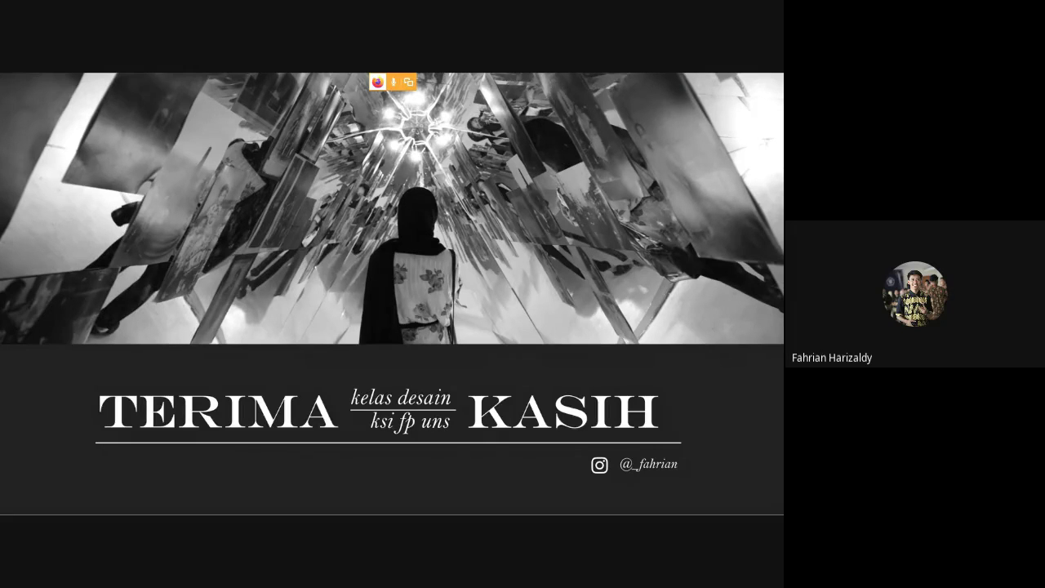
# End the slide show and go back to the presentation's title slide.
pyautogui.press('Escape')
pyautogui.scroll(10, 57, 193)
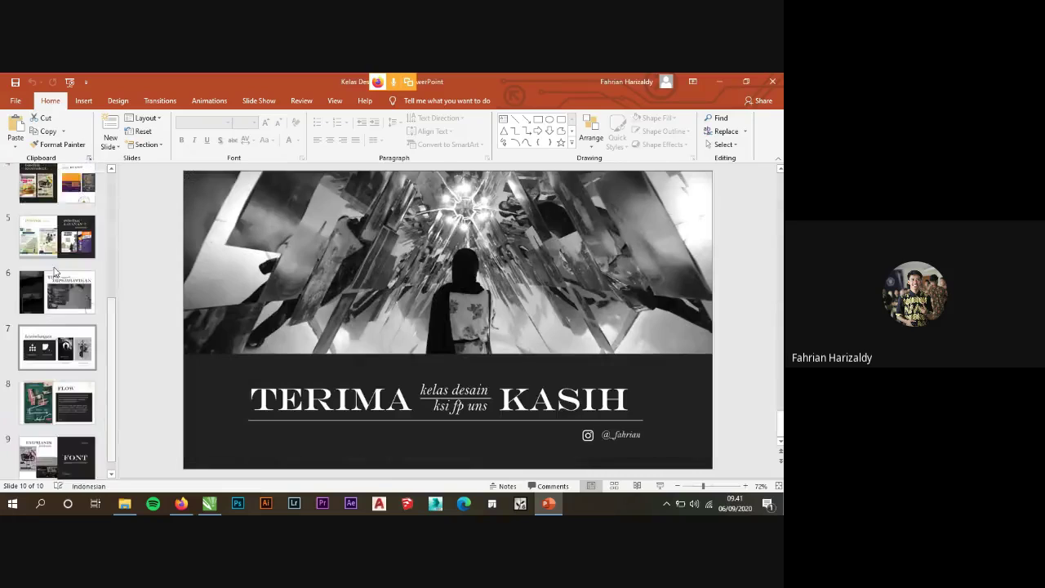
pyautogui.click(57, 192)
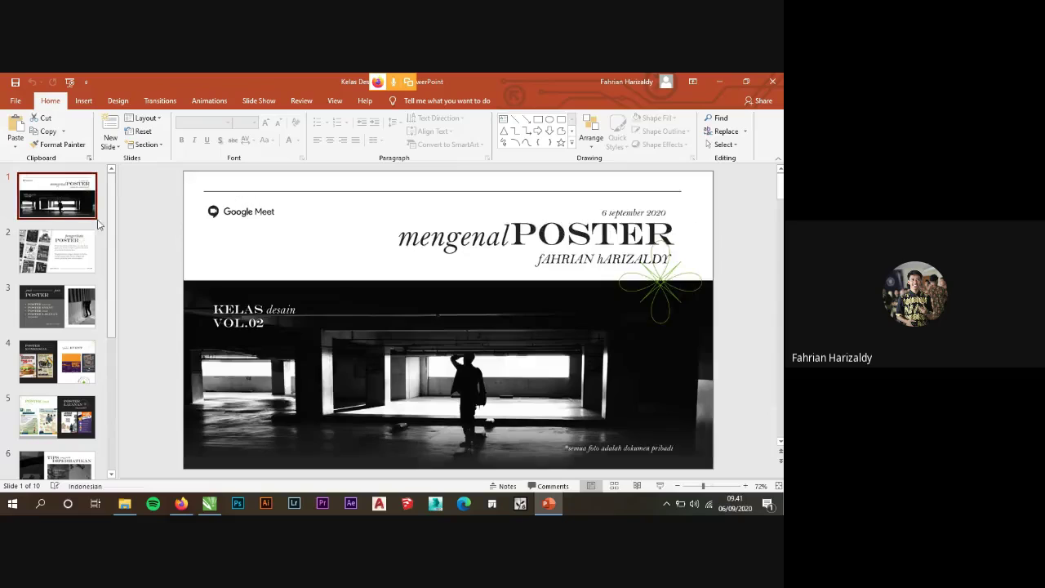
# Switch to CorelDRAW and examine the HIV/AIDS and Bandung Design Biennale 2019 posters up close.
pyautogui.click(209, 505)
pyautogui.scroll(-2, 291, 432)
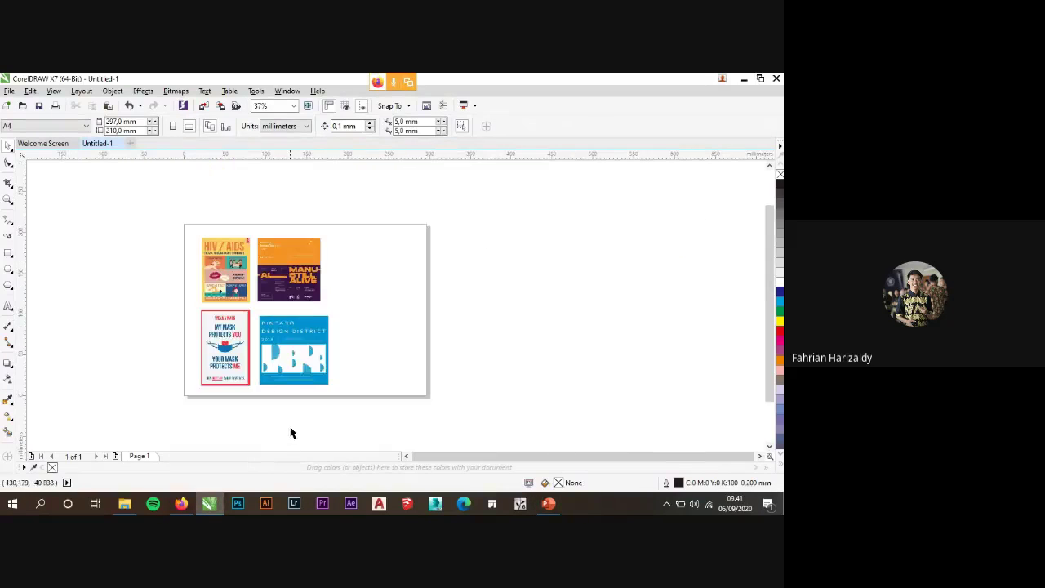
pyautogui.scroll(2, 243, 343)
pyautogui.scroll(-1, 243, 343)
pyautogui.scroll(4, 243, 258)
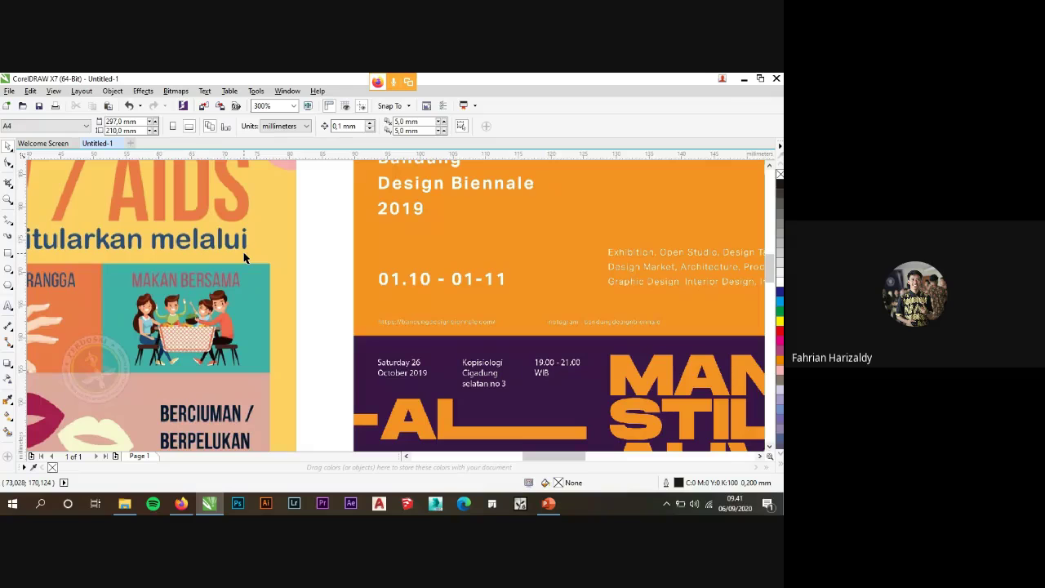
pyautogui.scroll(-2, 244, 258)
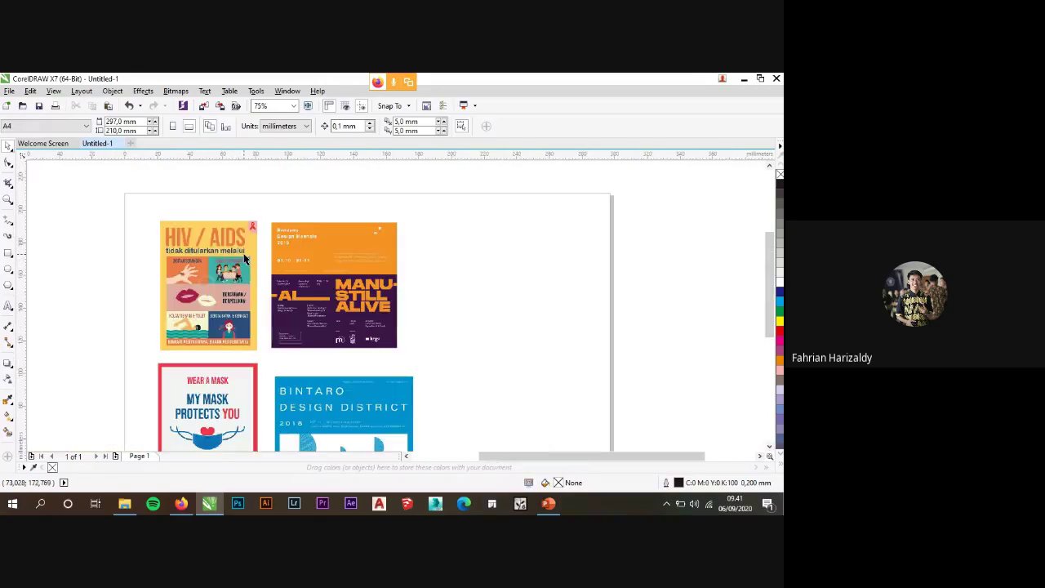
pyautogui.scroll(1, 233, 269)
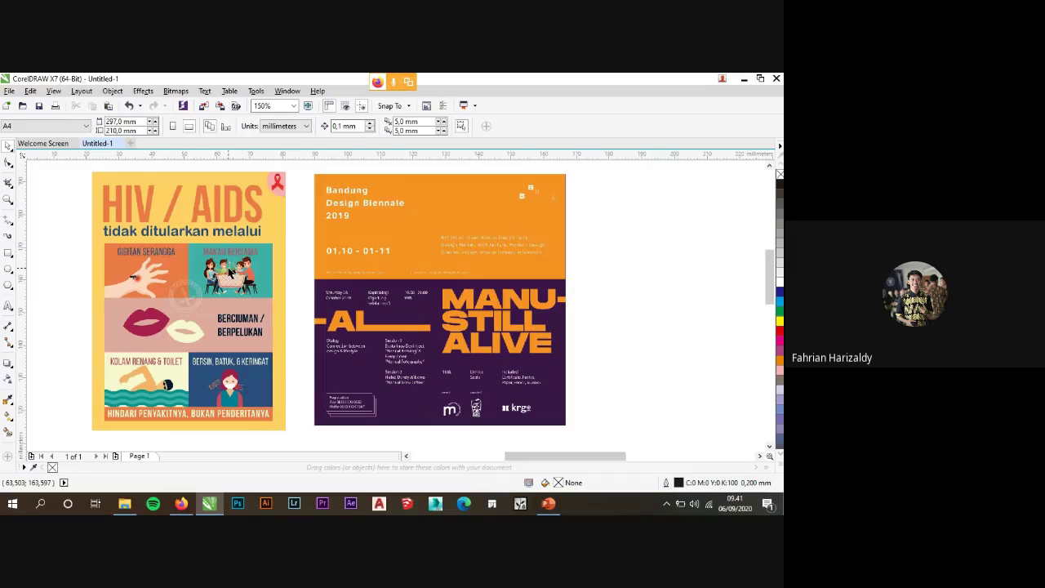
pyautogui.scroll(-3, 231, 271)
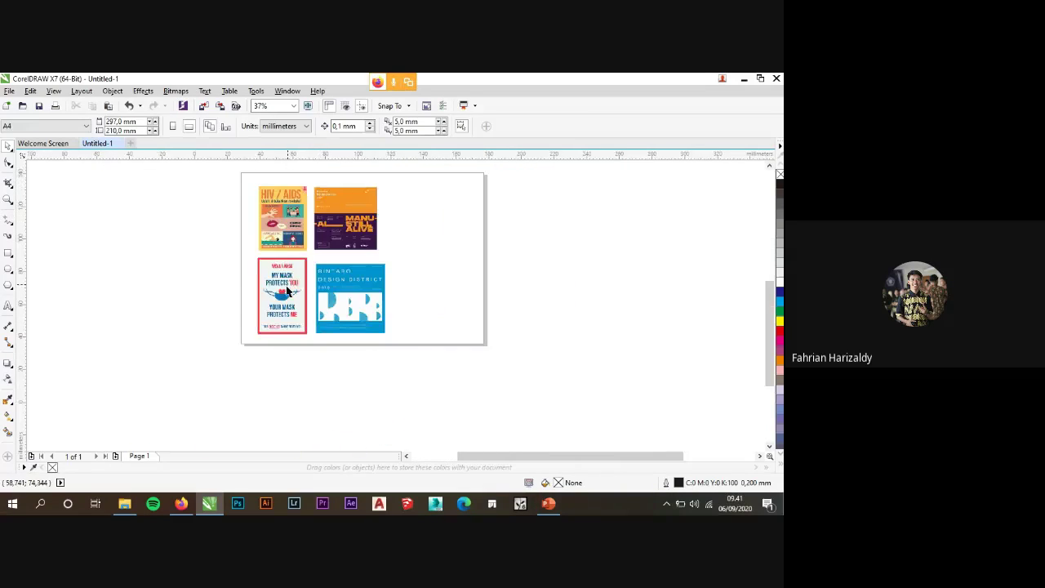
# Examine the Wear a Mask and Bintaro Design District posters and compare them with the two posters above.
pyautogui.scroll(3, 286, 290)
pyautogui.scroll(-2, 284, 258)
pyautogui.scroll(2, 281, 270)
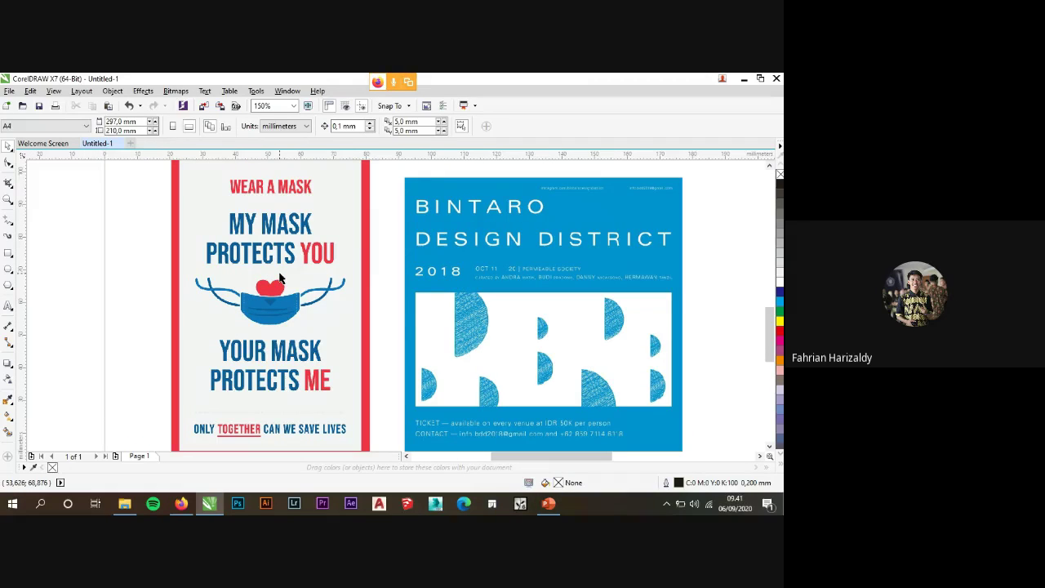
pyautogui.scroll(-2, 279, 278)
pyautogui.scroll(-1, 334, 280)
pyautogui.scroll(1, 334, 280)
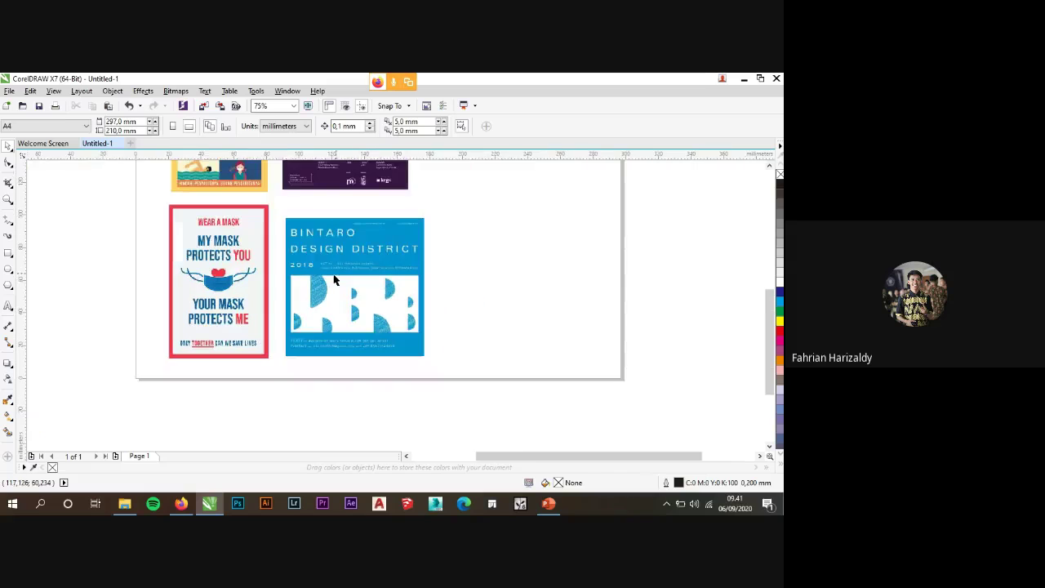
pyautogui.scroll(1, 334, 280)
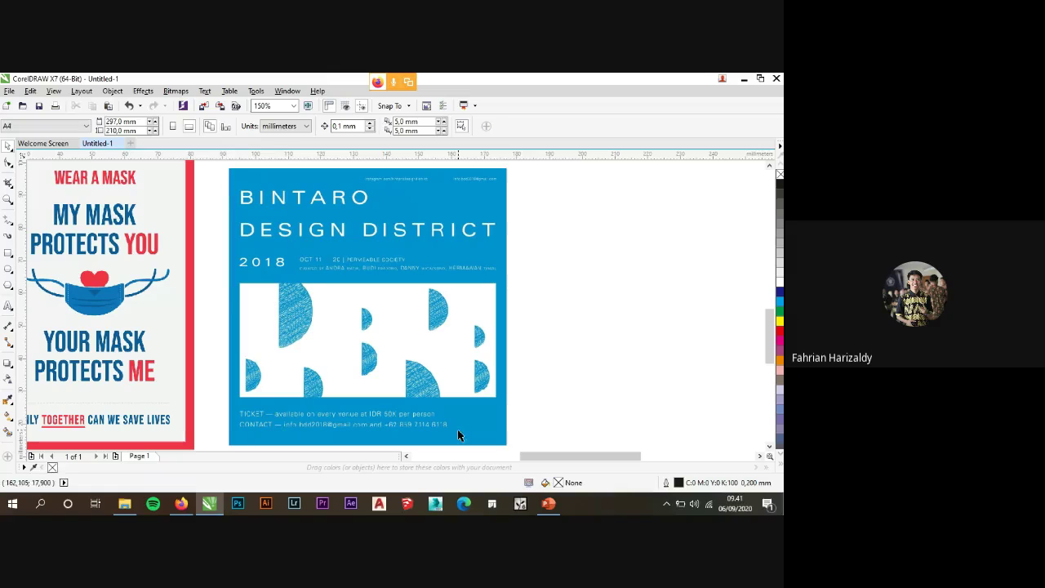
pyautogui.scroll(-2, 457, 435)
pyautogui.scroll(1, 341, 303)
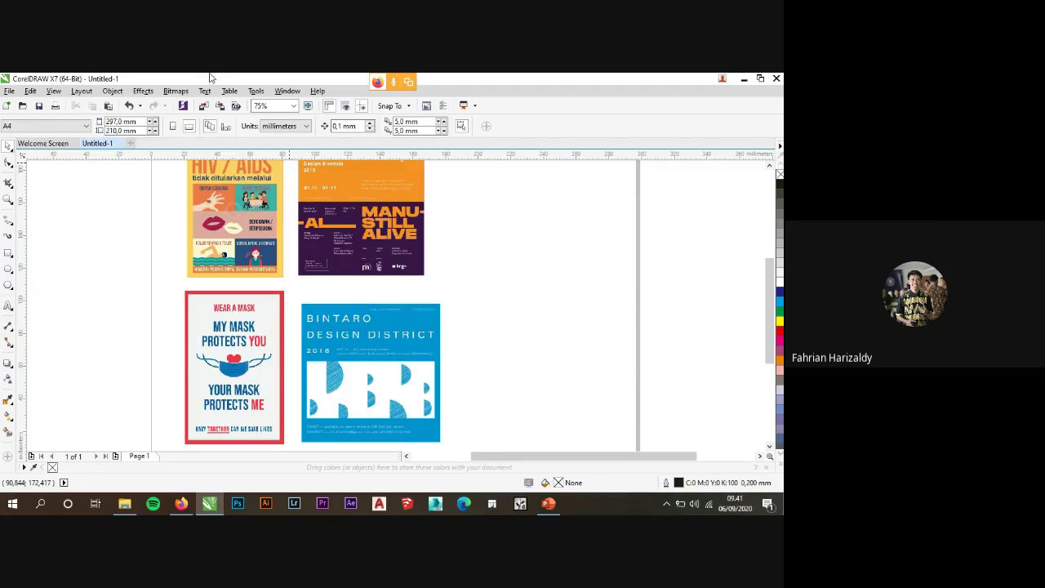
pyautogui.scroll(-1, 285, 299)
pyautogui.scroll(2, 283, 257)
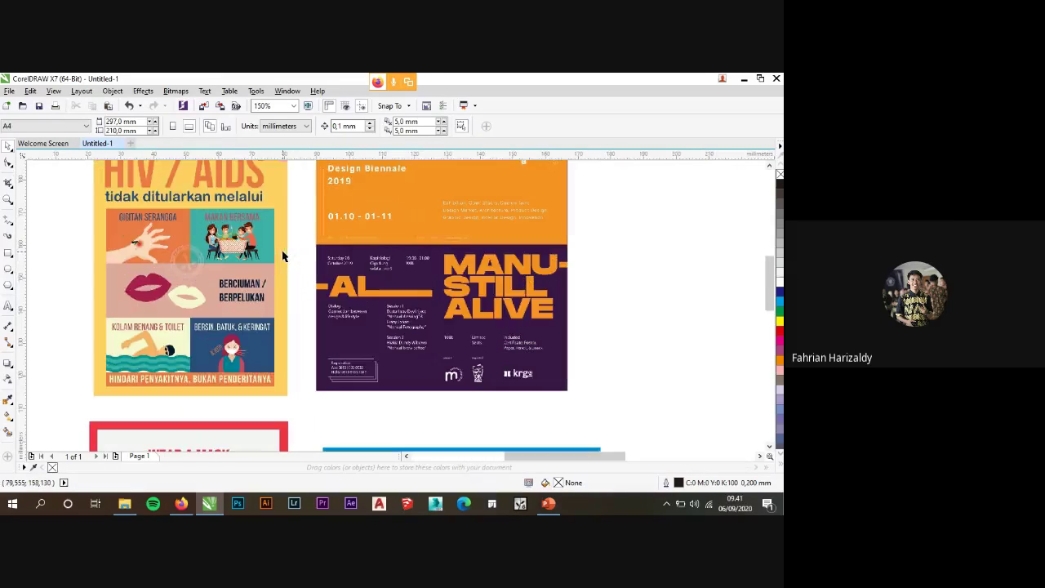
pyautogui.scroll(-1, 279, 261)
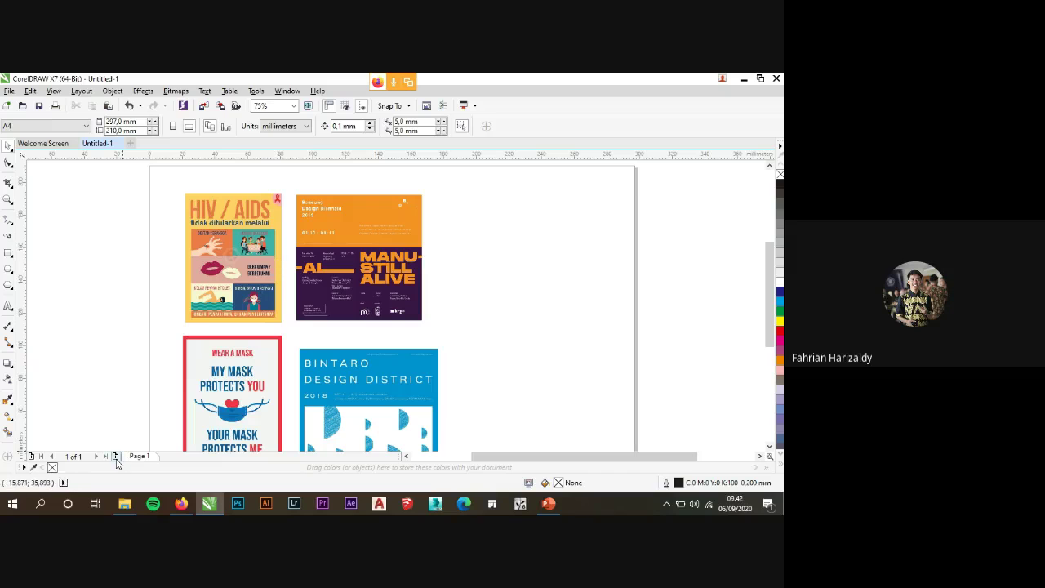
pyautogui.moveTo(548, 501)
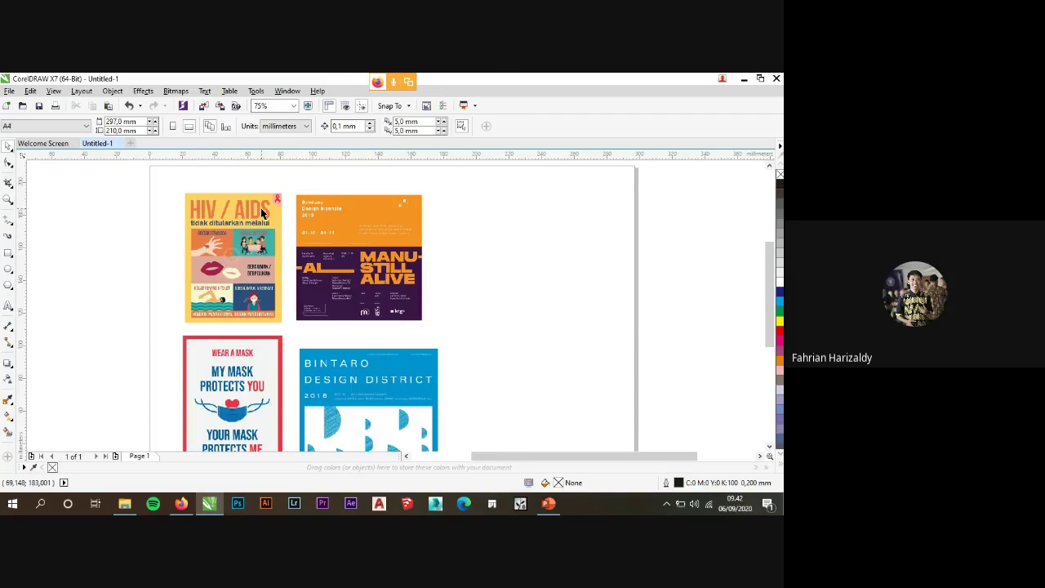
pyautogui.scroll(2, 261, 208)
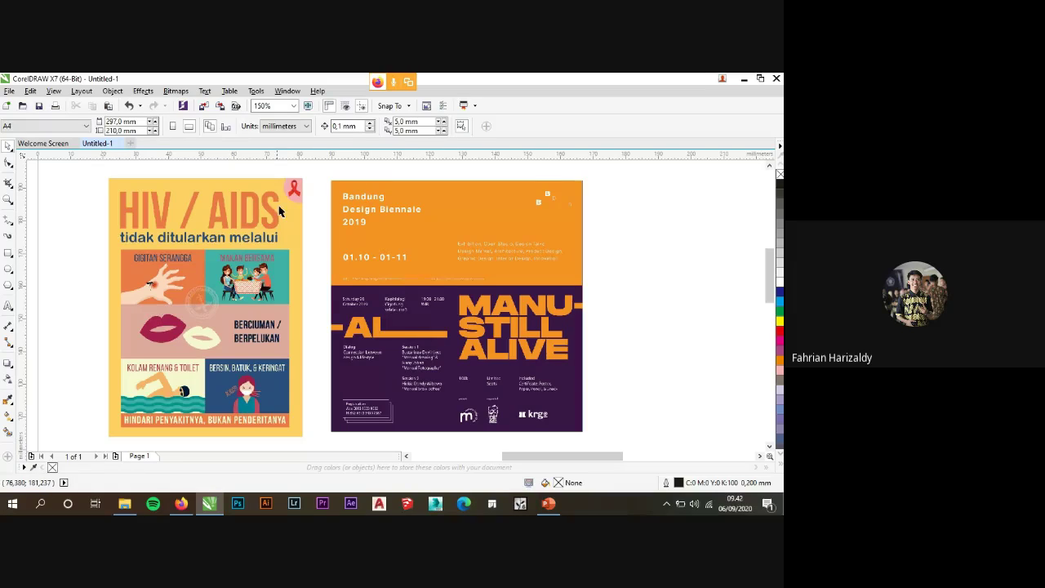
# Create a new document with the default settings and set its page size to A3.
pyautogui.click(8, 106)
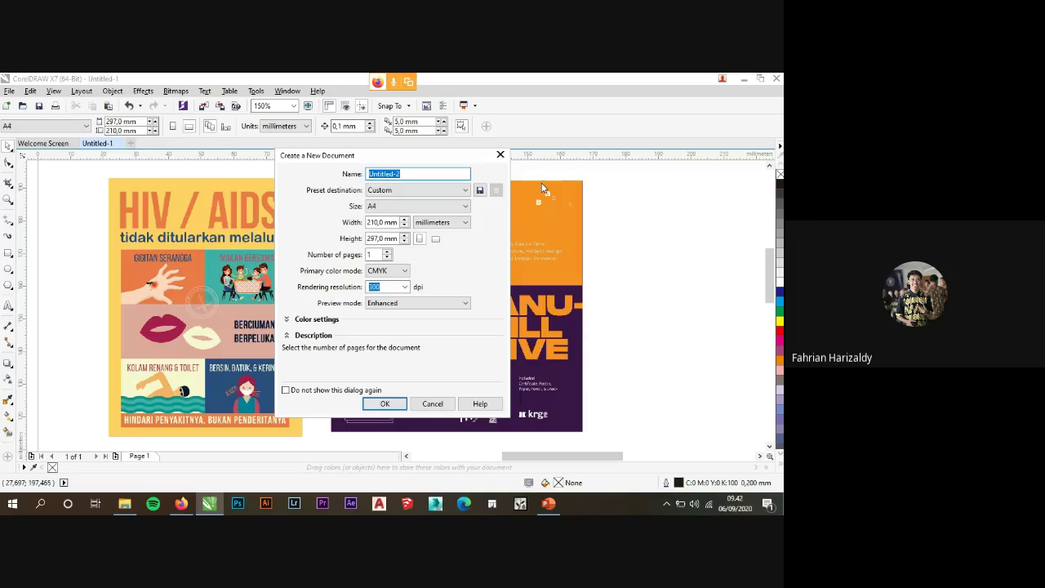
pyautogui.click(385, 403)
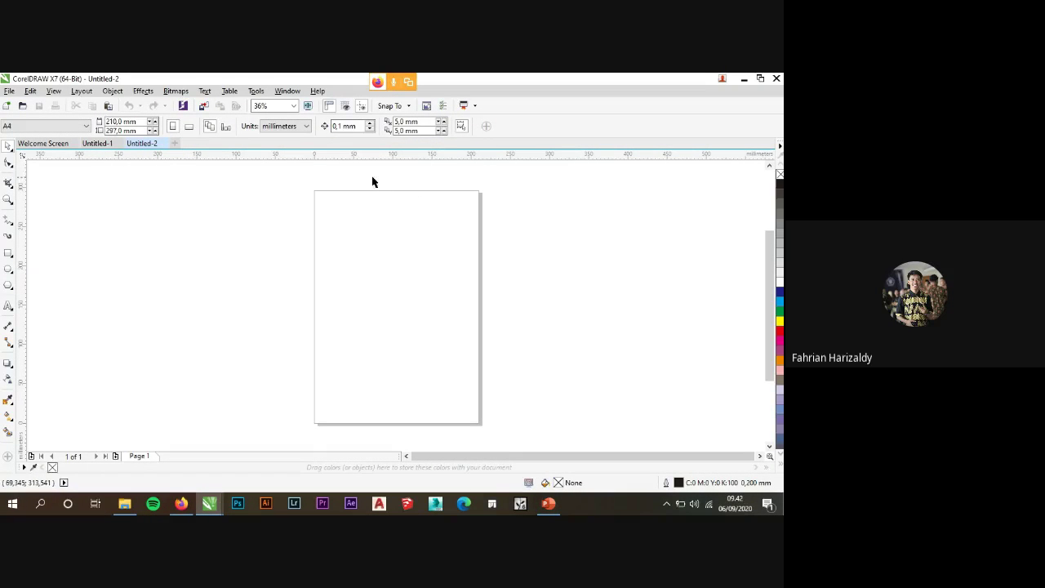
pyautogui.click(72, 127)
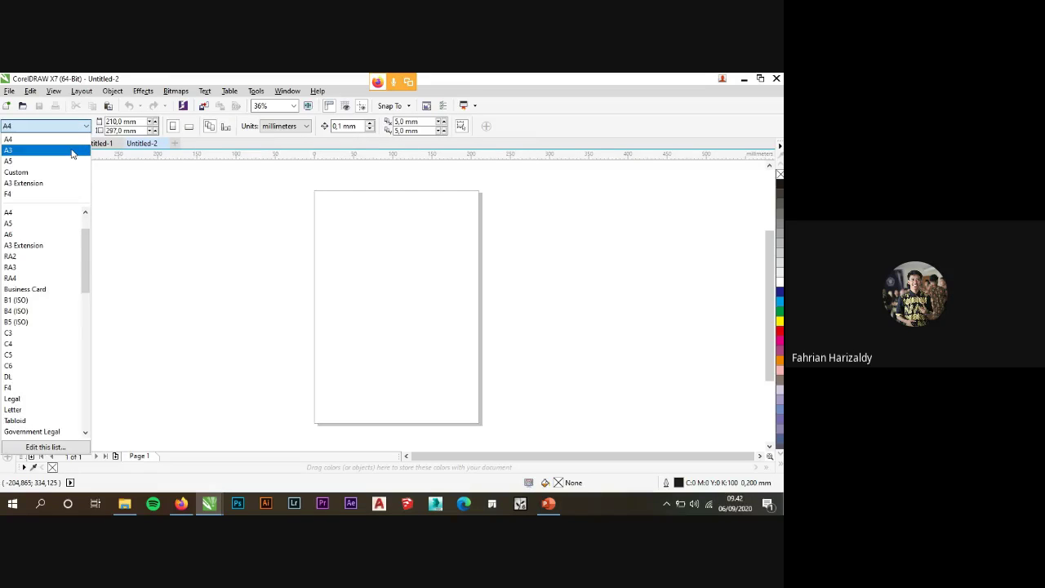
pyautogui.click(72, 154)
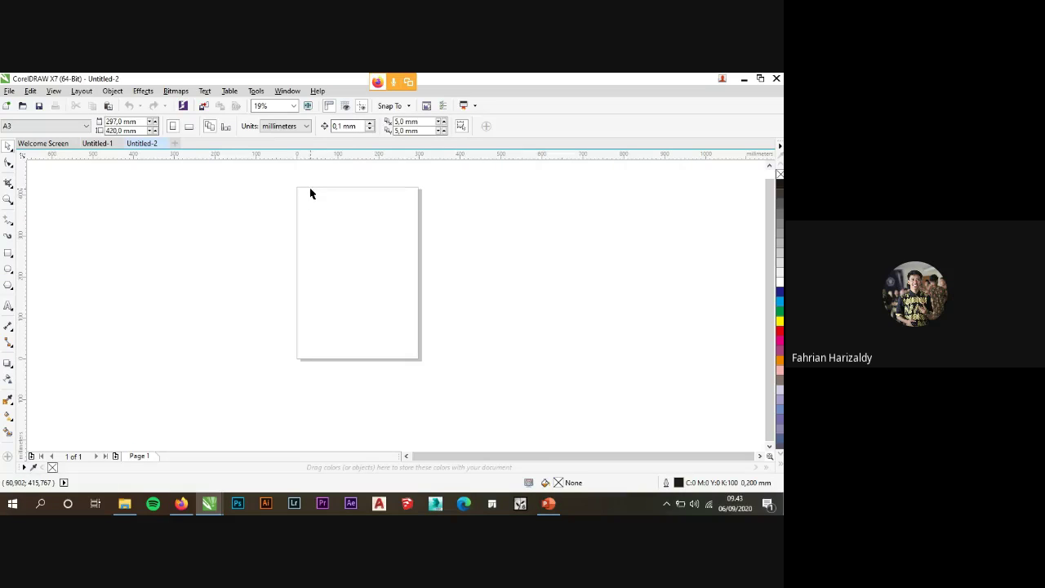
# Try the landscape orientation on the A3 page and return it to portrait.
pyautogui.scroll(1, 351, 207)
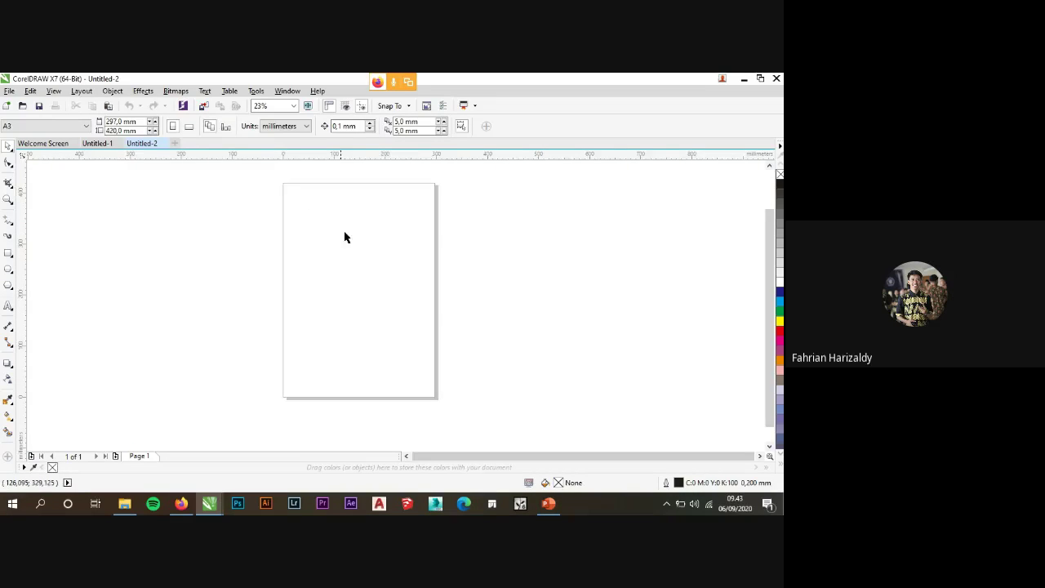
pyautogui.scroll(-1, 339, 247)
pyautogui.scroll(1, 323, 224)
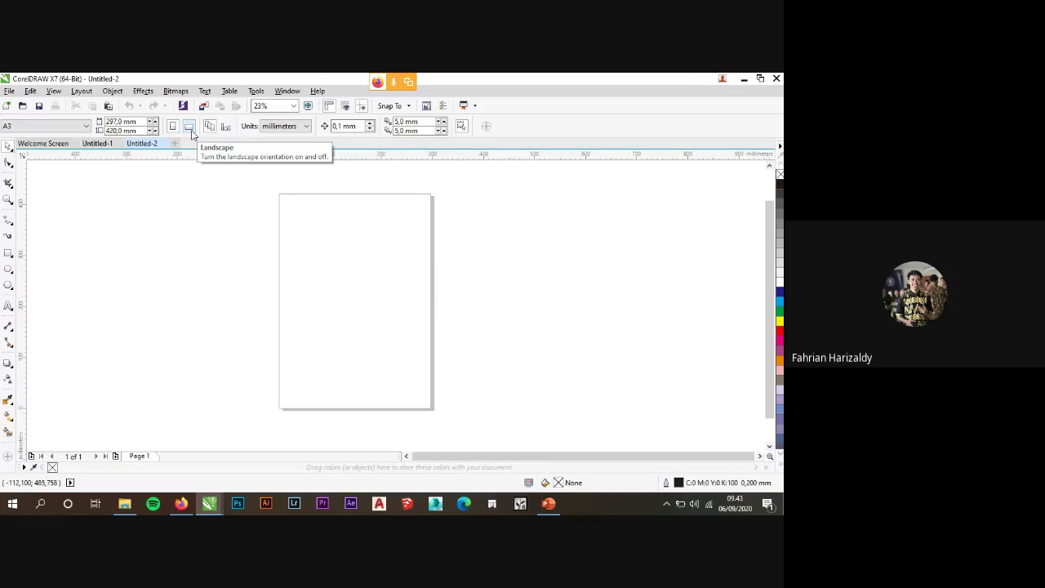
pyautogui.click(189, 128)
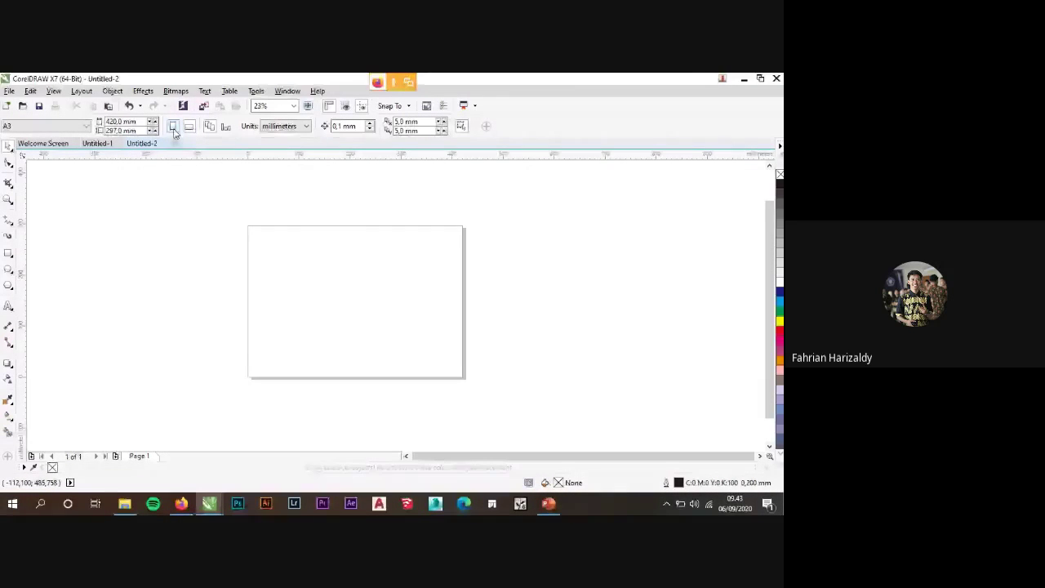
pyautogui.click(173, 127)
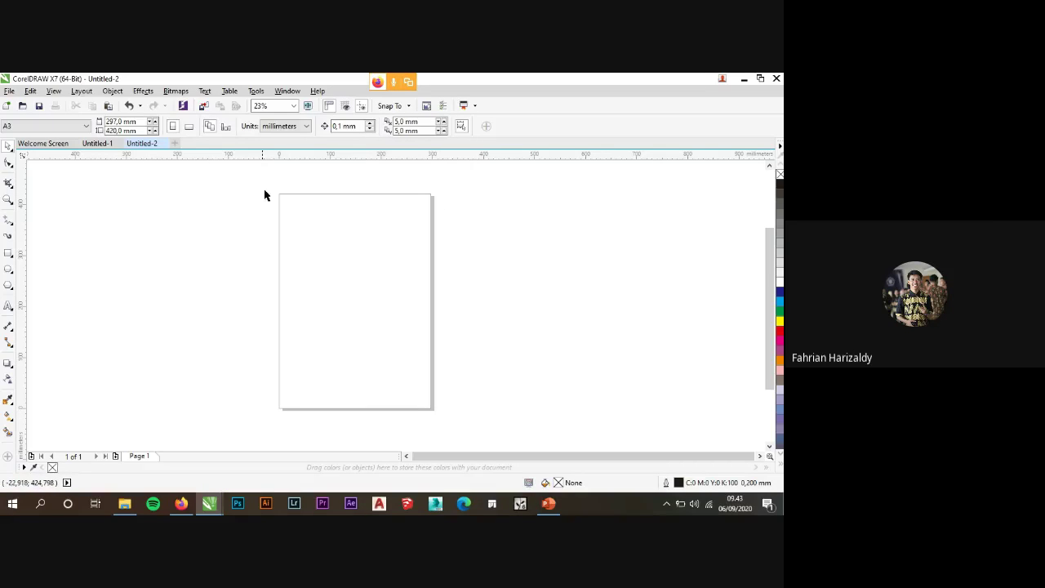
pyautogui.moveTo(245, 184); pyautogui.dragTo(489, 397)
pyautogui.moveTo(509, 346); pyautogui.dragTo(466, 256)
pyautogui.moveTo(500, 377); pyautogui.dragTo(253, 329)
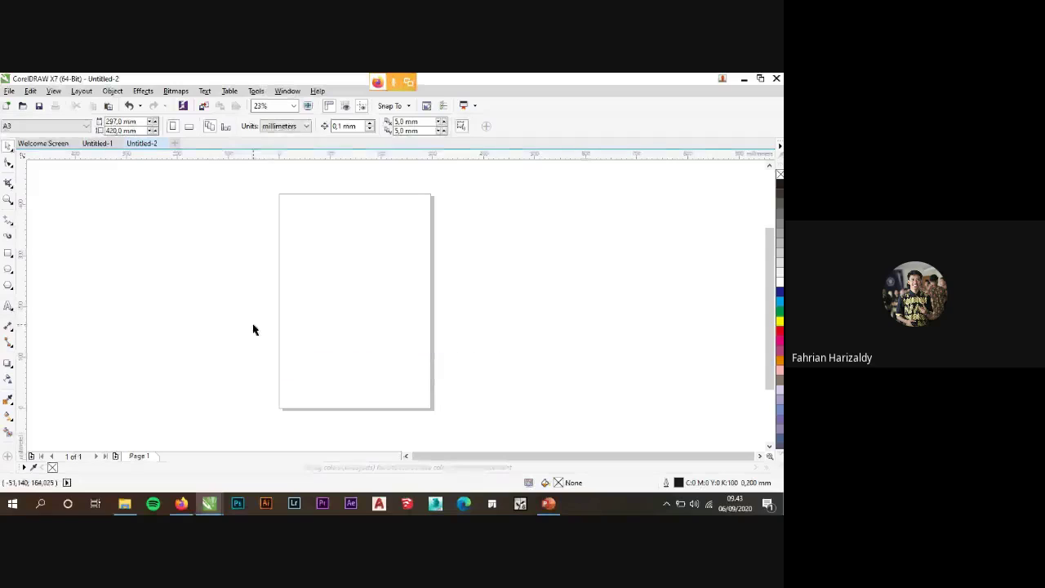
# Add a rectangle matching the full A3 page, then clear it from the page.
pyautogui.doubleClick(8, 255)
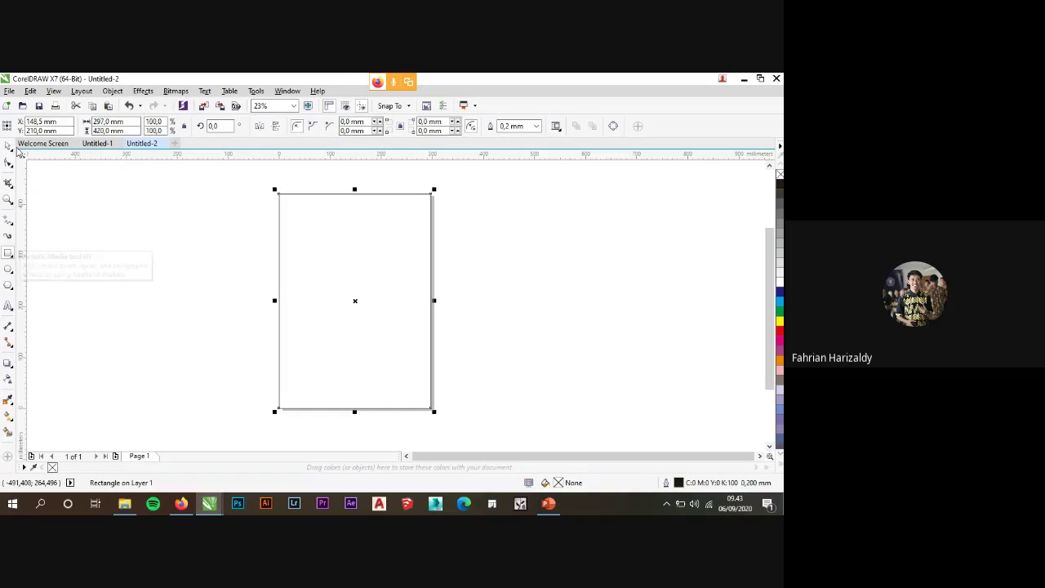
pyautogui.press('space')
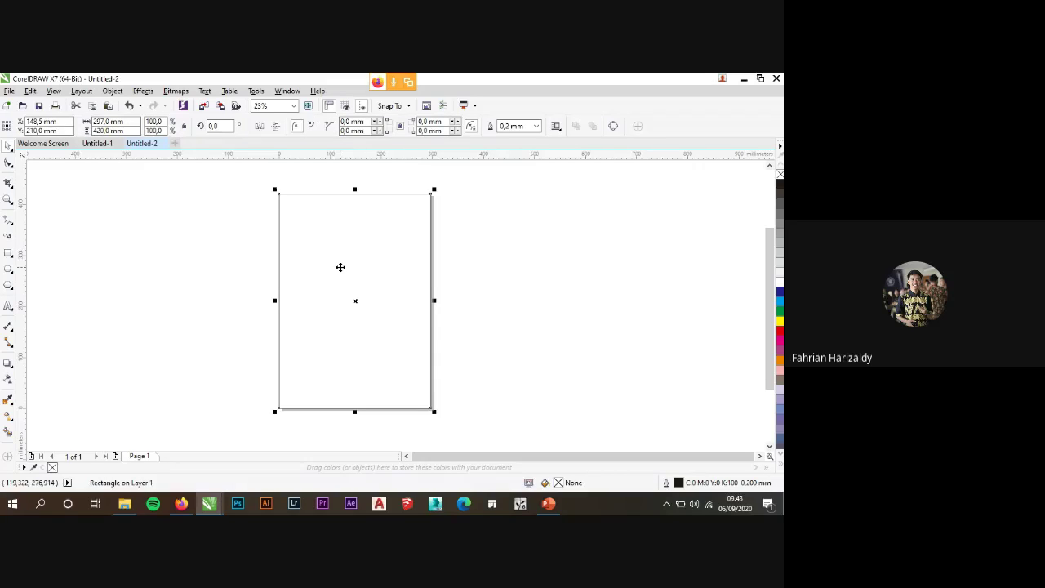
pyautogui.press('Escape')
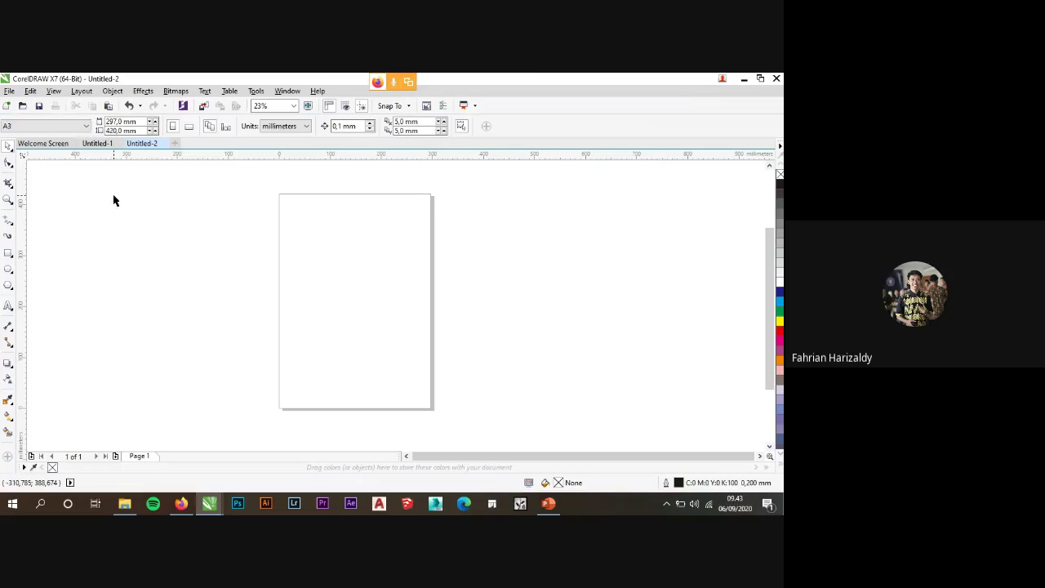
# Change the page size to A4 and add a rectangle matching the full page.
pyautogui.click(82, 129)
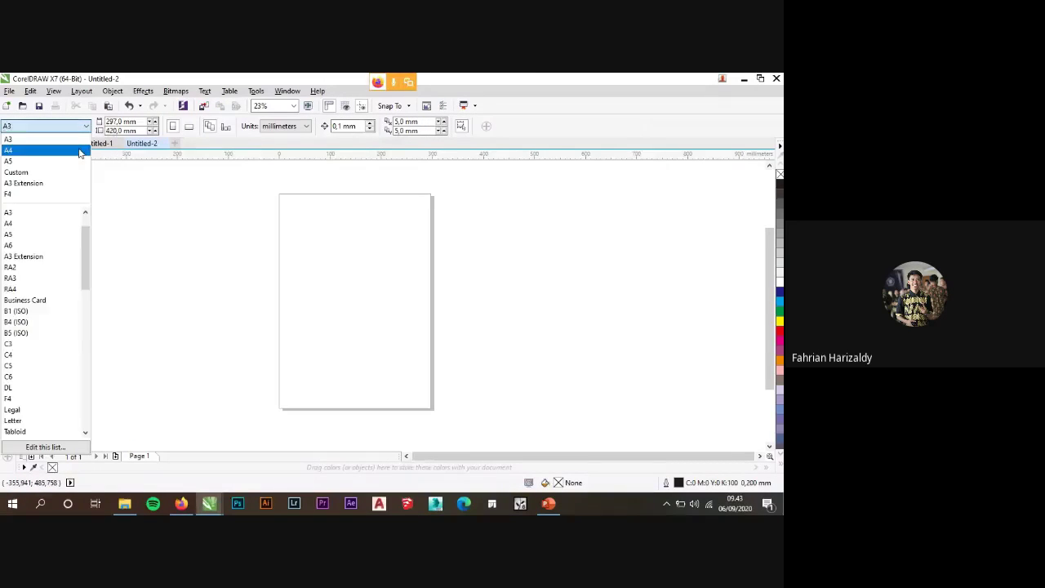
pyautogui.click(24, 145)
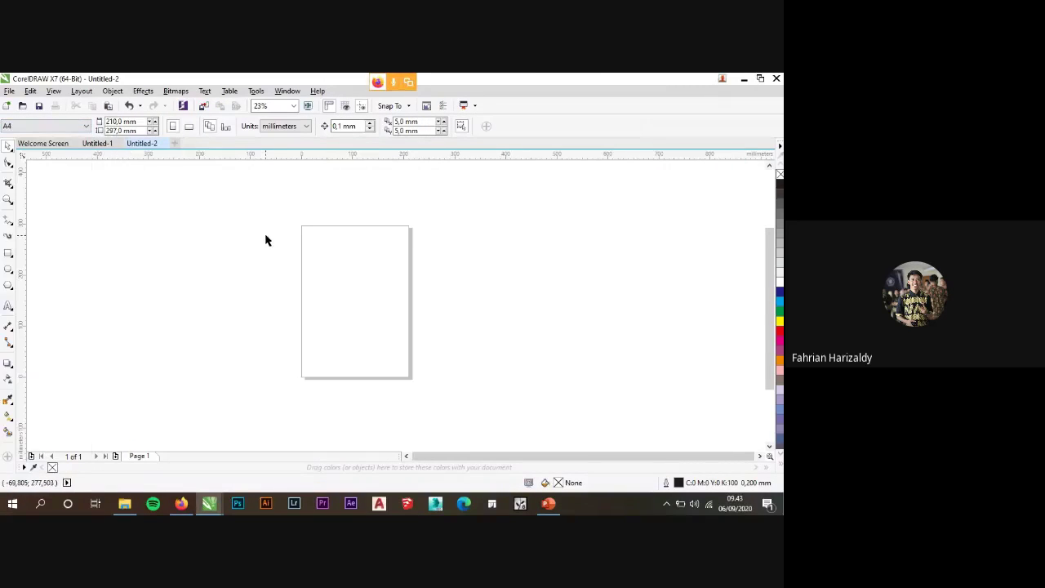
pyautogui.doubleClick(7, 255)
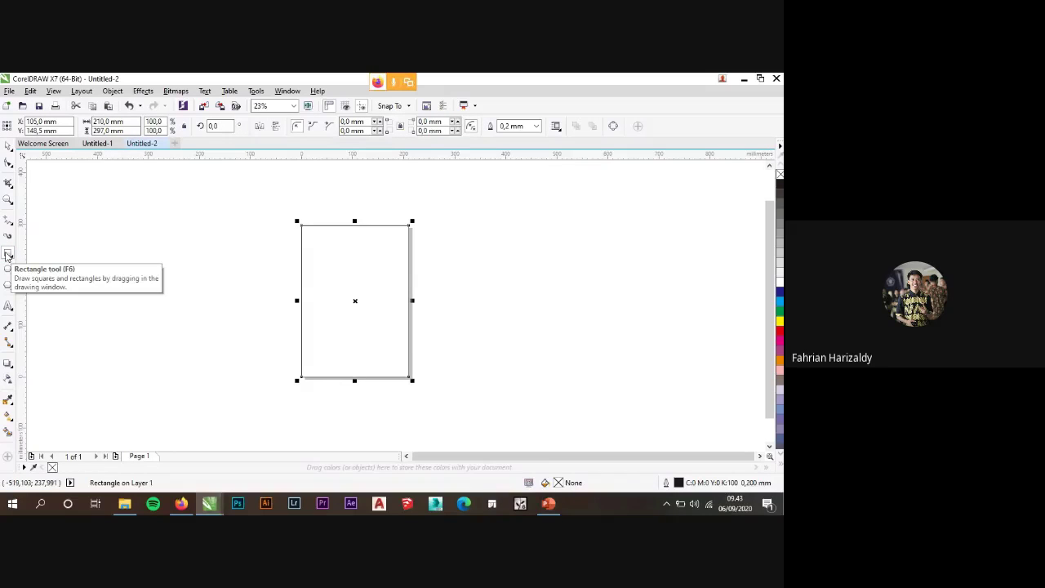
pyautogui.click(7, 144)
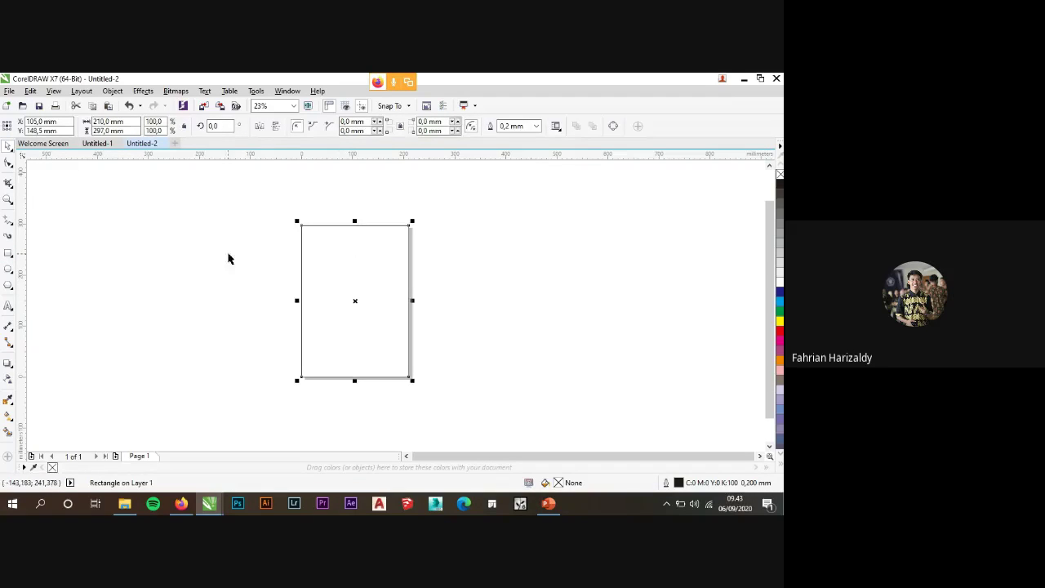
# Delete the page-sized rectangle from the A4 page.
pyautogui.click(352, 262)
pyautogui.click(352, 262)
pyautogui.press('Delete')
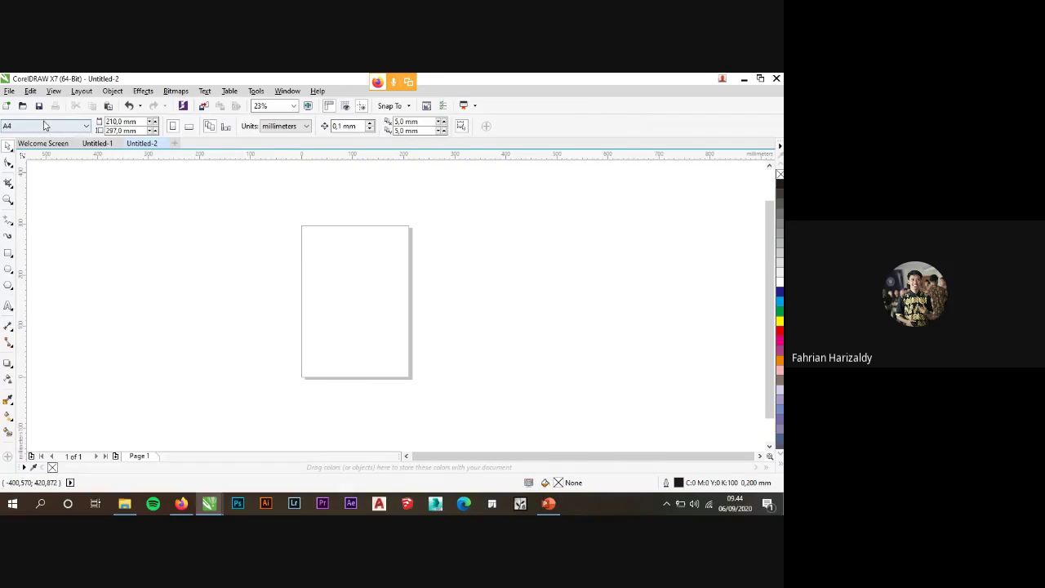
# Set the page size to A3 Extension and add a rectangle matching the full page.
pyautogui.click(47, 126)
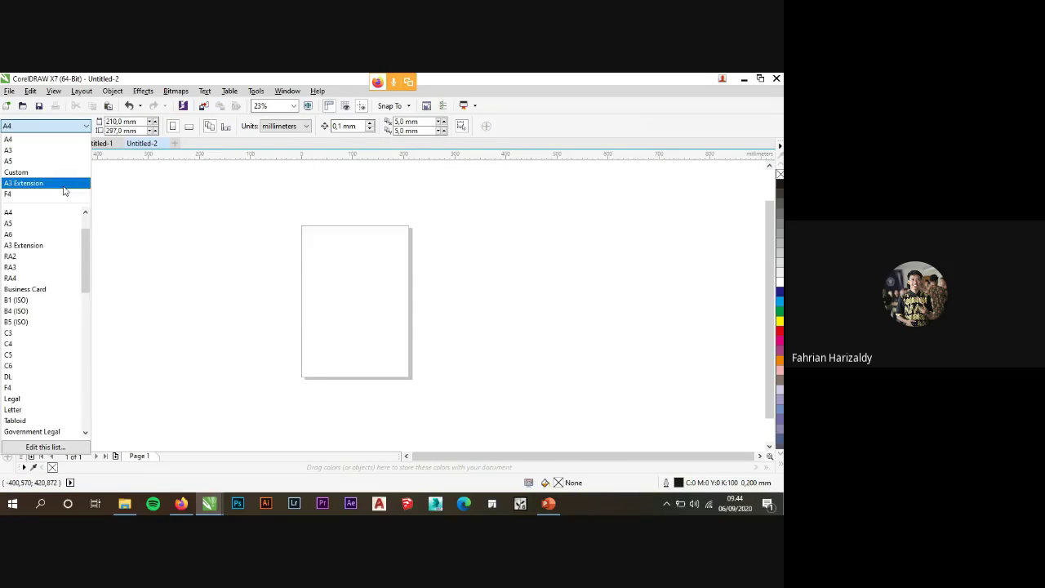
pyautogui.click(57, 181)
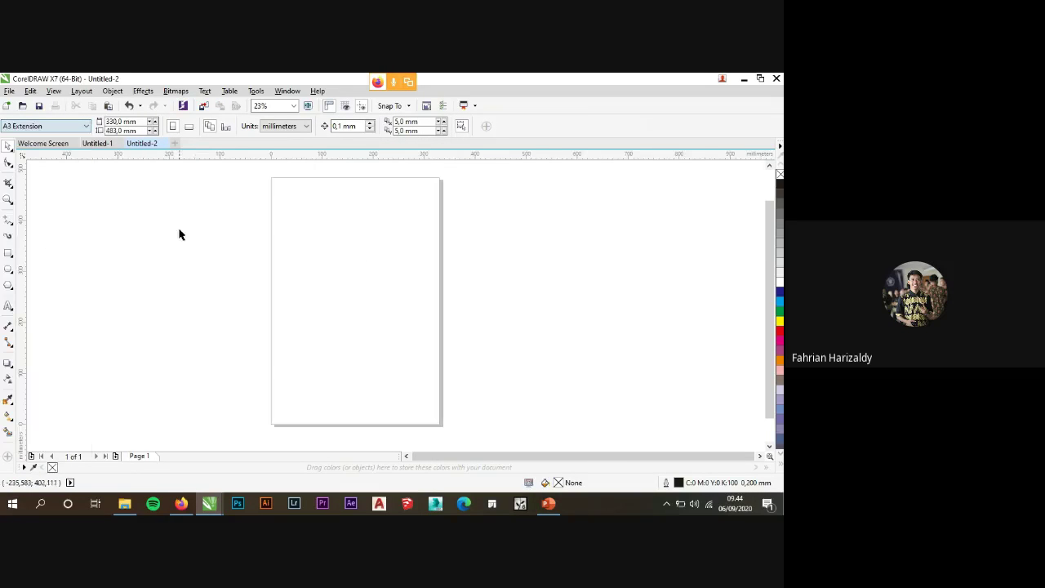
pyautogui.doubleClick(8, 254)
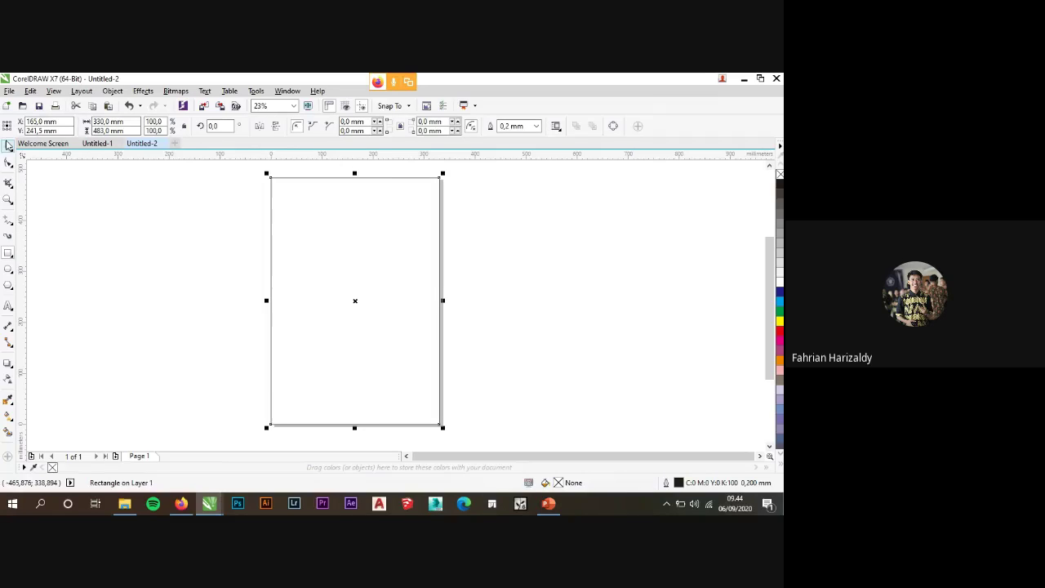
# Delete the page-sized rectangle from the A3 Extension page.
pyautogui.click(7, 145)
pyautogui.click(329, 205)
pyautogui.click(271, 181)
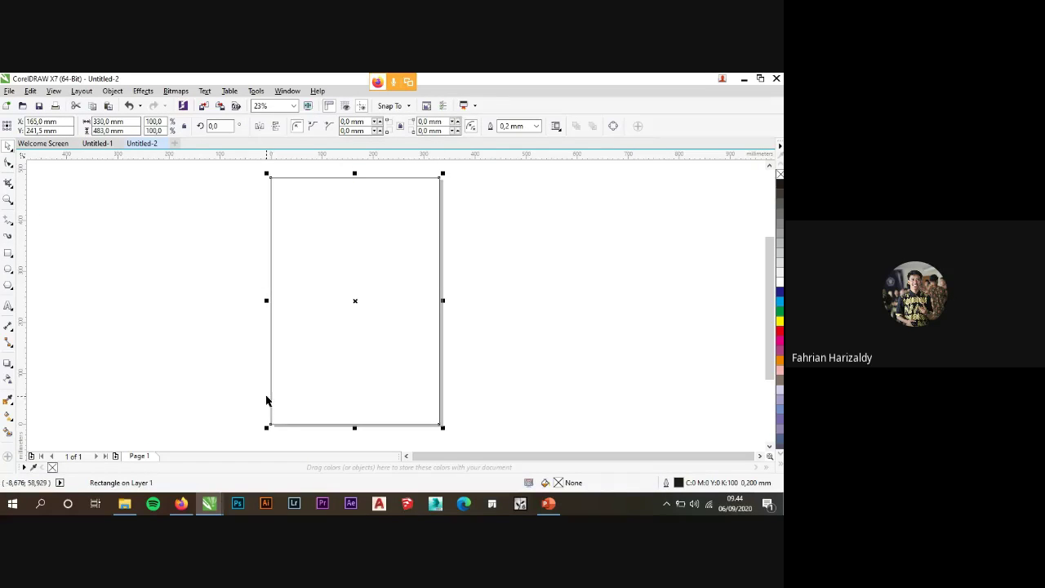
pyautogui.click(462, 215)
pyautogui.click(401, 255)
pyautogui.click(508, 270)
pyautogui.click(410, 223)
pyautogui.click(121, 174)
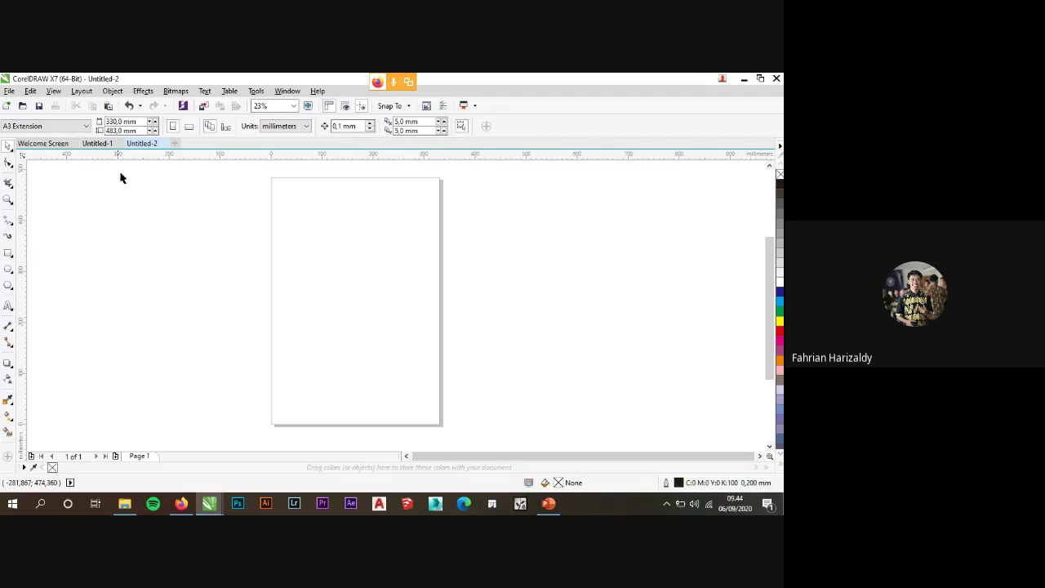
# Change the page size to A3 and add a rectangle matching the full page.
pyautogui.click(45, 125)
pyautogui.click(68, 165)
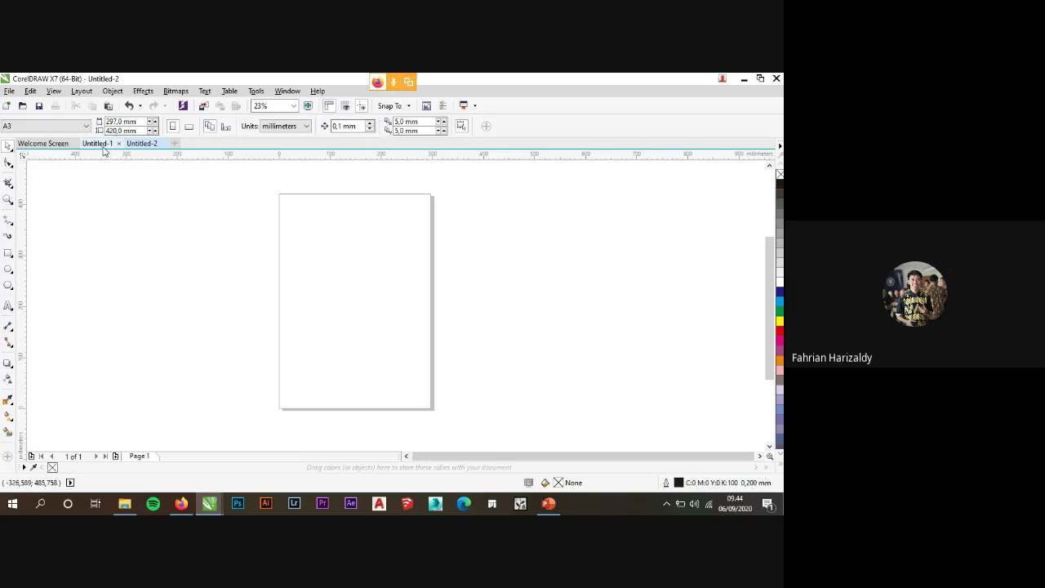
pyautogui.doubleClick(9, 253)
pyautogui.click(8, 145)
pyautogui.click(160, 245)
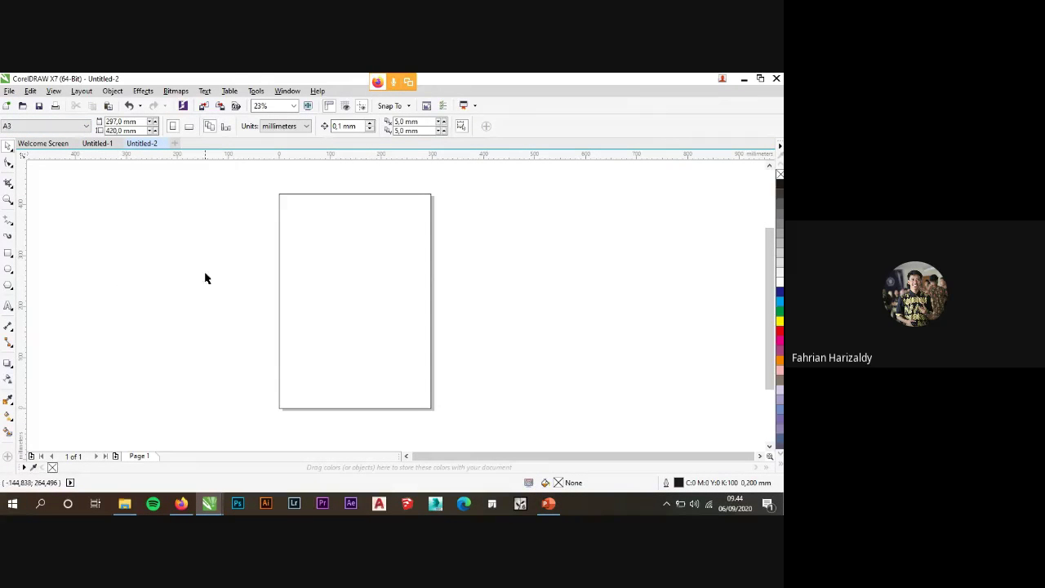
pyautogui.click(9, 90)
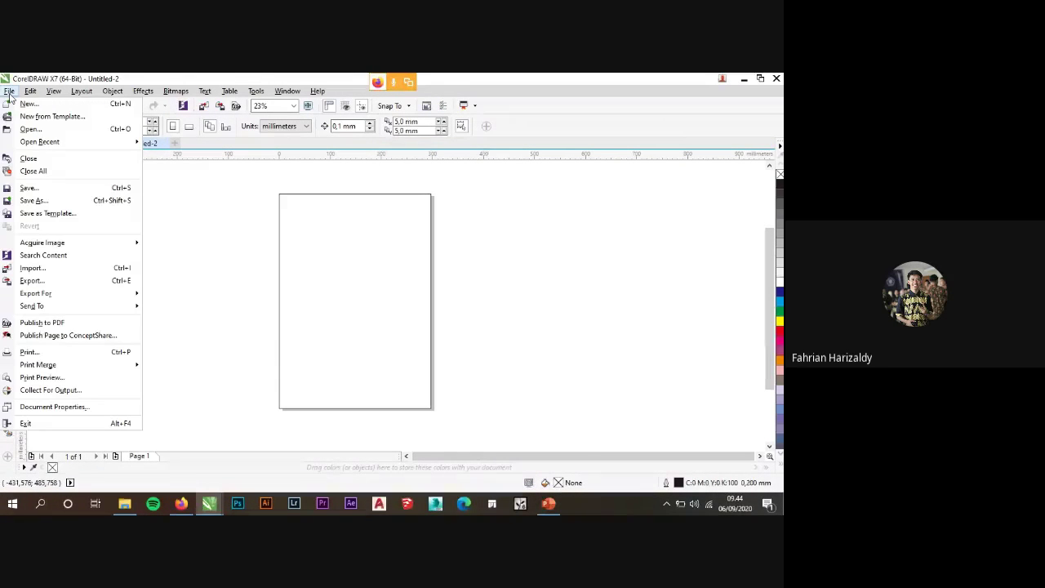
pyautogui.click(72, 268)
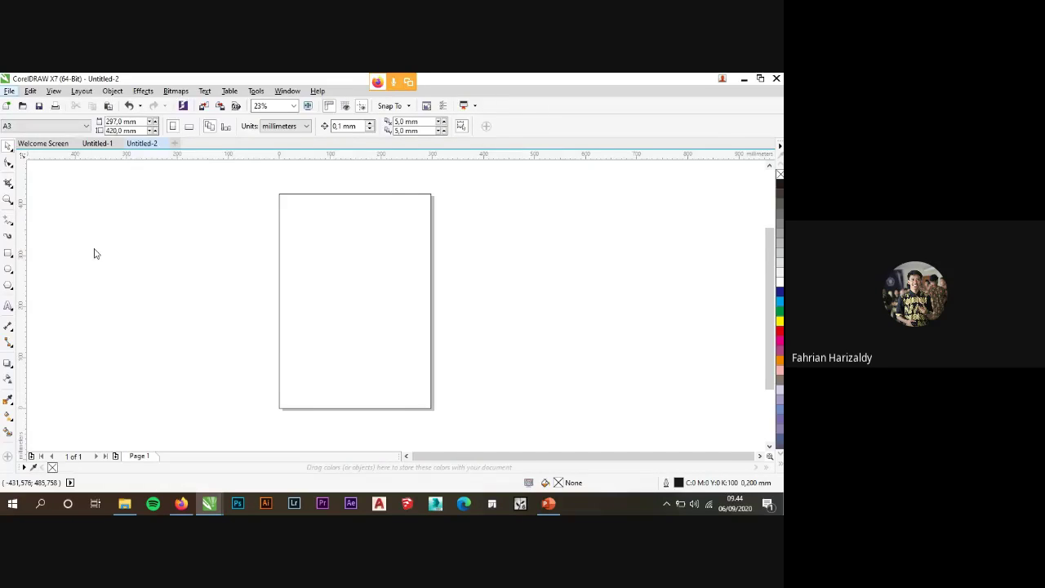
pyautogui.click(73, 208)
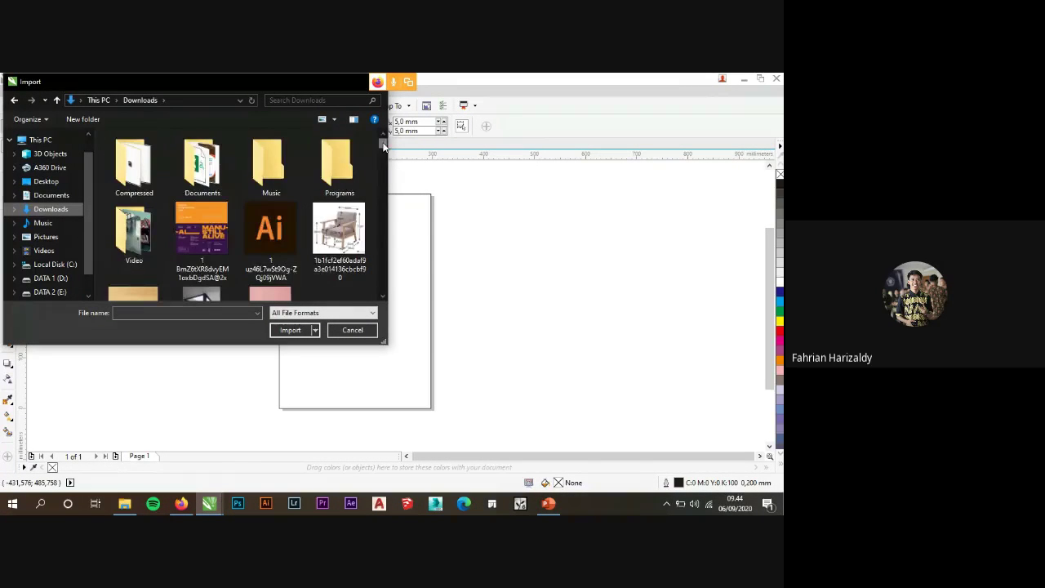
pyautogui.moveTo(382, 145); pyautogui.dragTo(380, 242)
pyautogui.doubleClick(155, 143)
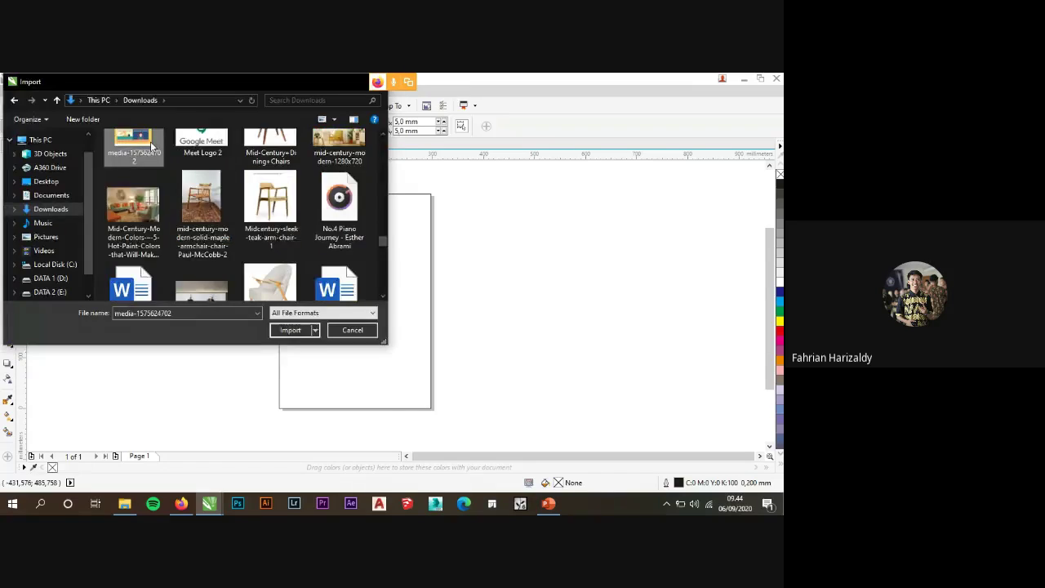
pyautogui.moveTo(140, 220); pyautogui.dragTo(248, 352)
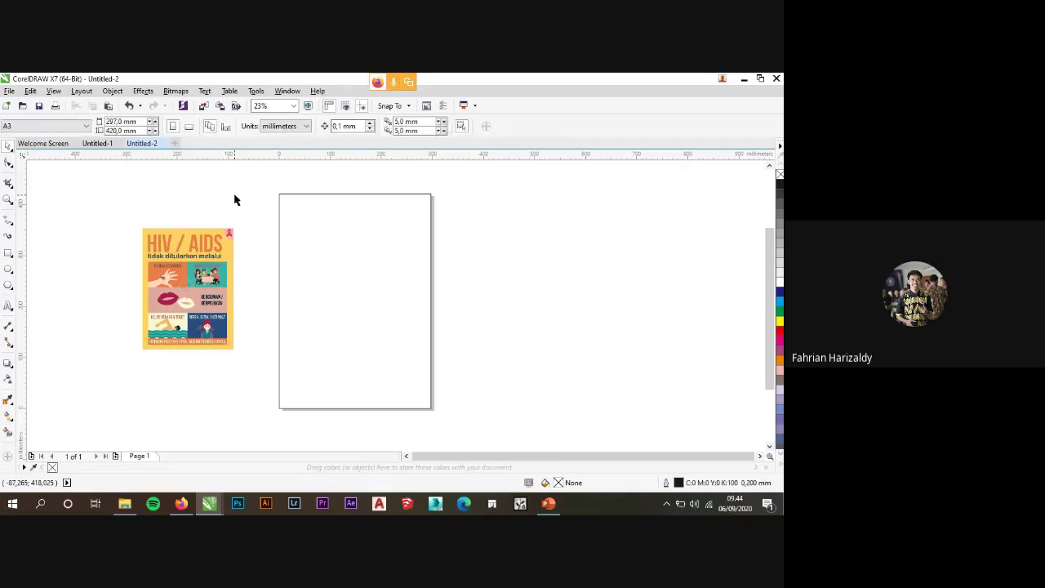
pyautogui.moveTo(187, 288); pyautogui.dragTo(202, 256)
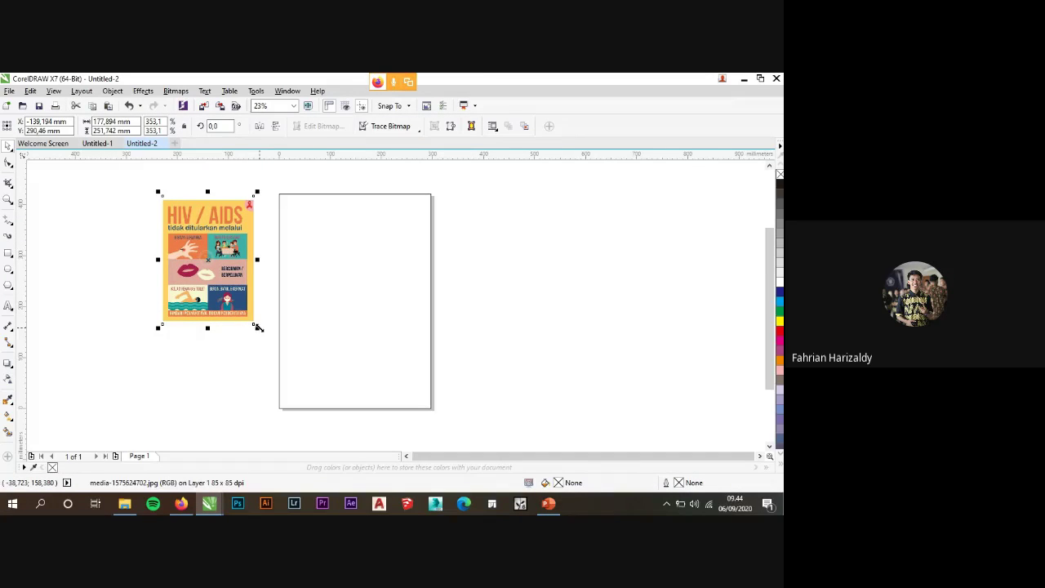
pyautogui.click(274, 225)
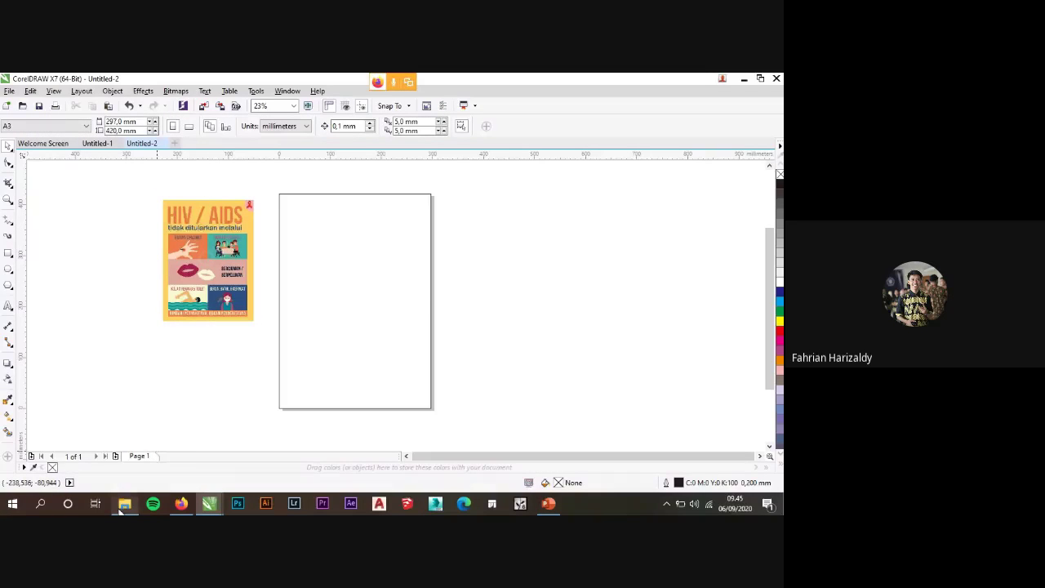
pyautogui.moveTo(120, 506)
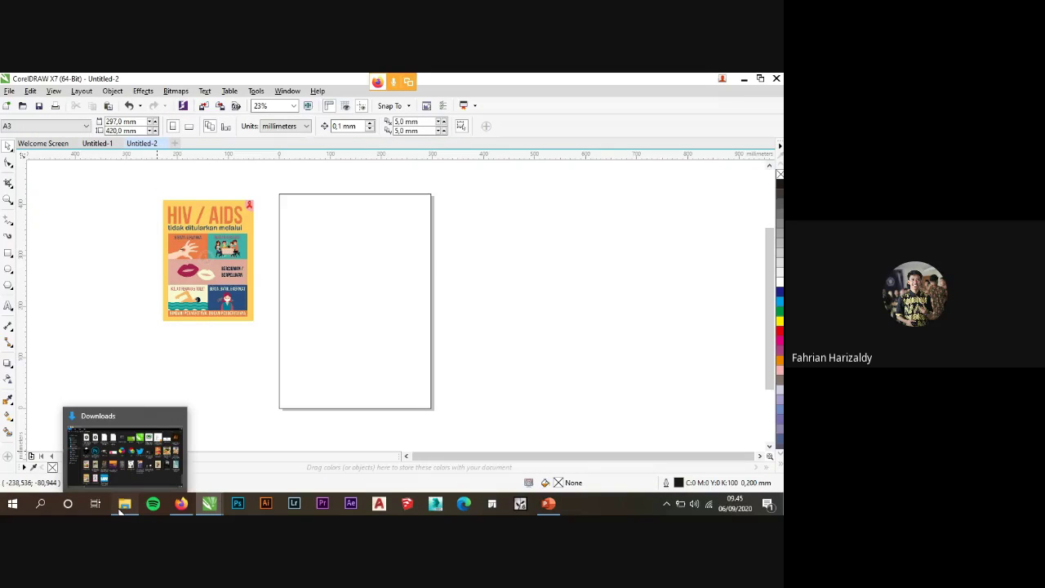
pyautogui.click(122, 453)
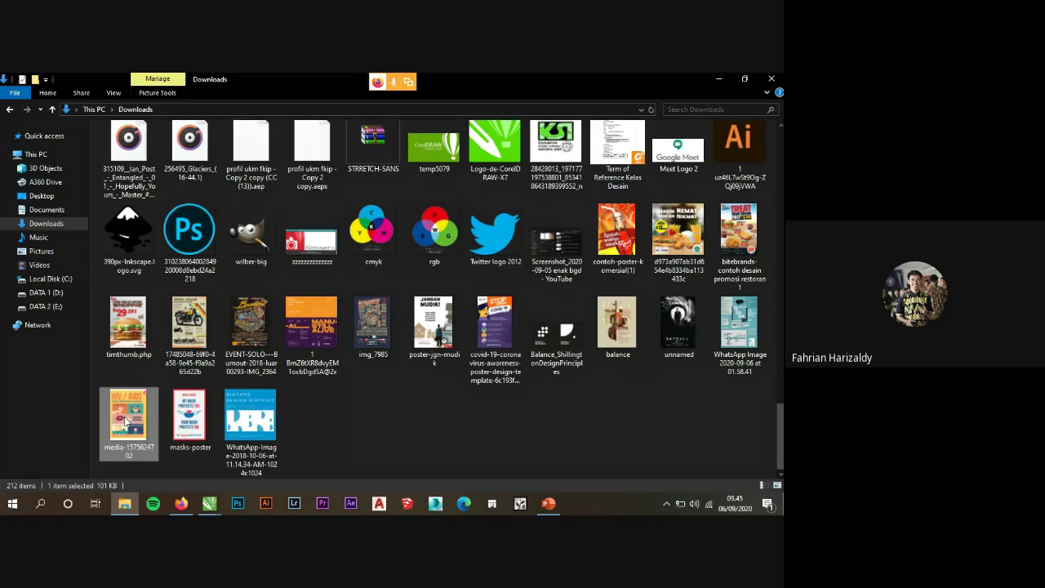
pyautogui.moveTo(126, 421); pyautogui.dragTo(413, 367)
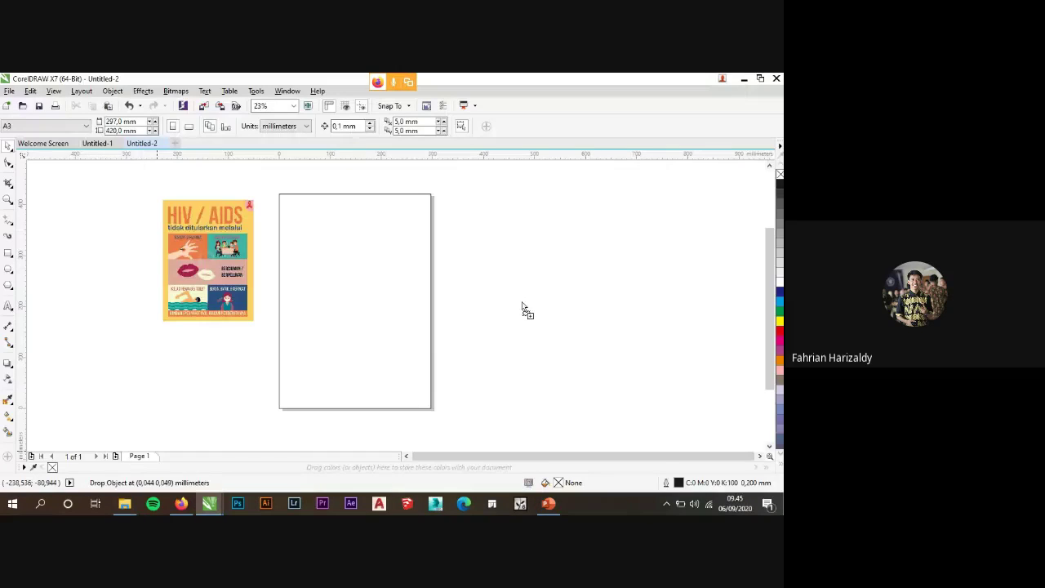
pyautogui.moveTo(522, 310); pyautogui.dragTo(465, 185)
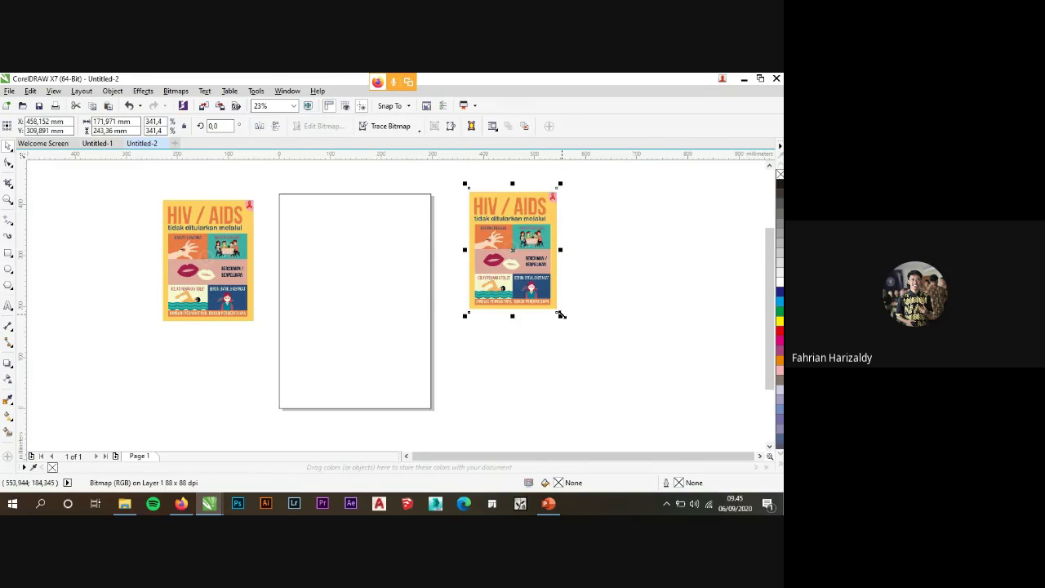
pyautogui.moveTo(561, 314); pyautogui.dragTo(590, 373)
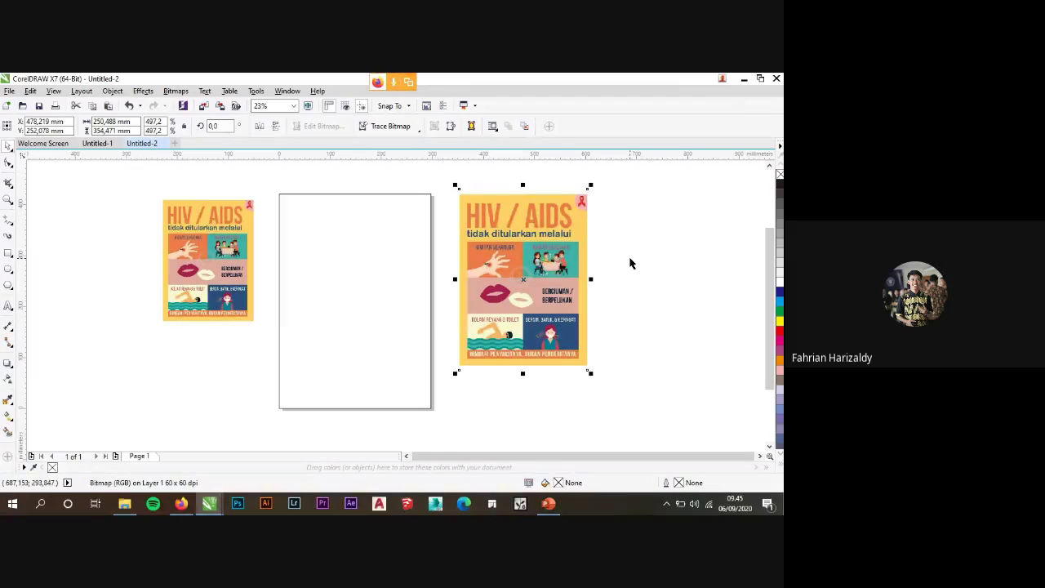
# Delete the enlarged second poster copy to the right of the page in Untitled-2.
pyautogui.click(125, 502)
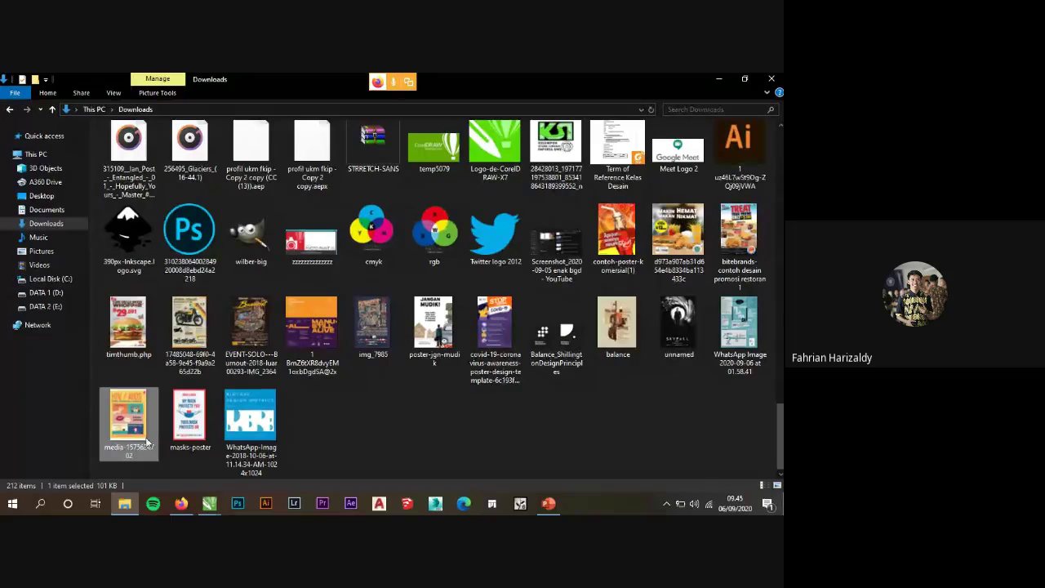
pyautogui.moveTo(209, 503)
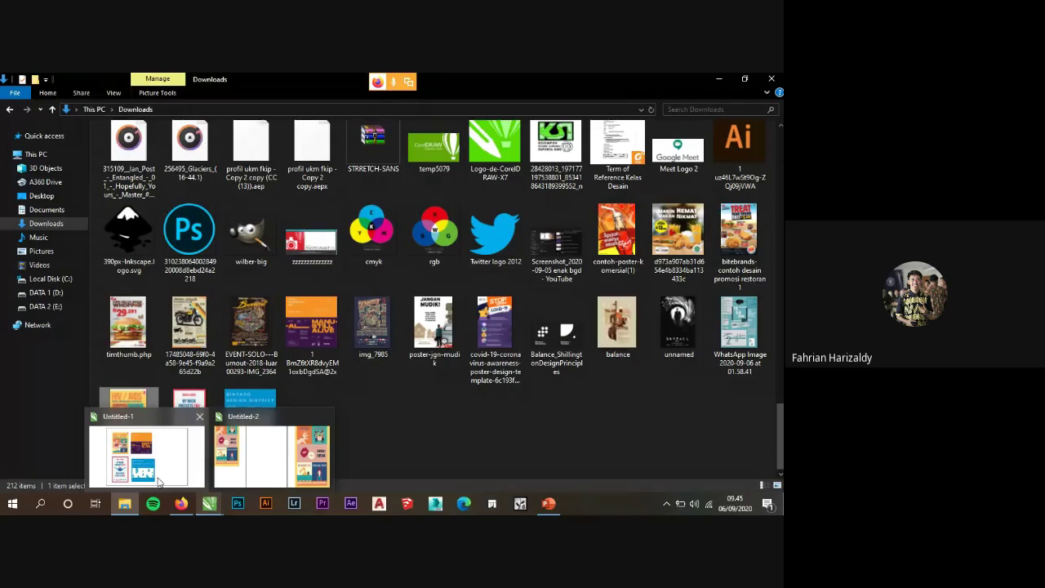
pyautogui.click(257, 463)
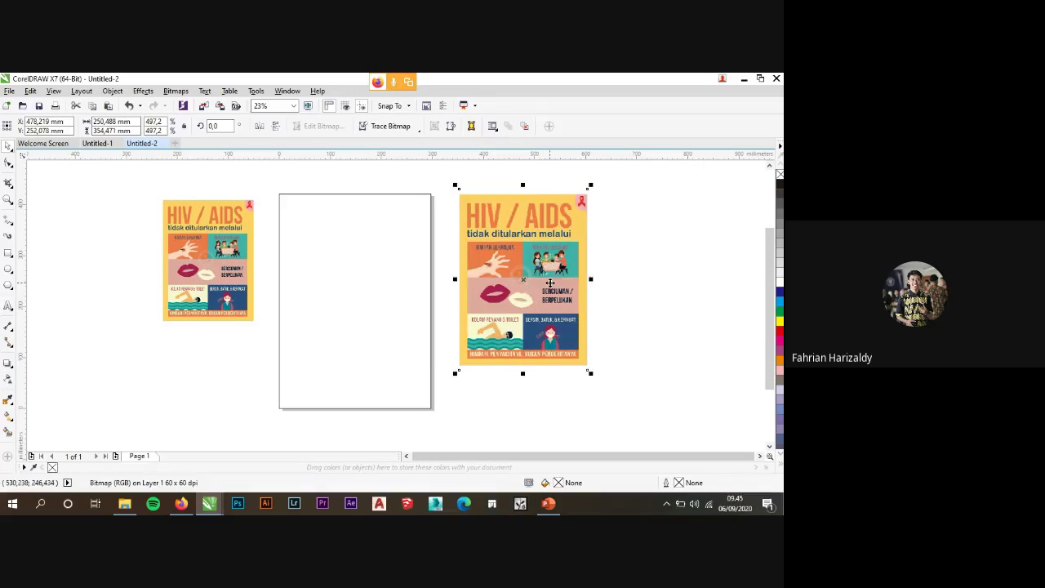
pyautogui.press('Delete')
# Move the remaining HIV/AIDS poster image slightly closer to the page's left edge.
pyautogui.click(210, 268)
pyautogui.moveTo(224, 238); pyautogui.dragTo(234, 234)
pyautogui.click(244, 218)
pyautogui.scroll(2, 244, 218)
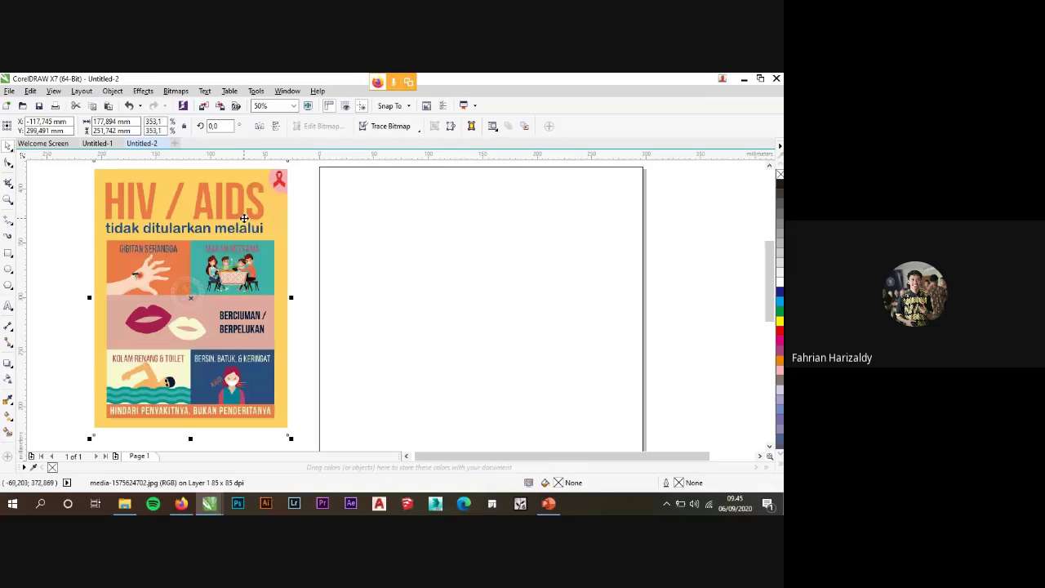
# Sample the poster's yellow background with the Color Eyedropper and fill the page-sized rectangle with it.
pyautogui.click(533, 255)
pyautogui.click(643, 220)
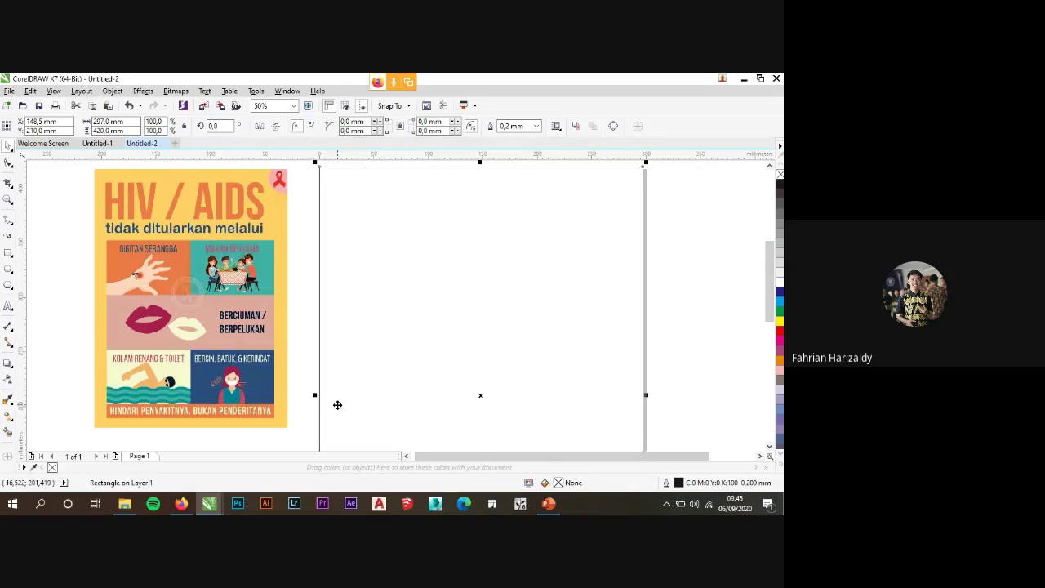
pyautogui.click(307, 357)
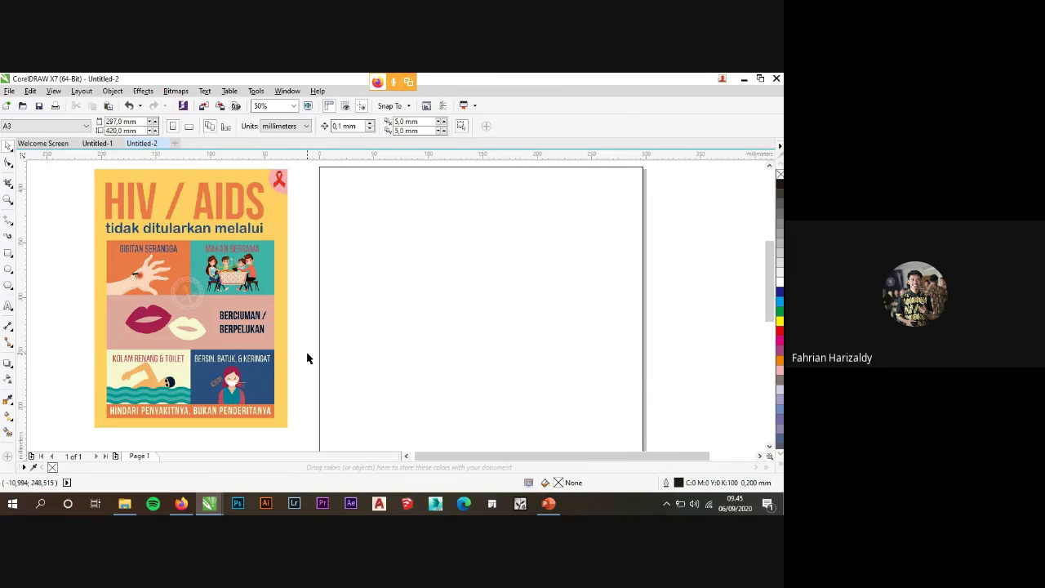
pyautogui.click(8, 400)
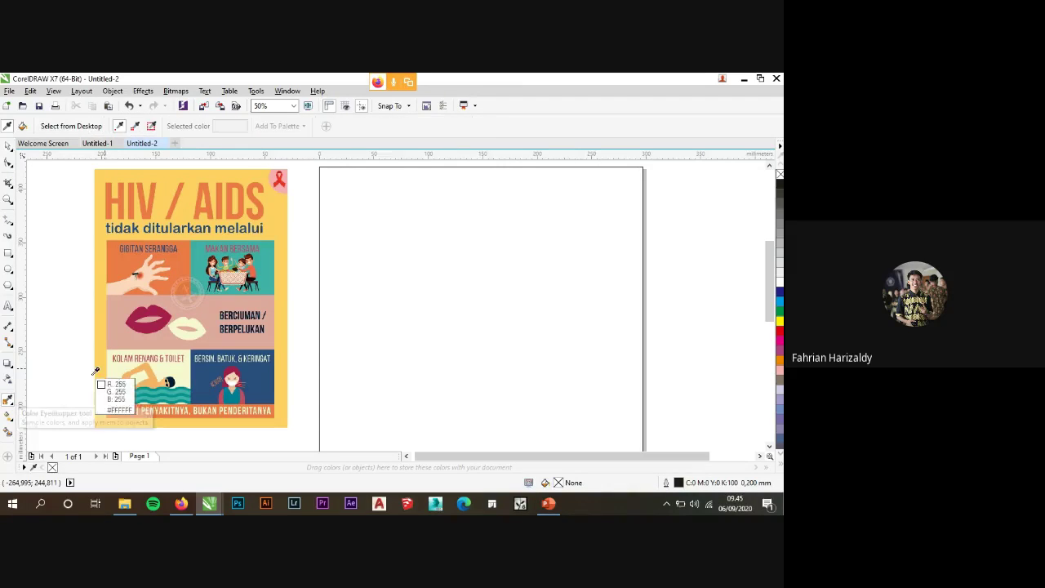
pyautogui.click(277, 207)
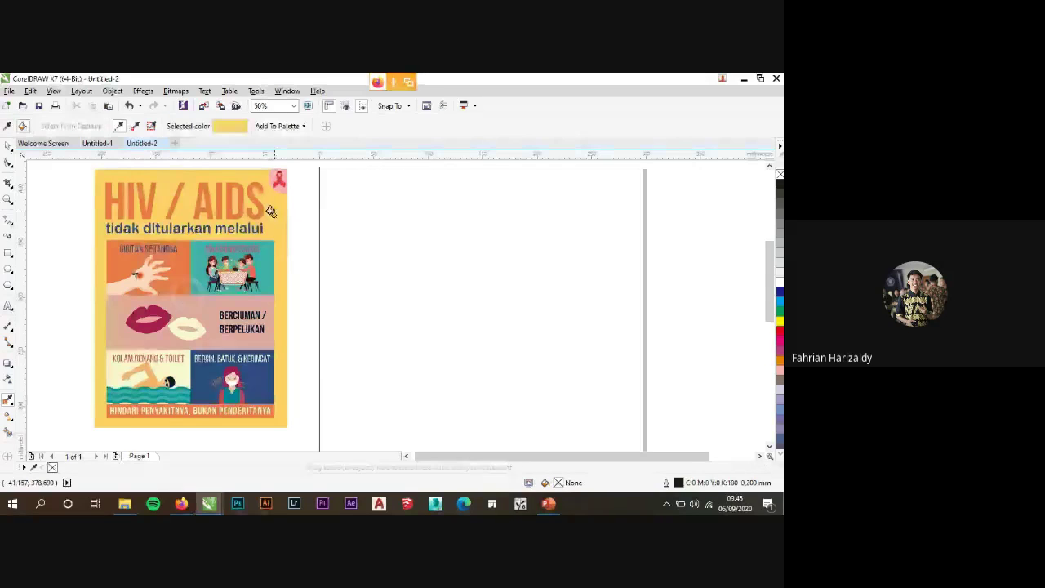
pyautogui.click(403, 235)
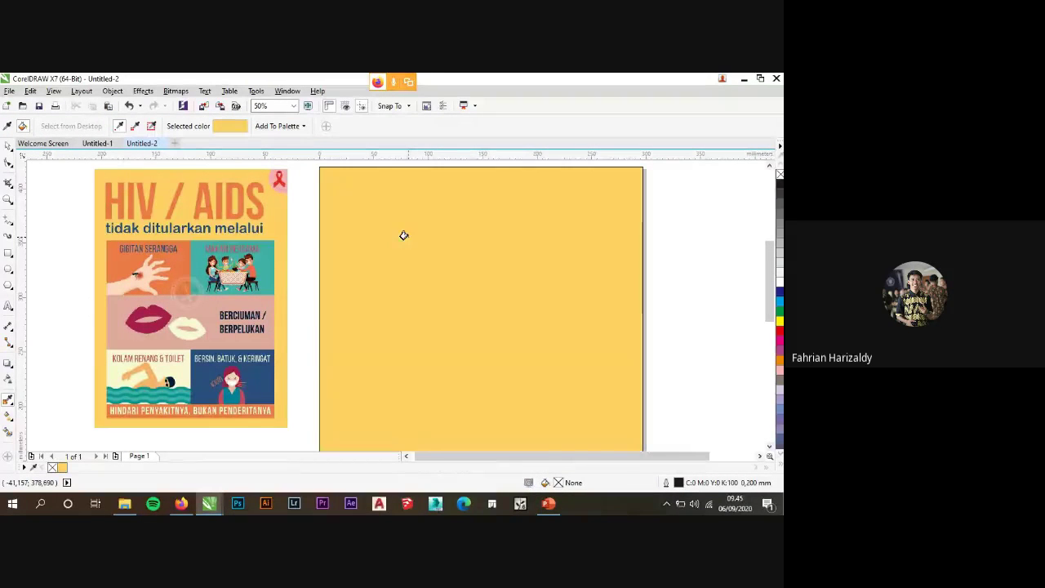
pyautogui.scroll(-2, 391, 234)
pyautogui.click(8, 146)
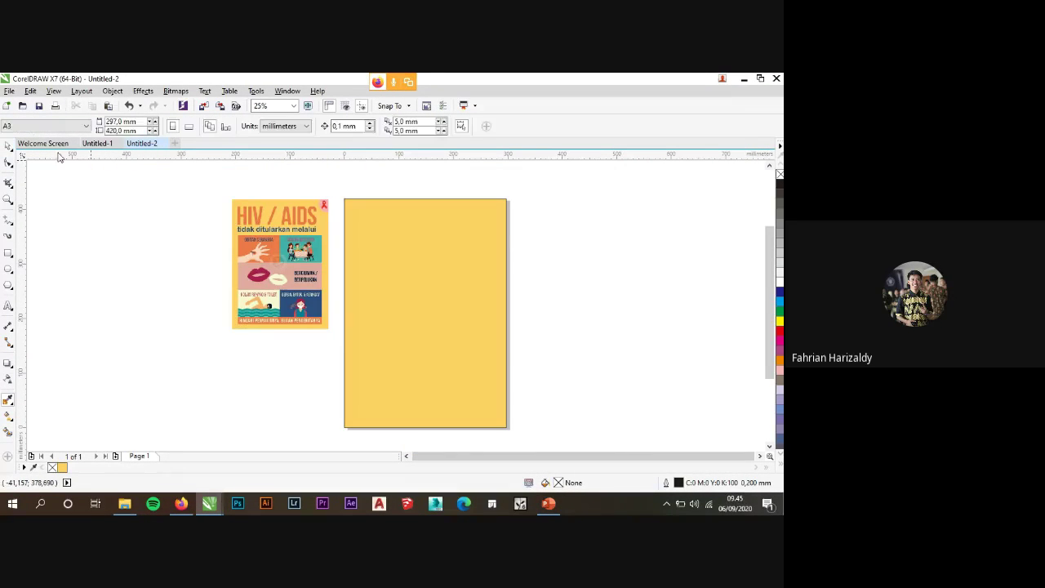
# Delete the yellow page-sized rectangle from the A3 page.
pyautogui.click(449, 260)
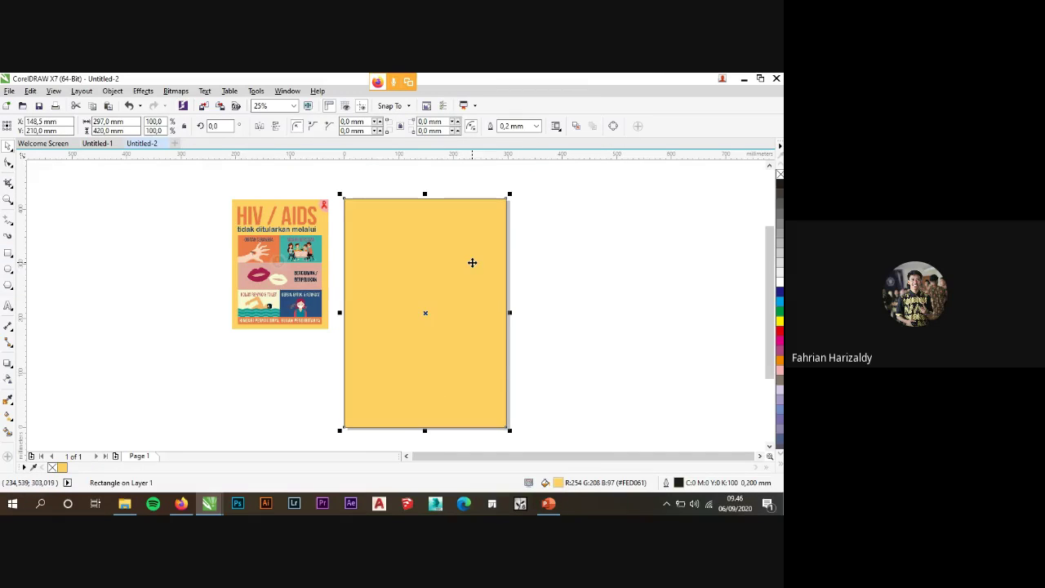
pyautogui.click(528, 382)
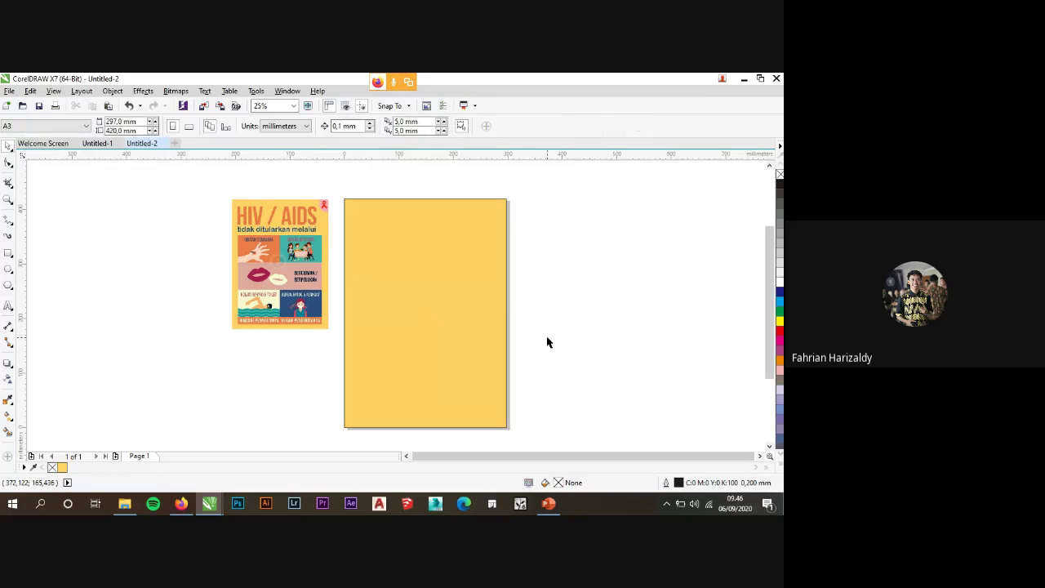
pyautogui.click(353, 278)
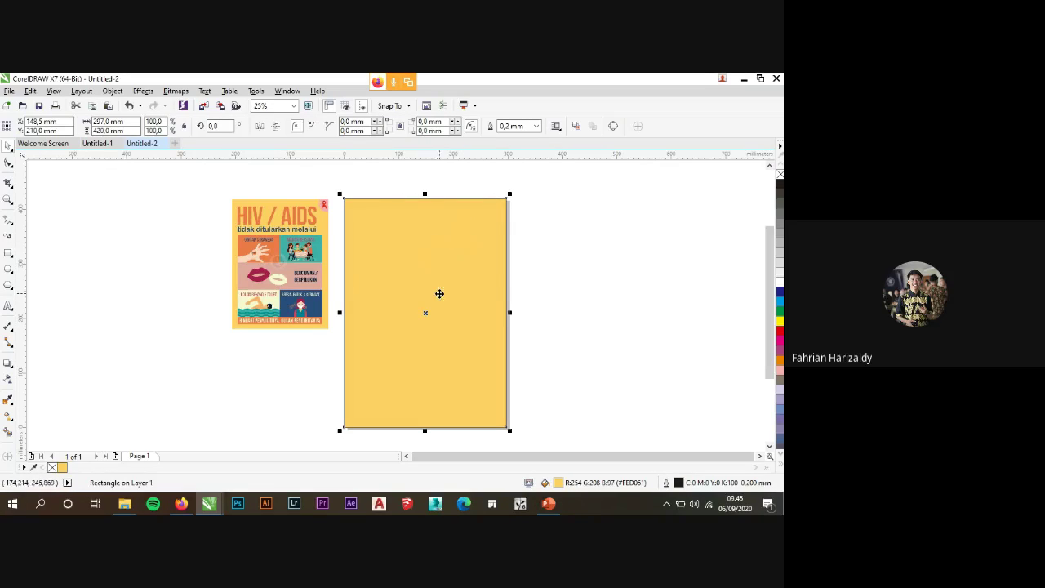
pyautogui.moveTo(439, 293); pyautogui.dragTo(556, 292)
pyautogui.press('Delete')
pyautogui.moveTo(338, 191); pyautogui.dragTo(386, 246)
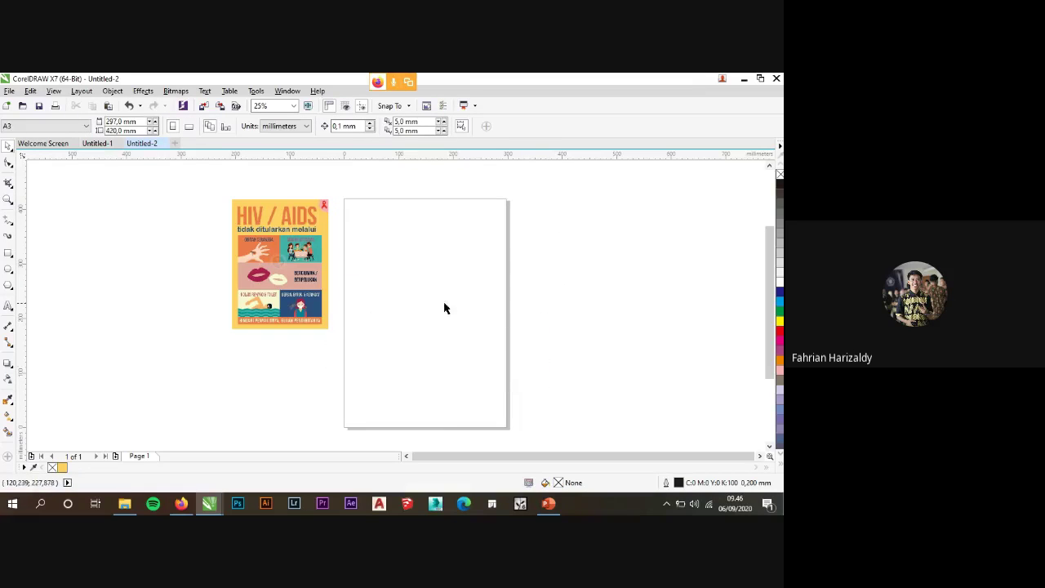
# Undo the deletion of the yellow page-sized rectangle and remove the rectangle's outline.
pyautogui.hotkey('ctrl', 'z')
pyautogui.hotkey('ctrl', 'z')
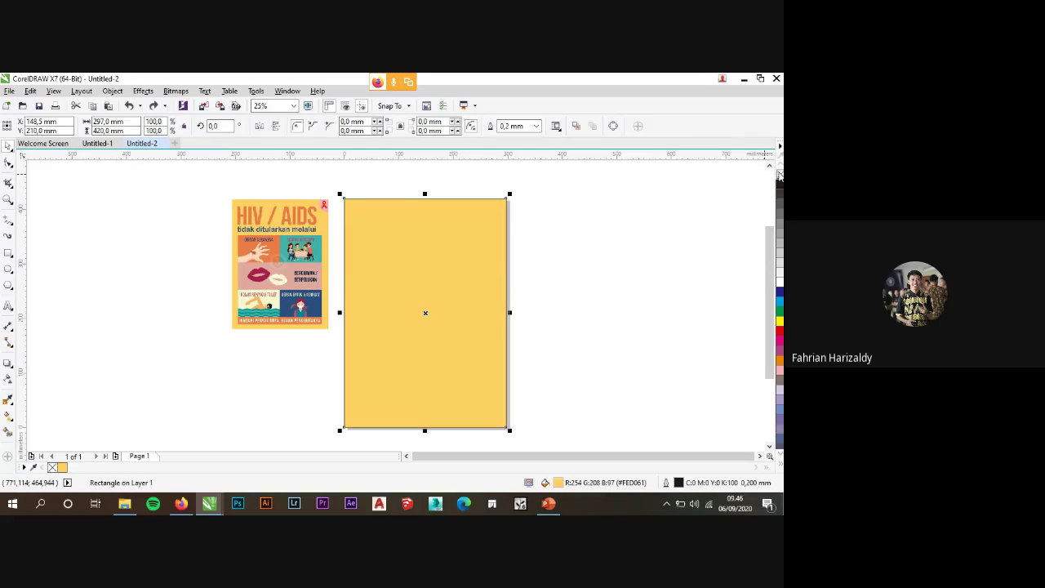
pyautogui.click(630, 239)
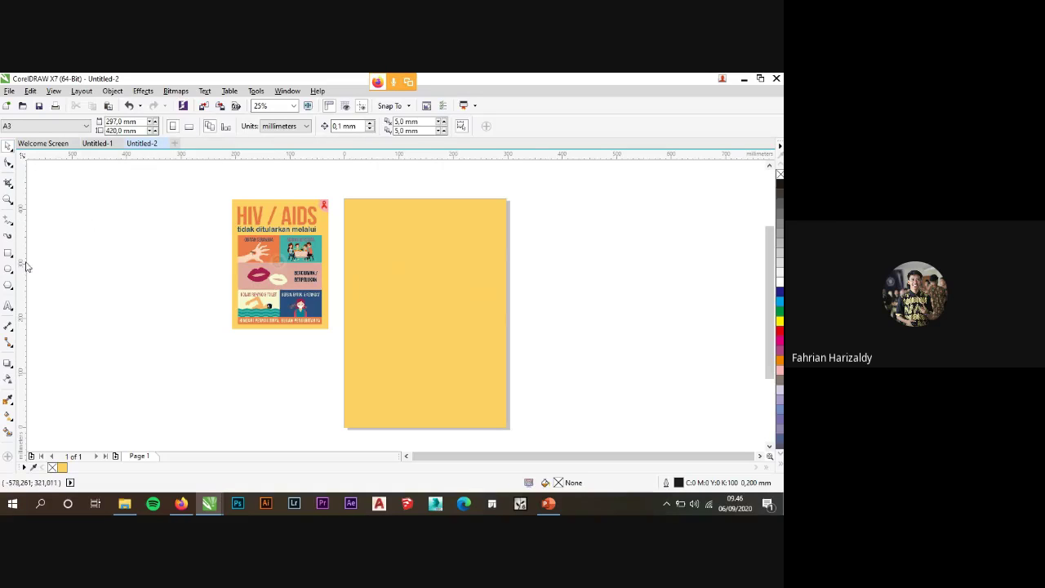
# Add the artistic text "HIV/AIDS" in Arial 24 pt to the right of the page.
pyautogui.click(9, 307)
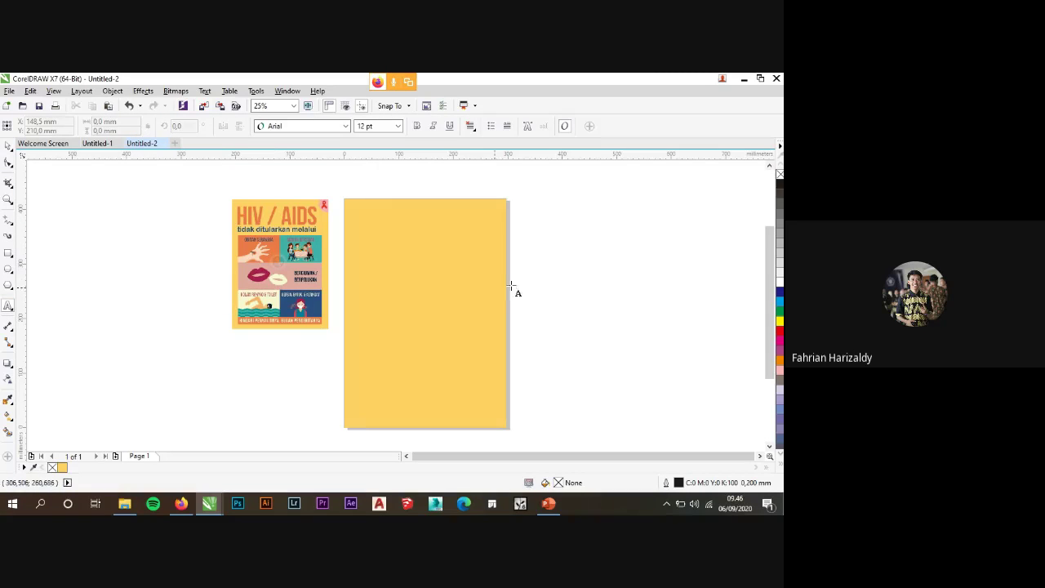
pyautogui.scroll(1, 525, 281)
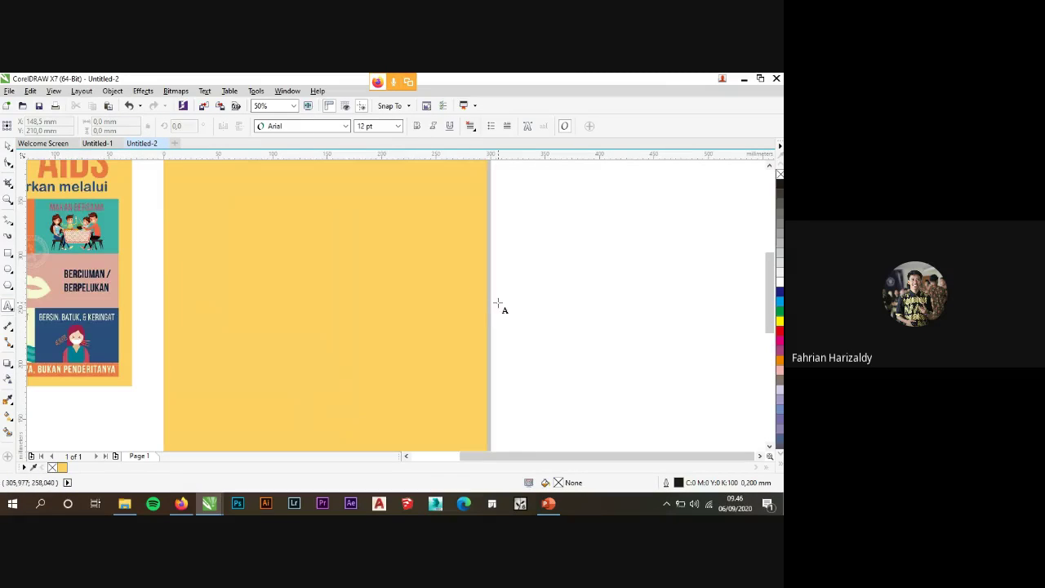
pyautogui.scroll(-1, 497, 305)
pyautogui.click(506, 282)
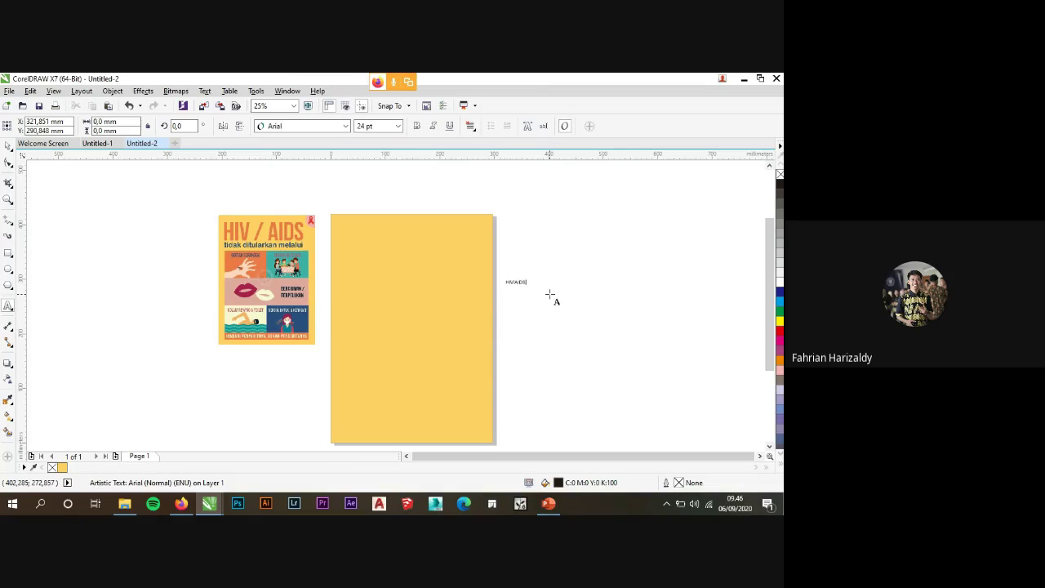
# Set the "HIV/AIDS" text in Bebas Neue Bold and enlarge it to about 201 mm wide near the page's upper edge.
pyautogui.click(7, 147)
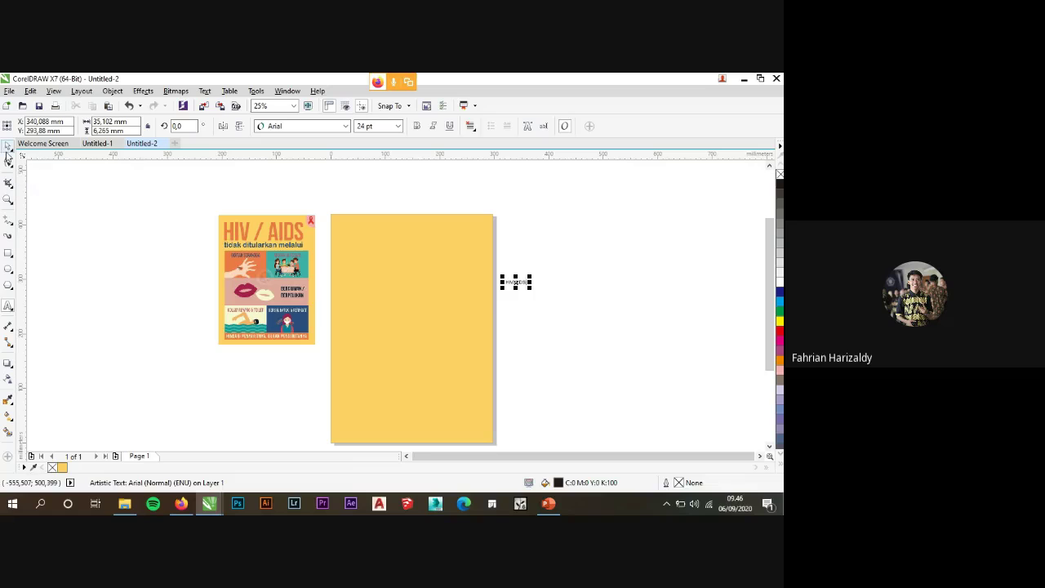
pyautogui.click(310, 126)
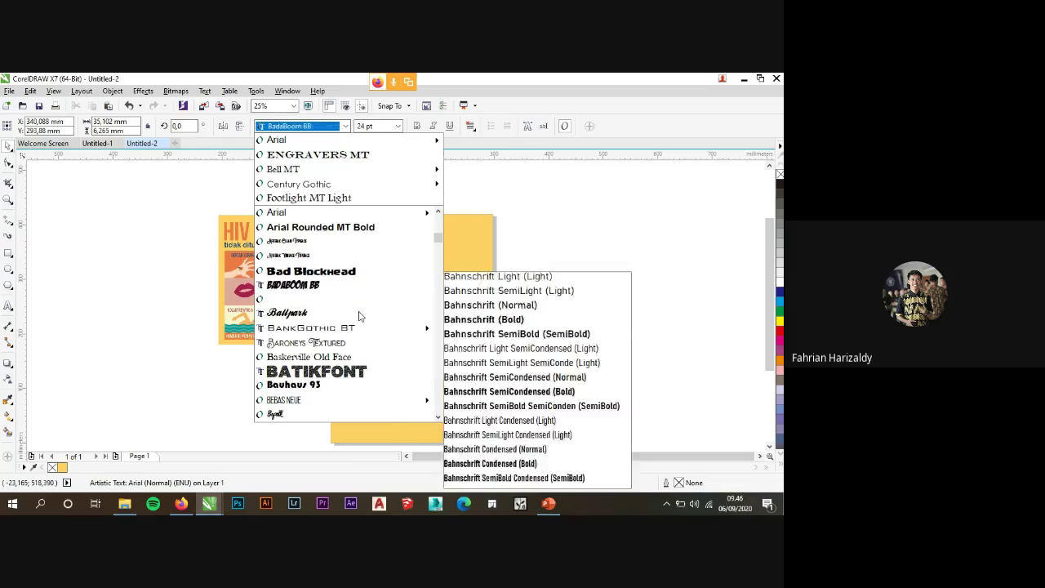
pyautogui.moveTo(397, 401)
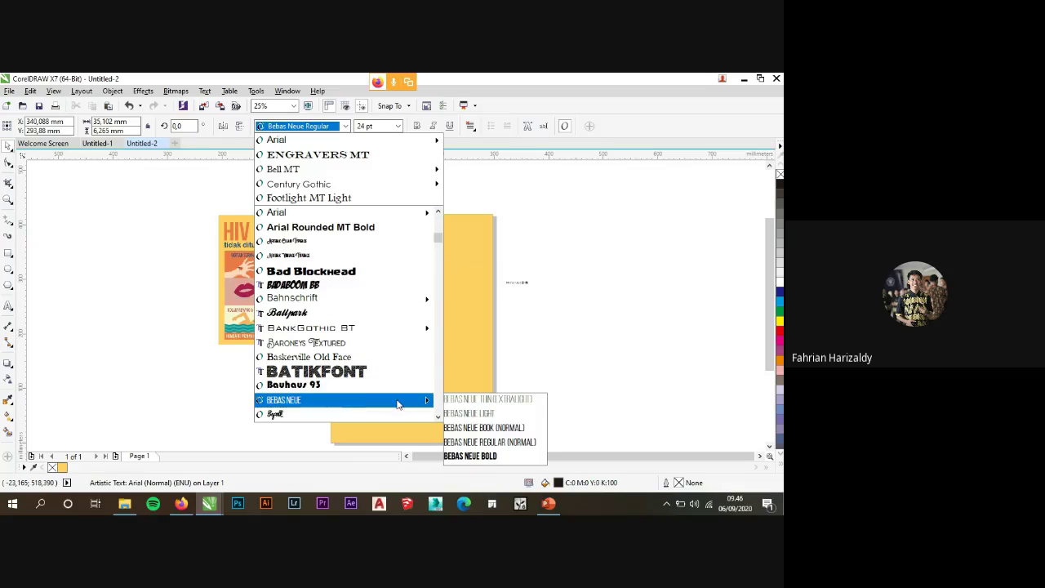
pyautogui.click(470, 457)
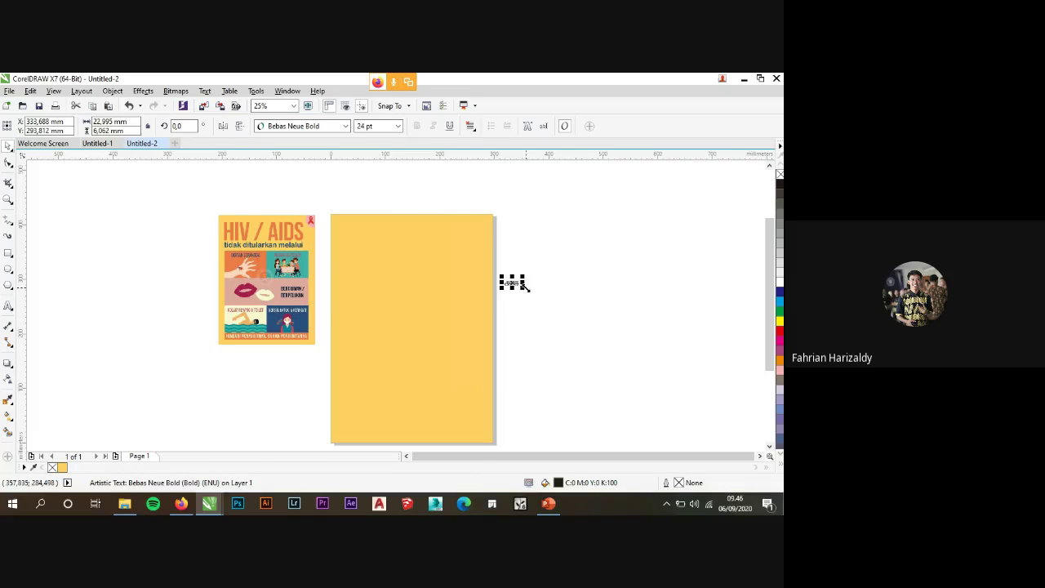
pyautogui.moveTo(526, 285); pyautogui.dragTo(611, 345)
pyautogui.moveTo(561, 294); pyautogui.dragTo(470, 267)
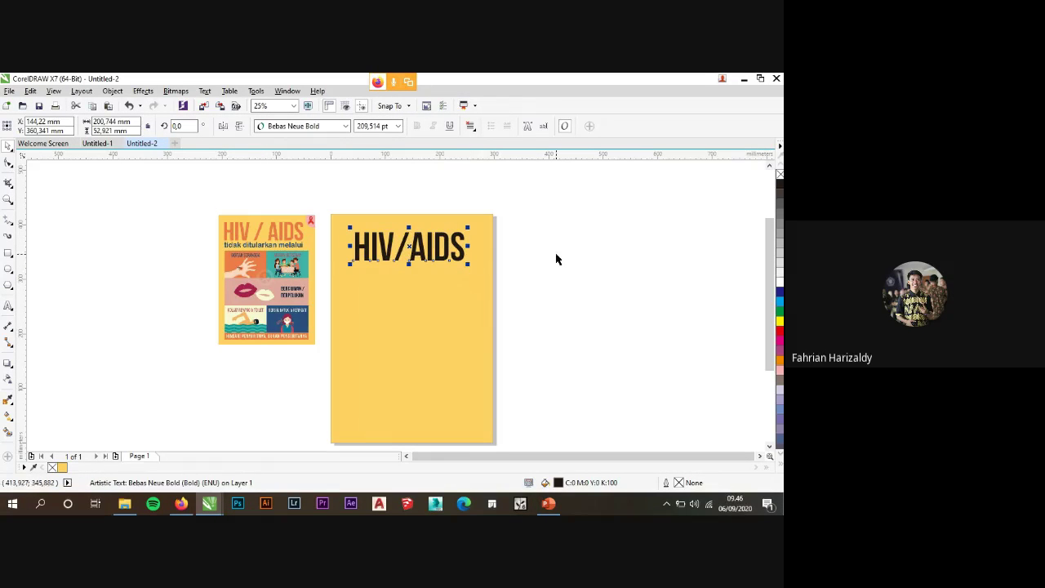
# Sample the orange of the reference poster's title with the Color Eyedropper and fill the "HIV/AIDS" text with it.
pyautogui.scroll(2, 394, 205)
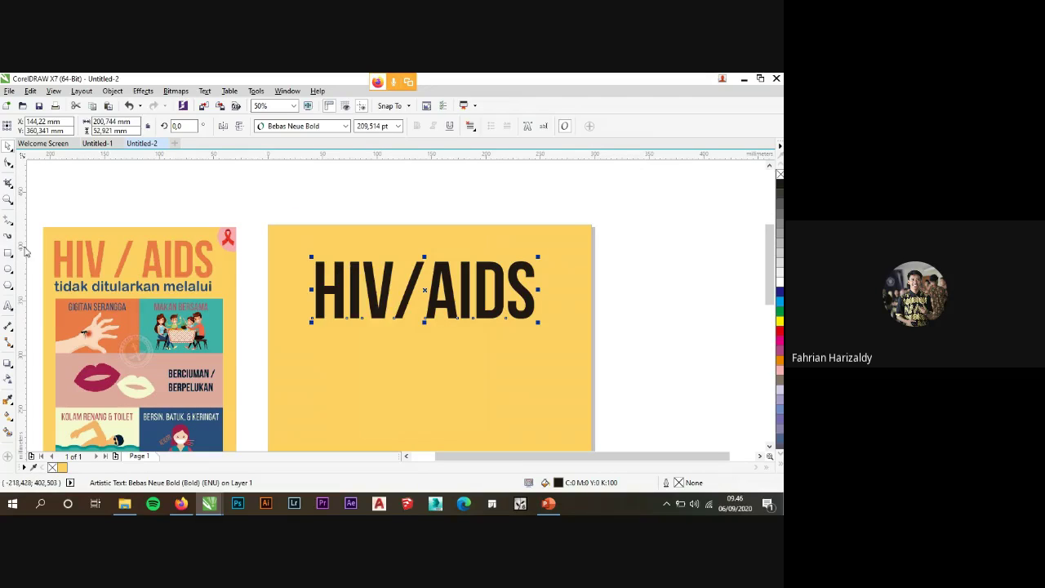
pyautogui.click(10, 400)
pyautogui.click(134, 263)
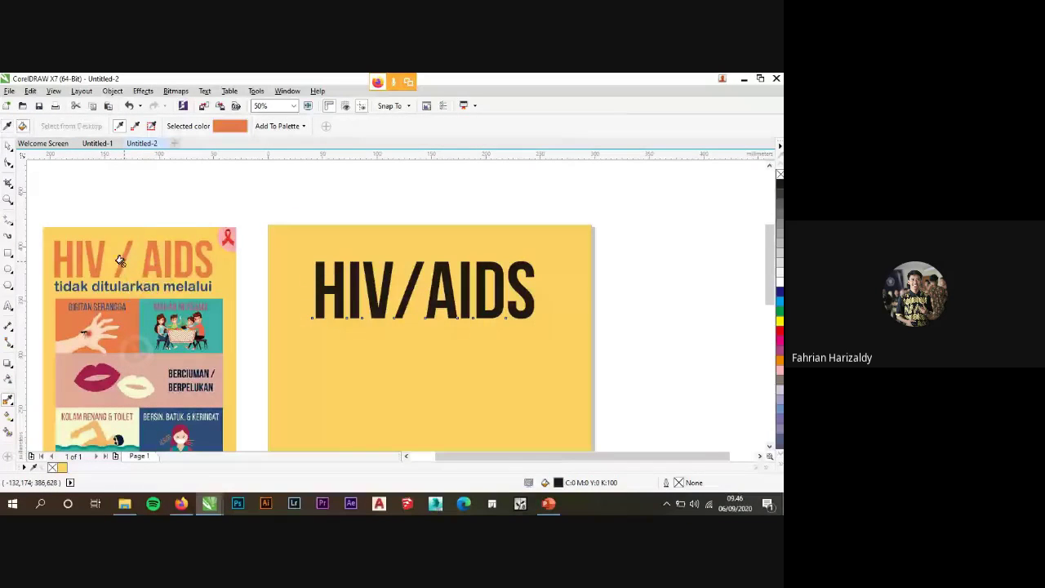
pyautogui.scroll(6, 315, 287)
pyautogui.click(419, 274)
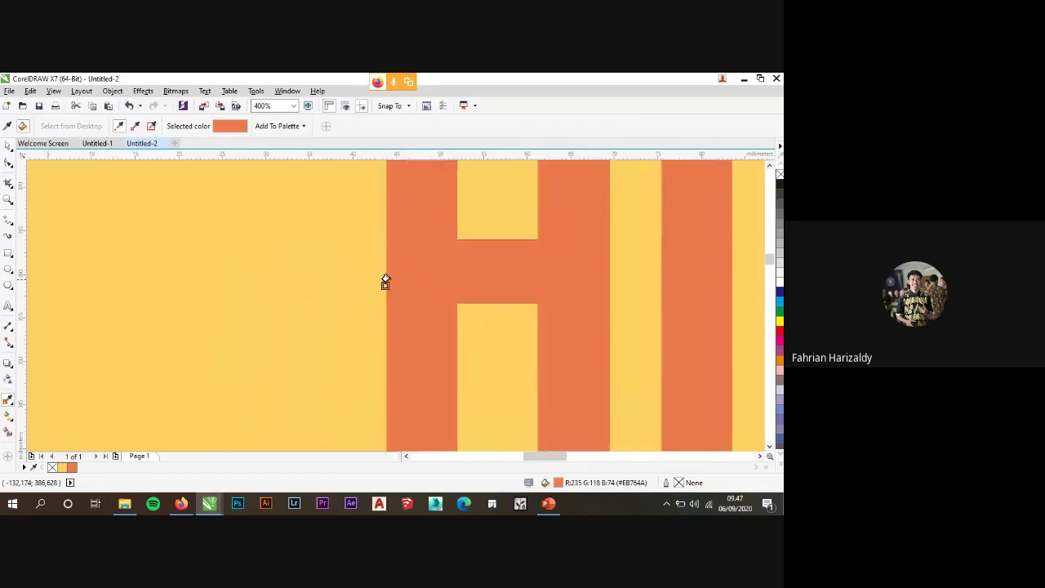
pyautogui.scroll(-6, 385, 282)
pyautogui.click(7, 145)
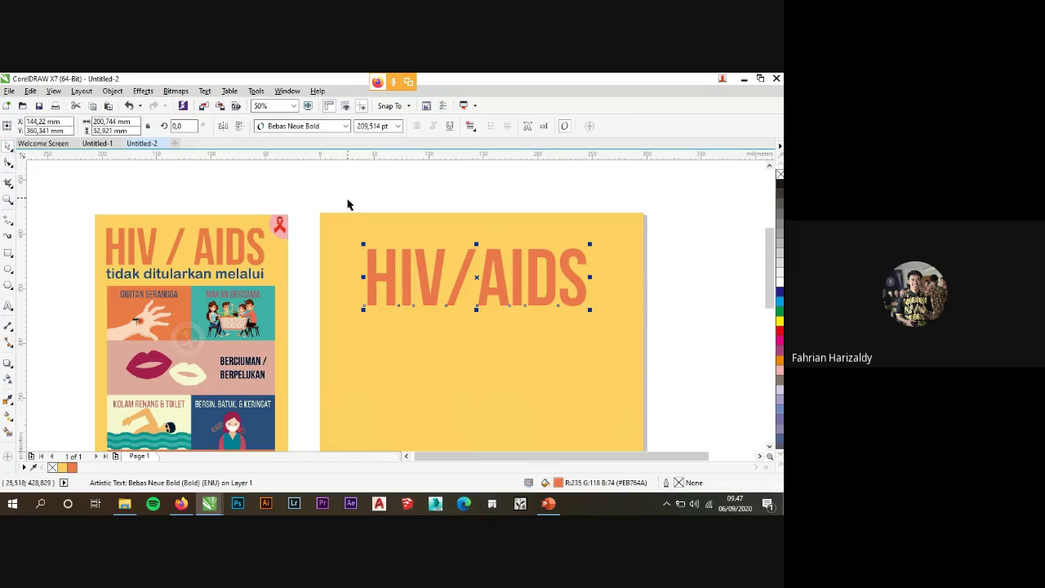
pyautogui.click(348, 202)
# Add the artistic text "tidak ditularkan melalui" below the title and enlarge it to about 68 pt.
pyautogui.click(8, 305)
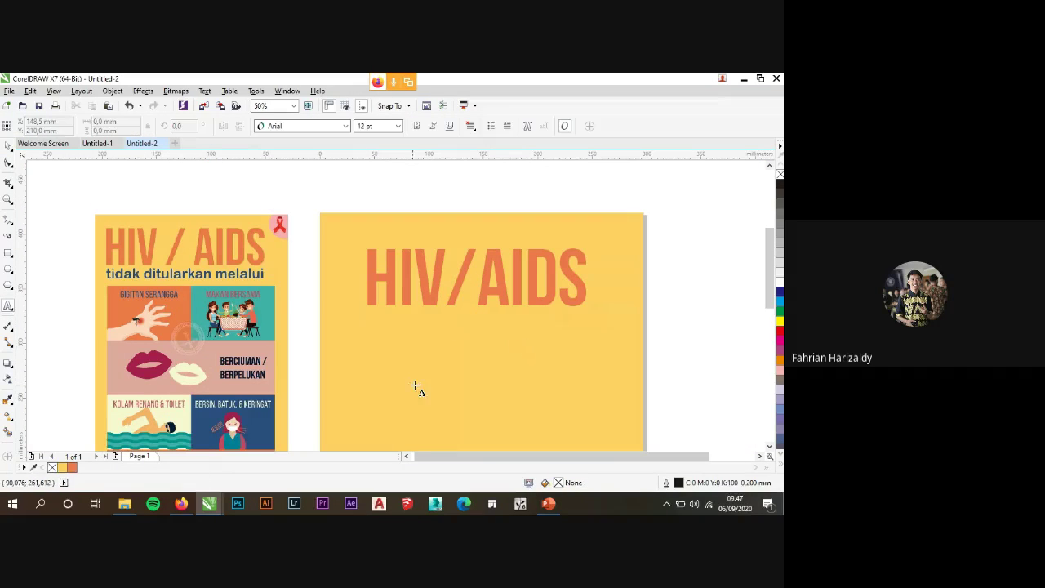
pyautogui.click(406, 384)
pyautogui.write('tidak ditularkan melalui')
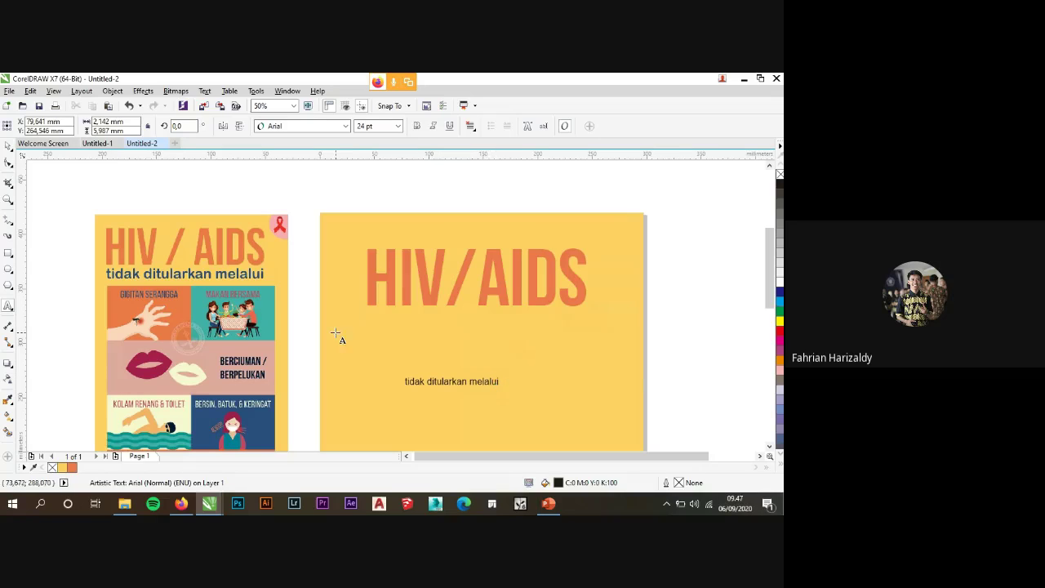
pyautogui.click(8, 145)
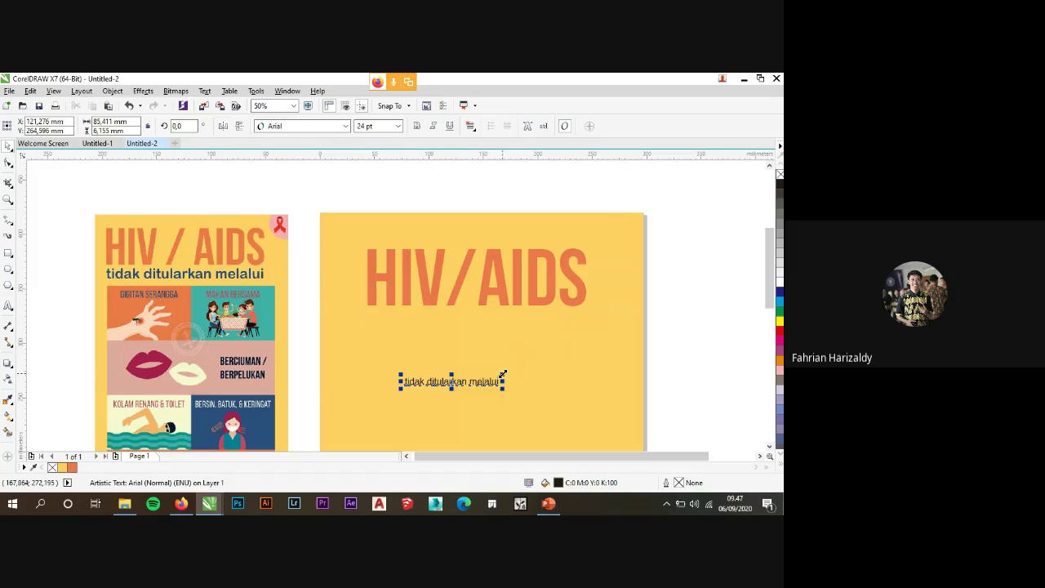
pyautogui.moveTo(503, 376); pyautogui.dragTo(671, 306)
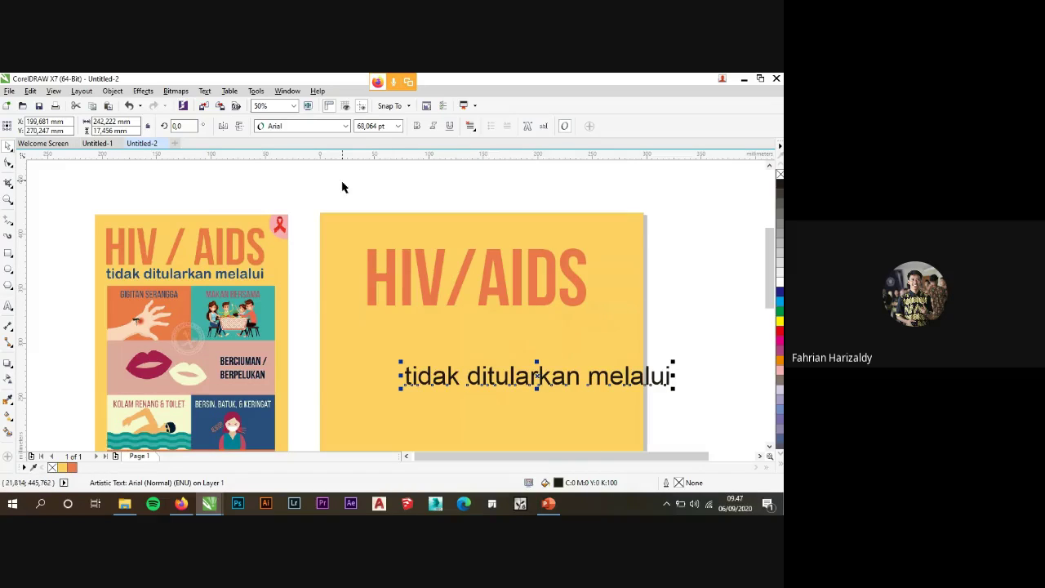
# Set the subtitle in bold Calibri and fit it directly under the "HIV/AIDS" title at about 59 pt.
pyautogui.click(343, 126)
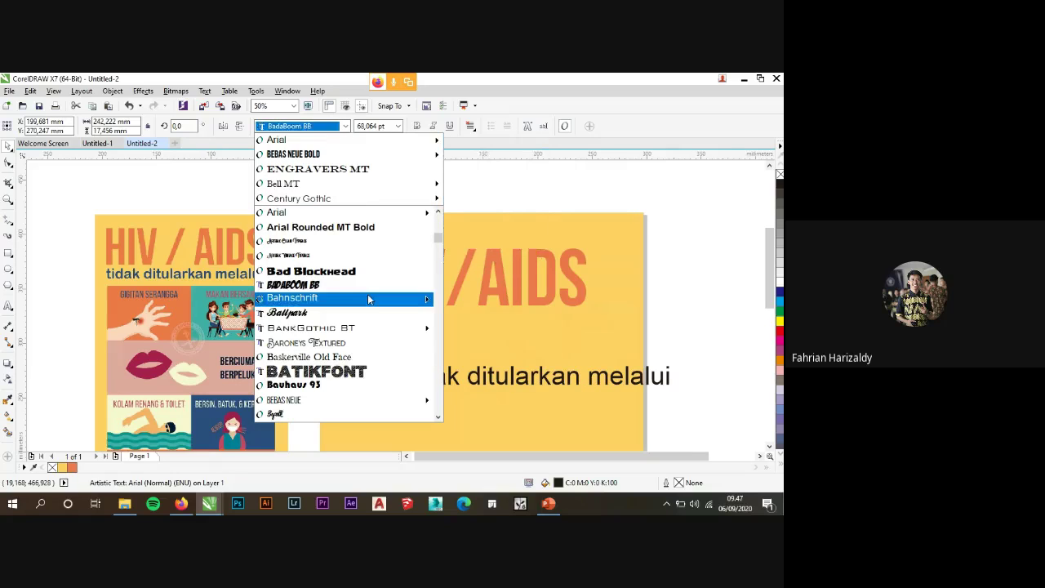
pyautogui.scroll(-10, 359, 282)
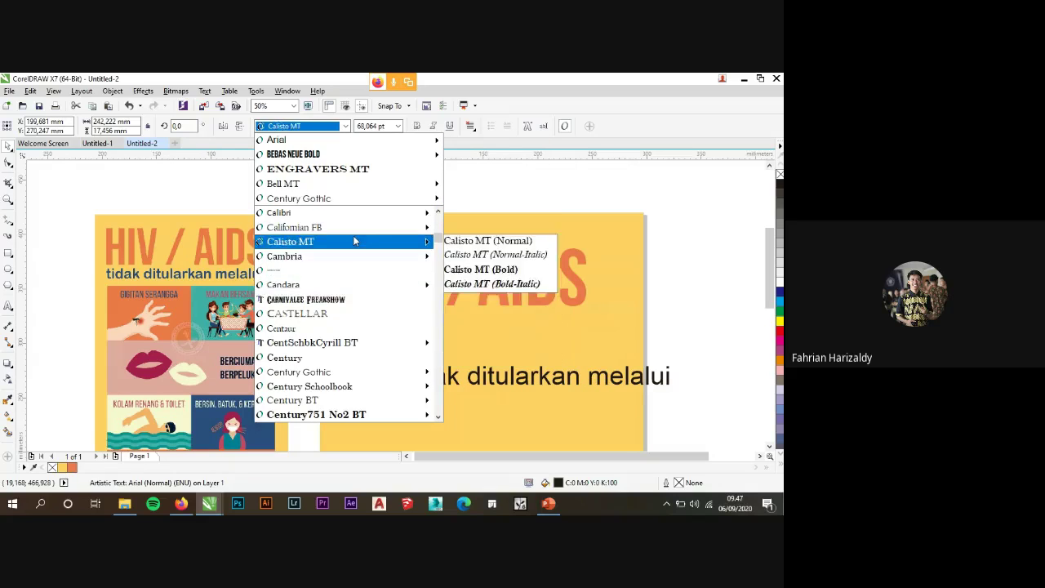
pyautogui.click(350, 212)
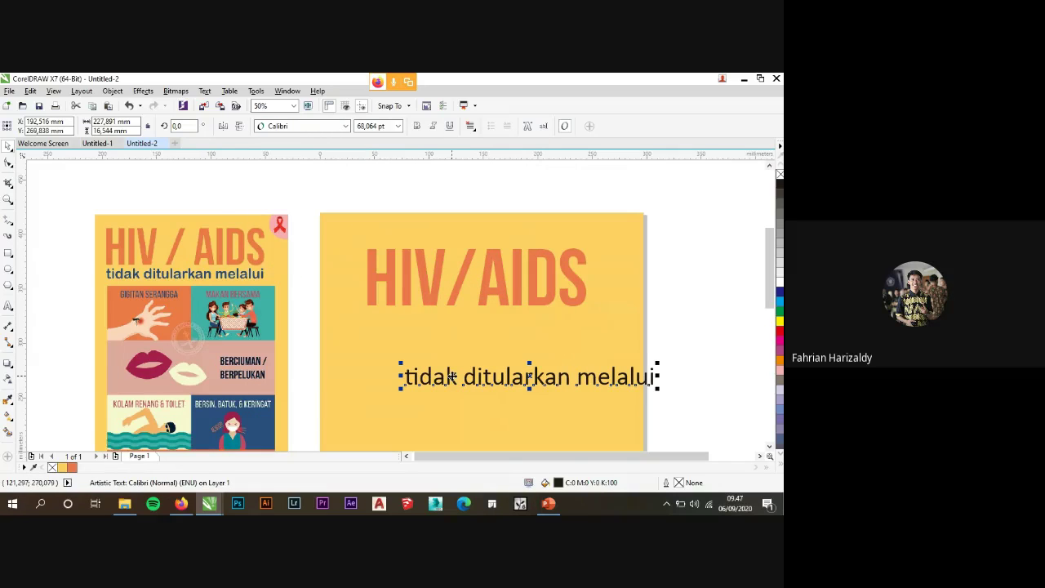
pyautogui.moveTo(453, 377); pyautogui.dragTo(413, 325)
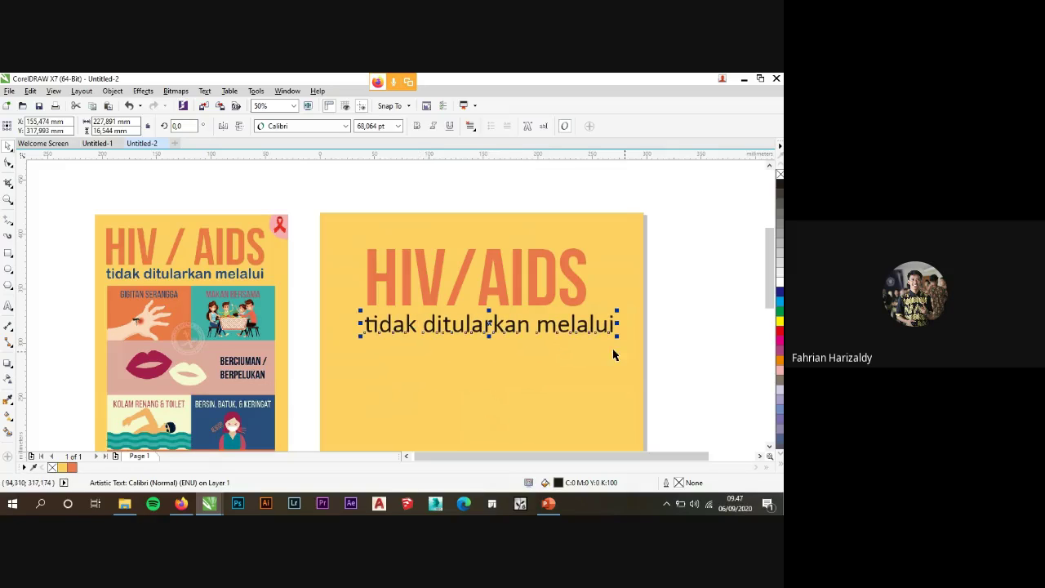
pyautogui.click(416, 126)
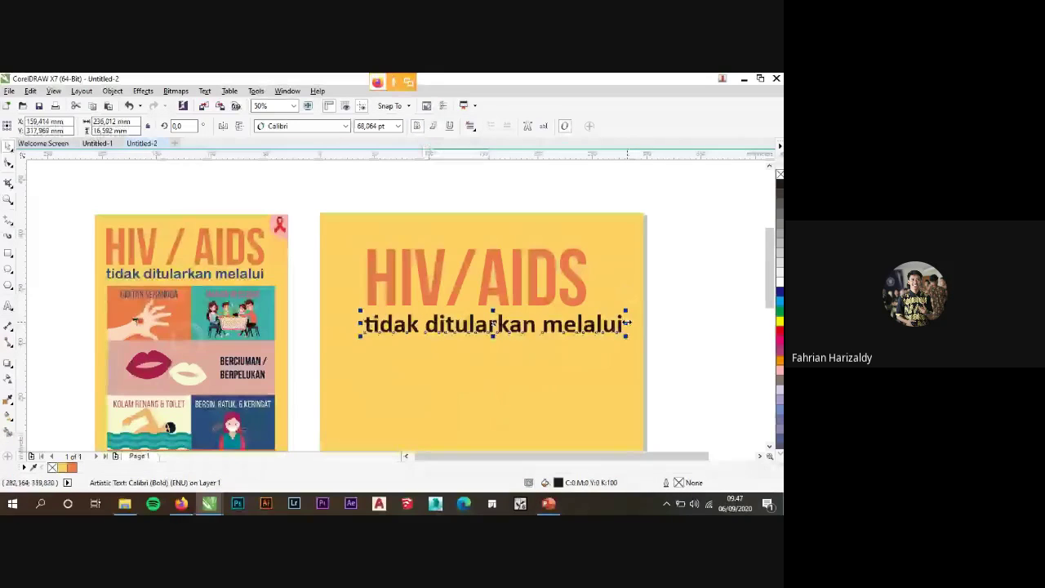
pyautogui.moveTo(625, 334)
pyautogui.mouseDown()
pyautogui.moveTo(587, 321)
pyautogui.moveTo(608, 335)
pyautogui.mouseUp()
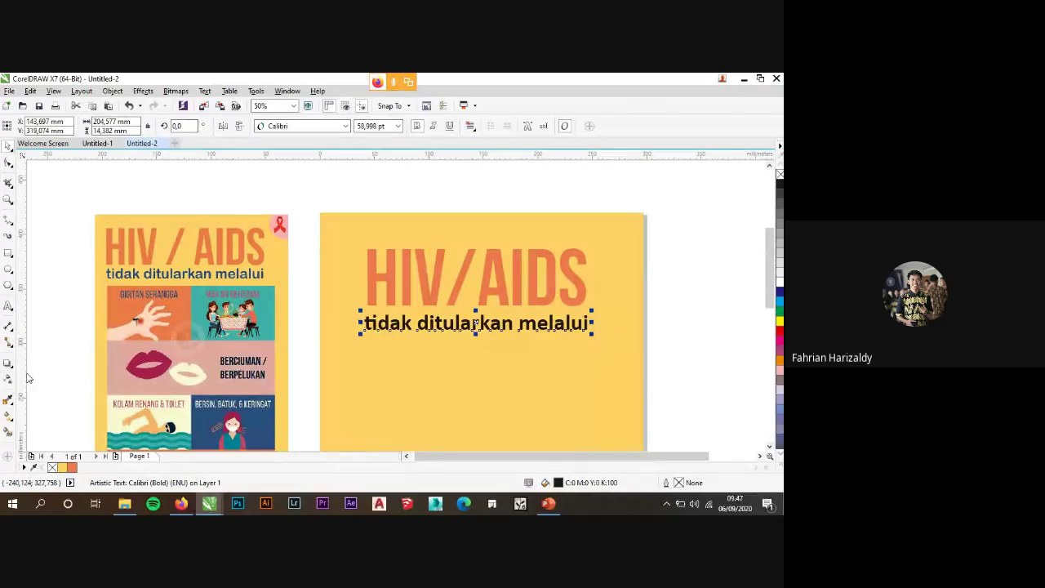
# Sample the dark blue of the reference poster's subtitle with the Color Eyedropper and fill the new subtitle with it.
pyautogui.click(8, 399)
pyautogui.scroll(5, 255, 286)
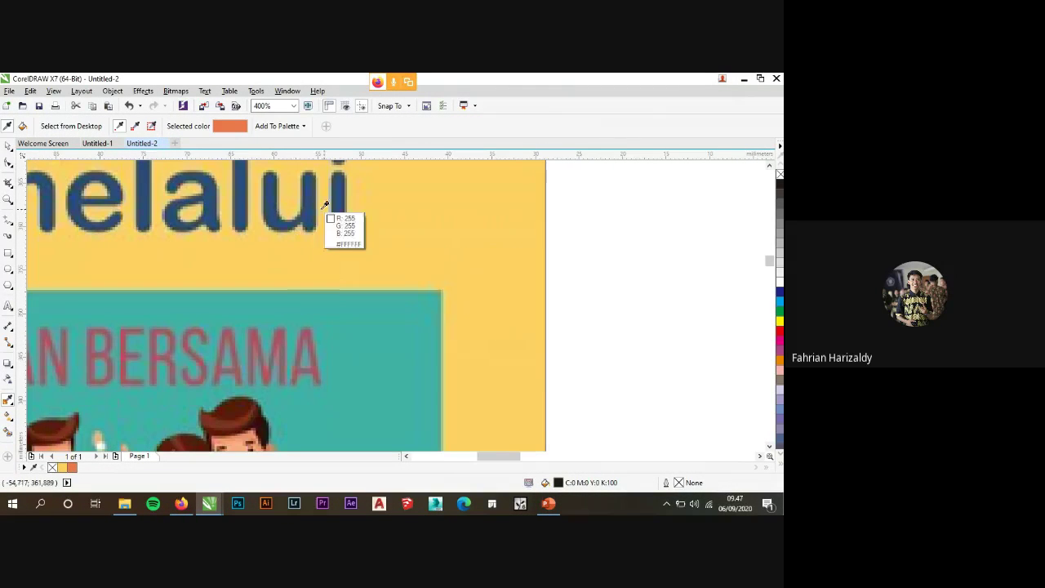
pyautogui.click(333, 204)
pyautogui.scroll(-5, 334, 204)
pyautogui.scroll(3, 370, 240)
pyautogui.scroll(2, 279, 344)
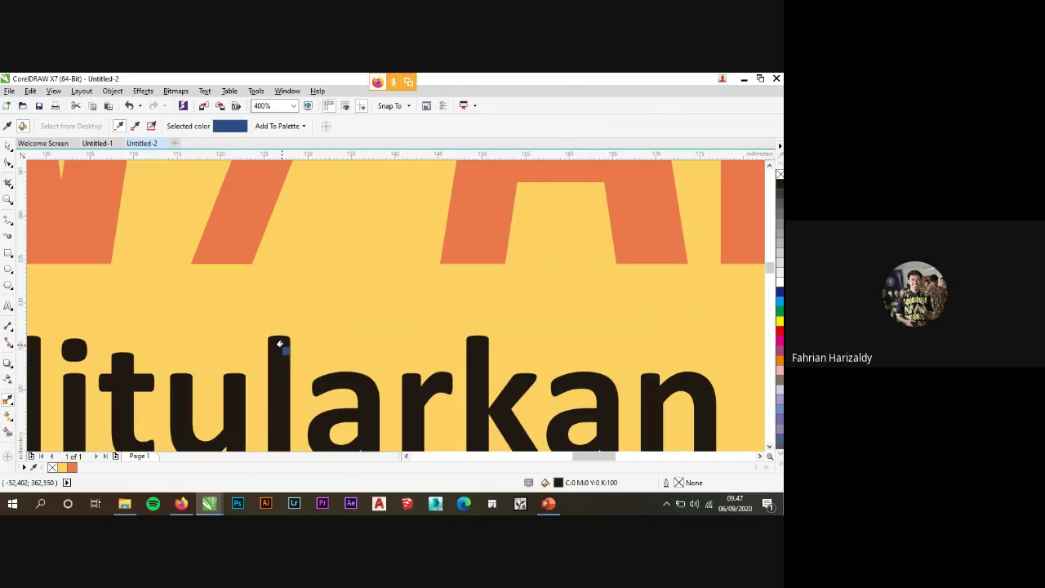
pyautogui.click(280, 344)
pyautogui.scroll(-3, 280, 299)
pyautogui.scroll(-2, 282, 298)
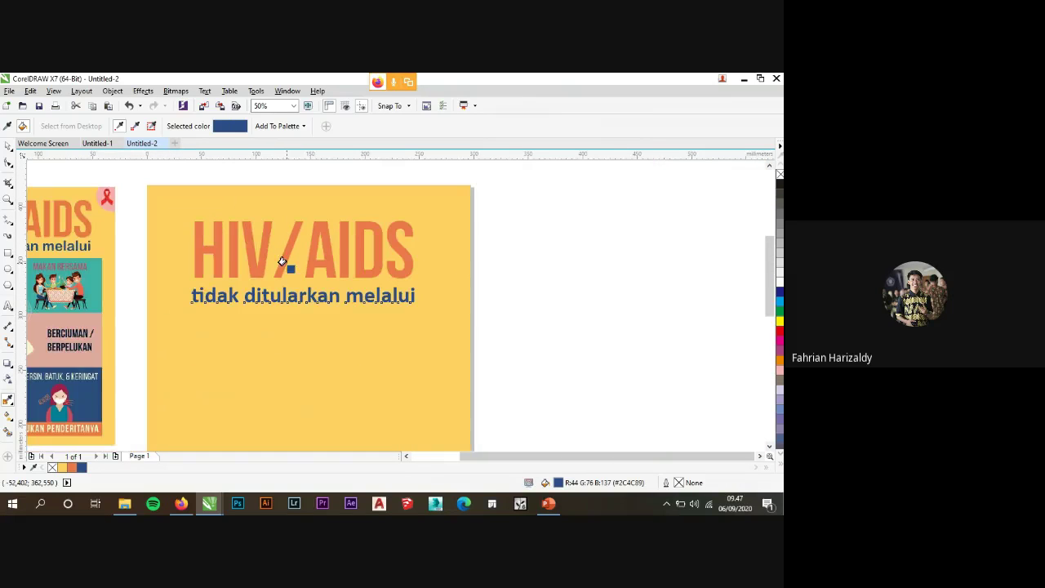
pyautogui.click(8, 146)
pyautogui.click(128, 170)
# Draw trial rectangles on the reference poster over the "Gigitan Serangga" panel and over the whole panel grid.
pyautogui.scroll(-1, 261, 213)
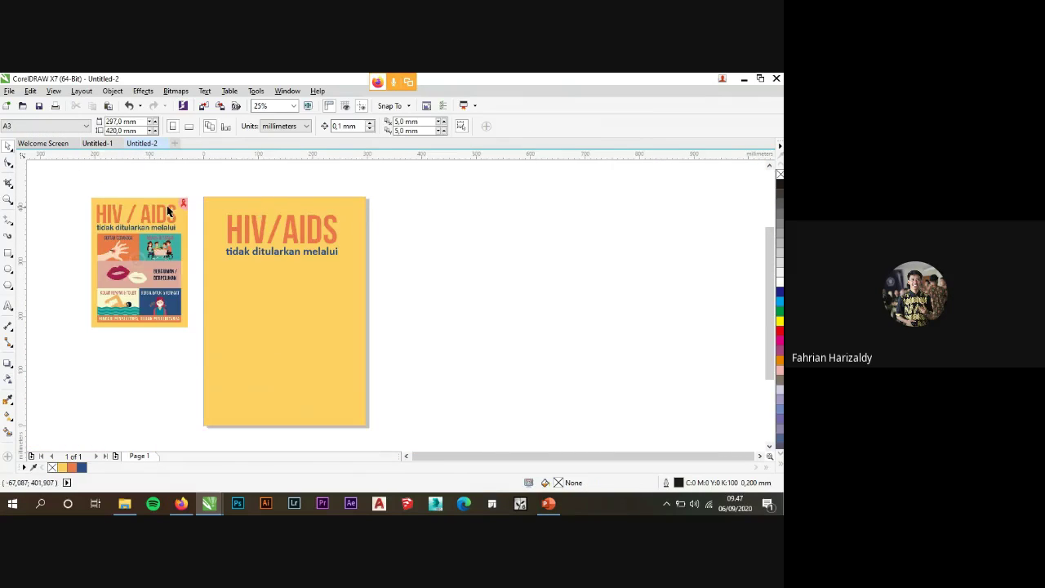
pyautogui.scroll(1, 197, 208)
pyautogui.scroll(-1, 197, 207)
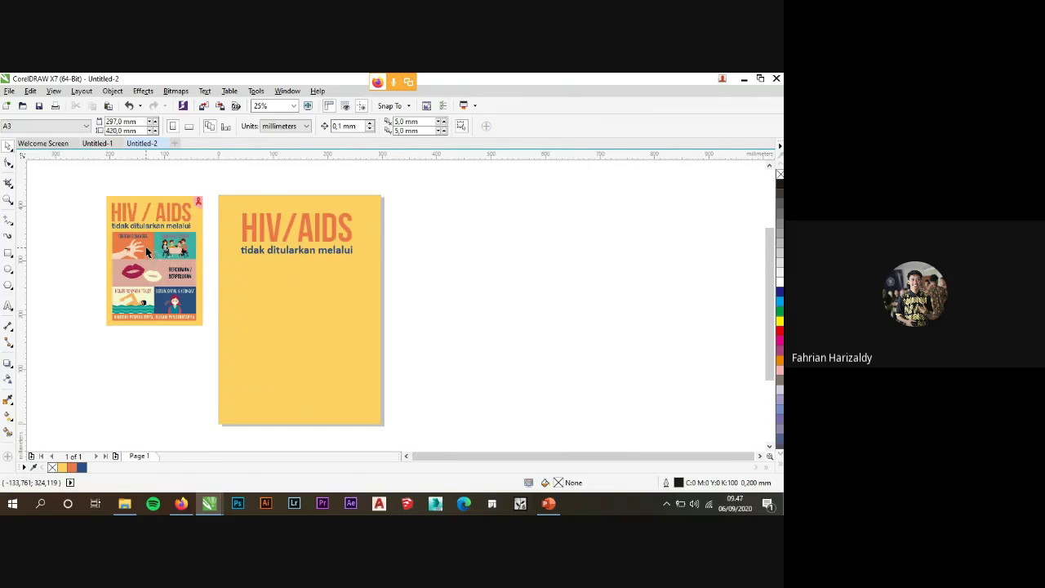
pyautogui.scroll(1, 147, 253)
pyautogui.click(8, 253)
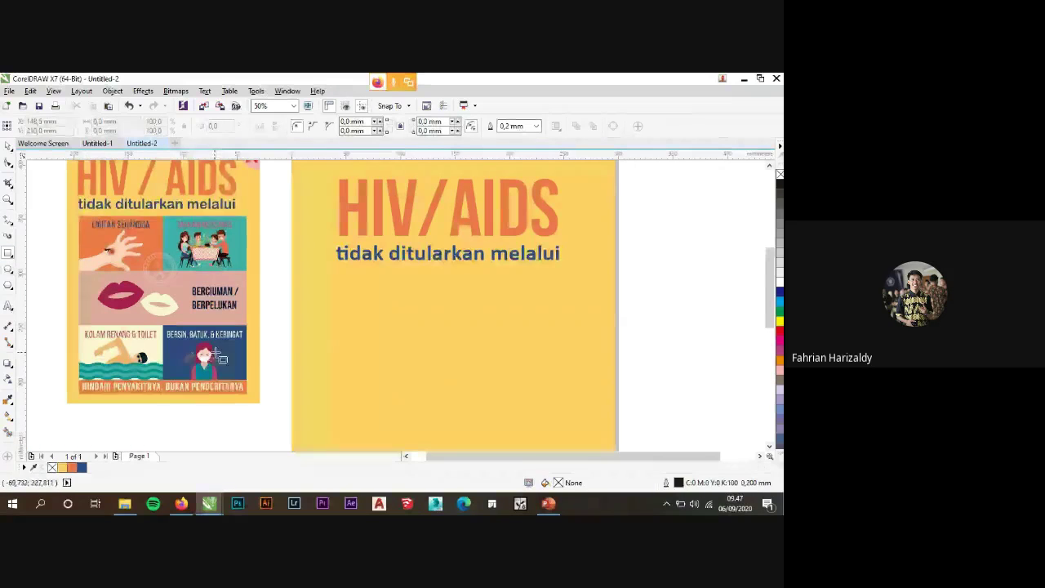
pyautogui.scroll(-1, 243, 196)
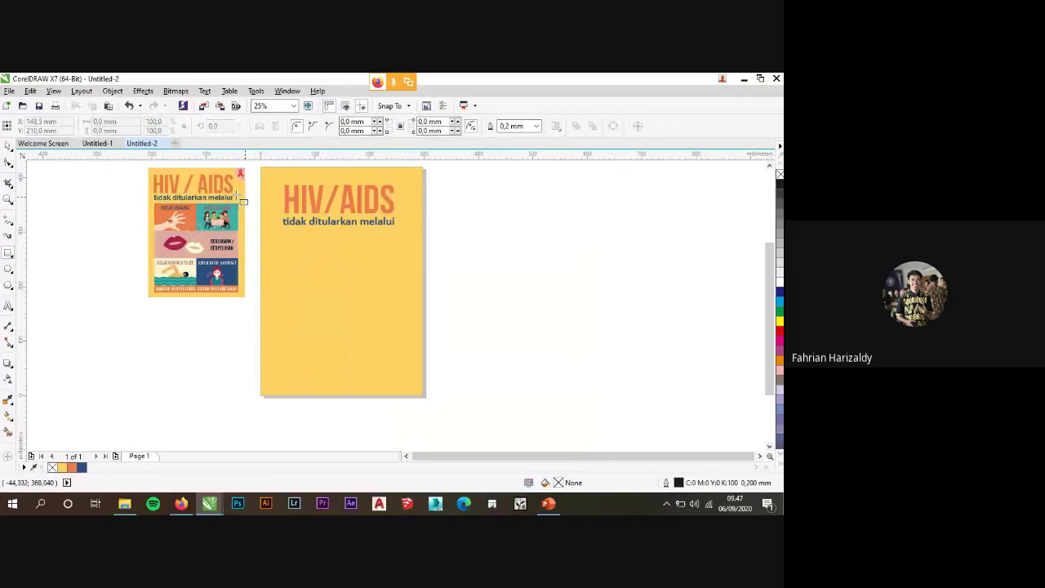
pyautogui.scroll(1, 208, 219)
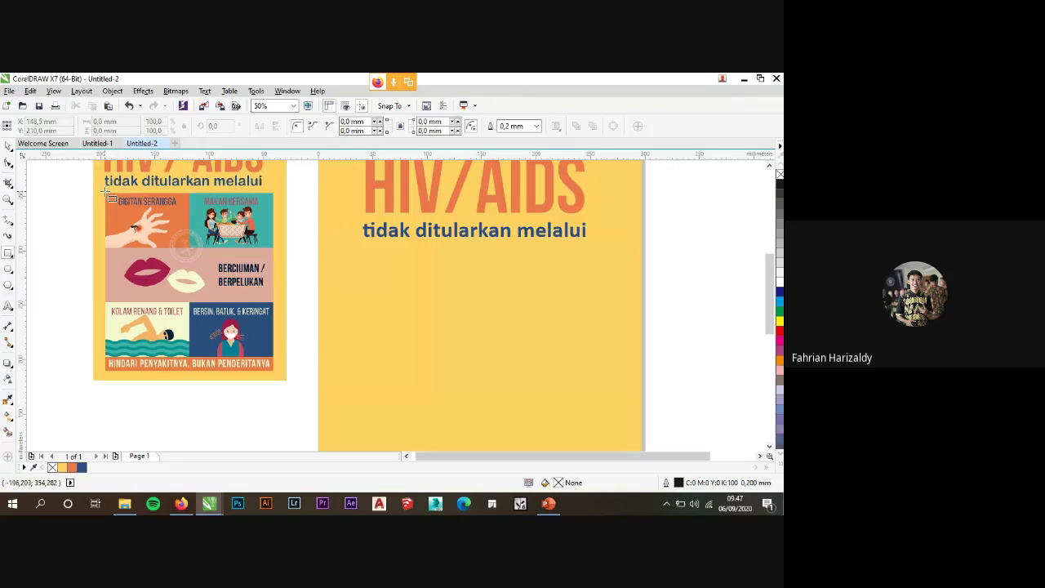
pyautogui.moveTo(105, 193)
pyautogui.mouseDown()
pyautogui.moveTo(200, 253)
pyautogui.moveTo(190, 250)
pyautogui.mouseUp()
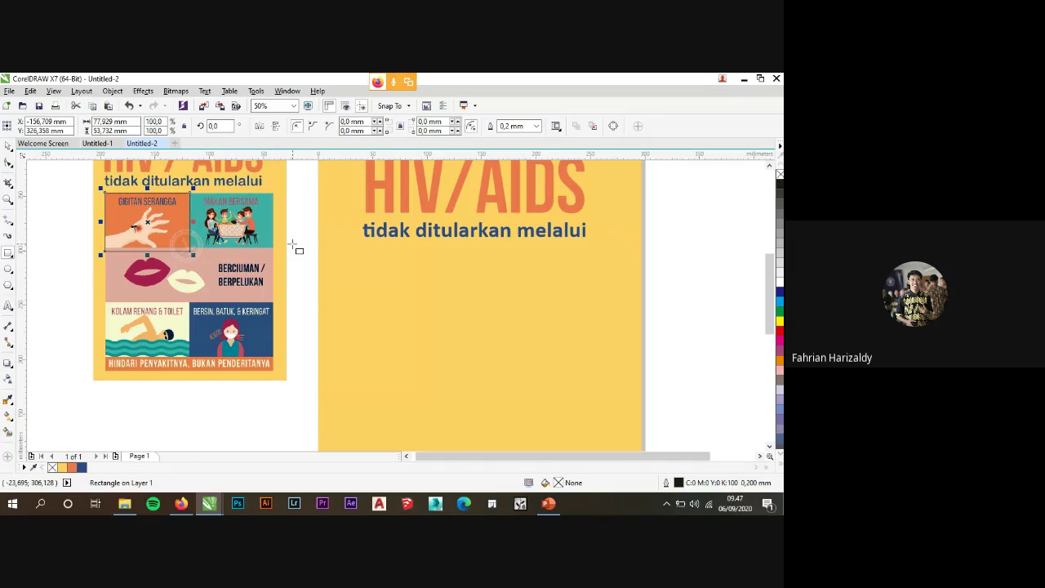
pyautogui.press('Escape')
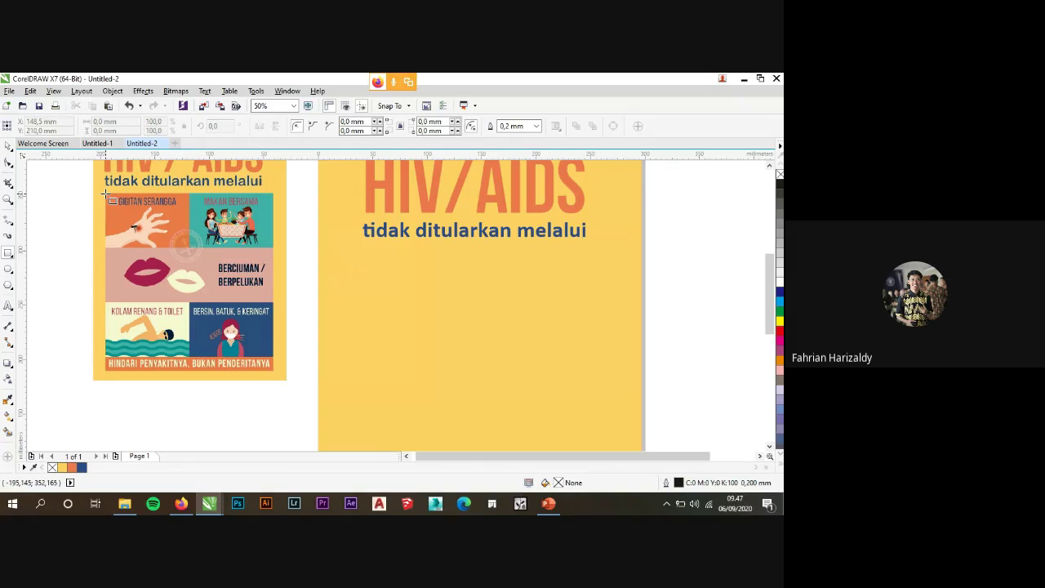
pyautogui.moveTo(105, 193); pyautogui.dragTo(274, 357)
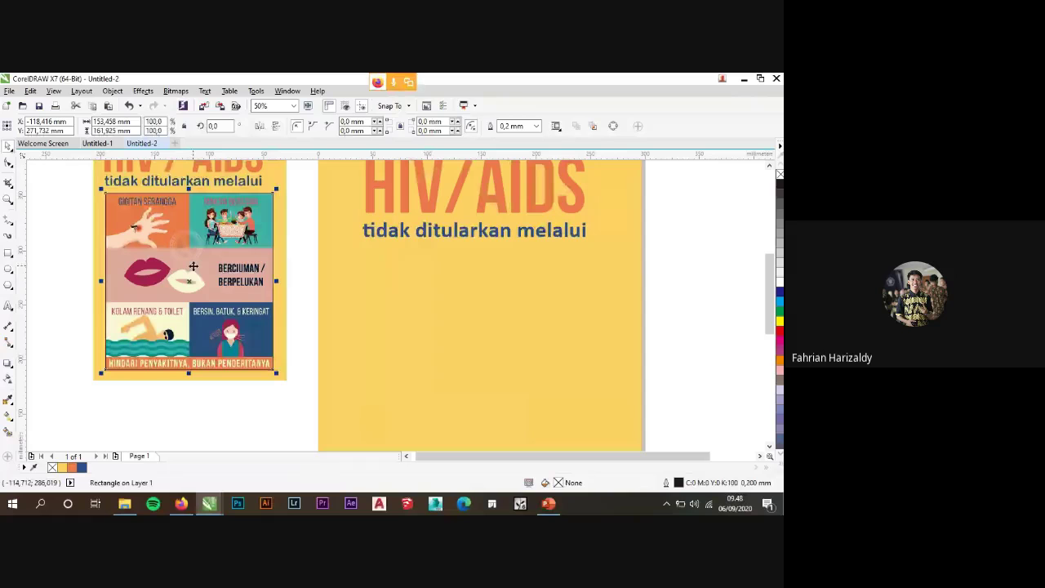
# Draw an unfilled rectangle about 234 by 268 mm below the subtitle on the page and widen it slightly on both sides.
pyautogui.scroll(-2, 230, 217)
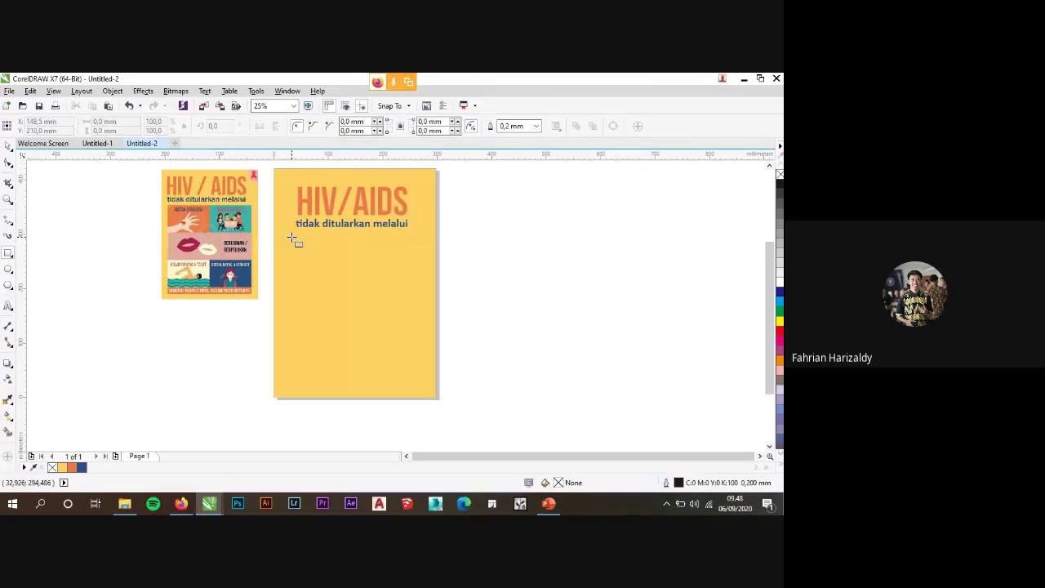
pyautogui.moveTo(292, 236); pyautogui.dragTo(419, 383)
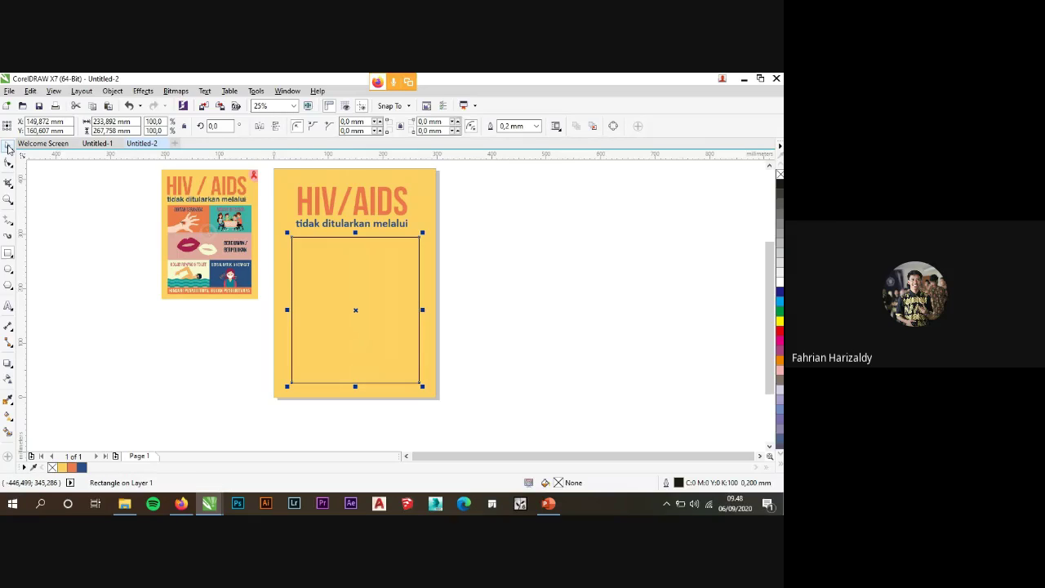
pyautogui.scroll(1, 291, 311)
pyautogui.moveTo(291, 310); pyautogui.dragTo(284, 316)
pyautogui.scroll(-1, 489, 309)
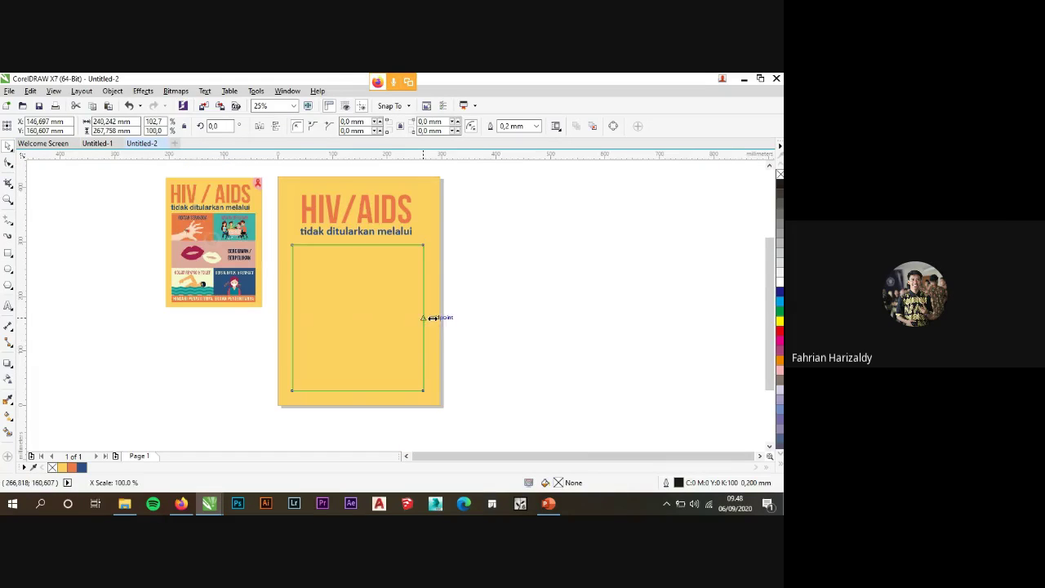
pyautogui.scroll(2, 432, 326)
pyautogui.moveTo(402, 310); pyautogui.dragTo(414, 310)
pyautogui.click(495, 315)
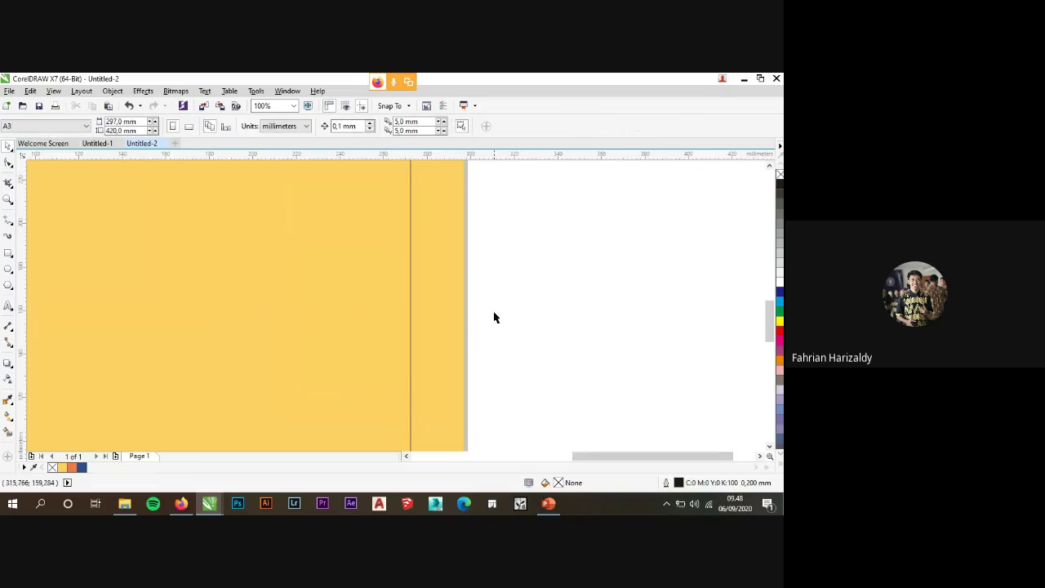
pyautogui.scroll(-2, 384, 298)
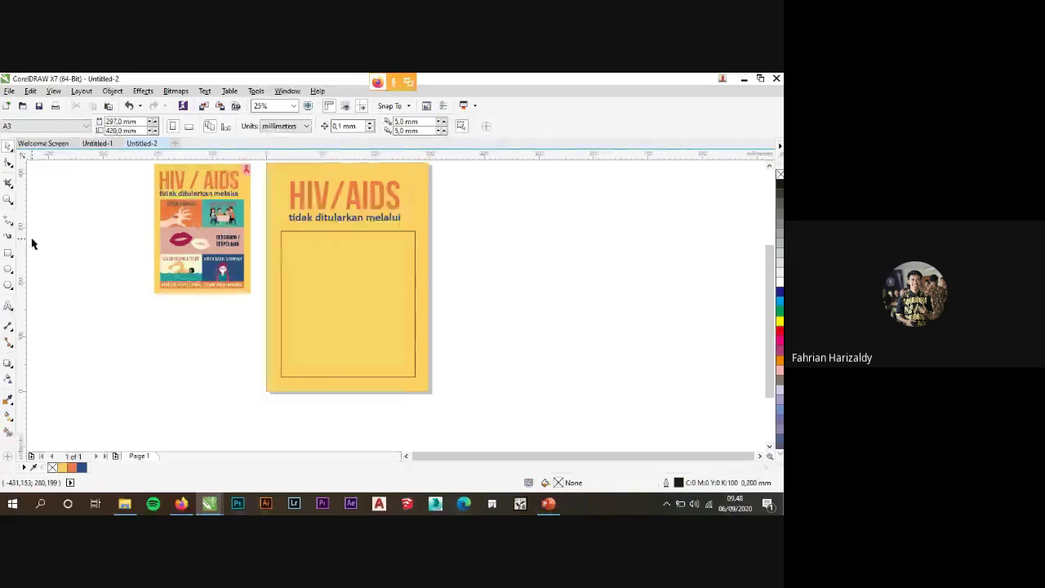
# Draw two adjoining rectangles, about 122 by 84 mm and 124 by 85 mm, across the upper part of the large frame.
pyautogui.click(7, 254)
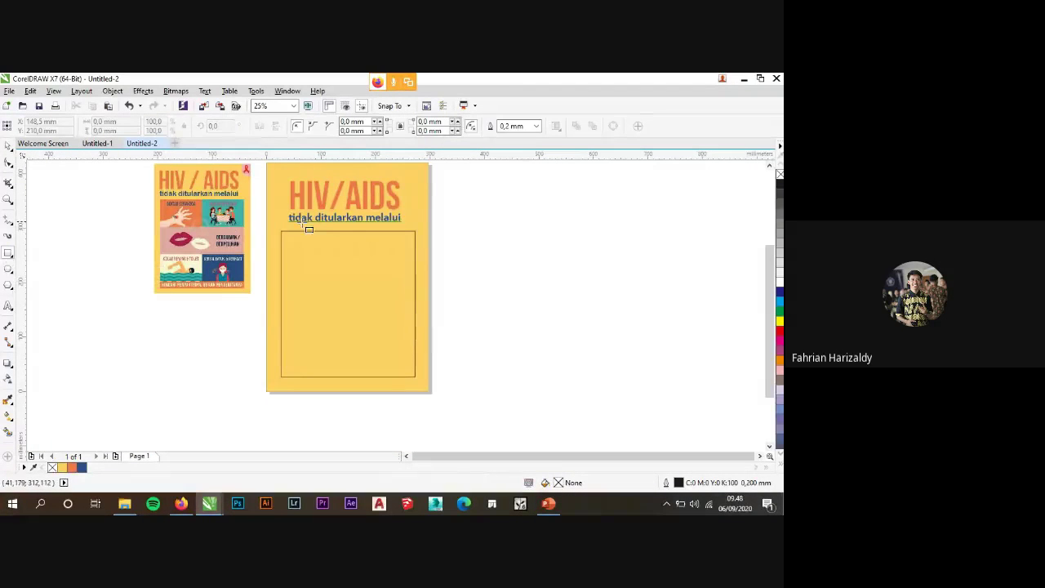
pyautogui.scroll(1, 303, 224)
pyautogui.moveTo(247, 239); pyautogui.dragTo(380, 333)
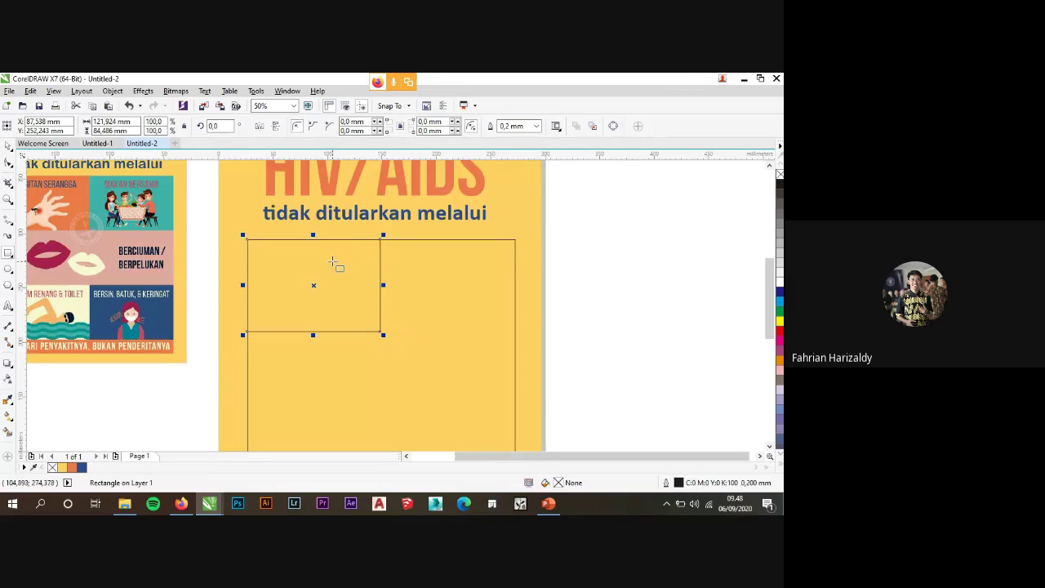
pyautogui.scroll(-1, 326, 261)
pyautogui.scroll(1, 356, 250)
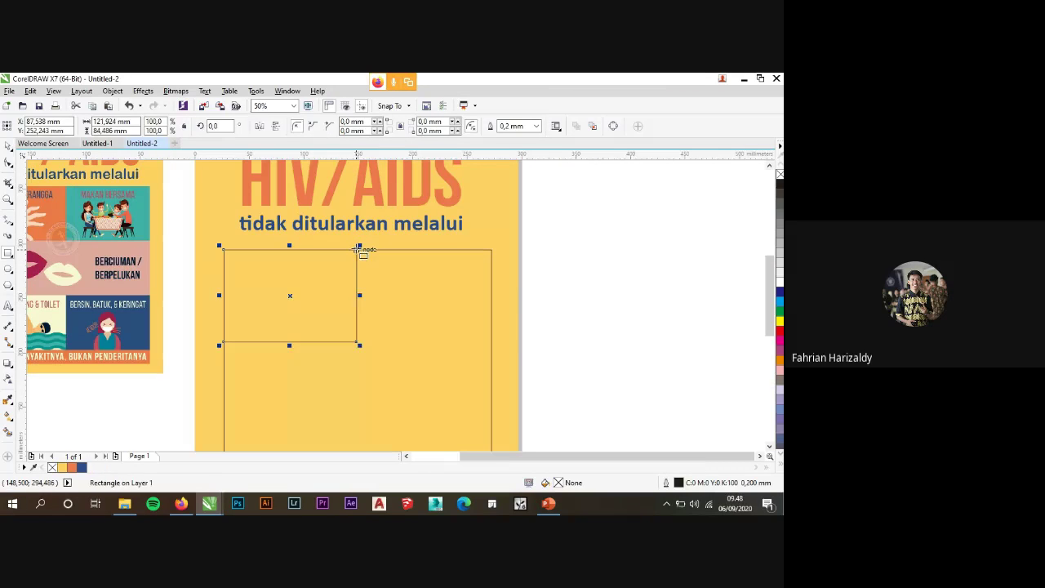
pyautogui.moveTo(356, 249); pyautogui.dragTo(492, 341)
pyautogui.scroll(-1, 401, 263)
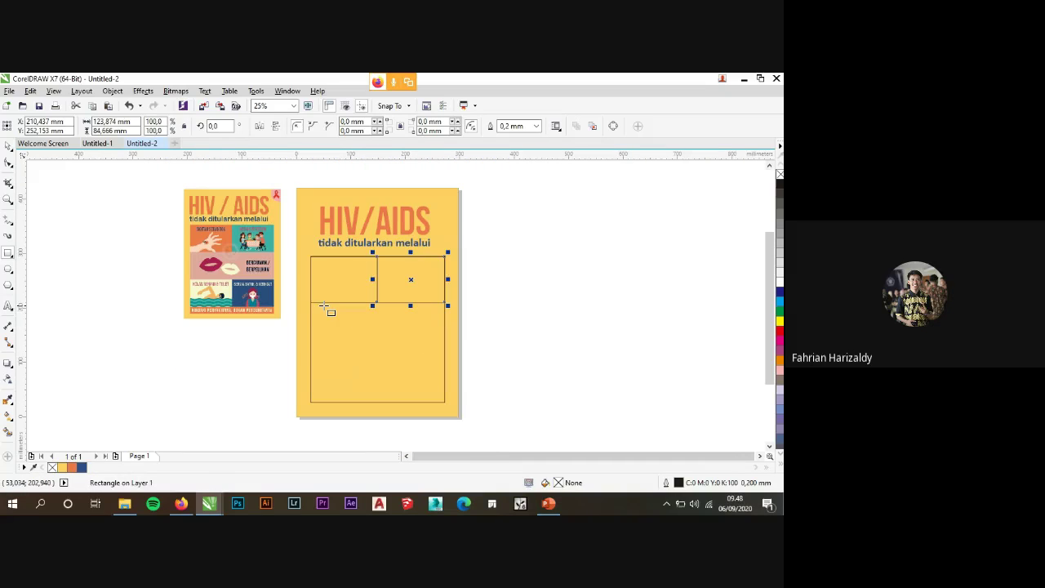
# Draw a full-width rectangle about 246 by 90 mm below the upper pair and one about 123 by 94 mm in the frame's lower-left corner.
pyautogui.moveTo(324, 305); pyautogui.dragTo(444, 351)
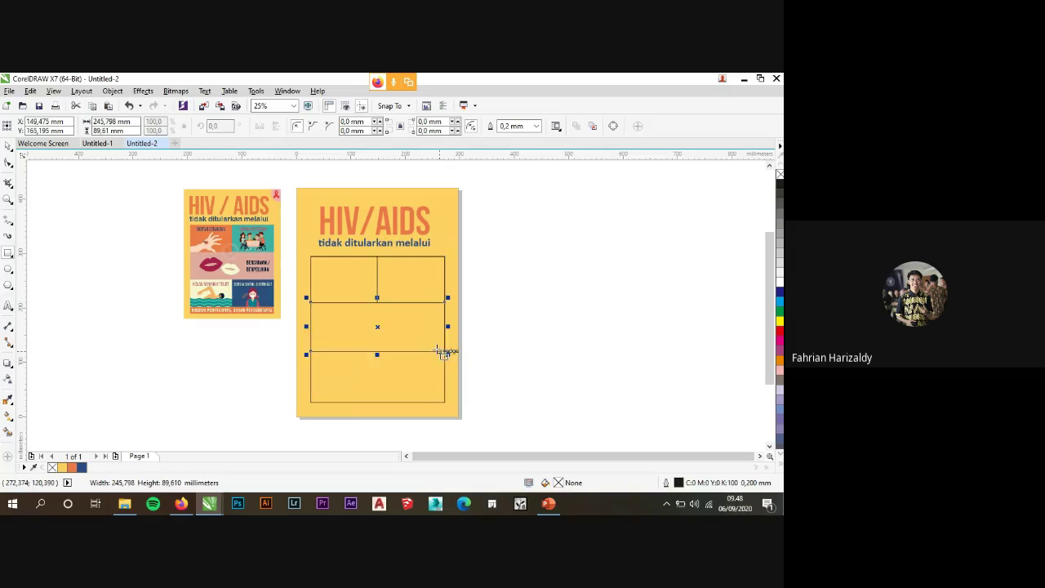
pyautogui.scroll(-1, 352, 319)
pyautogui.scroll(2, 352, 350)
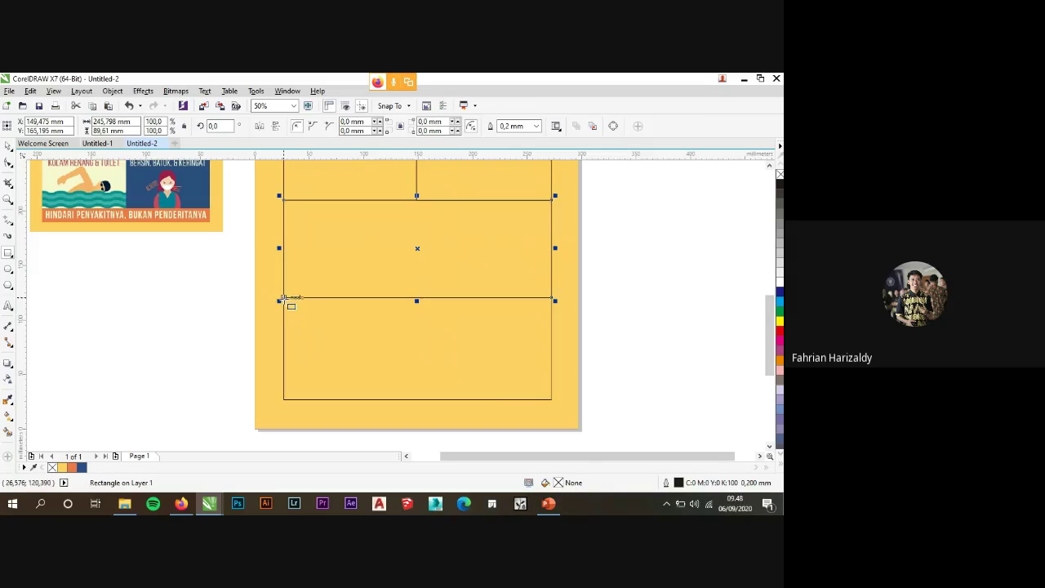
pyautogui.moveTo(283, 298); pyautogui.dragTo(418, 399)
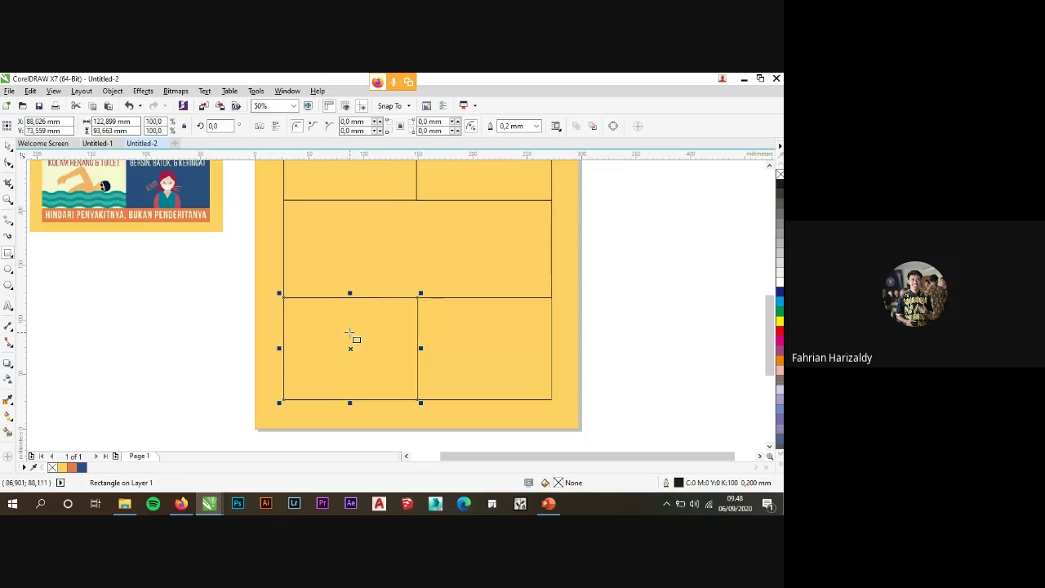
pyautogui.scroll(-1, 362, 277)
pyautogui.scroll(1, 289, 249)
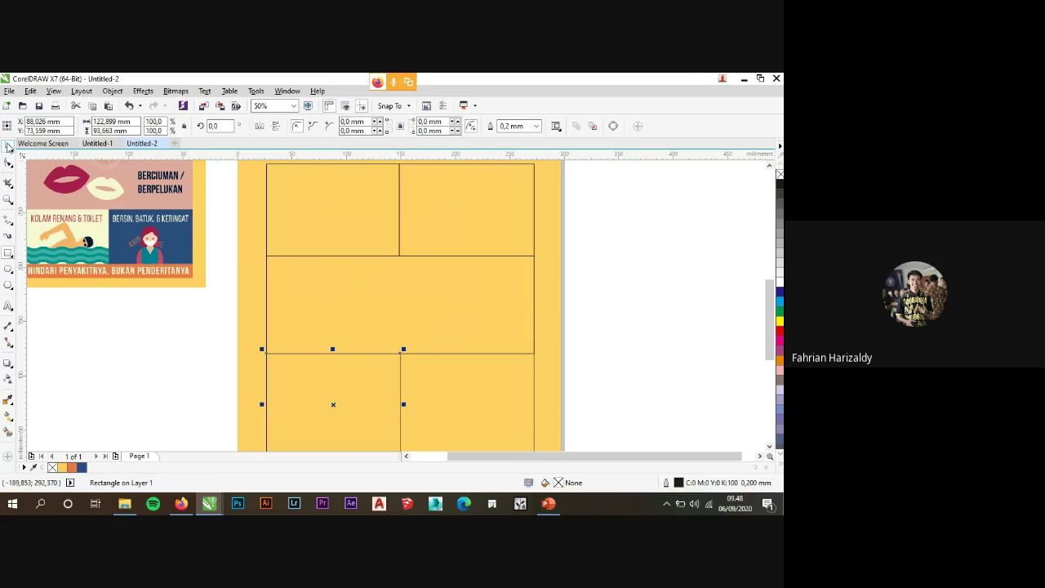
pyautogui.click(179, 373)
pyautogui.scroll(-1, 291, 280)
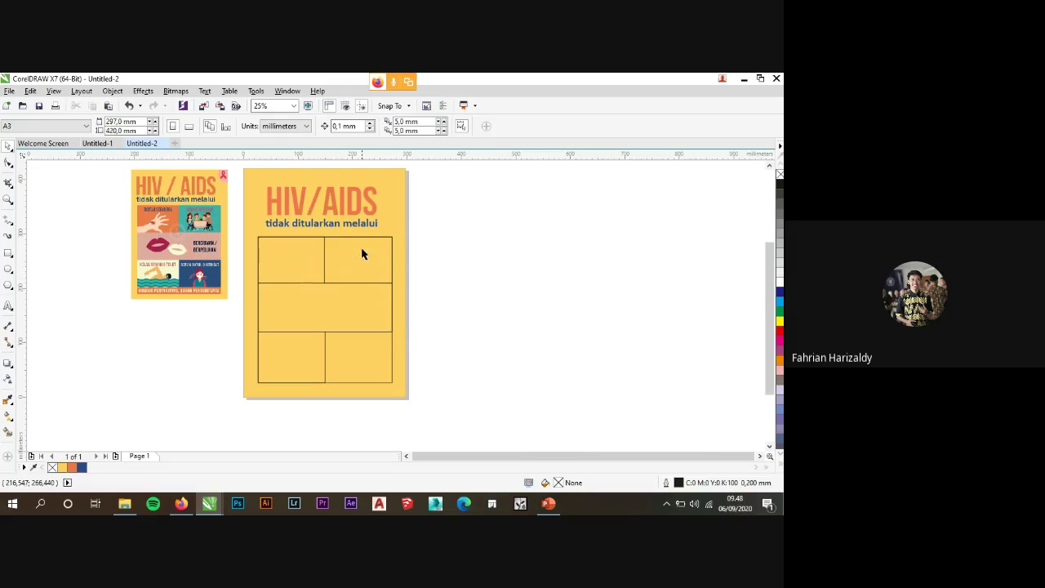
# Sample orange, teal and pink from the reference poster and fill the upper-left, upper-right and middle panels with them.
pyautogui.scroll(1, 203, 235)
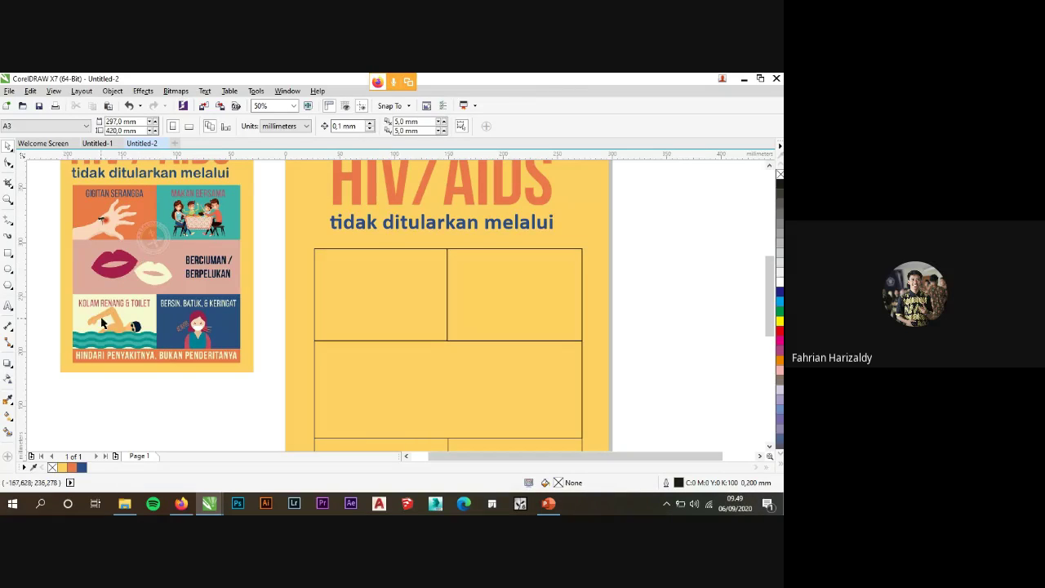
pyautogui.click(9, 397)
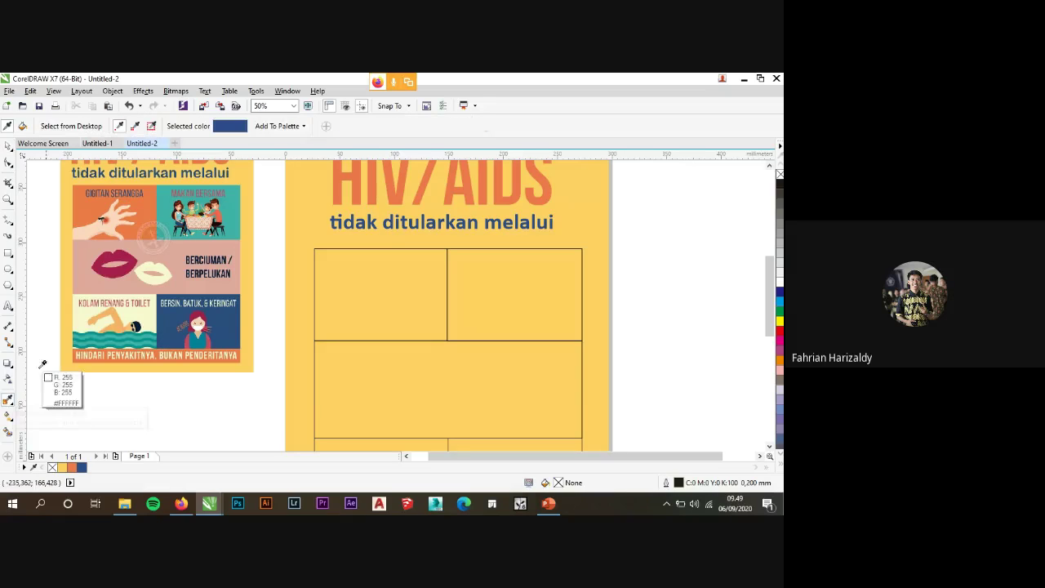
pyautogui.click(148, 197)
pyautogui.click(406, 270)
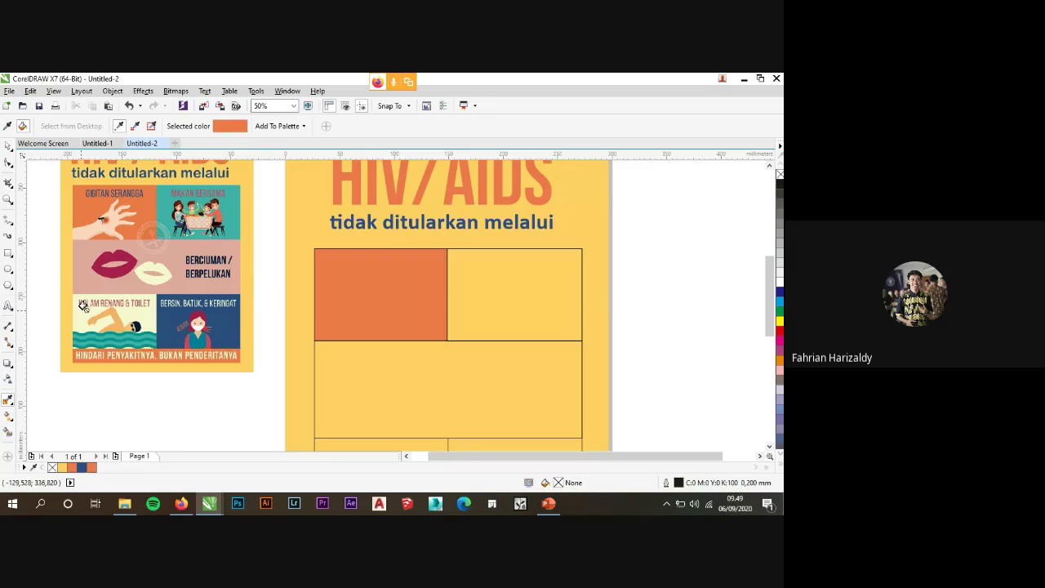
pyautogui.click(230, 204)
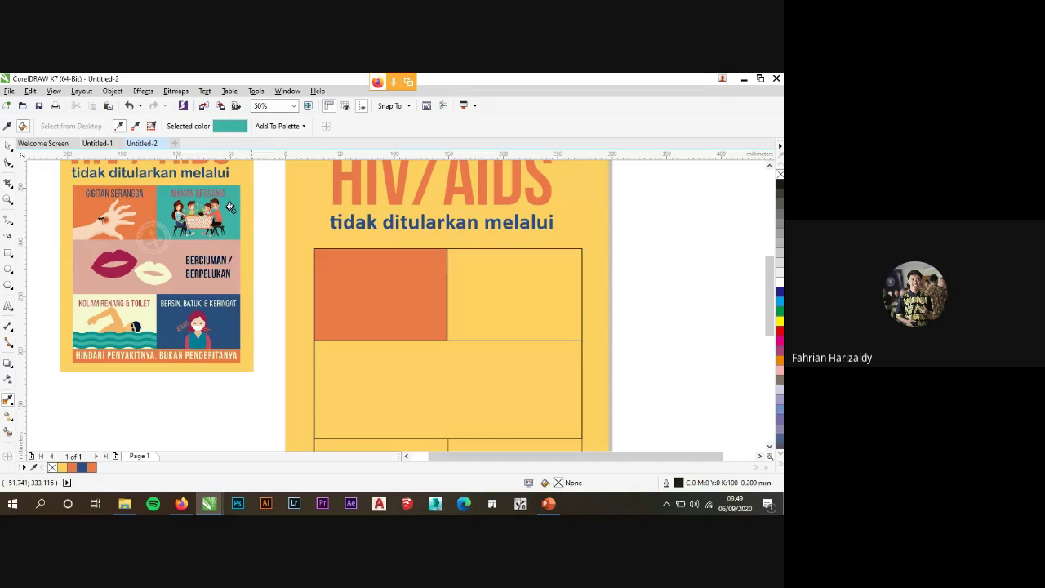
pyautogui.click(483, 275)
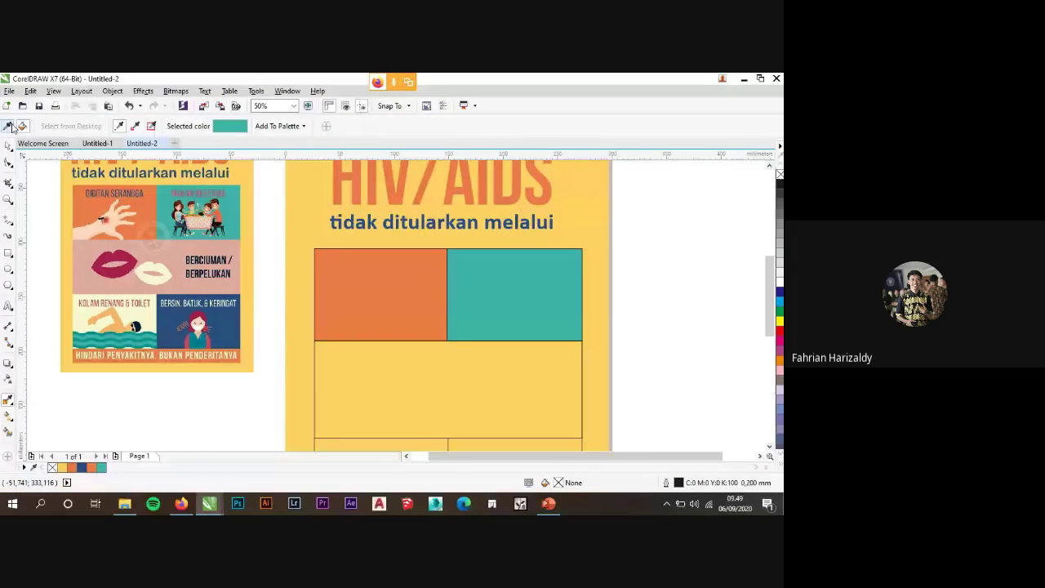
pyautogui.click(178, 251)
pyautogui.click(434, 368)
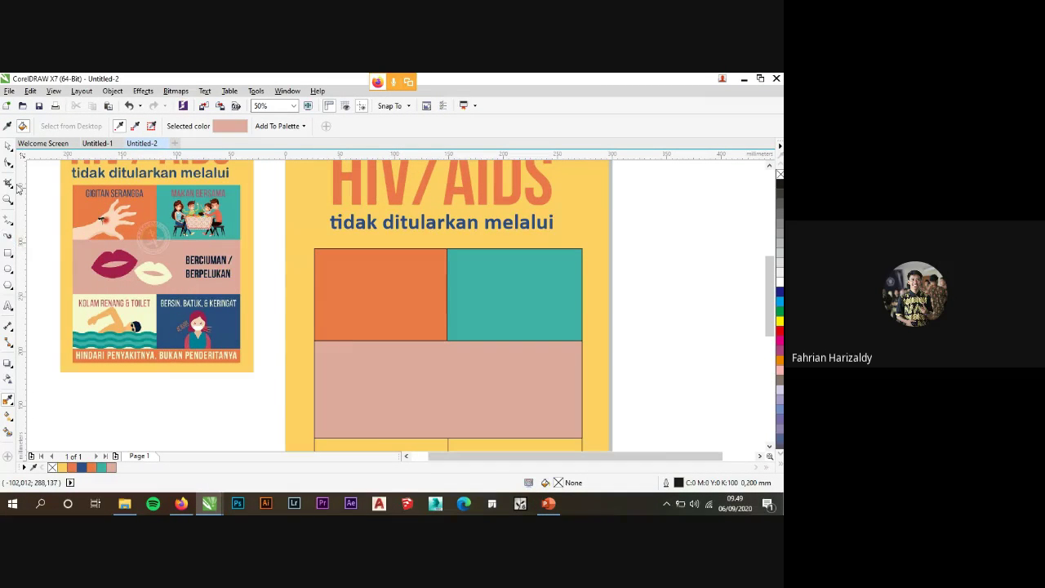
# Sample the cream and dark blue of the reference poster's lower panels and fill the new lower-left and lower-right panels with them.
pyautogui.click(7, 125)
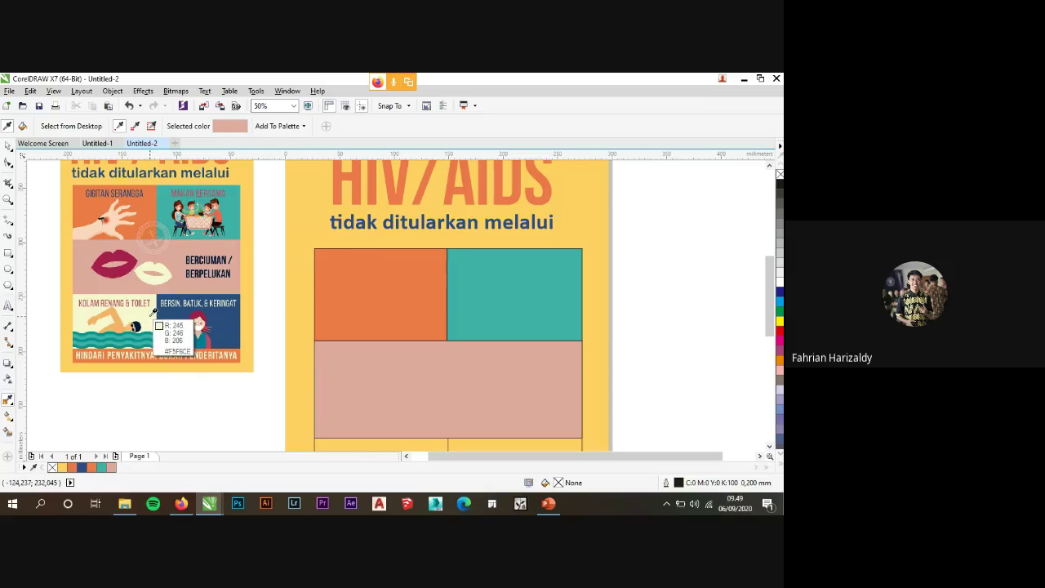
pyautogui.click(158, 314)
pyautogui.scroll(-1, 296, 348)
pyautogui.scroll(1, 308, 370)
pyautogui.click(309, 370)
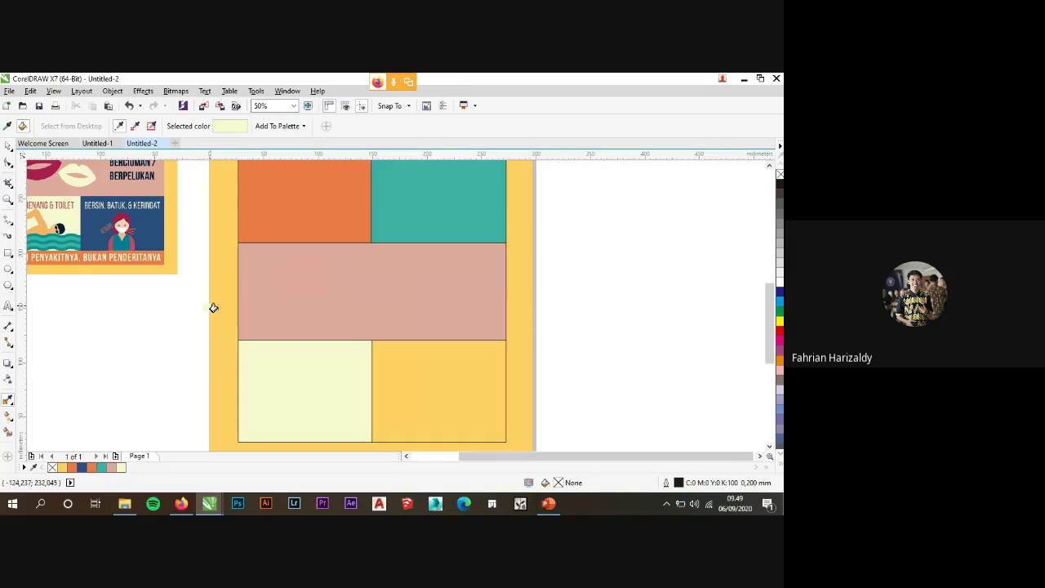
pyautogui.click(8, 127)
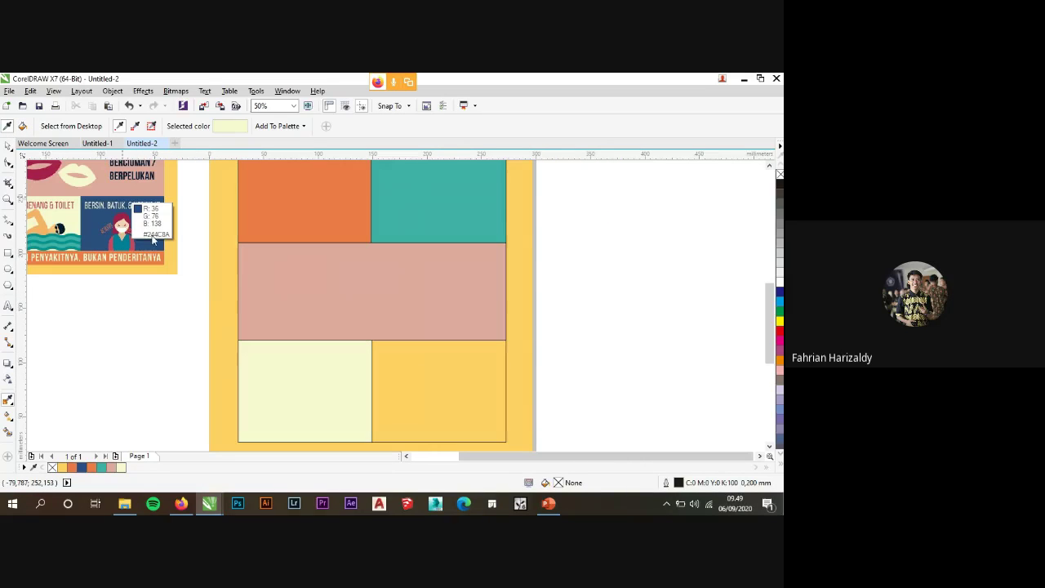
pyautogui.click(152, 243)
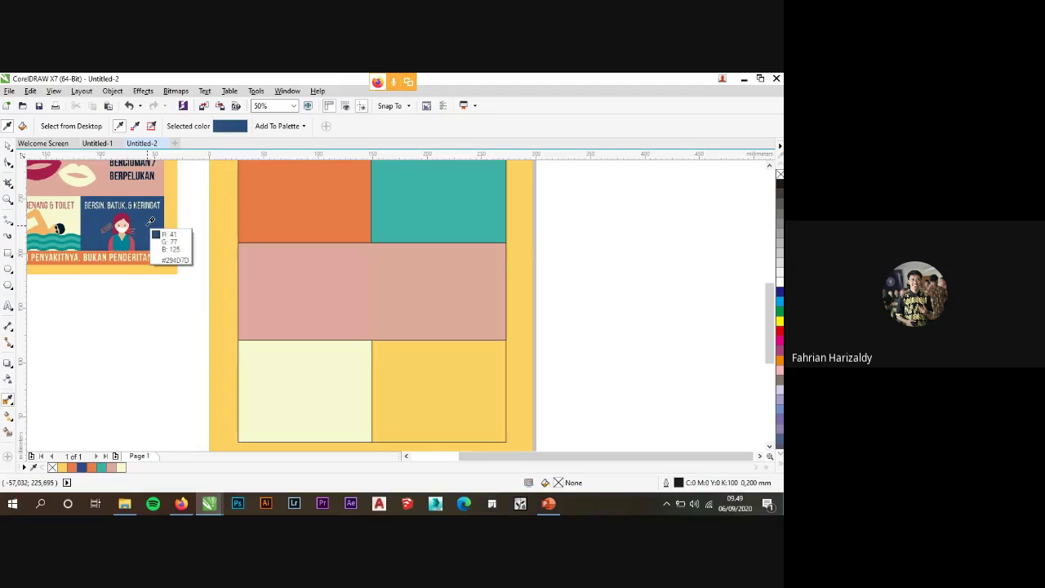
pyautogui.click(400, 374)
pyautogui.scroll(-1, 374, 345)
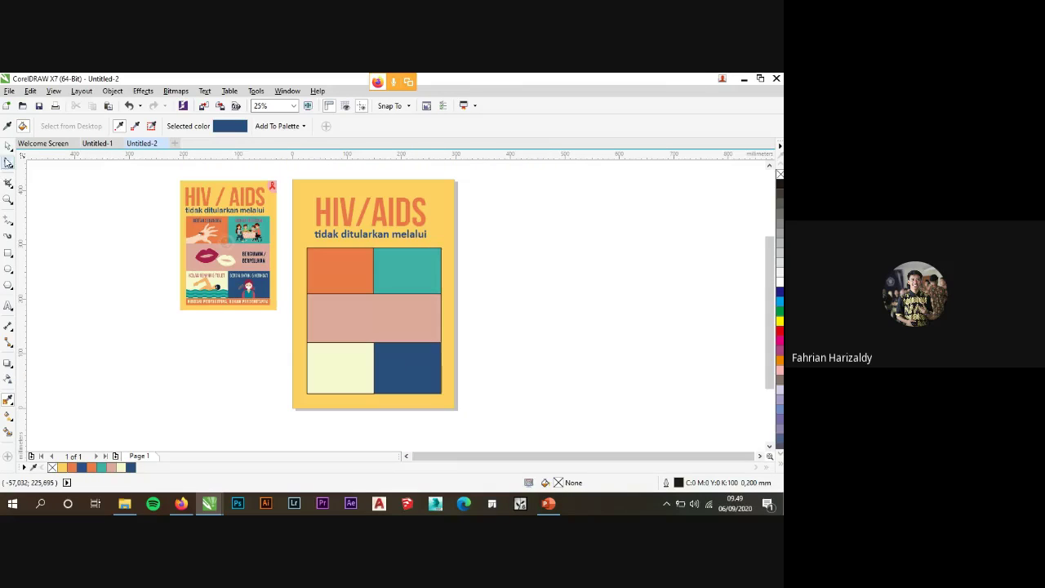
# Select all five coloured panels together and remove their black outlines.
pyautogui.click(9, 147)
pyautogui.scroll(1, 397, 249)
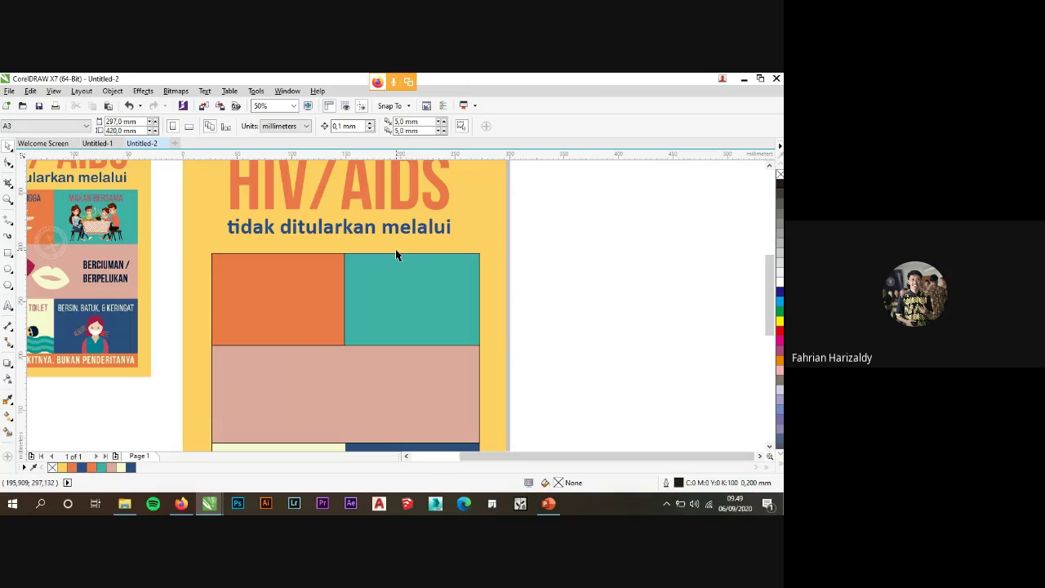
pyautogui.scroll(-1, 330, 269)
pyautogui.scroll(1, 305, 267)
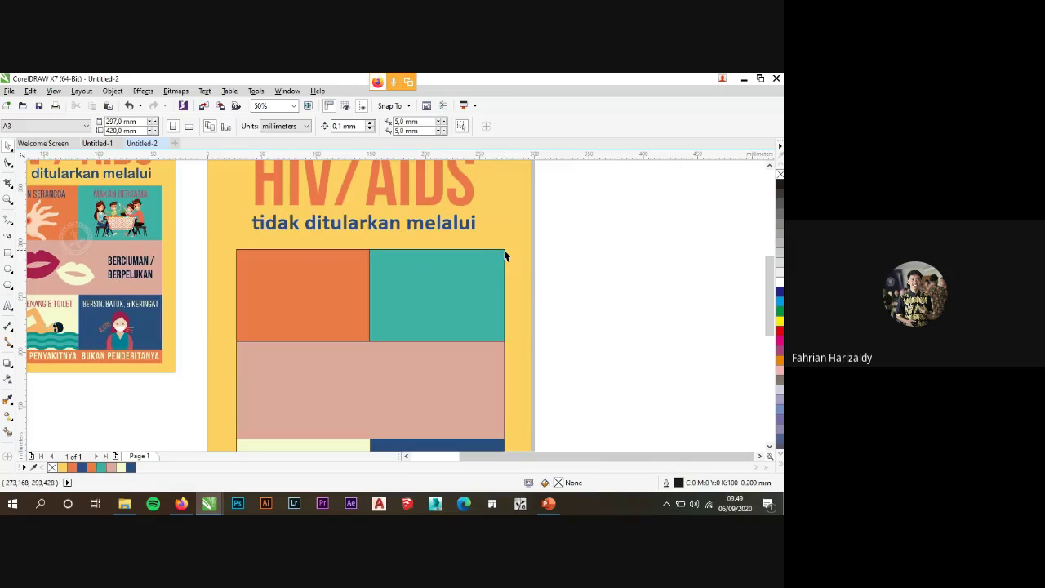
pyautogui.scroll(1, 504, 255)
pyautogui.scroll(1, 505, 254)
pyautogui.scroll(-1, 426, 235)
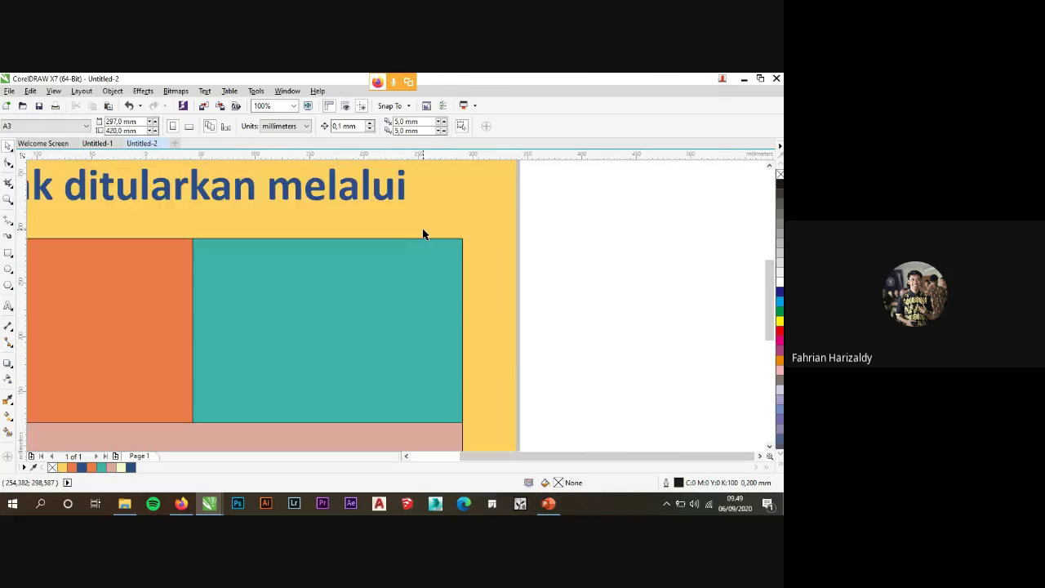
pyautogui.scroll(-2, 422, 234)
pyautogui.moveTo(469, 403); pyautogui.dragTo(288, 228)
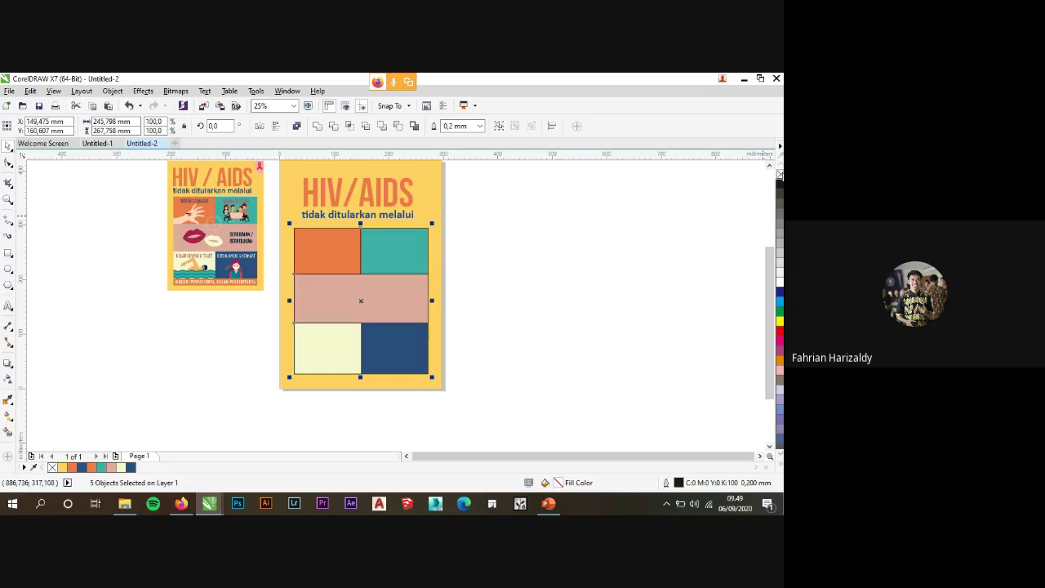
pyautogui.click(478, 268)
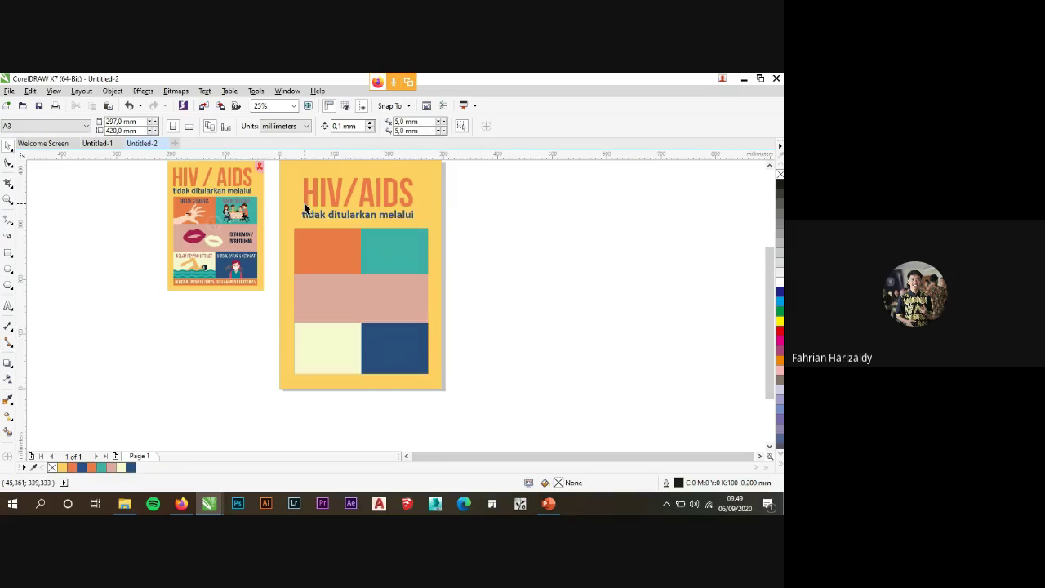
# Add the artistic text "GIGITAN SERANGGA" in the empty area beside the page.
pyautogui.scroll(1, 303, 210)
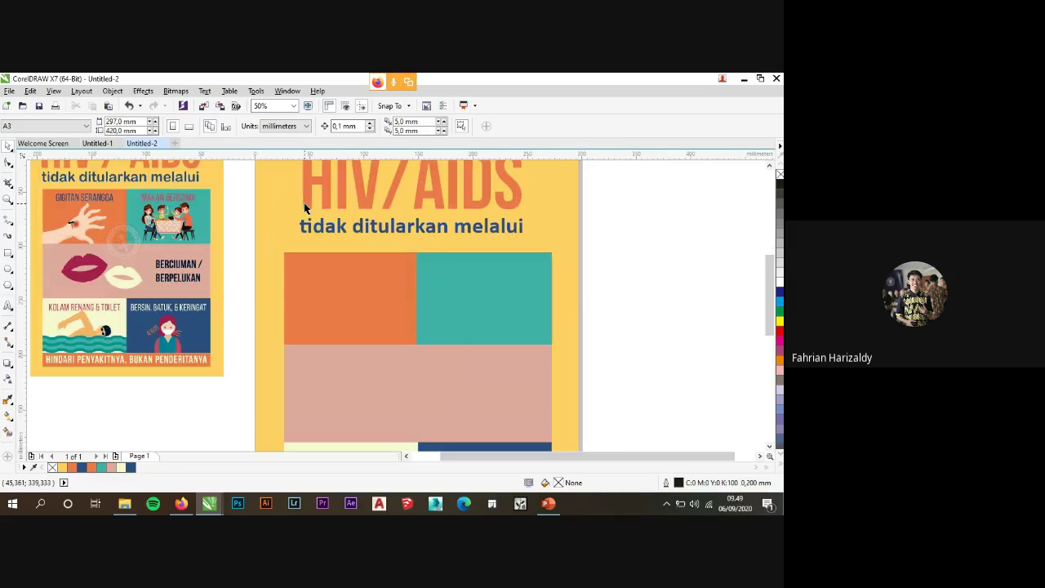
pyautogui.click(8, 305)
pyautogui.click(607, 346)
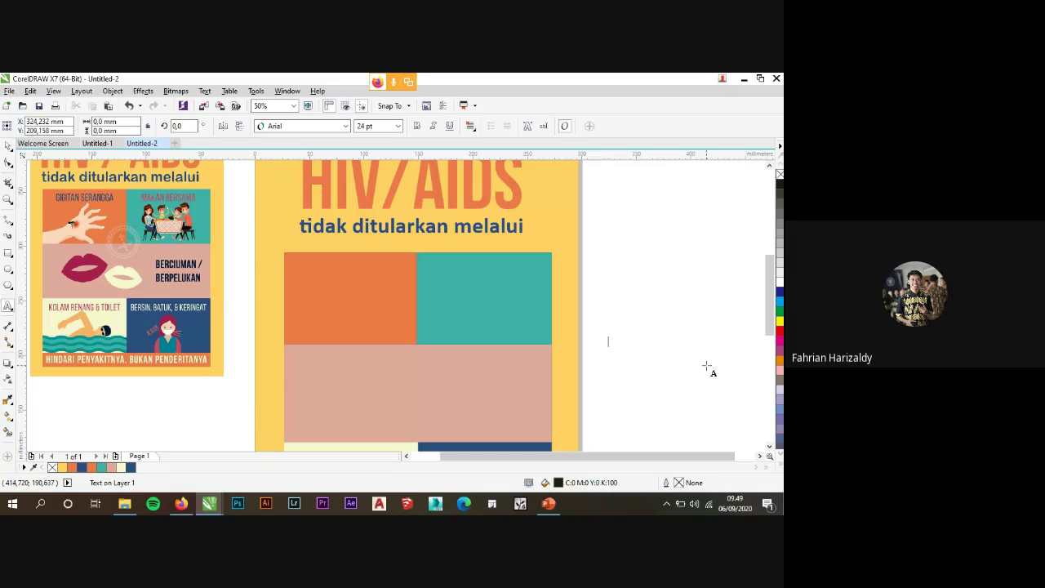
pyautogui.write('GIGITAN SERANGGA')
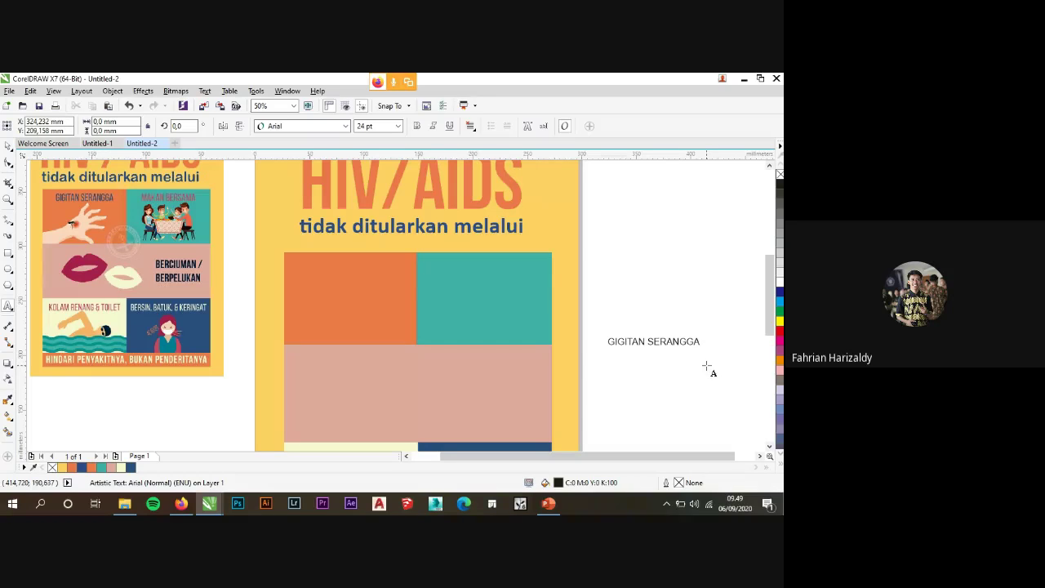
# Set the "GIGITAN SERANGGA" text in Bebas Neue Bold, enlarge it to about 42 pt and place it at the top of the orange panel.
pyautogui.click(8, 145)
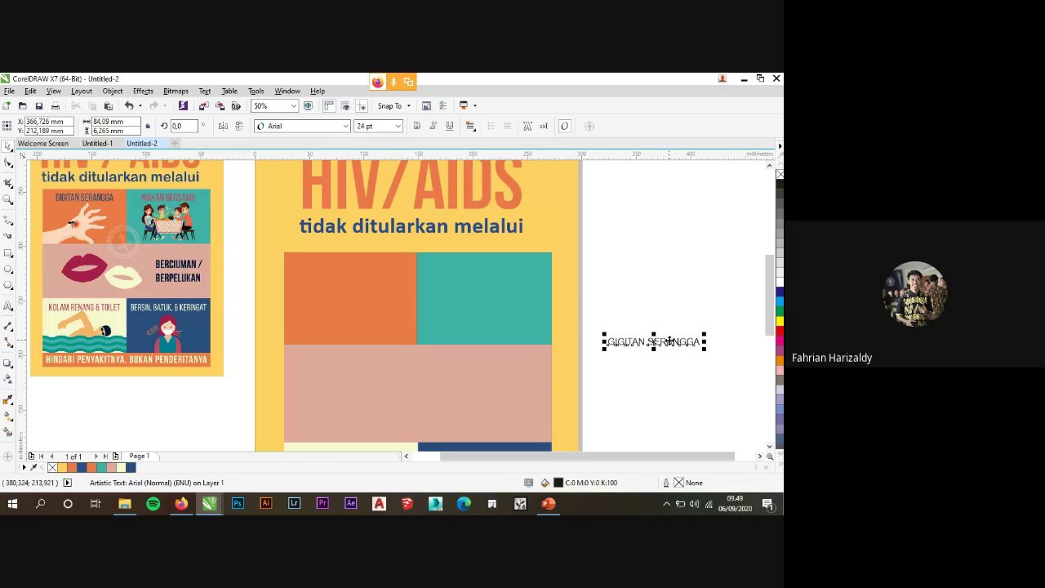
pyautogui.click(315, 129)
pyautogui.click(311, 166)
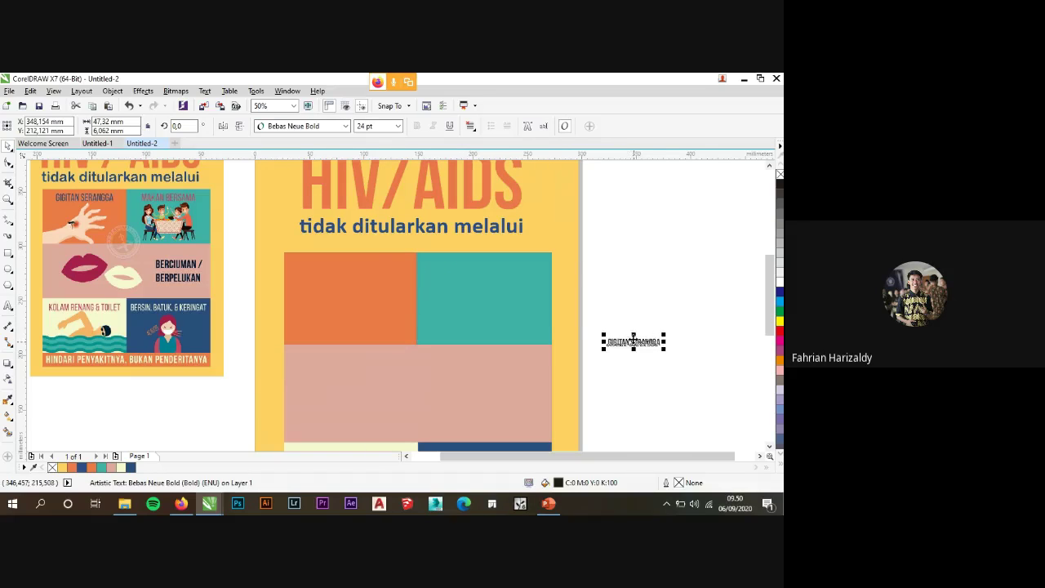
pyautogui.moveTo(633, 342); pyautogui.dragTo(397, 295)
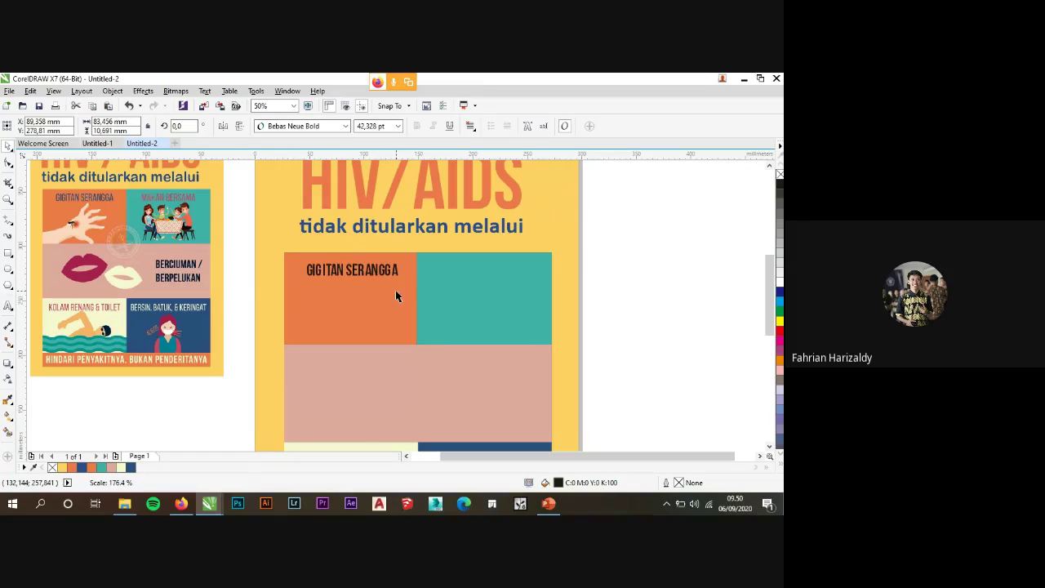
pyautogui.click(624, 278)
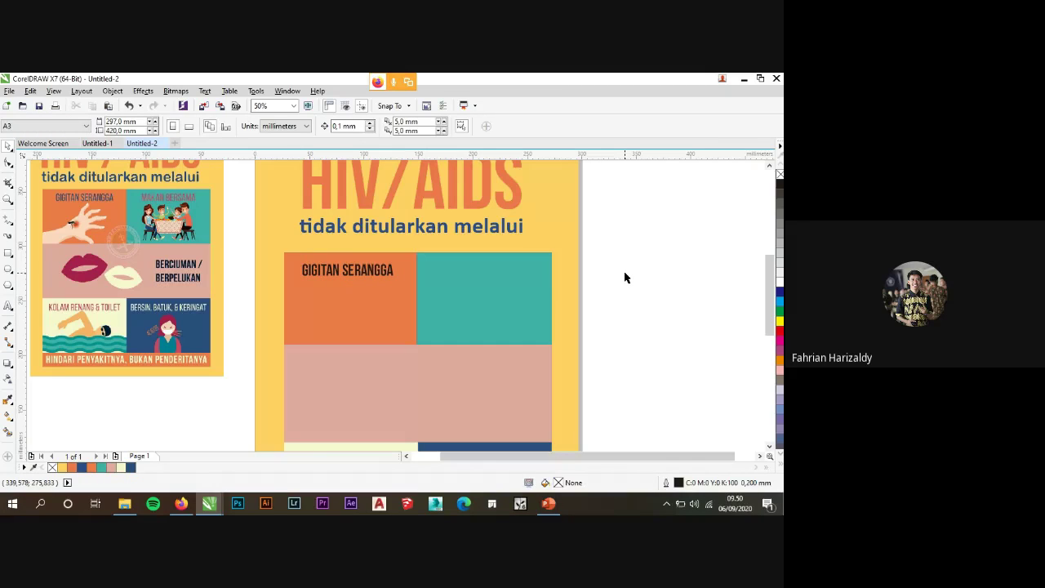
# Copy the "GIGITAN SERANGGA" caption to the same height in the teal panel.
pyautogui.click(370, 269)
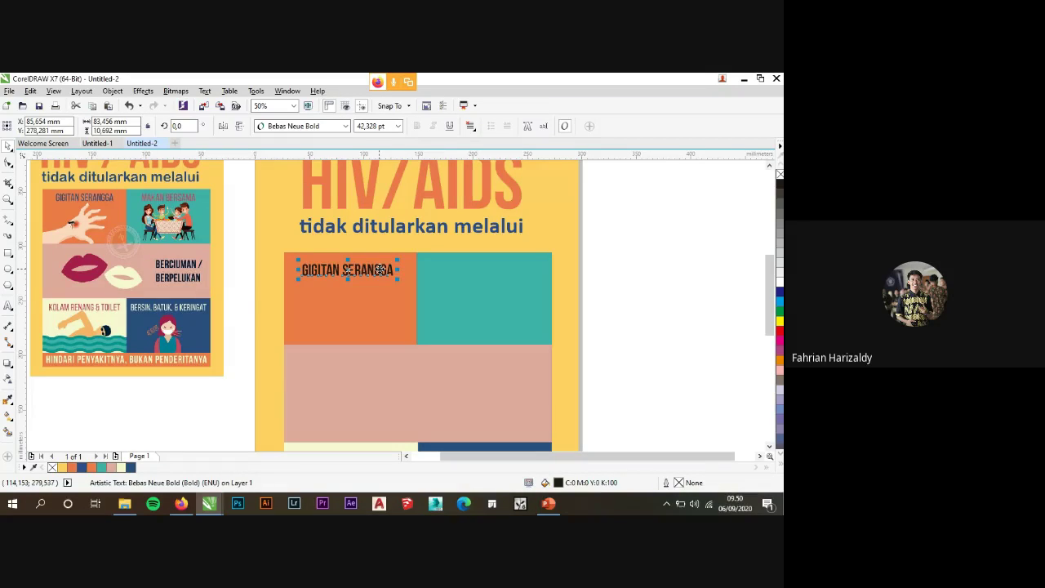
pyautogui.moveTo(380, 269); pyautogui.dragTo(515, 267)
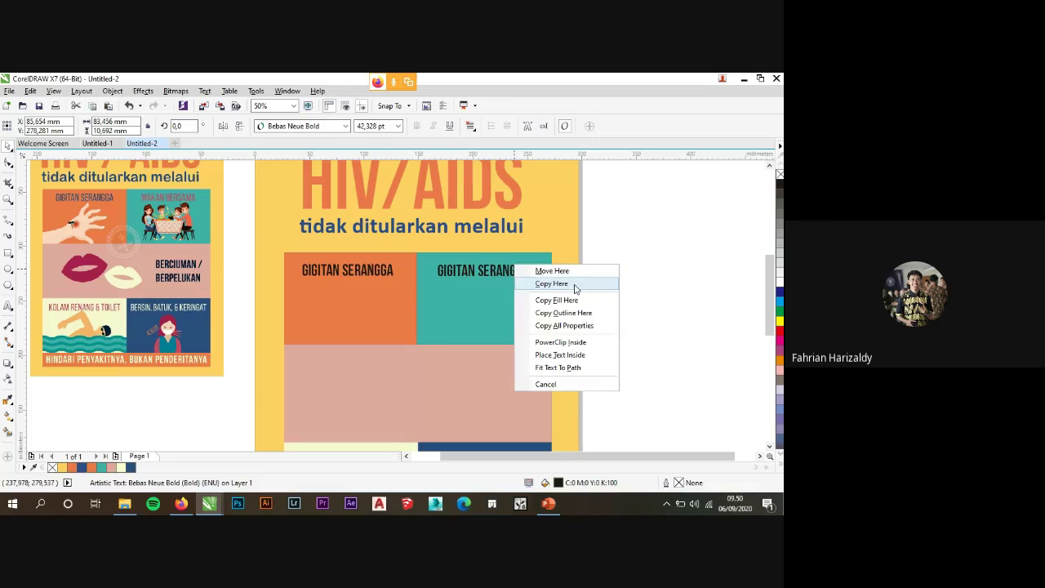
pyautogui.click(551, 283)
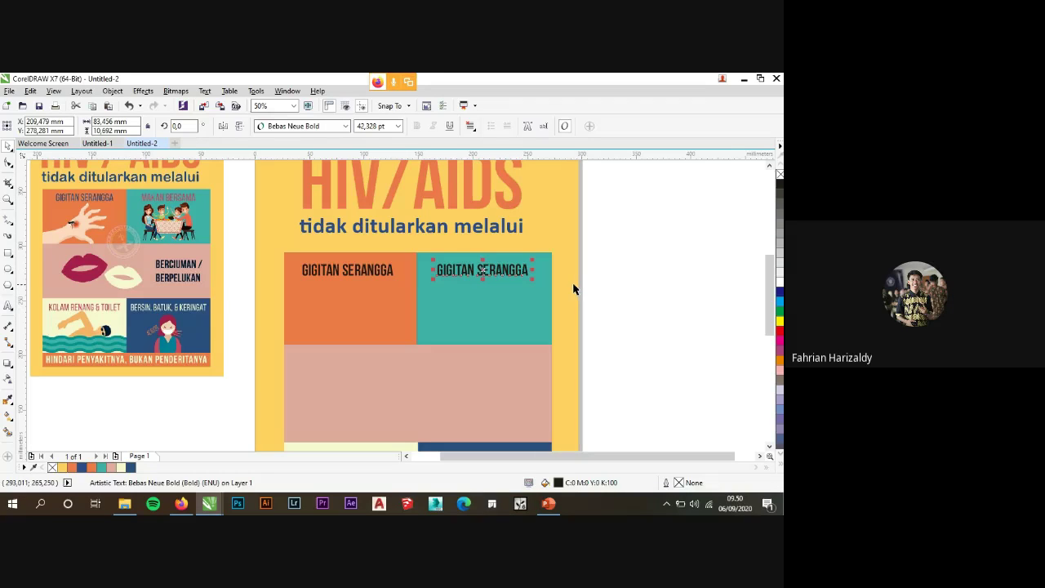
# Undo the last caption copy and duplicate "GIGITAN SERANGGA" from the orange panel into the teal panel again.
pyautogui.hotkey('ctrl', 'z')
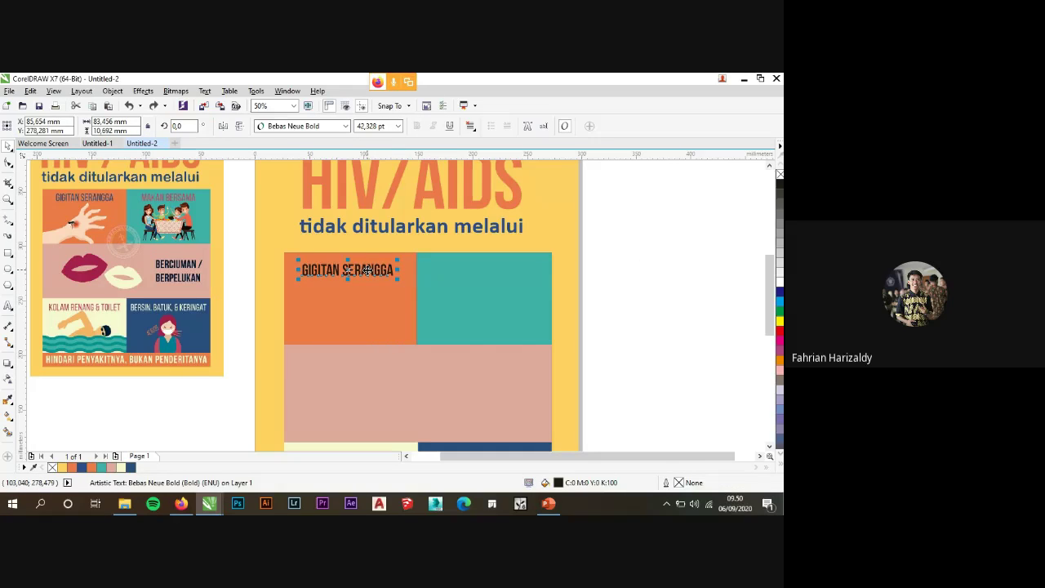
pyautogui.moveTo(367, 270); pyautogui.dragTo(506, 270)
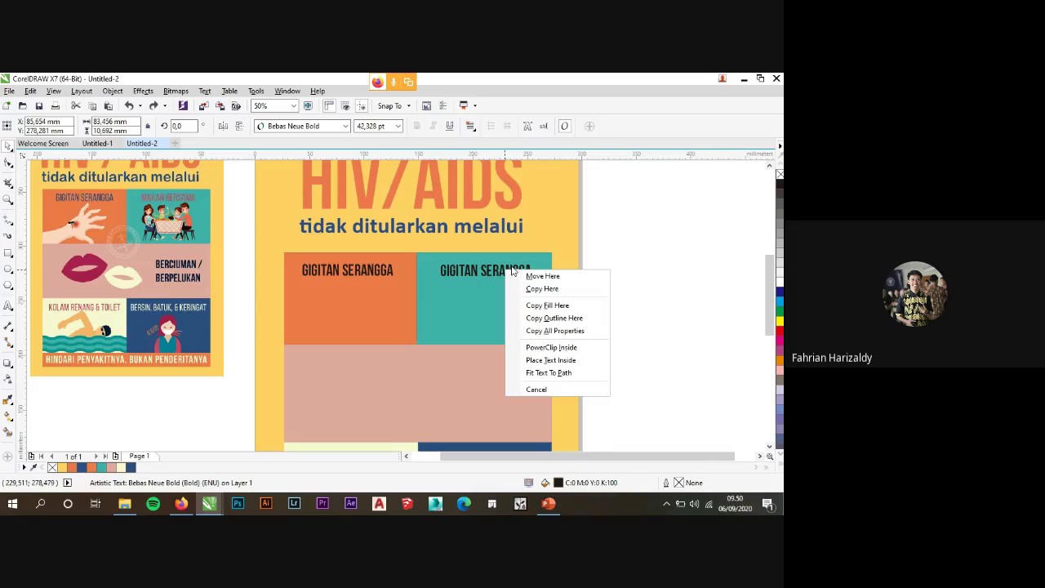
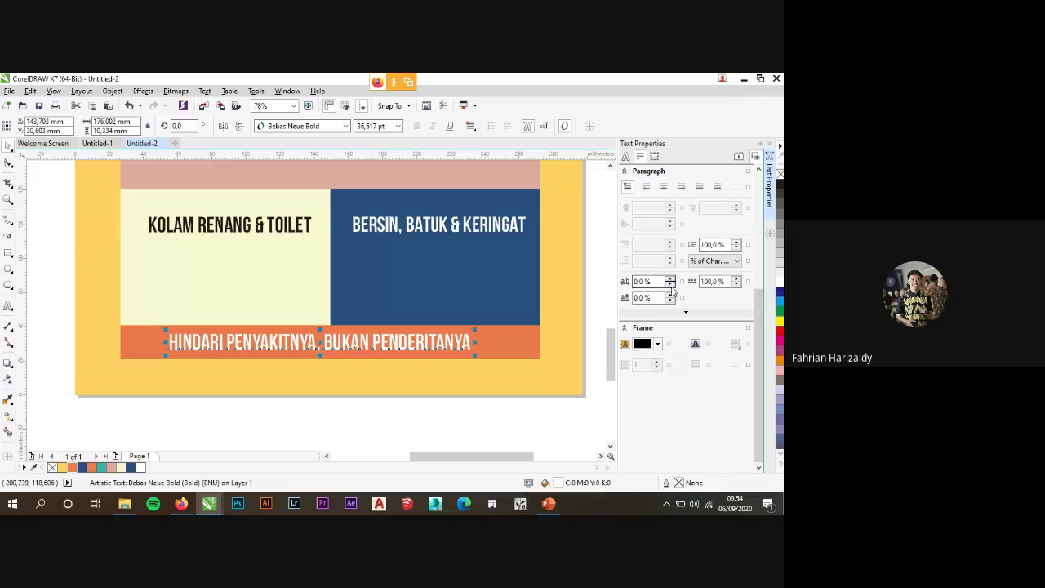
# Try a 70% character spacing on the "HINDARI PENYAKITNYA, BUKAN PENDERITANYA" caption and centre it in the orange strip.
pyautogui.moveTo(670, 281); pyautogui.dragTo(670, 243)
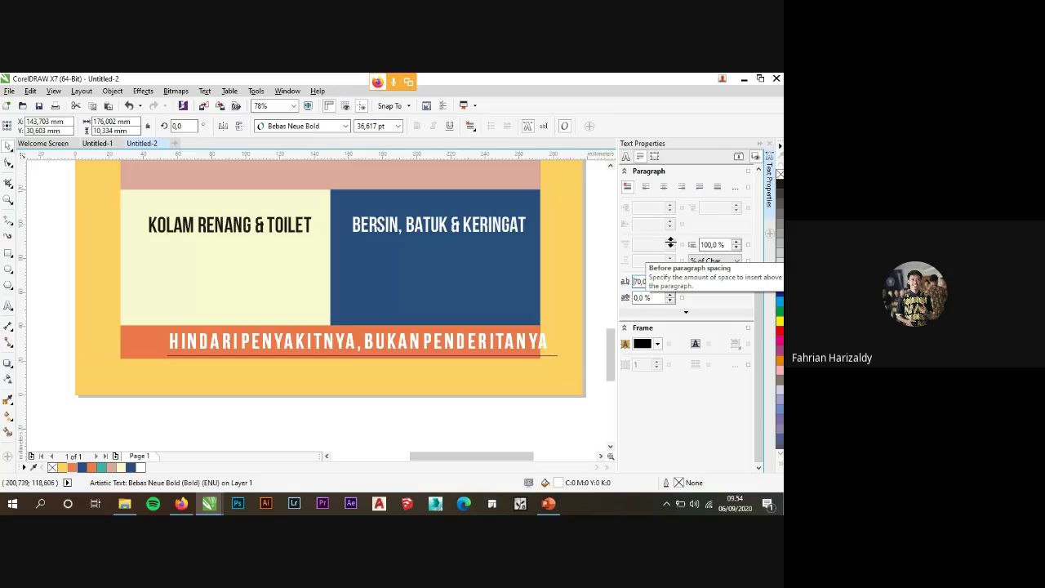
pyautogui.click(532, 345)
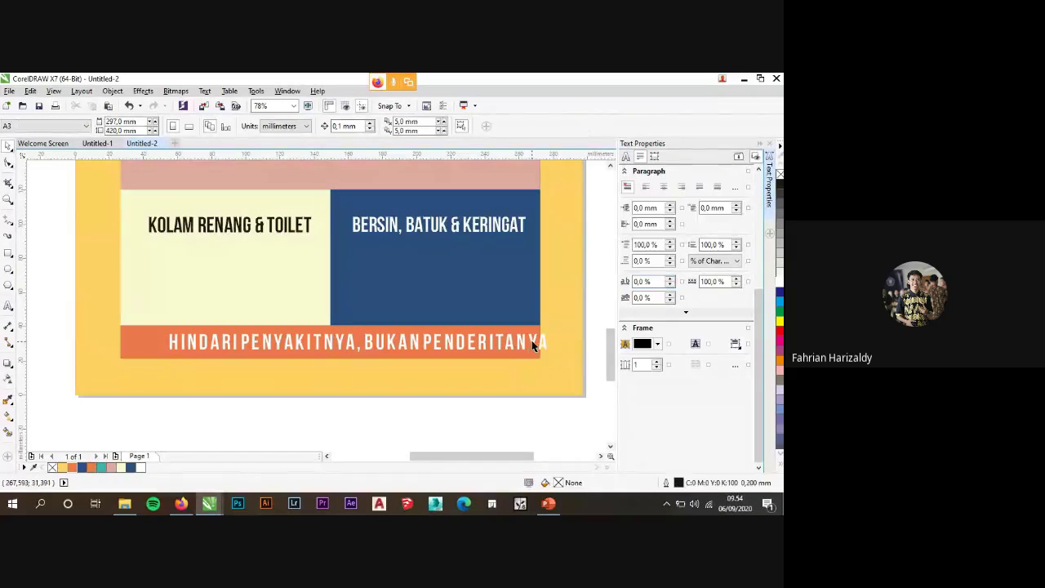
pyautogui.moveTo(531, 345); pyautogui.dragTo(508, 345)
pyautogui.click(592, 308)
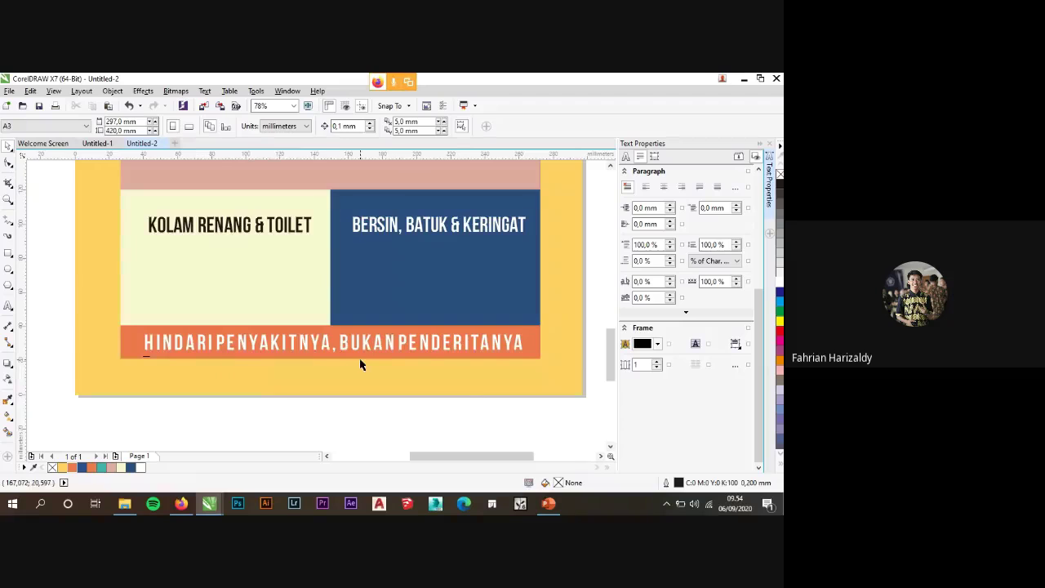
# Compare the bottom caption's letter spacing with the reference poster, and undo the caption's spacing and position changes.
pyautogui.scroll(-2, 110, 226)
pyautogui.scroll(6, 82, 253)
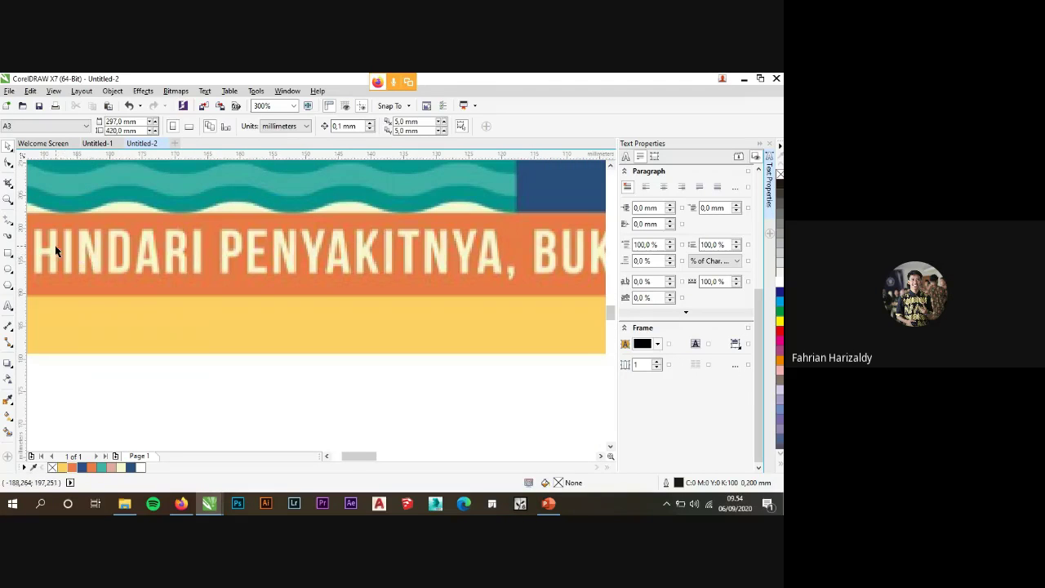
pyautogui.scroll(-4, 277, 285)
pyautogui.scroll(3, 448, 390)
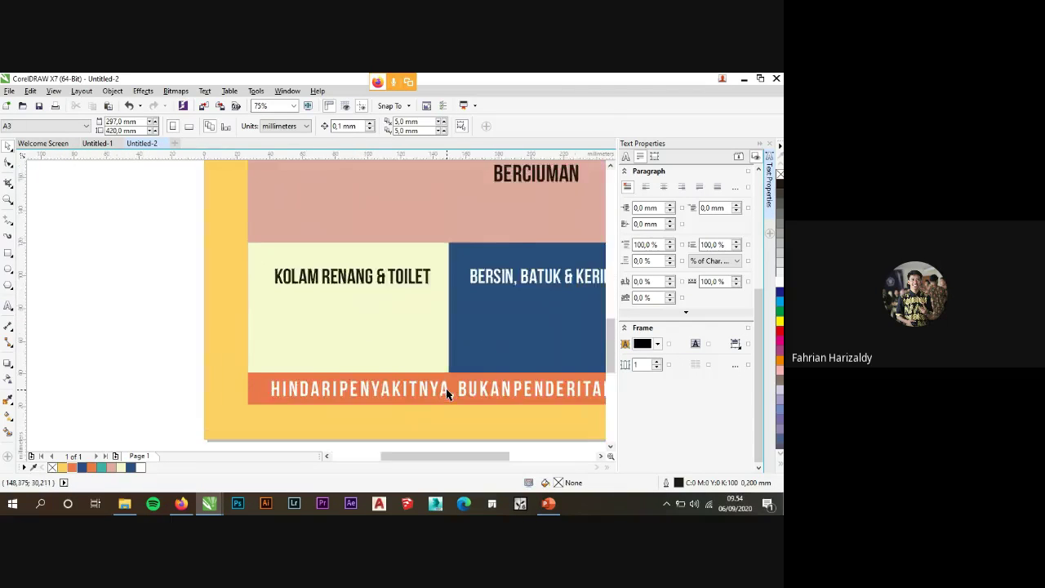
pyautogui.scroll(-4, 447, 397)
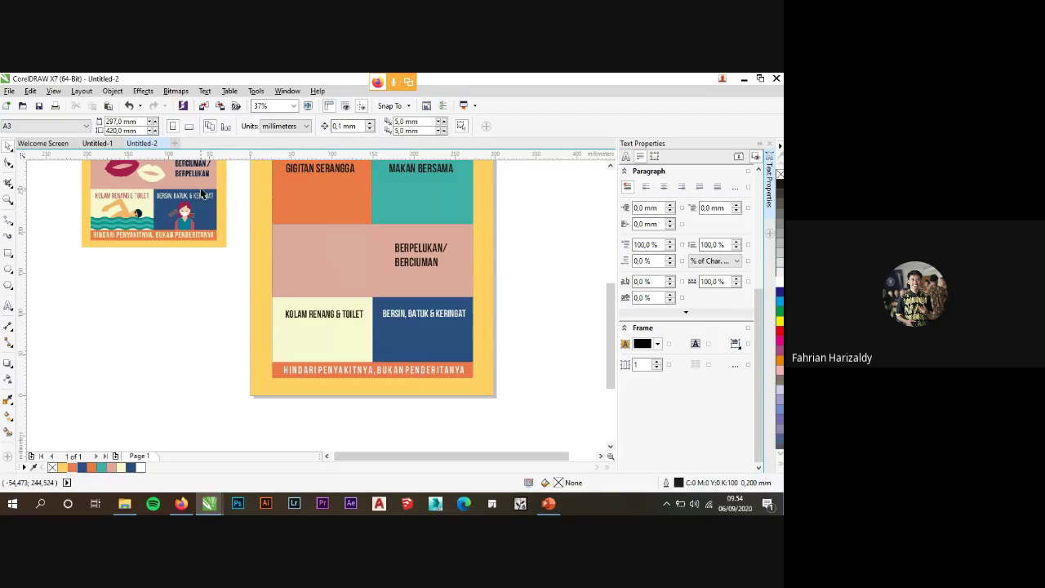
pyautogui.click(129, 106)
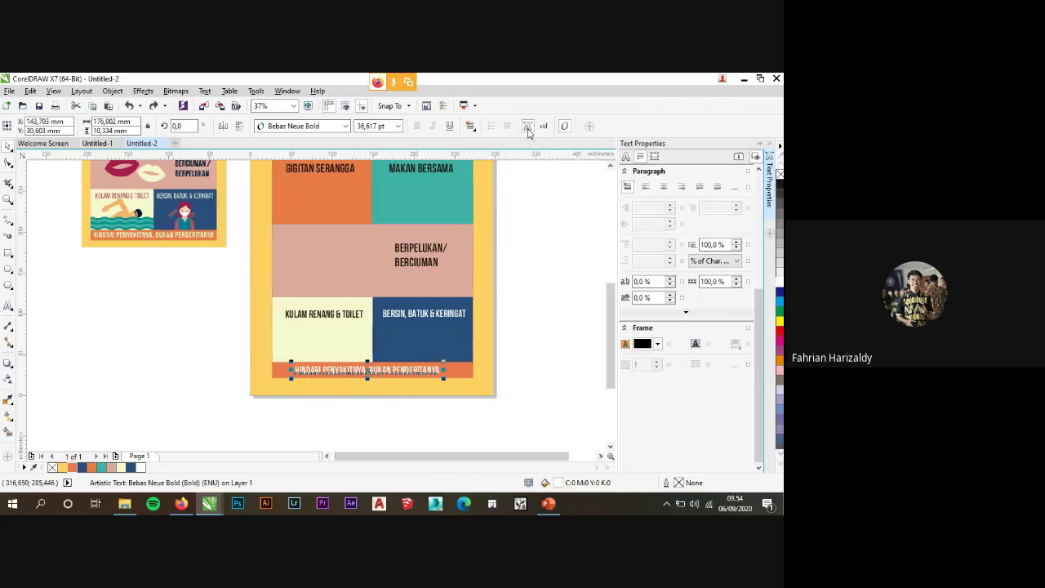
# Set the bottom caption's character spacing to 53%, centre it in the orange strip, and close the text properties.
pyautogui.scroll(2, 410, 381)
pyautogui.click(643, 280)
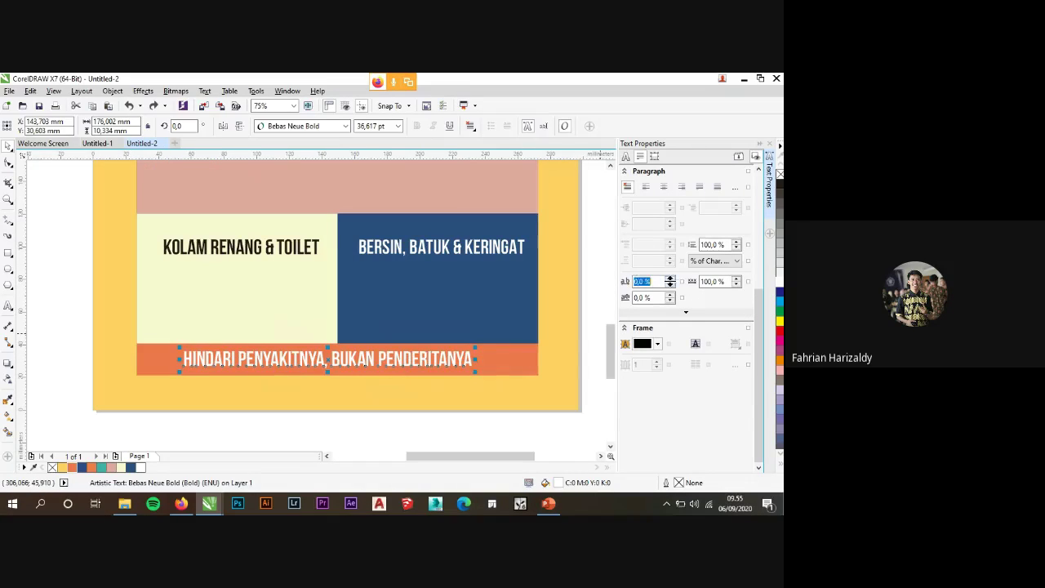
pyautogui.moveTo(670, 281); pyautogui.dragTo(672, 242)
pyautogui.click(596, 302)
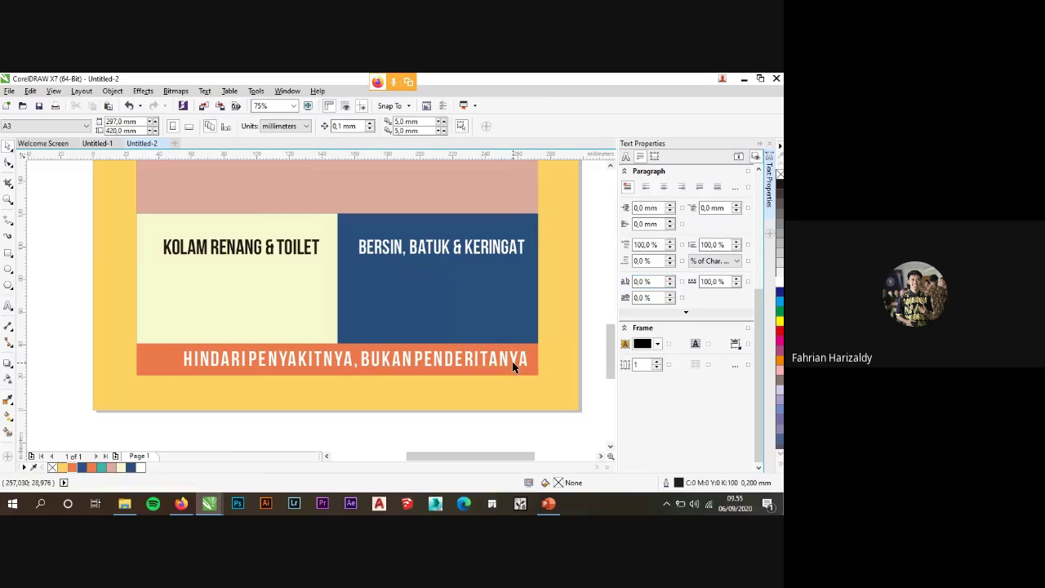
pyautogui.click(514, 363)
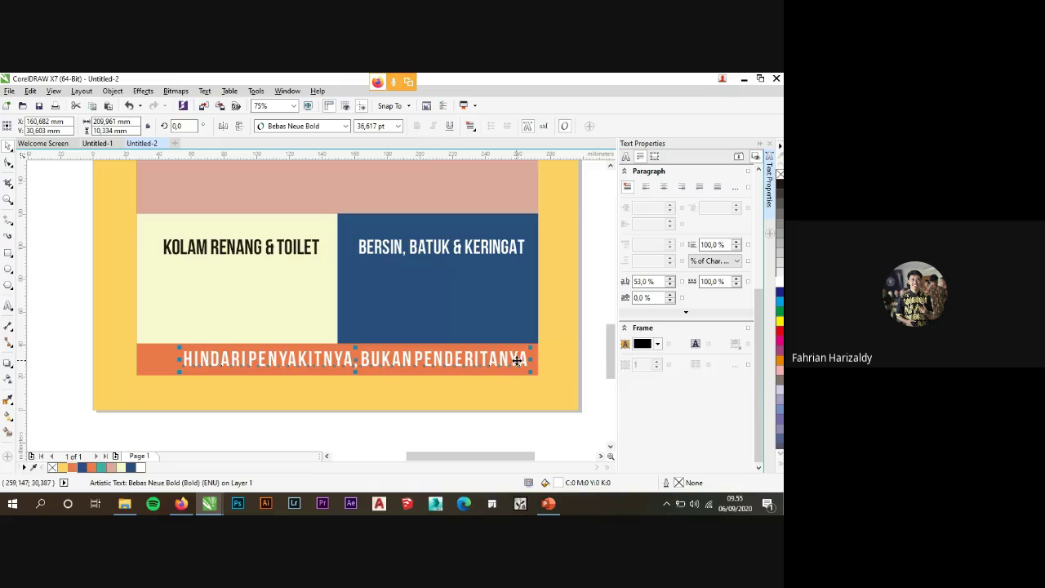
pyautogui.moveTo(514, 360); pyautogui.dragTo(499, 359)
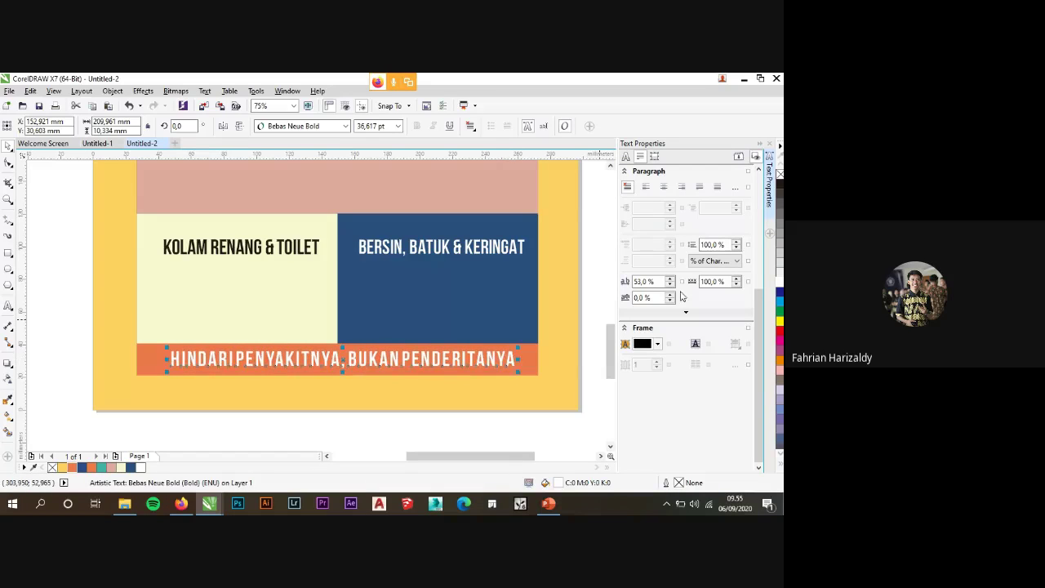
pyautogui.click(769, 144)
pyautogui.click(299, 390)
# Examine the illustrations in the reference poster's panels, including the hand, the shared meal and the lips.
pyautogui.scroll(-3, 299, 389)
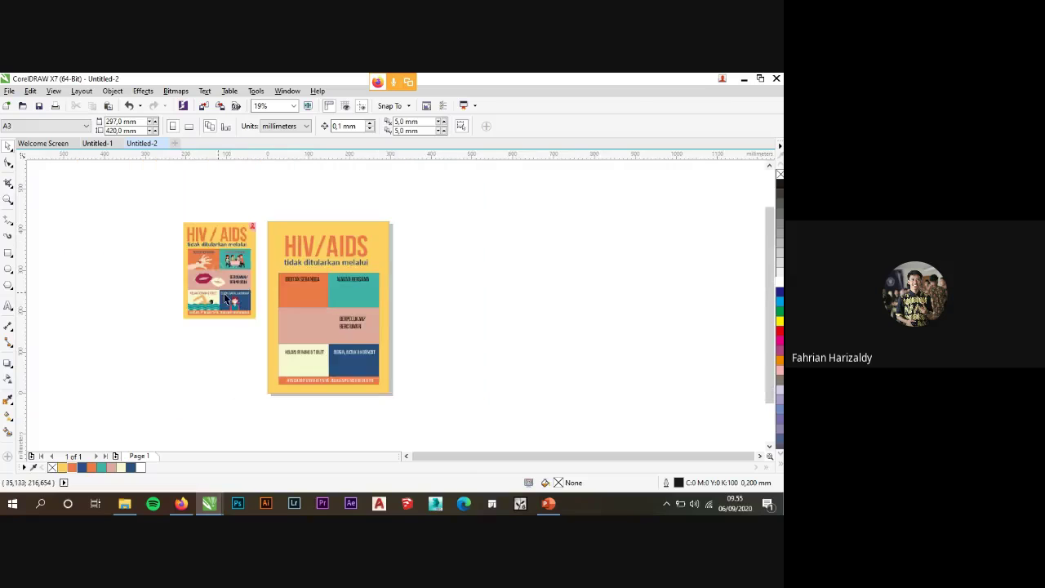
pyautogui.scroll(2, 181, 283)
pyautogui.scroll(4, 218, 249)
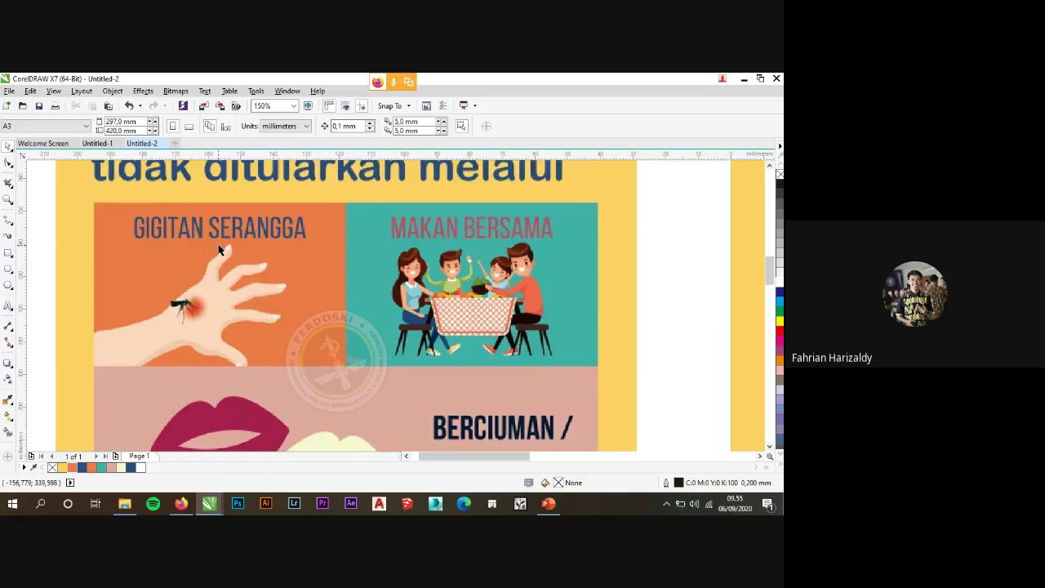
pyautogui.scroll(-4, 219, 250)
pyautogui.scroll(4, 198, 302)
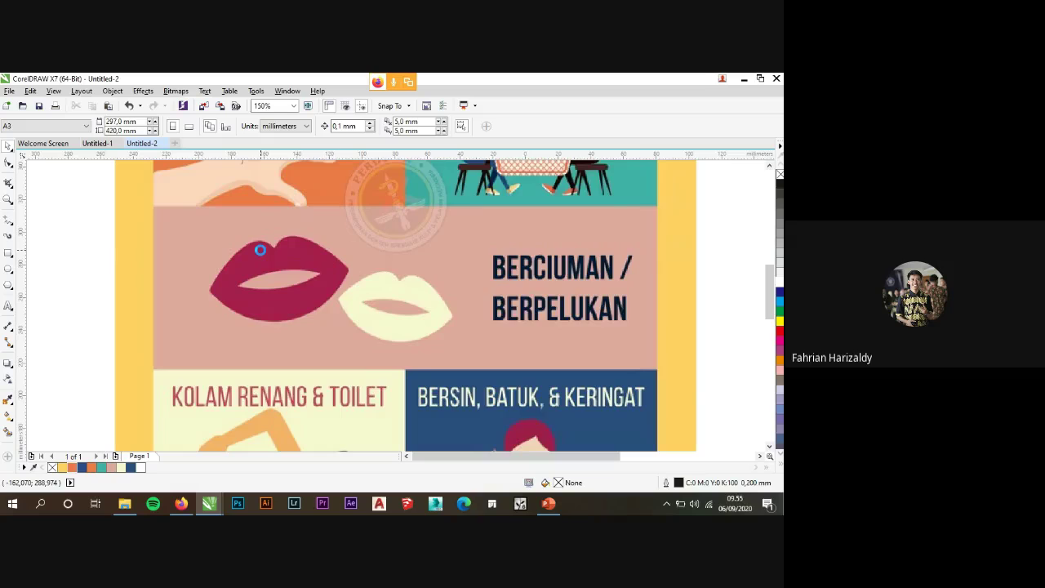
pyautogui.scroll(-4, 259, 250)
pyautogui.scroll(4, 287, 263)
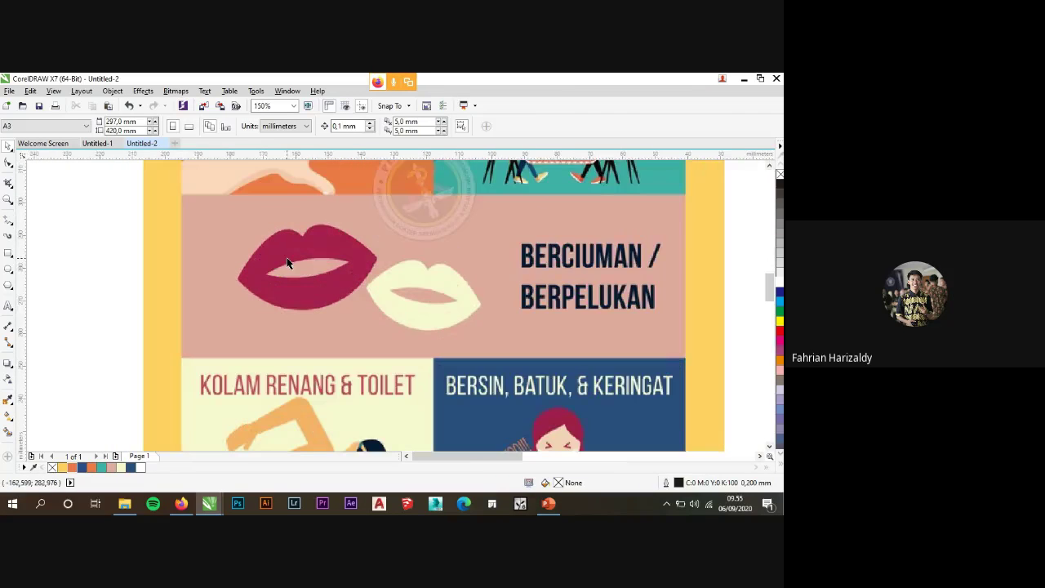
# Draw a closed three-node Pen outline over the reference's dark red lips, joining both mouth corners and the upper lip's central dip.
pyautogui.click(13, 226)
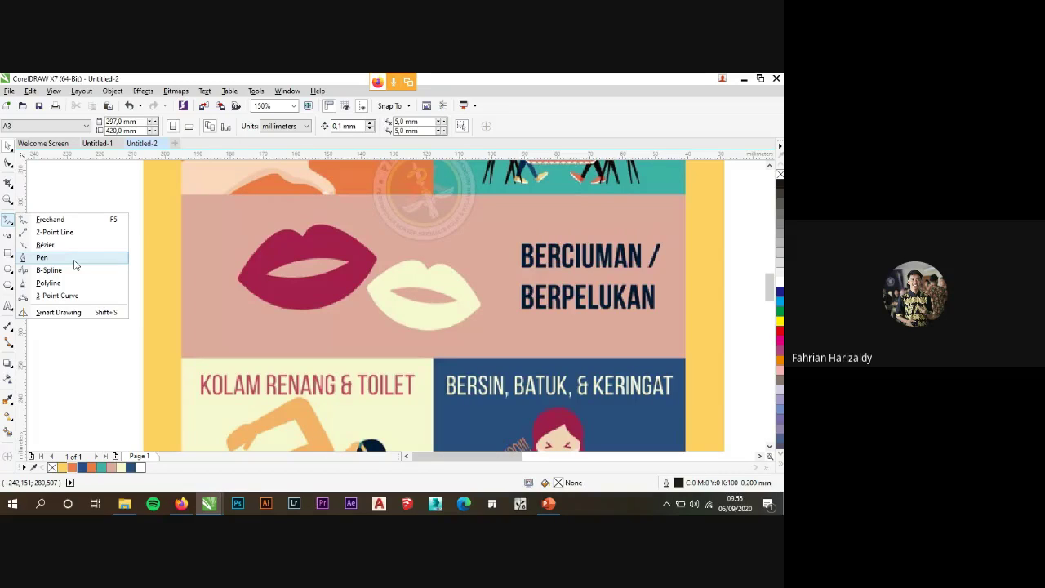
pyautogui.click(74, 259)
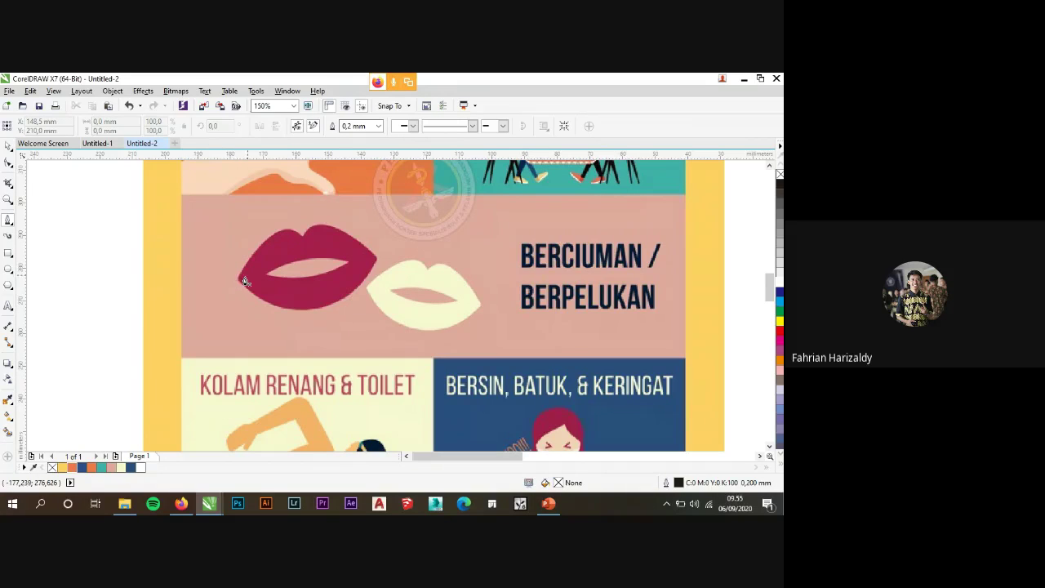
pyautogui.scroll(-4, 371, 256)
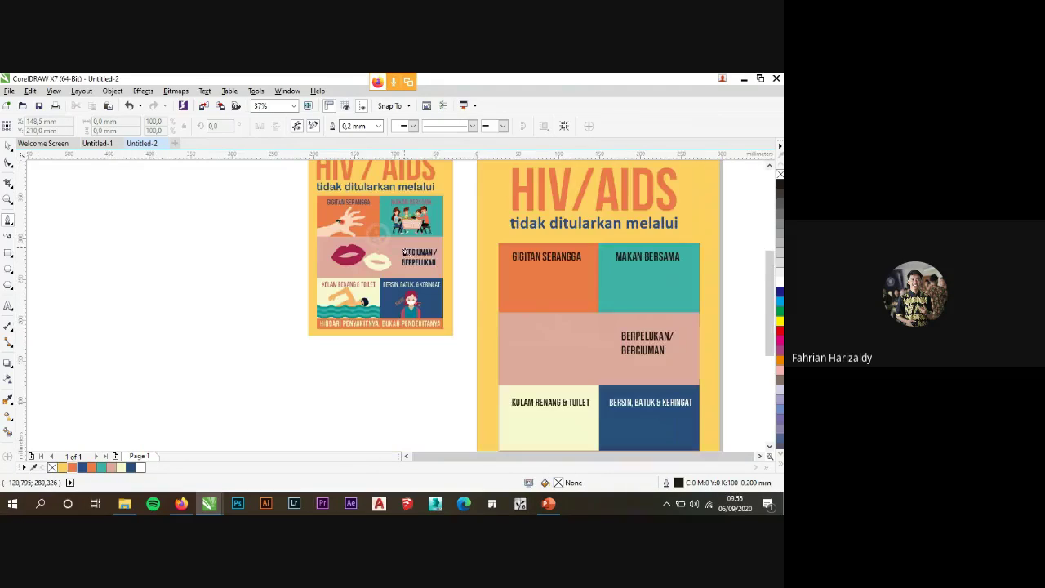
pyautogui.scroll(6, 214, 274)
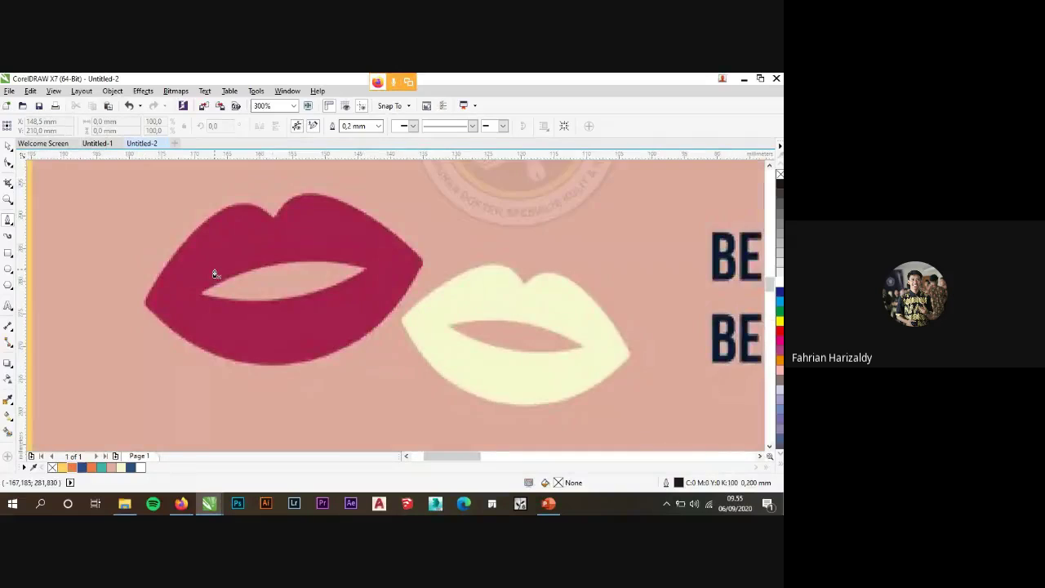
pyautogui.scroll(-1, 214, 274)
pyautogui.click(178, 285)
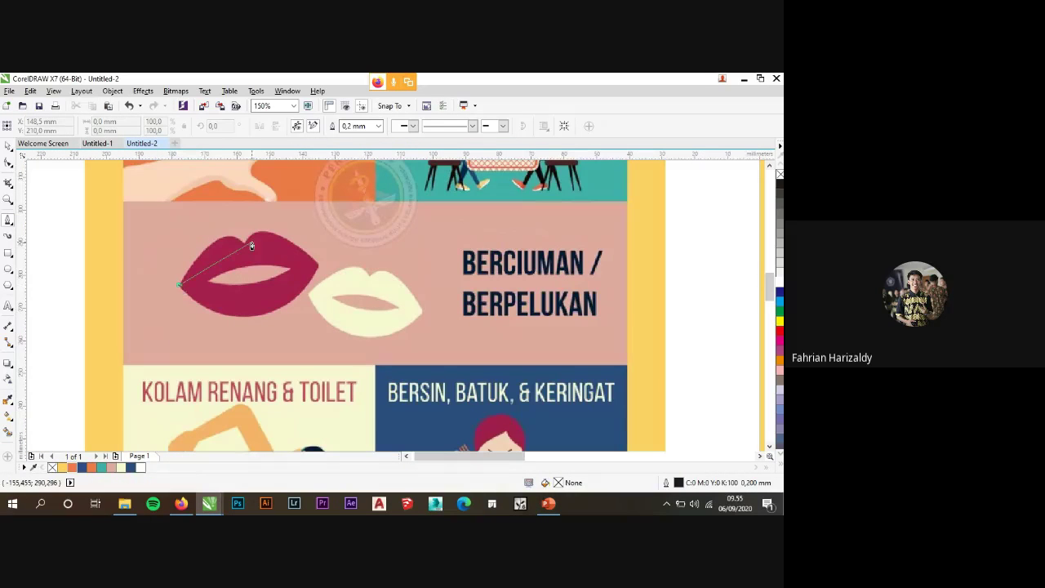
pyautogui.click(245, 243)
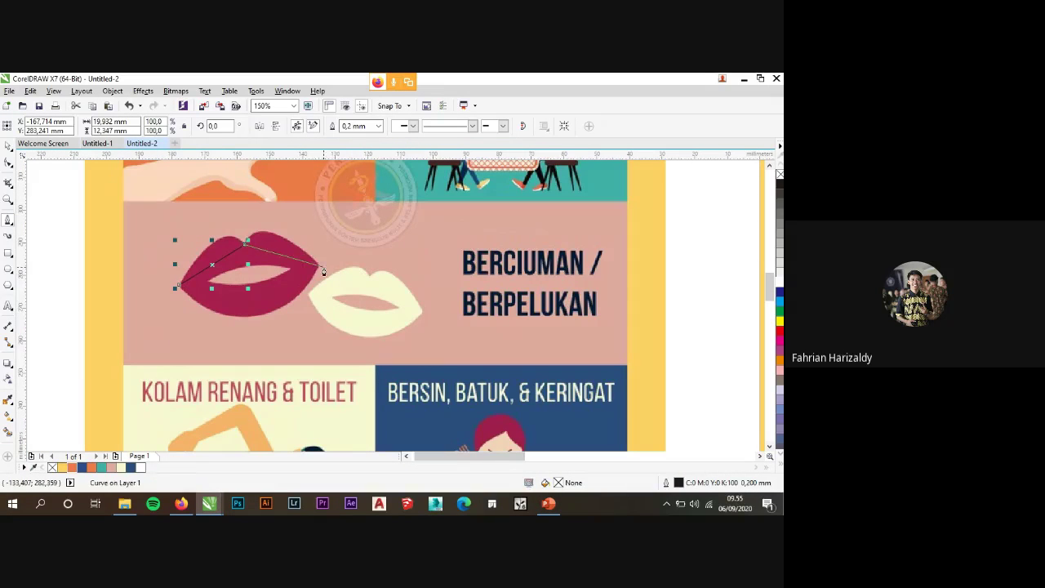
pyautogui.click(317, 265)
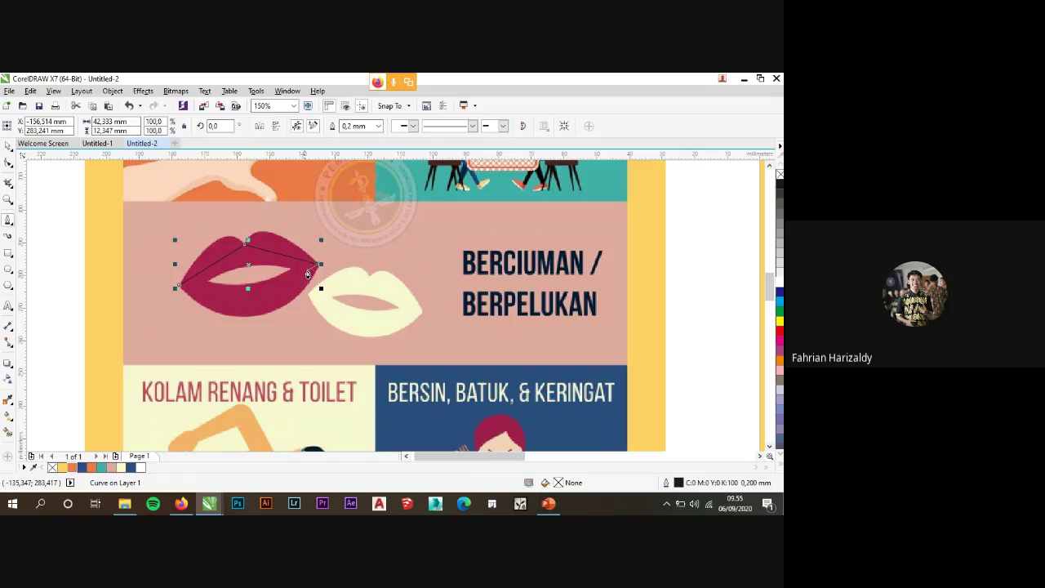
pyautogui.click(188, 280)
pyautogui.click(8, 145)
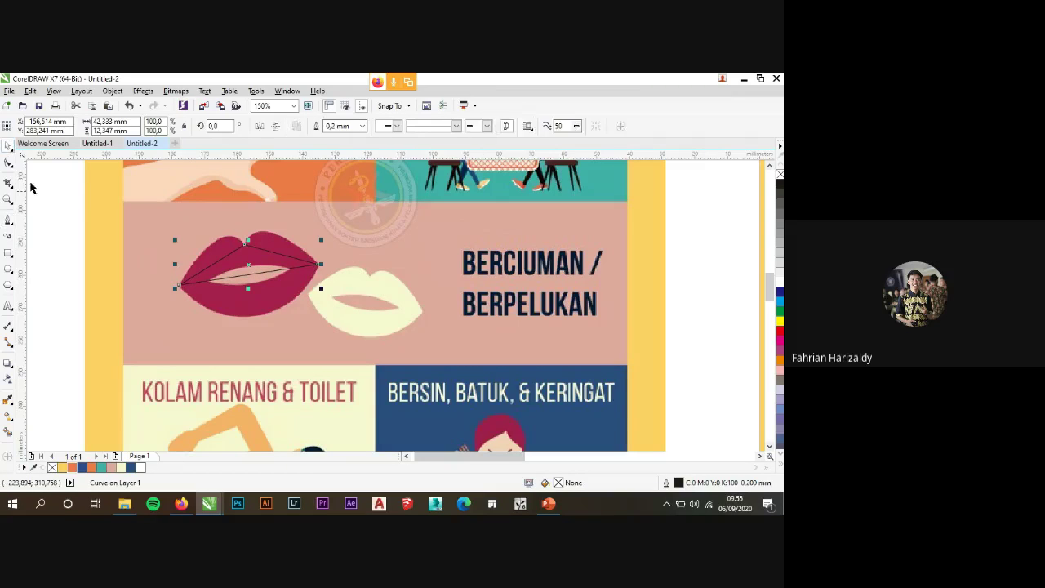
# Convert the lips outline's bottom segment to a curve and bend it along the lower lip's edge.
pyautogui.scroll(2, 254, 274)
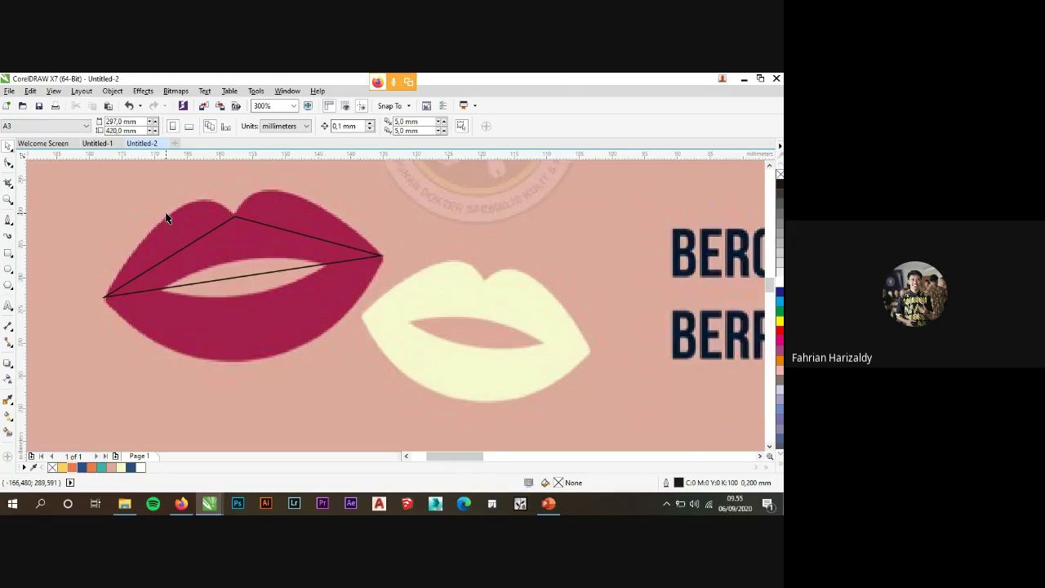
pyautogui.scroll(2, 166, 218)
pyautogui.scroll(-2, 309, 263)
pyautogui.click(310, 263)
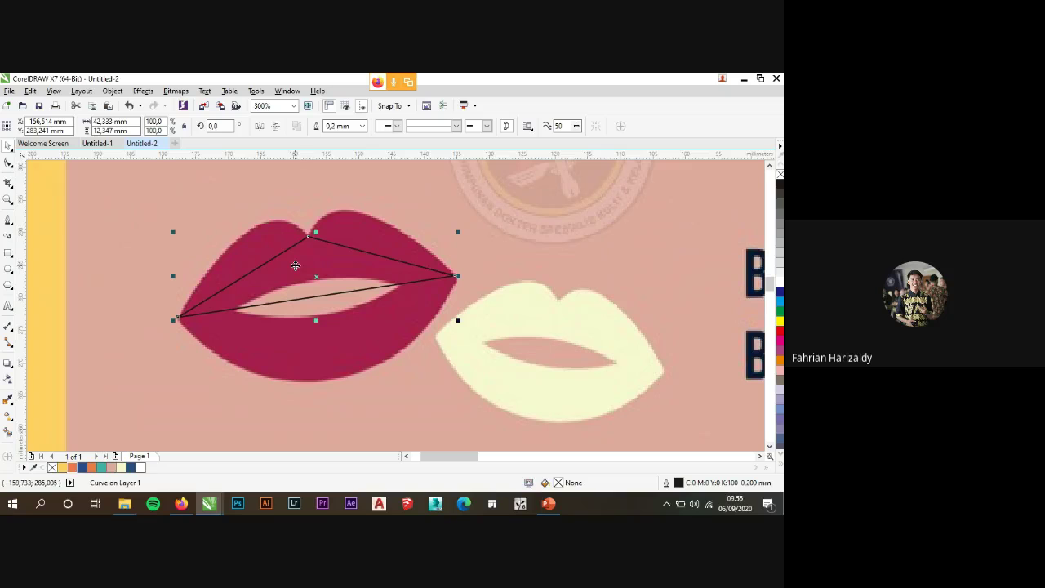
pyautogui.click(7, 164)
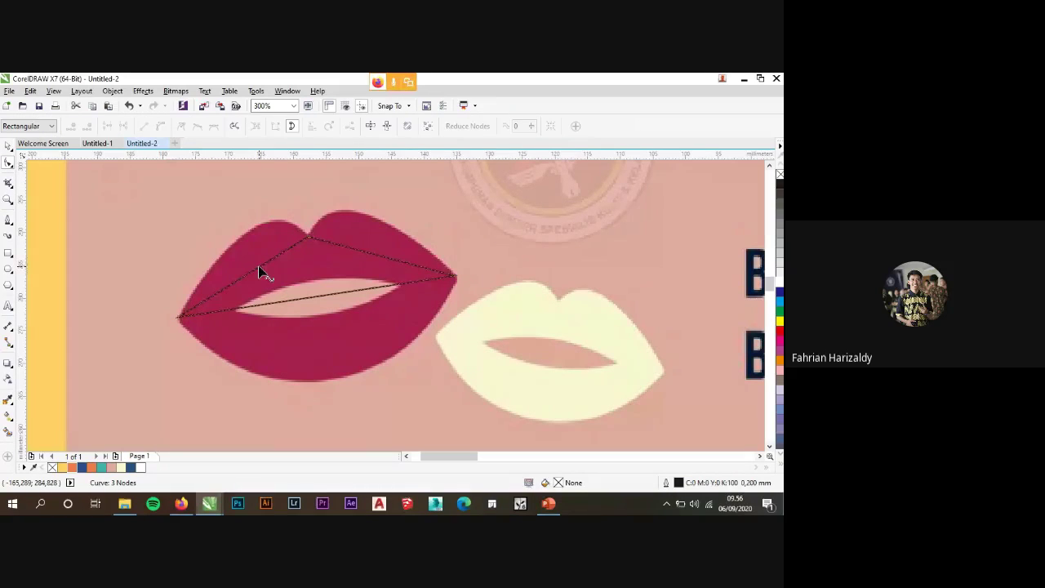
pyautogui.rightClick(294, 305)
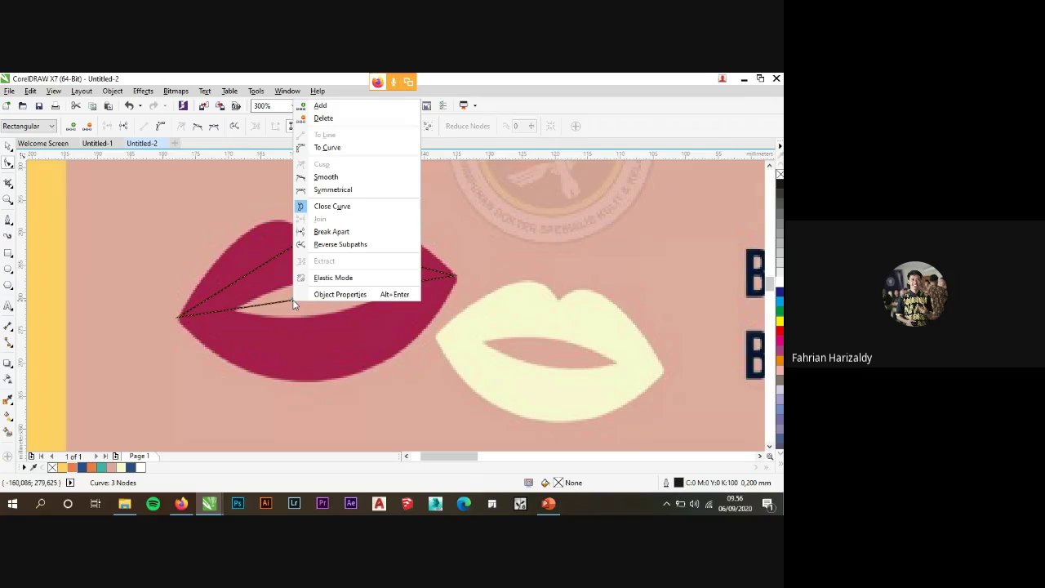
pyautogui.click(331, 149)
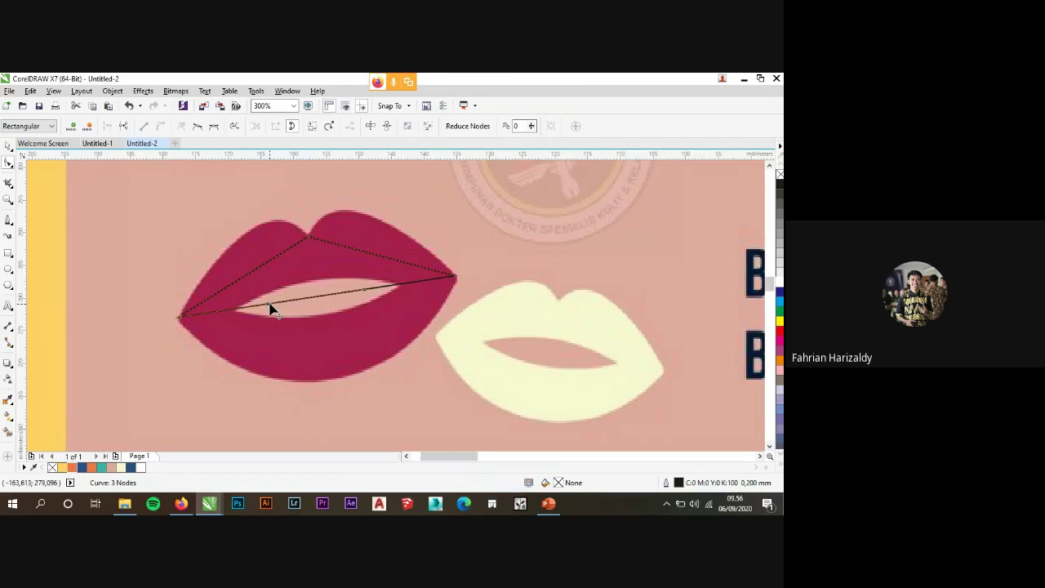
pyautogui.moveTo(271, 308); pyautogui.dragTo(250, 420)
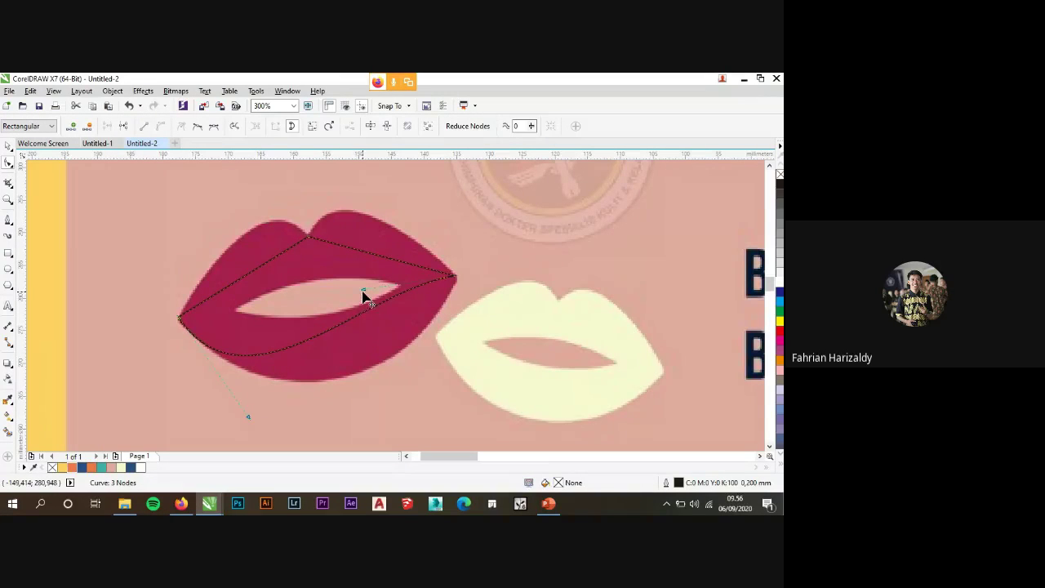
pyautogui.moveTo(364, 296); pyautogui.dragTo(417, 397)
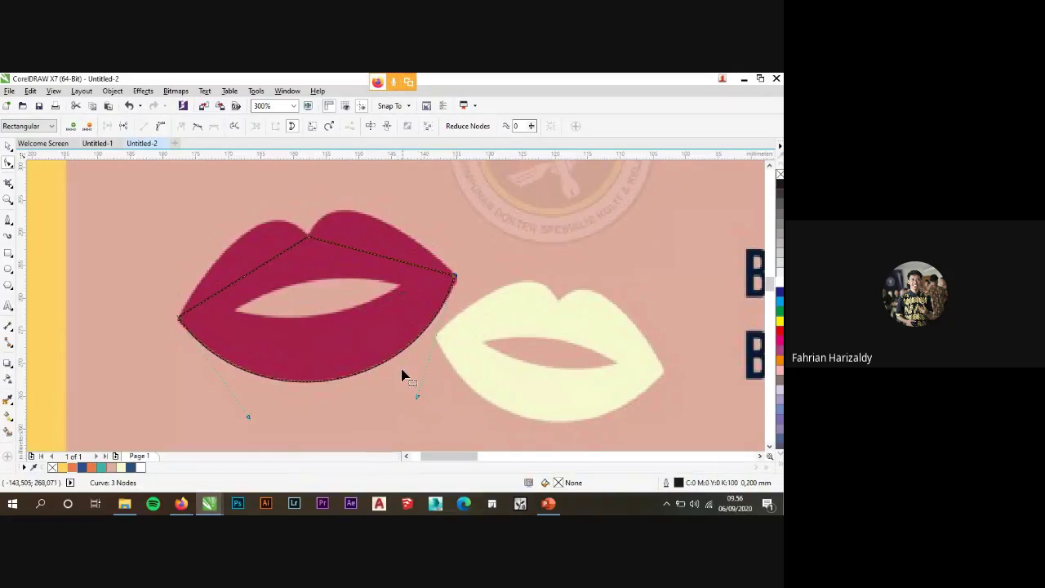
# Convert the lips outline's straight segment between the central dip and the right mouth corner to a curve, bending it along the upper lip.
pyautogui.rightClick(383, 256)
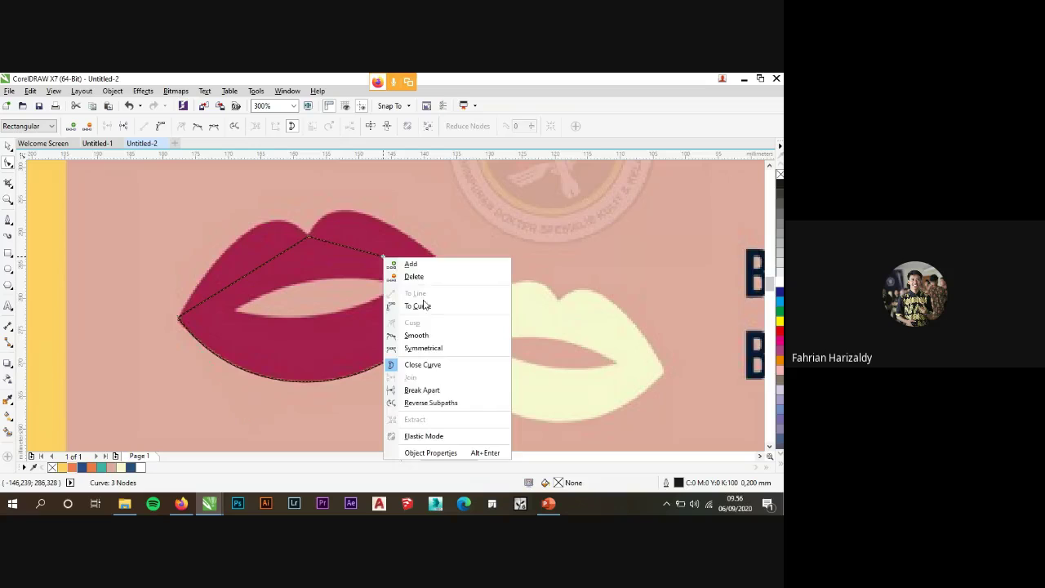
pyautogui.click(423, 304)
pyautogui.moveTo(362, 252); pyautogui.dragTo(338, 178)
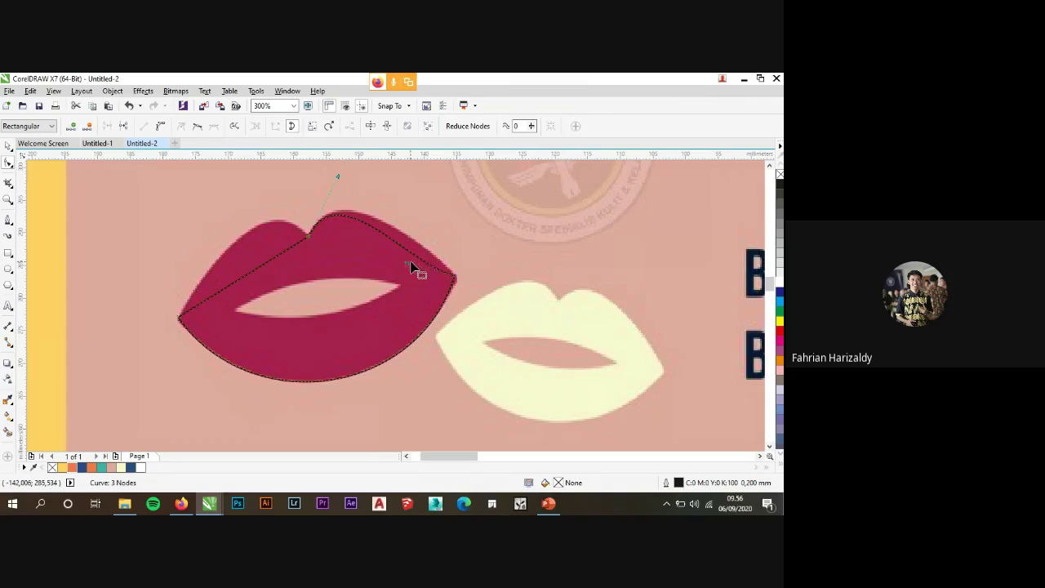
pyautogui.moveTo(407, 263); pyautogui.dragTo(414, 236)
# Convert the segment from the left mouth corner to the central dip to a curve and fit it to the upper lip's edge.
pyautogui.rightClick(273, 262)
pyautogui.click(303, 303)
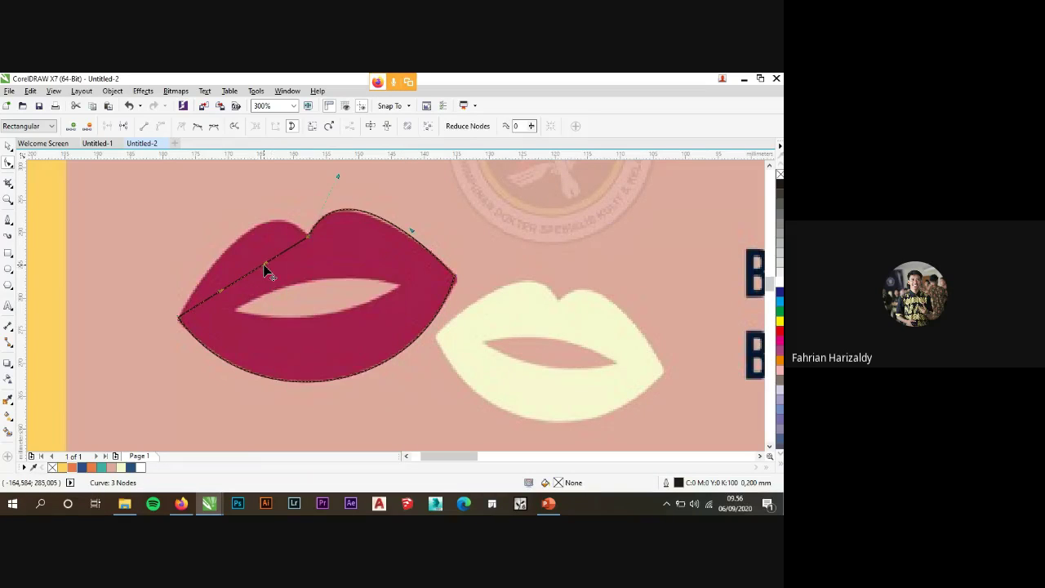
pyautogui.moveTo(254, 248); pyautogui.dragTo(245, 182)
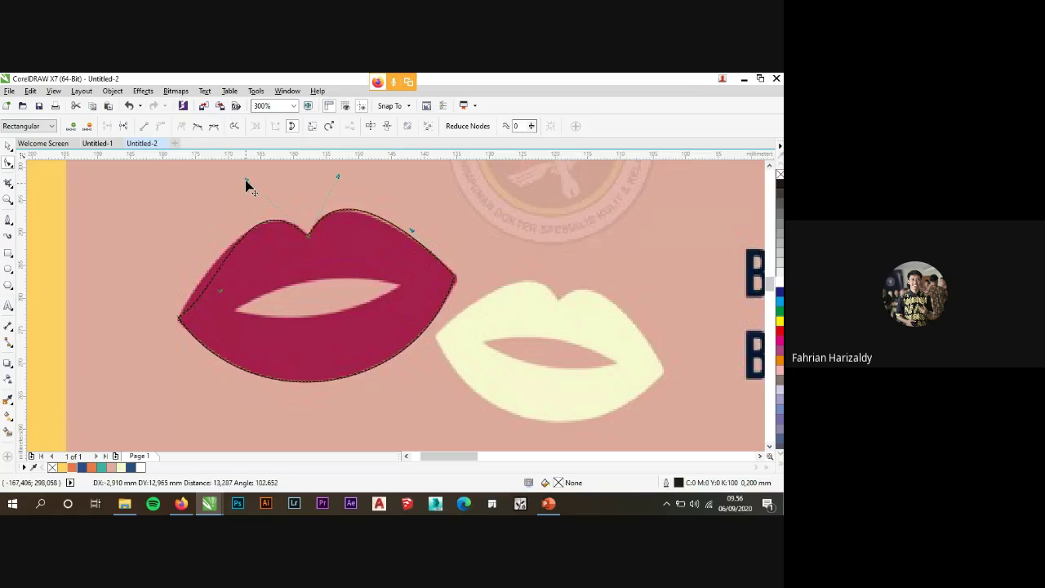
pyautogui.click(197, 291)
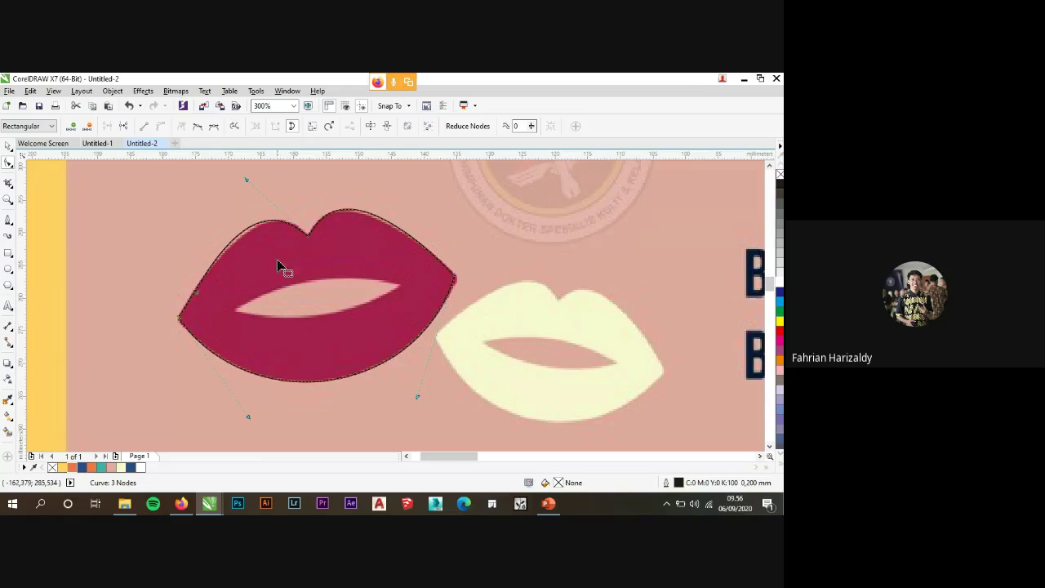
pyautogui.moveTo(245, 180); pyautogui.dragTo(252, 185)
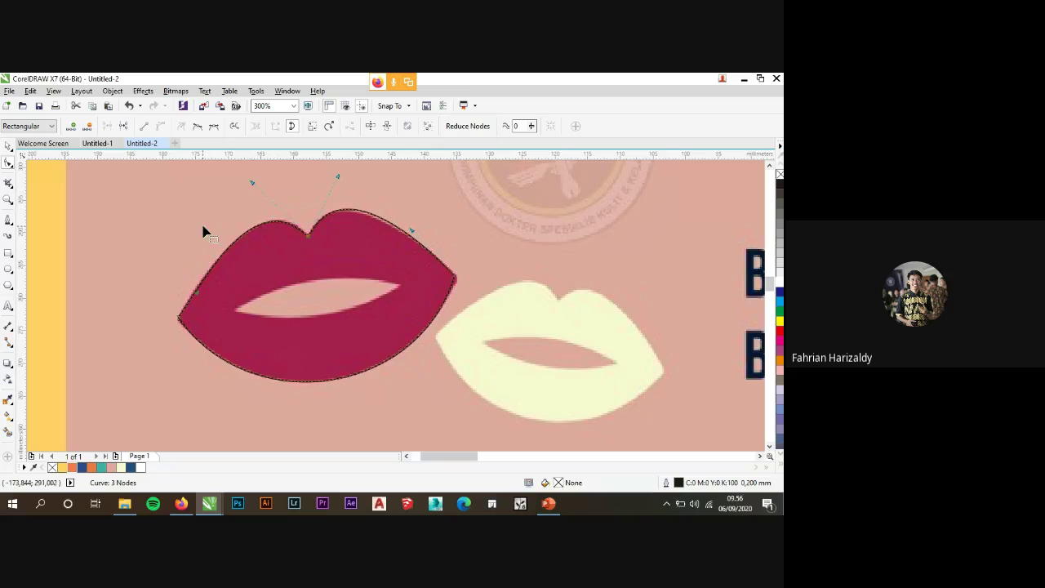
# Move the finished lips outline aside onto the blank area to check its shape, and undo the move.
pyautogui.click(8, 145)
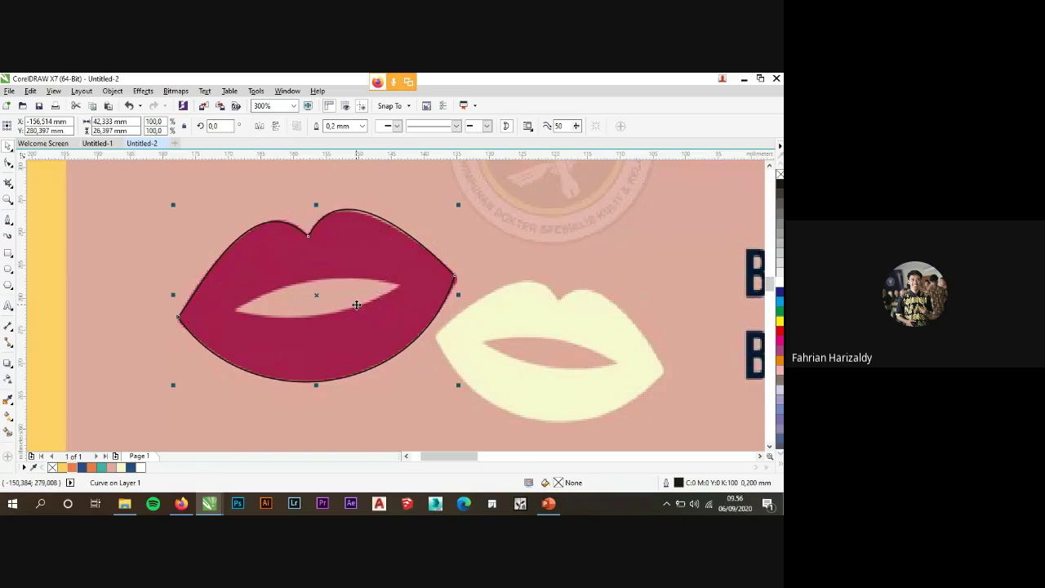
pyautogui.scroll(-2, 359, 301)
pyautogui.scroll(-2, 369, 297)
pyautogui.moveTo(369, 297); pyautogui.dragTo(226, 298)
pyautogui.click(242, 368)
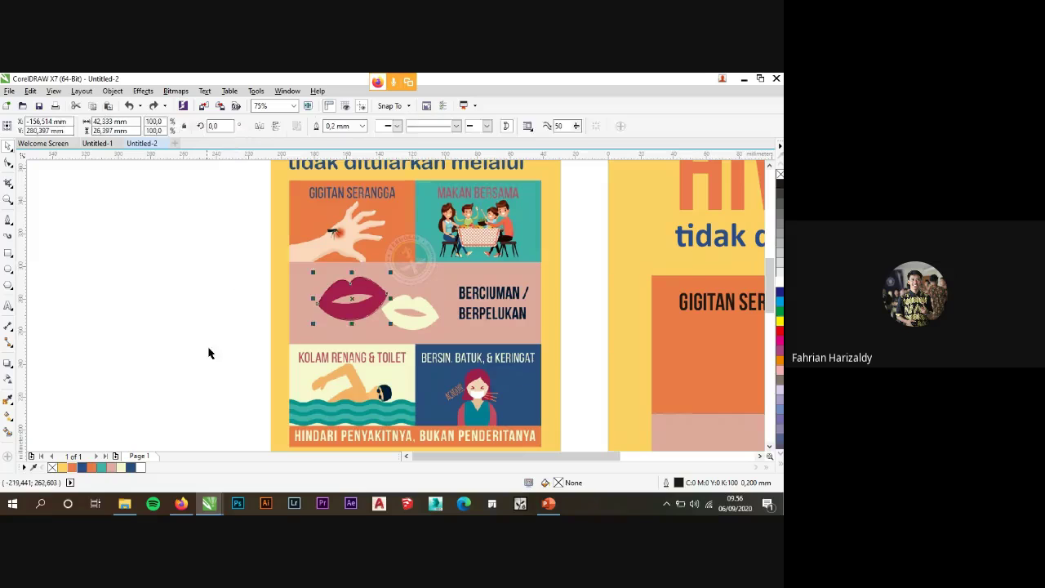
# Draw a closed two-node Pen outline about 25 mm wide joining both corners of the dark red lips' mouth opening.
pyautogui.scroll(4, 363, 303)
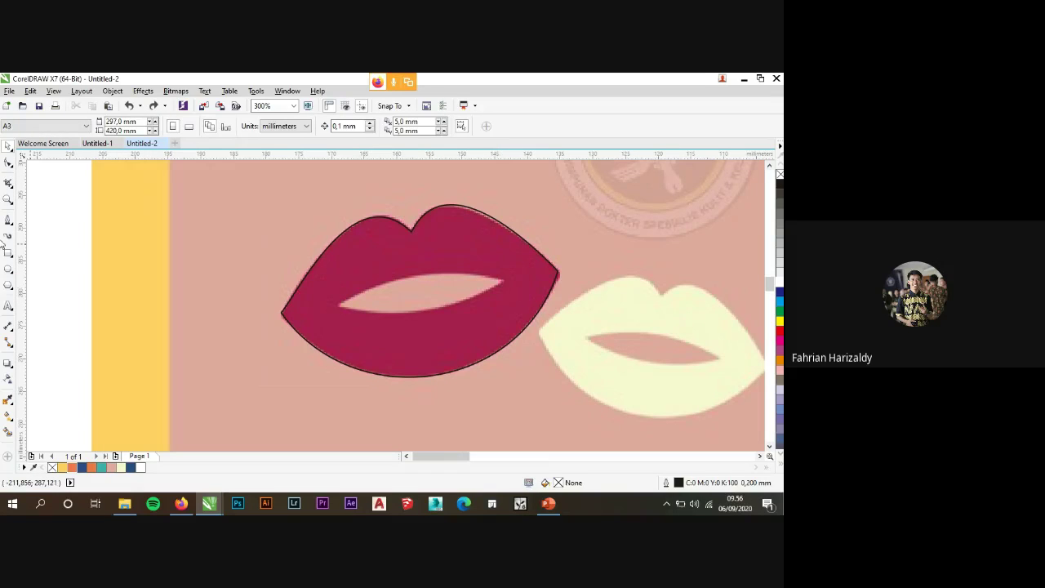
pyautogui.click(8, 219)
pyautogui.scroll(2, 506, 282)
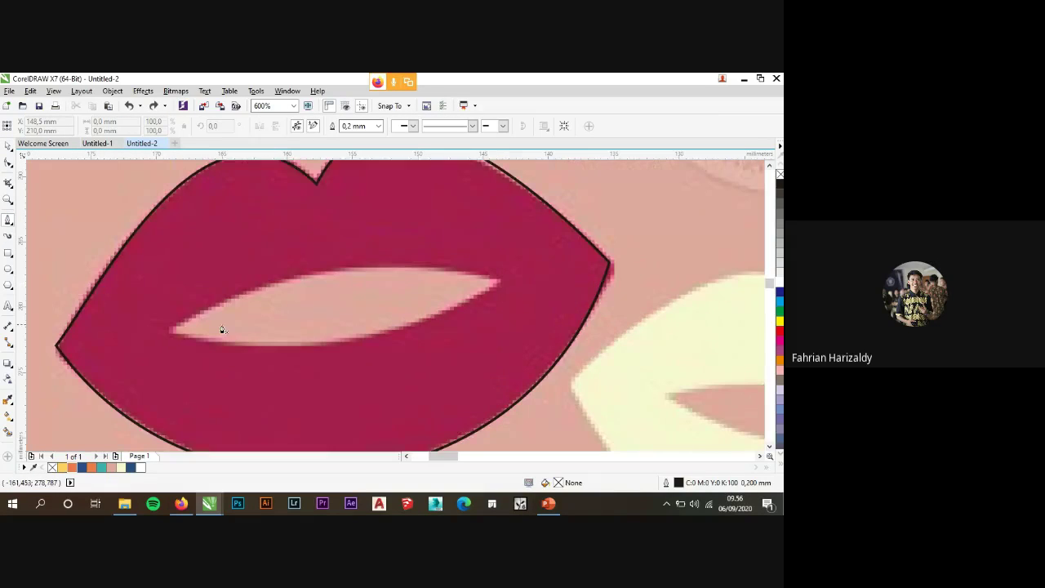
pyautogui.click(170, 332)
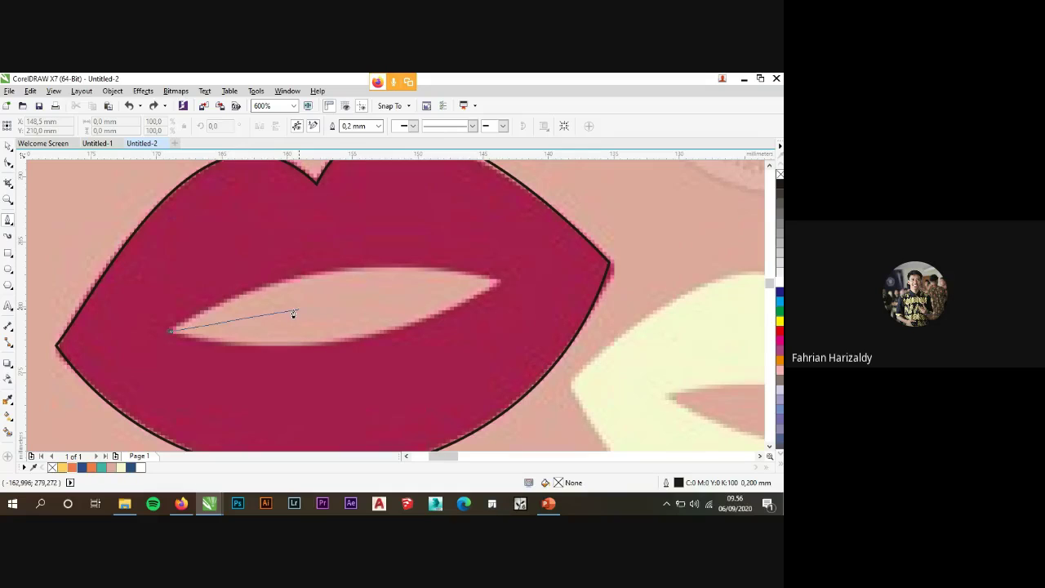
pyautogui.click(500, 283)
pyautogui.click(501, 281)
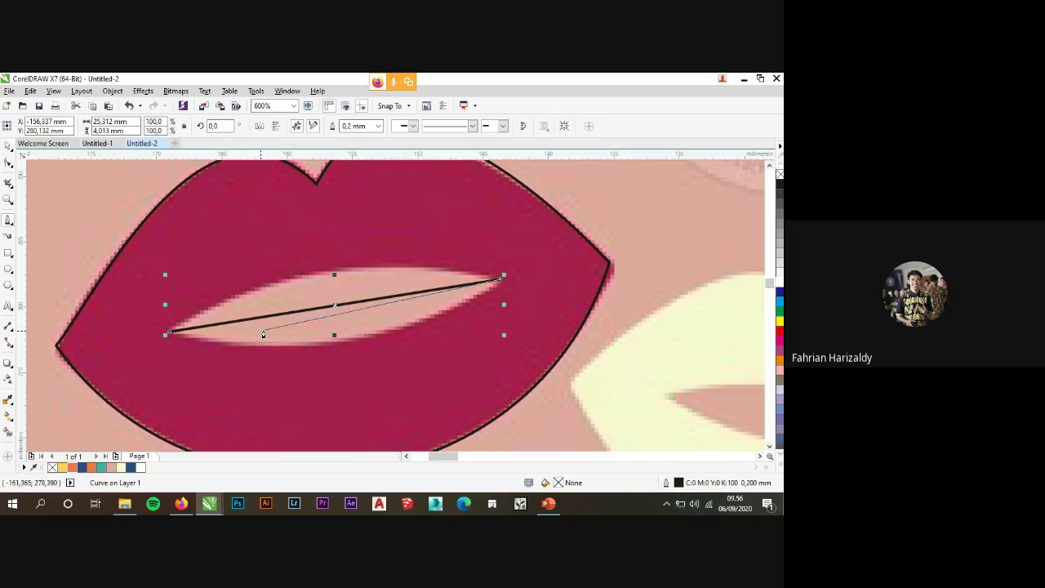
pyautogui.click(169, 334)
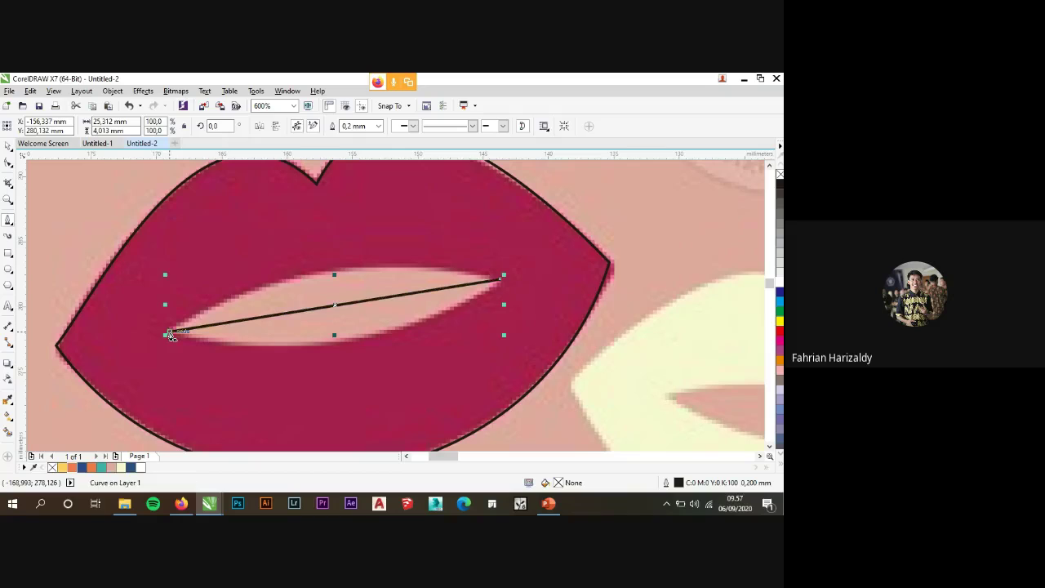
pyautogui.click(8, 146)
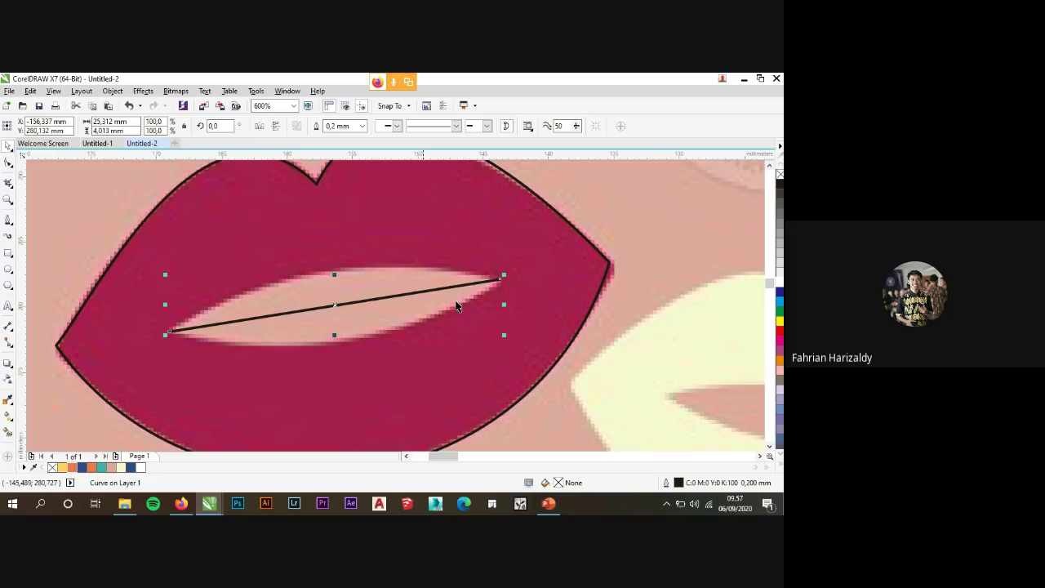
# Convert the mouth-opening outline's lower segment to a curve and bend it along the opening's bottom edge.
pyautogui.click(9, 162)
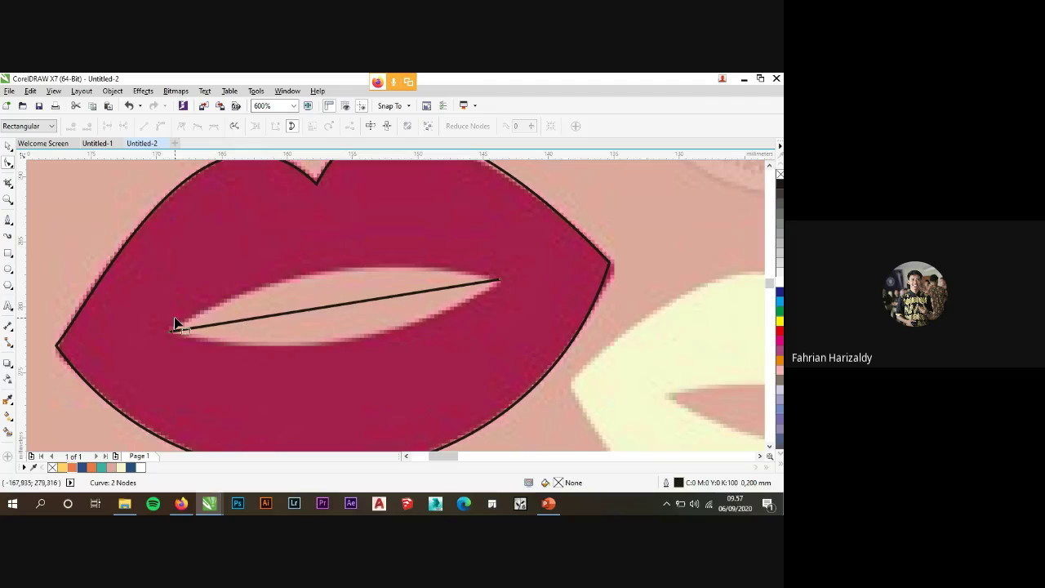
pyautogui.rightClick(340, 310)
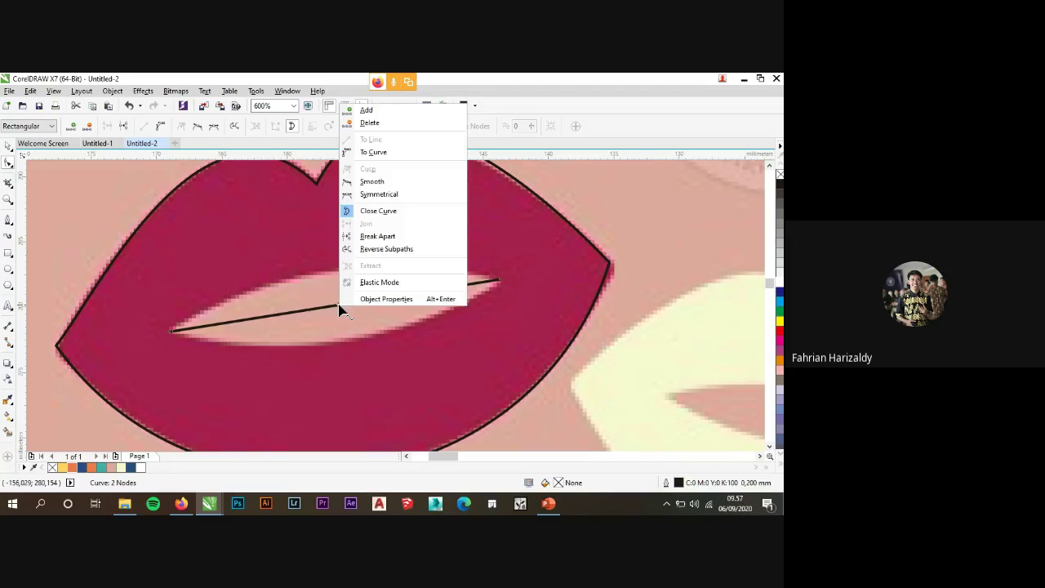
pyautogui.click(382, 153)
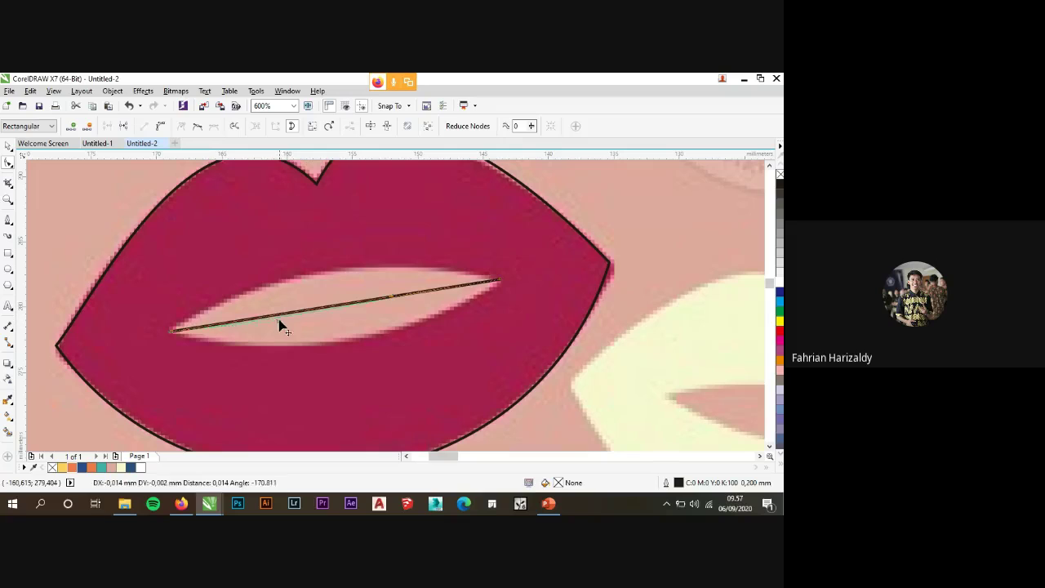
pyautogui.moveTo(280, 323); pyautogui.dragTo(289, 373)
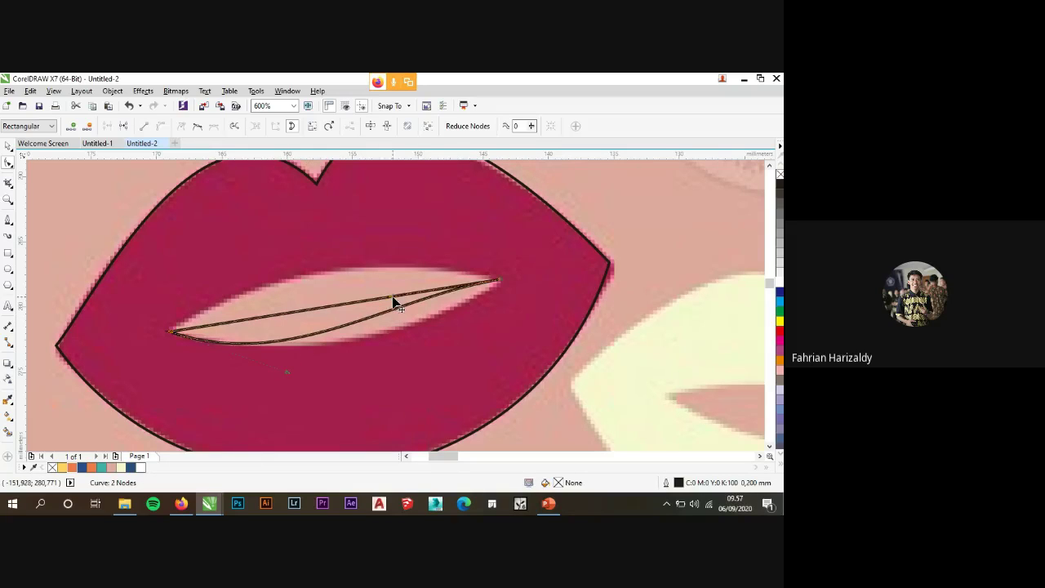
pyautogui.moveTo(394, 299); pyautogui.dragTo(434, 326)
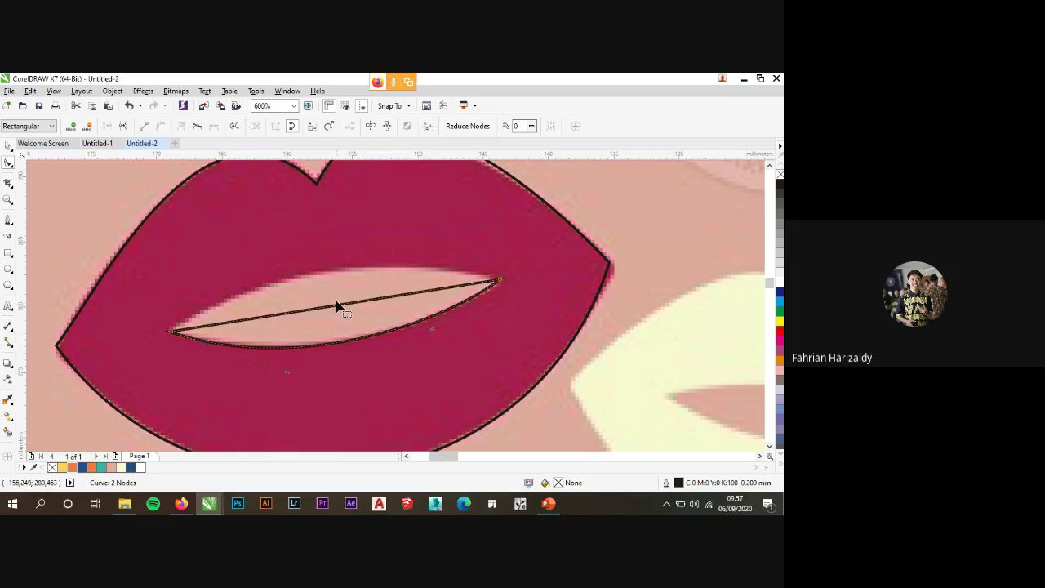
# Convert the mouth-opening outline's remaining straight segment to a curve and bend it along the opening's upper edge.
pyautogui.rightClick(337, 303)
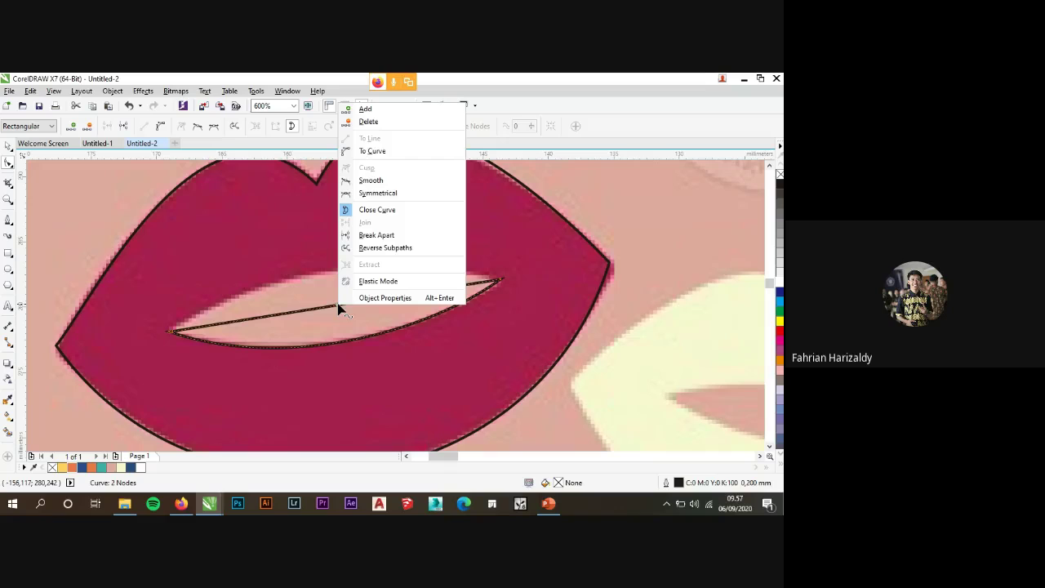
pyautogui.click(378, 153)
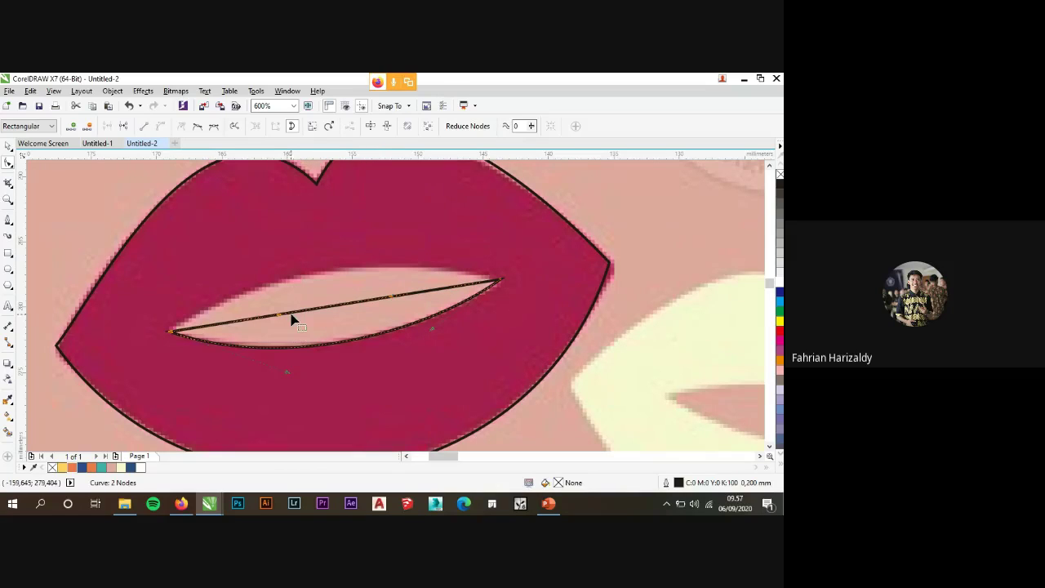
pyautogui.moveTo(279, 320); pyautogui.dragTo(354, 286)
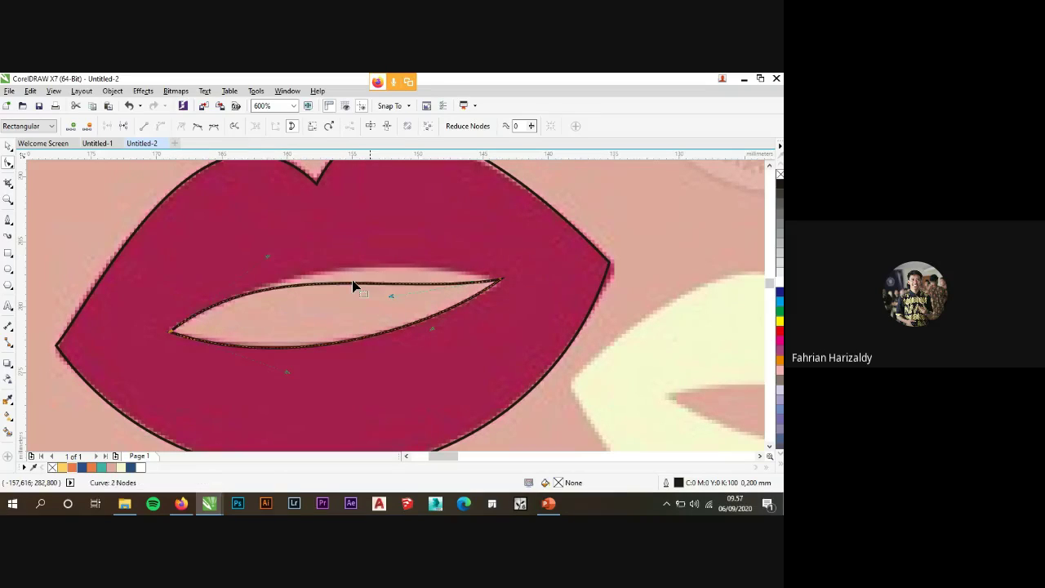
pyautogui.click(392, 298)
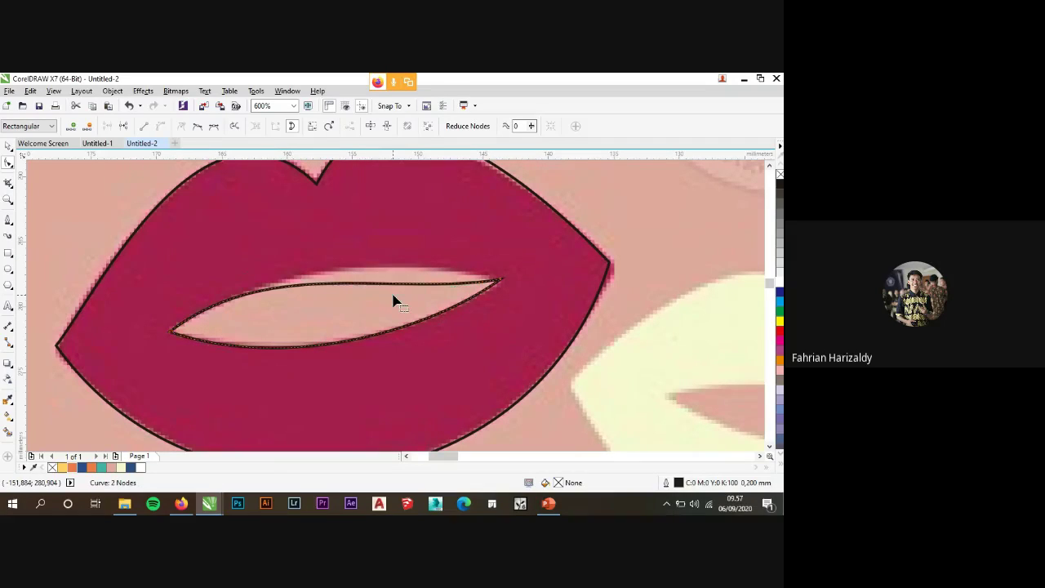
pyautogui.click(501, 284)
pyautogui.moveTo(392, 299); pyautogui.dragTo(397, 263)
# Move the mouth-opening outline aside onto the blank area to check its shape, and undo the move.
pyautogui.scroll(-3, 396, 263)
pyautogui.press('space')
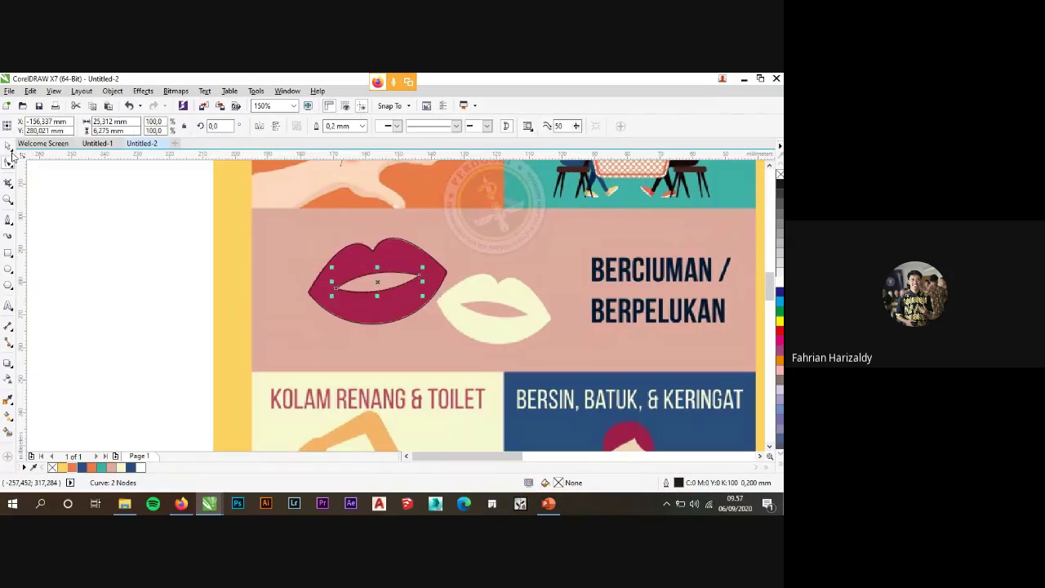
pyautogui.press('Escape')
pyautogui.click(352, 285)
pyautogui.moveTo(353, 285); pyautogui.dragTo(118, 285)
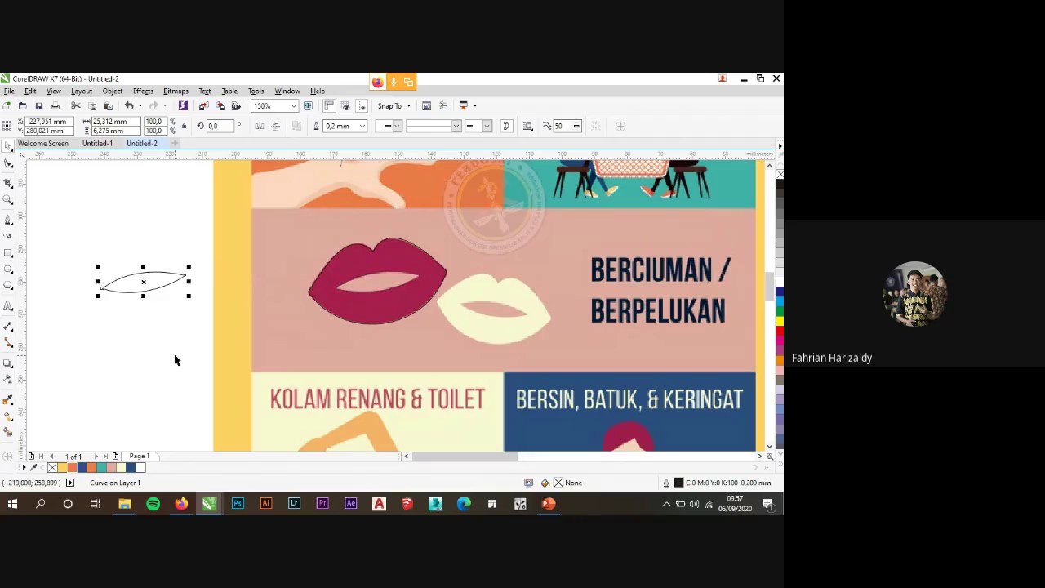
pyautogui.press('Delete')
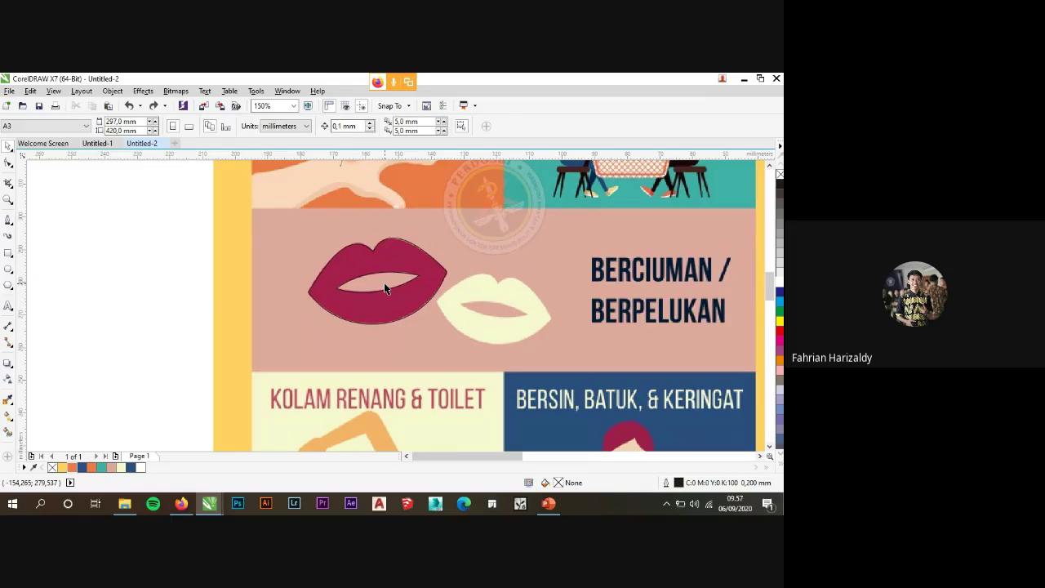
# Examine the mouth-opening outline and the outer lips outline by selecting each one separately.
pyautogui.click(383, 287)
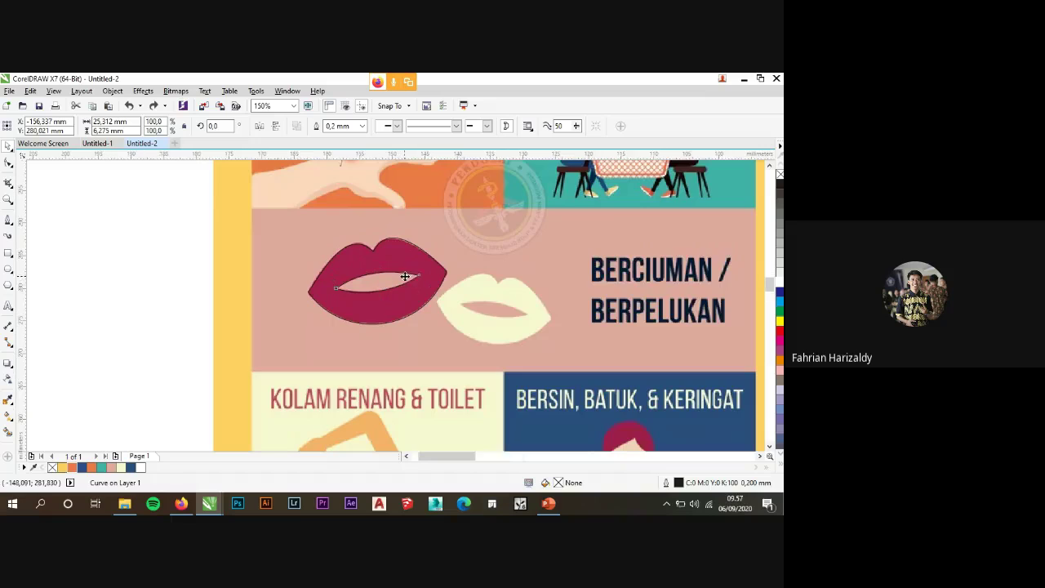
pyautogui.scroll(2, 408, 278)
pyautogui.click(384, 248)
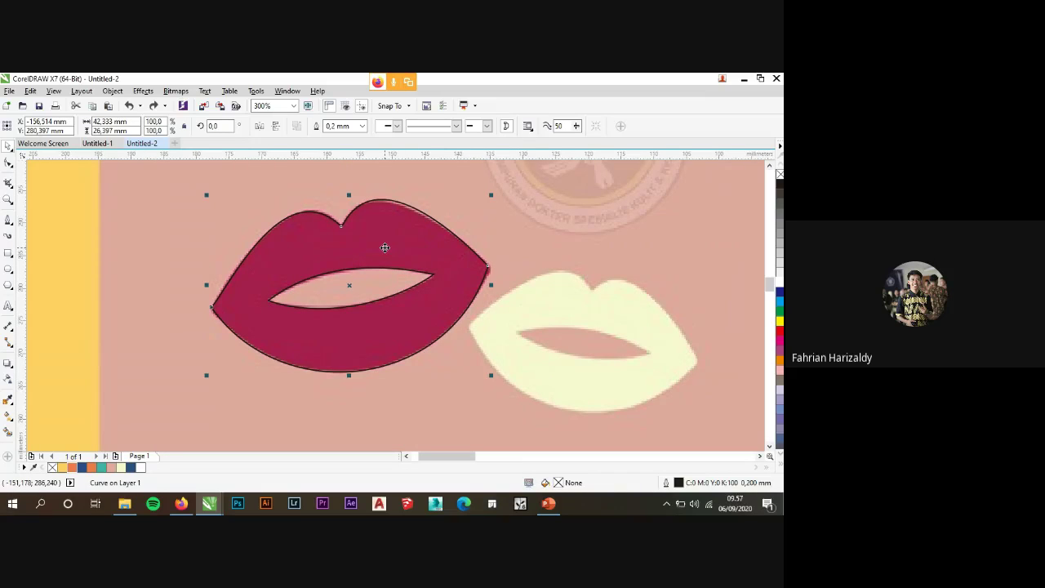
pyautogui.scroll(-2, 392, 251)
pyautogui.click(183, 285)
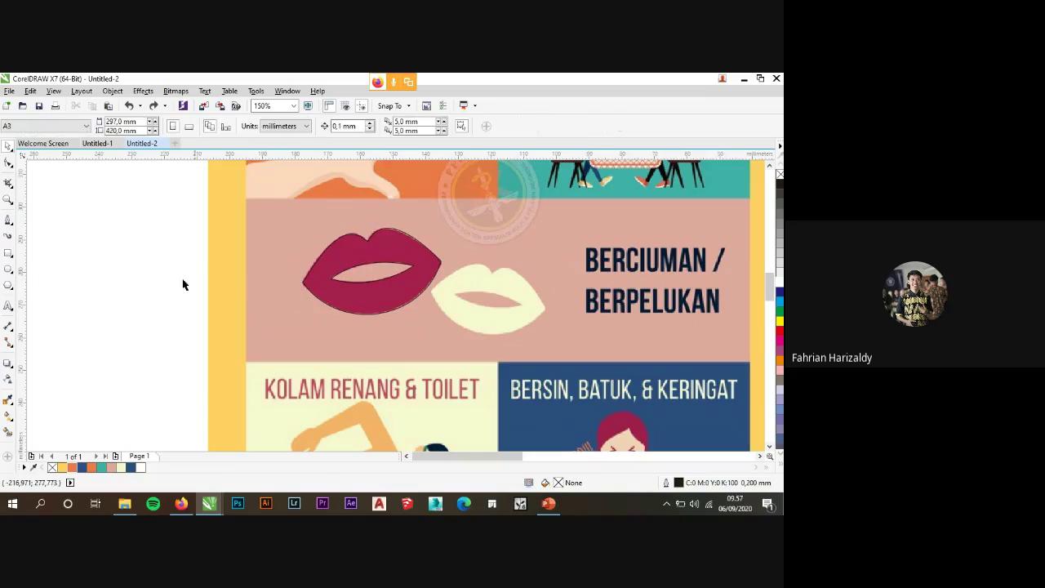
pyautogui.scroll(2, 392, 244)
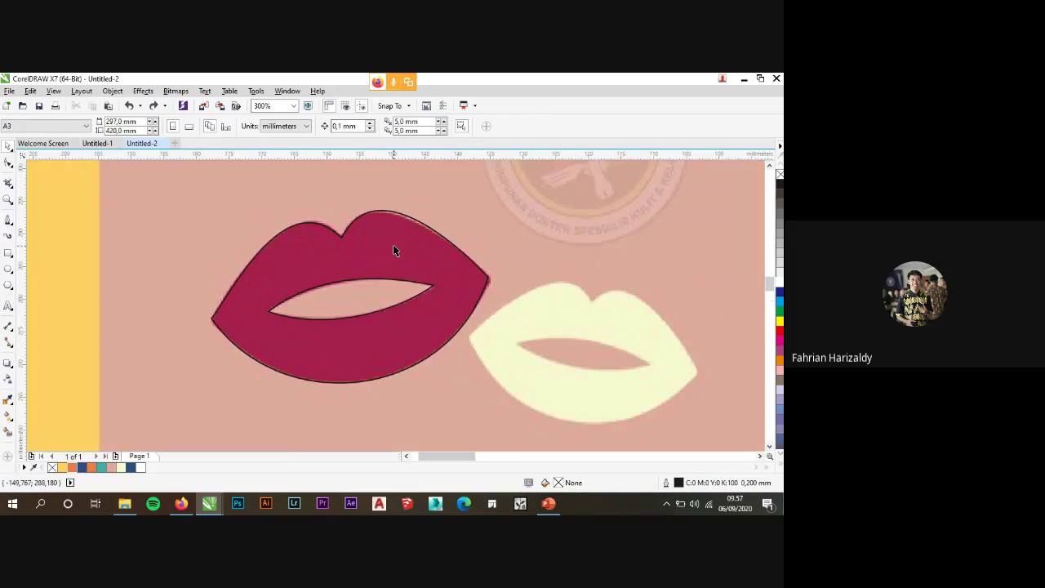
pyautogui.click(377, 303)
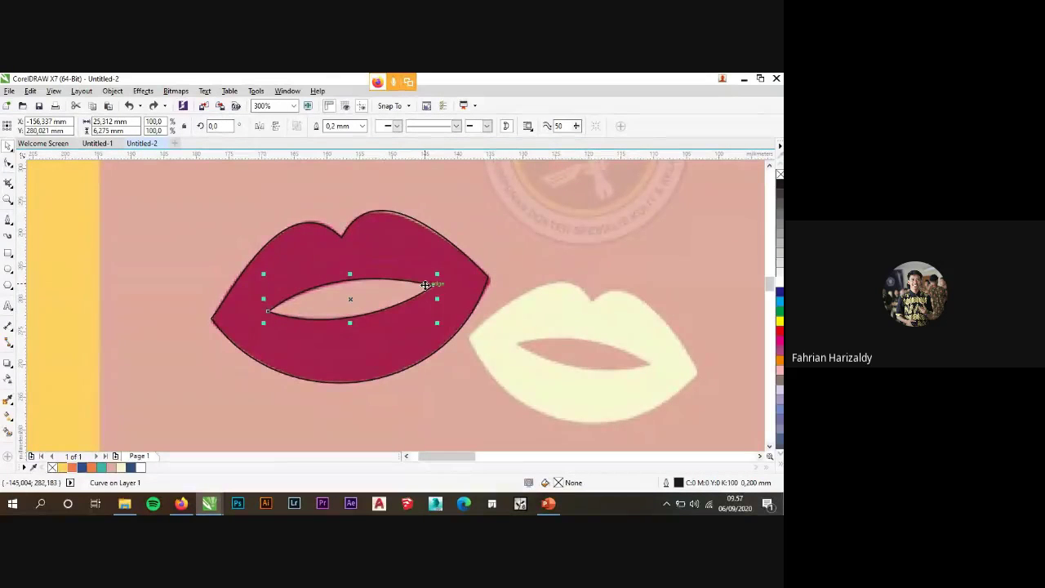
pyautogui.click(415, 244)
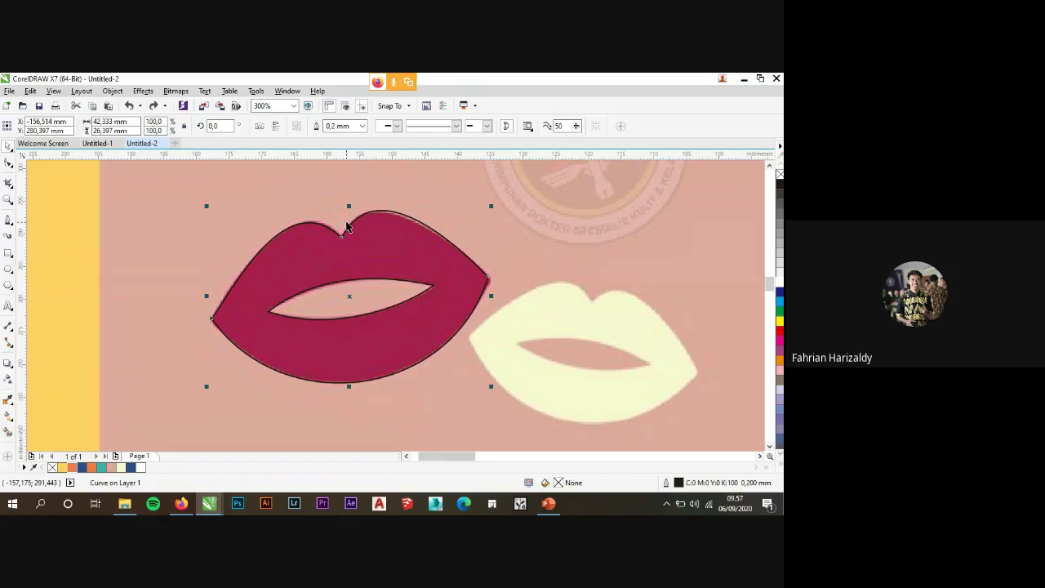
# Trim the mouth-opening shape out of the outer lips outline, and select the leftover opening shape.
pyautogui.click(370, 299)
pyautogui.keyDown('shift'); pyautogui.click(401, 247); pyautogui.keyUp('shift')
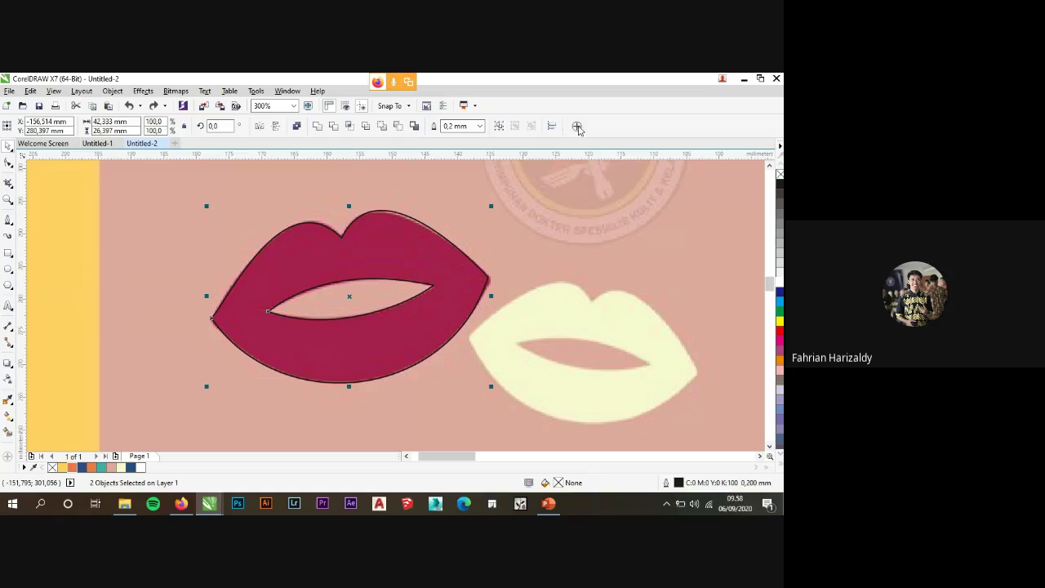
pyautogui.click(335, 127)
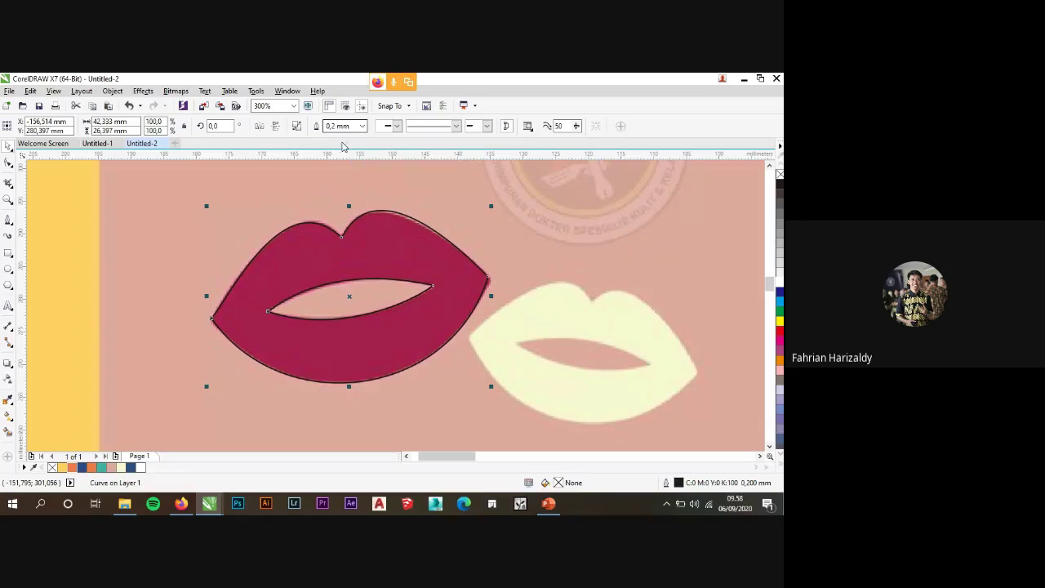
pyautogui.click(381, 297)
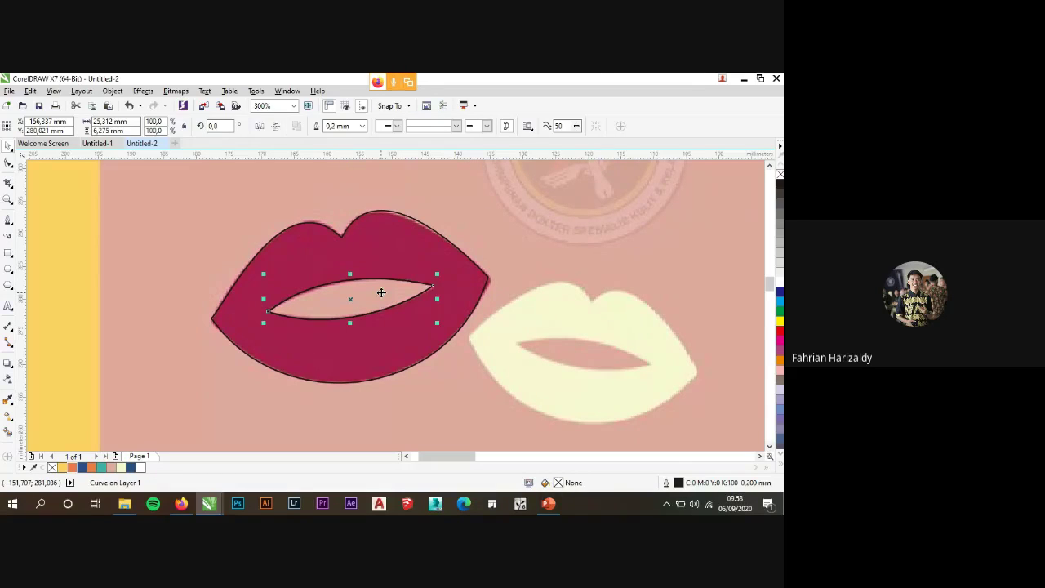
# Move the trimmed lips outline onto the blank area beside the example poster to check its opening, and undo the move.
pyautogui.click(382, 292)
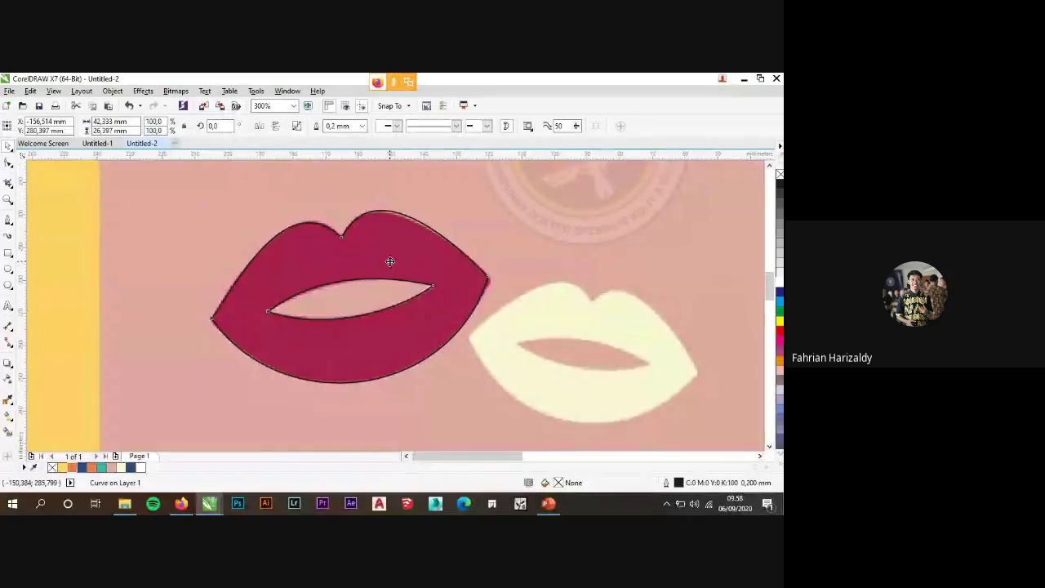
pyautogui.scroll(-2, 390, 261)
pyautogui.click(155, 259)
pyautogui.click(153, 285)
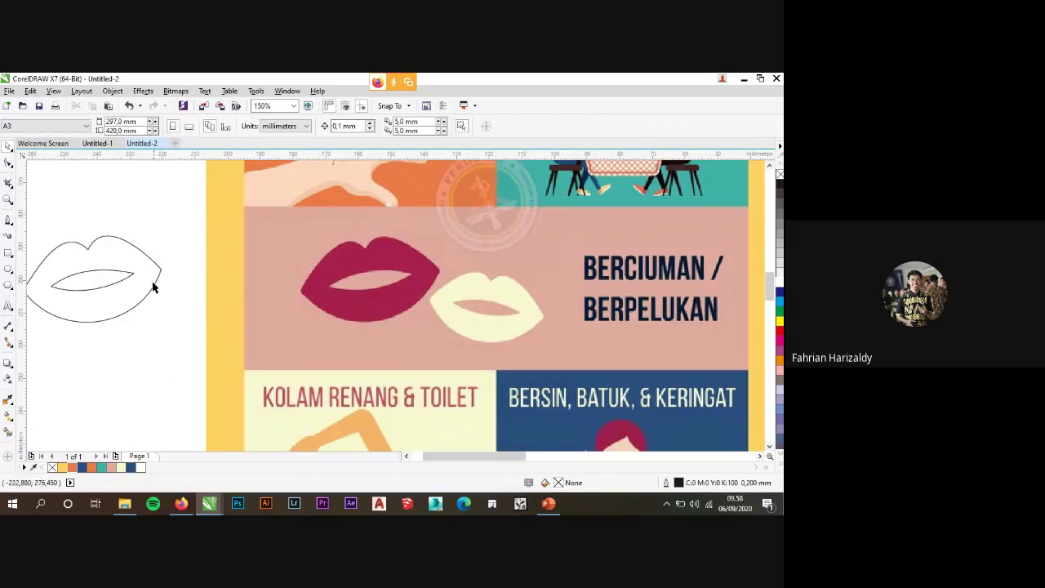
pyautogui.scroll(2, 56, 262)
pyautogui.scroll(1, 266, 310)
pyautogui.scroll(-3, 266, 310)
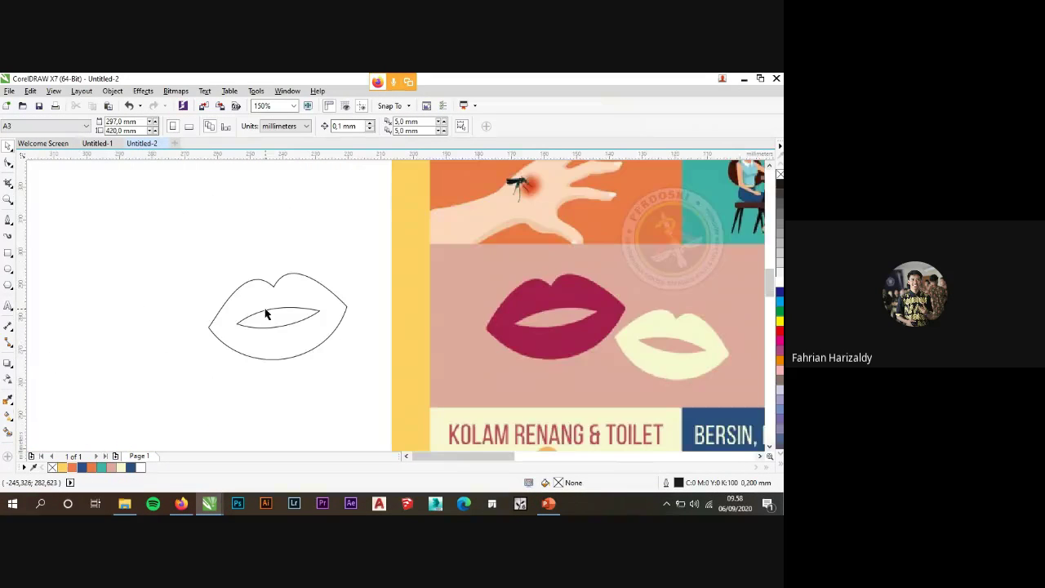
pyautogui.scroll(2, 267, 313)
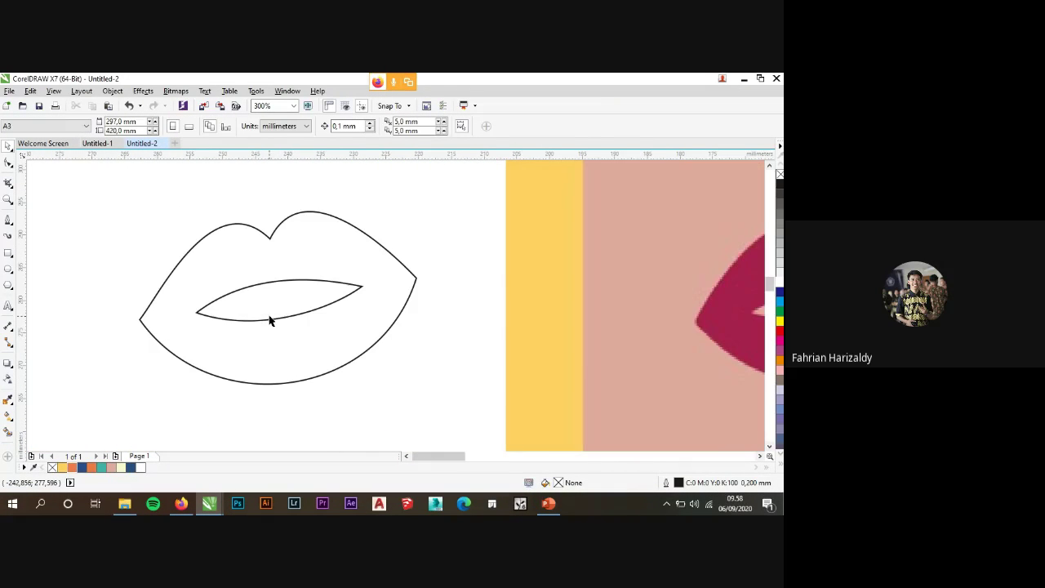
pyautogui.click(232, 270)
pyautogui.hotkey('ctrl', 'z')
pyautogui.scroll(-2, 97, 315)
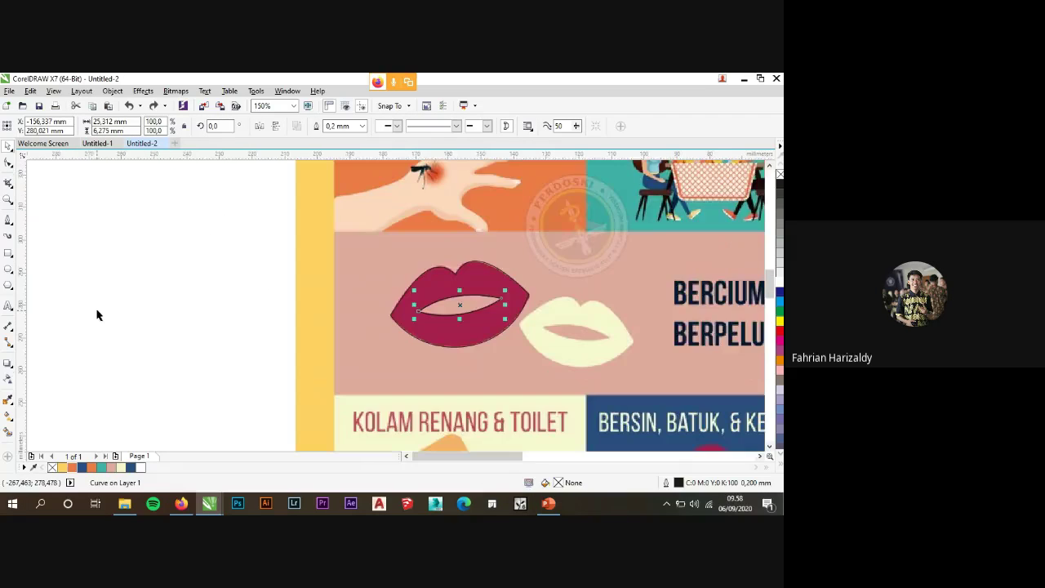
# Shift the mouth-opening shape slightly upward over the lips, and undo both the shift and the trim before it.
pyautogui.scroll(2, 461, 303)
pyautogui.click(468, 303)
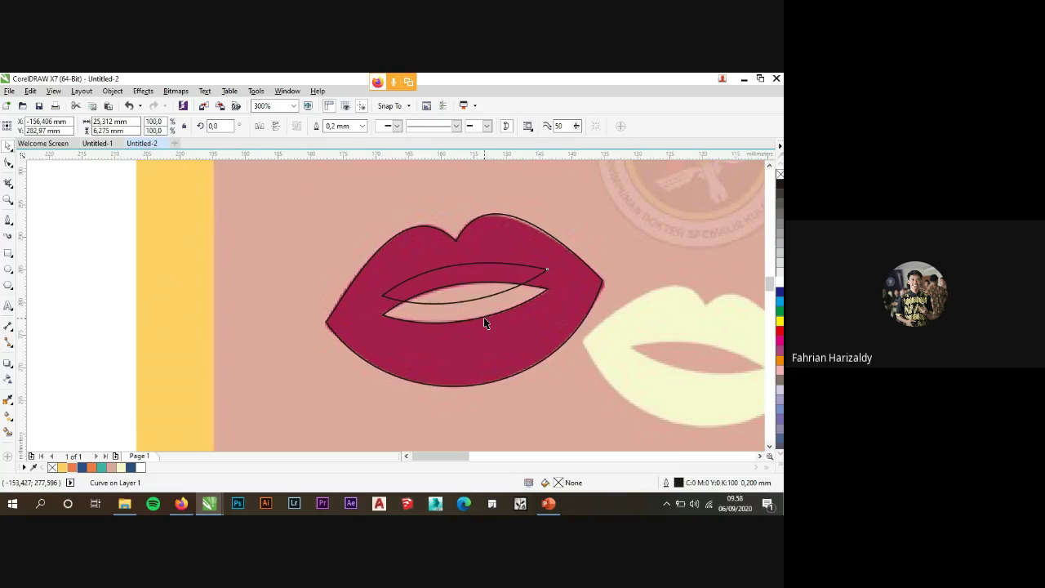
pyautogui.hotkey('ctrl', 'z')
pyautogui.hotkey('ctrl', 'z')
# Trim the mouth opening out of the outer lips outline again and delete the leftover opening shape.
pyautogui.click(272, 303)
pyautogui.click(509, 299)
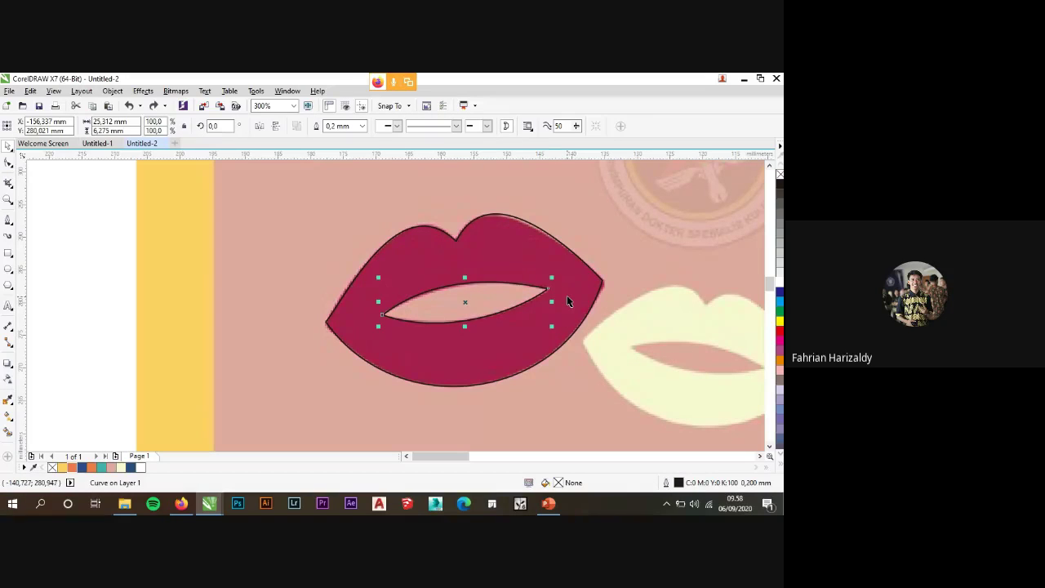
pyautogui.keyDown('shift'); pyautogui.click(547, 258); pyautogui.keyUp('shift')
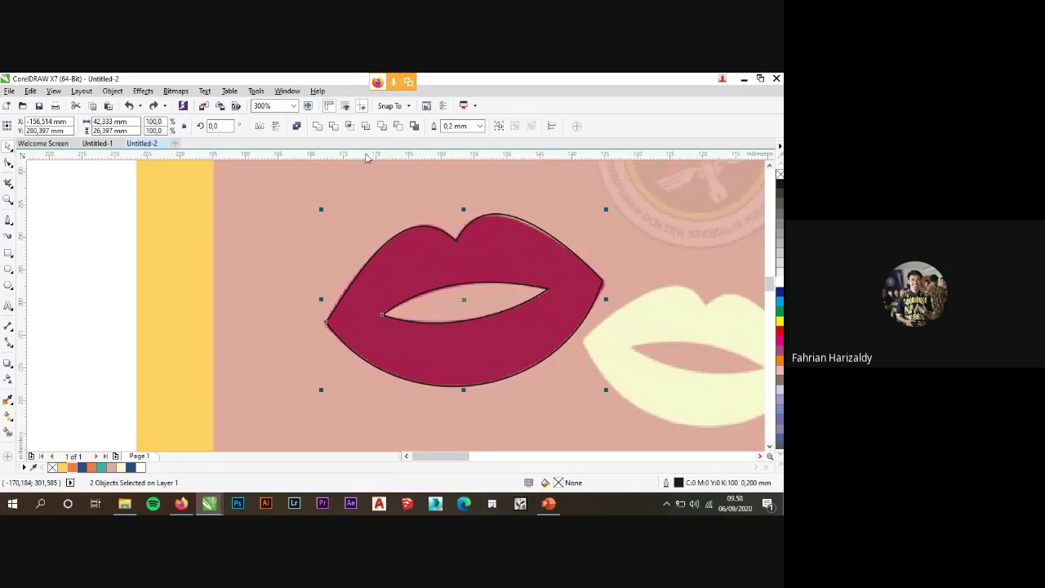
pyautogui.click(336, 128)
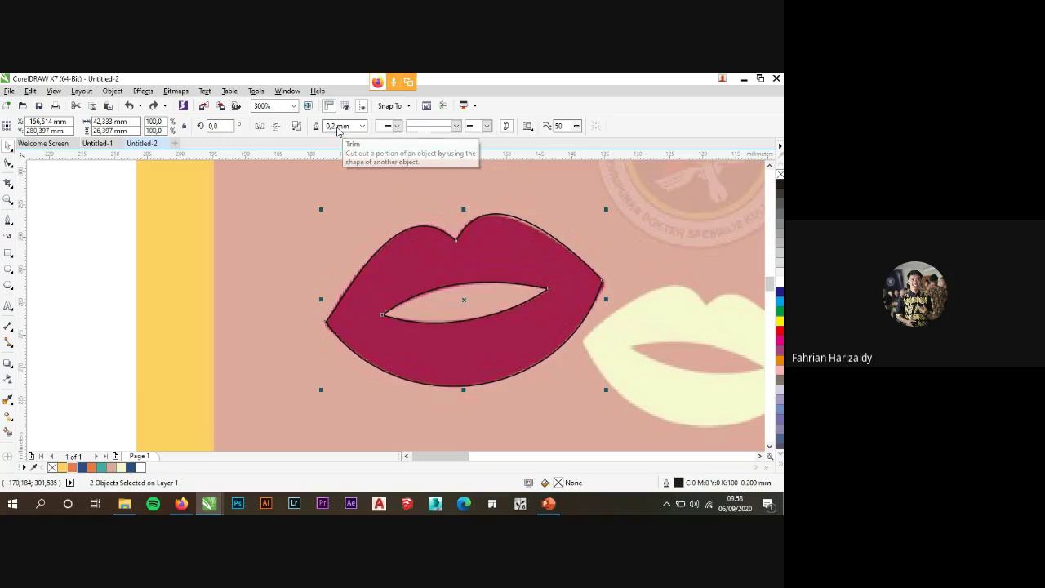
pyautogui.click(106, 220)
pyautogui.moveTo(504, 310); pyautogui.dragTo(466, 295)
pyautogui.press('Delete')
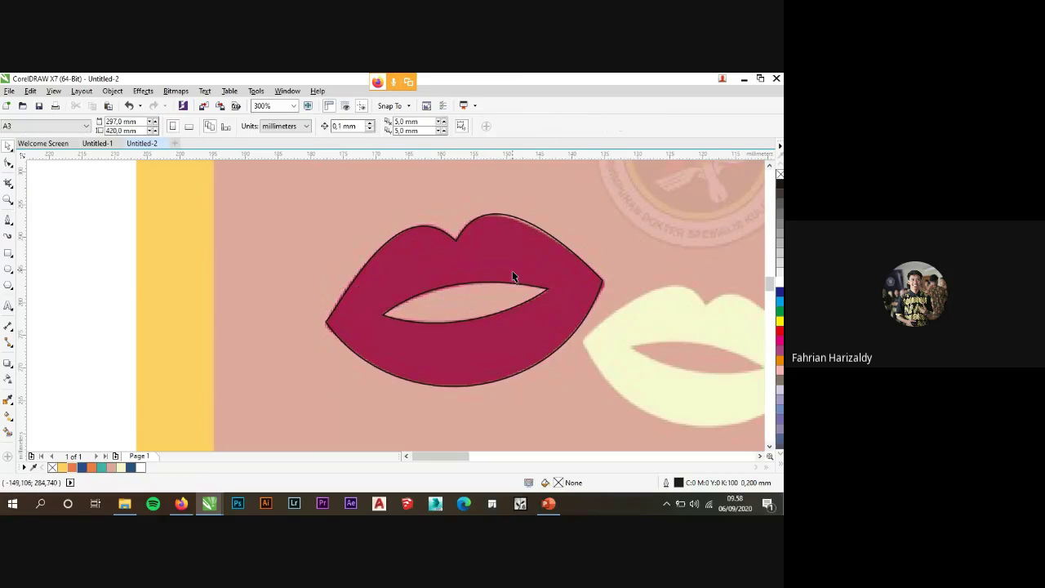
# Fill the trimmed lips shape with the dark blue from the document palette (#294D7D).
pyautogui.click(512, 254)
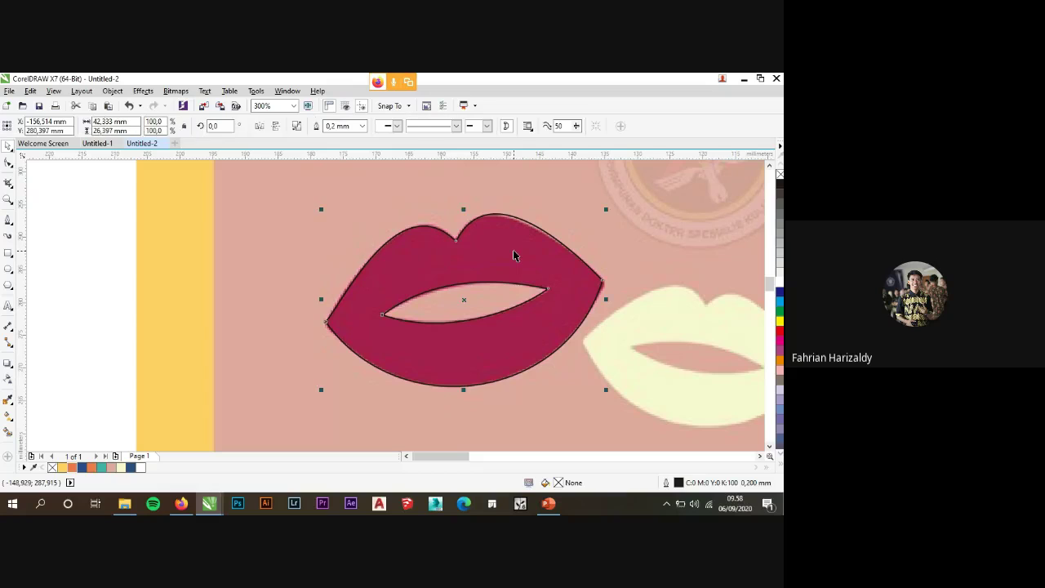
pyautogui.scroll(-2, 349, 265)
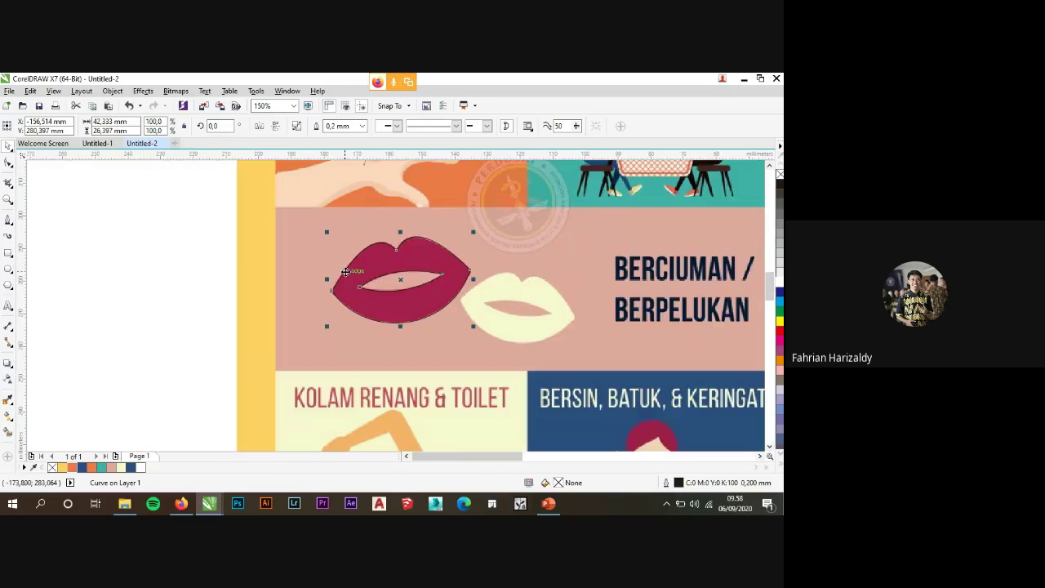
pyautogui.click(131, 467)
pyautogui.press('Escape')
pyautogui.scroll(-1, 102, 266)
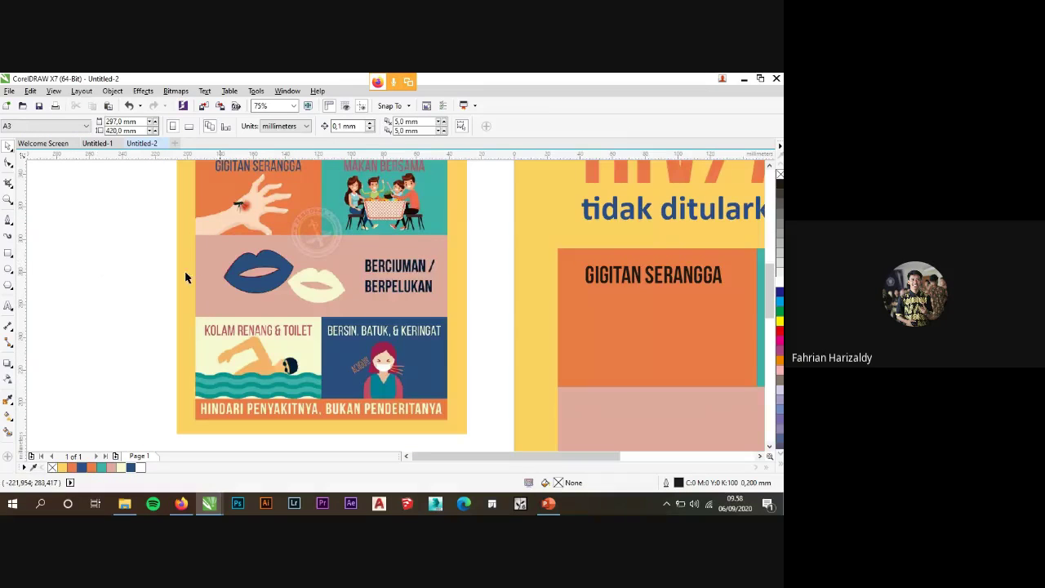
# Place the blue lips in the new poster's pink panel beside the BERPELUKAN/BERCIUMAN caption and enlarge them to about 52.3 × 32.6 mm.
pyautogui.click(271, 285)
pyautogui.scroll(-1, 187, 264)
pyautogui.moveTo(228, 276); pyautogui.dragTo(436, 374)
pyautogui.scroll(1, 439, 375)
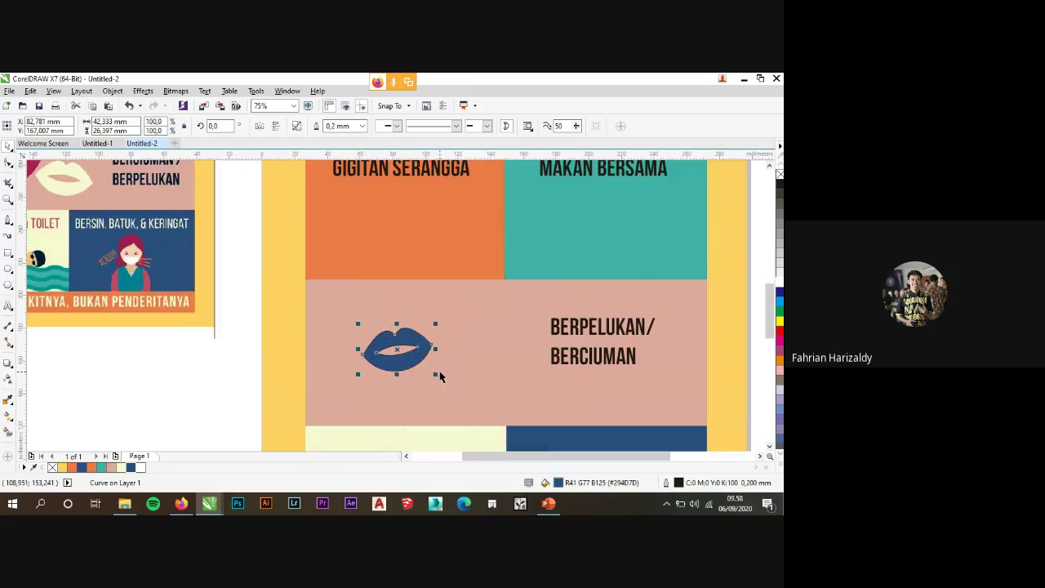
pyautogui.click(449, 380)
pyautogui.click(426, 353)
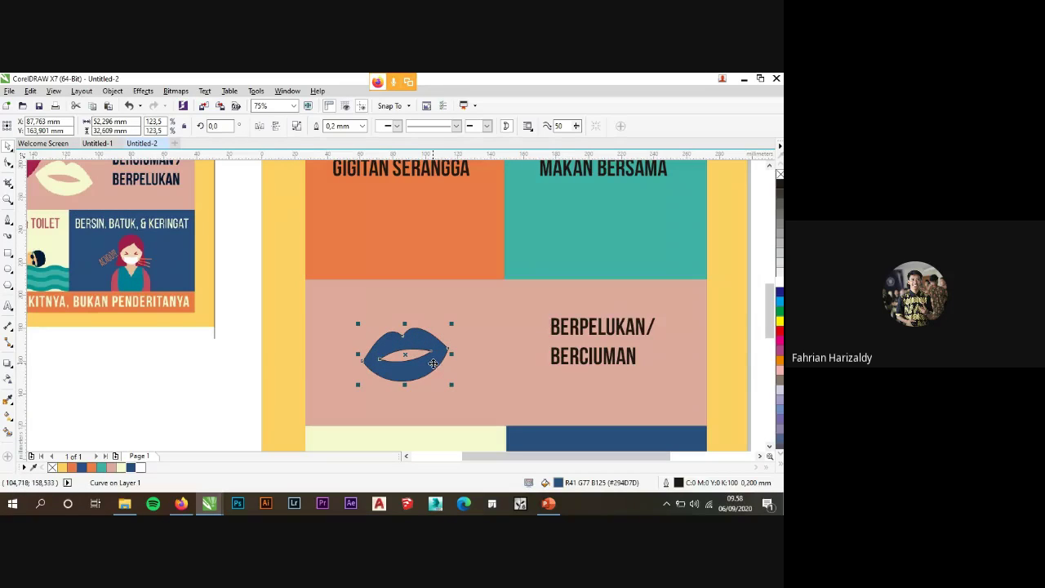
pyautogui.moveTo(435, 374); pyautogui.dragTo(433, 348)
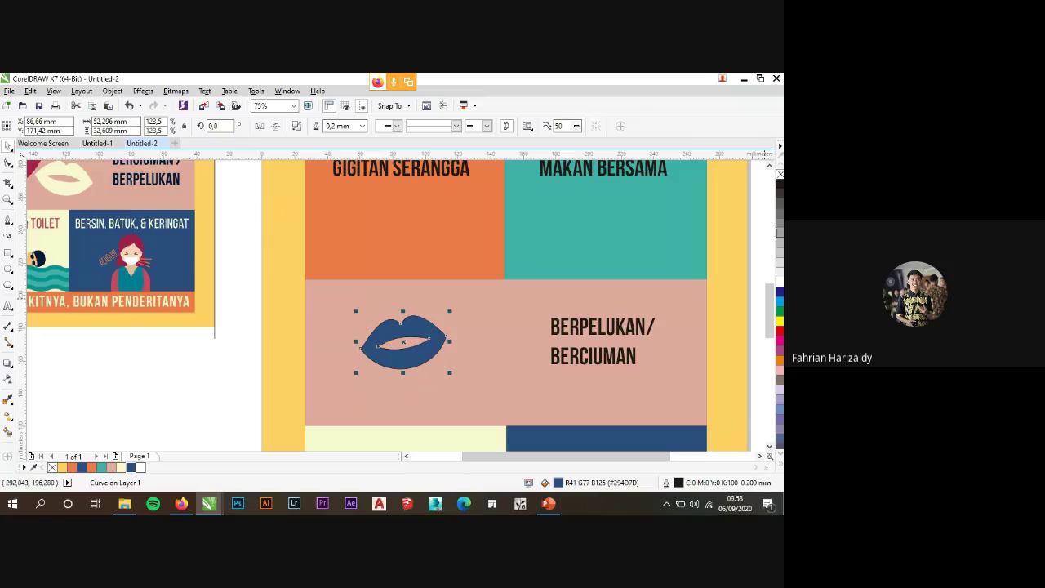
# Remove the outline from the blue lips in the pink panel.
pyautogui.scroll(3, 443, 340)
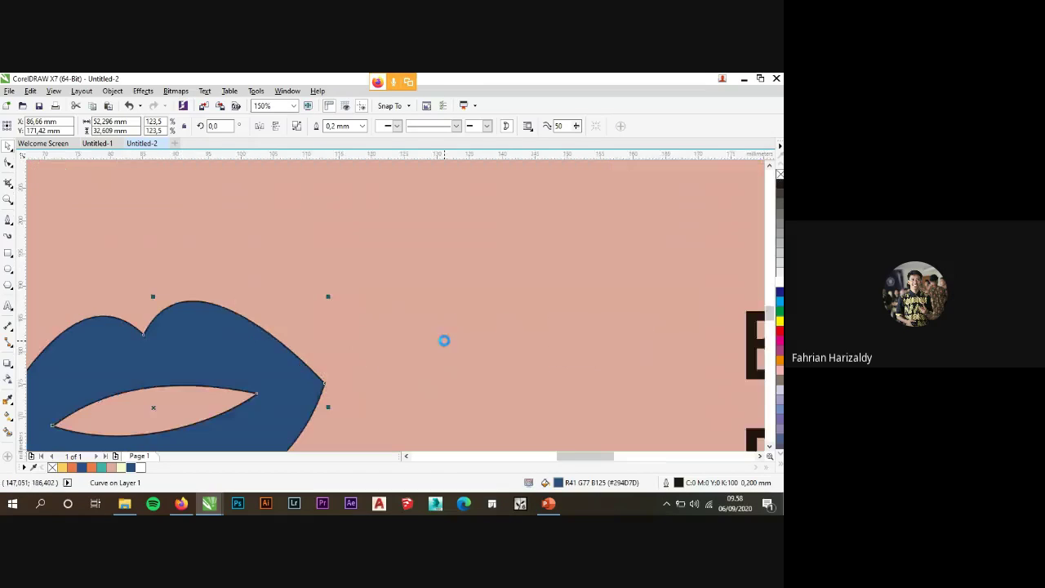
pyautogui.rightClick(778, 174)
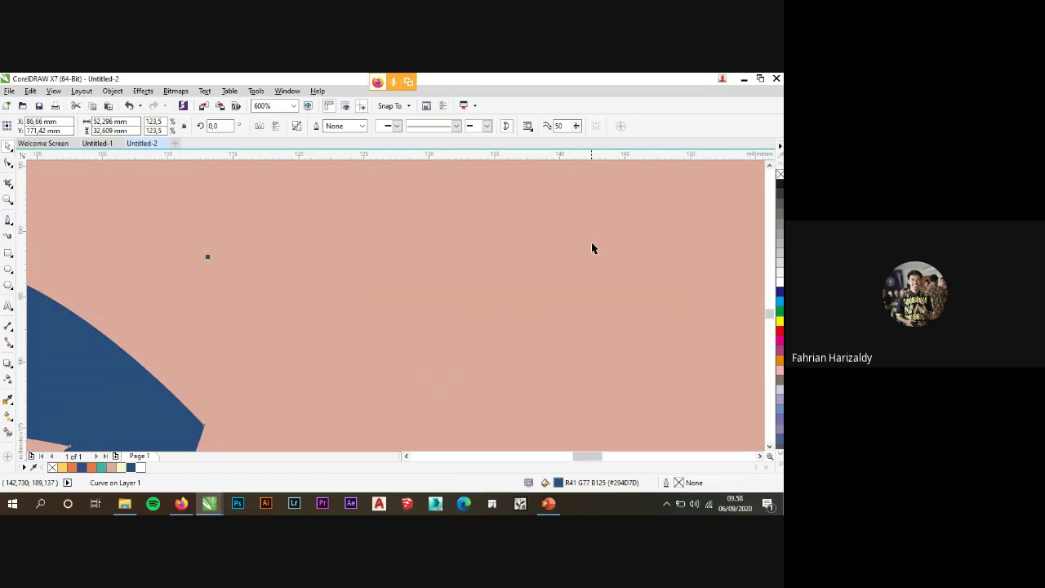
pyautogui.scroll(-4, 592, 247)
pyautogui.press('Escape')
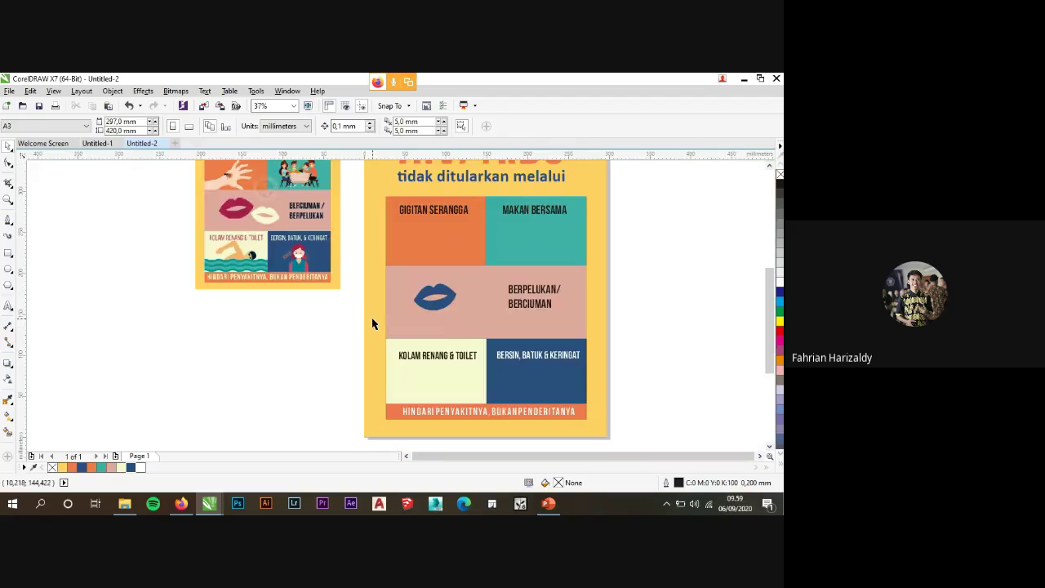
# Duplicate the blue lips horizontally, placing the copy between the original and the BERPELUKAN/BERCIUMAN caption.
pyautogui.scroll(-2, 369, 321)
pyautogui.scroll(2, 277, 218)
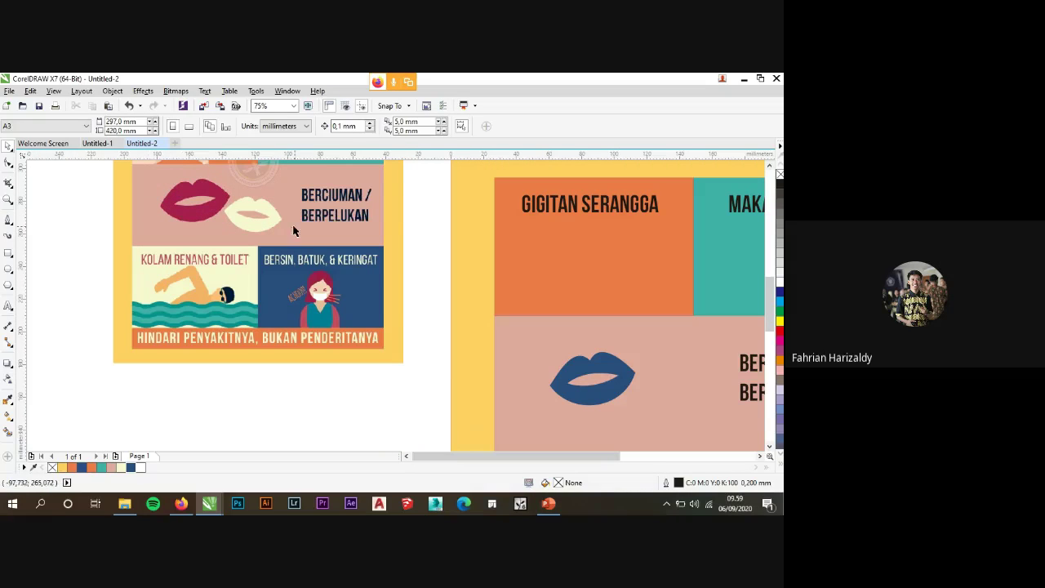
pyautogui.scroll(-2, 280, 261)
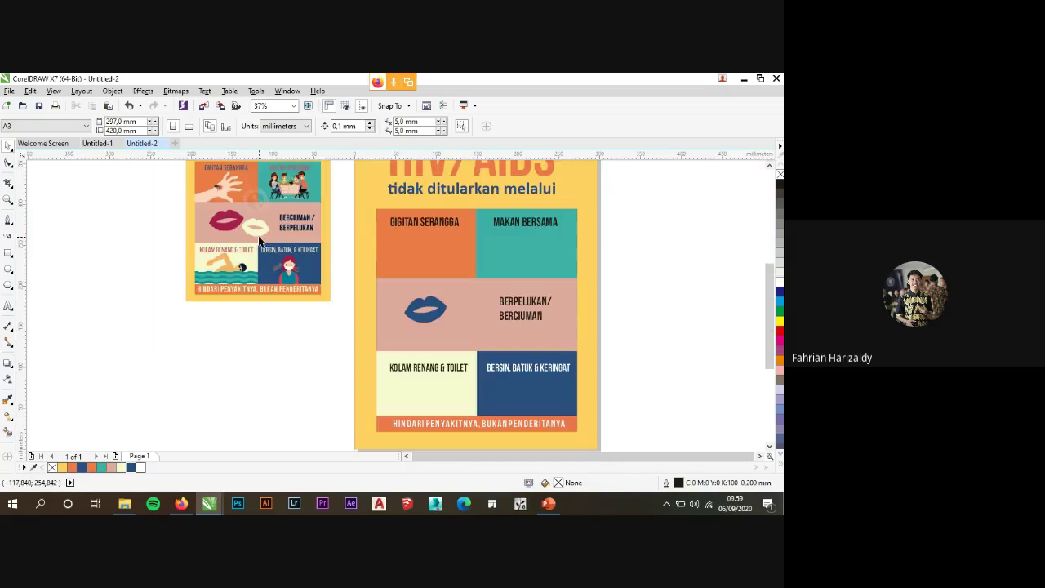
pyautogui.scroll(2, 436, 301)
pyautogui.click(436, 316)
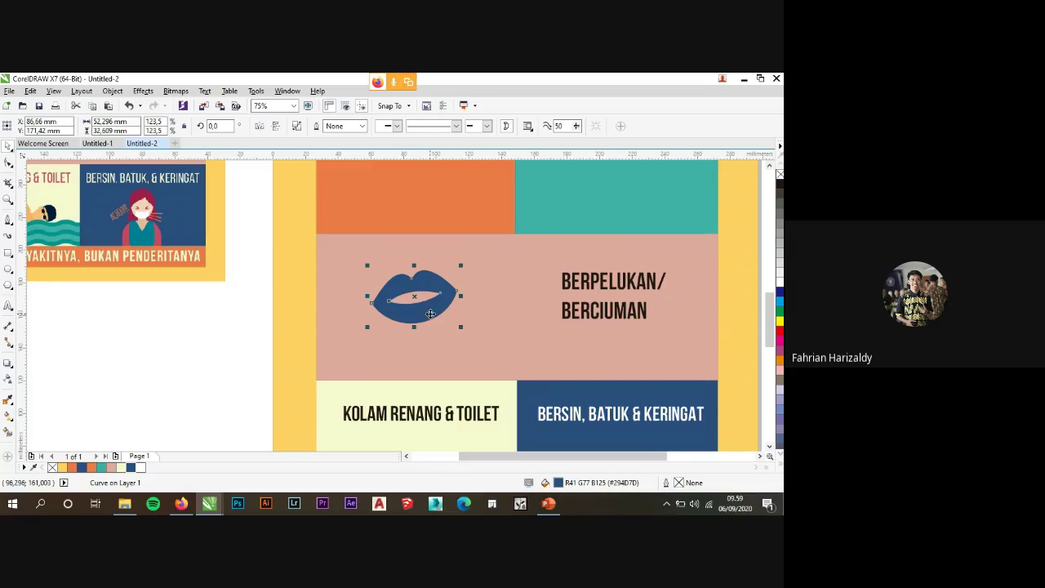
pyautogui.moveTo(426, 313); pyautogui.dragTo(514, 318)
pyautogui.click(529, 334)
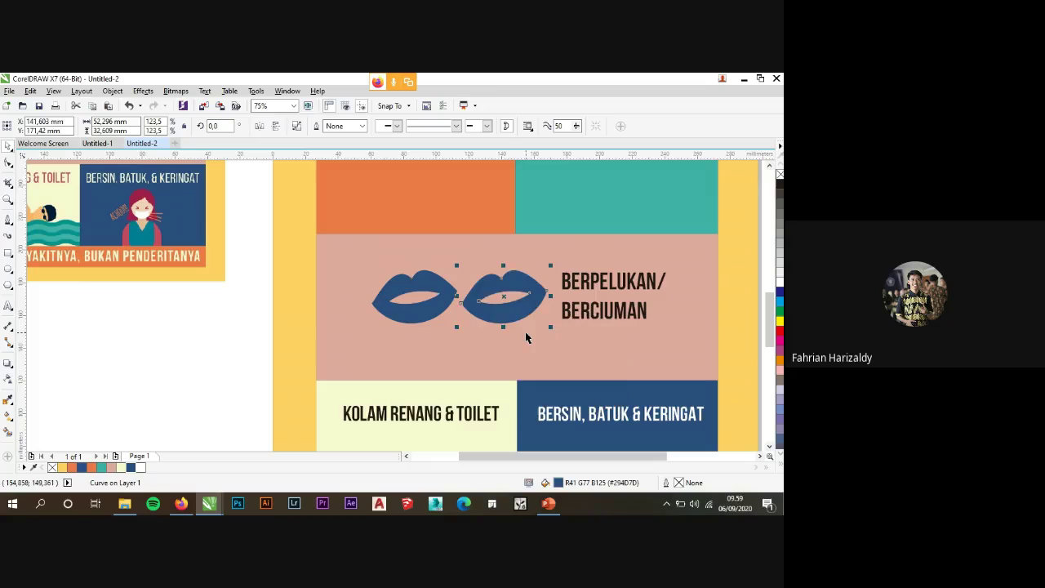
# Scale the copied lips down proportionally to about 42.6 × 26.6 mm, following the smaller lips in the example.
pyautogui.scroll(-2, 526, 337)
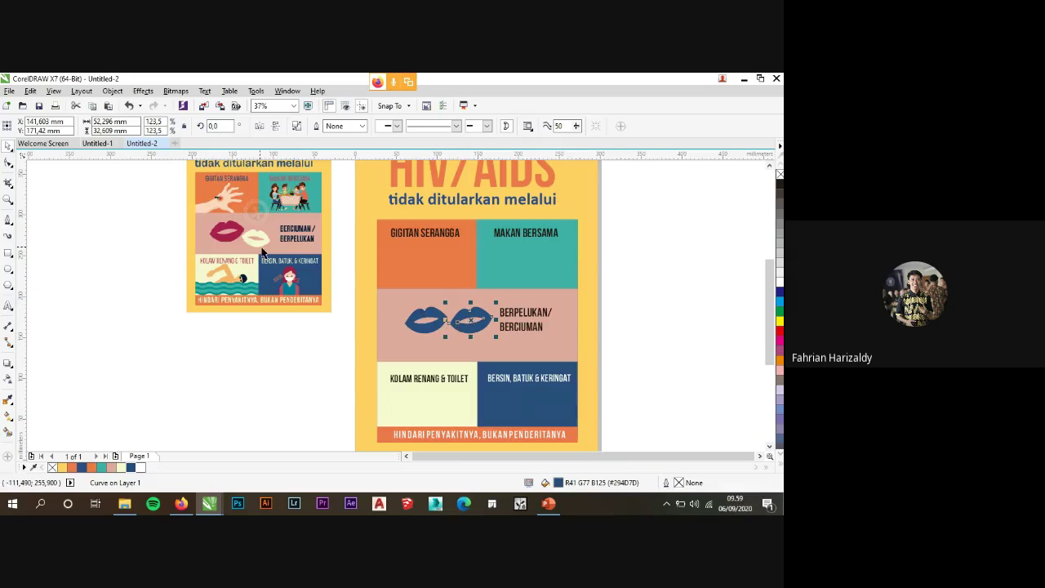
pyautogui.scroll(2, 253, 245)
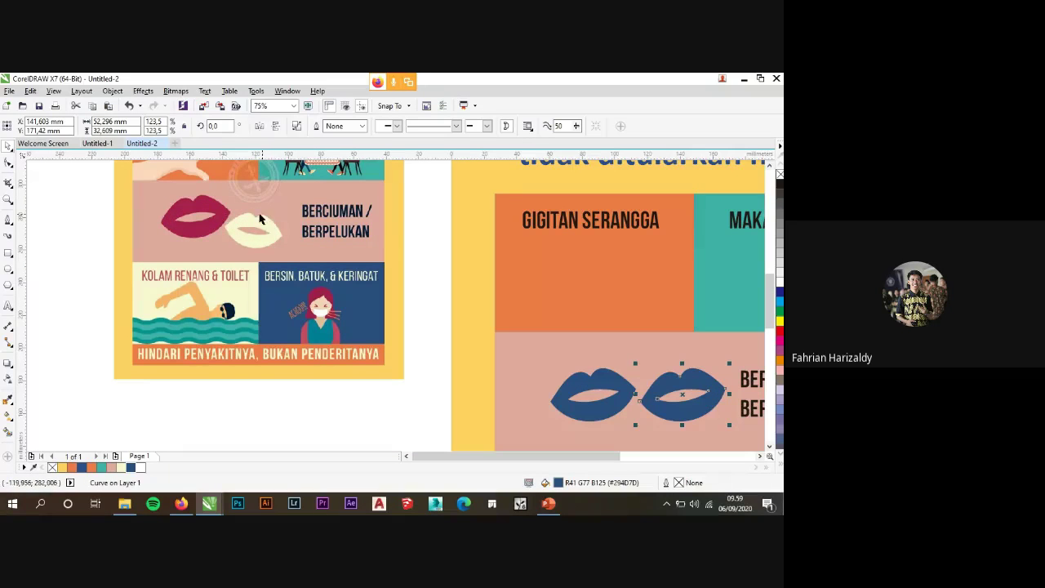
pyautogui.scroll(-2, 227, 214)
pyautogui.scroll(2, 452, 291)
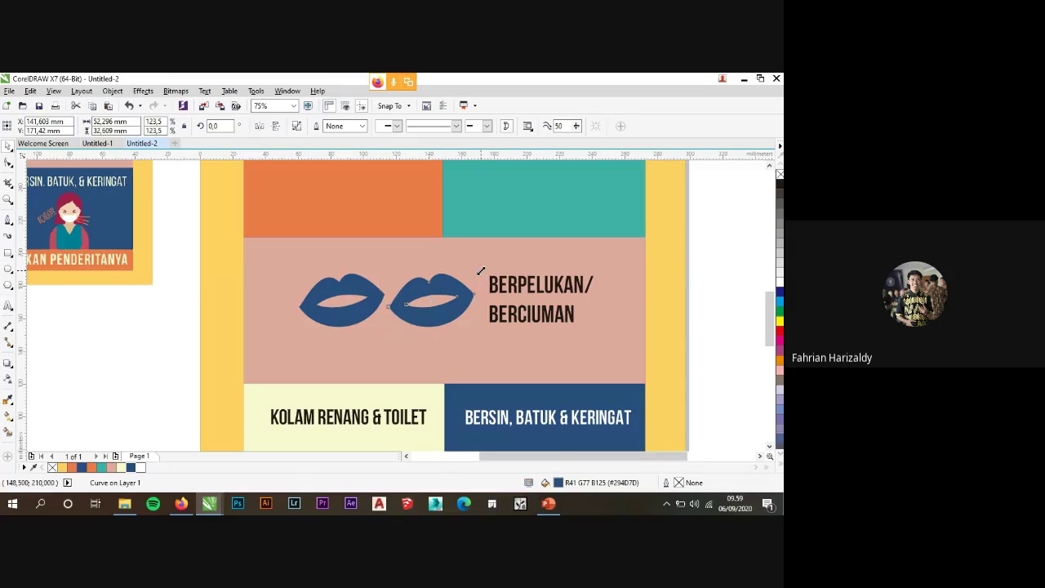
pyautogui.moveTo(479, 269); pyautogui.dragTo(462, 279)
pyautogui.scroll(-2, 446, 299)
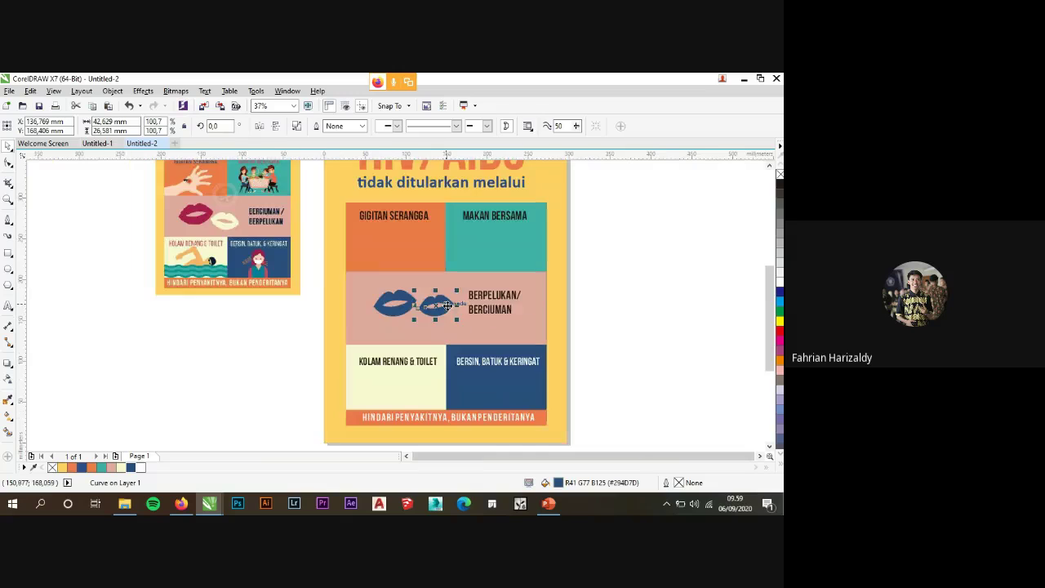
# Rotate the smaller lips clockwise to an angle of about 338° to match the tilt in the example.
pyautogui.scroll(2, 202, 222)
pyautogui.scroll(-2, 187, 221)
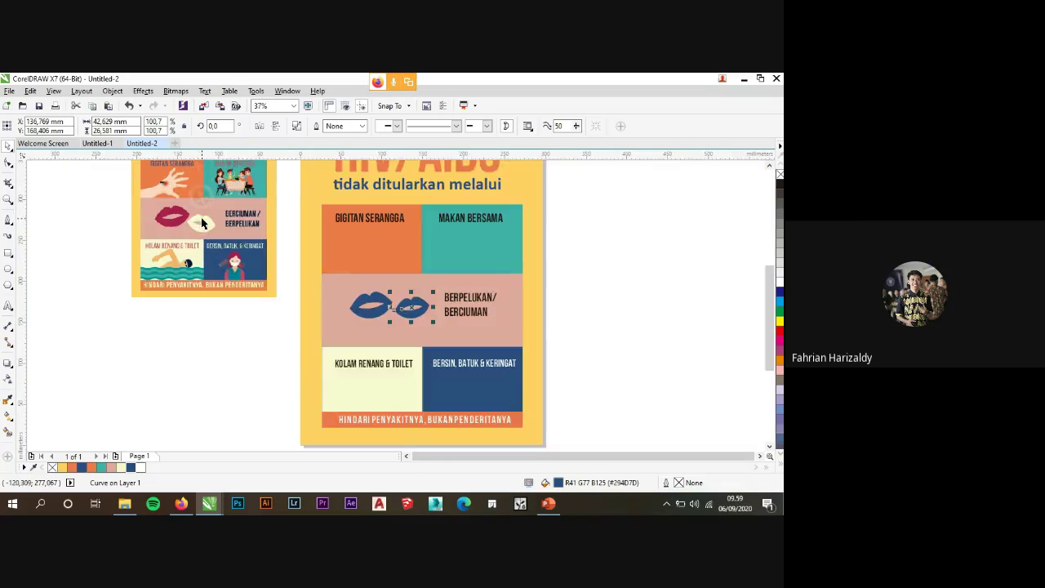
pyautogui.scroll(2, 418, 301)
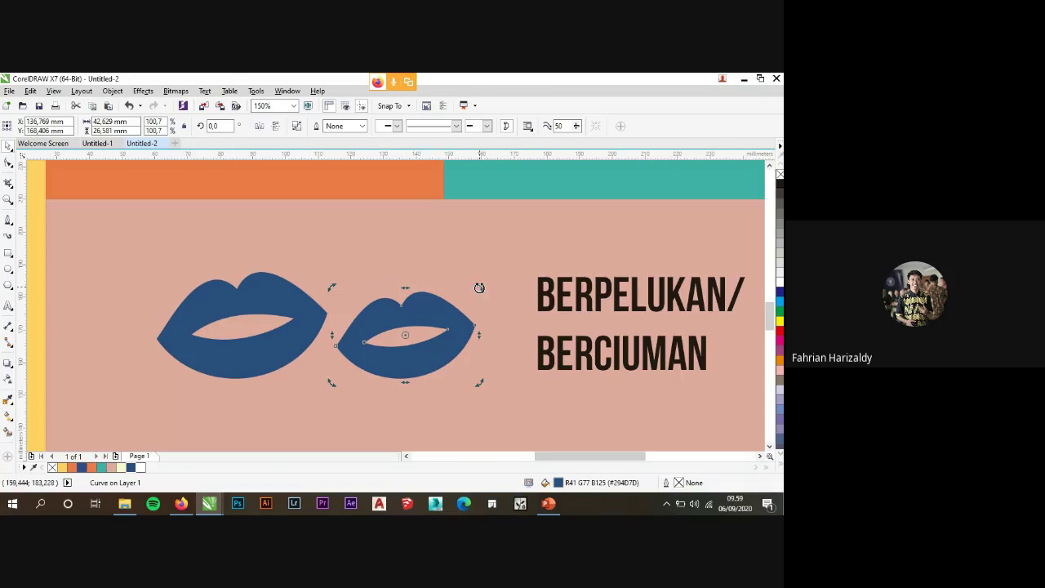
pyautogui.moveTo(479, 287)
pyautogui.mouseDown()
pyautogui.moveTo(495, 304)
pyautogui.moveTo(488, 294)
pyautogui.mouseUp()
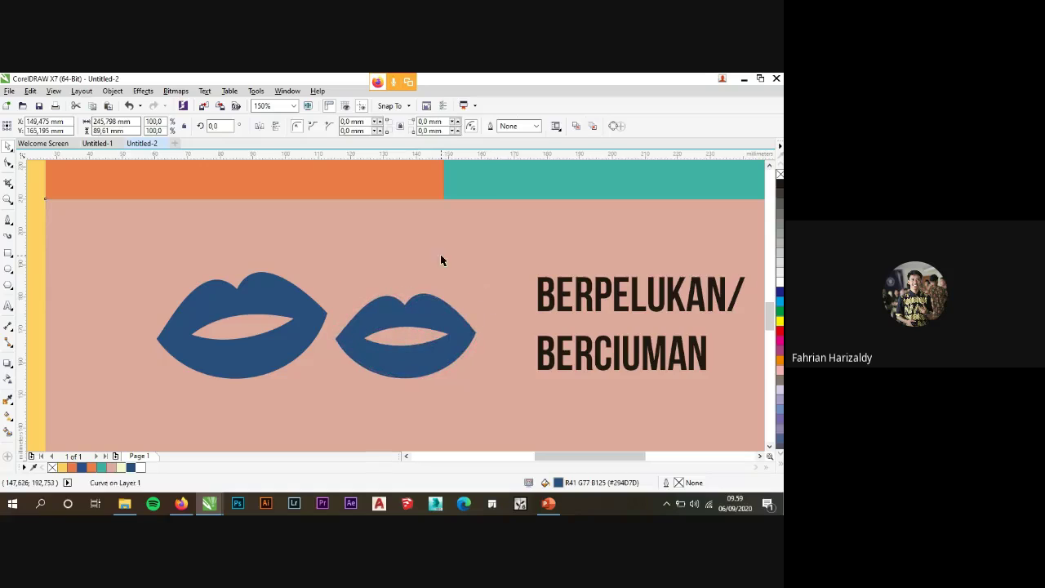
pyautogui.click(433, 310)
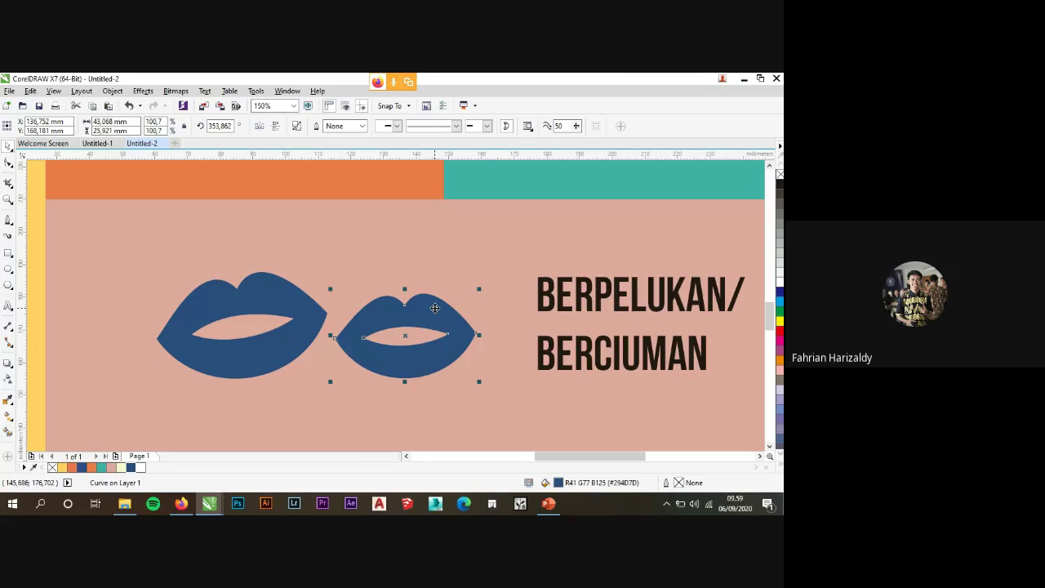
pyautogui.click(445, 280)
pyautogui.click(438, 322)
pyautogui.click(426, 321)
pyautogui.moveTo(480, 290); pyautogui.dragTo(490, 315)
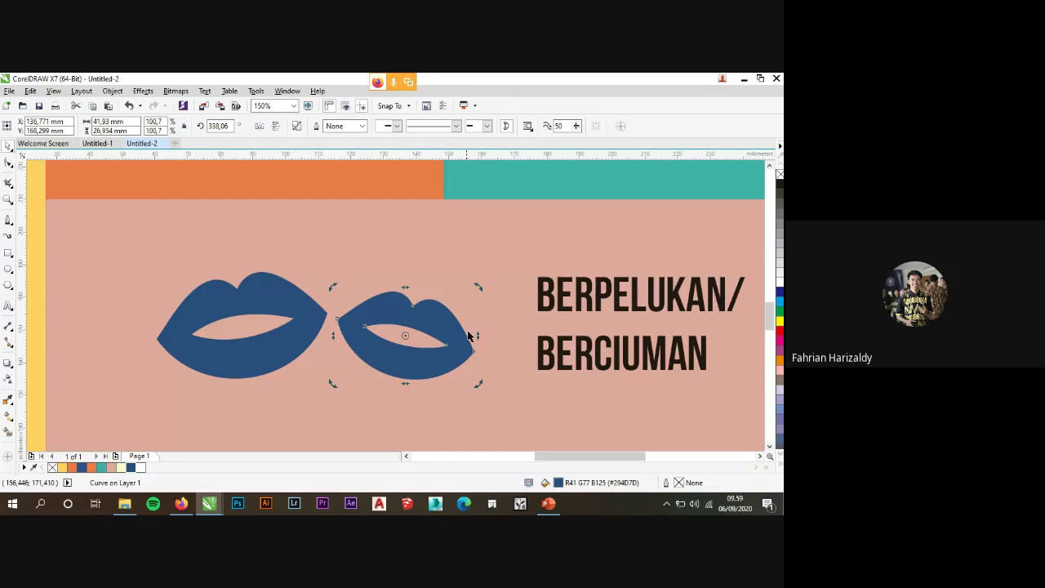
# Move the smaller lips slightly down beside the larger pair and fill them with white.
pyautogui.click(433, 368)
pyautogui.moveTo(433, 368); pyautogui.dragTo(435, 394)
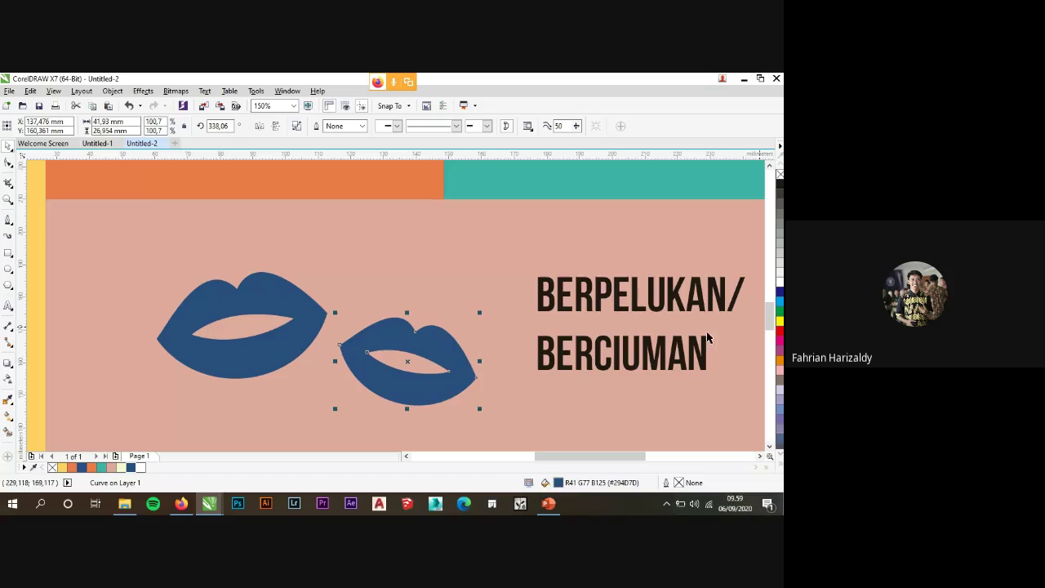
pyautogui.click(778, 282)
pyautogui.scroll(-4, 185, 404)
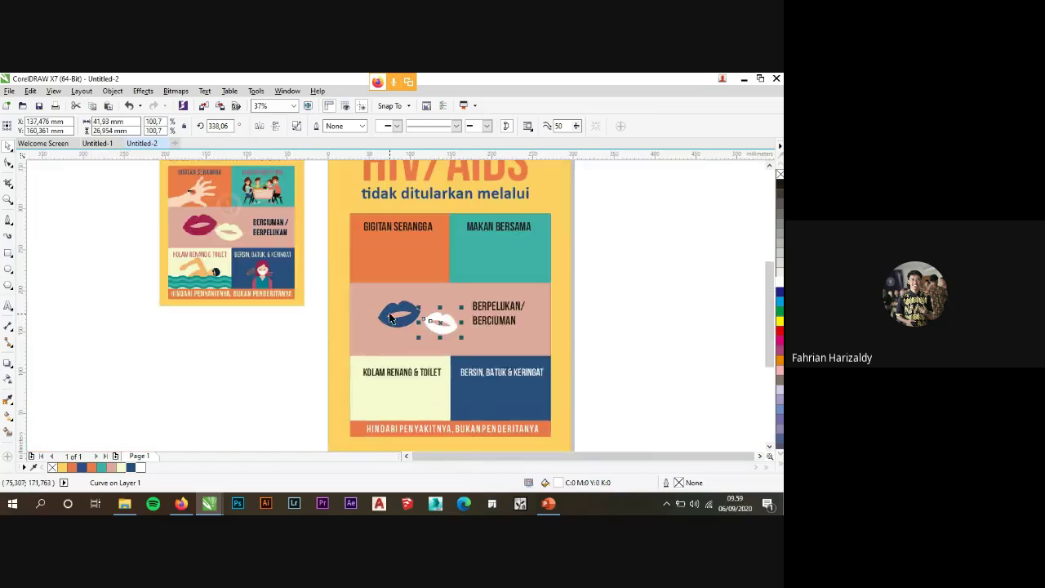
# Fill the larger blue lips with the crimson colour sampled from the example poster's large lips.
pyautogui.scroll(2, 186, 404)
pyautogui.click(8, 398)
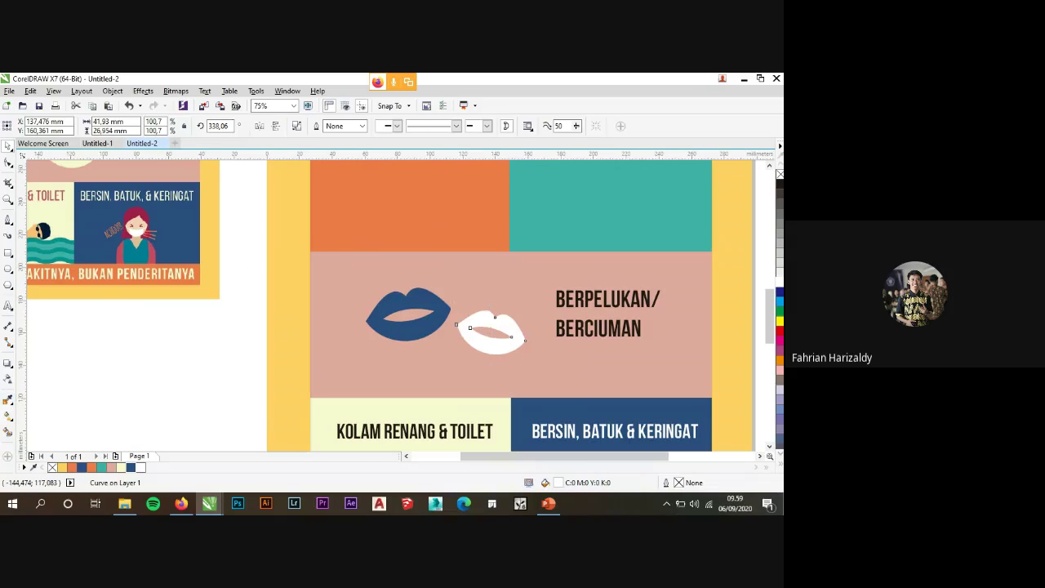
pyautogui.scroll(-2, 197, 390)
pyautogui.scroll(4, 106, 265)
pyautogui.click(98, 248)
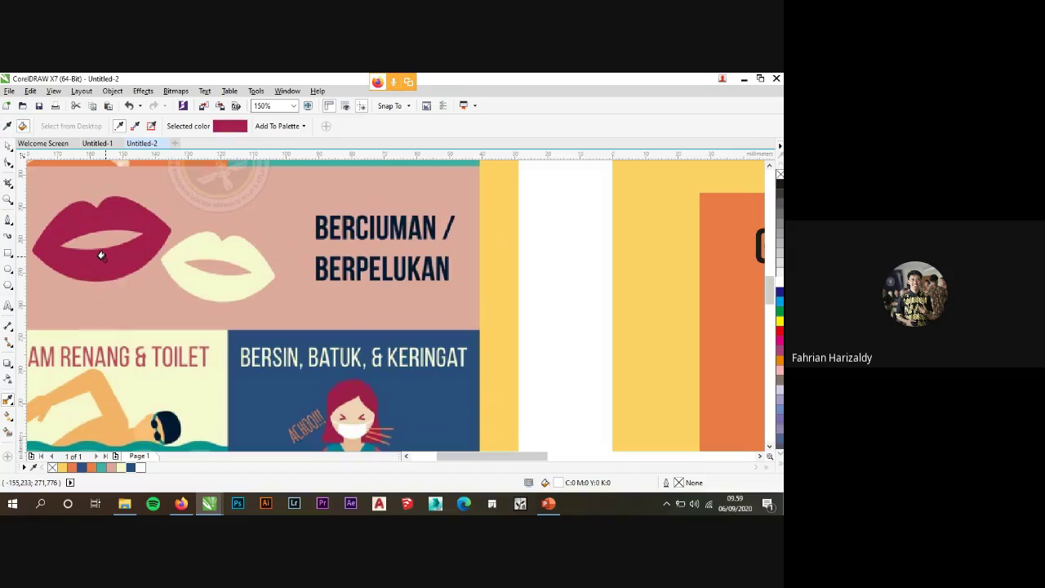
pyautogui.scroll(-2, 104, 256)
pyautogui.scroll(-2, 104, 257)
pyautogui.scroll(4, 359, 347)
pyautogui.click(356, 347)
pyautogui.scroll(-2, 356, 347)
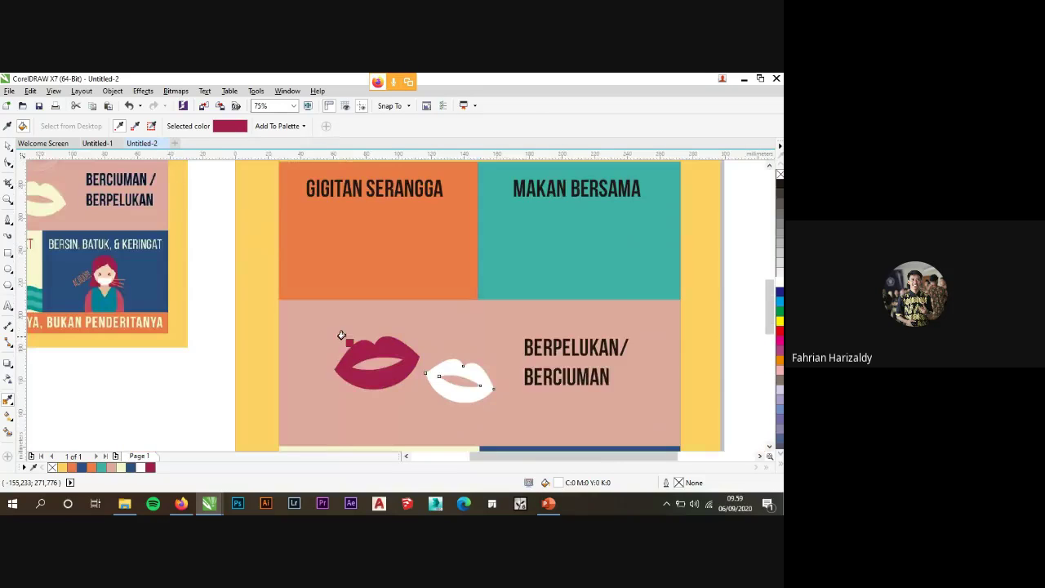
pyautogui.click(8, 145)
pyautogui.click(220, 256)
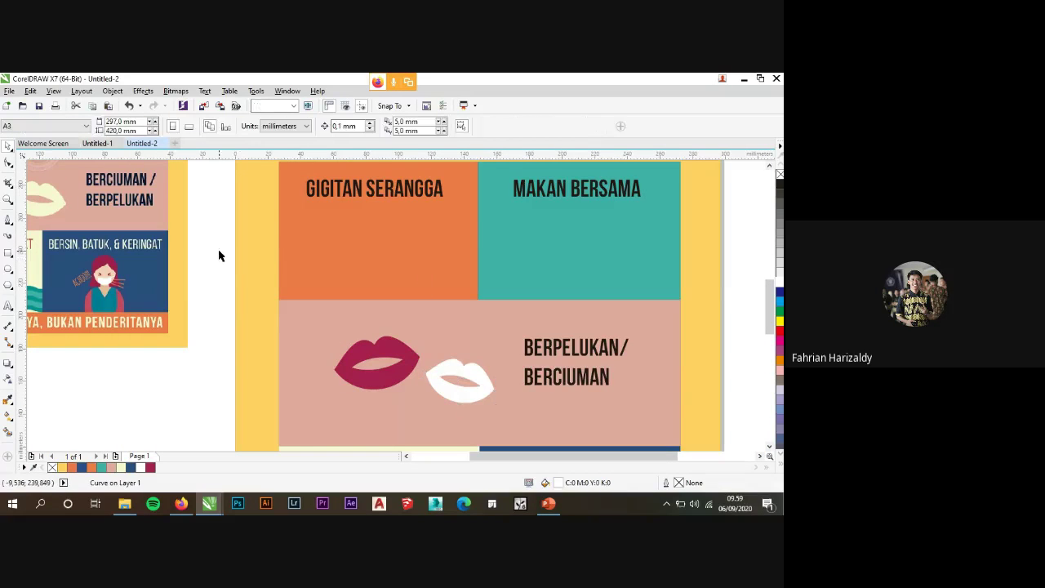
# Examine the remaining illustrations in the example poster, comparing the insect-bite, shared-meal, swimmer and sneezing panels.
pyautogui.scroll(-2, 423, 285)
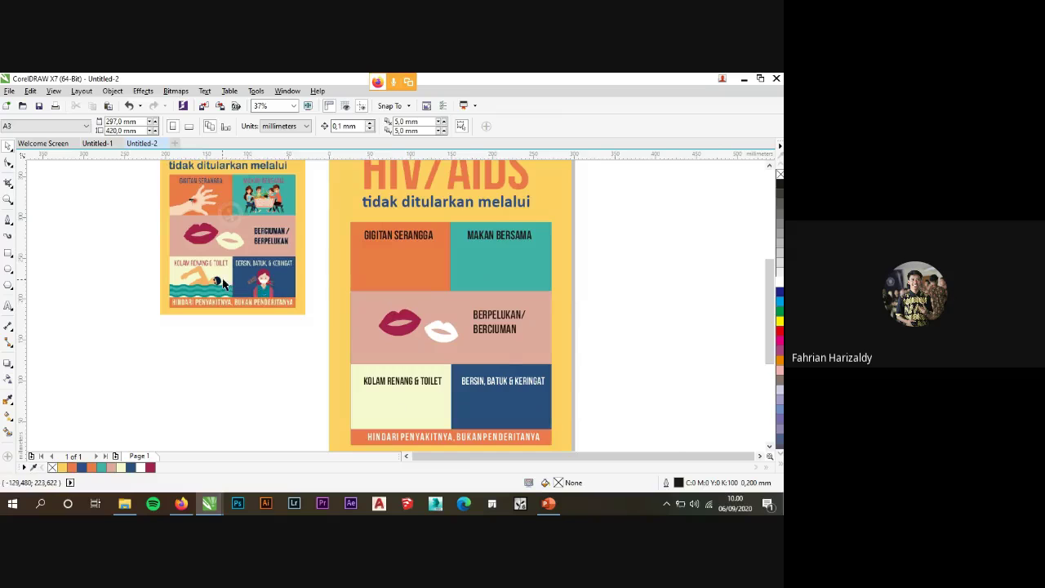
pyautogui.scroll(2, 227, 286)
pyautogui.scroll(-2, 300, 314)
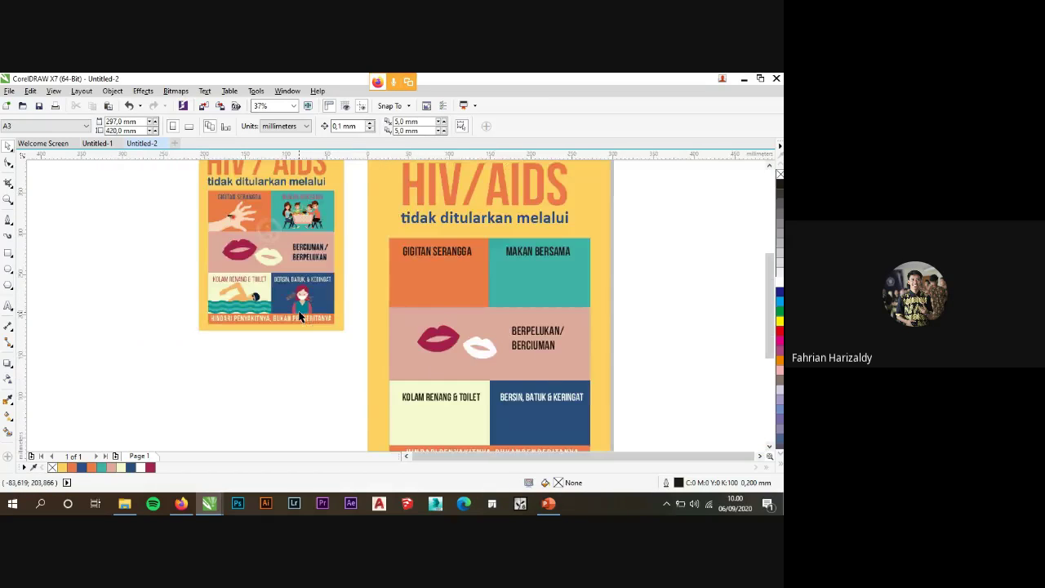
pyautogui.scroll(2, 307, 224)
pyautogui.scroll(2, 157, 202)
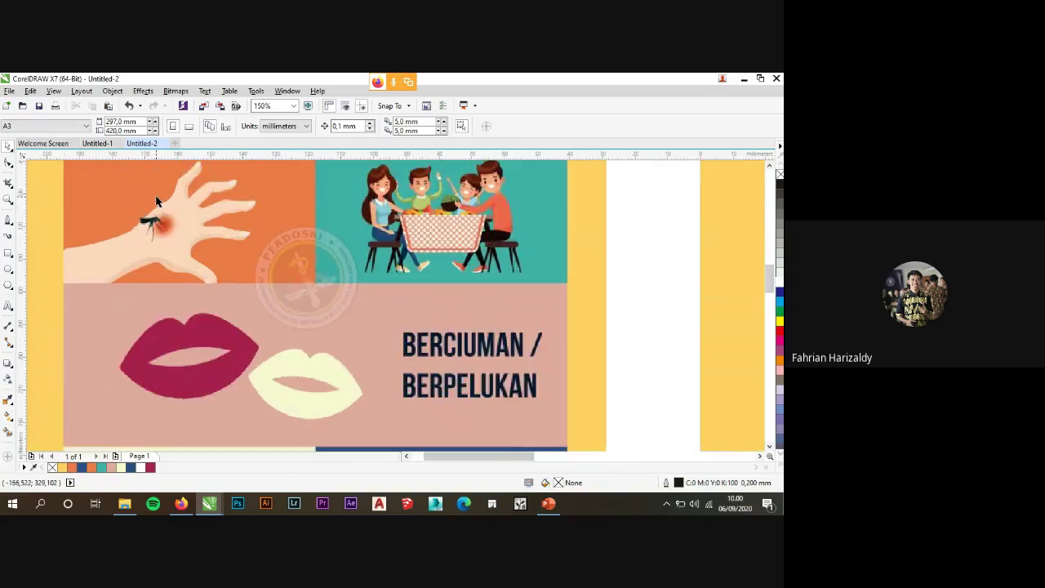
pyautogui.scroll(-2, 157, 201)
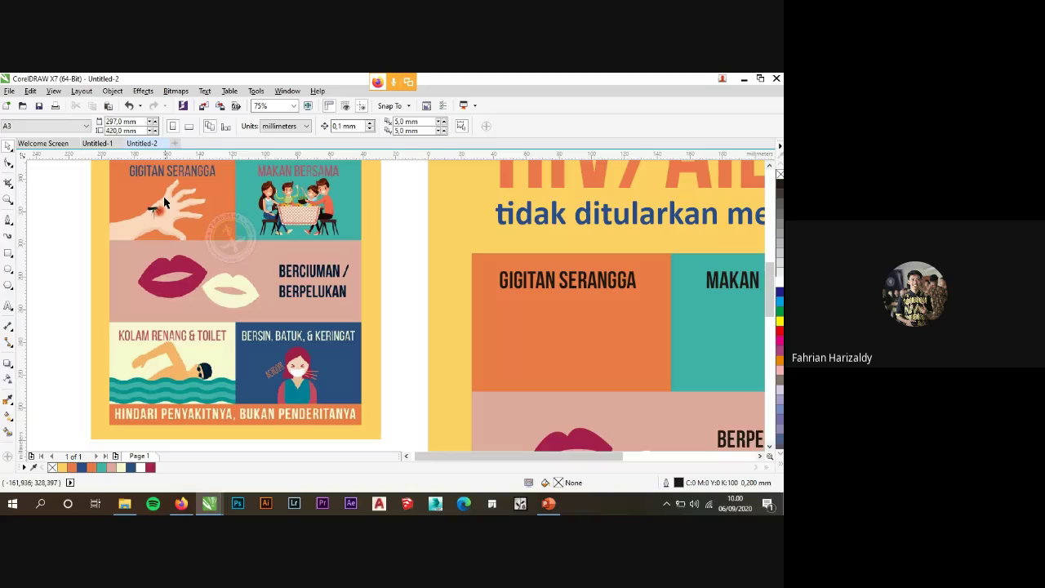
pyautogui.scroll(-2, 163, 202)
pyautogui.scroll(4, 298, 343)
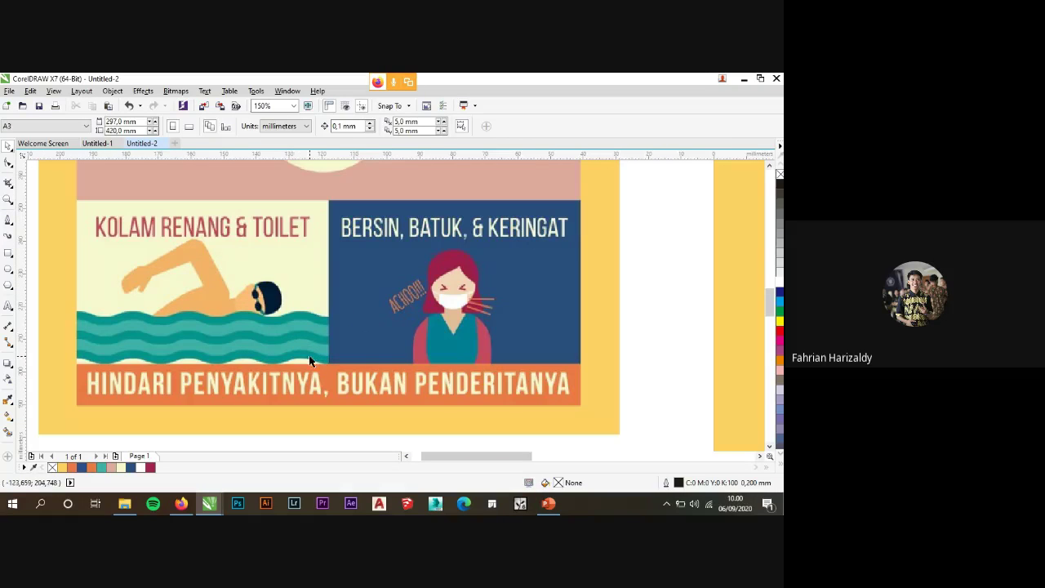
pyautogui.scroll(-3, 309, 360)
pyautogui.scroll(3, 253, 335)
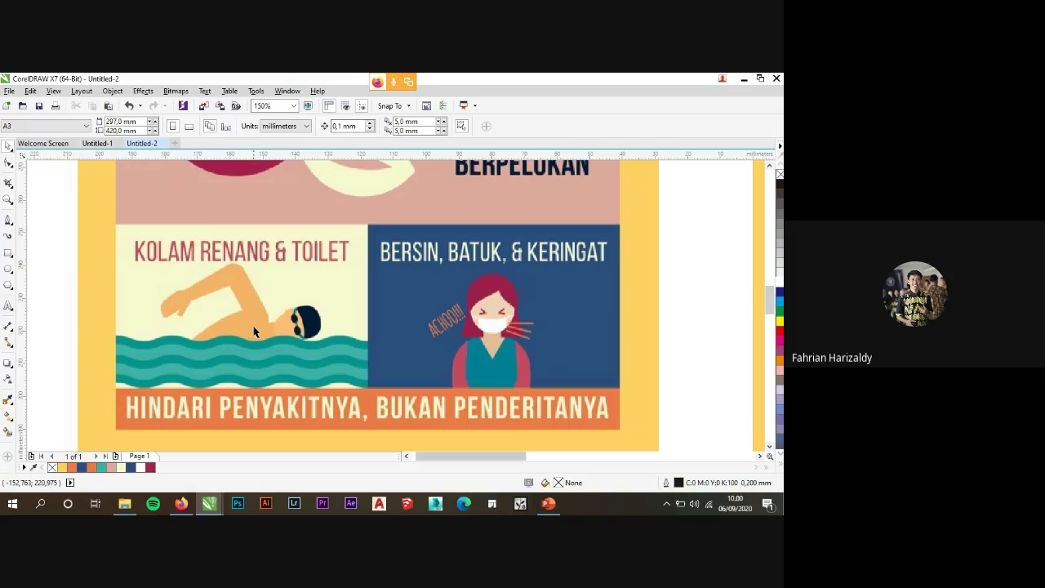
# Draw the upper edge of the swimmer panel's top wave band as straight Pen segments across the panel, with a node at each wave trough.
pyautogui.click(8, 218)
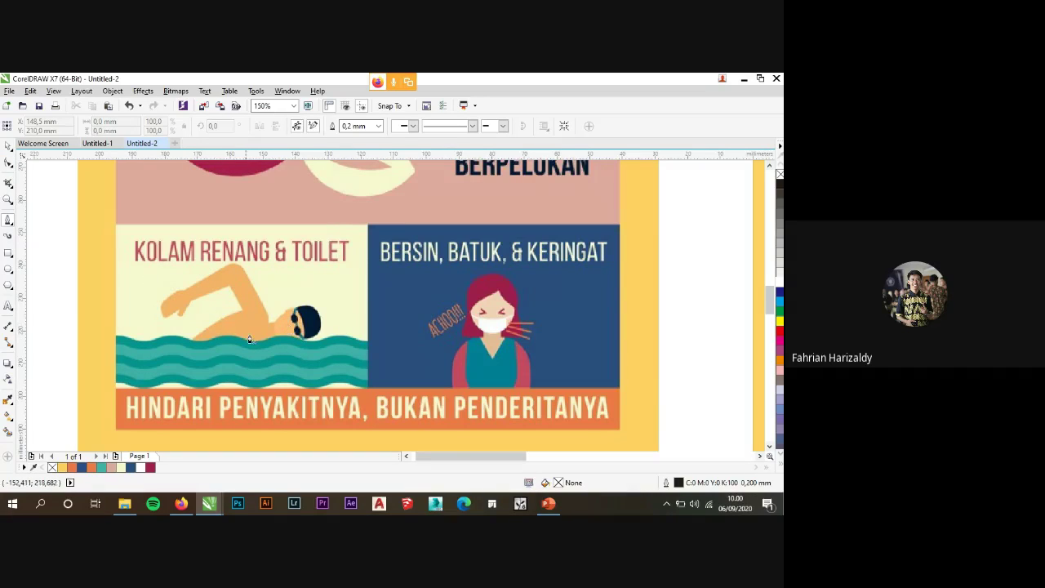
pyautogui.scroll(1, 177, 336)
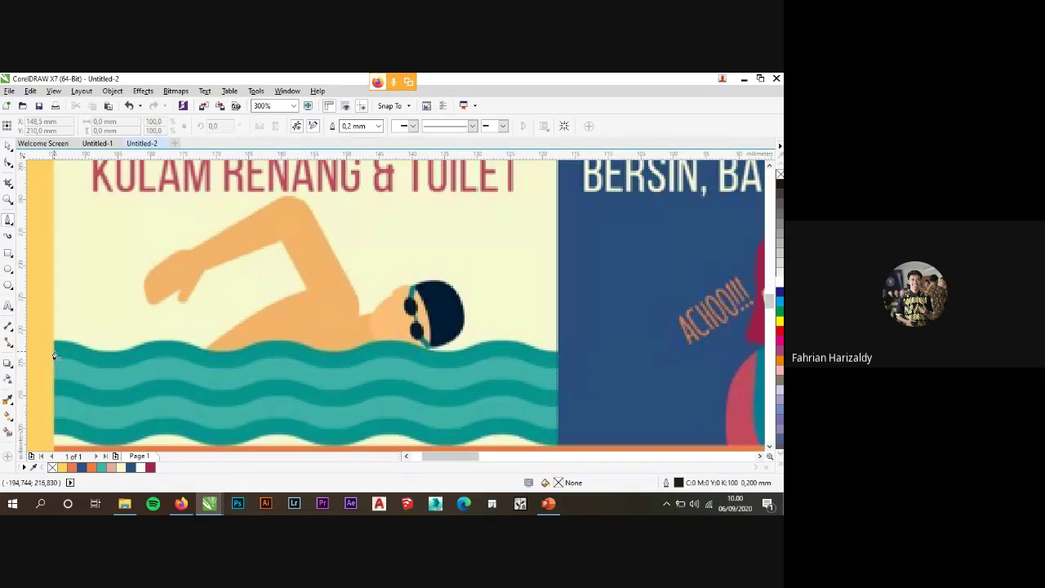
pyautogui.click(55, 352)
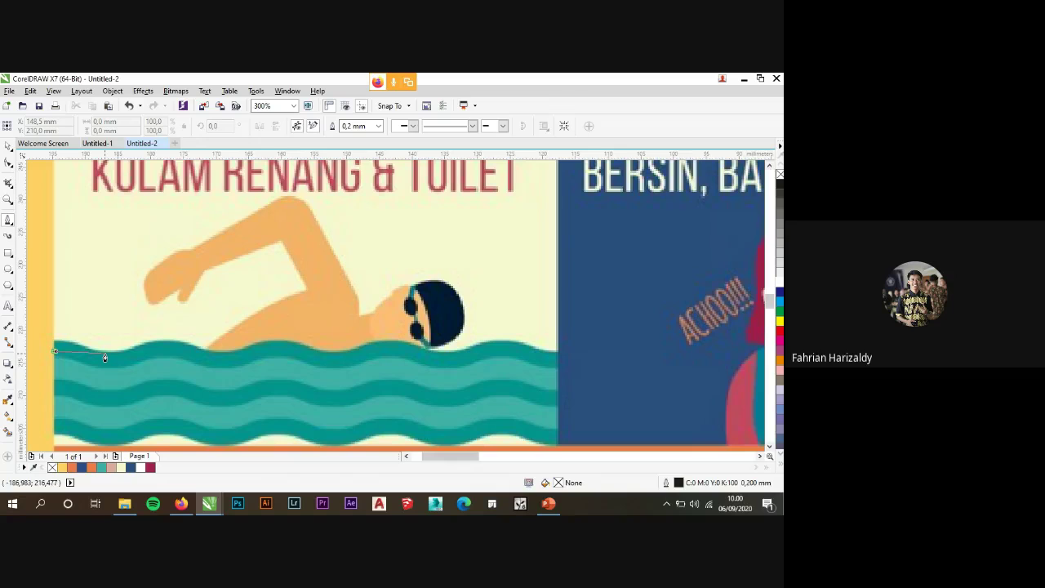
pyautogui.click(108, 351)
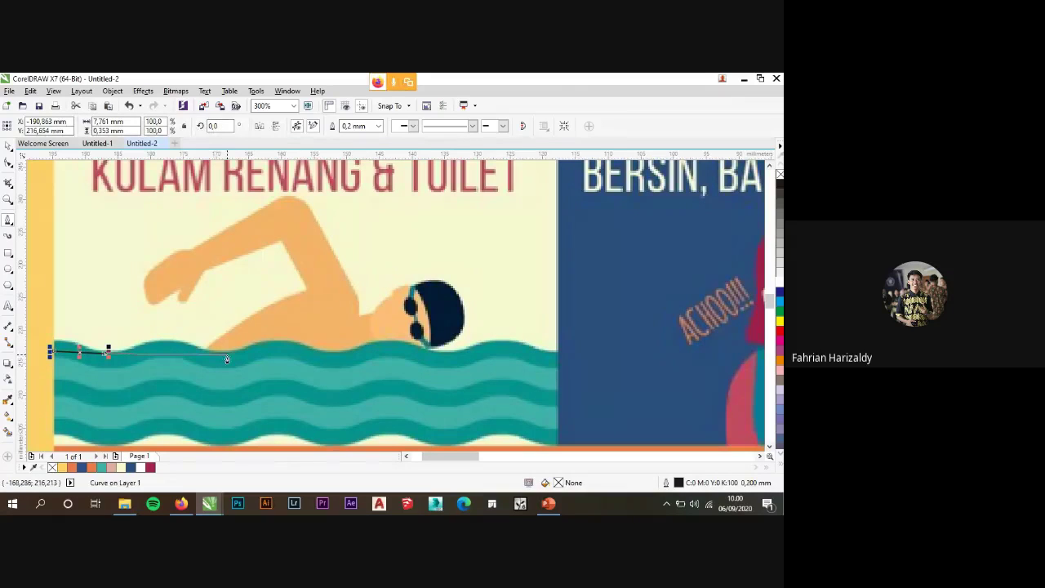
pyautogui.click(225, 354)
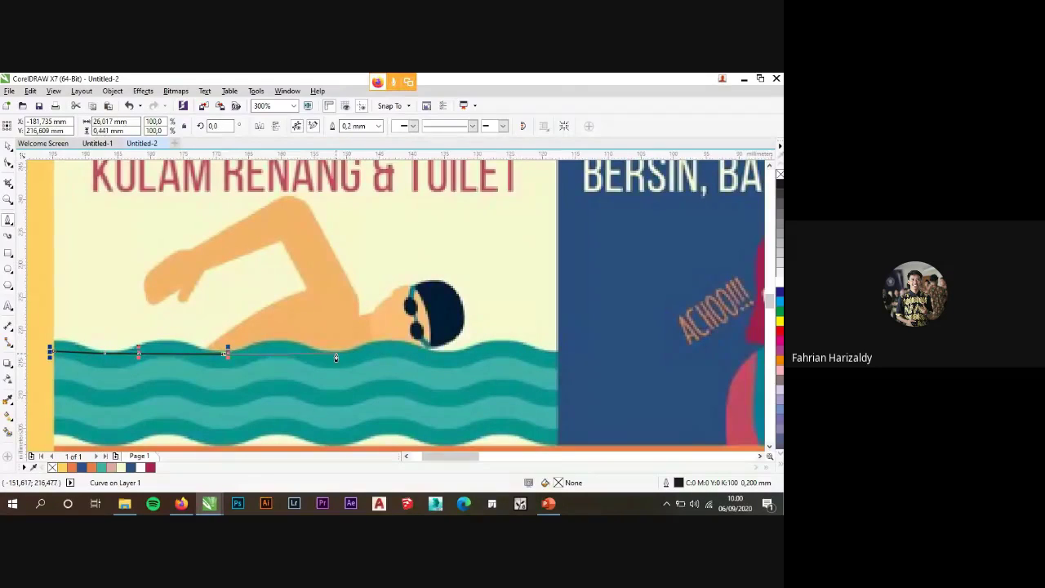
pyautogui.click(335, 356)
pyautogui.click(448, 353)
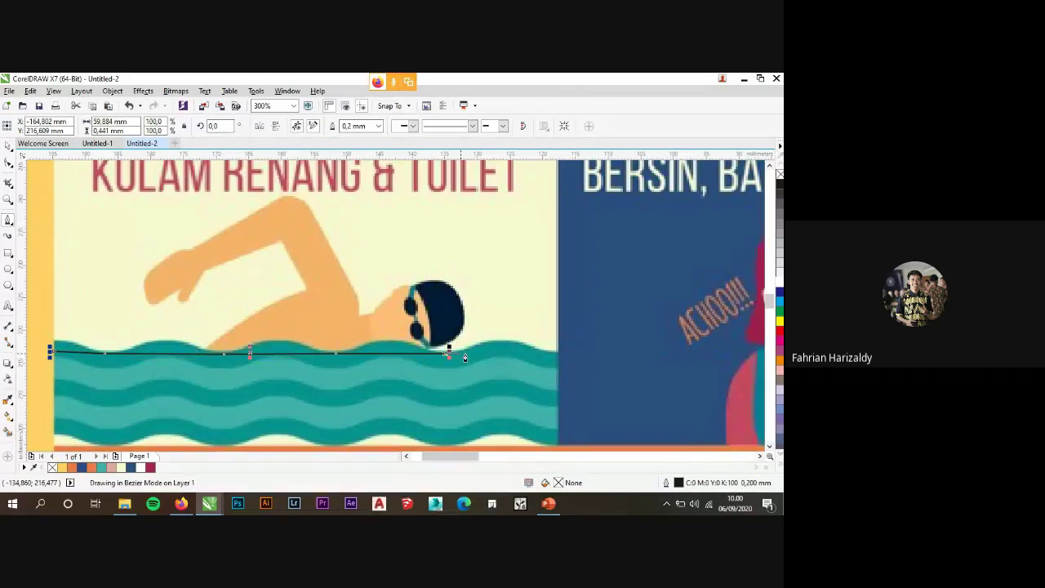
pyautogui.click(560, 353)
# Complete the wave outline with a parallel lower edge carrying matching nodes, closing a strip about 77 × 2.6 mm.
pyautogui.click(560, 370)
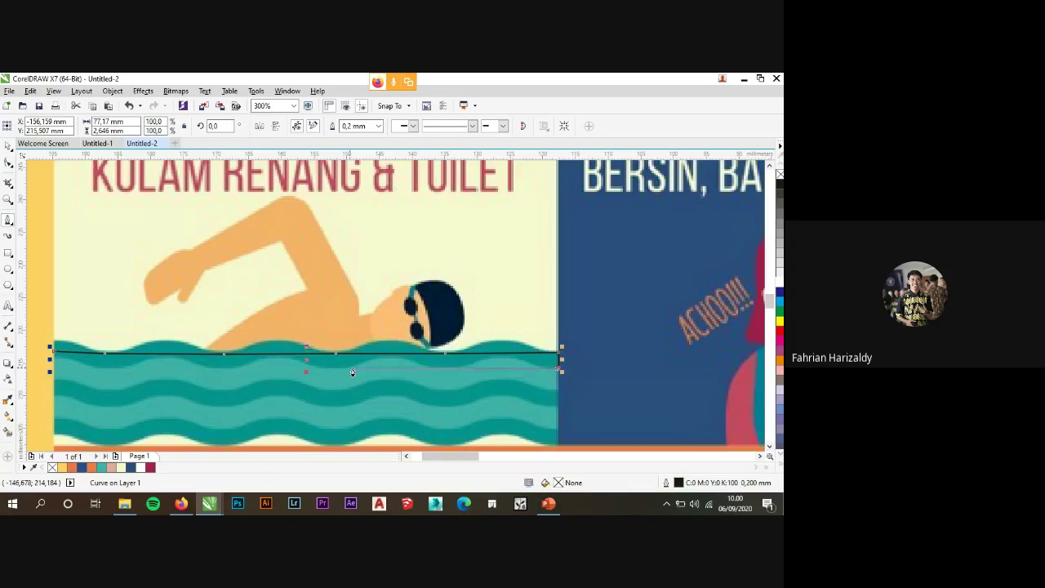
pyautogui.click(443, 371)
pyautogui.click(333, 368)
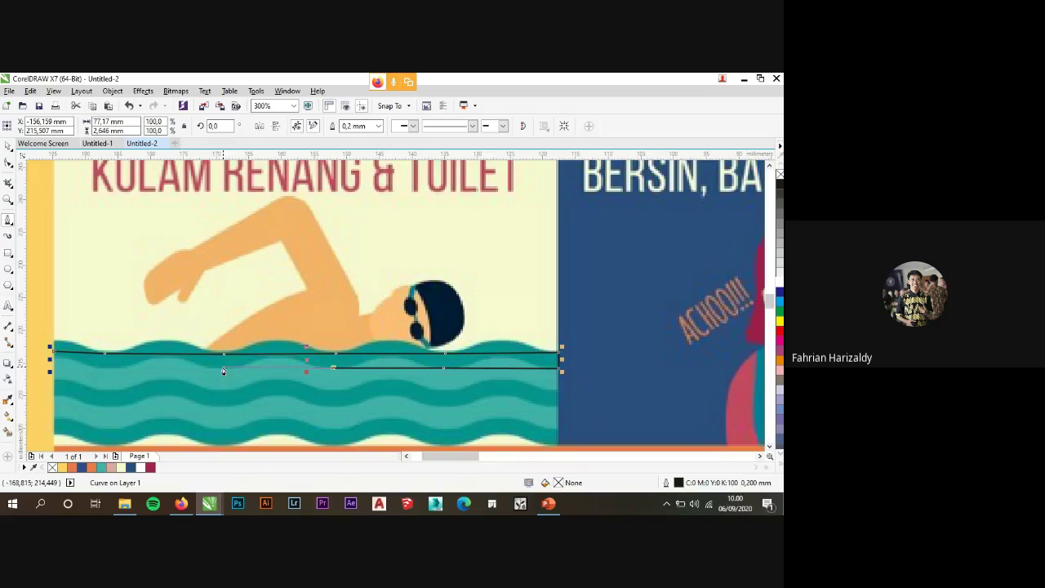
pyautogui.click(223, 368)
pyautogui.click(103, 368)
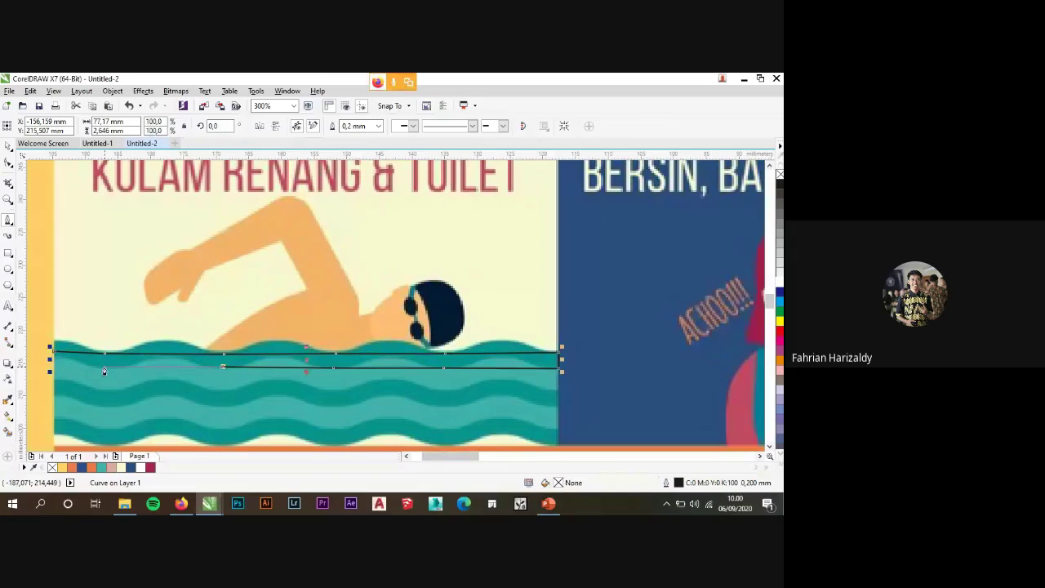
pyautogui.click(50, 369)
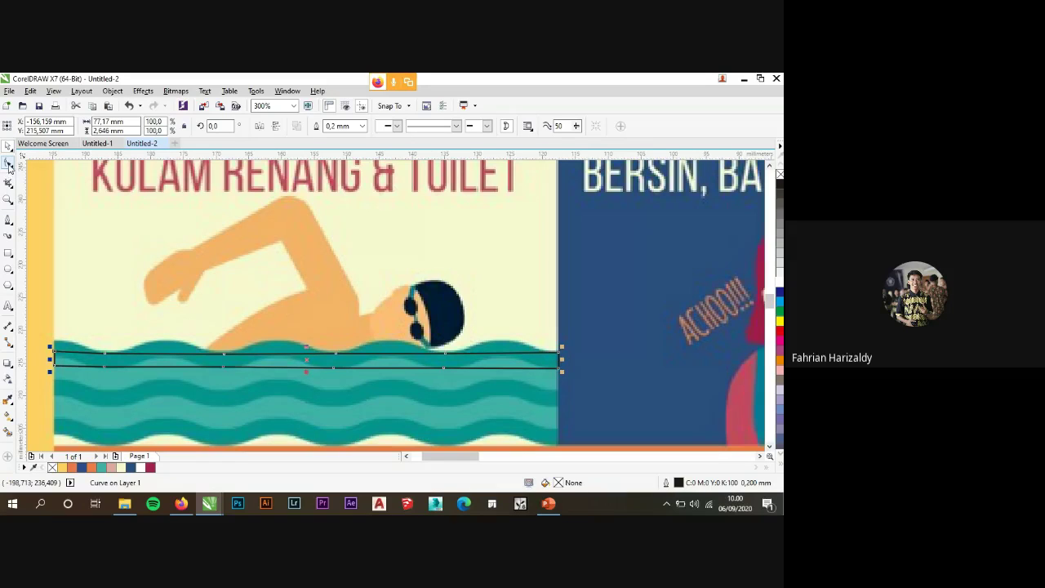
# Convert the rightmost upper segment of the wave strip to a curve and bend it up to match the example's crest.
pyautogui.click(8, 165)
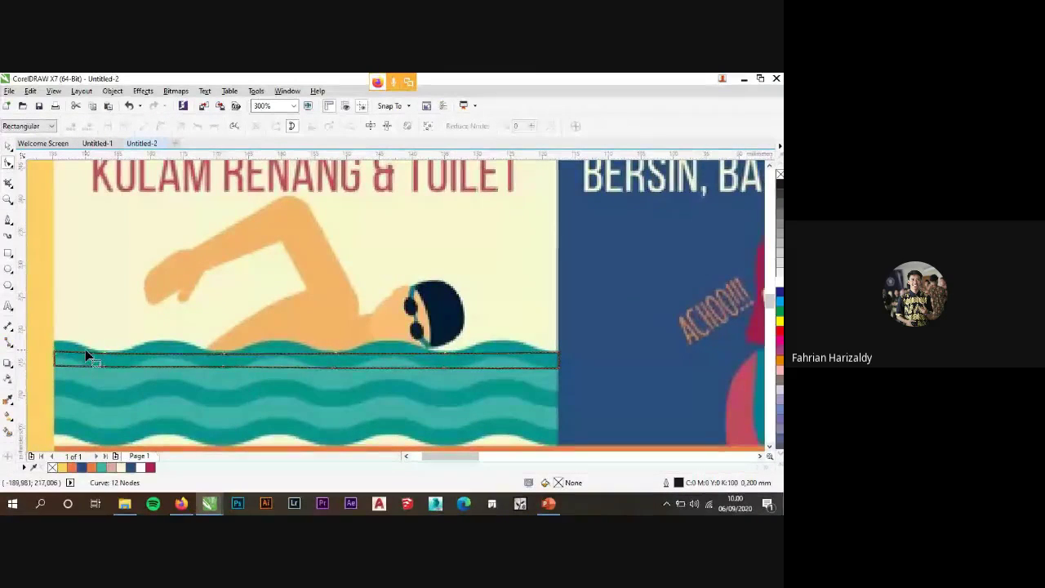
pyautogui.click(106, 352)
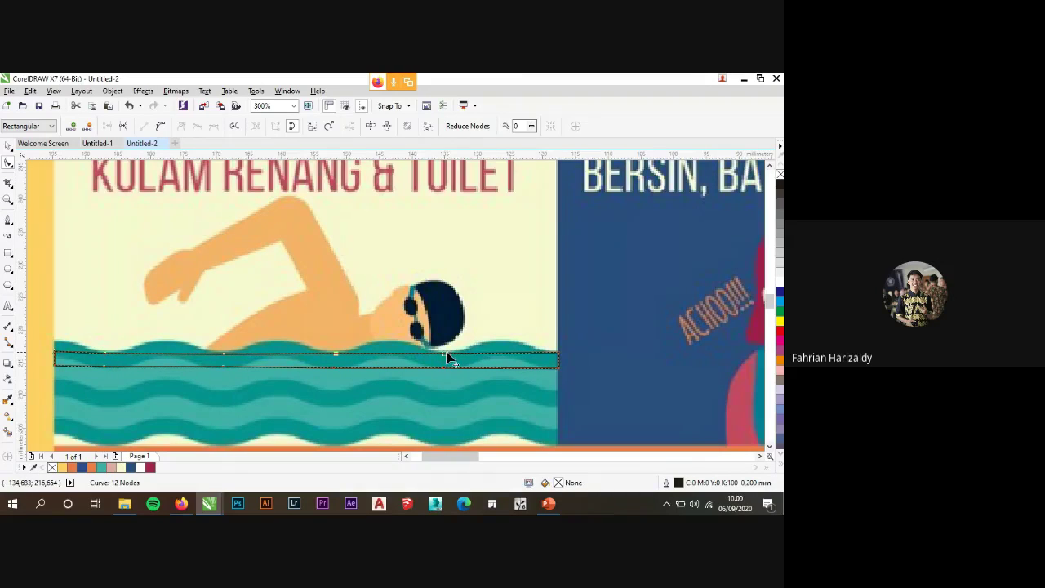
pyautogui.rightClick(492, 356)
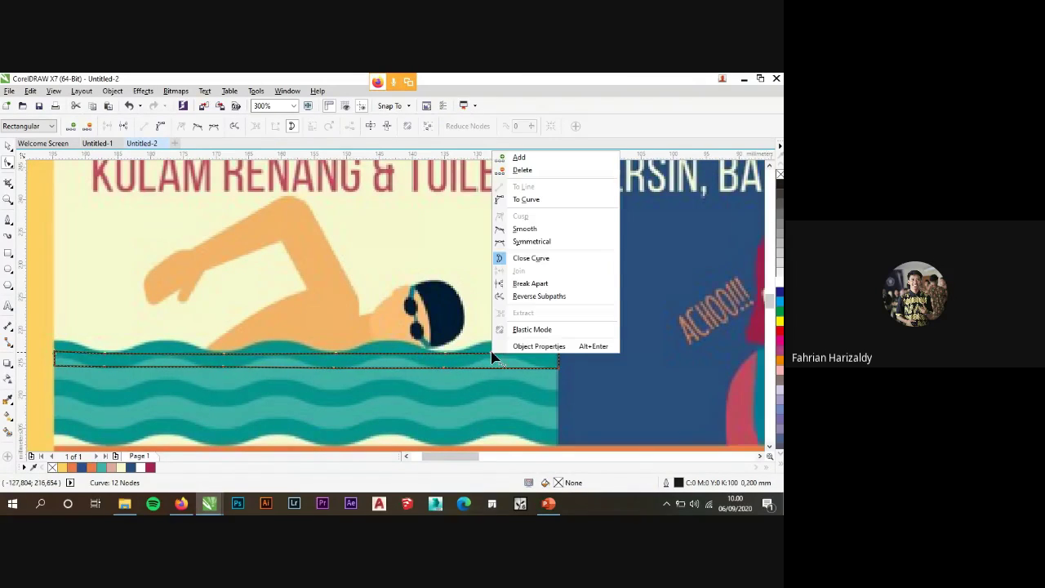
pyautogui.click(524, 204)
pyautogui.scroll(2, 517, 343)
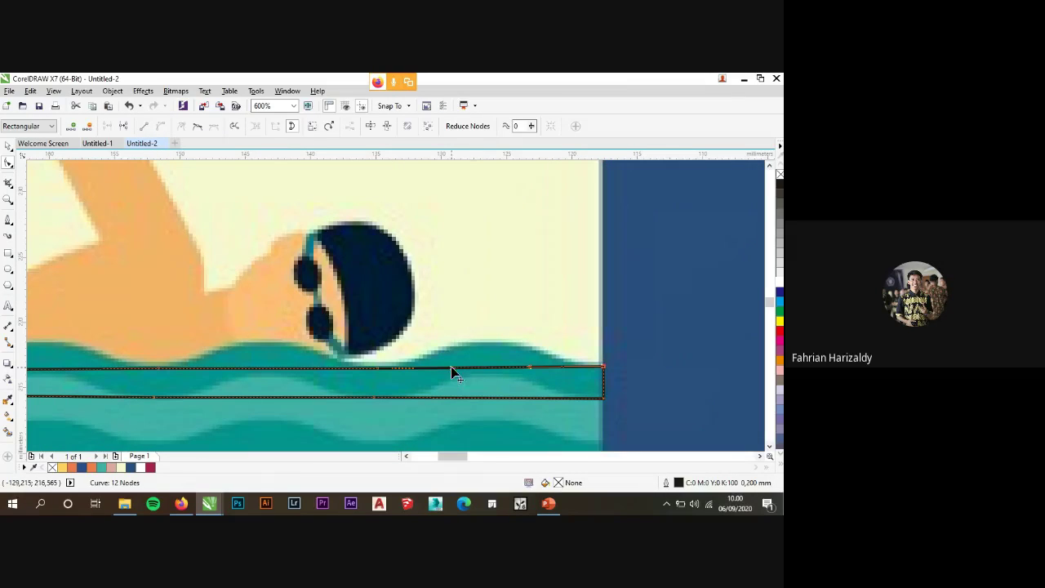
pyautogui.moveTo(451, 369); pyautogui.dragTo(484, 338)
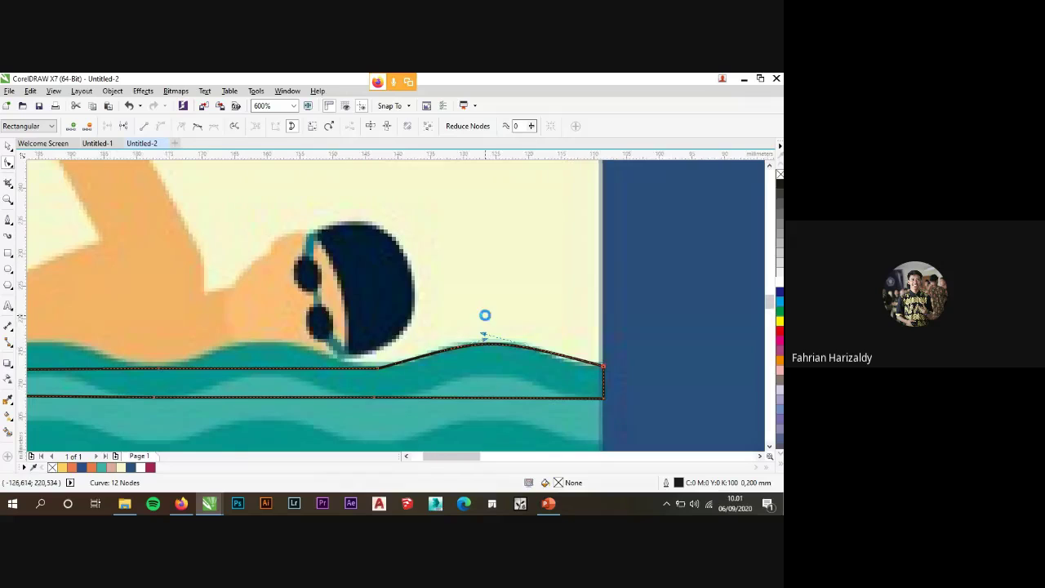
# Convert the upper segment beneath the swimmer's head and neck to a curve and bend it into a wave crest.
pyautogui.scroll(-2, 485, 315)
pyautogui.scroll(2, 369, 342)
pyautogui.rightClick(368, 336)
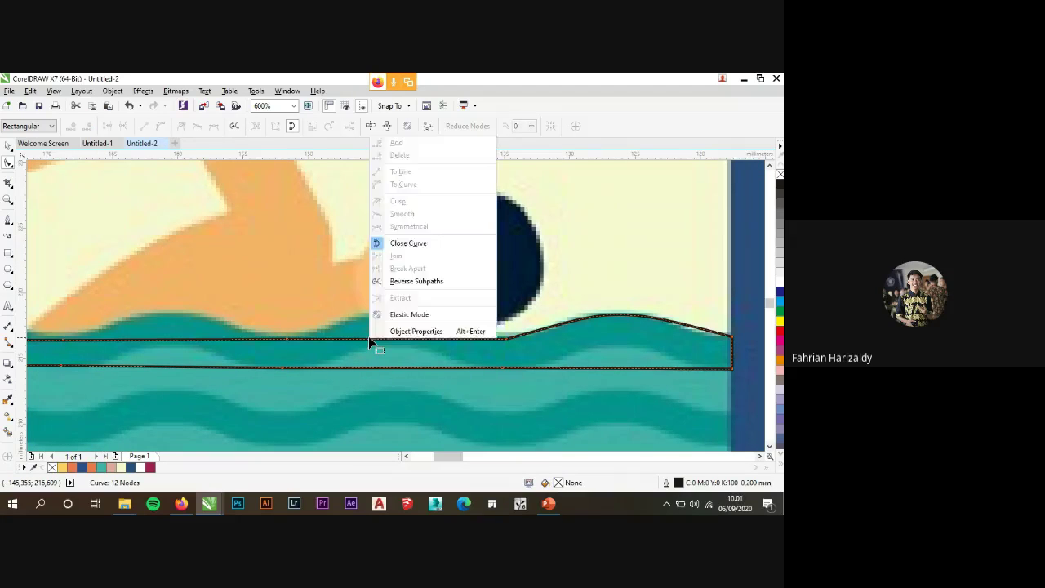
pyautogui.rightClick(368, 337)
pyautogui.rightClick(368, 336)
pyautogui.click(413, 194)
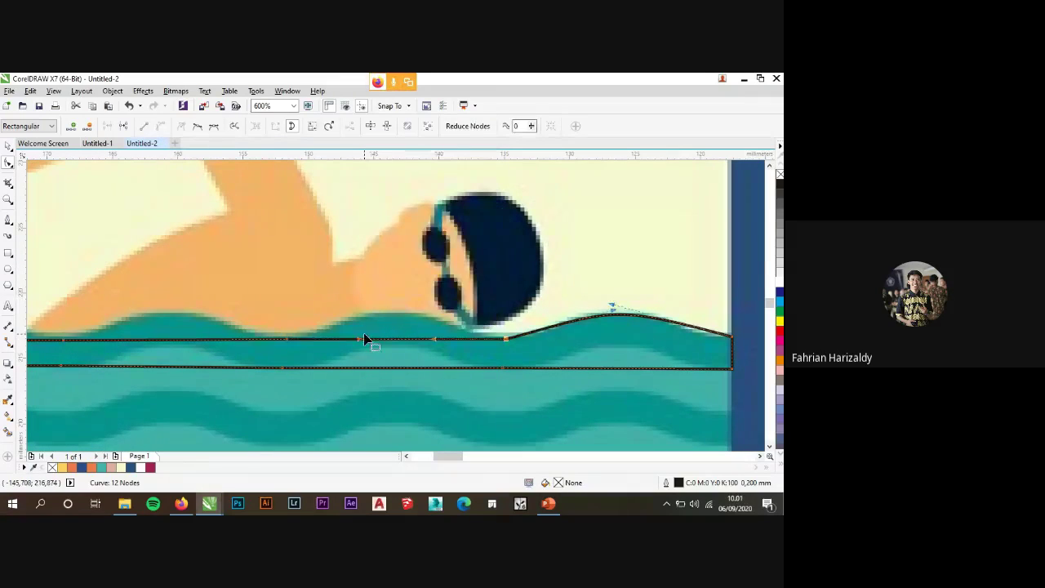
pyautogui.moveTo(362, 343); pyautogui.dragTo(411, 310)
# Curve the upper segment beneath the swimmer's torso and shape its handles along the traced wave crest.
pyautogui.scroll(-3, 490, 364)
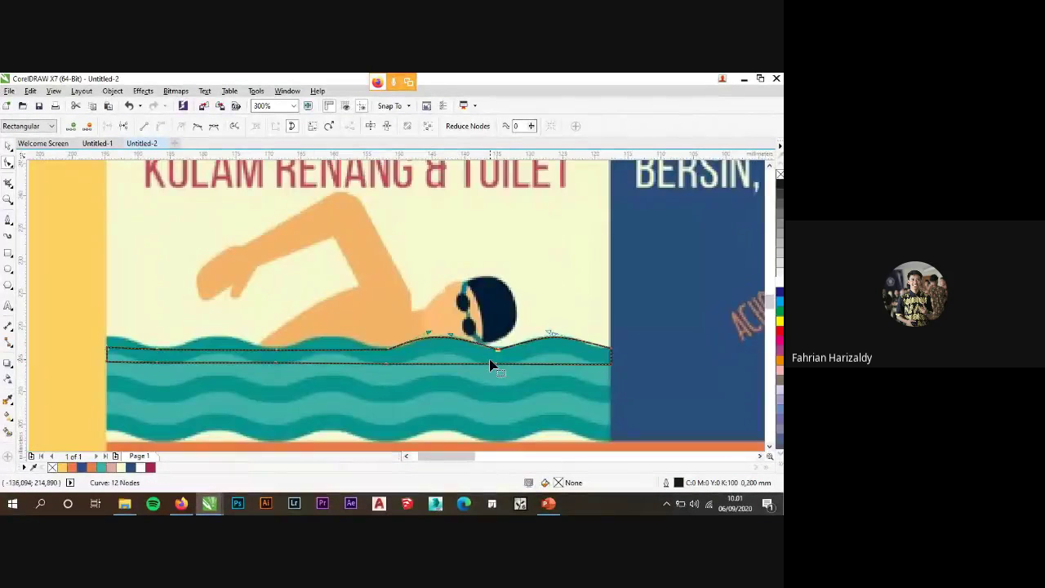
pyautogui.scroll(3, 366, 357)
pyautogui.rightClick(329, 360)
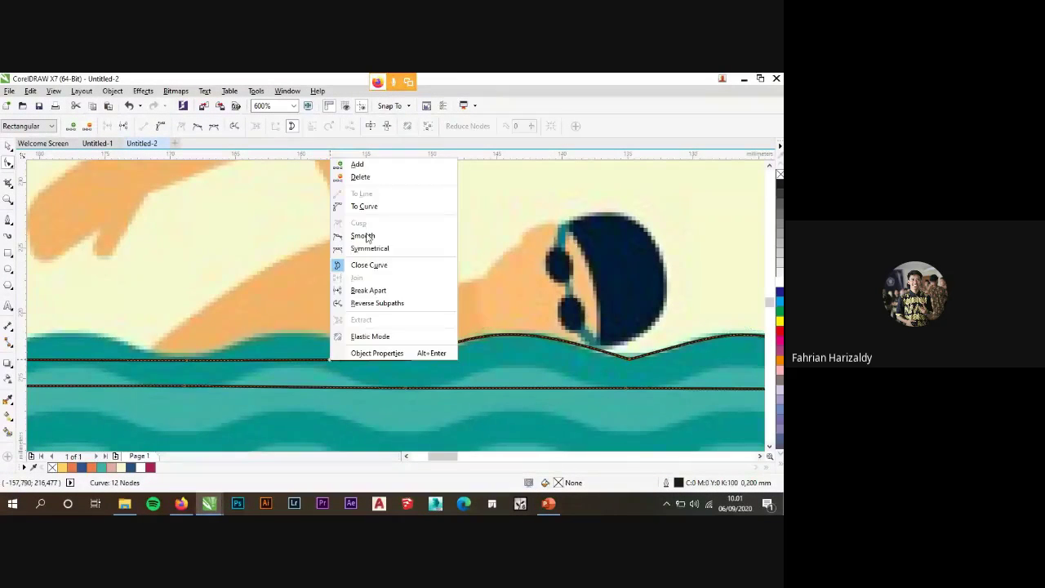
pyautogui.click(370, 206)
pyautogui.moveTo(337, 360); pyautogui.dragTo(265, 316)
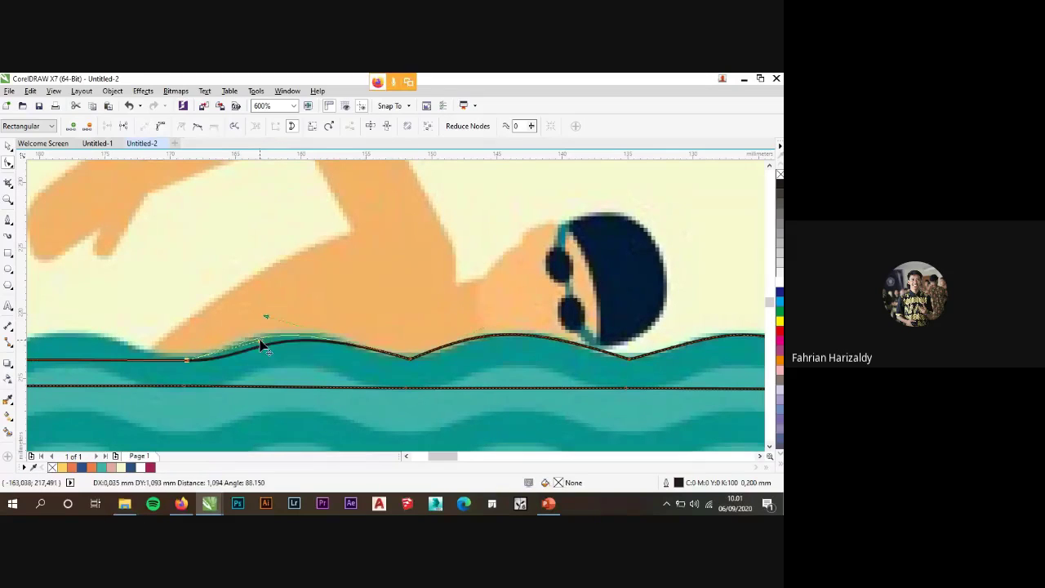
# Convert the upper segment beneath the swimmer's hand to a curve and adjust both handles to follow the wave crest.
pyautogui.scroll(-1, 265, 318)
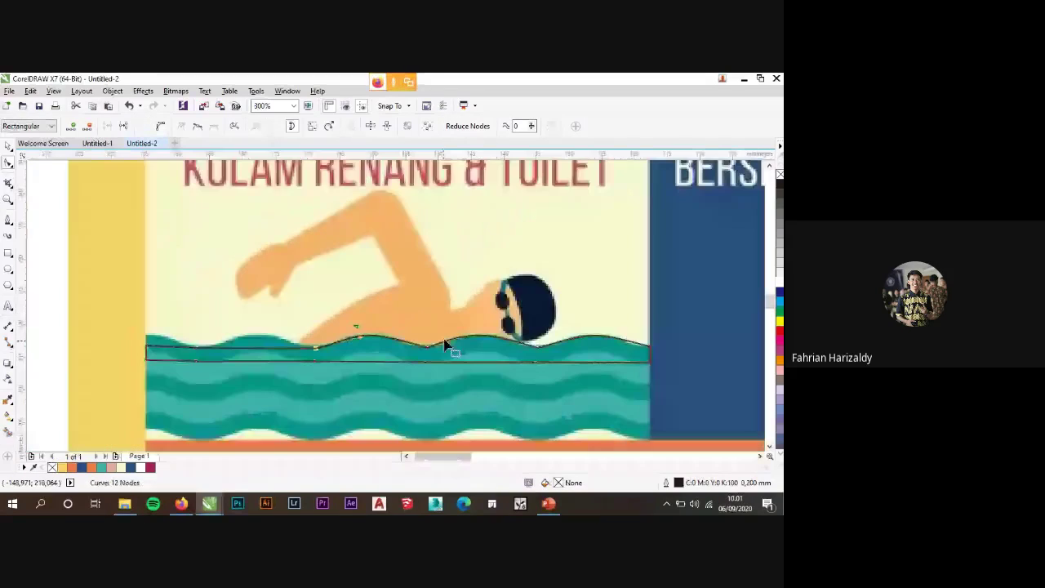
pyautogui.rightClick(243, 357)
pyautogui.click(280, 205)
pyautogui.scroll(1, 249, 363)
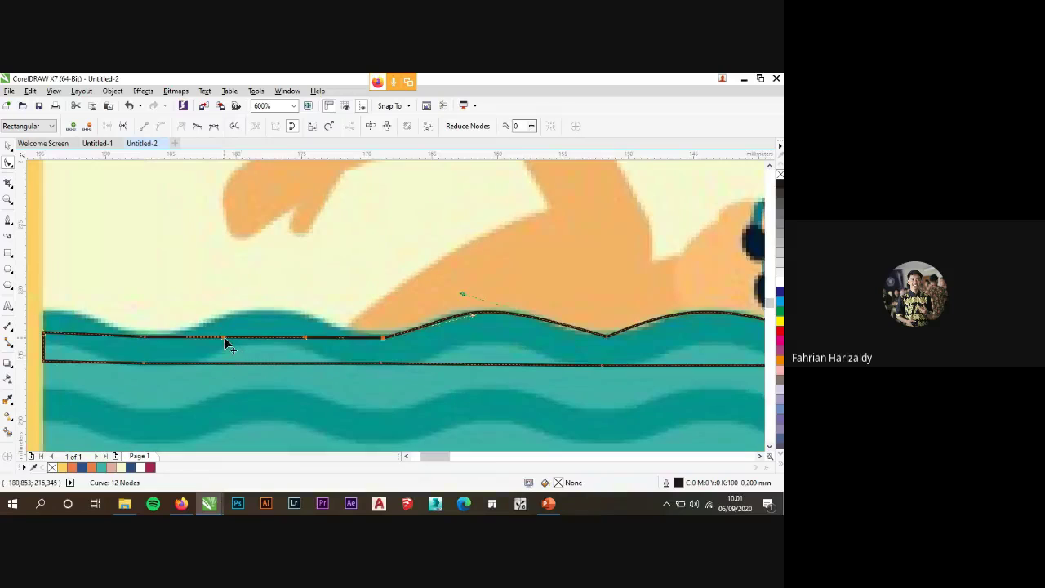
pyautogui.moveTo(224, 337); pyautogui.dragTo(306, 336)
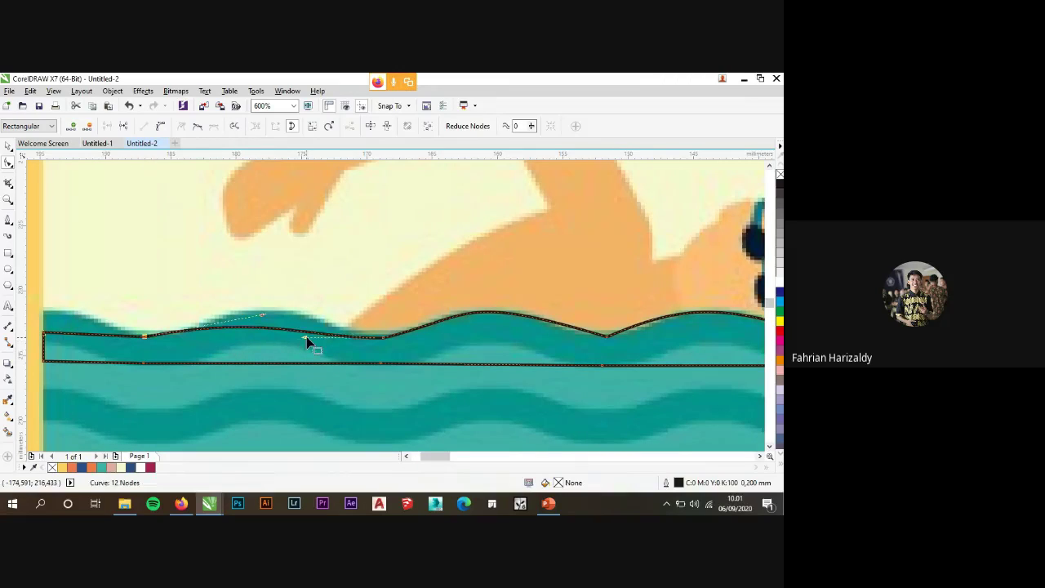
pyautogui.click(382, 336)
pyautogui.moveTo(306, 343); pyautogui.dragTo(266, 304)
# Convert the leftmost upper segment of the wave strip to a curve and raise its outer end node to the traced crest.
pyautogui.scroll(-1, 282, 354)
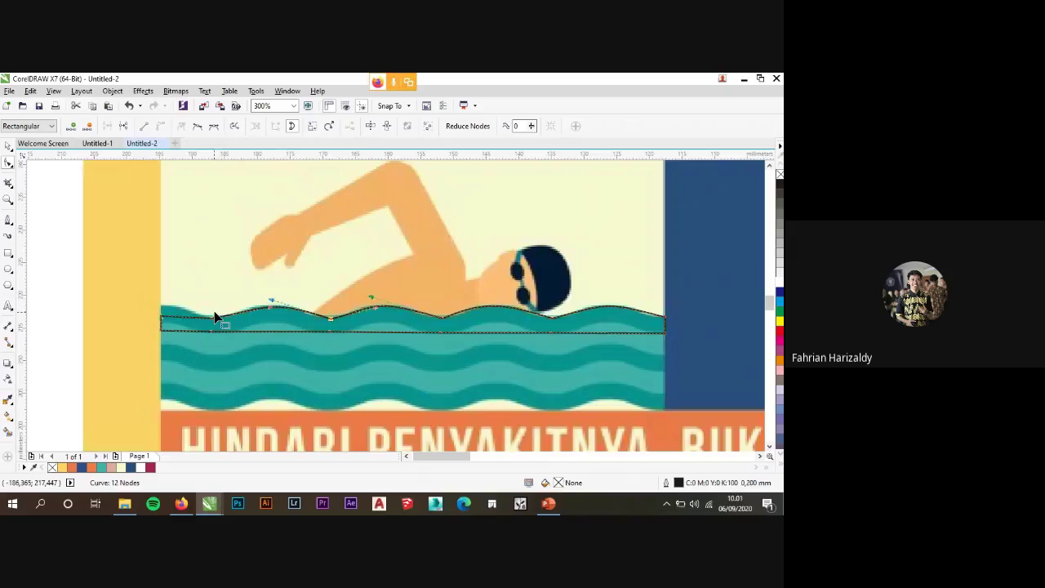
pyautogui.scroll(1, 181, 314)
pyautogui.rightClick(183, 327)
pyautogui.rightClick(168, 321)
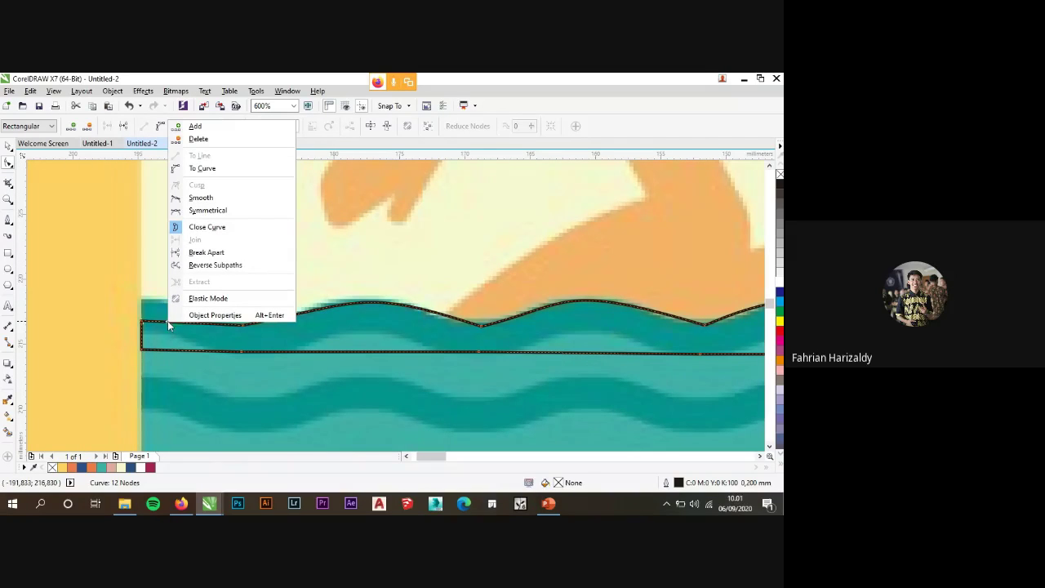
pyautogui.click(200, 168)
pyautogui.moveTo(147, 325); pyautogui.dragTo(151, 299)
pyautogui.scroll(-1, 160, 286)
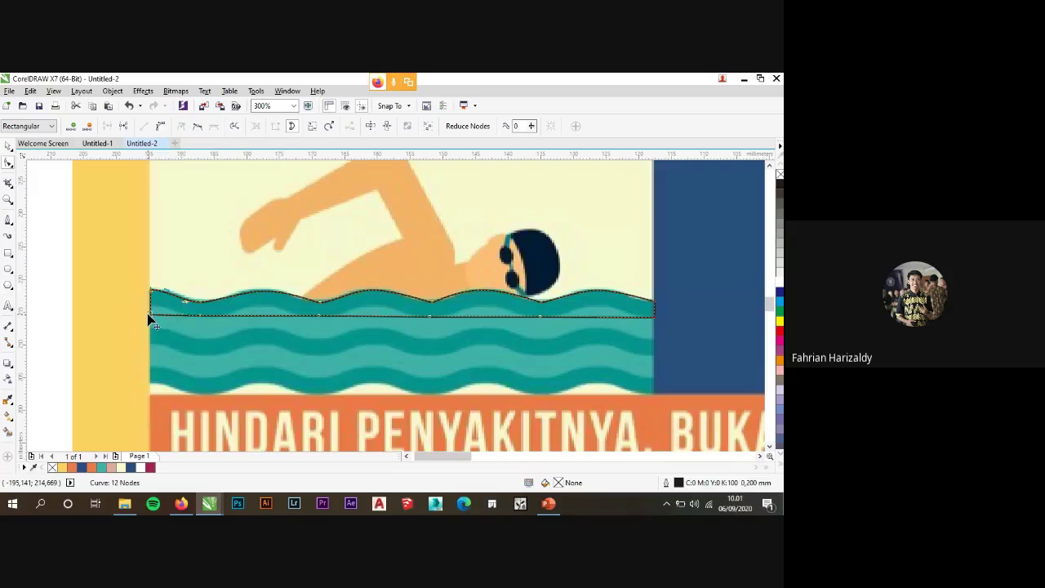
# Raise the strip's lower-left corner node, then convert the leftmost lower segment to a curve and bend it along the traced wave.
pyautogui.scroll(2, 152, 316)
pyautogui.moveTo(142, 316); pyautogui.dragTo(141, 285)
pyautogui.rightClick(183, 297)
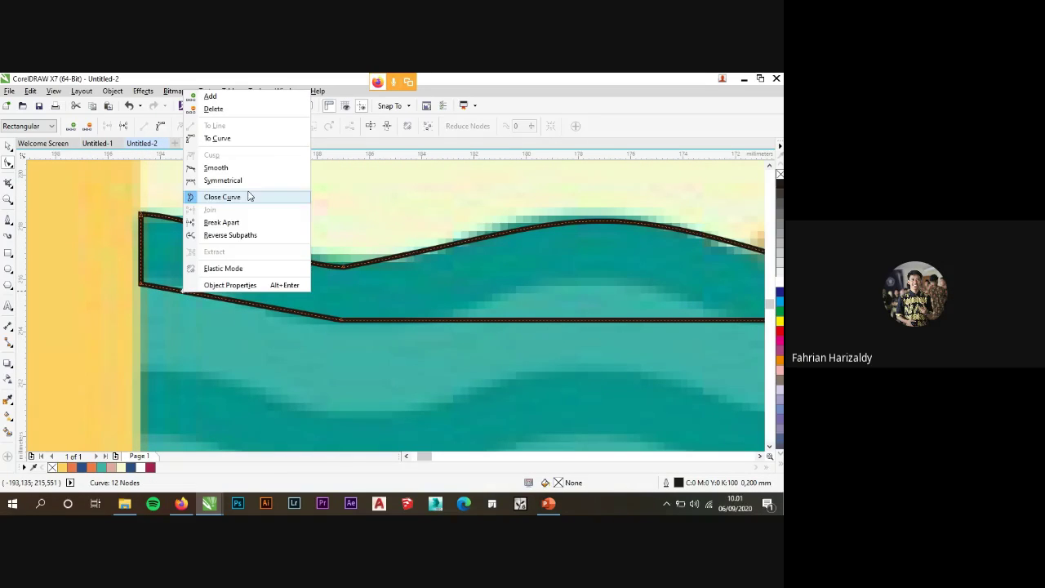
pyautogui.click(261, 138)
pyautogui.moveTo(208, 300); pyautogui.dragTo(218, 347)
pyautogui.scroll(-1, 216, 346)
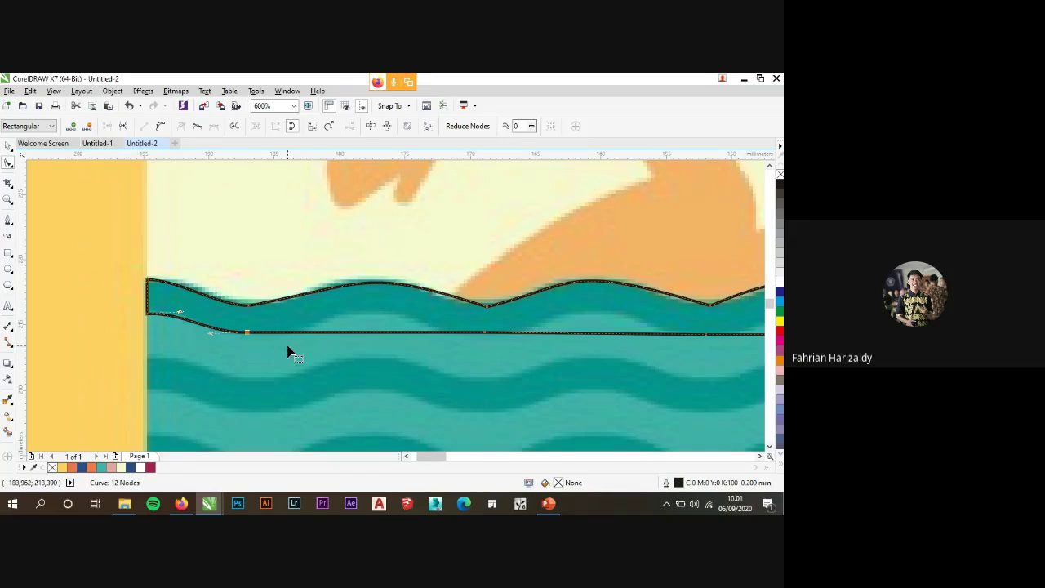
# Convert the lower segment beneath the swimmer's hand to a curve and bend it up into a crest matching the example.
pyautogui.rightClick(326, 323)
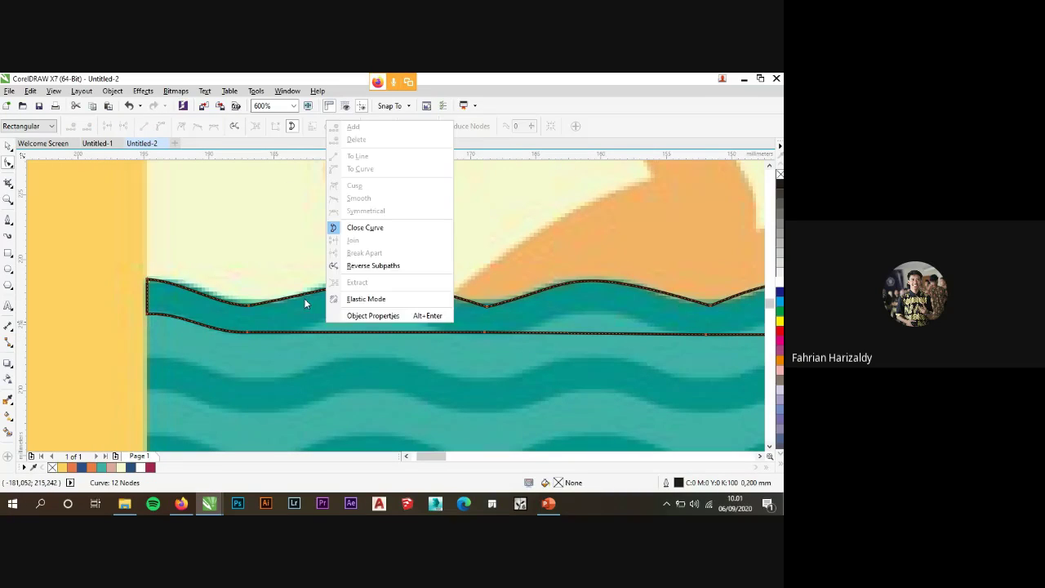
pyautogui.click(379, 331)
pyautogui.rightClick(376, 330)
pyautogui.click(410, 178)
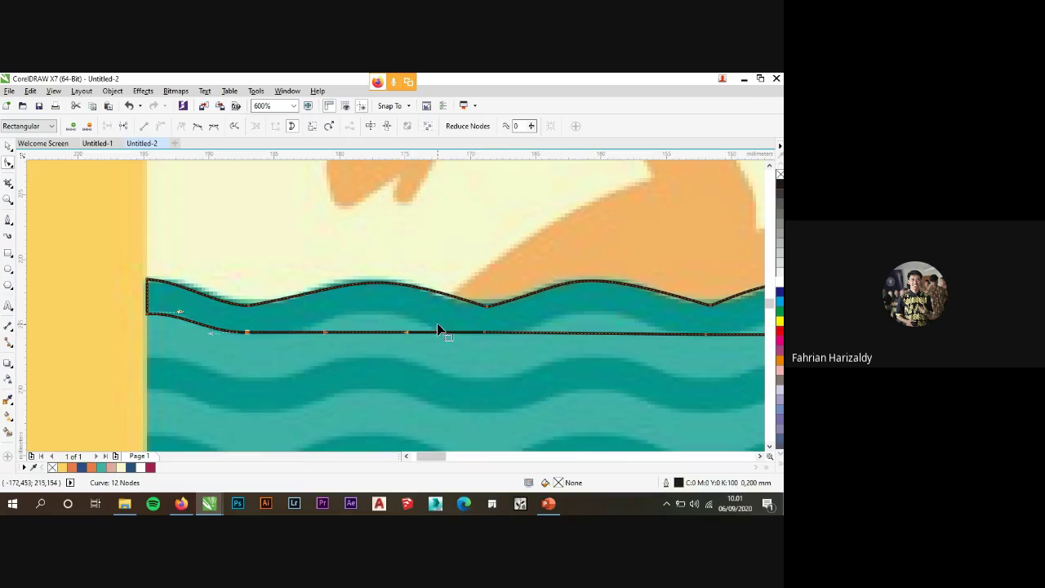
pyautogui.moveTo(406, 335); pyautogui.dragTo(326, 327)
pyautogui.scroll(-3, 247, 297)
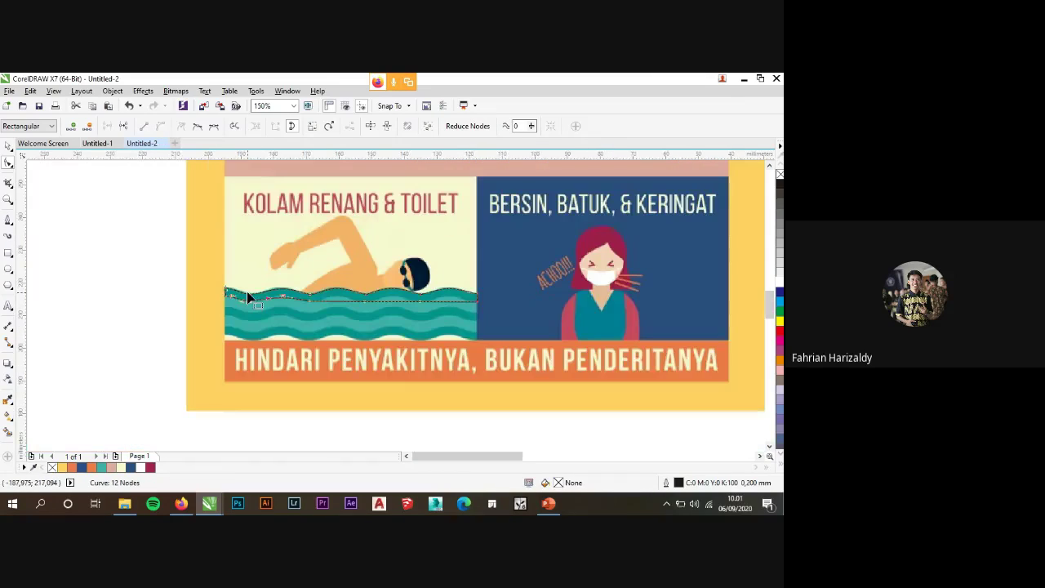
# Convert the lower segment beneath the swimmer's torso to a curve and shape it along the traced band's lower crest.
pyautogui.scroll(3, 237, 286)
pyautogui.click(331, 301)
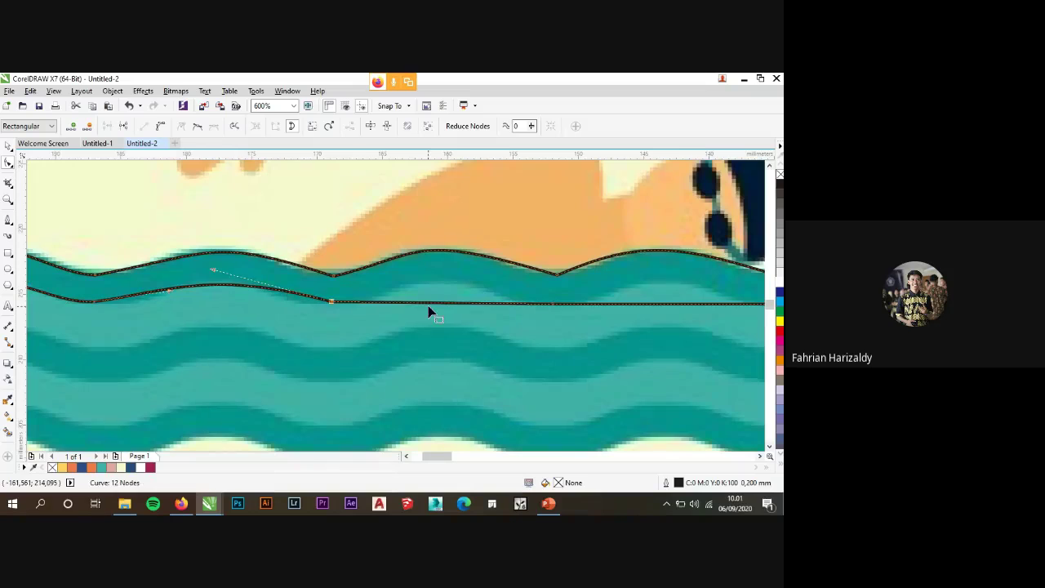
pyautogui.rightClick(432, 303)
pyautogui.click(497, 154)
pyautogui.moveTo(404, 306); pyautogui.dragTo(481, 297)
pyautogui.scroll(-2, 158, 345)
pyautogui.scroll(2, 424, 325)
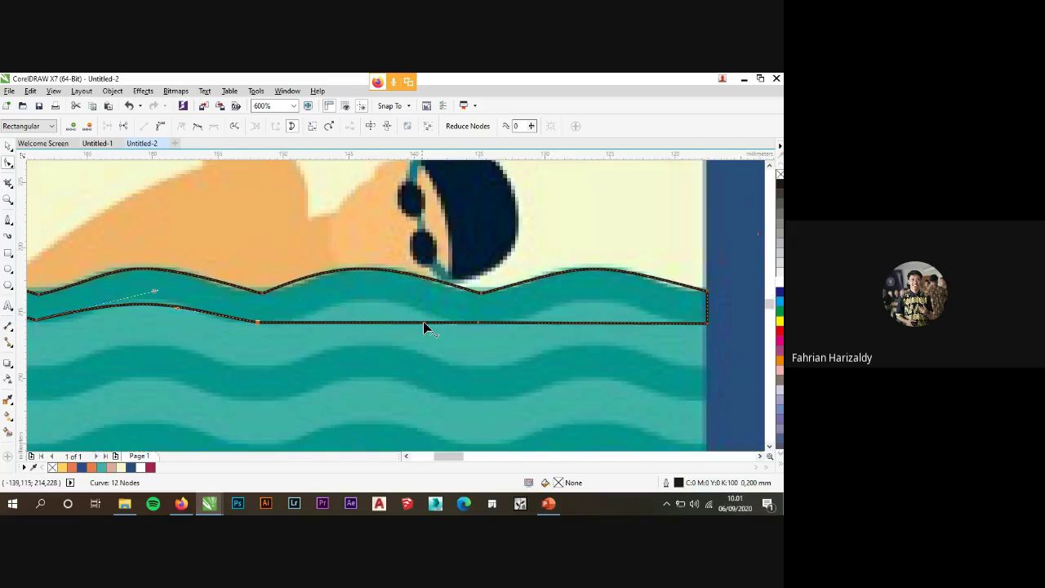
# Convert the lower segment beneath the swimmer's head to a curve and bend it up into a wave crest.
pyautogui.rightClick(418, 325)
pyautogui.click(490, 168)
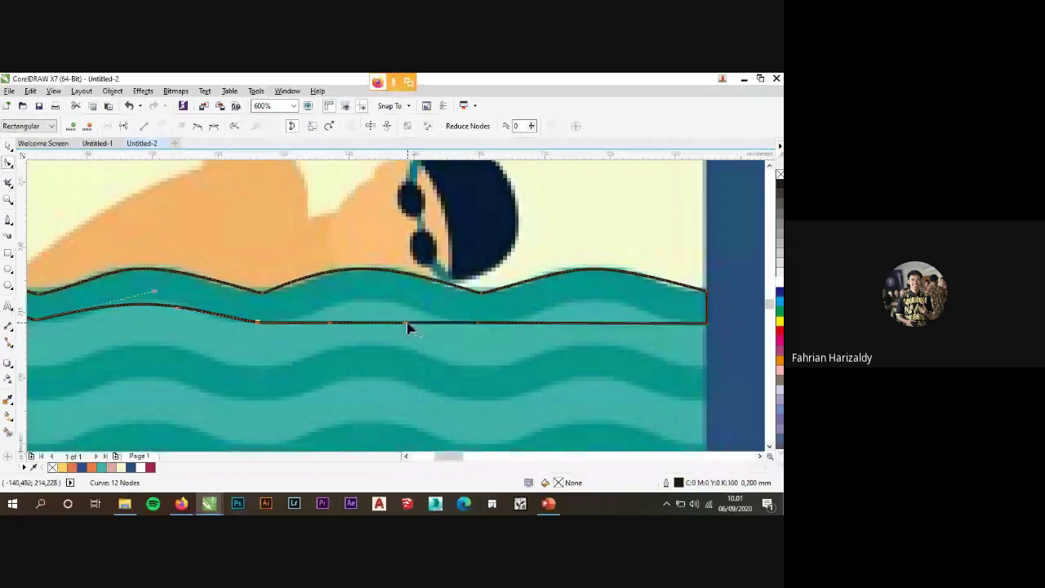
pyautogui.moveTo(407, 323)
pyautogui.mouseDown()
pyautogui.moveTo(390, 317)
pyautogui.moveTo(398, 308)
pyautogui.mouseUp()
# Convert the rightmost lower segment of the wave strip to a curve and adjust its handles to follow the traced crest.
pyautogui.rightClick(592, 323)
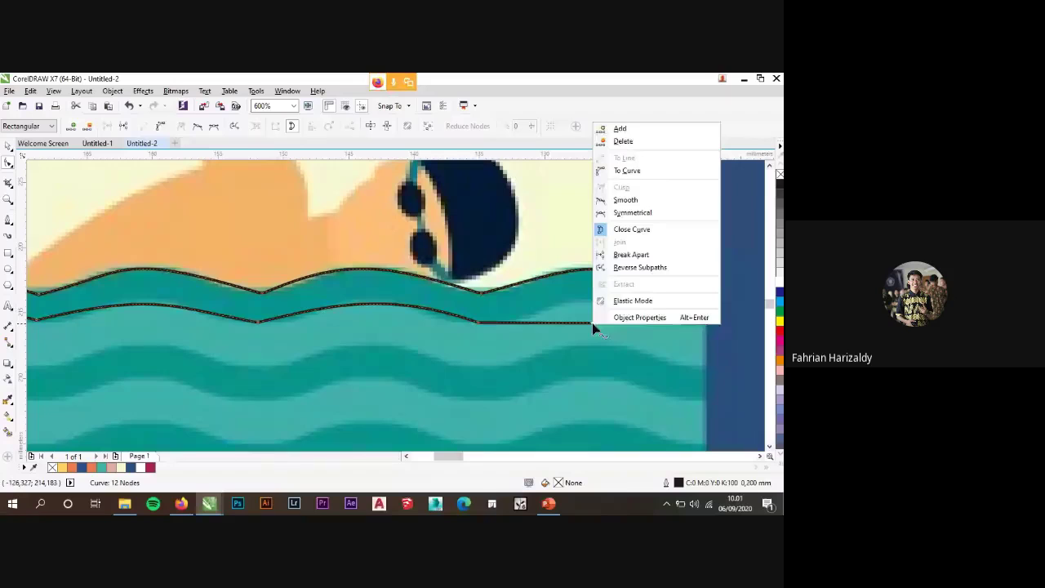
pyautogui.click(660, 170)
pyautogui.moveTo(633, 328); pyautogui.dragTo(558, 329)
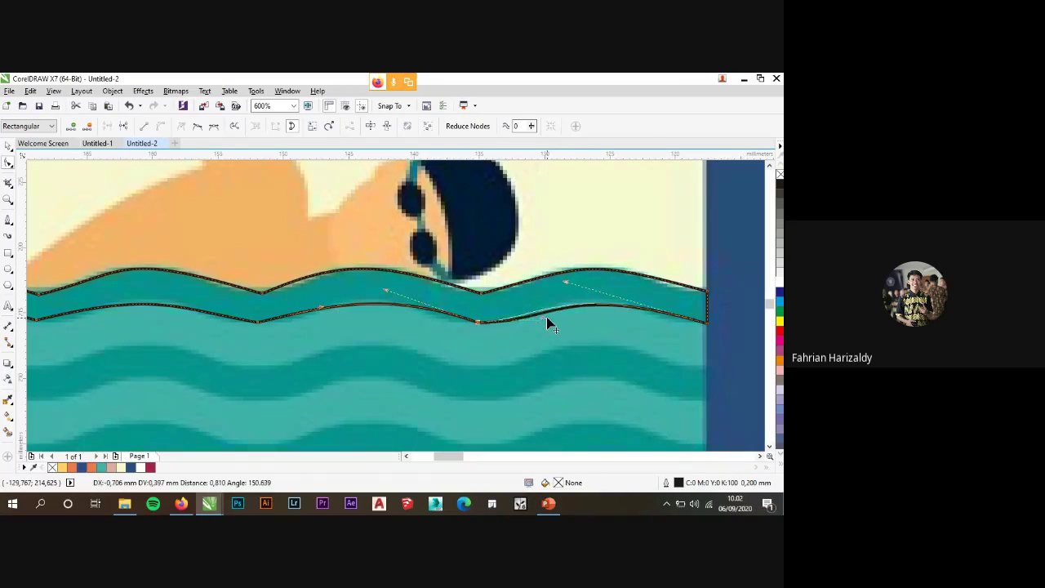
pyautogui.scroll(-1, 544, 327)
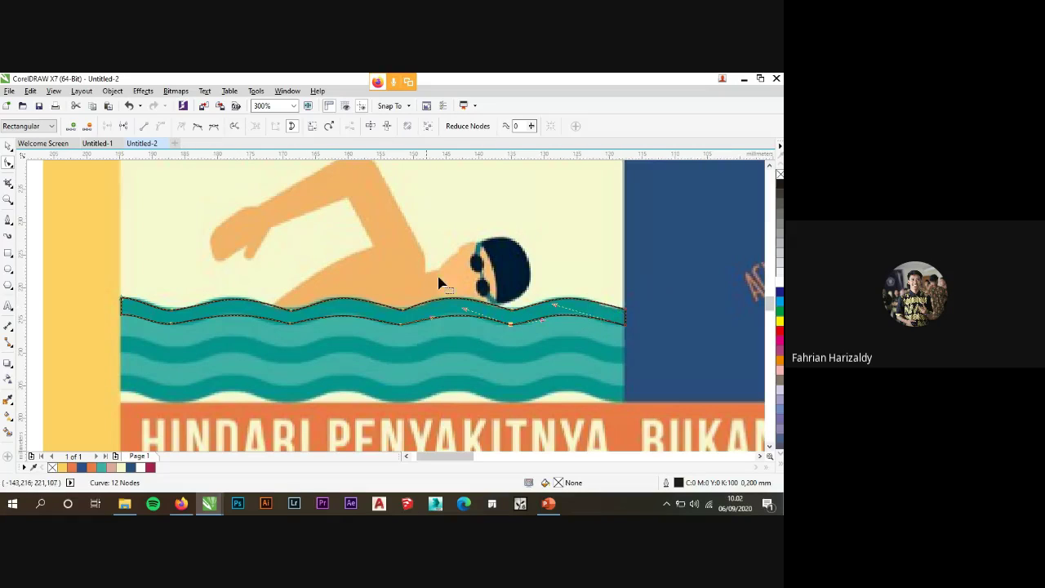
pyautogui.click(6, 146)
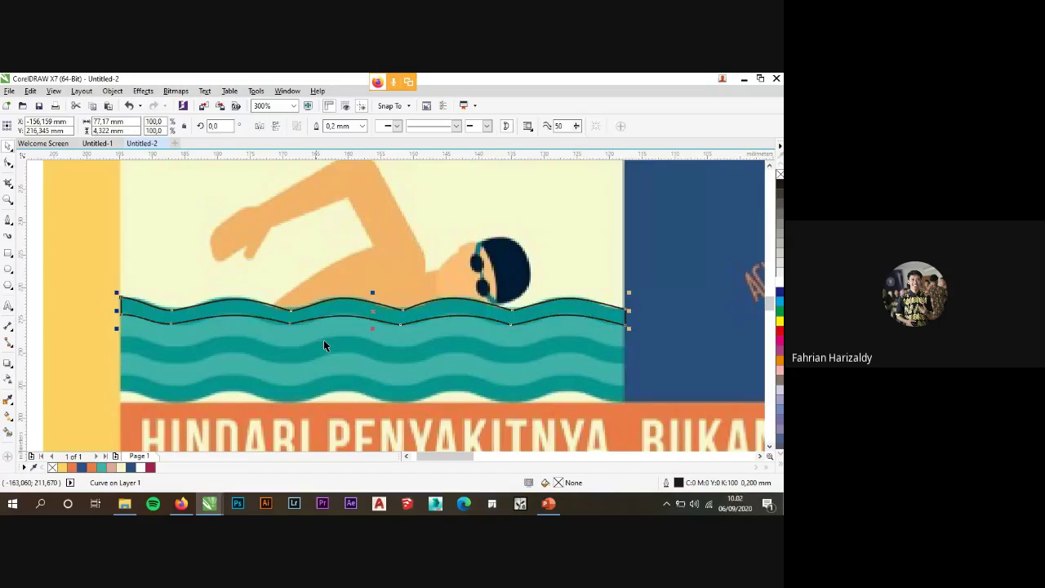
# Smooth the upper trough node where the swimmer's torso meets the water and adjust the neighbouring handles to restore the wave crests.
pyautogui.scroll(4, 323, 339)
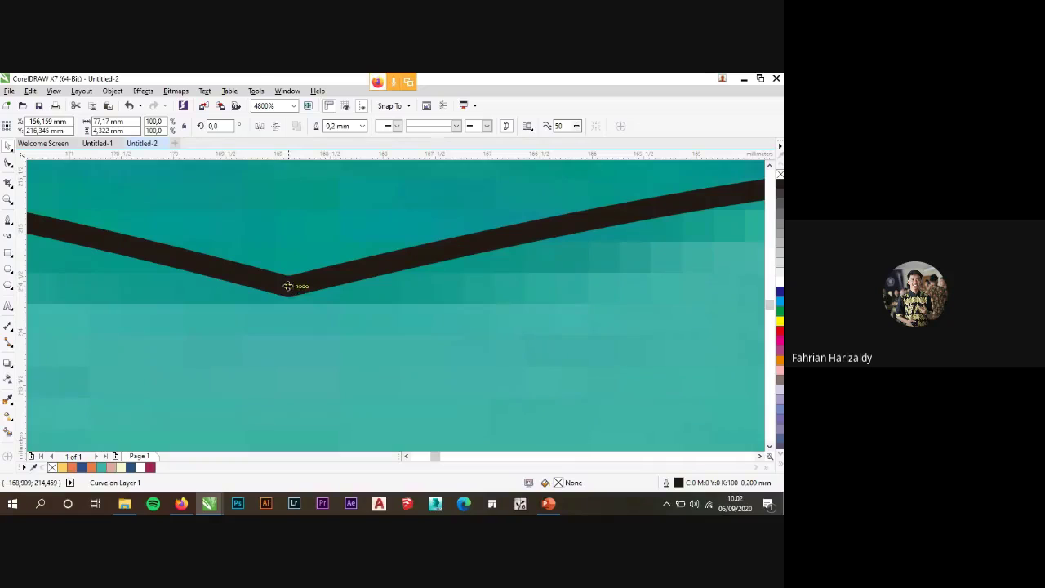
pyautogui.scroll(-2, 339, 347)
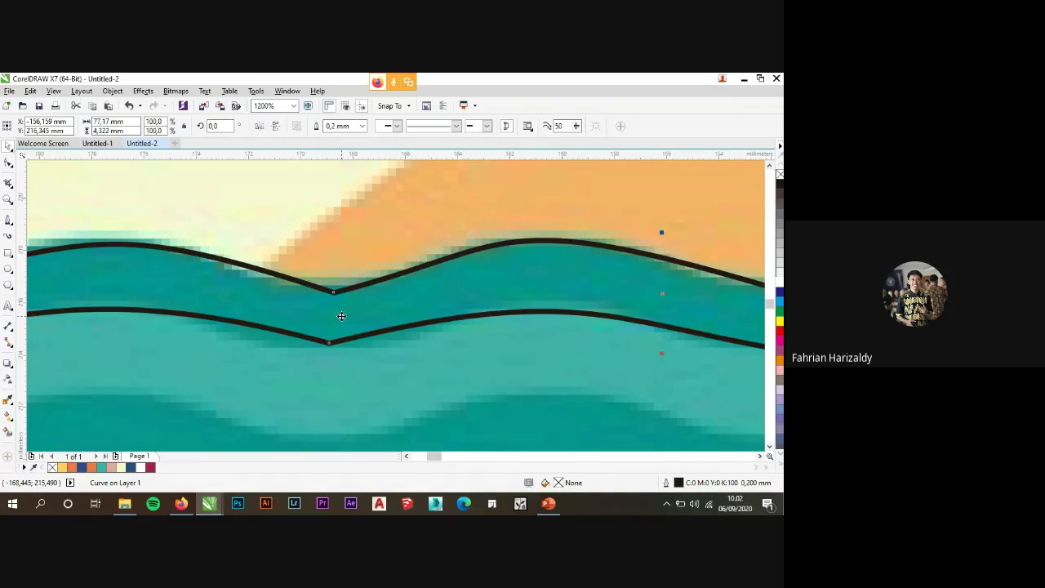
pyautogui.scroll(-3, 341, 316)
pyautogui.scroll(2, 502, 282)
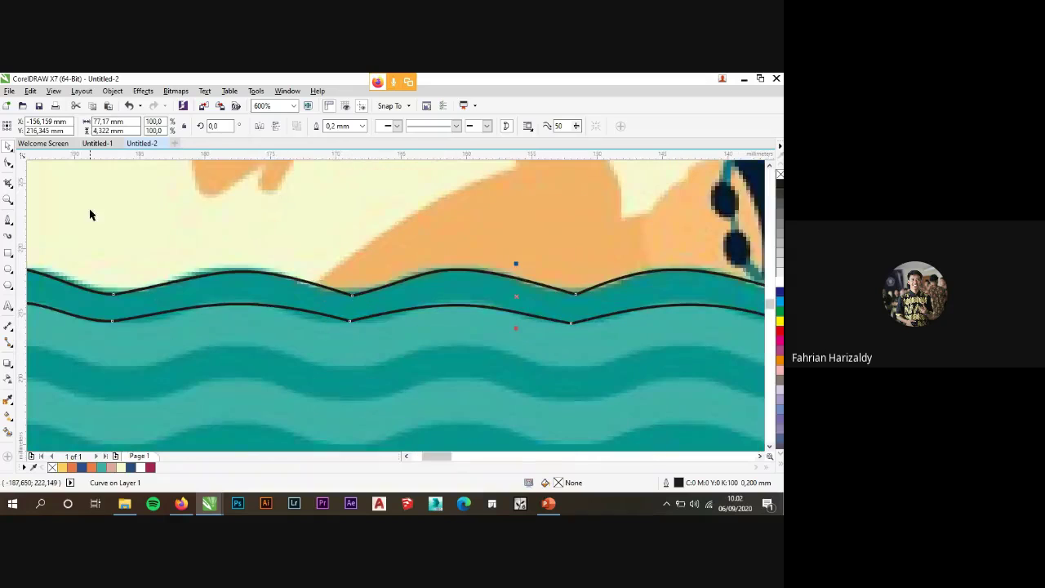
pyautogui.click(8, 162)
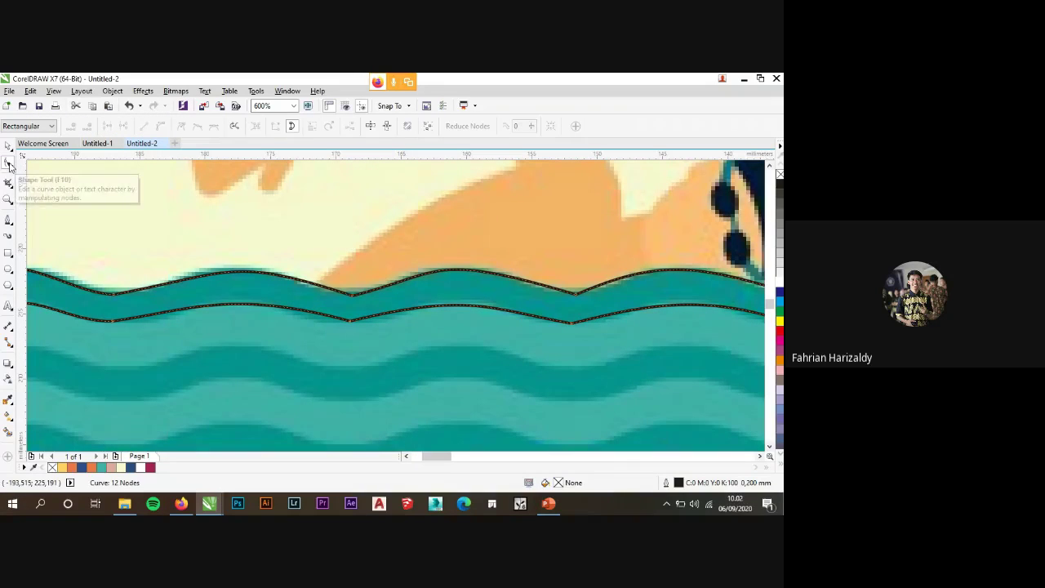
pyautogui.rightClick(349, 294)
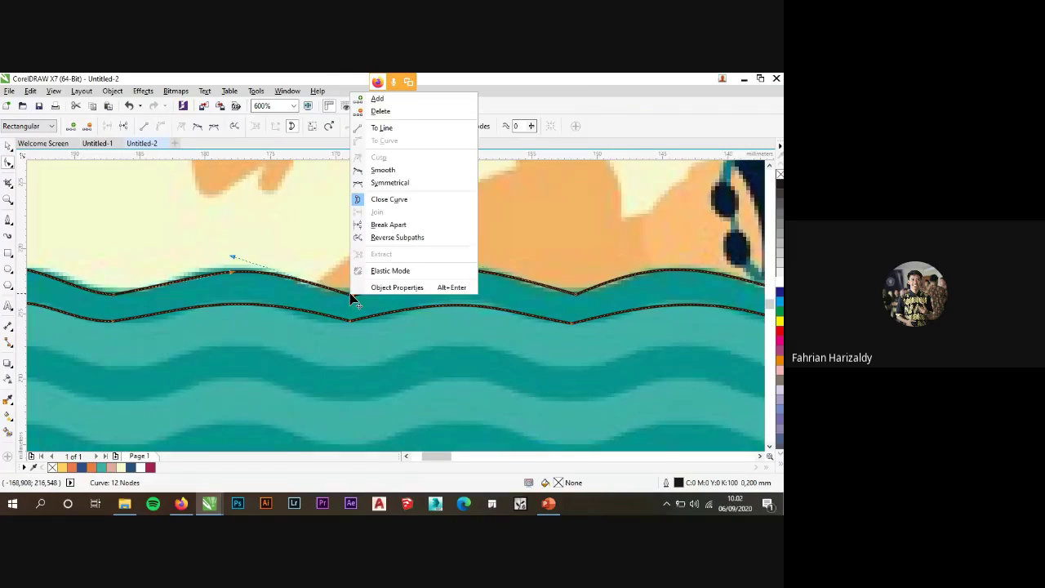
pyautogui.click(402, 174)
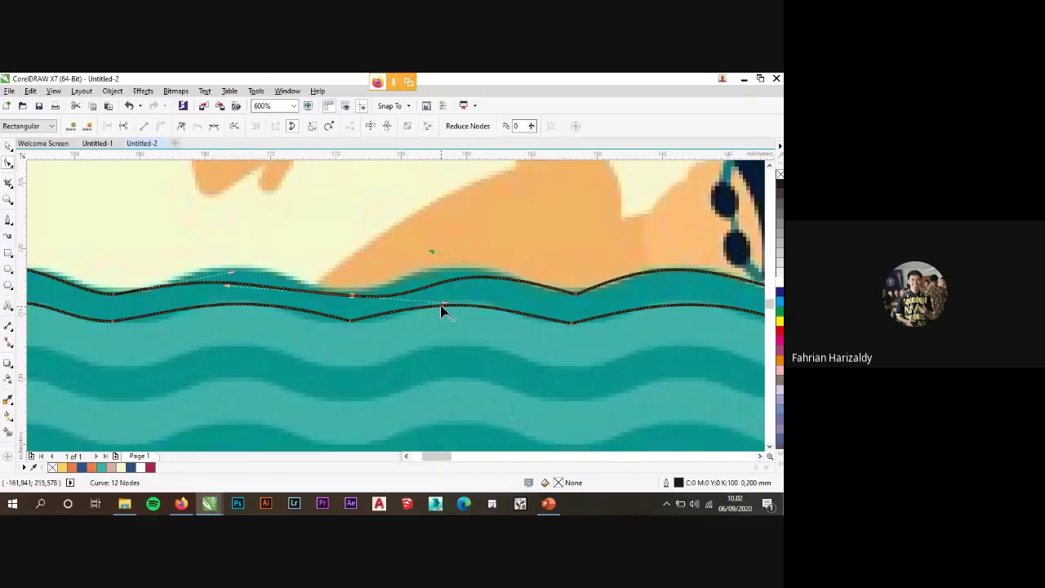
pyautogui.moveTo(444, 306); pyautogui.dragTo(397, 295)
pyautogui.moveTo(227, 301); pyautogui.dragTo(267, 251)
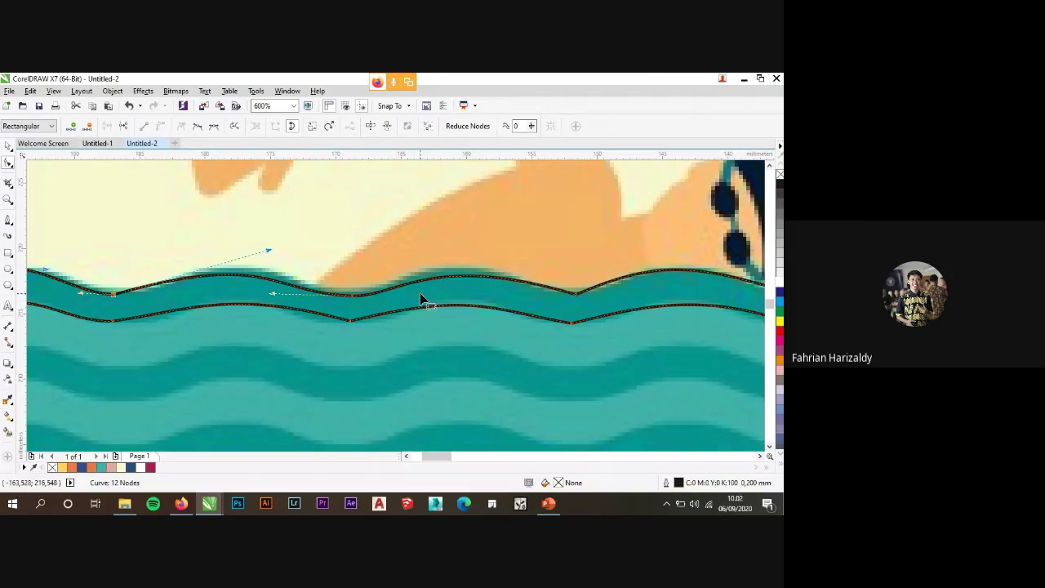
# Smooth the upper trough node beneath the swimmer's shoulder.
pyautogui.scroll(2, 364, 298)
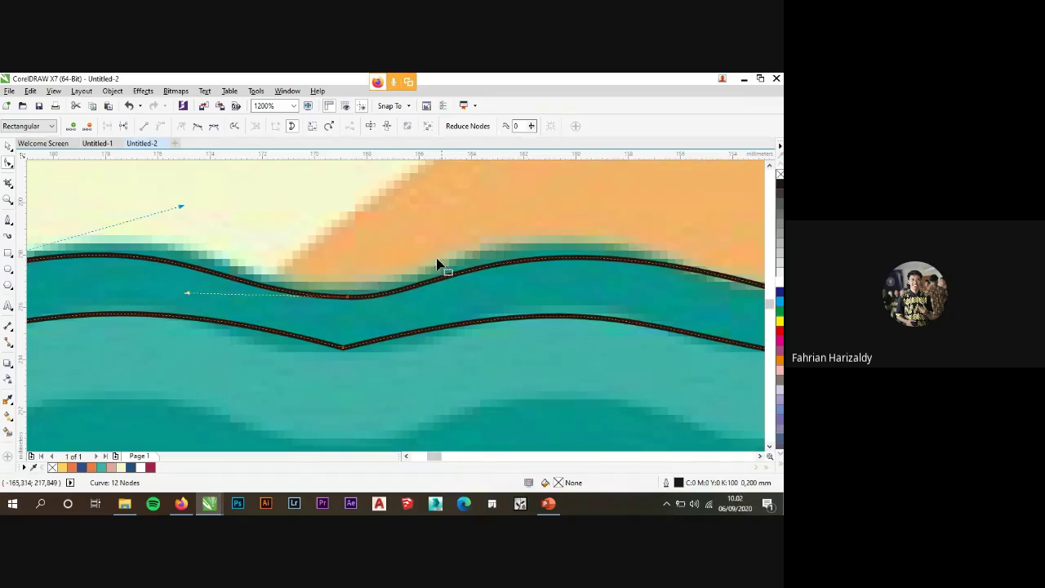
pyautogui.scroll(-2, 294, 286)
pyautogui.scroll(2, 570, 290)
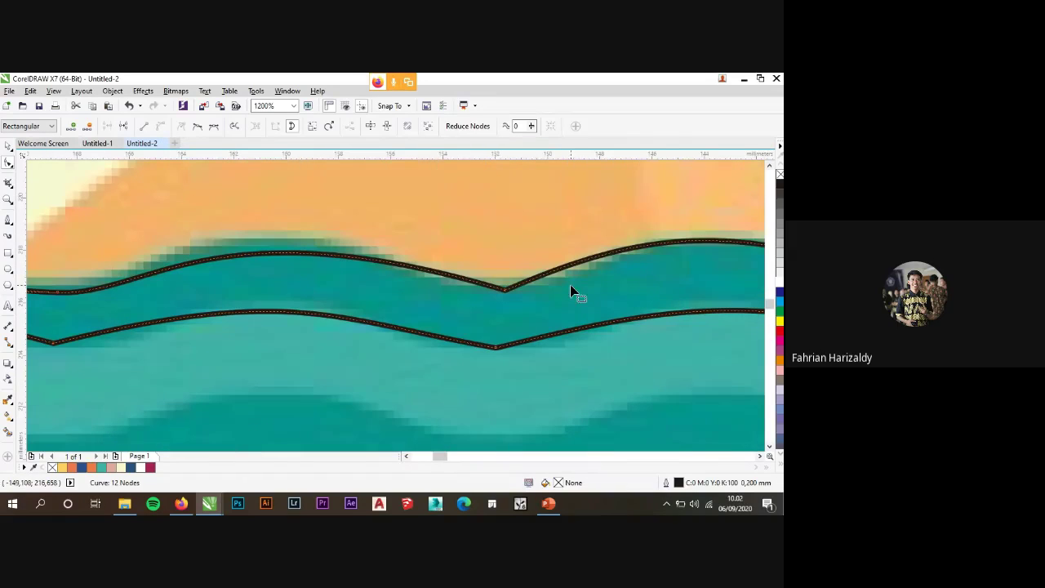
pyautogui.rightClick(506, 292)
pyautogui.click(534, 366)
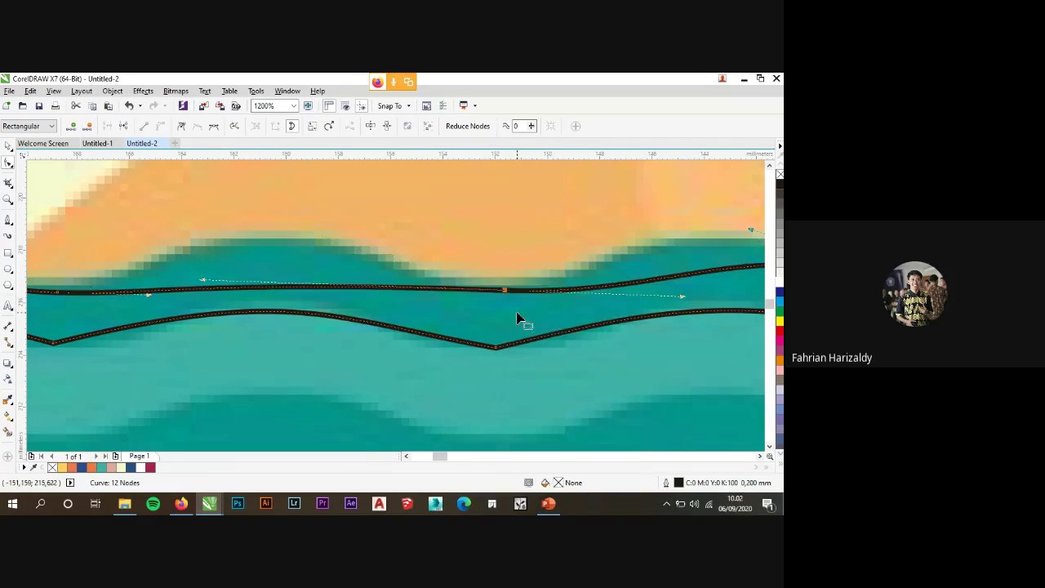
pyautogui.scroll(-2, 473, 301)
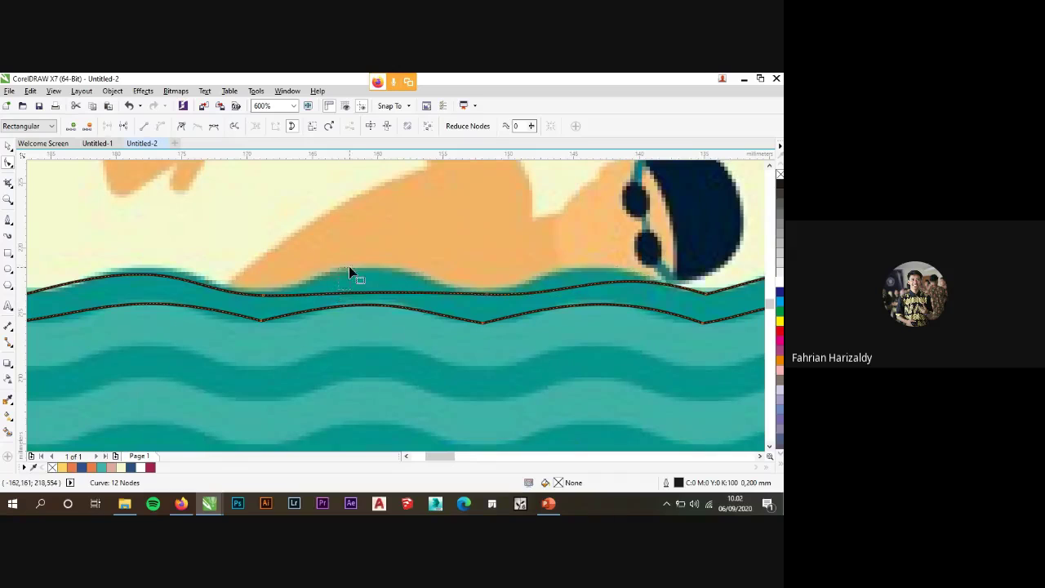
# Smooth the wave outline's upper edge below the swimmer's shoulder and bend it into a crest matching the reference.
pyautogui.click(348, 270)
pyautogui.click(302, 295)
pyautogui.moveTo(343, 291); pyautogui.dragTo(304, 246)
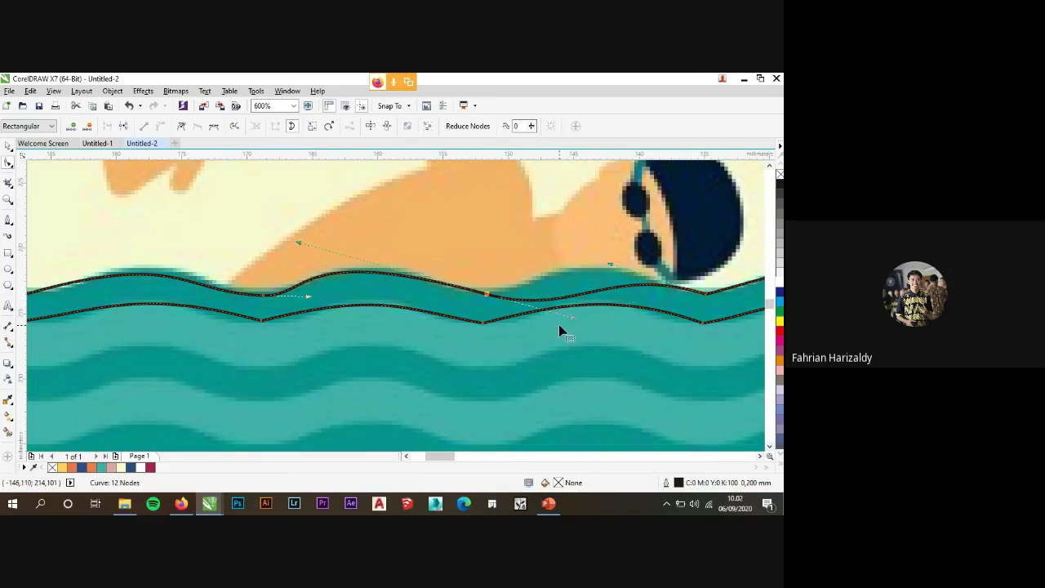
pyautogui.moveTo(572, 324); pyautogui.dragTo(520, 303)
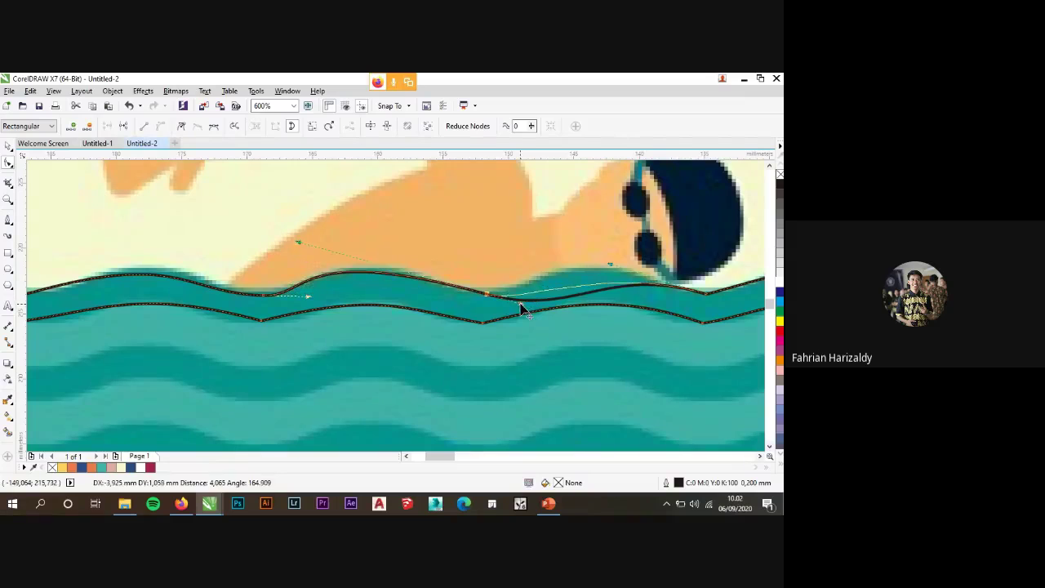
pyautogui.scroll(-3, 481, 303)
pyautogui.scroll(3, 488, 302)
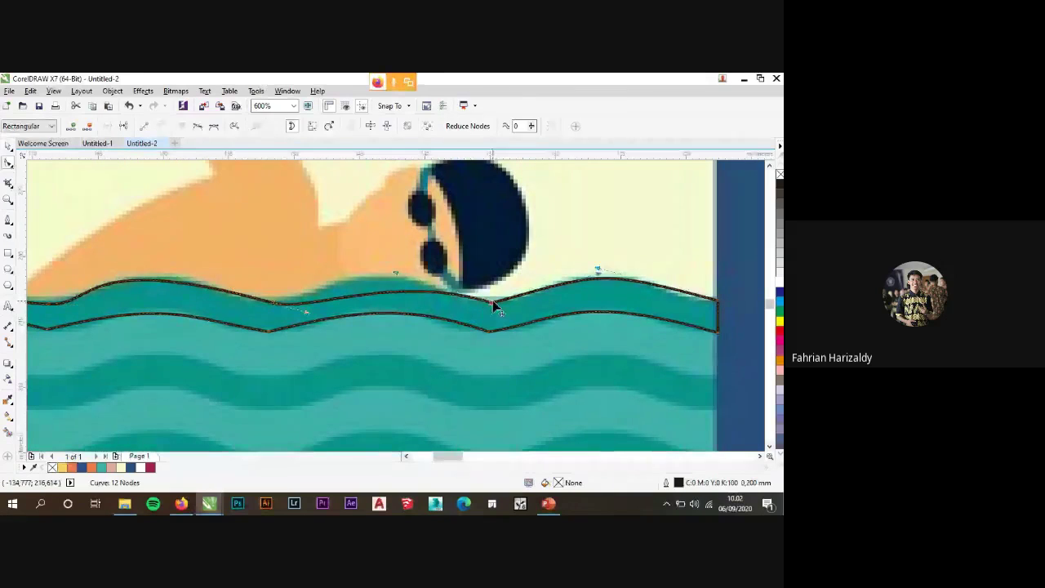
# Smooth the upper-edge node below the swimmer's cap and shape the crests on both sides of it to follow the reference wave.
pyautogui.rightClick(491, 302)
pyautogui.click(527, 178)
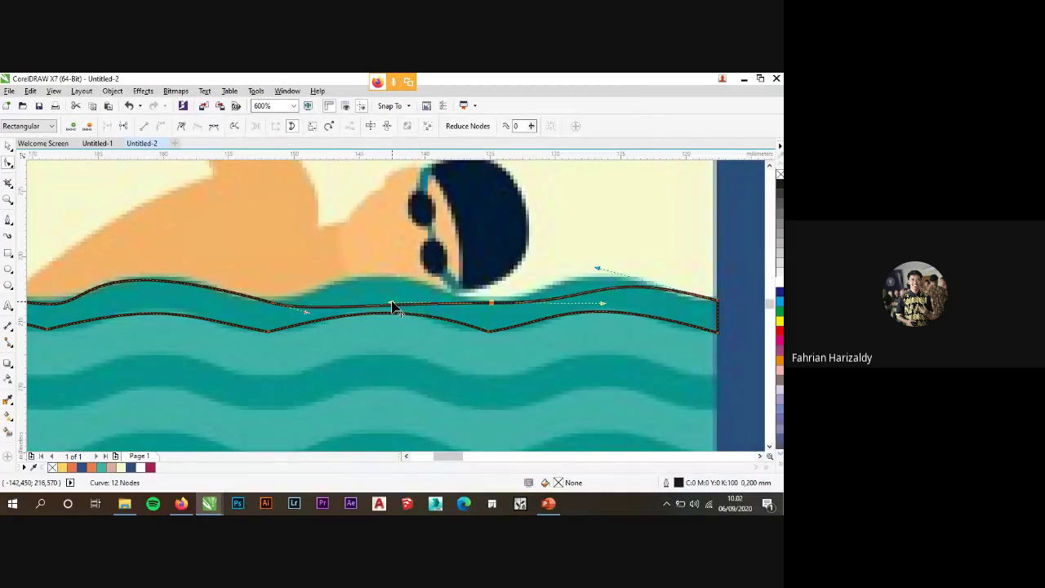
pyautogui.moveTo(393, 305); pyautogui.dragTo(325, 262)
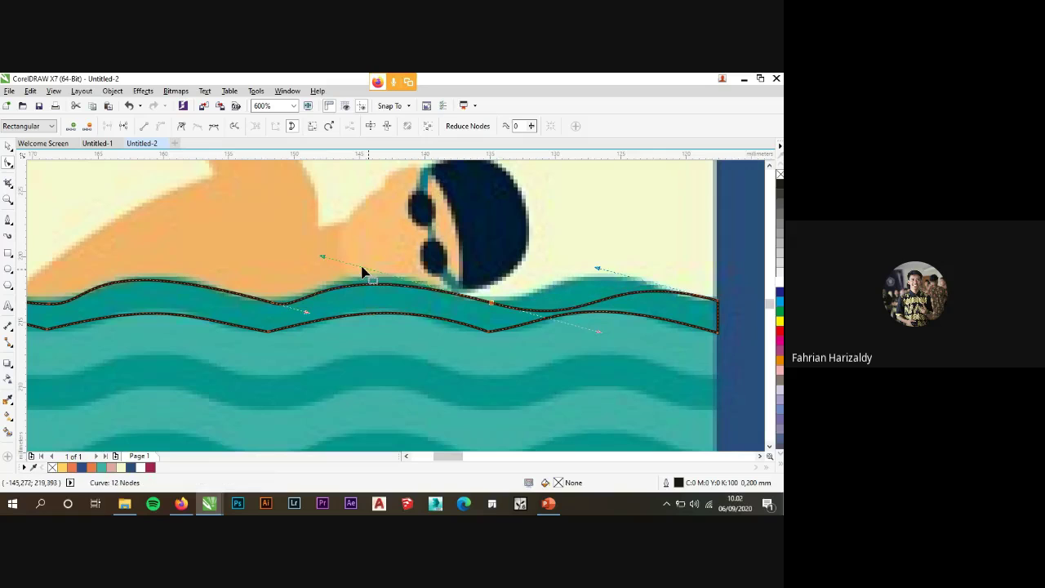
pyautogui.moveTo(602, 273); pyautogui.dragTo(535, 239)
pyautogui.moveTo(598, 331); pyautogui.dragTo(541, 321)
pyautogui.moveTo(324, 249); pyautogui.dragTo(331, 255)
pyautogui.scroll(-1, 494, 303)
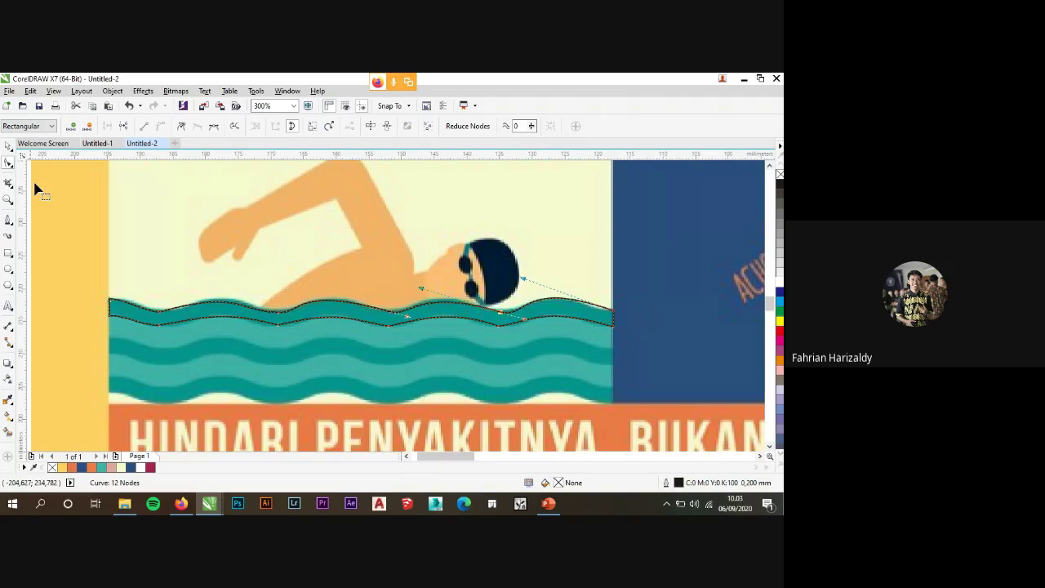
# Place two copies of the wave outline below the original, stacked over the lower water bands, and deselect.
pyautogui.press('space')
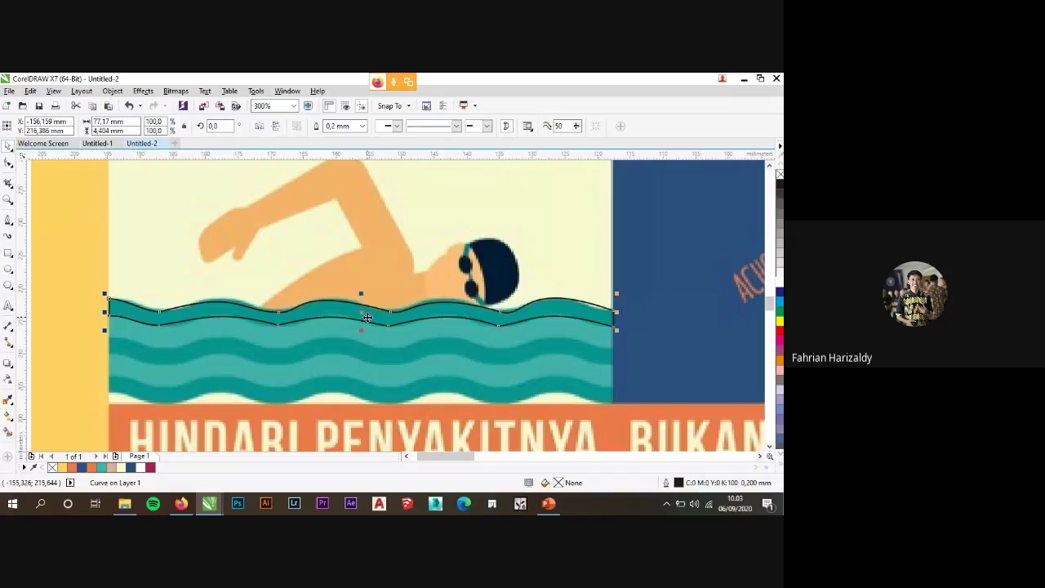
pyautogui.moveTo(367, 318); pyautogui.dragTo(373, 359)
pyautogui.click(379, 352)
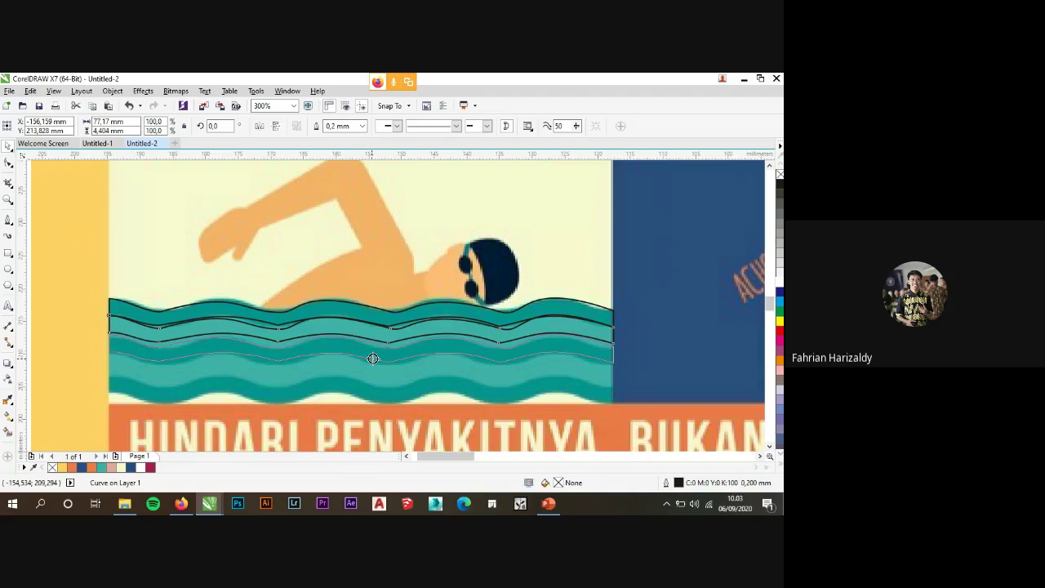
pyautogui.moveTo(373, 359); pyautogui.dragTo(373, 358)
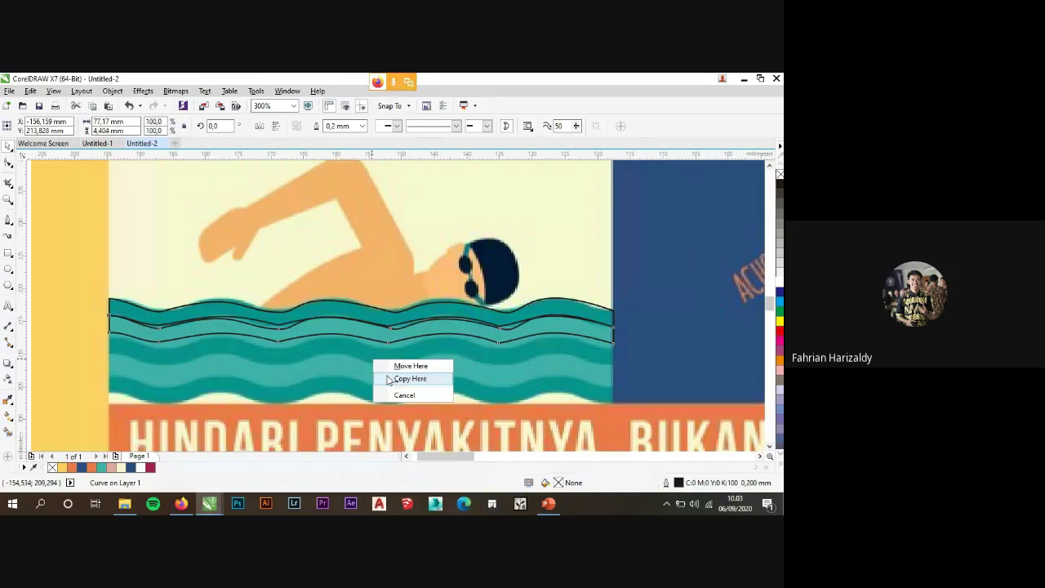
pyautogui.click(389, 381)
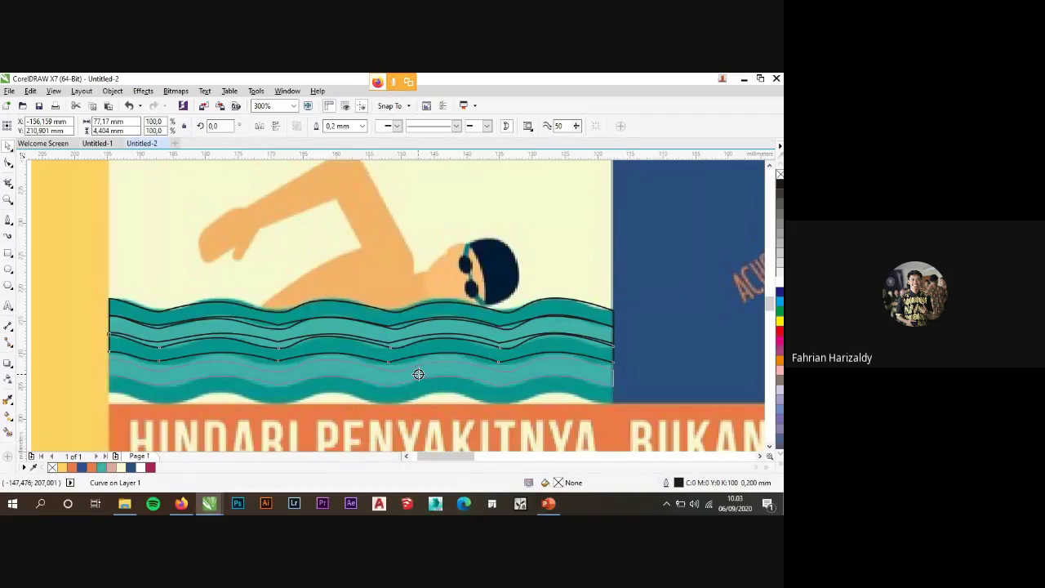
pyautogui.moveTo(417, 373); pyautogui.dragTo(420, 373)
pyautogui.click(441, 390)
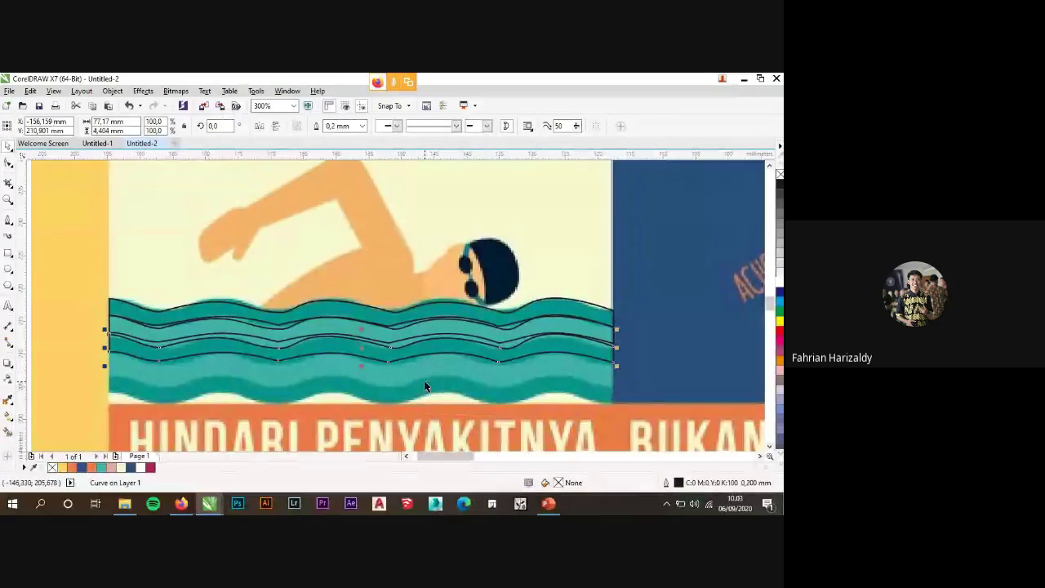
pyautogui.scroll(-4, 384, 315)
pyautogui.click(205, 312)
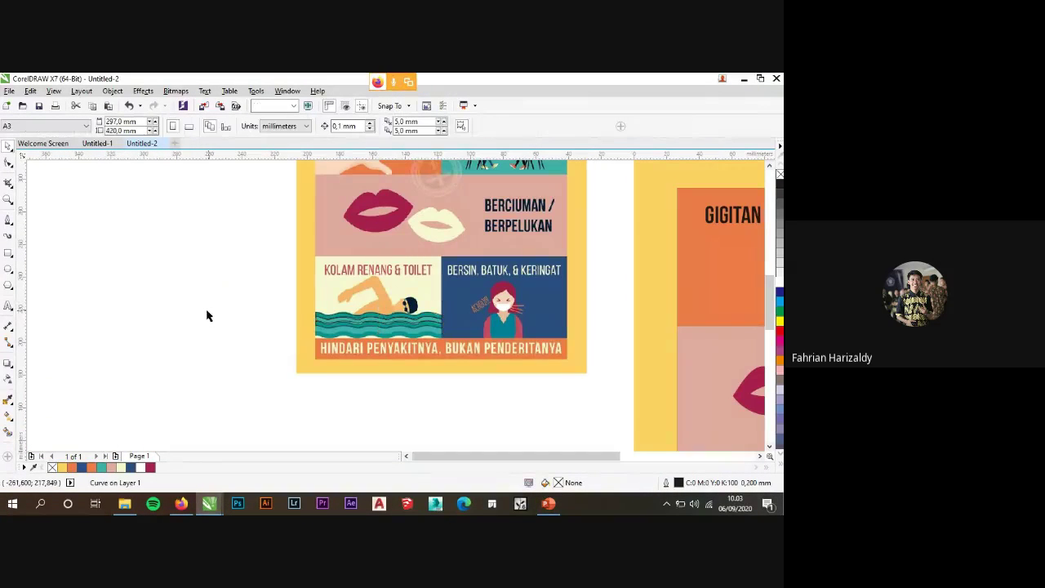
# Examine the insect-bite hand and family meal illustrations in the reference poster up close.
pyautogui.scroll(-2, 345, 313)
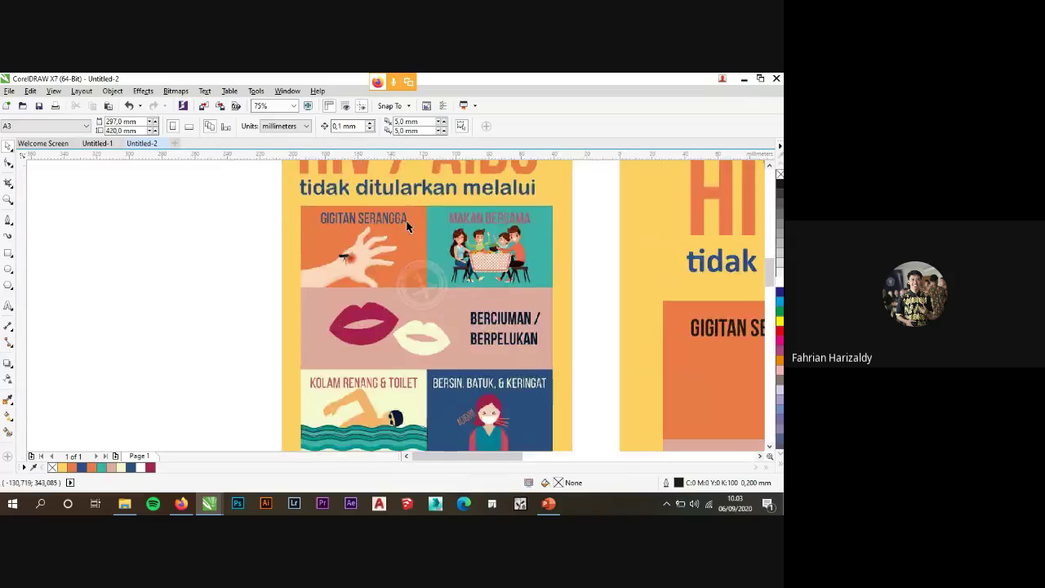
pyautogui.scroll(4, 256, 255)
pyautogui.scroll(-2, 255, 249)
pyautogui.scroll(2, 457, 257)
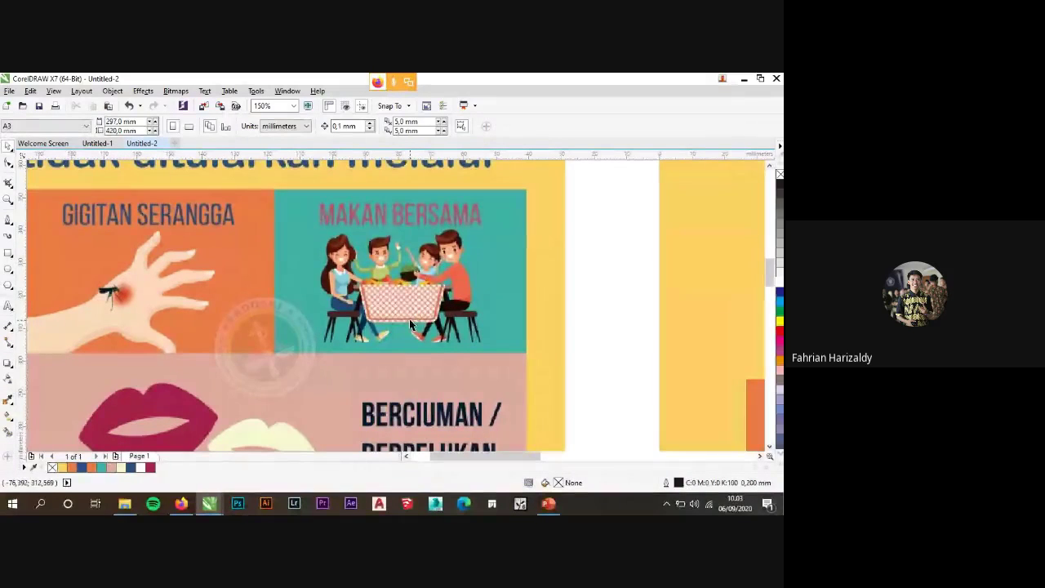
pyautogui.scroll(2, 427, 264)
pyautogui.scroll(-2, 408, 277)
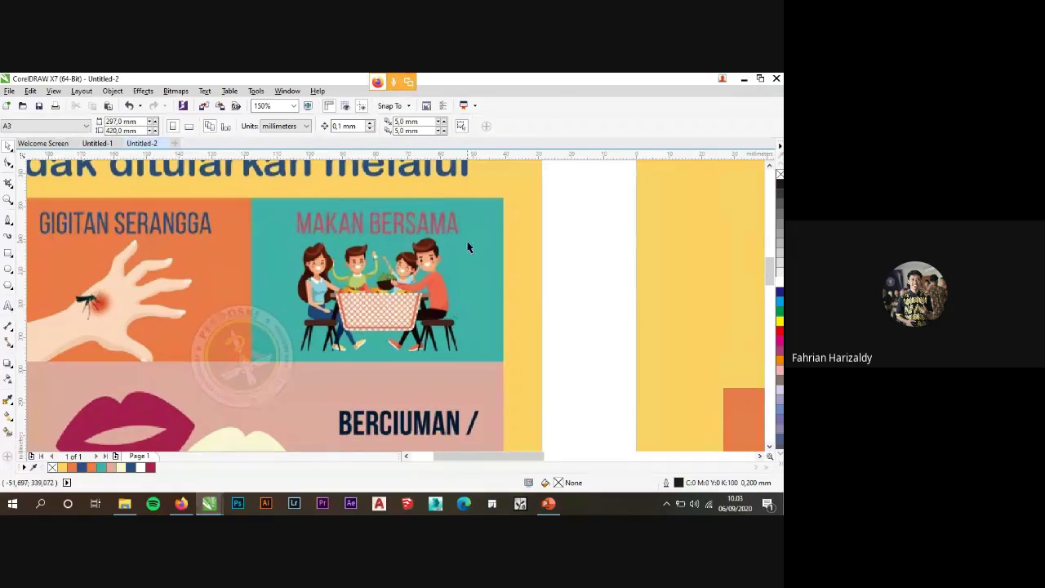
pyautogui.scroll(-2, 467, 242)
pyautogui.scroll(2, 320, 271)
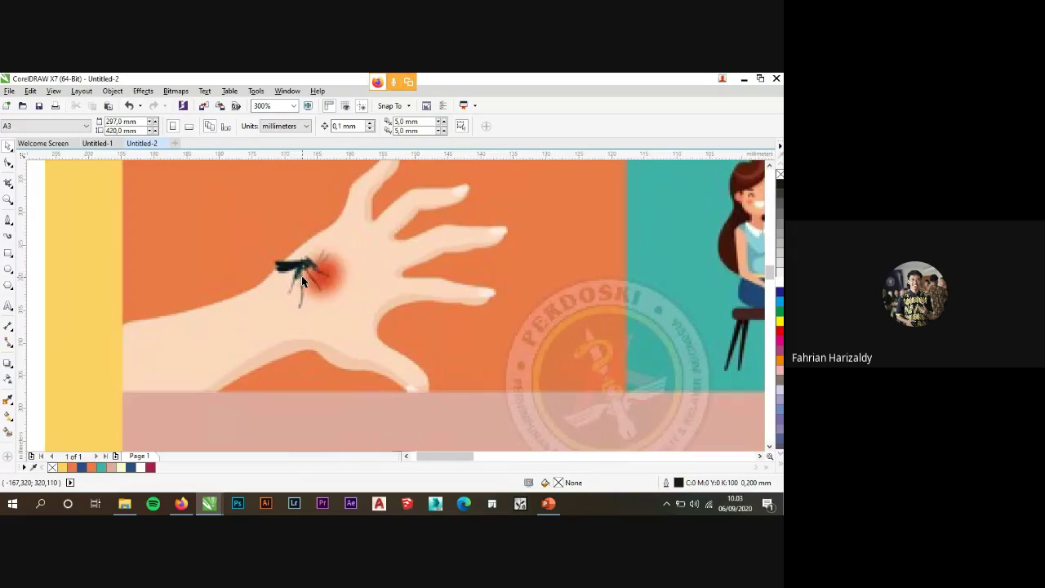
pyautogui.scroll(-2, 301, 280)
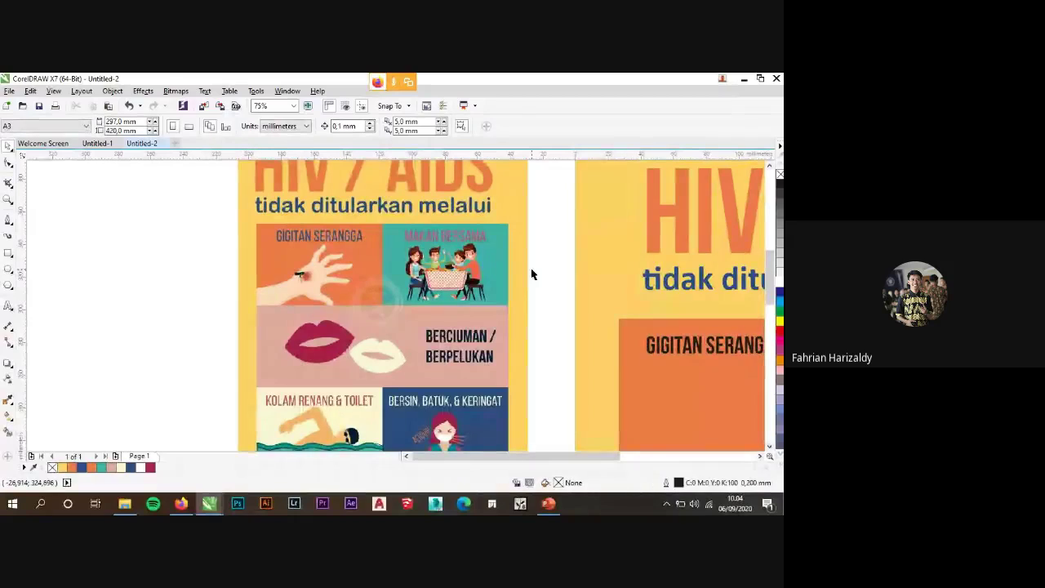
# Examine the sneezing woman with the mask and the ACHOO!!! text in the reference poster's BERSIN, BATUK, & KERINGAT panel.
pyautogui.scroll(-2, 531, 273)
pyautogui.scroll(3, 435, 373)
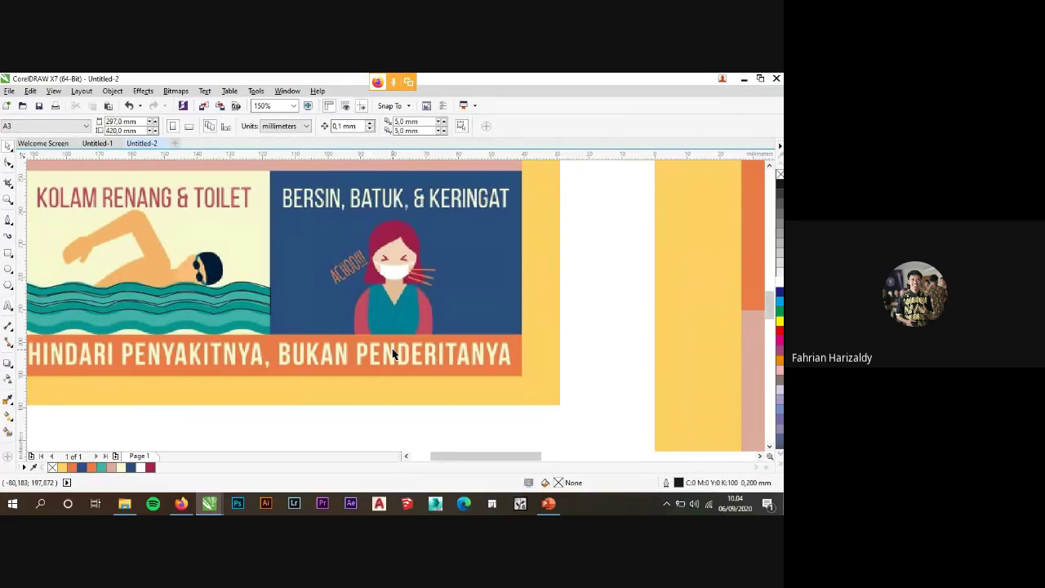
pyautogui.scroll(-3, 193, 337)
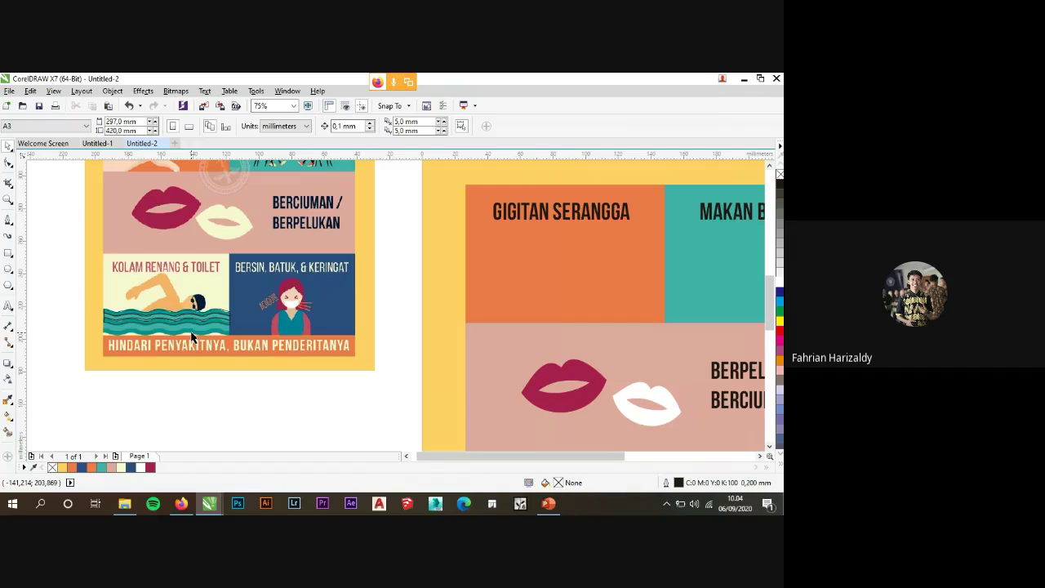
pyautogui.scroll(4, 296, 311)
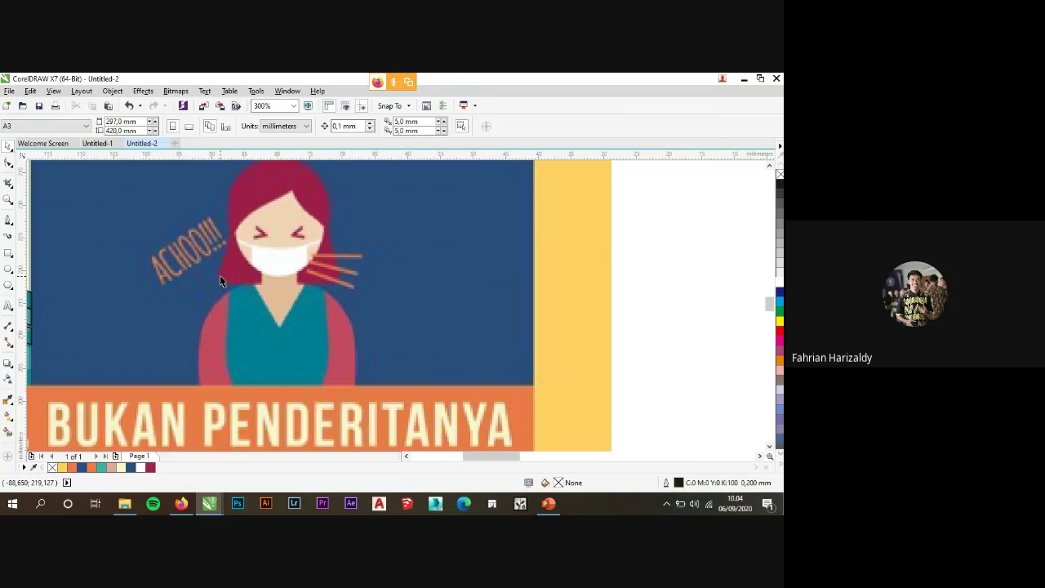
pyautogui.scroll(-2, 225, 284)
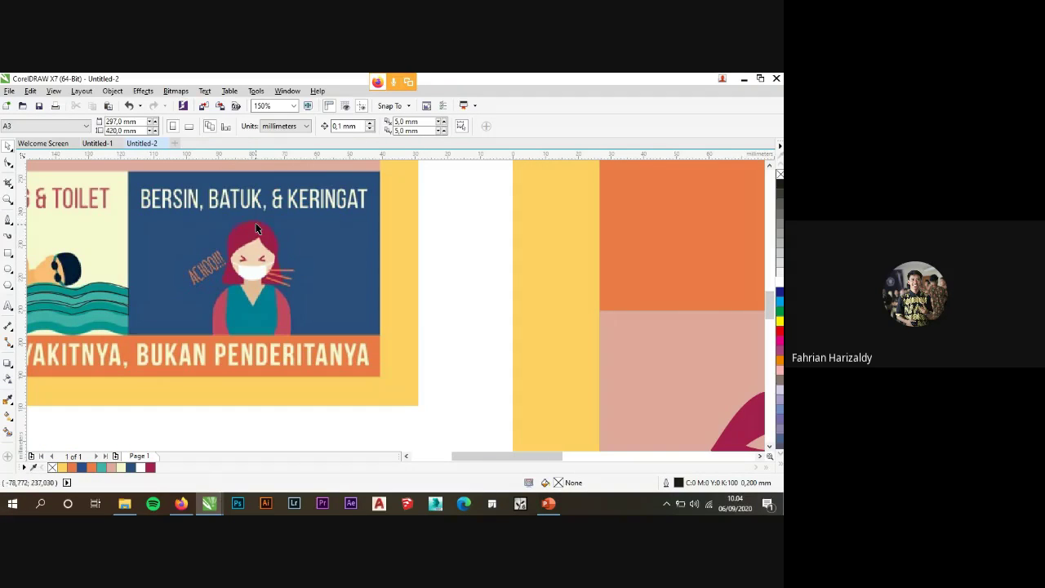
pyautogui.scroll(2, 256, 229)
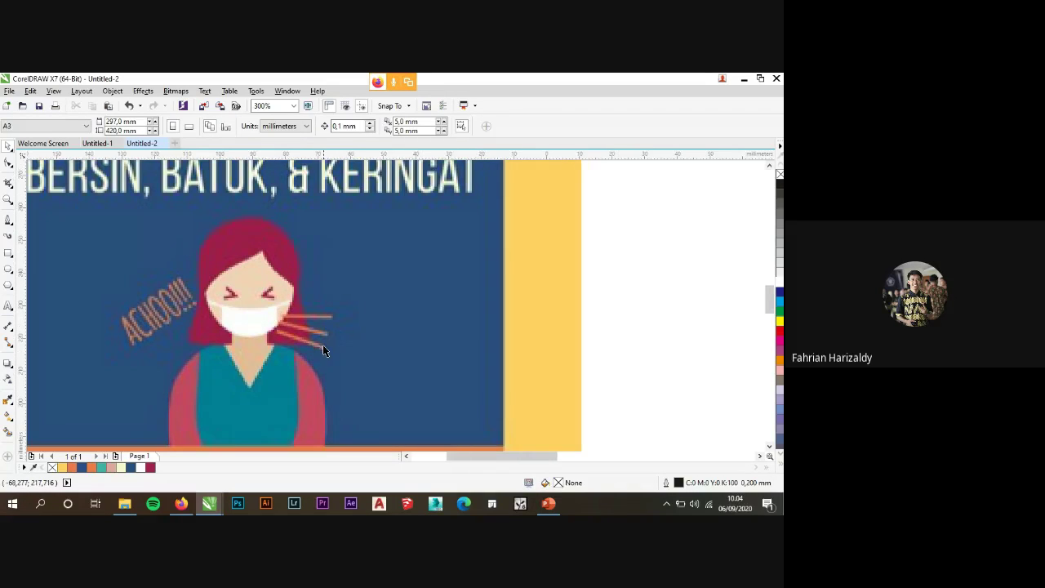
pyautogui.scroll(-4, 323, 345)
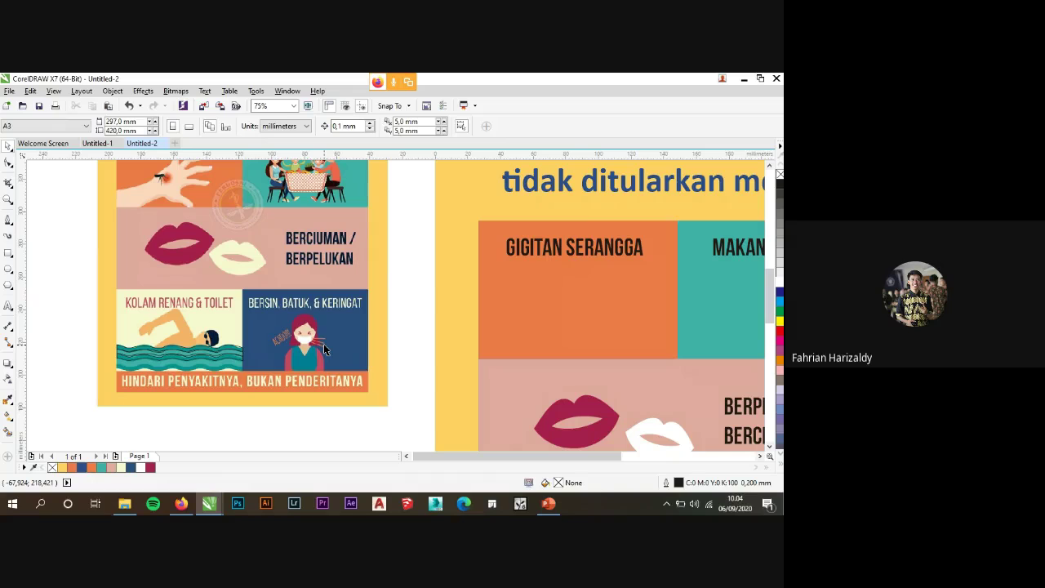
# Review the reference poster's illustrated panels against the matching empty panels of the recreated HIV/AIDS poster.
pyautogui.scroll(-3, 269, 264)
pyautogui.scroll(5, 269, 264)
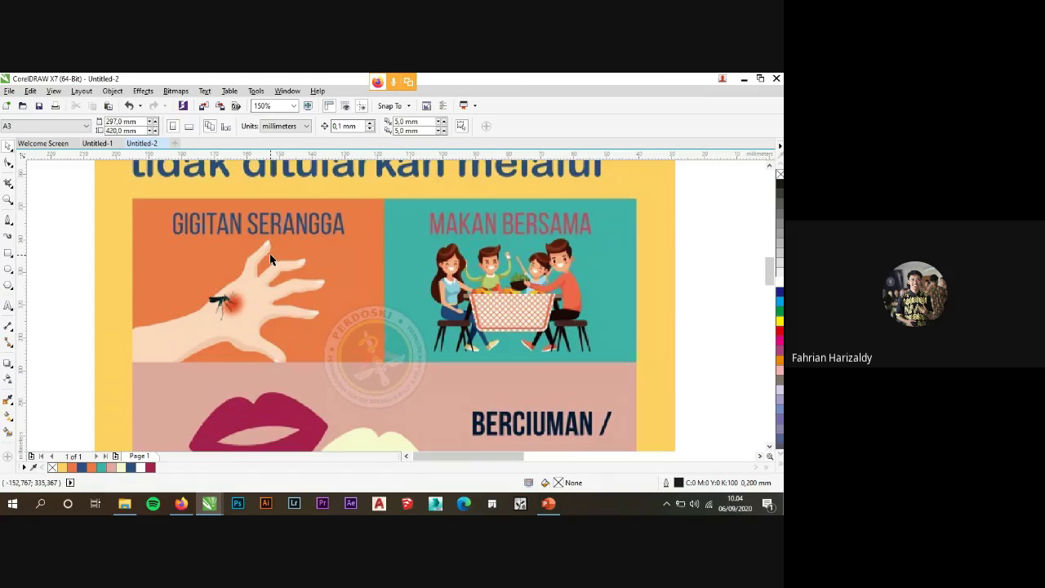
pyautogui.scroll(-2, 270, 259)
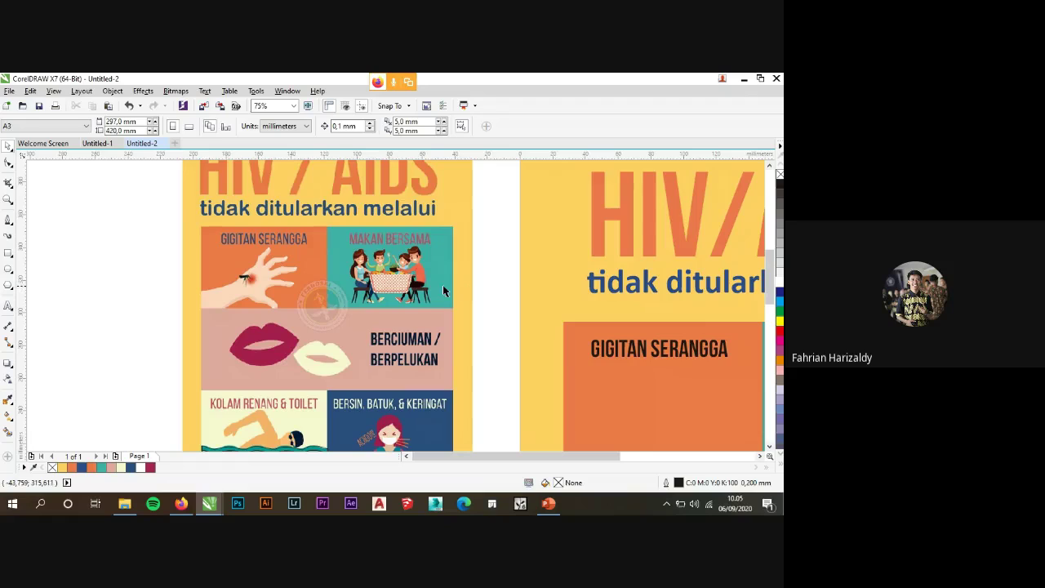
pyautogui.scroll(-2, 442, 284)
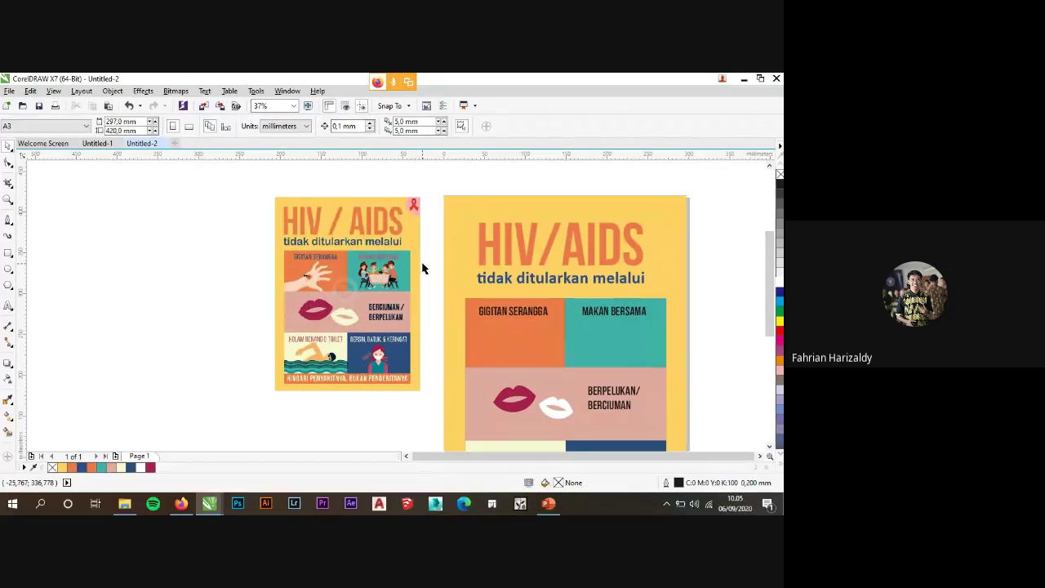
pyautogui.scroll(2, 337, 359)
pyautogui.scroll(2, 337, 359)
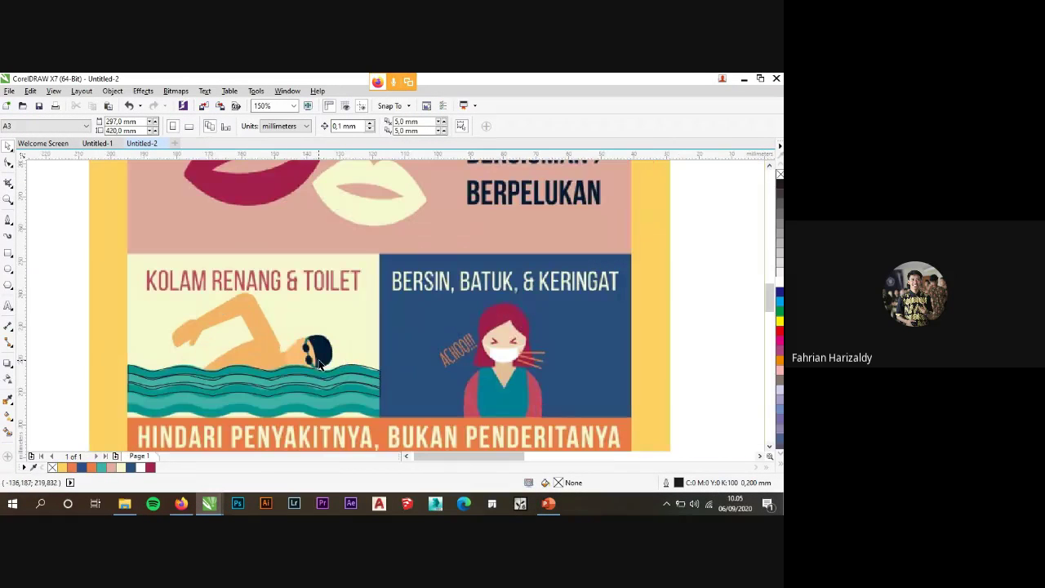
pyautogui.scroll(-2, 318, 363)
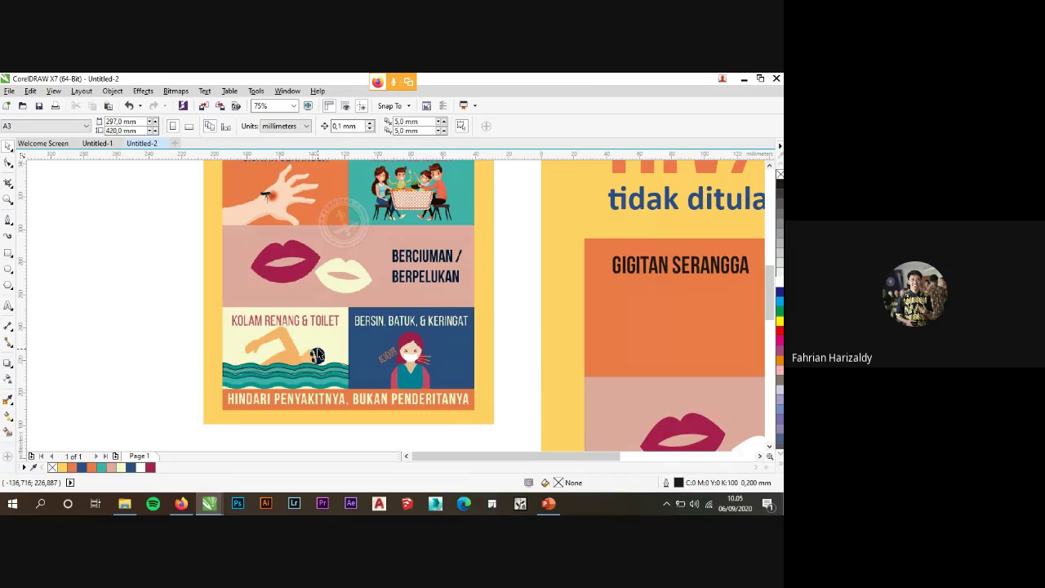
pyautogui.scroll(-2, 231, 240)
pyautogui.scroll(1, 451, 229)
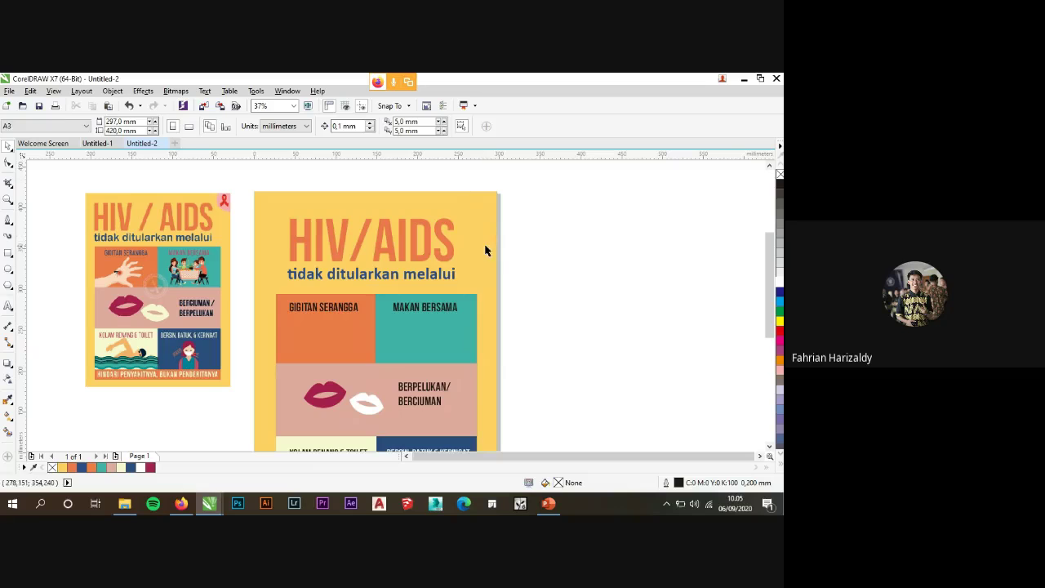
pyautogui.scroll(-1, 306, 202)
pyautogui.scroll(1, 306, 232)
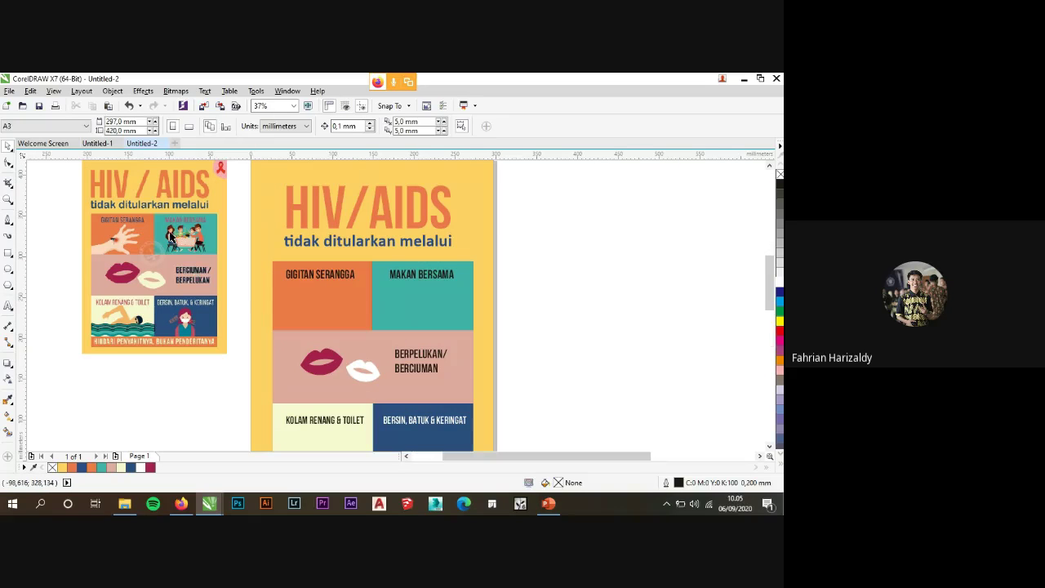
# Inspect the details of the family meal illustration in the MAKAN BERSAMA panel, ending with both posters in view.
pyautogui.scroll(2, 245, 233)
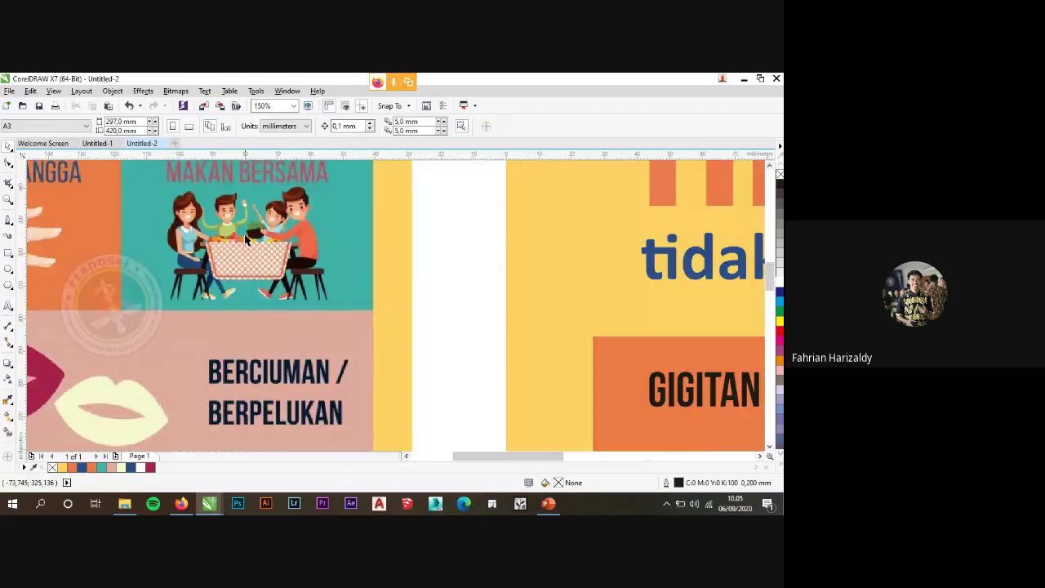
pyautogui.scroll(1, 212, 226)
pyautogui.scroll(-1, 306, 243)
pyautogui.scroll(1, 306, 243)
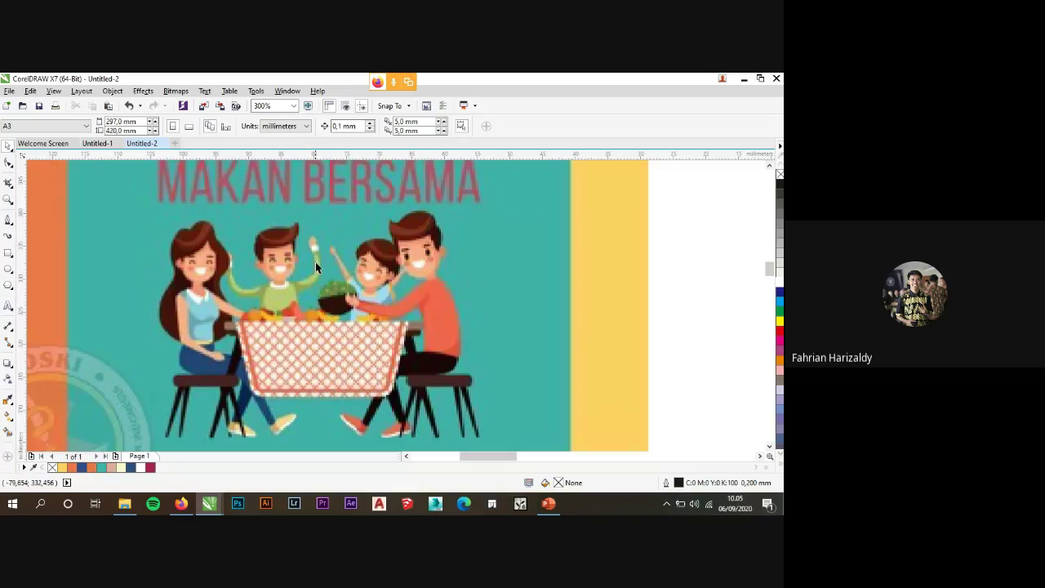
pyautogui.scroll(-1, 367, 280)
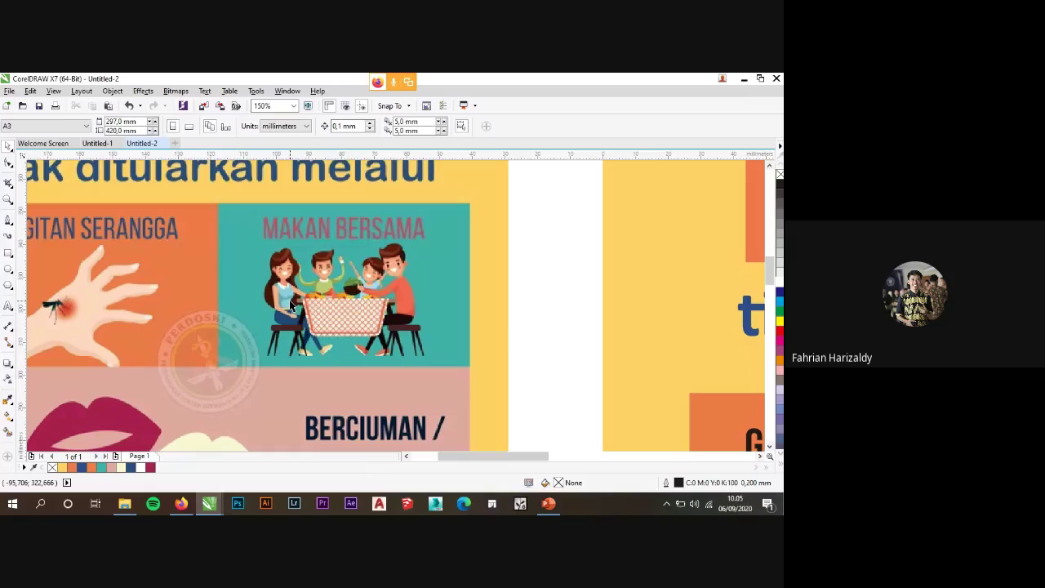
pyautogui.scroll(-1, 360, 338)
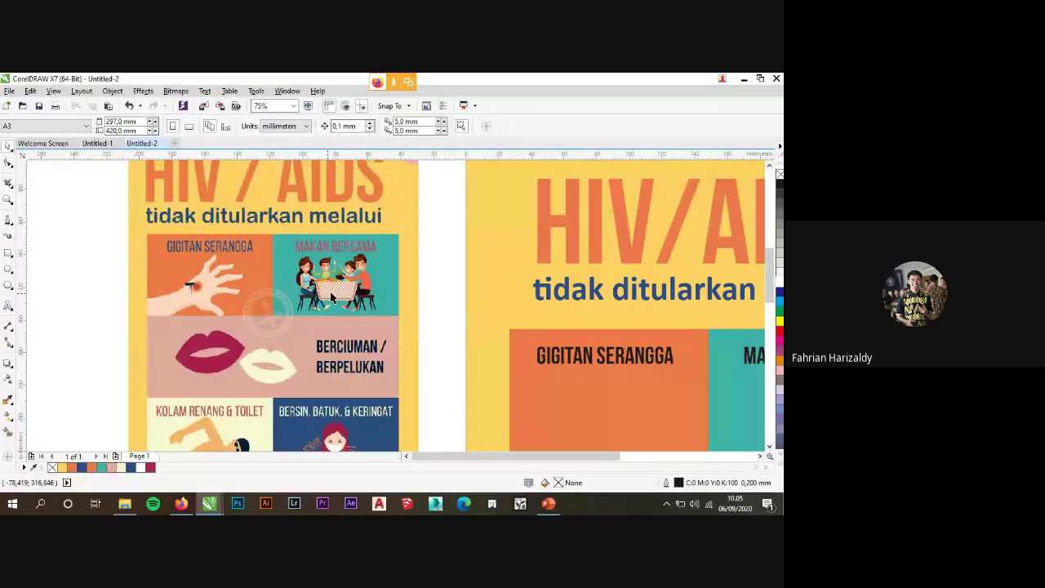
pyautogui.scroll(-1, 232, 216)
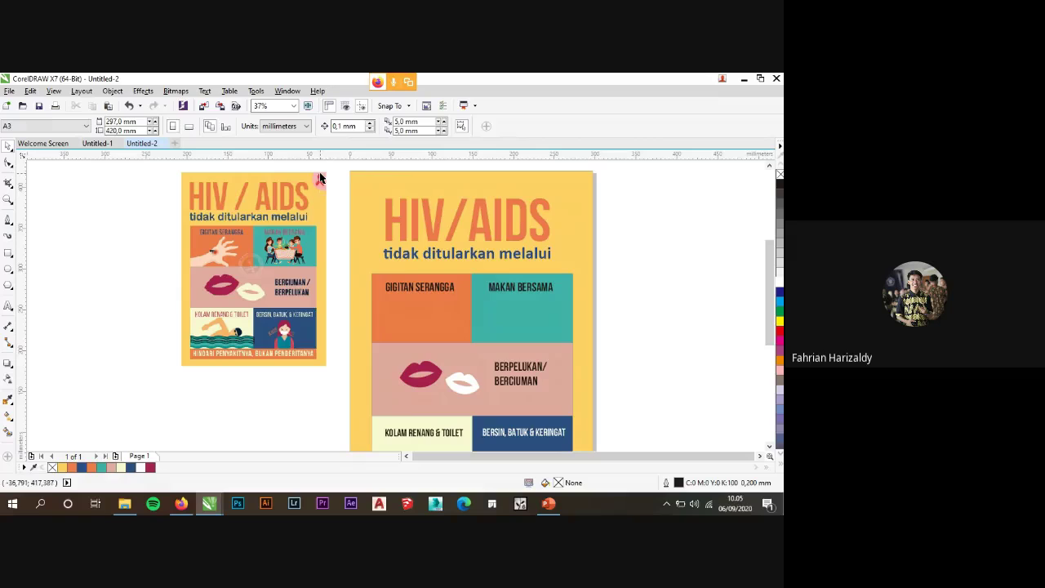
# Examine the red ribbon in its pink circle at the upper-right corner of the reference poster.
pyautogui.scroll(2, 318, 178)
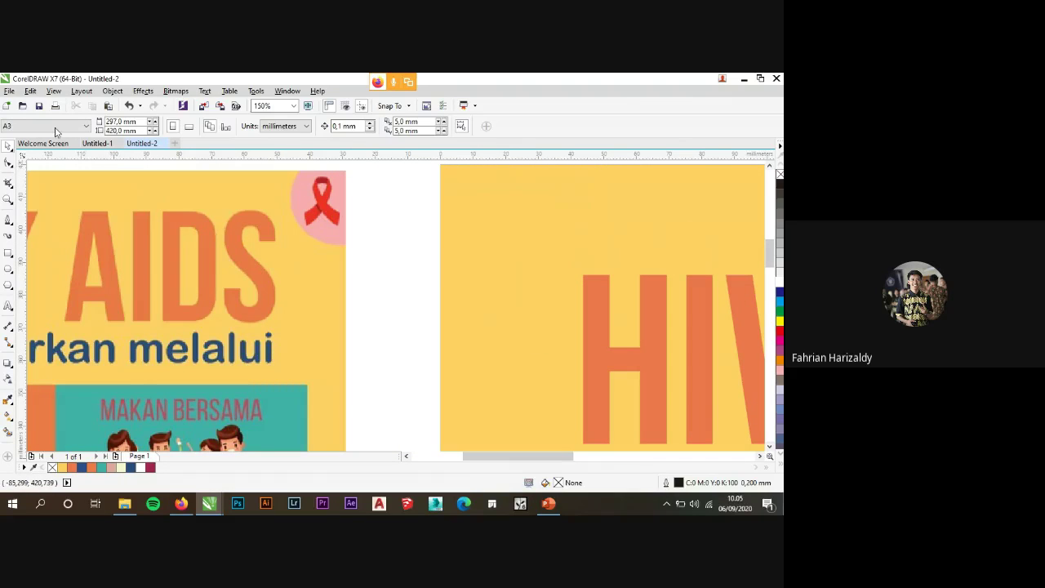
pyautogui.click(9, 91)
pyautogui.click(421, 266)
pyautogui.scroll(-4, 295, 200)
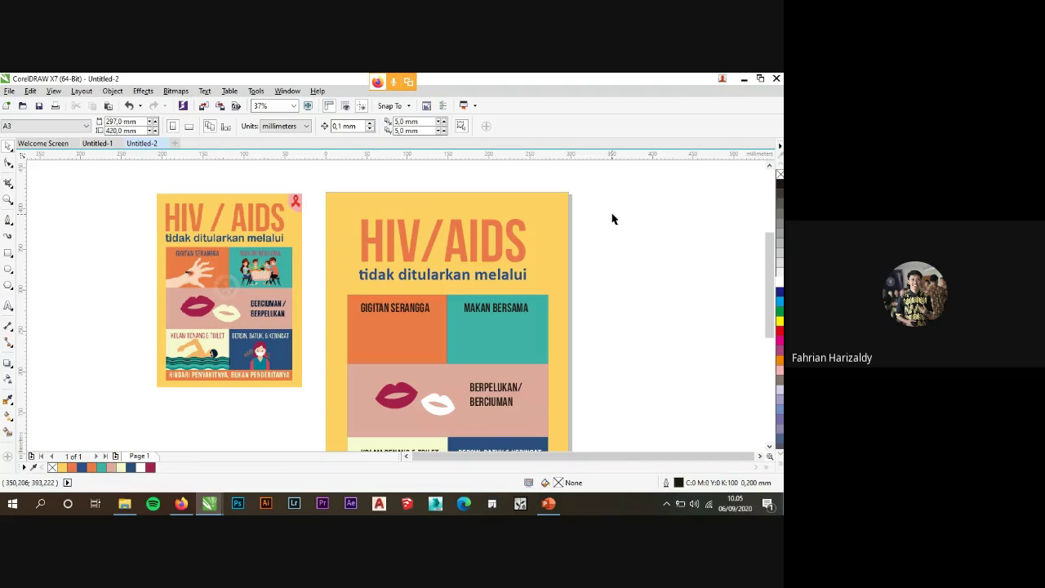
pyautogui.click(262, 260)
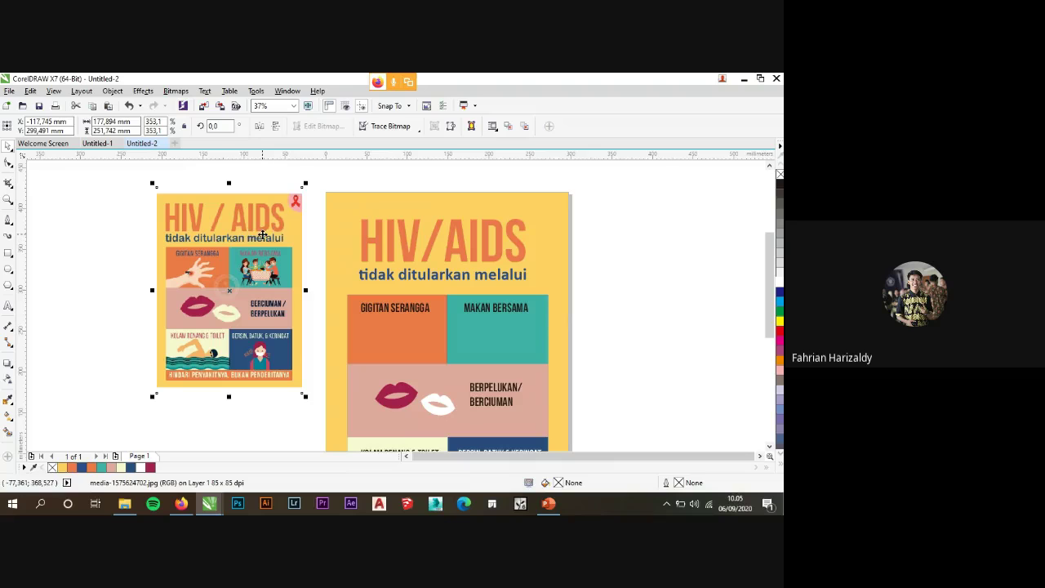
pyautogui.scroll(6, 296, 204)
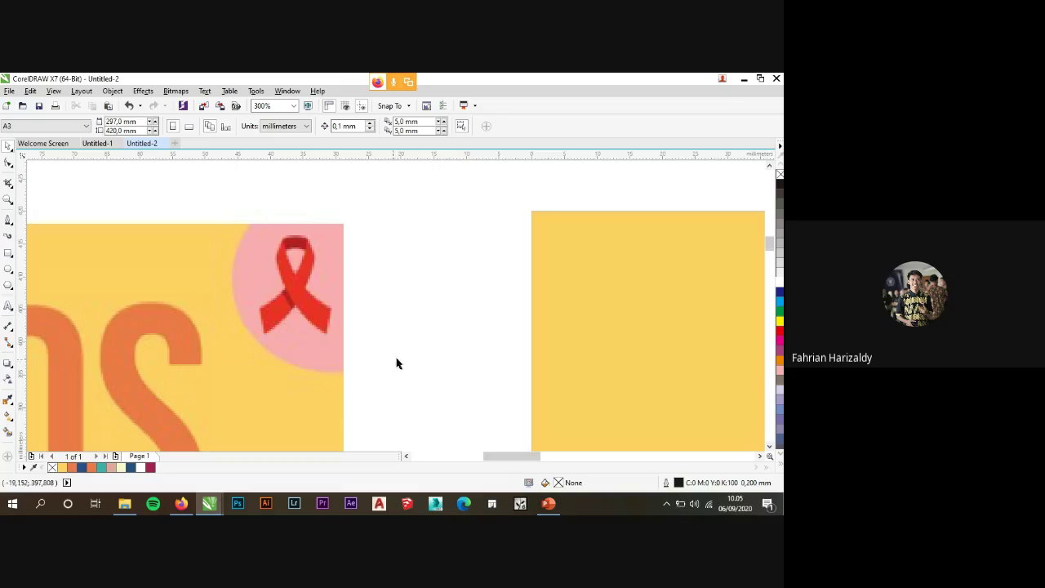
pyautogui.scroll(-5, 250, 283)
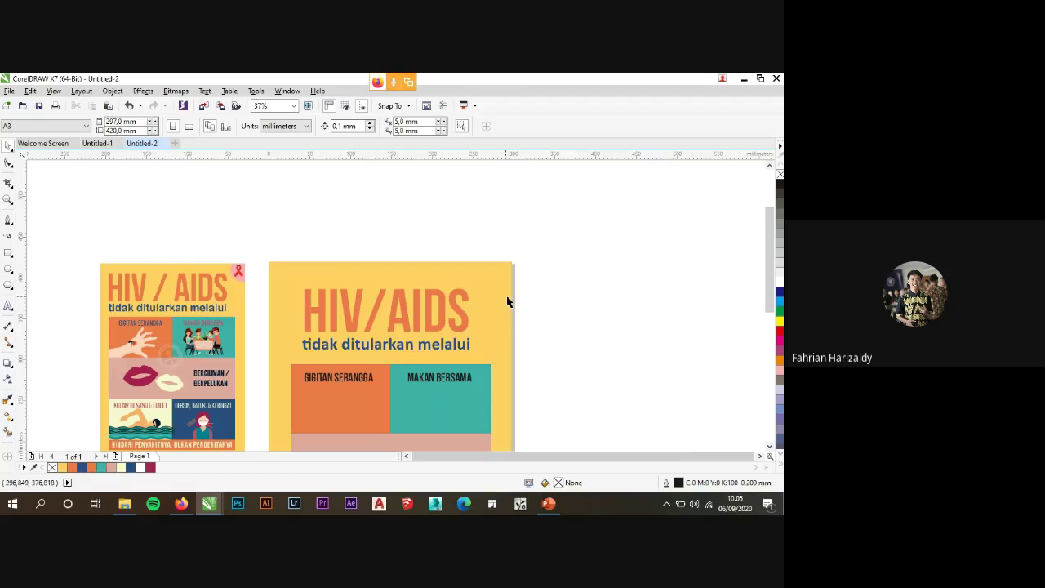
pyautogui.click(9, 269)
pyautogui.scroll(2, 555, 273)
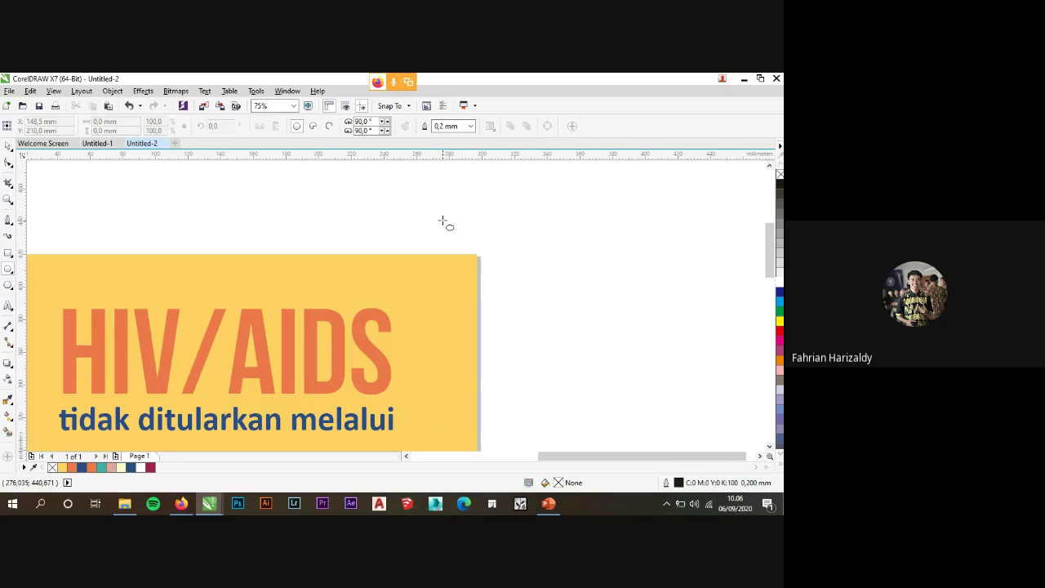
pyautogui.moveTo(431, 214); pyautogui.dragTo(547, 306)
pyautogui.click(8, 146)
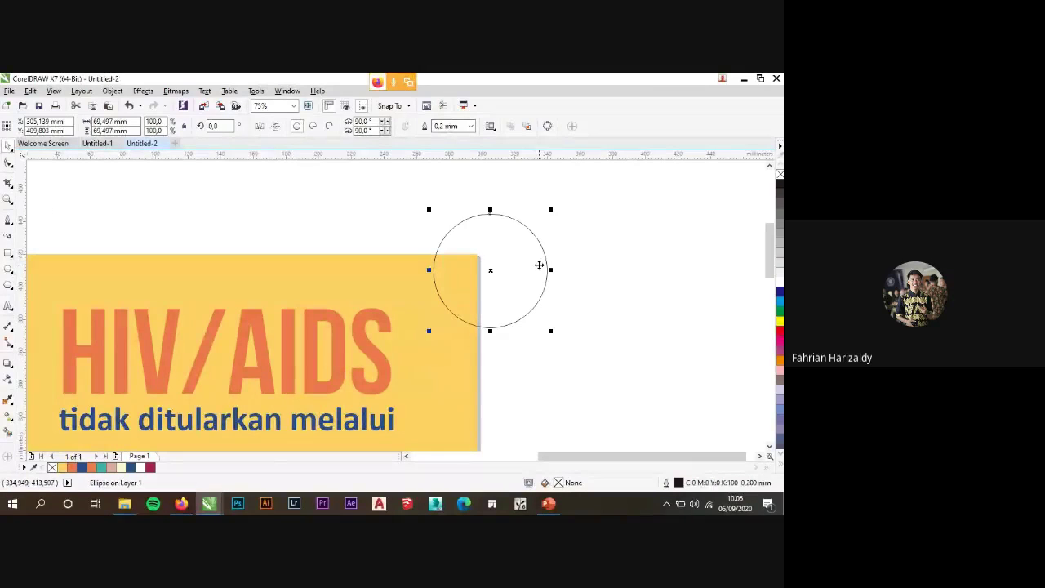
pyautogui.press('Delete')
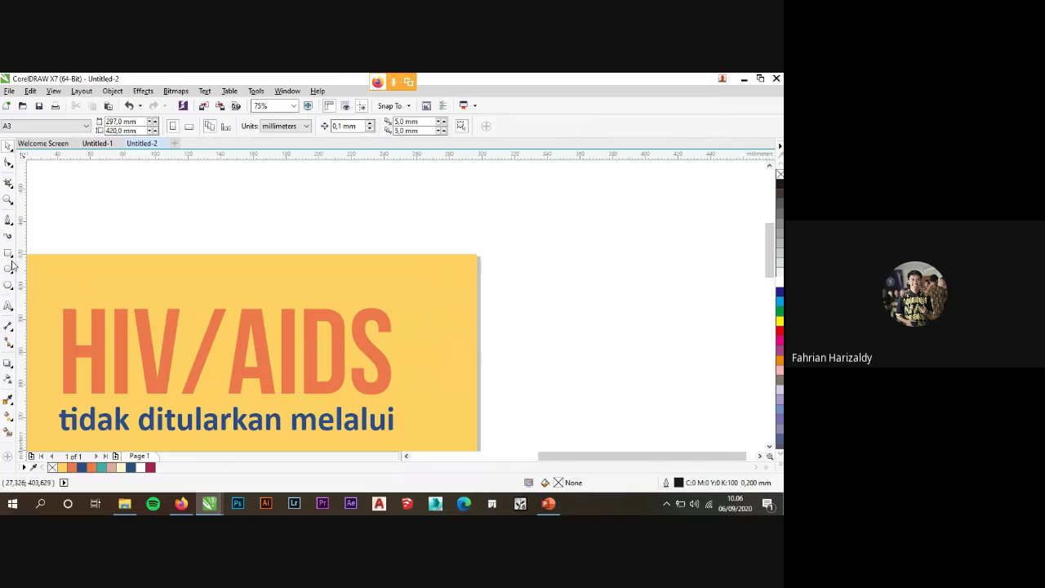
# Draw a circle about 72 mm in diameter over the recreated poster's upper-right corner and shift it slightly inward.
pyautogui.click(10, 266)
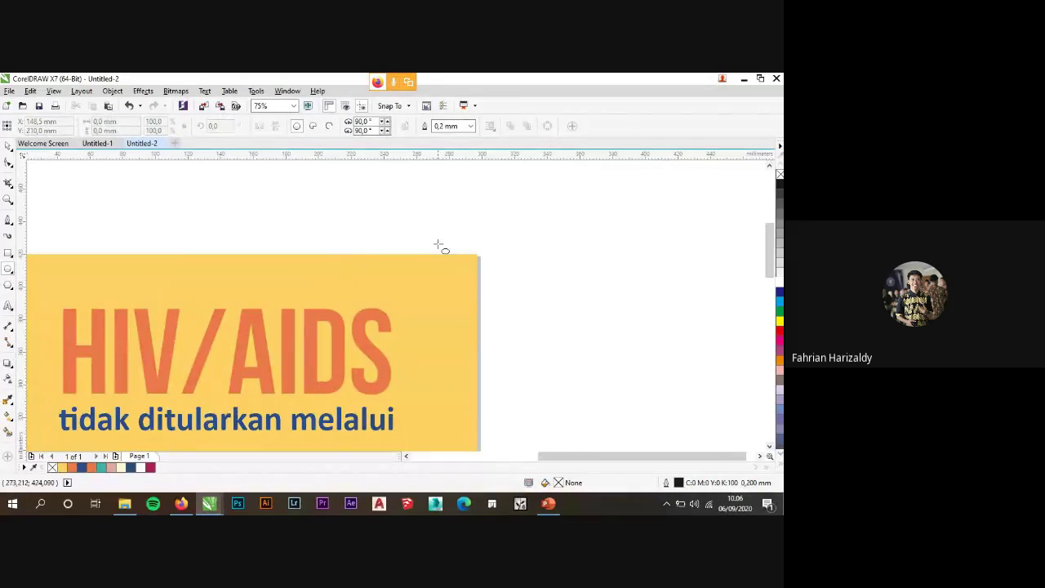
pyautogui.moveTo(422, 221); pyautogui.dragTo(541, 303)
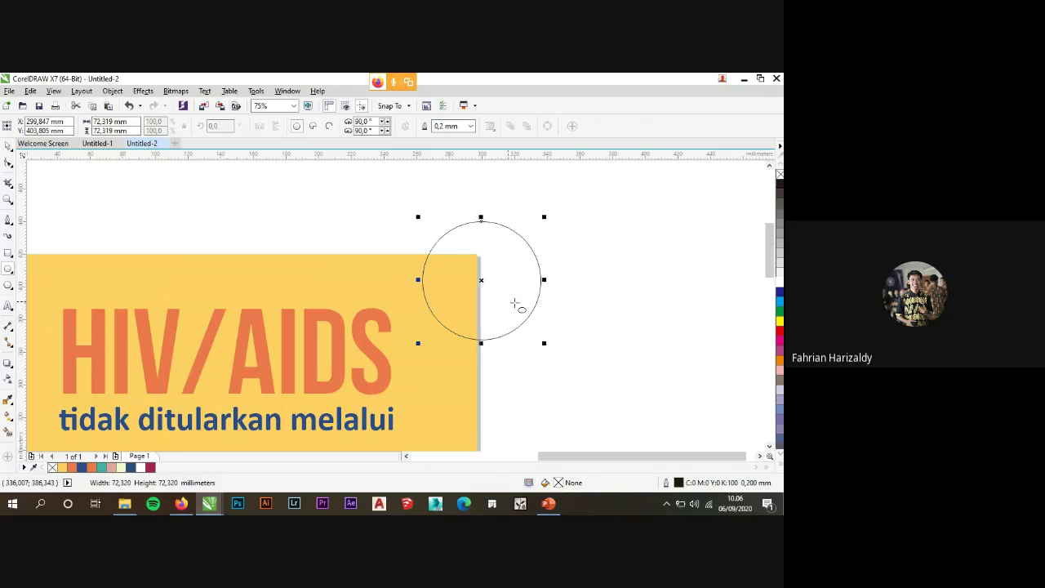
pyautogui.click(7, 145)
pyautogui.moveTo(481, 280); pyautogui.dragTo(473, 279)
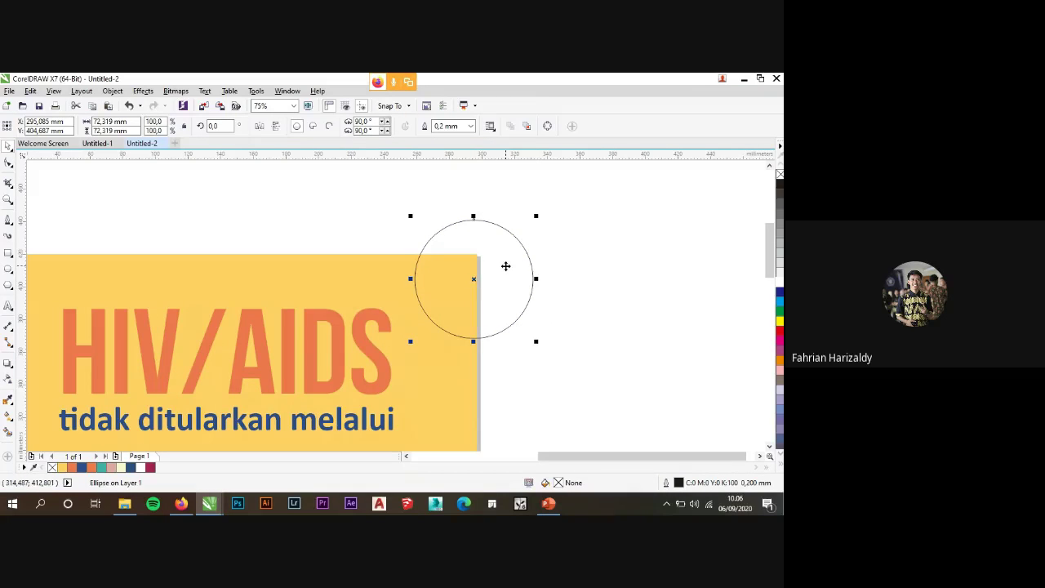
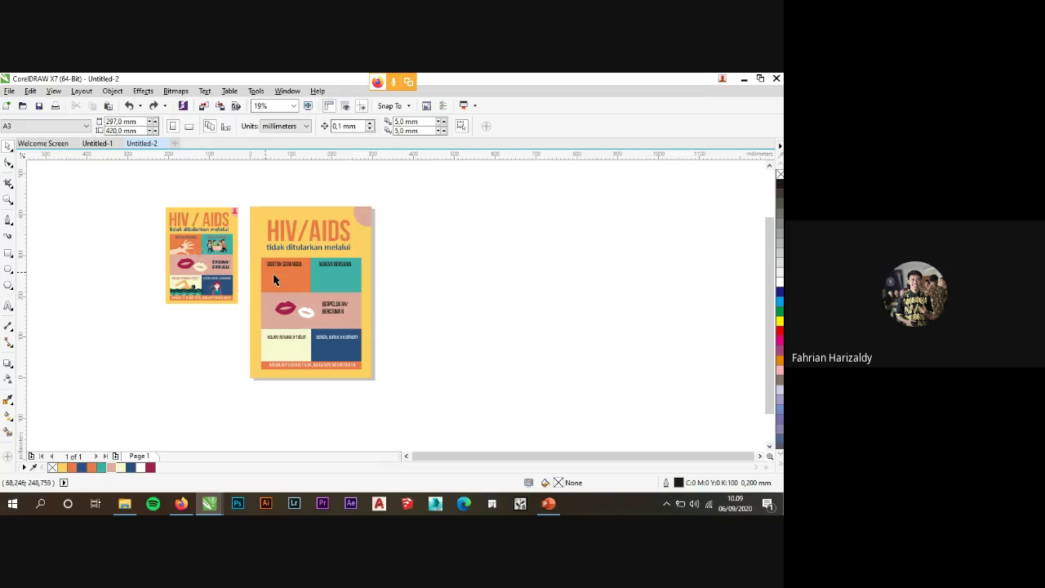
# Trace the sneezing woman's teal V-neck top in the reference poster as a closed straight-sided outline with the Pen tool.
pyautogui.scroll(4, 198, 274)
pyautogui.scroll(-2, 198, 274)
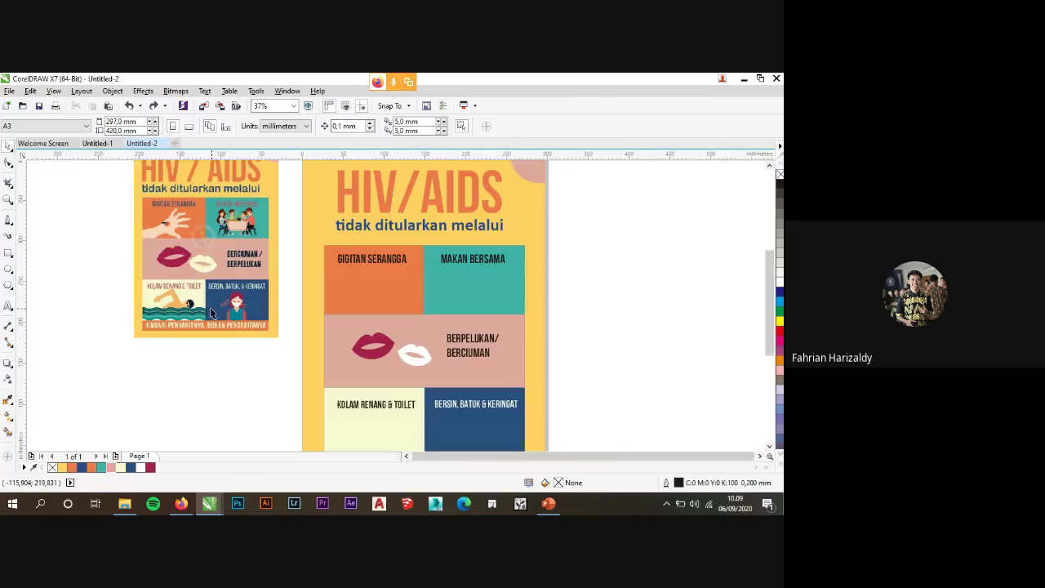
pyautogui.scroll(3, 210, 307)
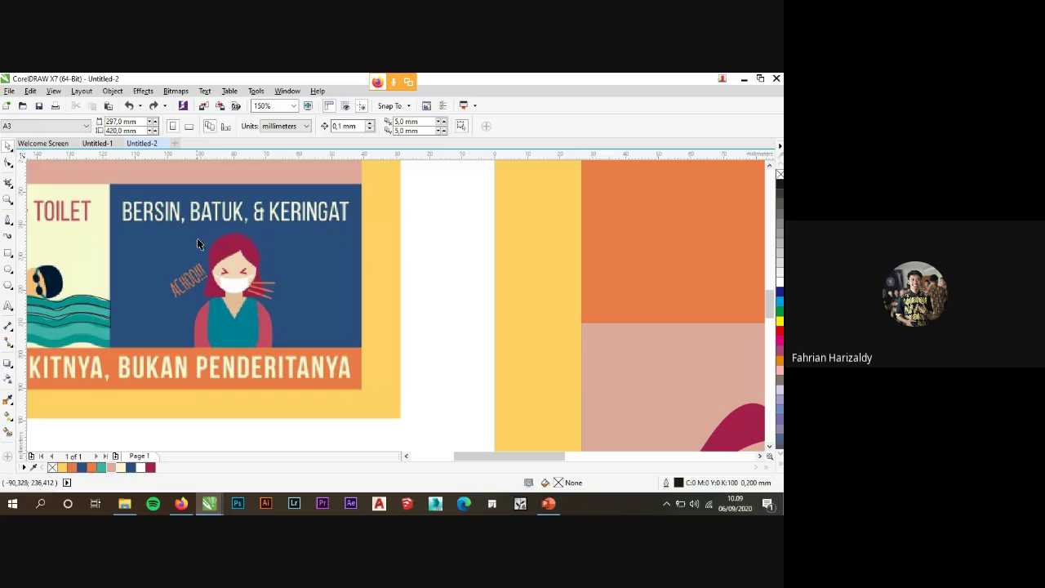
pyautogui.click(9, 220)
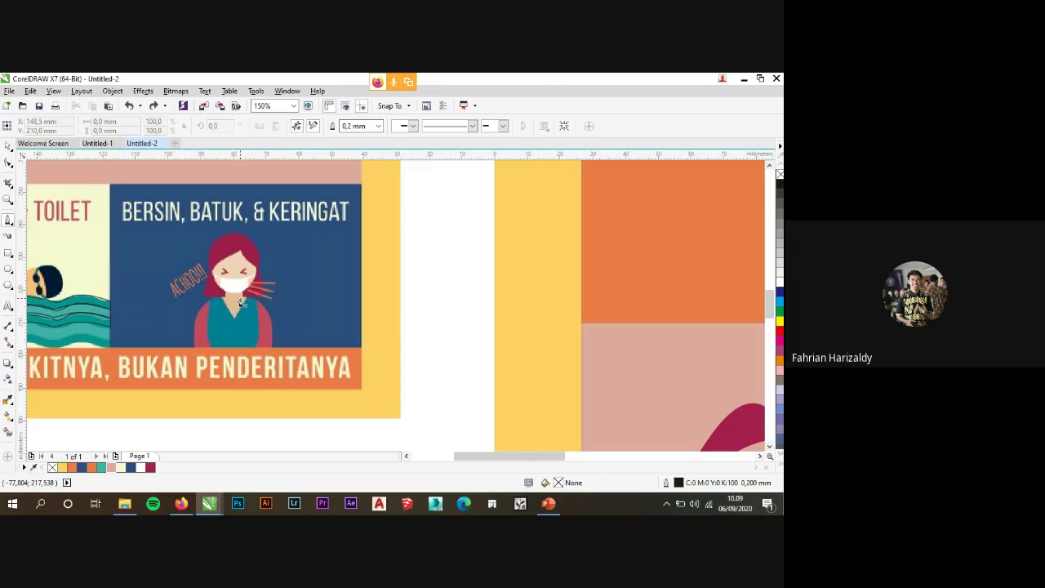
pyautogui.scroll(2, 241, 302)
pyautogui.click(181, 302)
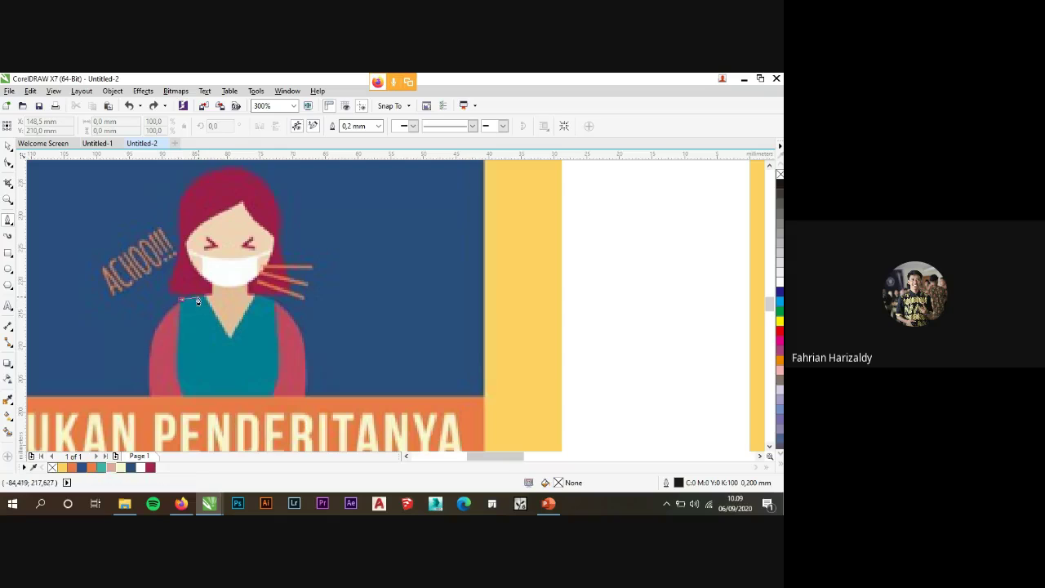
pyautogui.click(205, 295)
pyautogui.doubleClick(230, 339)
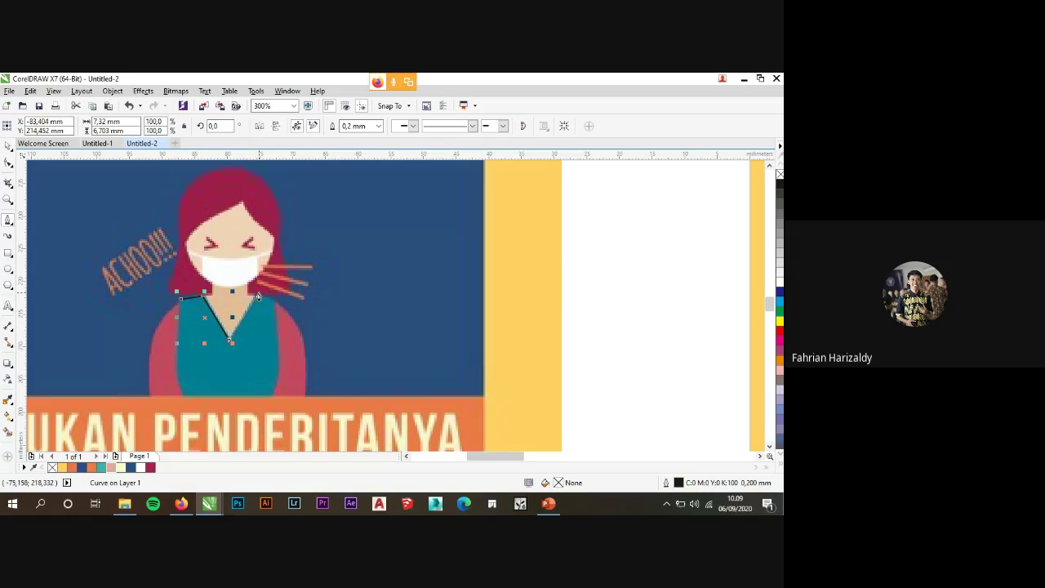
pyautogui.click(274, 299)
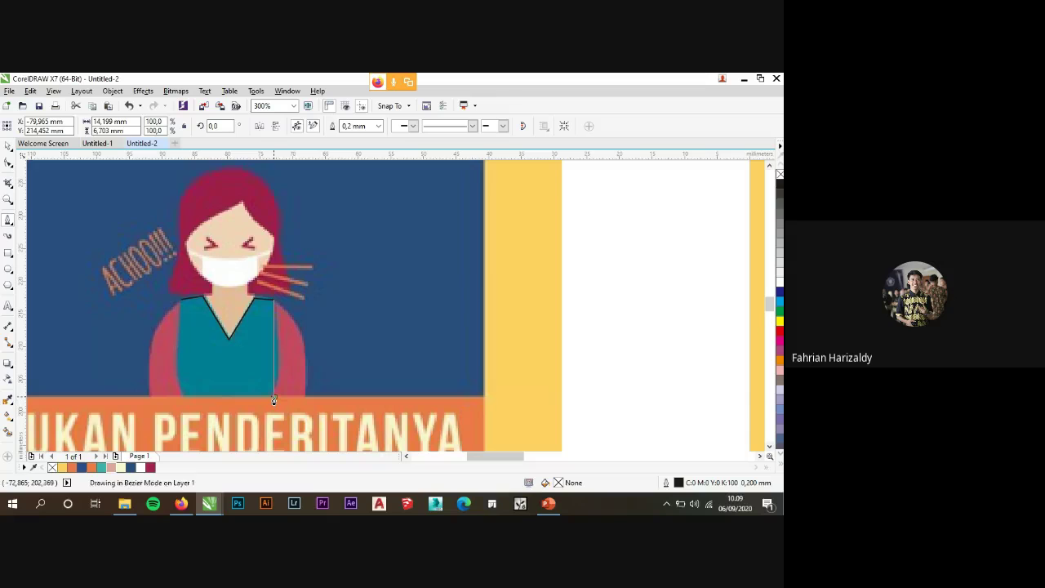
pyautogui.click(274, 400)
pyautogui.doubleClick(175, 399)
pyautogui.click(181, 399)
pyautogui.doubleClick(180, 296)
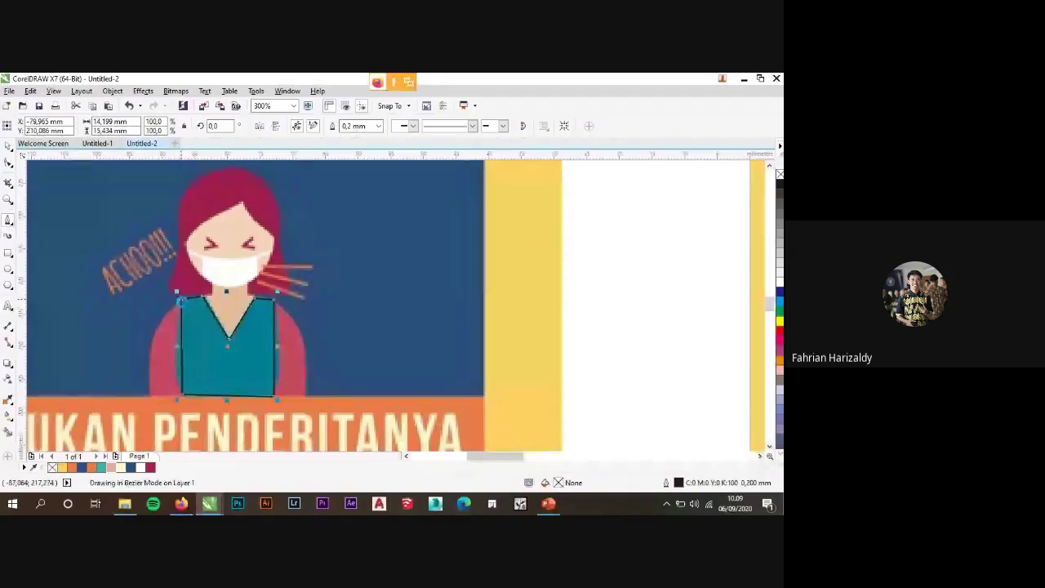
pyautogui.click(7, 146)
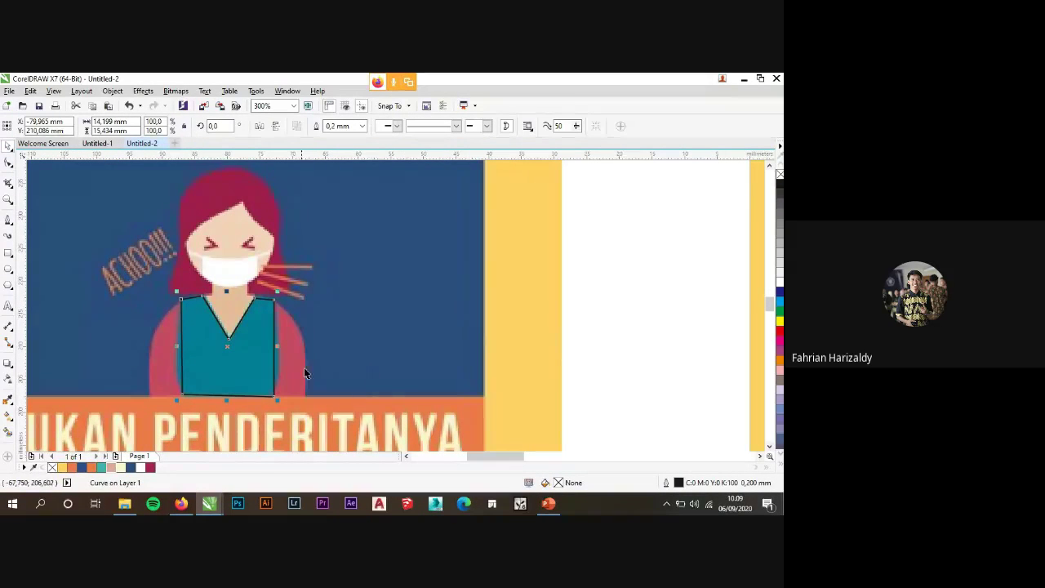
# Convert both side segments of the traced top to curves and bend them outward to match the reference illustration.
pyautogui.click(9, 162)
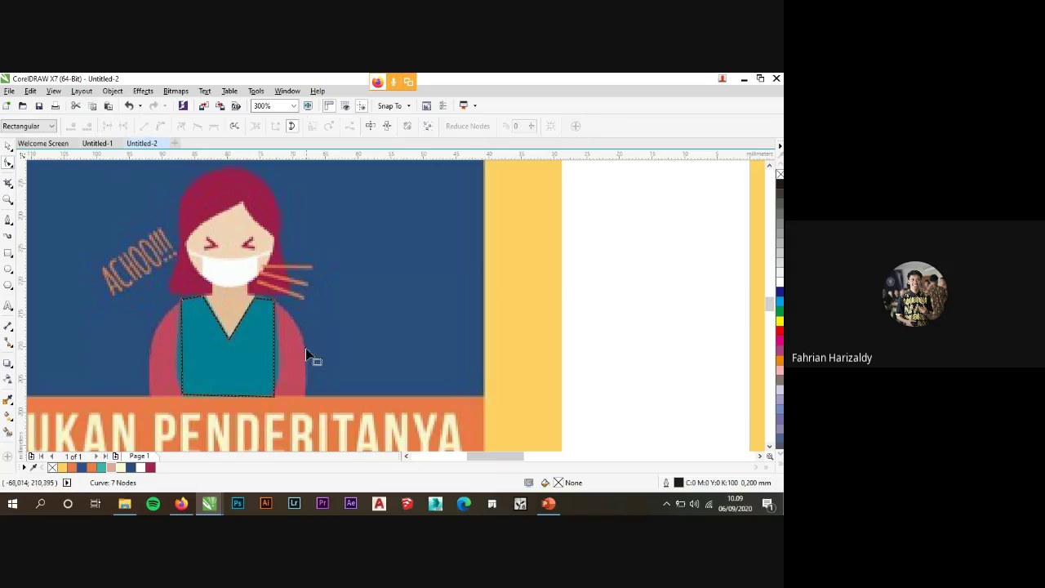
pyautogui.rightClick(274, 356)
pyautogui.press('Escape')
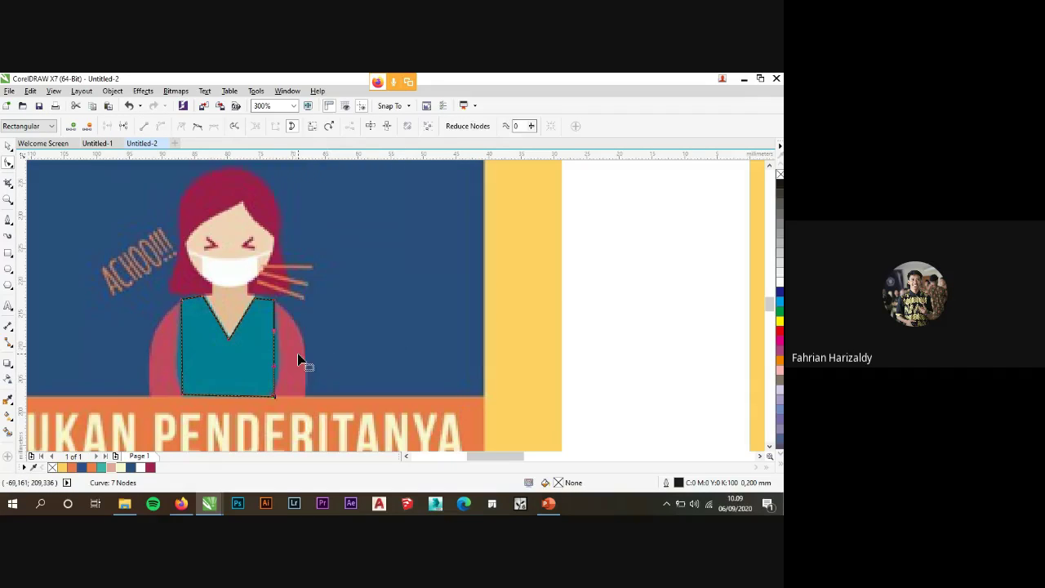
pyautogui.scroll(2, 271, 366)
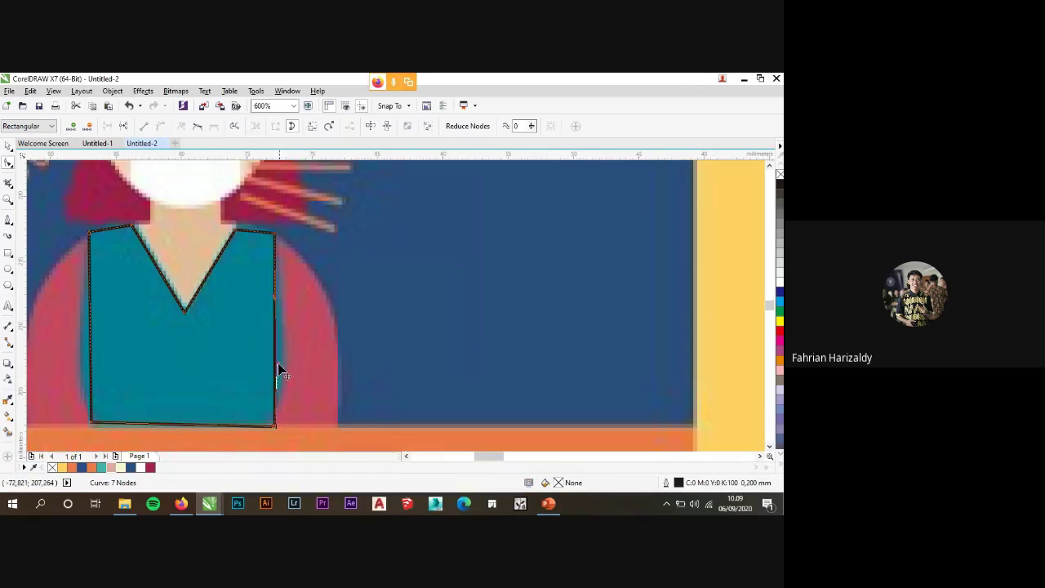
pyautogui.rightClick(92, 330)
pyautogui.click(126, 173)
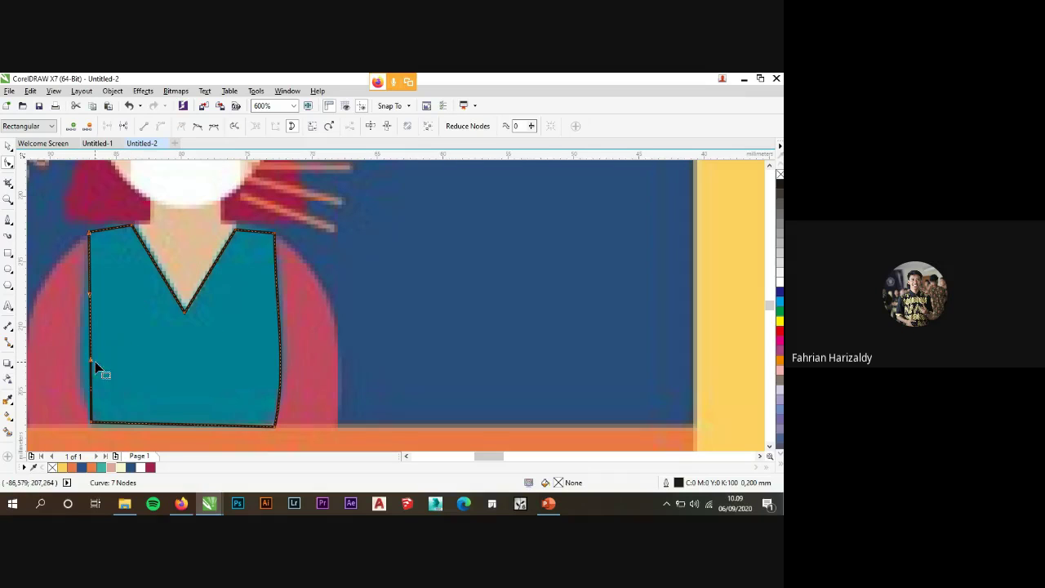
pyautogui.moveTo(95, 364); pyautogui.dragTo(81, 295)
pyautogui.scroll(-2, 180, 258)
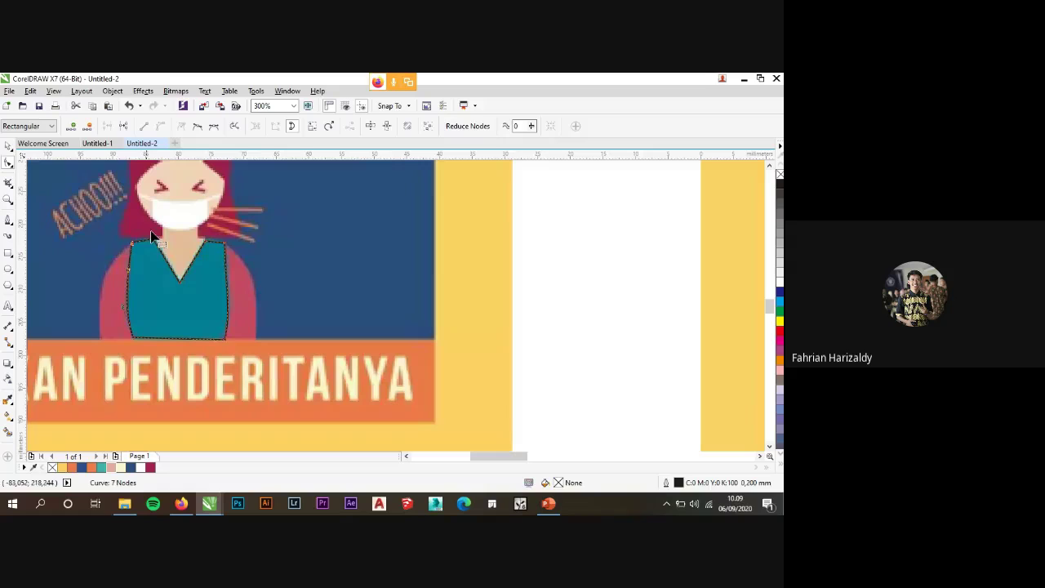
# Move the traced top outline off the reference image into the blank gap between the two posters and deselect it.
pyautogui.click(8, 147)
pyautogui.moveTo(177, 288); pyautogui.dragTo(583, 289)
pyautogui.scroll(-2, 315, 338)
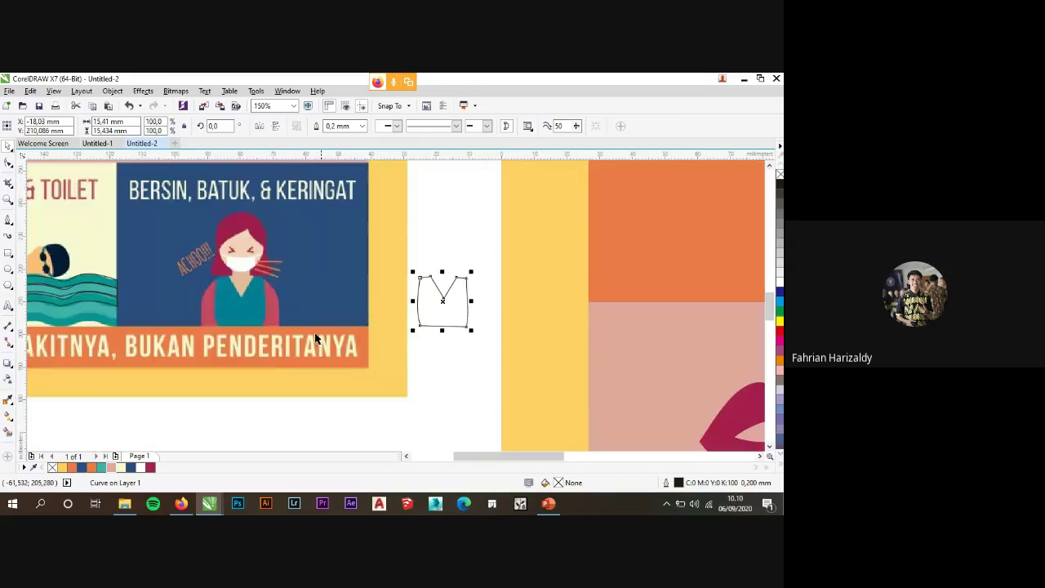
pyautogui.click(443, 364)
pyautogui.scroll(-6, 340, 338)
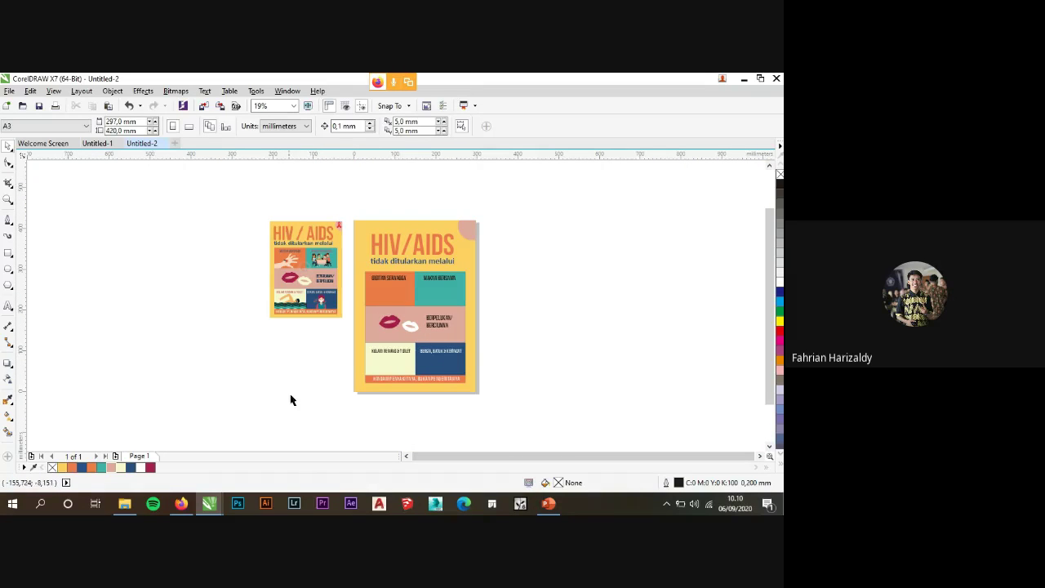
# Switch to the Google Meet call in Firefox, read the meeting chat and close it again.
pyautogui.click(188, 507)
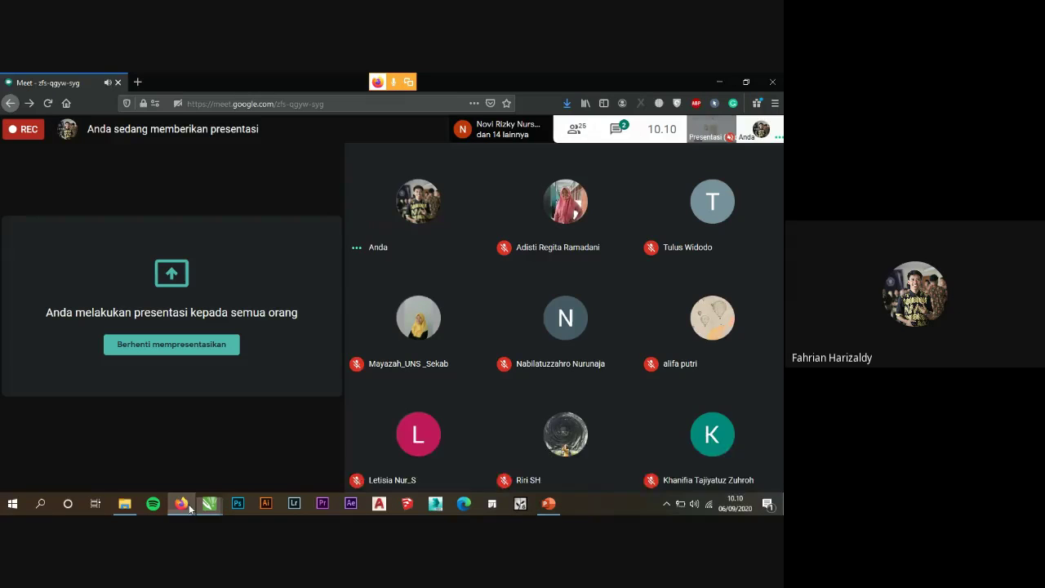
pyautogui.click(620, 129)
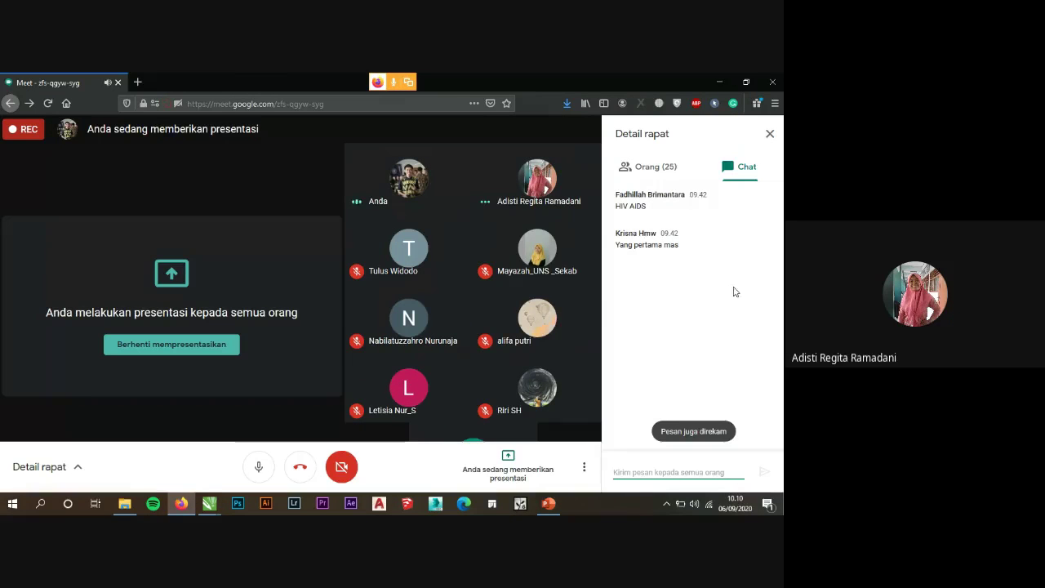
pyautogui.click(769, 133)
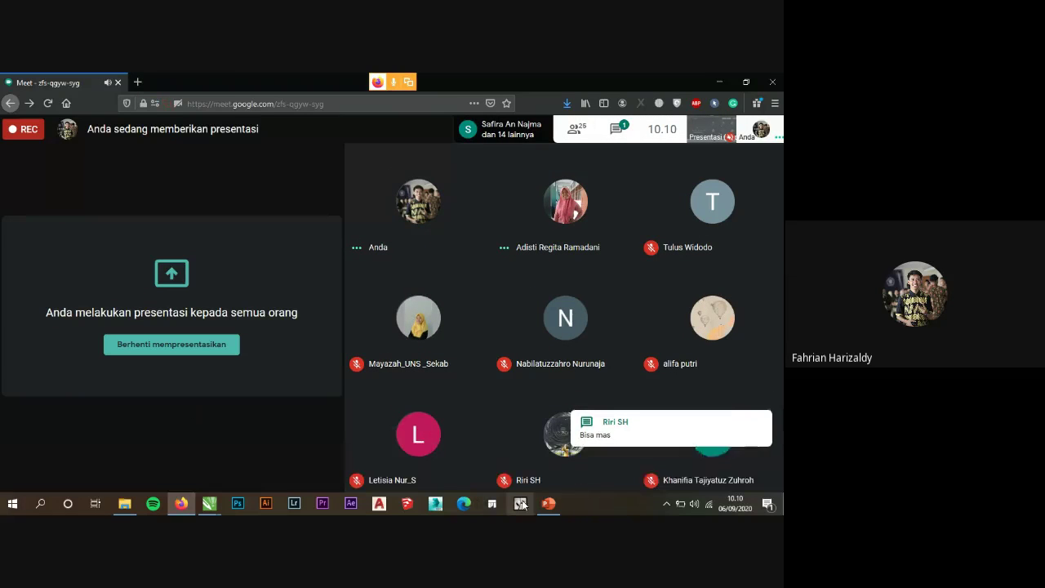
# Switch back to the Untitled-2 document in CorelDRAW and dismiss the Google Meet presentation notification.
pyautogui.moveTo(539, 501)
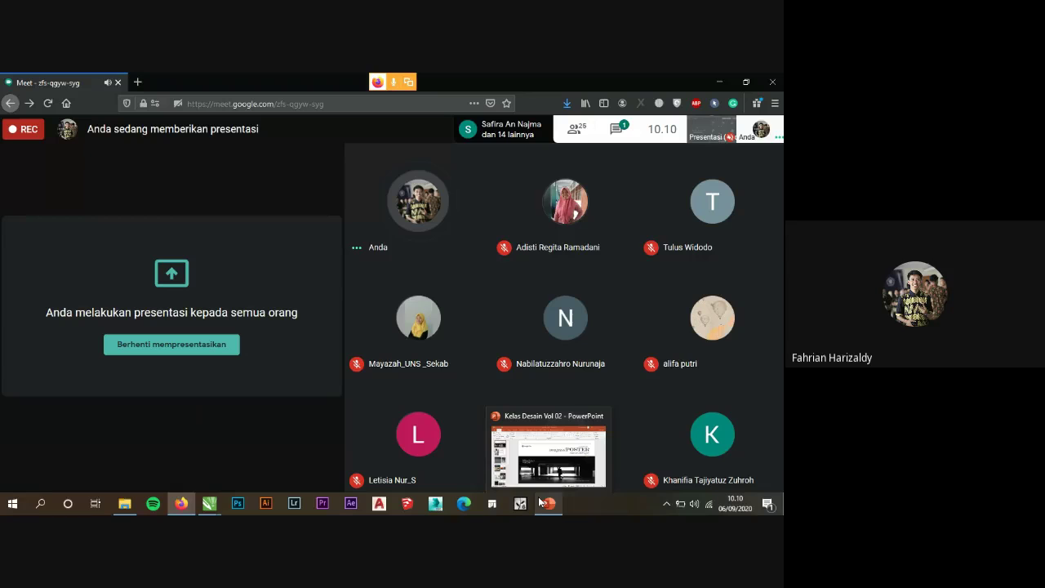
pyautogui.moveTo(208, 503)
pyautogui.click(267, 449)
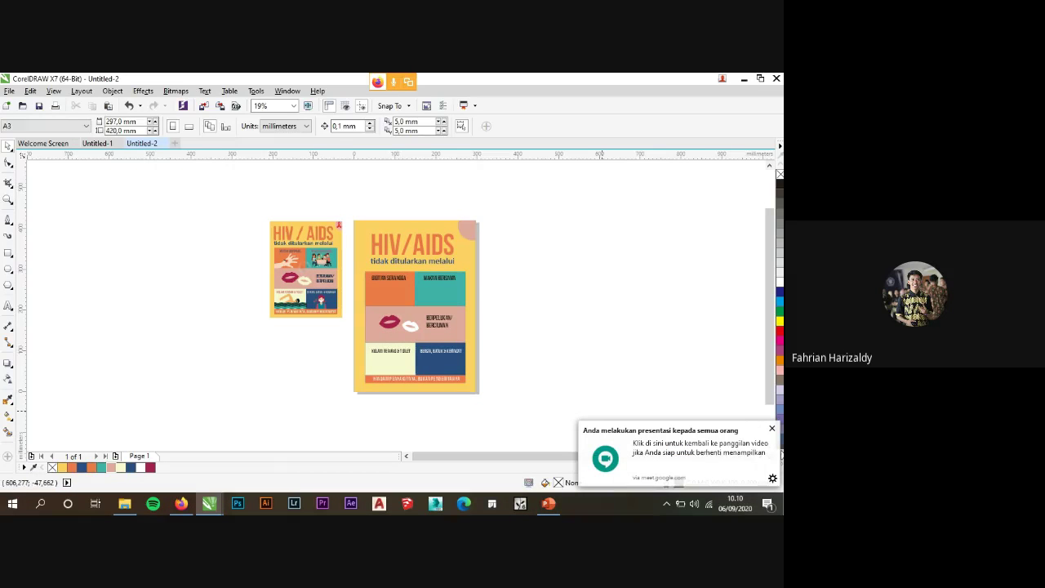
pyautogui.click(772, 428)
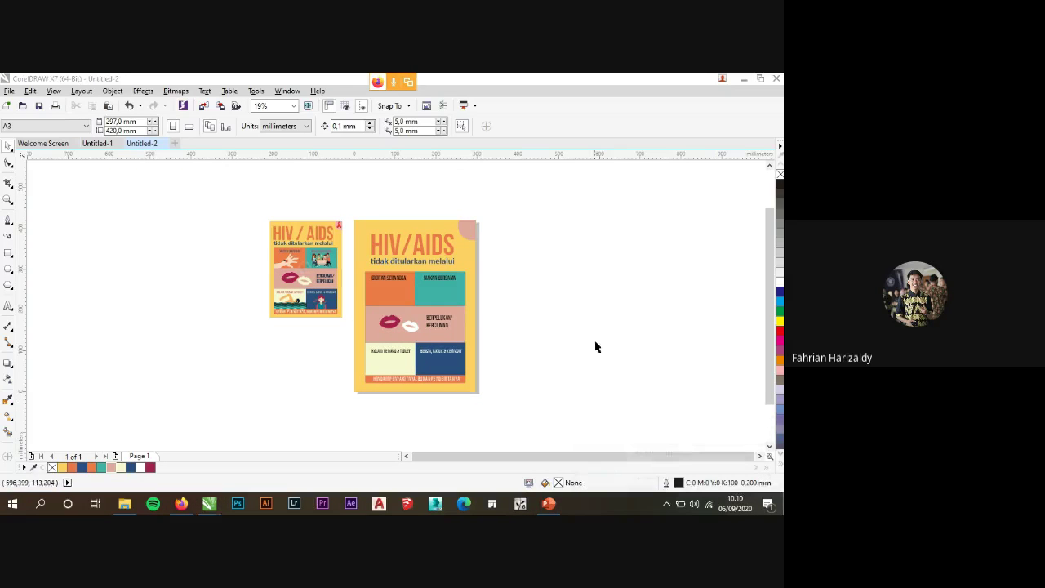
# Review the collection of reference posters in the Untitled-1 document.
pyautogui.click(97, 144)
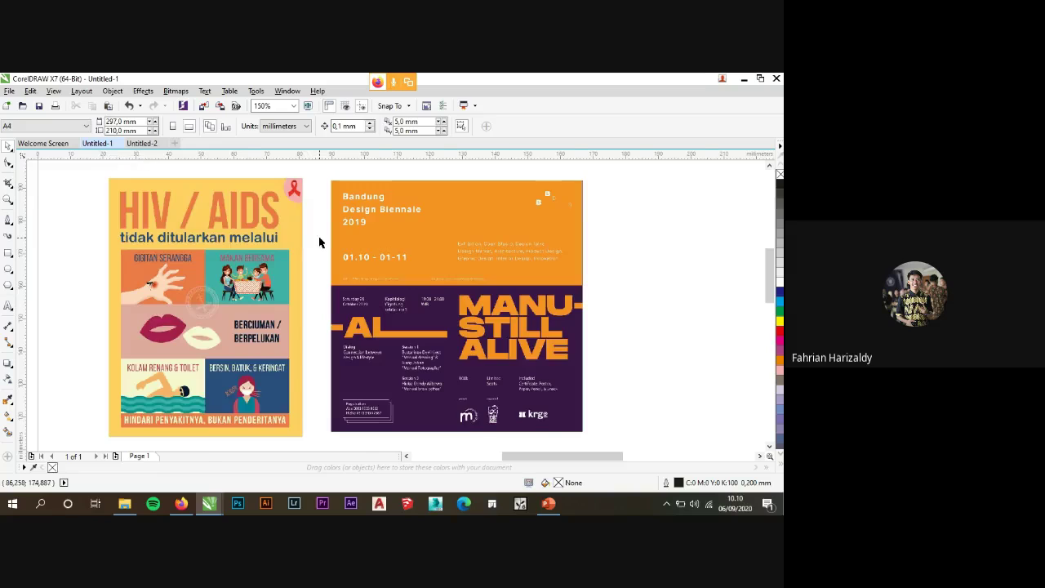
pyautogui.scroll(-2, 319, 242)
pyautogui.scroll(1, 368, 258)
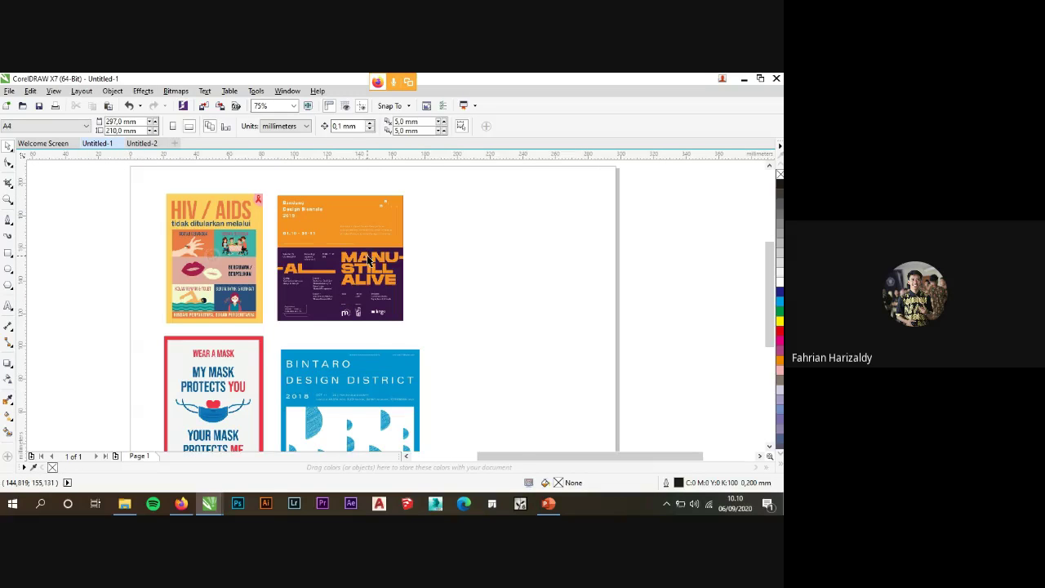
# Examine the headline, date, website and session details on the Bandung Design Biennale reference poster up close.
pyautogui.scroll(1, 368, 260)
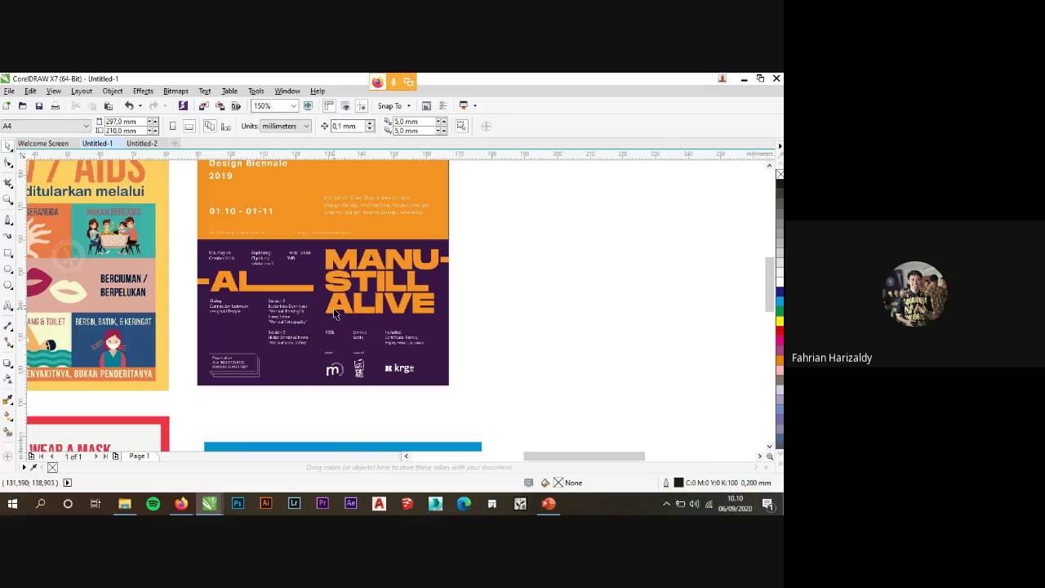
pyautogui.scroll(1, 334, 314)
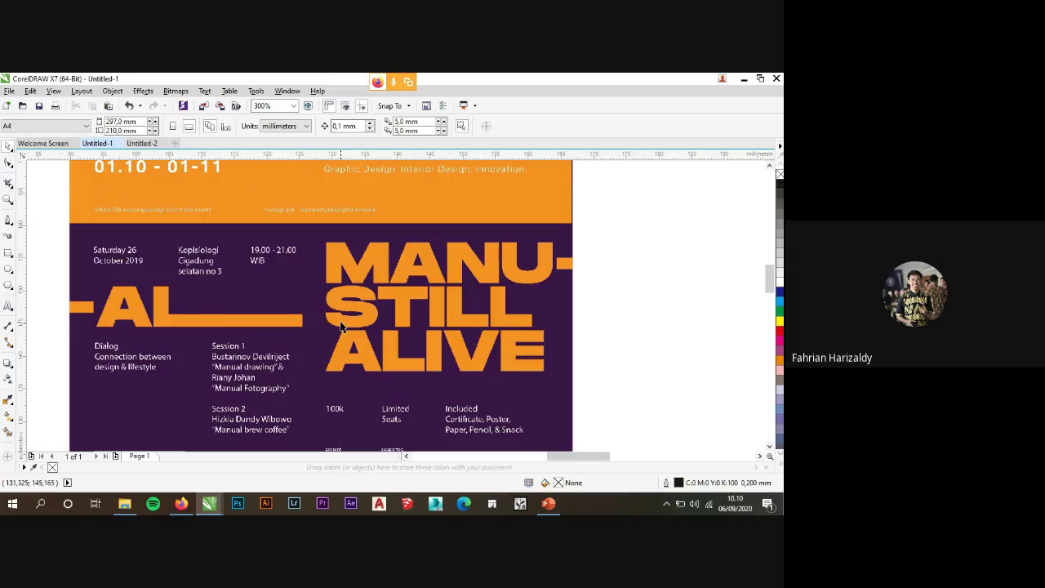
pyautogui.scroll(-2, 360, 317)
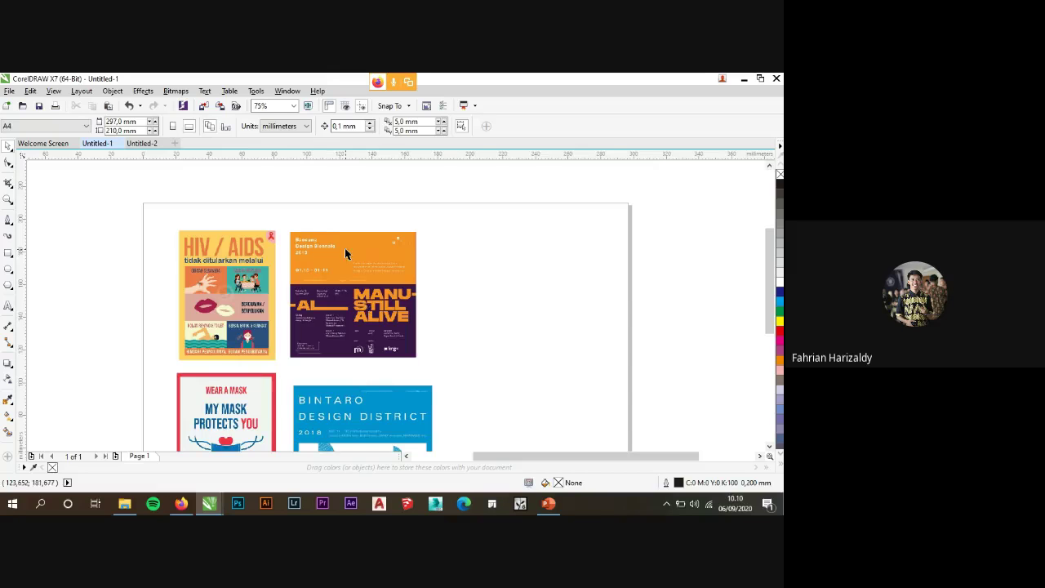
pyautogui.scroll(1, 345, 254)
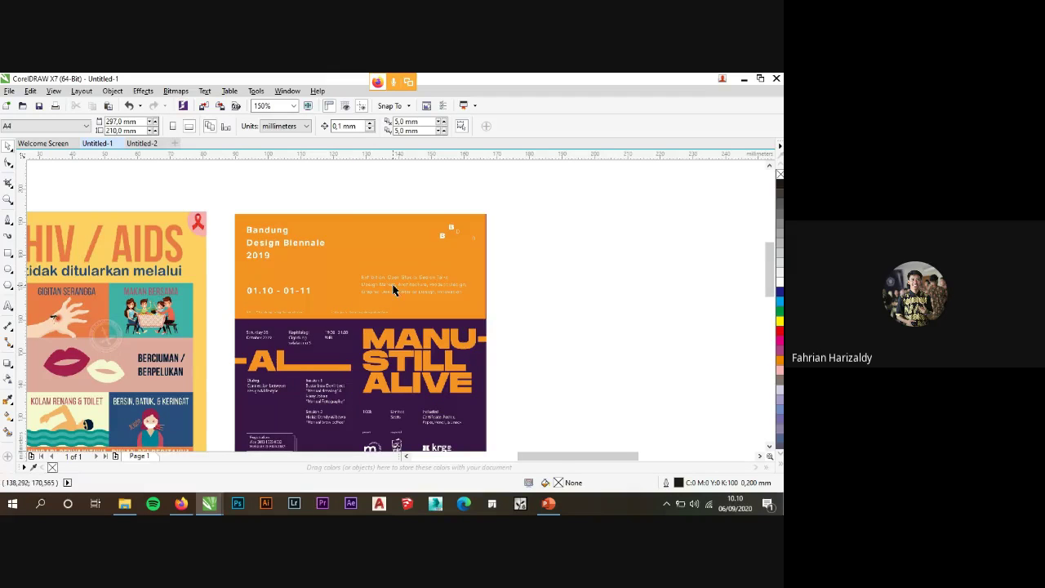
pyautogui.scroll(2, 393, 286)
pyautogui.scroll(-2, 393, 284)
pyautogui.scroll(2, 292, 308)
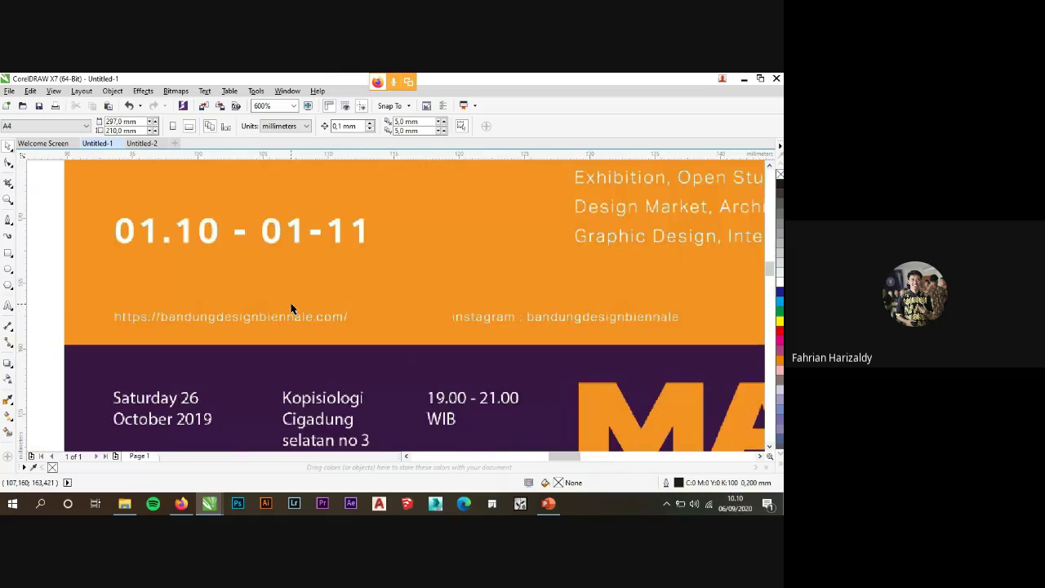
pyautogui.scroll(-2, 455, 323)
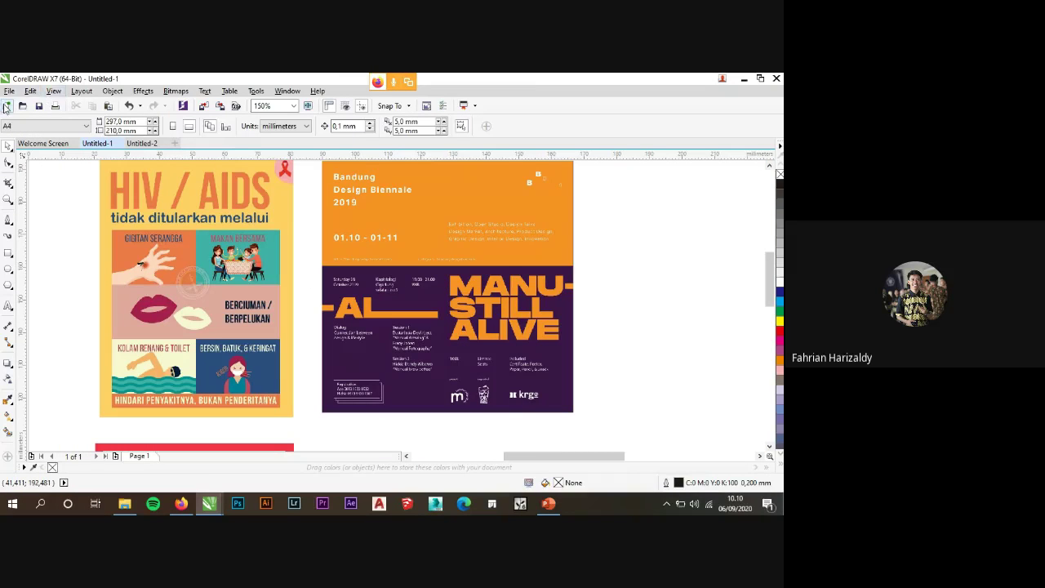
# Create a new A4 CMYK document and bring in the Bandung Design Biennale poster image from File Explorer.
pyautogui.click(8, 106)
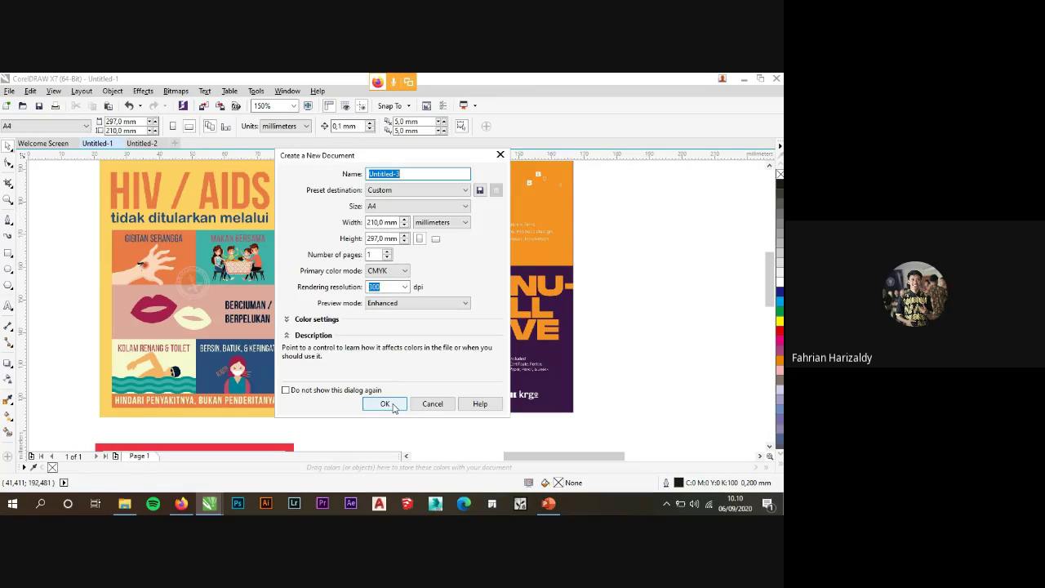
pyautogui.click(386, 404)
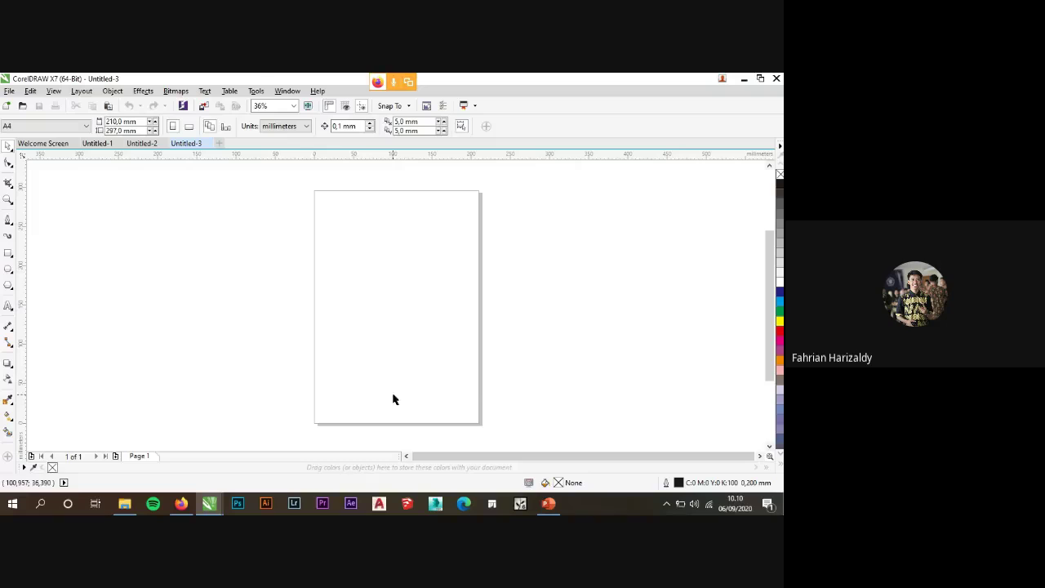
pyautogui.click(125, 504)
pyautogui.moveTo(313, 337); pyautogui.dragTo(311, 258)
pyautogui.click(373, 229)
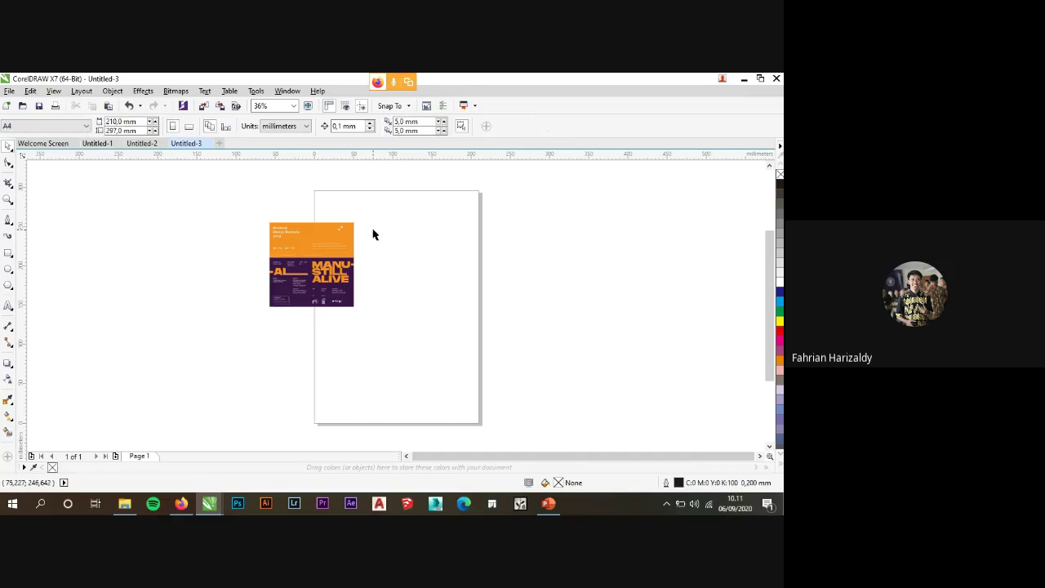
# Set the page to landscape and move the poster image fully onto the left half of the page.
pyautogui.click(188, 126)
pyautogui.moveTo(302, 244); pyautogui.dragTo(385, 301)
pyautogui.click(454, 310)
pyautogui.click(452, 297)
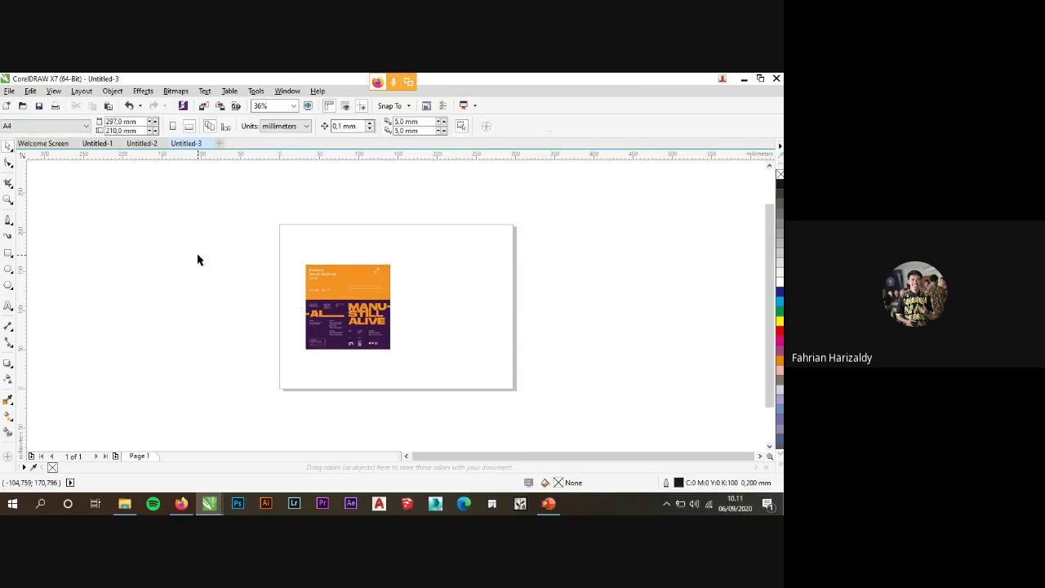
# Draw a square about 105 mm wide beside the poster image for the recreated poster's background.
pyautogui.click(9, 254)
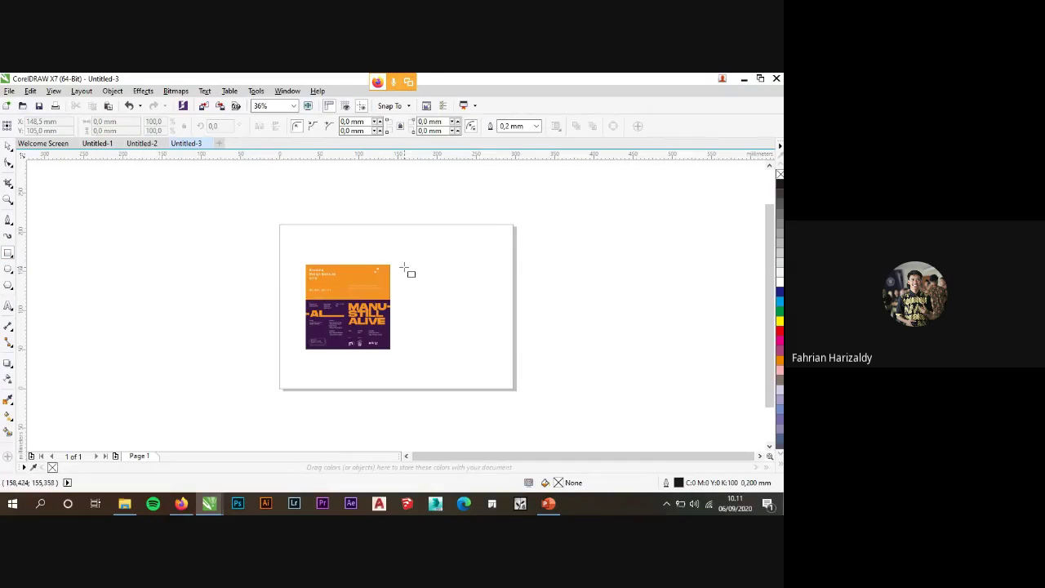
pyautogui.moveTo(401, 267); pyautogui.dragTo(485, 346)
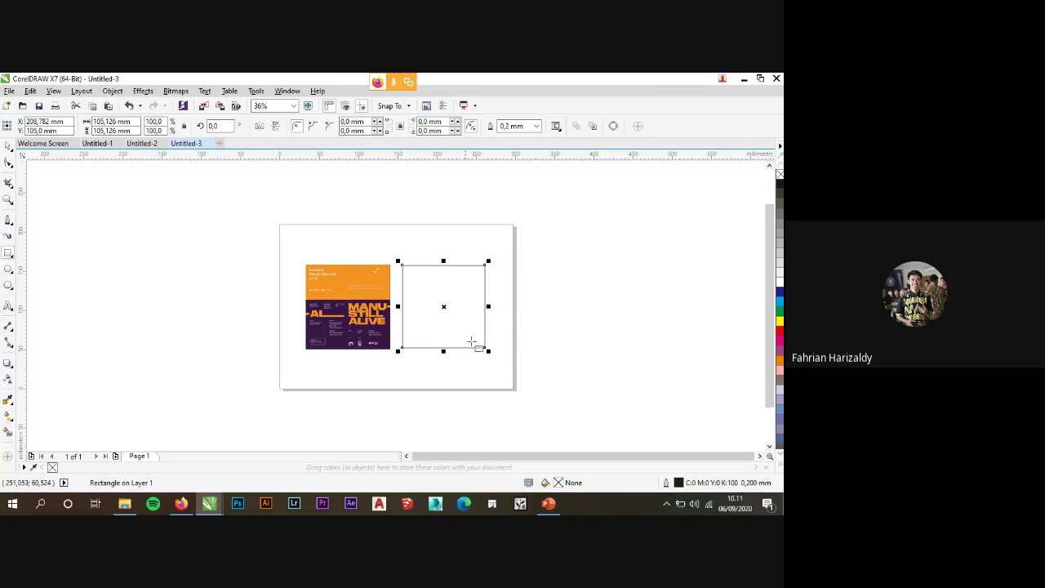
pyautogui.click(7, 147)
pyautogui.click(444, 235)
pyautogui.click(466, 333)
# Enlarge the background square to about 109 mm by 109 mm and deselect it.
pyautogui.scroll(3, 392, 332)
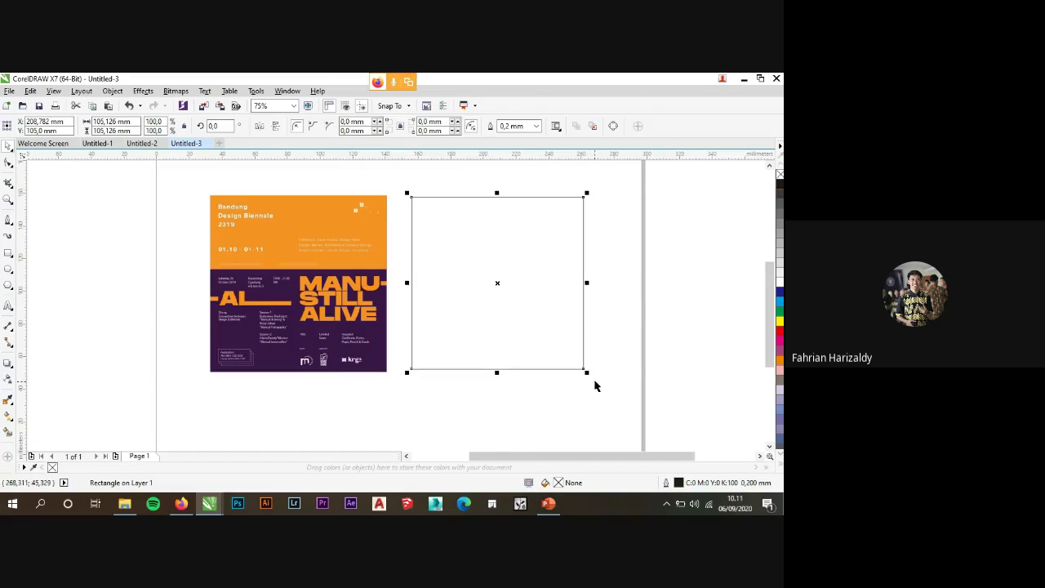
pyautogui.moveTo(588, 372); pyautogui.dragTo(589, 374)
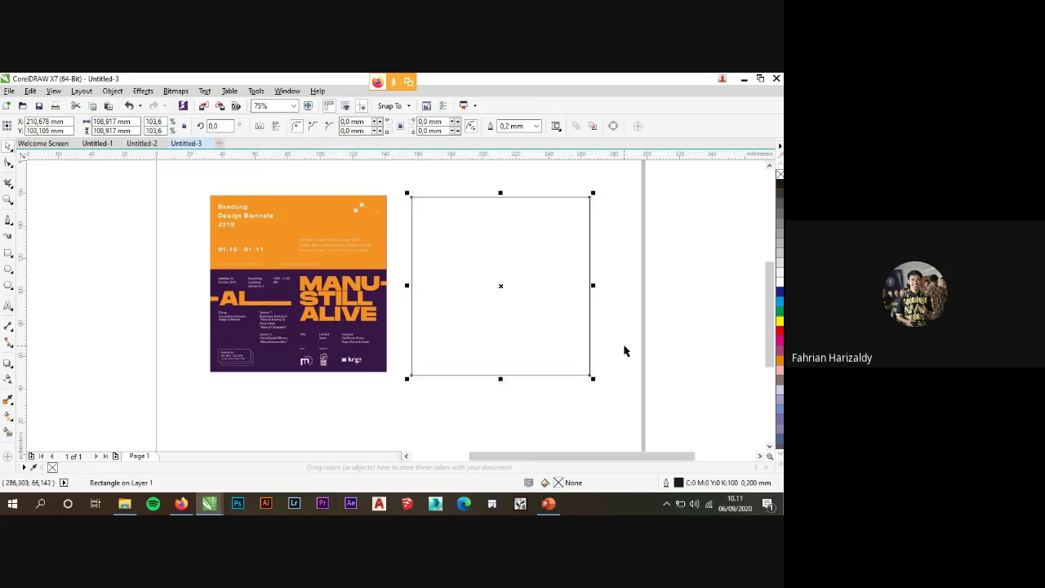
pyautogui.click(625, 350)
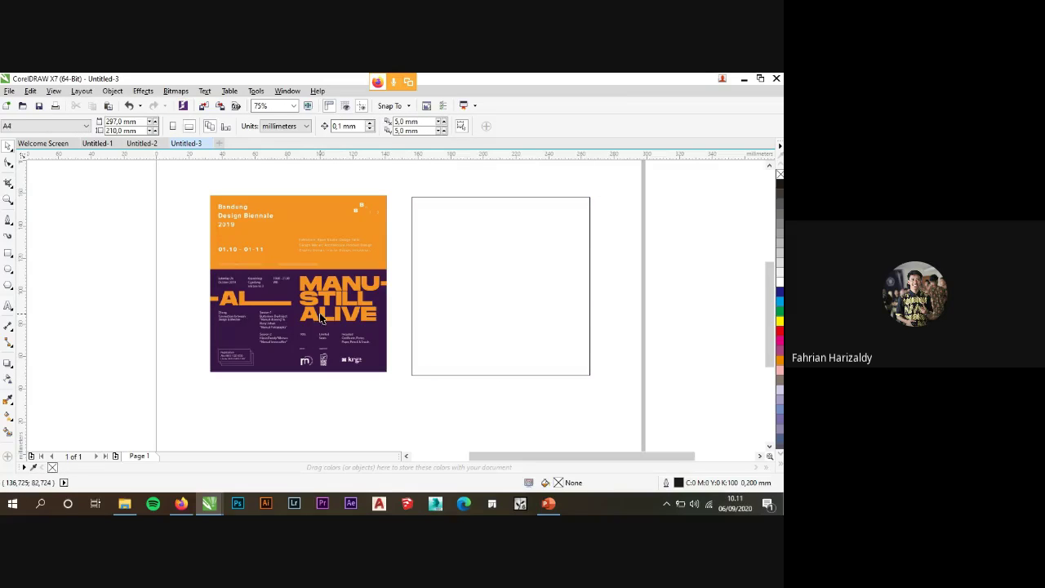
# Draw a rectangle about 109 mm by 64 mm over the lower part of the square, matching the poster's purple area.
pyautogui.click(8, 254)
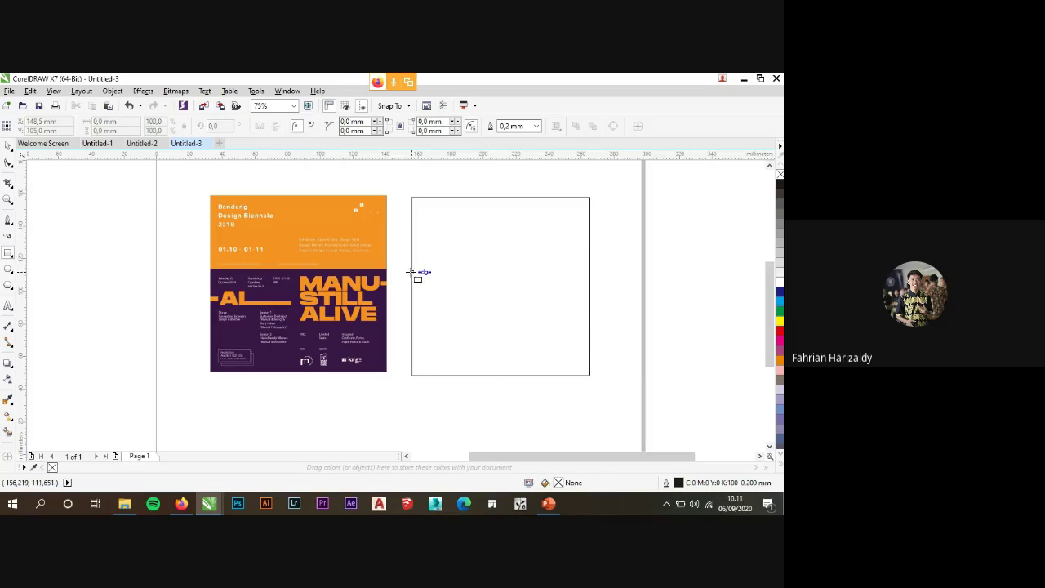
pyautogui.moveTo(413, 270); pyautogui.dragTo(590, 376)
pyautogui.press('space')
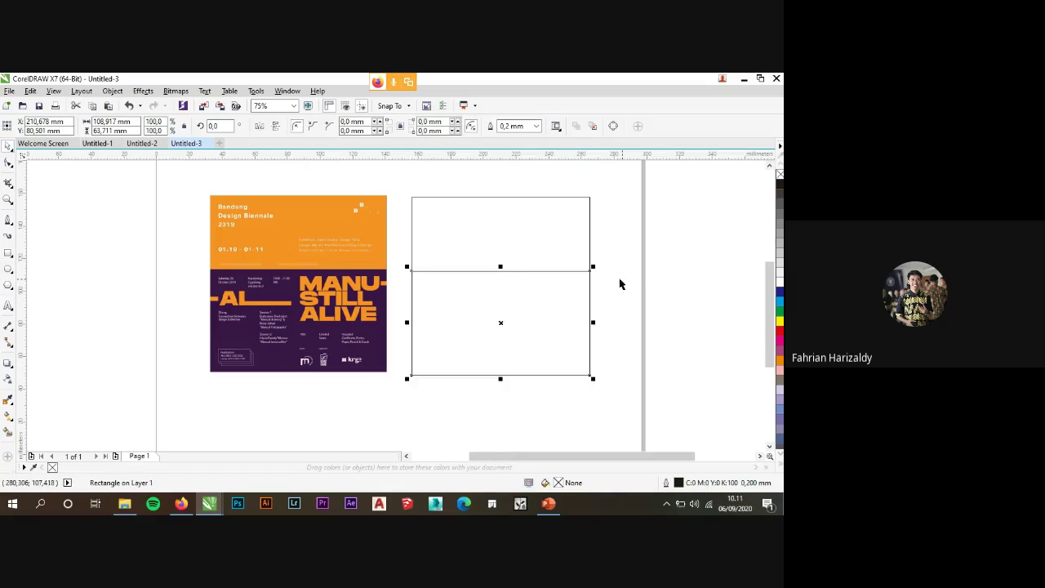
# Select the background square and the lower rectangle in turn to check how the two shapes overlap.
pyautogui.click(508, 249)
pyautogui.click(529, 234)
pyautogui.click(529, 315)
pyautogui.click(524, 257)
pyautogui.click(634, 231)
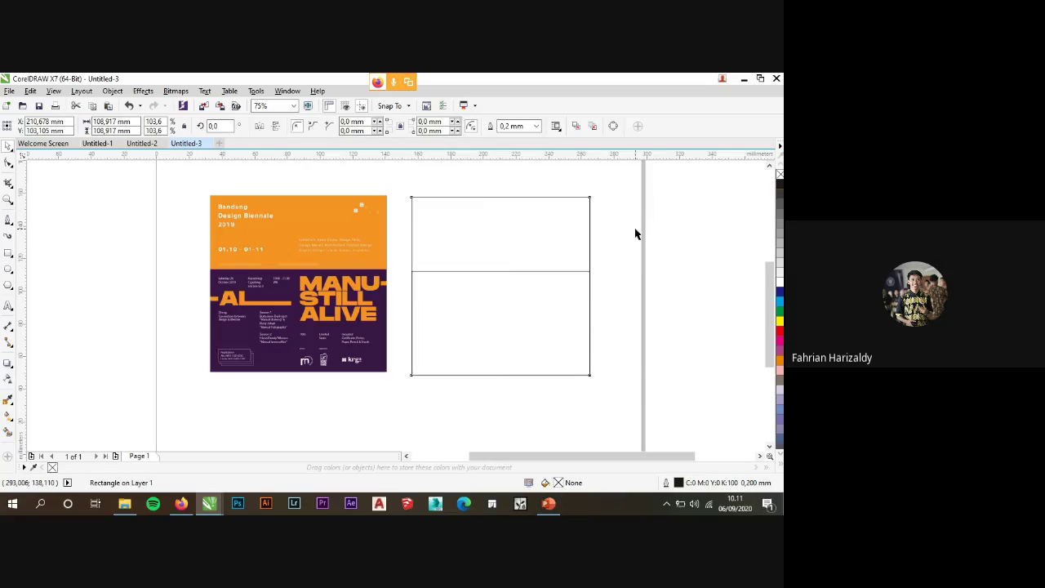
pyautogui.click(541, 310)
pyautogui.click(620, 269)
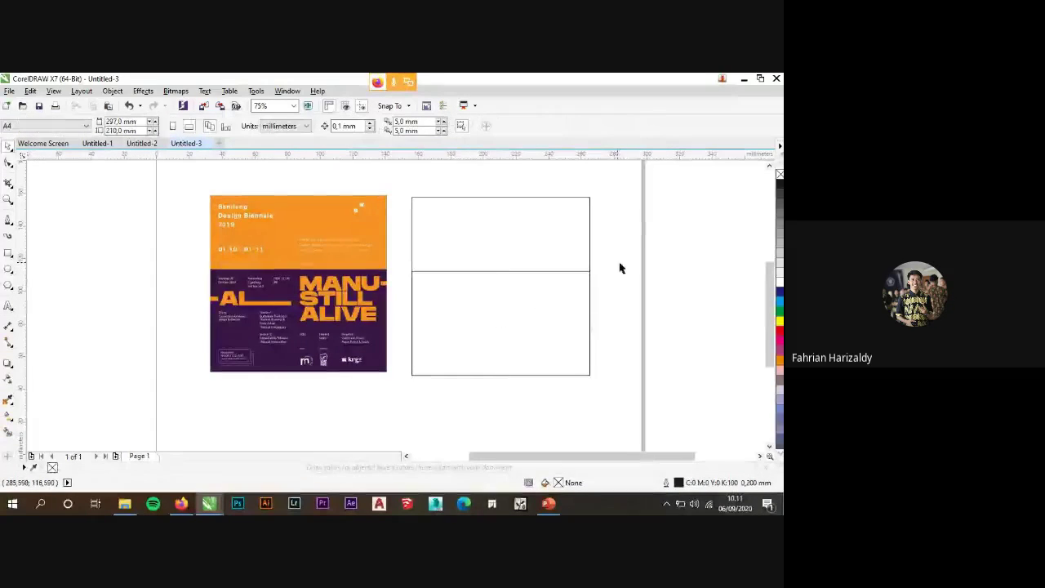
# Fill the background square with orange, C0 M60 Y100 K0, and keep it selected.
pyautogui.click(548, 258)
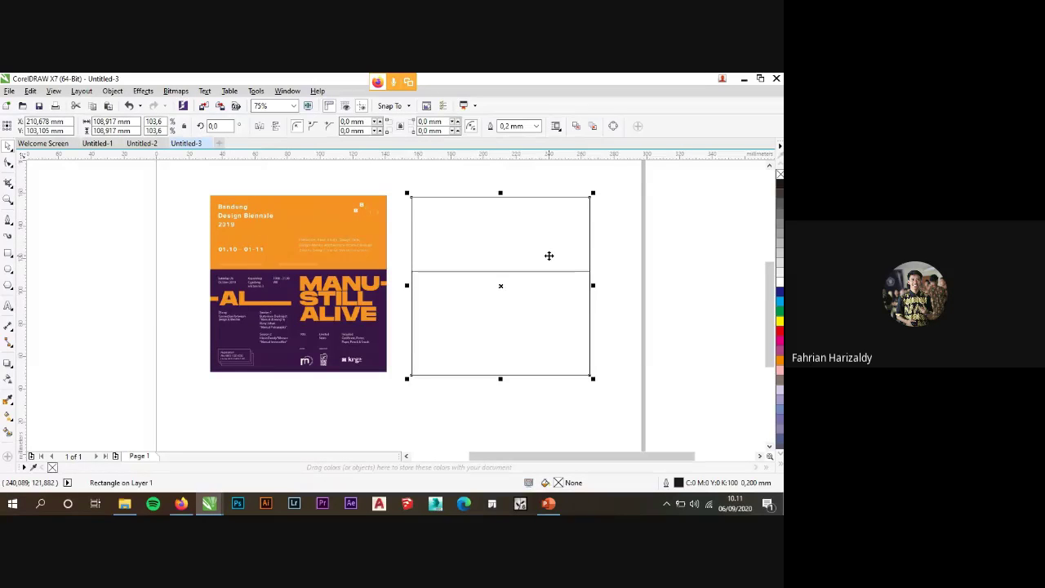
pyautogui.click(779, 359)
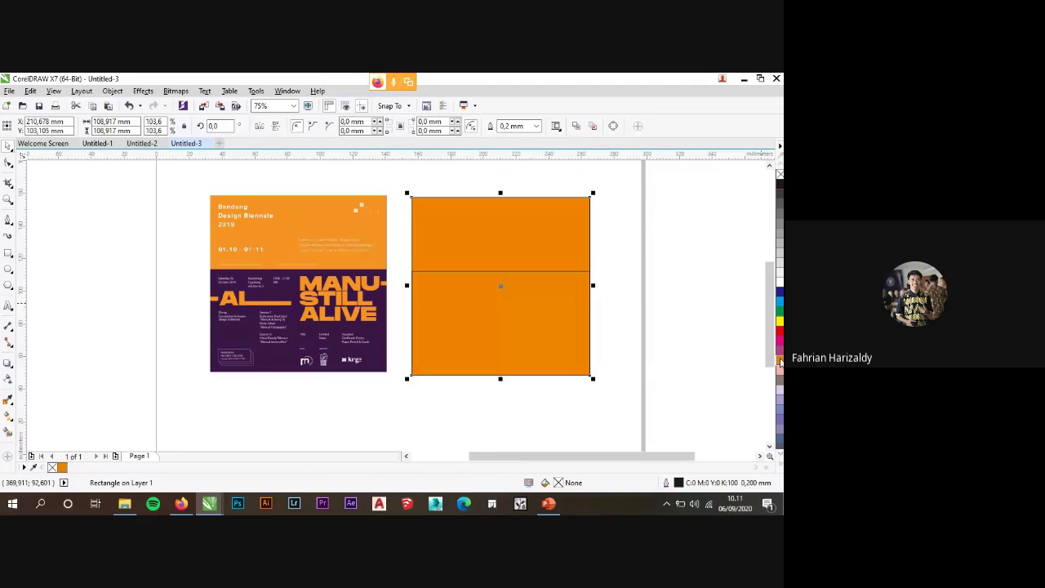
pyautogui.click(623, 271)
pyautogui.click(478, 241)
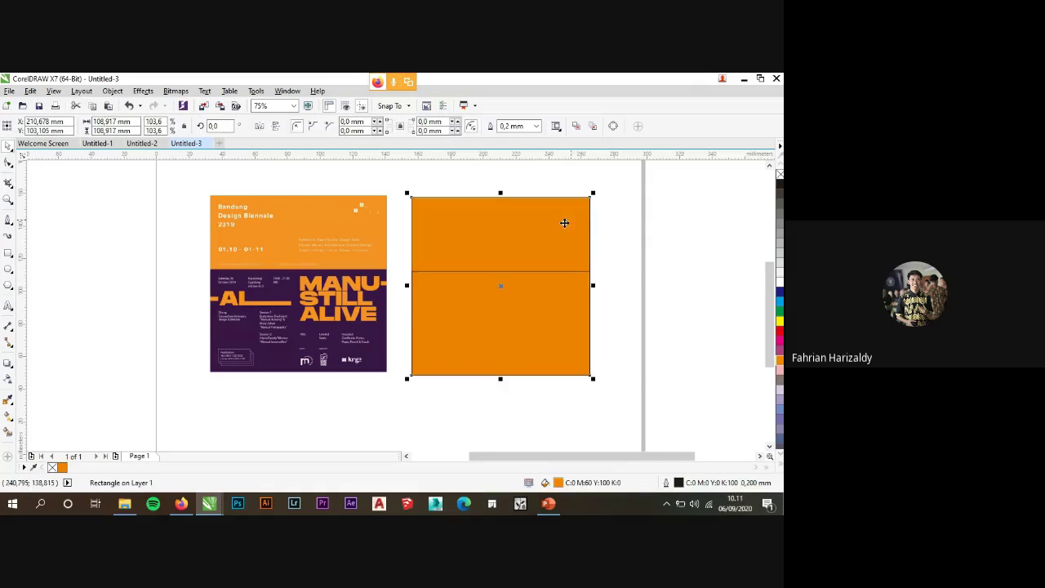
# Adjust the background square's uniform fill to C0 M56 Y91 K0 to match the poster's orange.
pyautogui.click(7, 416)
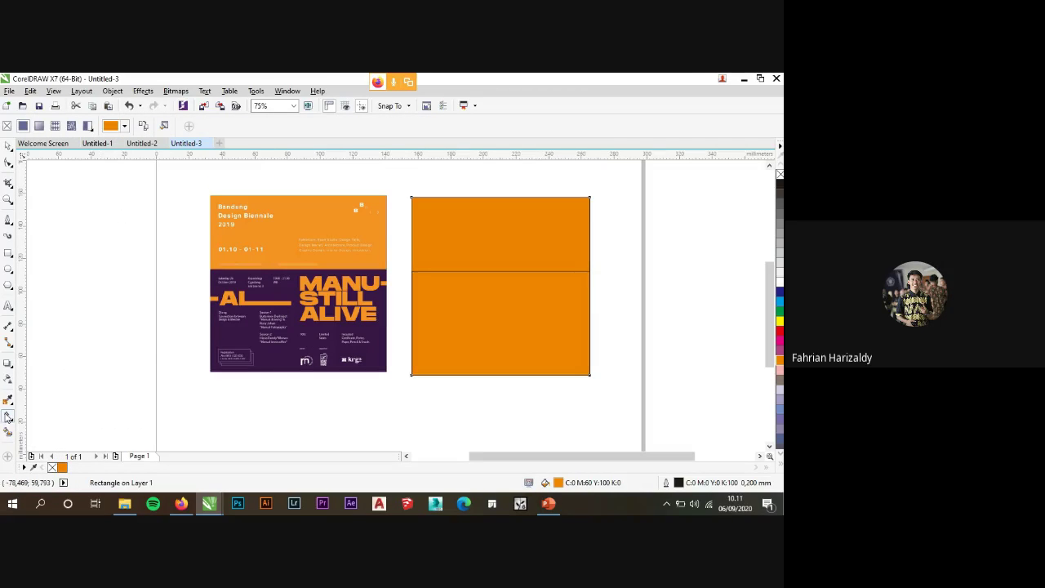
pyautogui.click(114, 125)
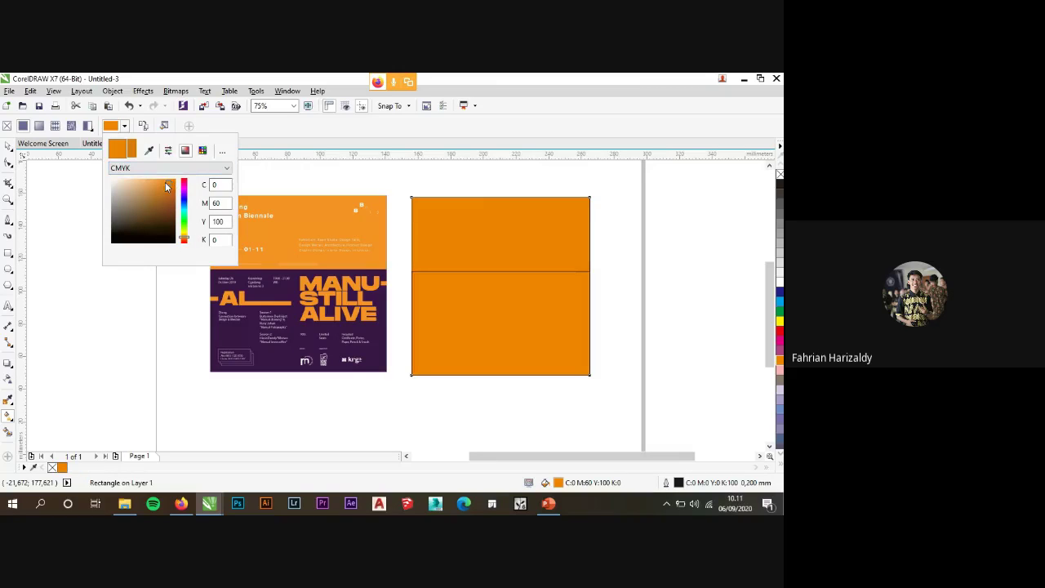
pyautogui.click(159, 185)
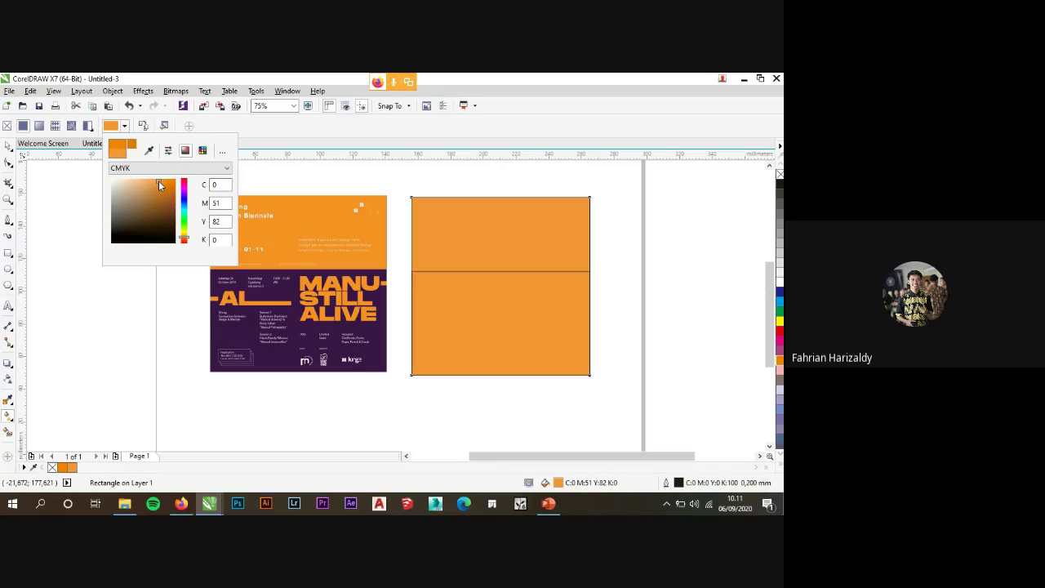
pyautogui.click(154, 179)
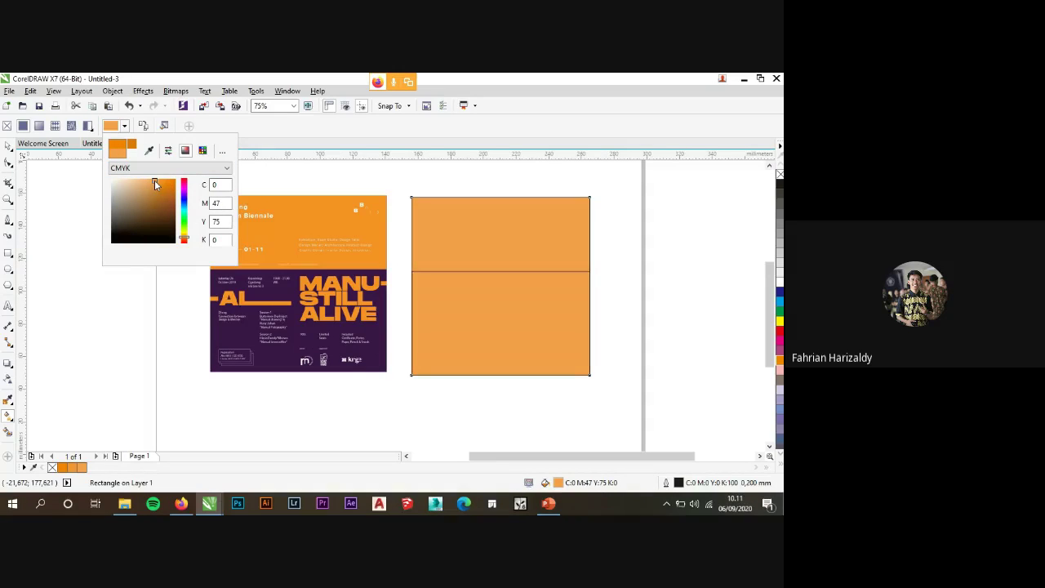
pyautogui.click(158, 180)
pyautogui.click(165, 185)
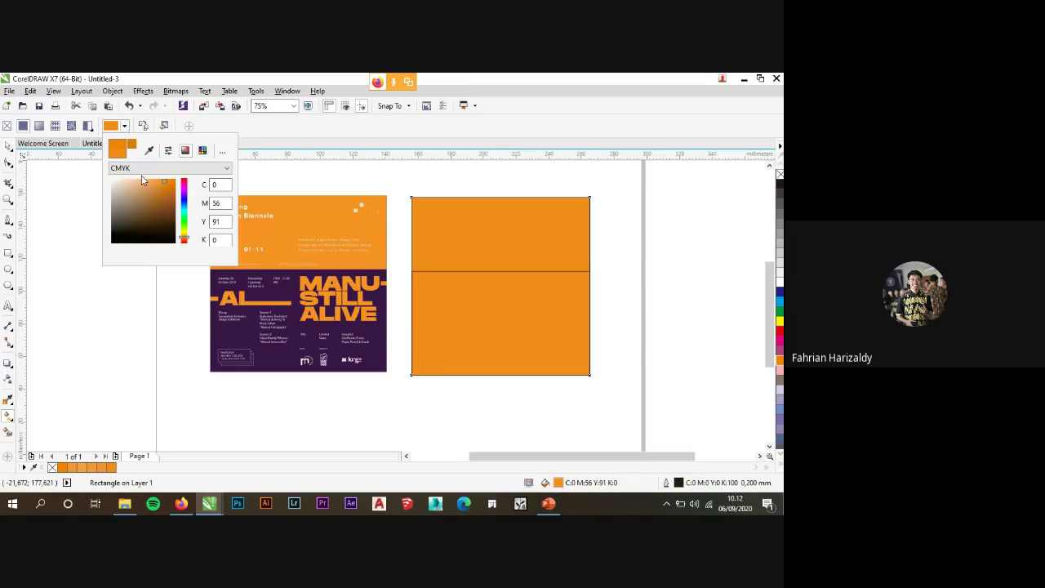
pyautogui.click(112, 240)
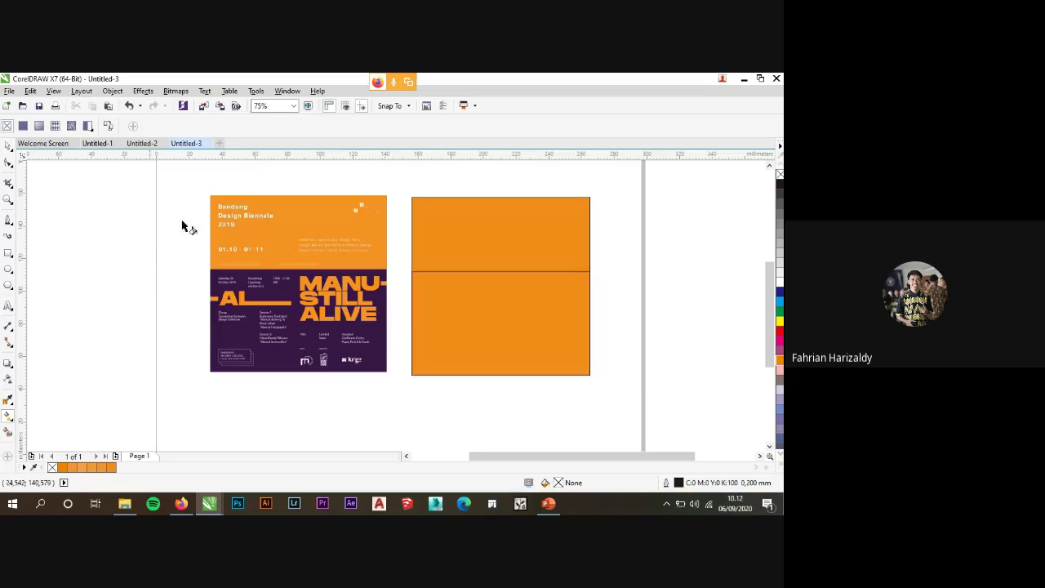
# Compare the background square's orange fill with the reference poster's orange area up close.
pyautogui.click(8, 148)
pyautogui.click(537, 258)
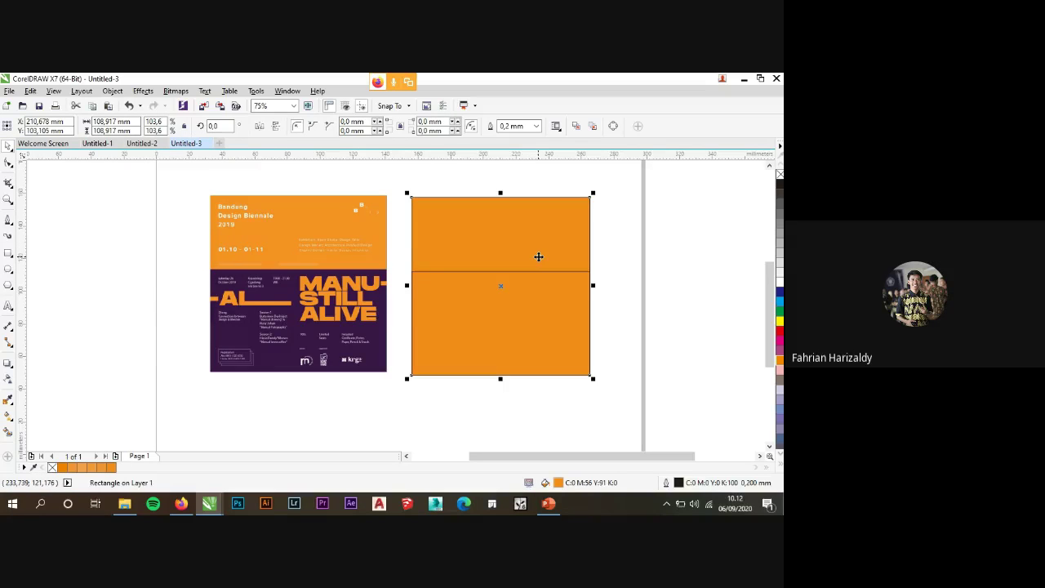
pyautogui.scroll(2, 353, 218)
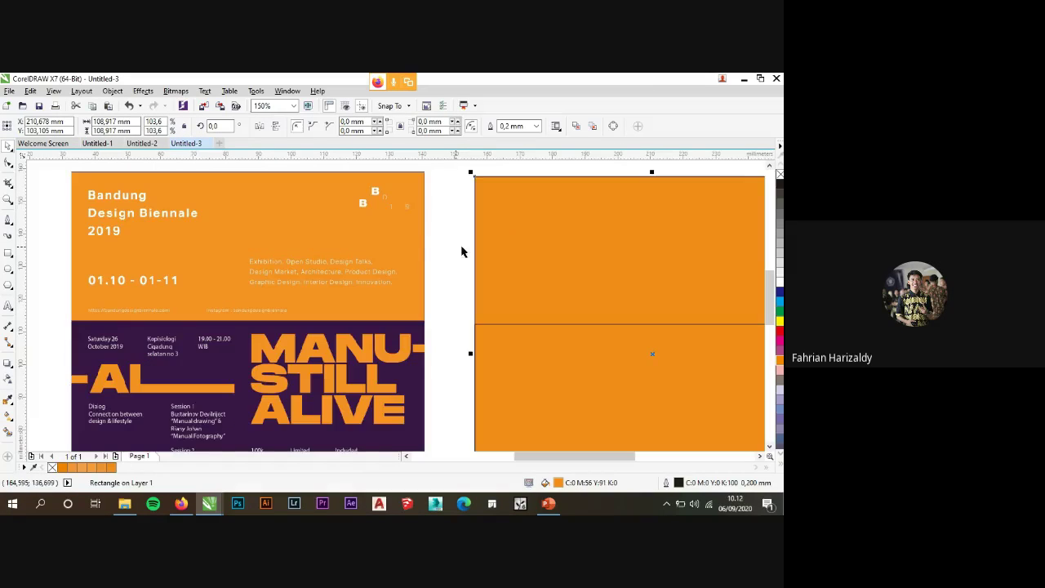
pyautogui.scroll(2, 424, 243)
pyautogui.scroll(-4, 314, 249)
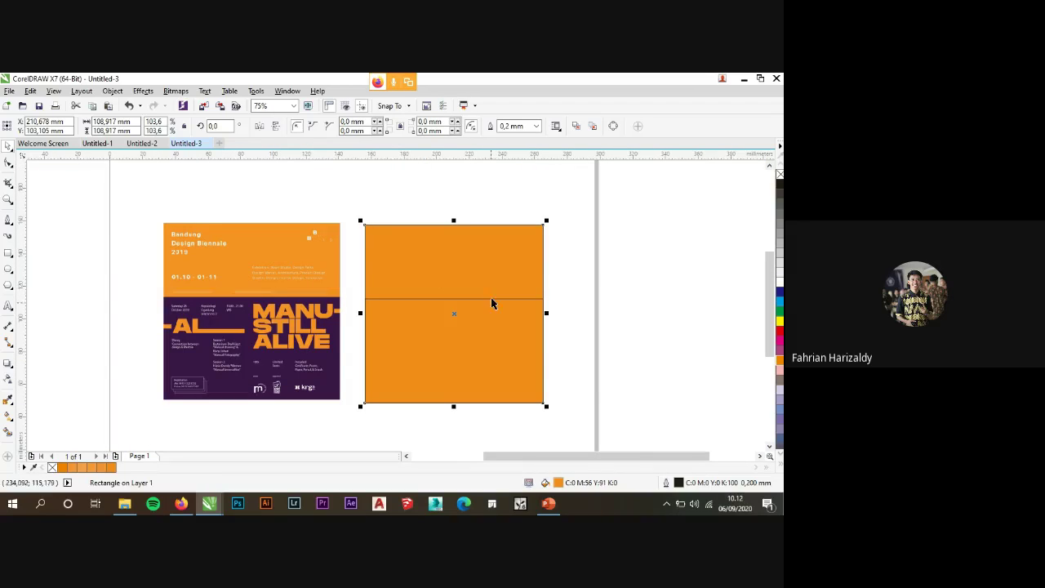
# Fill the lower rectangle with purple, C60 M80 Y0 K20, after trying neighbouring palette purples.
pyautogui.click(494, 337)
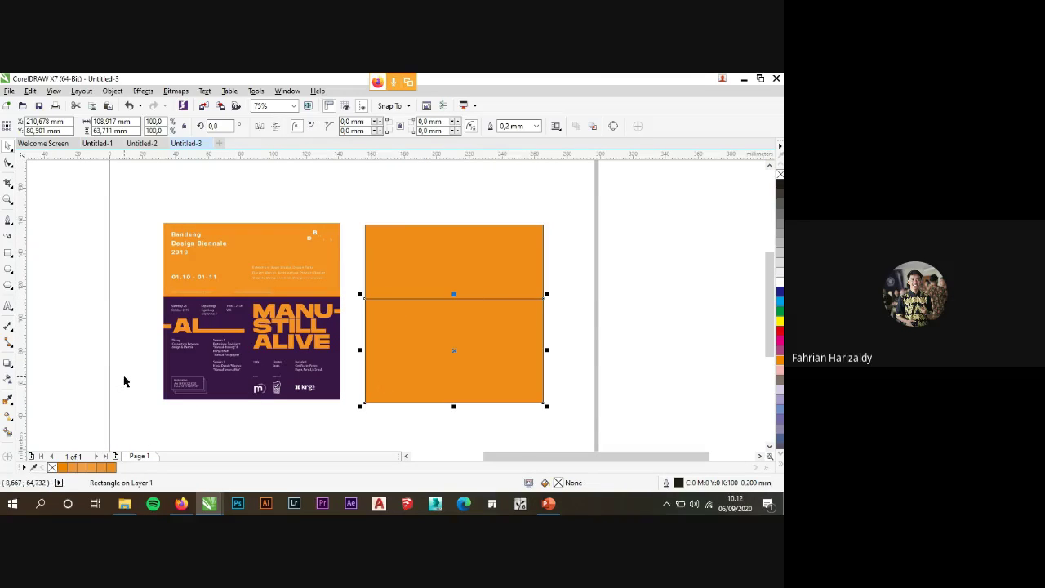
pyautogui.scroll(-5, 780, 408)
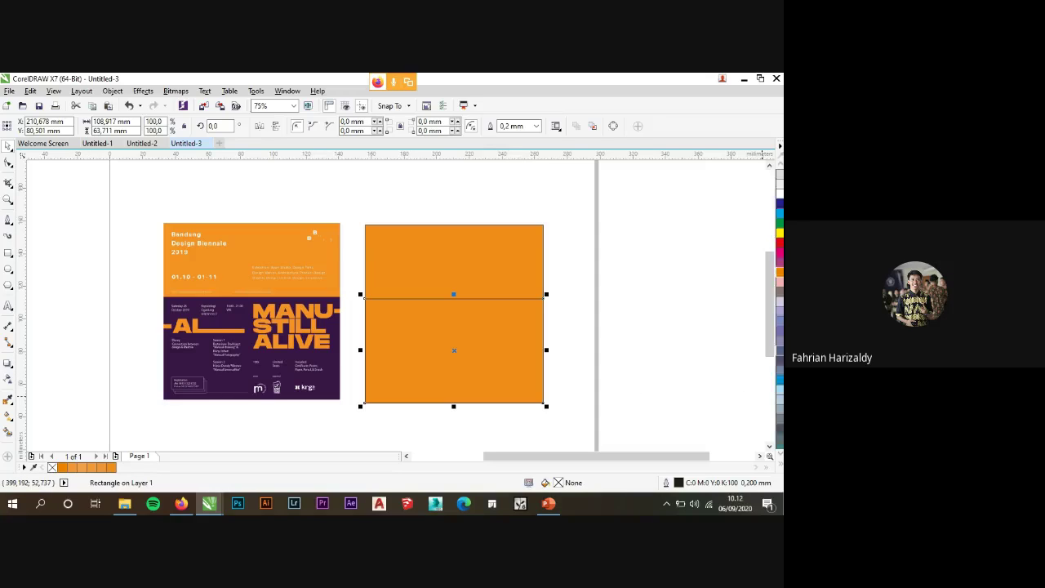
pyautogui.scroll(-5, 779, 359)
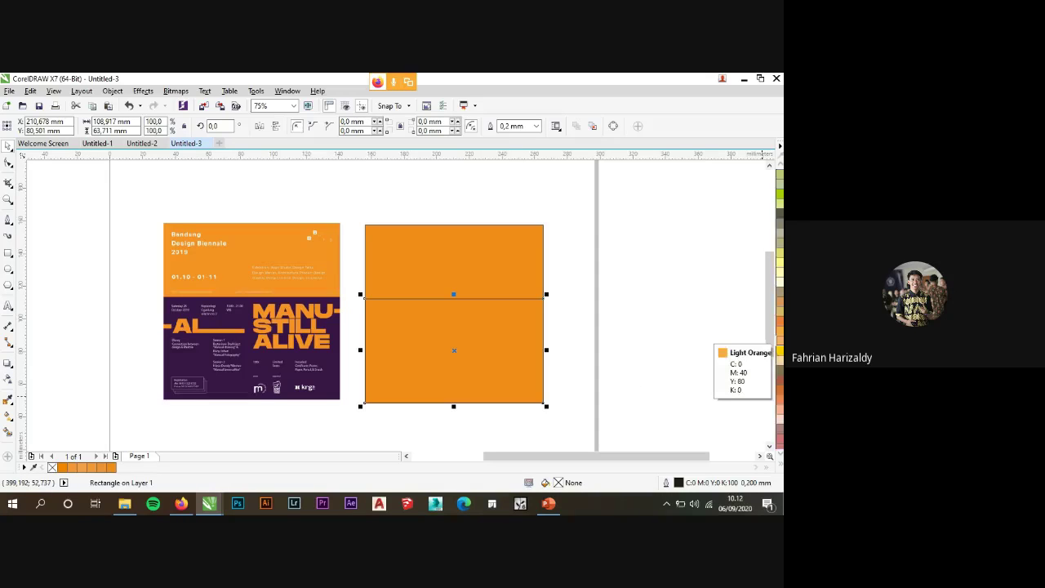
pyautogui.scroll(2, 779, 378)
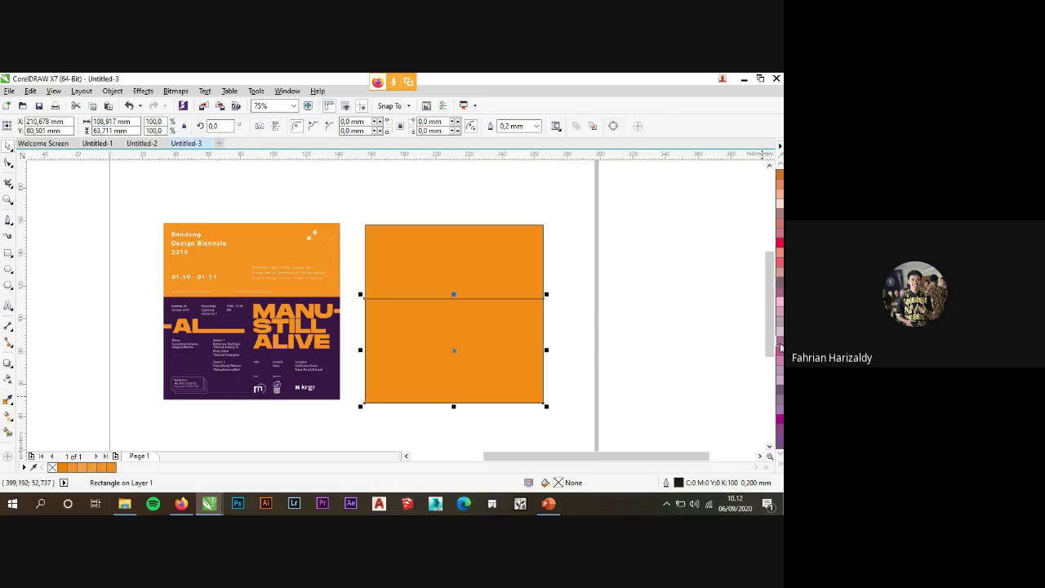
pyautogui.click(781, 465)
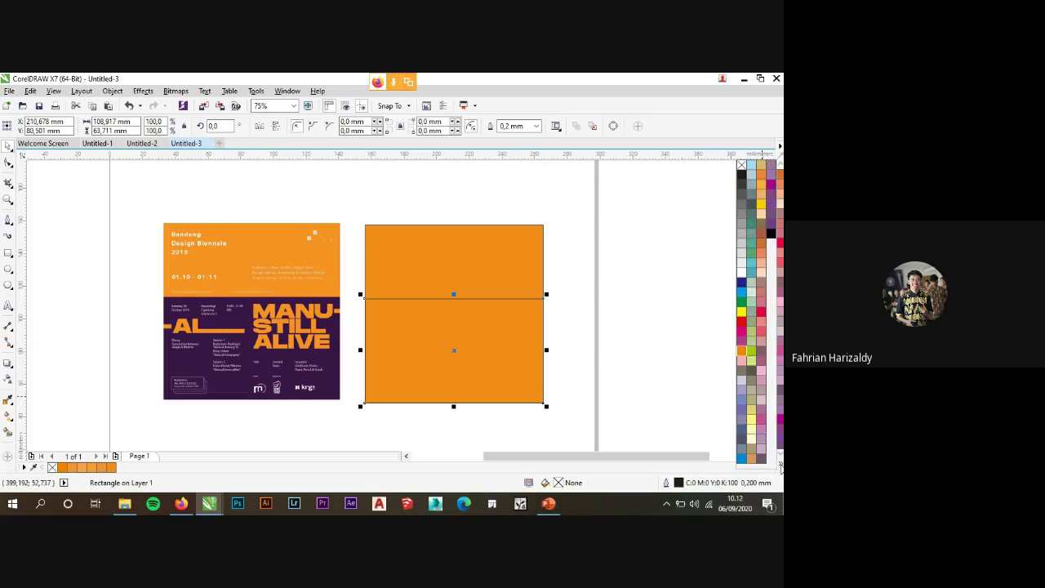
pyautogui.click(770, 186)
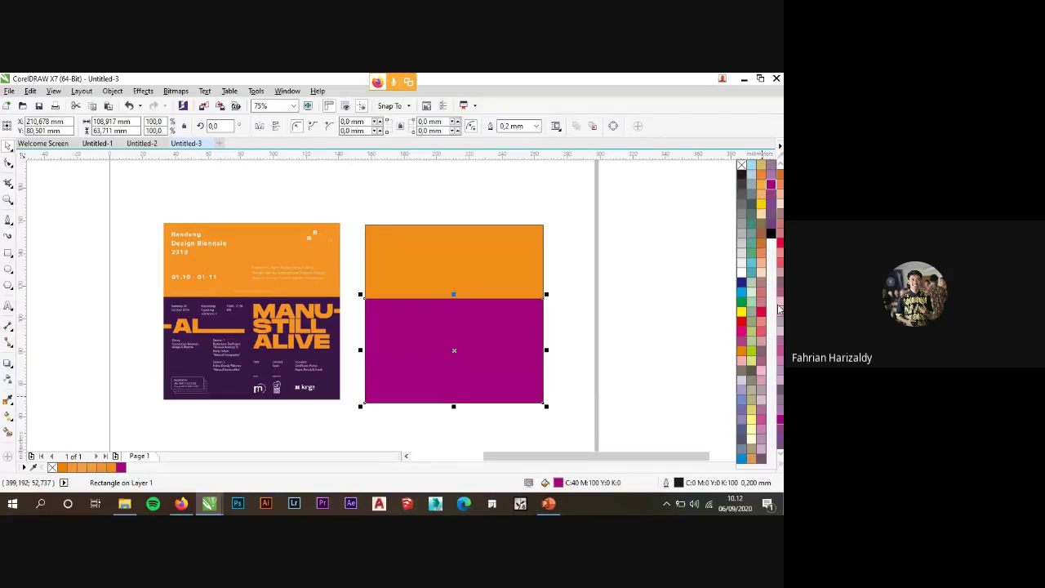
pyautogui.click(773, 206)
pyautogui.click(773, 226)
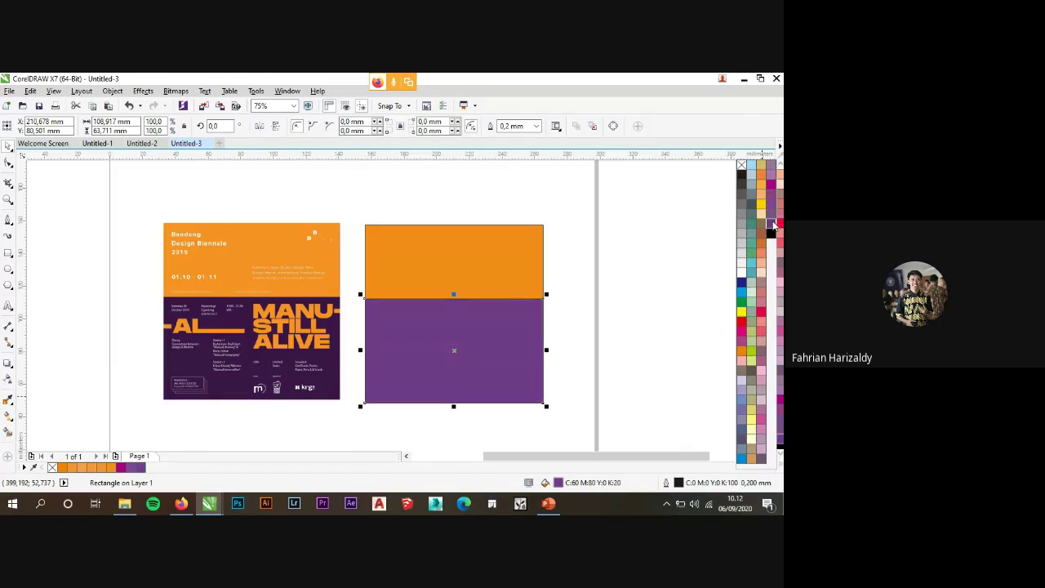
pyautogui.click(772, 214)
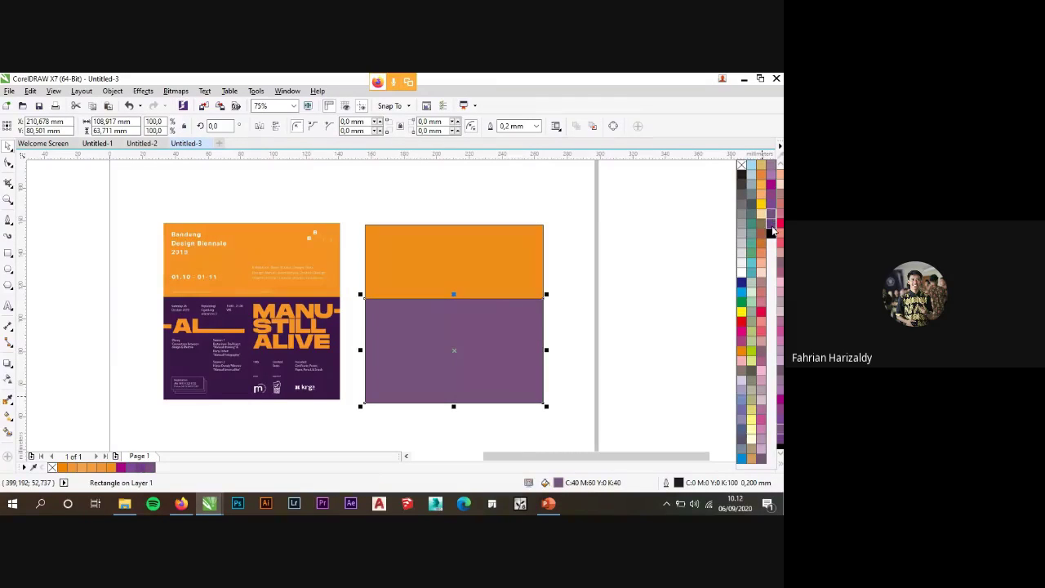
pyautogui.click(771, 229)
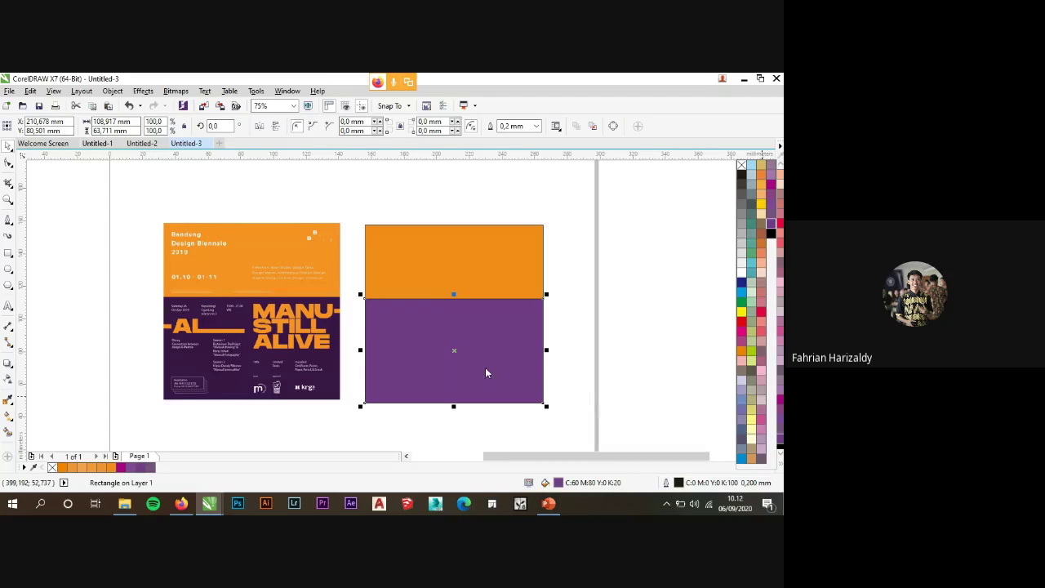
# Darken the lower rectangle's uniform fill to C85 M100 Y44 K3 to match the poster's deep purple.
pyautogui.click(8, 416)
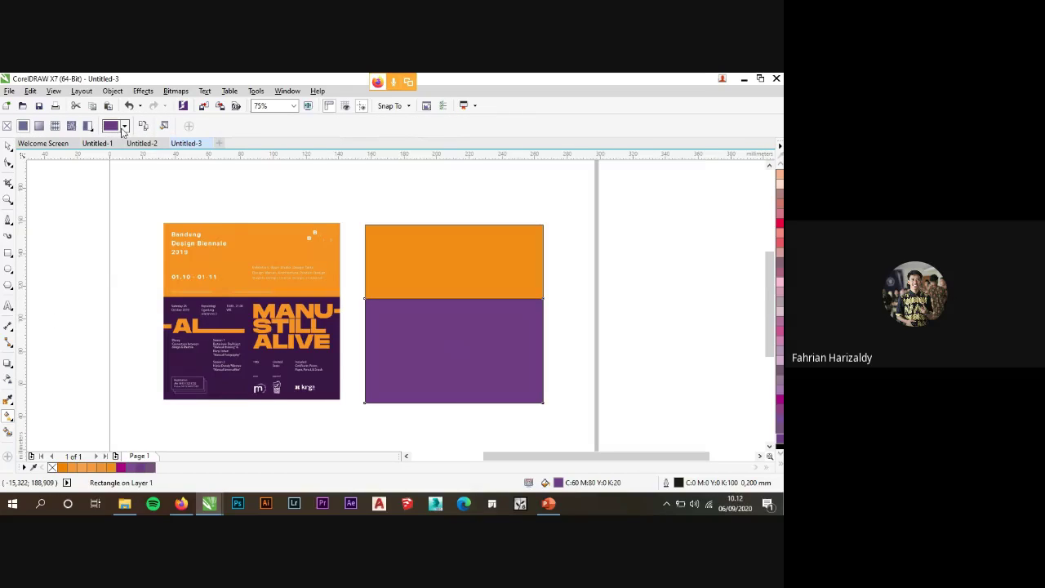
pyautogui.click(123, 128)
pyautogui.click(143, 212)
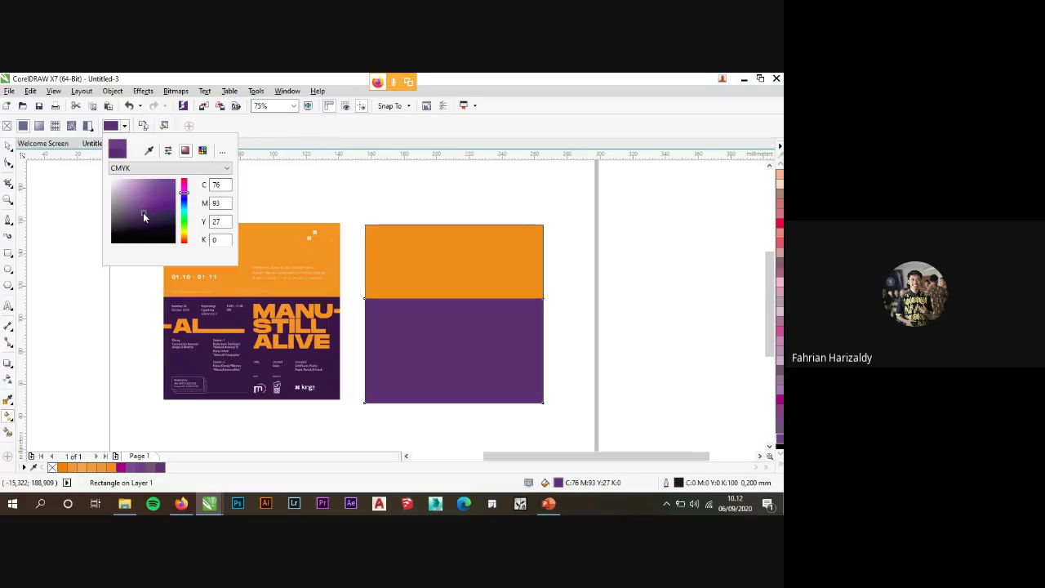
pyautogui.click(144, 217)
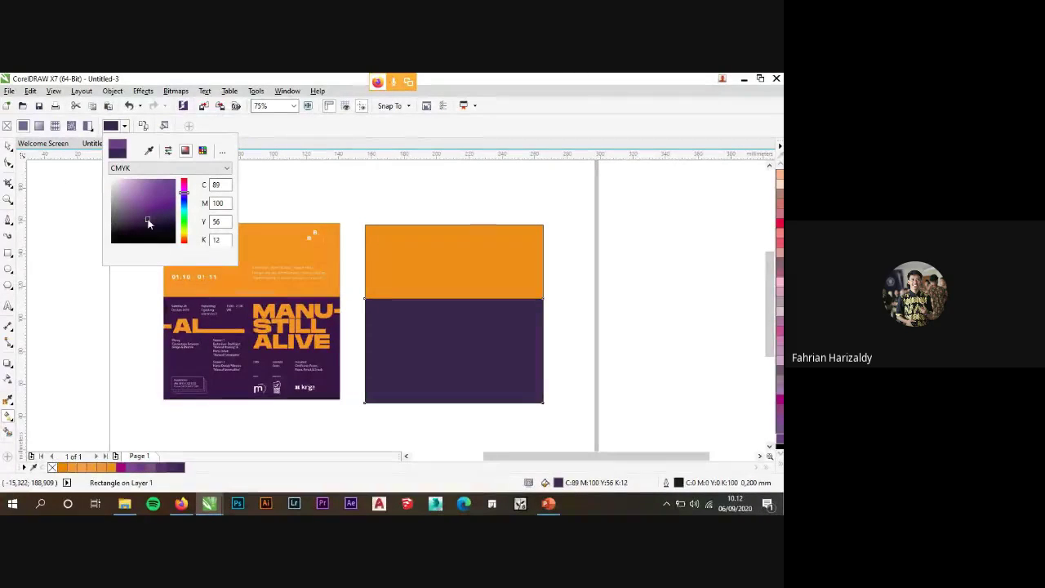
pyautogui.click(147, 216)
pyautogui.click(12, 153)
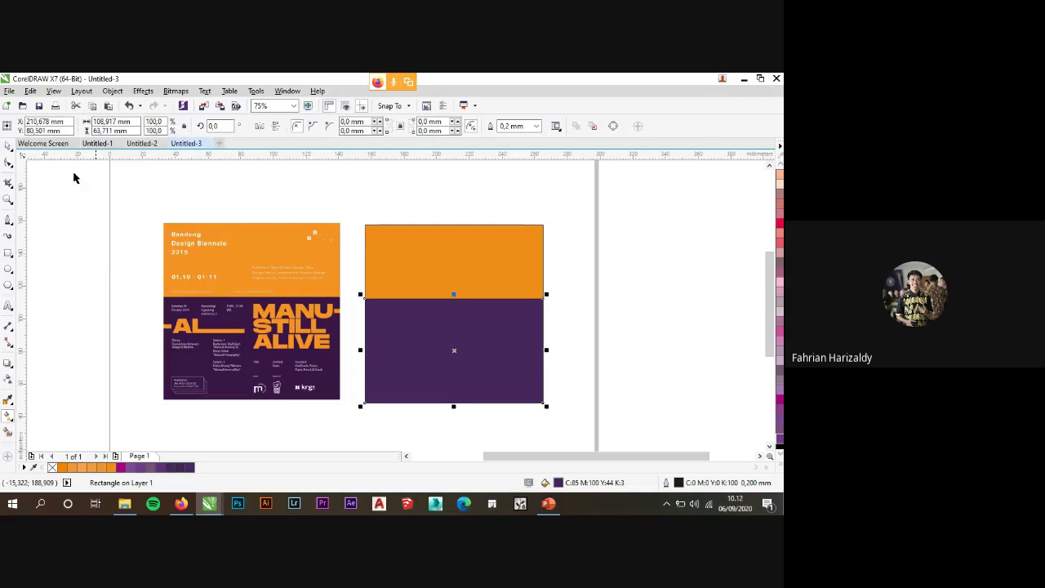
# Select the orange square and the purple rectangle together and remove their outlines.
pyautogui.click(512, 199)
pyautogui.scroll(-1, 362, 236)
pyautogui.scroll(1, 464, 254)
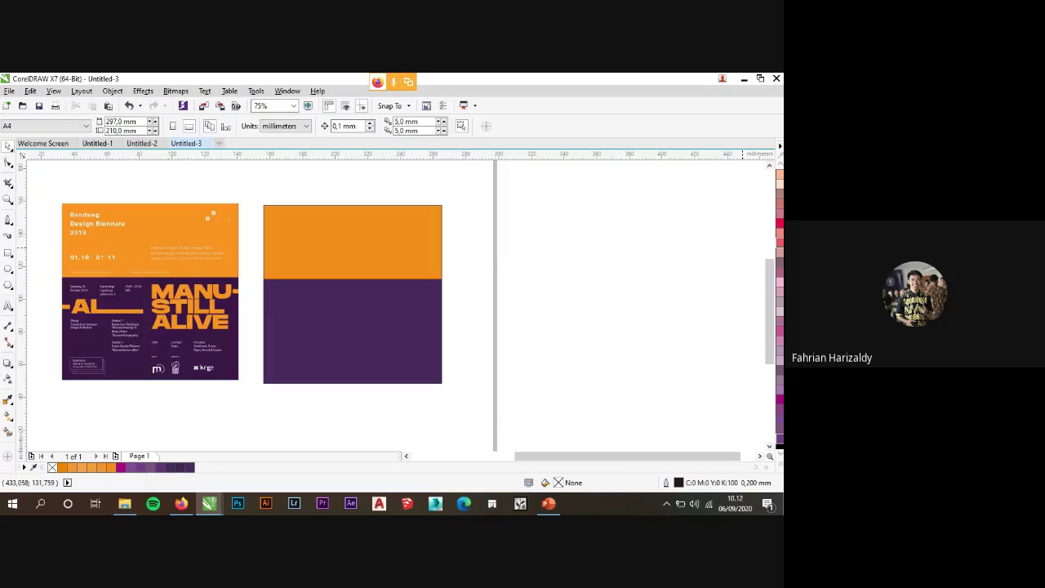
pyautogui.scroll(3, 779, 277)
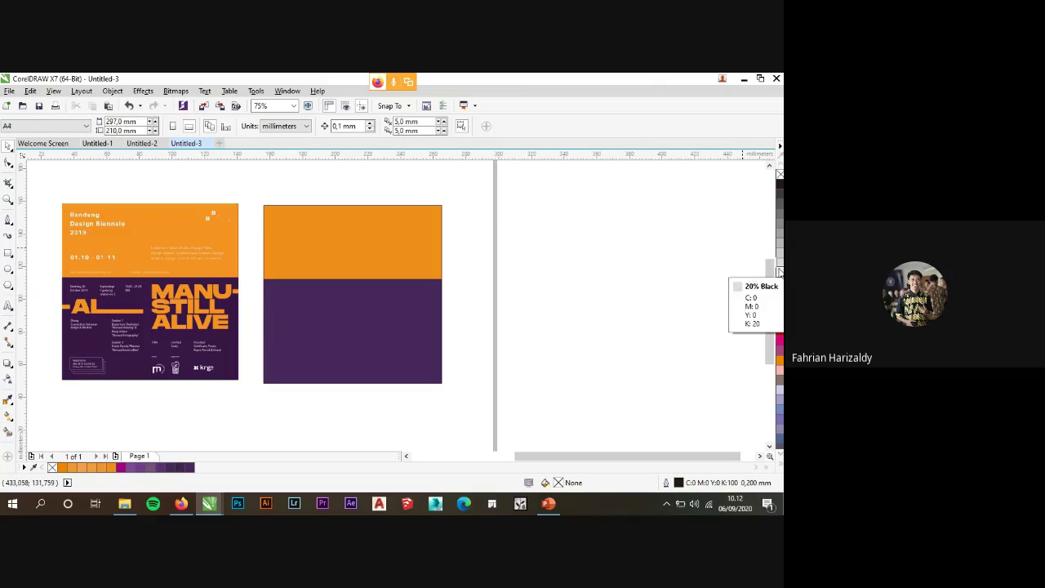
pyautogui.moveTo(466, 392); pyautogui.dragTo(247, 181)
pyautogui.moveTo(458, 423); pyautogui.dragTo(257, 198)
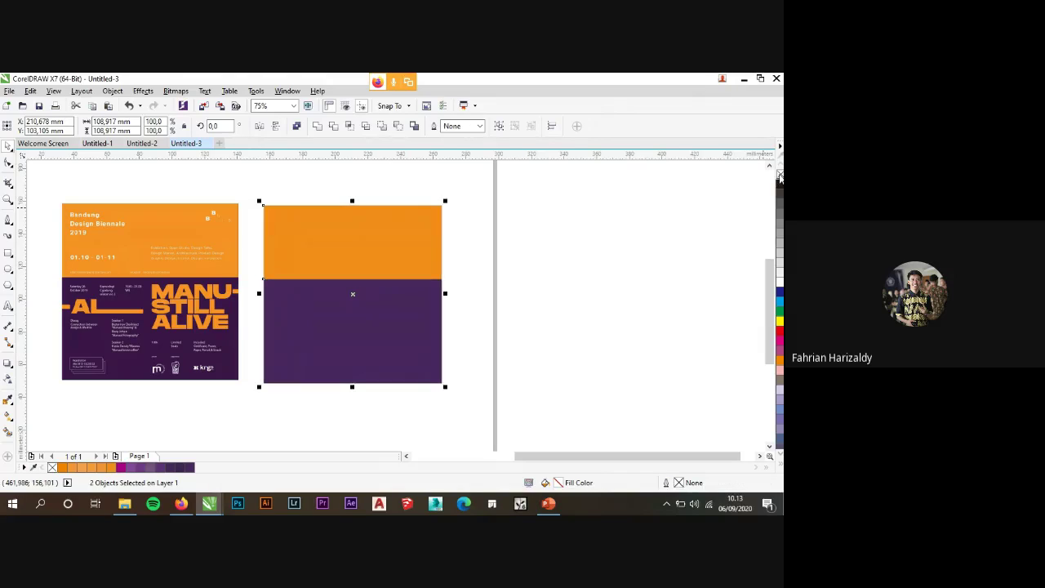
pyautogui.click(547, 263)
pyautogui.scroll(-2, 430, 302)
pyautogui.scroll(2, 377, 294)
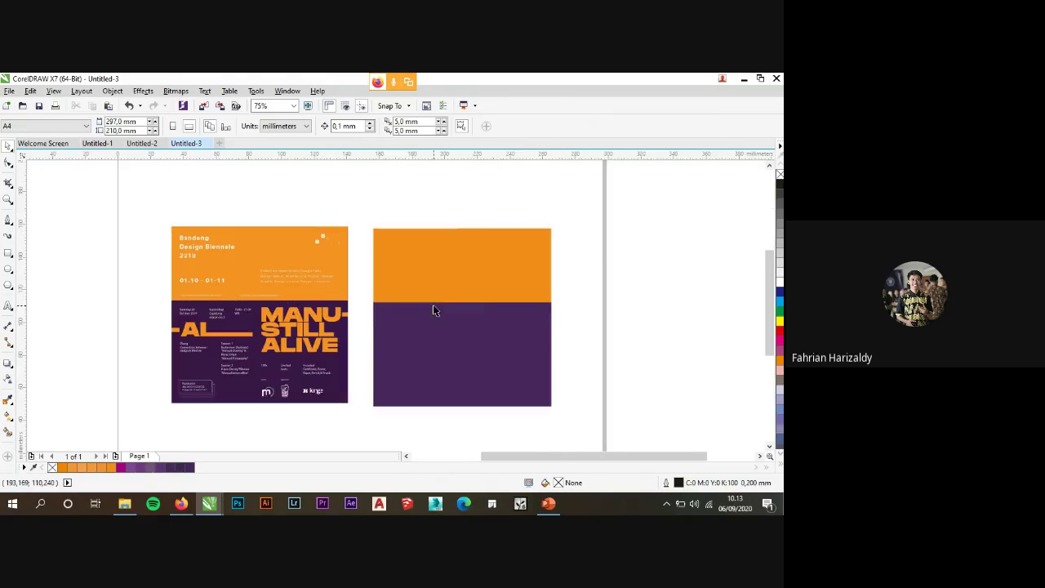
# Add the artistic text "MANU-" in the empty space to the right of the page.
pyautogui.click(10, 306)
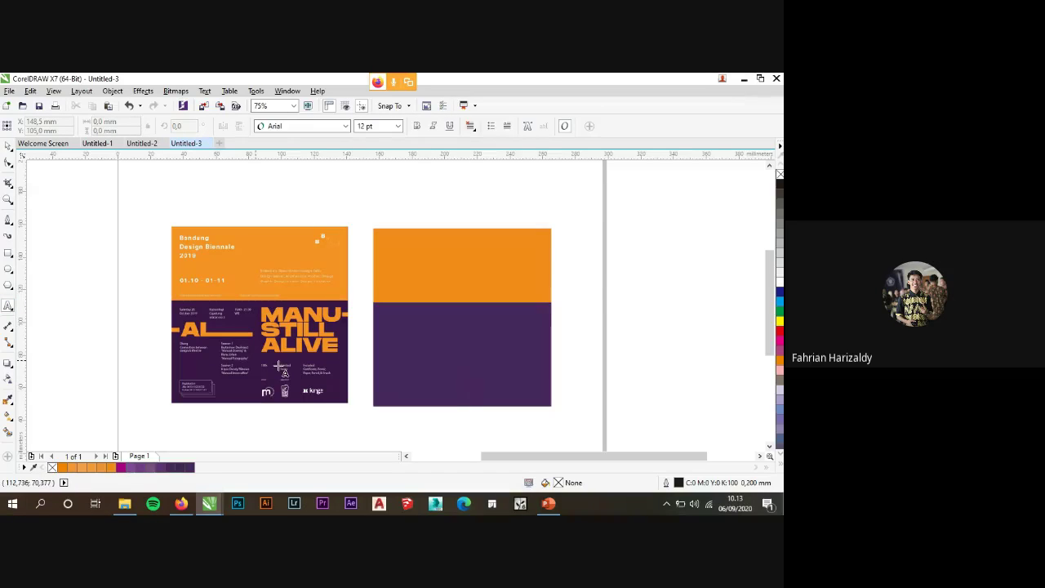
pyautogui.click(618, 367)
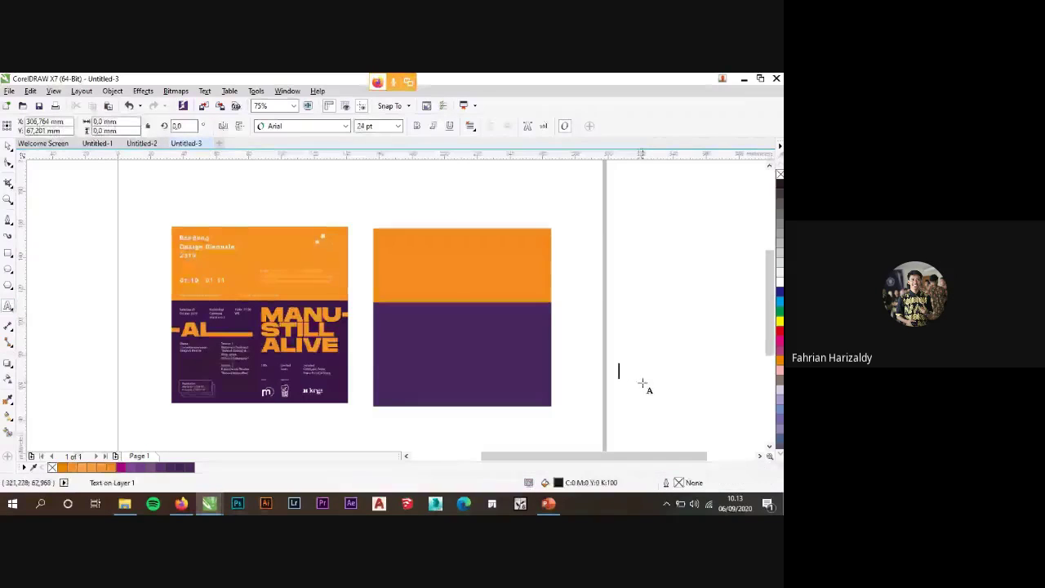
pyautogui.write('M')
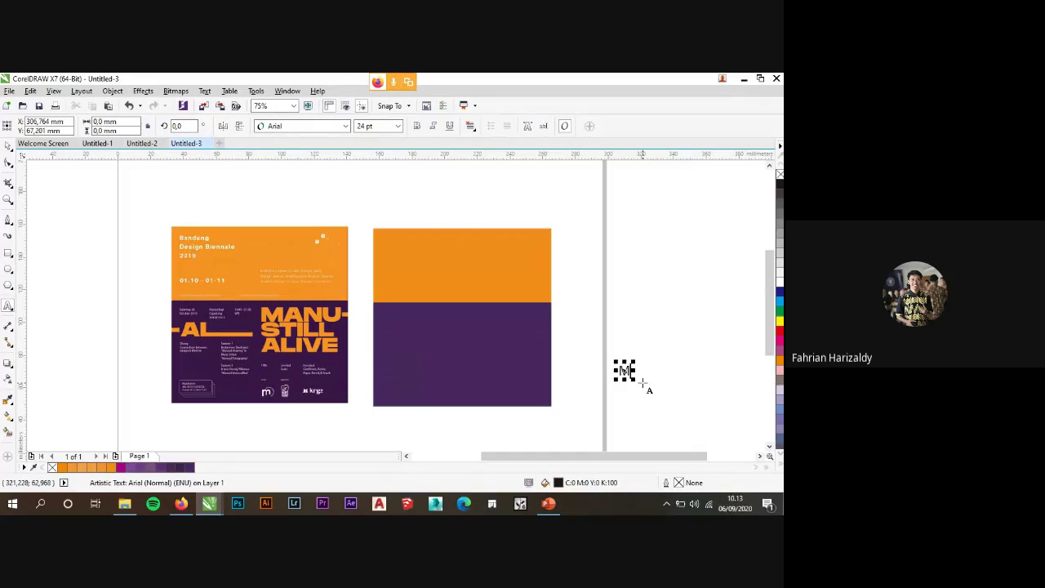
pyautogui.write('ANU')
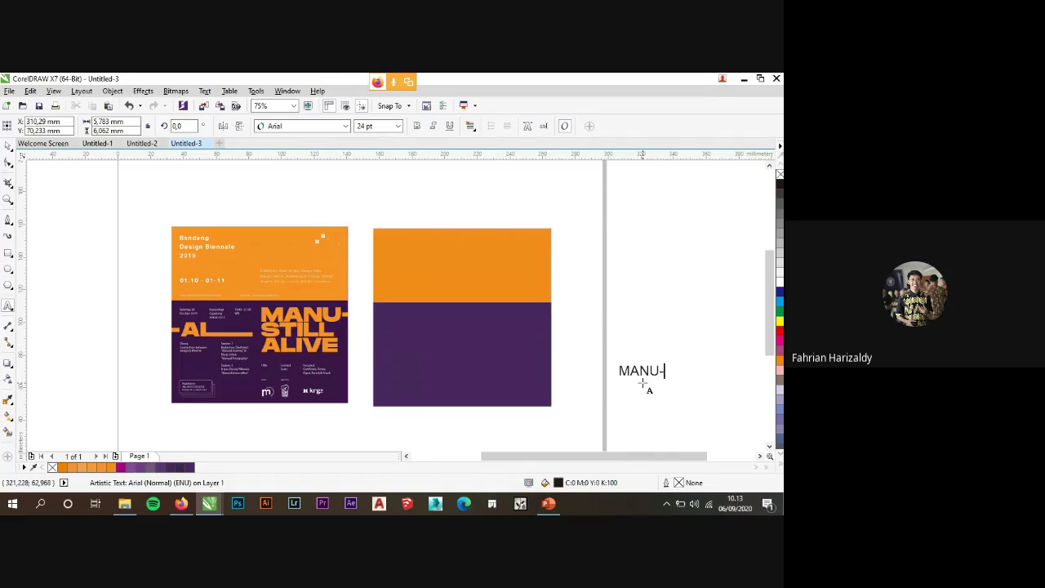
pyautogui.write('-')
pyautogui.click(7, 147)
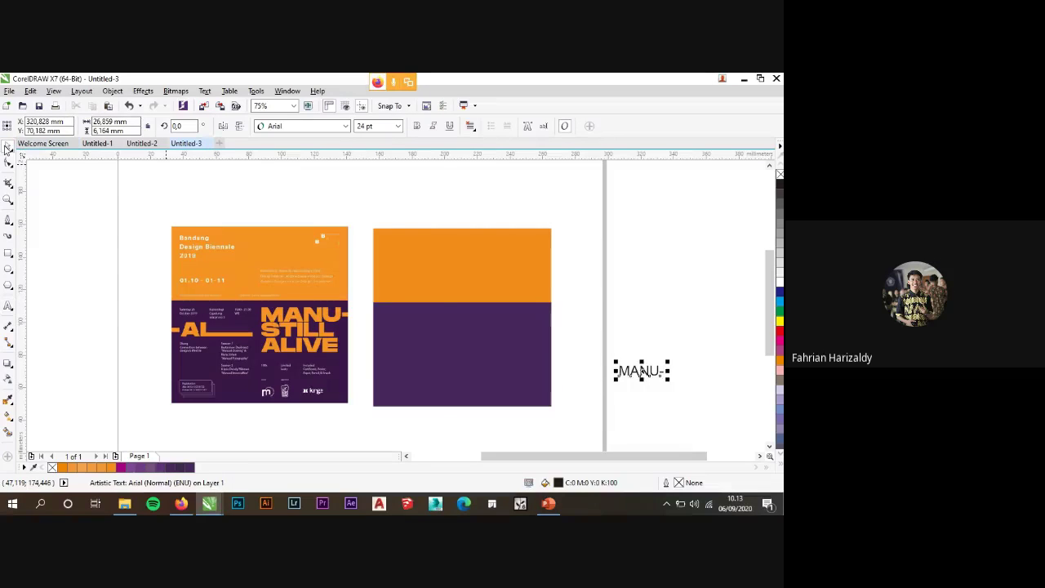
# Change the "MANU-" text's font to STRRETCH SANS.
pyautogui.click(345, 126)
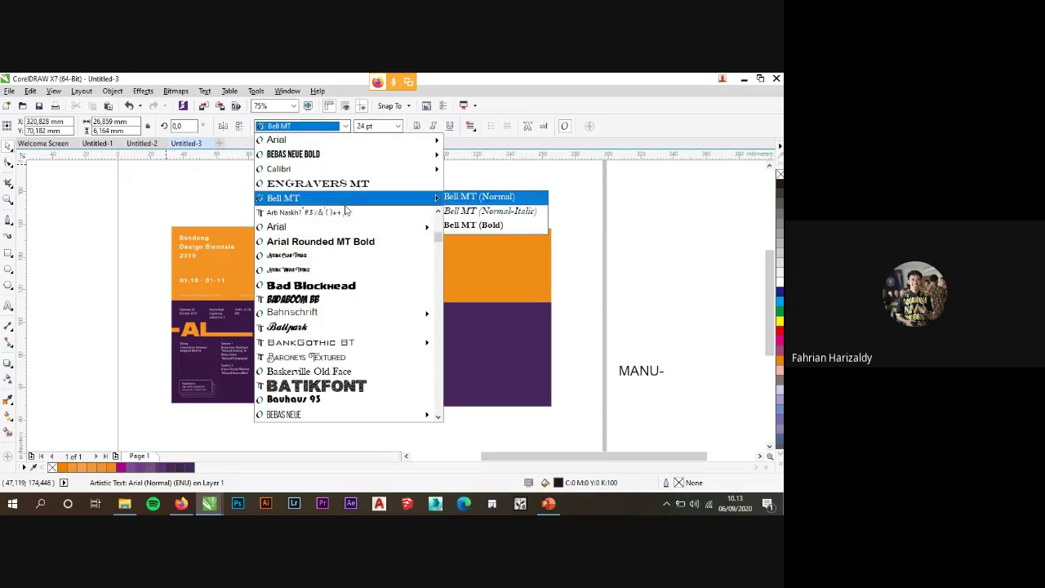
pyautogui.write('s')
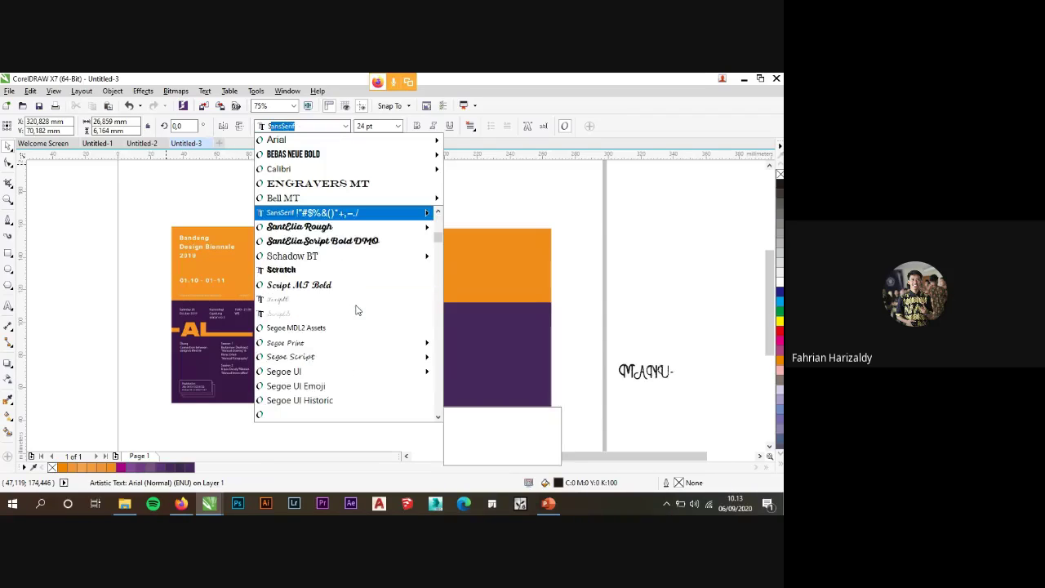
pyautogui.write('t')
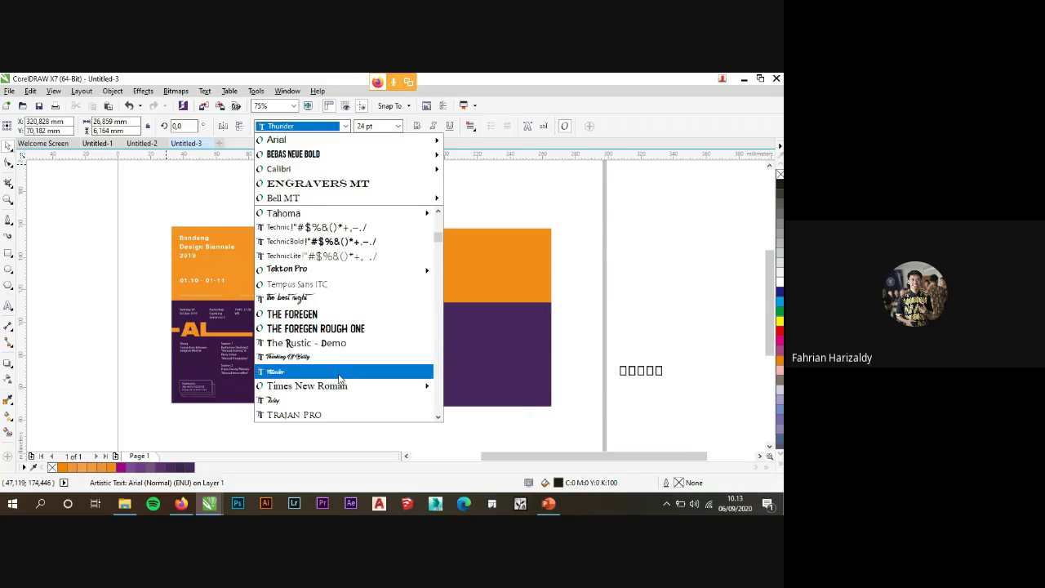
pyautogui.scroll(3, 339, 378)
pyautogui.click(335, 272)
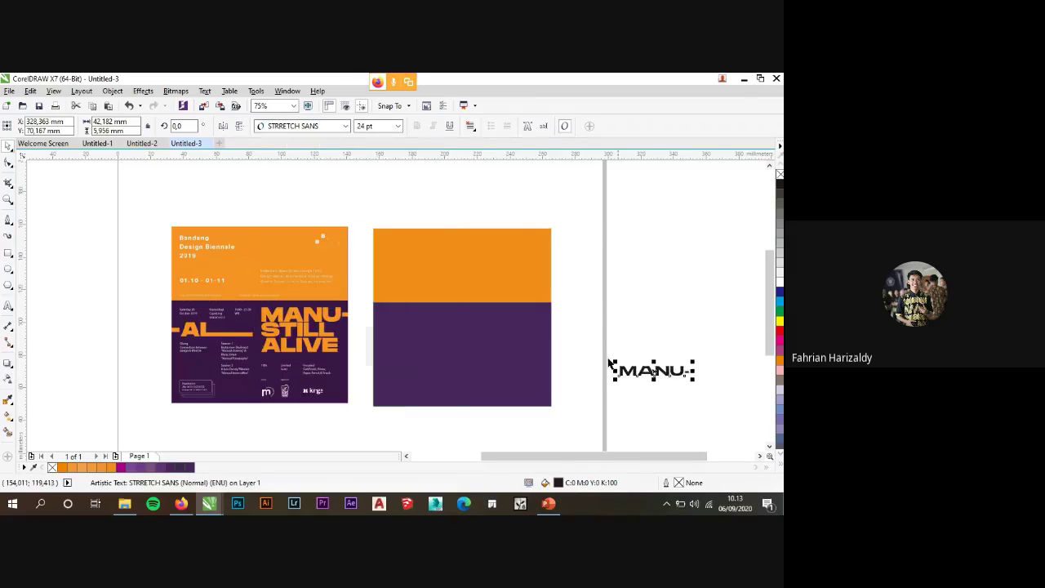
# Move the "MANU-" text to the purple rectangle's upper right and enlarge it to about 56 mm wide, reaching the right edge.
pyautogui.click(670, 390)
pyautogui.click(669, 371)
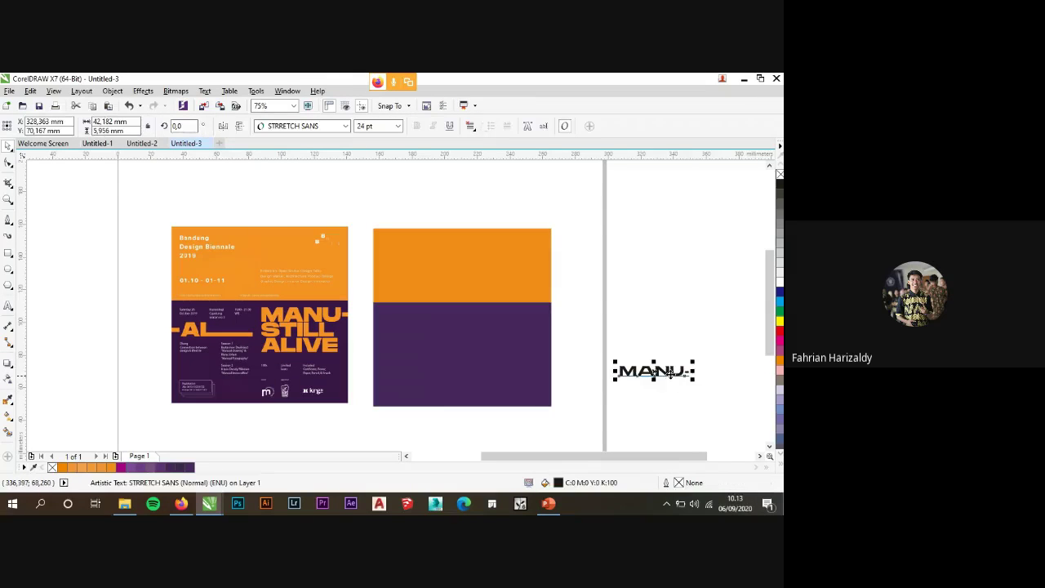
pyautogui.moveTo(669, 372); pyautogui.dragTo(453, 339)
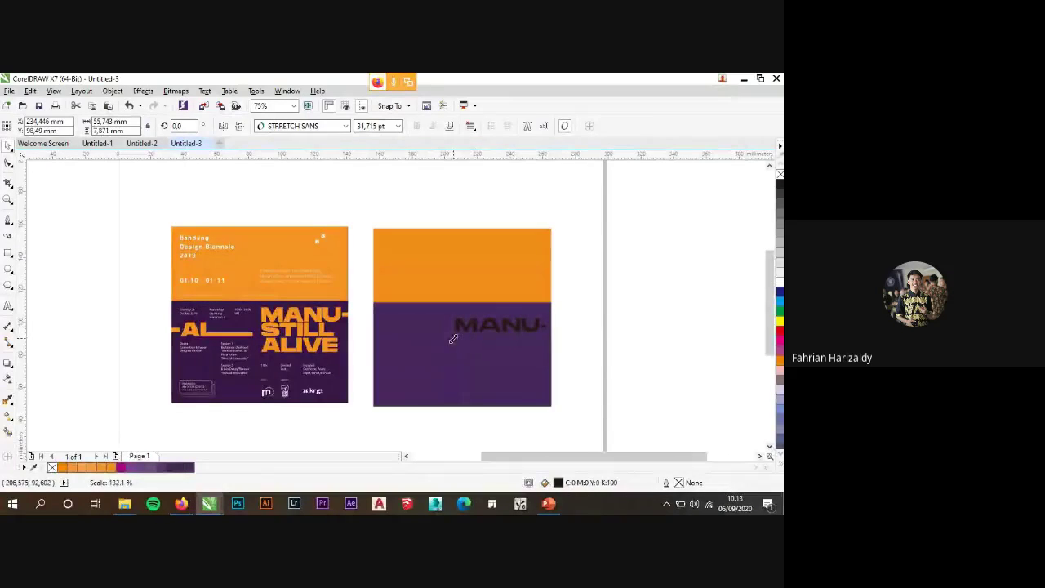
pyautogui.scroll(2, 490, 321)
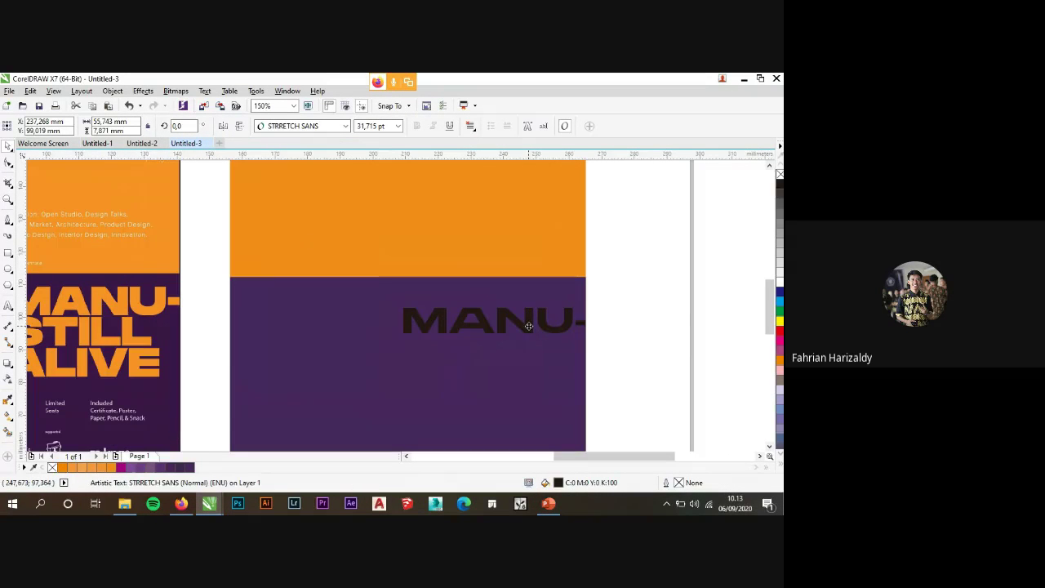
# Fill the "MANU-" text with orange, C0 M60 Y100 K0.
pyautogui.scroll(-2, 508, 294)
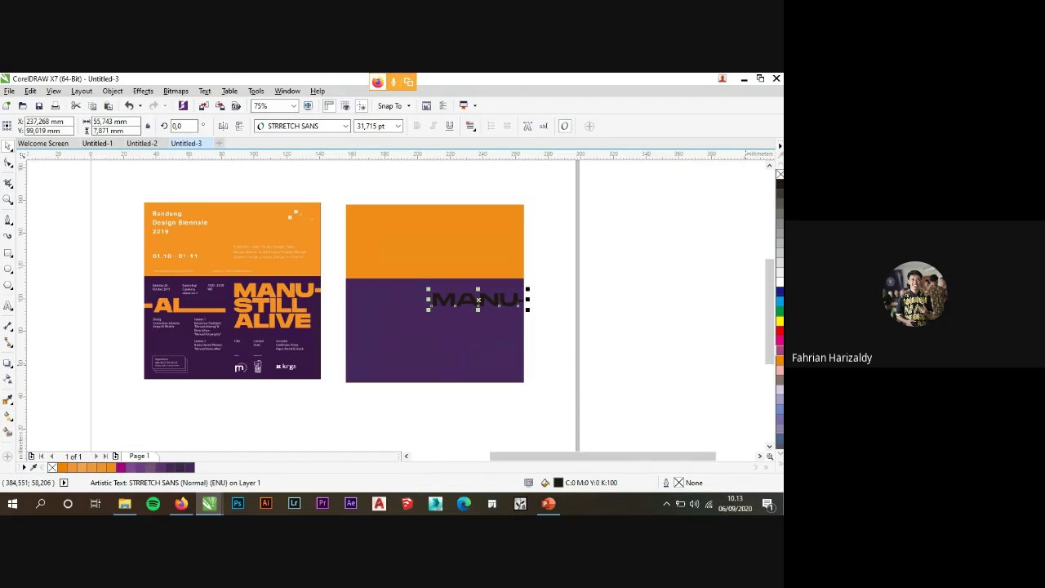
pyautogui.click(546, 327)
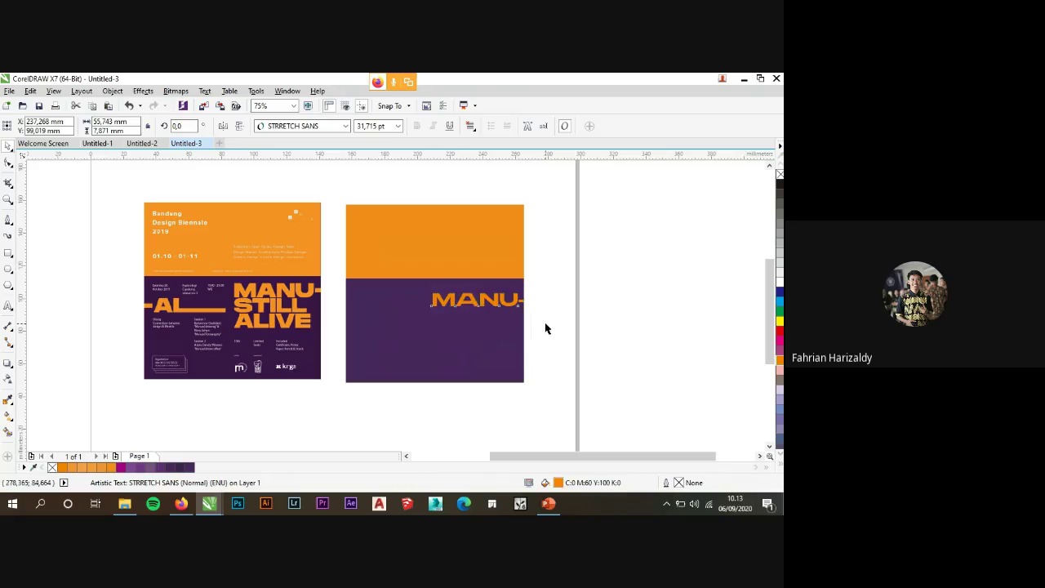
pyautogui.scroll(2, 472, 306)
# Copy the "MANU-" text directly below itself and change the copy's wording to "STILL".
pyautogui.click(479, 302)
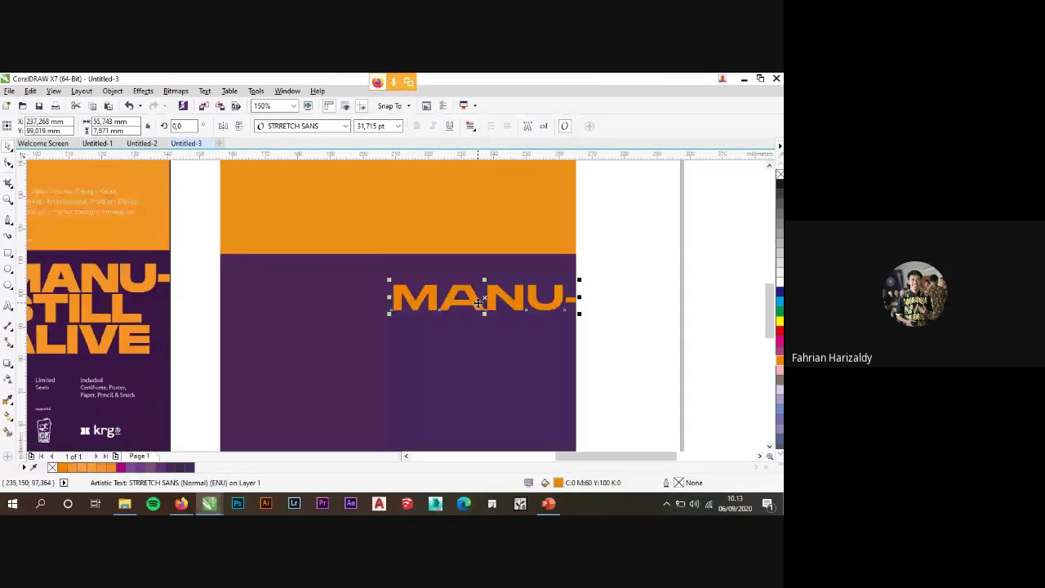
pyautogui.moveTo(479, 302); pyautogui.dragTo(481, 339)
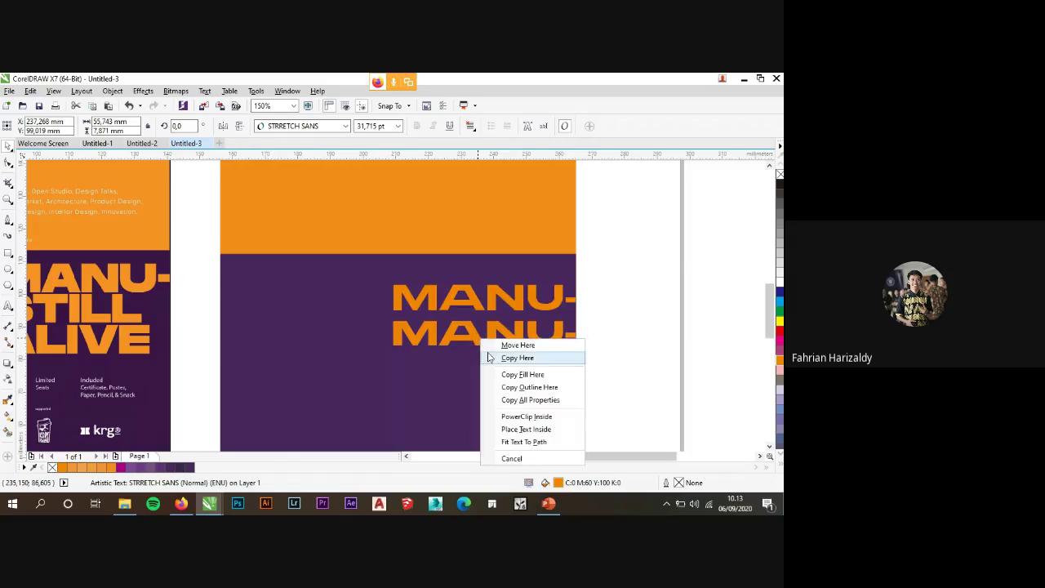
pyautogui.click(517, 358)
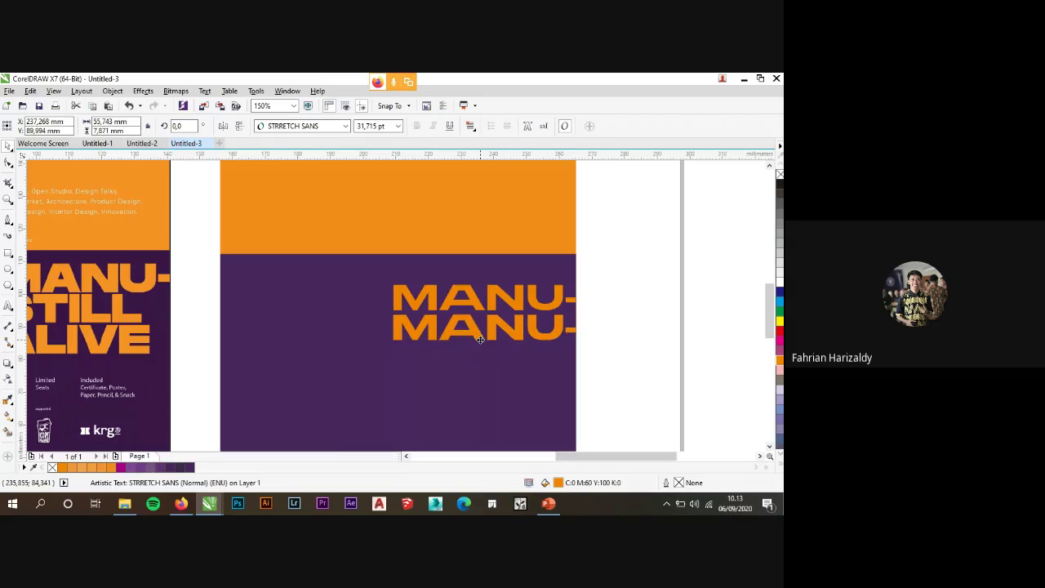
pyautogui.doubleClick(480, 339)
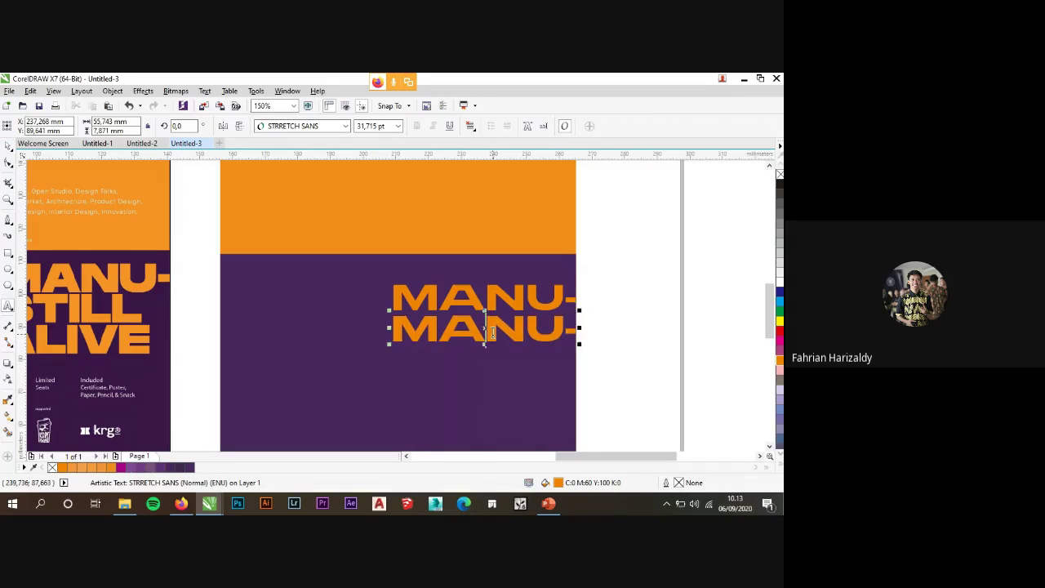
pyautogui.hotkey('ctrl', 'a')
pyautogui.write('ST')
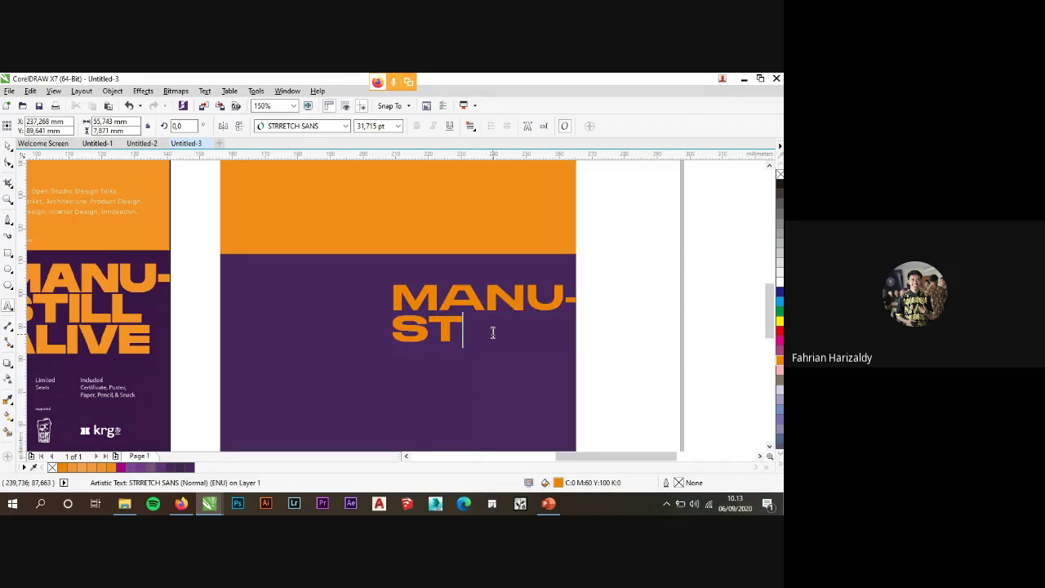
pyautogui.write('ILL')
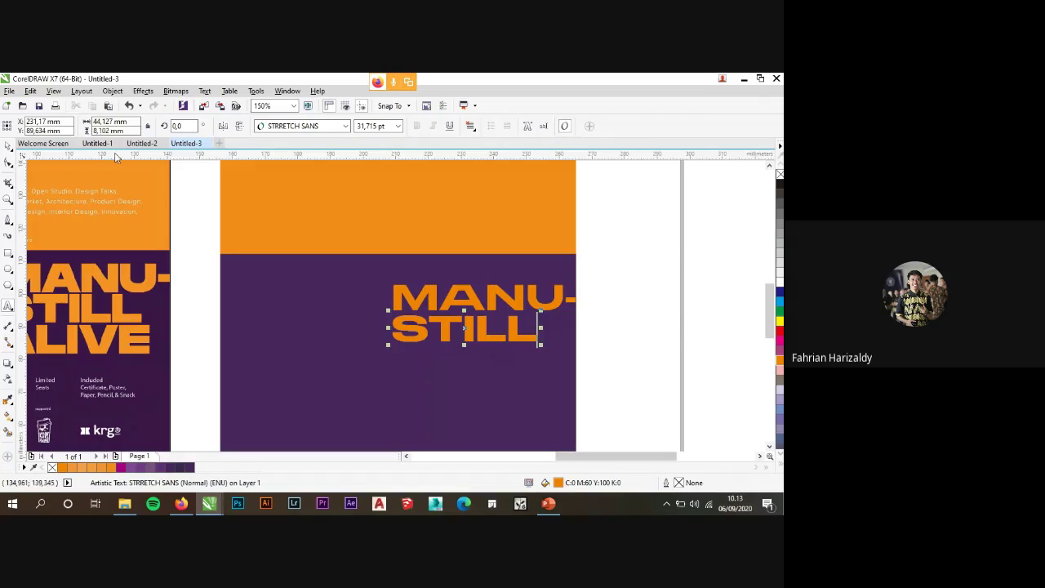
pyautogui.hotkey('ctrl', 'space')
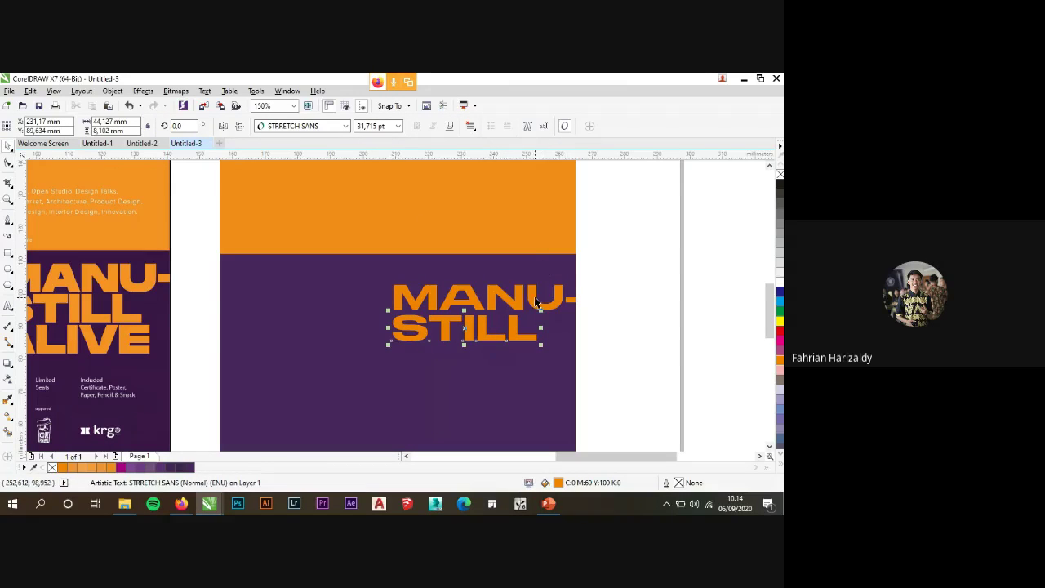
# Copy the "STILL" text directly below itself and change the copy's wording to "ALIVE".
pyautogui.moveTo(488, 338); pyautogui.dragTo(487, 374)
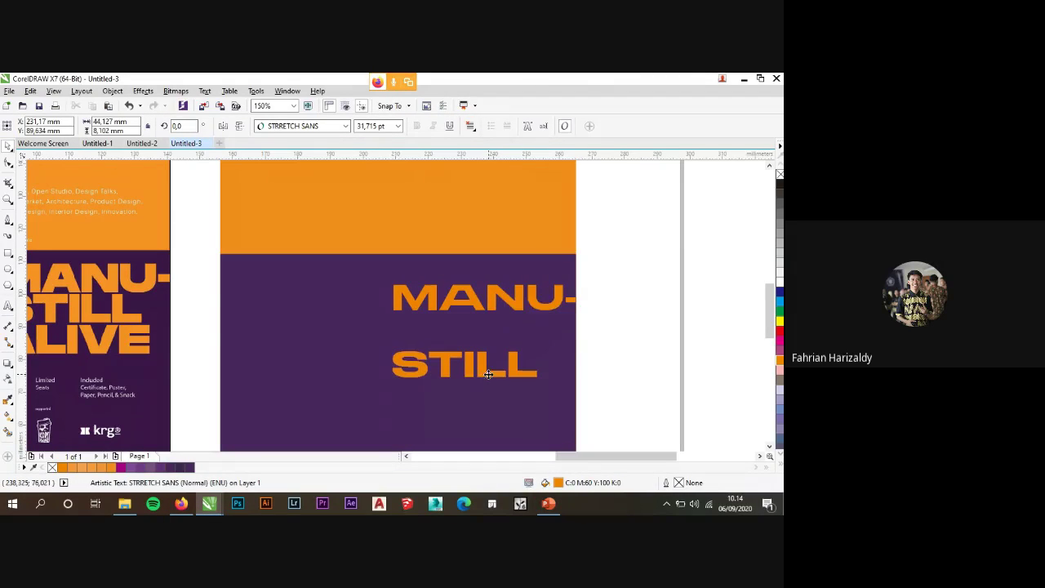
pyautogui.click(530, 271)
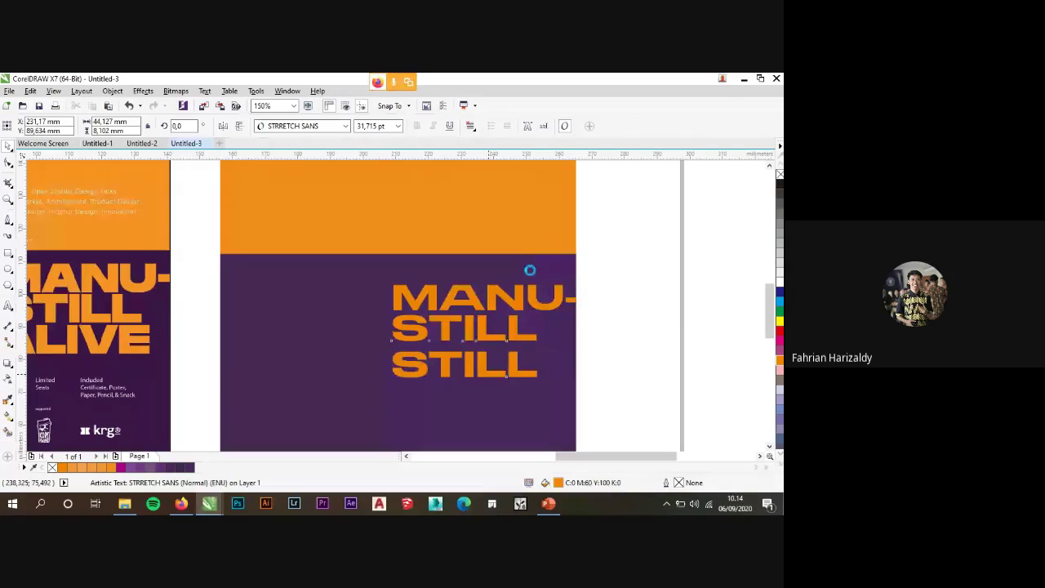
pyautogui.doubleClick(488, 372)
pyautogui.doubleClick(481, 368)
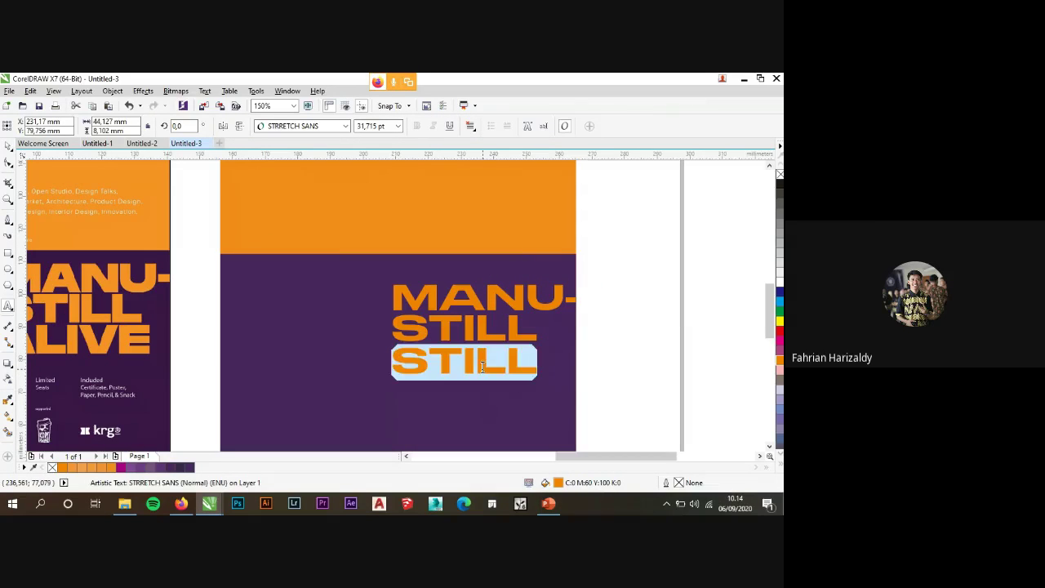
pyautogui.write('ALIVE')
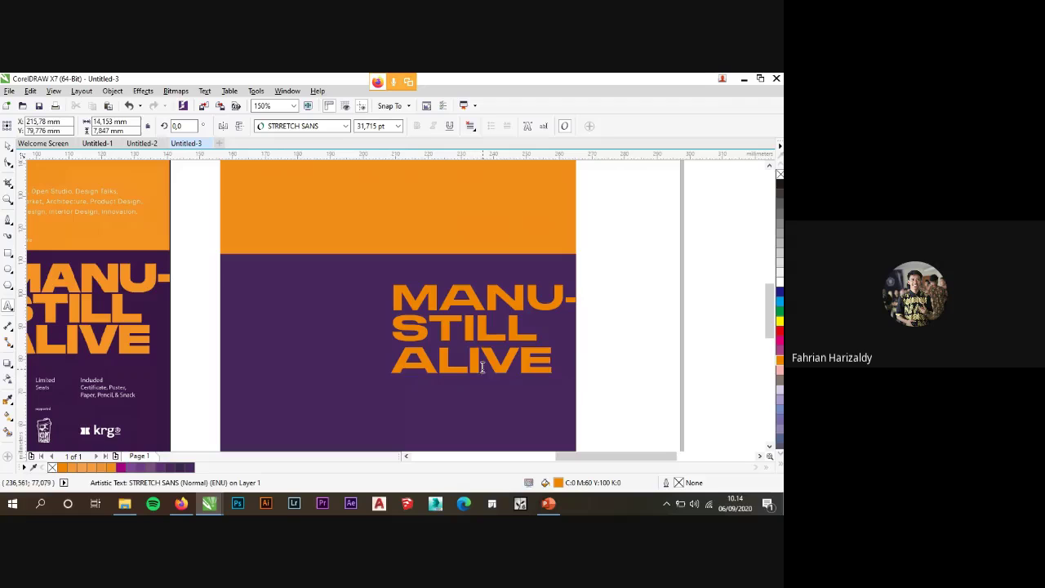
pyautogui.press('Escape')
pyautogui.click(8, 145)
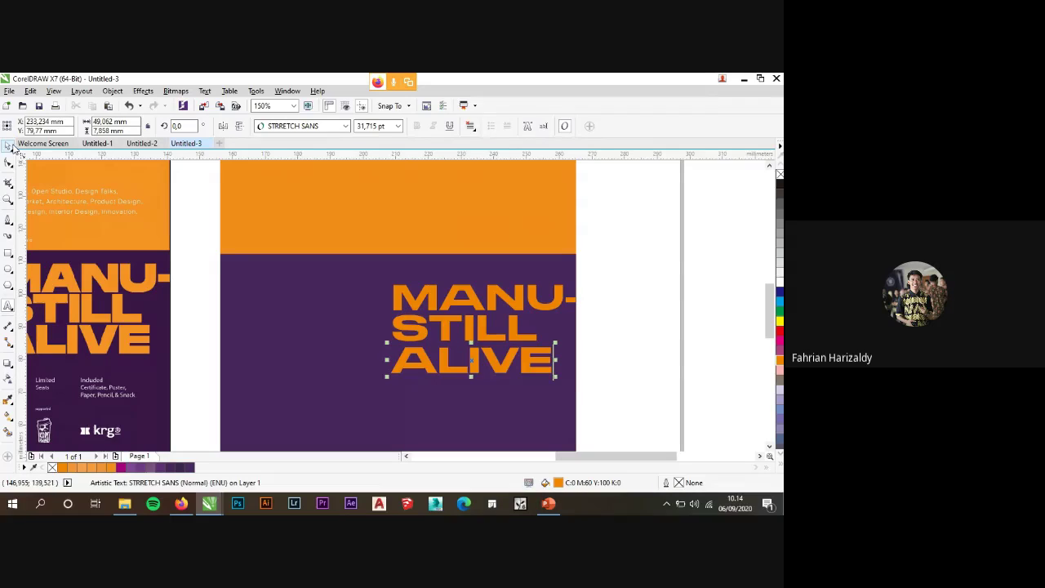
pyautogui.click(614, 285)
# Copy the "STILL" text horizontally to the purple rectangle's left edge, level with the original.
pyautogui.scroll(-2, 547, 308)
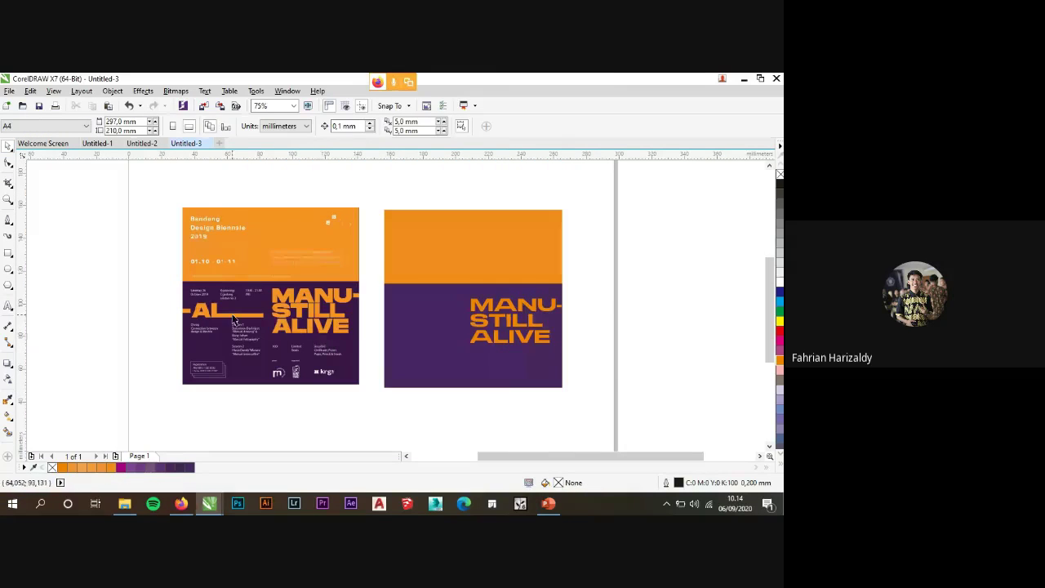
pyautogui.scroll(1, 327, 339)
pyautogui.scroll(-1, 548, 315)
pyautogui.click(586, 317)
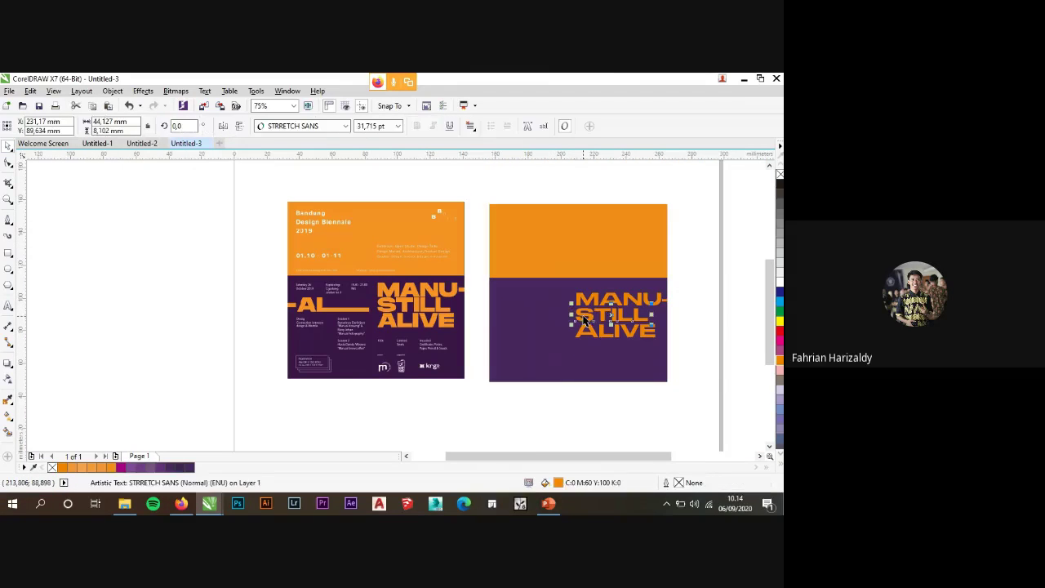
pyautogui.moveTo(586, 317); pyautogui.dragTo(499, 318)
pyautogui.click(525, 338)
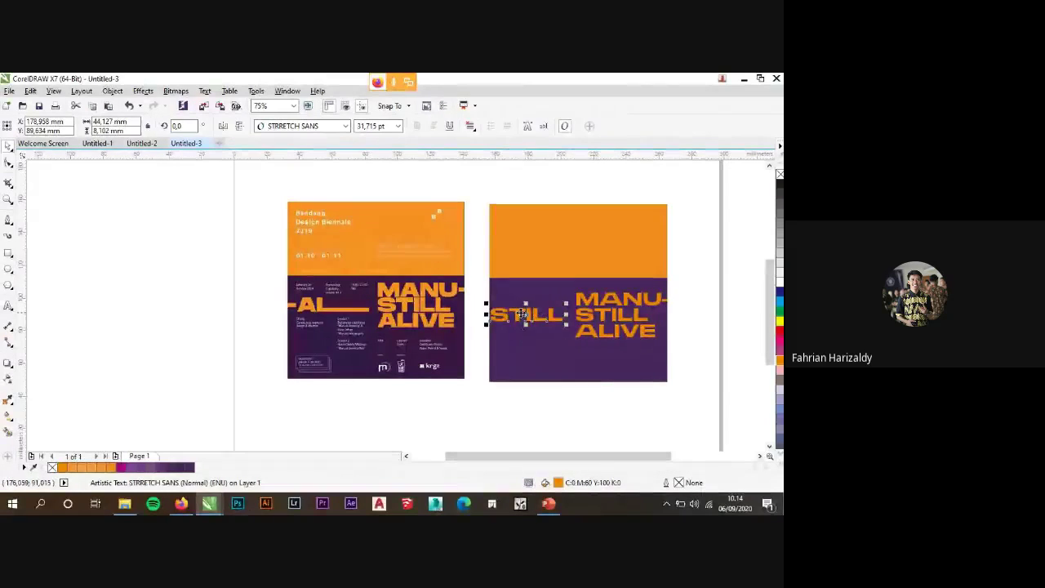
# Replace the wording of the "STILL" copy at the purple rectangle's left edge with "-AL".
pyautogui.doubleClick(517, 311)
pyautogui.doubleClick(518, 310)
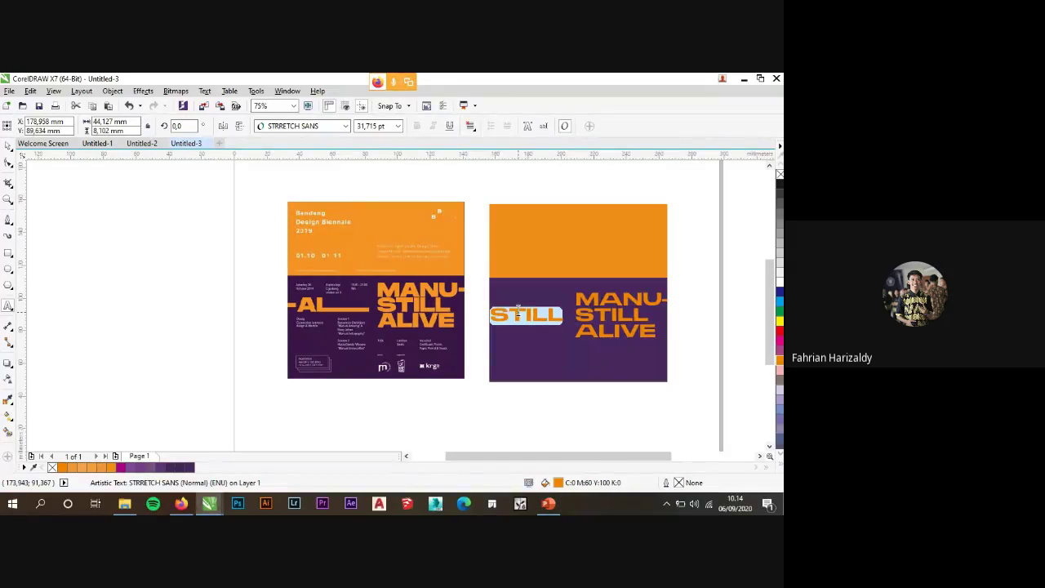
pyautogui.press('Delete')
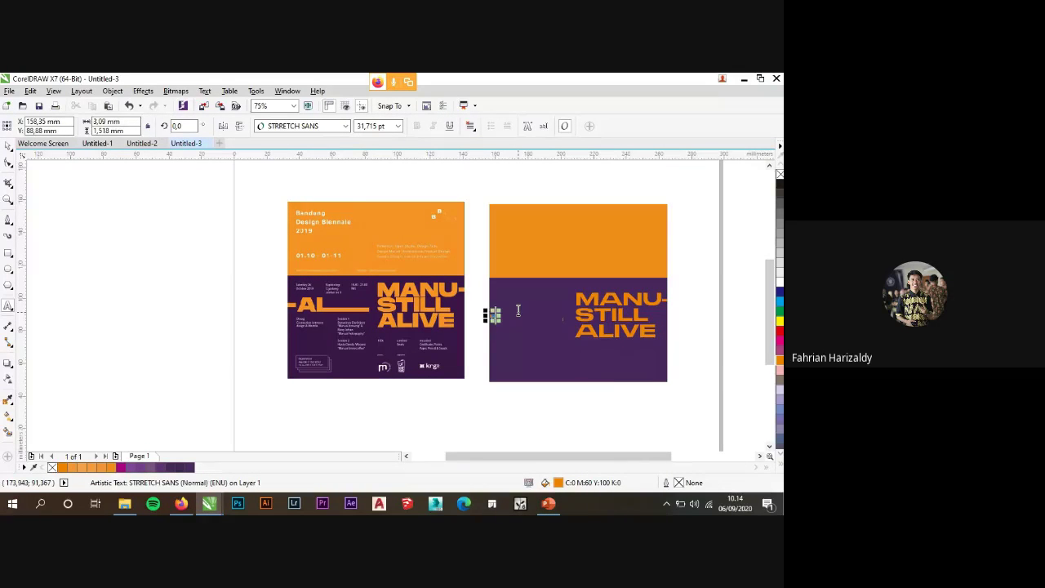
pyautogui.write('-ALL')
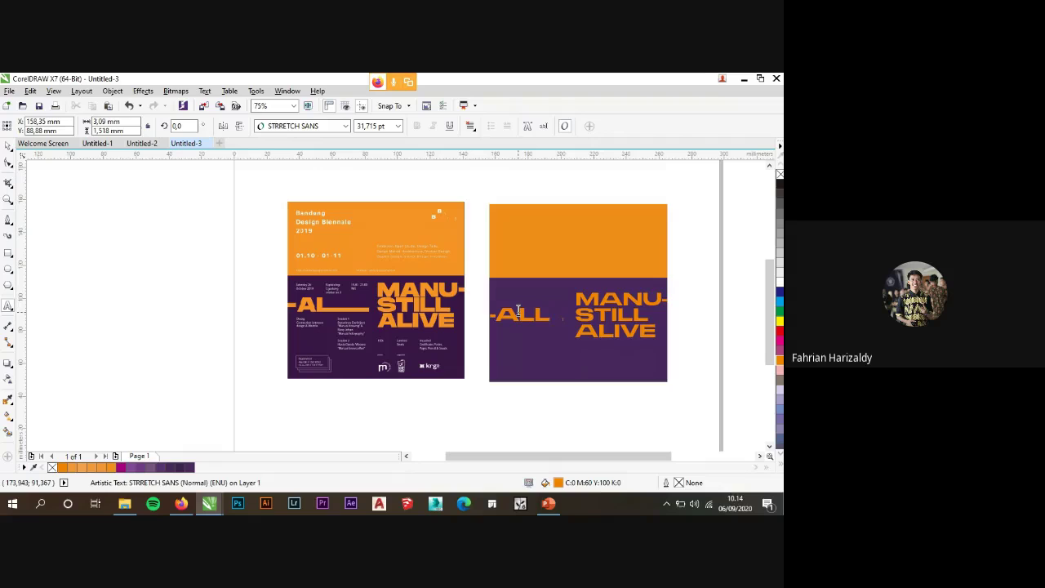
pyautogui.press('BackSpace')
pyautogui.write('I')
pyautogui.press('BackSpace')
pyautogui.write('L')
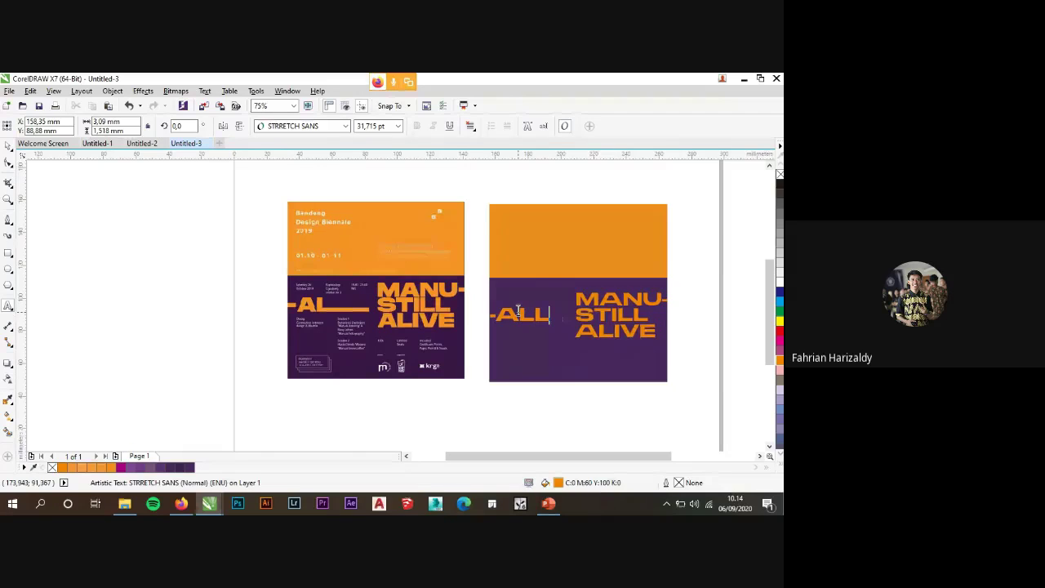
pyautogui.press('BackSpace')
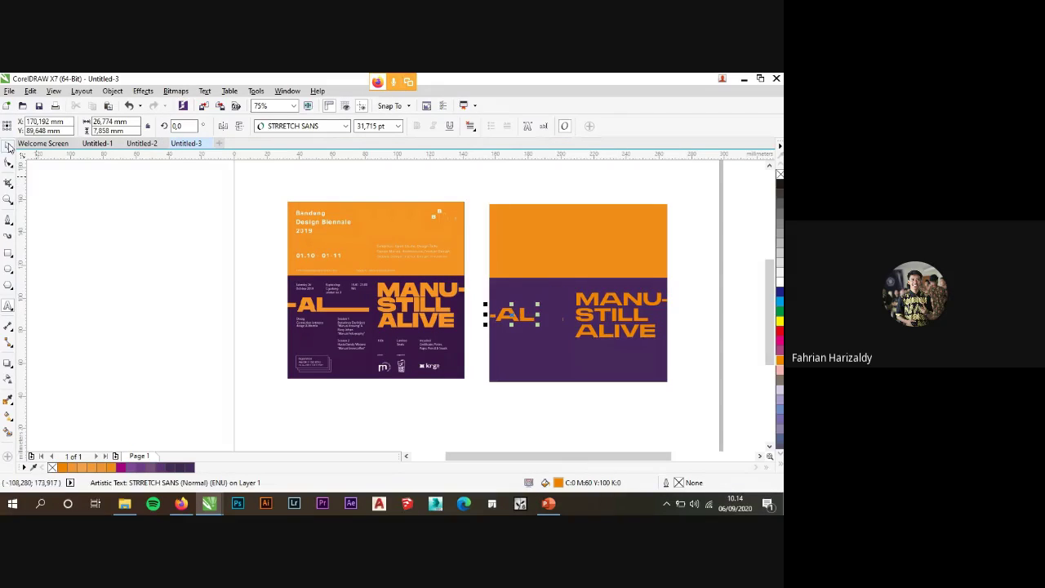
pyautogui.press('Escape')
# Compare the new headline lettering with the reference poster, examining the extended foot of the L in "-AL".
pyautogui.scroll(3, 577, 317)
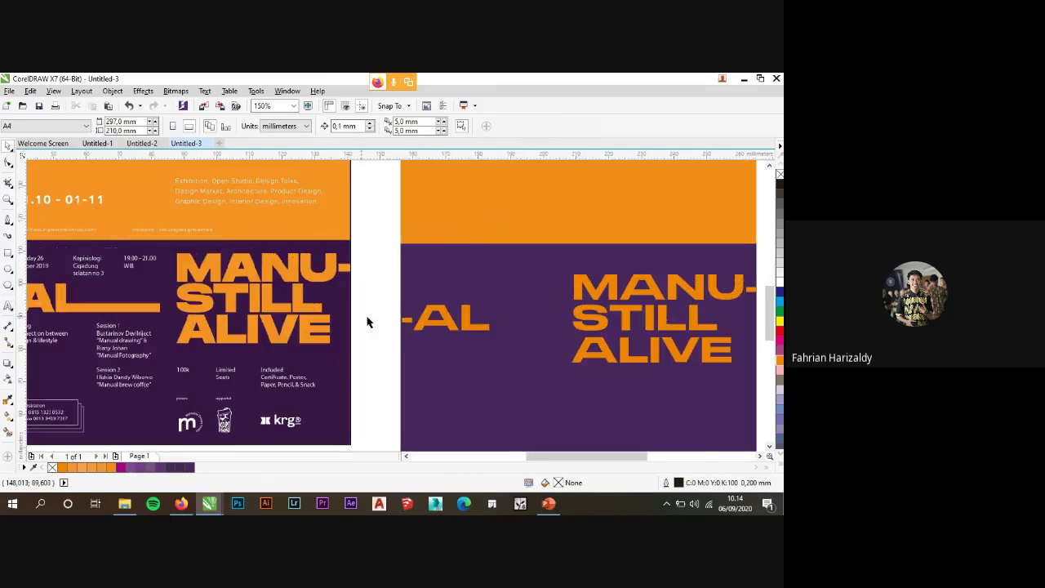
pyautogui.scroll(-3, 366, 321)
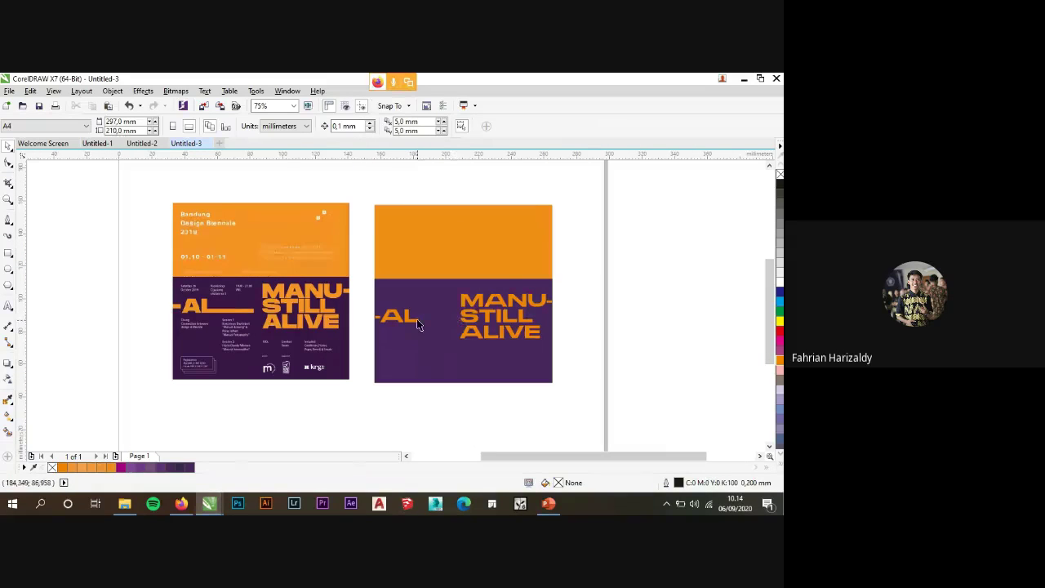
pyautogui.scroll(2, 416, 323)
pyautogui.scroll(-2, 462, 327)
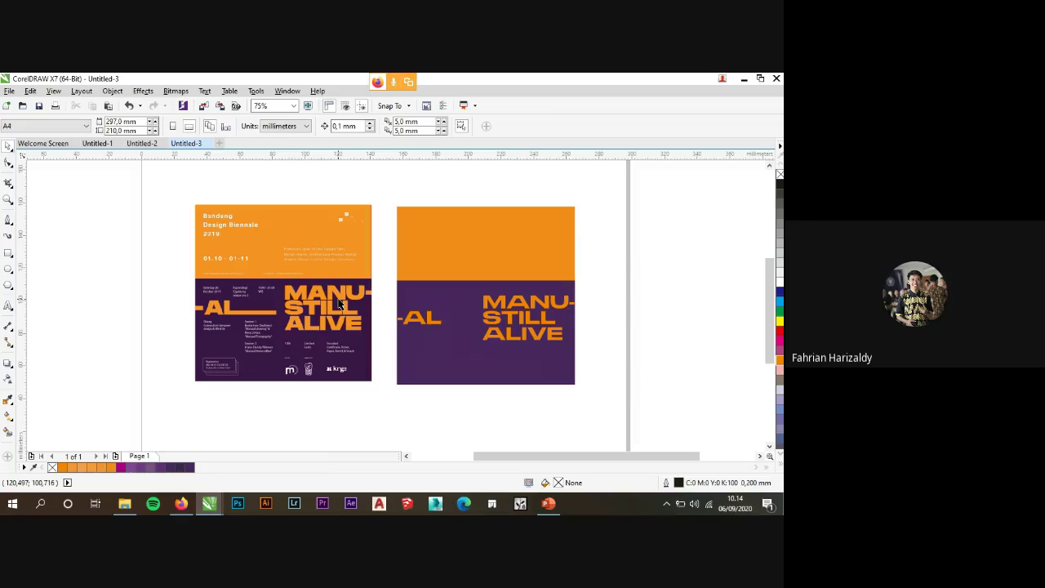
pyautogui.scroll(2, 408, 323)
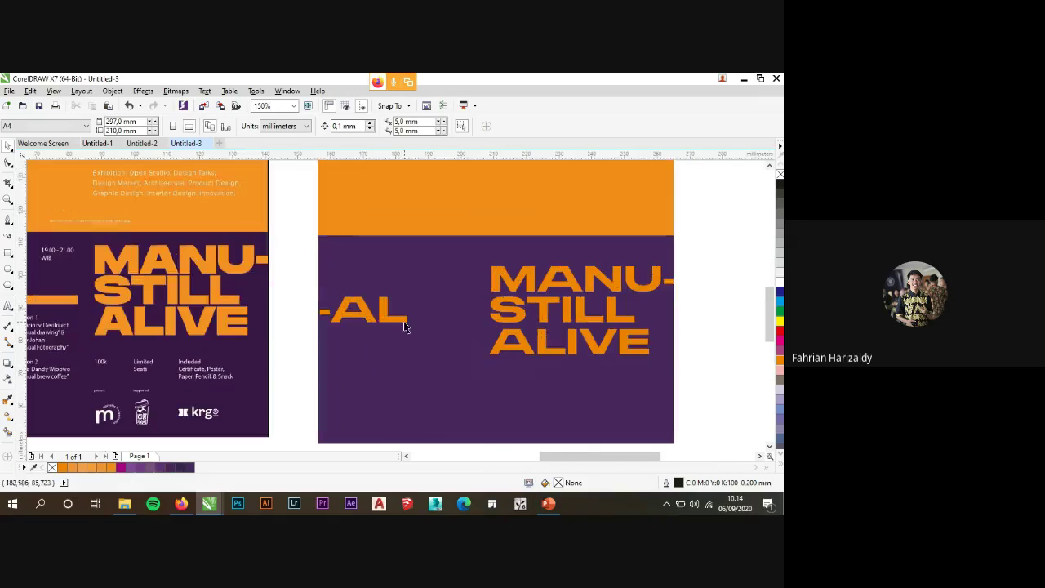
pyautogui.scroll(-2, 411, 304)
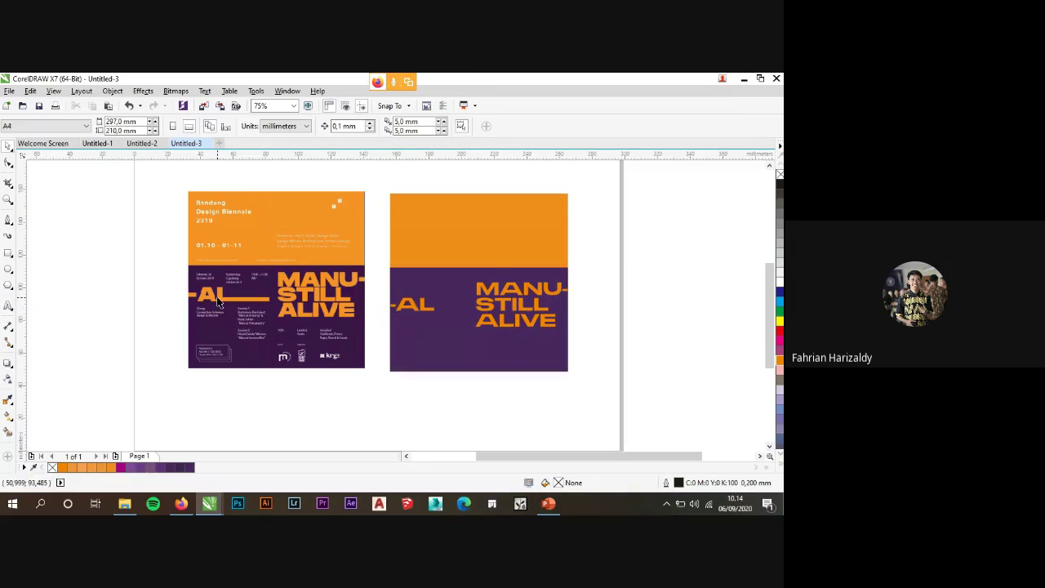
pyautogui.scroll(2, 219, 298)
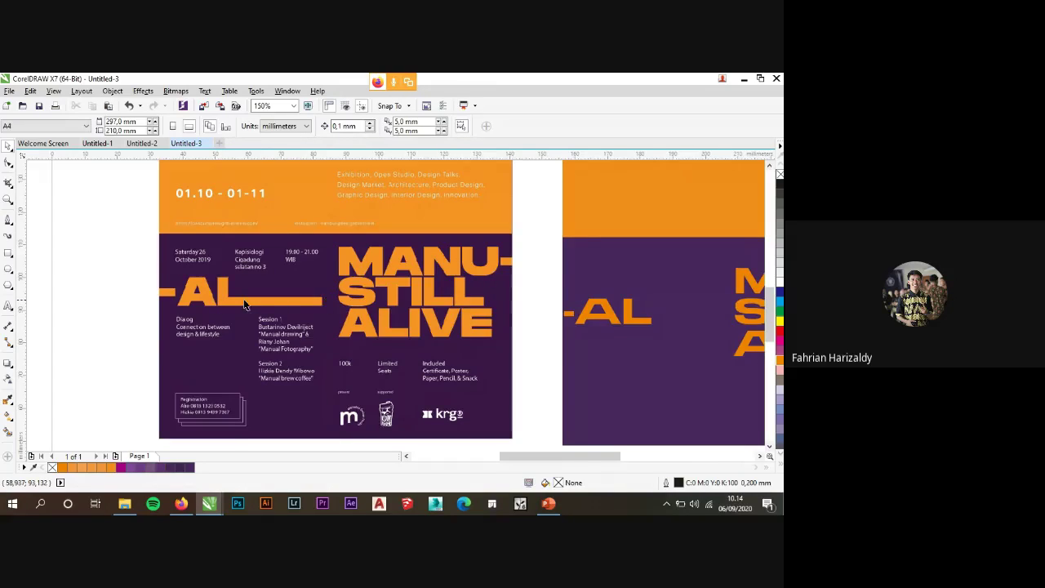
pyautogui.scroll(-2, 461, 303)
pyautogui.scroll(4, 460, 309)
# Convert the "-AL" artistic text to curves.
pyautogui.click(398, 331)
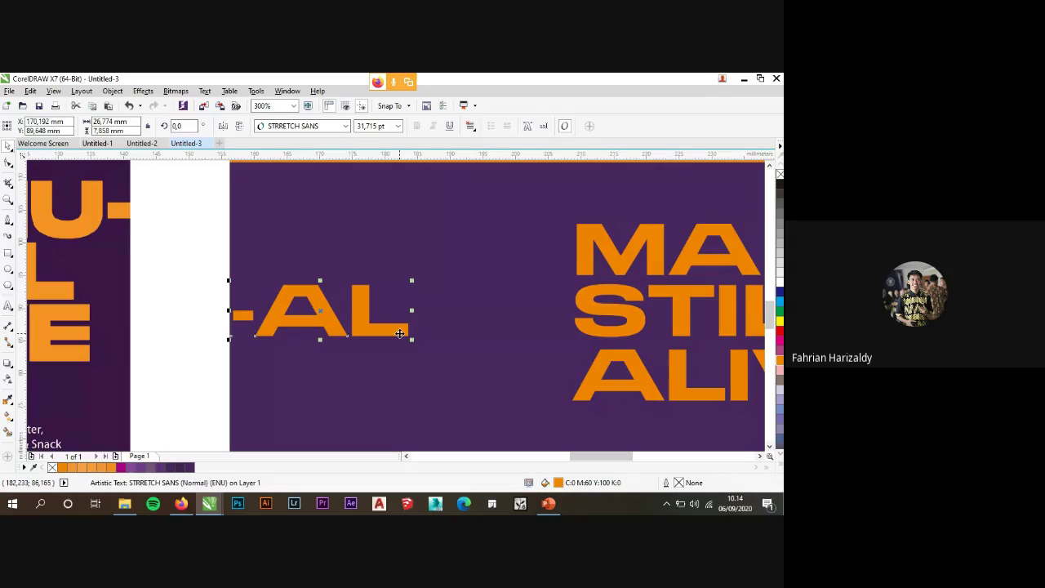
pyautogui.rightClick(365, 303)
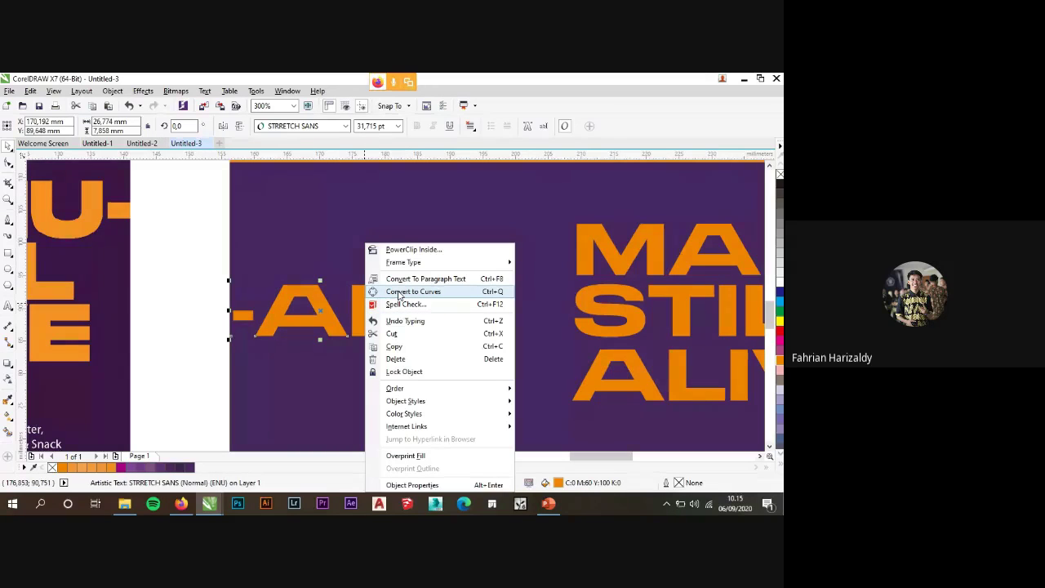
pyautogui.click(196, 279)
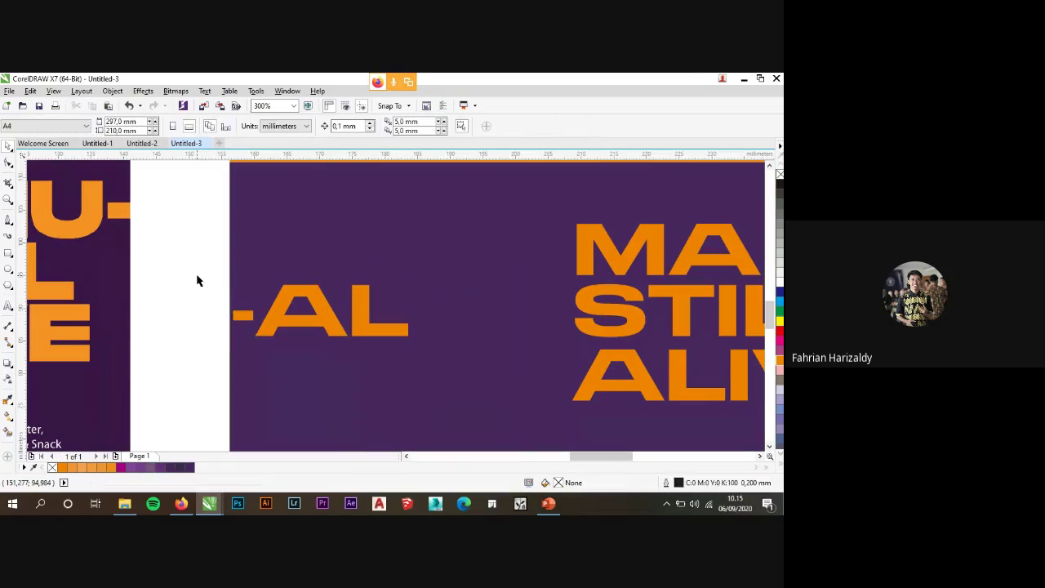
pyautogui.click(407, 332)
pyautogui.rightClick(408, 330)
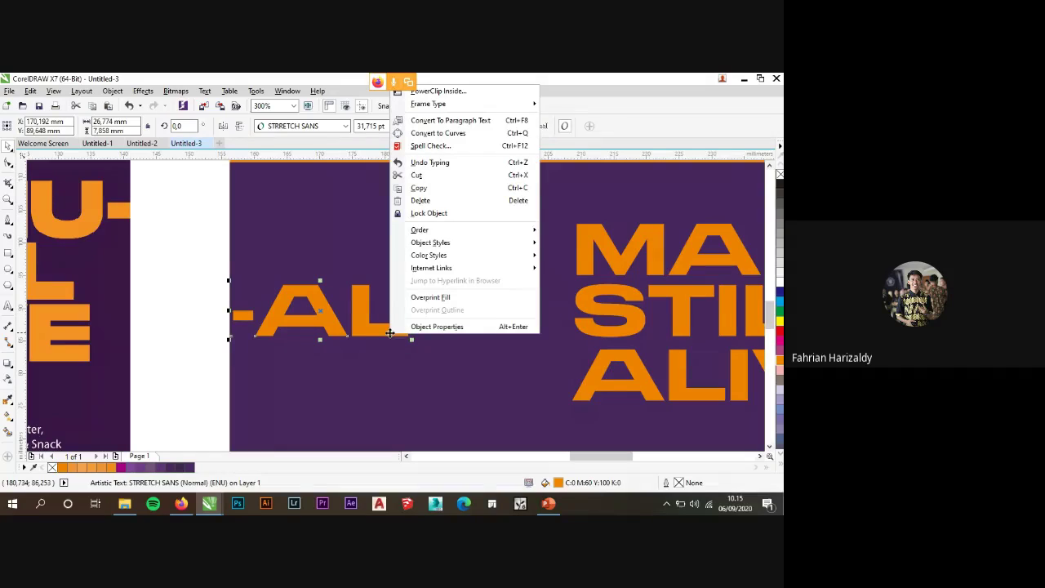
pyautogui.click(480, 135)
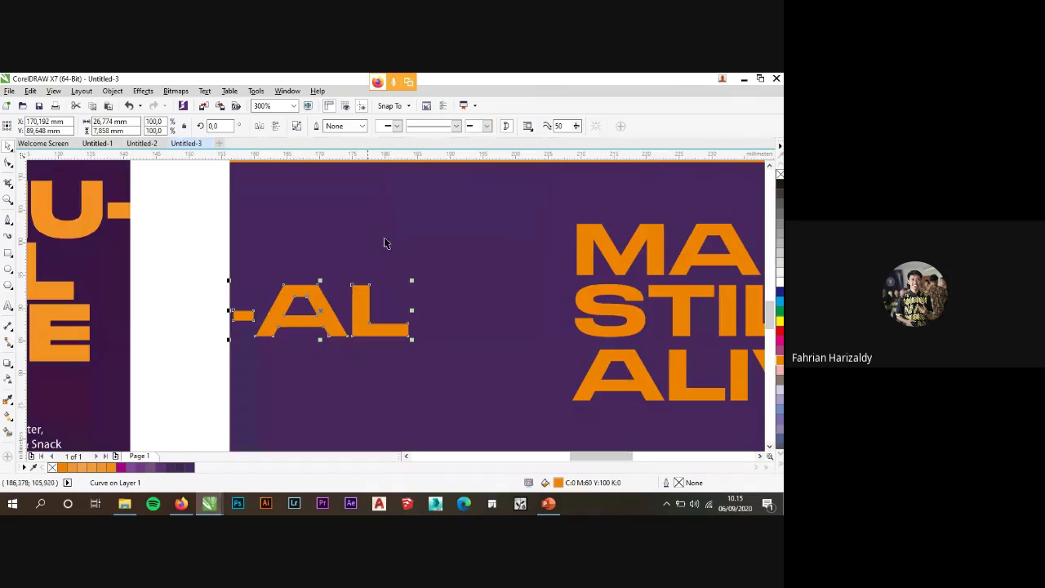
# Try moving the "-AL" curve left past the purple rectangle's edge, and undo the move.
pyautogui.moveTo(321, 316); pyautogui.dragTo(263, 316)
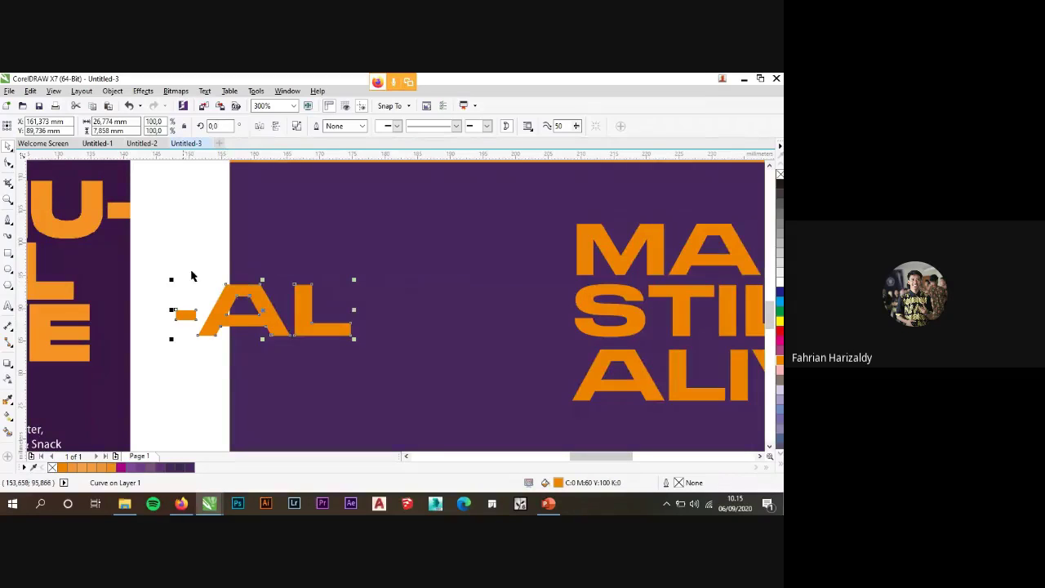
pyautogui.hotkey('ctrl', 'z')
pyautogui.click(189, 362)
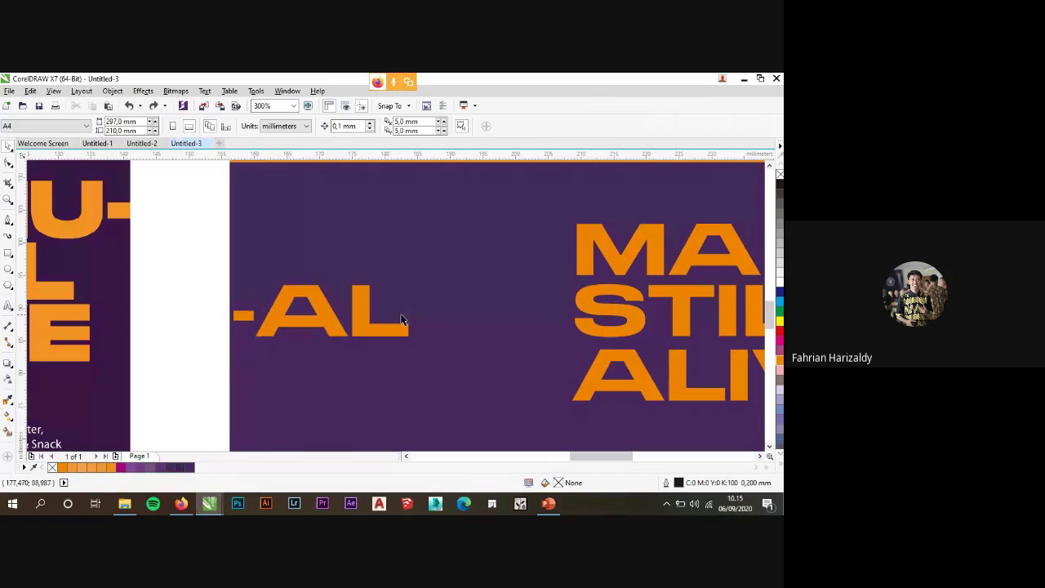
# Try replacing the wording of the "STILL" text with "ASA", and undo the edit.
pyautogui.doubleClick(574, 310)
pyautogui.doubleClick(592, 302)
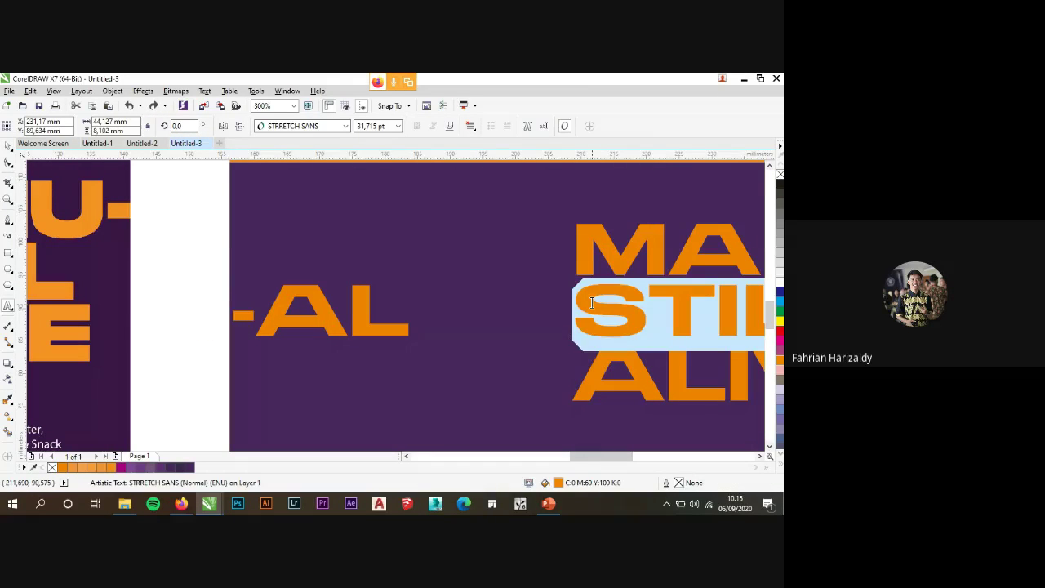
pyautogui.write('ASA')
pyautogui.hotkey('ctrl', 'z')
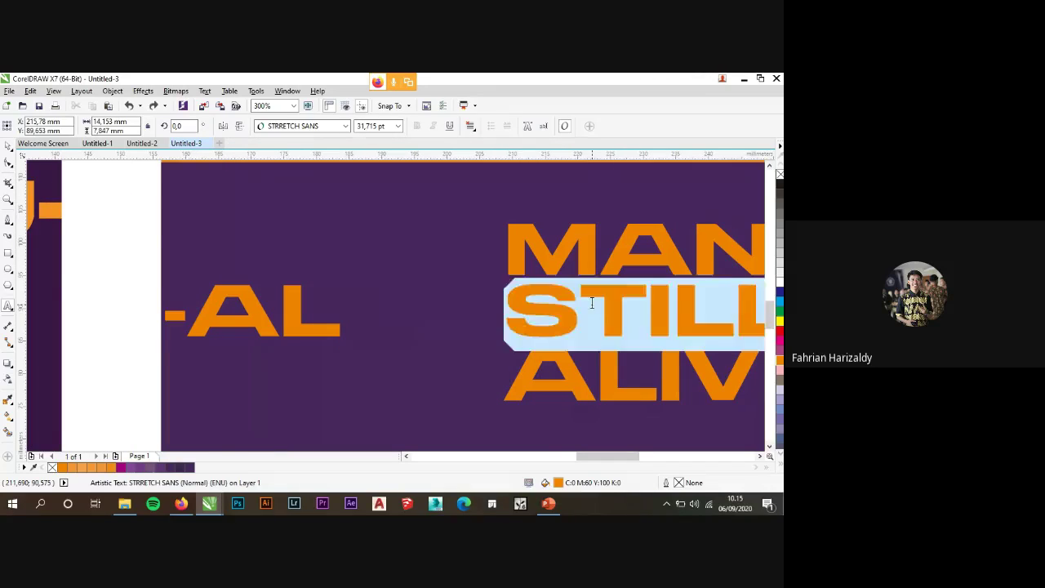
# Undo back to the editable "-AL" text and convert it to curves again.
pyautogui.hotkey('ctrl', 'z')
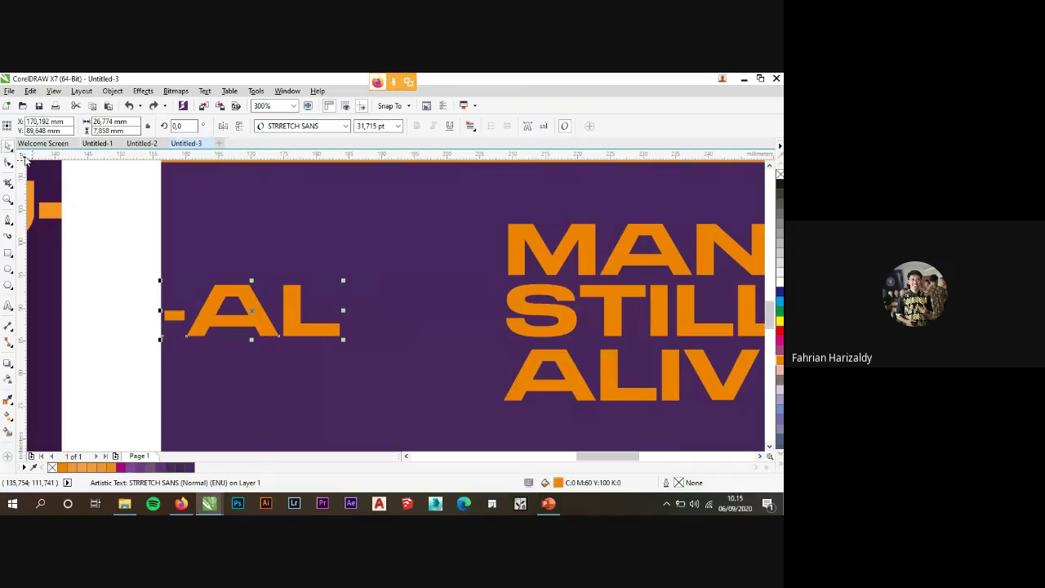
pyautogui.click(263, 298)
pyautogui.click(254, 315)
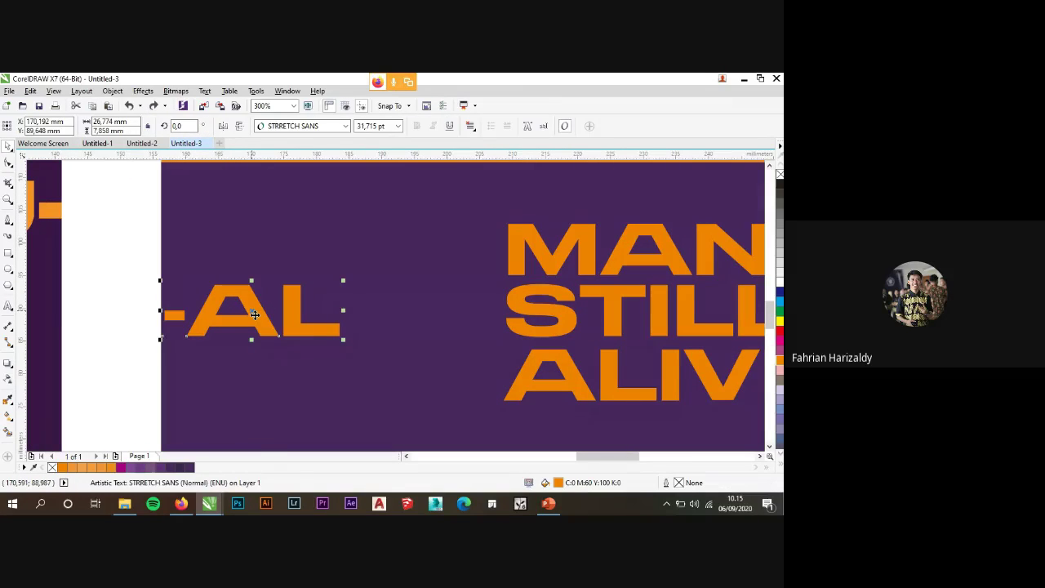
pyautogui.rightClick(255, 315)
pyautogui.click(296, 329)
pyautogui.click(299, 327)
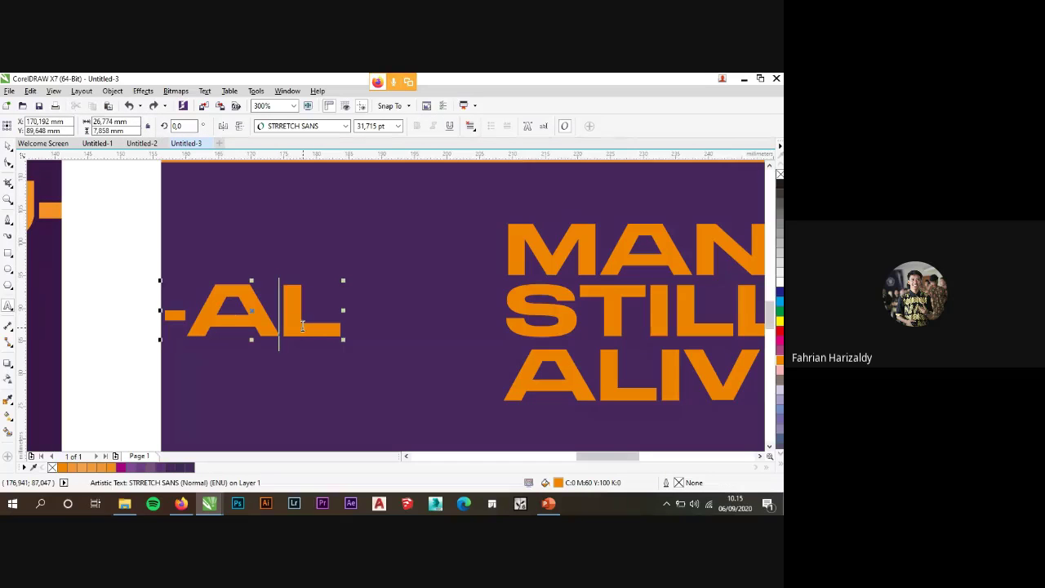
pyautogui.rightClick(294, 327)
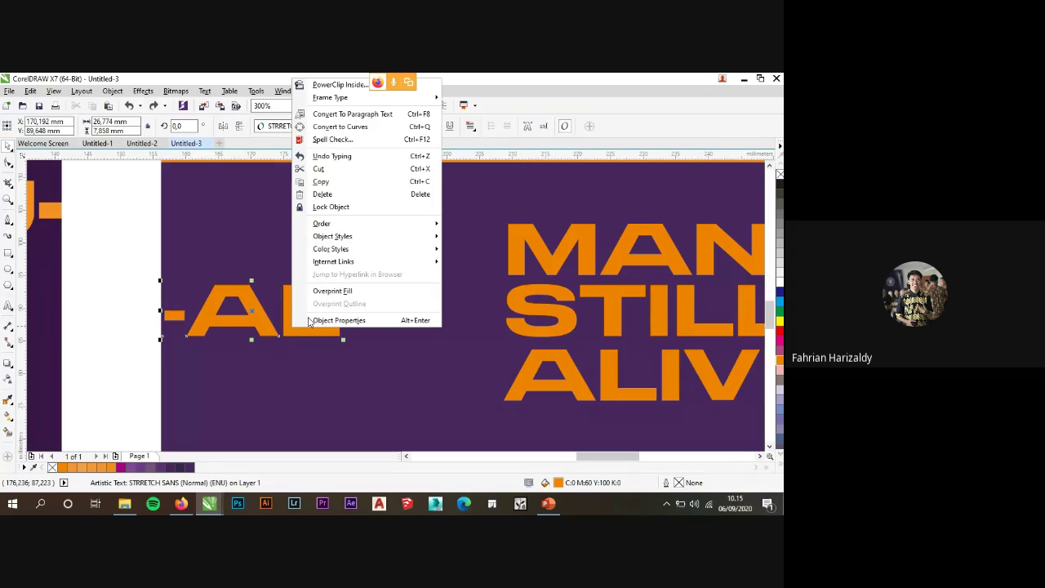
pyautogui.click(378, 127)
pyautogui.click(121, 345)
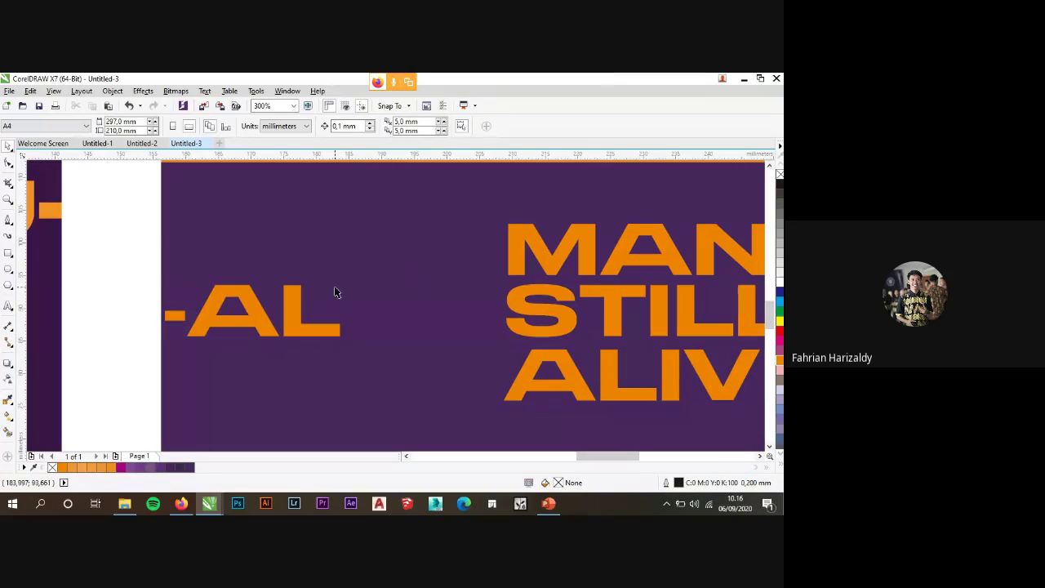
# Examine the converted "-AL" curve's nodes and the commands available for the unconverted "MANU-" text.
pyautogui.click(299, 303)
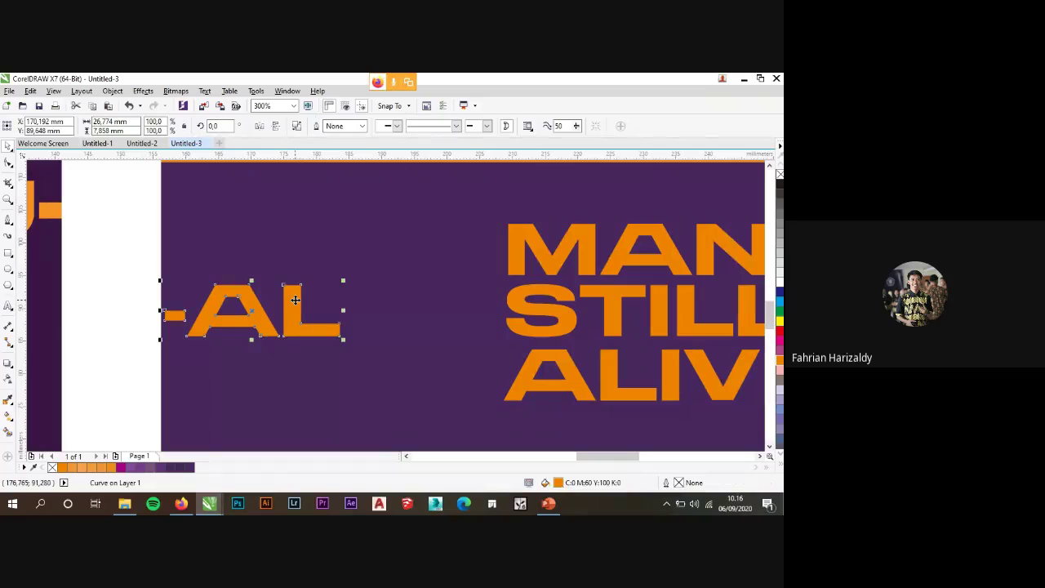
pyautogui.rightClick(535, 244)
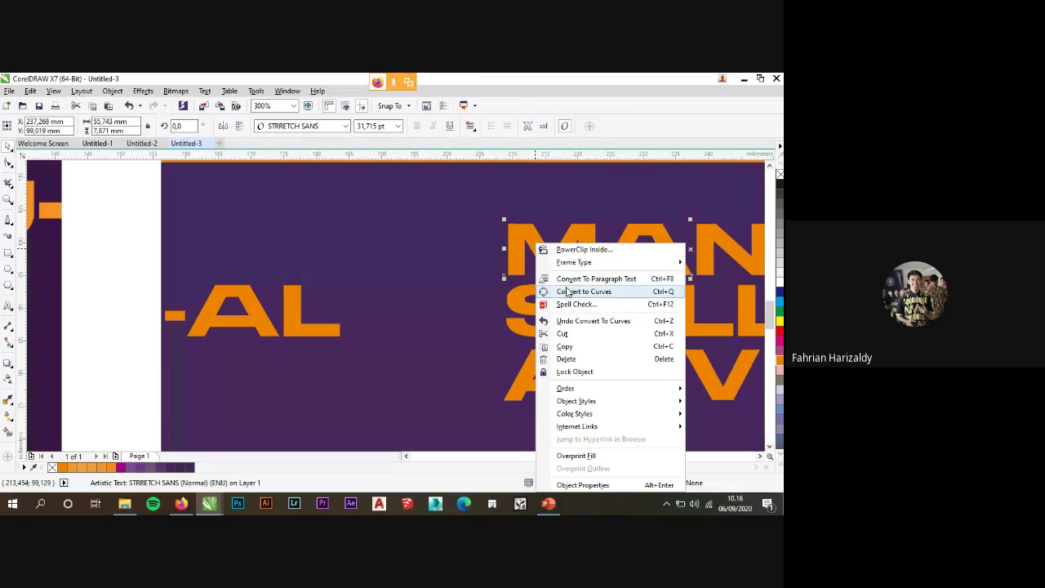
pyautogui.click(107, 289)
pyautogui.click(392, 295)
pyautogui.scroll(-3, 392, 294)
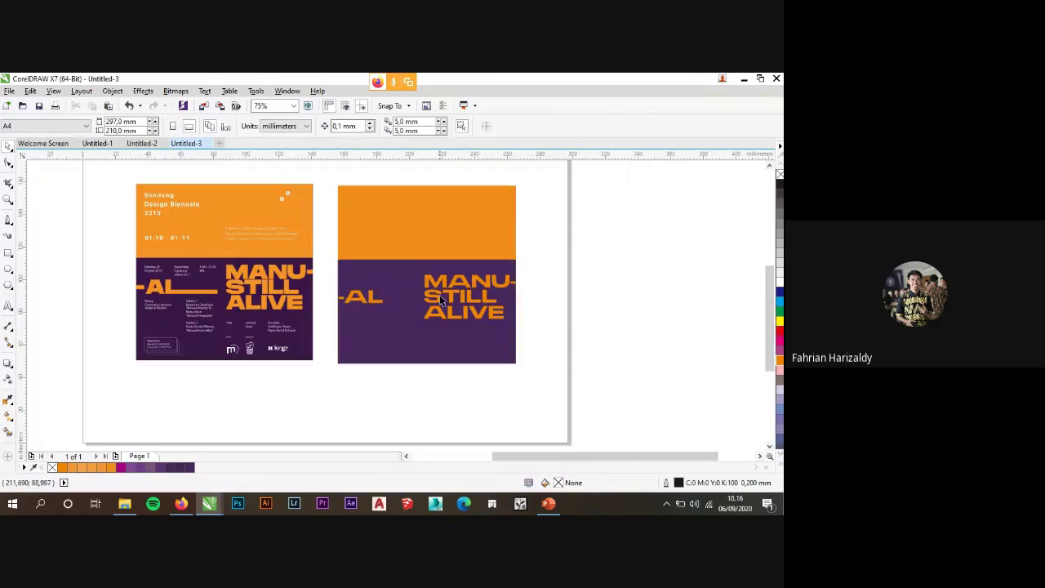
pyautogui.scroll(3, 372, 298)
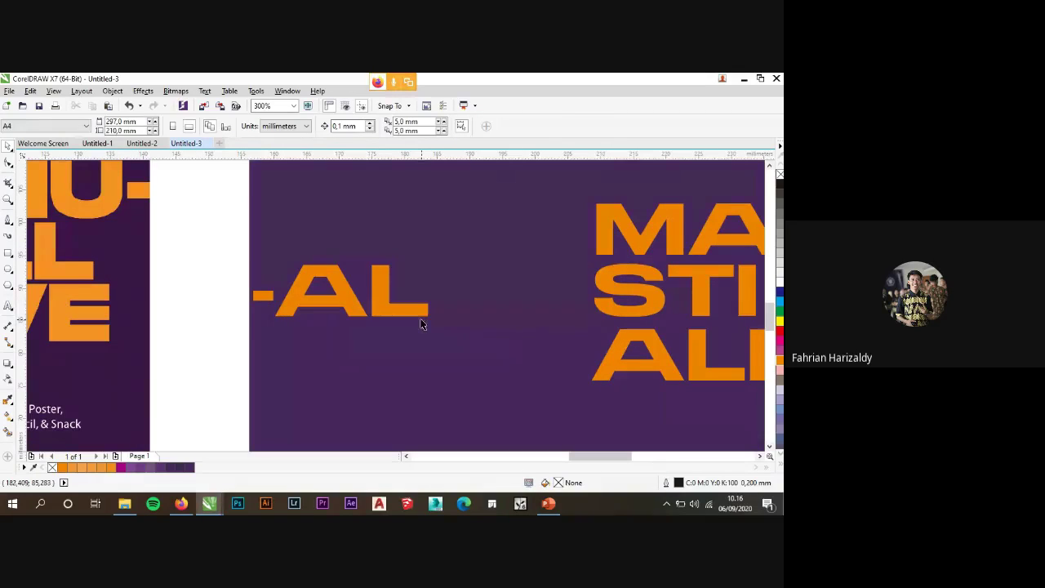
pyautogui.click(338, 315)
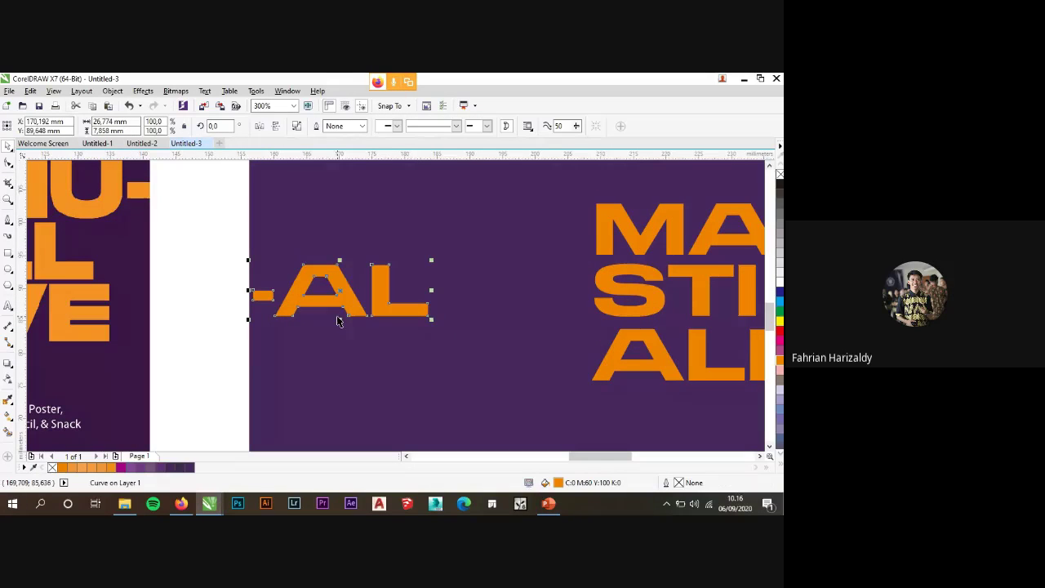
pyautogui.click(204, 320)
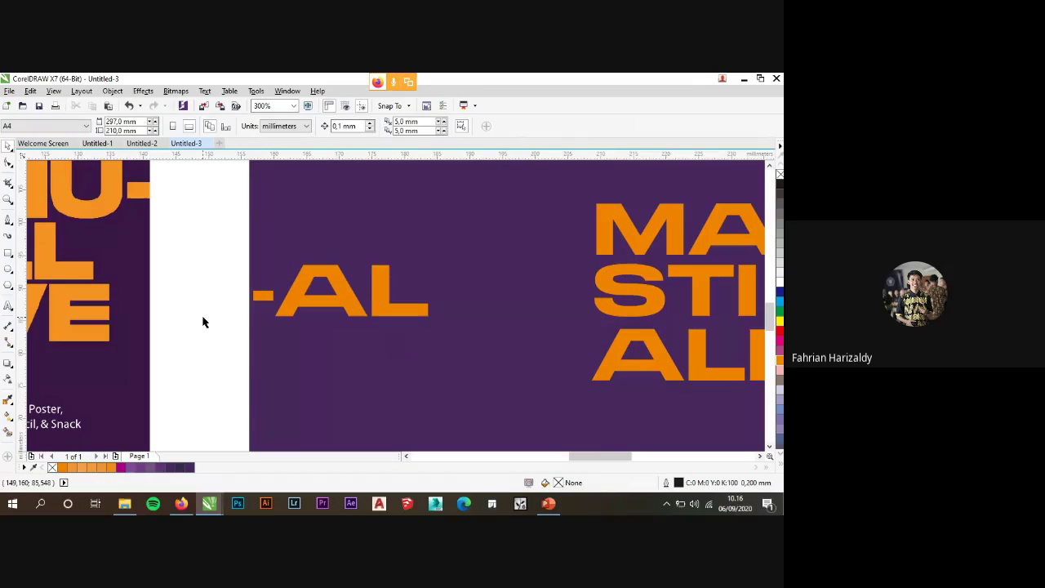
# Draw a rectangle about 1.3 by 1.9 mm over the end of the L's foot in "-AL".
pyautogui.click(9, 254)
pyautogui.scroll(2, 432, 309)
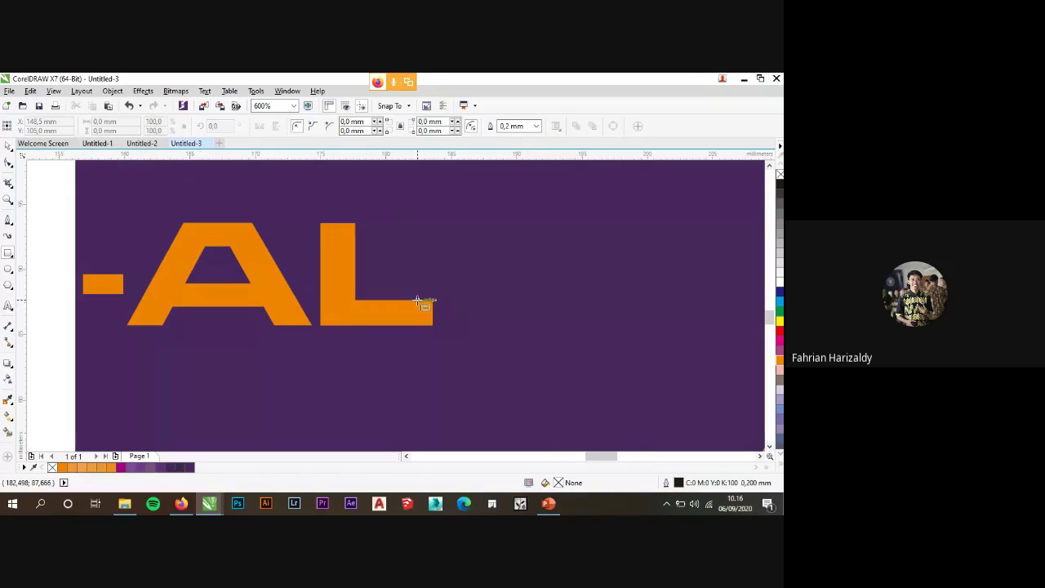
pyautogui.moveTo(418, 300); pyautogui.dragTo(432, 325)
pyautogui.press('space')
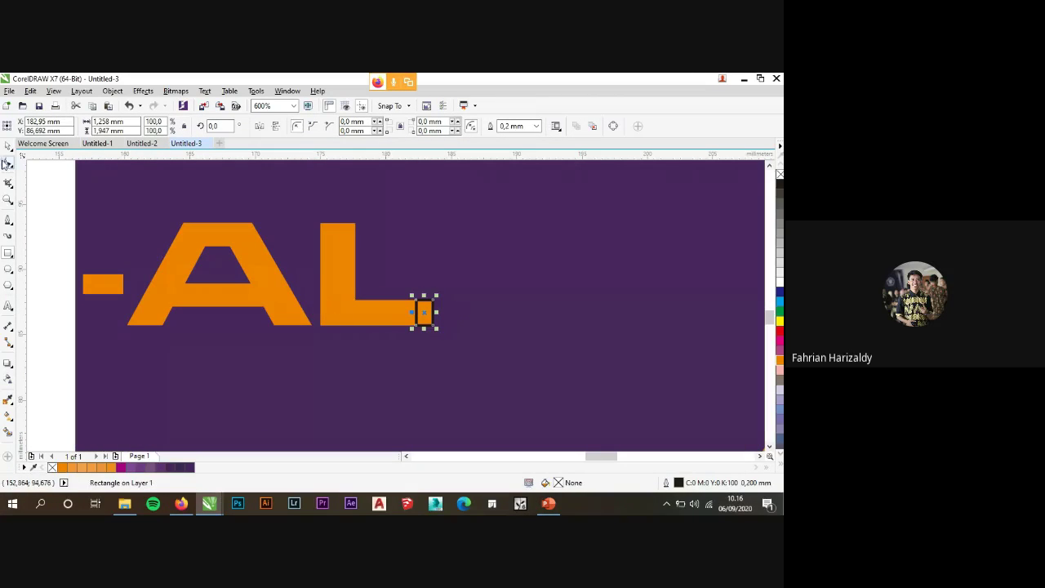
# Stretch the small rectangle rightward to about 21.1 mm wide and fill it with the lettering's orange, without an outline.
pyautogui.scroll(-2, 369, 341)
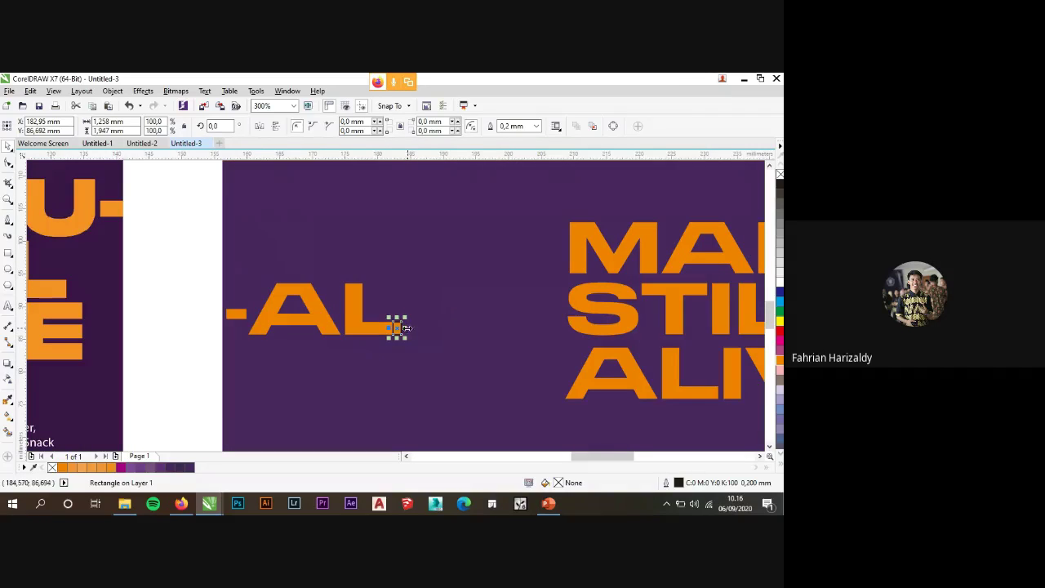
pyautogui.moveTo(404, 327); pyautogui.dragTo(535, 330)
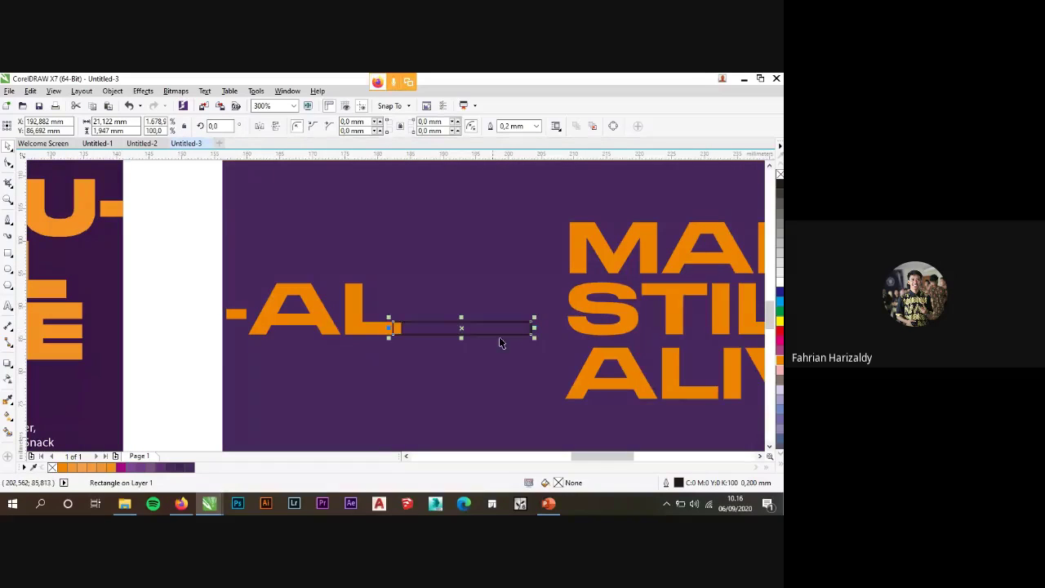
pyautogui.scroll(-2, 347, 313)
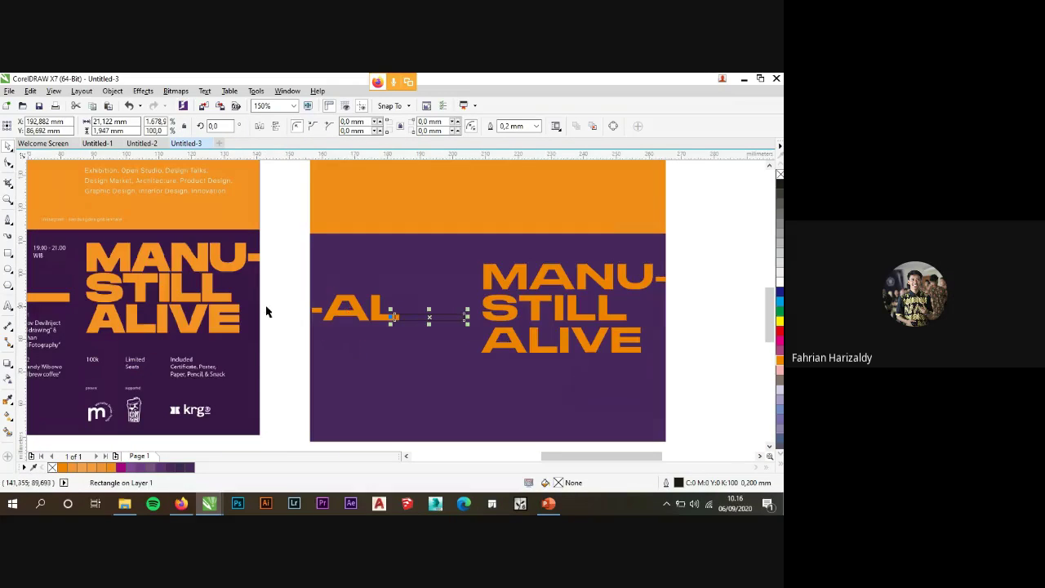
pyautogui.hscroll(-2, 266, 311)
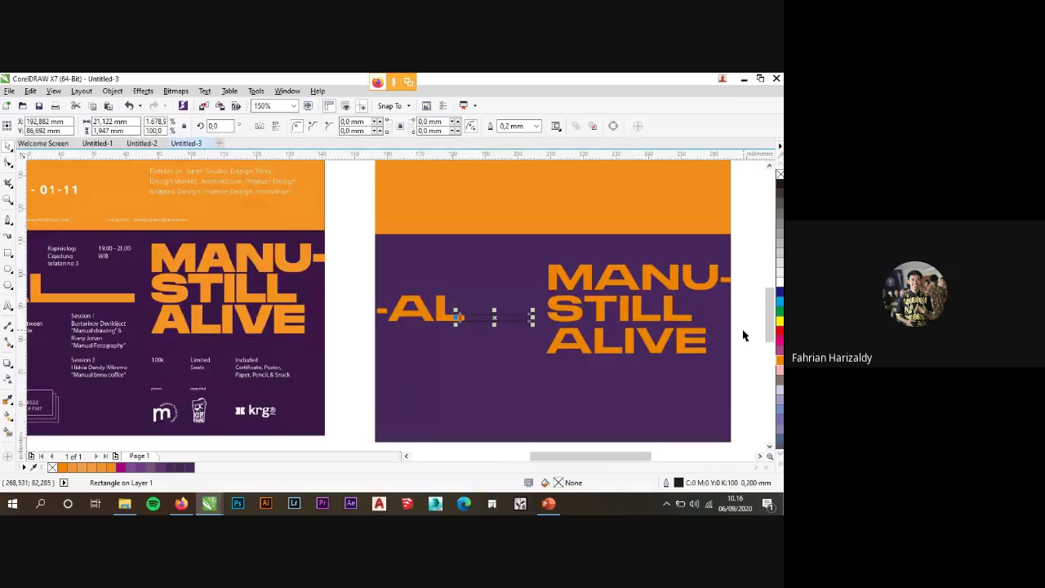
pyautogui.click(779, 359)
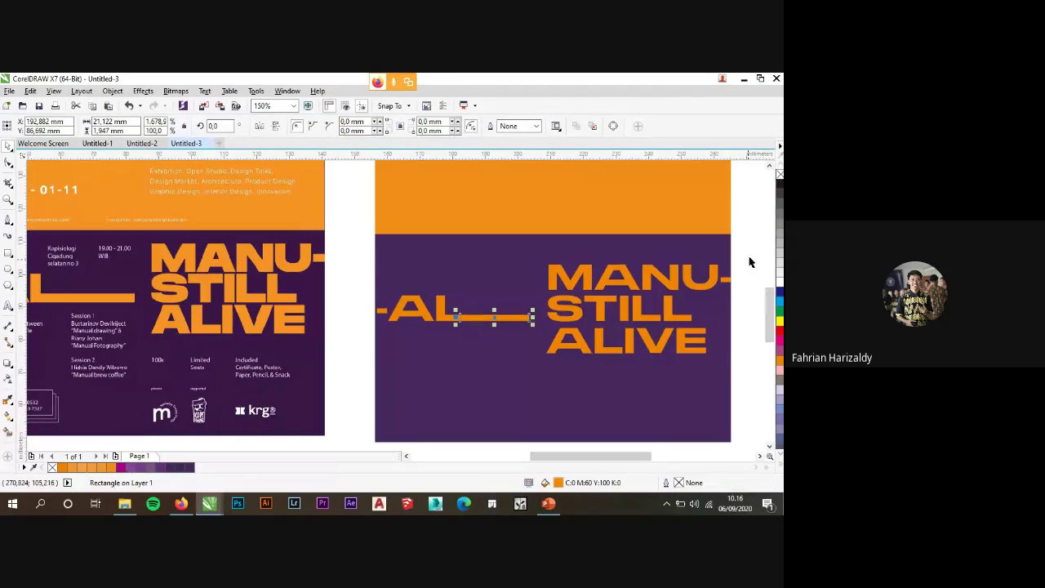
pyautogui.press('Escape')
# Compare the extended L with the reference poster and check the bar and the "-AL" curve as separate objects.
pyautogui.scroll(-3, 506, 319)
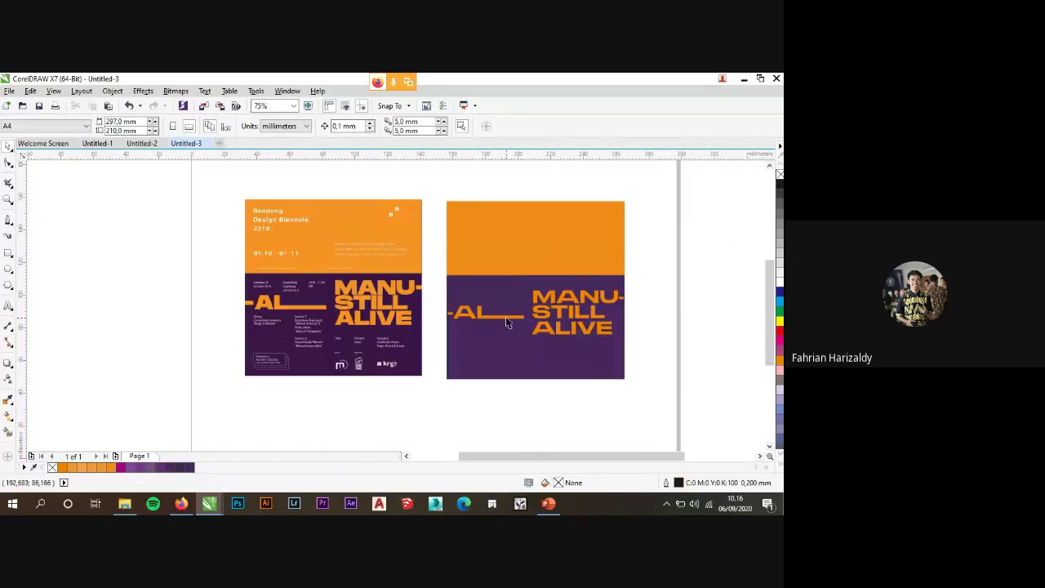
pyautogui.scroll(3, 506, 319)
pyautogui.click(506, 318)
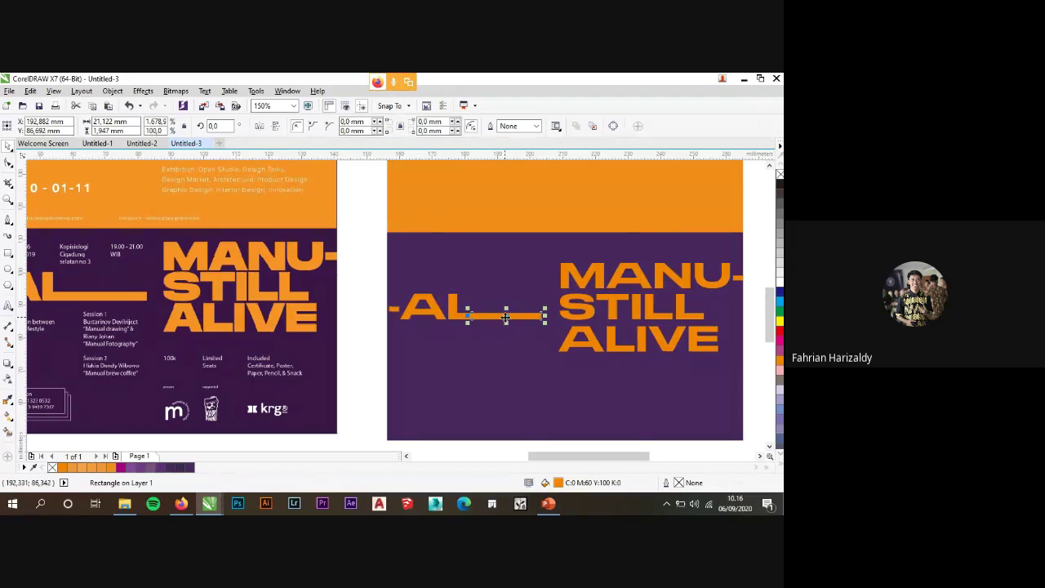
pyautogui.click(446, 316)
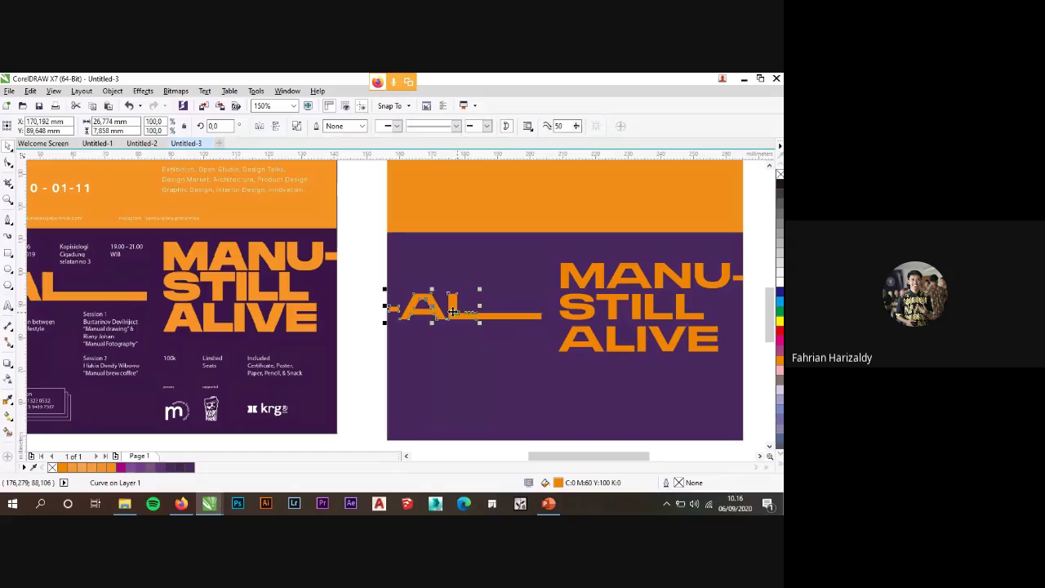
pyautogui.click(492, 318)
pyautogui.scroll(2, 481, 318)
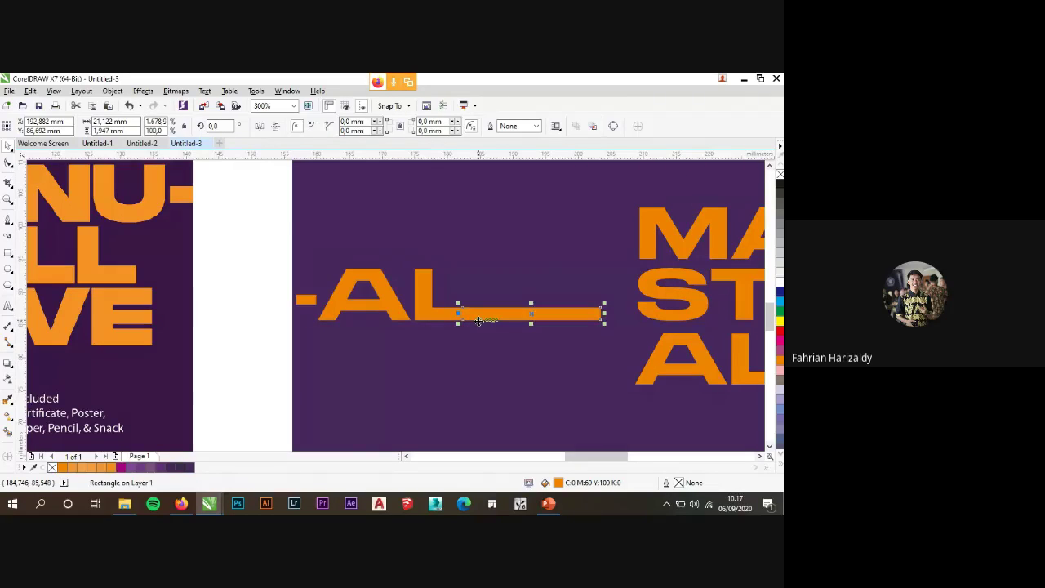
# Try moving the "-AL" curve up away from the orange bar, and undo the move.
pyautogui.click(261, 299)
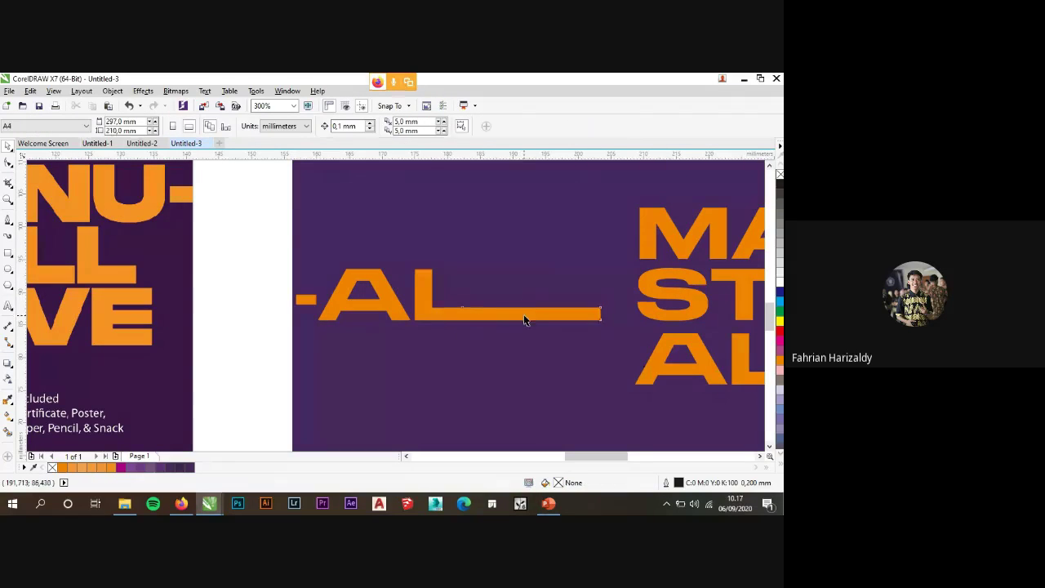
pyautogui.click(523, 315)
pyautogui.scroll(2, 452, 307)
pyautogui.scroll(-1, 462, 306)
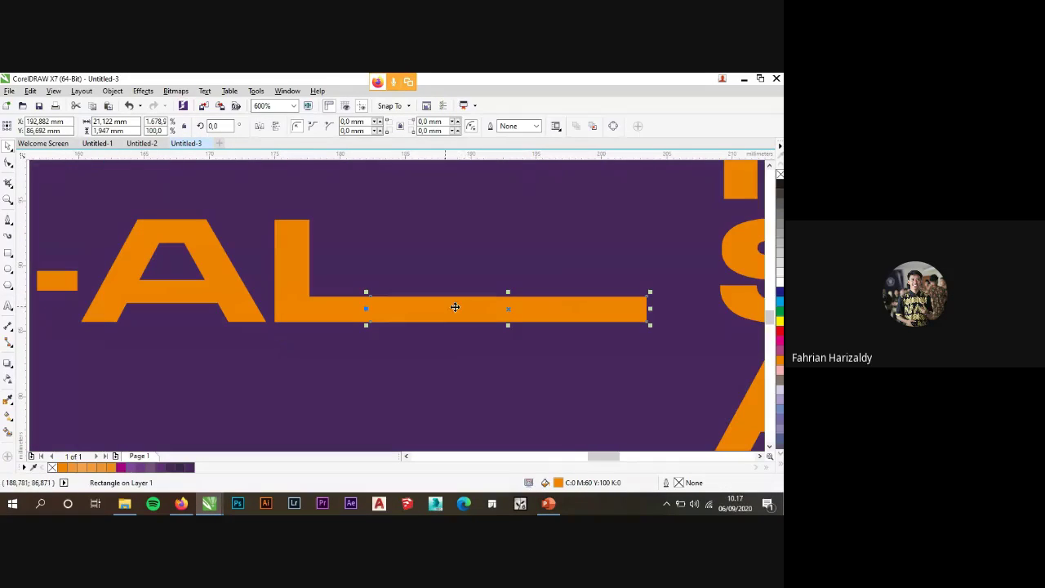
pyautogui.click(281, 236)
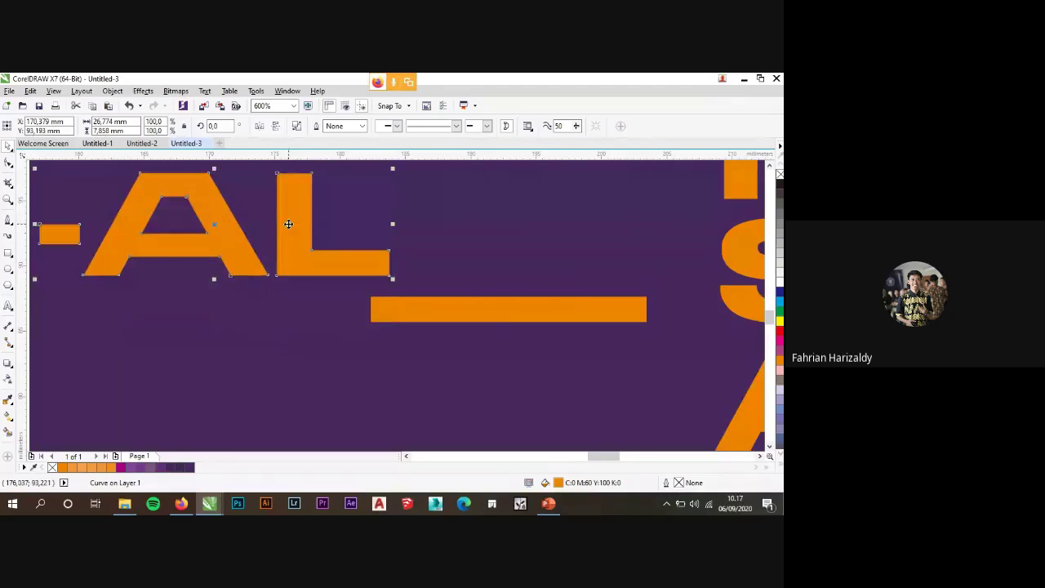
pyautogui.click(452, 311)
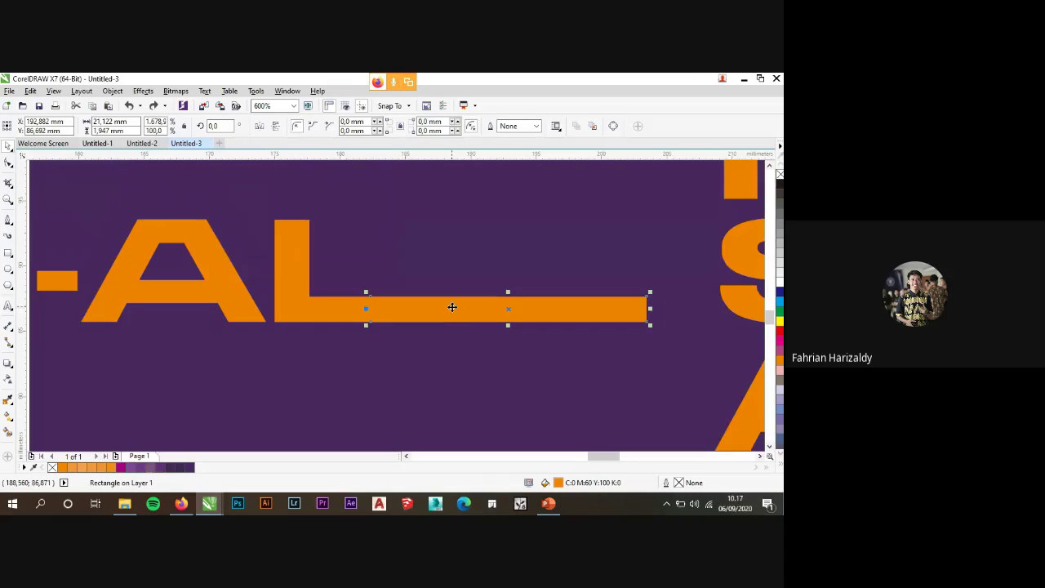
# Weld the orange bar and the "-AL" curve into one shape.
pyautogui.keyDown('shift'); pyautogui.click(301, 309); pyautogui.keyUp('shift')
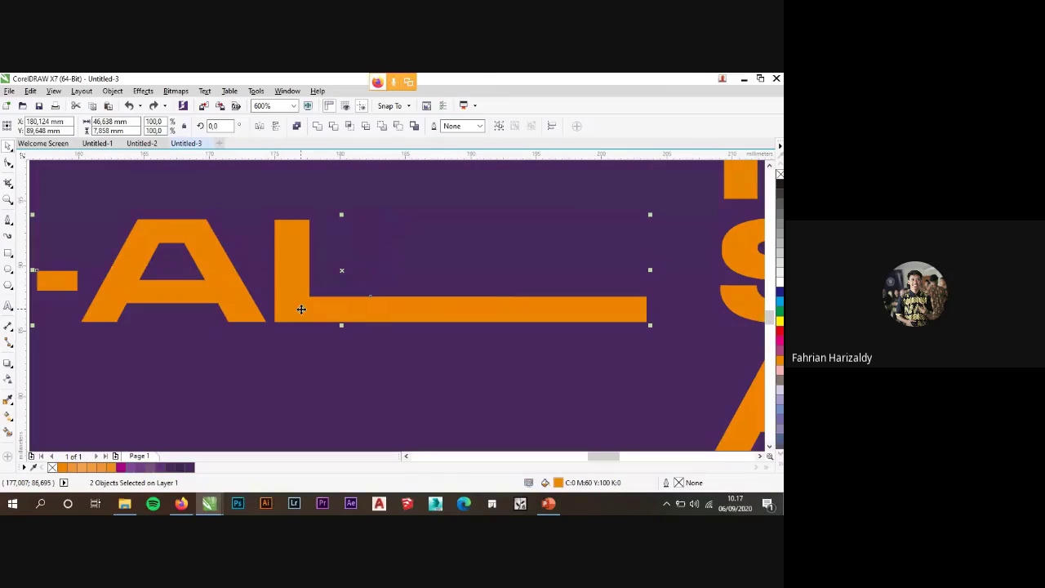
pyautogui.click(318, 126)
pyautogui.scroll(-3, 394, 243)
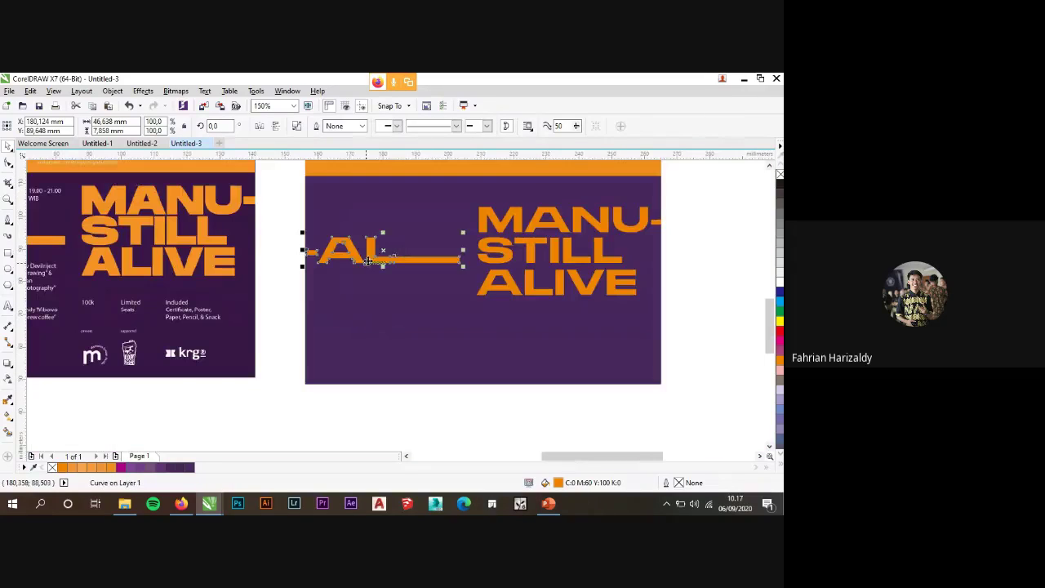
# Try moving the welded "-AL" shape below the purple rectangle, and undo the move.
pyautogui.click(253, 287)
pyautogui.click(371, 258)
pyautogui.moveTo(370, 258); pyautogui.dragTo(423, 410)
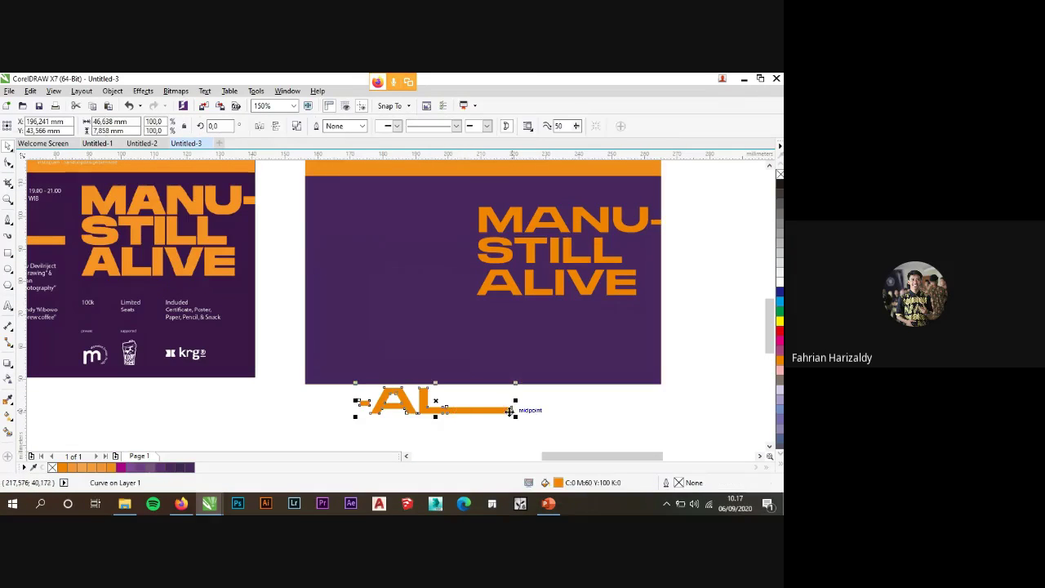
pyautogui.hotkey('ctrl', 'z')
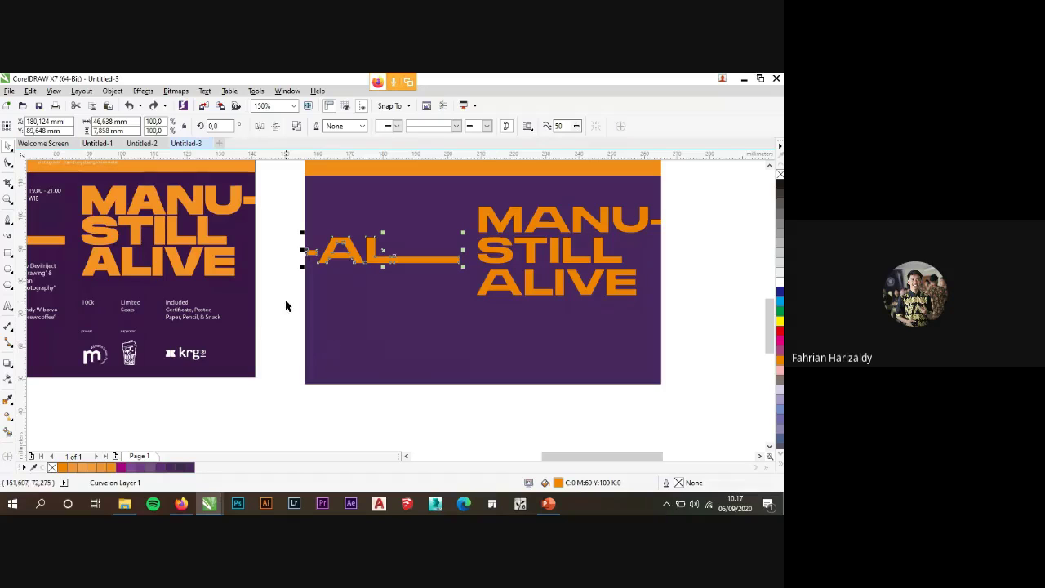
# Try moving the welded "-AL" shape so its hyphen overlaps the purple rectangle's left edge, and undo the move.
pyautogui.scroll(2, 323, 249)
pyautogui.moveTo(314, 262); pyautogui.dragTo(296, 298)
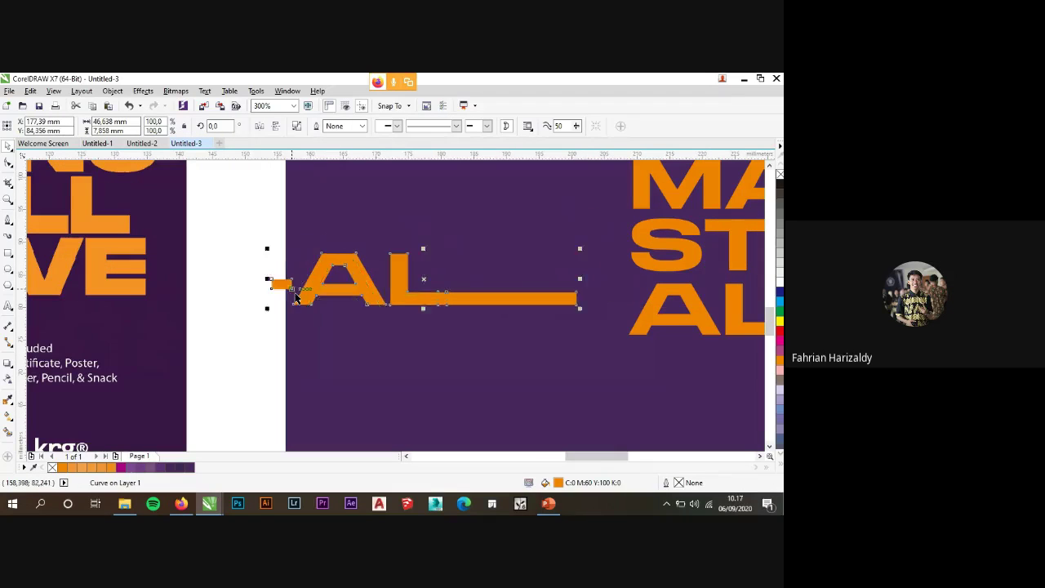
pyautogui.hotkey('ctrl', 'z')
pyautogui.click(333, 263)
pyautogui.click(318, 266)
pyautogui.click(310, 278)
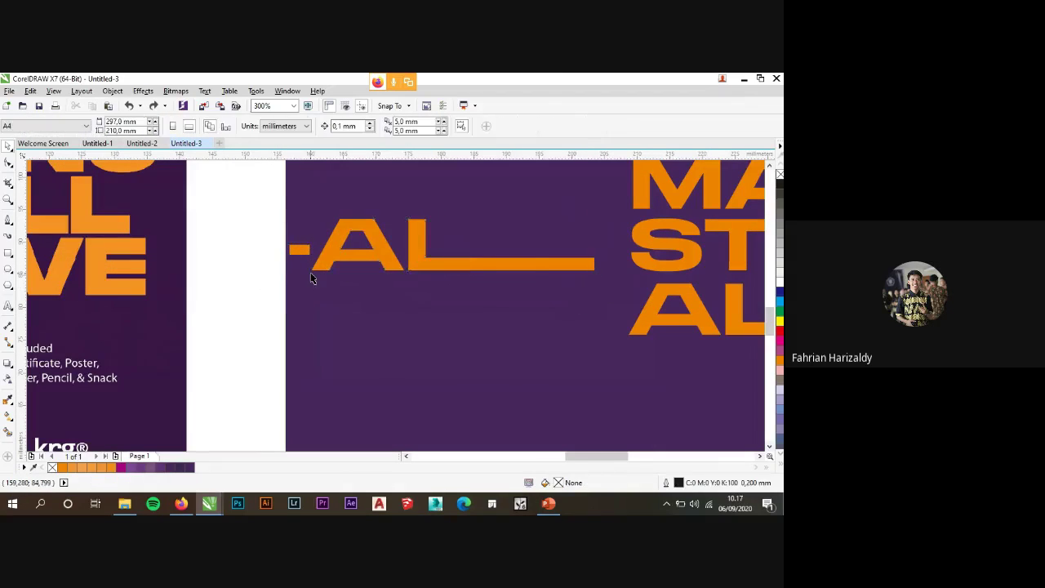
# Undo the weld of the "-AL" curve and the orange bar.
pyautogui.scroll(-4, 310, 278)
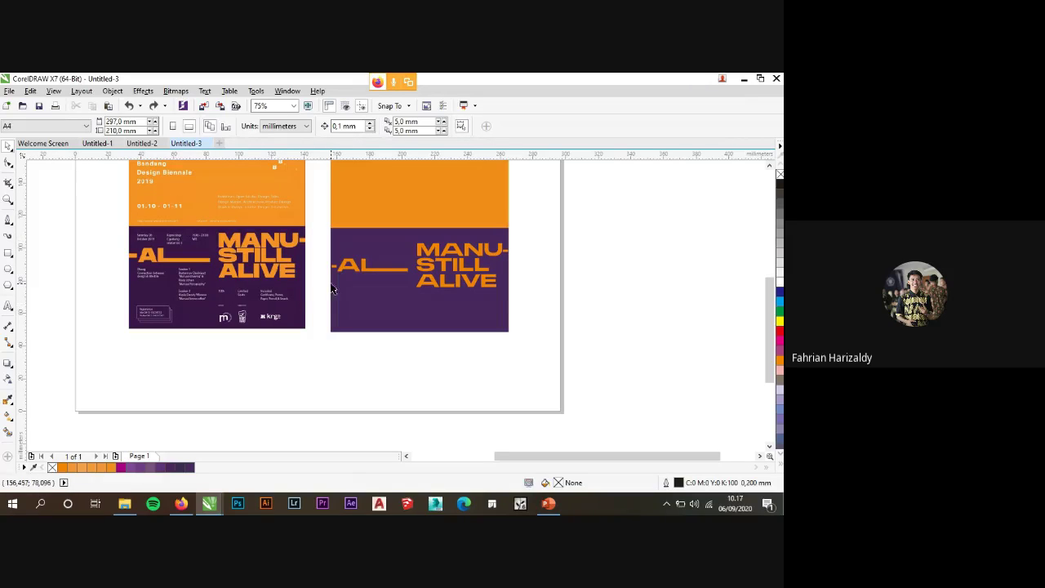
pyautogui.scroll(-1, 417, 275)
pyautogui.scroll(2, 399, 274)
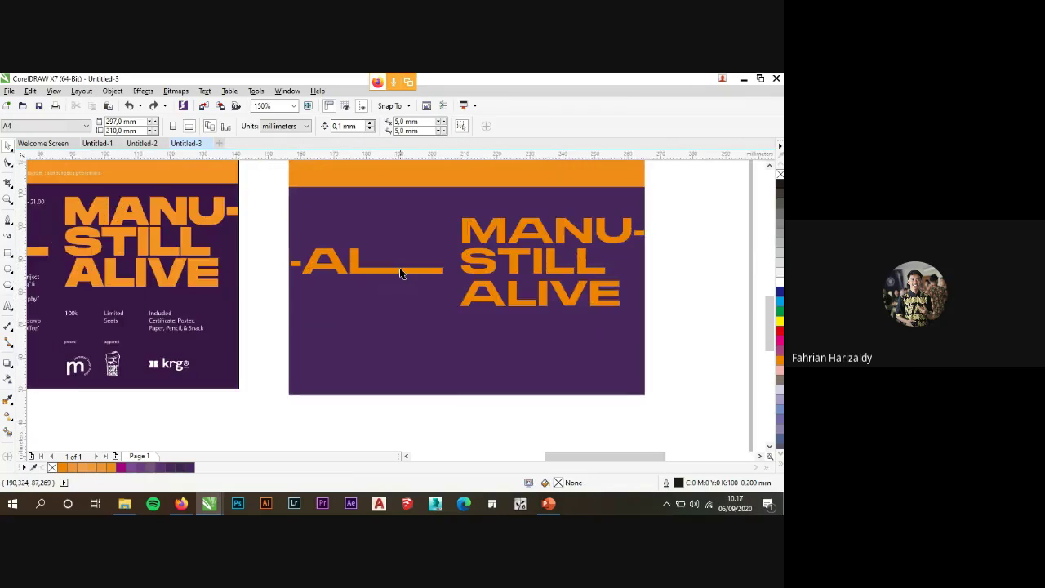
pyautogui.click(400, 274)
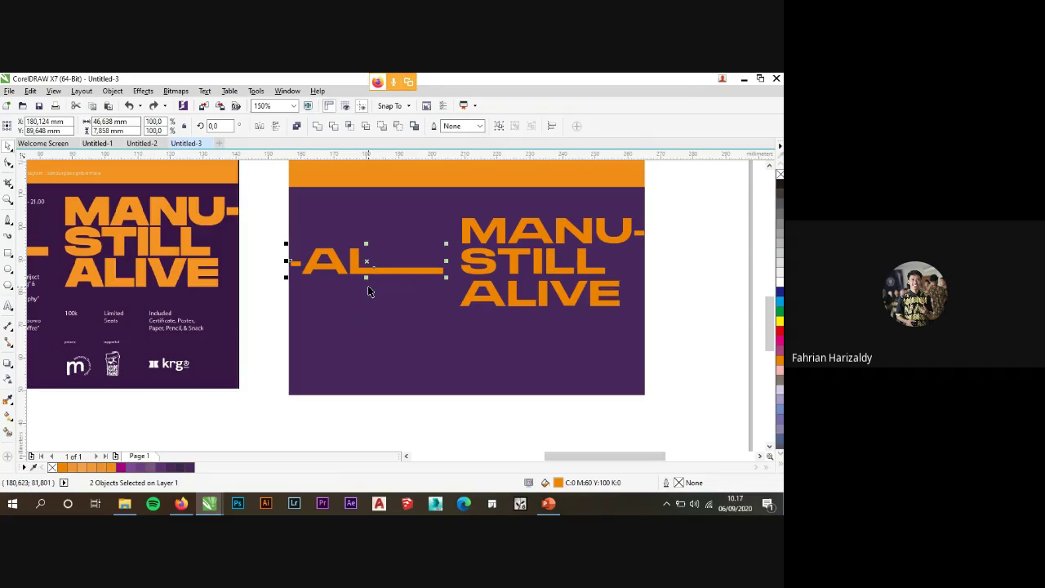
# Align the orange bar with the foot of the L in "-AL" and remove its outline.
pyautogui.click(367, 278)
pyautogui.press('Escape')
pyautogui.scroll(2, 399, 280)
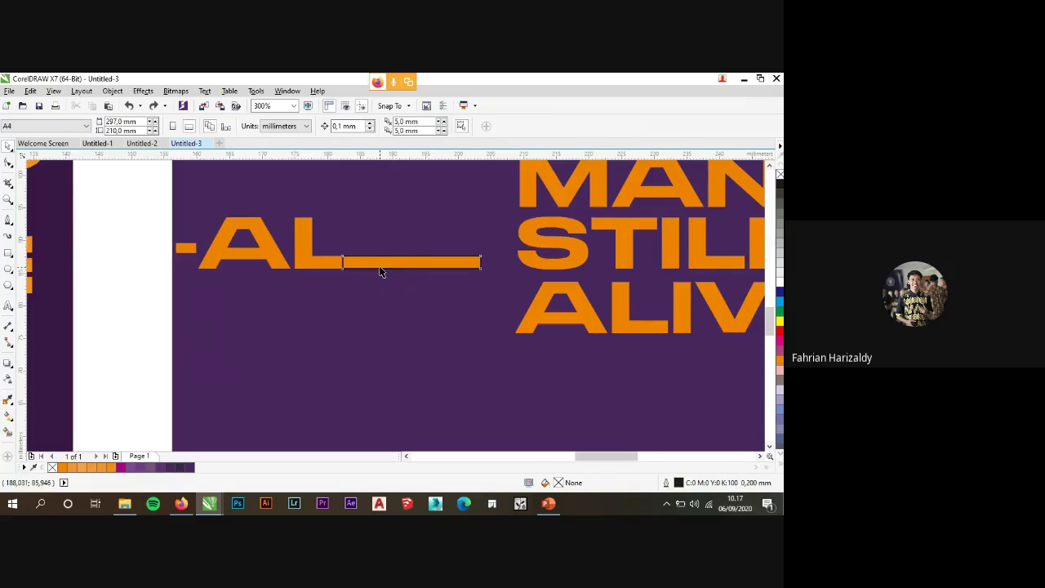
pyautogui.scroll(2, 379, 271)
pyautogui.click(377, 266)
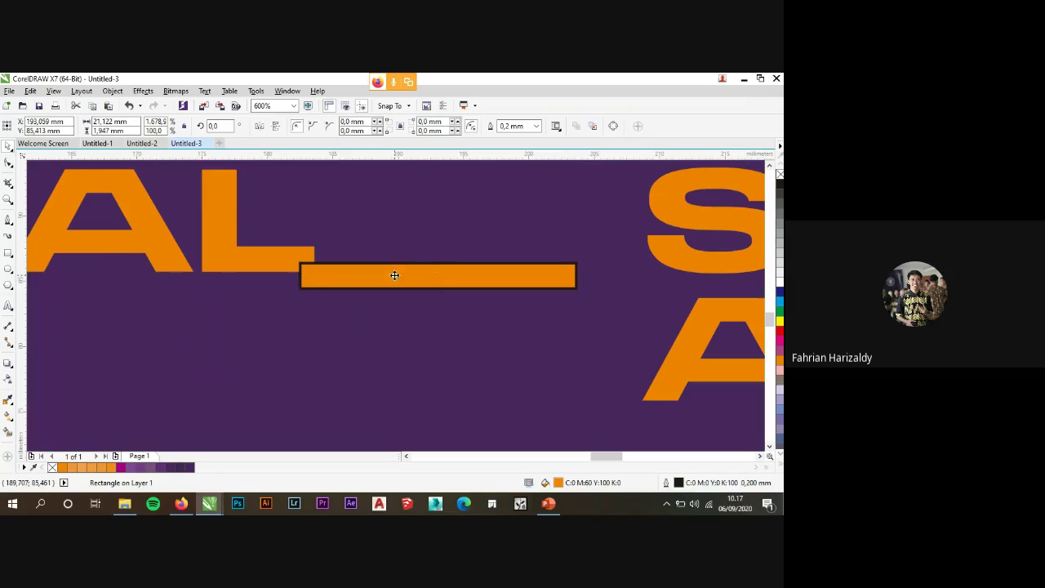
pyautogui.moveTo(394, 275); pyautogui.dragTo(396, 258)
pyautogui.rightClick(779, 176)
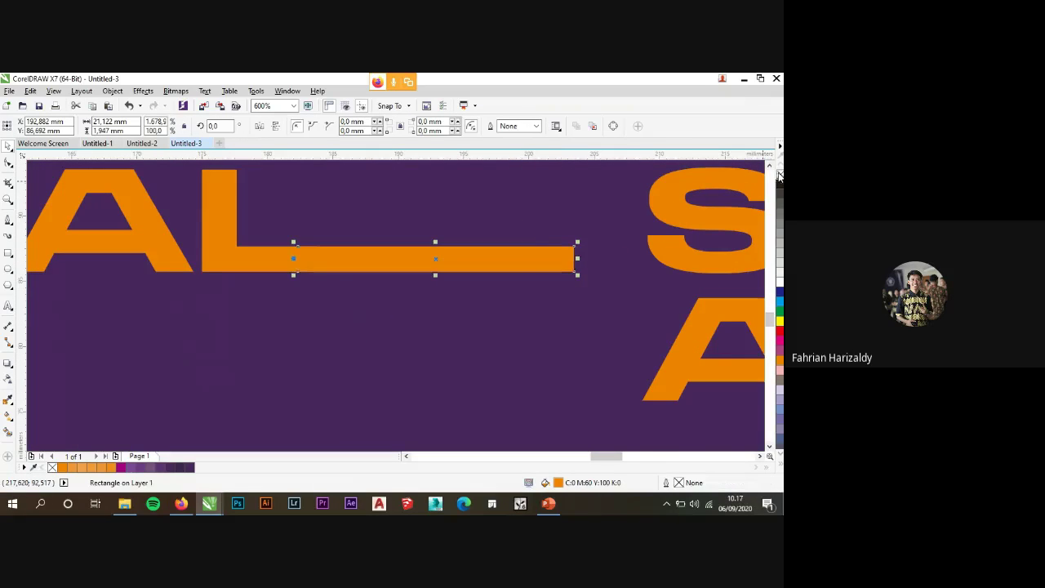
# Weld the outline-free orange bar and the "-AL" curve into one shape.
pyautogui.scroll(-2, 318, 326)
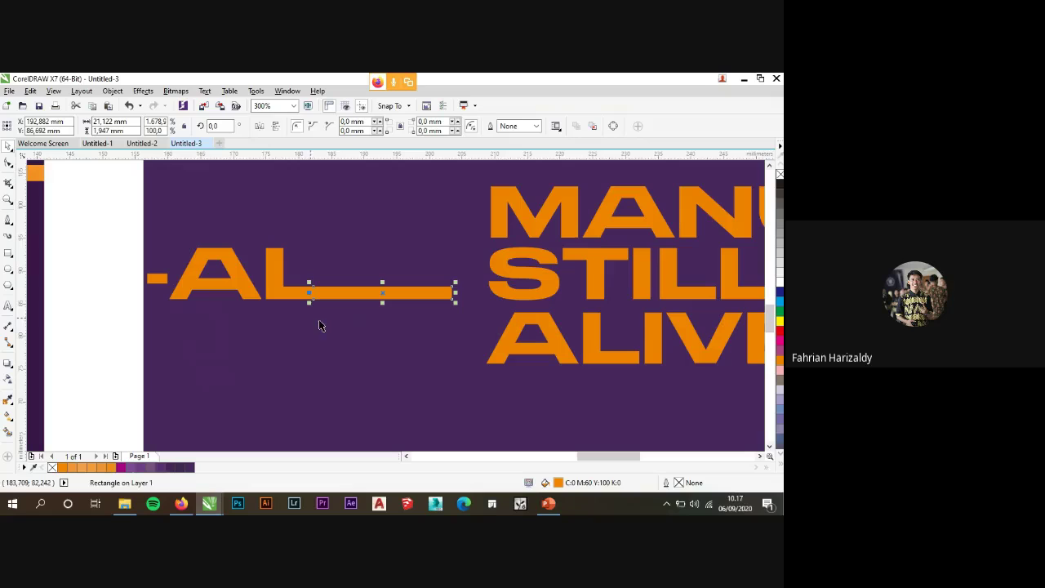
pyautogui.keyDown('shift'); pyautogui.click(269, 283); pyautogui.keyUp('shift')
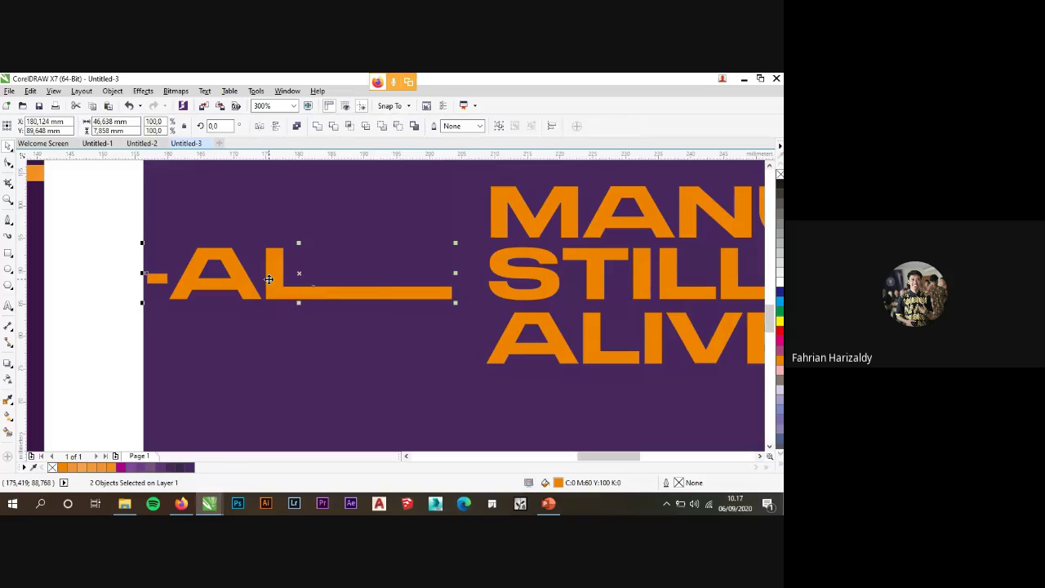
pyautogui.click(318, 127)
pyautogui.press('Escape')
pyautogui.scroll(-2, 396, 312)
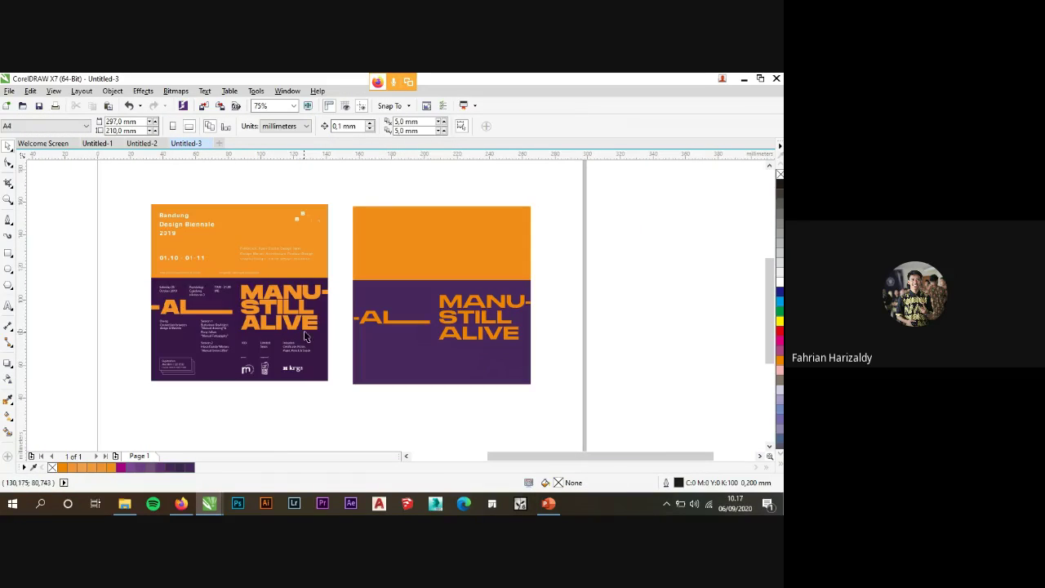
# Add a two-line artistic text beside the reference poster reading "Saturday 26" and "October 2019".
pyautogui.scroll(1, 242, 294)
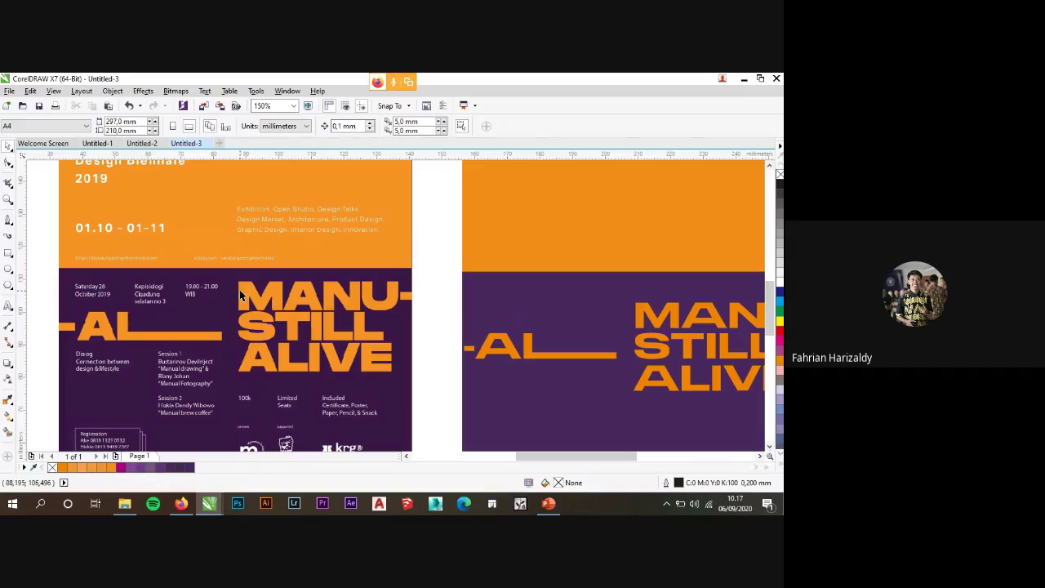
pyautogui.click(8, 306)
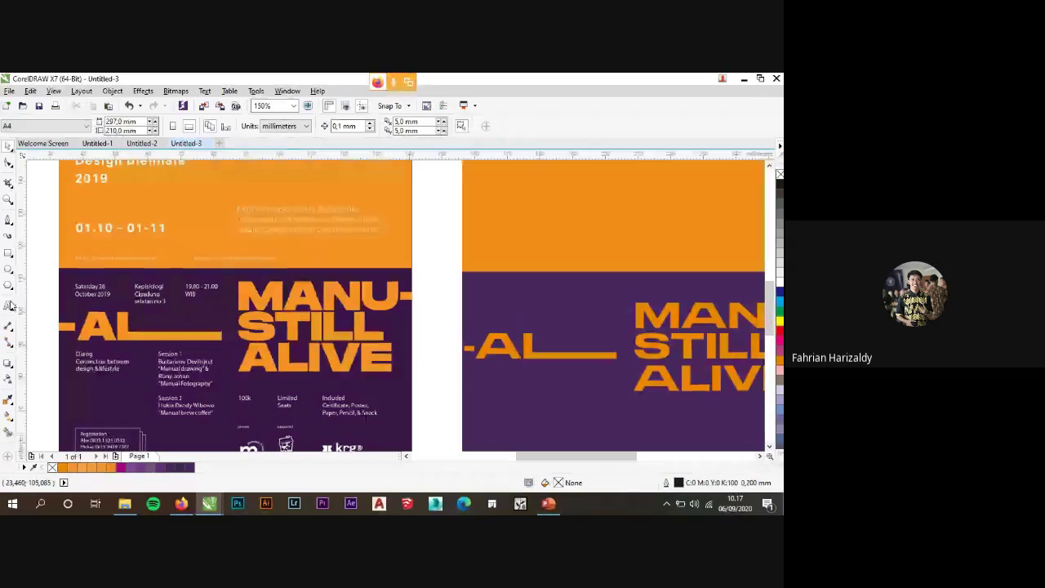
pyautogui.click(426, 304)
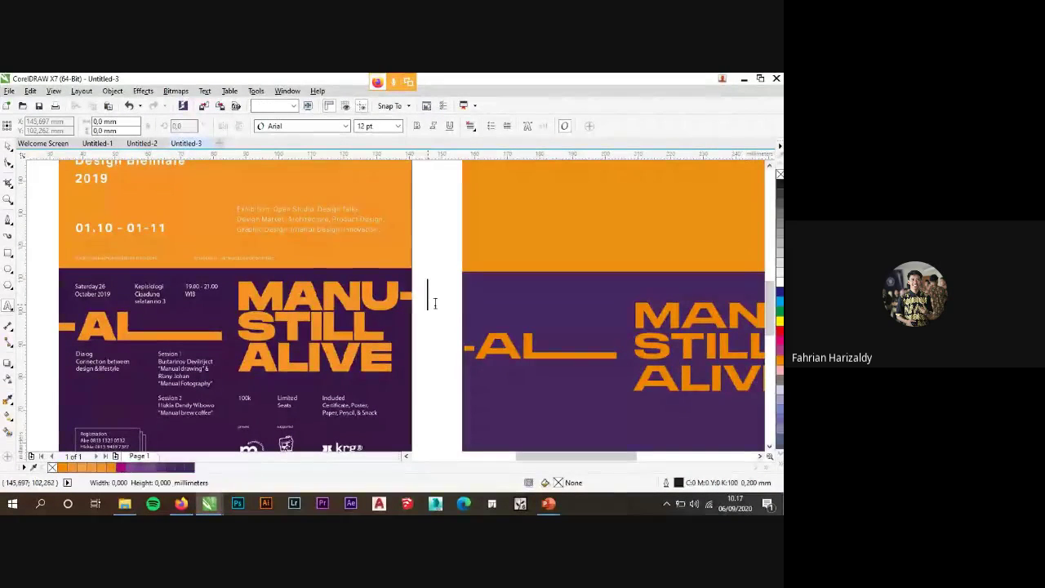
pyautogui.write('Sa')
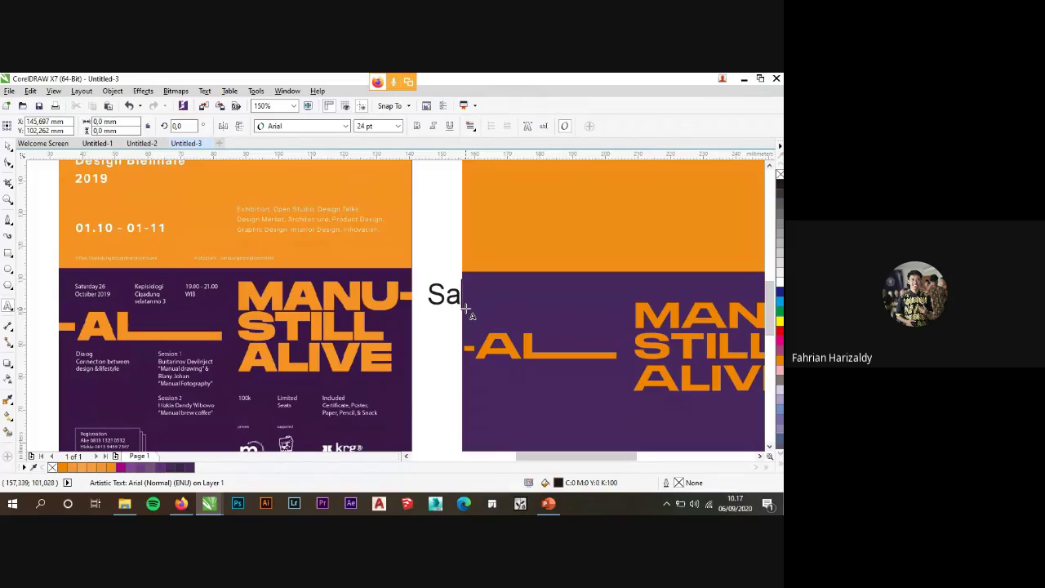
pyautogui.write('turday 26 ')
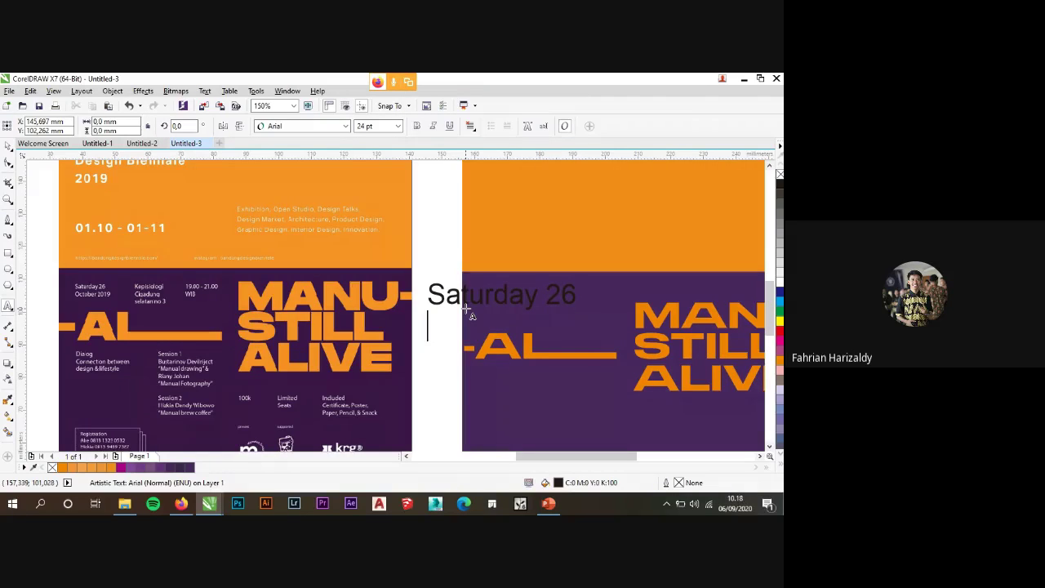
pyautogui.write('October 2')
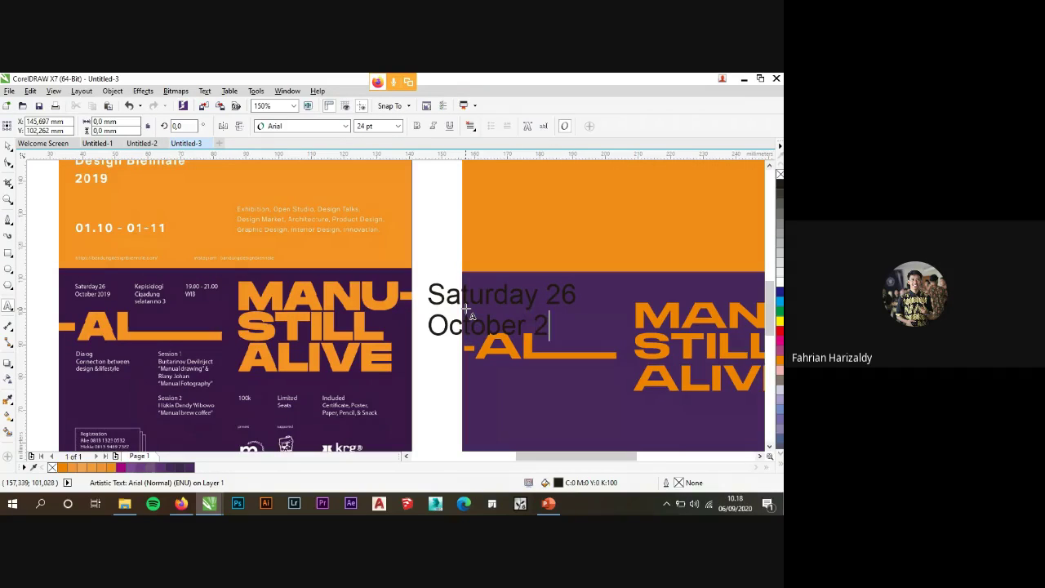
pyautogui.write('019')
pyautogui.hotkey('ctrl', 'space')
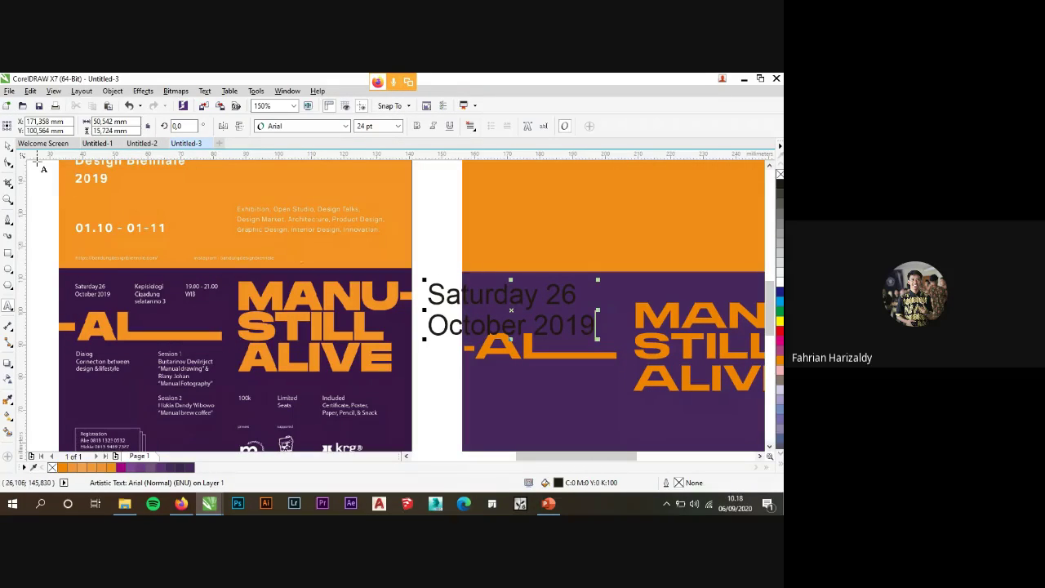
# Format the date text in white Humanst521 Lt BT and move it onto the purple rectangle above "-AL".
pyautogui.click(344, 125)
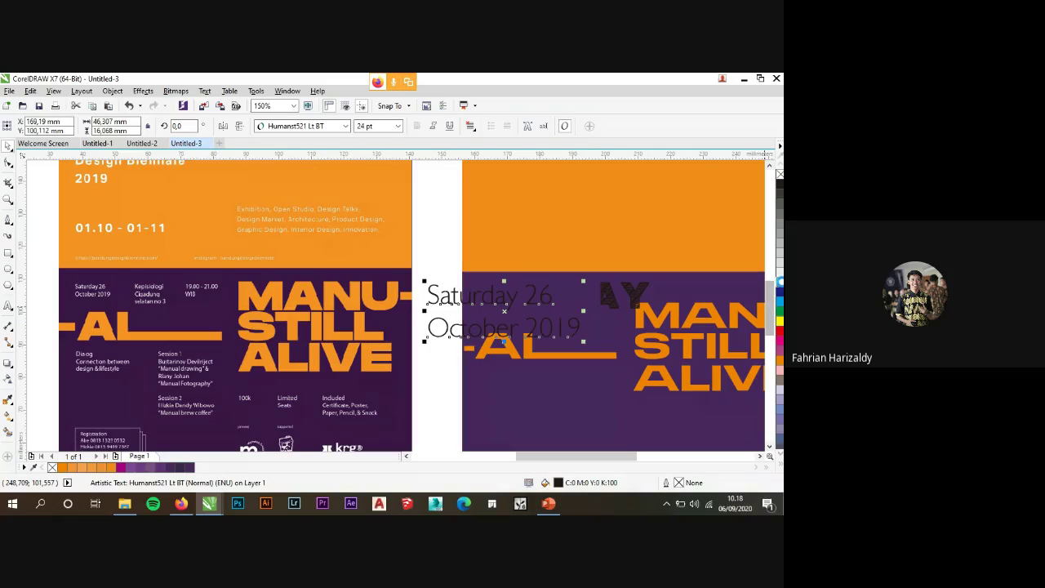
pyautogui.click(780, 181)
pyautogui.moveTo(588, 346); pyautogui.dragTo(639, 335)
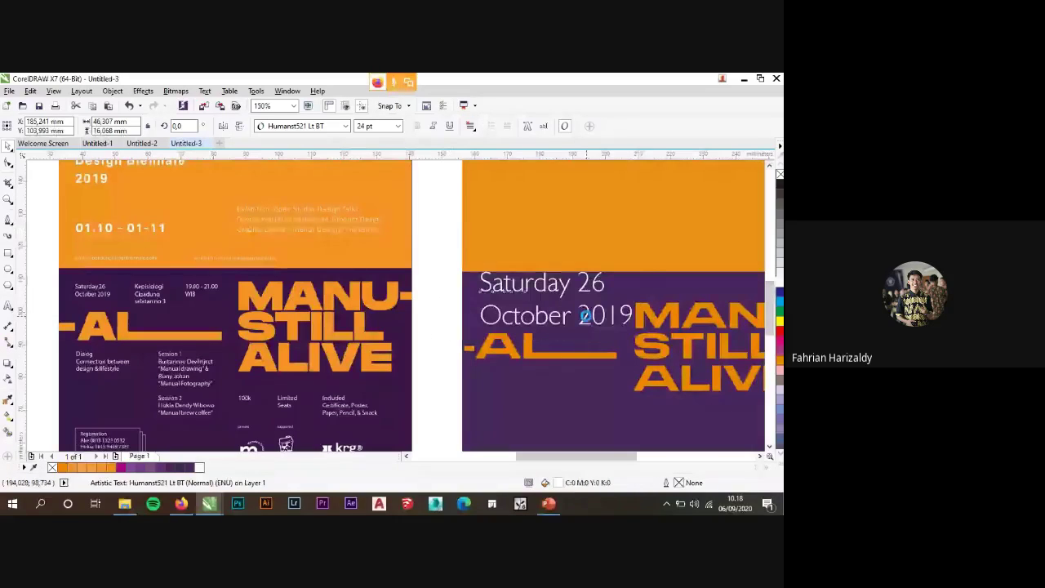
# Scale the date text down proportionally to about 7 pt, keeping it above "-AL" on the purple rectangle.
pyautogui.press('Escape')
pyautogui.click(628, 327)
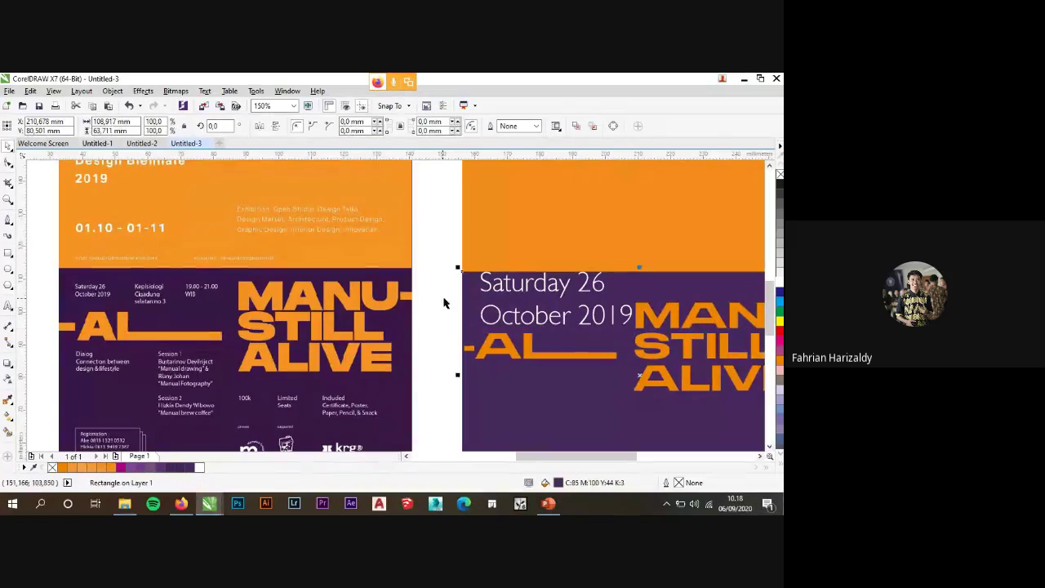
pyautogui.click(443, 298)
pyautogui.click(504, 313)
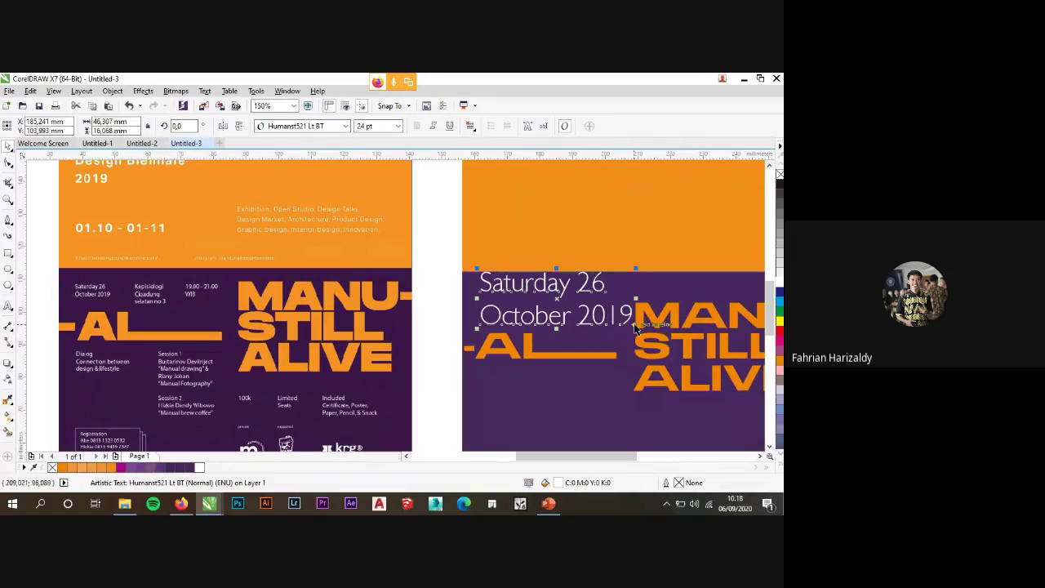
pyautogui.moveTo(635, 325); pyautogui.dragTo(530, 300)
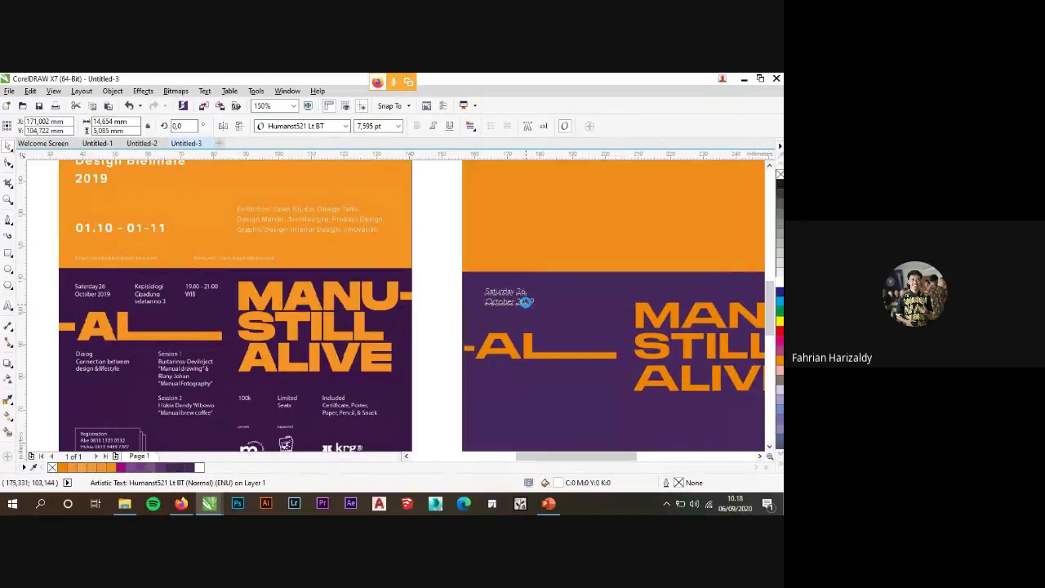
pyautogui.scroll(2, 548, 300)
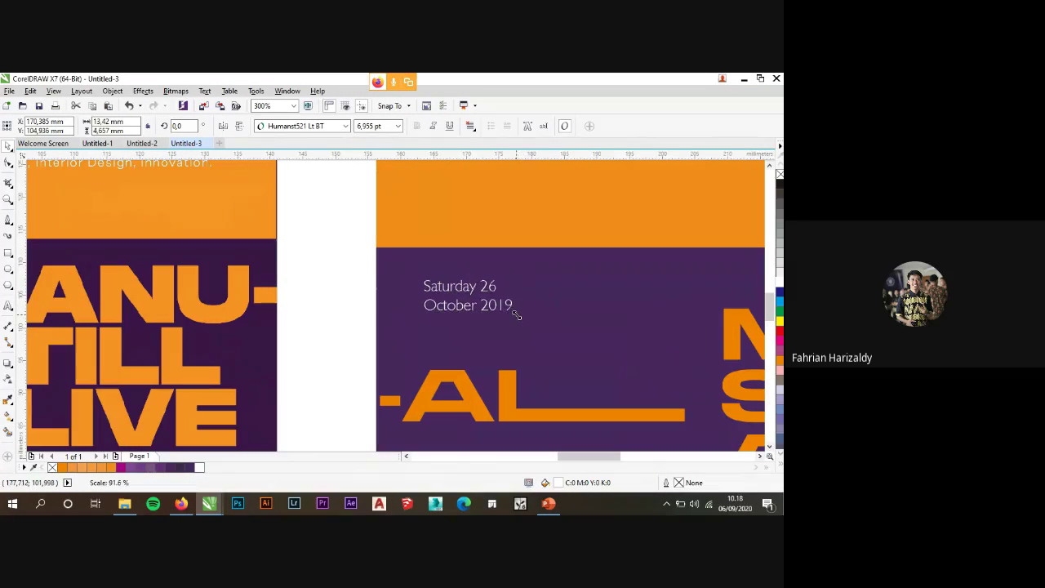
pyautogui.click(299, 299)
pyautogui.scroll(-2, 480, 303)
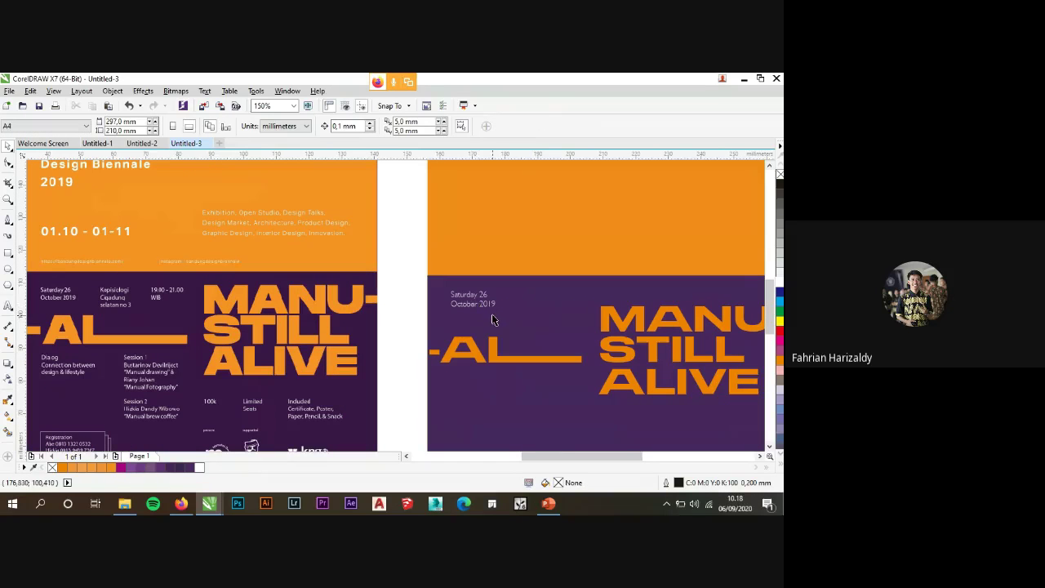
pyautogui.scroll(2, 472, 308)
pyautogui.click(474, 312)
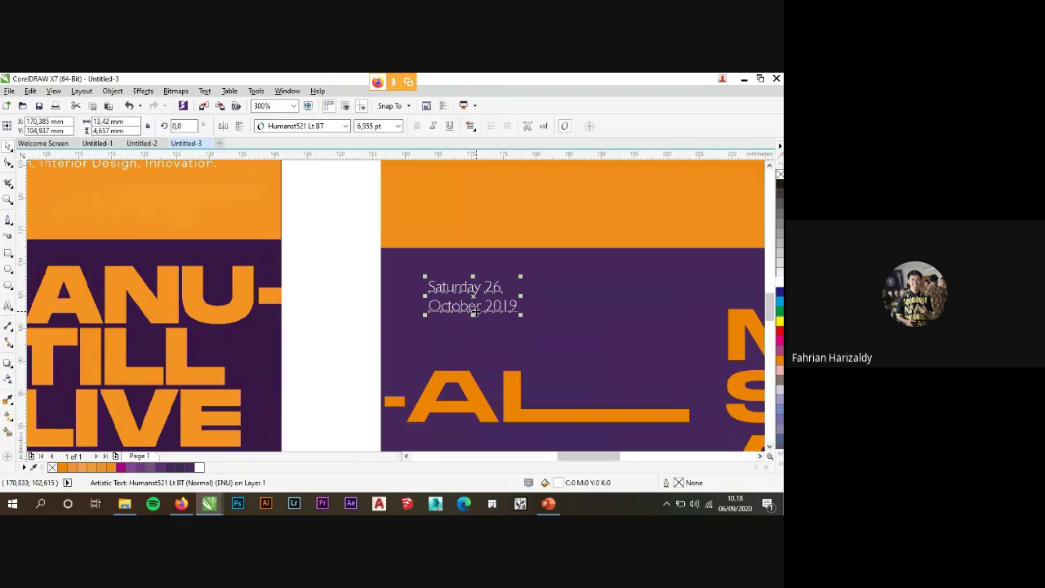
pyautogui.click(311, 313)
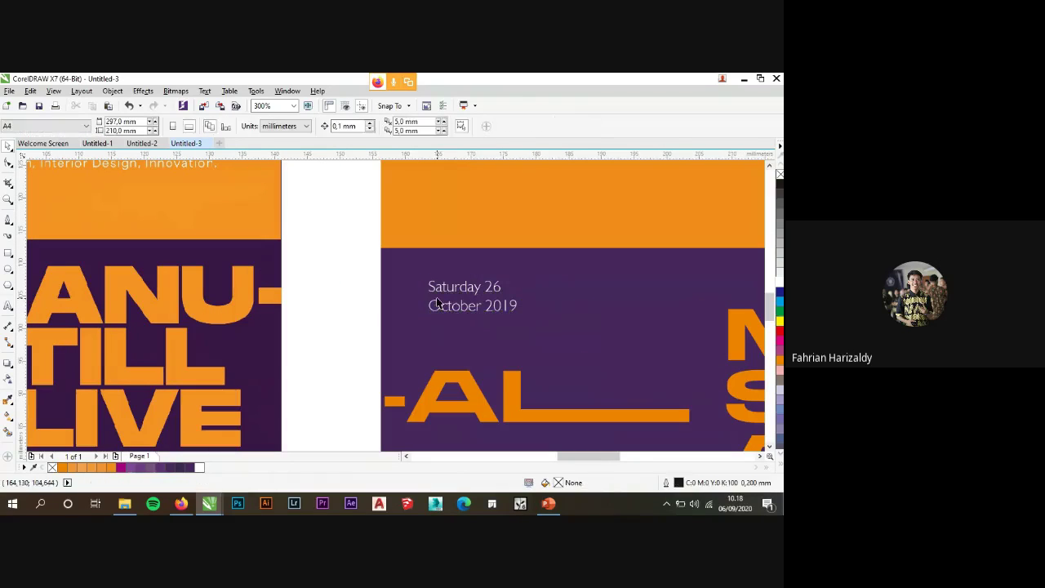
pyautogui.click(458, 309)
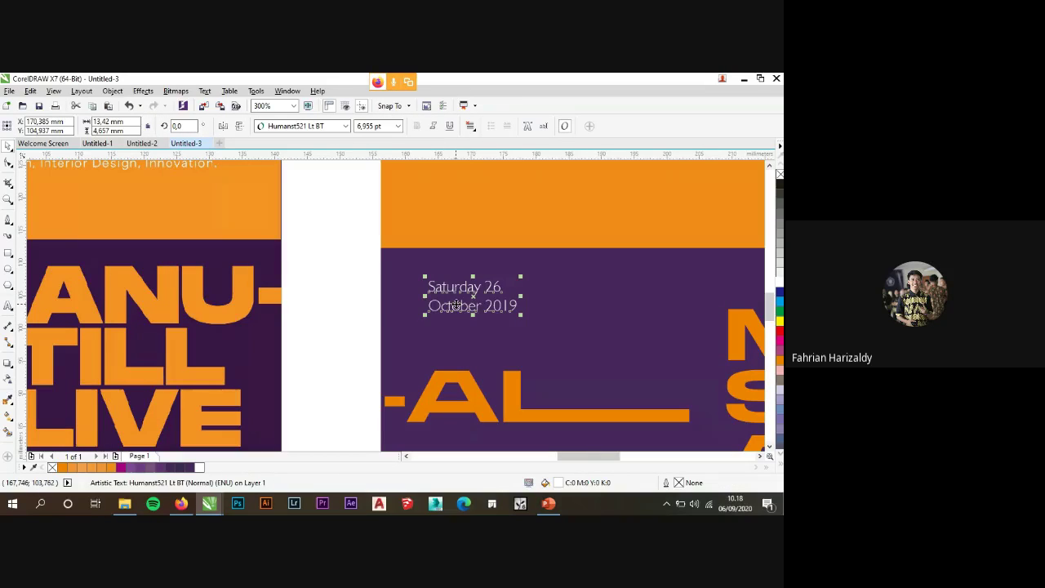
pyautogui.click(333, 296)
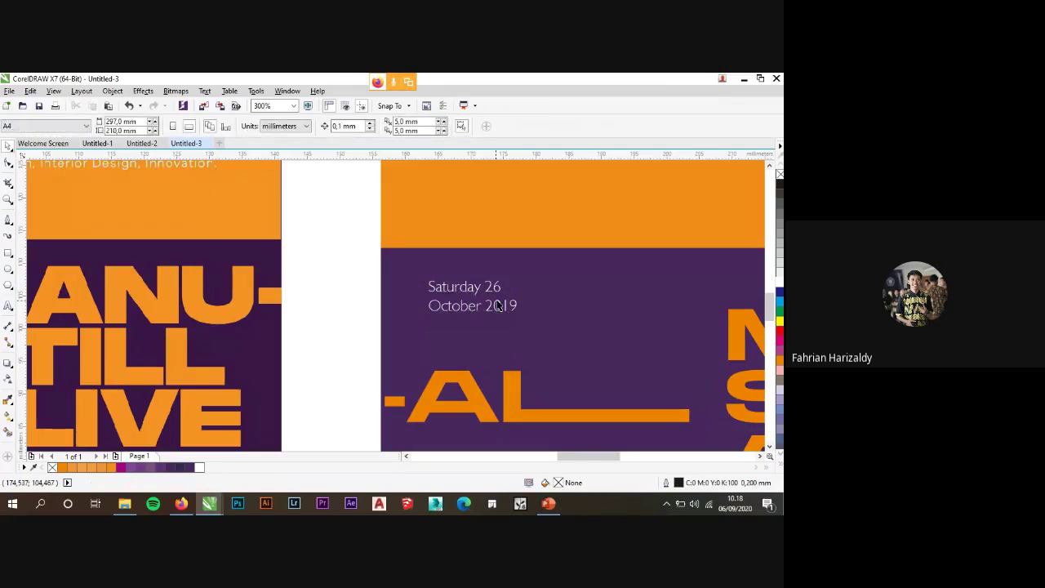
# Set the line spacing of the "Saturday 26 October 2019" text to 79%.
pyautogui.click(473, 297)
pyautogui.scroll(1, 472, 295)
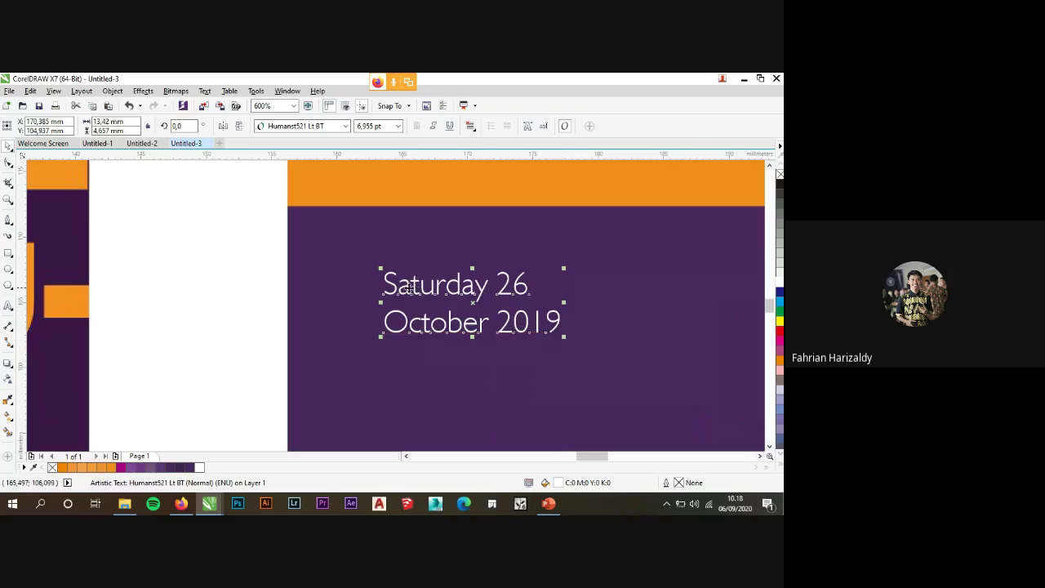
pyautogui.scroll(3, 401, 289)
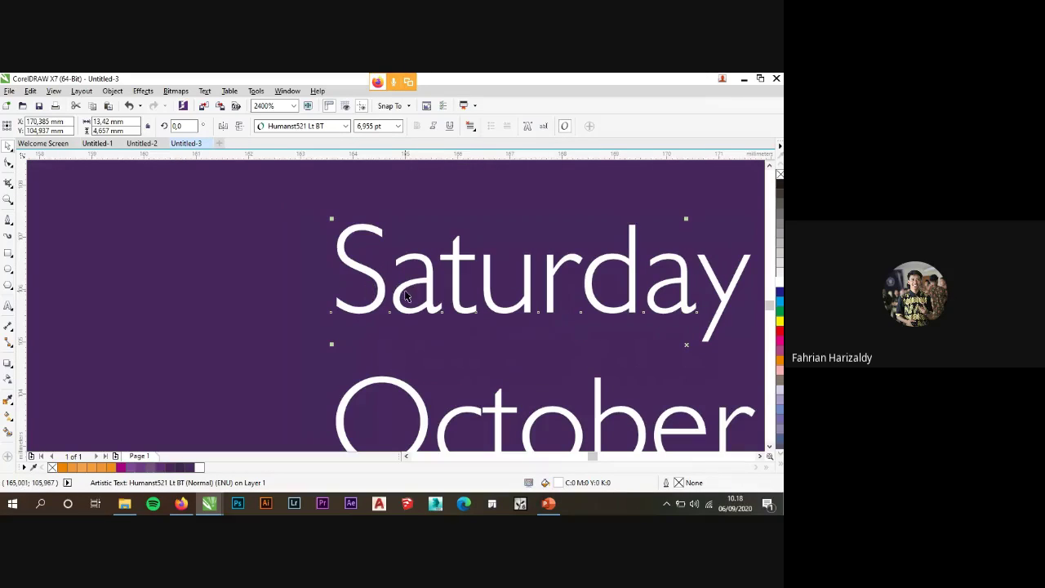
pyautogui.scroll(-1, 412, 295)
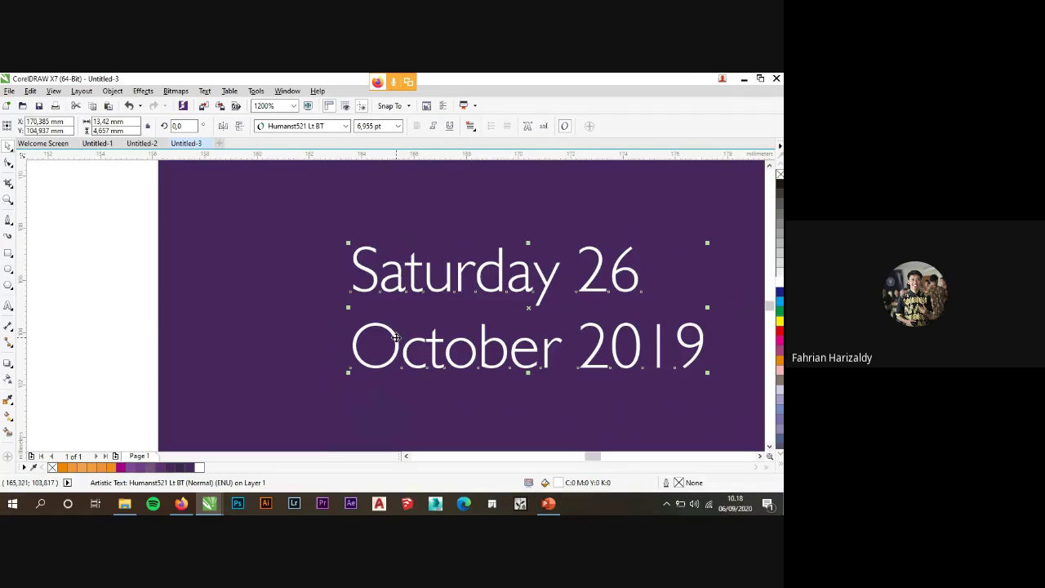
pyautogui.doubleClick(397, 285)
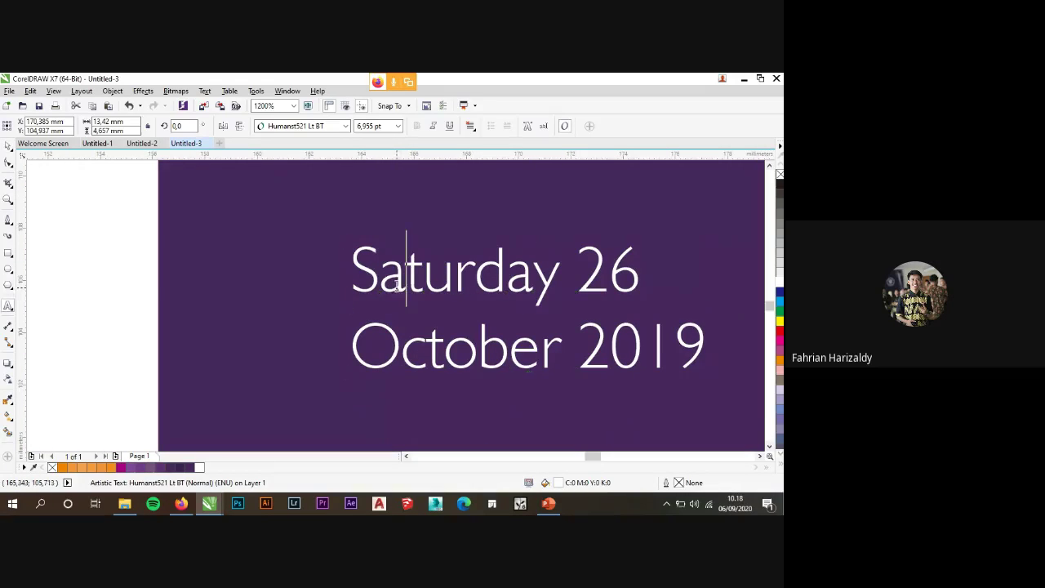
pyautogui.hotkey('ctrl', 'space')
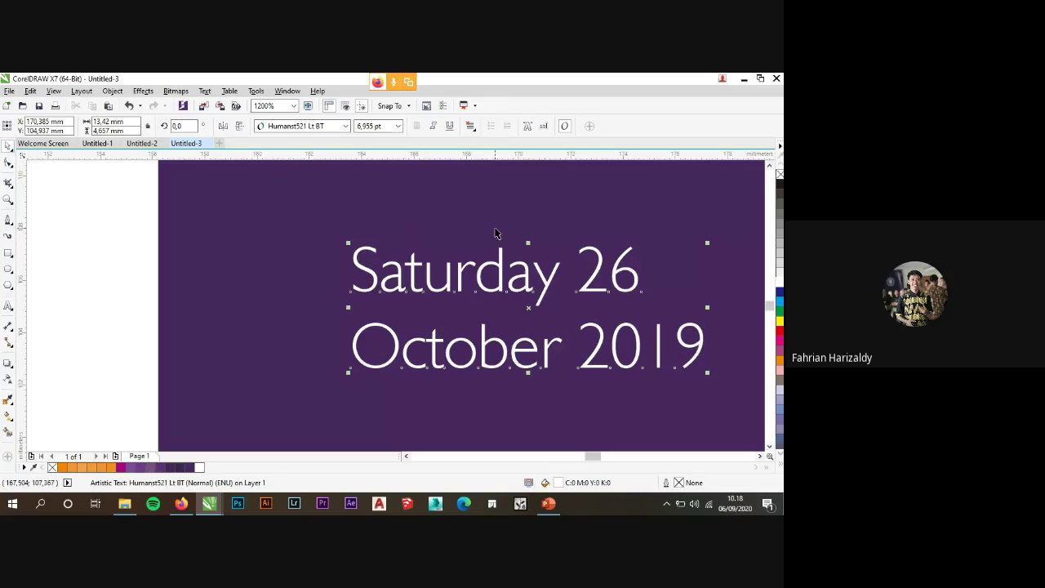
pyautogui.click(528, 126)
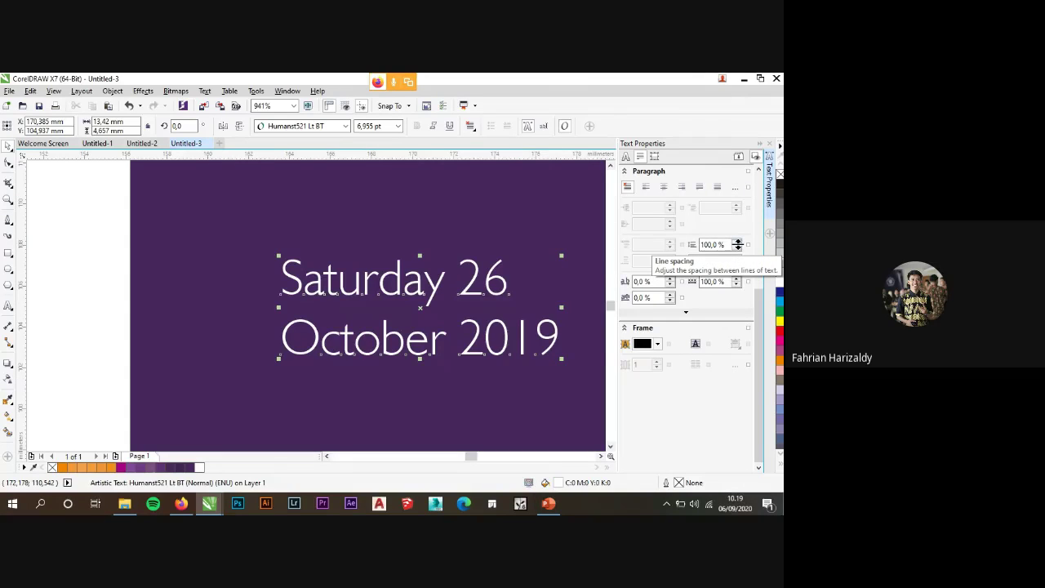
pyautogui.moveTo(738, 244); pyautogui.dragTo(753, 312)
pyautogui.press('Up')
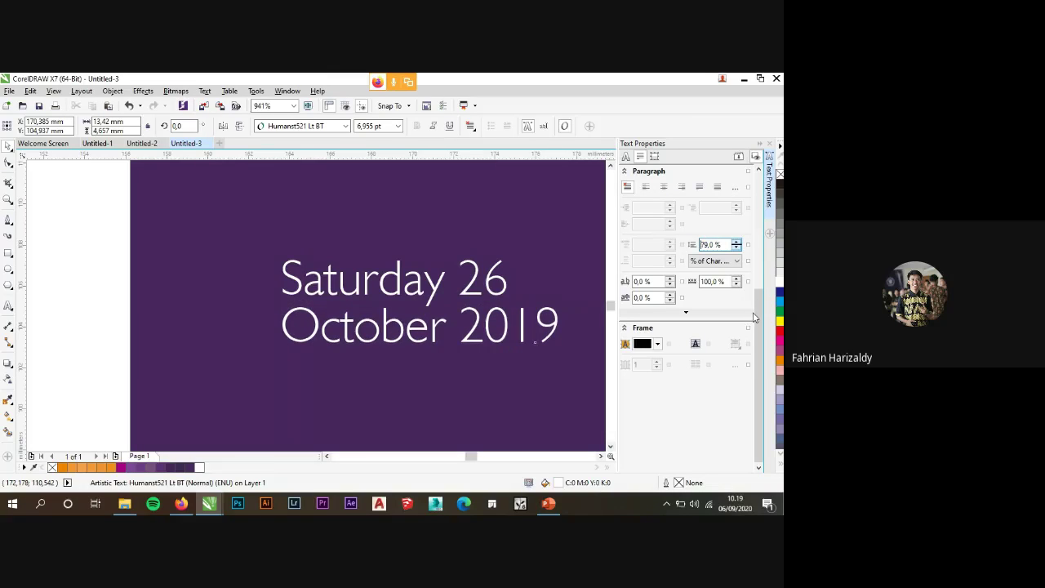
pyautogui.press('Return')
pyautogui.click(777, 146)
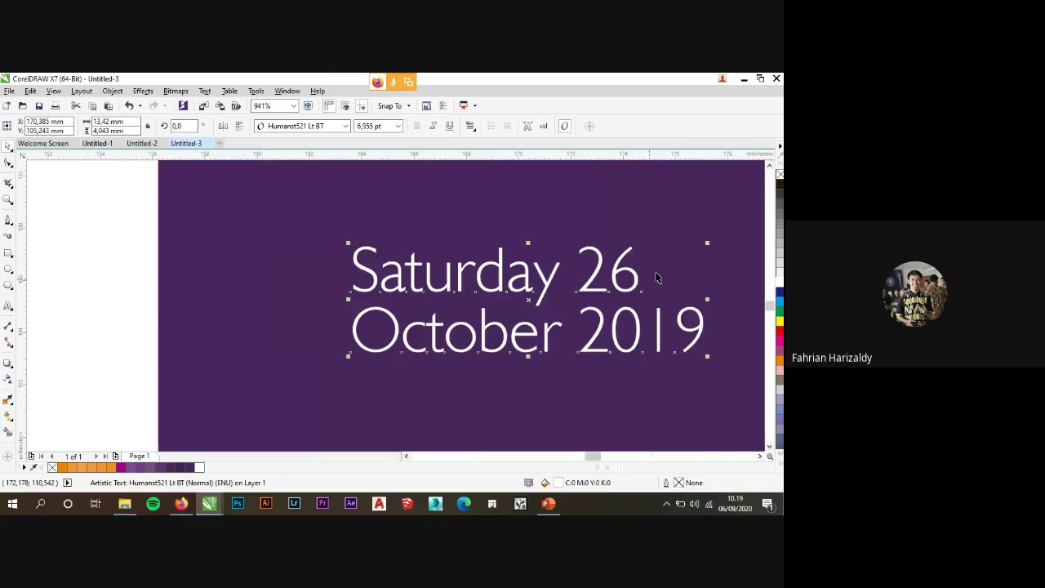
pyautogui.click(147, 306)
pyautogui.scroll(-1, 287, 263)
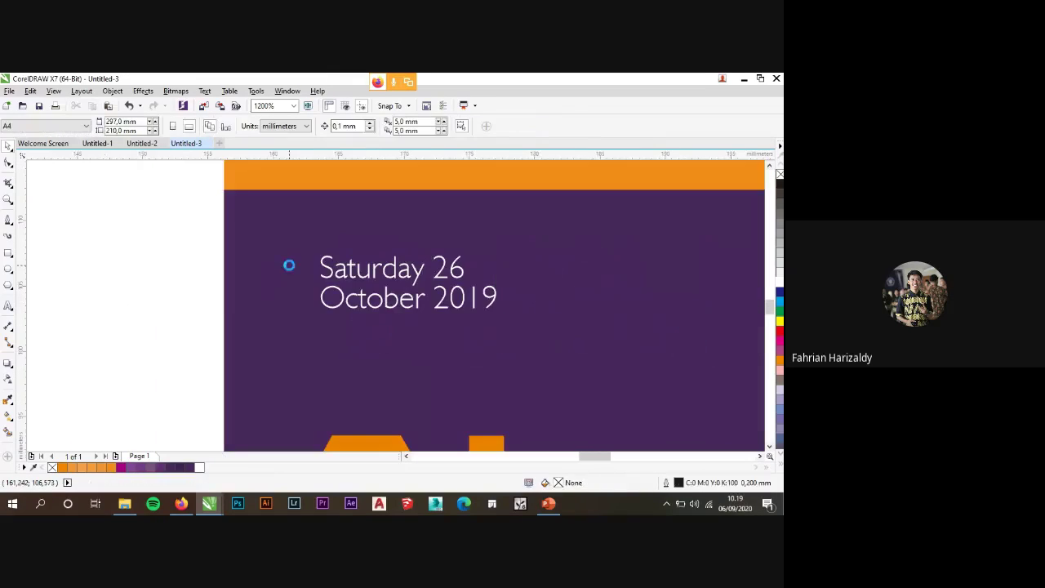
# Set the line spacing of the "Saturday 26 October 2019" text to 81%.
pyautogui.scroll(1, 379, 282)
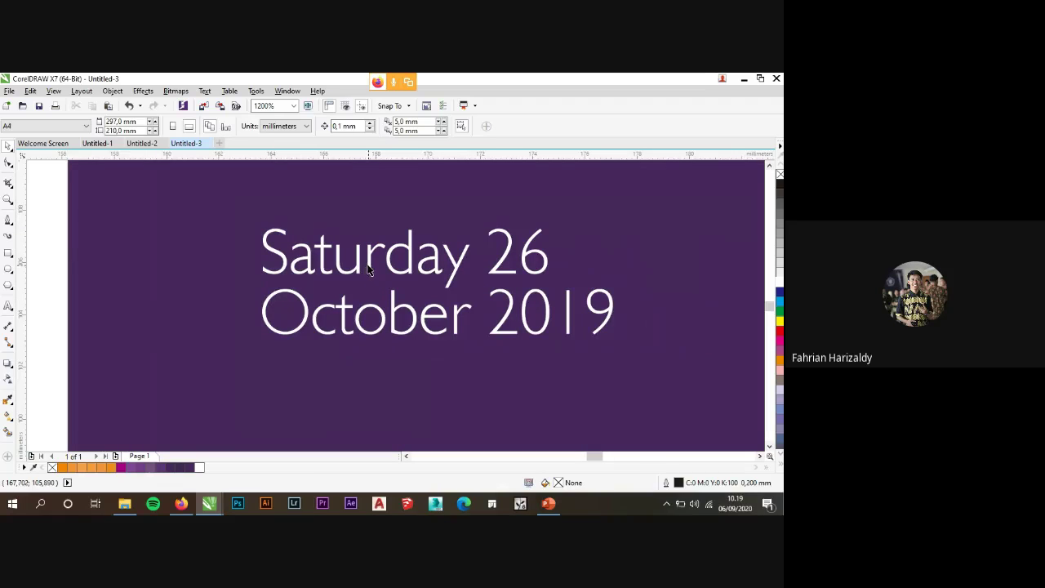
pyautogui.click(368, 270)
pyautogui.click(373, 263)
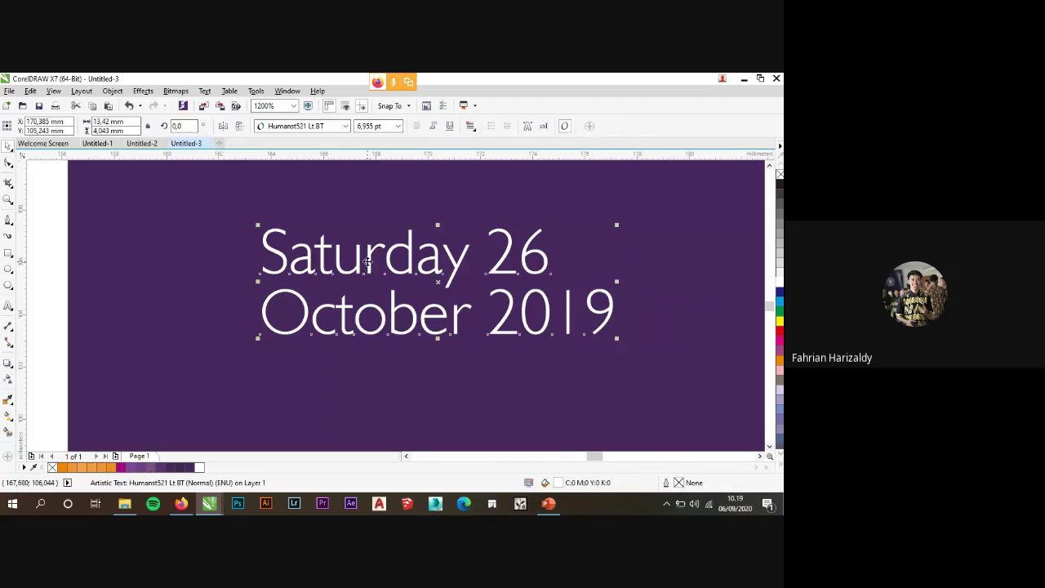
pyautogui.click(528, 127)
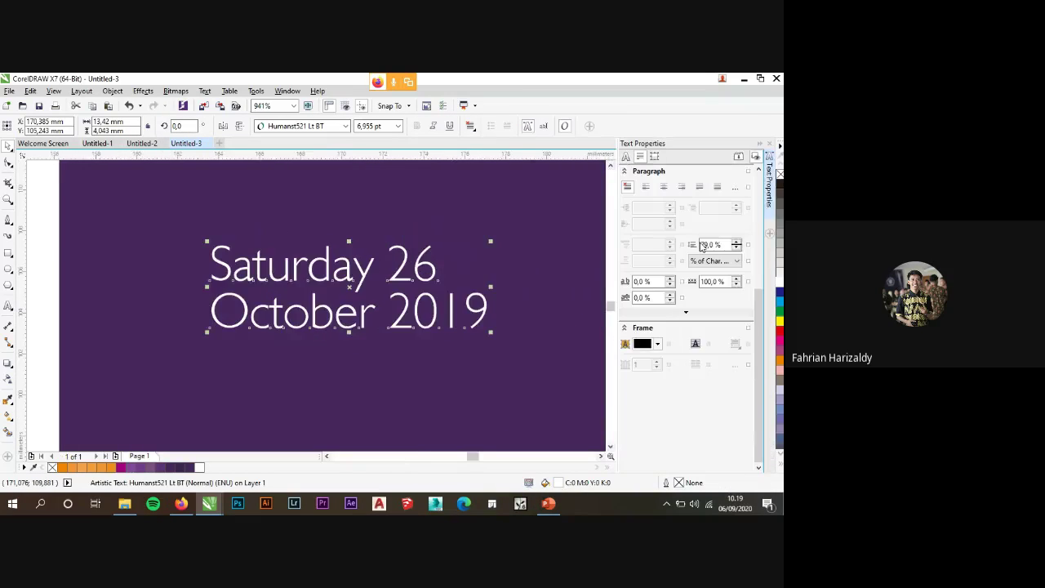
pyautogui.moveTo(734, 244); pyautogui.dragTo(739, 250)
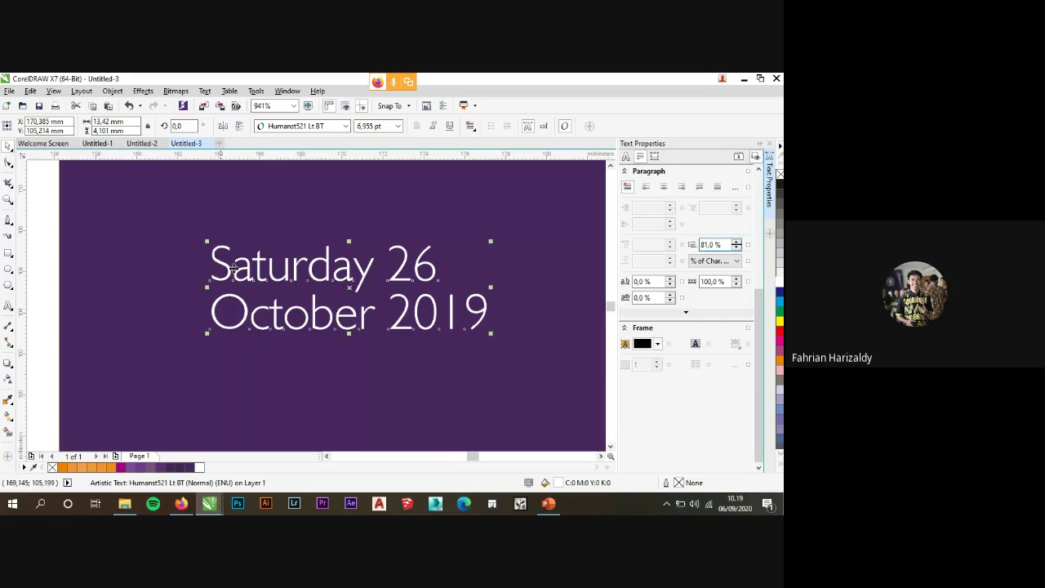
pyautogui.click(771, 146)
pyautogui.click(121, 280)
pyautogui.scroll(-5, 360, 281)
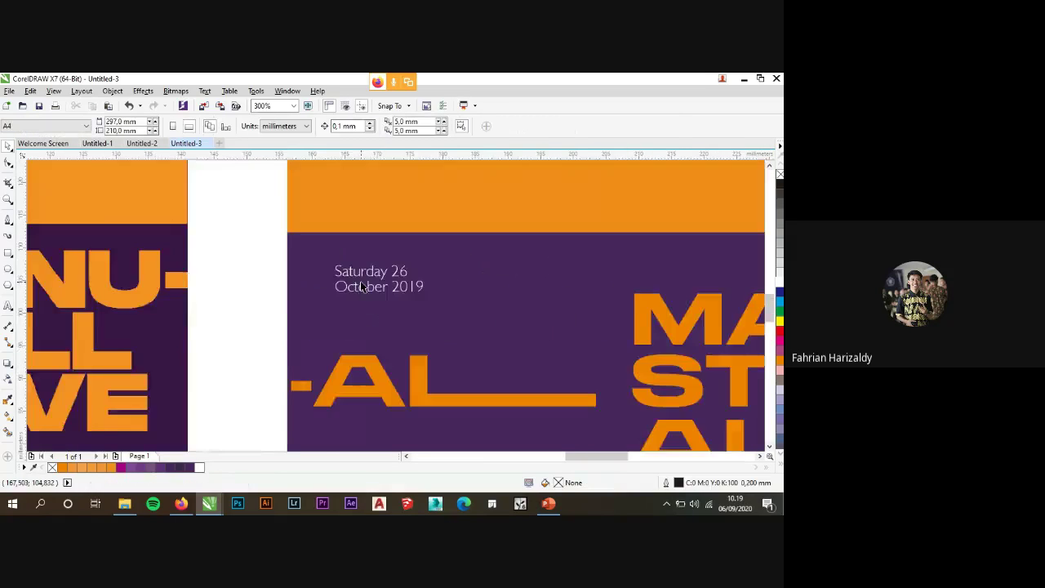
# Place a copy of the date text beside the original on the same line, above the "-AL" bar on the purple rectangle.
pyautogui.click(390, 282)
pyautogui.scroll(-2, 385, 282)
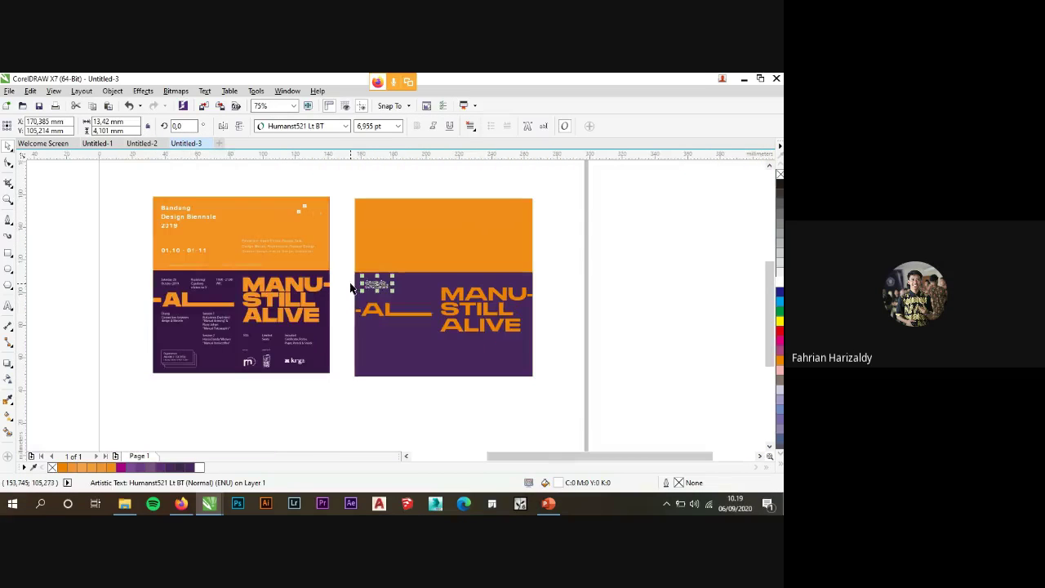
pyautogui.click(351, 286)
pyautogui.scroll(2, 365, 283)
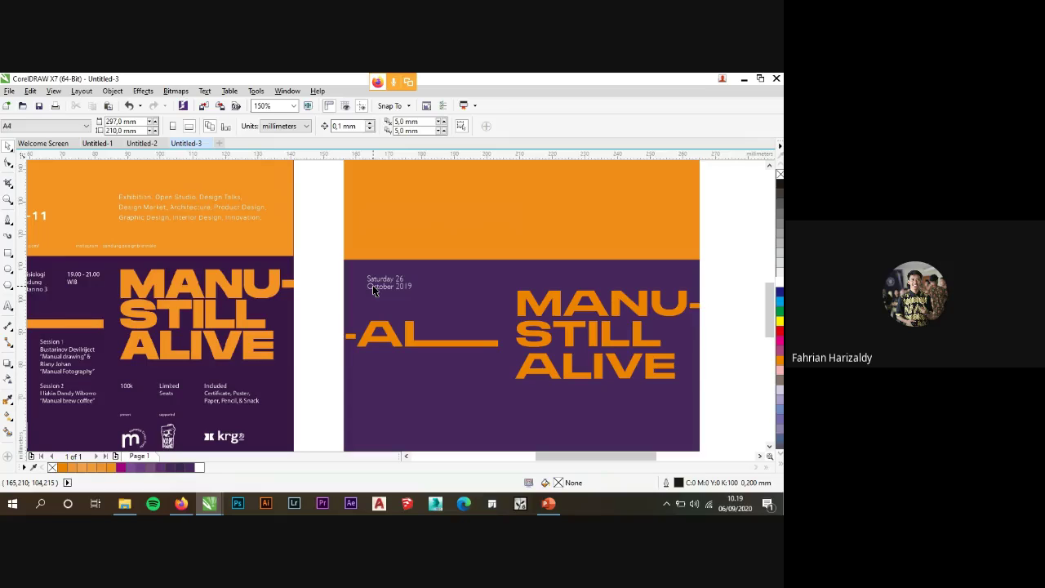
pyautogui.click(384, 284)
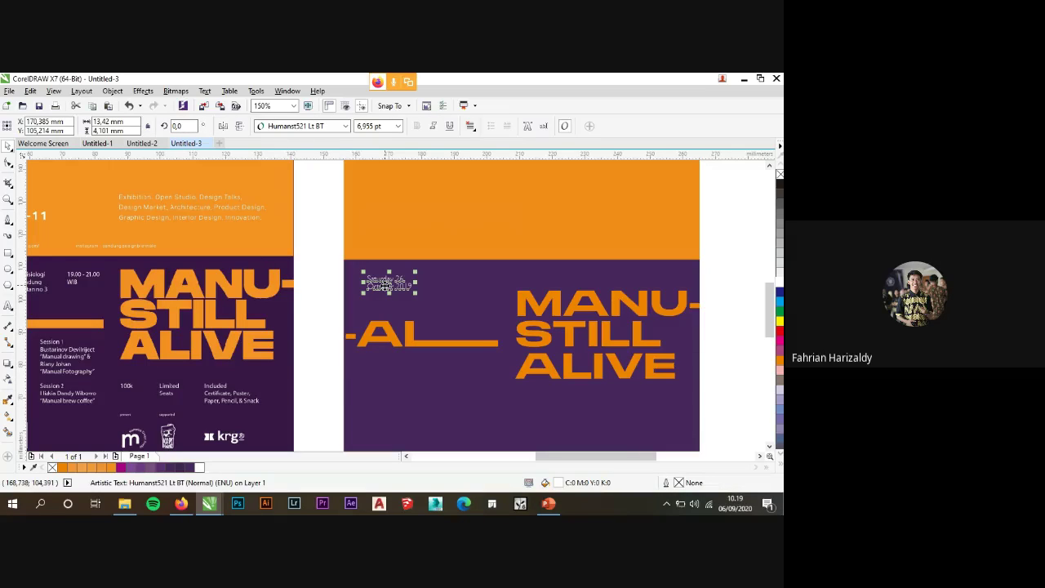
pyautogui.moveTo(385, 284); pyautogui.dragTo(465, 302)
pyautogui.click(485, 308)
pyautogui.click(295, 308)
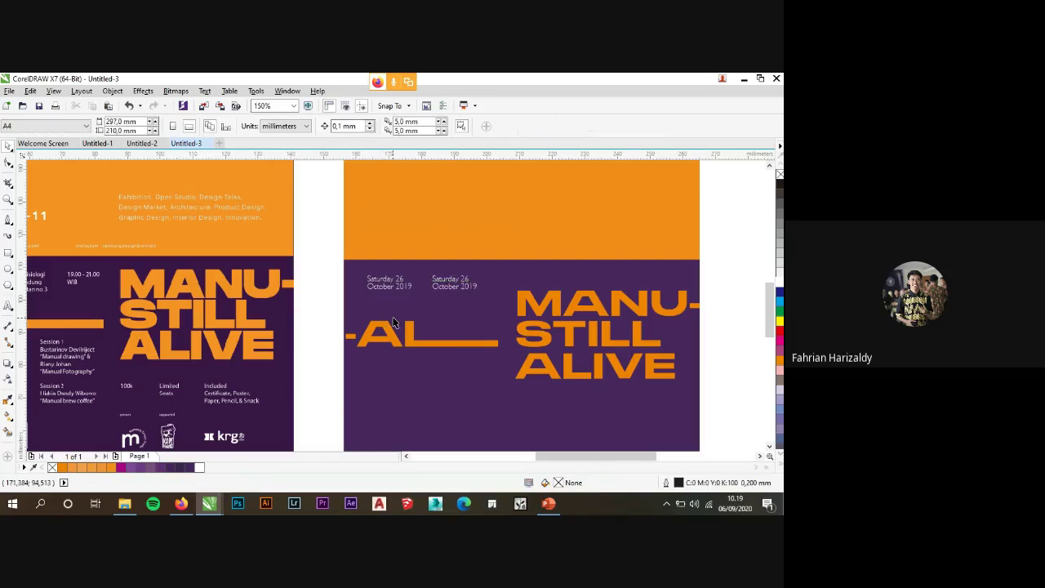
pyautogui.press('F3')
pyautogui.scroll(2, 296, 308)
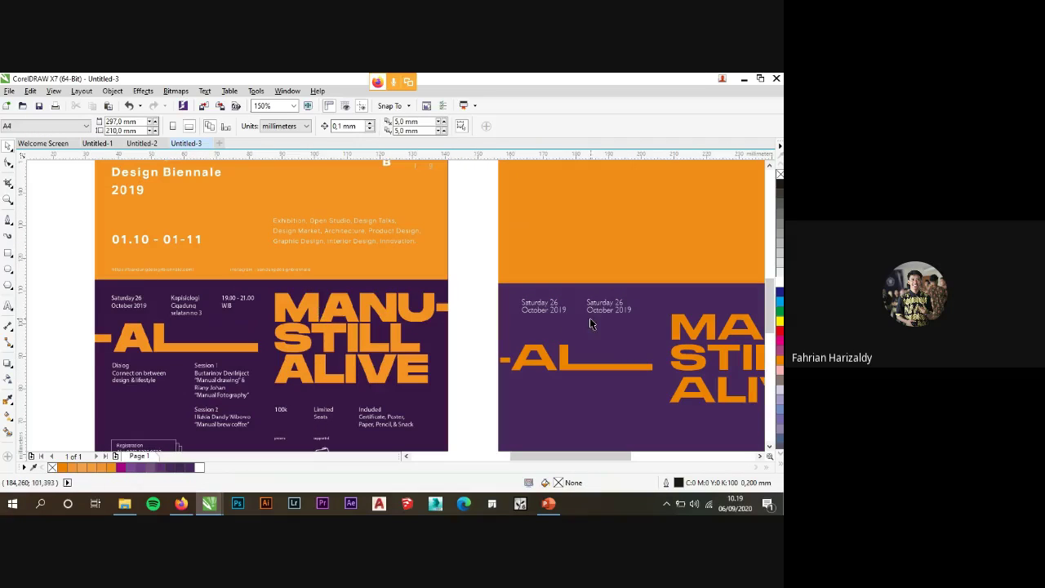
pyautogui.doubleClick(613, 306)
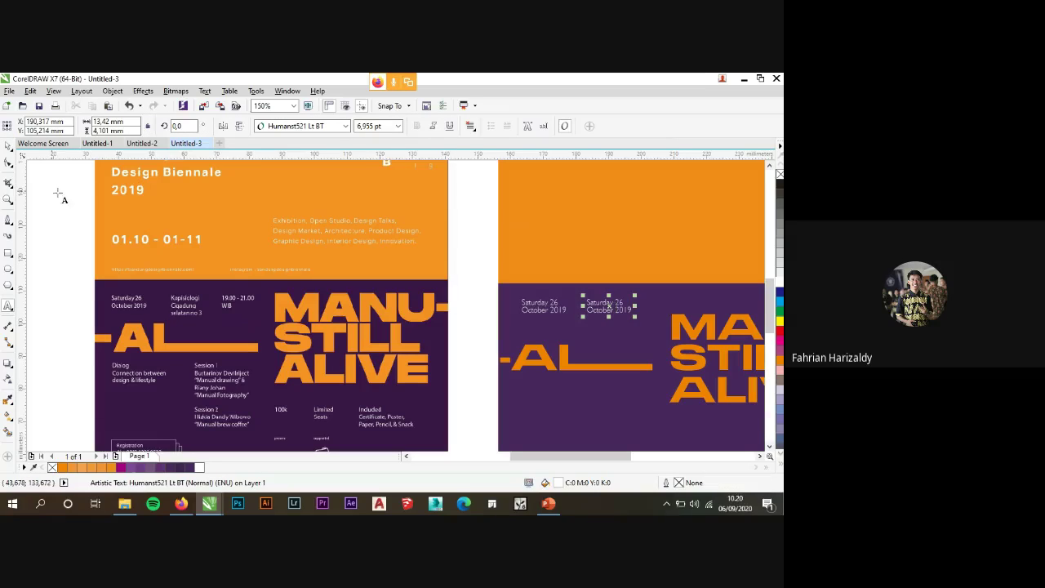
pyautogui.click(8, 147)
# Add a three-line artistic text on the orange rectangle reading "Bandung", "Design Biennale" and "2019".
pyautogui.scroll(-2, 381, 393)
pyautogui.scroll(2, 400, 274)
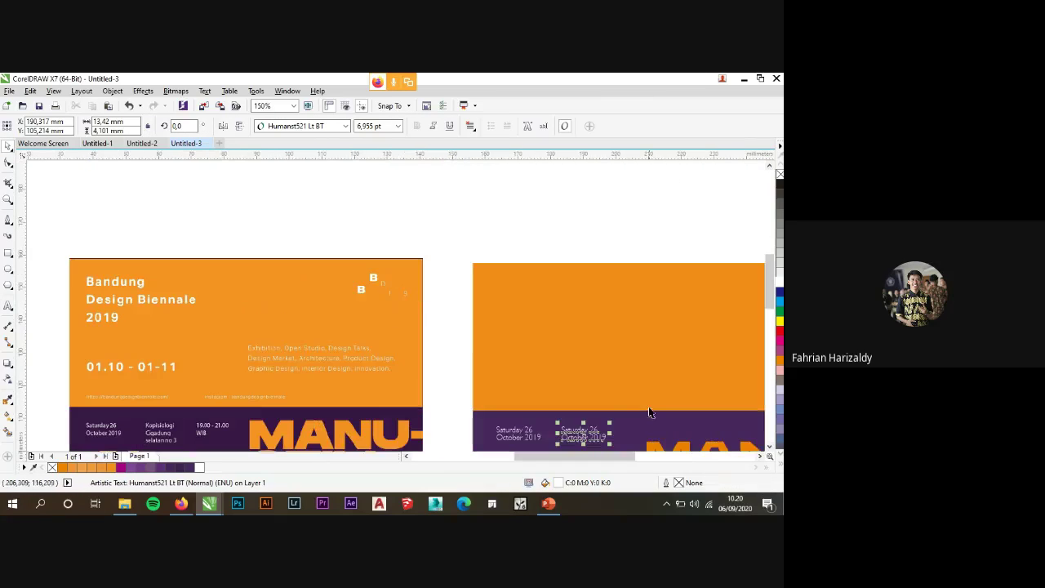
pyautogui.click(9, 307)
pyautogui.click(507, 305)
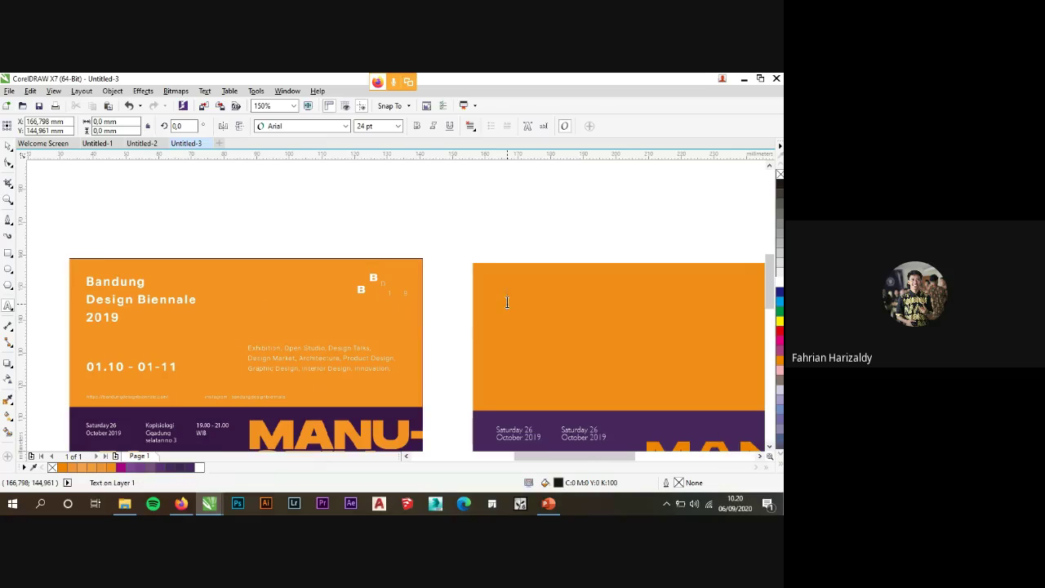
pyautogui.write('Bandung')
pyautogui.press('Return')
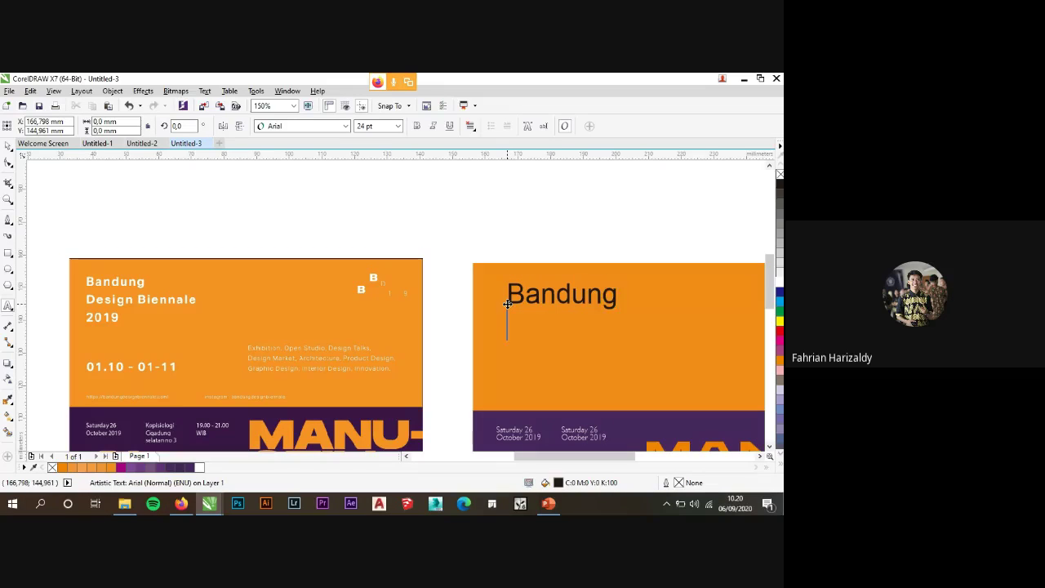
pyautogui.write('Design')
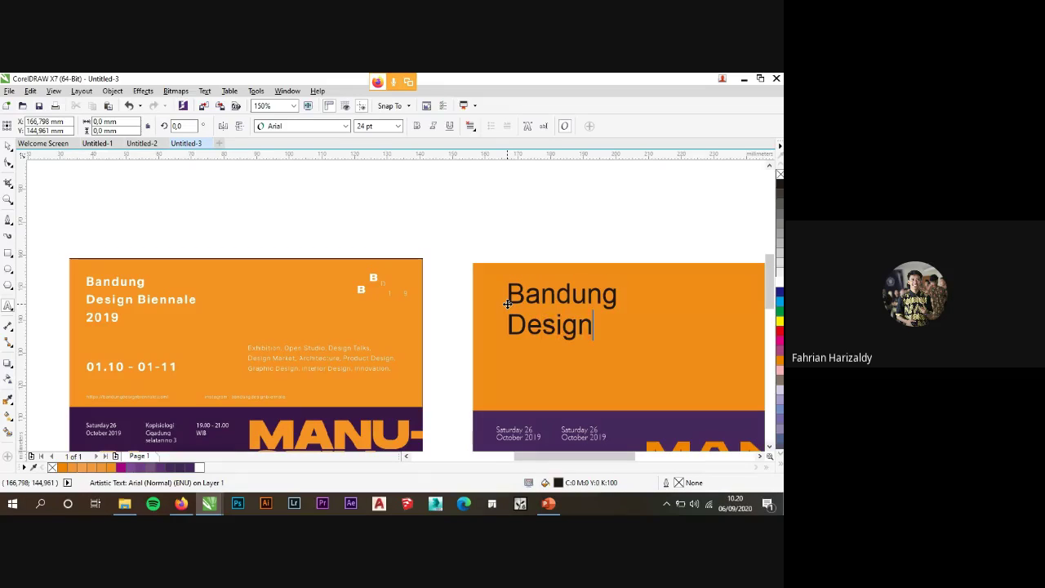
pyautogui.write(' Bie')
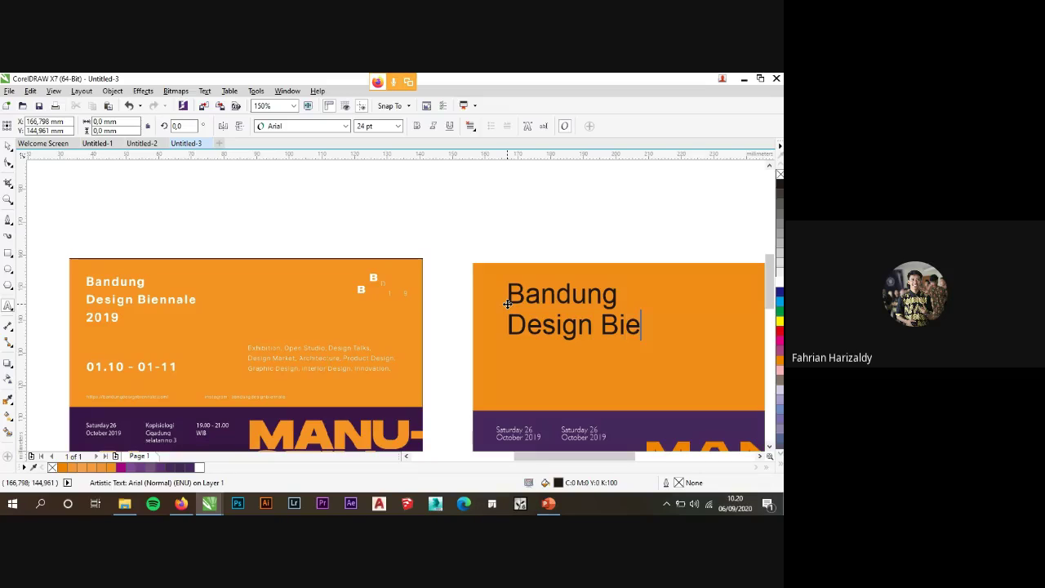
pyautogui.write('nnale')
pyautogui.press('Return')
pyautogui.write('2')
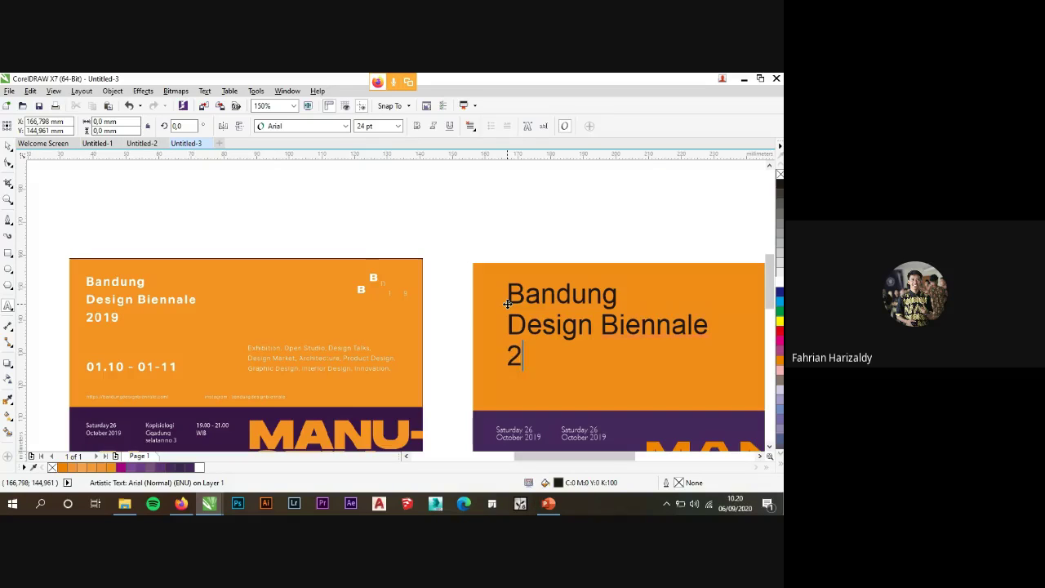
pyautogui.write('019')
pyautogui.hotkey('ctrl', 'space')
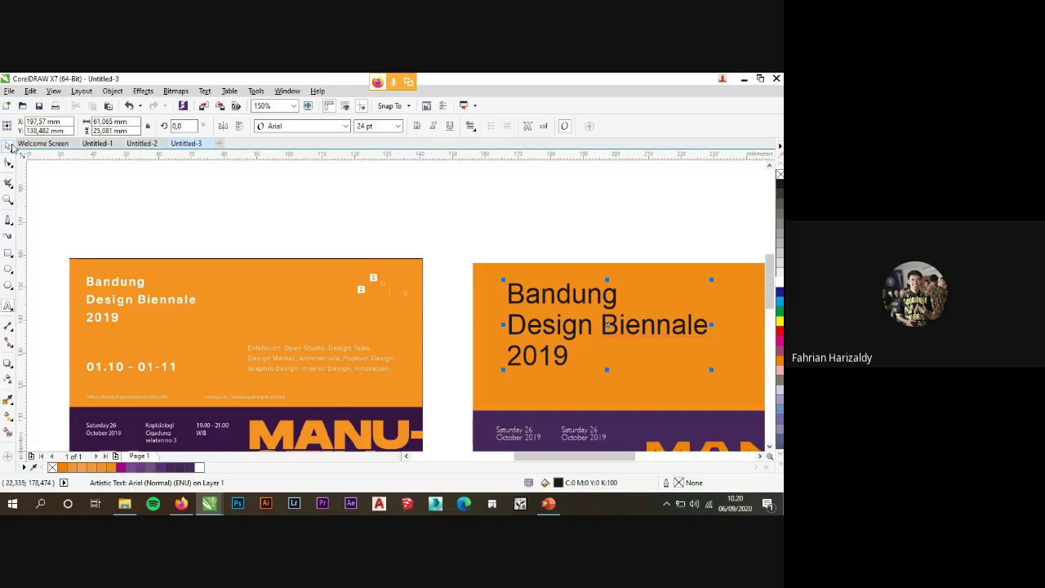
pyautogui.press('Escape')
# Set the "Bandung Design Biennale 2019" title in Arial Bold, checking the reference poster's lettering.
pyautogui.scroll(3, 79, 287)
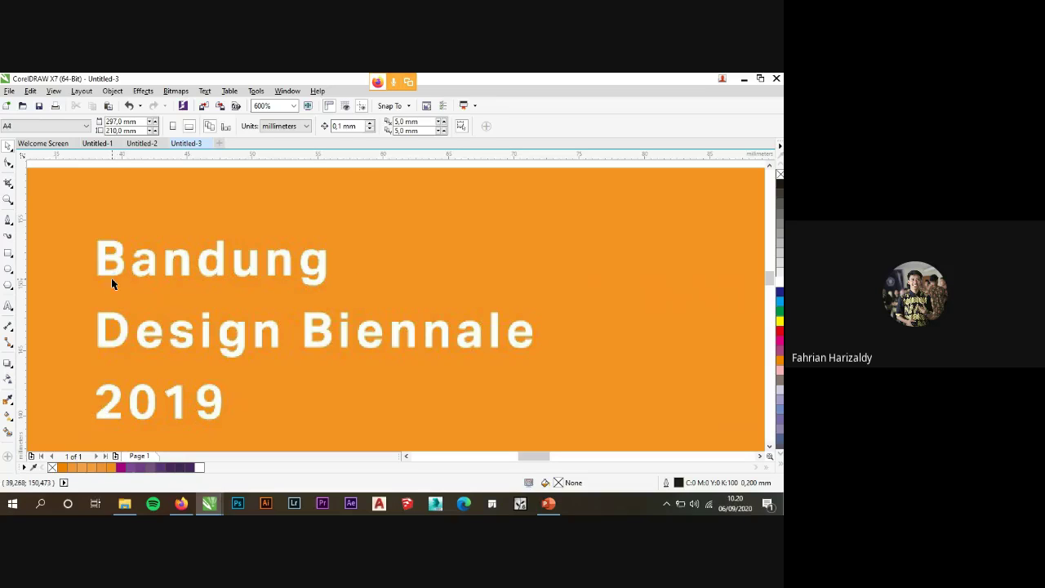
pyautogui.scroll(-4, 130, 384)
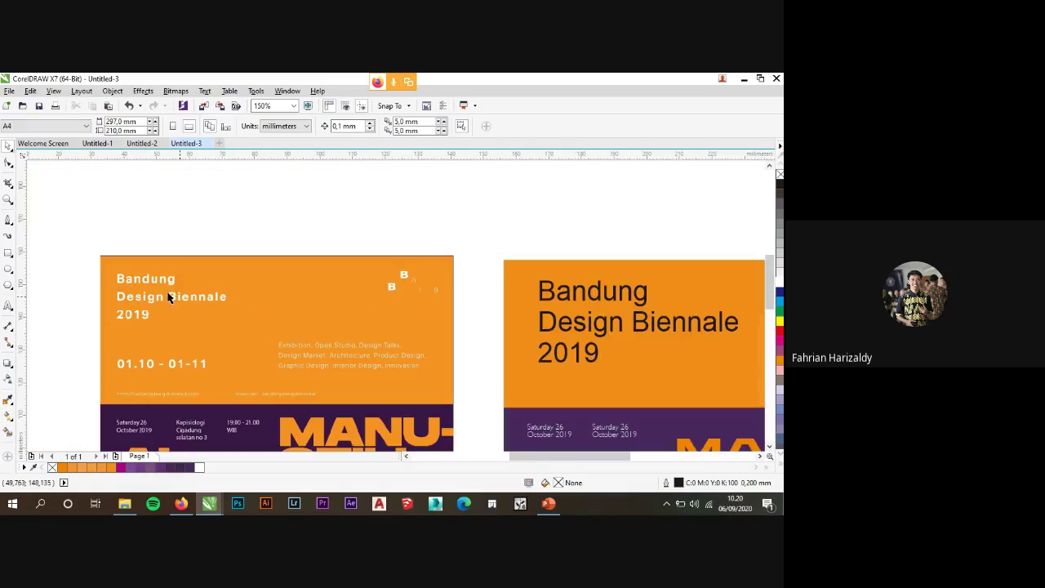
pyautogui.click(604, 332)
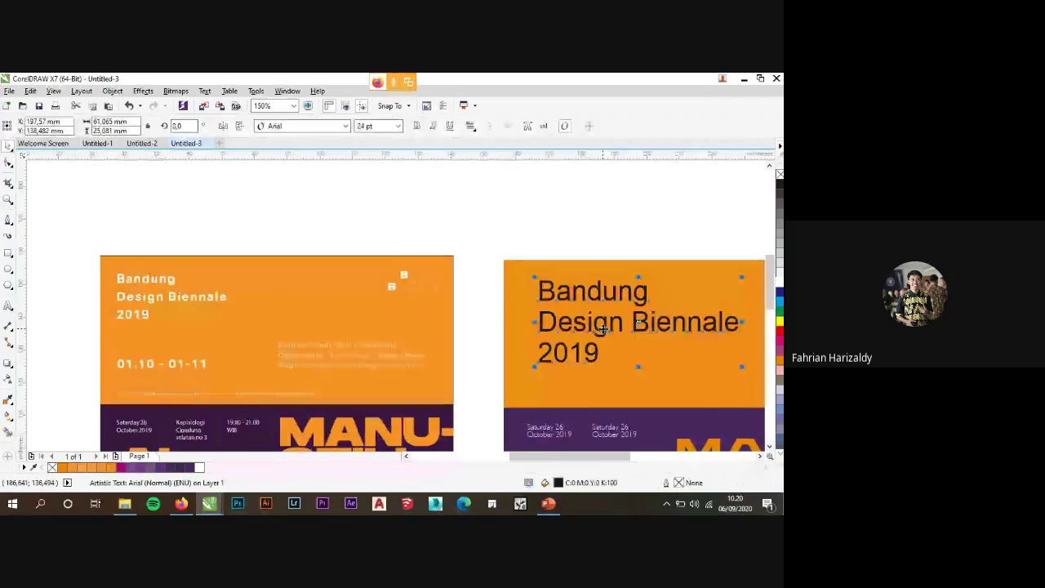
pyautogui.click(344, 127)
pyautogui.moveTo(362, 214)
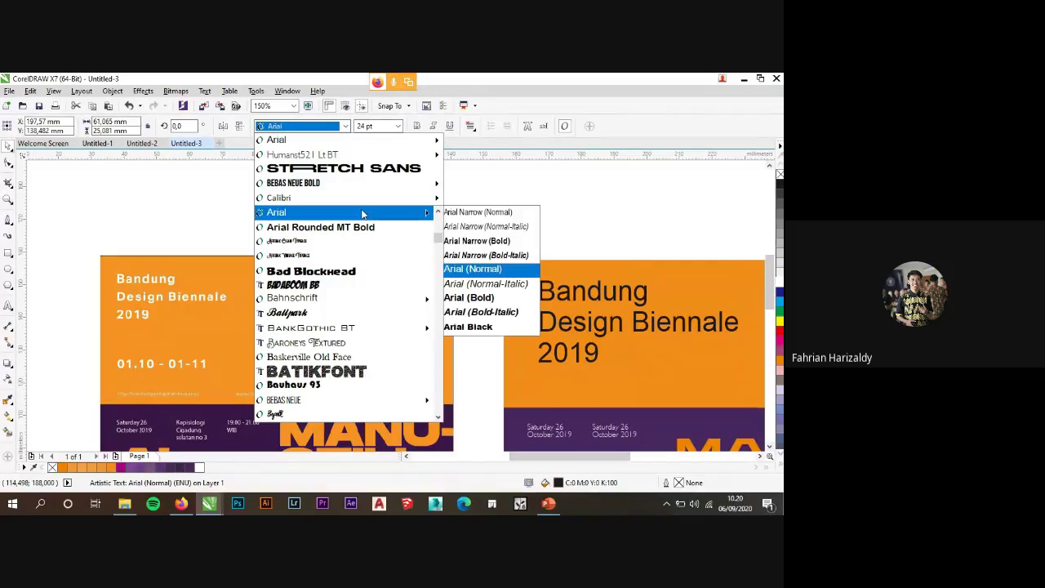
pyautogui.click(480, 298)
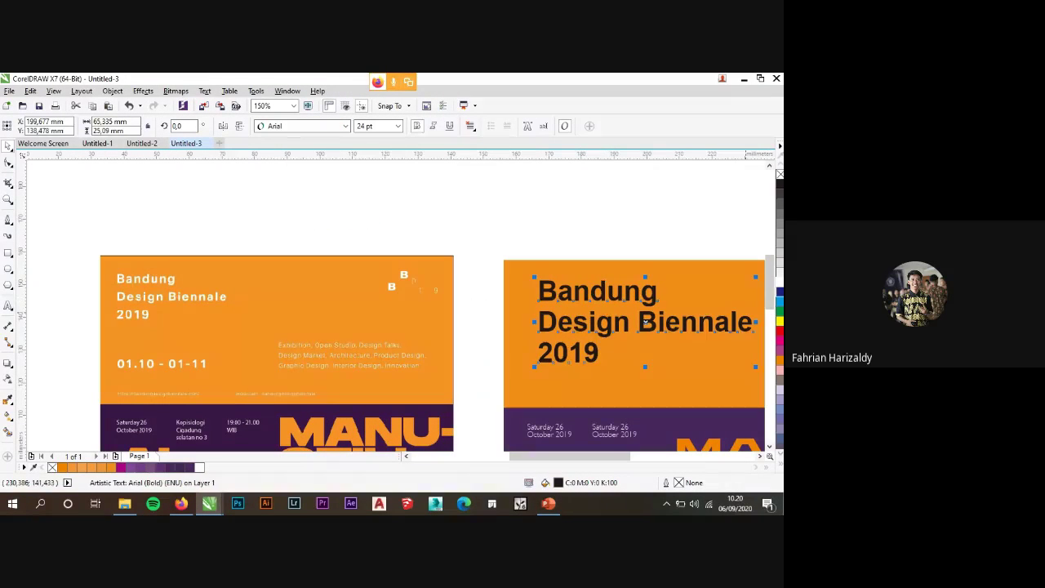
# Colour the title text white and scale it down proportionally to about 11.4 pt, keeping it near the orange rectangle's upper-left corner.
pyautogui.scroll(-3, 308, 283)
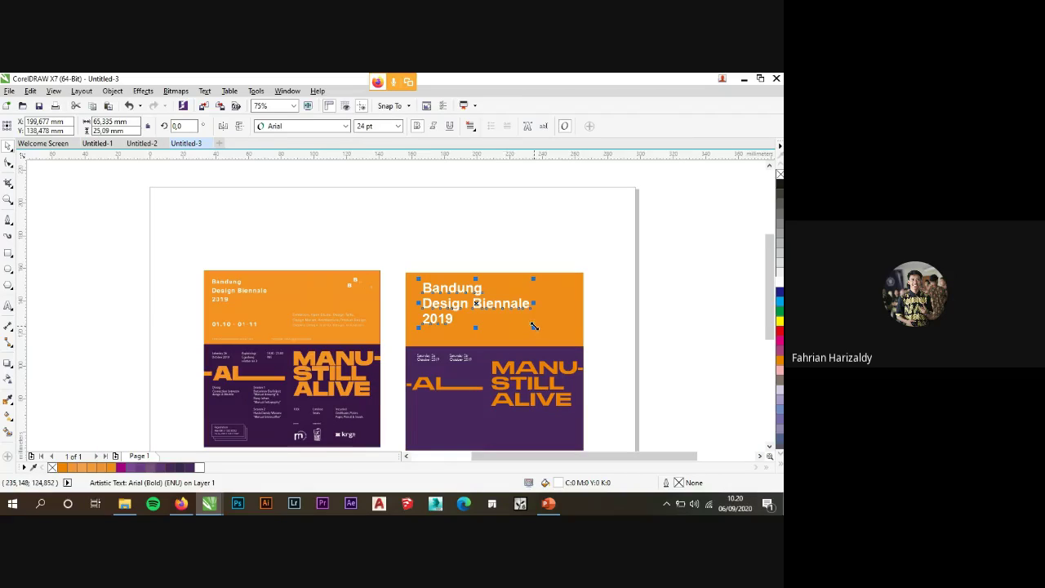
pyautogui.moveTo(533, 326); pyautogui.dragTo(444, 319)
pyautogui.scroll(3, 425, 273)
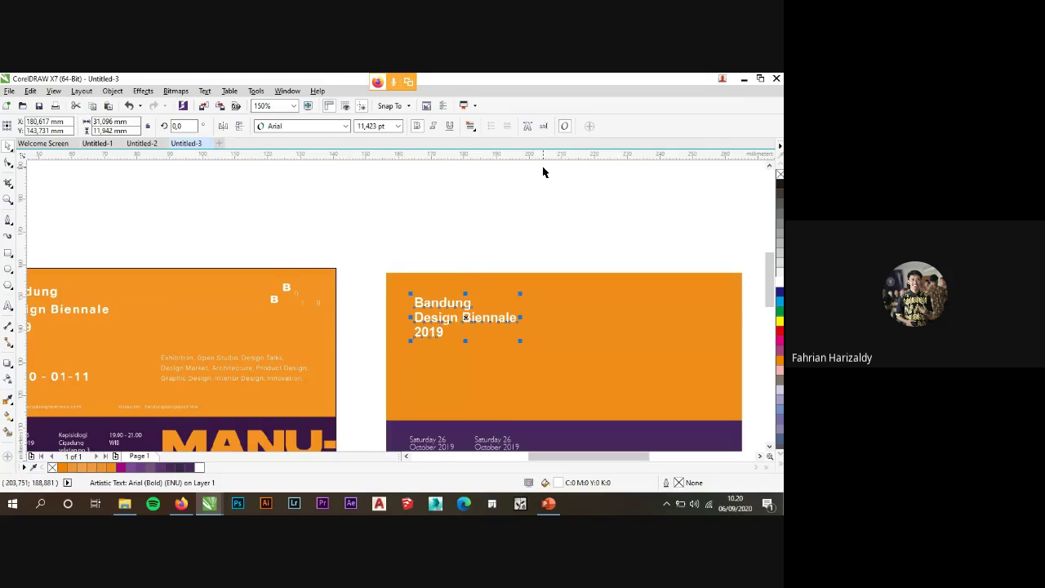
# Set the title text's line spacing to 143% and its character spacing to 88%.
pyautogui.click(527, 126)
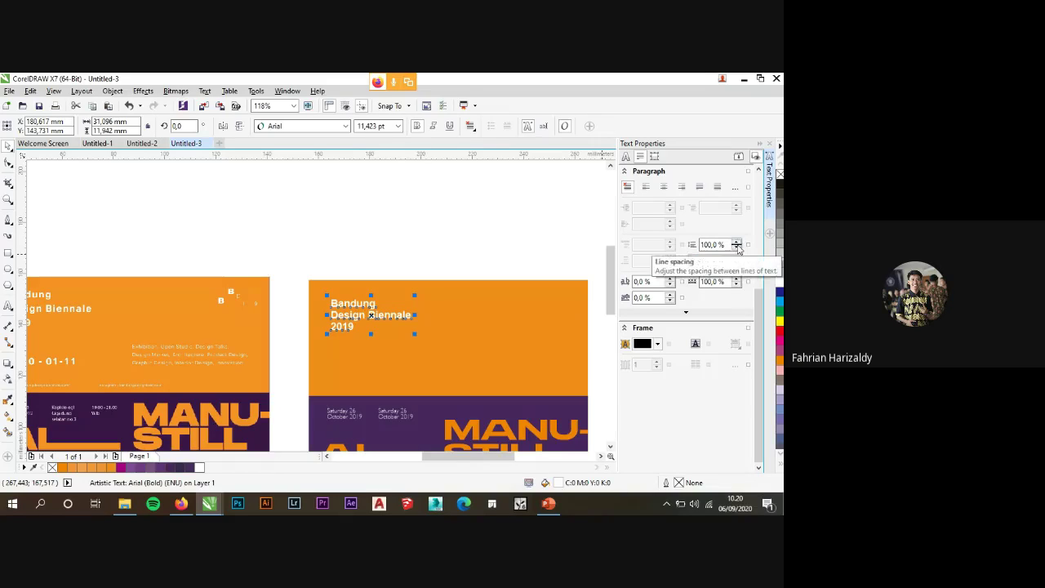
pyautogui.moveTo(737, 244); pyautogui.dragTo(737, 220)
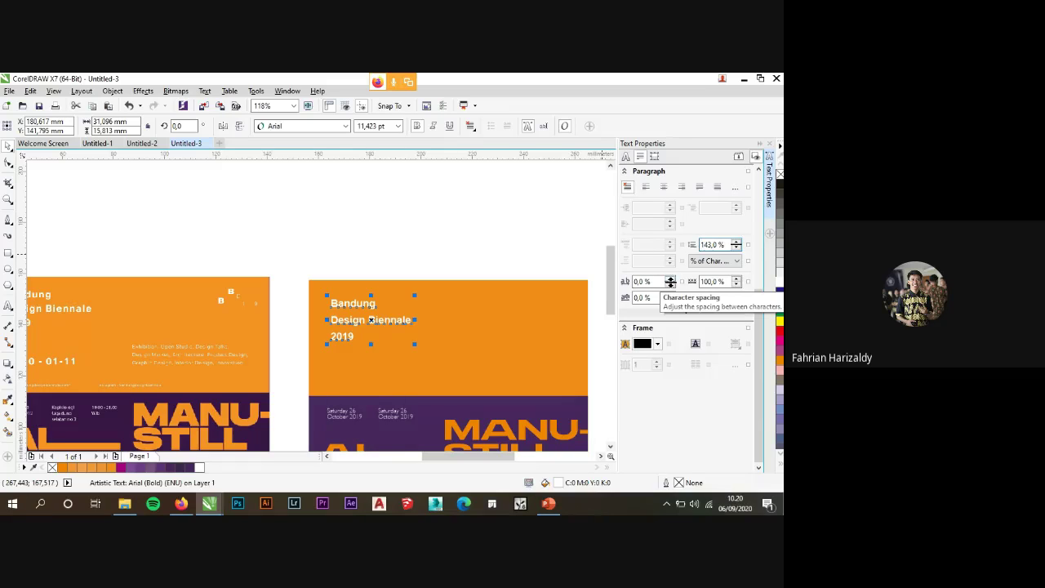
pyautogui.moveTo(669, 281); pyautogui.dragTo(675, 232)
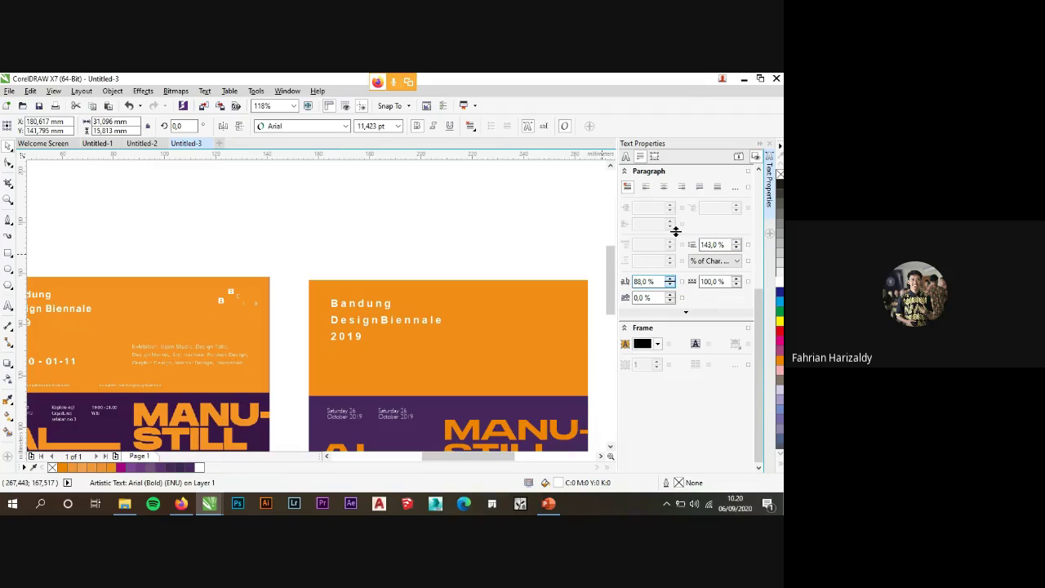
pyautogui.click(562, 247)
pyautogui.scroll(-4, 534, 226)
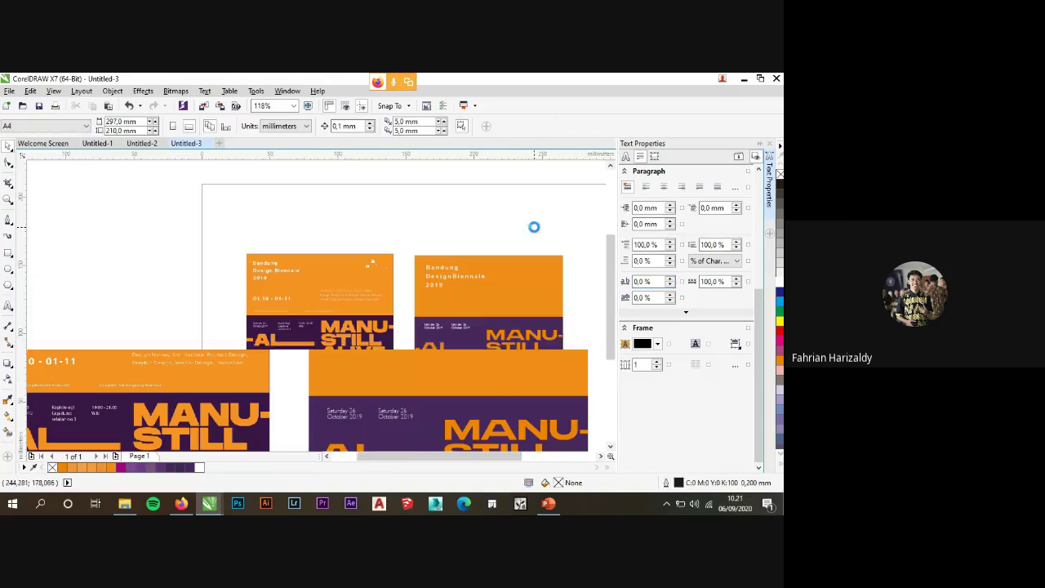
pyautogui.scroll(4, 415, 274)
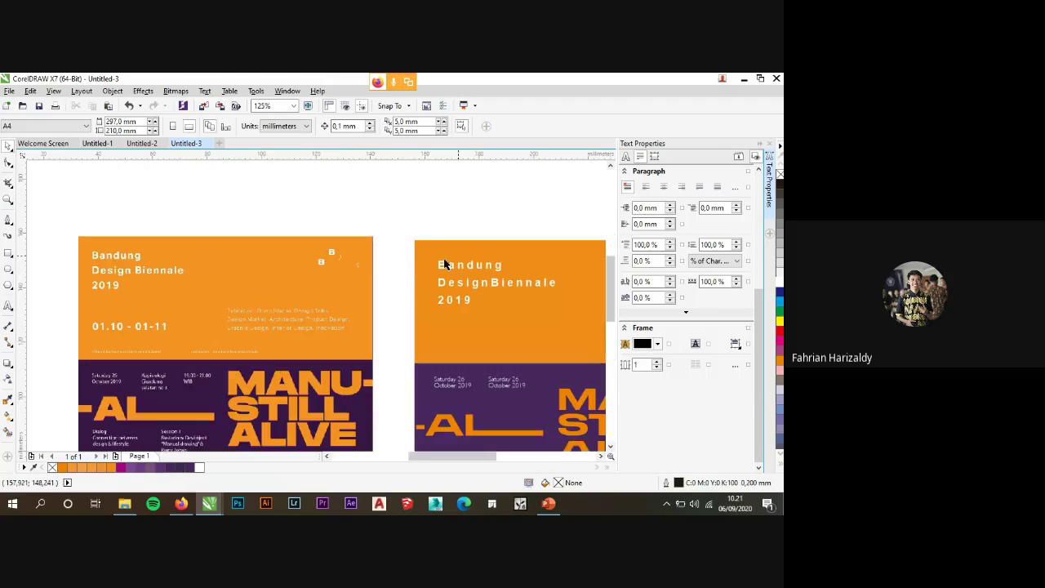
pyautogui.click(771, 144)
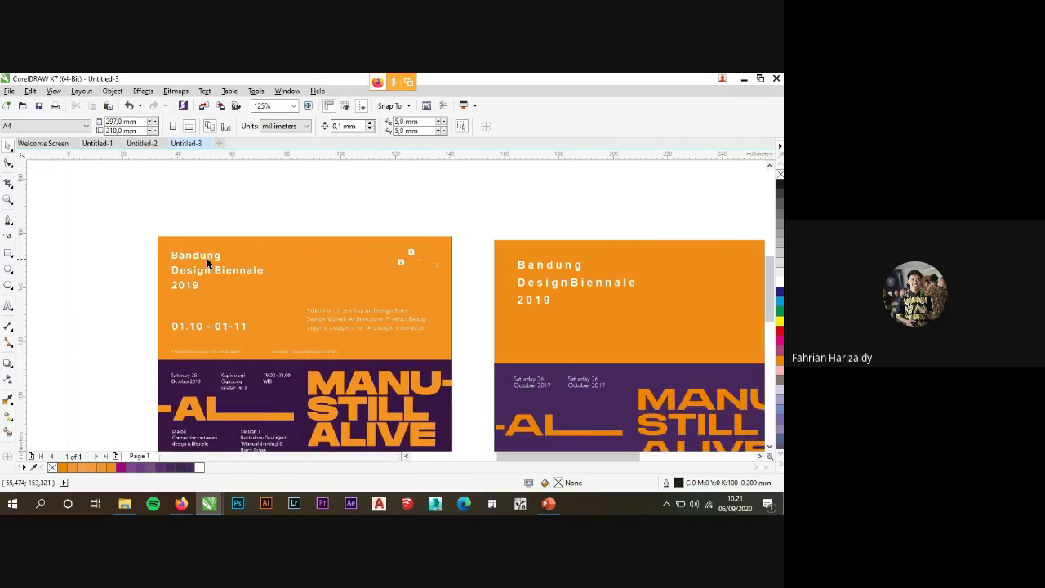
# Compare the recreated title with the reference poster's lettering, and examine the reference's remaining details in its lower half.
pyautogui.scroll(4, 191, 278)
pyautogui.scroll(3, 191, 278)
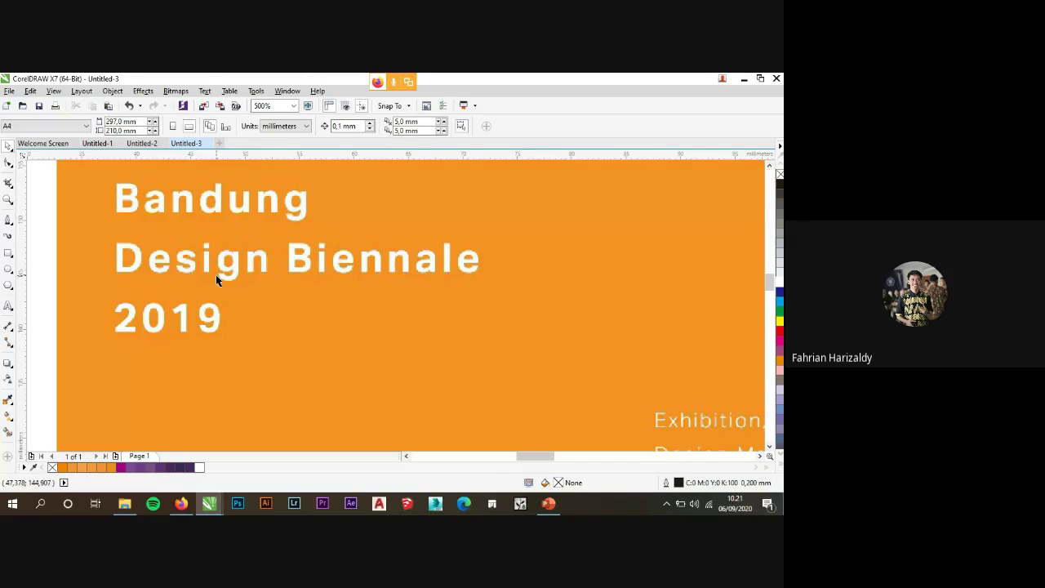
pyautogui.scroll(-7, 216, 277)
pyautogui.click(584, 290)
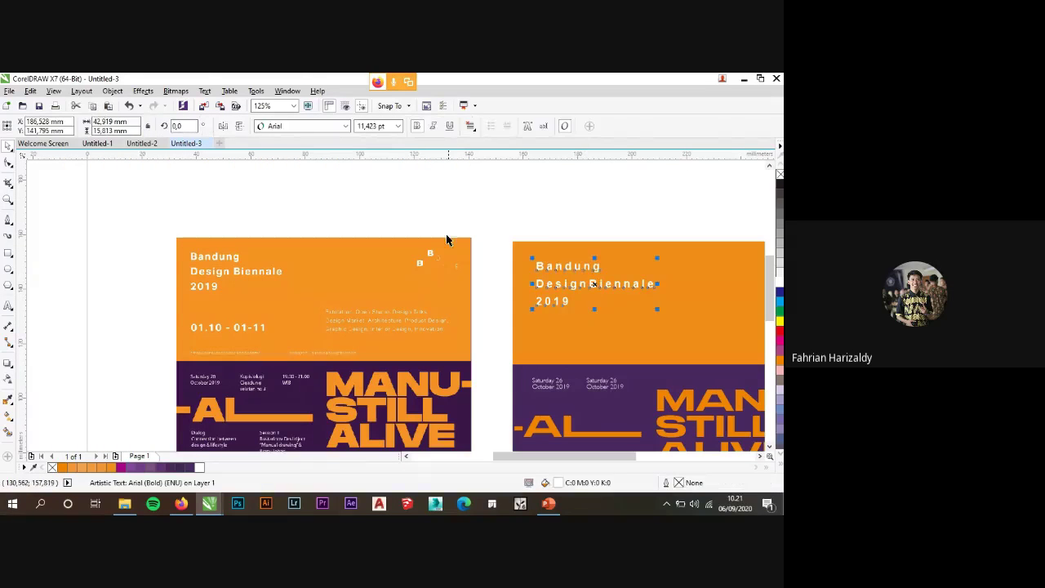
pyautogui.click(504, 207)
pyautogui.scroll(-3, 462, 193)
pyautogui.scroll(3, 515, 216)
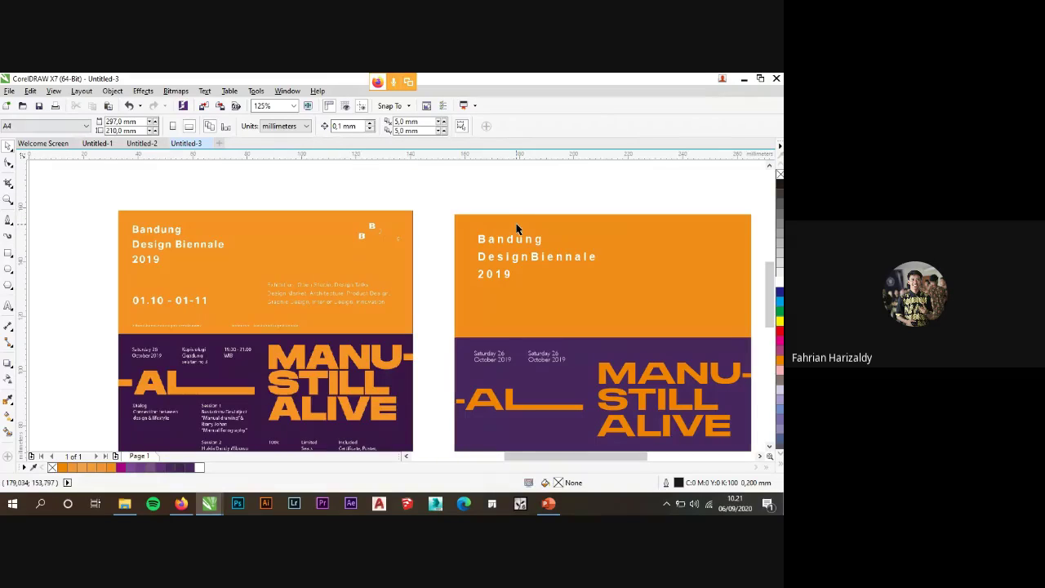
pyautogui.scroll(-3, 515, 228)
pyautogui.scroll(3, 516, 228)
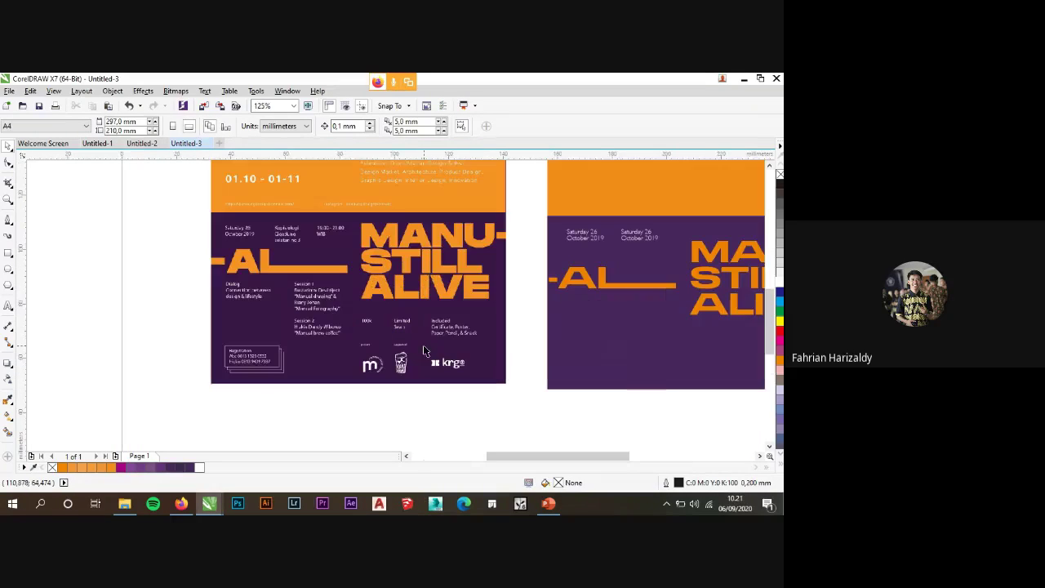
# Place a third copy of the "Saturday 26 October 2019" text in the row above the "-AL" lettering, beside the existing two.
pyautogui.click(580, 240)
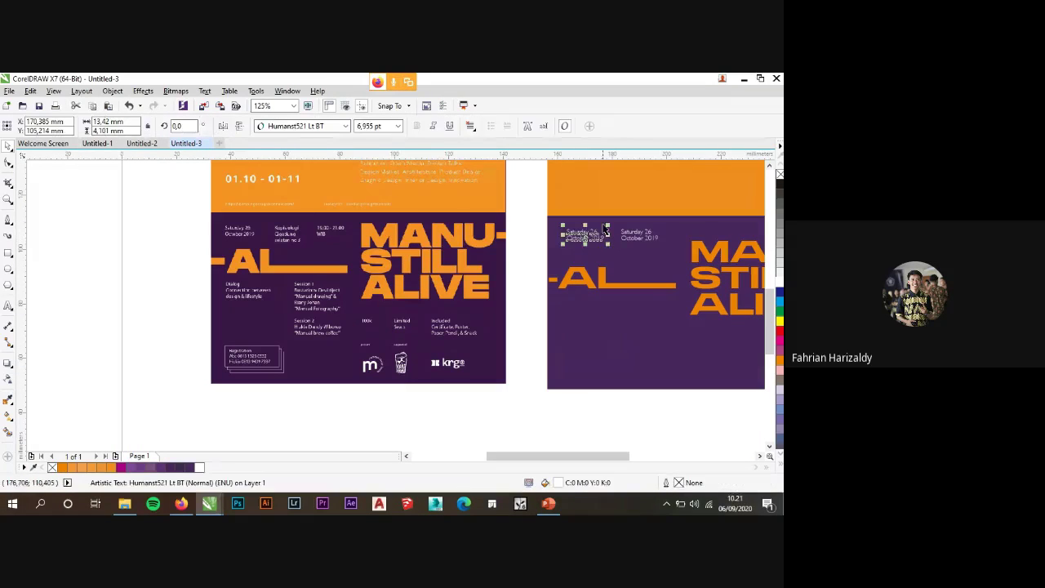
pyautogui.scroll(4, 604, 229)
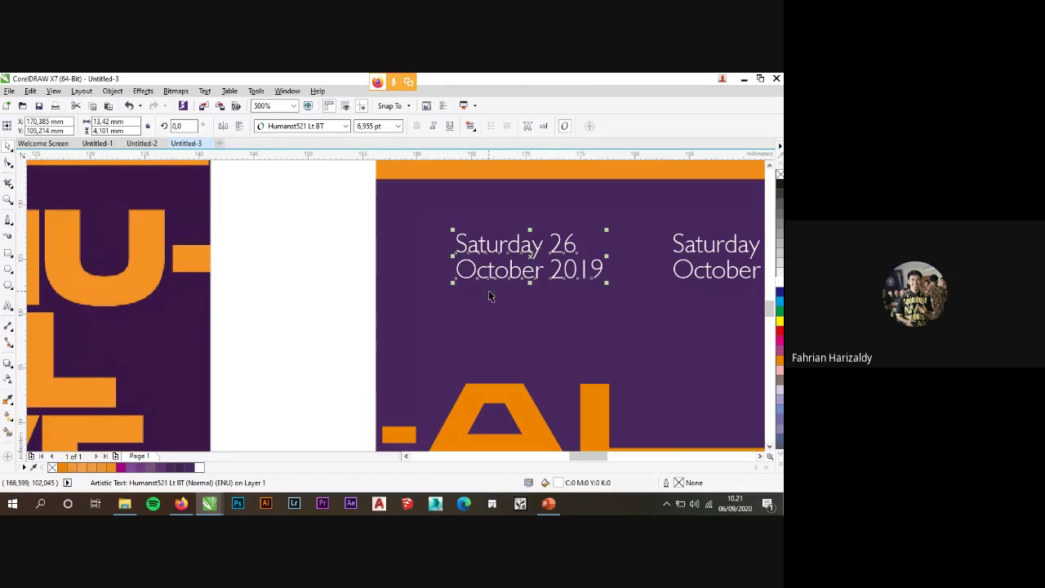
pyautogui.scroll(-4, 488, 290)
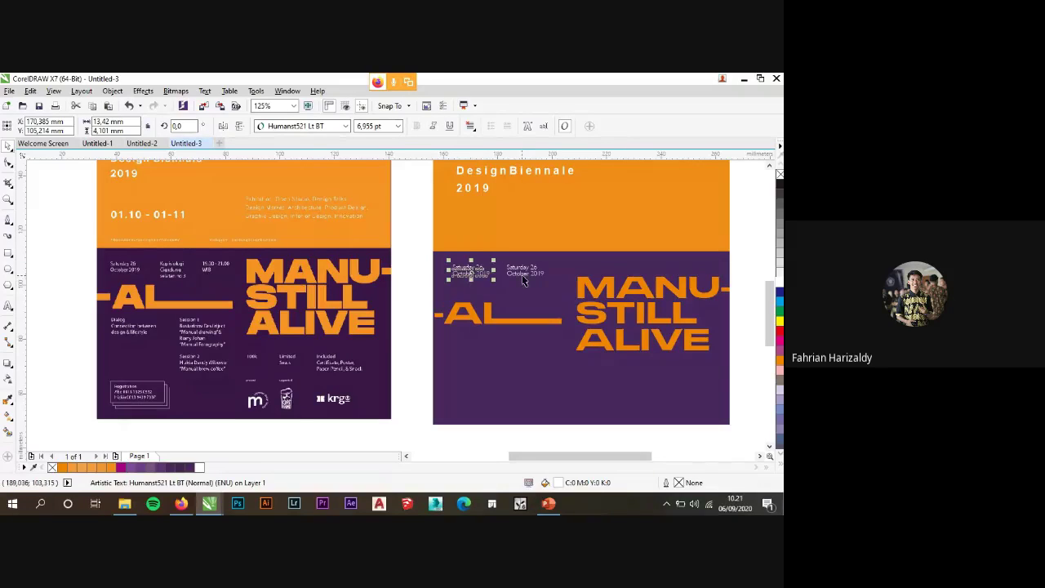
pyautogui.moveTo(523, 279); pyautogui.dragTo(572, 274)
pyautogui.click(602, 294)
pyautogui.scroll(2, 544, 277)
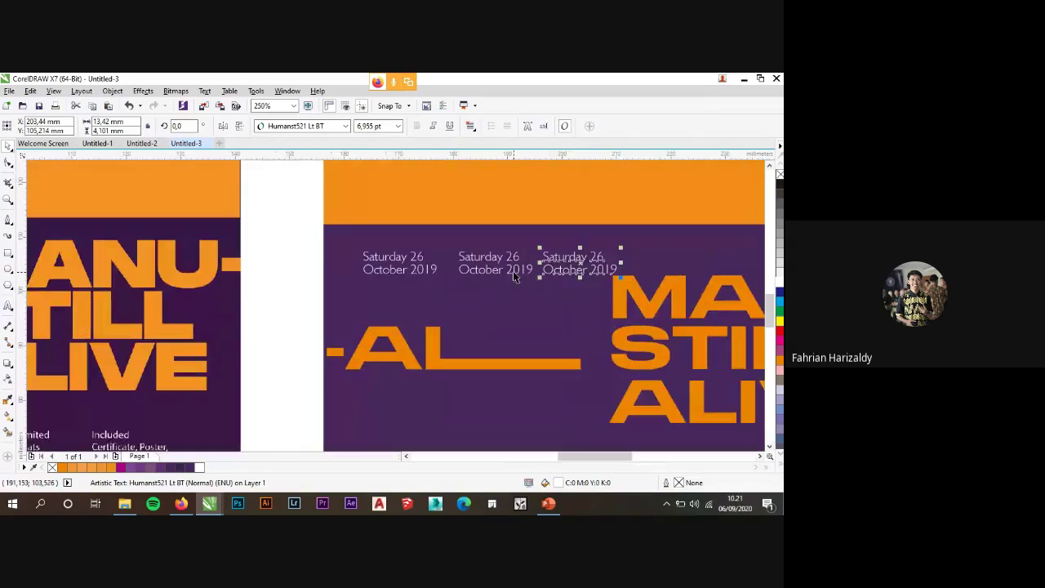
# Shift all three date texts together slightly down, closer to the "-AL" lettering.
pyautogui.keyDown('shift'); pyautogui.click(400, 263); pyautogui.keyUp('shift')
pyautogui.keyDown('shift'); pyautogui.click(477, 275); pyautogui.keyUp('shift')
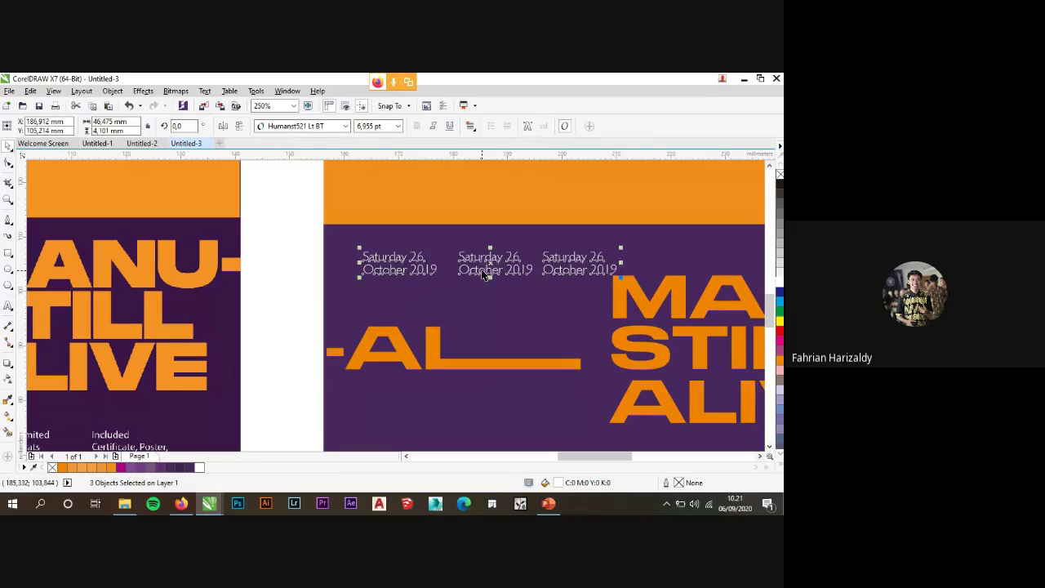
pyautogui.moveTo(483, 276); pyautogui.dragTo(482, 285)
pyautogui.click(301, 285)
# Place three copies of the date text below the "-AL" lettering, one in the first column and two stacked in the second.
pyautogui.scroll(-4, 301, 285)
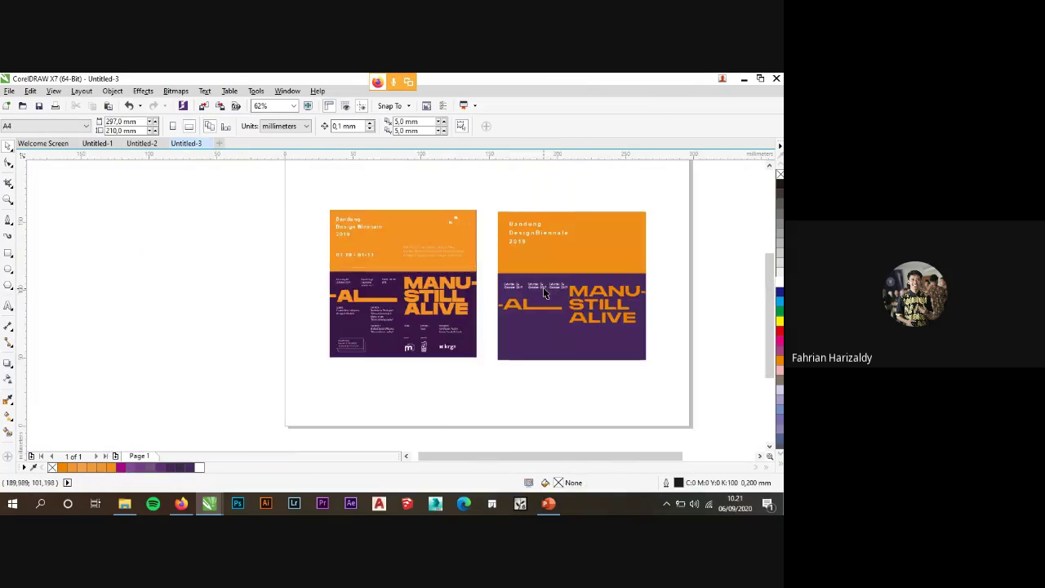
pyautogui.scroll(2, 543, 290)
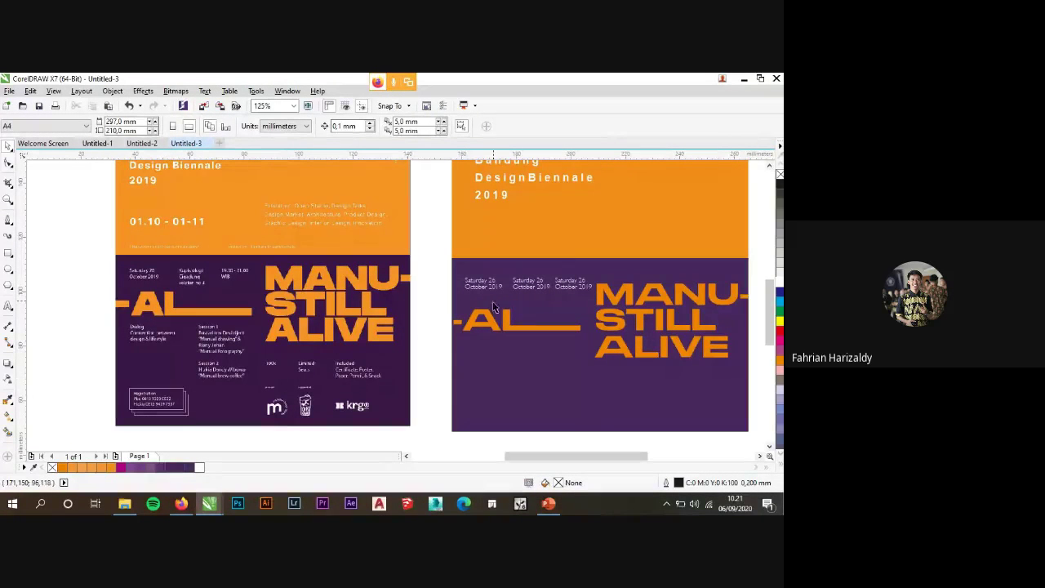
pyautogui.moveTo(484, 286); pyautogui.dragTo(543, 386)
pyautogui.click(489, 377)
pyautogui.click(575, 375)
pyautogui.click(581, 285)
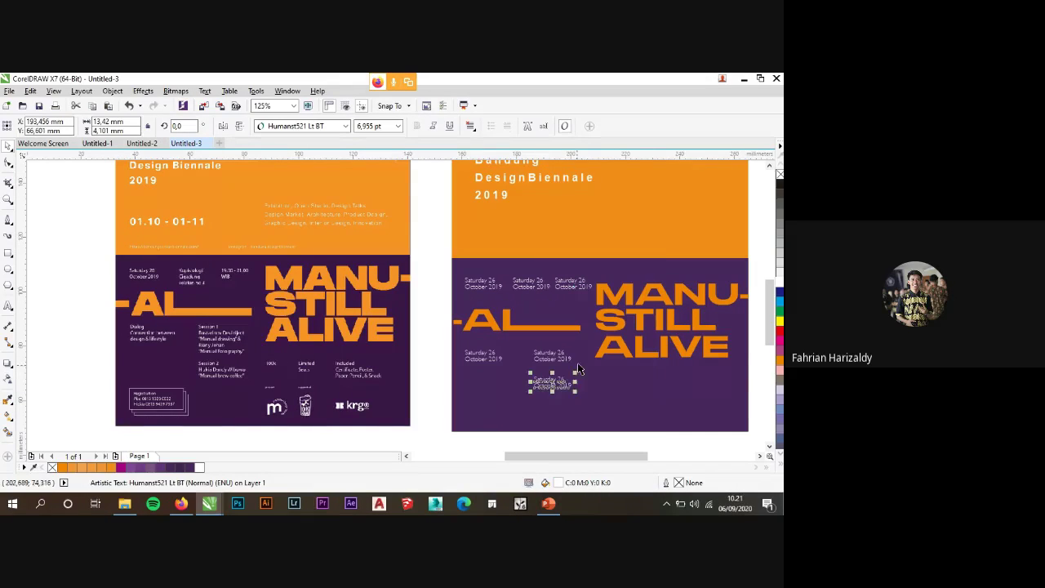
pyautogui.click(437, 371)
# Examine the sponsor logos and small texts in the reference poster's lower part, and compare both posters as a whole.
pyautogui.scroll(3, 343, 418)
pyautogui.scroll(-2, 419, 315)
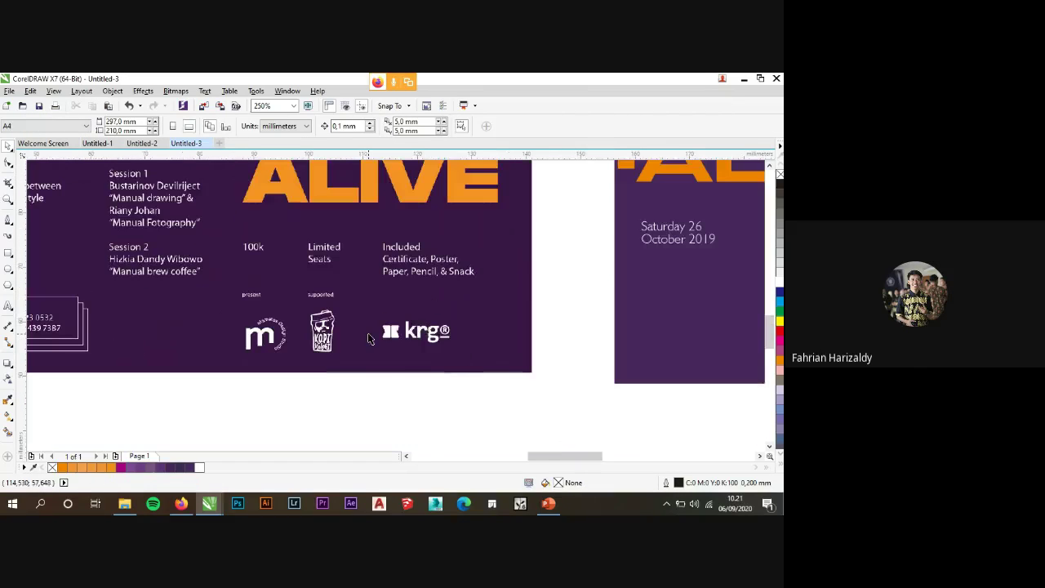
pyautogui.scroll(2, 276, 338)
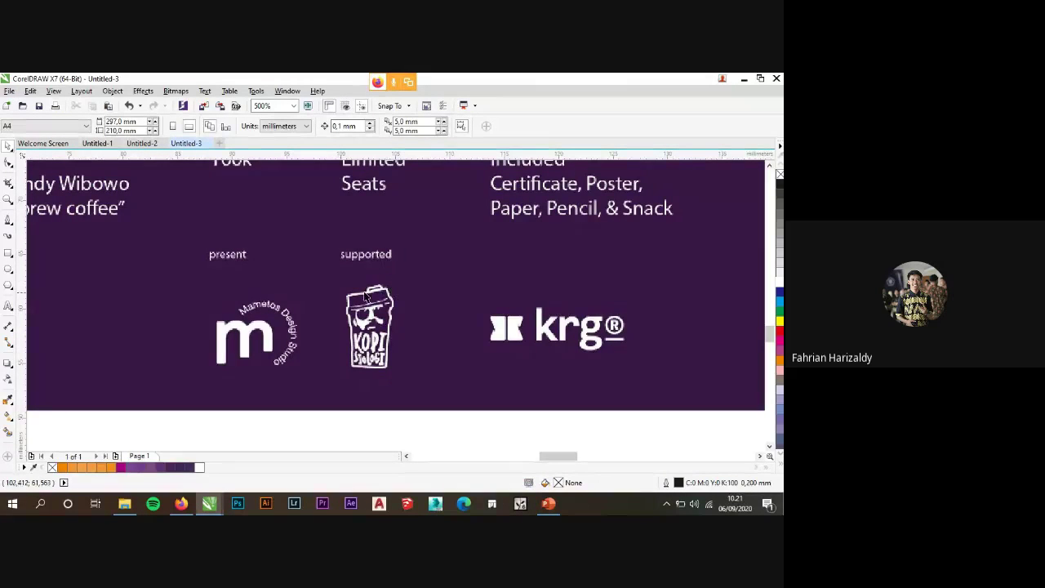
pyautogui.scroll(-2, 422, 317)
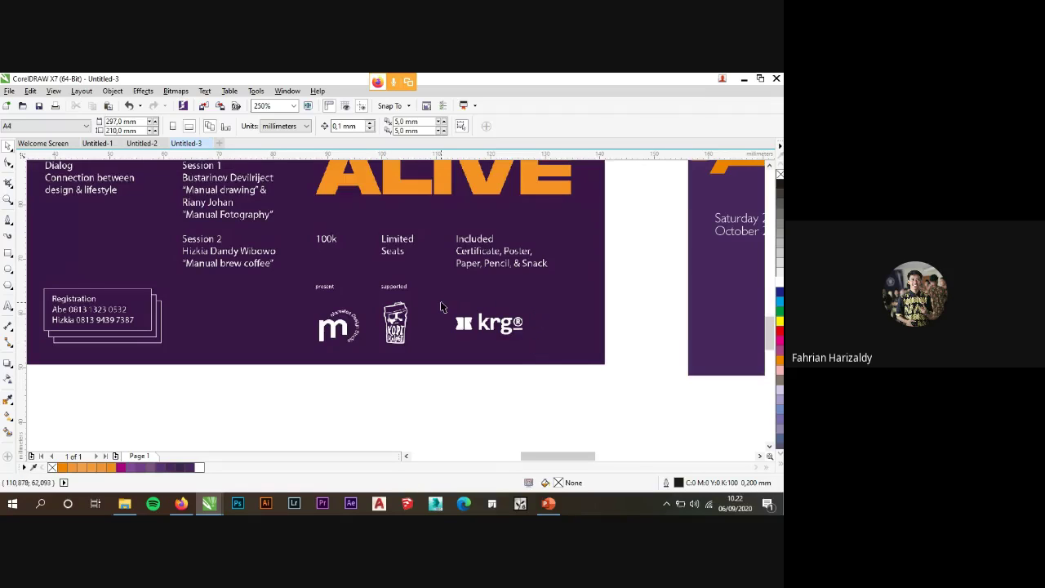
pyautogui.scroll(2, 402, 319)
pyautogui.scroll(2, 403, 319)
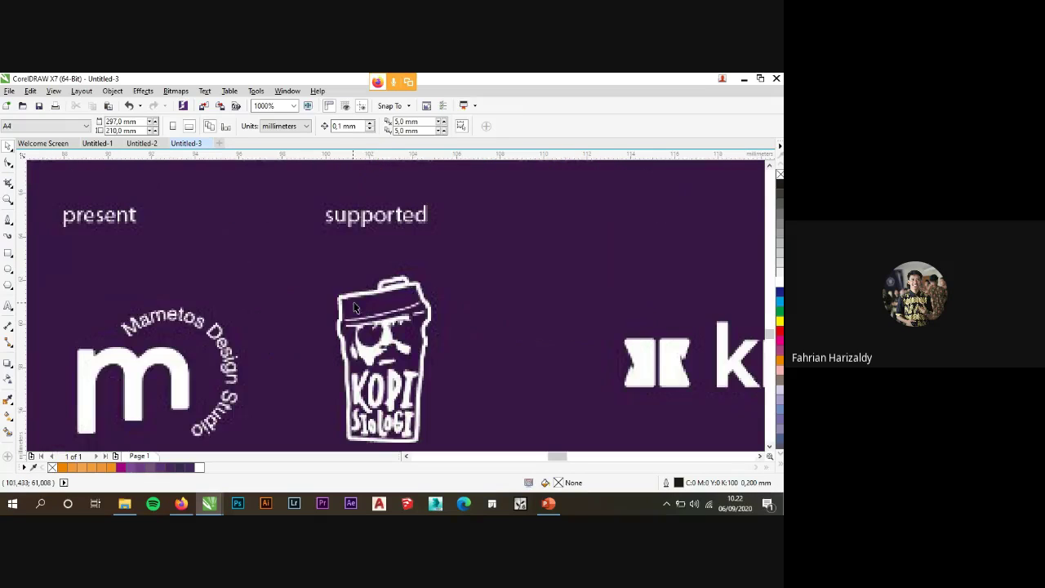
pyautogui.scroll(-2, 346, 325)
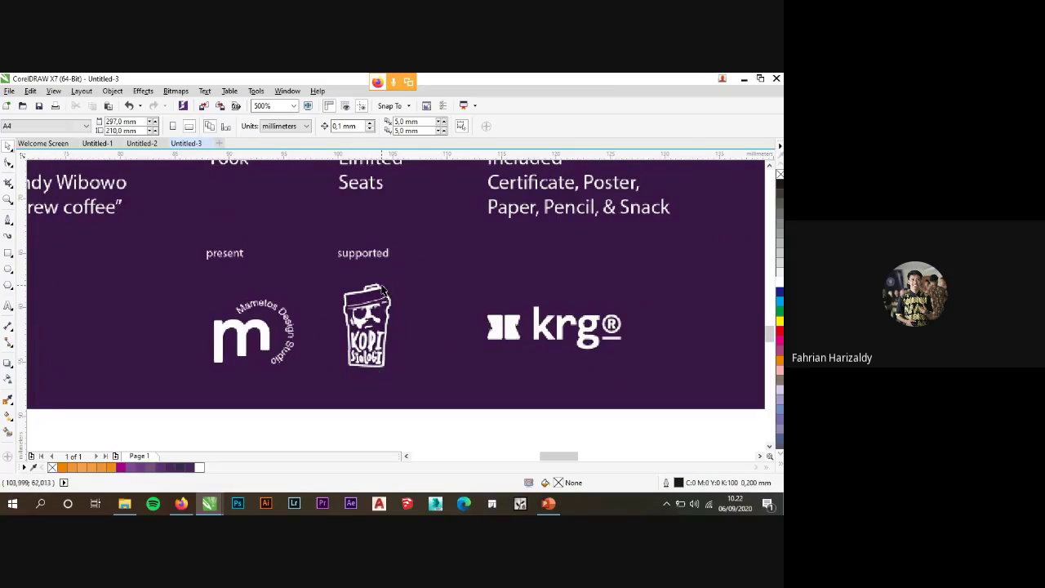
pyautogui.scroll(-6, 380, 376)
pyautogui.scroll(-1, 380, 373)
pyautogui.scroll(1, 448, 353)
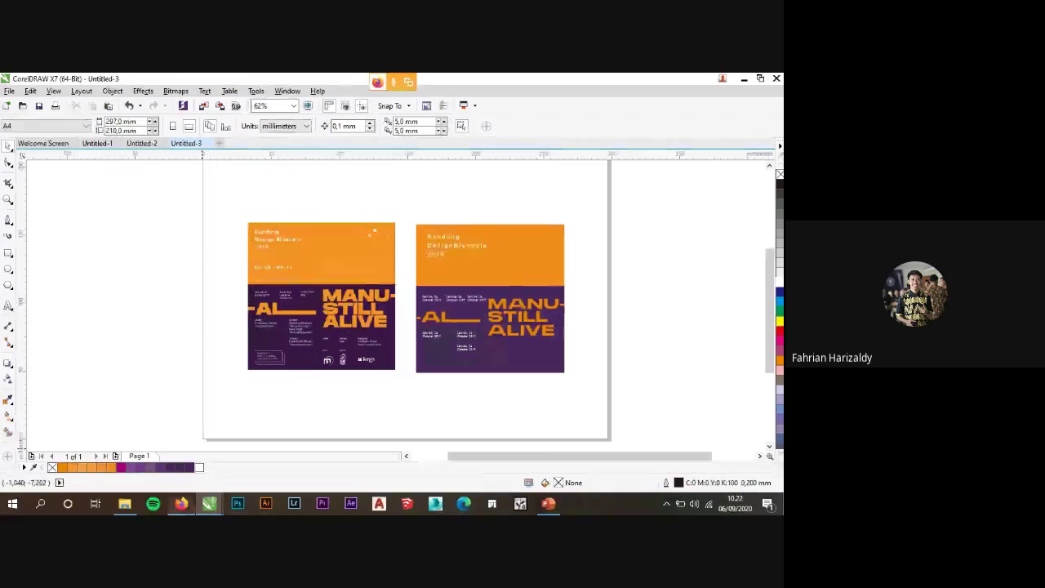
# Switch to the Google Meet call, check its chat and participant list, and return to the Untitled-3 document in CorelDRAW.
pyautogui.hotkey('alt', 'Tab')
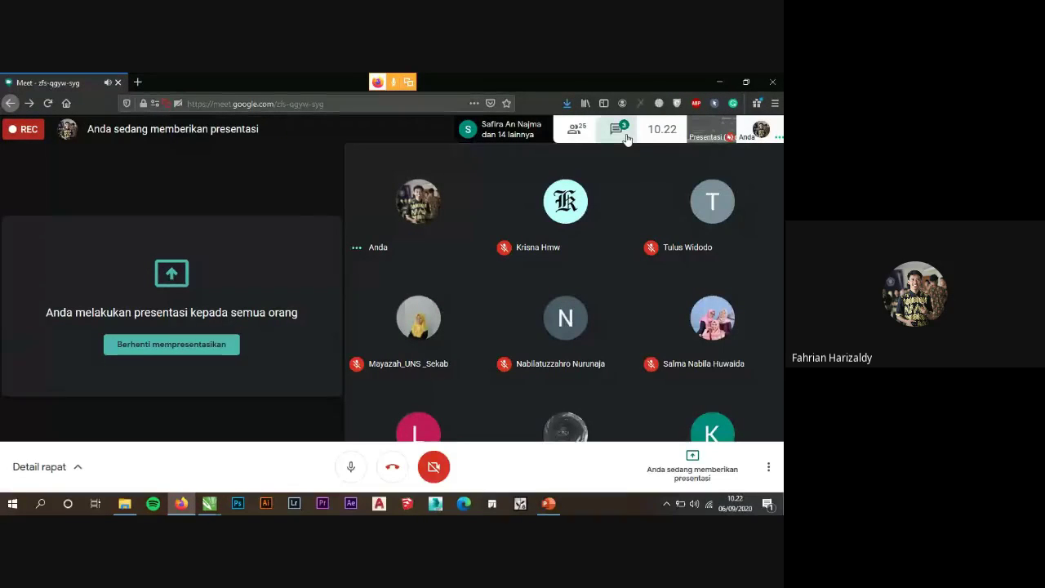
pyautogui.click(618, 130)
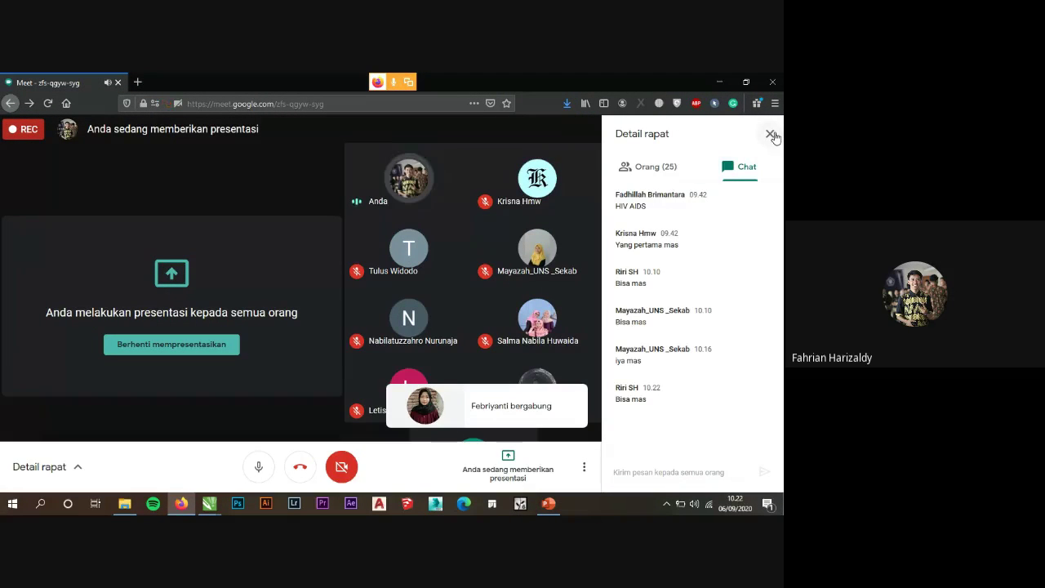
pyautogui.click(669, 171)
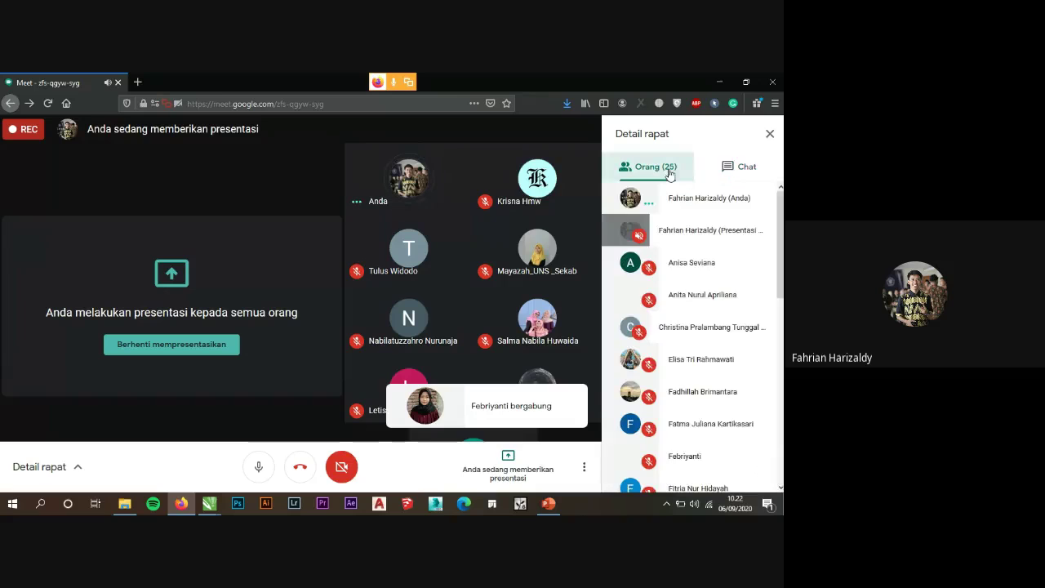
pyautogui.click(769, 135)
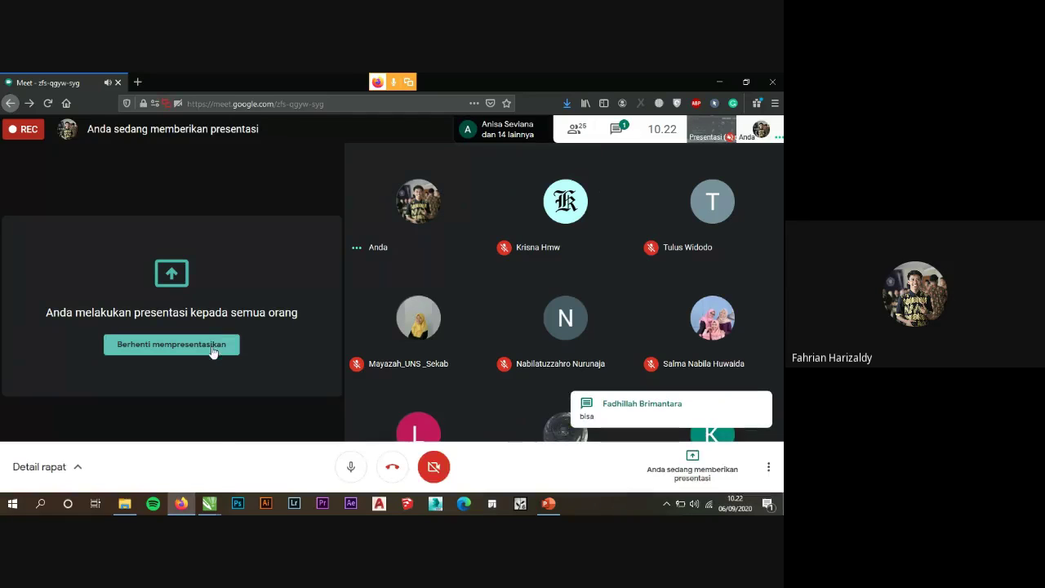
pyautogui.moveTo(215, 501)
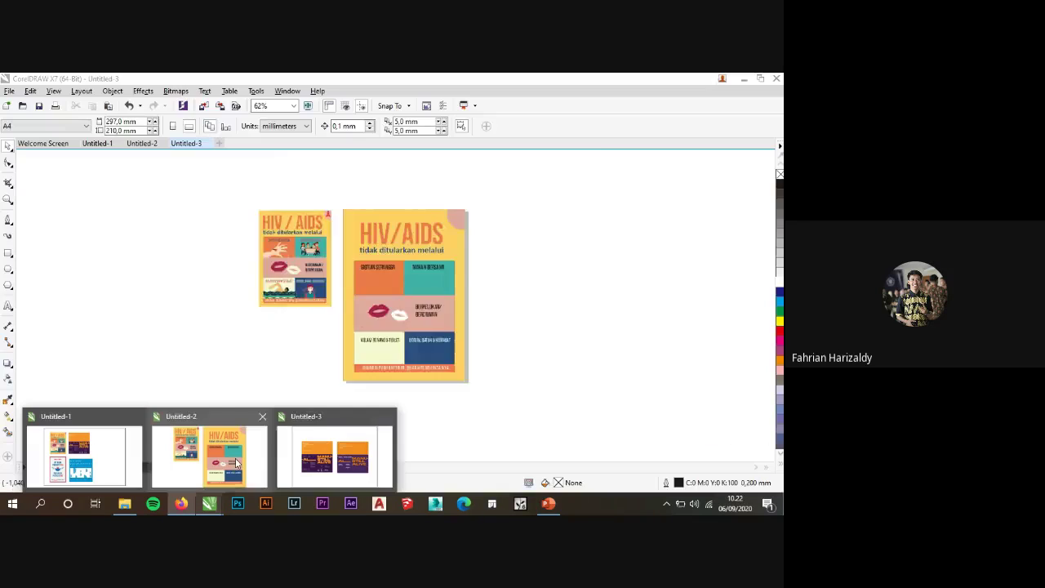
pyautogui.click(356, 463)
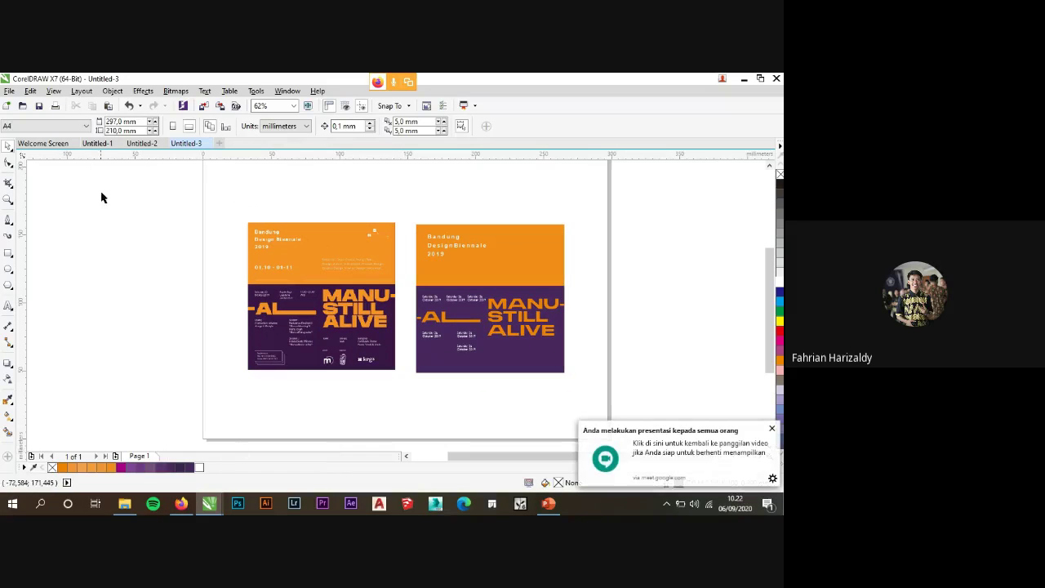
# Examine the "Wear a Mask" and "Bintaro Design District" reference posters in the Untitled-1 document.
pyautogui.click(97, 144)
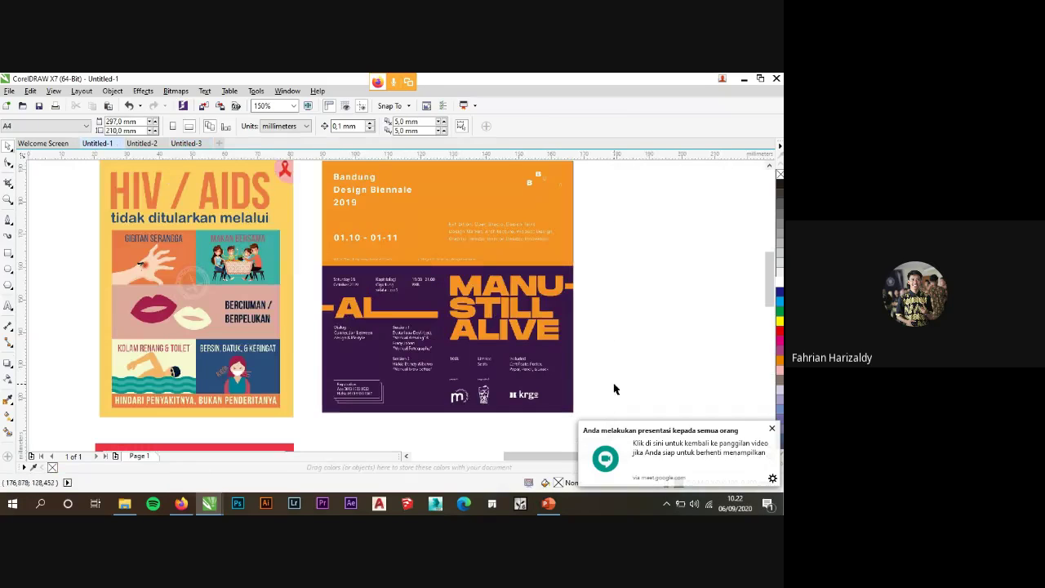
pyautogui.scroll(-3, 434, 243)
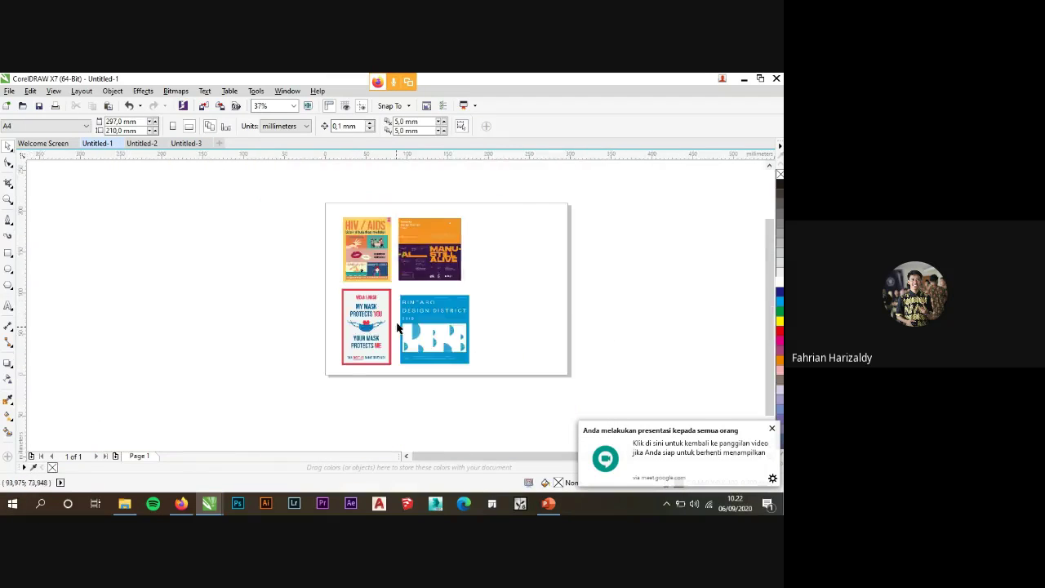
pyautogui.scroll(2, 383, 339)
pyautogui.scroll(2, 344, 338)
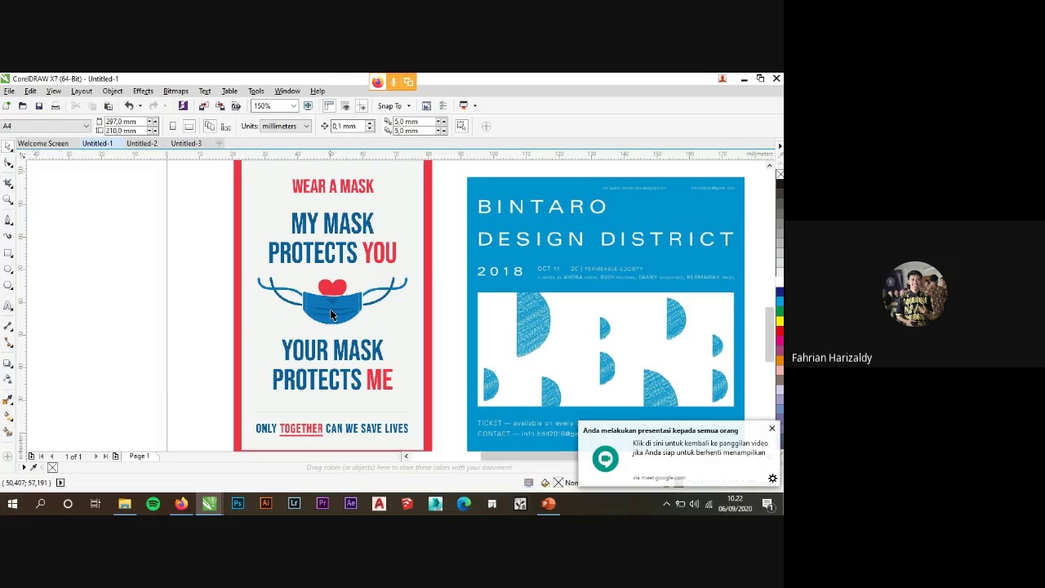
pyautogui.scroll(-3, 327, 286)
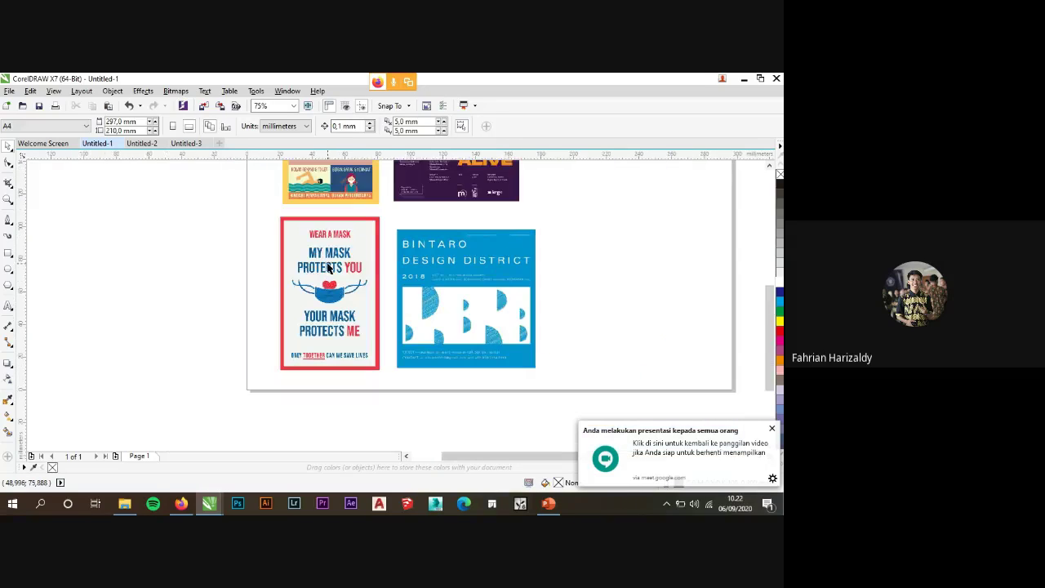
pyautogui.scroll(3, 328, 255)
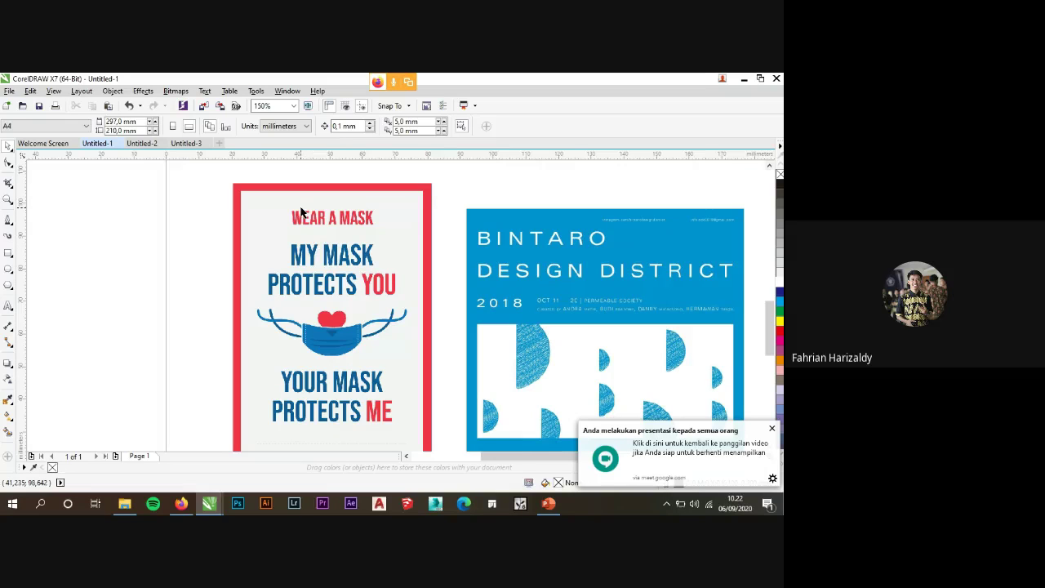
pyautogui.scroll(-2, 300, 212)
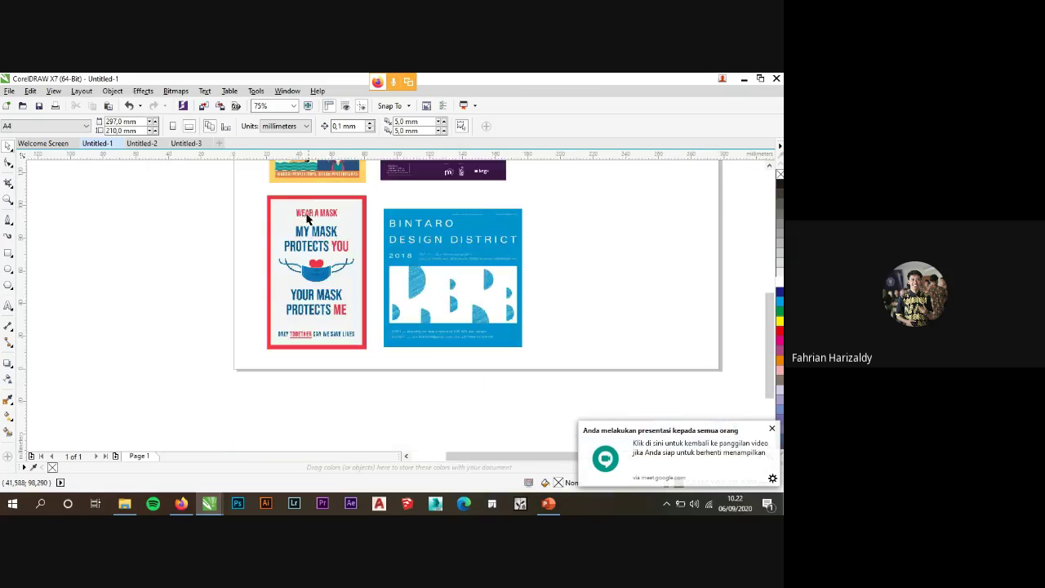
pyautogui.scroll(2, 293, 333)
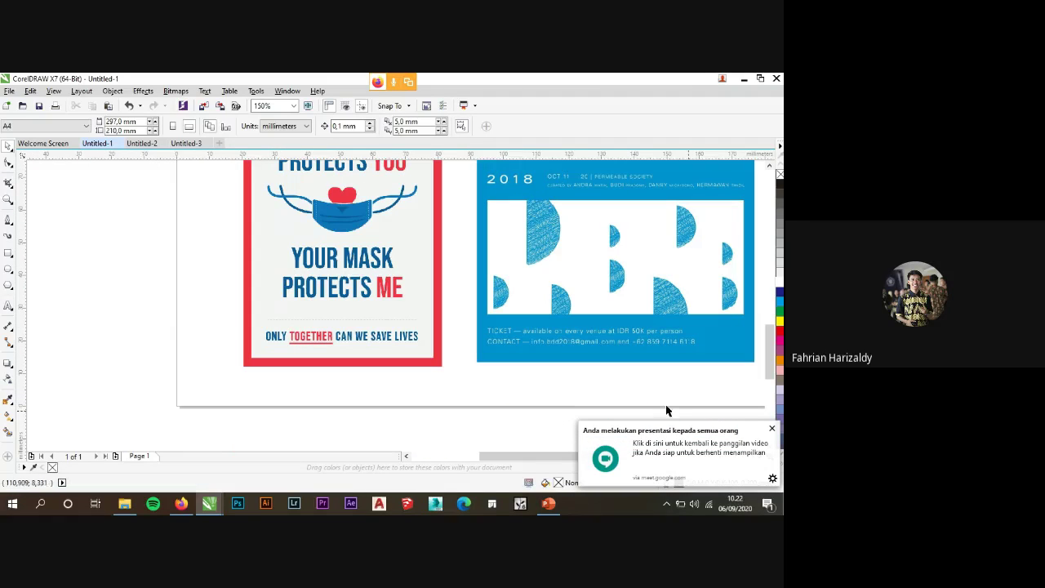
pyautogui.click(402, 329)
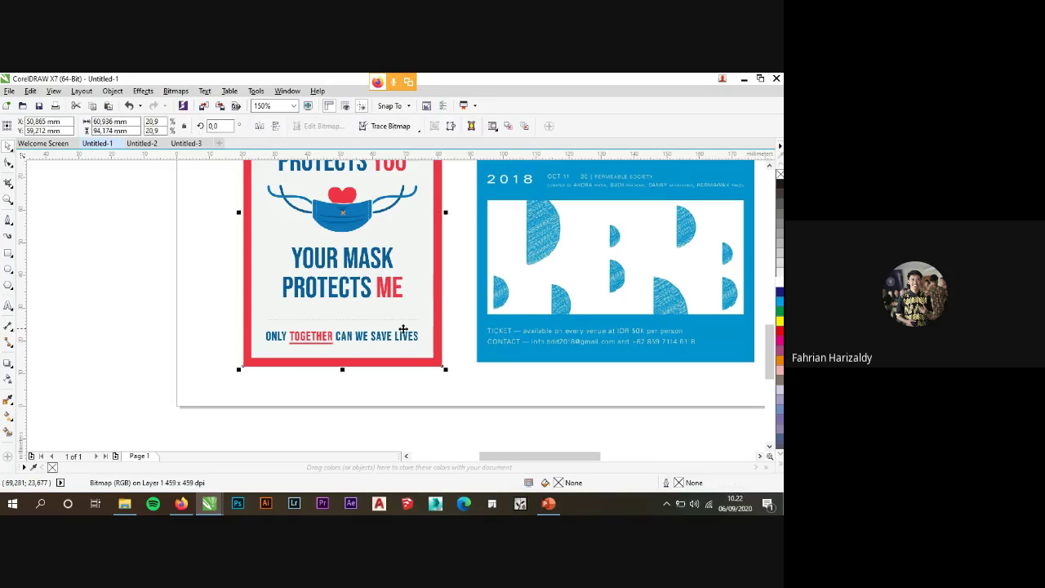
pyautogui.click(177, 350)
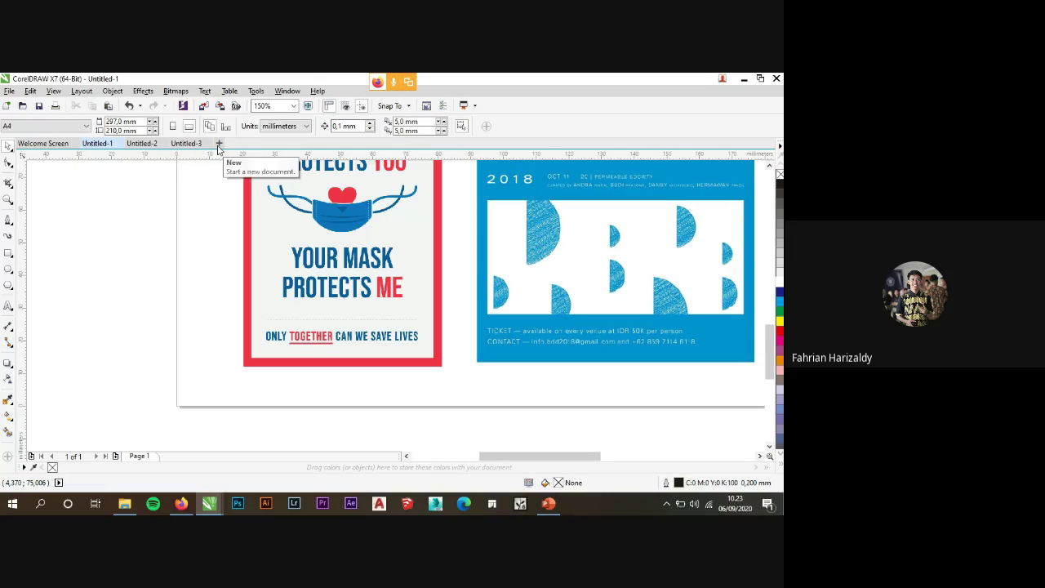
# Open the settings for creating a new document.
pyautogui.click(9, 91)
pyautogui.click(46, 75)
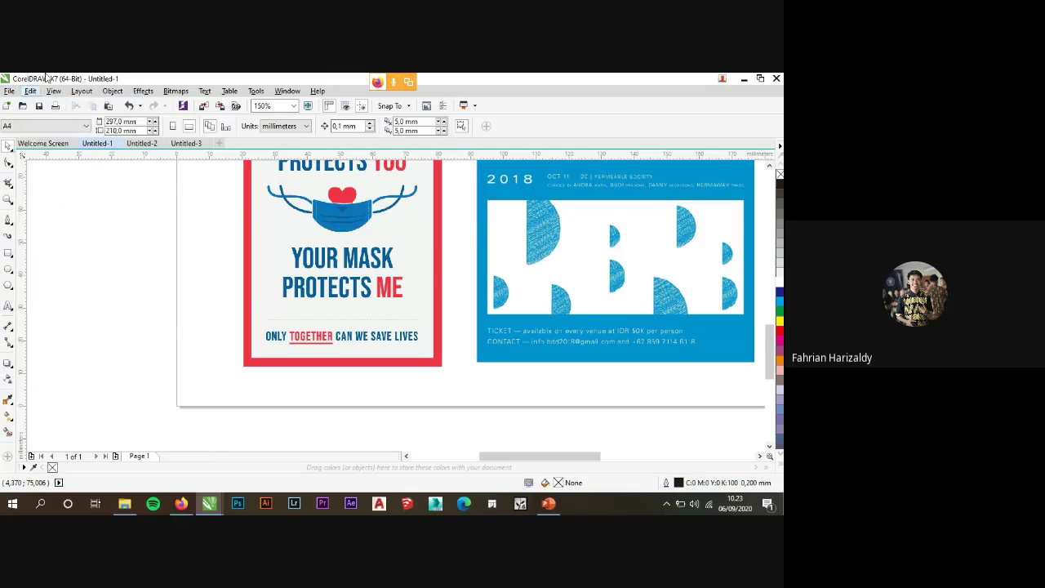
pyautogui.click(219, 146)
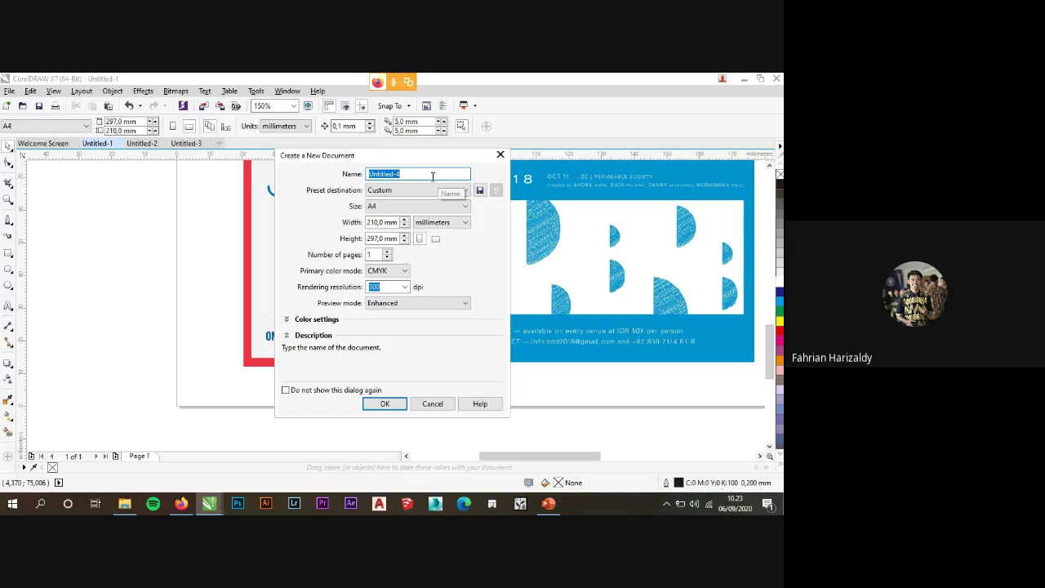
# Create a new A4 portrait document in CMYK at 300 dpi and import the mask poster image.
pyautogui.click(385, 402)
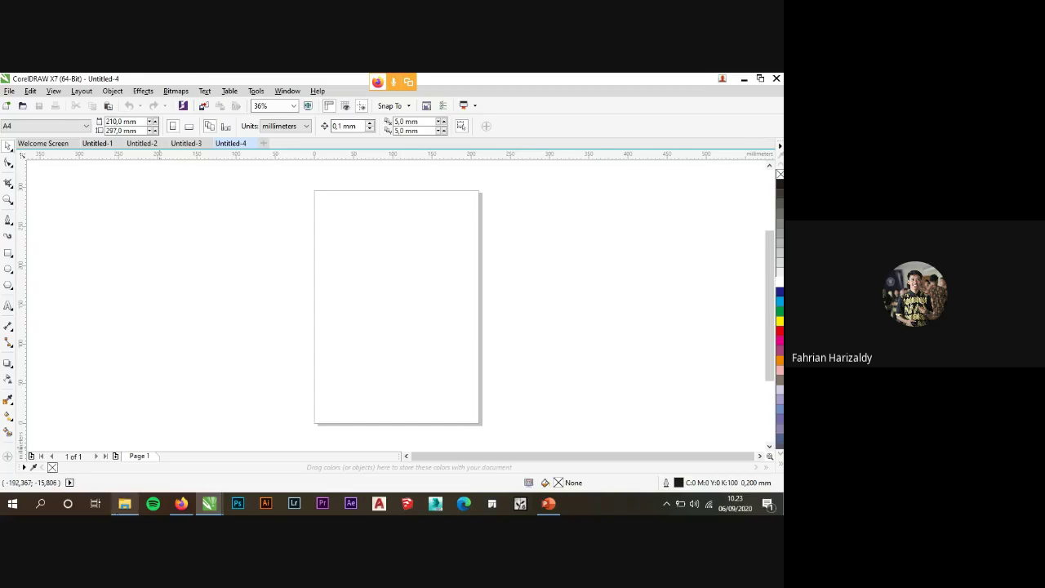
pyautogui.click(124, 503)
pyautogui.moveTo(188, 416); pyautogui.dragTo(353, 371)
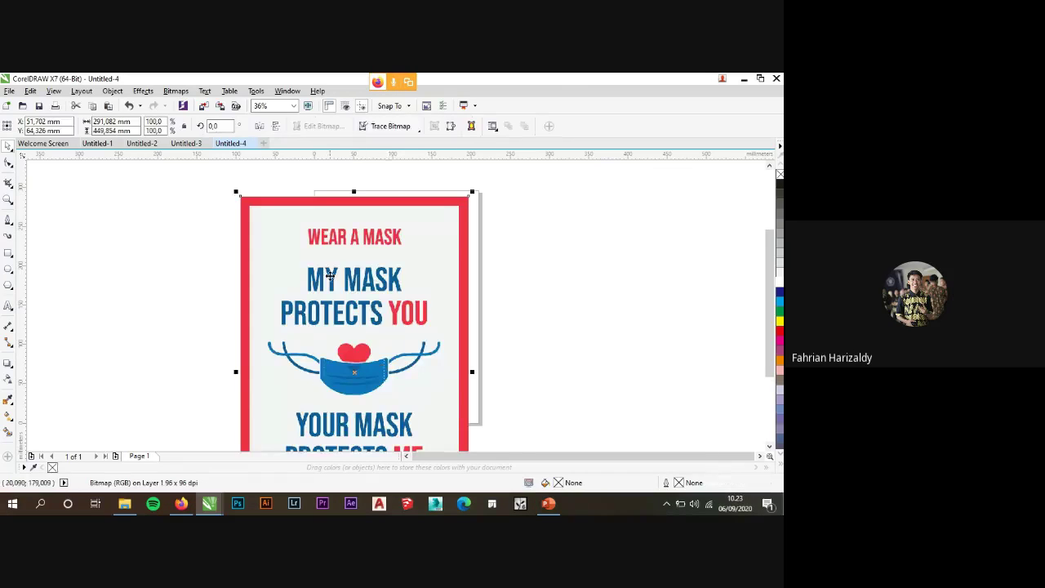
# Scale the poster image to about 189 × 292 mm and place it just left of the blank page.
pyautogui.moveTo(351, 331); pyautogui.dragTo(267, 325)
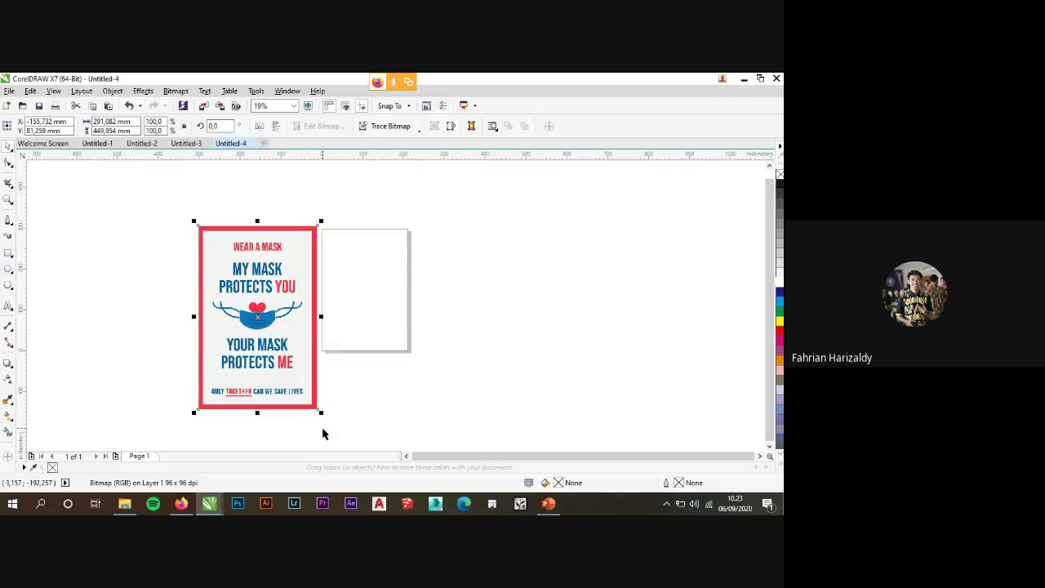
pyautogui.moveTo(321, 414); pyautogui.dragTo(276, 343)
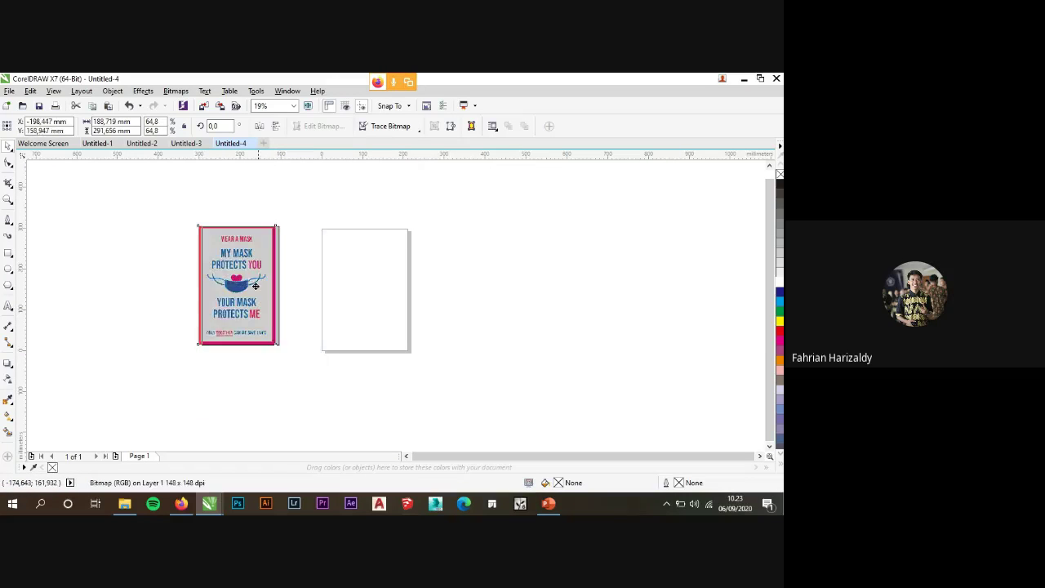
pyautogui.moveTo(250, 285); pyautogui.dragTo(289, 290)
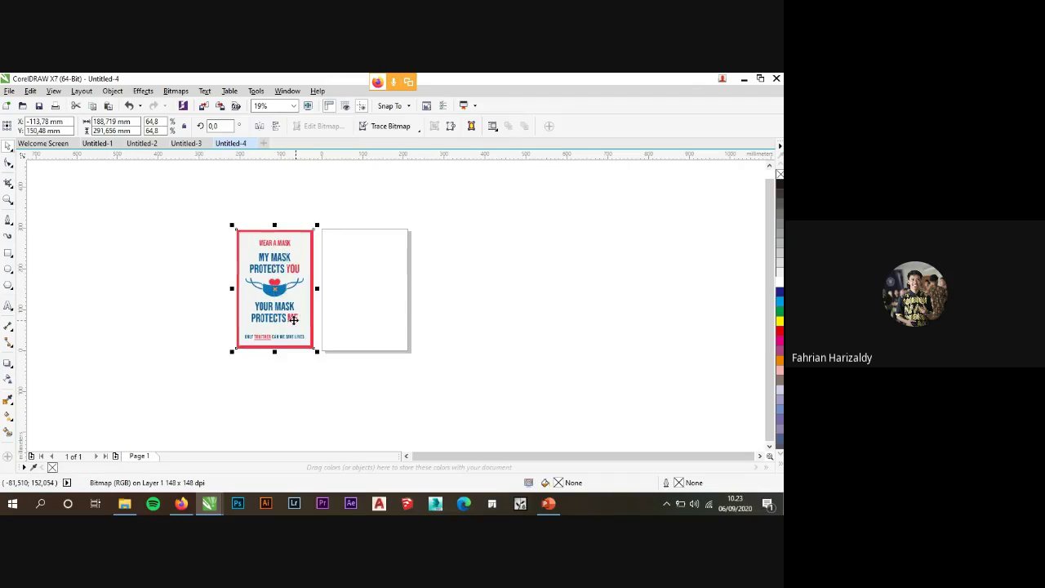
pyautogui.click(318, 397)
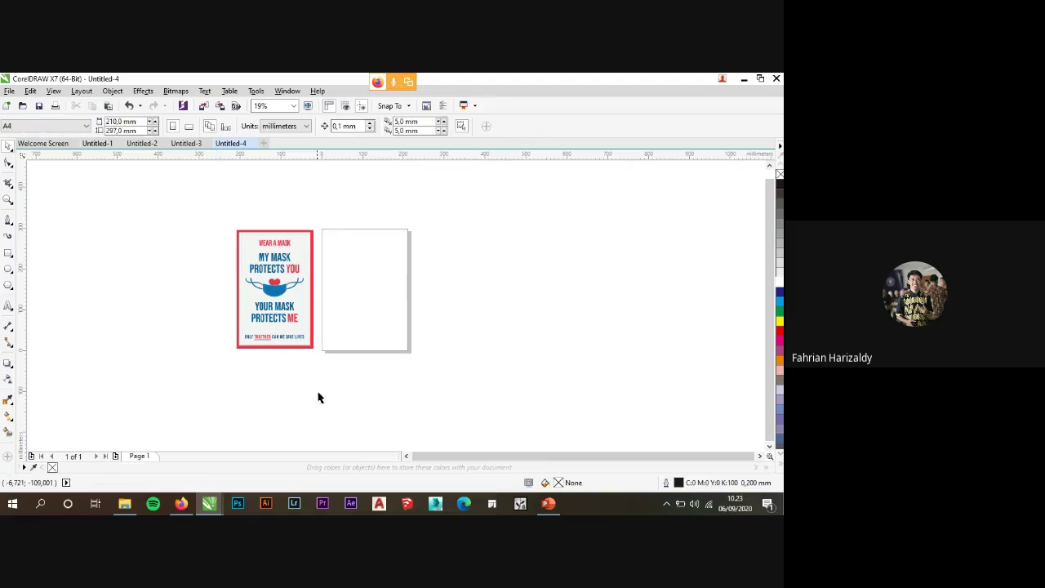
# Draw a rectangle about 189 × 292 mm over the poster's outer edges and move it onto the blank page.
pyautogui.click(9, 253)
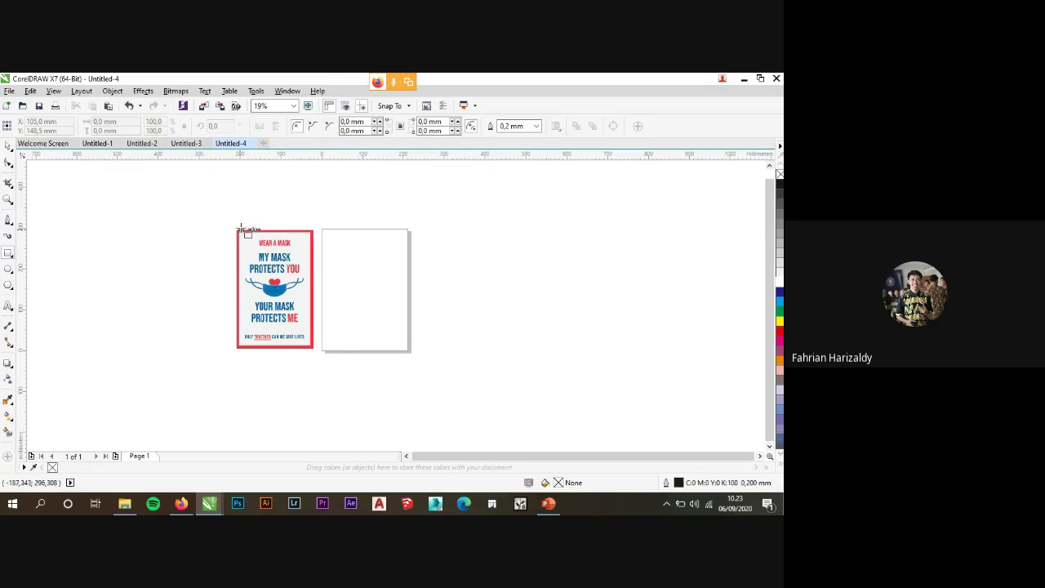
pyautogui.scroll(2, 235, 230)
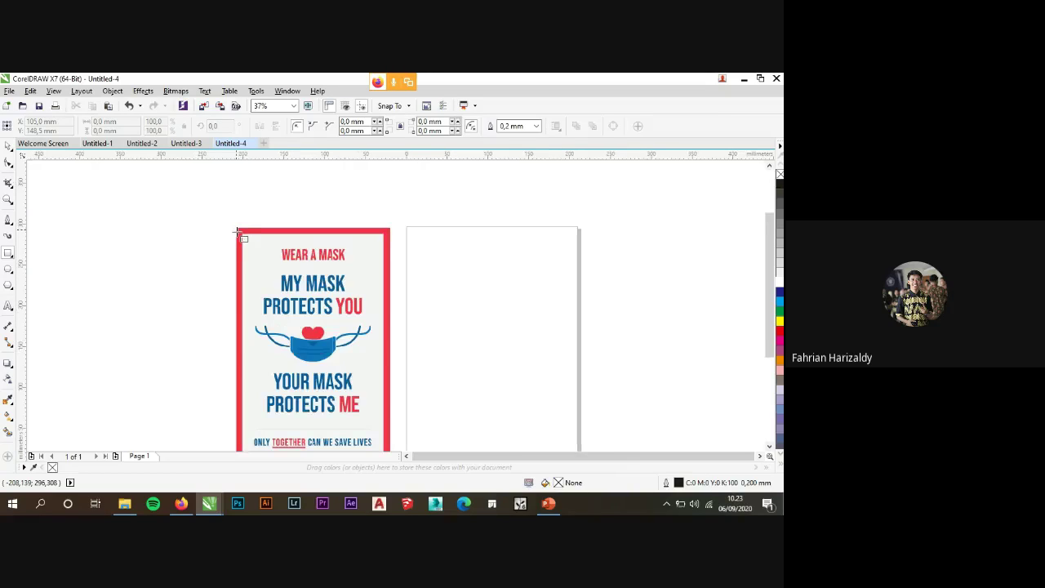
pyautogui.scroll(-2, 233, 187)
pyautogui.moveTo(233, 205); pyautogui.dragTo(315, 328)
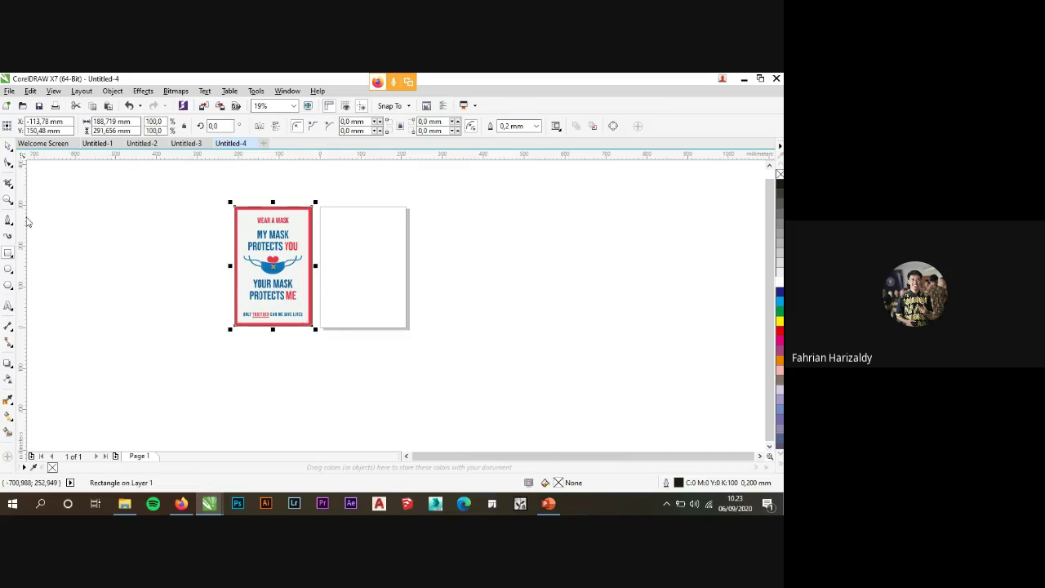
pyautogui.click(7, 147)
pyautogui.moveTo(268, 268); pyautogui.dragTo(364, 264)
pyautogui.click(422, 236)
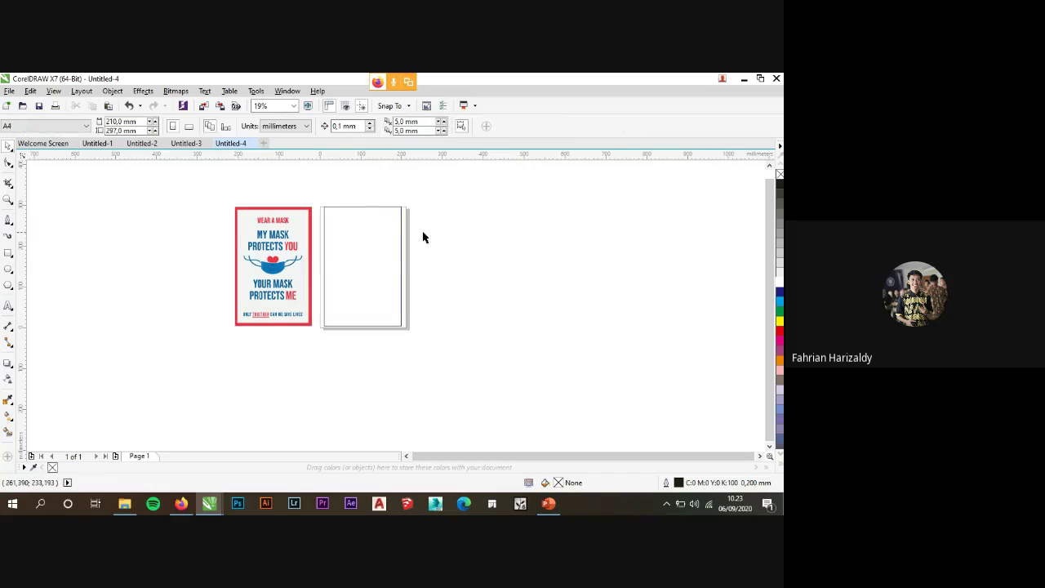
pyautogui.scroll(2, 400, 205)
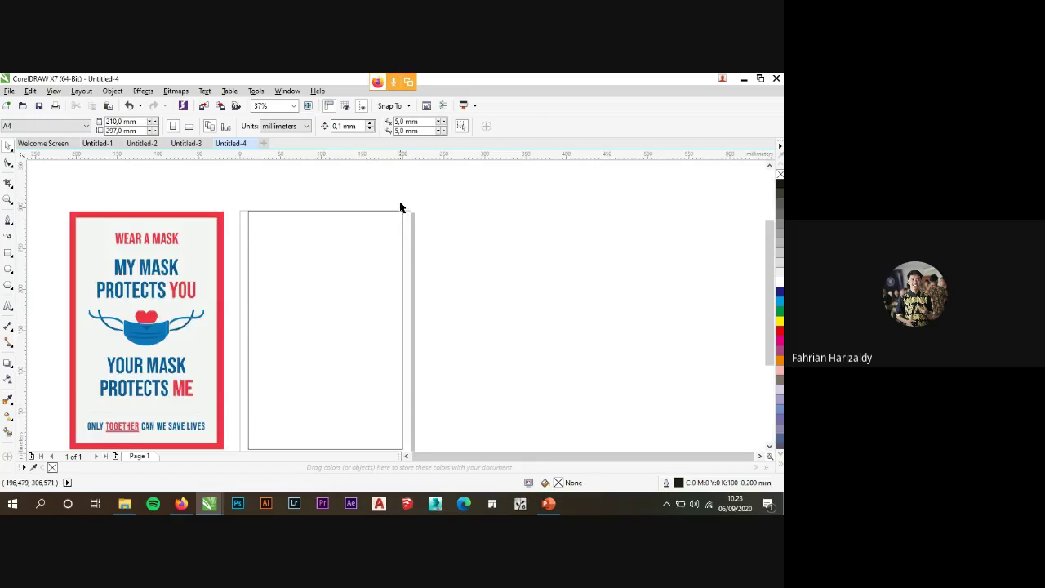
pyautogui.click(196, 351)
pyautogui.click(240, 281)
pyautogui.click(205, 262)
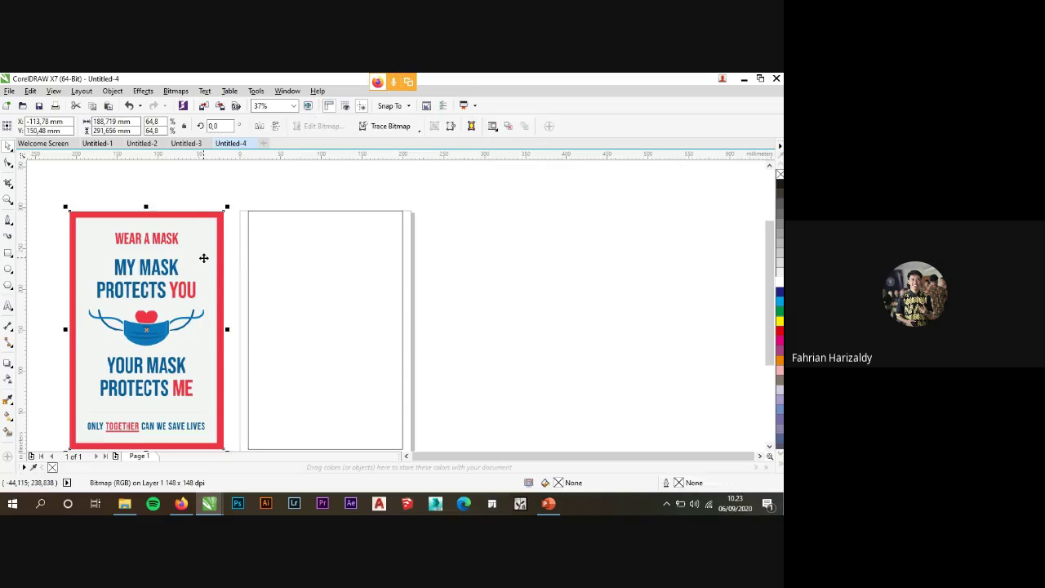
# Try to scale the rectangle on the page slightly inward about its centre.
pyautogui.click(373, 257)
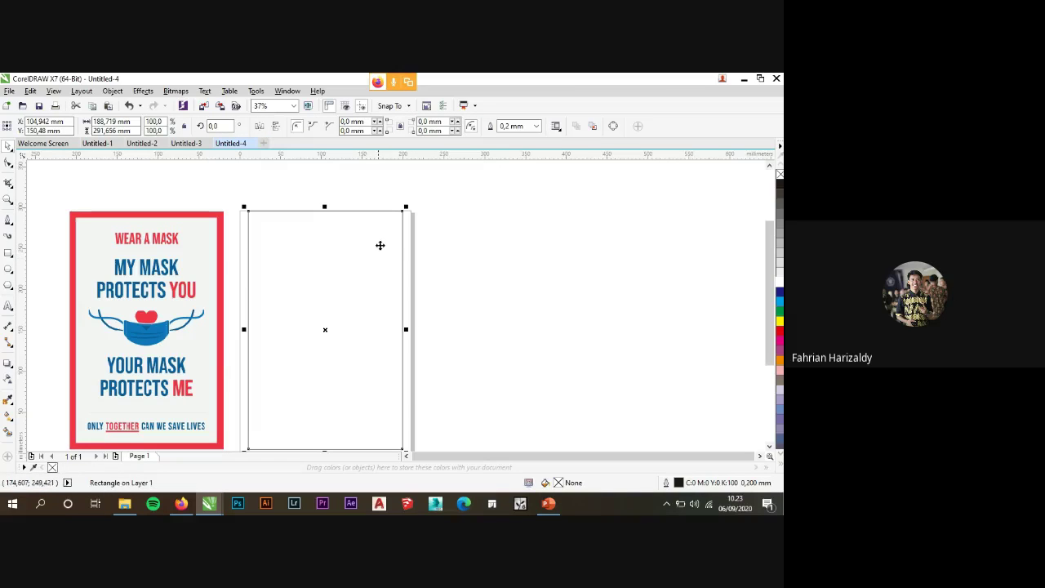
pyautogui.scroll(-2, 384, 210)
pyautogui.scroll(2, 389, 226)
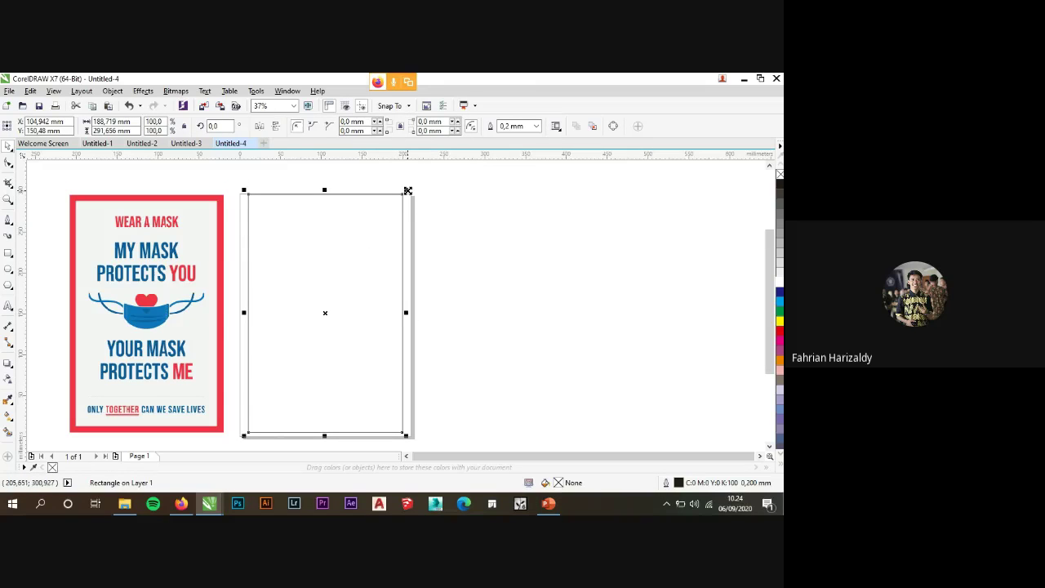
pyautogui.moveTo(408, 190); pyautogui.dragTo(401, 195)
pyautogui.moveTo(405, 191); pyautogui.dragTo(406, 190)
pyautogui.rightClick(348, 280)
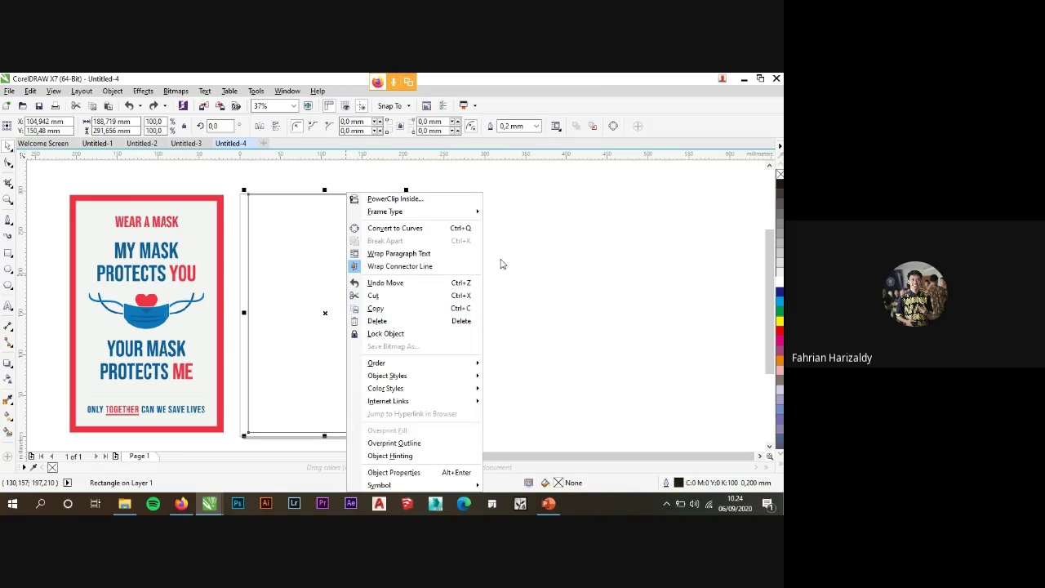
pyautogui.click(471, 259)
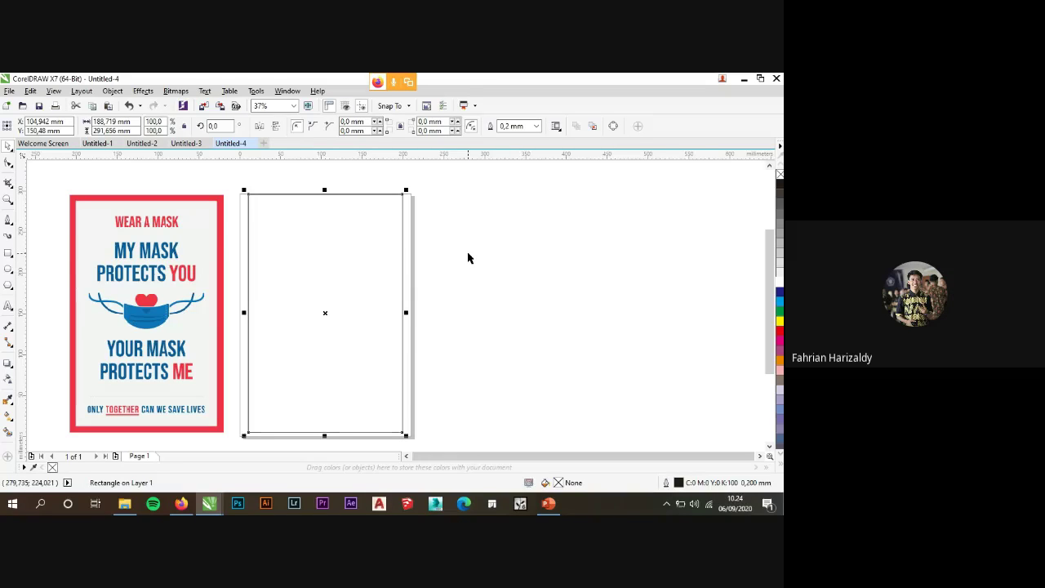
# Try placing a copy of the rectangle to the right of the page and undo it.
pyautogui.moveTo(337, 287); pyautogui.dragTo(557, 289)
pyautogui.click(341, 289)
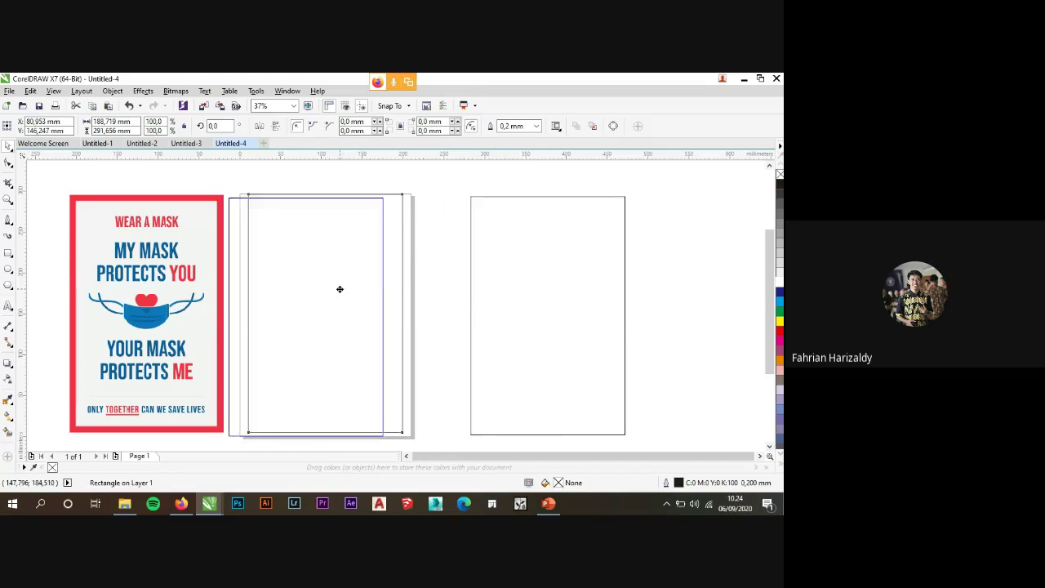
pyautogui.hotkey('ctrl', 'z')
pyautogui.click(347, 292)
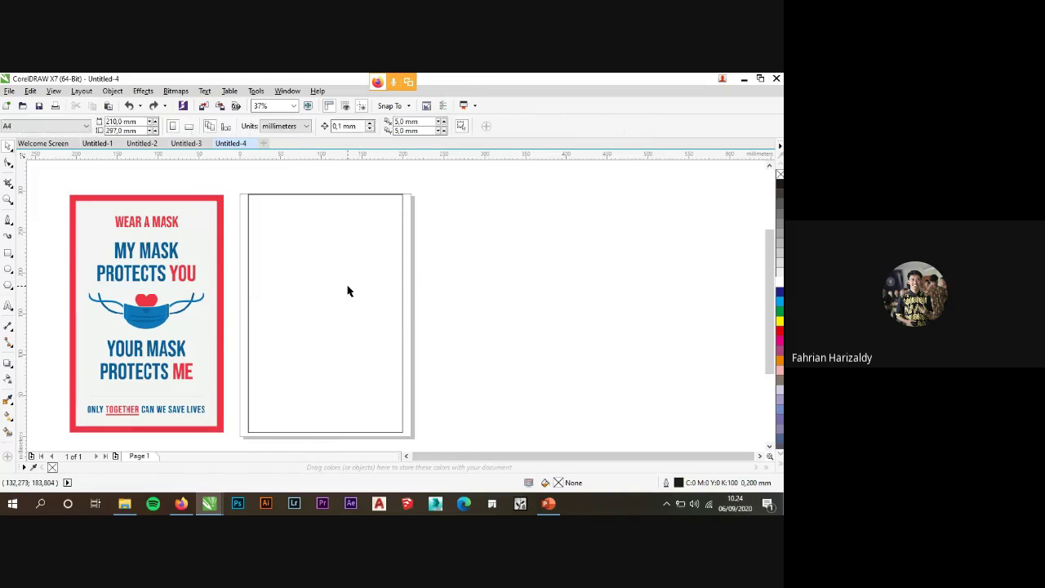
pyautogui.click(346, 291)
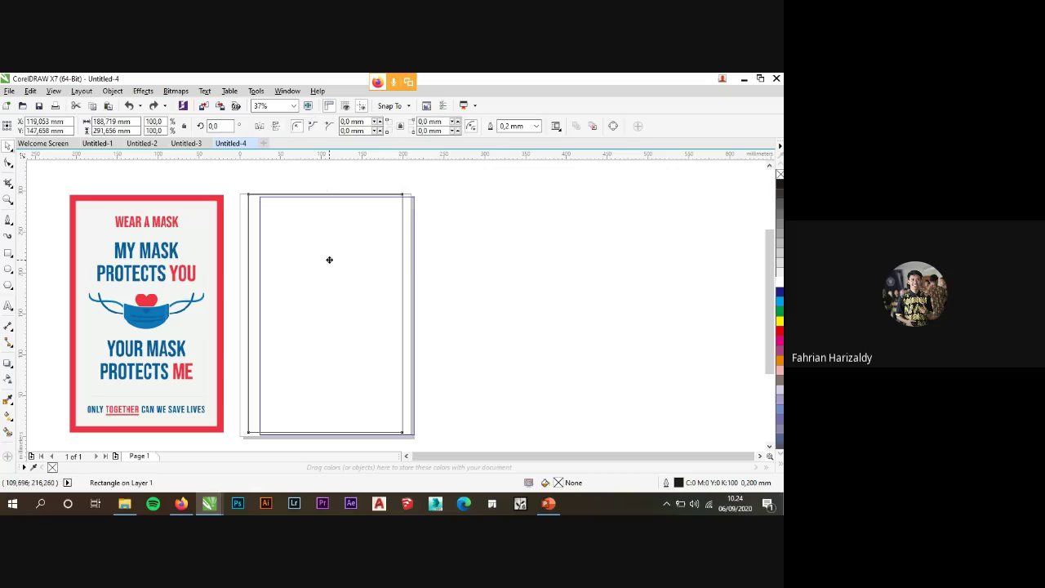
pyautogui.click(440, 275)
# Make a smaller concentric copy of the page rectangle, about 173 × 268 mm, to form the inner edge of the frame.
pyautogui.click(345, 275)
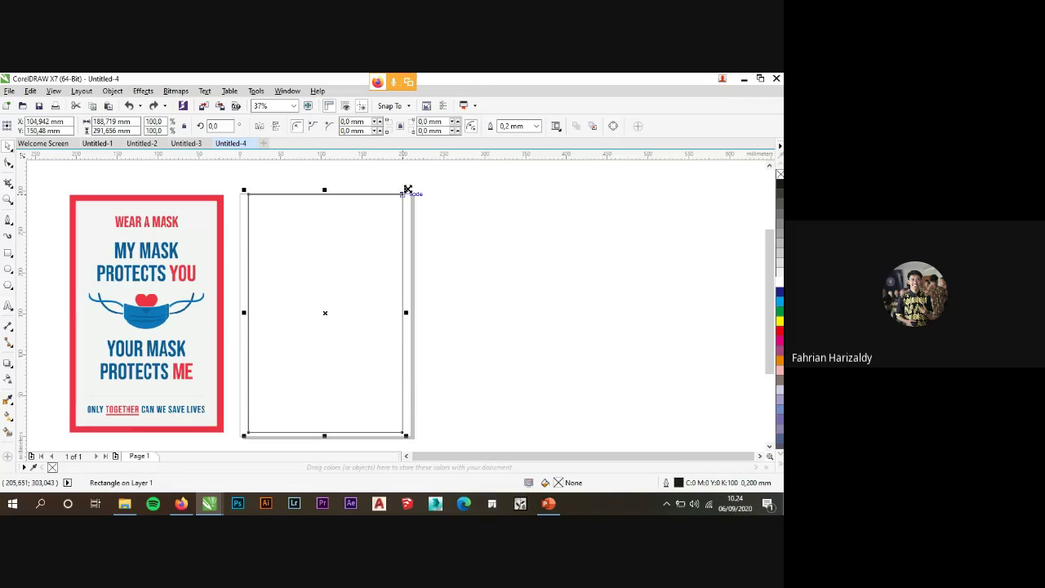
pyautogui.moveTo(407, 190); pyautogui.dragTo(401, 195)
pyautogui.click(481, 201)
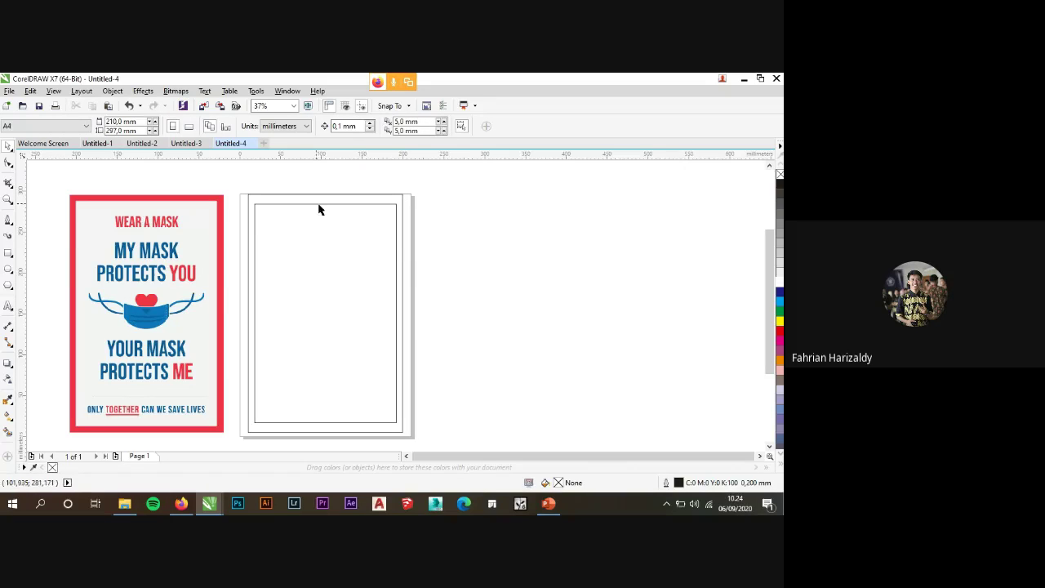
# Stretch the inner rectangle's top edge slightly upward to narrow the frame's top border.
pyautogui.scroll(2, 301, 205)
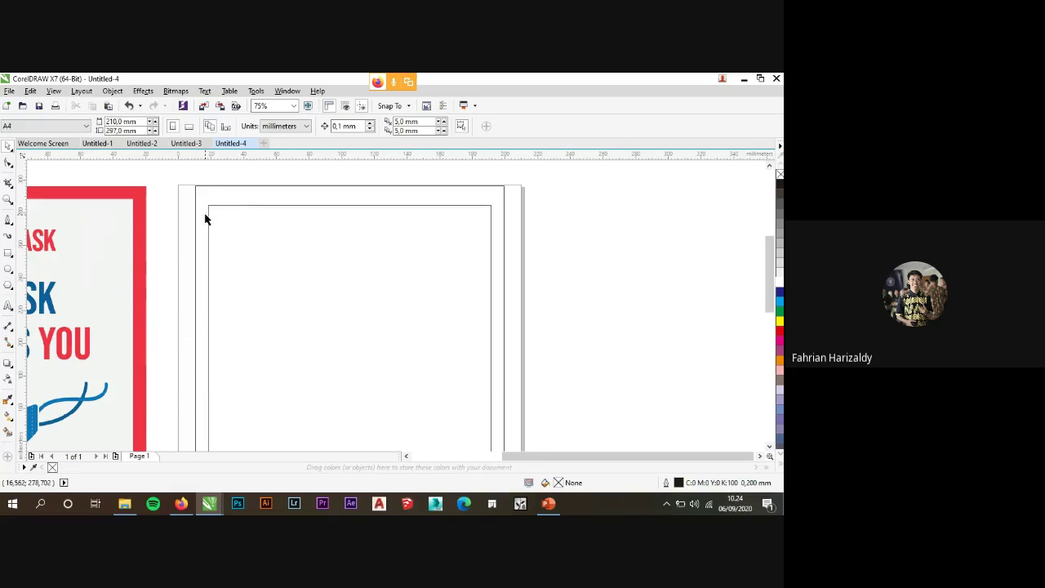
pyautogui.scroll(2, 206, 219)
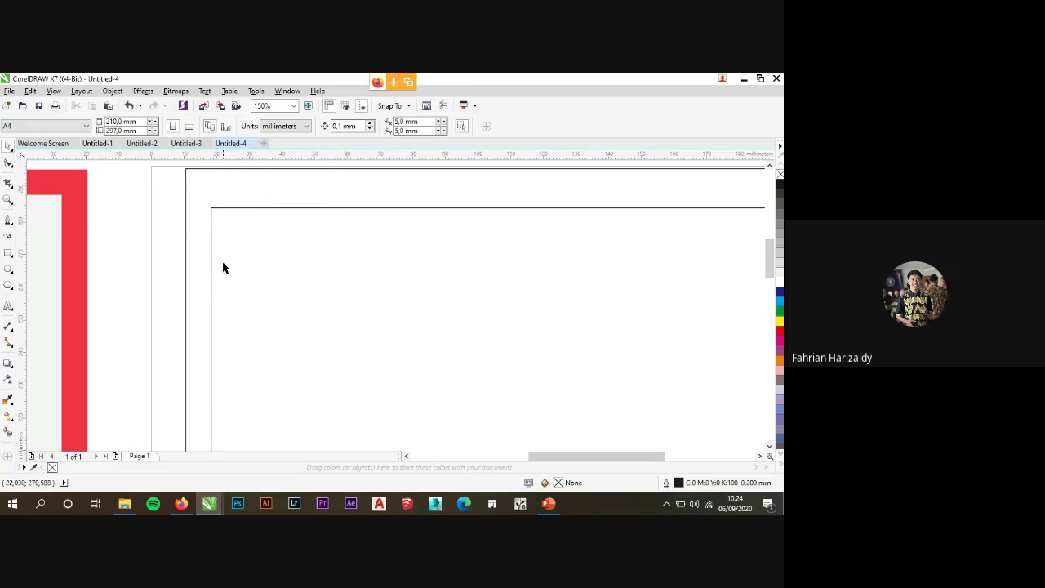
pyautogui.scroll(-2, 304, 256)
pyautogui.click(408, 228)
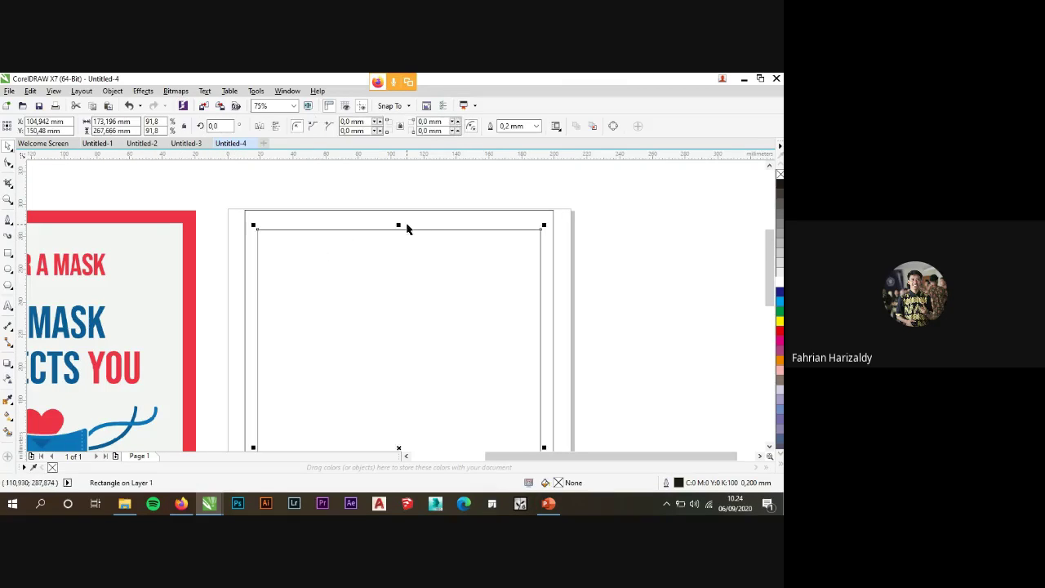
pyautogui.moveTo(399, 225); pyautogui.dragTo(404, 224)
pyautogui.scroll(-5, 361, 184)
pyautogui.click(362, 182)
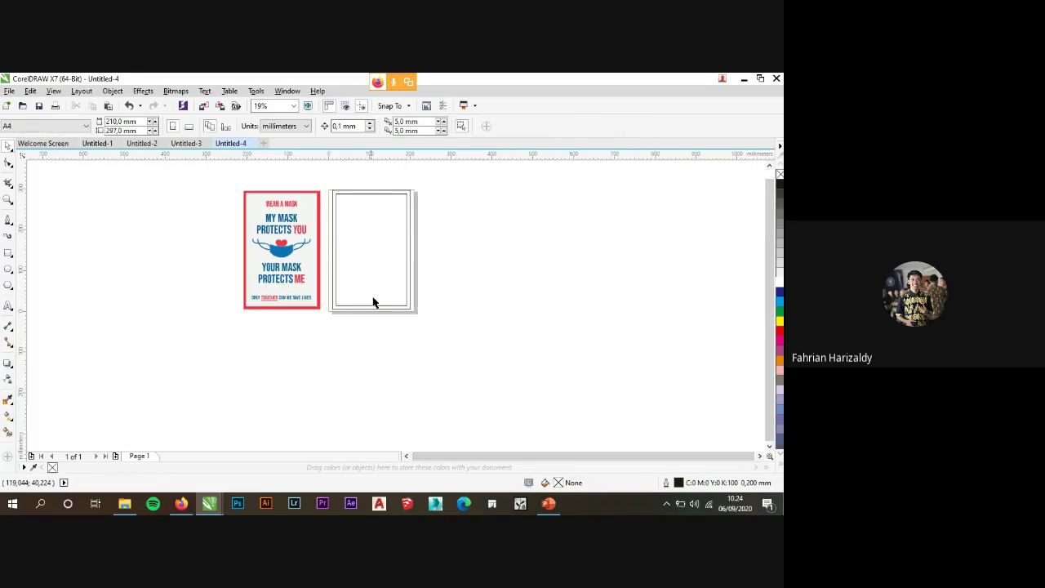
# Stretch the inner rectangle's bottom edge downward to a height of about 275 mm, narrowing the frame's bottom border.
pyautogui.scroll(5, 373, 303)
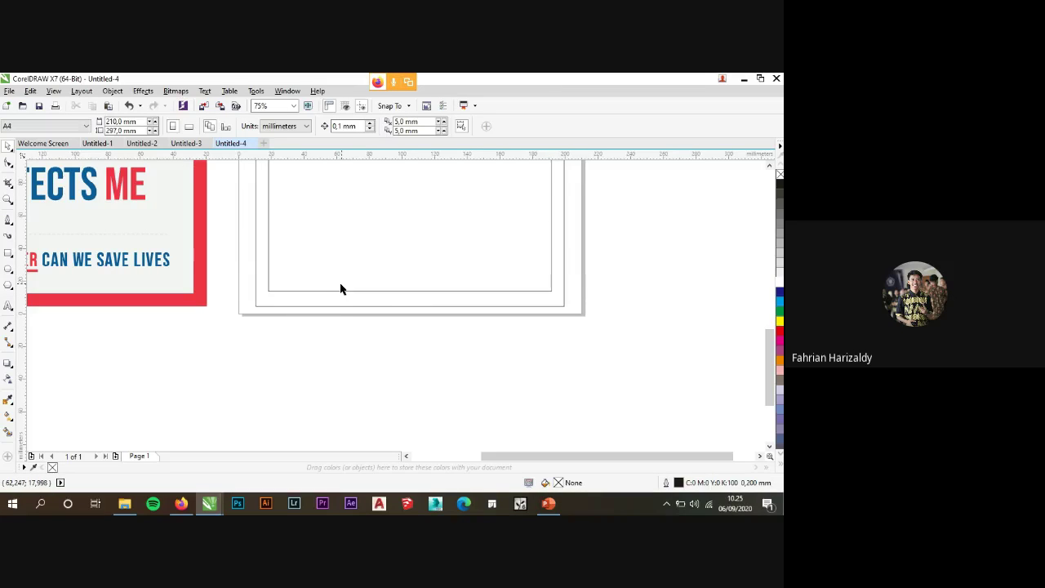
pyautogui.scroll(3, 301, 299)
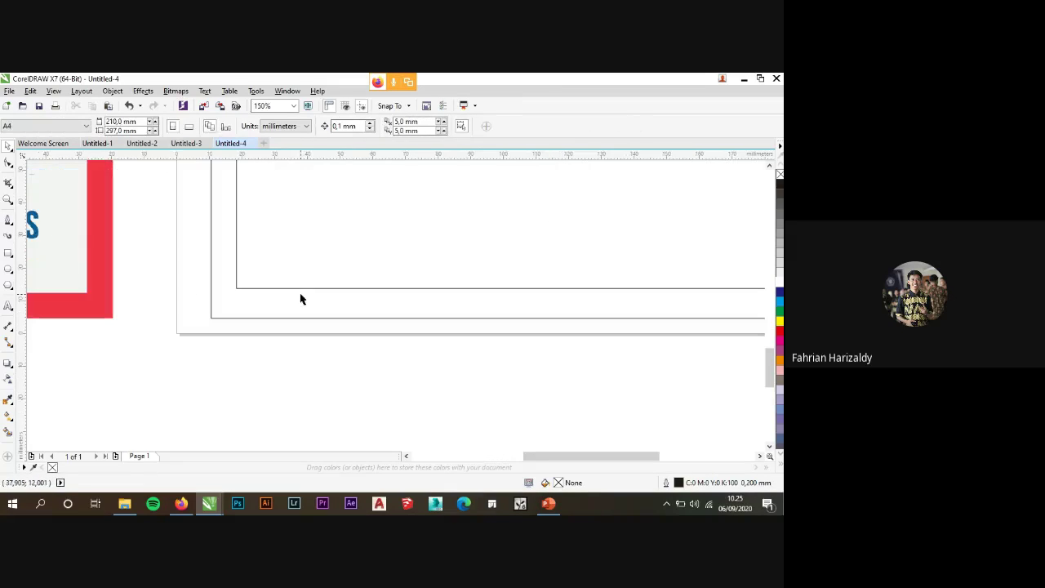
pyautogui.click(346, 289)
pyautogui.moveTo(520, 290); pyautogui.dragTo(525, 294)
pyautogui.click(313, 389)
pyautogui.scroll(-6, 312, 390)
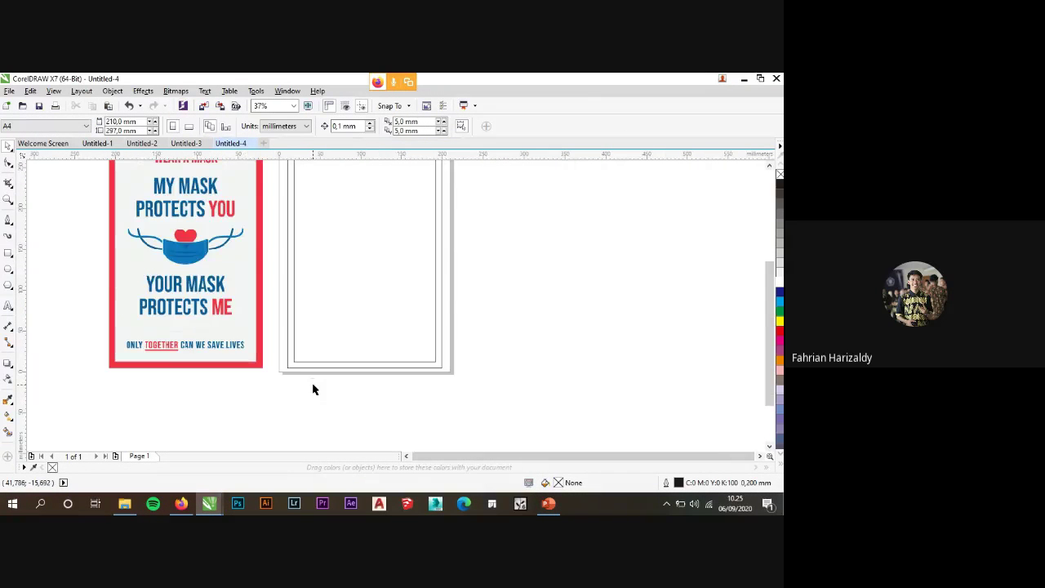
# Fill the outer rectangle with red and the inner rectangle with 10% black light grey.
pyautogui.click(290, 322)
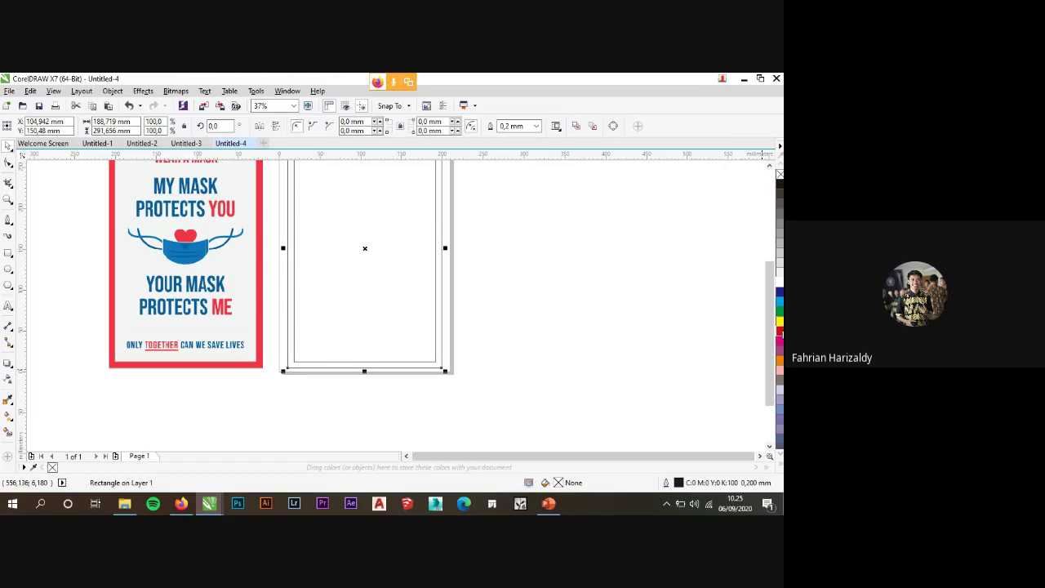
pyautogui.click(779, 333)
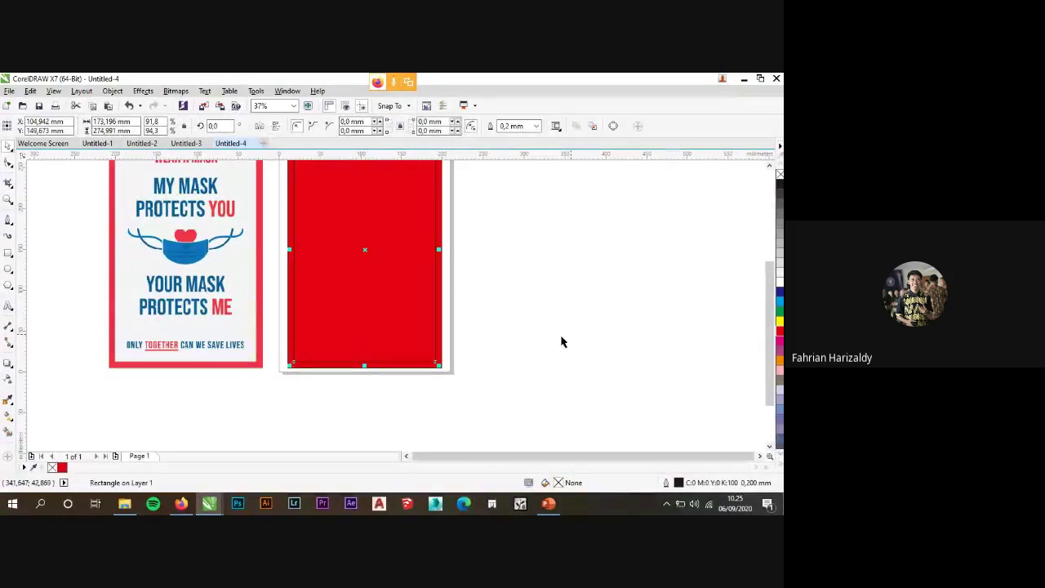
pyautogui.click(779, 265)
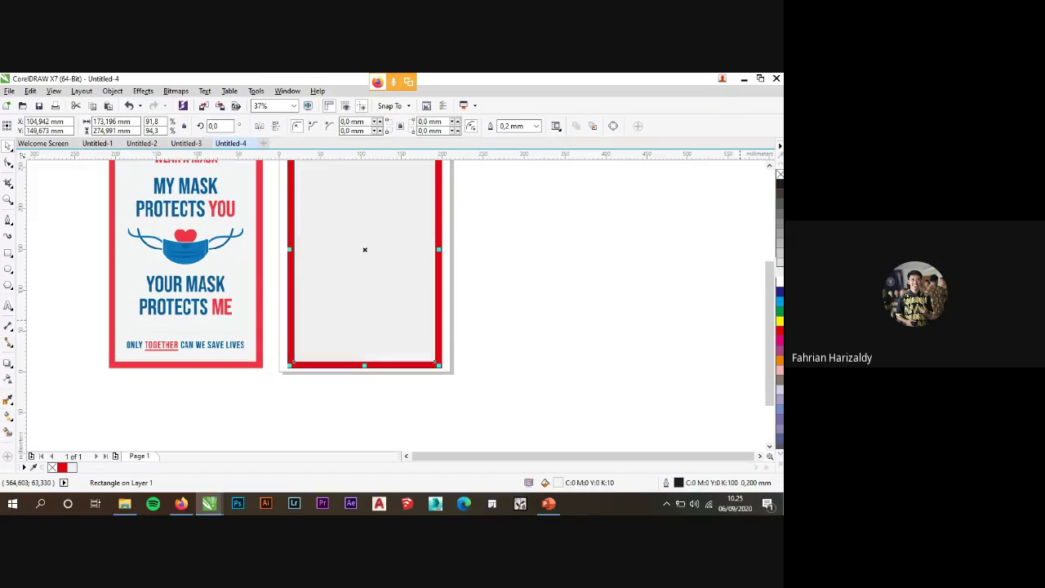
pyautogui.click(705, 263)
pyautogui.scroll(-2, 296, 329)
pyautogui.scroll(2, 310, 303)
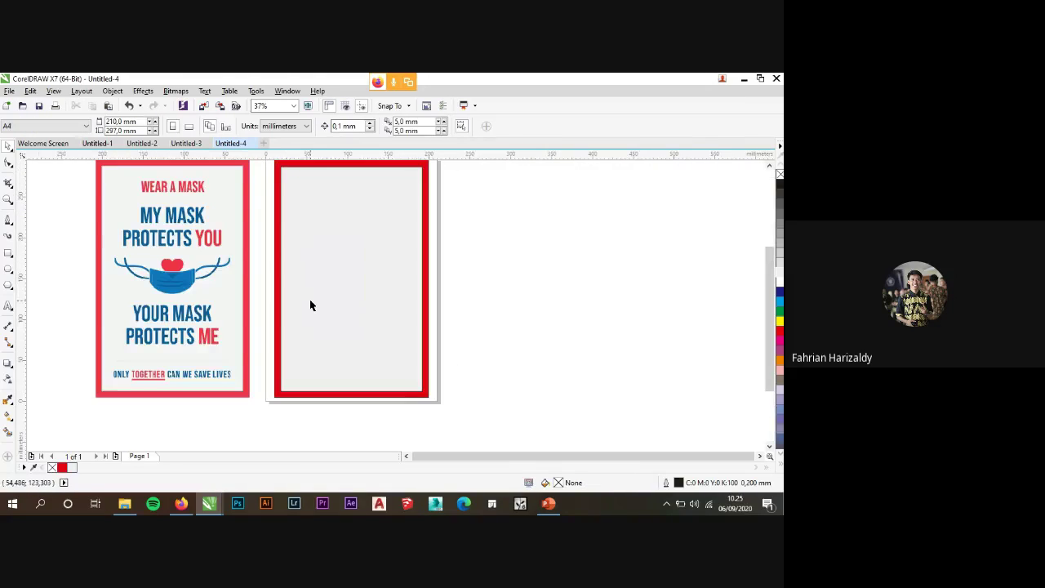
# Remove the outlines from both the red and the light grey rectangles.
pyautogui.moveTo(484, 424); pyautogui.dragTo(270, 172)
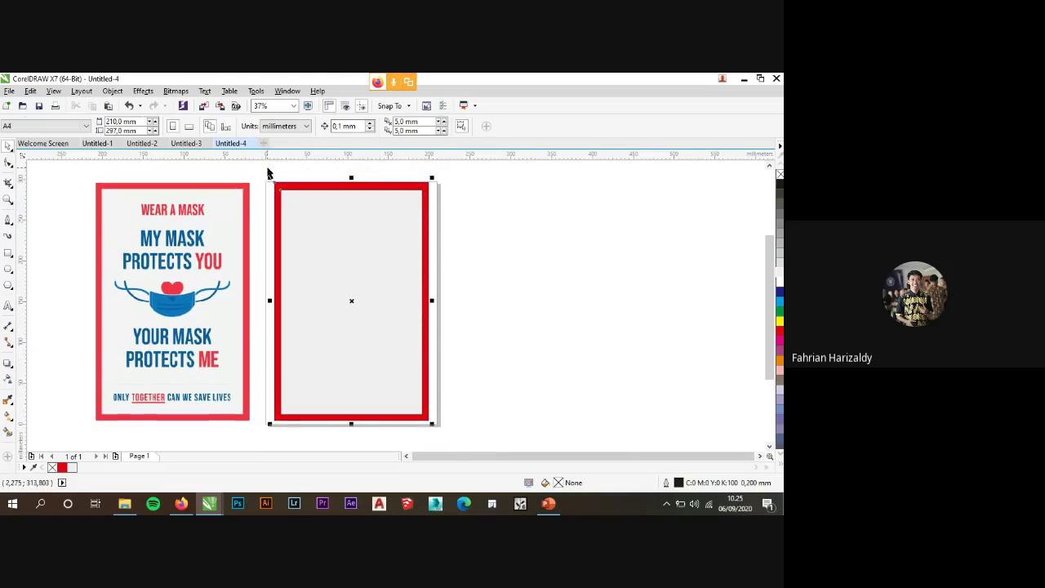
pyautogui.rightClick(780, 177)
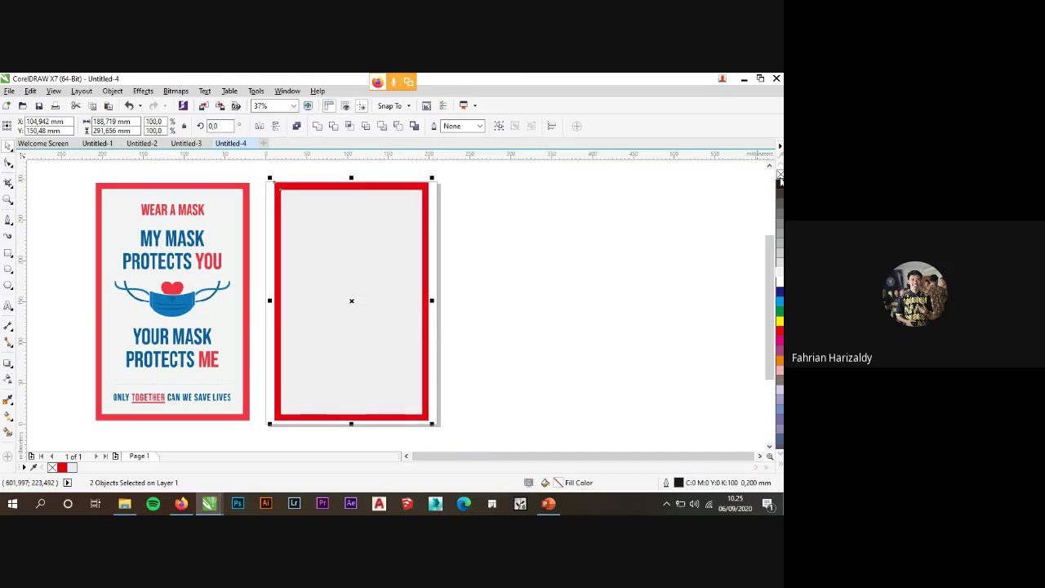
pyautogui.click(611, 224)
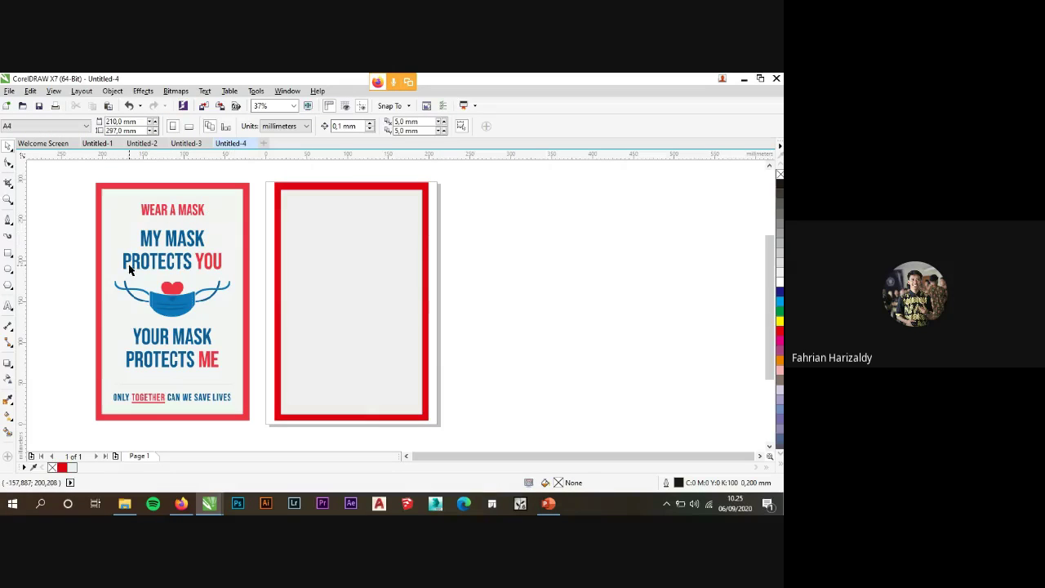
# Add the artistic text "WEAR A MASK" beside the page and set its font to Bebas Neue Bold.
pyautogui.click(8, 305)
pyautogui.click(461, 279)
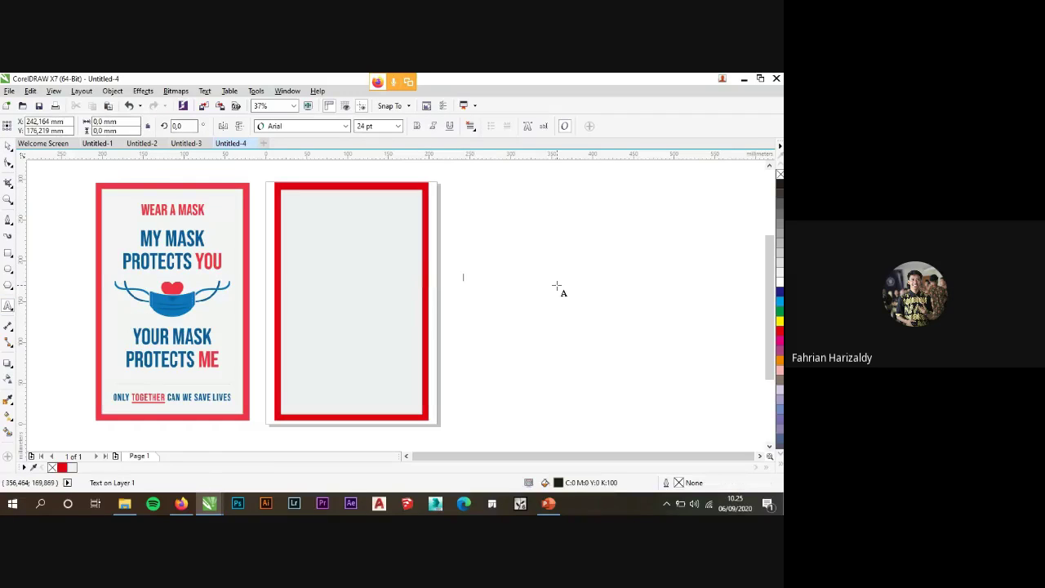
pyautogui.write('WEAR A MASK')
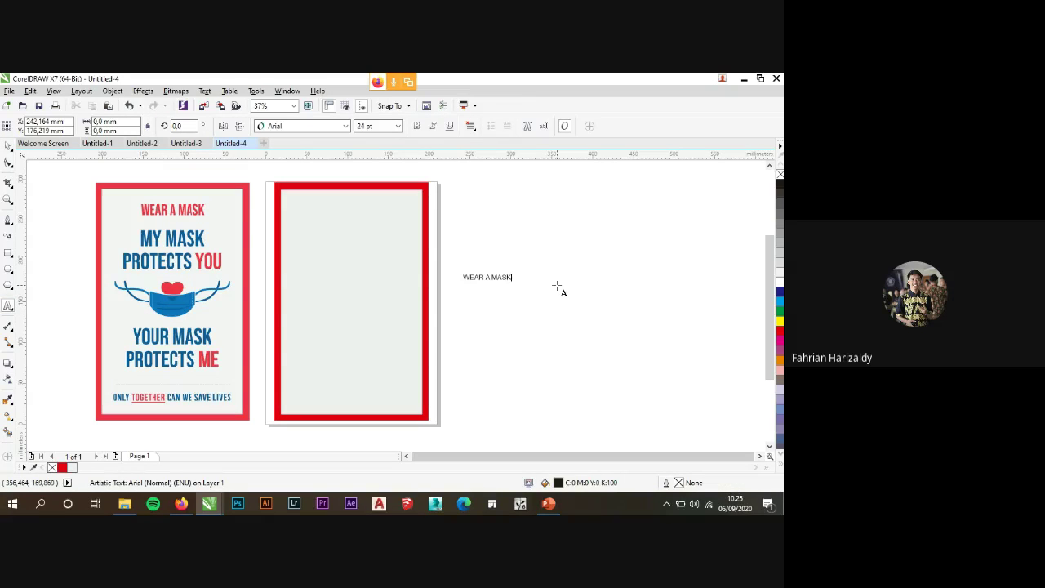
pyautogui.hotkey('ctrl', 'space')
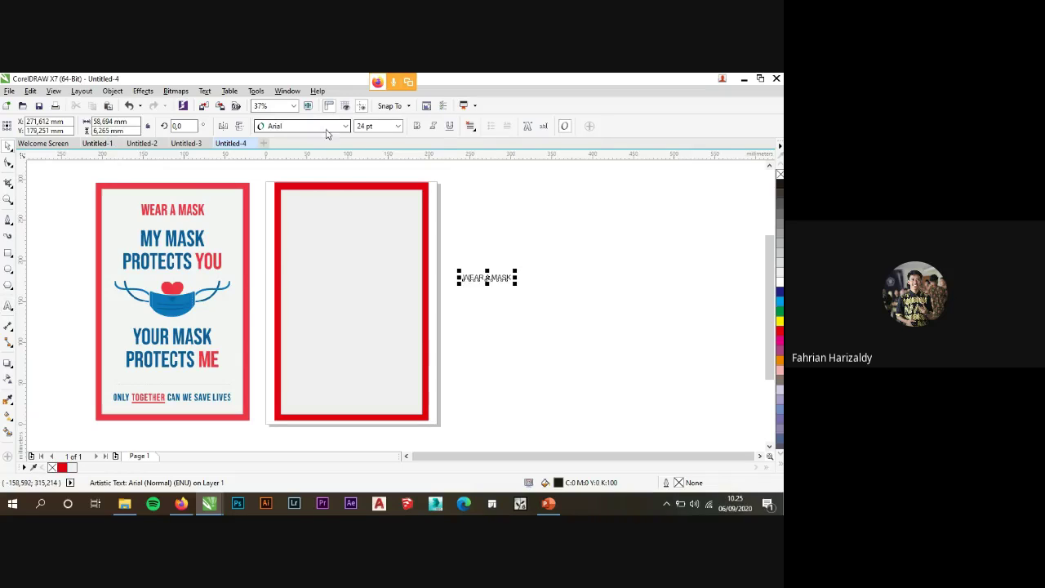
pyautogui.click(343, 126)
pyautogui.click(342, 178)
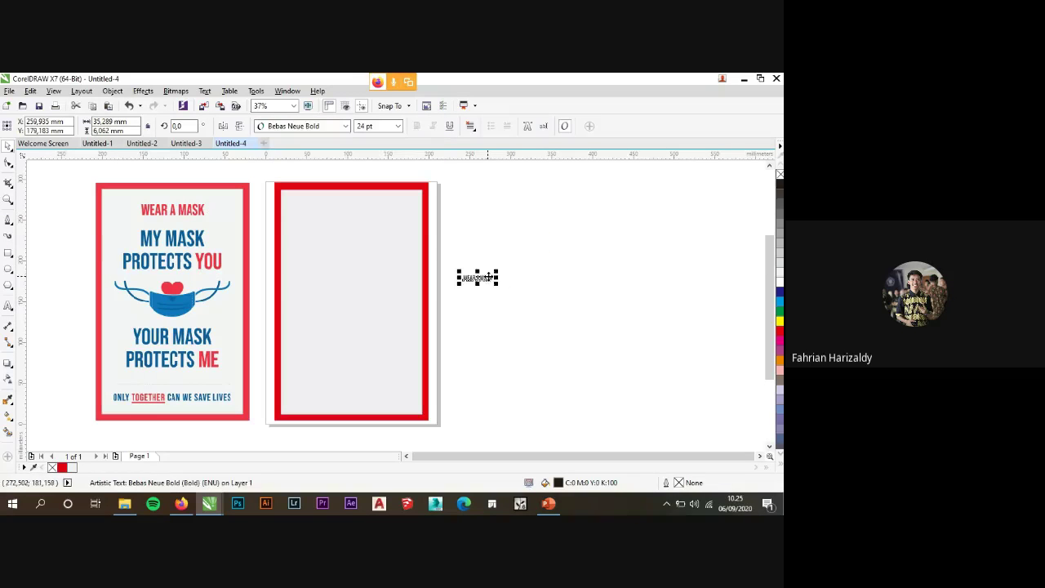
# Place "WEAR A MASK" centered near the top of the grey panel at about 56 pt and fill it red.
pyautogui.moveTo(490, 273); pyautogui.dragTo(350, 211)
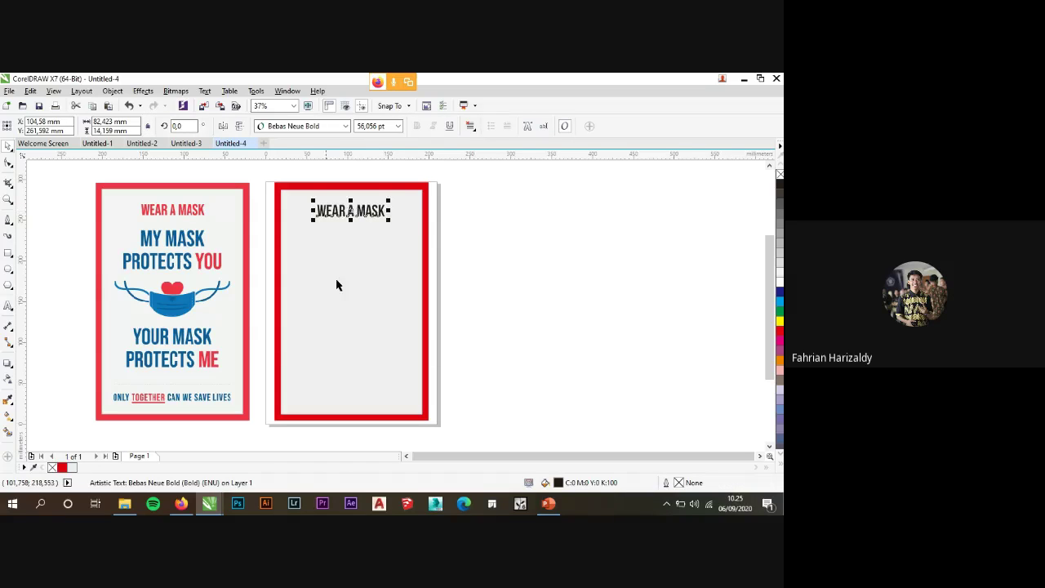
pyautogui.click(62, 467)
pyautogui.click(515, 346)
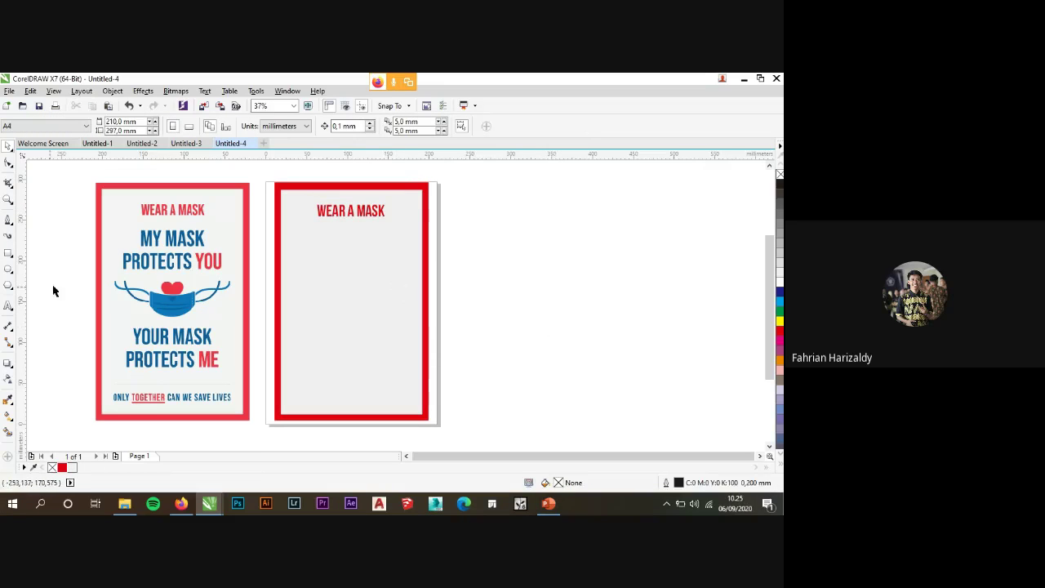
# Duplicate the "WEAR A MASK" heading directly below and change the copy's text to "MY MASK".
pyautogui.click(350, 213)
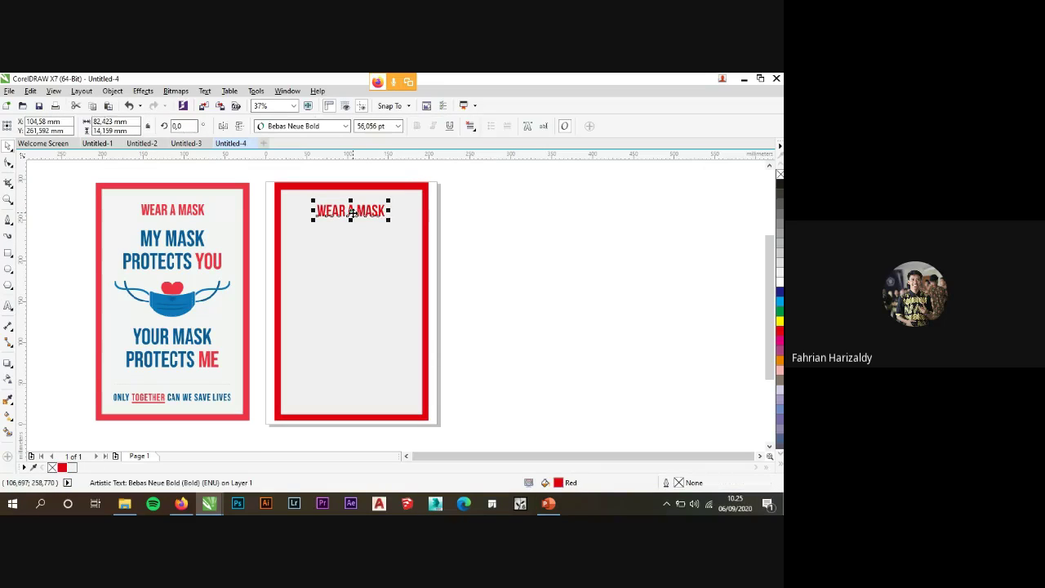
pyautogui.moveTo(351, 210); pyautogui.dragTo(352, 236)
pyautogui.click(441, 256)
pyautogui.doubleClick(354, 236)
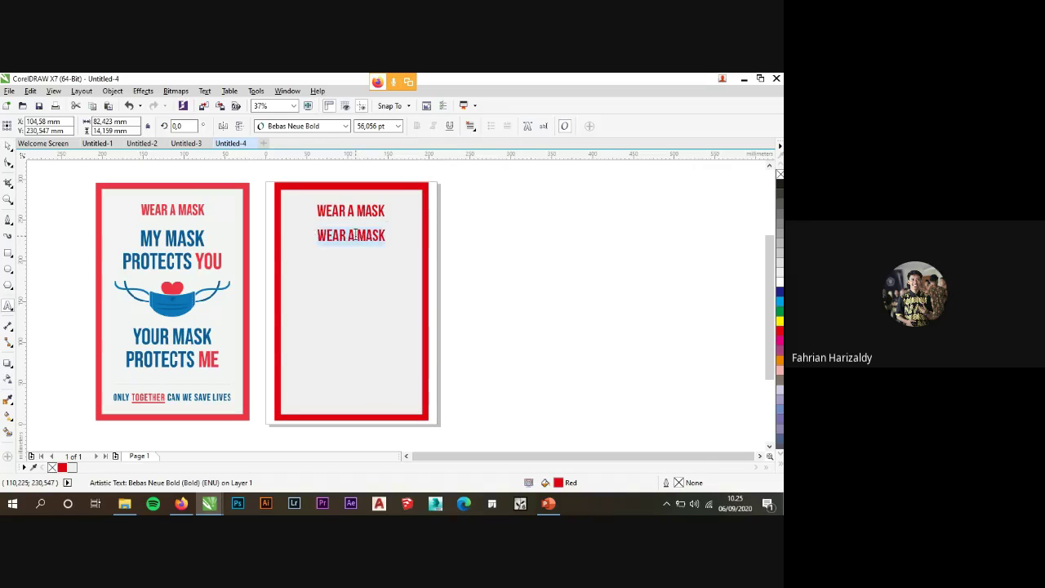
pyautogui.write('MY')
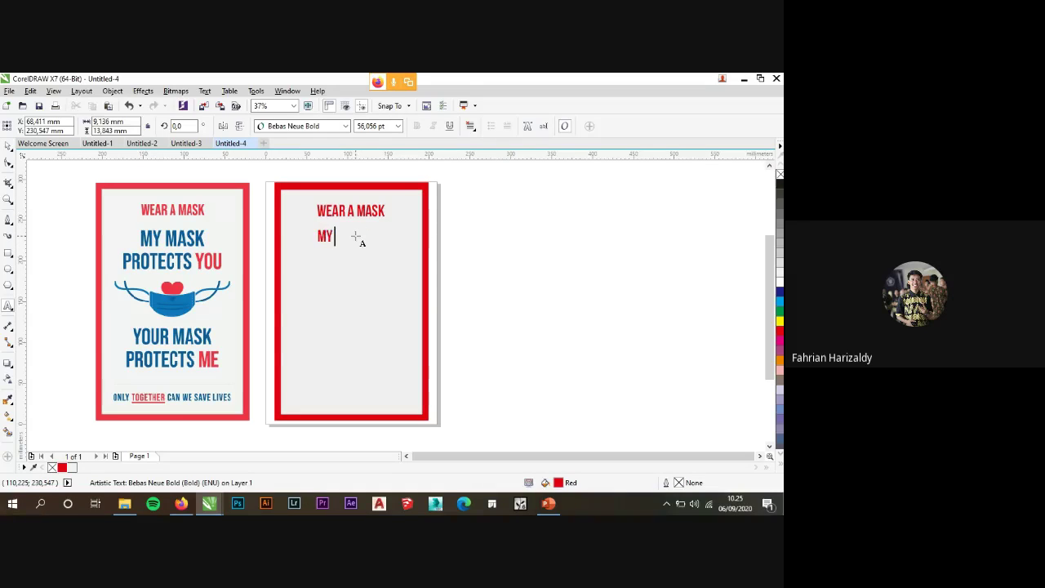
pyautogui.write(' MASK')
pyautogui.hotkey('ctrl', 'space')
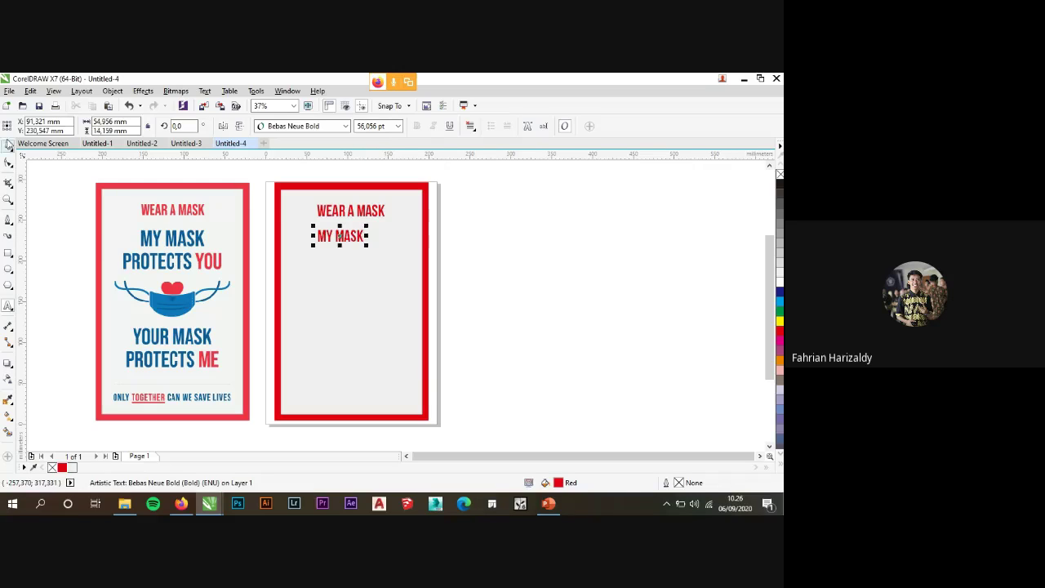
# Shrink the "WEAR A MASK" heading slightly and enlarge the "MY MASK" line below it to about 91 pt.
pyautogui.click(375, 213)
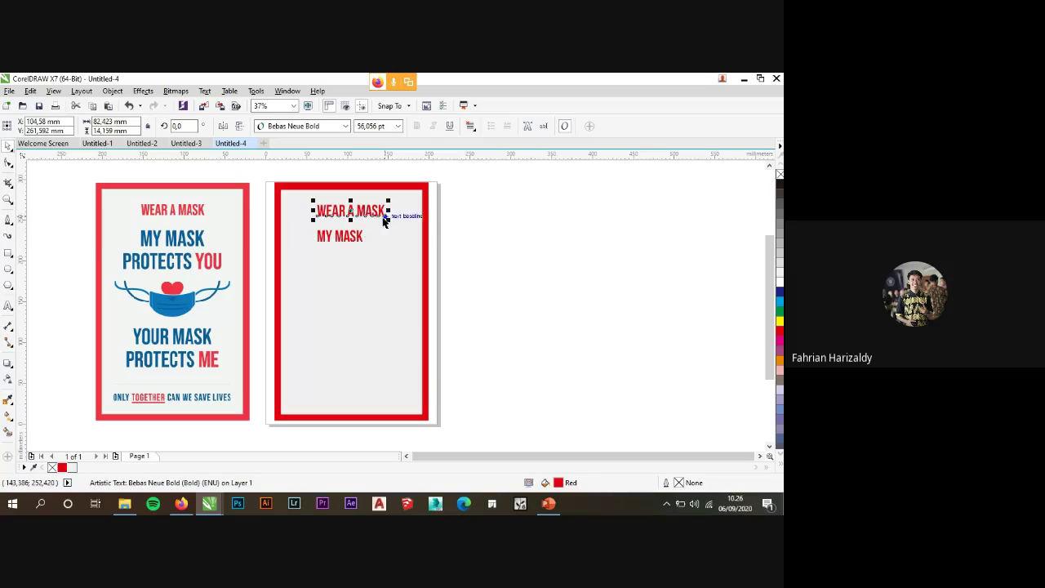
pyautogui.scroll(2, 379, 217)
pyautogui.moveTo(400, 243); pyautogui.dragTo(384, 276)
pyautogui.click(409, 229)
pyautogui.scroll(-2, 375, 222)
# Duplicate the "MY MASK" line just below itself and change the copy's text to "PROTECTS YOU".
pyautogui.click(349, 249)
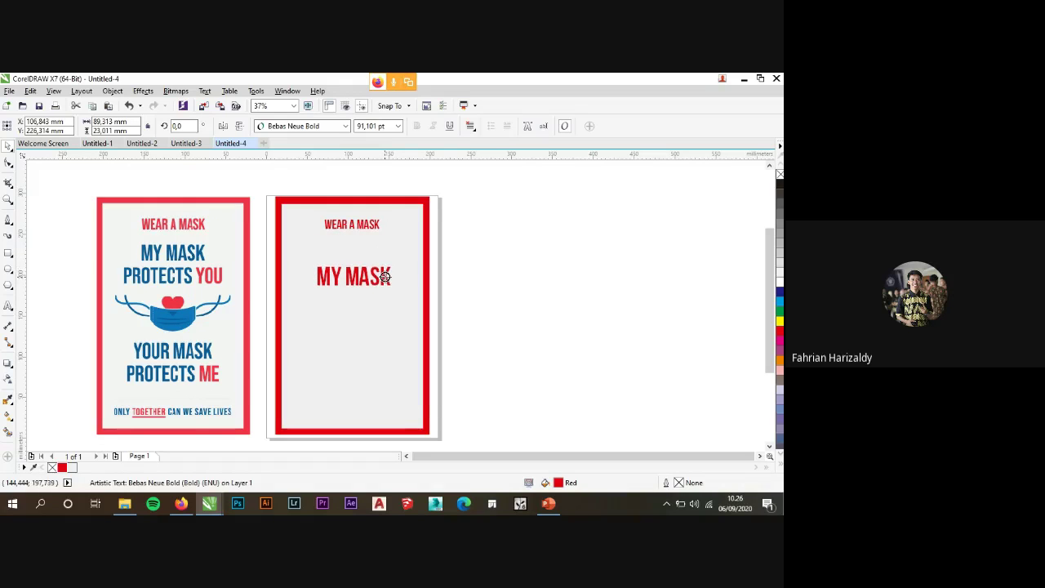
pyautogui.click(408, 296)
pyautogui.doubleClick(380, 275)
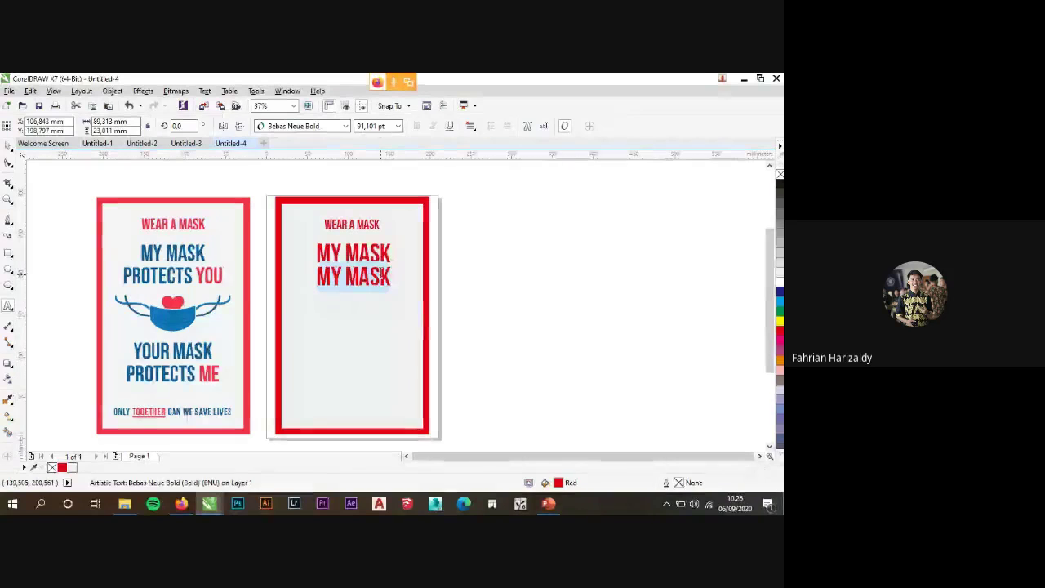
pyautogui.write('PRO')
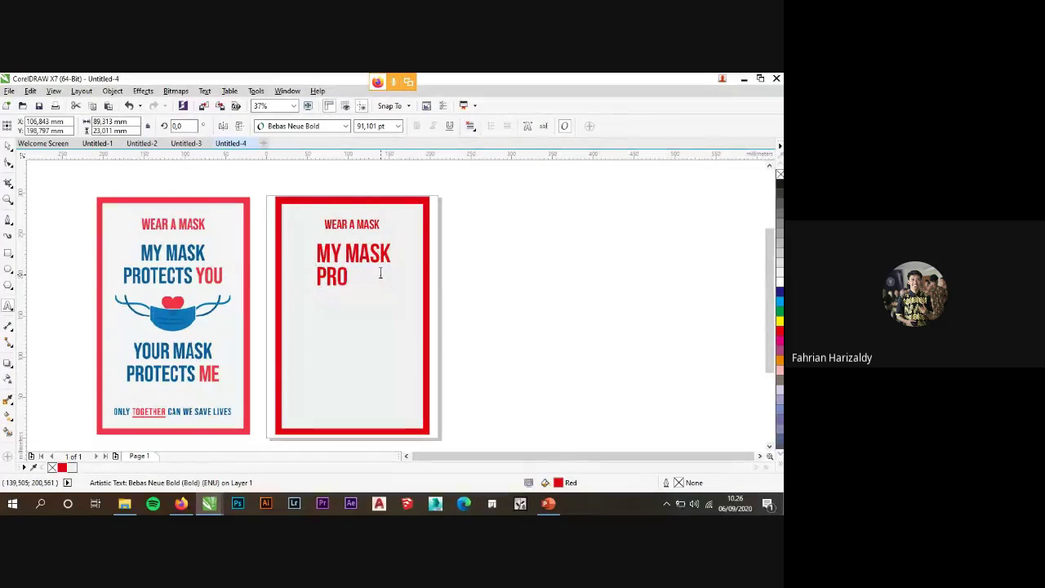
pyautogui.write('TECTS YOU')
# Center-align the "PROTECTS YOU" text and move it so it sits centered beneath "MY MASK".
pyautogui.click(9, 144)
pyautogui.hotkey('ctrl', 'e')
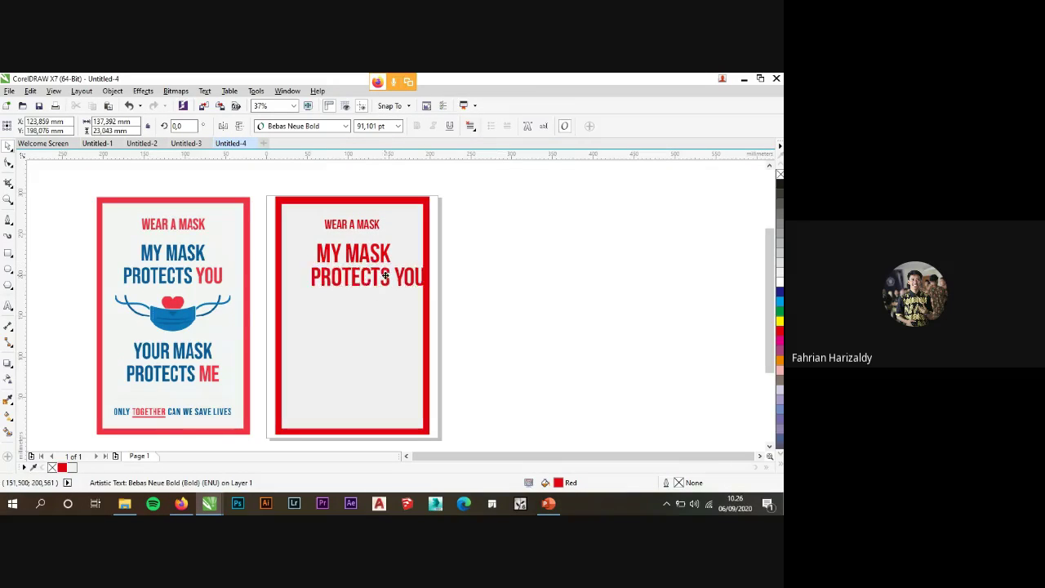
pyautogui.moveTo(372, 276); pyautogui.dragTo(374, 275)
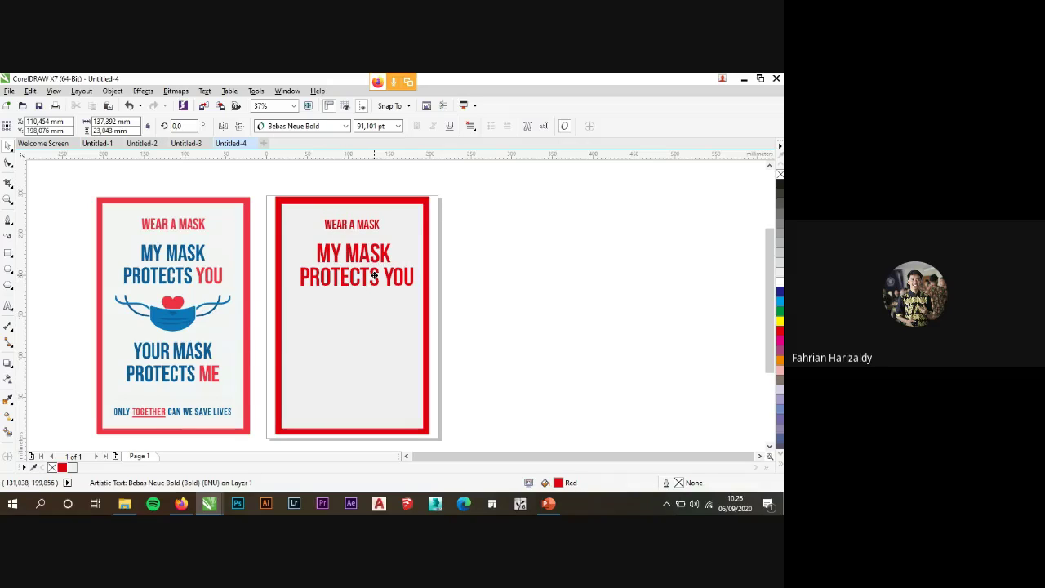
# Try a bright blue fill of C:100 M:20 Y:0 K:0 on the "MY MASK" text.
pyautogui.click(384, 251)
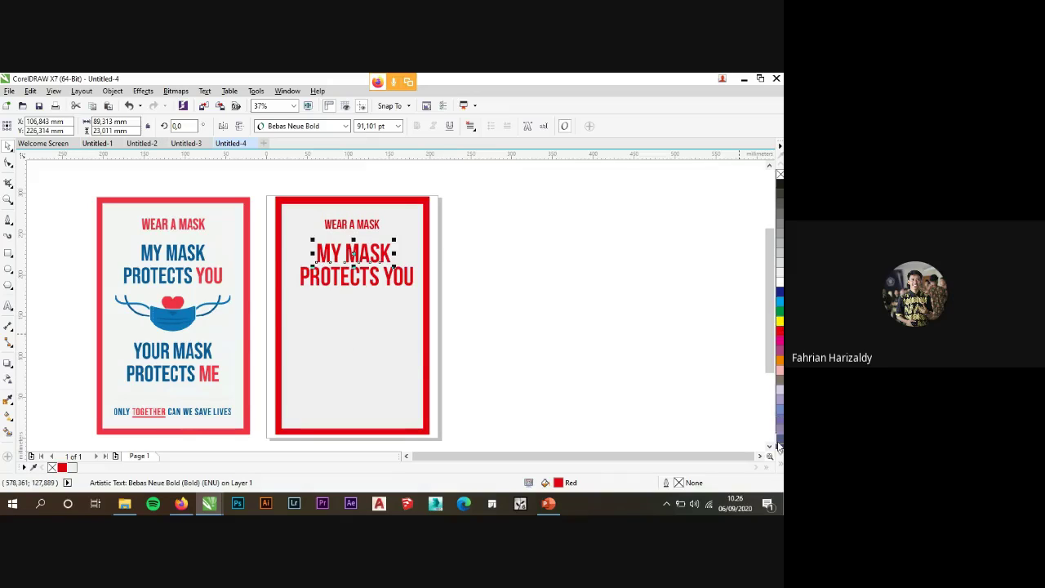
pyautogui.scroll(-3, 779, 322)
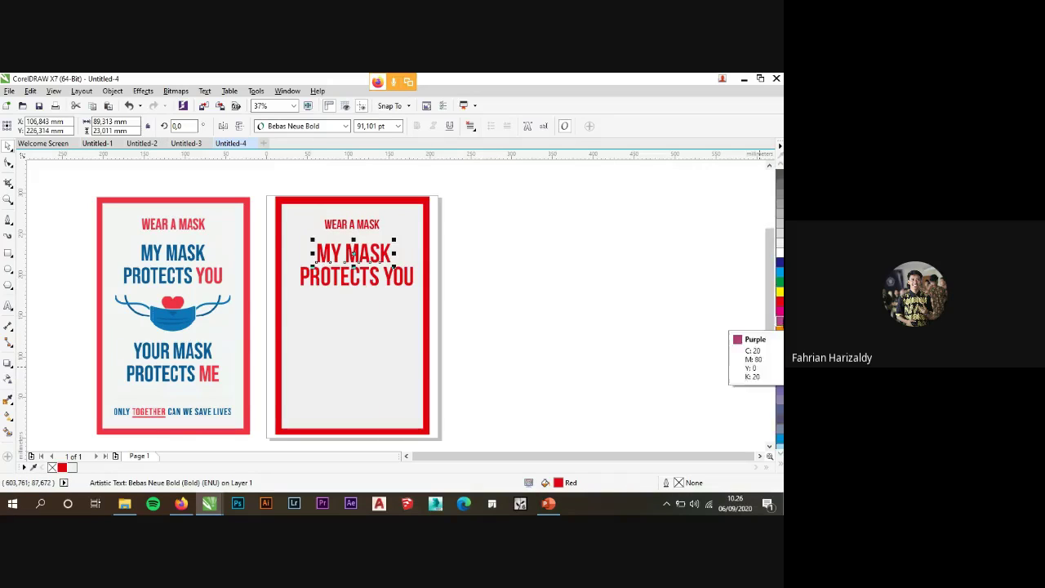
pyautogui.click(780, 439)
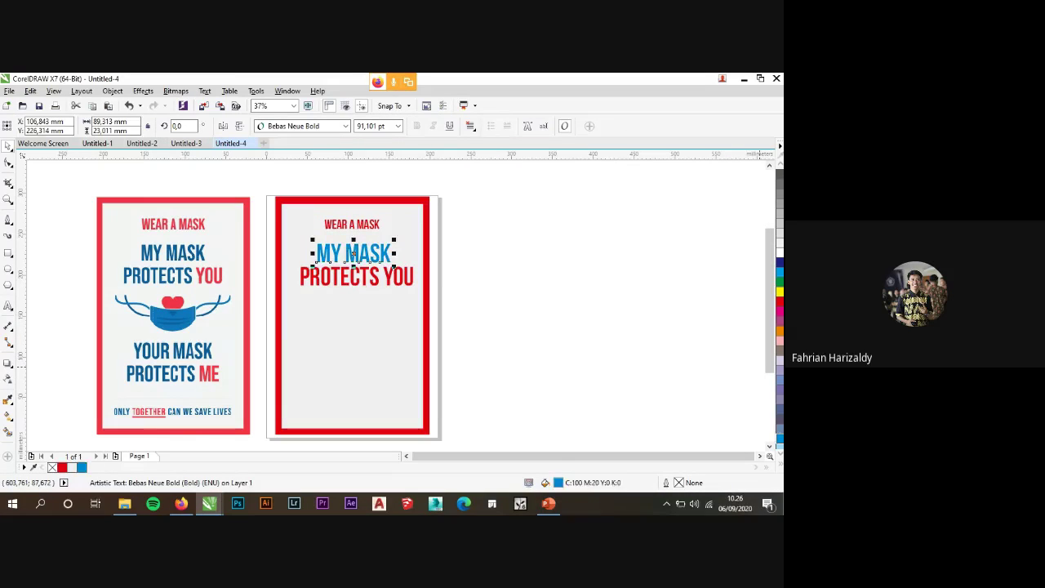
# Sample the dark blue of the reference poster's lettering and apply it to the "MY MASK" text.
pyautogui.click(8, 399)
pyautogui.scroll(3, 194, 260)
pyautogui.click(213, 244)
pyautogui.scroll(-3, 215, 249)
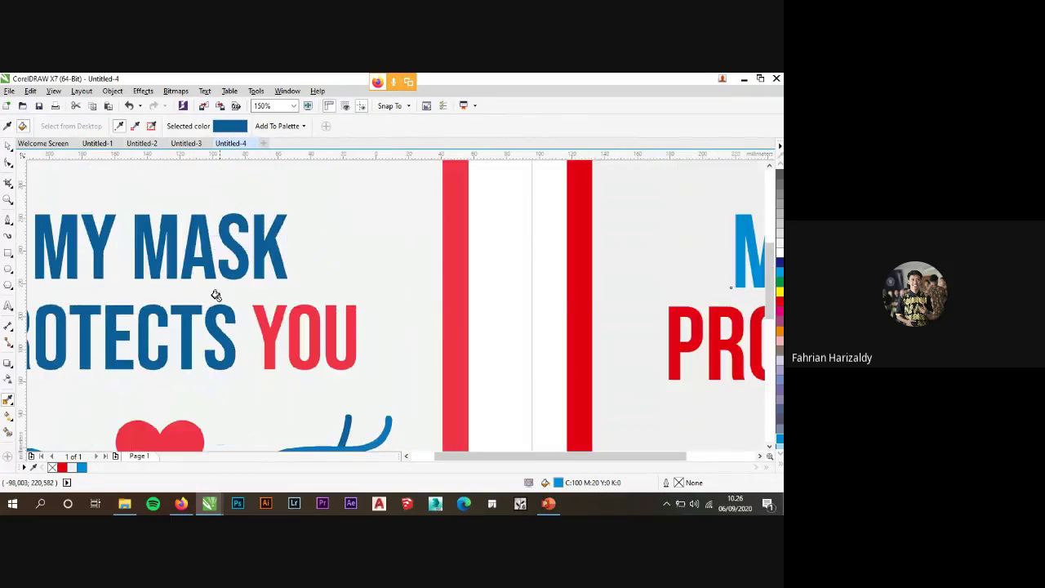
pyautogui.scroll(3, 490, 281)
pyautogui.click(354, 285)
pyautogui.scroll(-3, 341, 286)
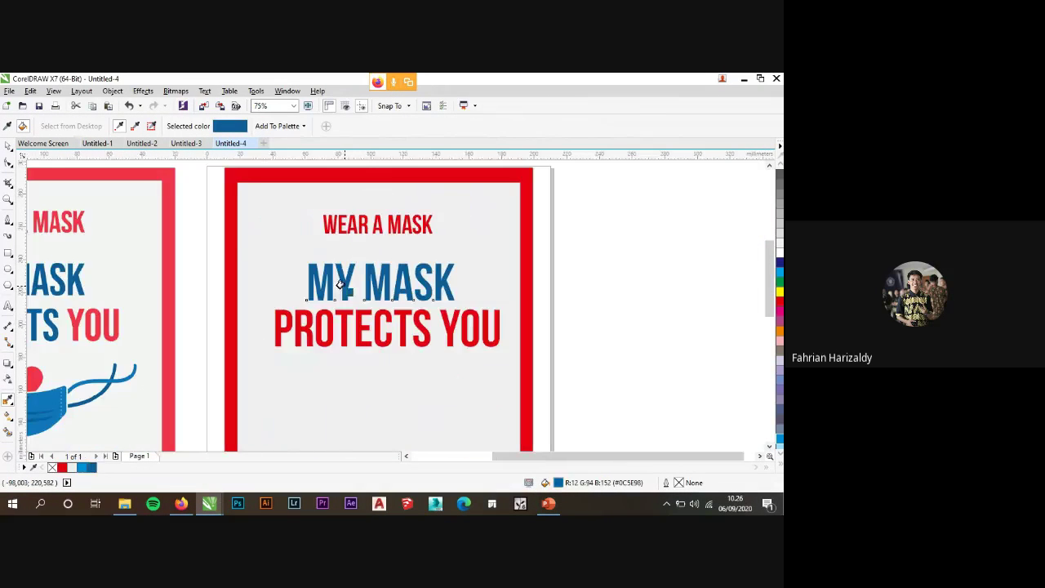
# Fill the "PROTECTS YOU" line with the same sampled dark blue (#0C5E98).
pyautogui.click(8, 145)
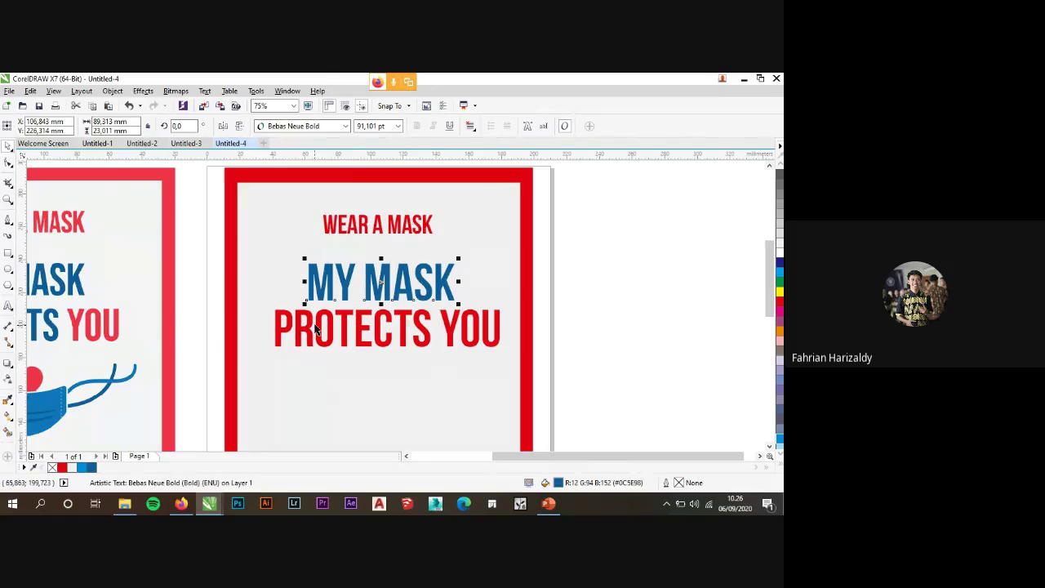
pyautogui.click(310, 335)
pyautogui.click(91, 467)
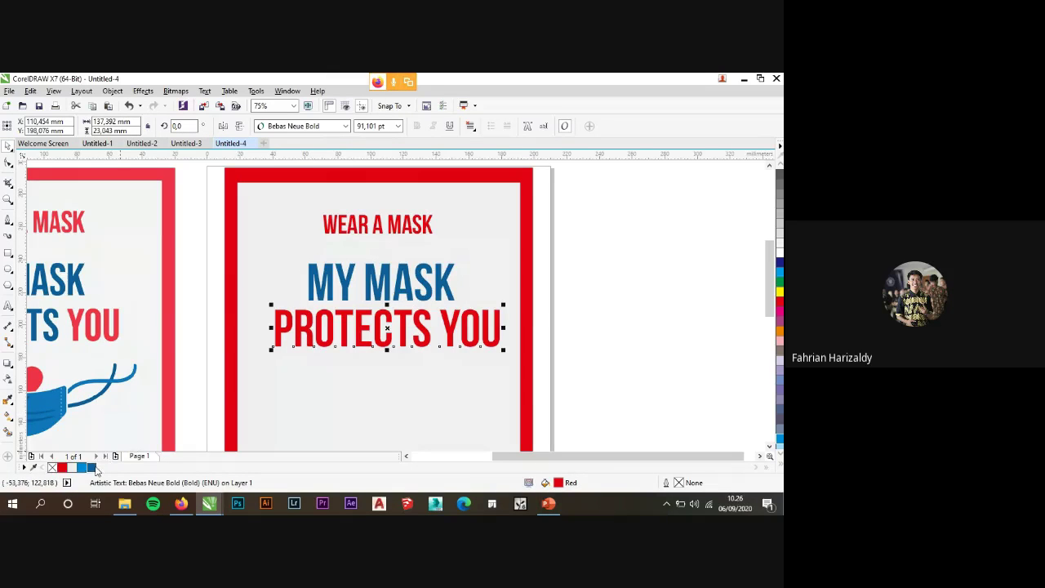
pyautogui.click(593, 345)
# Recolor only the word "YOU" in the "PROTECTS YOU" line red.
pyautogui.scroll(-2, 410, 228)
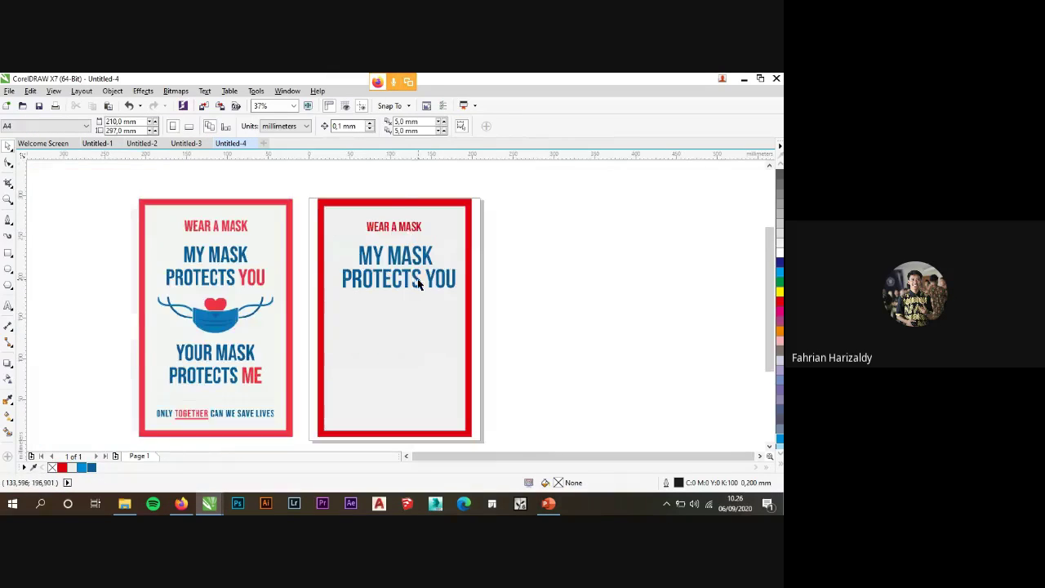
pyautogui.scroll(2, 478, 285)
pyautogui.scroll(-2, 478, 285)
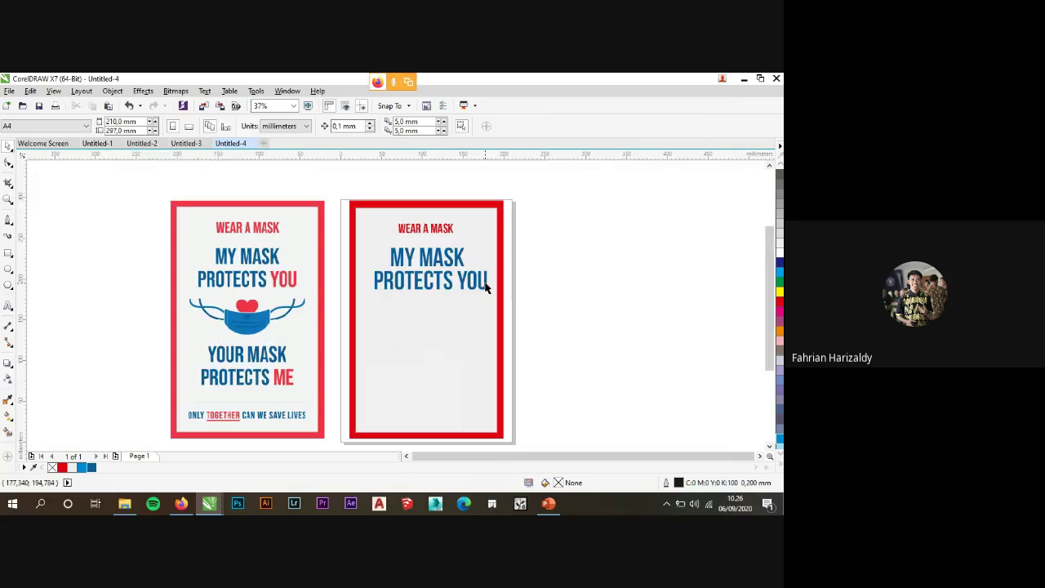
pyautogui.doubleClick(486, 280)
pyautogui.moveTo(487, 280); pyautogui.dragTo(461, 287)
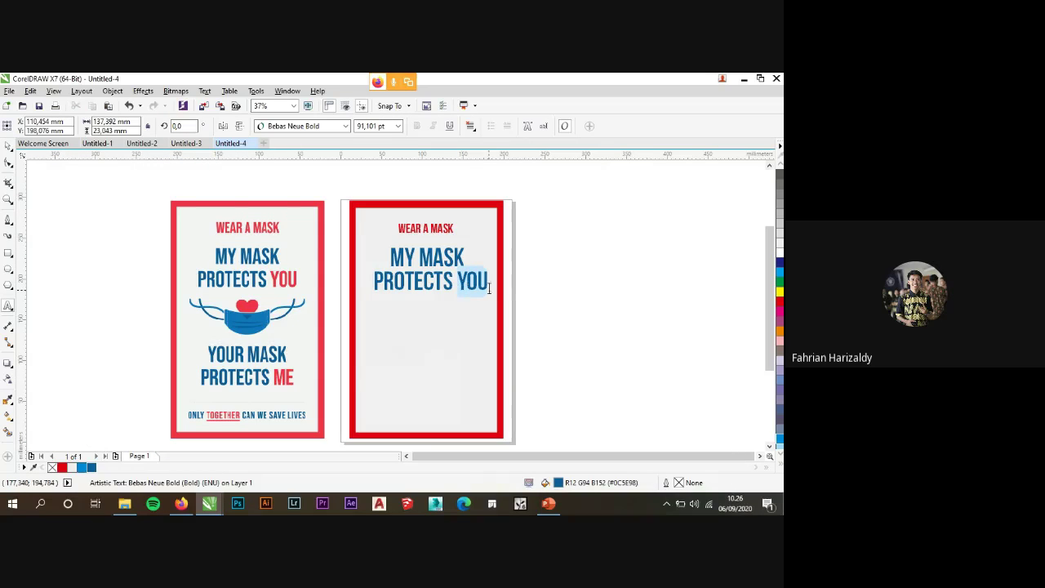
pyautogui.scroll(2, 488, 286)
pyautogui.click(490, 283)
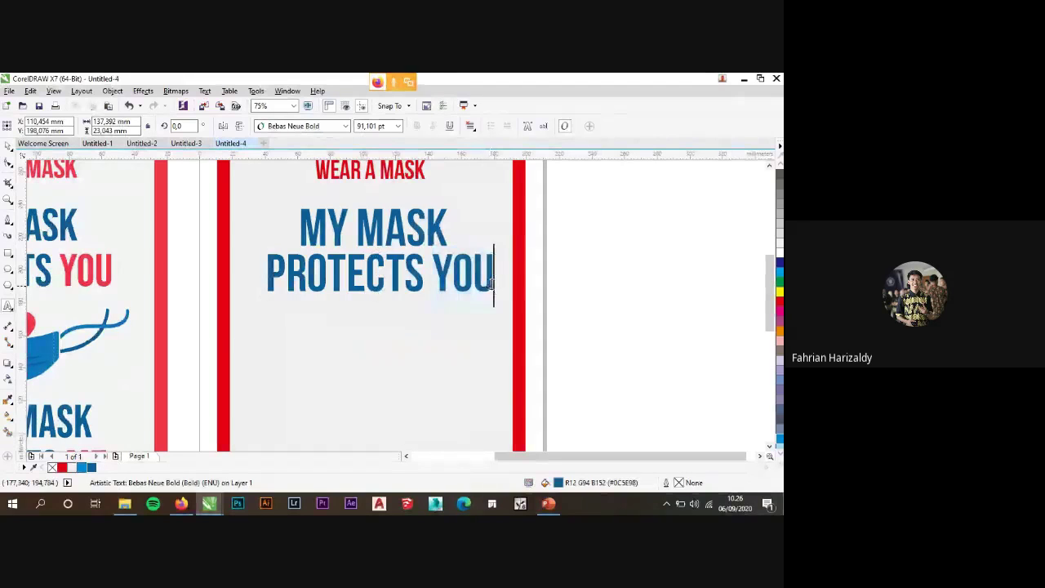
pyautogui.moveTo(490, 283); pyautogui.dragTo(439, 284)
pyautogui.click(490, 283)
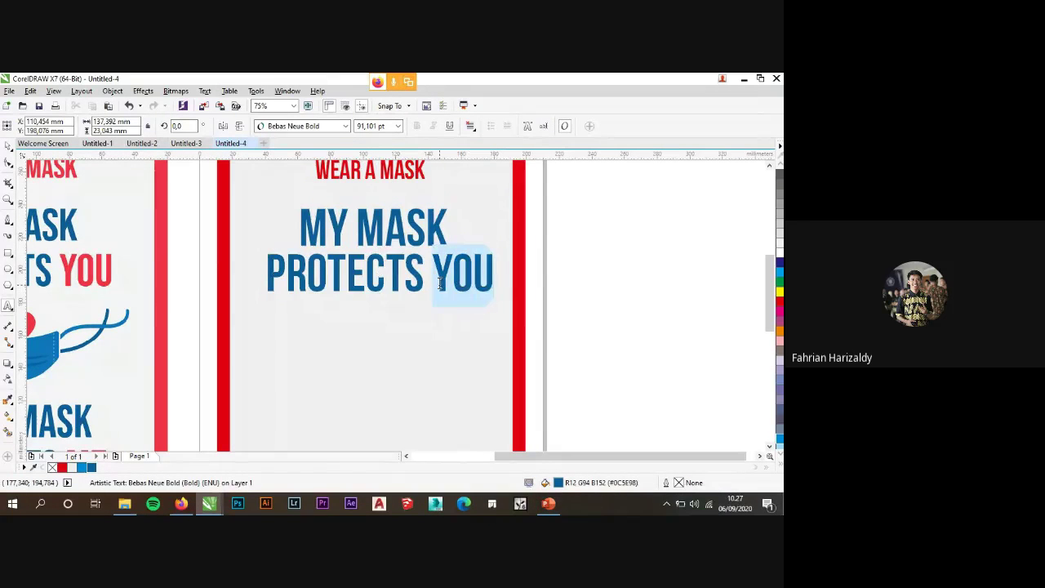
pyautogui.click(780, 304)
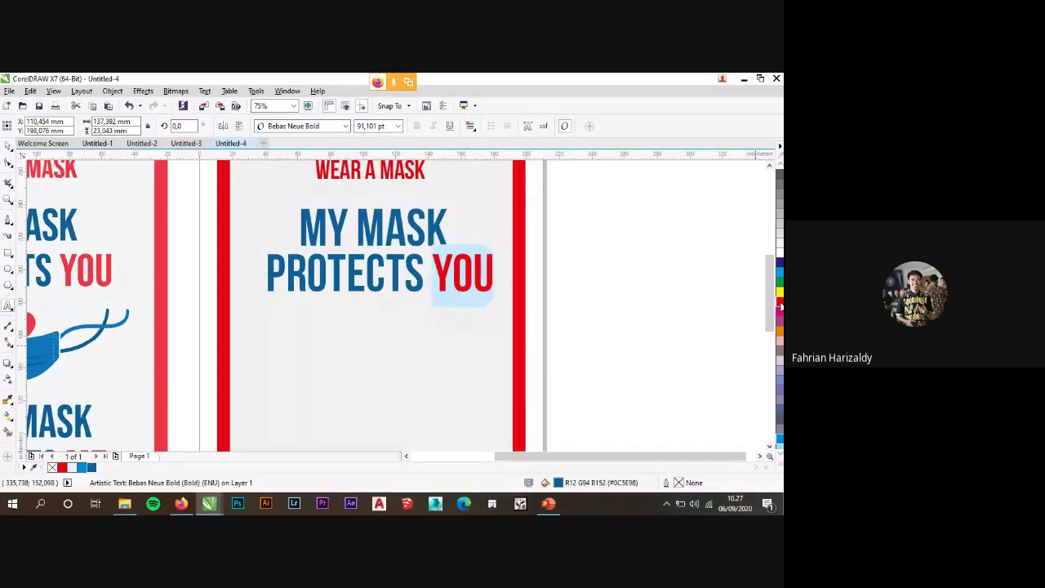
pyautogui.hotkey('ctrl', 'space')
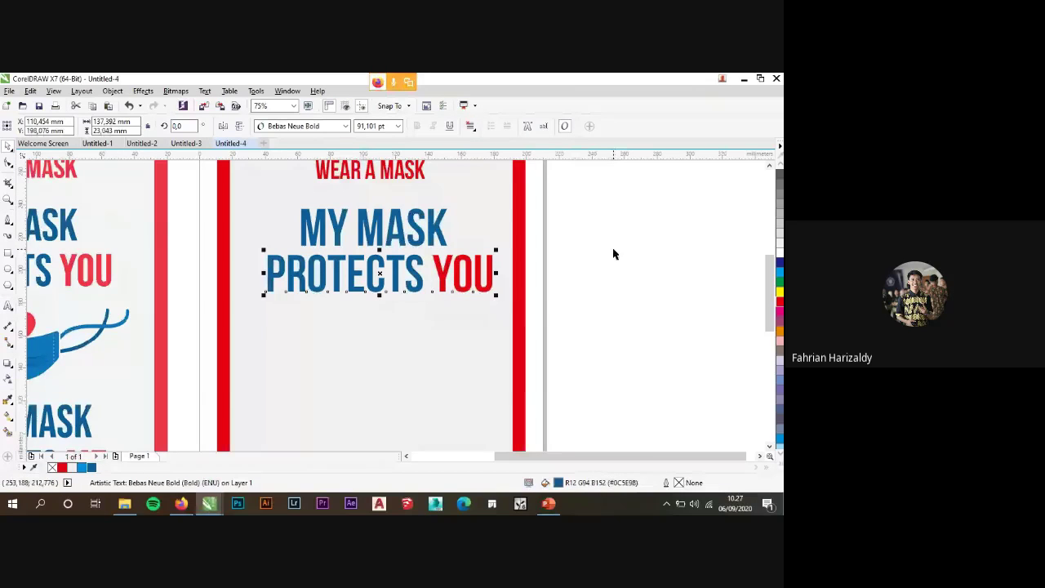
# Duplicate the "MY MASK" and "PROTECTS YOU" lines together straight down into the poster's lower half.
pyautogui.scroll(-2, 461, 232)
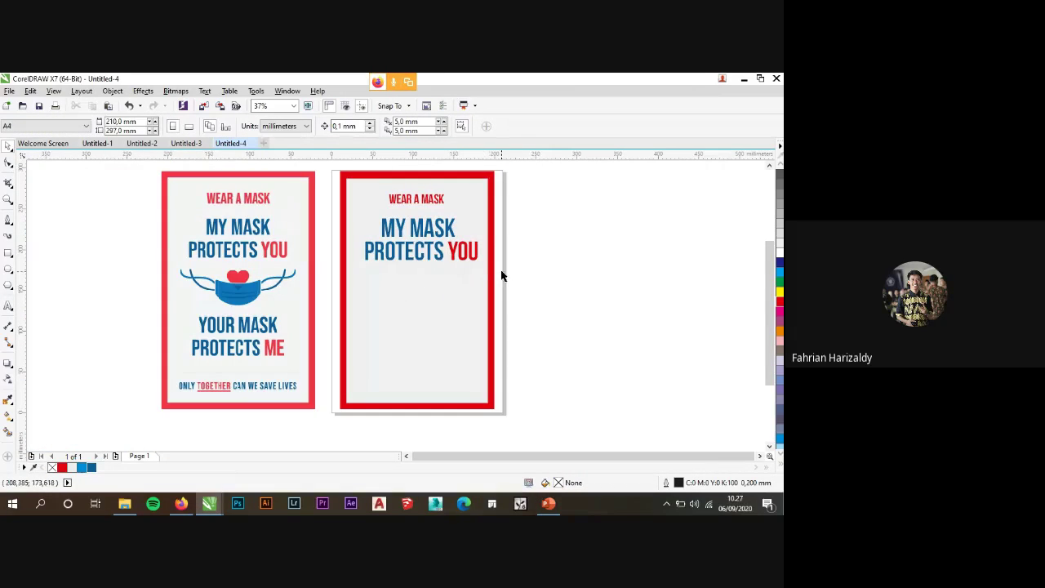
pyautogui.moveTo(502, 272); pyautogui.dragTo(330, 217)
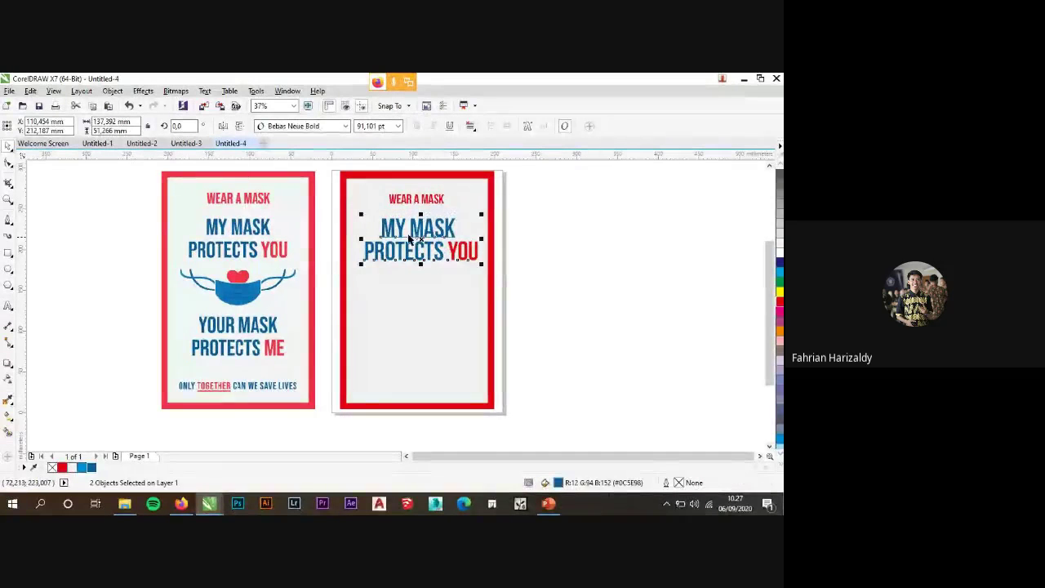
pyautogui.moveTo(422, 229); pyautogui.dragTo(422, 332)
pyautogui.click(441, 349)
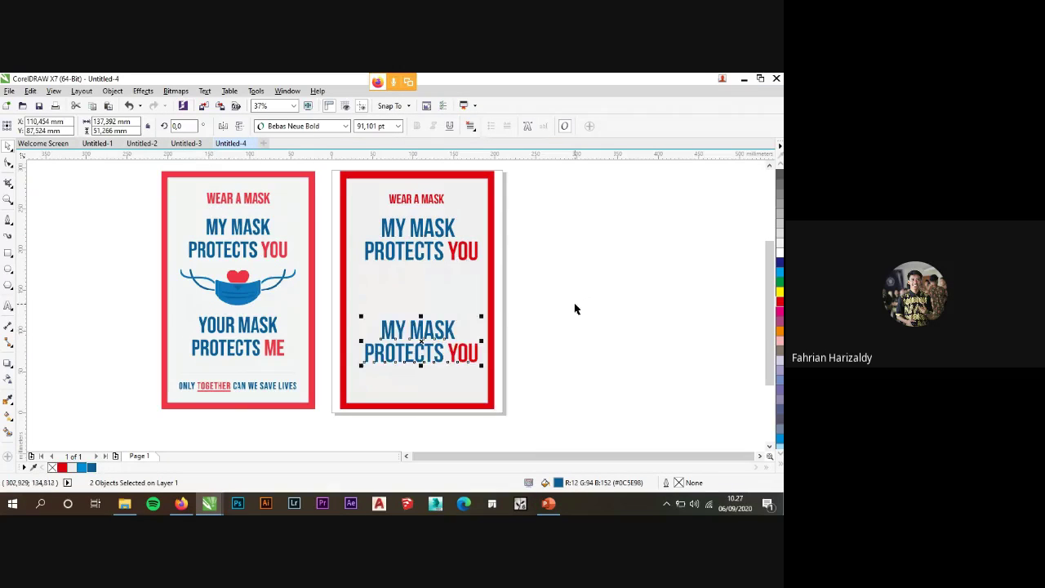
# Replace the text of the duplicated "MY MASK" line in the poster's lower half with "YOUR MASK".
pyautogui.click(518, 337)
pyautogui.doubleClick(453, 335)
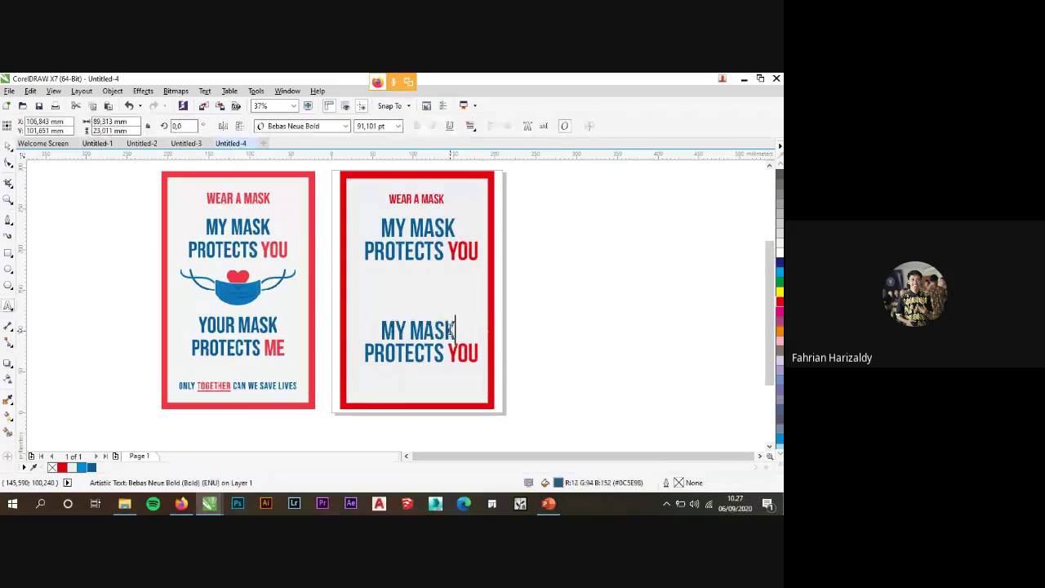
pyautogui.hotkey('shift', 'Home')
pyautogui.press('BackSpace')
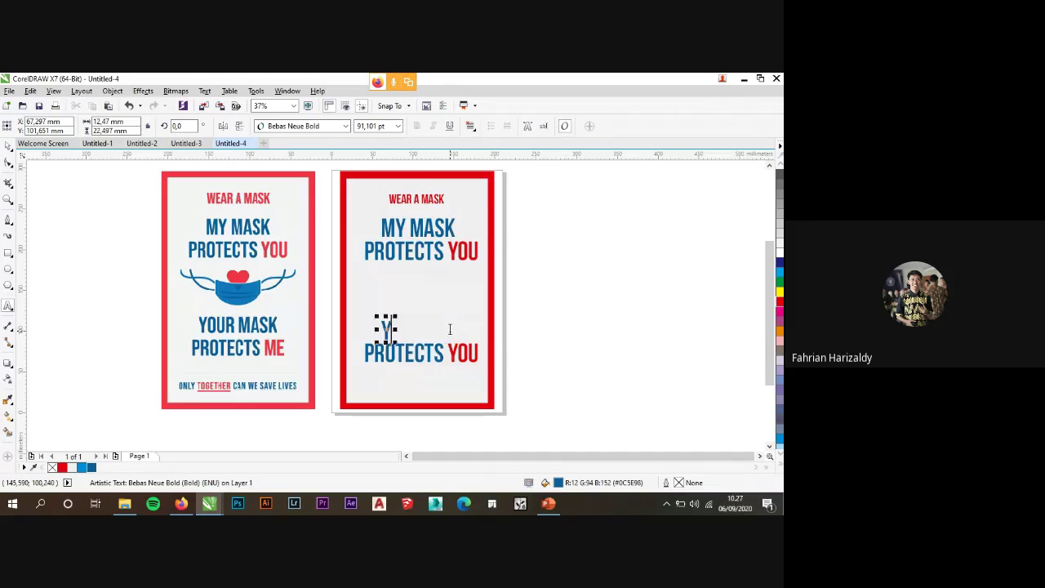
pyautogui.write('YOUR MASK')
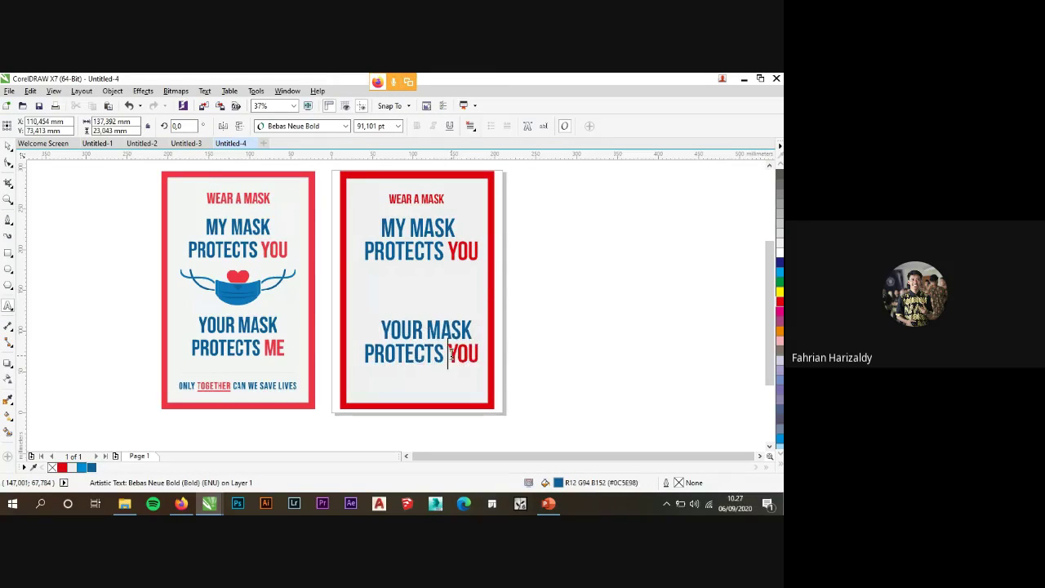
# Replace the red word "YOU" in the lower "PROTECTS YOU" line with "ME".
pyautogui.moveTo(447, 356); pyautogui.dragTo(488, 353)
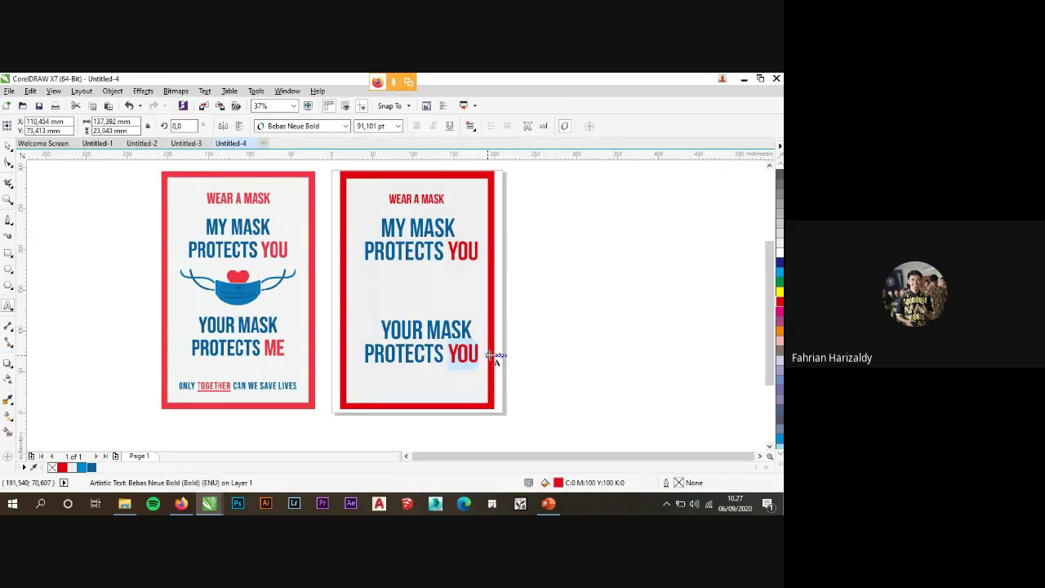
pyautogui.write('ME')
pyautogui.hotkey('ctrl', 'space')
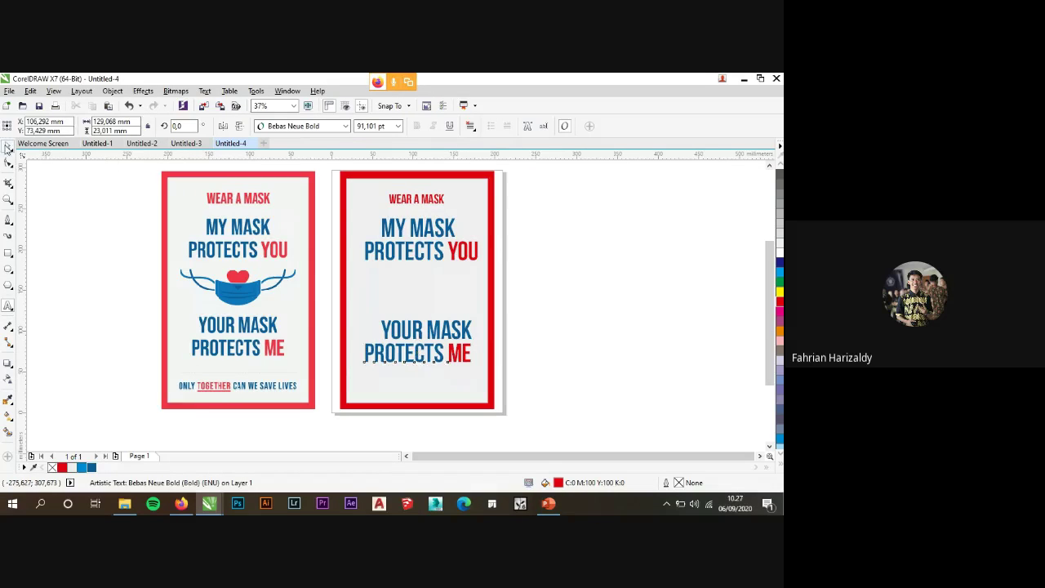
pyautogui.click(551, 328)
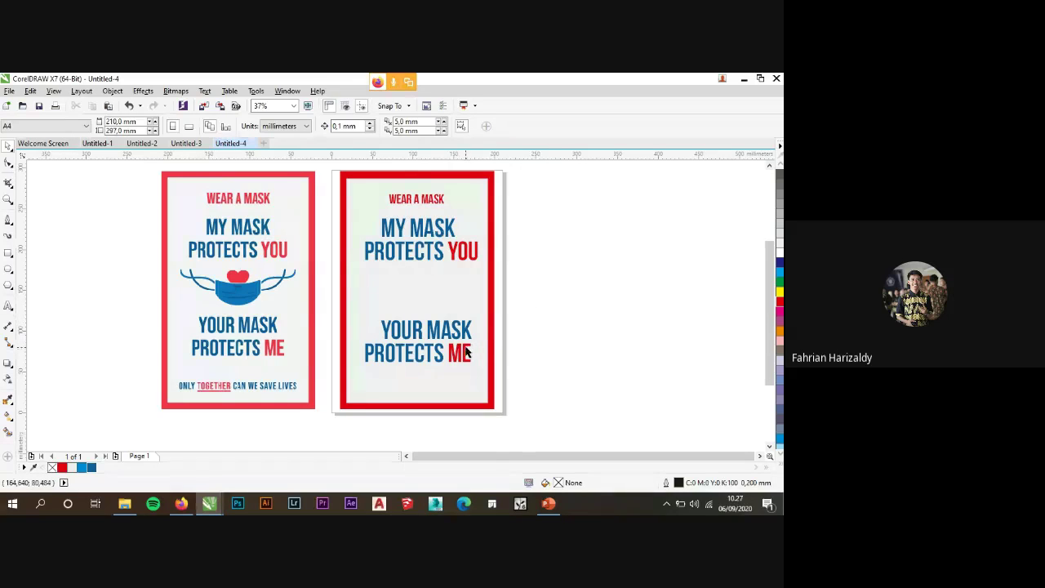
pyautogui.scroll(2, 465, 355)
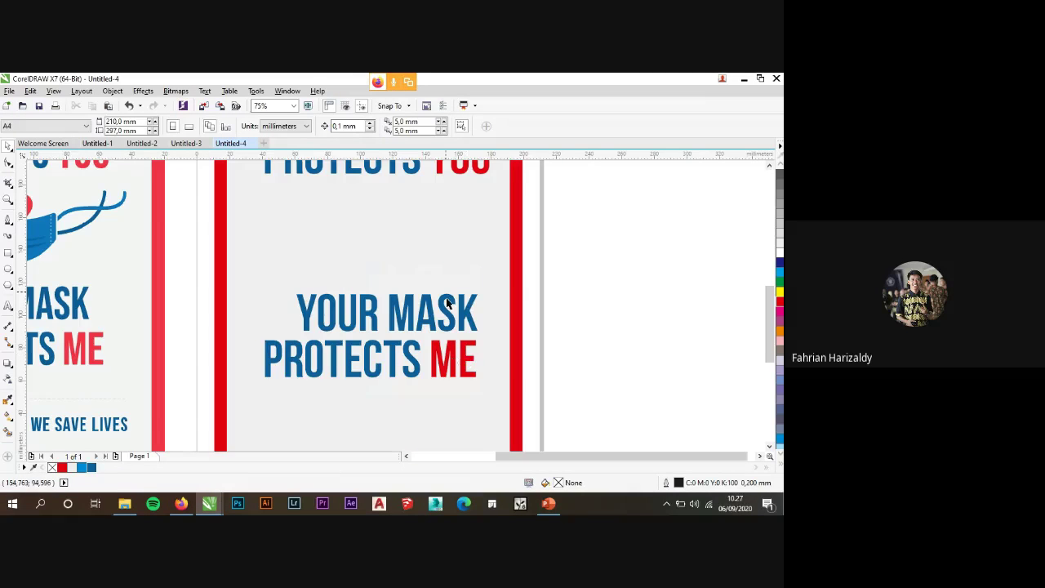
pyautogui.scroll(-2, 433, 272)
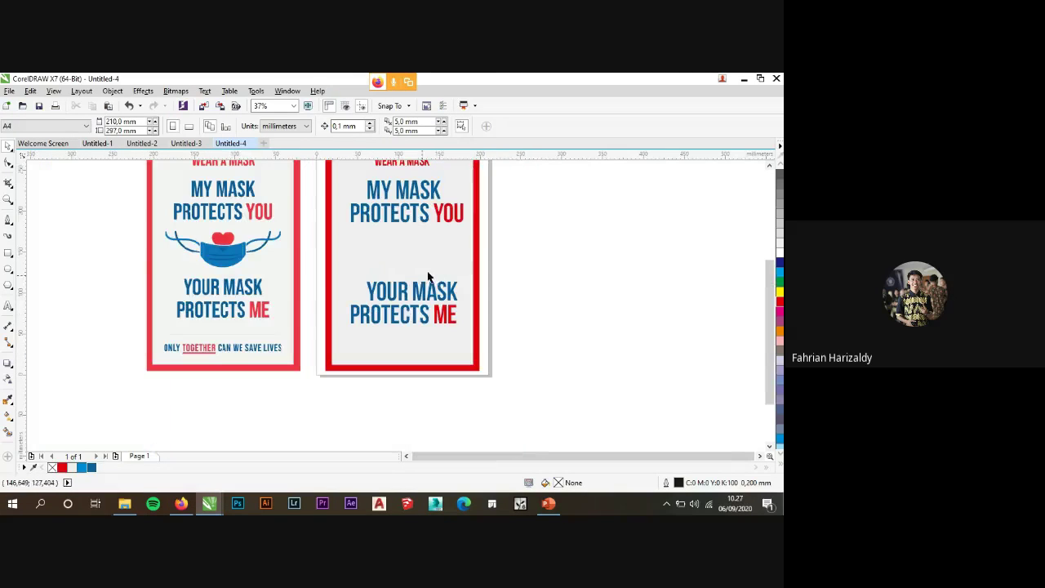
pyautogui.click(410, 318)
pyautogui.scroll(2, 408, 317)
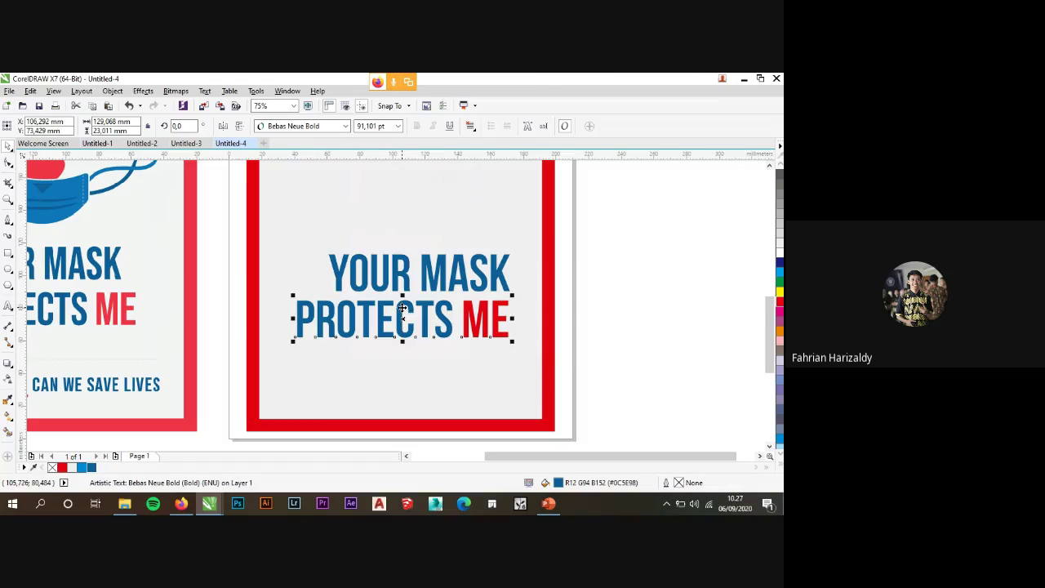
pyautogui.click(313, 230)
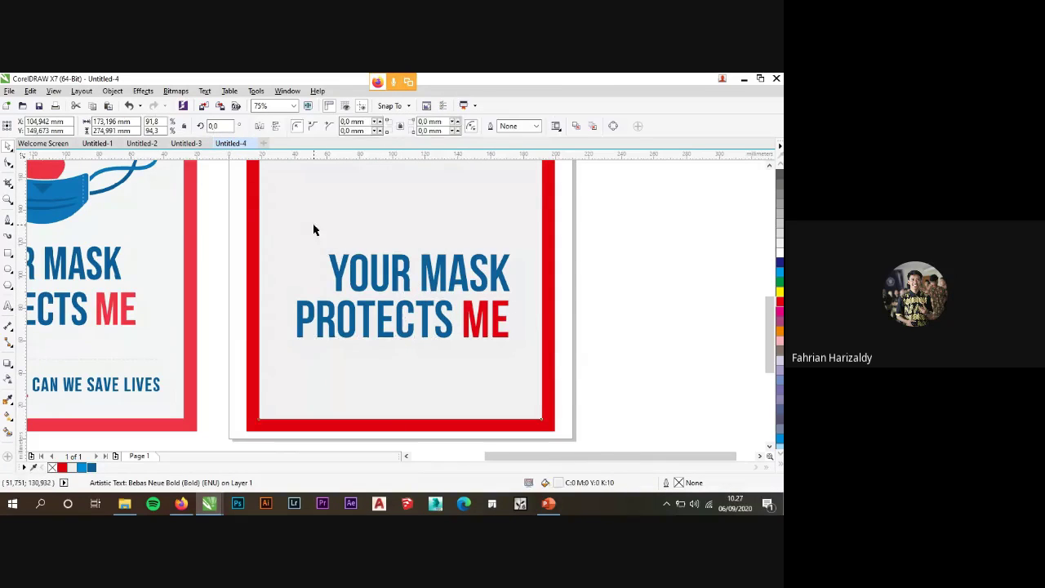
pyautogui.click(655, 320)
pyautogui.click(443, 318)
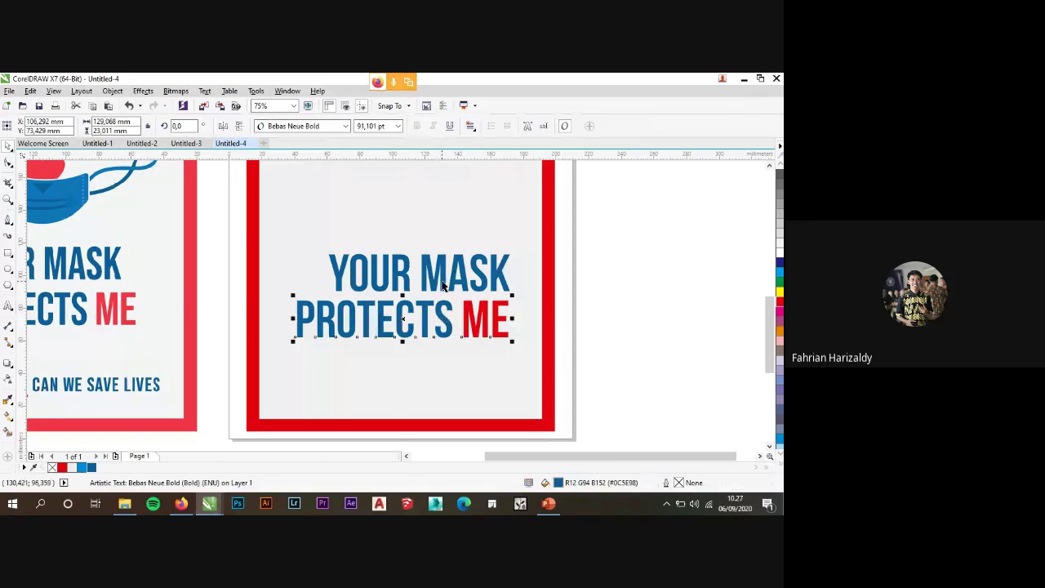
pyautogui.click(441, 285)
pyautogui.moveTo(441, 286)
pyautogui.mouseDown()
pyautogui.moveTo(423, 285)
pyautogui.moveTo(443, 285)
pyautogui.mouseUp()
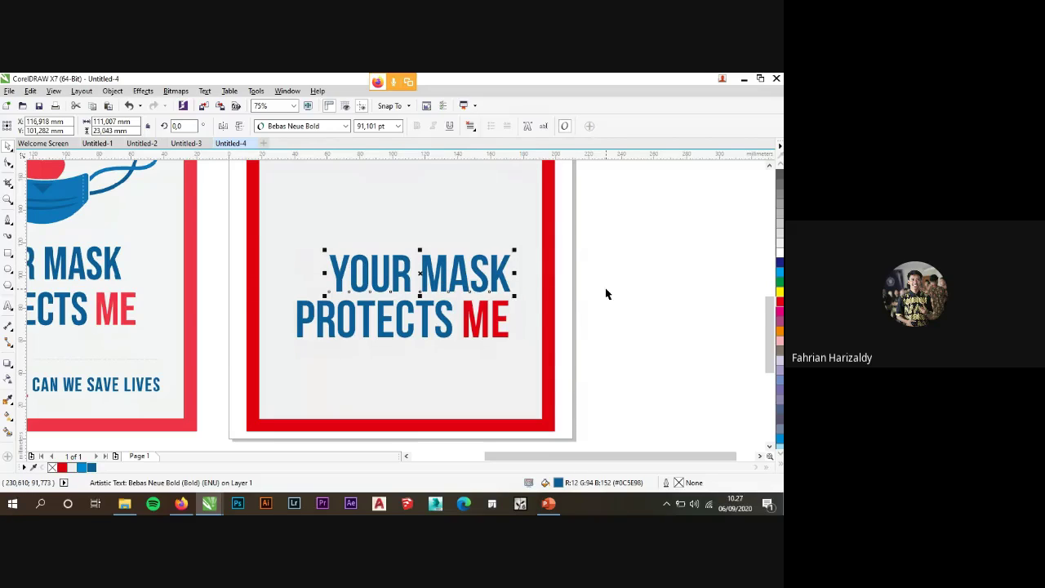
pyautogui.click(606, 294)
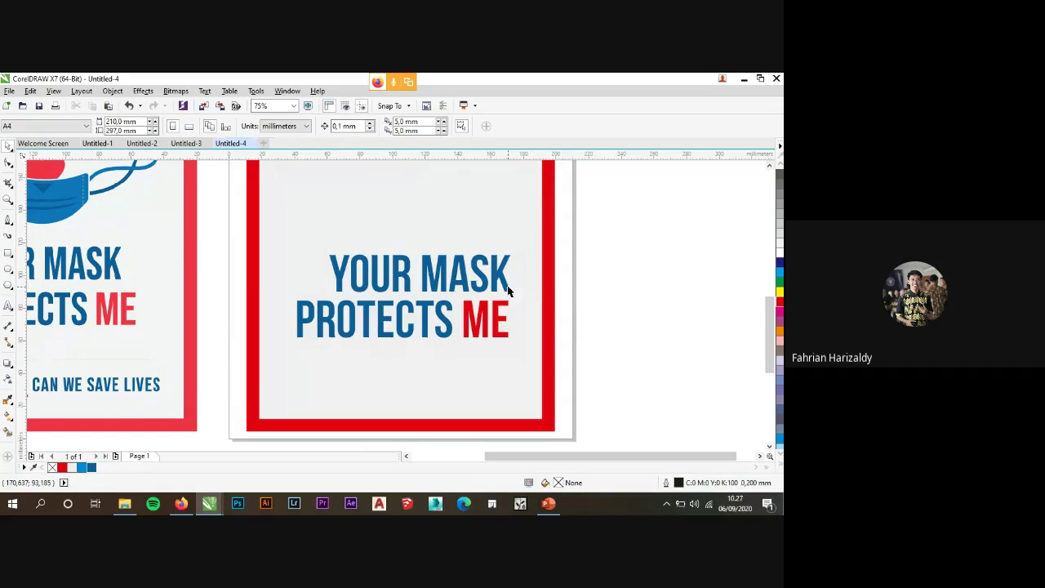
pyautogui.click(471, 276)
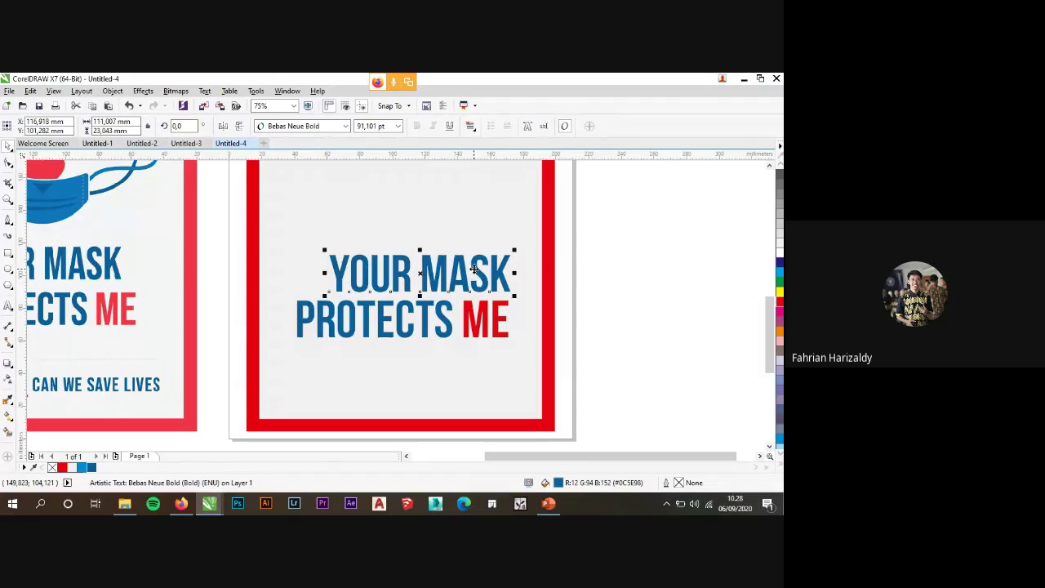
pyautogui.keyDown('shift'); pyautogui.click(473, 392); pyautogui.keyUp('shift')
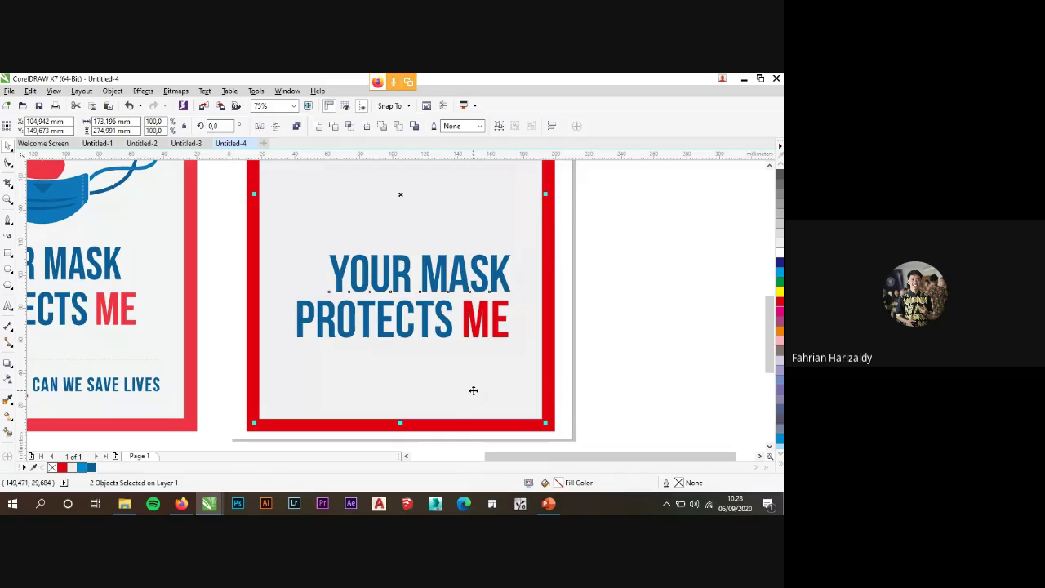
pyautogui.click(639, 280)
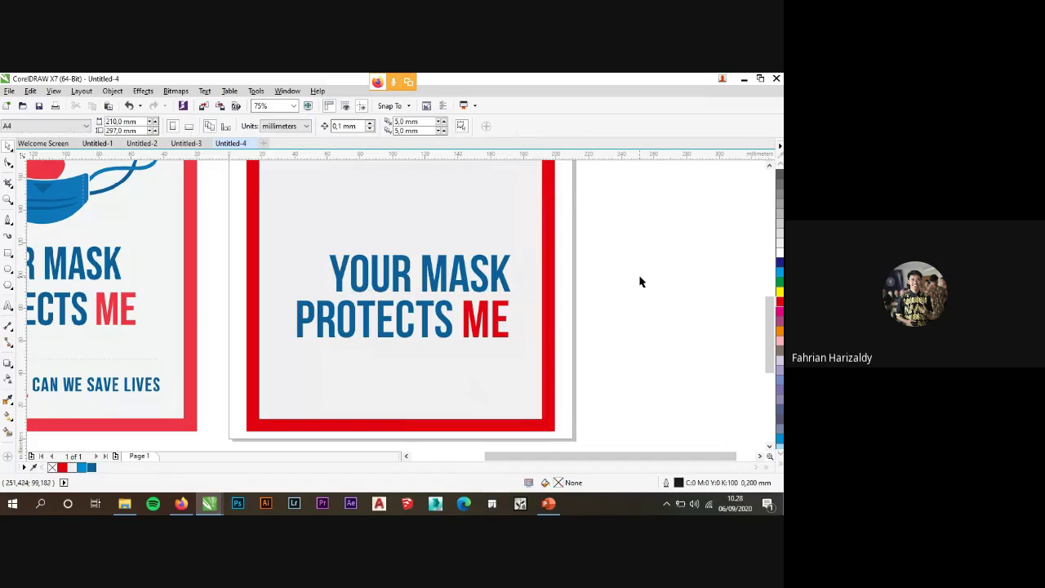
# Try centering the "YOUR MASK" line horizontally on the light gray background rectangle.
pyautogui.click(492, 272)
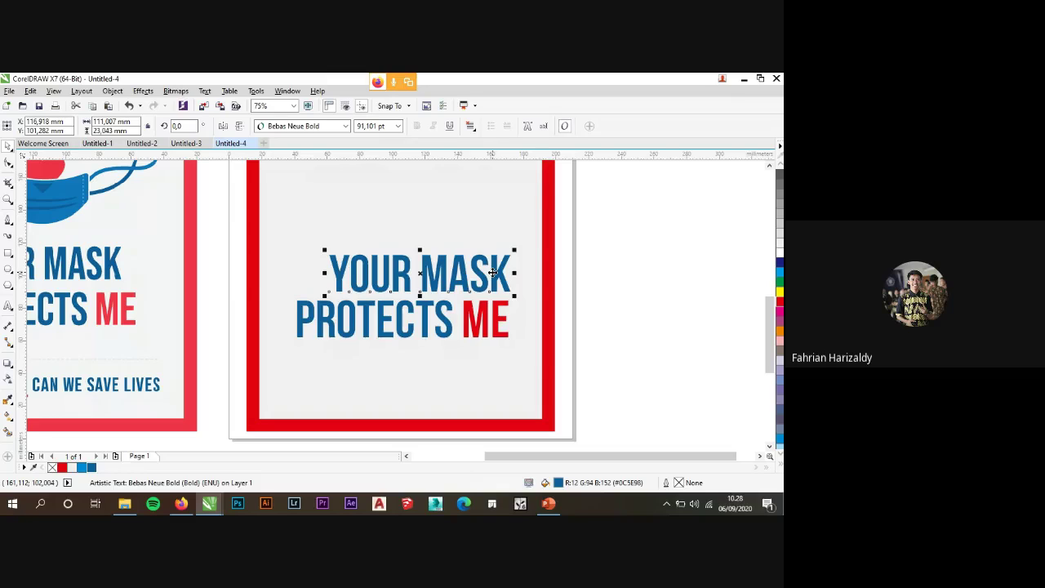
pyautogui.click(590, 270)
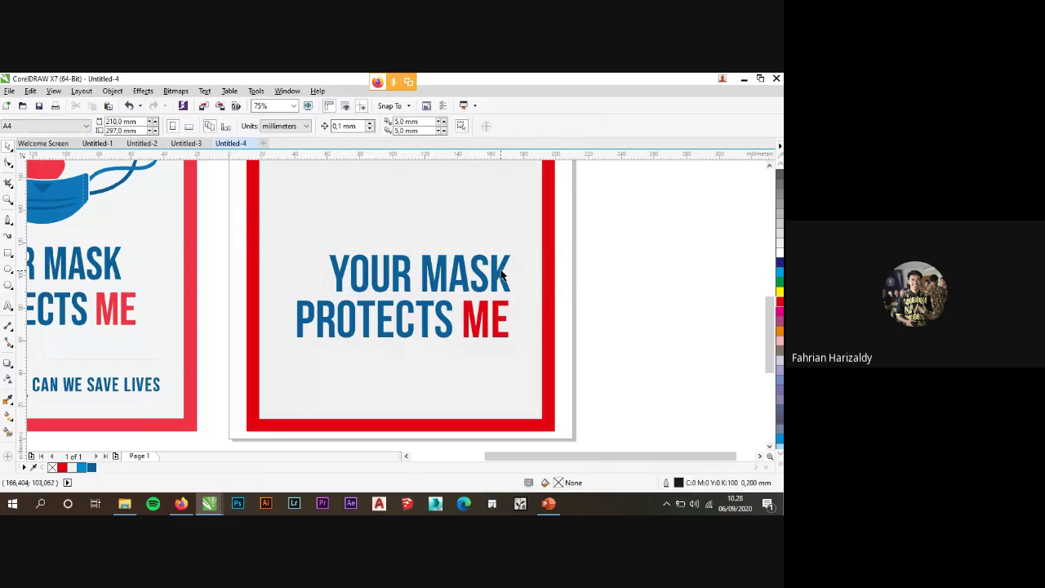
pyautogui.click(501, 274)
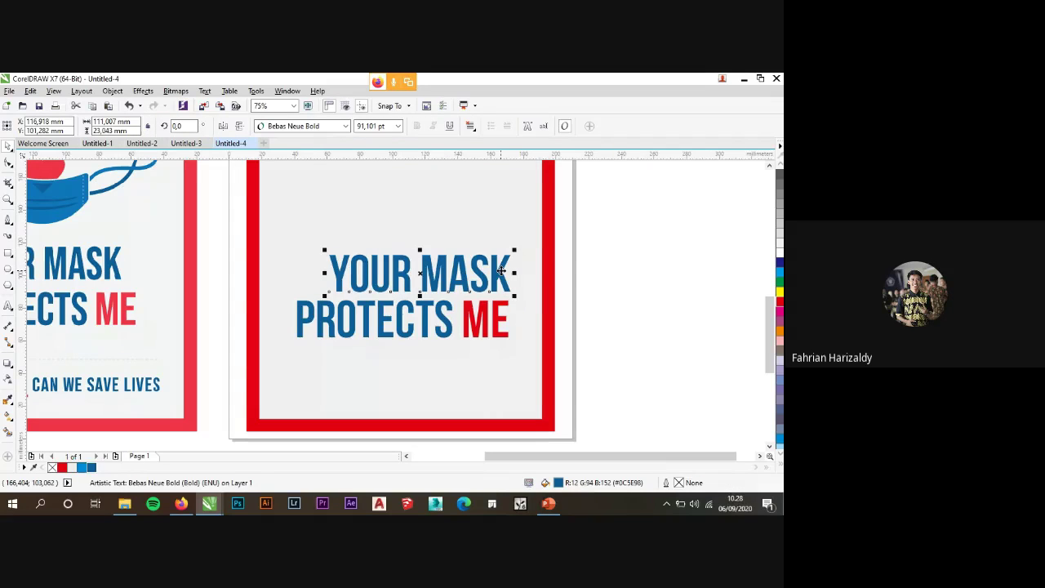
pyautogui.keyDown('shift'); pyautogui.click(495, 208); pyautogui.keyUp('shift')
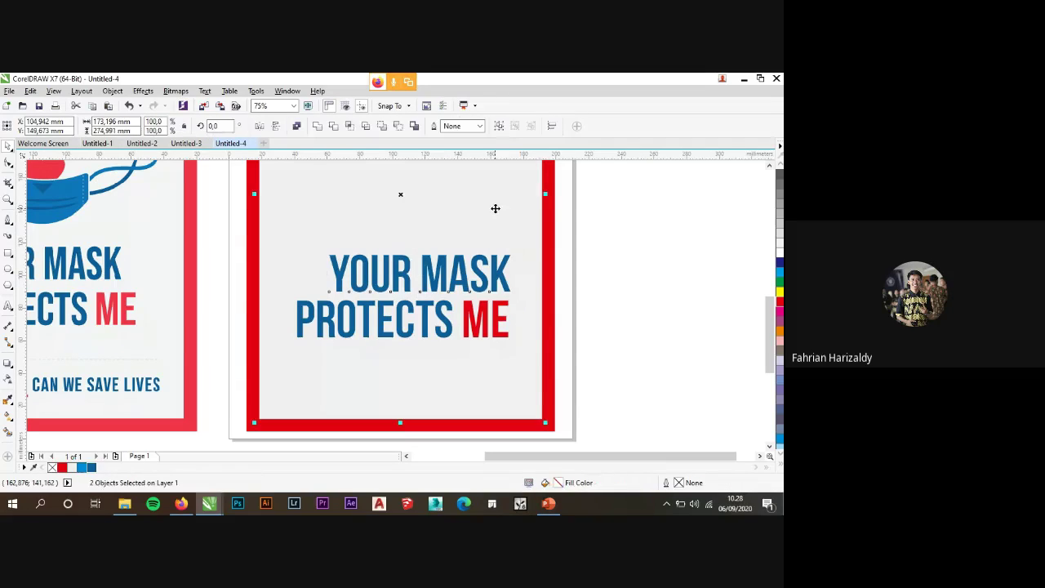
pyautogui.click(496, 209)
pyautogui.click(499, 271)
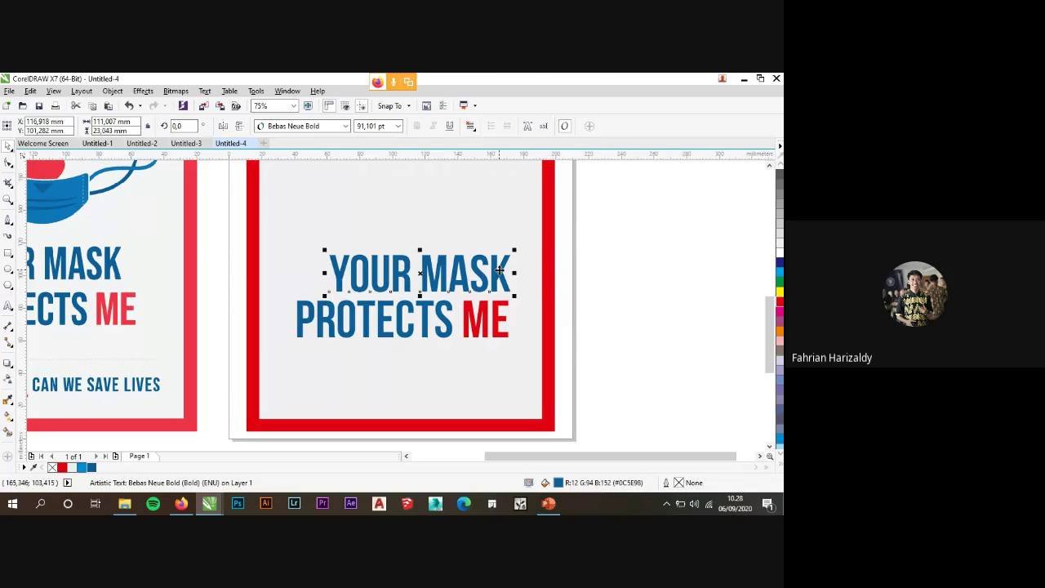
pyautogui.keyDown('shift'); pyautogui.click(458, 240); pyautogui.keyUp('shift')
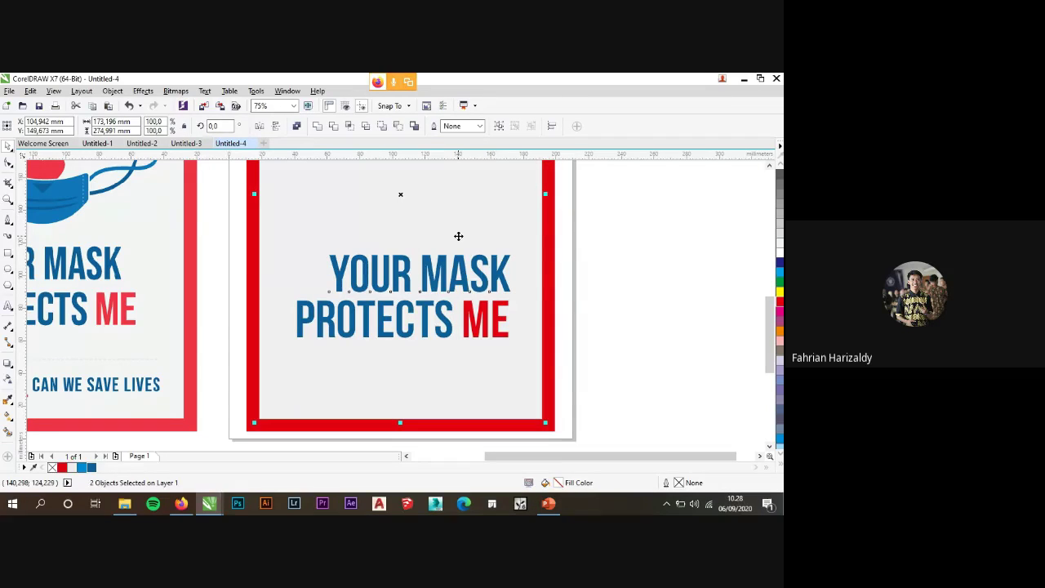
pyautogui.press('c')
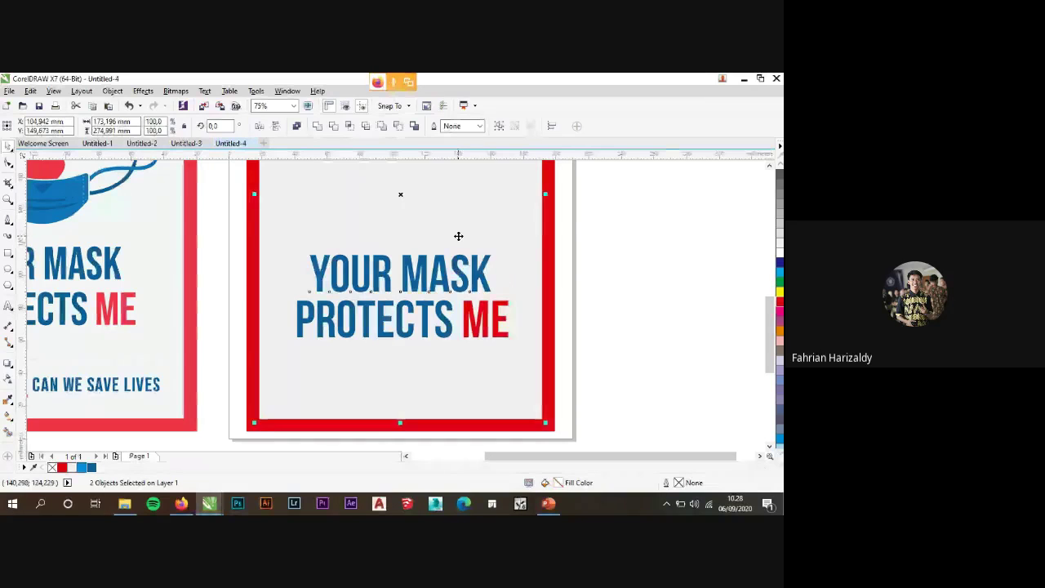
pyautogui.click(648, 259)
pyautogui.click(128, 105)
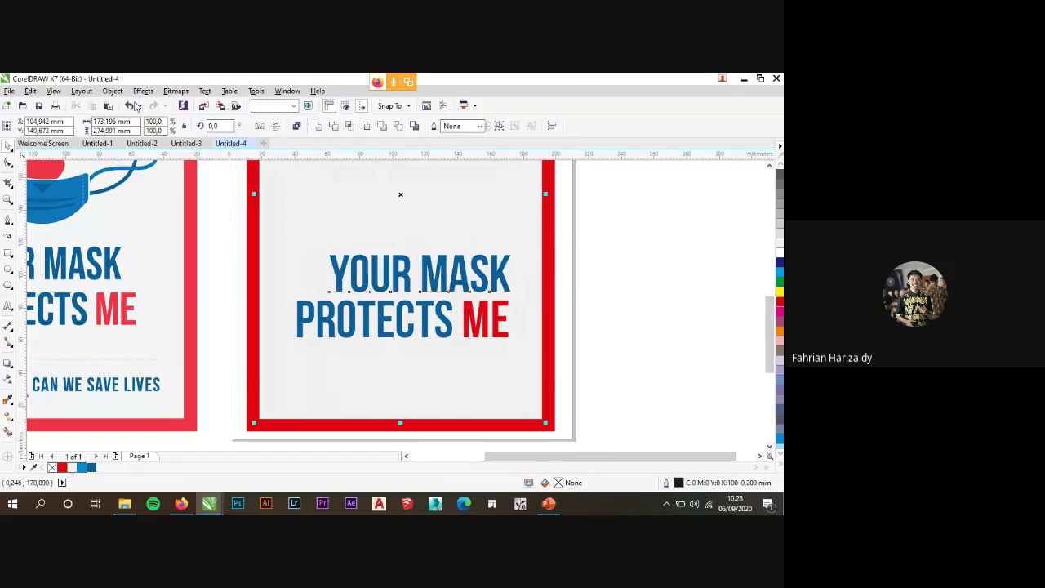
pyautogui.click(573, 278)
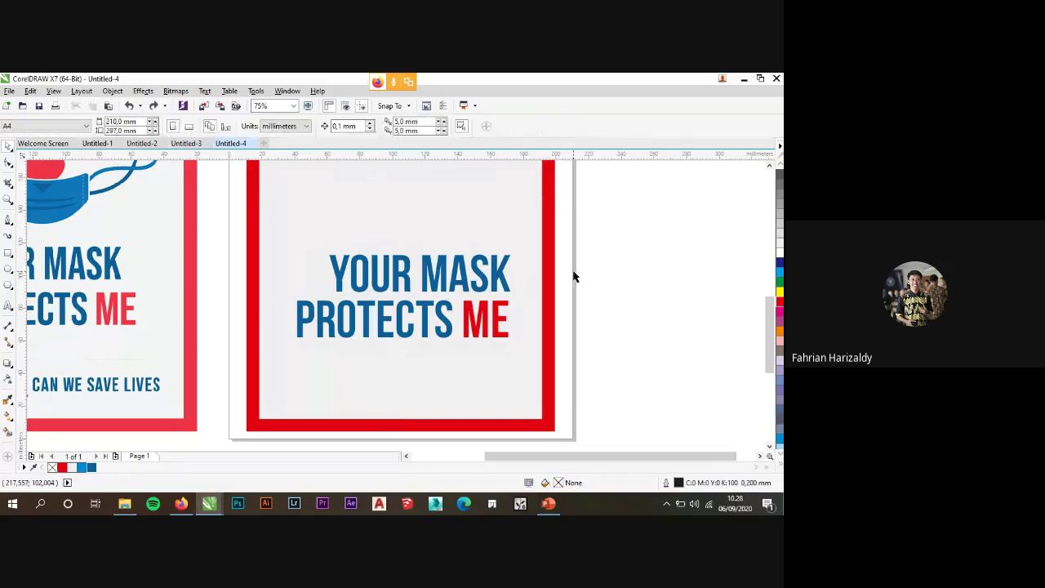
# Center the "YOUR MASK" line horizontally on the light gray background rectangle.
pyautogui.click(496, 273)
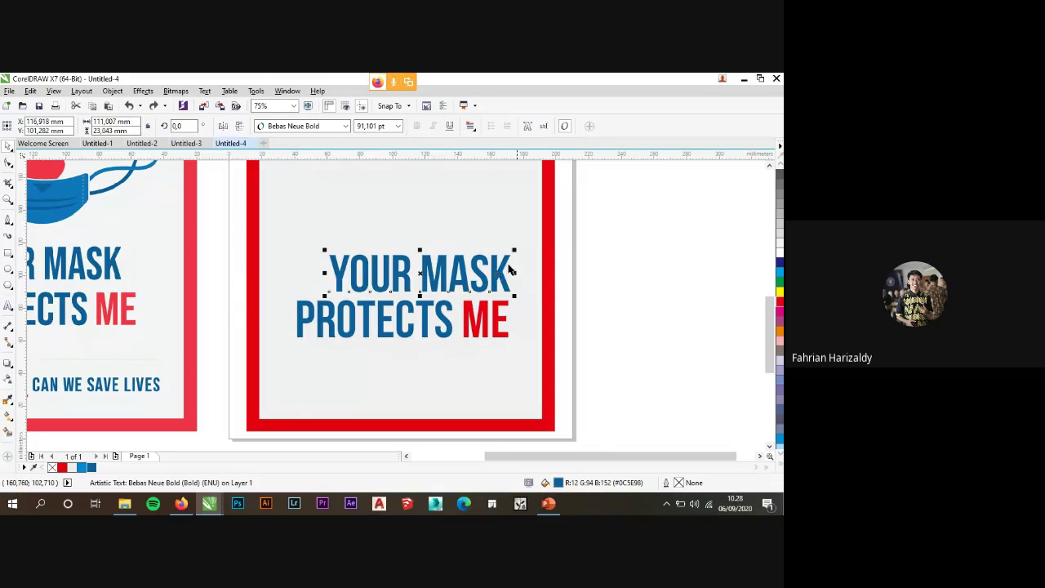
pyautogui.keyDown('shift'); pyautogui.click(481, 221); pyautogui.keyUp('shift')
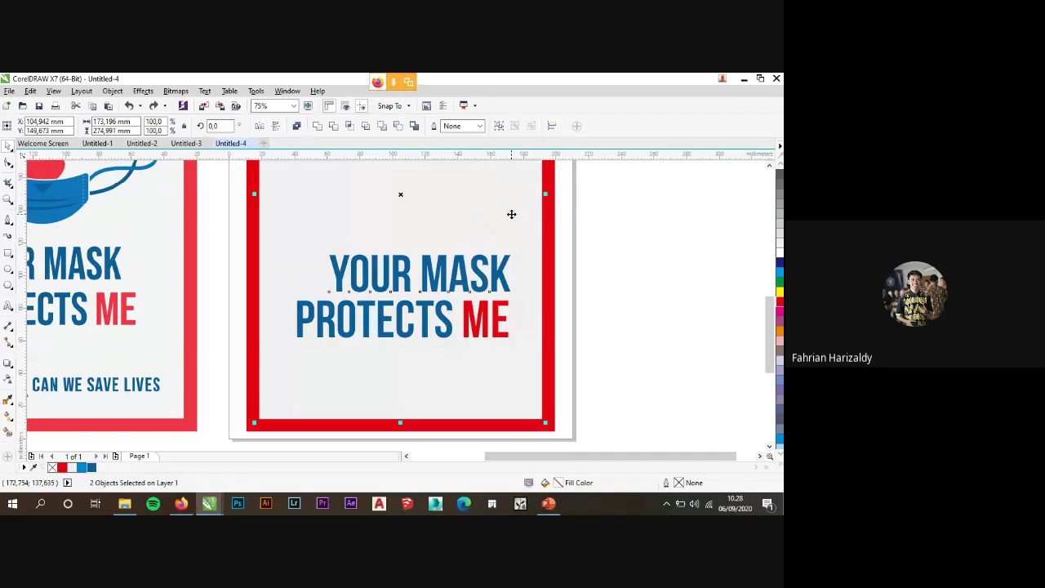
pyautogui.press('c')
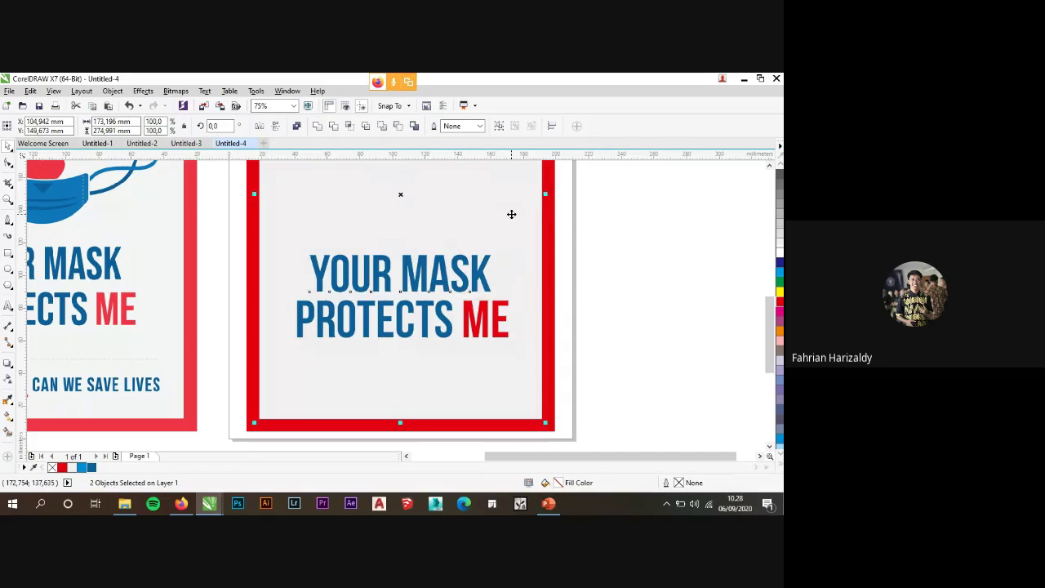
pyautogui.click(595, 240)
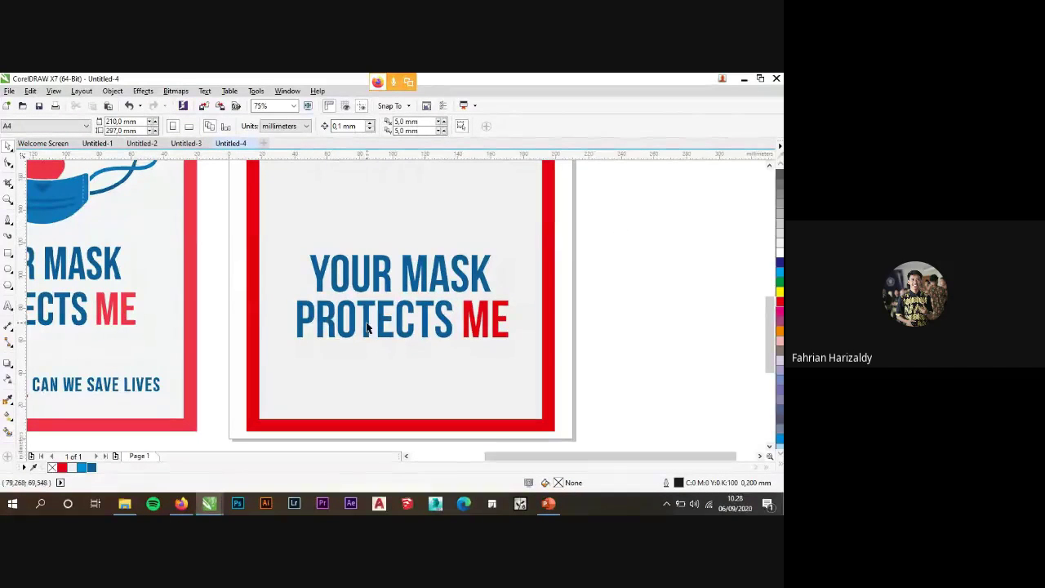
# Center the upper "PROTECTS YOU" line horizontally on the light gray background rectangle.
pyautogui.click(400, 318)
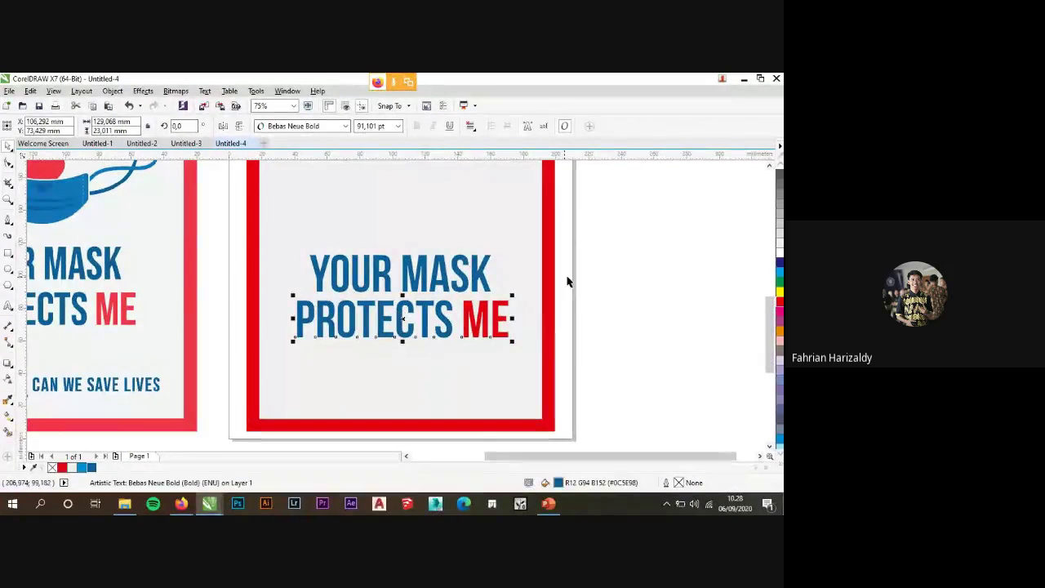
pyautogui.scroll(-2, 359, 350)
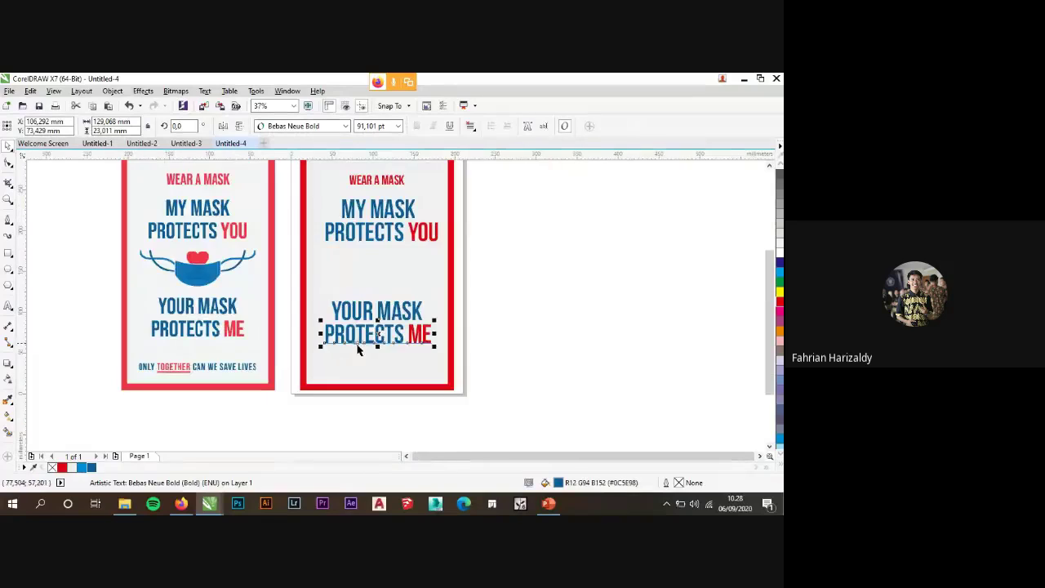
pyautogui.click(377, 236)
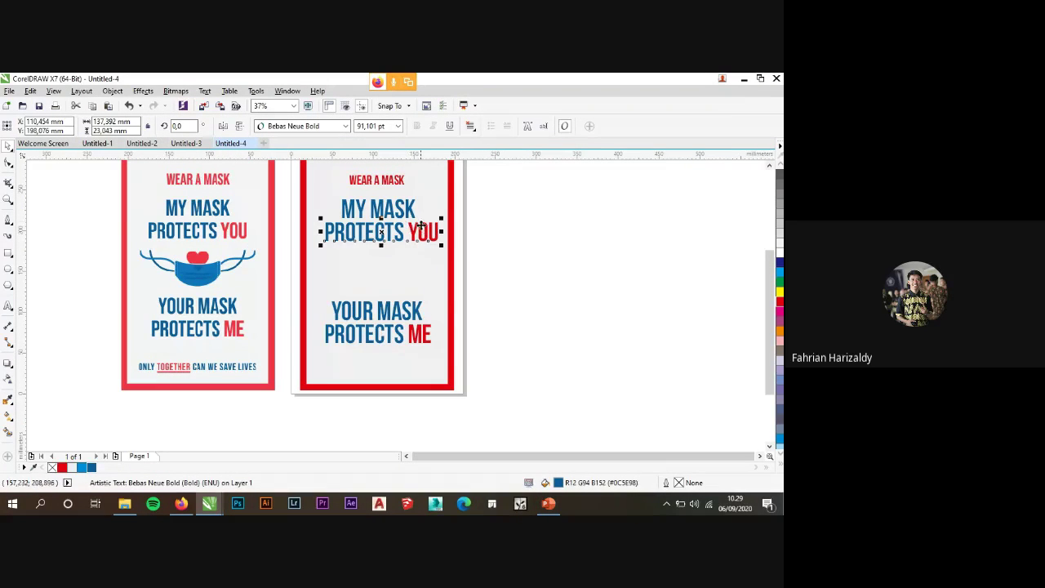
pyautogui.keyDown('shift'); pyautogui.click(425, 270); pyautogui.keyUp('shift')
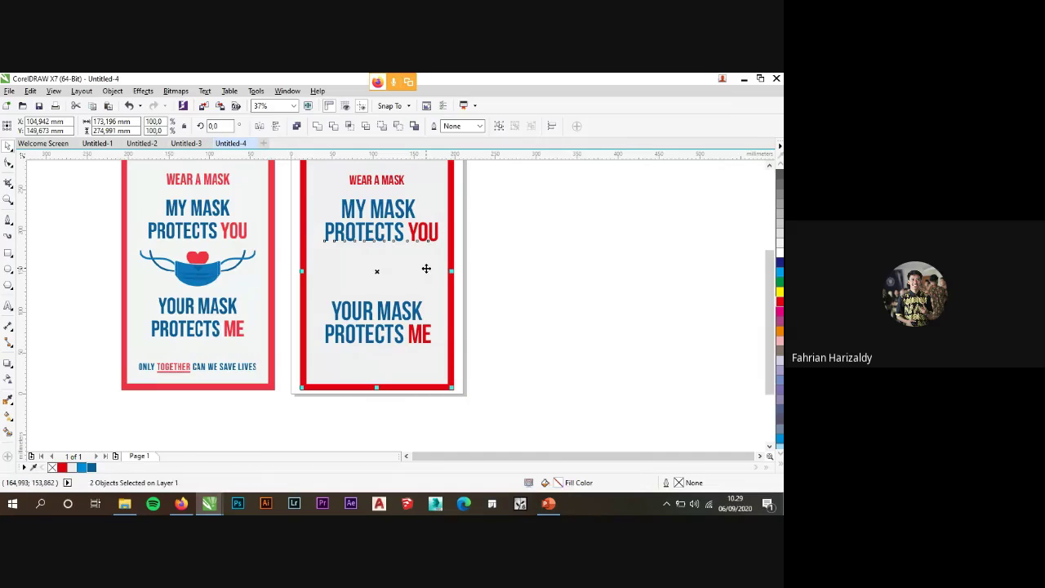
pyautogui.hotkey('ctrl', 'k')
# Center the "MY MASK" and "WEAR A MASK" lines horizontally on the light gray background rectangle.
pyautogui.click(400, 212)
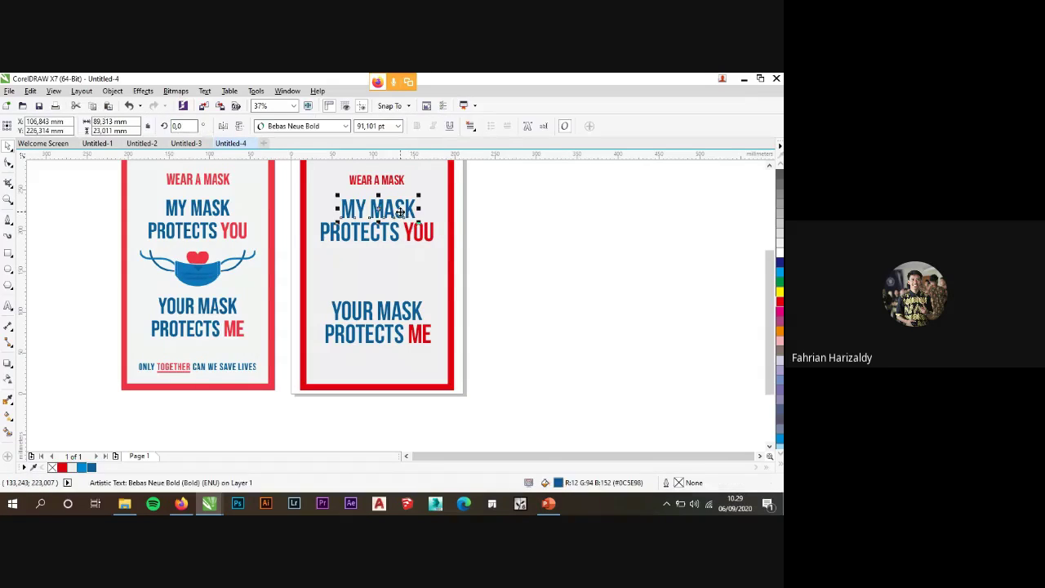
pyautogui.keyDown('shift'); pyautogui.click(428, 265); pyautogui.keyUp('shift')
pyautogui.click(382, 180)
pyautogui.keyDown('shift'); pyautogui.click(415, 180); pyautogui.keyUp('shift')
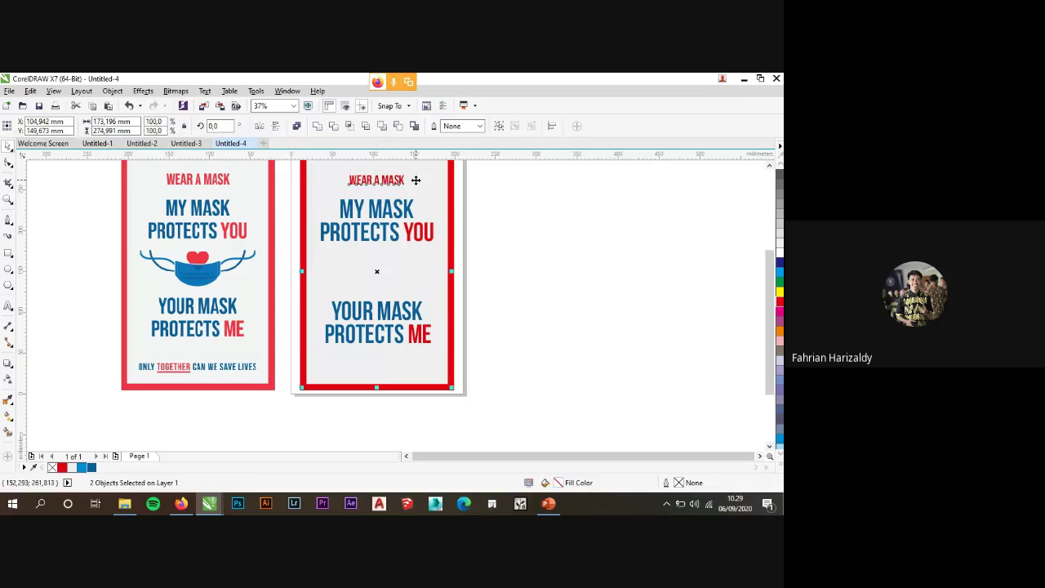
pyautogui.click(505, 229)
# Center the lower "PROTECTS ME" line horizontally on the light gray background rectangle.
pyautogui.click(400, 334)
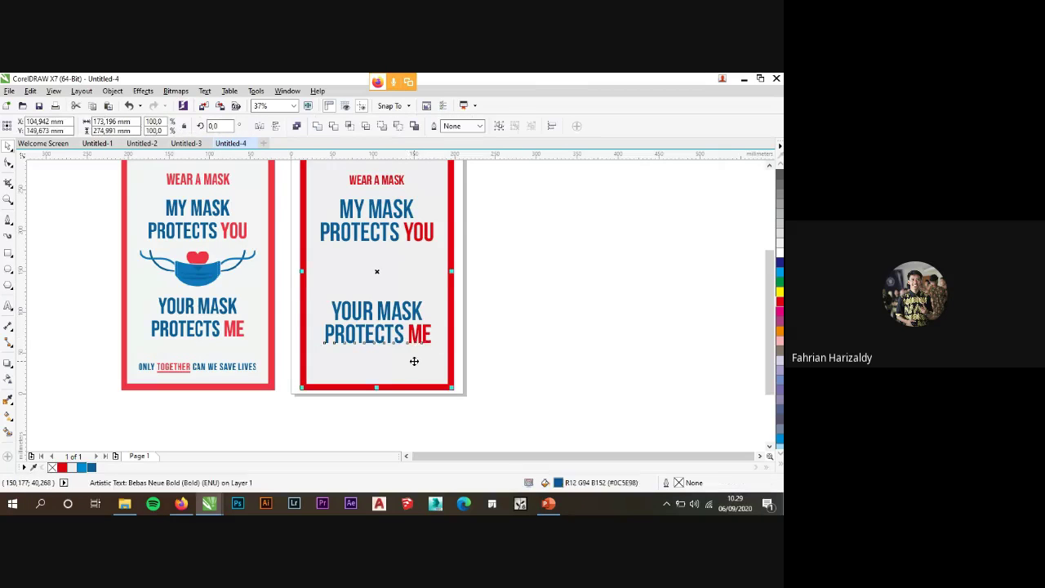
pyautogui.keyDown('shift'); pyautogui.click(413, 361); pyautogui.keyUp('shift')
pyautogui.click(503, 349)
pyautogui.scroll(1, 396, 342)
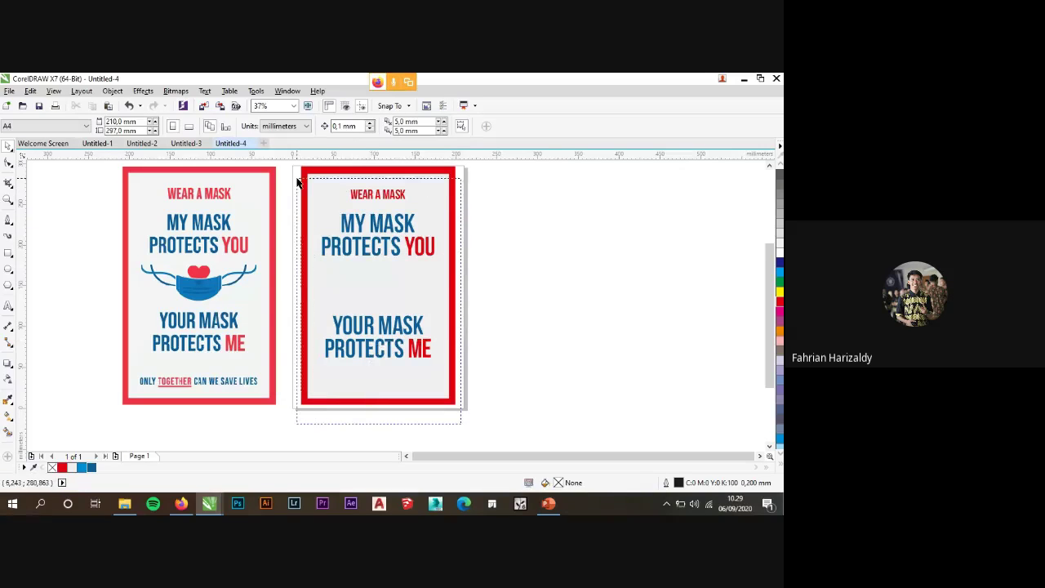
pyautogui.scroll(2, 297, 170)
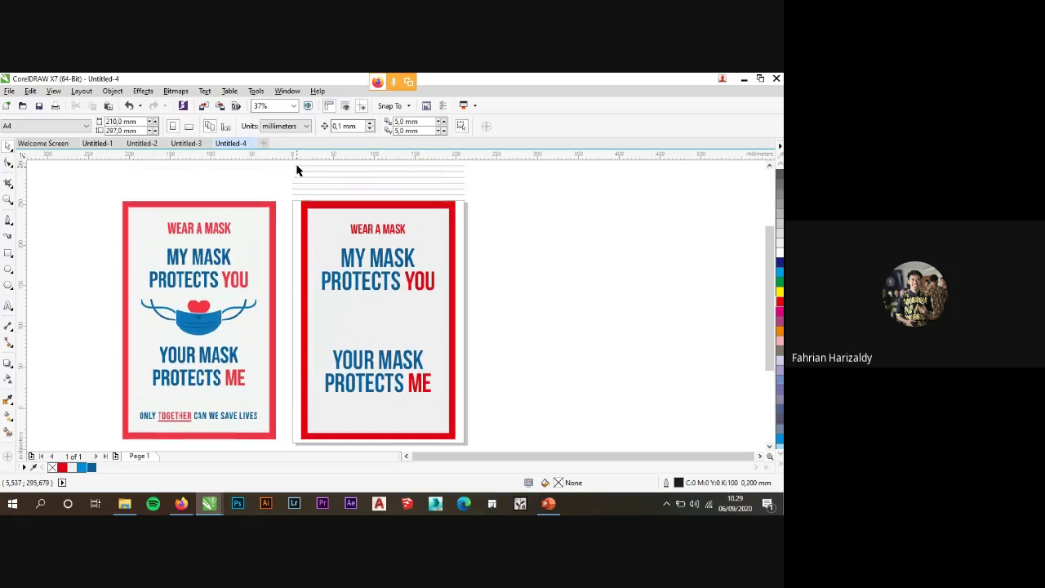
pyautogui.click(437, 234)
pyautogui.click(499, 329)
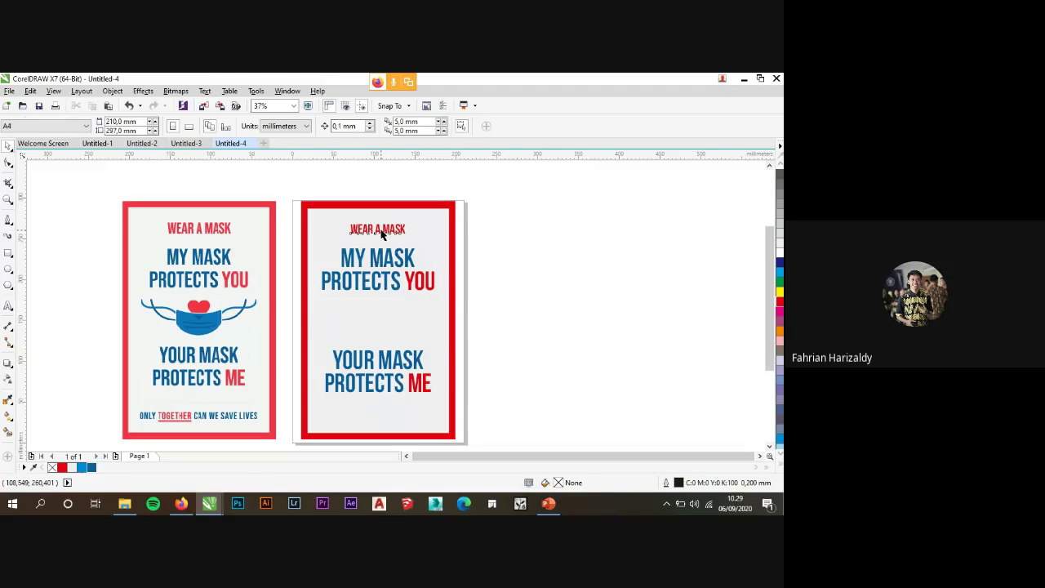
# Copy the "WEAR A MASK" line below "PROTECTS ME" and replace its text with "ONLY TOGETHER CAN WE SAVE LIVES".
pyautogui.moveTo(388, 230); pyautogui.dragTo(381, 413)
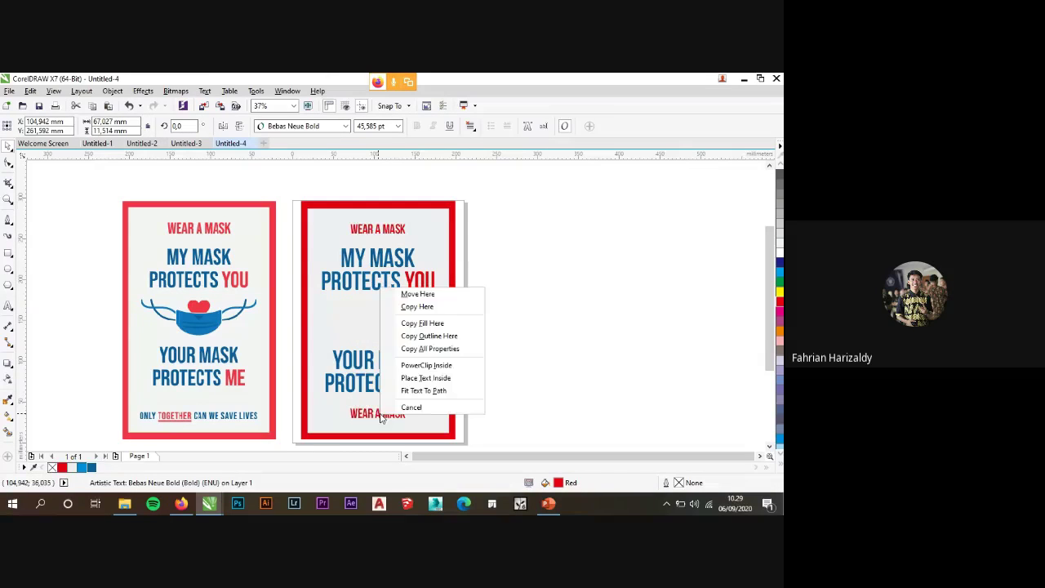
pyautogui.click(432, 306)
pyautogui.doubleClick(391, 413)
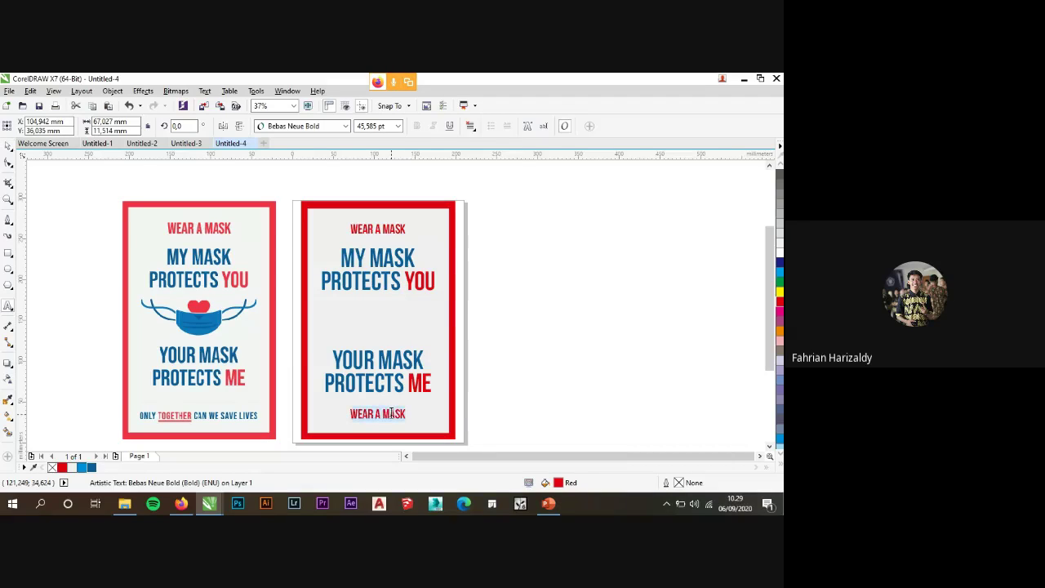
pyautogui.write('ONLY TOGETHER CAN WE SAVE LIVES')
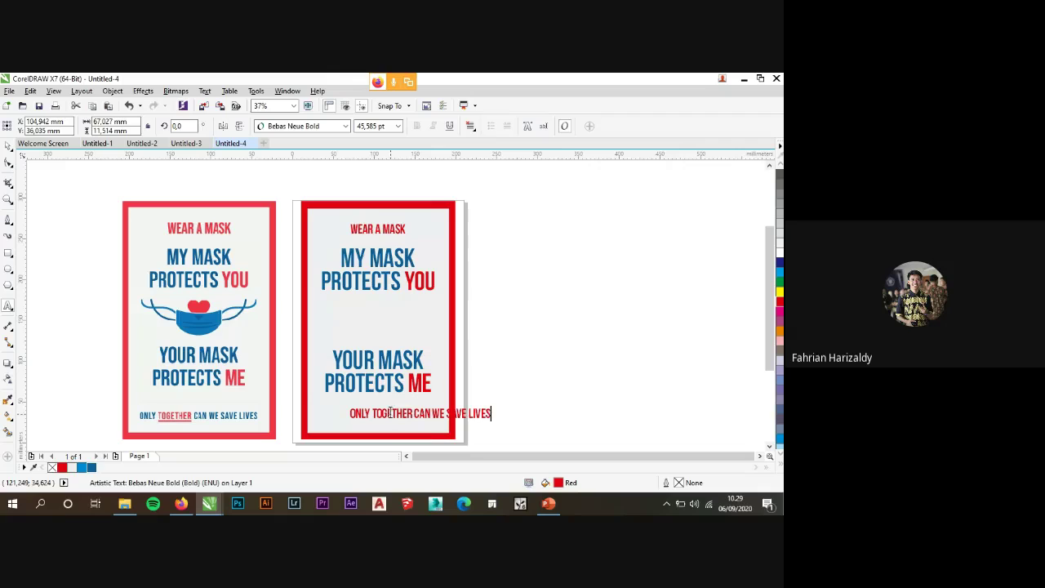
pyautogui.hotkey('ctrl', 'space')
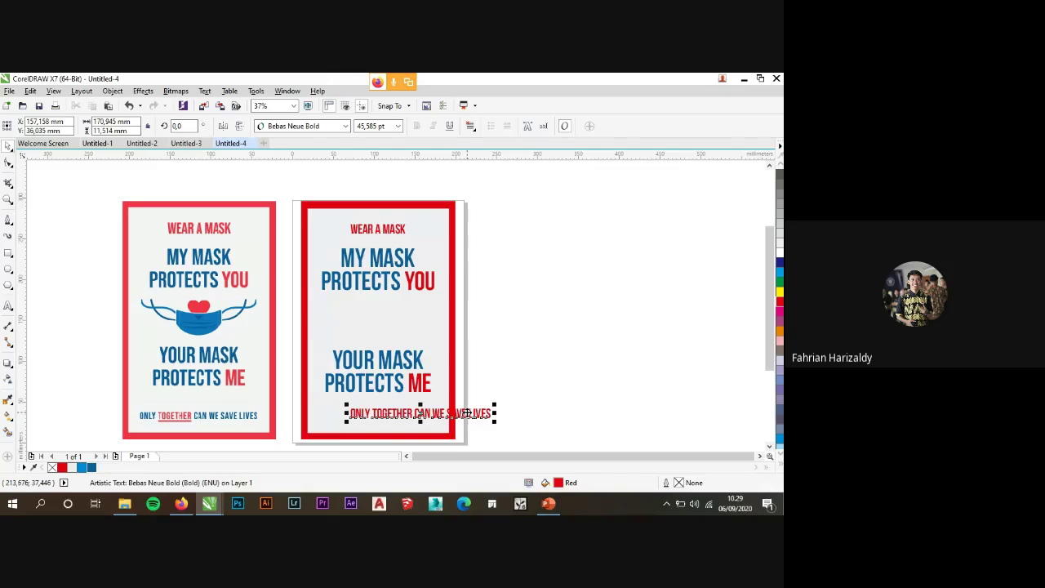
# Try moving the "ONLY TOGETHER CAN WE SAVE LIVES" line sideways, farther beyond the page's right edge.
pyautogui.moveTo(467, 413); pyautogui.dragTo(494, 415)
pyautogui.press('Escape')
pyautogui.click(484, 378)
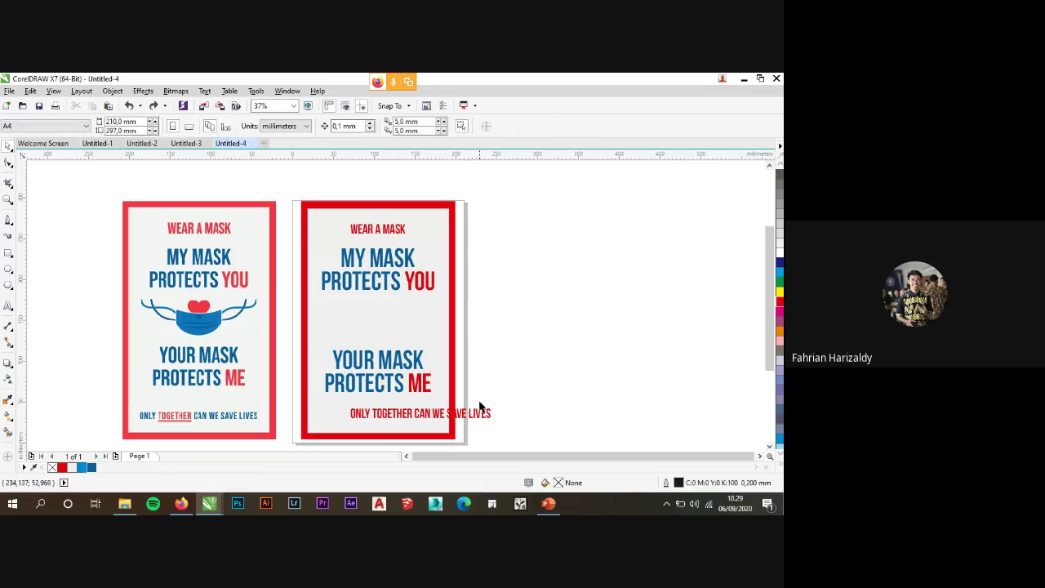
pyautogui.click(465, 415)
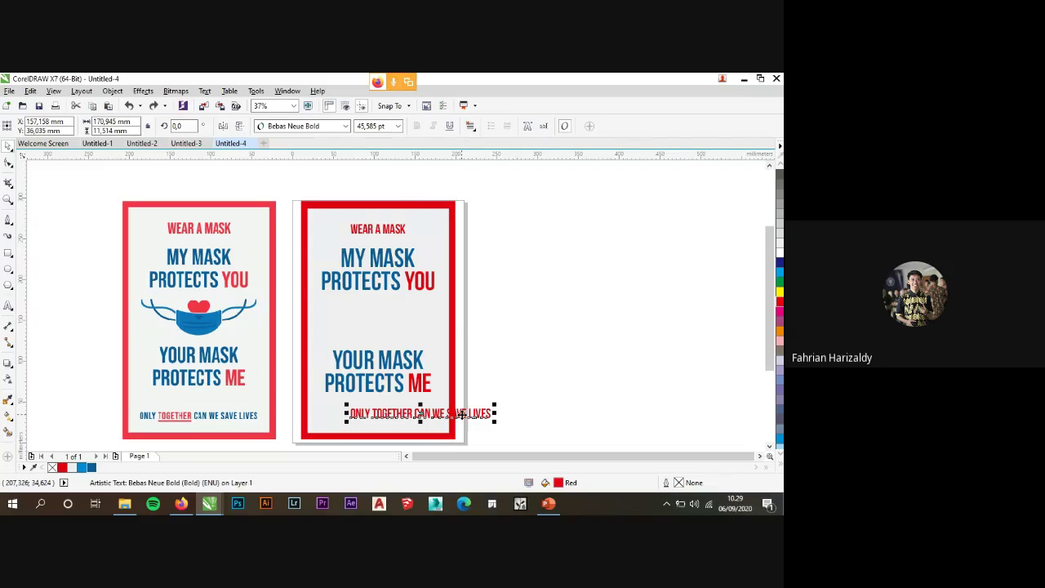
pyautogui.scroll(2, 462, 414)
pyautogui.scroll(-2, 441, 382)
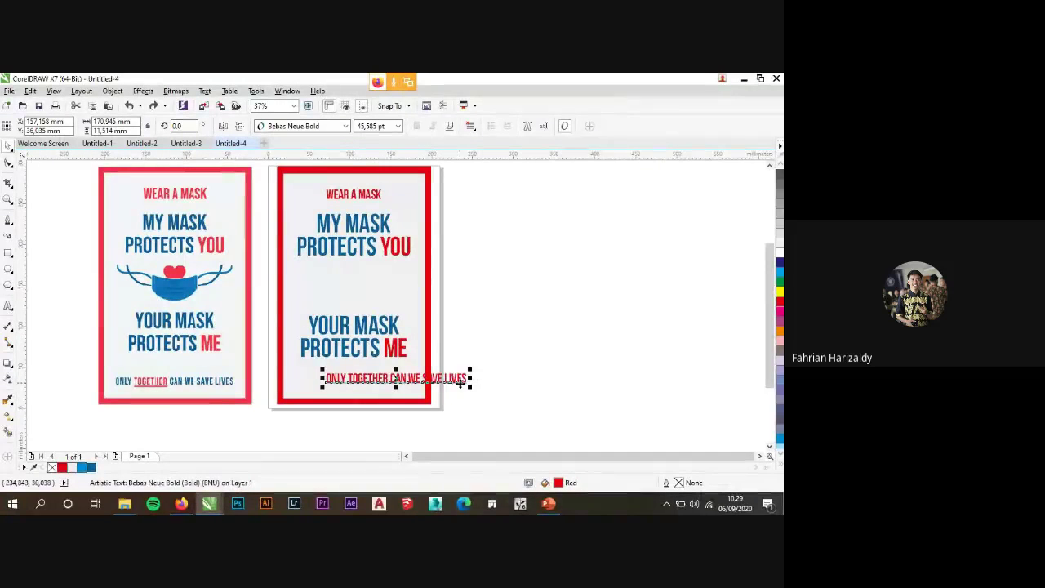
pyautogui.scroll(2, 487, 391)
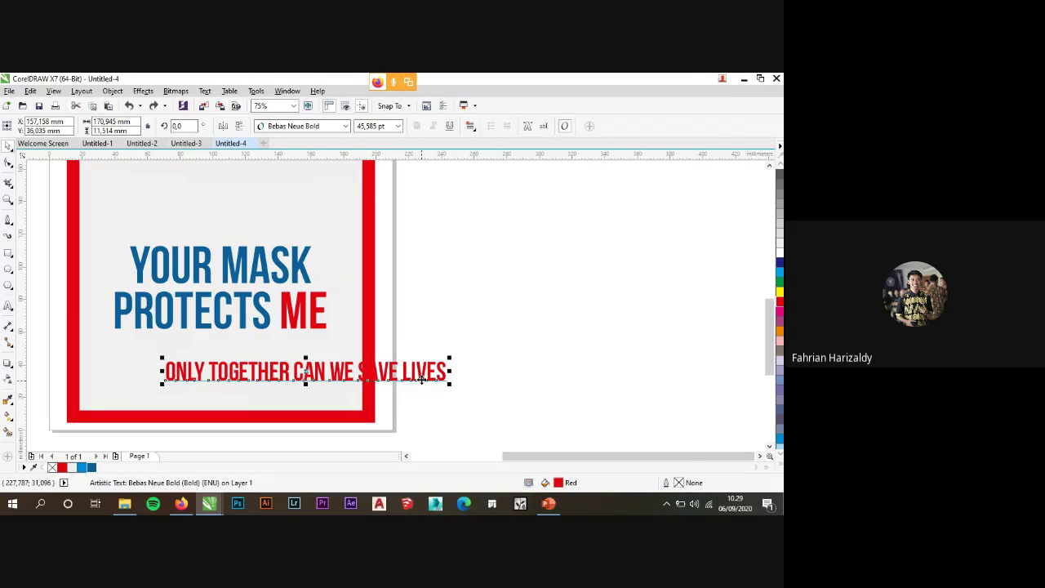
pyautogui.moveTo(421, 377); pyautogui.dragTo(471, 373)
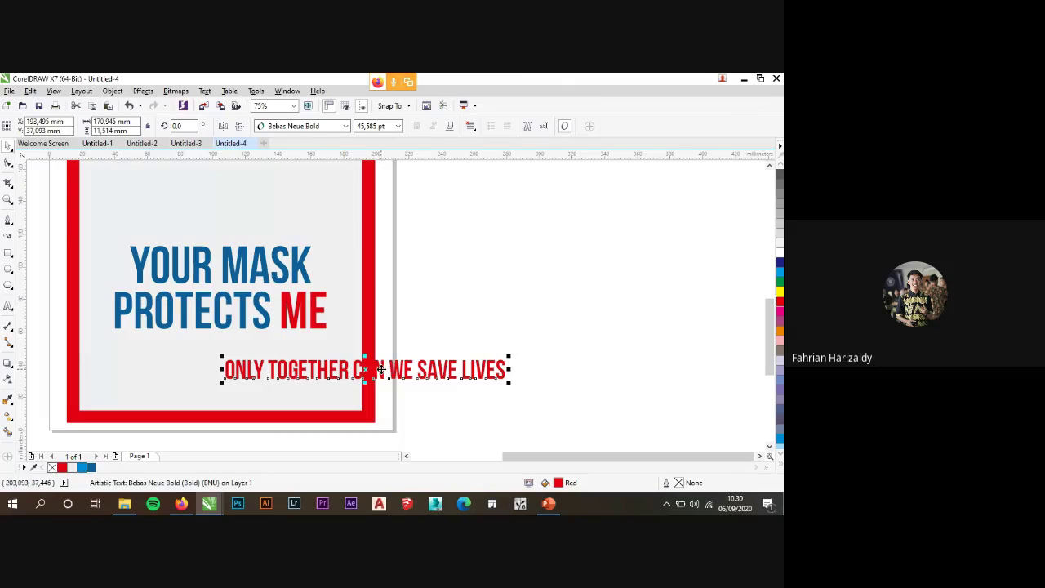
pyautogui.moveTo(388, 366)
pyautogui.mouseDown()
pyautogui.moveTo(490, 351)
pyautogui.moveTo(406, 364)
pyautogui.moveTo(500, 363)
pyautogui.moveTo(369, 365)
pyautogui.mouseUp()
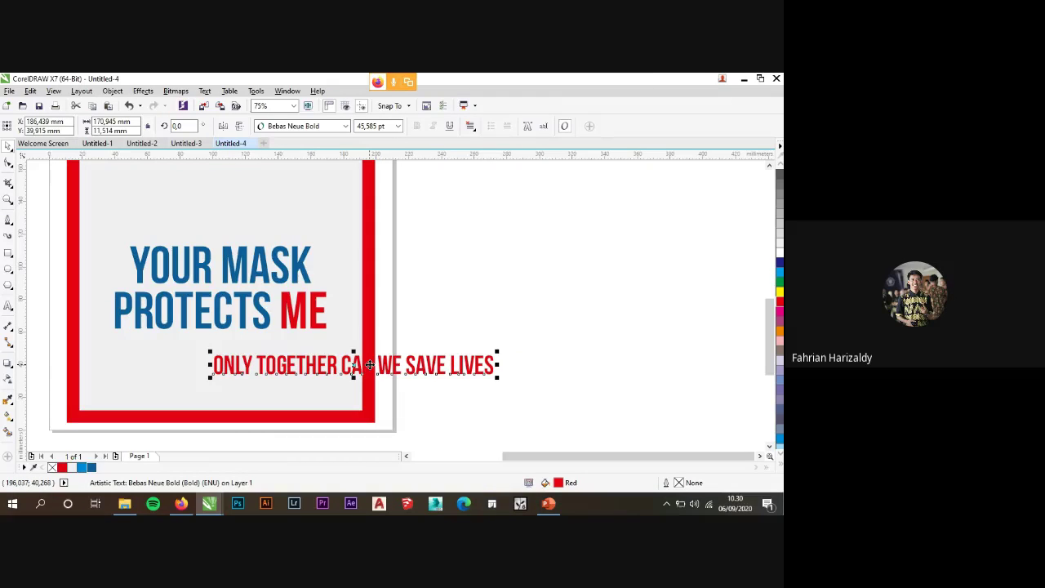
pyautogui.moveTo(392, 365); pyautogui.dragTo(478, 350)
pyautogui.click(501, 338)
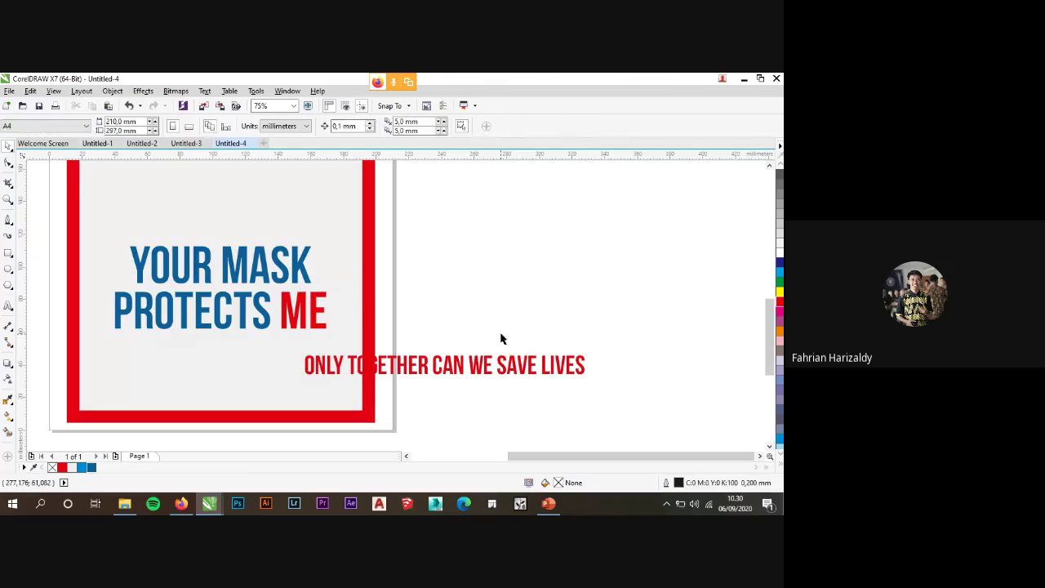
pyautogui.click(481, 372)
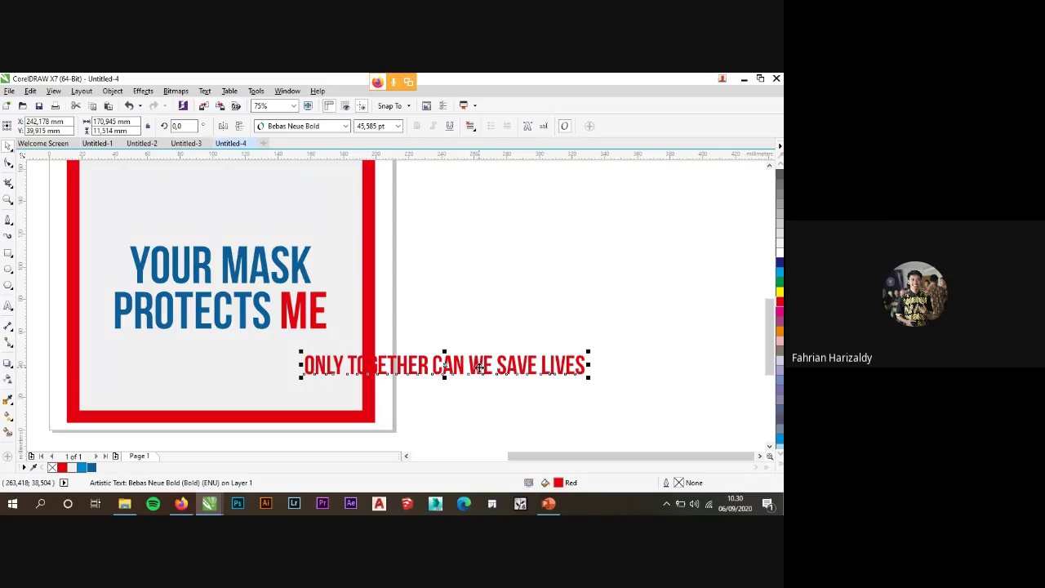
# Shrink the "ONLY TOGETHER CAN WE SAVE LIVES" line to about 132 mm wide beneath "PROTECTS ME" and color it dark blue.
pyautogui.moveTo(481, 369); pyautogui.dragTo(281, 367)
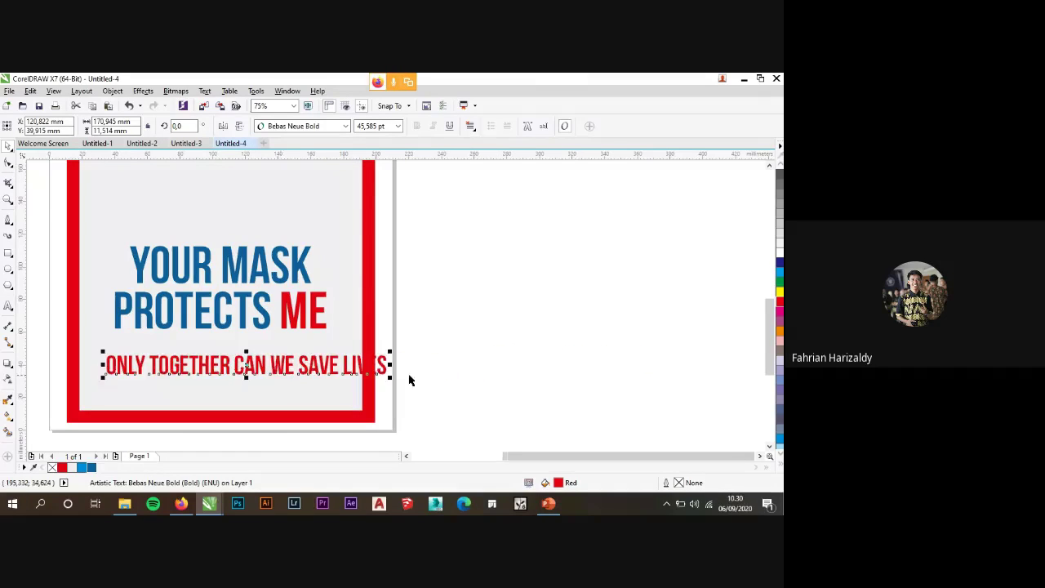
pyautogui.scroll(-2, 408, 380)
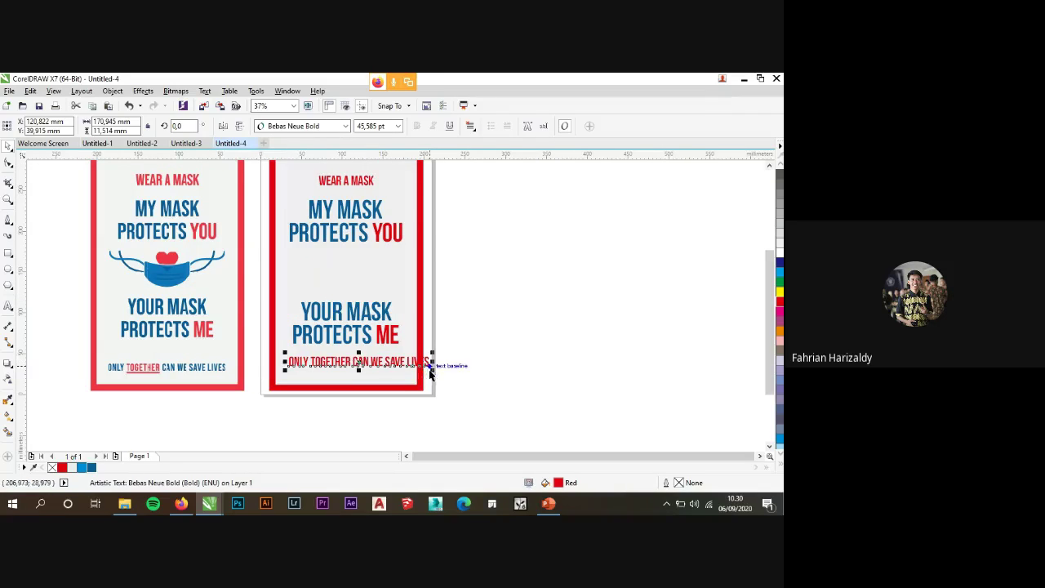
pyautogui.scroll(2, 430, 374)
pyautogui.moveTo(466, 367); pyautogui.dragTo(390, 357)
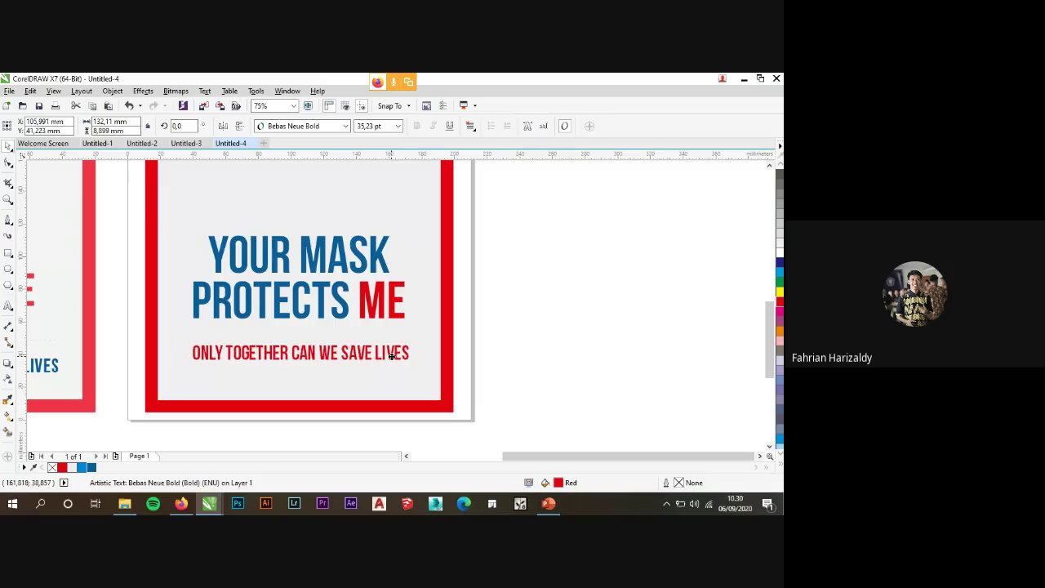
pyautogui.click(92, 467)
pyautogui.click(516, 343)
# Underline the word "TOGETHER" in the bottom text line and color it red.
pyautogui.scroll(-2, 419, 334)
pyautogui.scroll(2, 256, 354)
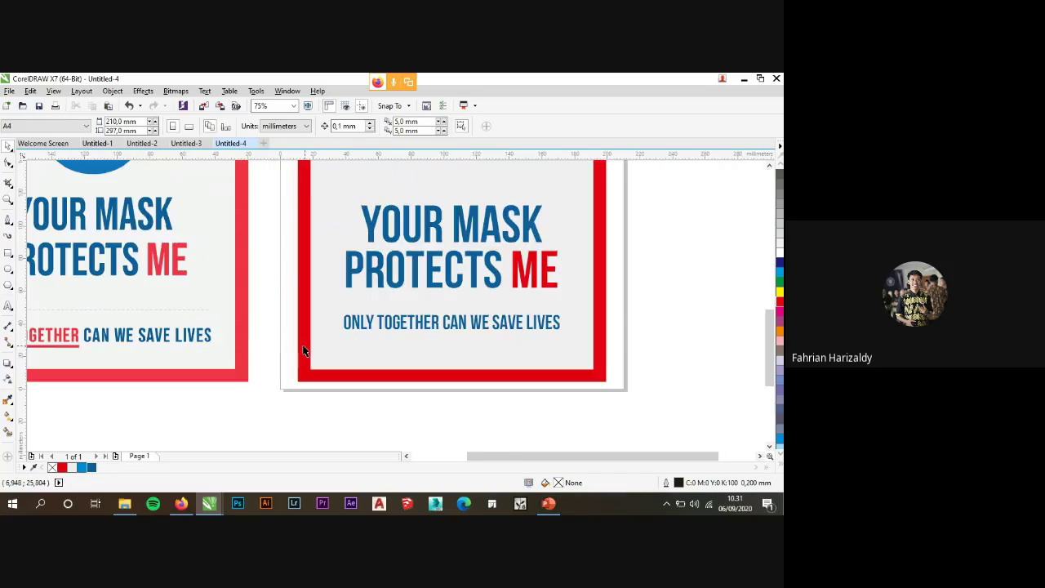
pyautogui.doubleClick(437, 328)
pyautogui.moveTo(440, 323); pyautogui.dragTo(377, 323)
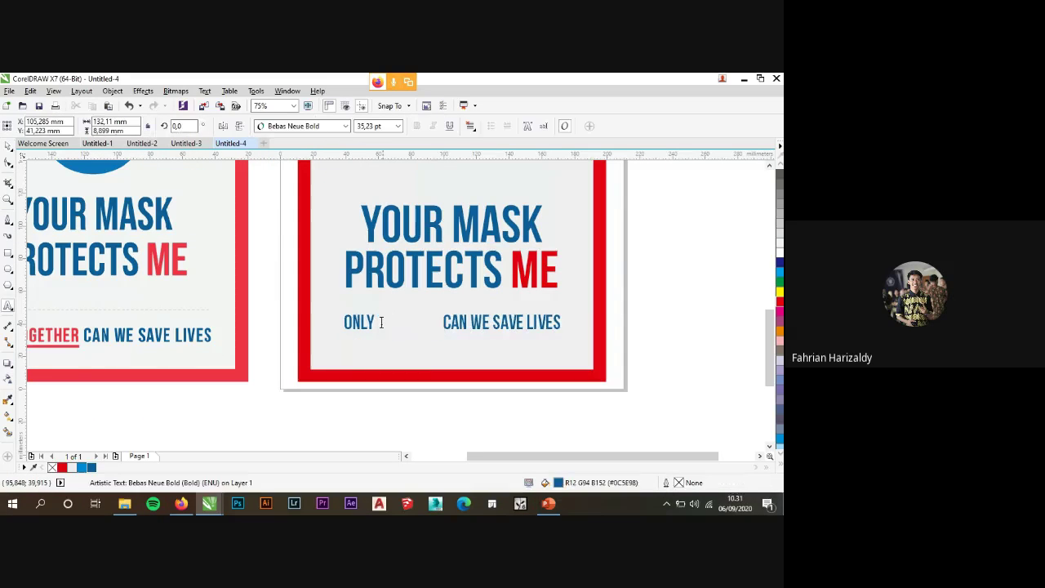
pyautogui.click(448, 128)
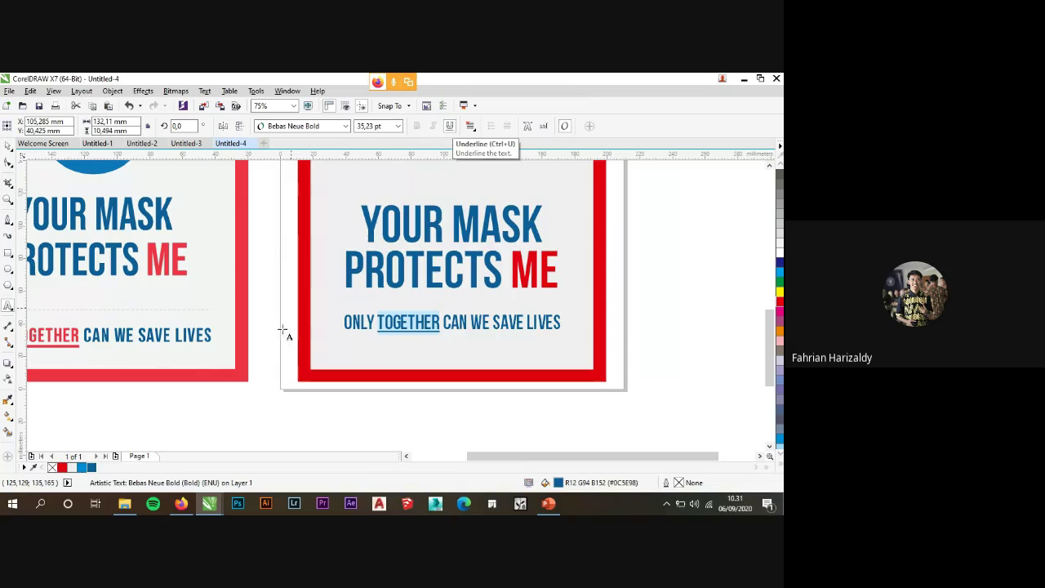
pyautogui.click(779, 304)
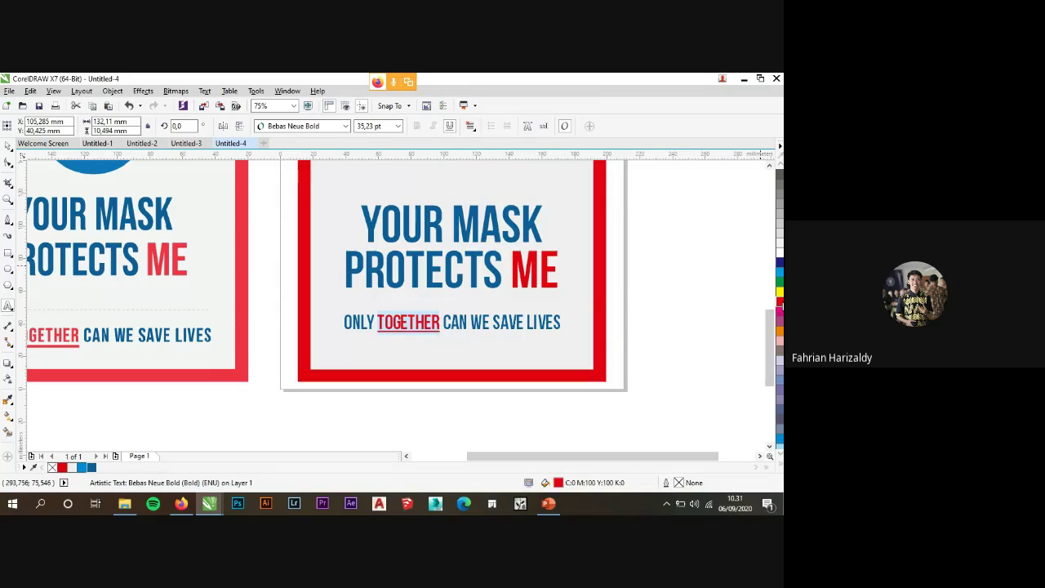
pyautogui.press('Escape')
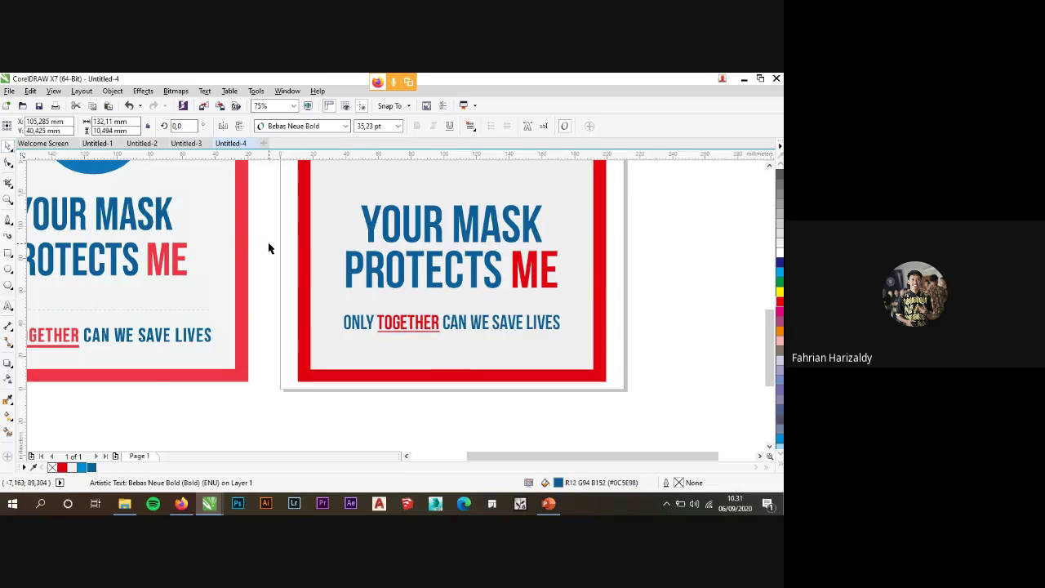
pyautogui.click(268, 249)
# Draw a heart about 29 mm wide and high with the Basic Shapes tool and position it over the reference poster's red heart.
pyautogui.scroll(-2, 400, 319)
pyautogui.scroll(-1, 400, 318)
pyautogui.scroll(1, 396, 281)
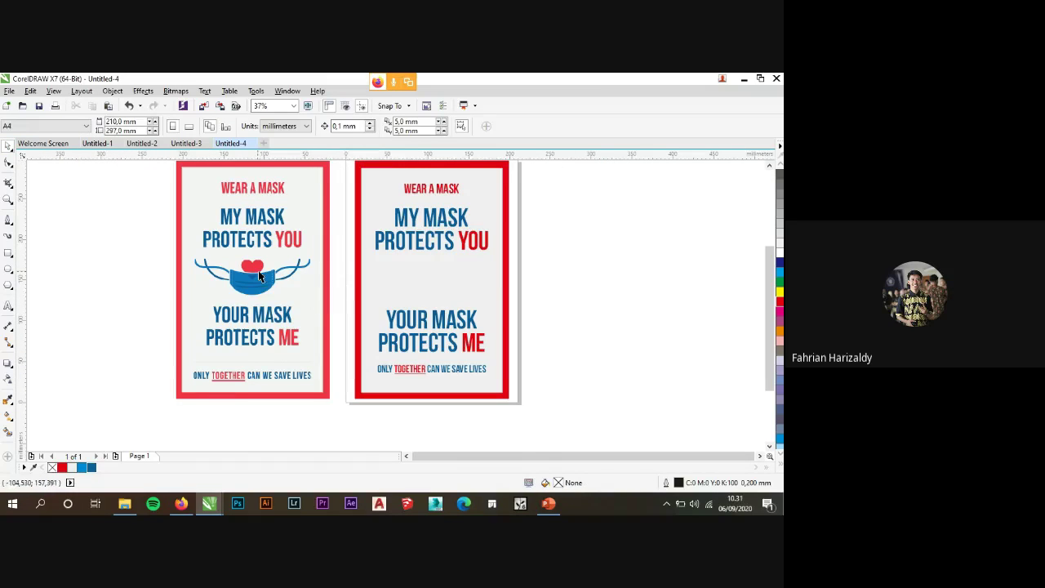
pyautogui.scroll(4, 258, 270)
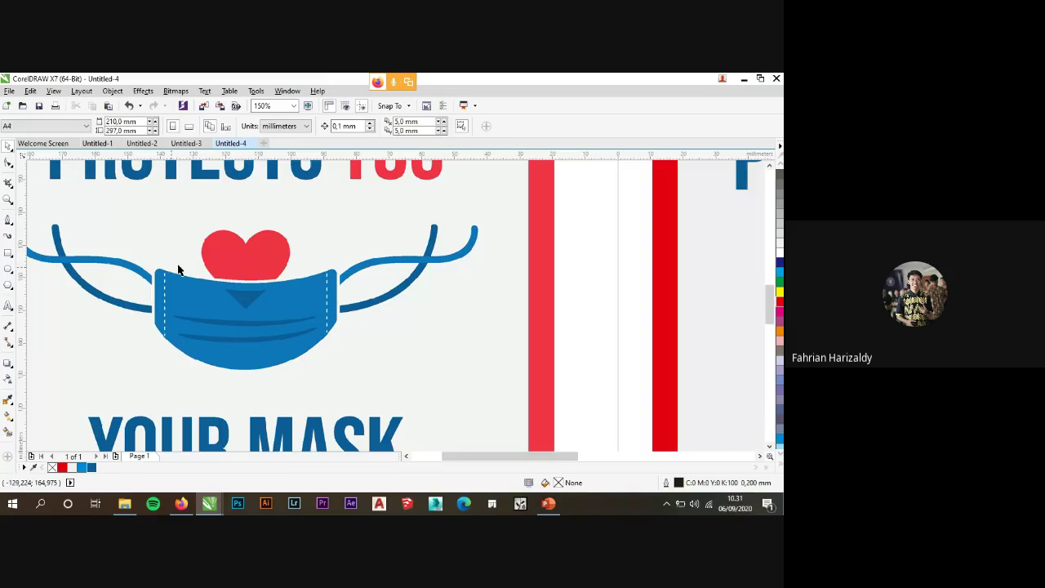
pyautogui.click(11, 288)
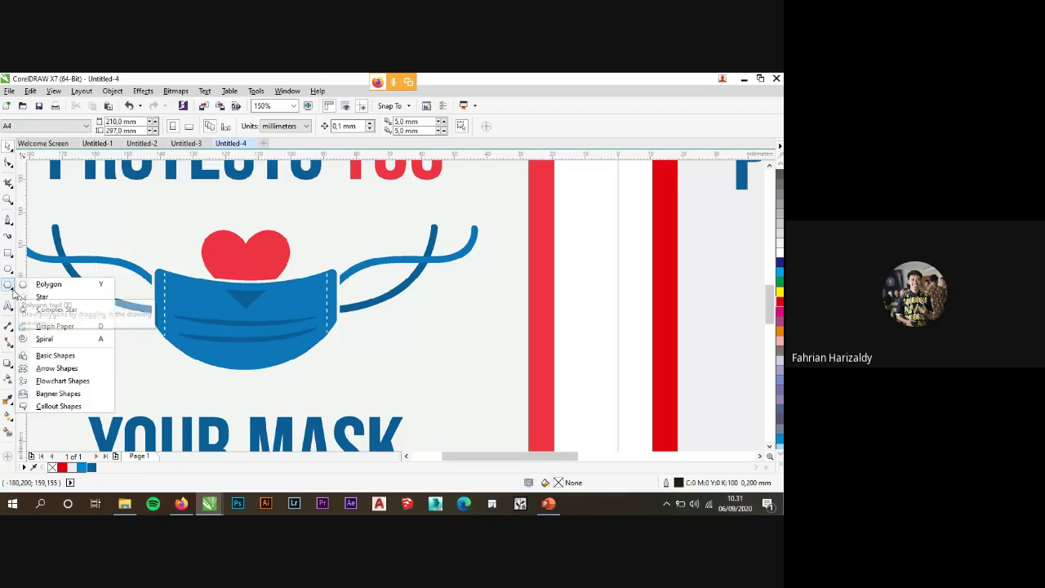
pyautogui.click(89, 356)
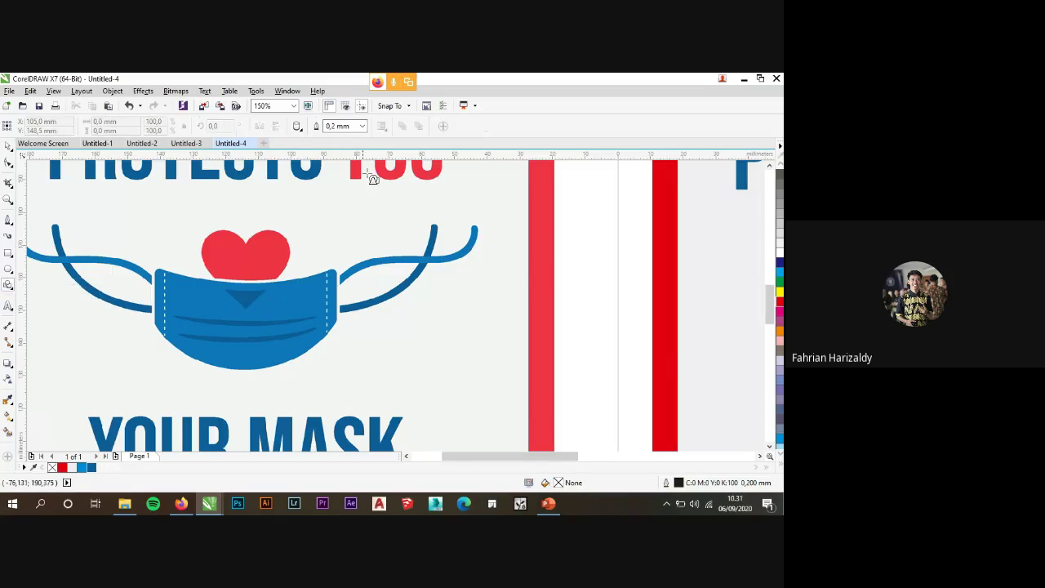
pyautogui.click(297, 128)
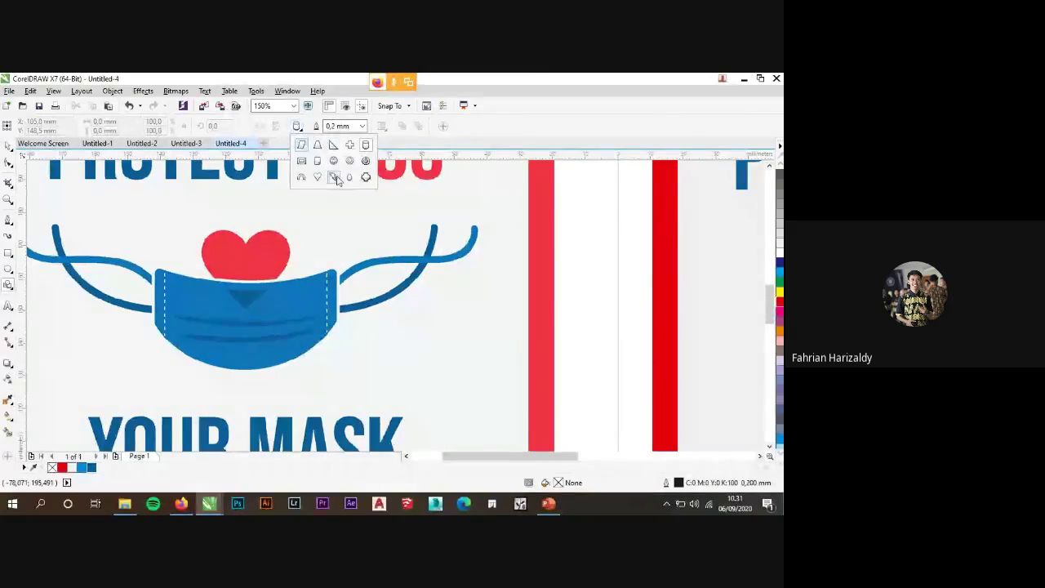
pyautogui.click(318, 176)
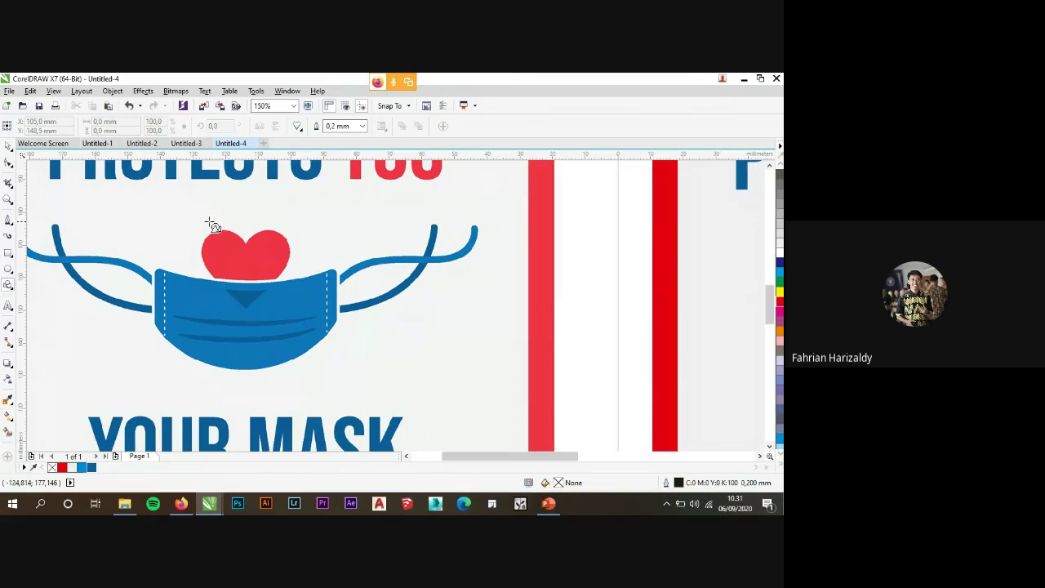
pyautogui.moveTo(199, 217); pyautogui.dragTo(289, 311)
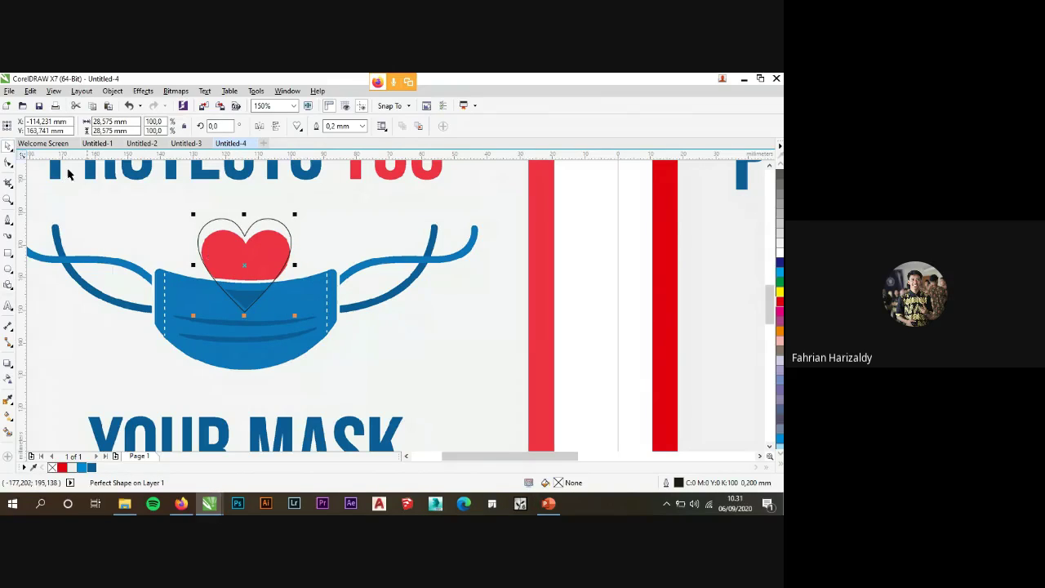
pyautogui.scroll(2, 259, 236)
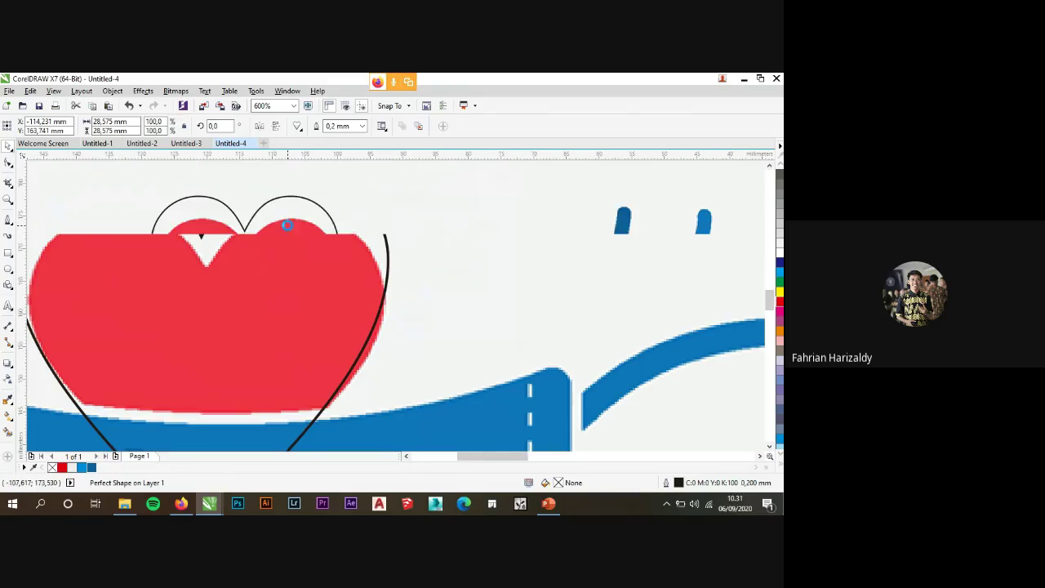
pyautogui.moveTo(292, 243); pyautogui.dragTo(292, 244)
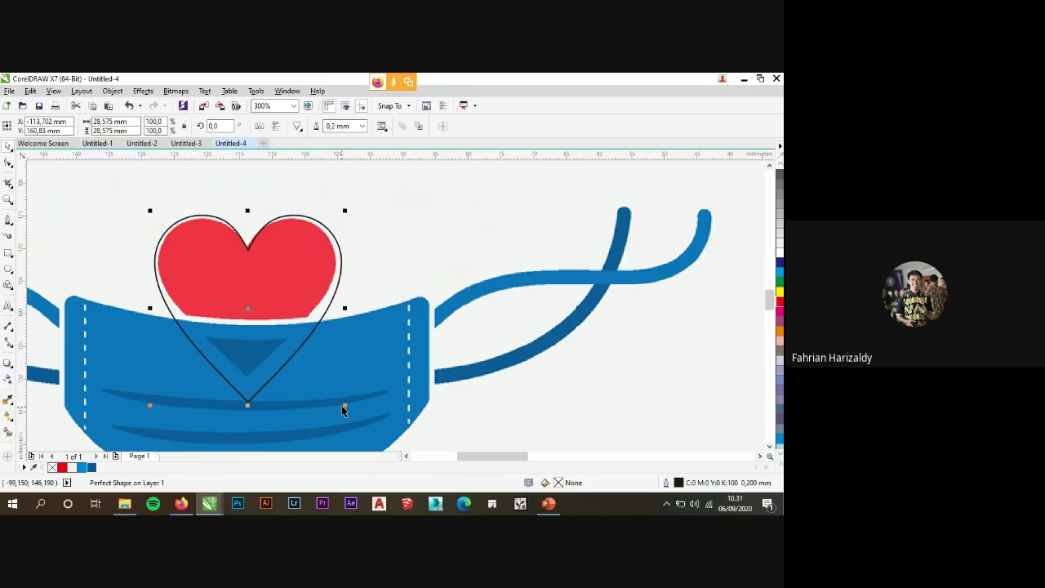
# Shrink the heart outline to about 25.5 mm wide and high and move it to the empty area left of the reference poster.
pyautogui.moveTo(341, 406); pyautogui.dragTo(325, 391)
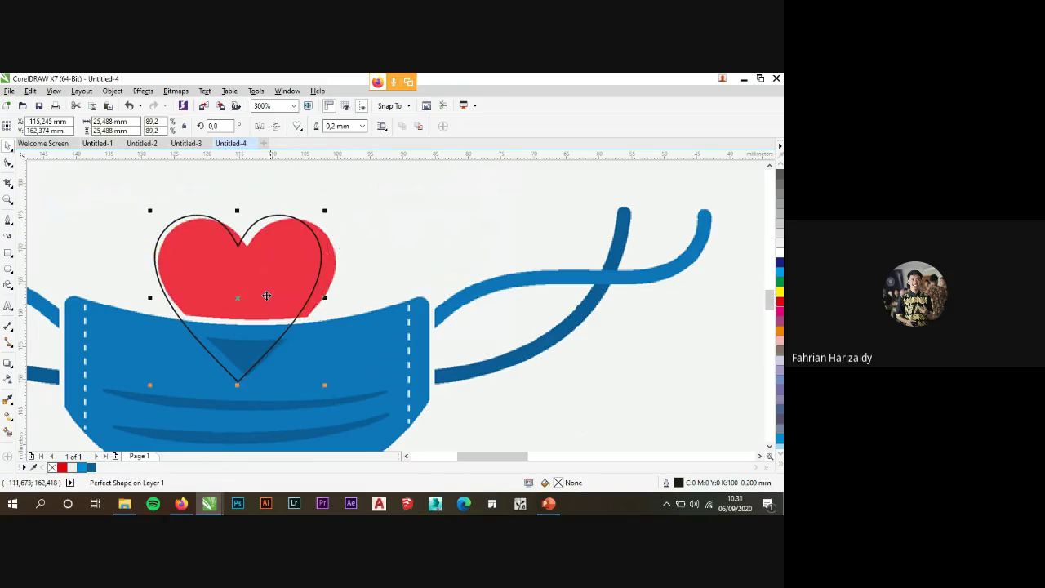
pyautogui.moveTo(269, 296); pyautogui.dragTo(301, 275)
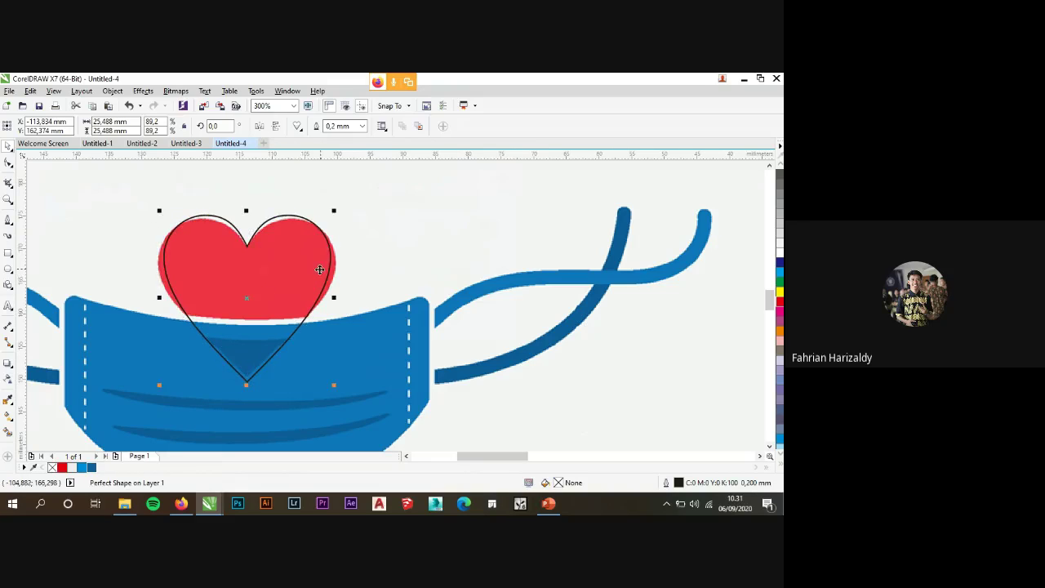
pyautogui.scroll(-4, 264, 262)
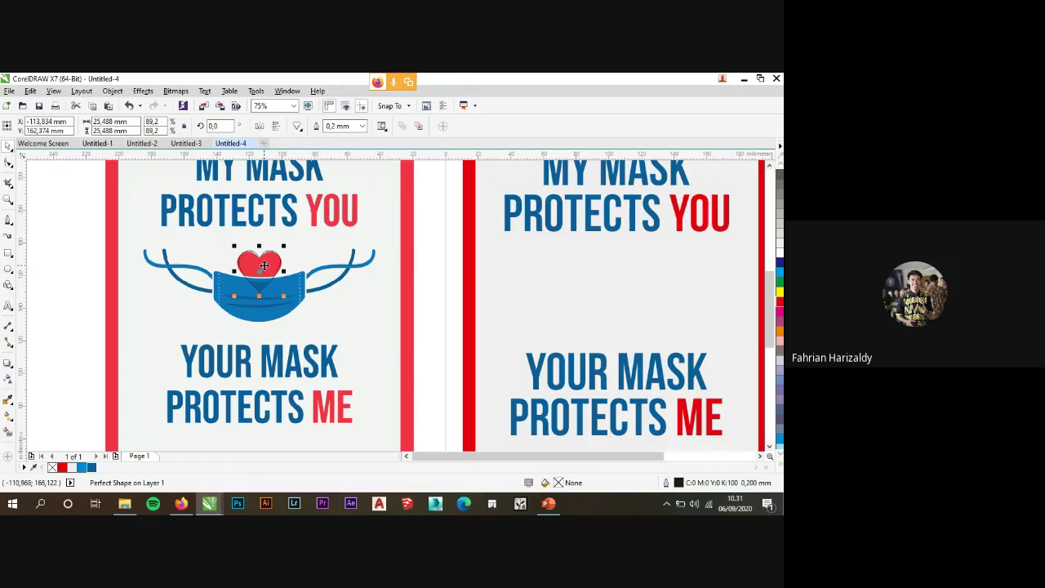
pyautogui.scroll(2, 263, 266)
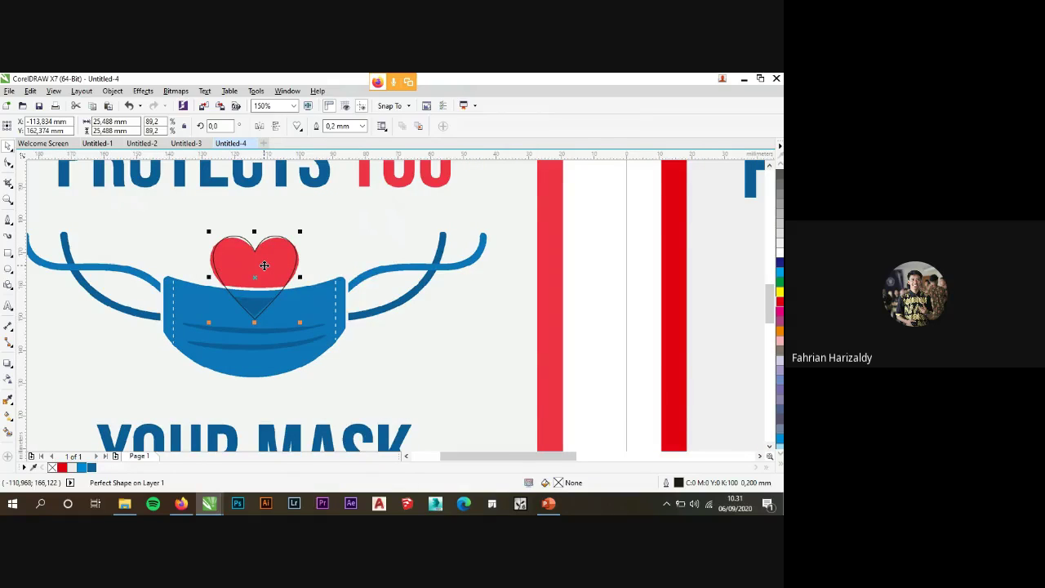
pyautogui.scroll(-2, 264, 265)
pyautogui.moveTo(265, 266); pyautogui.dragTo(72, 272)
pyautogui.click(76, 201)
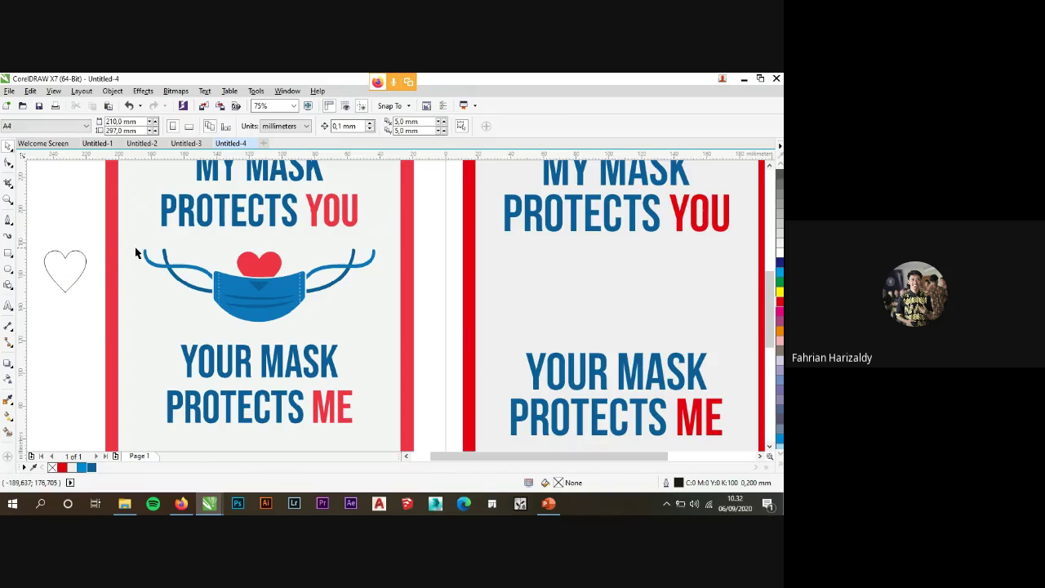
# Draw a closed four-sided outline about 56 mm wide and 16 mm high over the upper part of the reference mask with the Pen tool.
pyautogui.click(9, 219)
pyautogui.scroll(4, 357, 299)
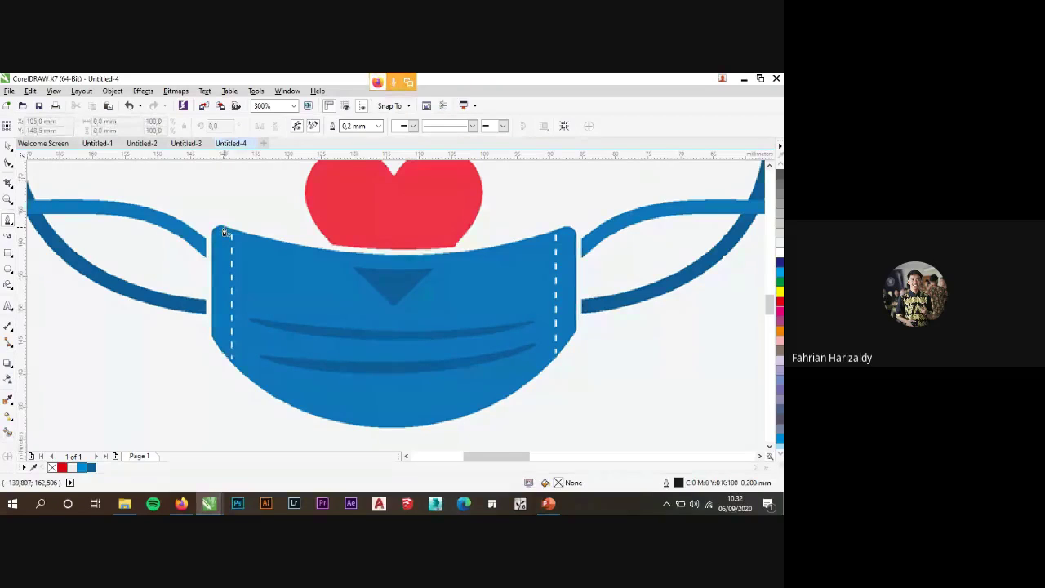
pyautogui.click(9, 221)
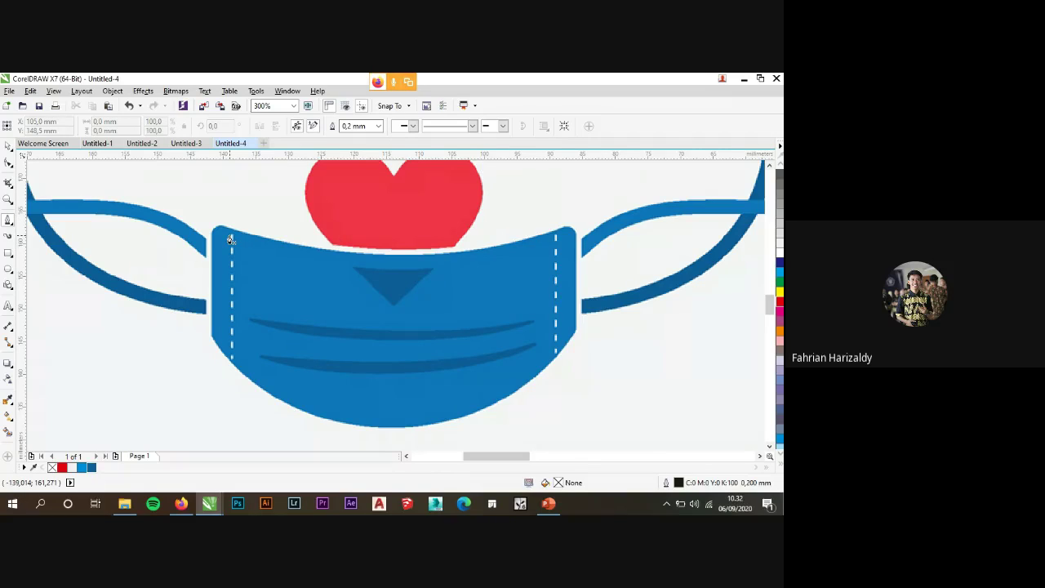
pyautogui.click(9, 221)
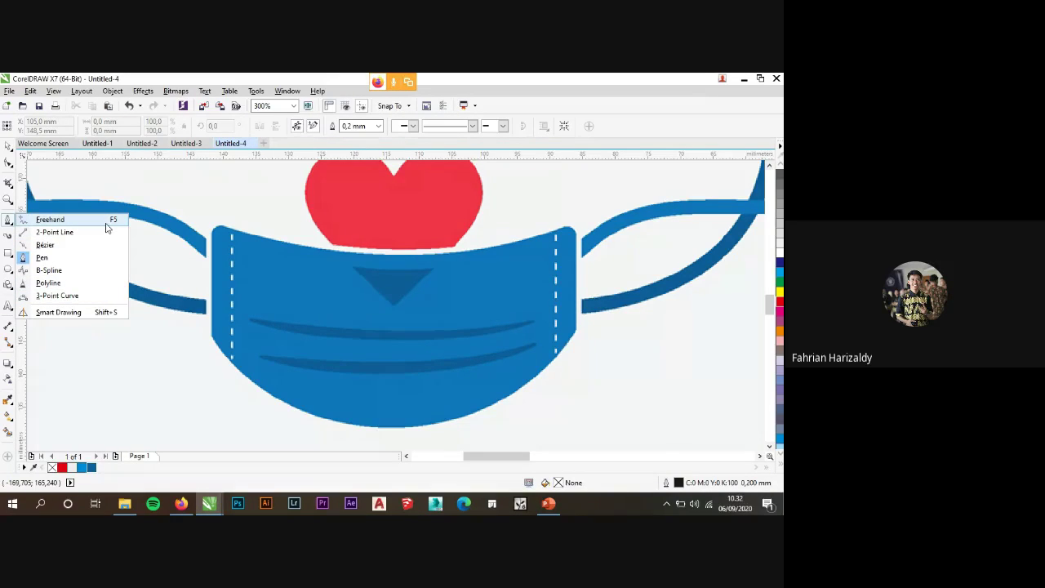
pyautogui.click(9, 164)
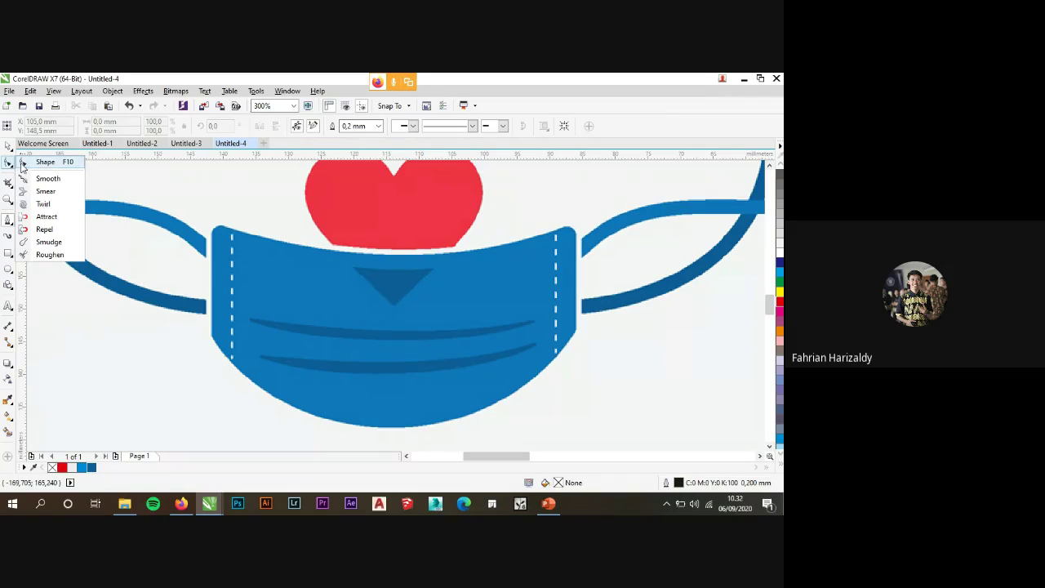
pyautogui.click(9, 218)
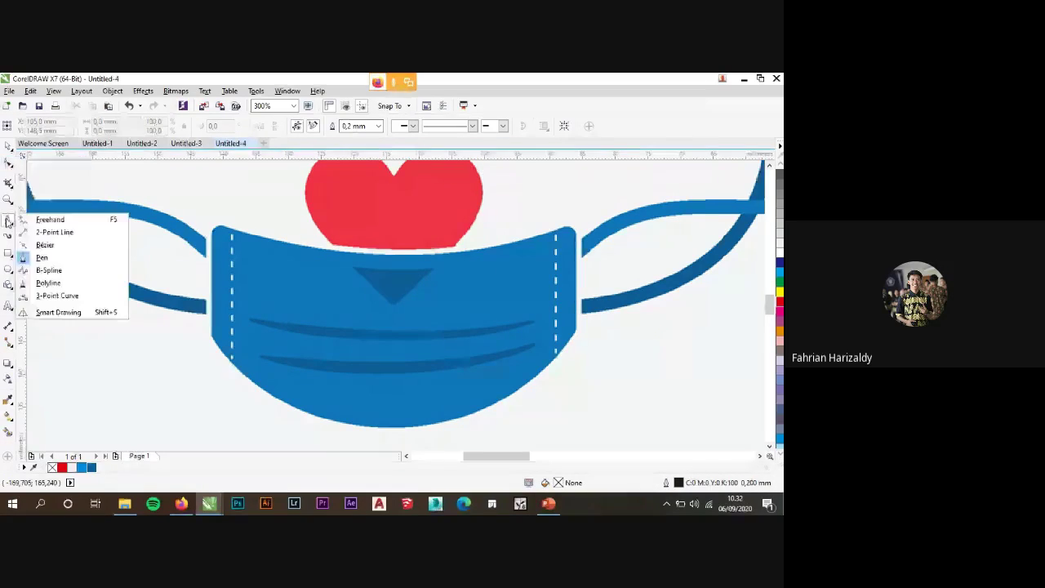
pyautogui.click(25, 254)
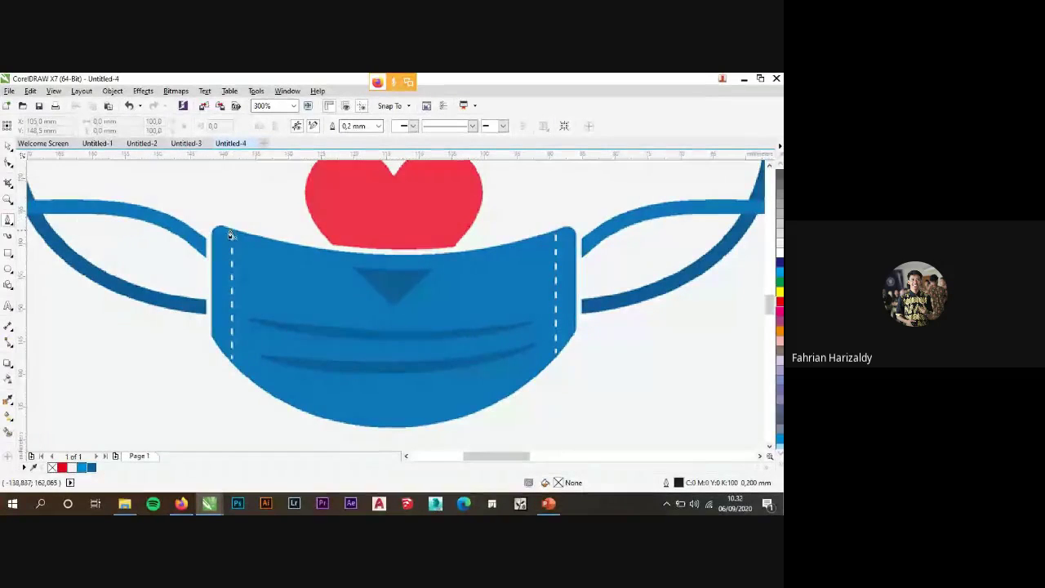
pyautogui.moveTo(213, 232); pyautogui.dragTo(576, 229)
pyautogui.moveTo(576, 327); pyautogui.dragTo(575, 334)
pyautogui.click(575, 334)
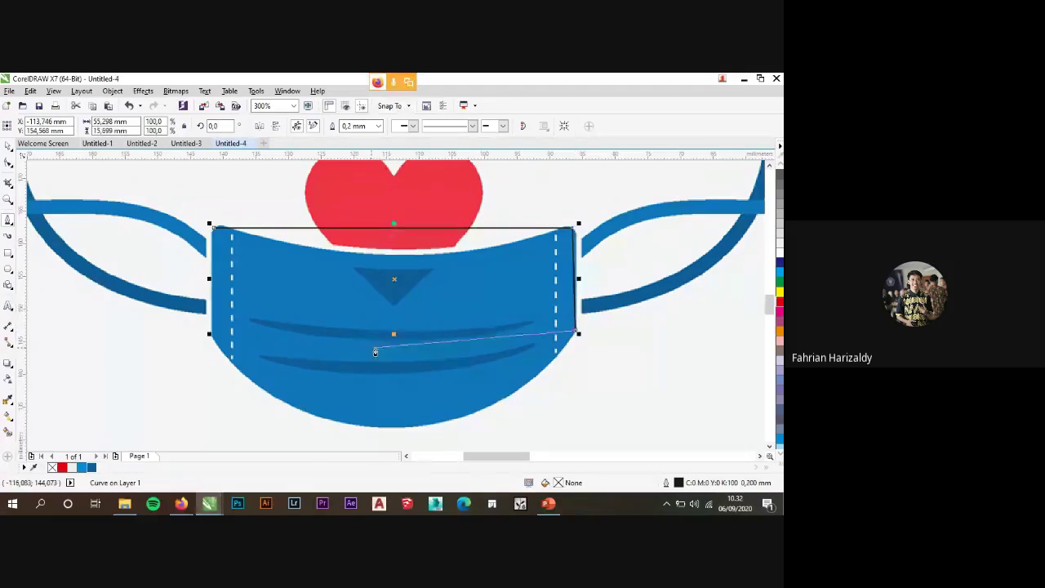
pyautogui.scroll(2, 210, 336)
pyautogui.click(211, 335)
pyautogui.scroll(-3, 210, 335)
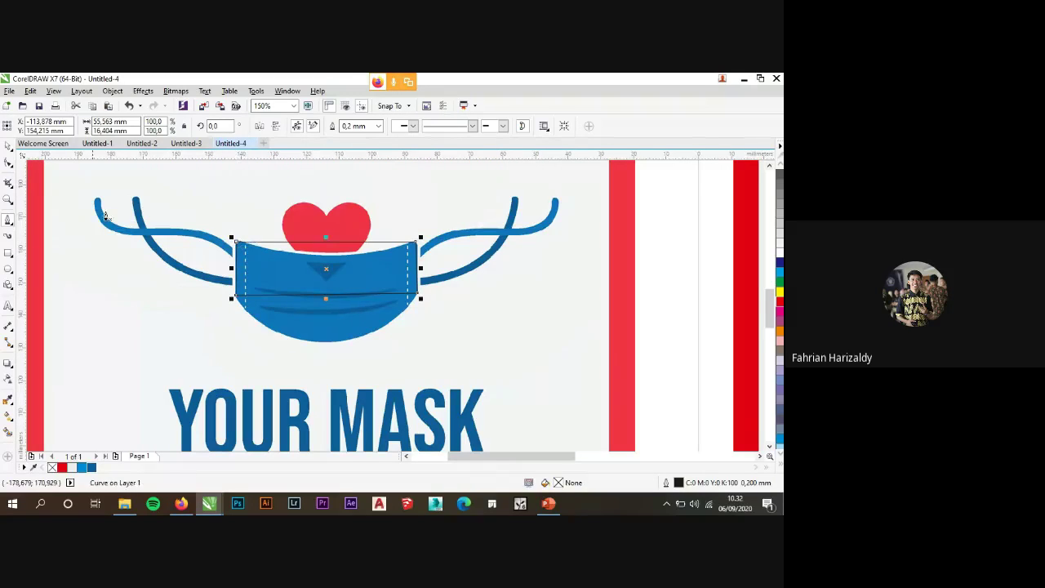
pyautogui.click(43, 143)
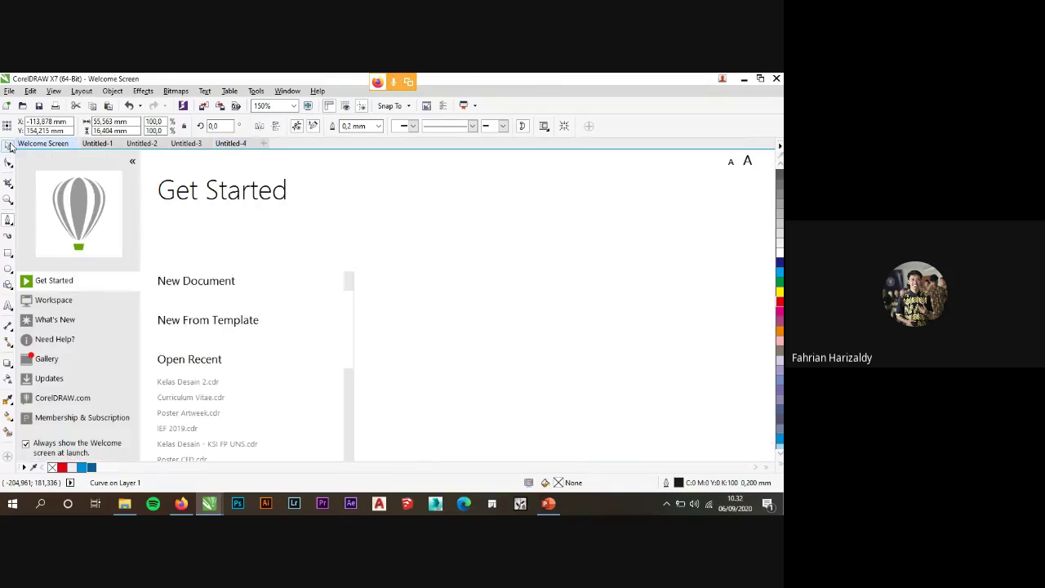
pyautogui.click(228, 143)
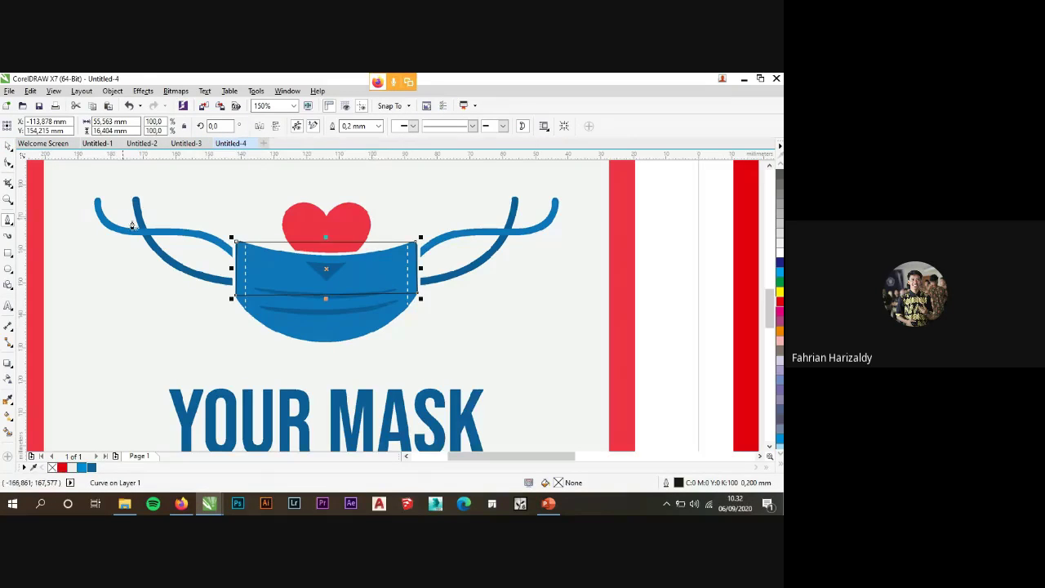
pyautogui.click(6, 147)
pyautogui.scroll(1, 323, 258)
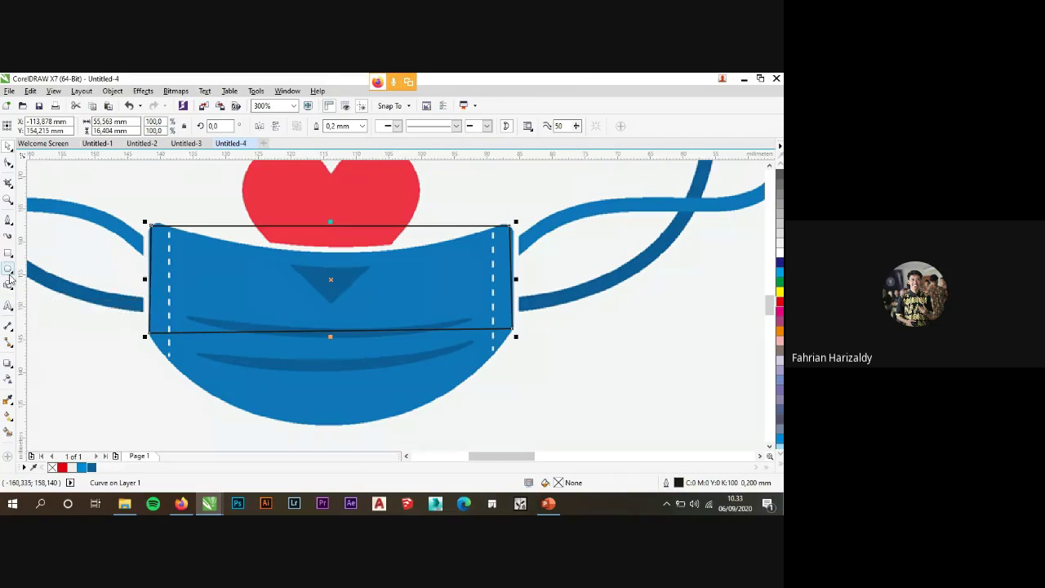
pyautogui.scroll(-2, 300, 228)
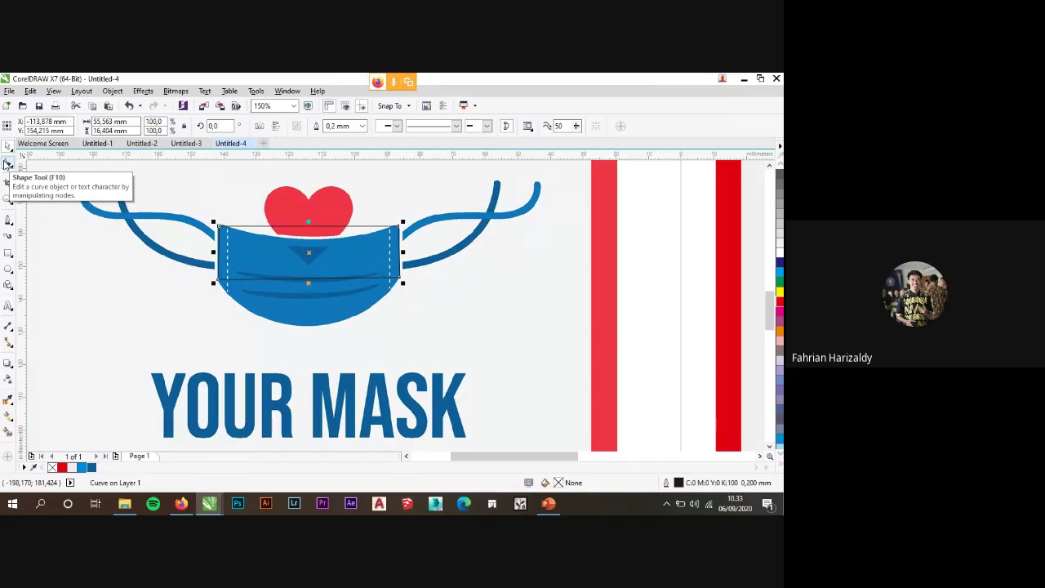
pyautogui.scroll(2, 303, 231)
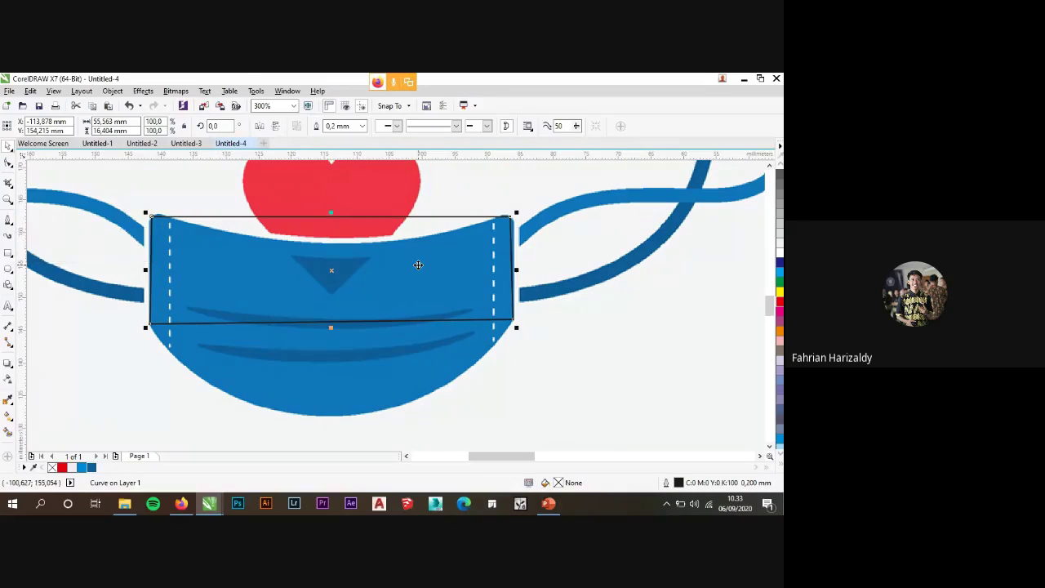
pyautogui.scroll(-2, 362, 252)
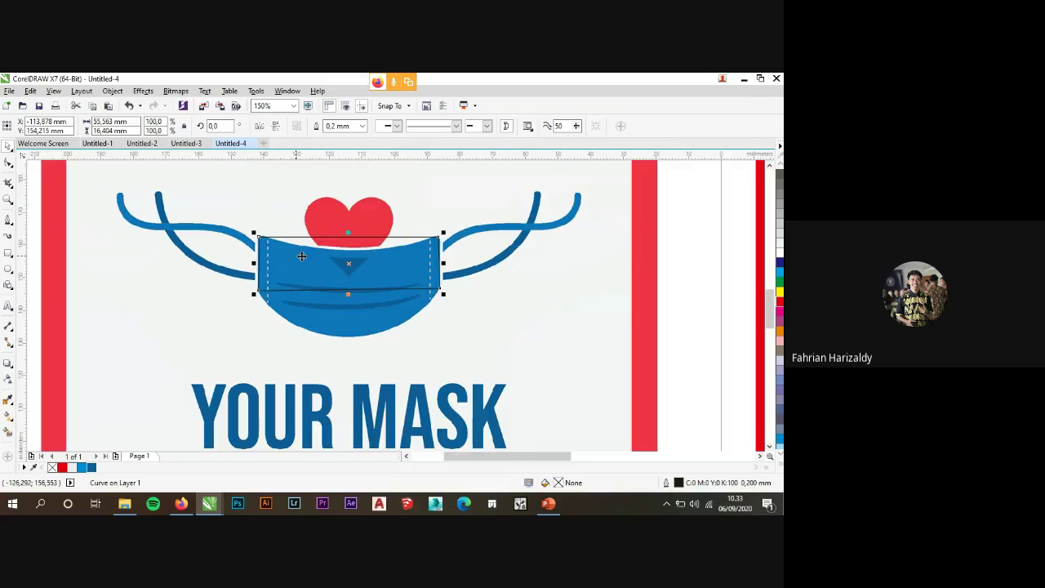
# Draw a rectangle about 42 mm wide and 19 mm high below the heart outline and convert it to curves.
pyautogui.click(8, 253)
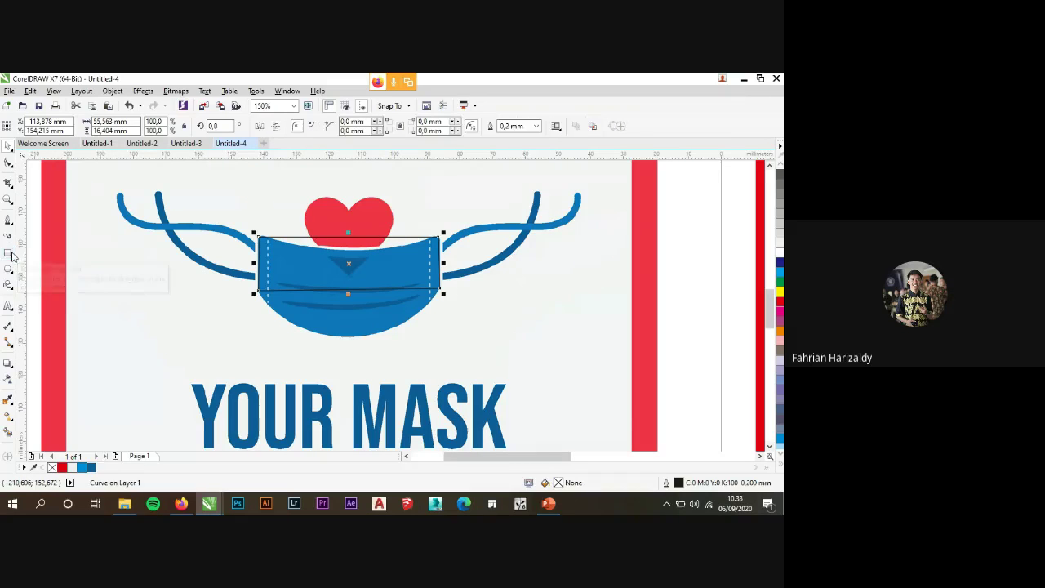
pyautogui.scroll(-2, 357, 273)
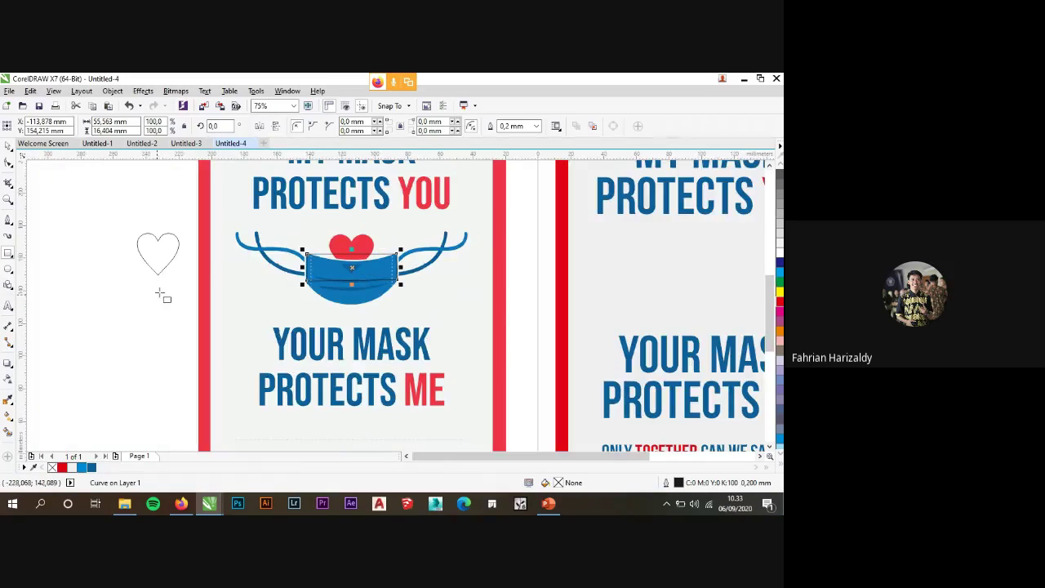
pyautogui.moveTo(118, 307); pyautogui.dragTo(186, 339)
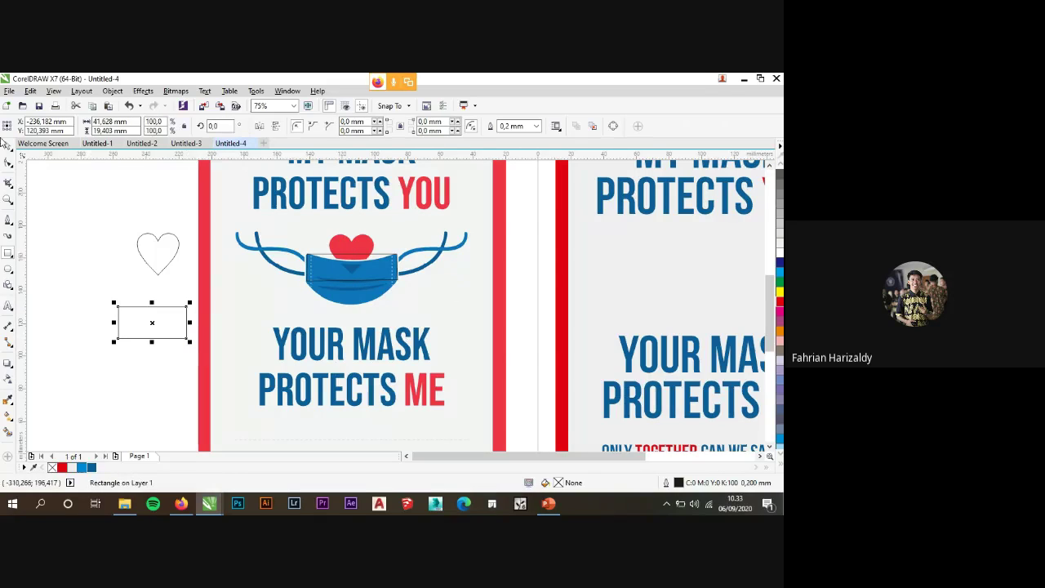
pyautogui.click(6, 144)
pyautogui.rightClick(180, 329)
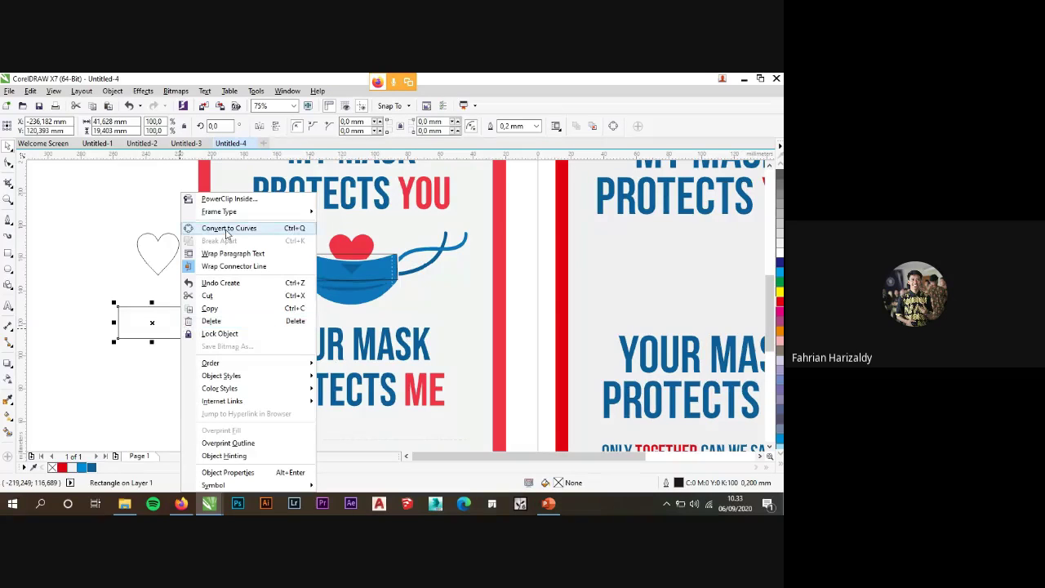
pyautogui.click(227, 234)
pyautogui.click(183, 315)
pyautogui.scroll(2, 185, 337)
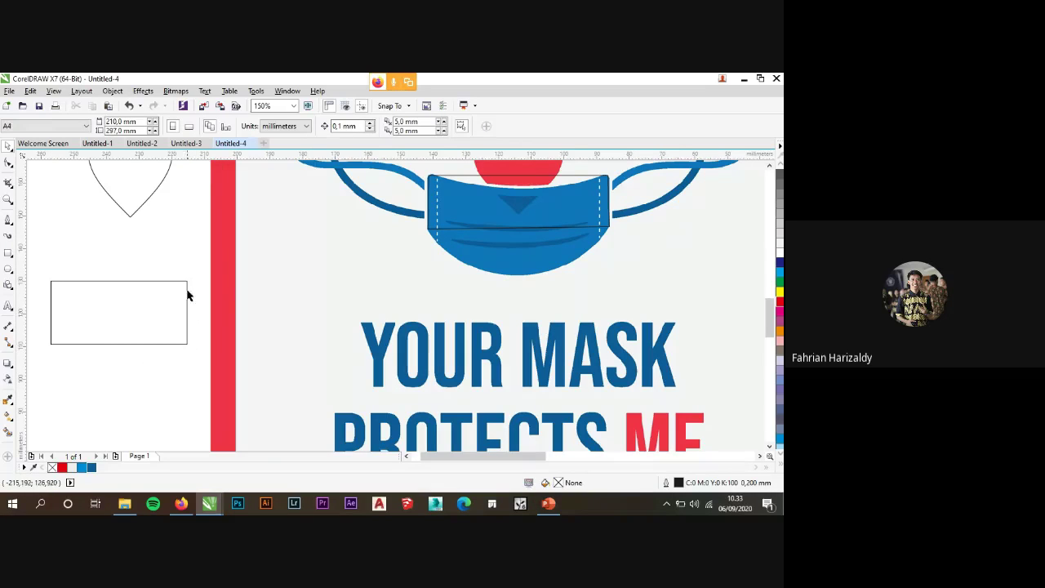
# Undo the last change to the rectangle below the heart outline and delete it.
pyautogui.click(128, 106)
pyautogui.click(155, 303)
pyautogui.press('Delete')
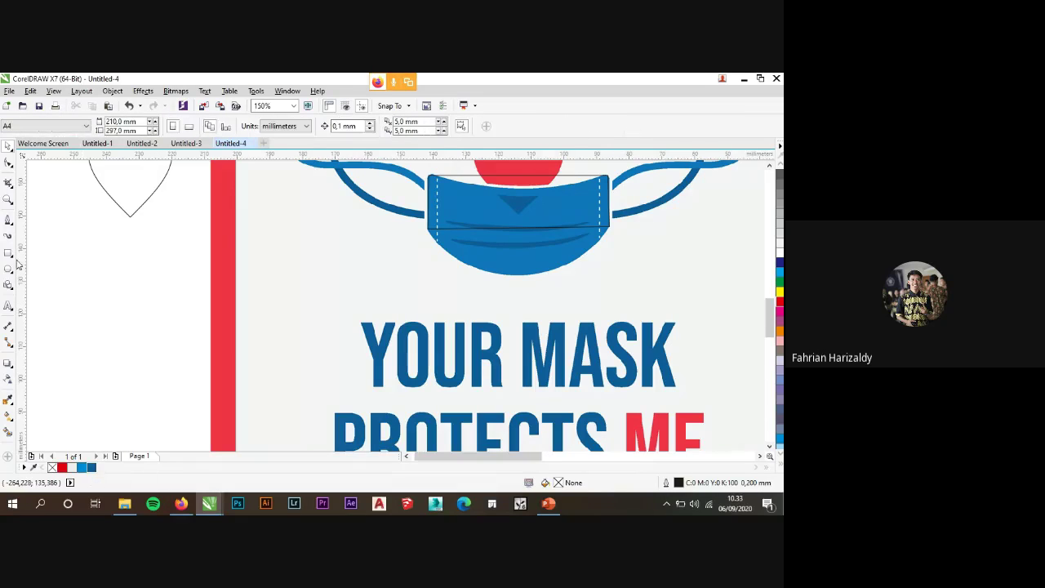
# Draw a new rectangle about 33 mm wide and 25 mm high below the heart outline and convert it to curves.
pyautogui.click(8, 252)
pyautogui.moveTo(72, 253); pyautogui.dragTo(180, 336)
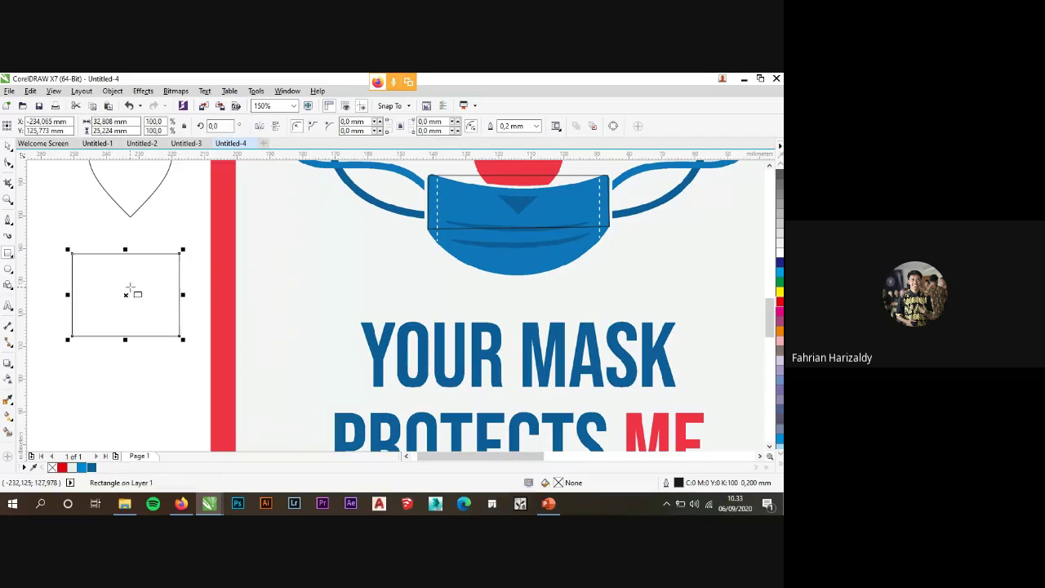
pyautogui.click(8, 162)
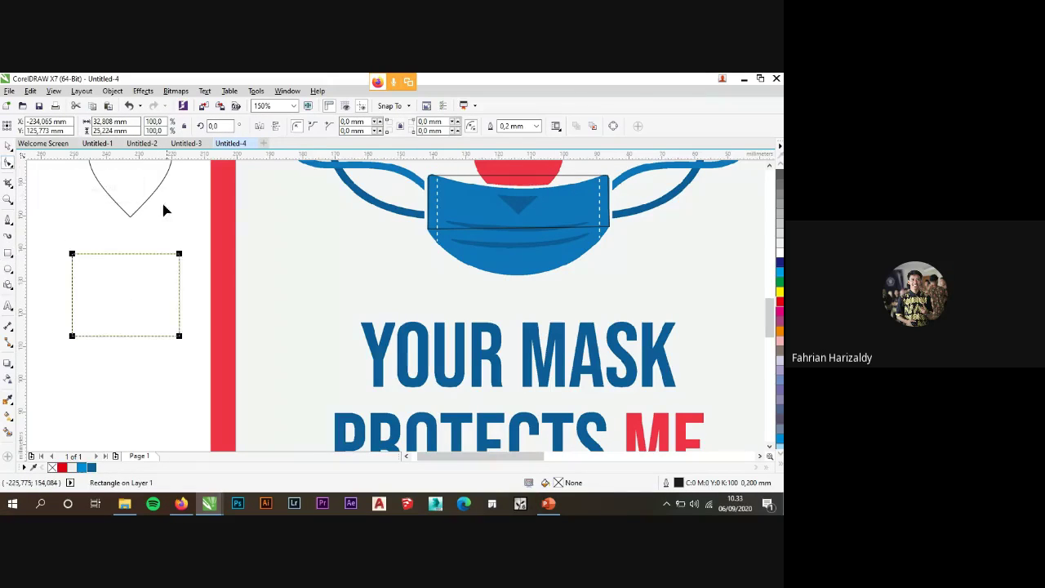
pyautogui.moveTo(180, 255)
pyautogui.mouseDown()
pyautogui.moveTo(183, 270)
pyautogui.moveTo(190, 243)
pyautogui.mouseUp()
pyautogui.press('space')
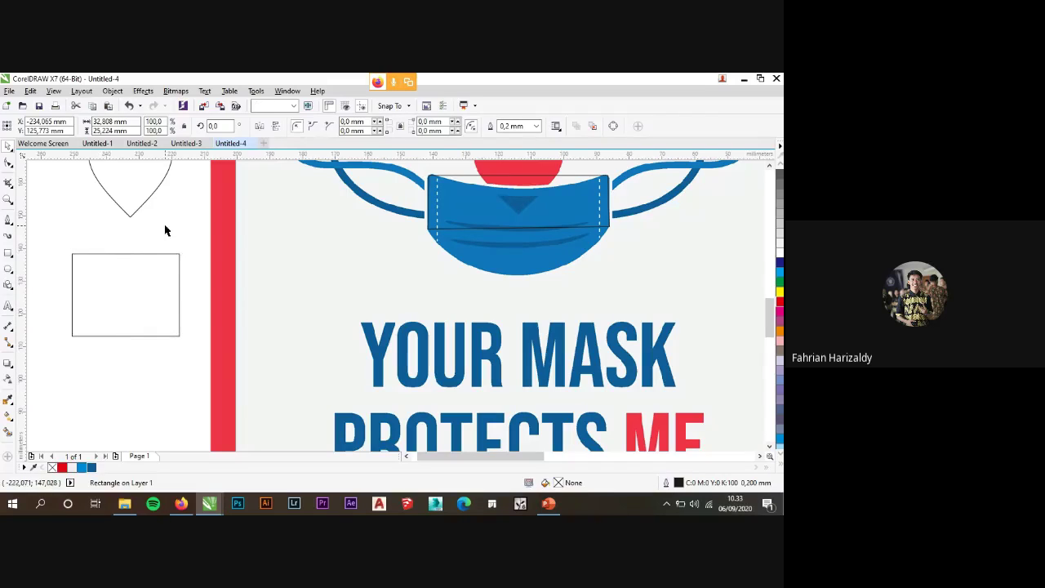
pyautogui.rightClick(144, 275)
pyautogui.press('Escape')
pyautogui.hotkey('ctrl', 'q')
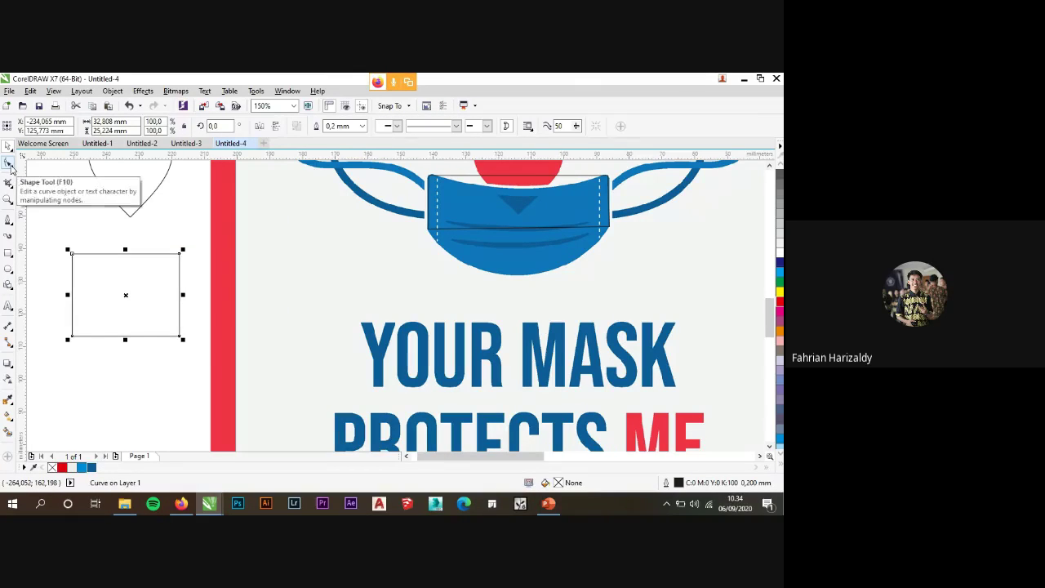
# Convert the rectangle's straight top edge into a curved segment with the Shape tool.
pyautogui.click(9, 164)
pyautogui.scroll(2, 169, 263)
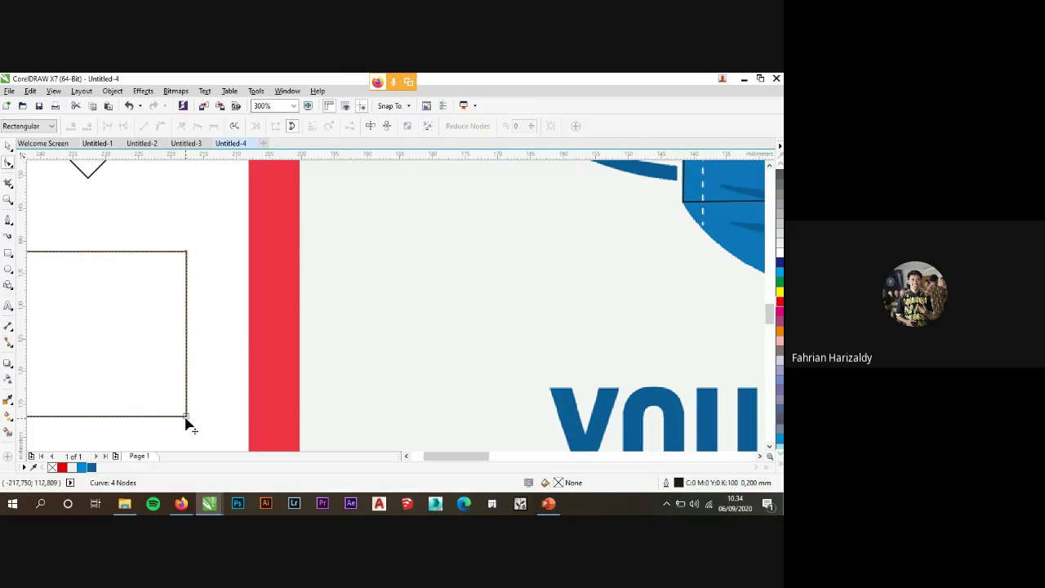
pyautogui.scroll(-2, 209, 341)
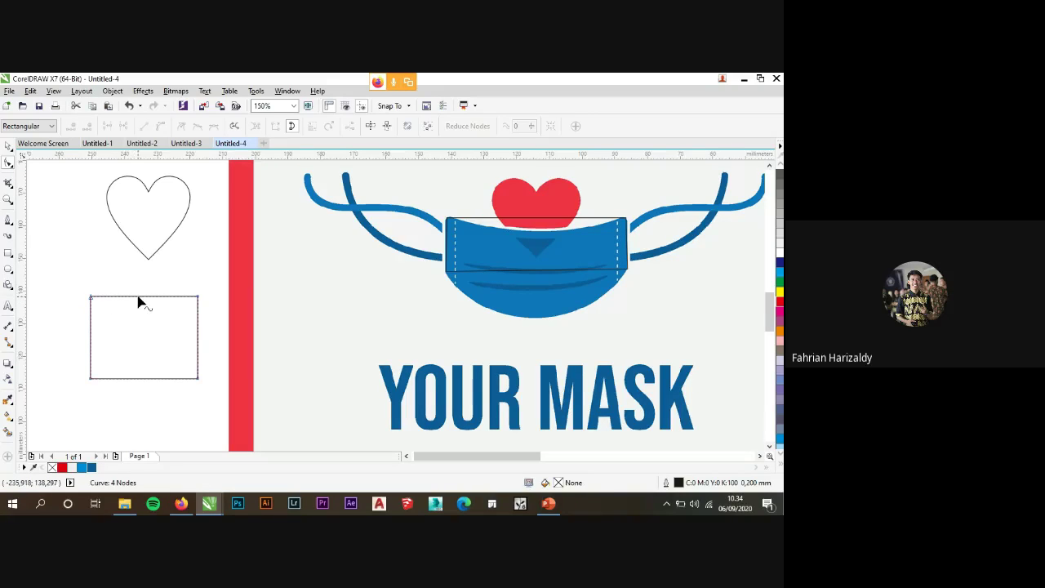
pyautogui.scroll(2, 138, 298)
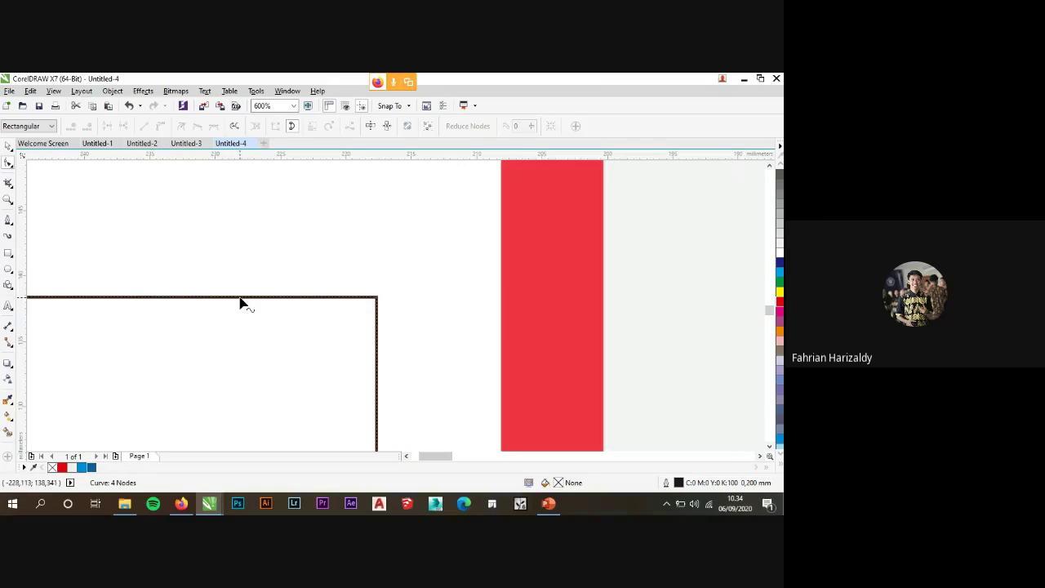
pyautogui.scroll(-1, 240, 302)
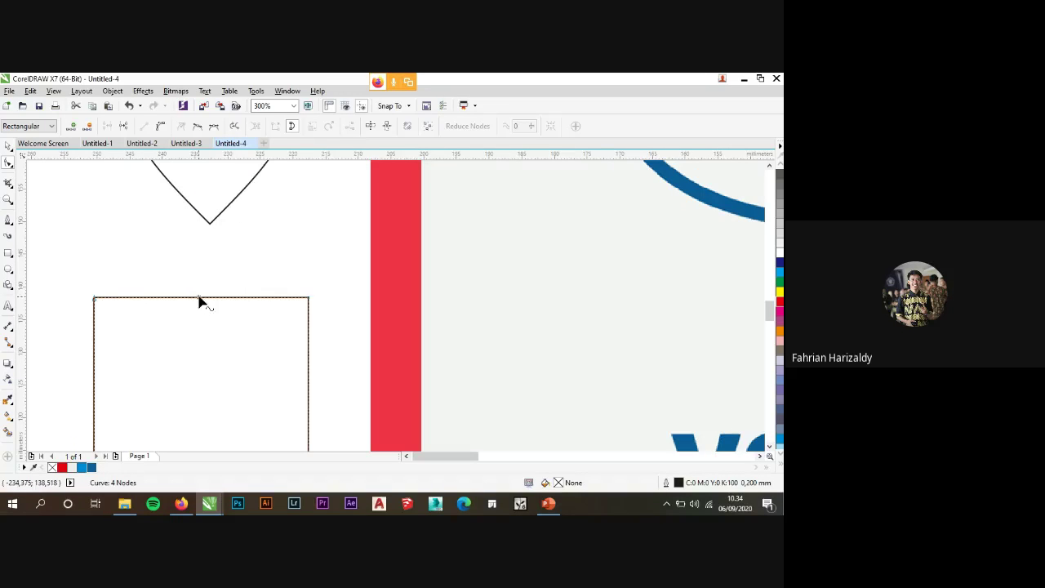
pyautogui.rightClick(198, 299)
pyautogui.click(234, 145)
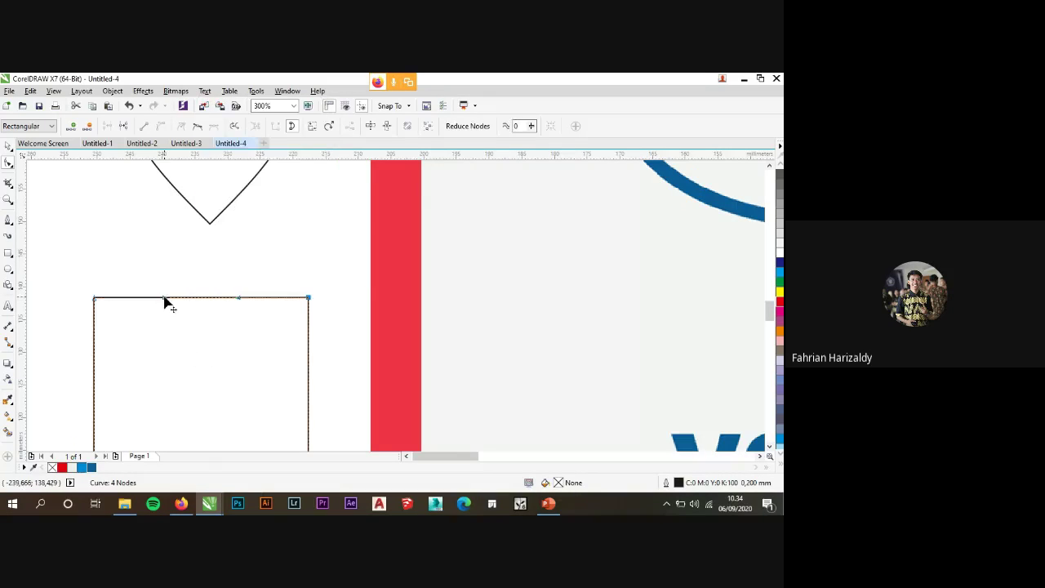
# Bend the rectangle's top edge into a wave, dipping on its left half and rising on its right half, using the curve handles.
pyautogui.moveTo(164, 299); pyautogui.dragTo(179, 340)
pyautogui.moveTo(238, 299); pyautogui.dragTo(224, 284)
pyautogui.moveTo(179, 339); pyautogui.dragTo(190, 351)
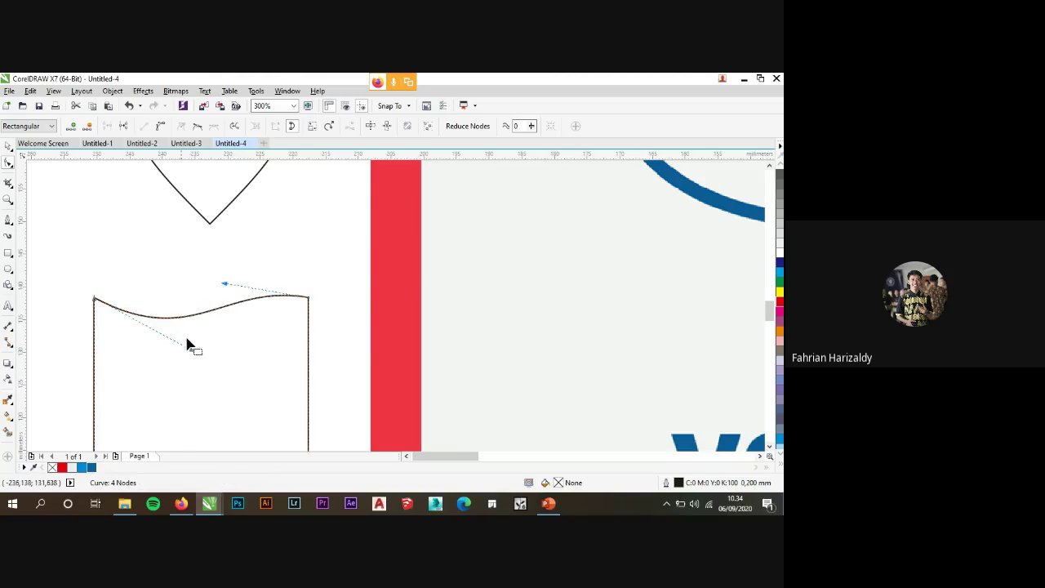
# Convert the black heart outline beside the poster to curves.
pyautogui.click(8, 147)
pyautogui.click(207, 257)
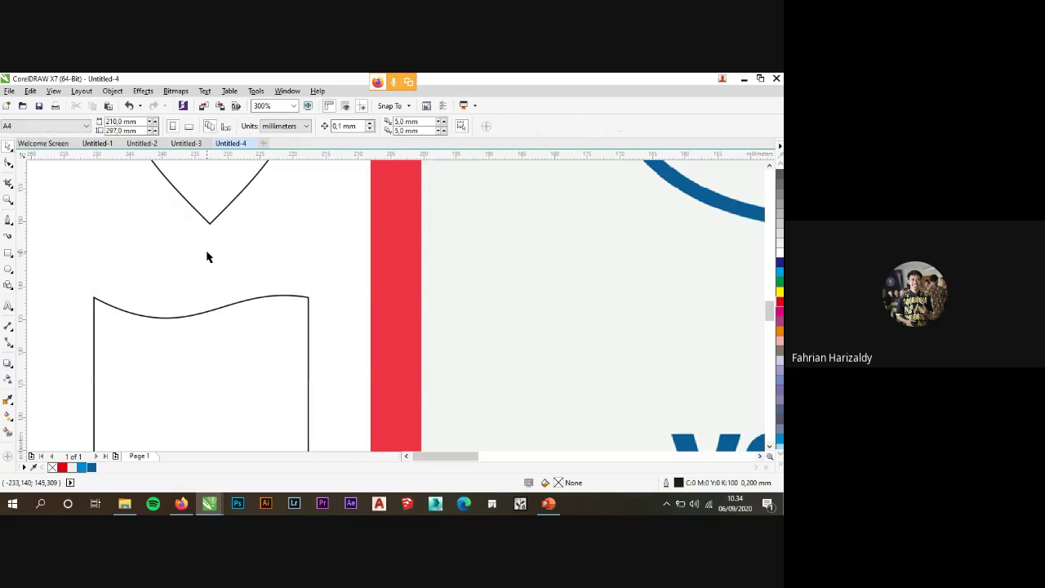
pyautogui.scroll(-2, 207, 256)
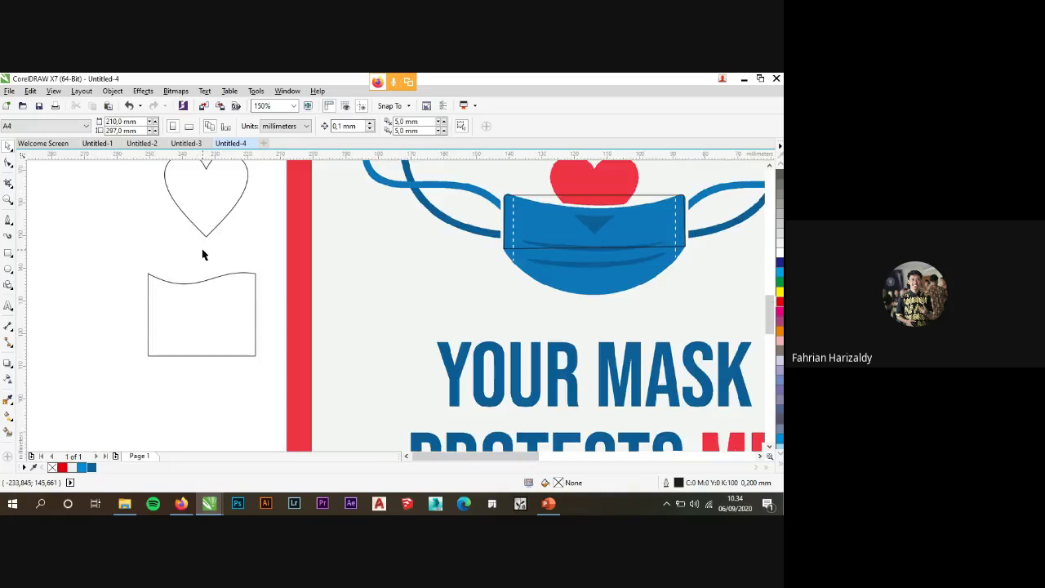
pyautogui.click(207, 205)
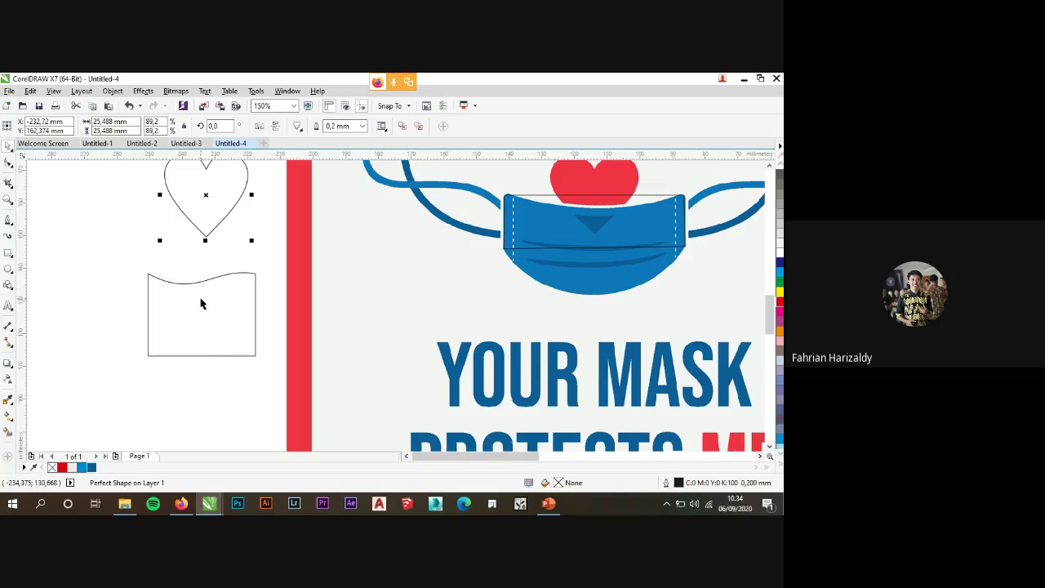
pyautogui.scroll(-2, 215, 252)
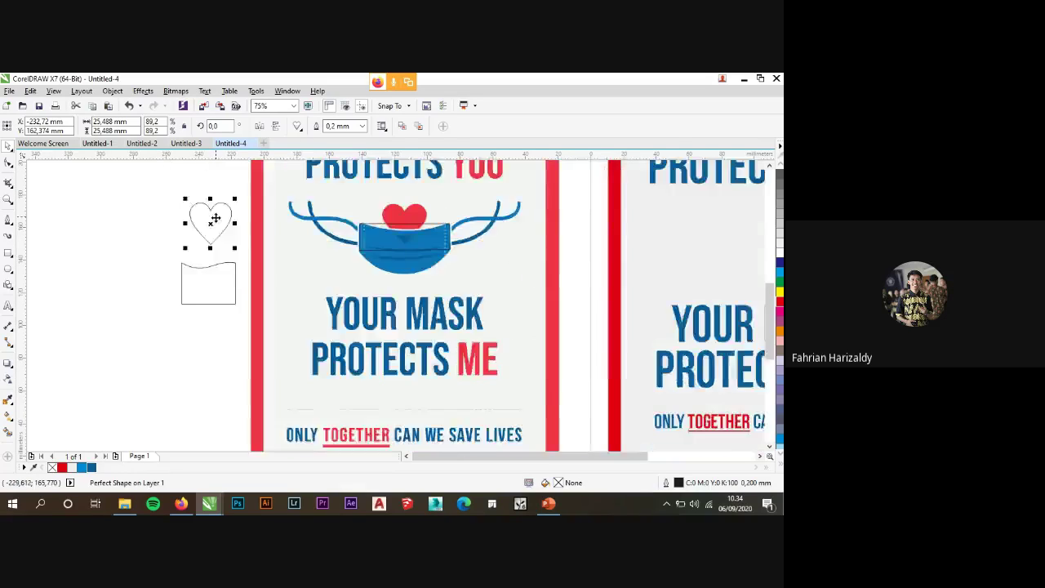
pyautogui.scroll(2, 210, 209)
pyautogui.click(8, 161)
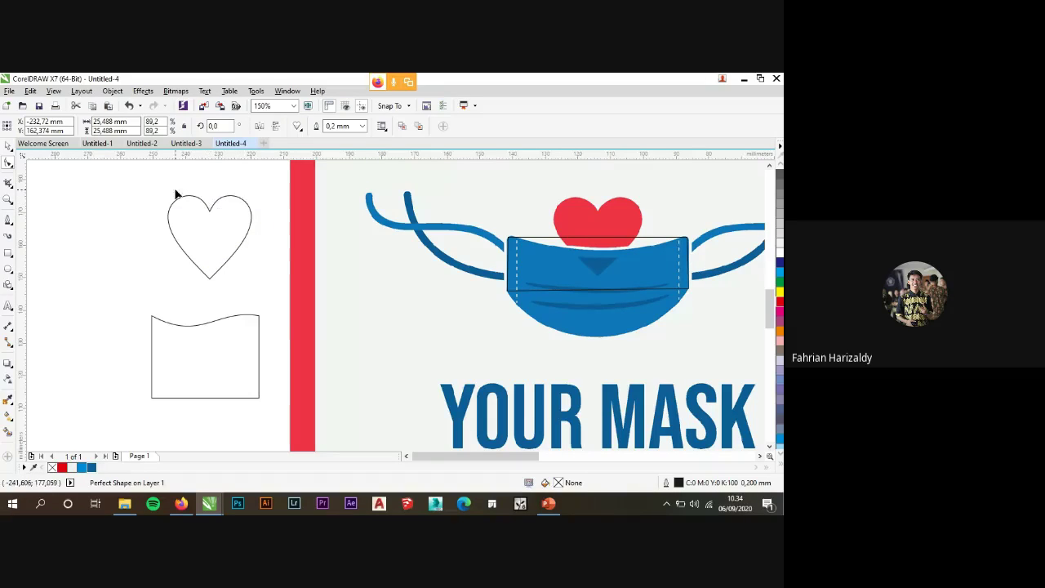
pyautogui.click(8, 146)
pyautogui.rightClick(235, 218)
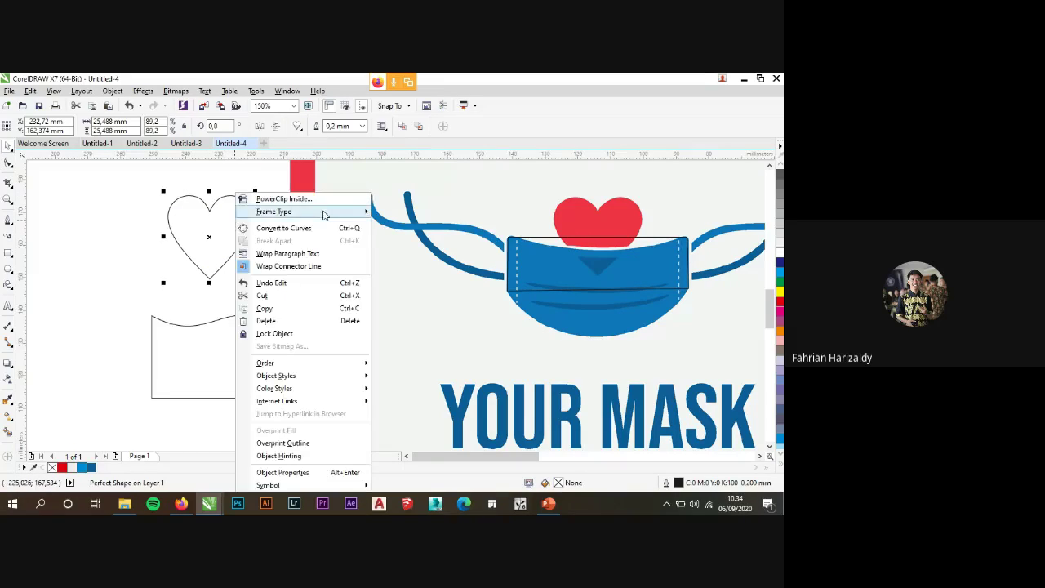
pyautogui.click(297, 230)
# Delete the wavy-topped rectangle below the heart outline.
pyautogui.click(84, 256)
pyautogui.click(215, 357)
pyautogui.press('Delete')
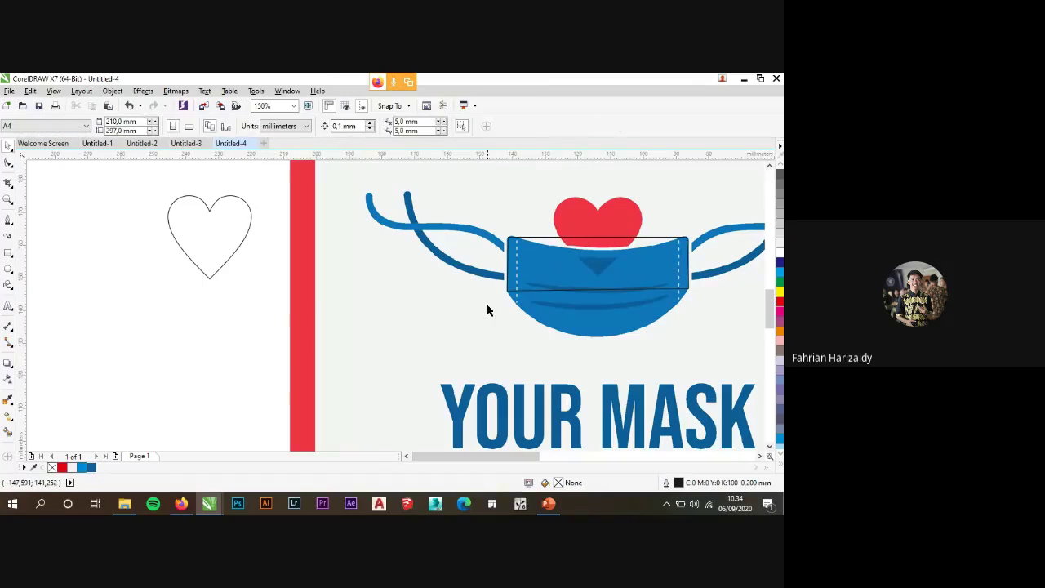
# Convert the top edge of the outline over the mask to a curve and bend it down along the mask's upper edge.
pyautogui.scroll(-1, 315, 296)
pyautogui.scroll(2, 466, 278)
pyautogui.scroll(1, 468, 273)
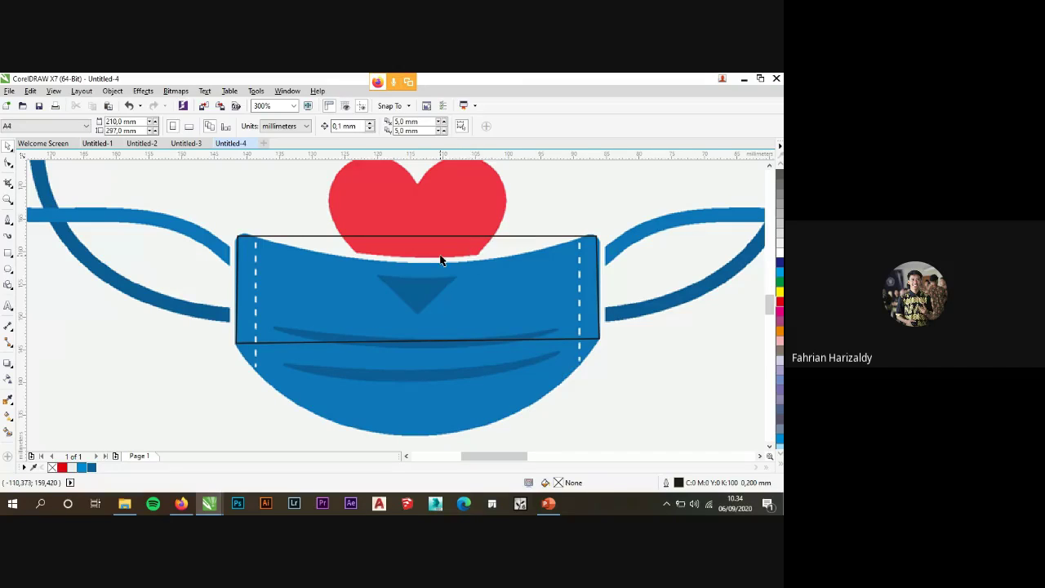
pyautogui.click(441, 258)
pyautogui.click(8, 162)
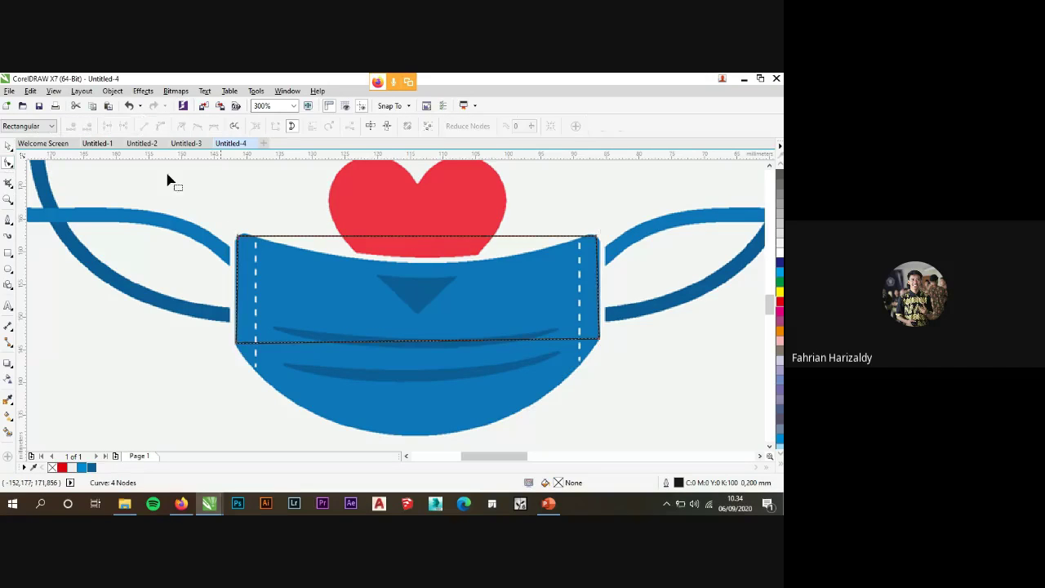
pyautogui.click(448, 234)
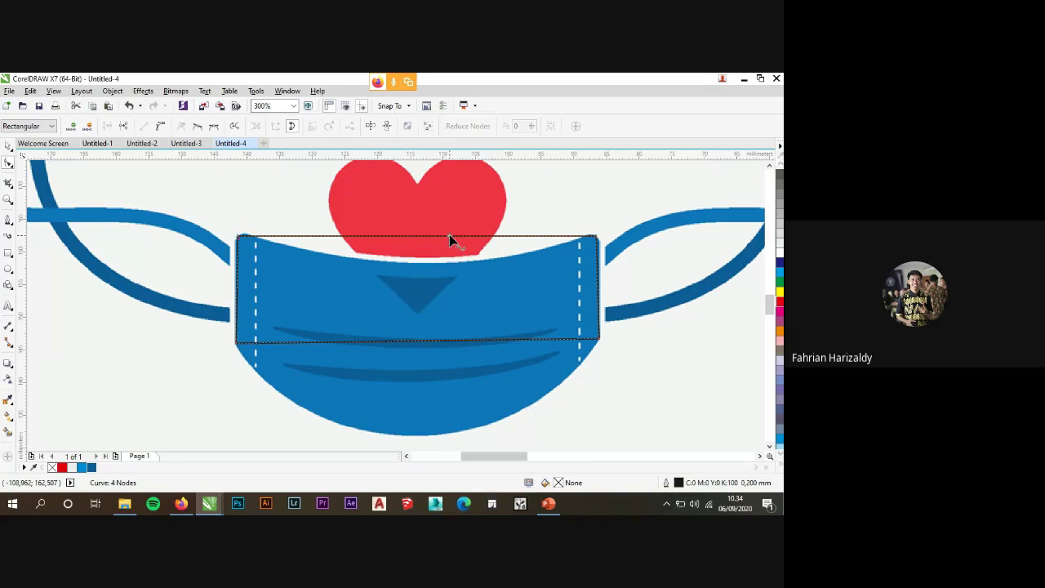
pyautogui.rightClick(449, 234)
pyautogui.click(489, 282)
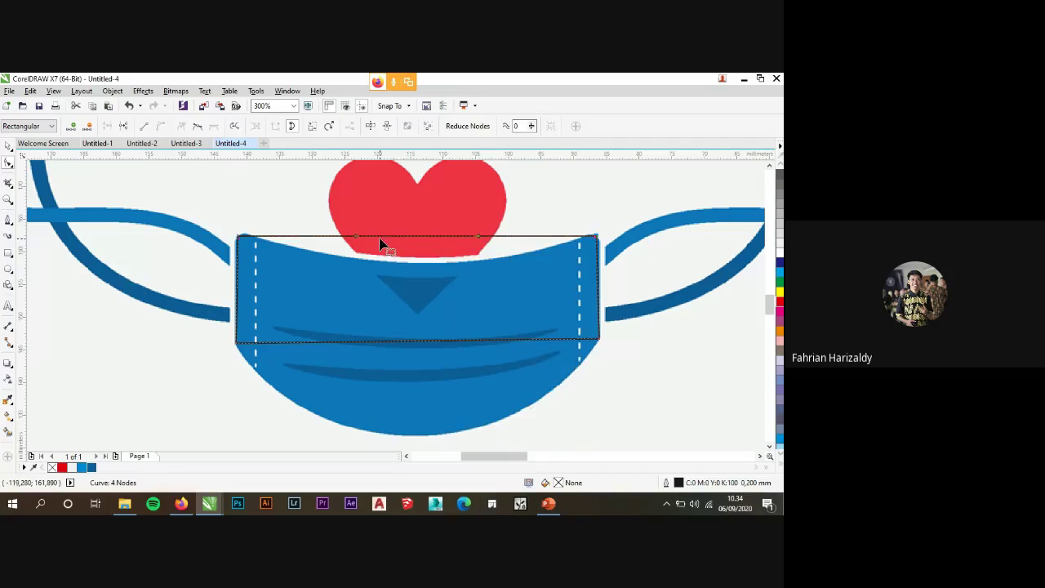
pyautogui.moveTo(357, 242); pyautogui.dragTo(478, 277)
# Move the mask outline's two top corner nodes inward to where the mask's rounded corners begin.
pyautogui.scroll(3, 234, 225)
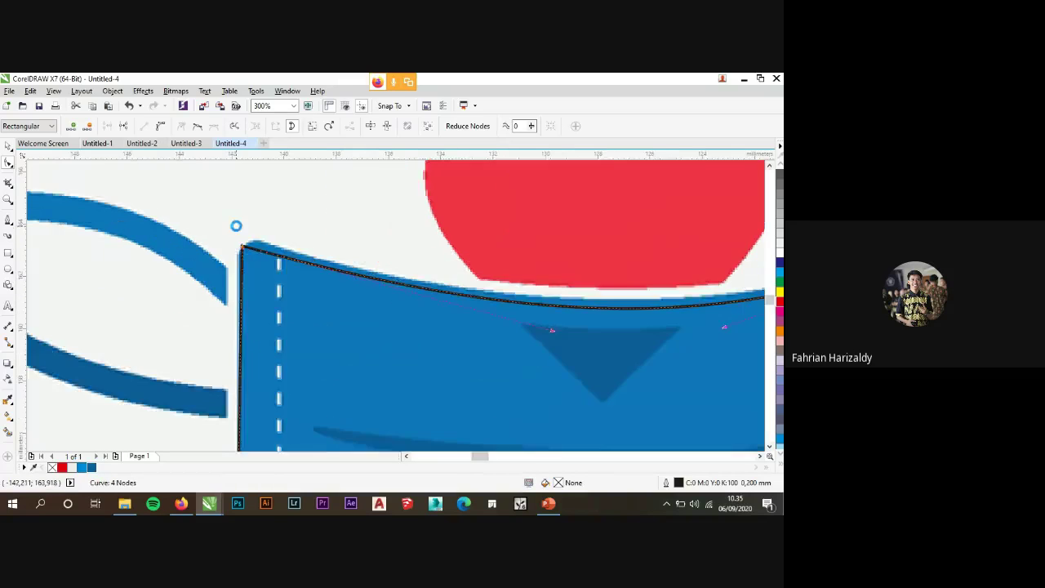
pyautogui.moveTo(248, 266); pyautogui.dragTo(277, 261)
pyautogui.scroll(-3, 218, 237)
pyautogui.scroll(-2, 218, 237)
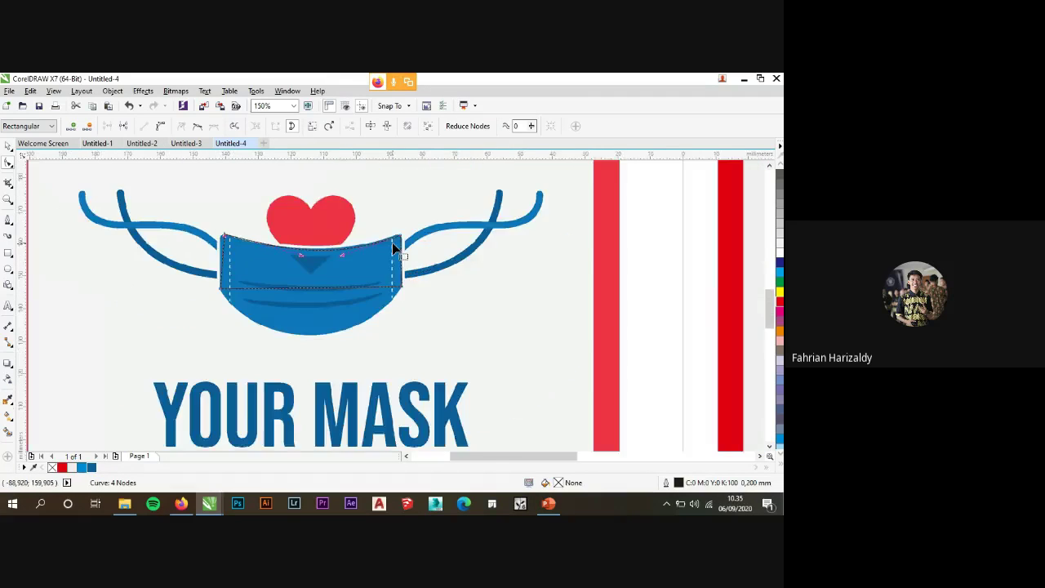
pyautogui.scroll(3, 375, 223)
pyautogui.moveTo(411, 217); pyautogui.dragTo(422, 211)
pyautogui.scroll(-2, 422, 210)
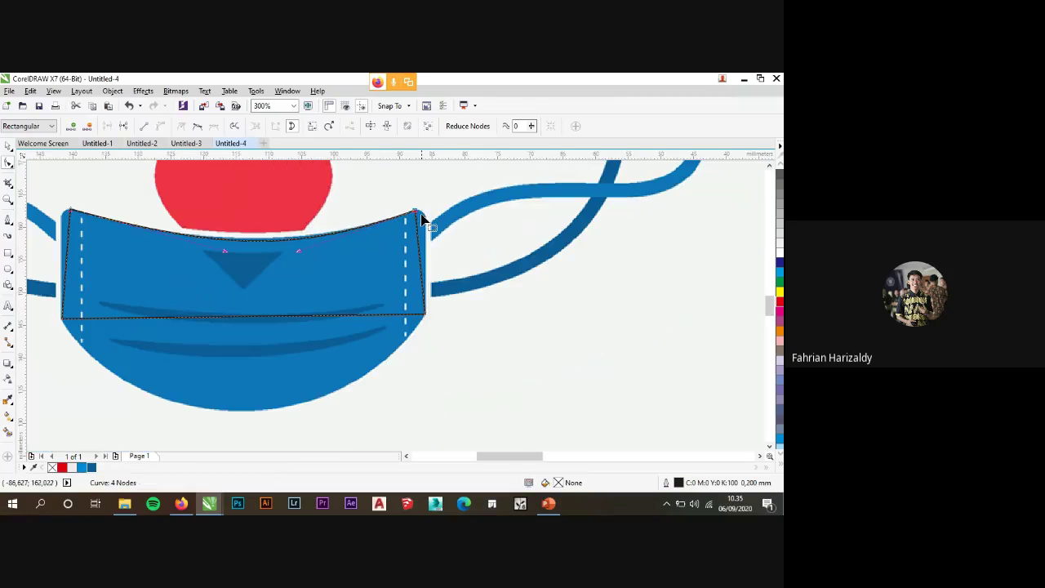
# Convert the mask outline's bottom edge to a curve and bend it down along the mask's rounded lower edge.
pyautogui.rightClick(239, 321)
pyautogui.click(327, 169)
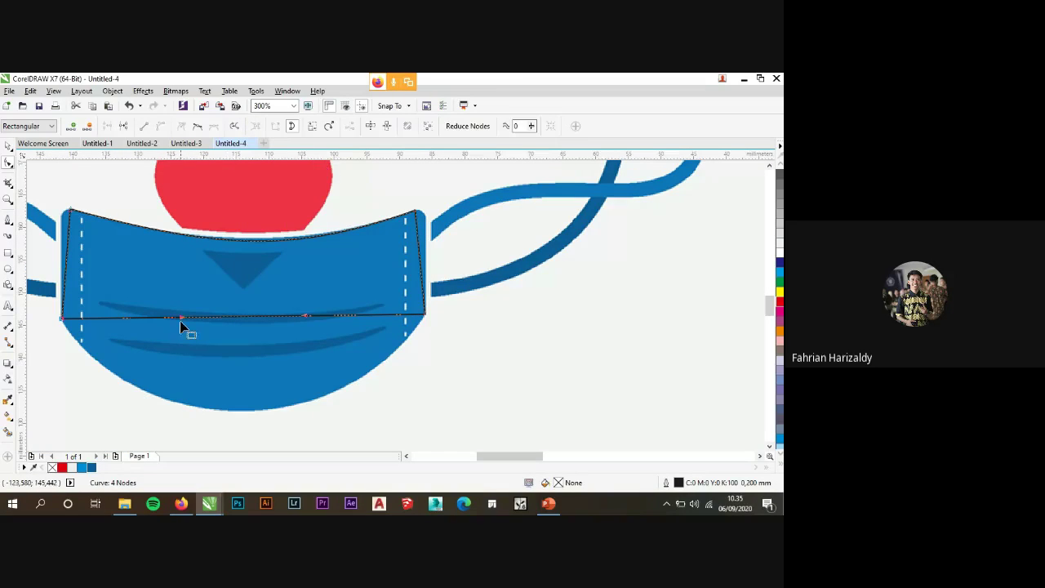
pyautogui.moveTo(180, 322); pyautogui.dragTo(127, 440)
pyautogui.hscroll(2, 264, 296)
pyautogui.scroll(-1, 264, 297)
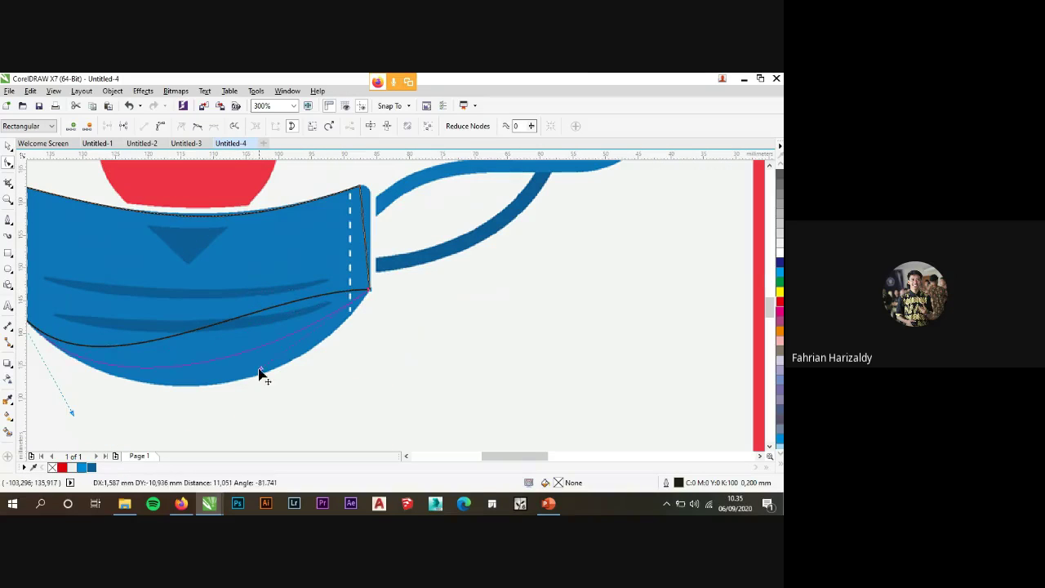
pyautogui.moveTo(260, 375); pyautogui.dragTo(298, 423)
pyautogui.scroll(-1, 368, 310)
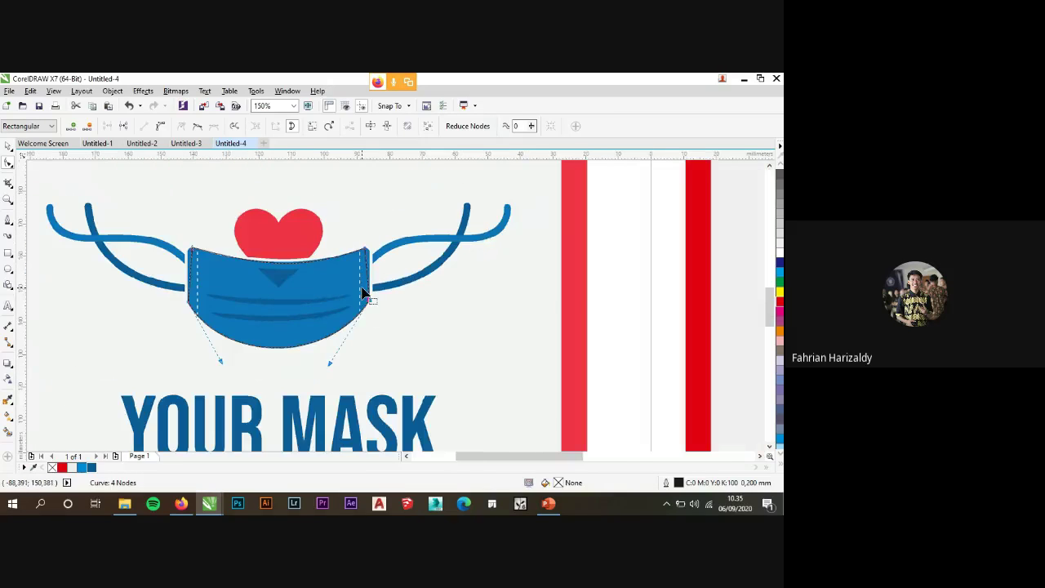
# Add a node just below the mask outline's upper-right corner and move it out onto the mask's right edge.
pyautogui.scroll(2, 368, 263)
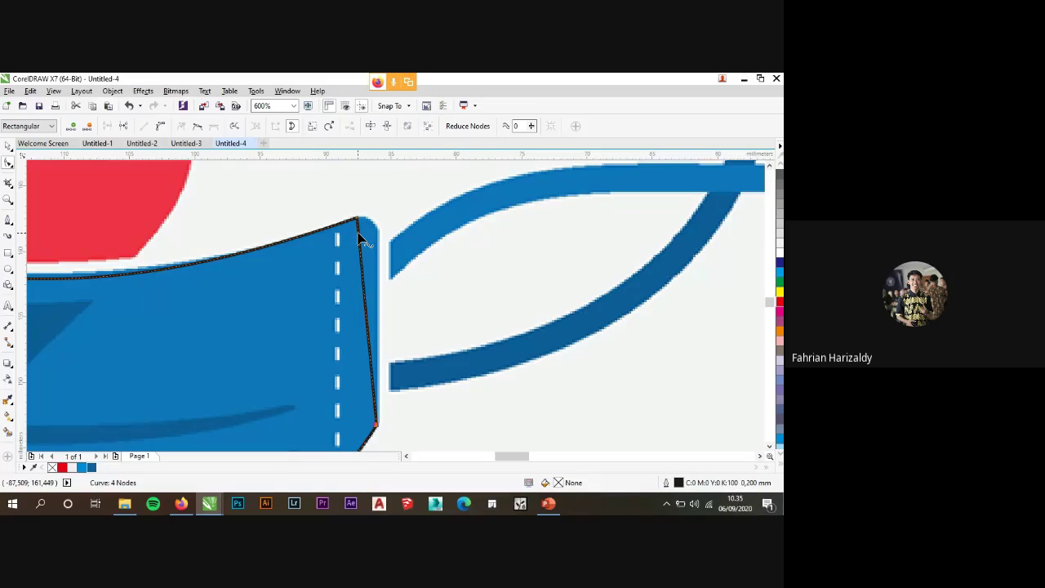
pyautogui.scroll(1, 364, 220)
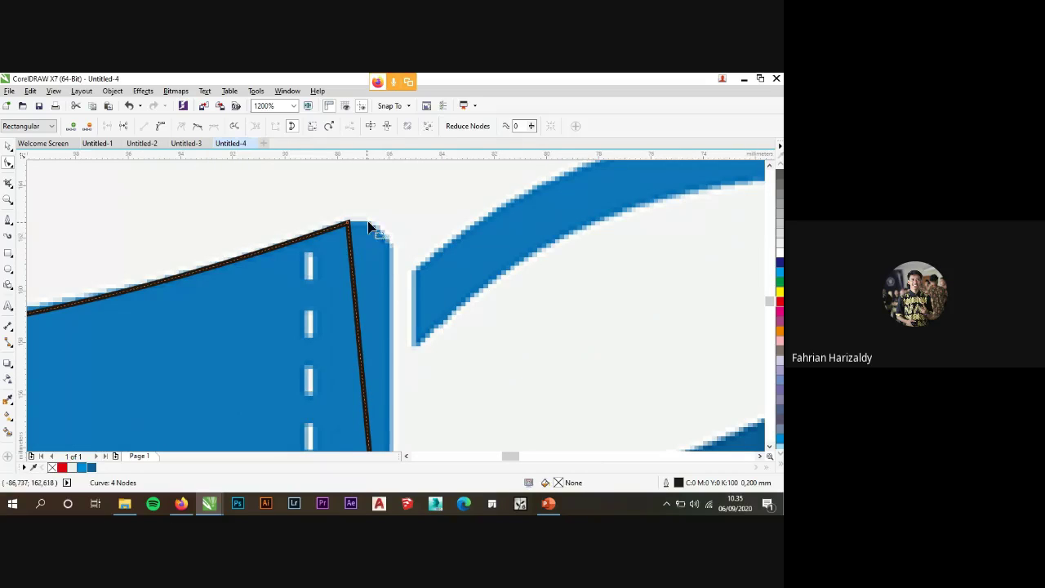
pyautogui.scroll(-1, 371, 225)
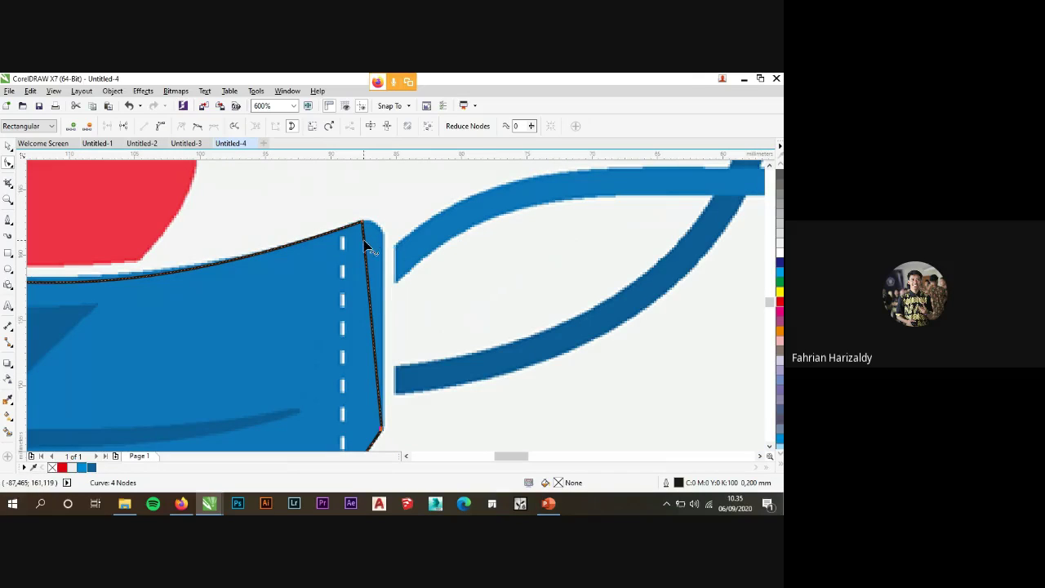
pyautogui.scroll(1, 379, 228)
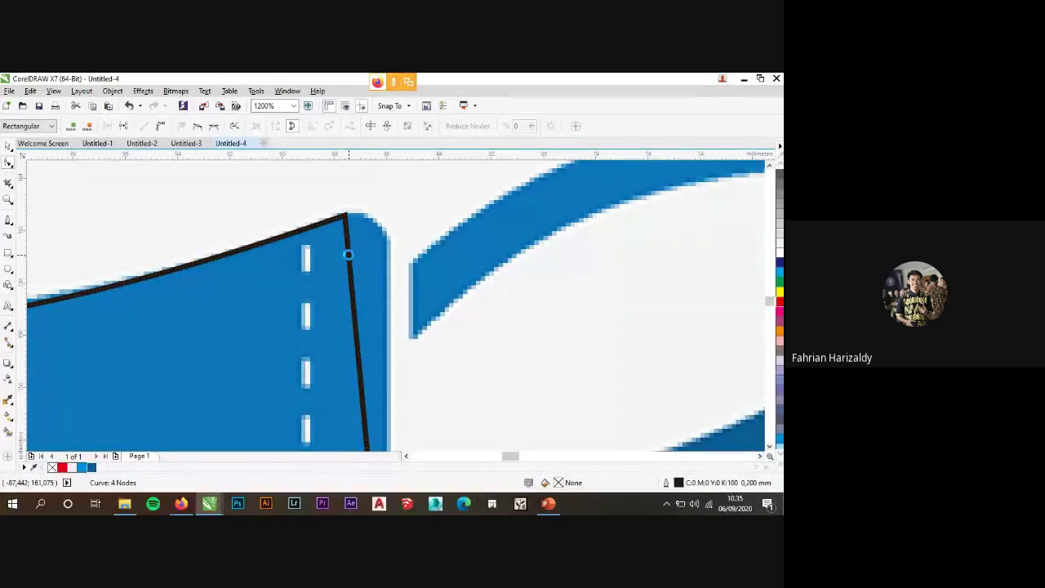
pyautogui.doubleClick(348, 257)
pyautogui.moveTo(349, 258); pyautogui.dragTo(387, 266)
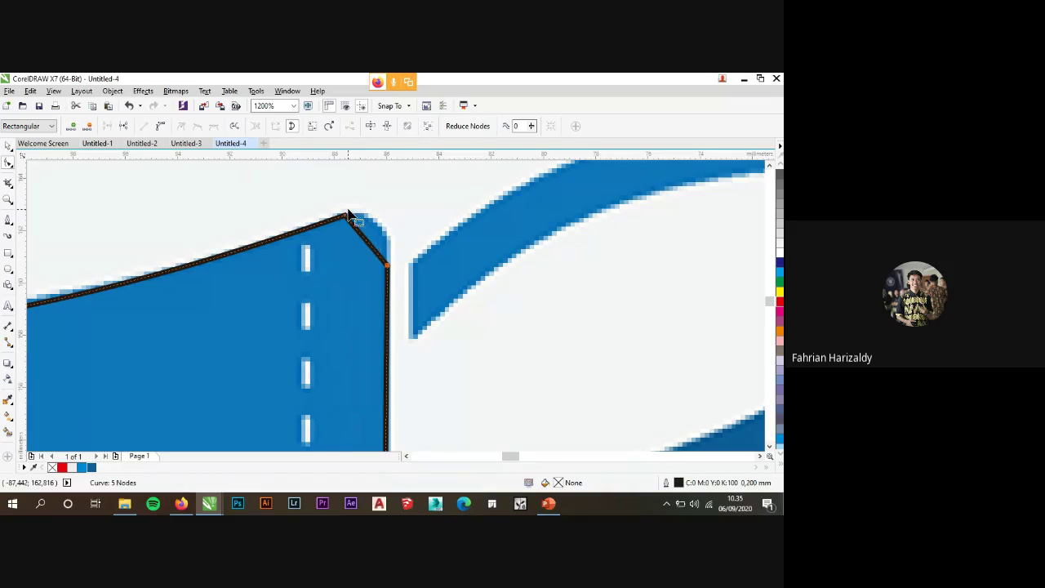
# Convert the short segment at the mask outline's upper-right corner to a curve and round it to match the mask.
pyautogui.rightClick(374, 253)
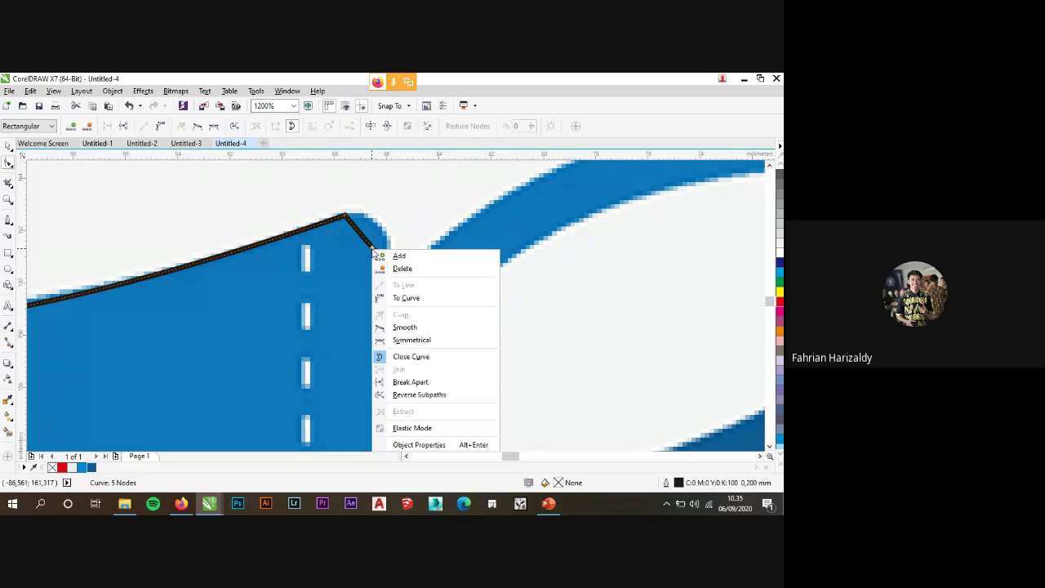
pyautogui.click(404, 297)
pyautogui.moveTo(360, 237); pyautogui.dragTo(391, 237)
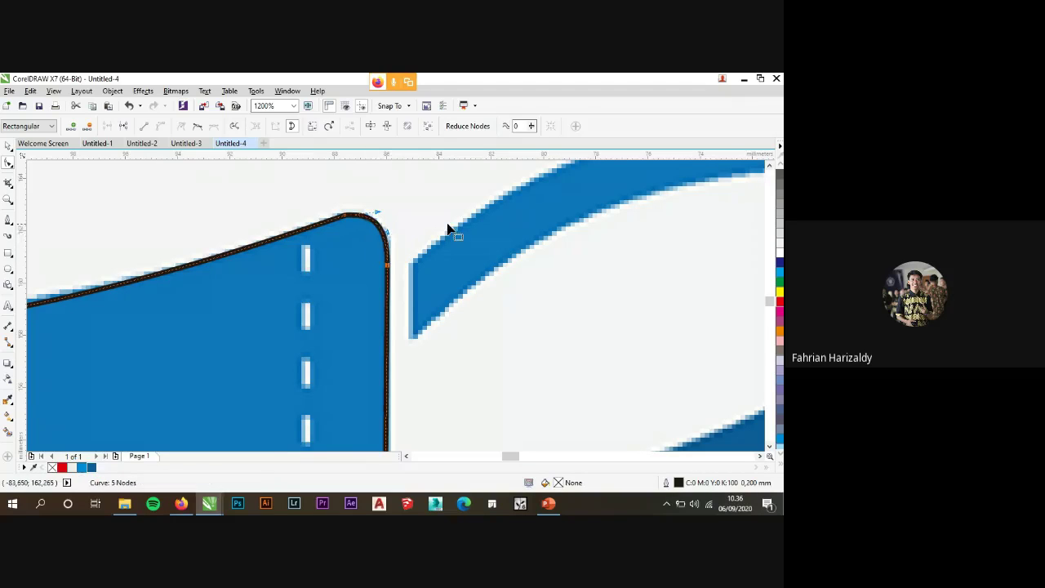
# Add a node just below the mask outline's upper-left corner and move it out onto the mask's left edge.
pyautogui.scroll(-4, 449, 234)
pyautogui.scroll(5, 109, 245)
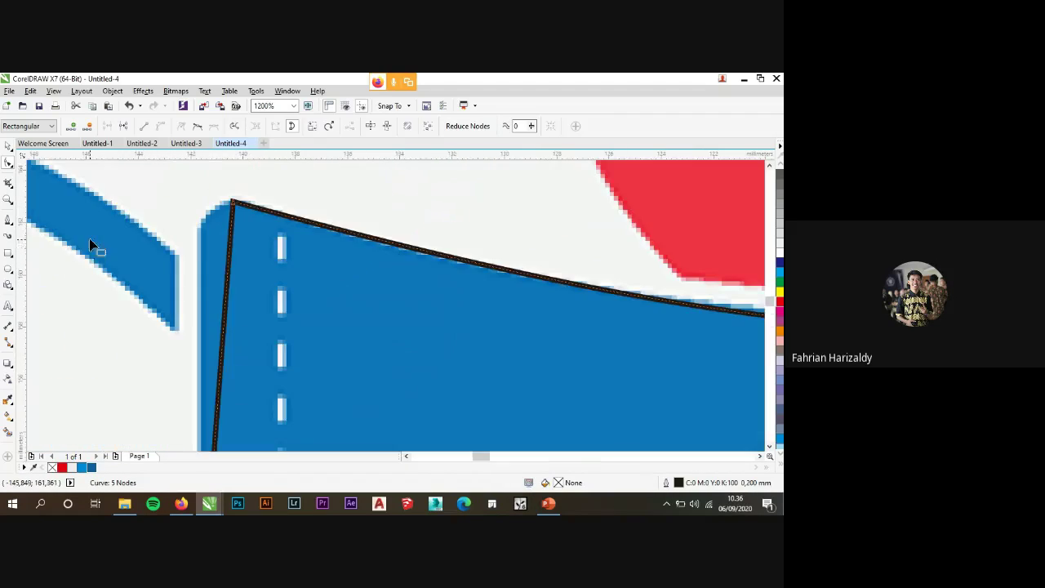
pyautogui.doubleClick(229, 267)
pyautogui.moveTo(229, 268); pyautogui.dragTo(197, 245)
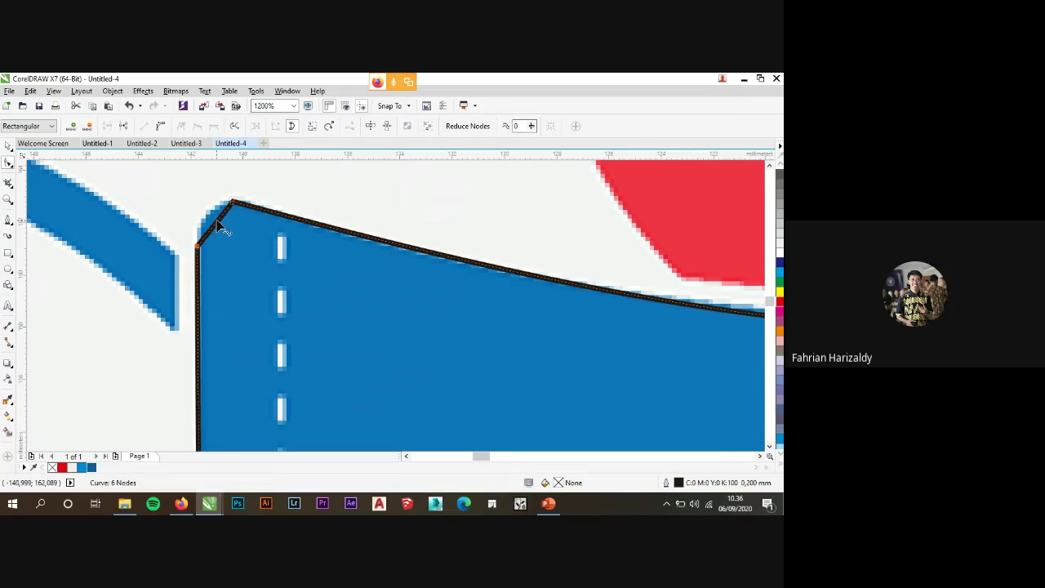
# Convert the short segment at the mask outline's upper-left corner to a curve and round it to match the mask.
pyautogui.rightClick(217, 222)
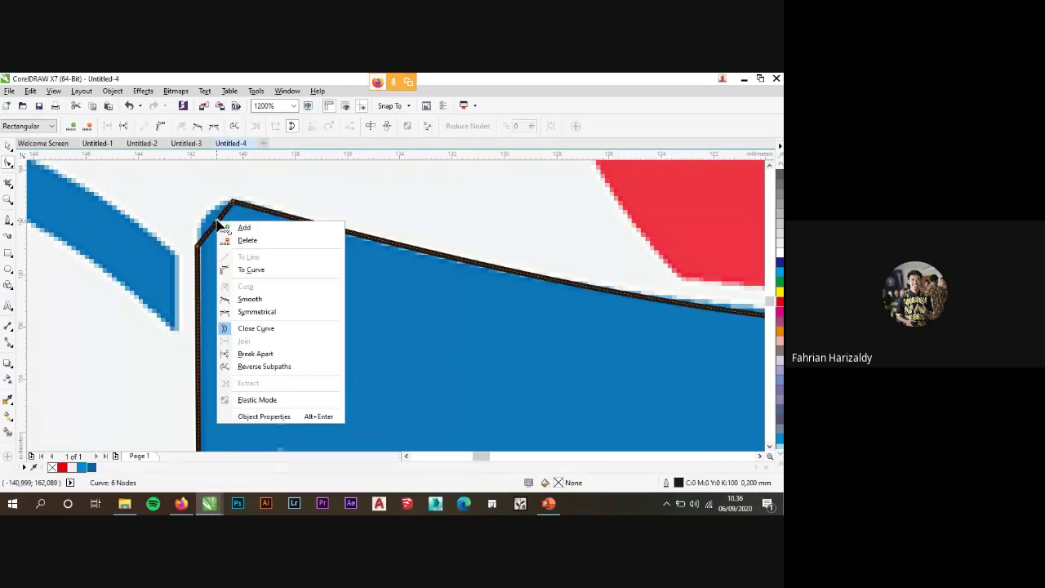
pyautogui.click(250, 269)
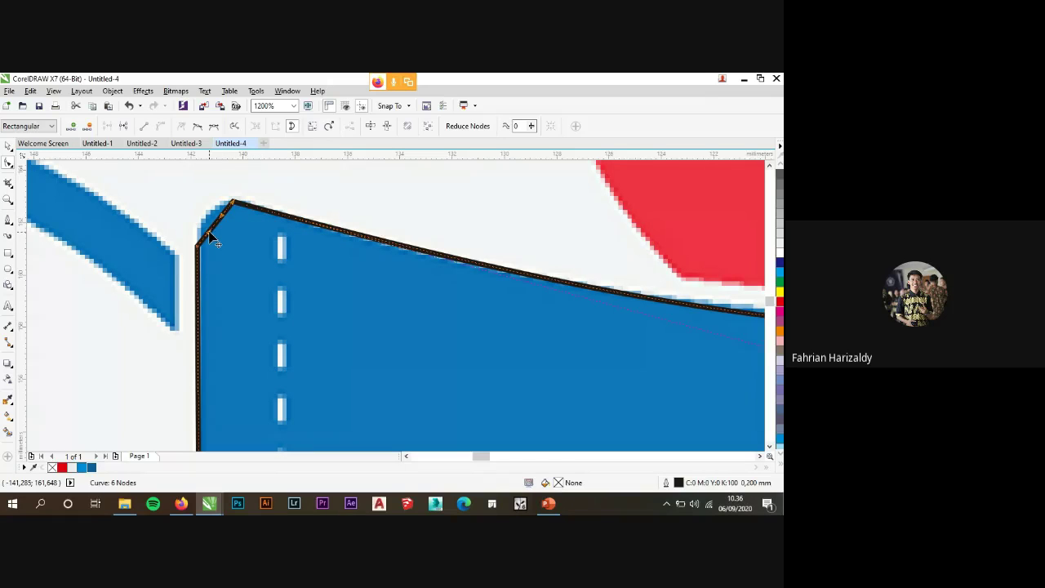
pyautogui.moveTo(208, 226); pyautogui.dragTo(210, 205)
pyautogui.scroll(-4, 210, 204)
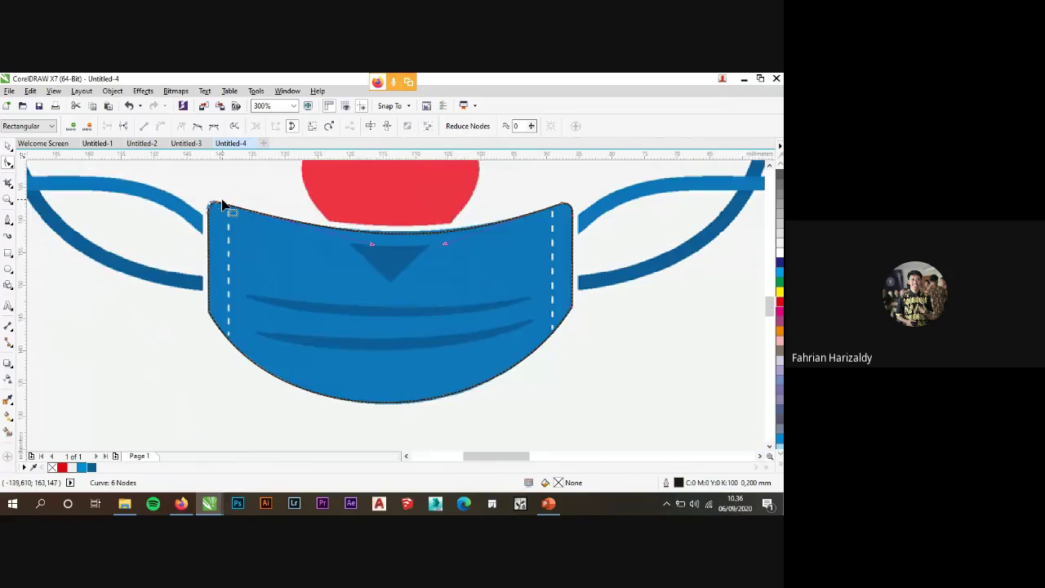
# Fill the mask outline with the mask's light blue (#0E76BB), sampled from the reference poster with the Color Eyedropper.
pyautogui.click(8, 146)
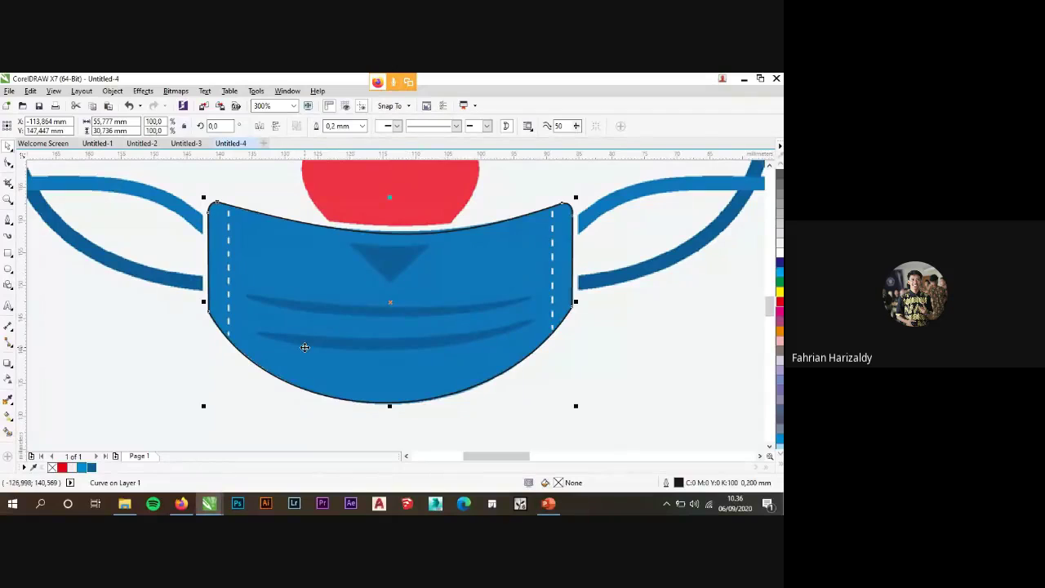
pyautogui.click(9, 399)
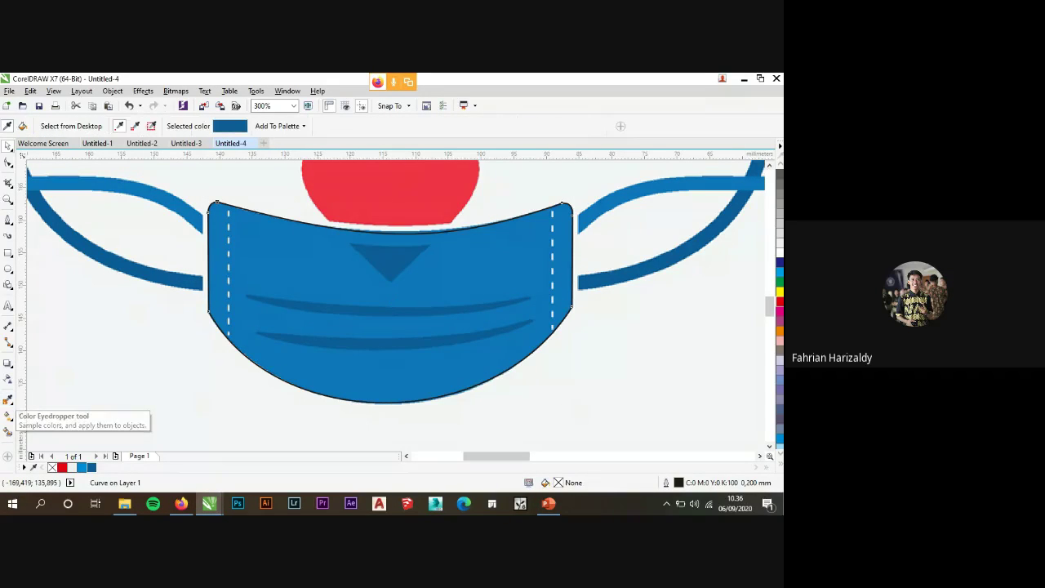
pyautogui.click(301, 272)
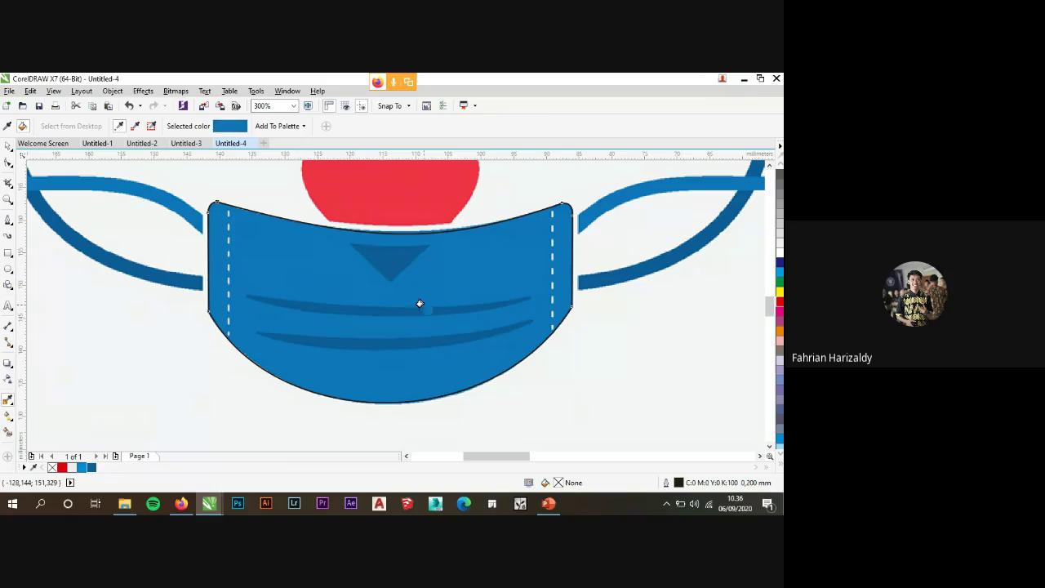
pyautogui.click(513, 254)
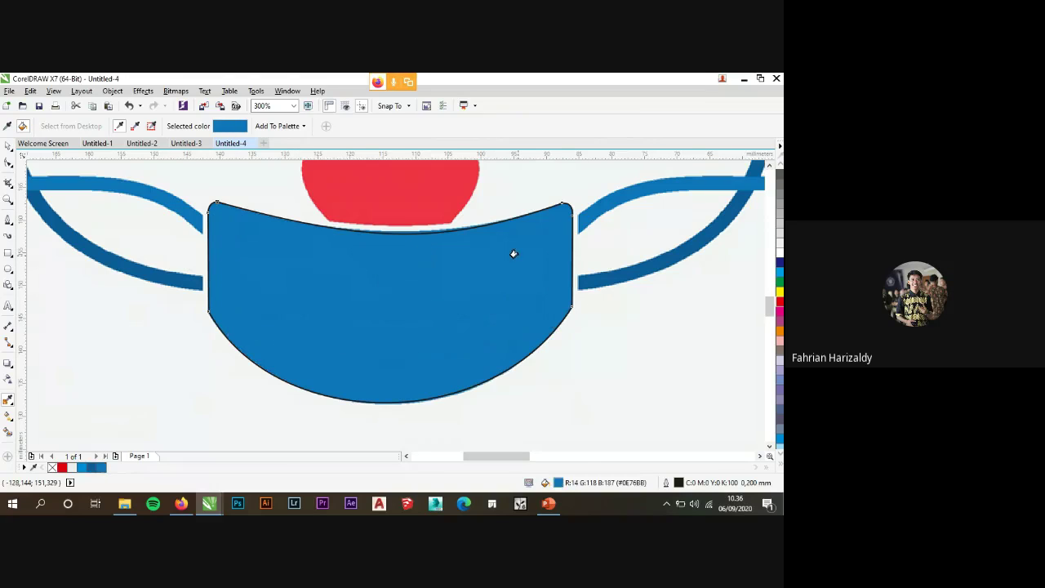
pyautogui.click(9, 146)
pyautogui.scroll(-2, 432, 290)
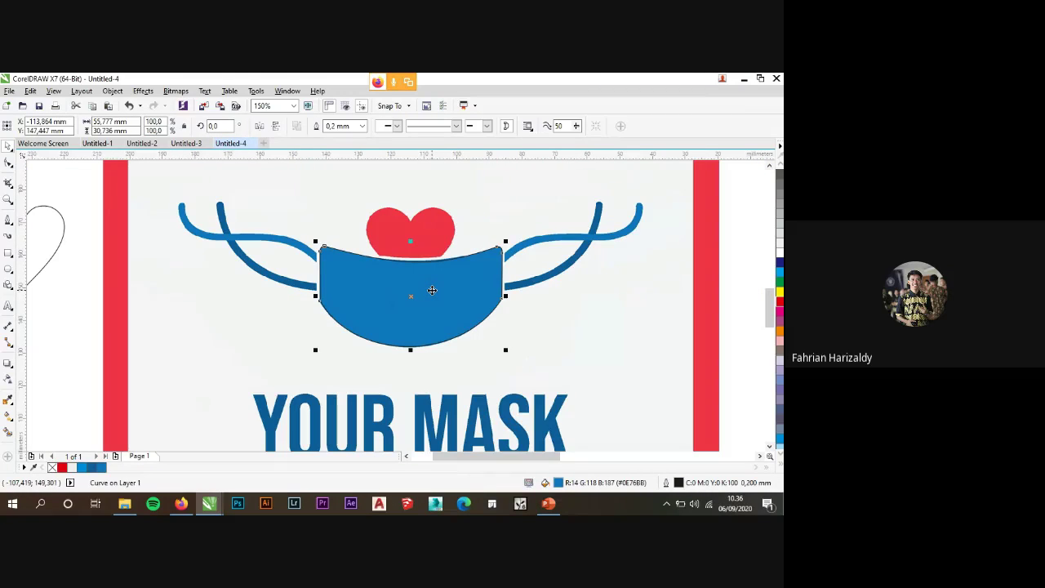
pyautogui.click(135, 293)
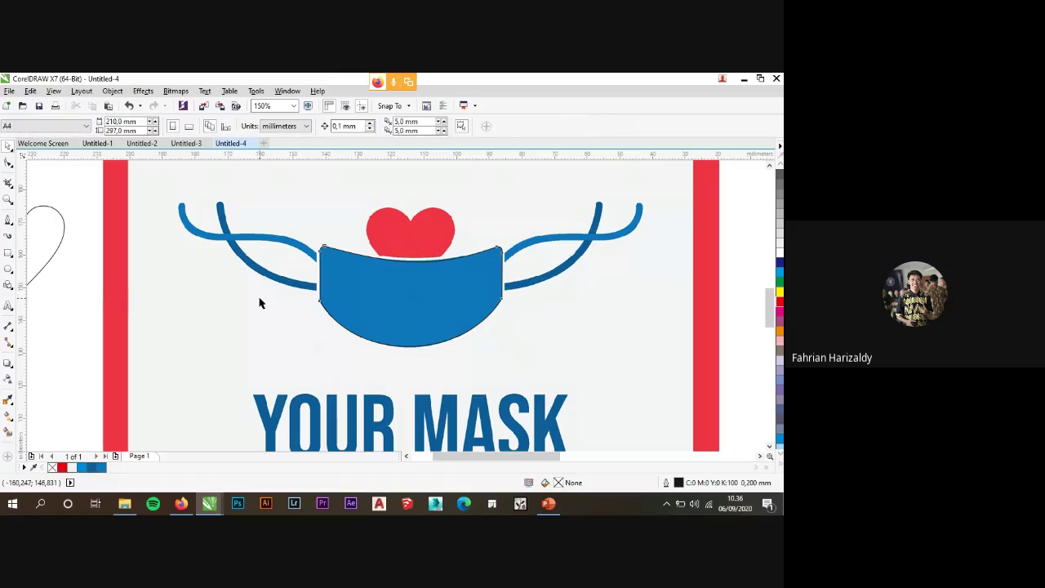
# Undo the mask outline's fill and trace the dark triangle on the mask with the Pen tool, about 12 by 6 mm.
pyautogui.hotkey('ctrl', 'z')
pyautogui.click(177, 280)
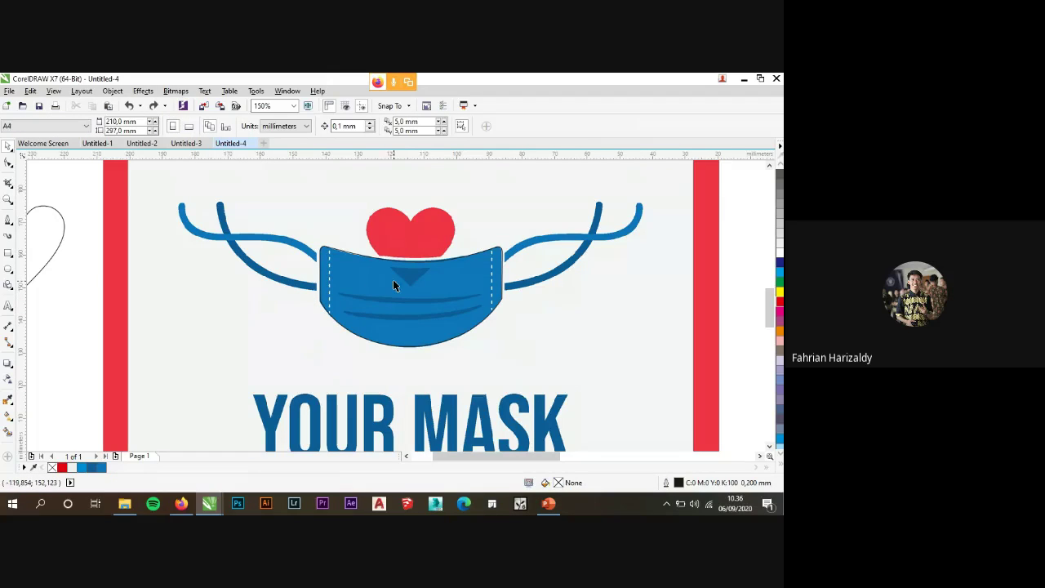
pyautogui.scroll(1, 393, 280)
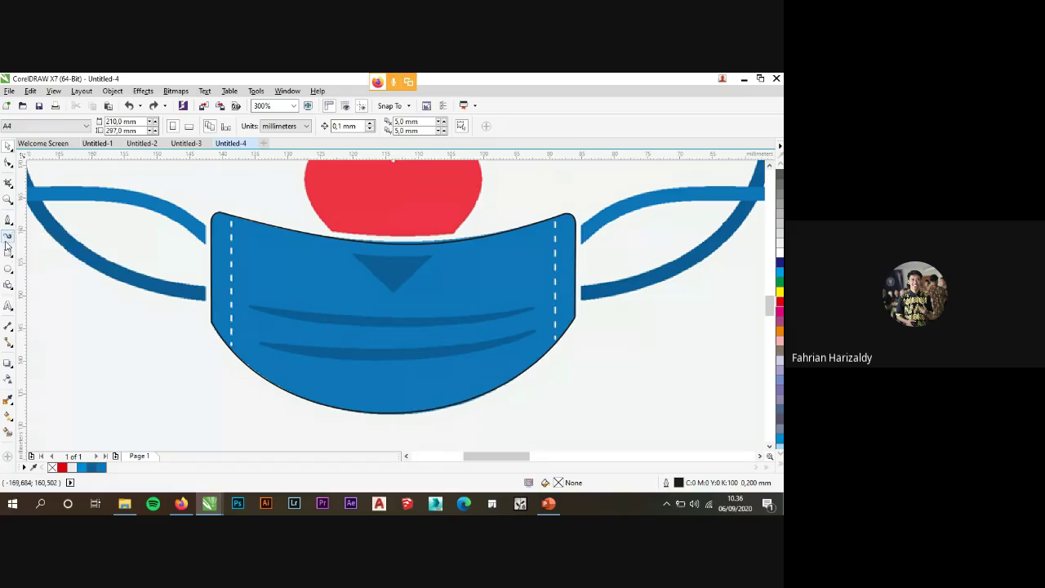
pyautogui.click(9, 222)
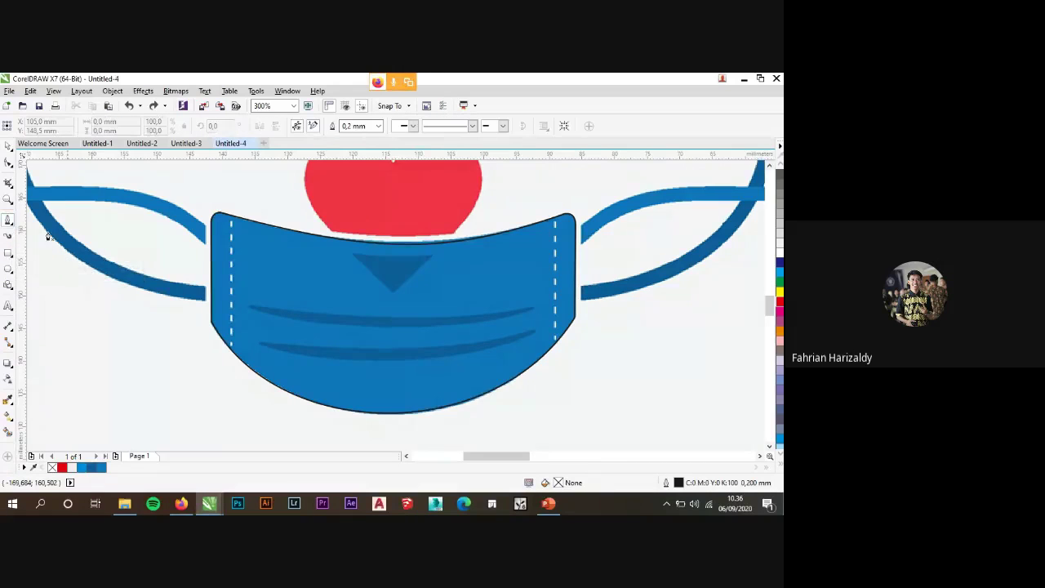
pyautogui.click(353, 255)
pyautogui.click(431, 258)
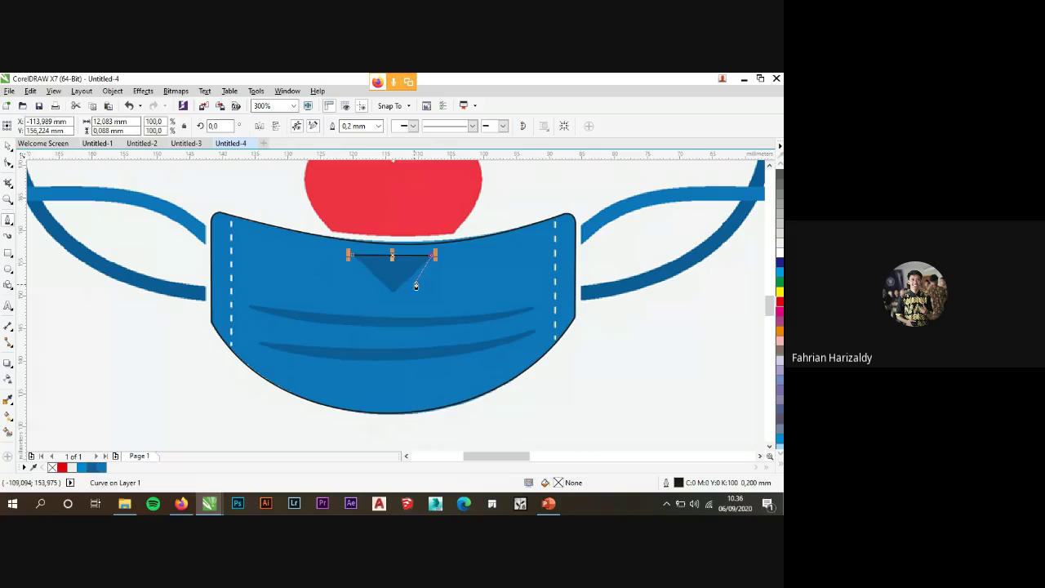
pyautogui.click(393, 293)
pyautogui.click(351, 256)
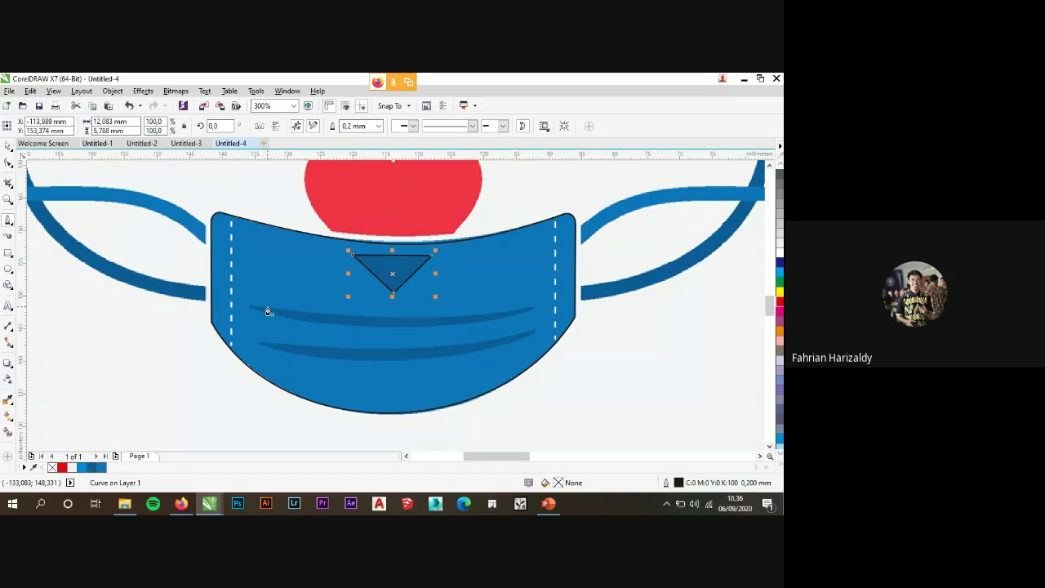
# Draw a closed, straight four-sided strip about 42 by 0.7 mm between the ends of the mask's upper fold line with the Pen tool.
pyautogui.scroll(2, 266, 311)
pyautogui.scroll(-2, 243, 315)
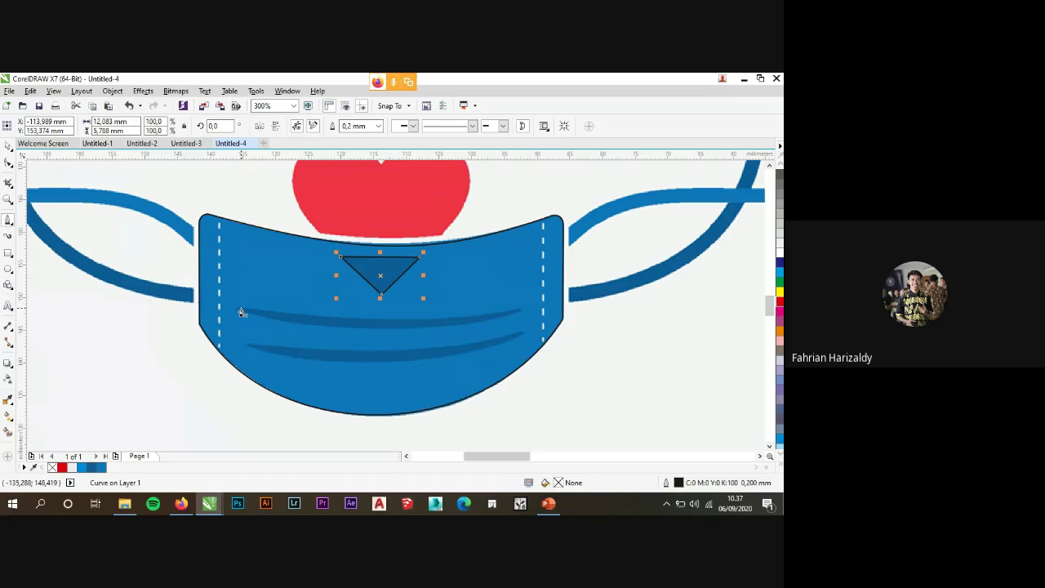
pyautogui.click(241, 313)
pyautogui.scroll(2, 508, 310)
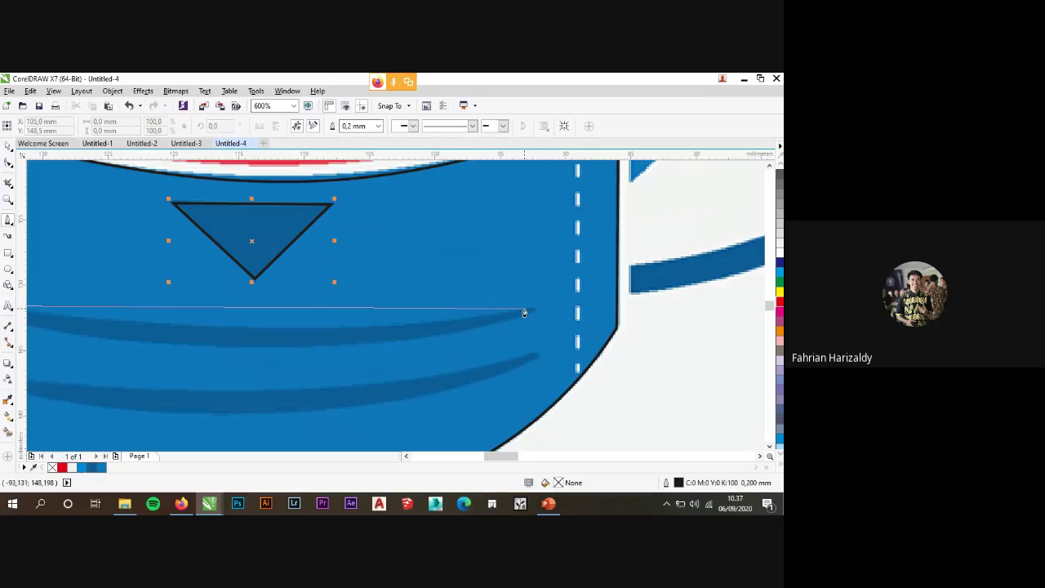
pyautogui.click(525, 313)
pyautogui.scroll(4, 525, 313)
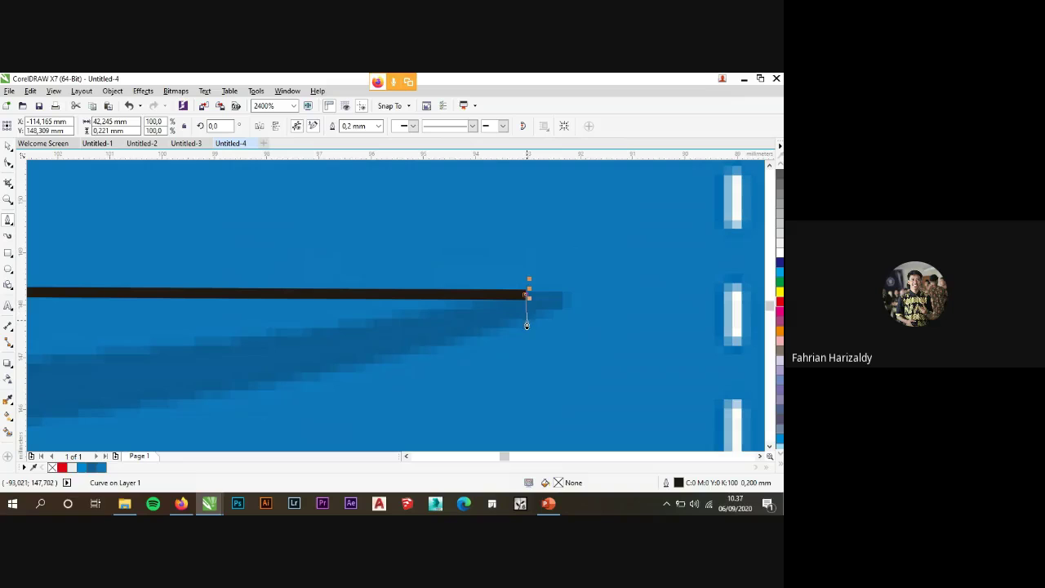
pyautogui.click(527, 321)
pyautogui.click(527, 320)
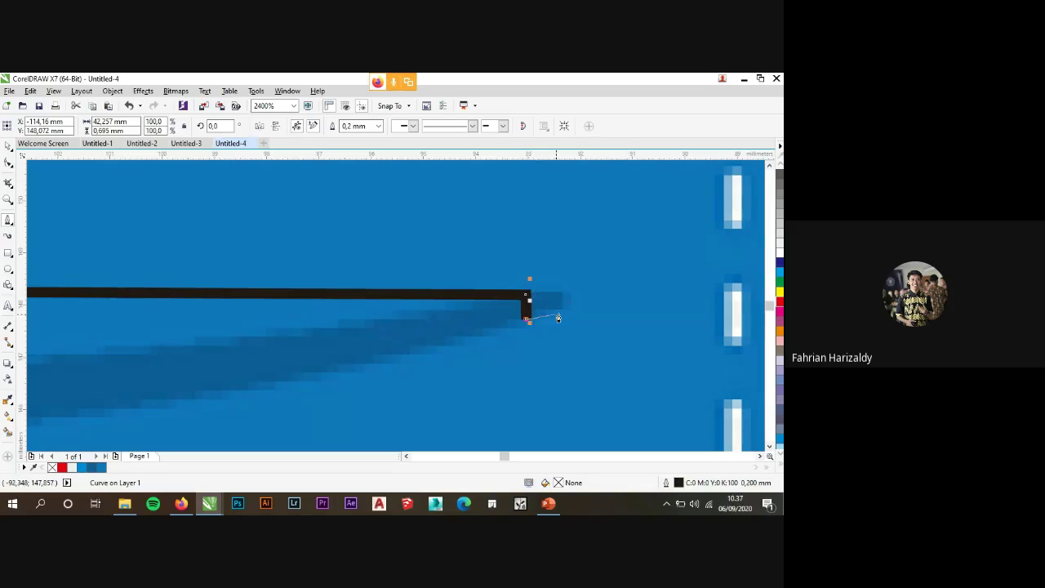
pyautogui.scroll(-1, 547, 306)
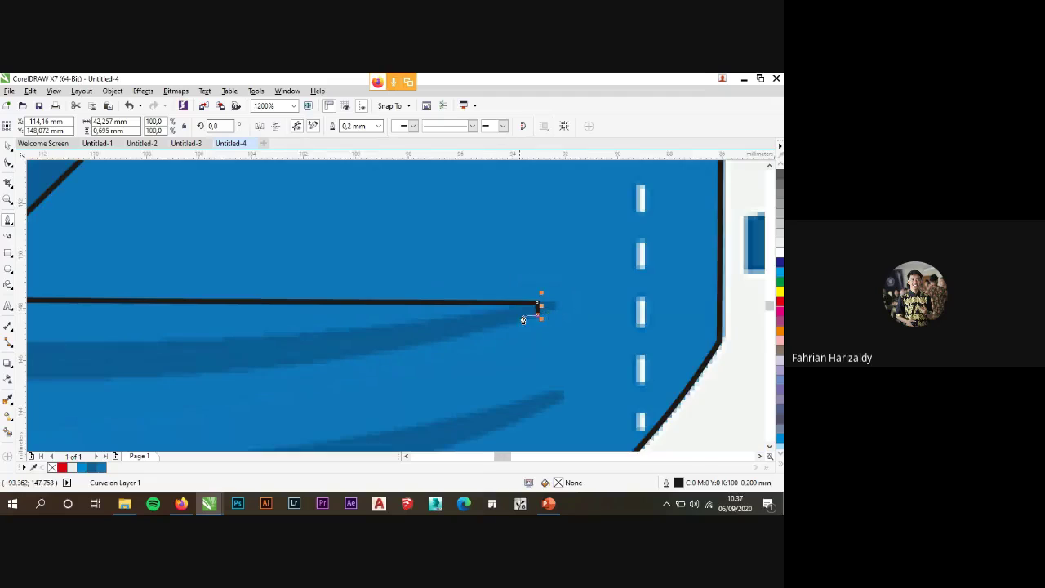
pyautogui.scroll(-2, 474, 326)
pyautogui.scroll(2, 221, 325)
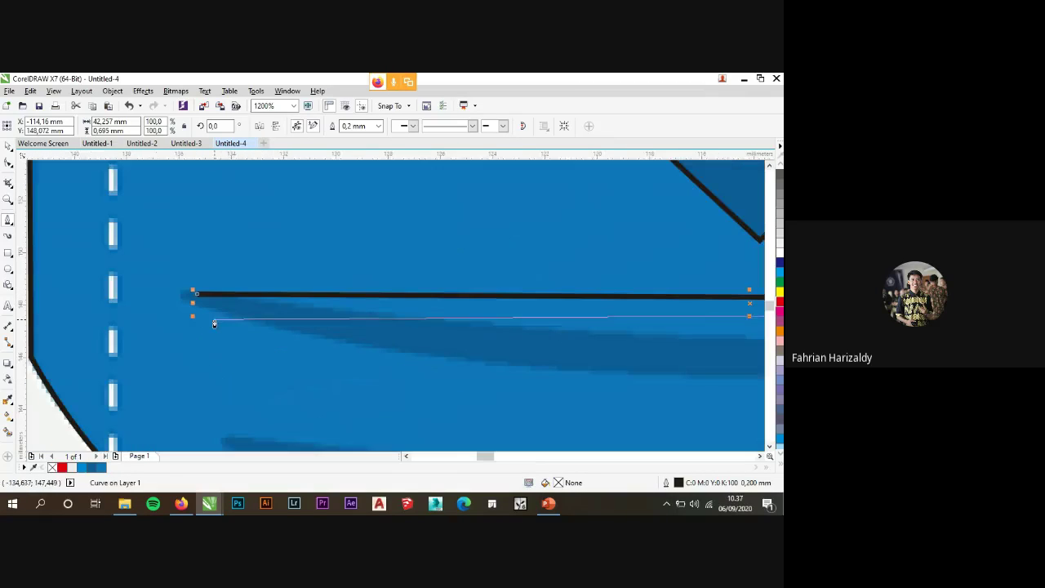
pyautogui.click(197, 317)
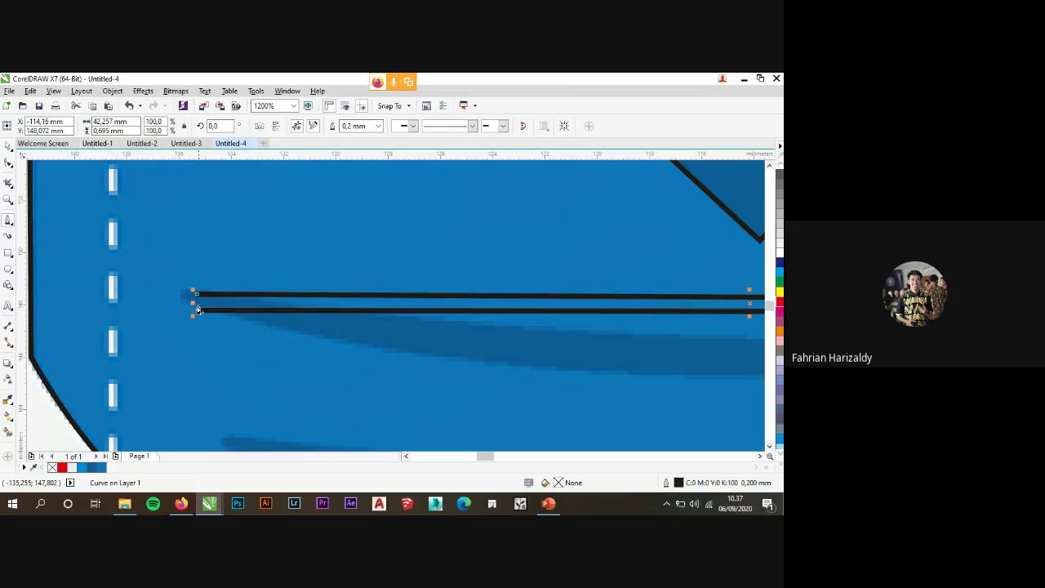
# Convert the strip's long lower edge to a curve and bend it down along the lower edge of the mask's upper fold line.
pyautogui.click(9, 163)
pyautogui.scroll(-1, 204, 297)
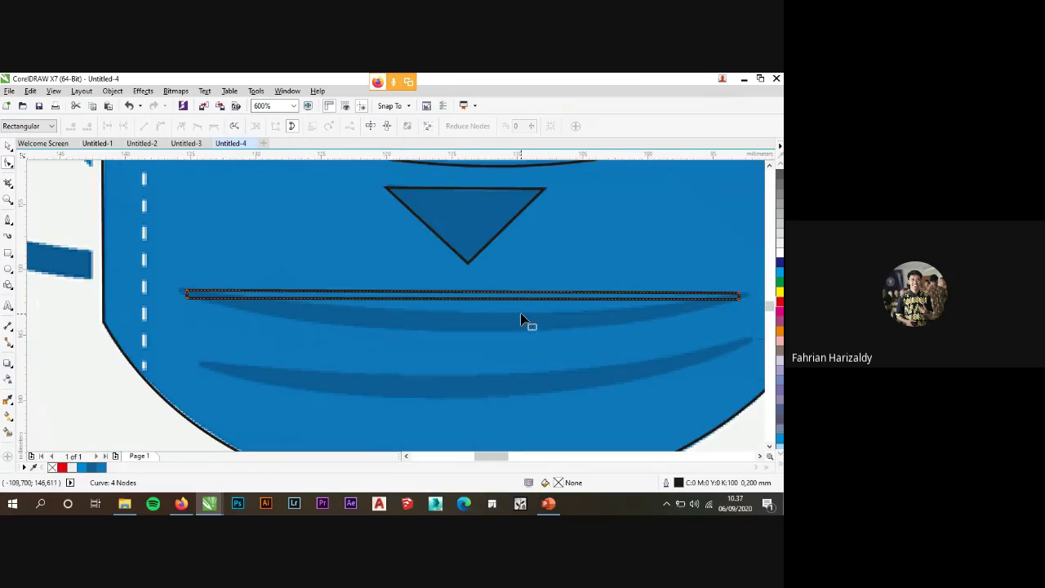
pyautogui.scroll(-1, 368, 291)
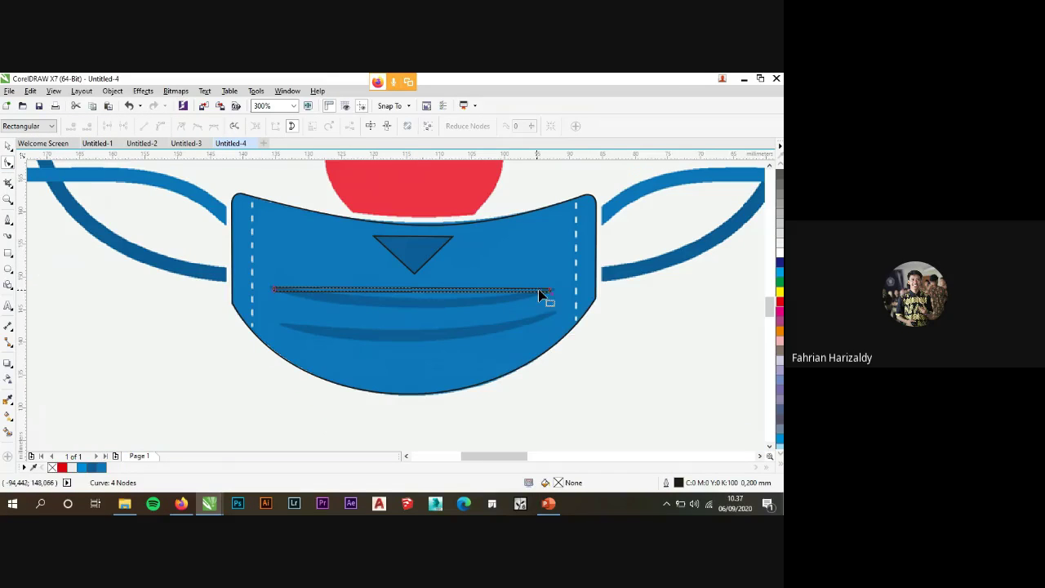
pyautogui.scroll(1, 538, 296)
pyautogui.rightClick(336, 286)
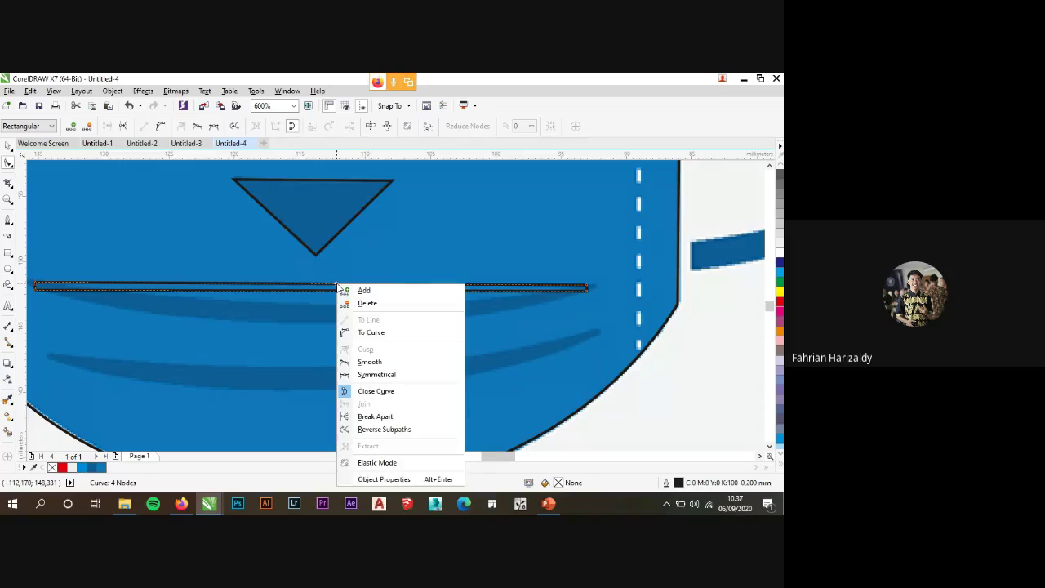
pyautogui.click(310, 297)
pyautogui.rightClick(307, 292)
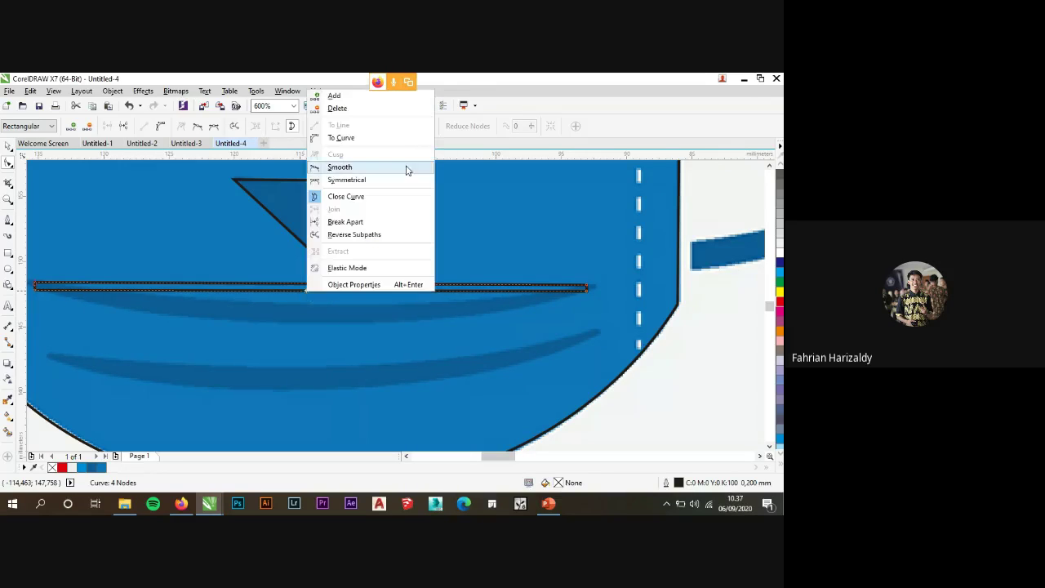
pyautogui.click(401, 139)
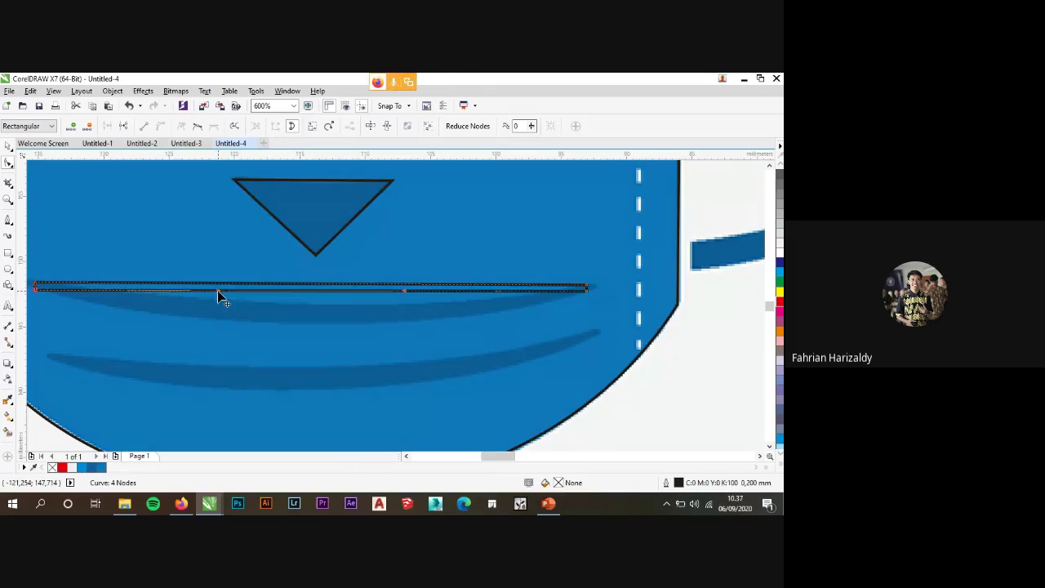
pyautogui.moveTo(217, 291); pyautogui.dragTo(256, 347)
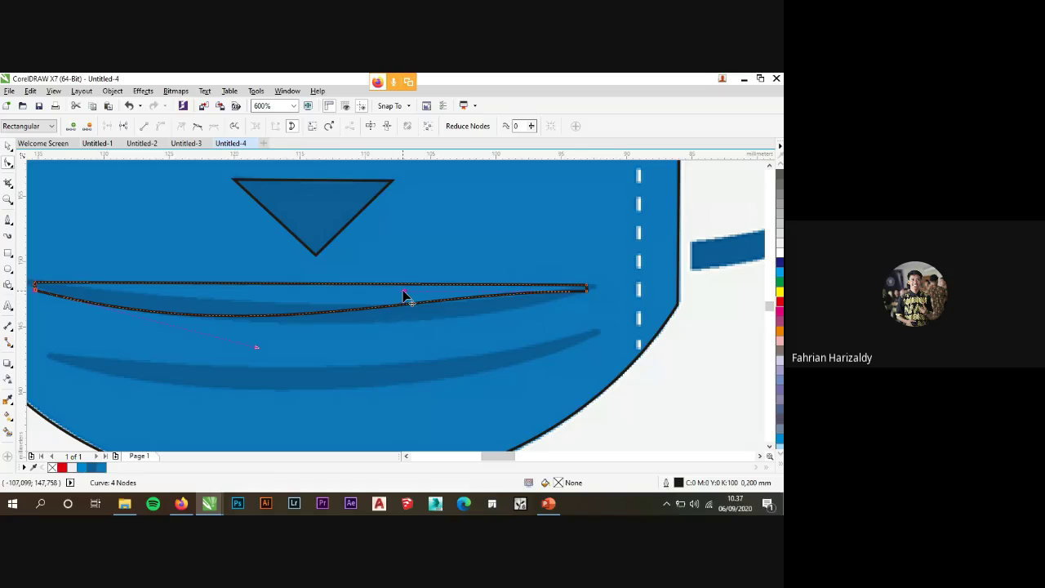
pyautogui.moveTo(403, 294); pyautogui.dragTo(480, 323)
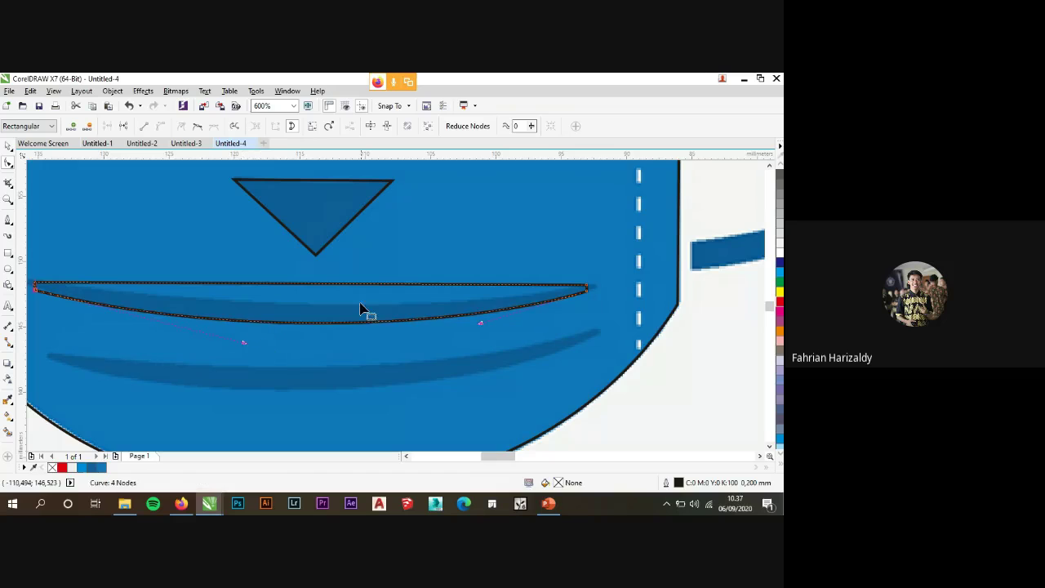
# Convert the strip's long upper edge to a curve and bend it down along the upper edge of the fold line.
pyautogui.click(340, 287)
pyautogui.rightClick(341, 287)
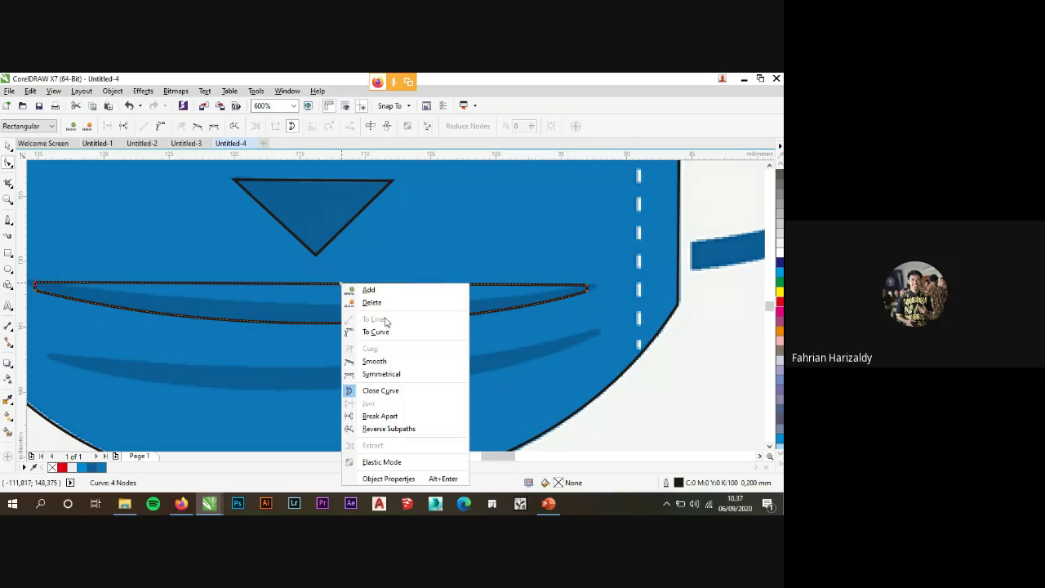
pyautogui.click(386, 330)
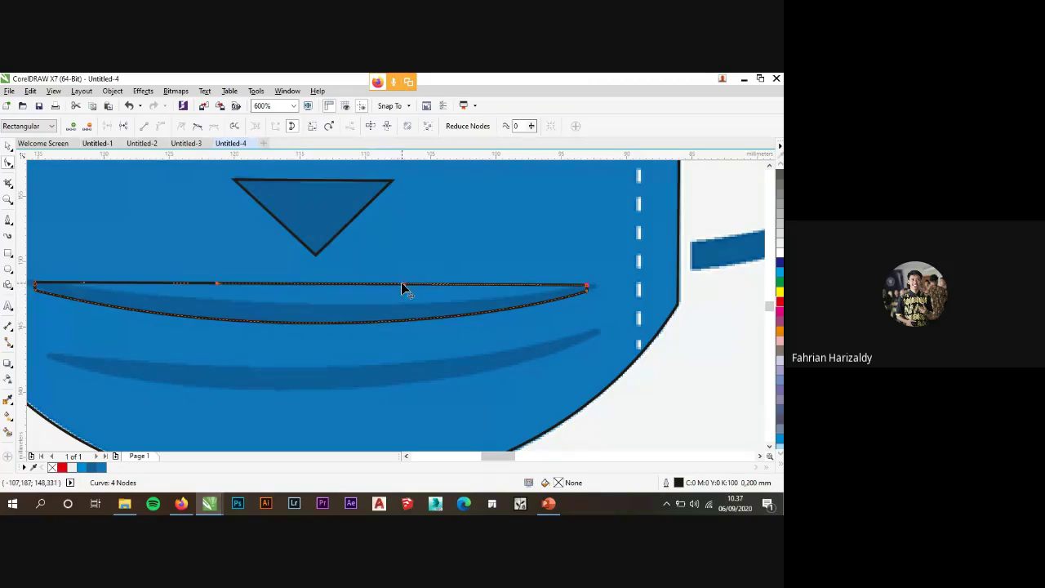
pyautogui.moveTo(401, 288); pyautogui.dragTo(379, 324)
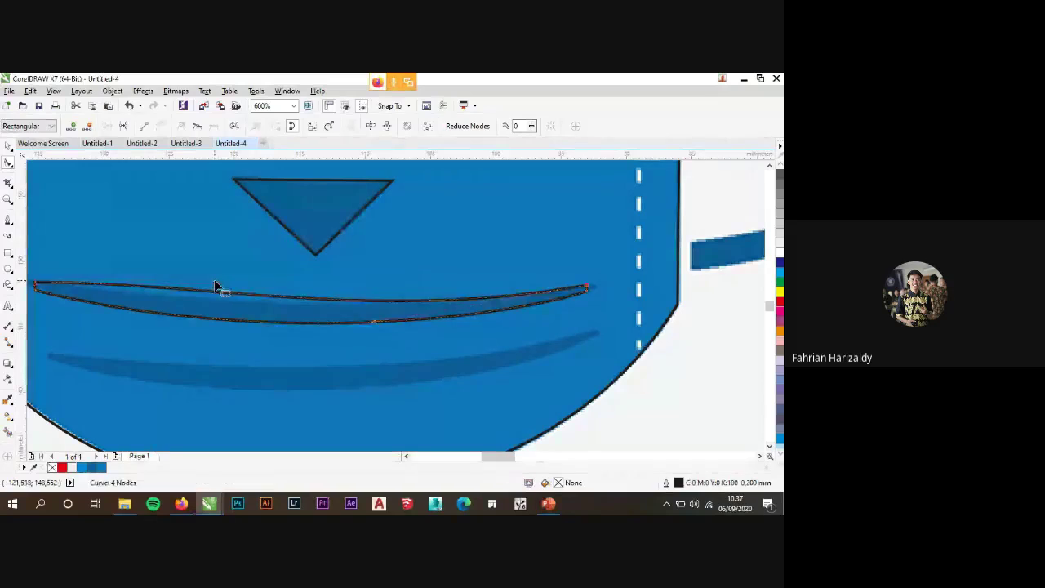
pyautogui.moveTo(217, 289); pyautogui.dragTo(181, 302)
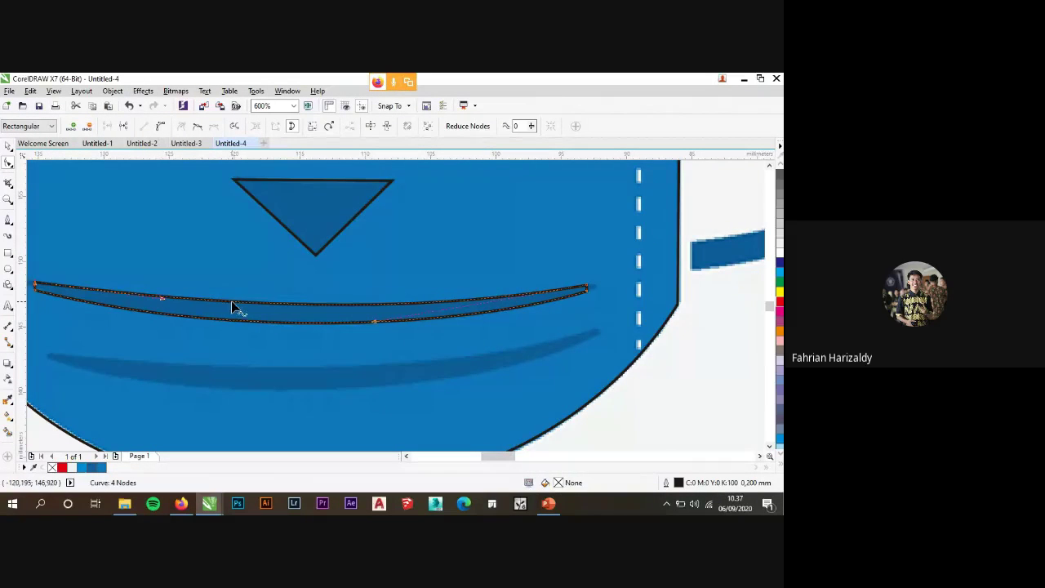
# Convert the short segment at the fold shape's right end to a curve and pull it out into a rounded tip.
pyautogui.scroll(2, 602, 290)
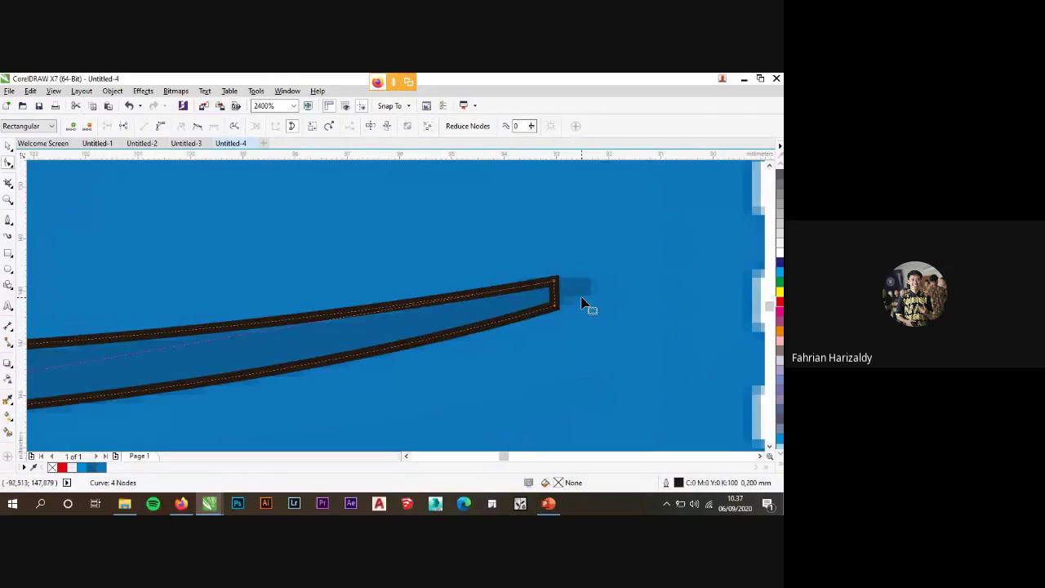
pyautogui.scroll(1, 588, 303)
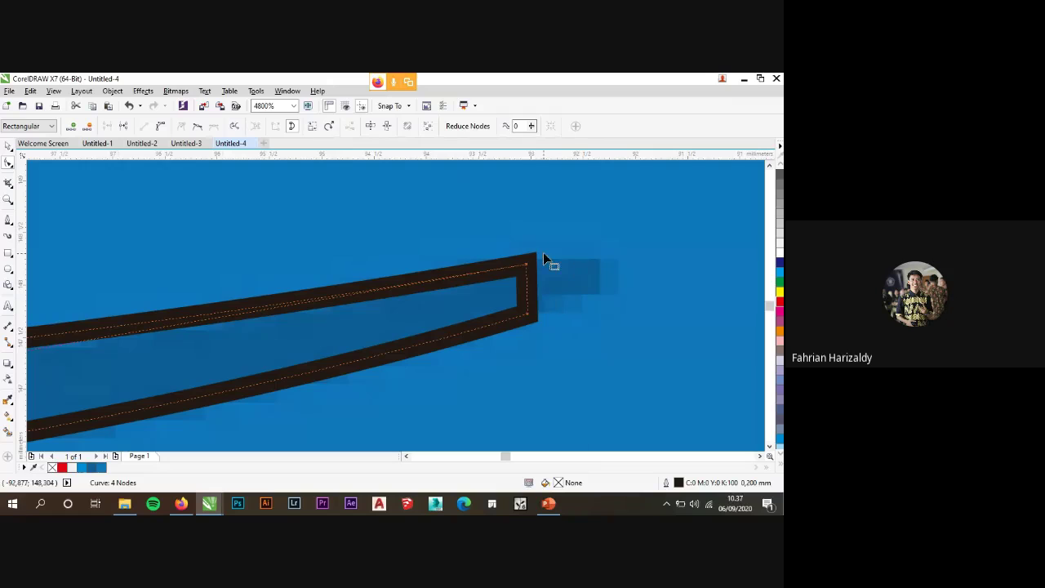
pyautogui.scroll(-2, 540, 265)
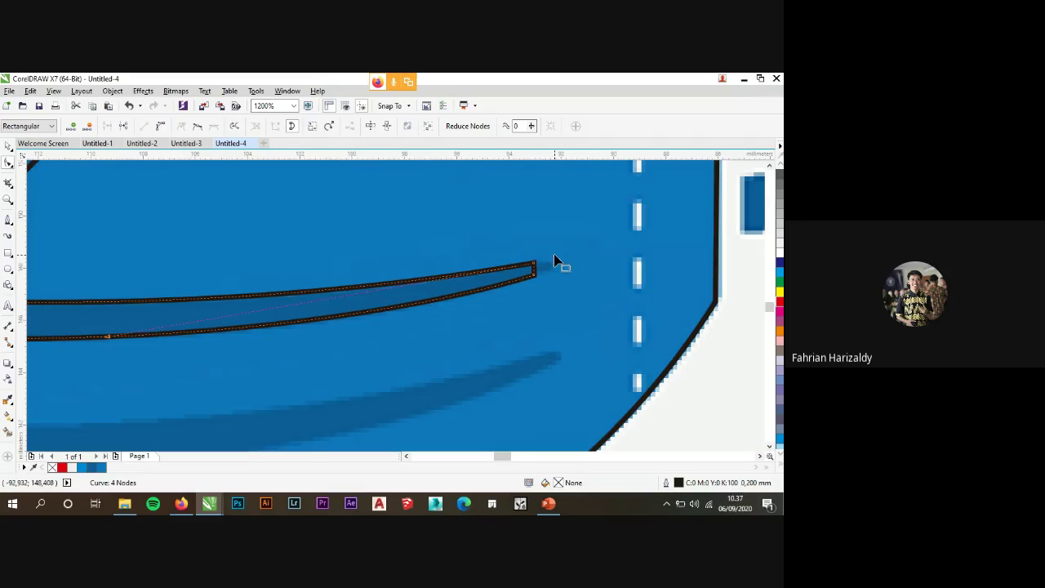
pyautogui.scroll(1, 558, 261)
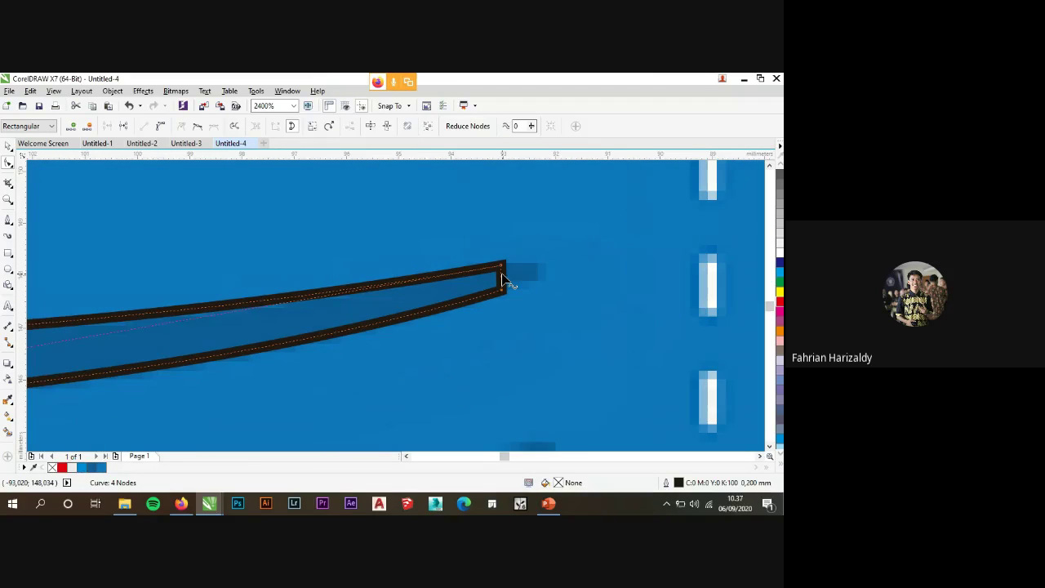
pyautogui.scroll(1, 503, 280)
pyautogui.rightClick(503, 276)
pyautogui.rightClick(503, 284)
pyautogui.rightClick(500, 278)
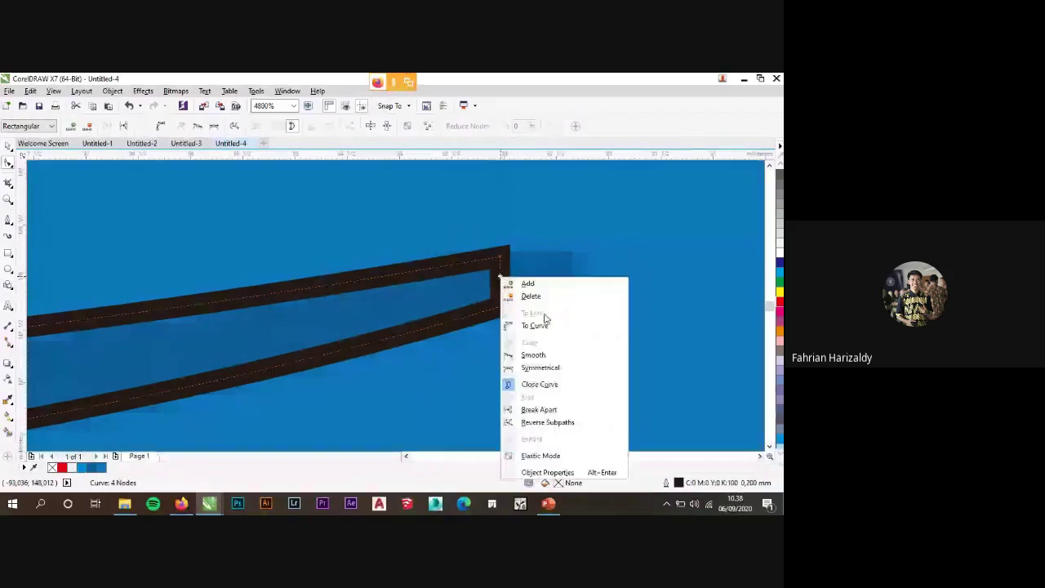
pyautogui.click(532, 326)
pyautogui.moveTo(497, 280); pyautogui.dragTo(593, 243)
pyautogui.moveTo(505, 301); pyautogui.dragTo(618, 285)
# Convert the short segment at the fold shape's left end to a curve and pull it out into a rounded tip.
pyautogui.scroll(-5, 607, 300)
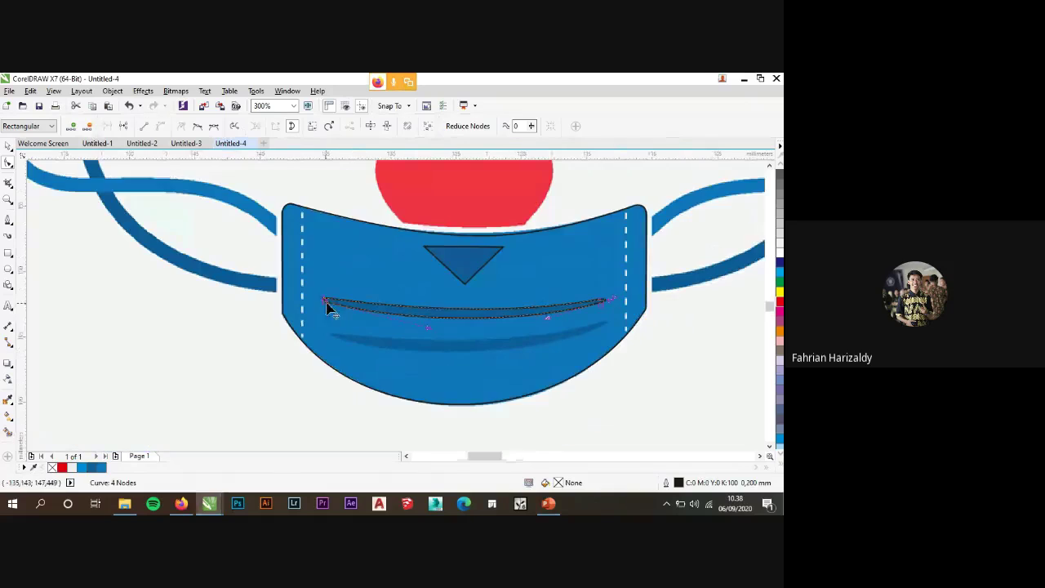
pyautogui.scroll(5, 314, 287)
pyautogui.rightClick(301, 280)
pyautogui.click(302, 271)
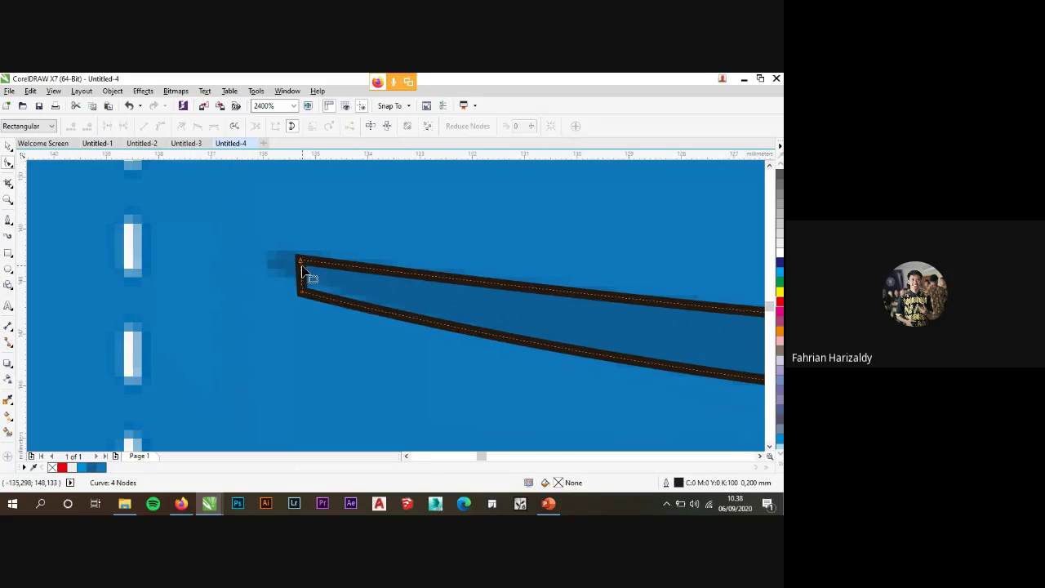
pyautogui.rightClick(302, 271)
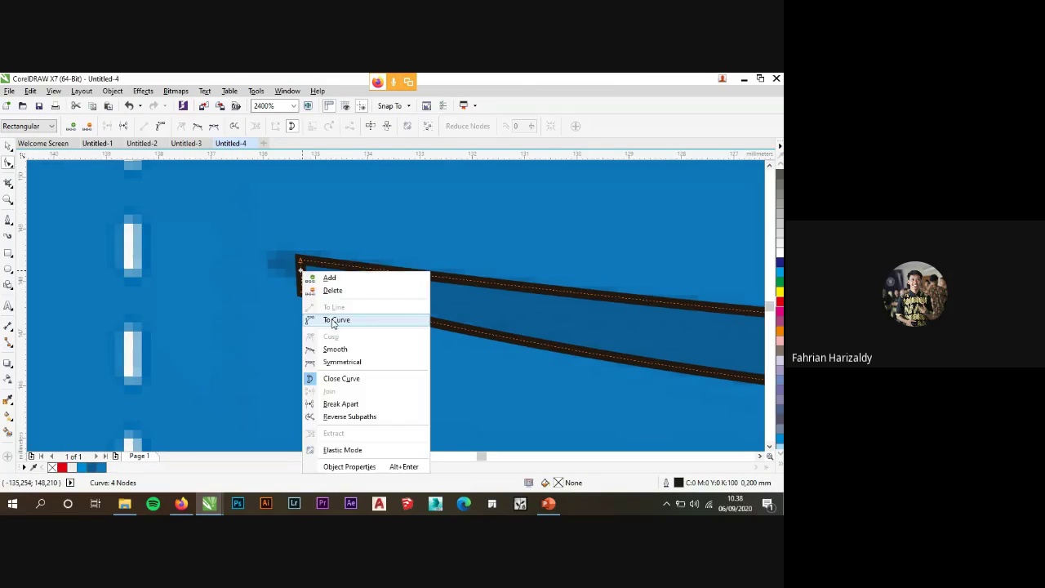
pyautogui.click(332, 321)
pyautogui.moveTo(269, 266); pyautogui.dragTo(243, 244)
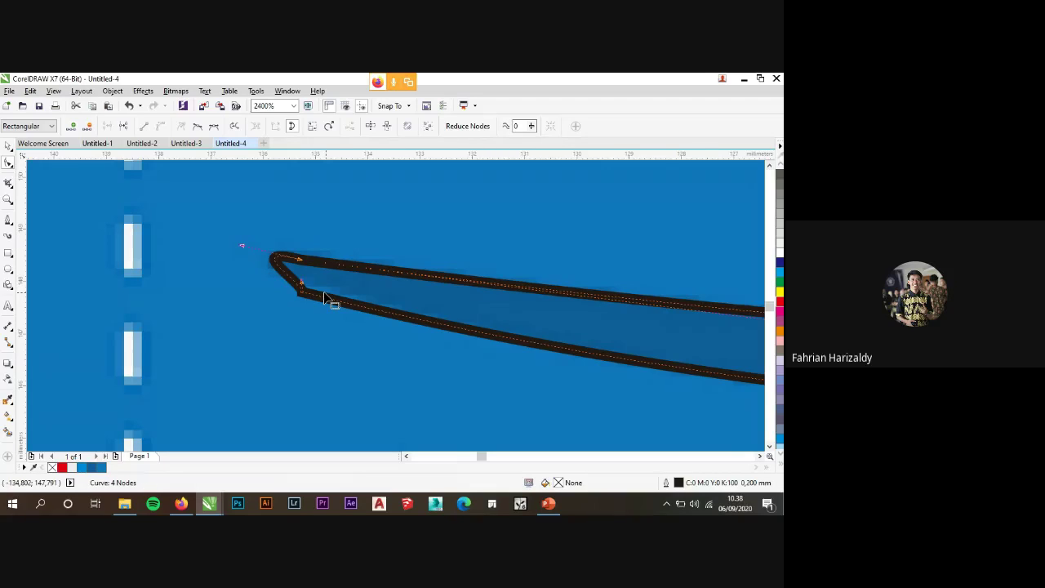
# Place a copy of the finished fold shape over the mask's lower fold line.
pyautogui.press('space')
pyautogui.scroll(-3, 447, 297)
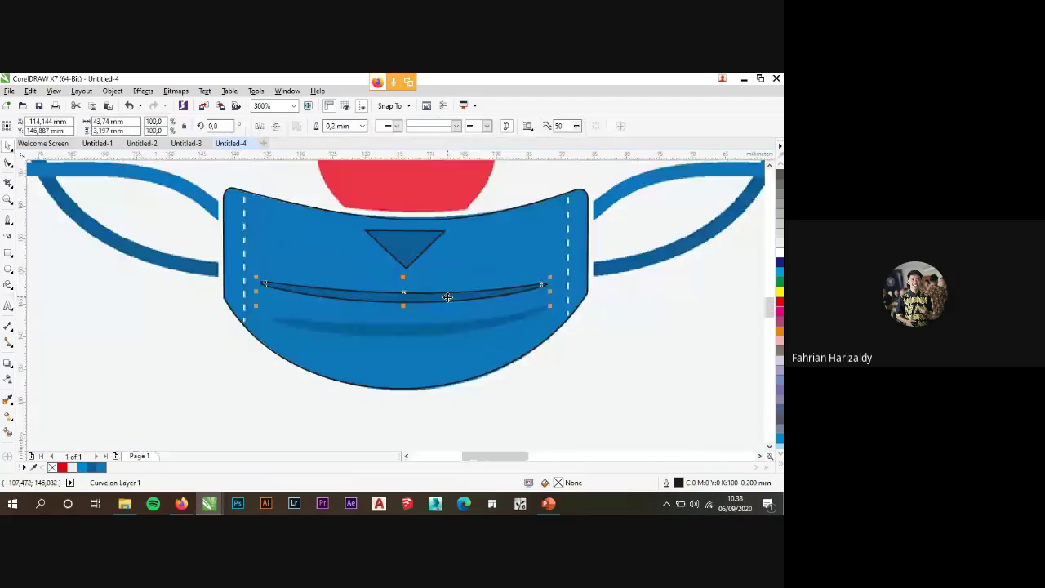
pyautogui.moveTo(447, 297); pyautogui.dragTo(452, 333)
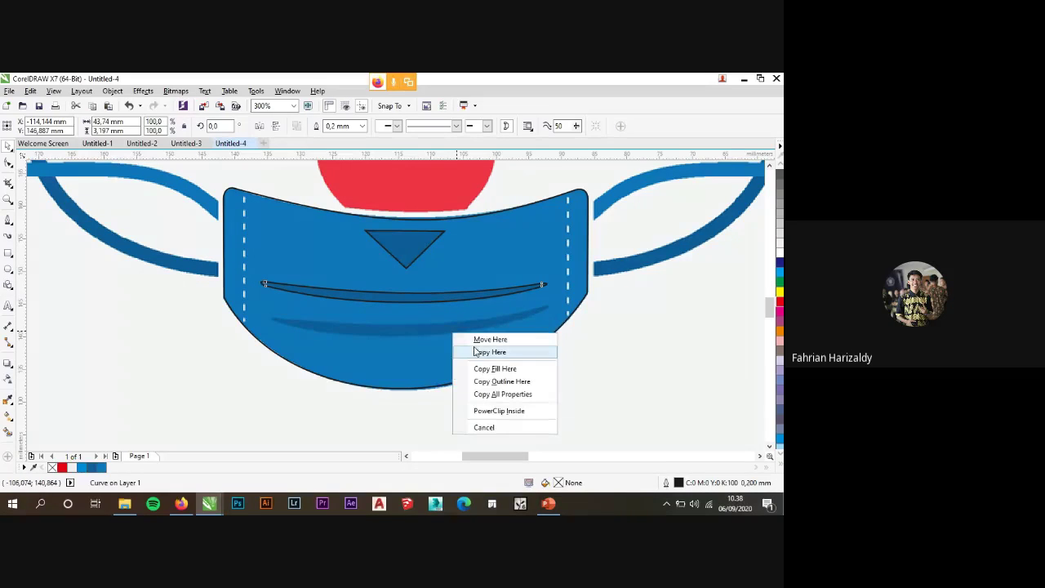
pyautogui.click(476, 351)
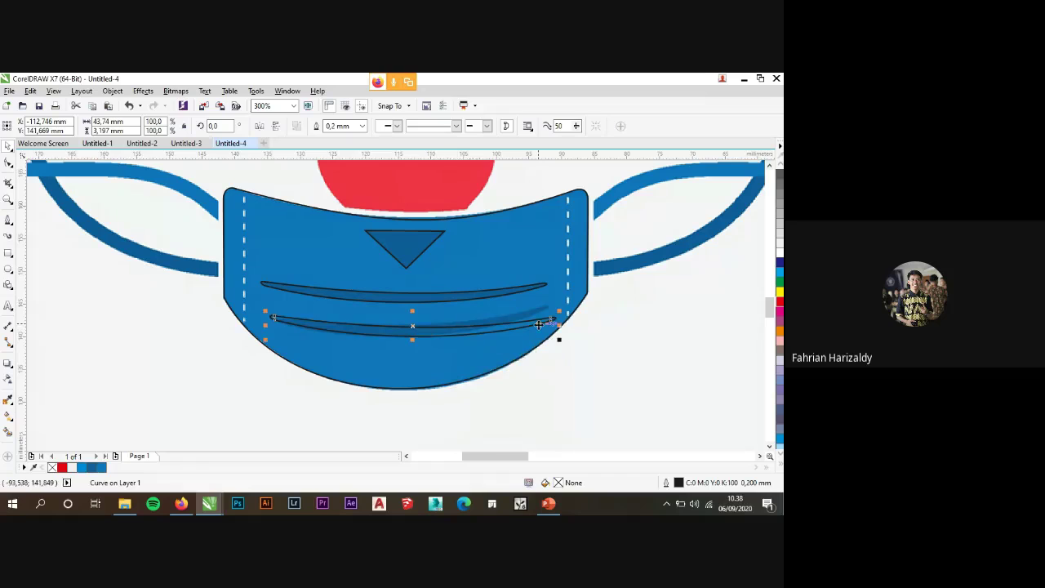
# Rotate the copied fold shape about 2.8°, scale it to about 94.5% and fit it over the mask's lower fold line.
pyautogui.scroll(2, 556, 334)
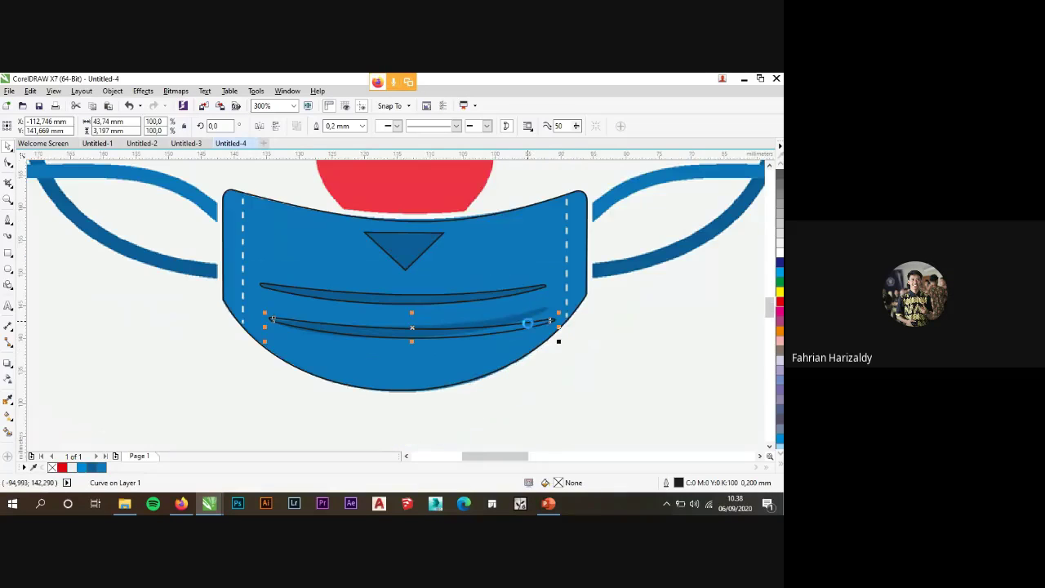
pyautogui.scroll(-2, 529, 327)
pyautogui.click(515, 325)
pyautogui.moveTo(556, 315); pyautogui.dragTo(554, 307)
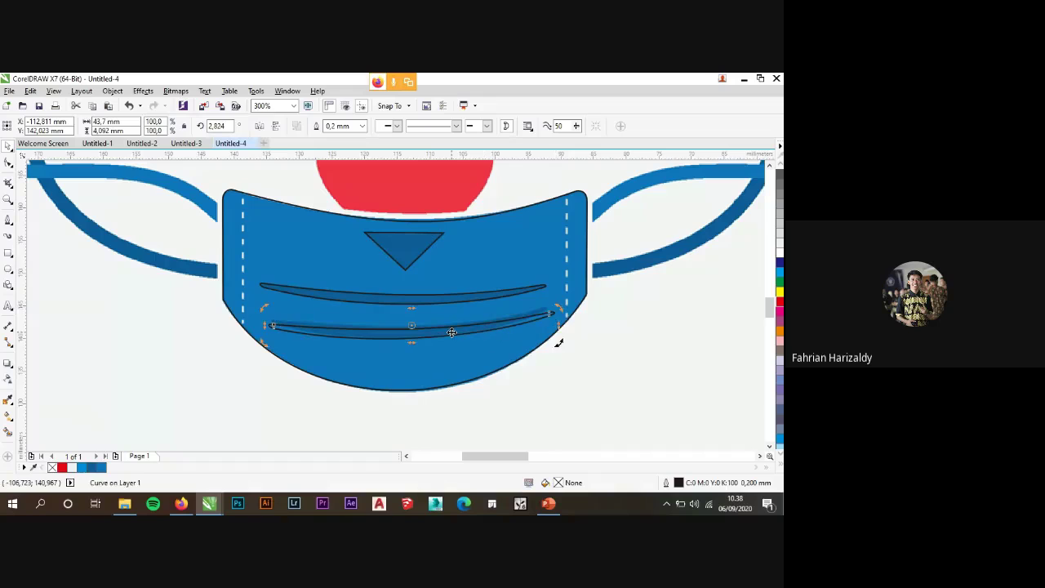
pyautogui.scroll(2, 451, 333)
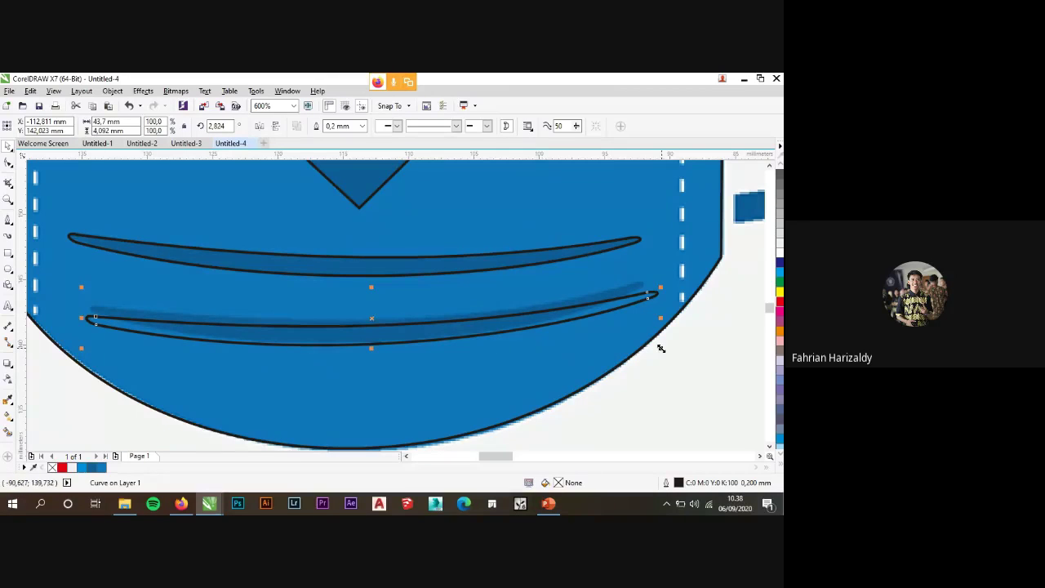
pyautogui.moveTo(661, 348); pyautogui.dragTo(622, 344)
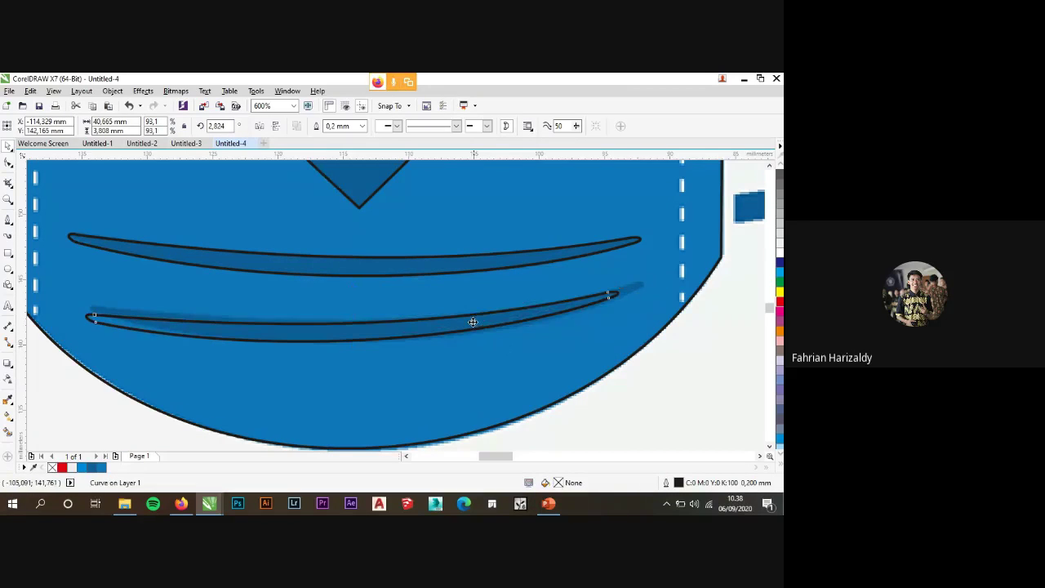
pyautogui.moveTo(472, 321); pyautogui.dragTo(494, 317)
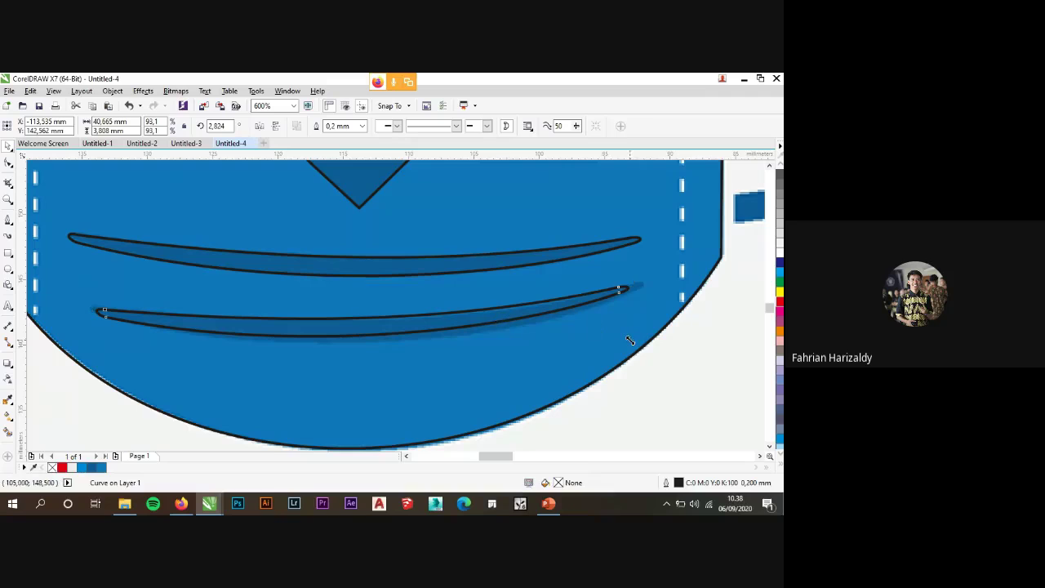
pyautogui.click(557, 387)
pyautogui.scroll(-4, 448, 354)
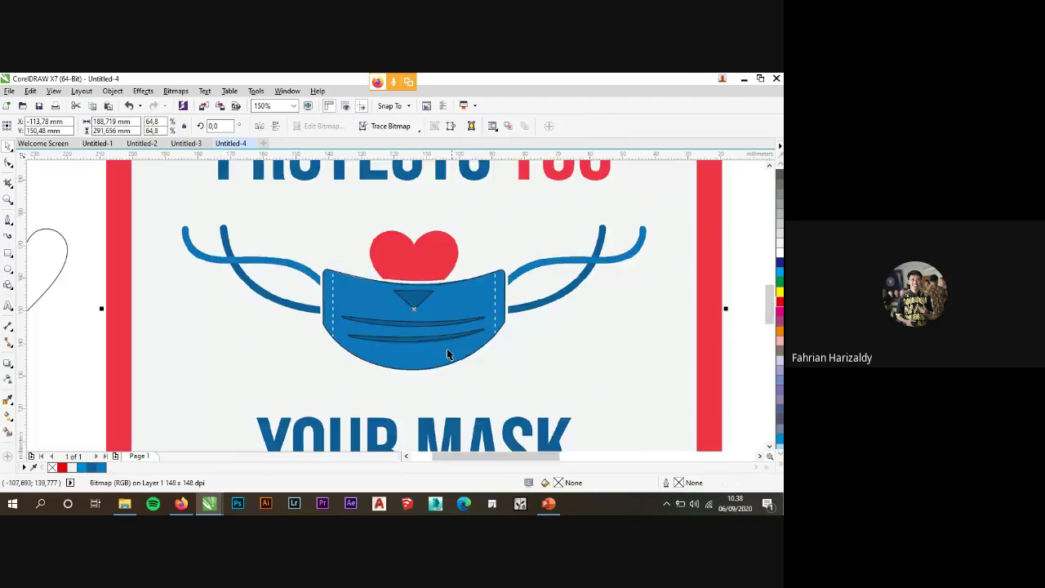
pyautogui.click(78, 325)
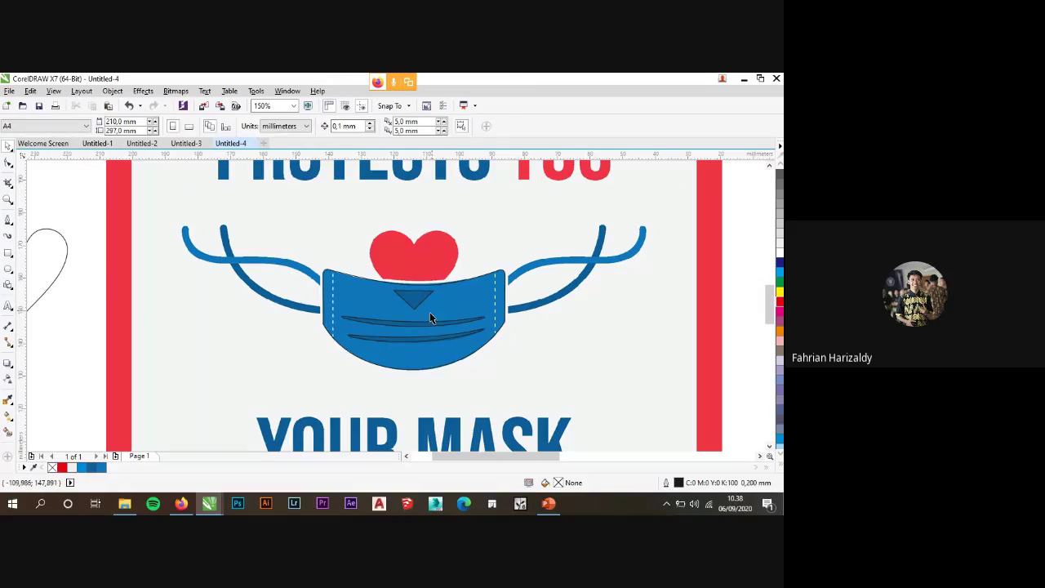
pyautogui.scroll(-2, 359, 277)
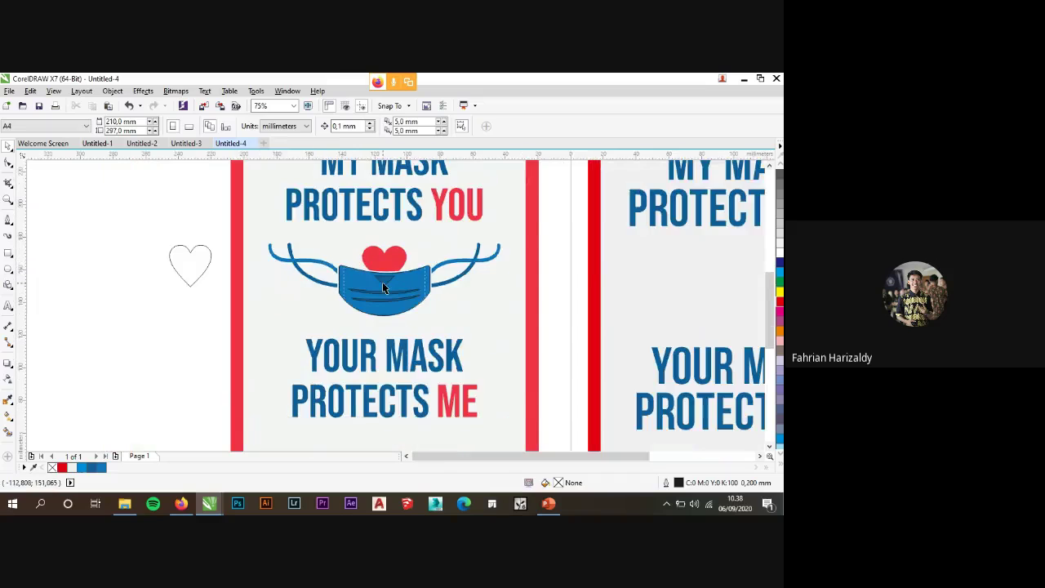
pyautogui.scroll(2, 383, 286)
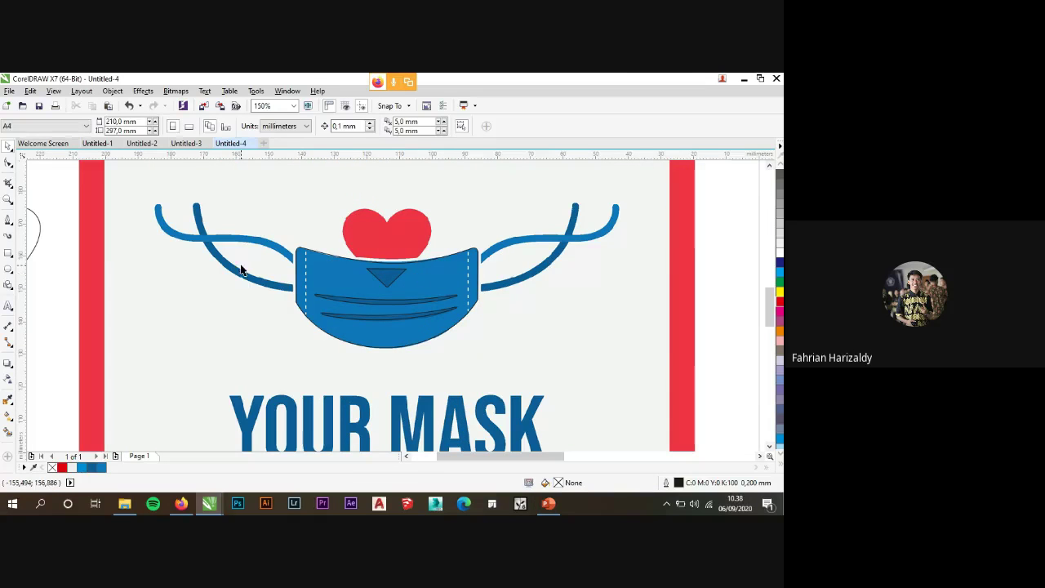
pyautogui.moveTo(59, 218); pyautogui.dragTo(530, 378)
pyautogui.click(65, 204)
pyautogui.moveTo(71, 200); pyautogui.dragTo(520, 367)
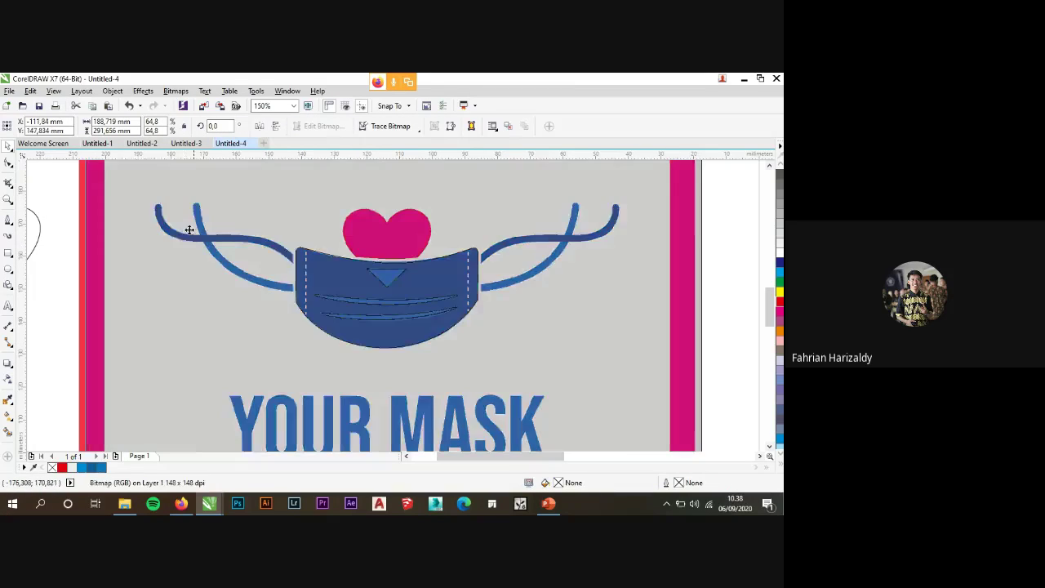
pyautogui.moveTo(187, 226); pyautogui.dragTo(299, 275)
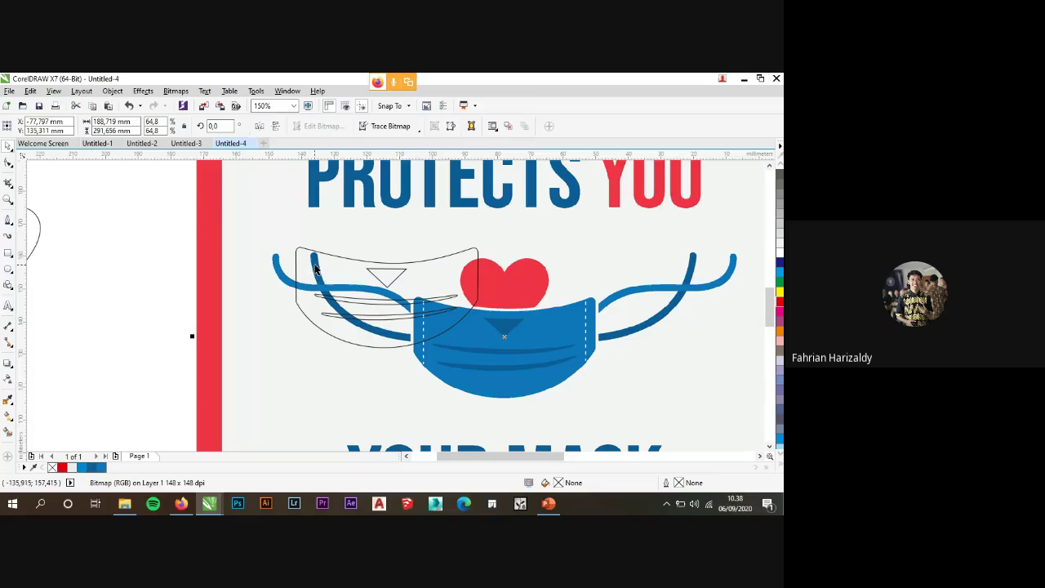
pyautogui.moveTo(314, 269); pyautogui.dragTo(314, 270)
# Select the four traced mask shapes together and move them off the reference poster, beside the heart outline.
pyautogui.moveTo(65, 185); pyautogui.dragTo(562, 361)
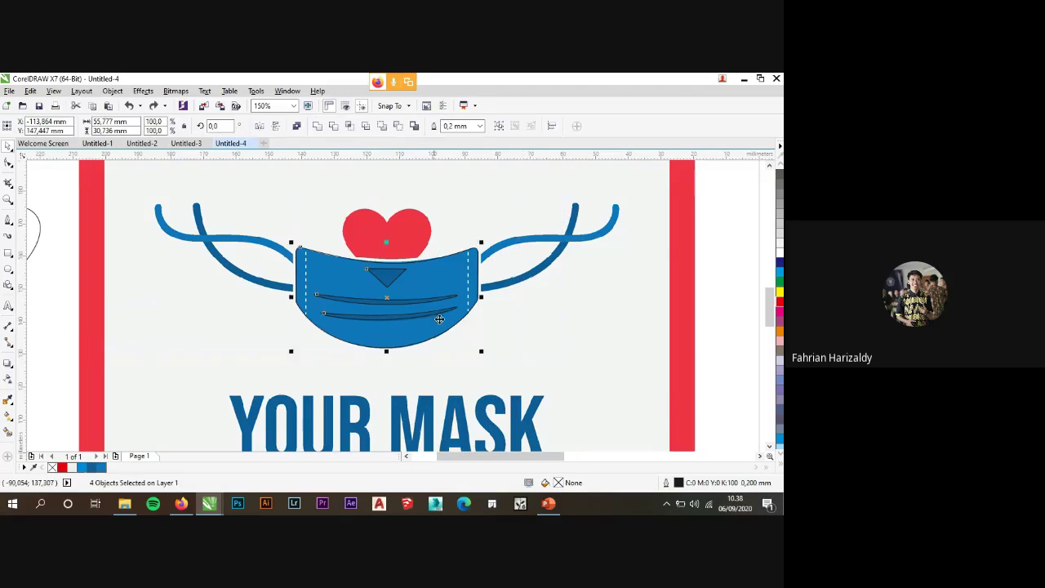
pyautogui.press('F4')
pyautogui.moveTo(362, 301); pyautogui.dragTo(219, 290)
pyautogui.click(229, 343)
pyautogui.scroll(2, 218, 310)
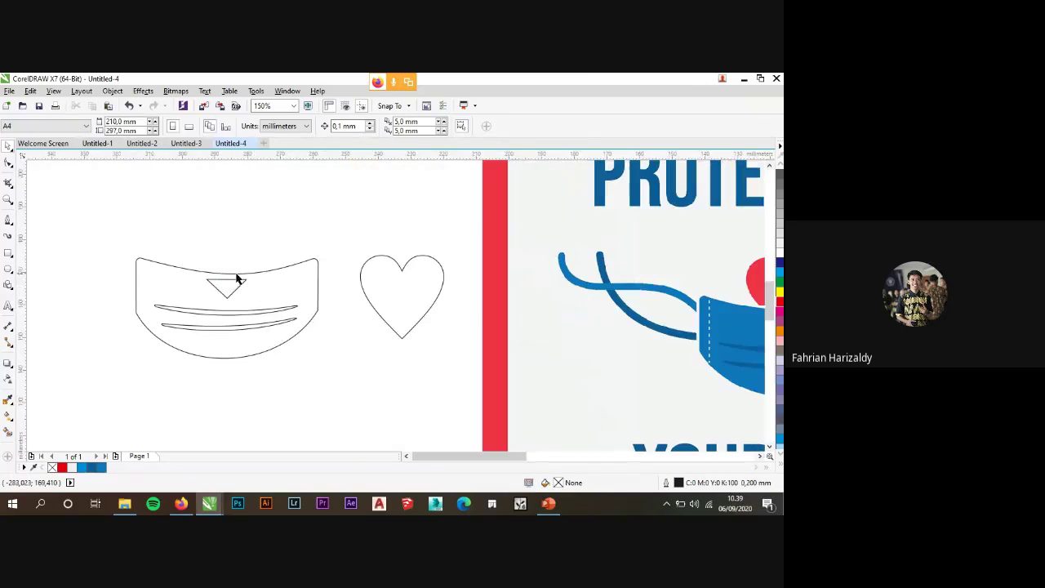
pyautogui.scroll(-1, 233, 278)
pyautogui.scroll(1, 237, 282)
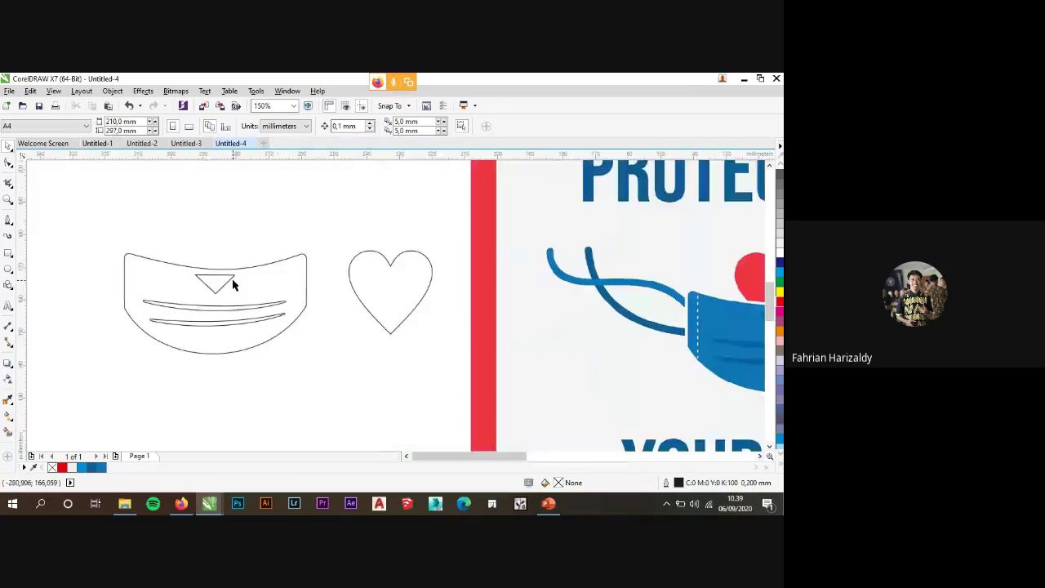
# Fill the mask body with the medium blue sampled from the poster.
pyautogui.click(258, 285)
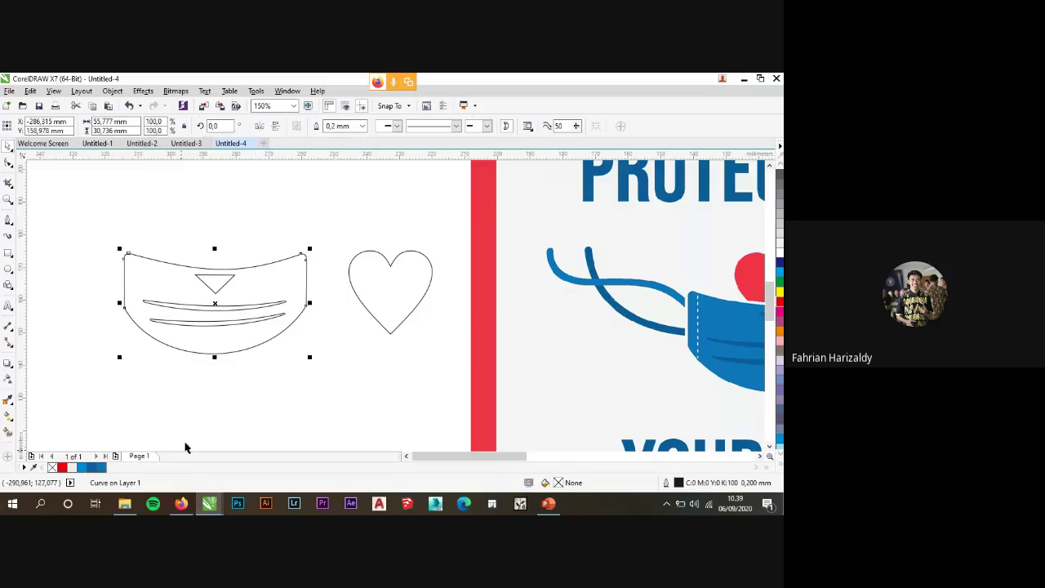
pyautogui.click(99, 467)
pyautogui.click(324, 415)
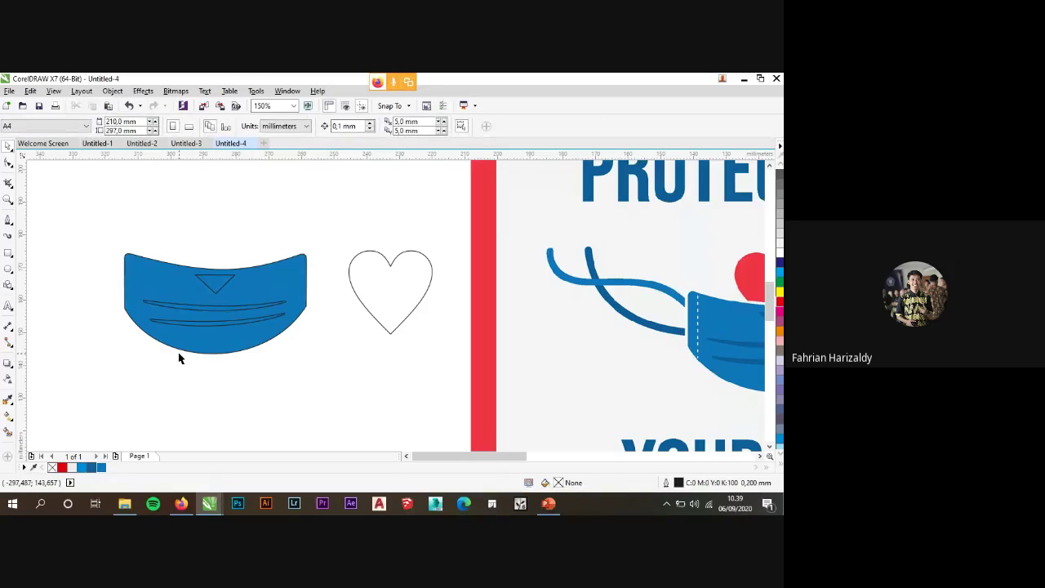
# Fill the mask's triangle and both fold shapes with the darker blue from the document palette.
pyautogui.click(209, 281)
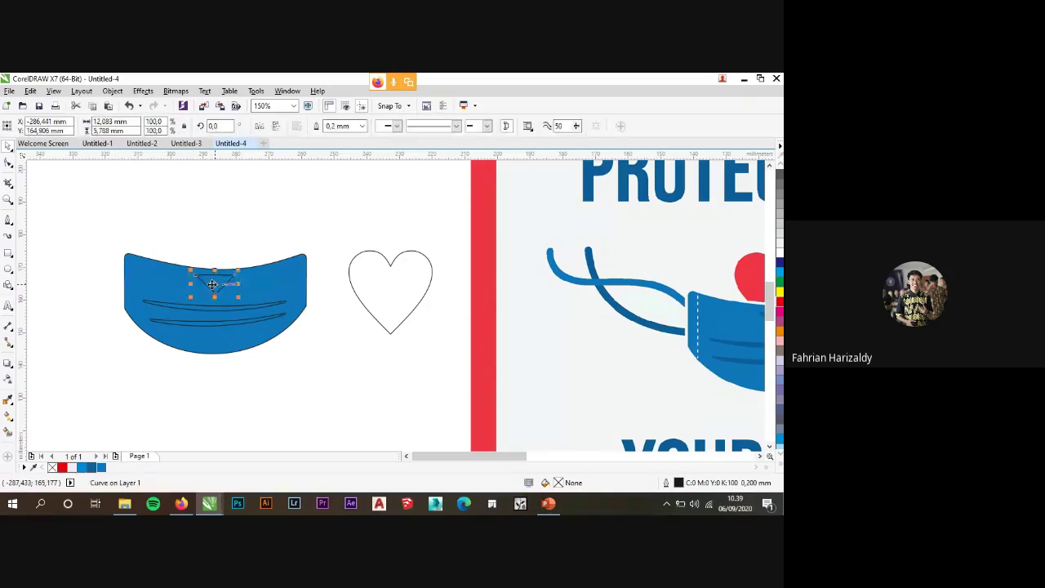
pyautogui.scroll(3, 197, 302)
pyautogui.click(191, 315)
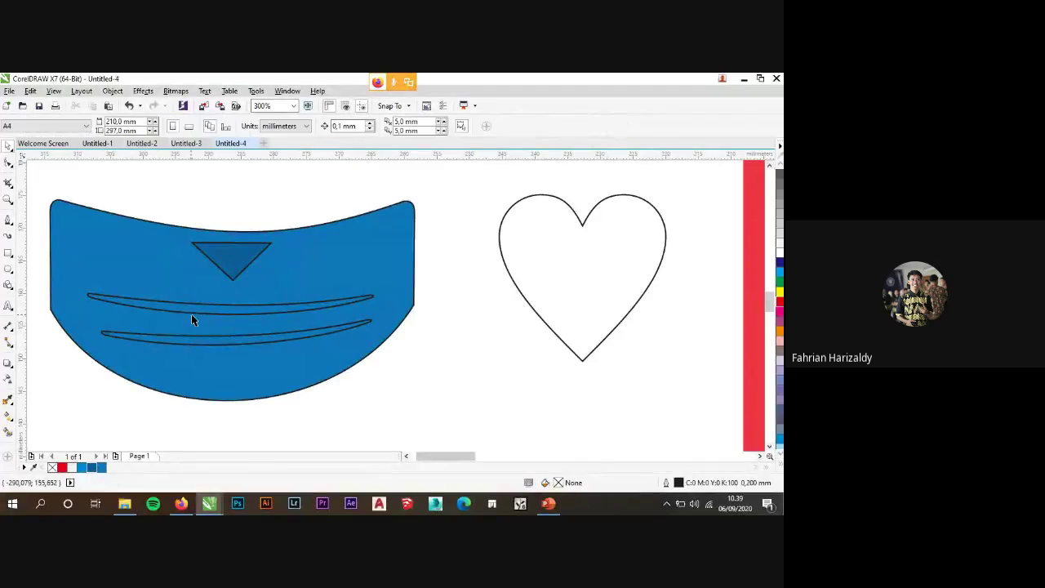
pyautogui.click(190, 306)
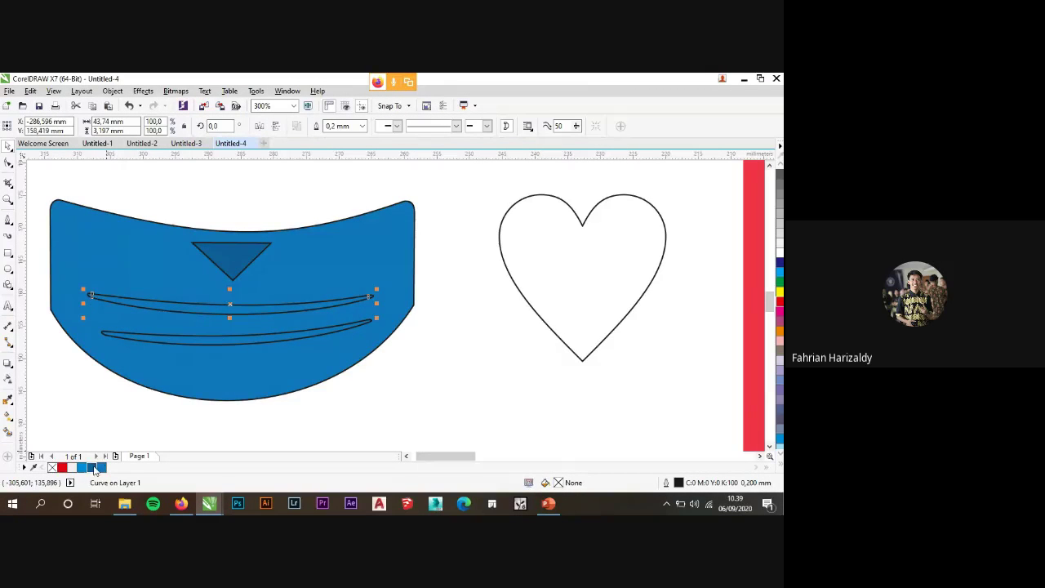
pyautogui.click(94, 468)
pyautogui.click(331, 337)
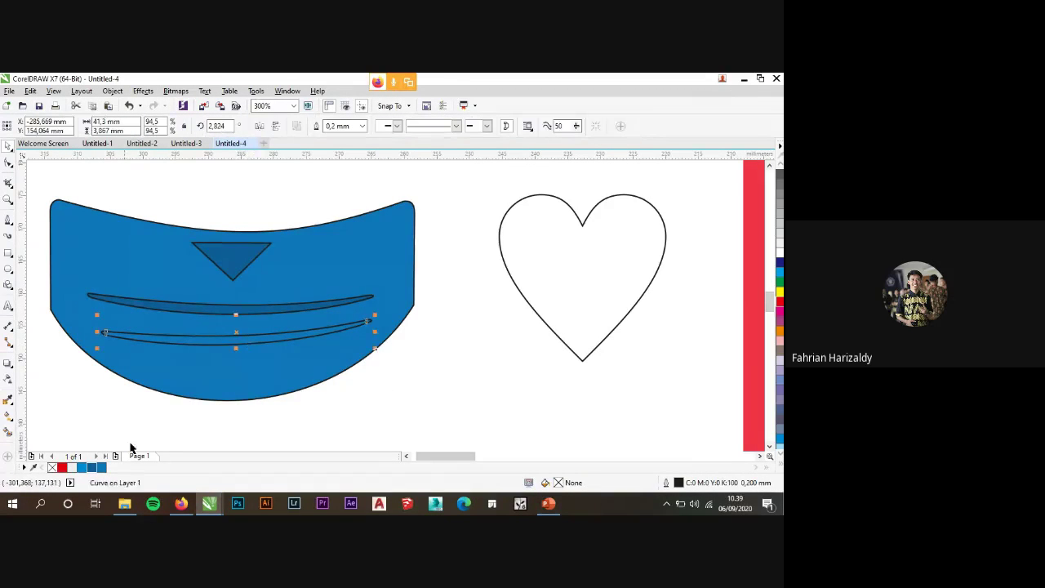
pyautogui.click(92, 467)
pyautogui.press('Escape')
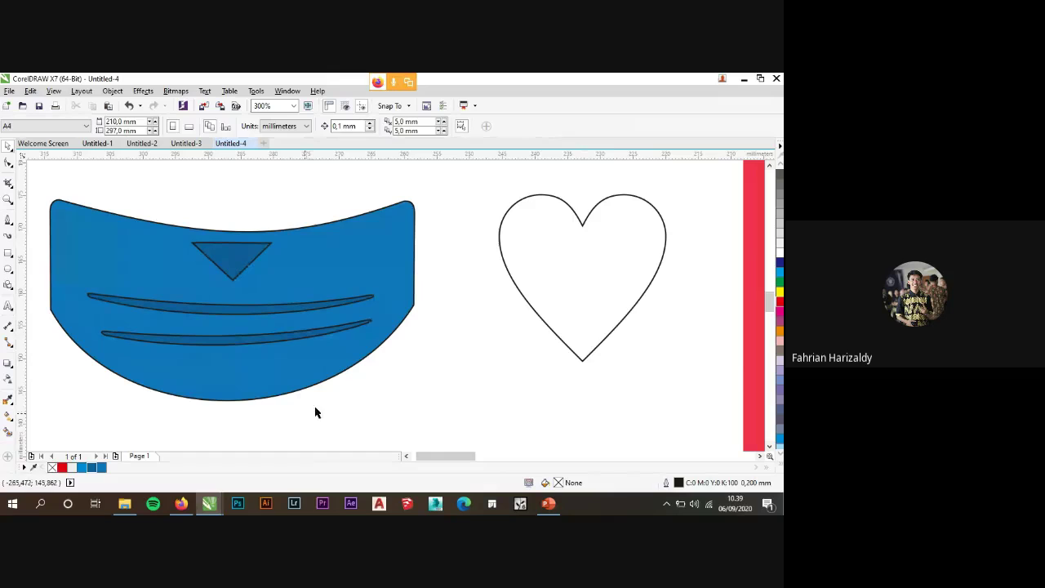
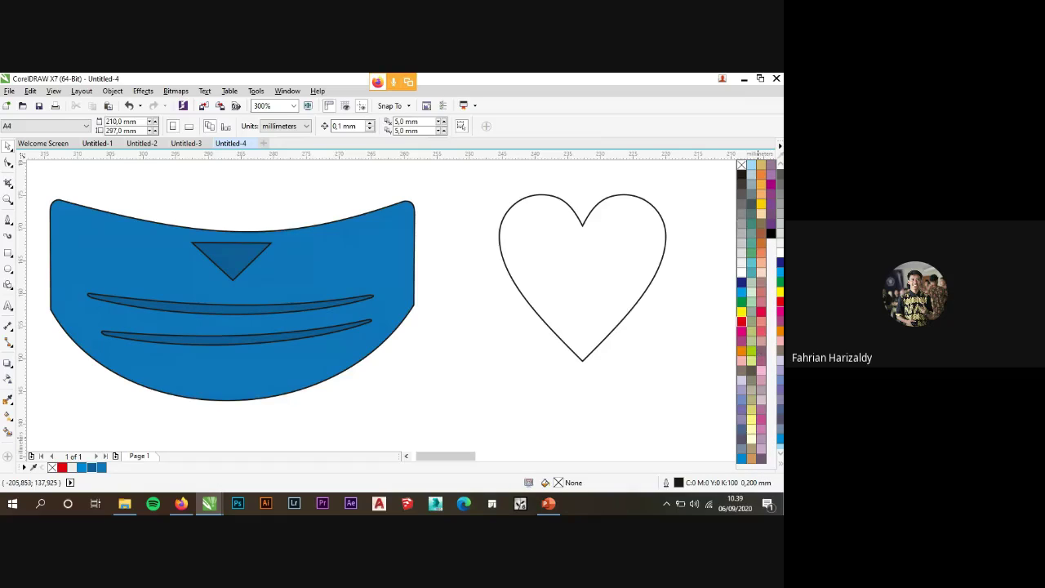
# Remove the outline from the mask body, the triangle and both fold shapes.
pyautogui.scroll(-2, 395, 338)
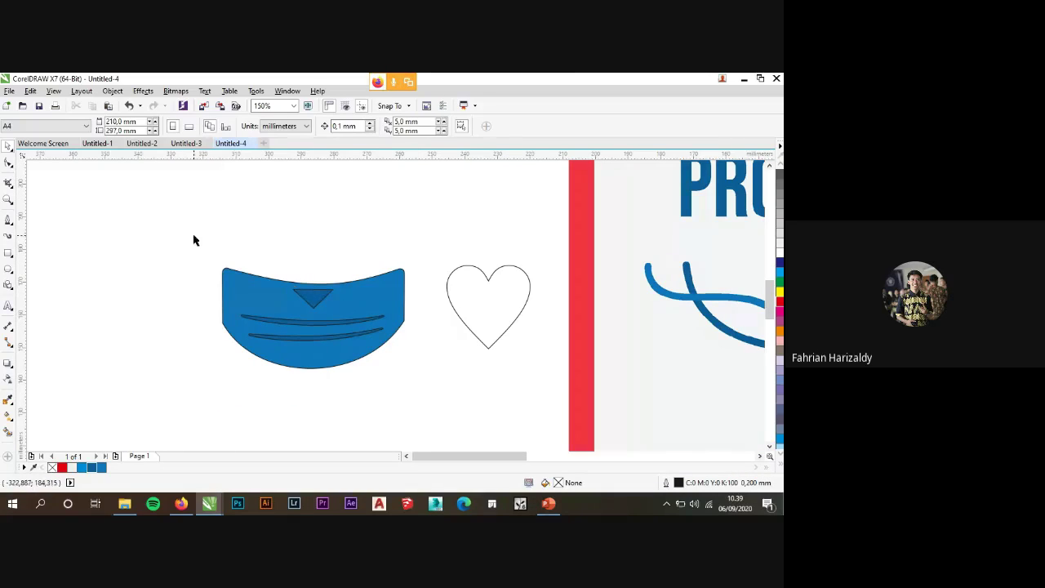
pyautogui.moveTo(202, 230); pyautogui.dragTo(422, 429)
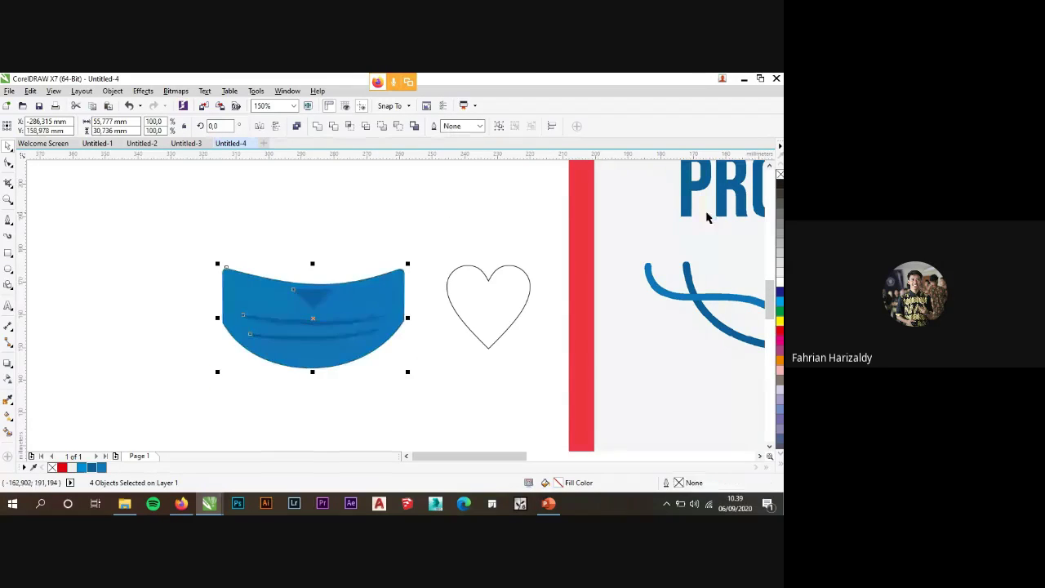
pyautogui.click(392, 240)
pyautogui.scroll(-2, 363, 259)
pyautogui.scroll(4, 595, 302)
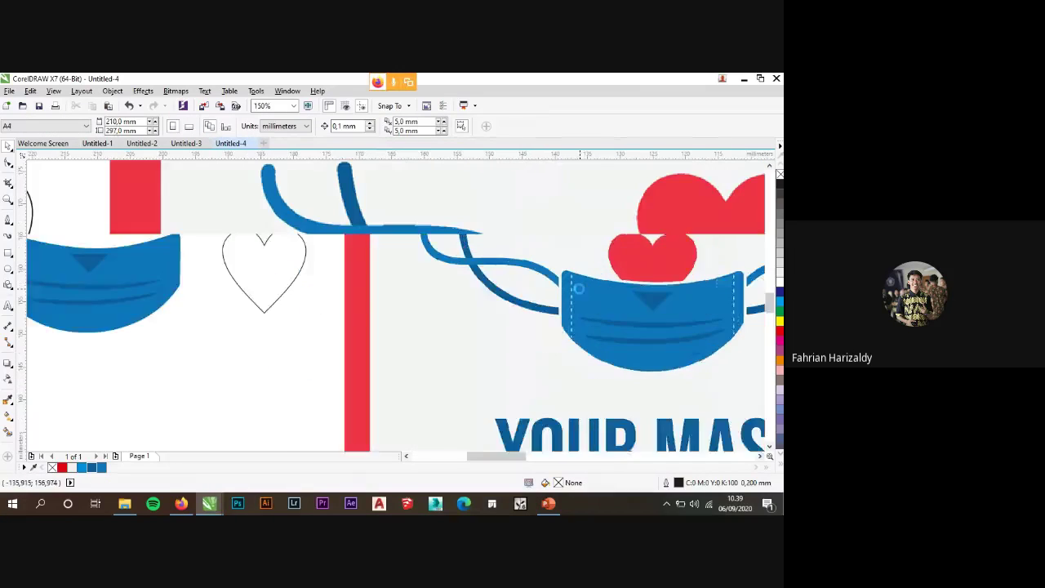
pyautogui.scroll(-4, 561, 342)
pyautogui.scroll(4, 277, 295)
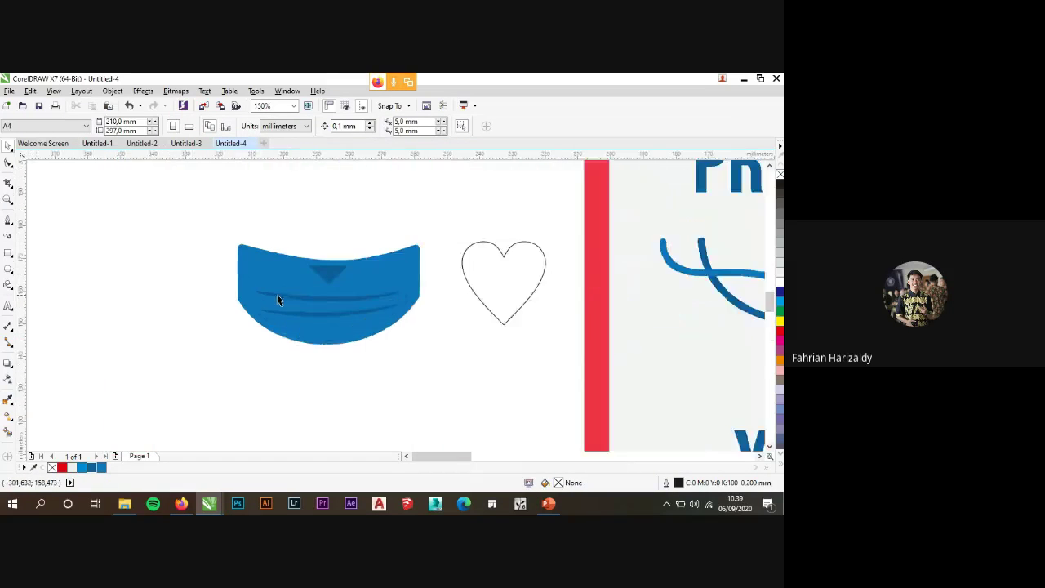
# Draw a vertical seam line about 19.4 mm long near the mask's left side, from its upper edge to its lower edge.
pyautogui.click(8, 218)
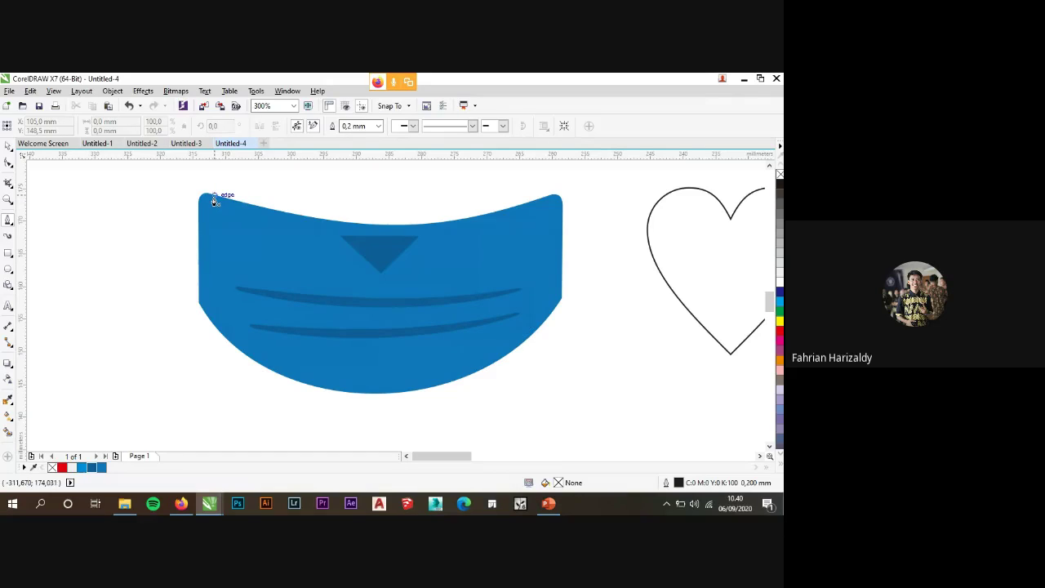
pyautogui.click(214, 196)
pyautogui.click(216, 290)
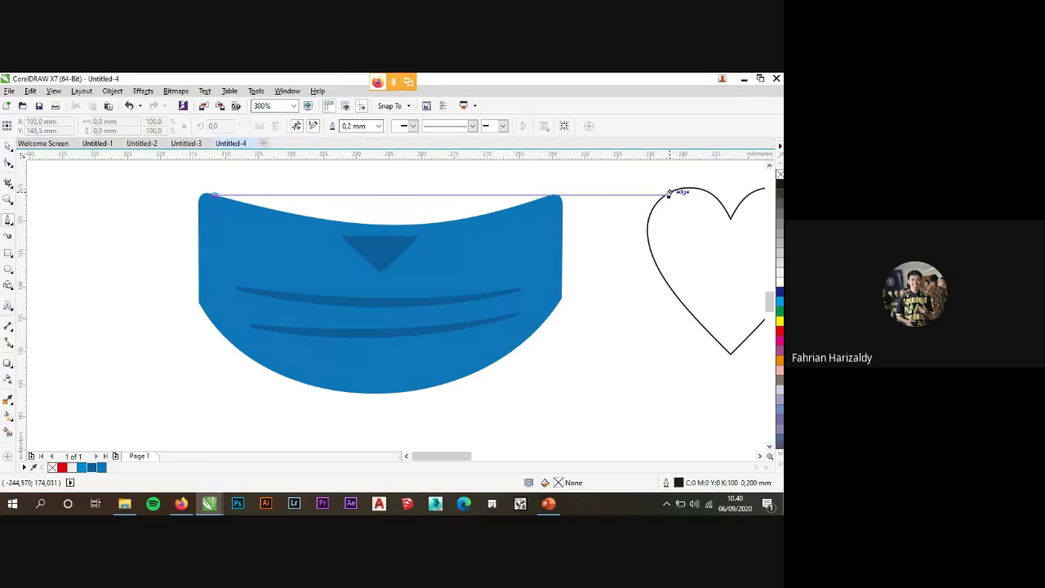
pyautogui.scroll(-4, 259, 318)
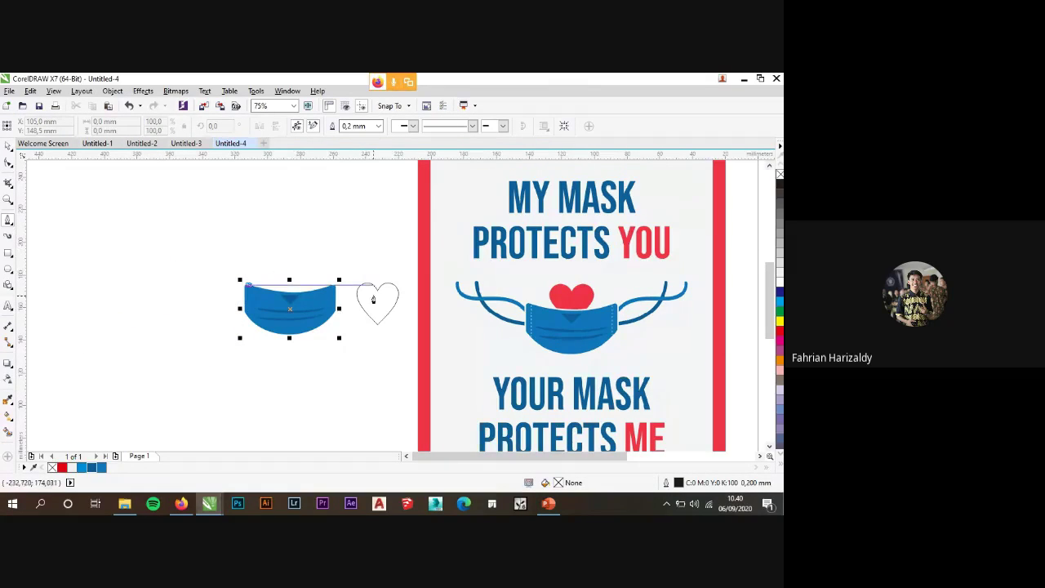
pyautogui.scroll(5, 245, 308)
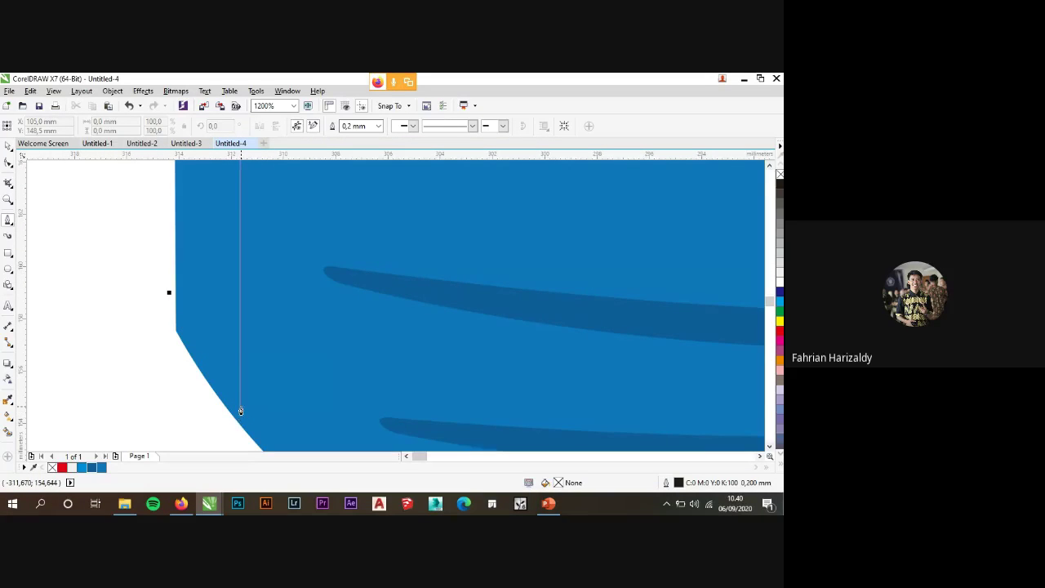
pyautogui.click(241, 410)
pyautogui.scroll(-3, 204, 392)
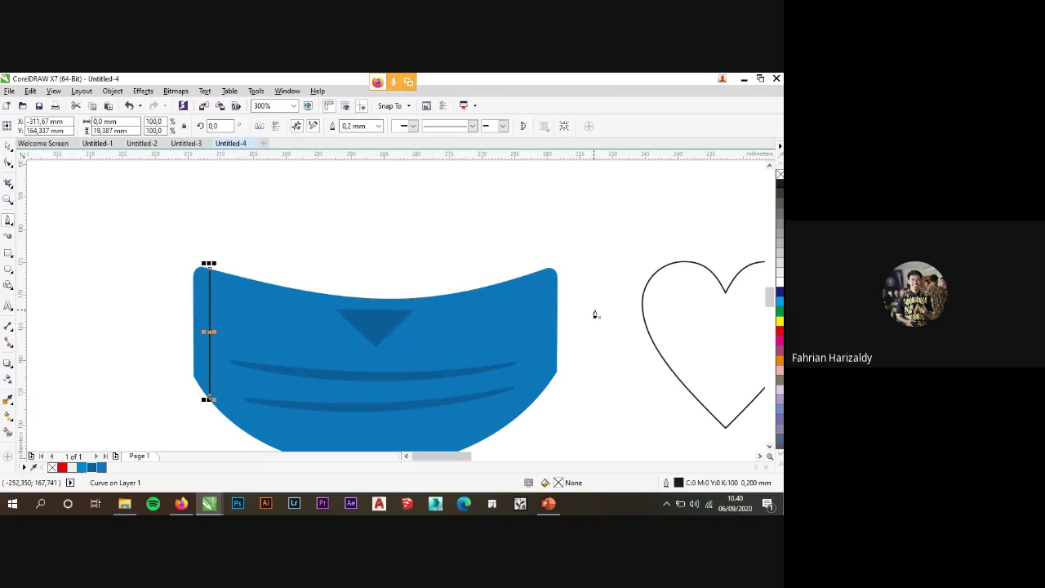
# Draw a matching vertical seam line near the mask's right side and stretch it to about 17.1 mm, reaching the lower edge.
pyautogui.click(537, 276)
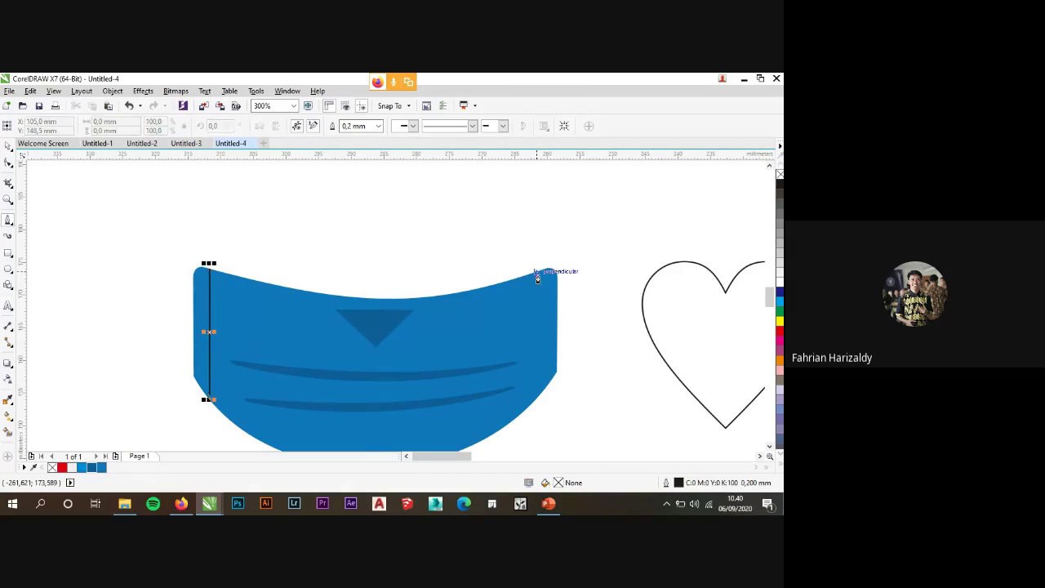
pyautogui.click(537, 385)
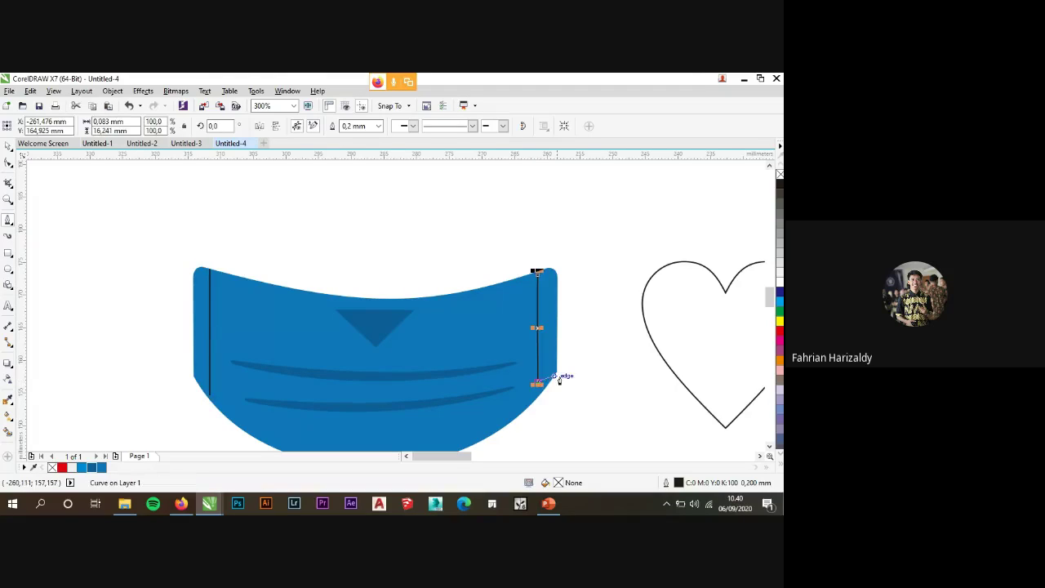
pyautogui.click(5, 219)
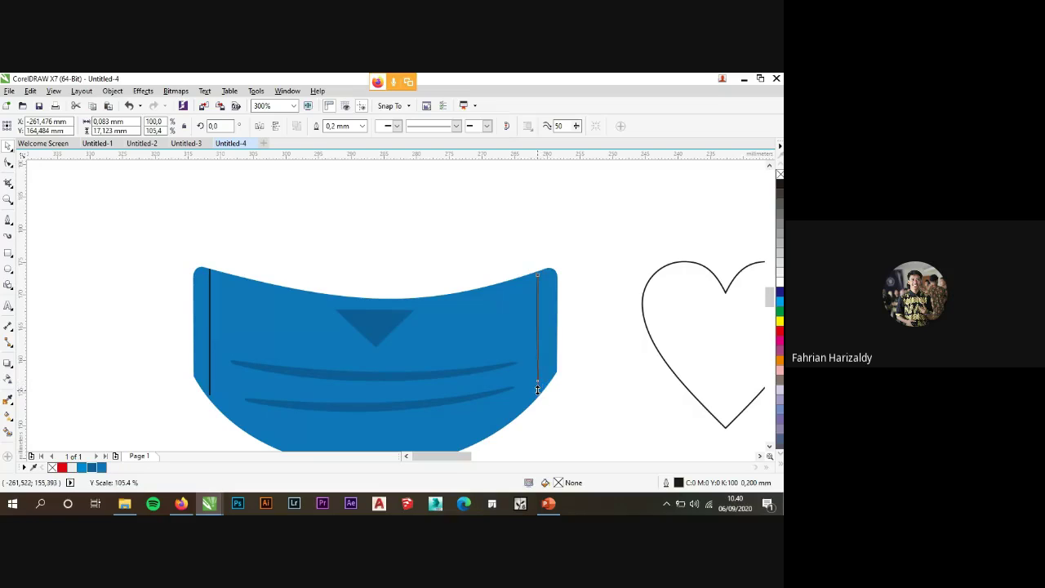
pyautogui.press('Escape')
pyautogui.scroll(-2, 336, 233)
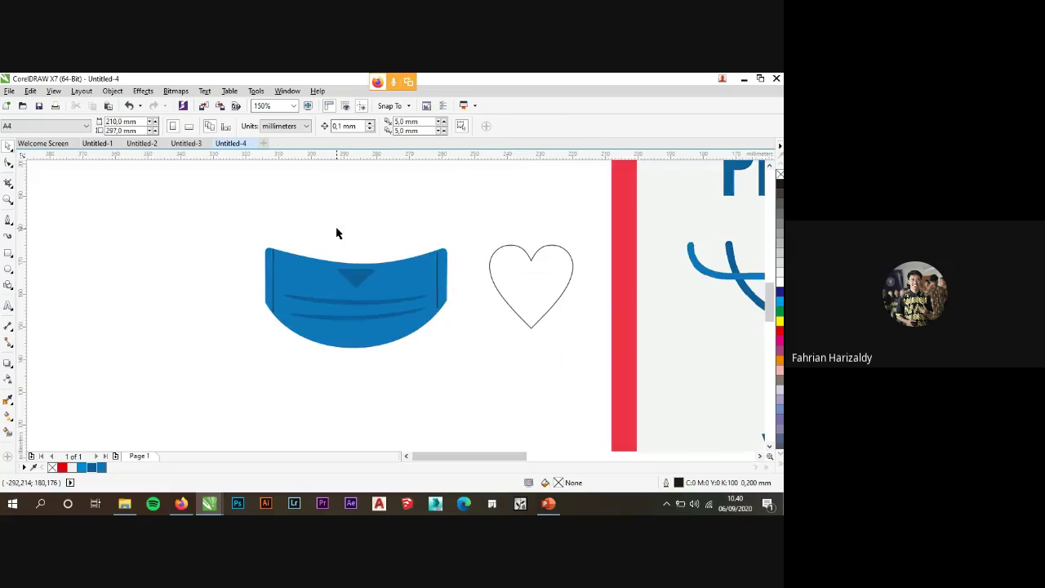
# Try to recolor the outlines of both vertical seam lines on the mask white, and undo the color change.
pyautogui.click(8, 219)
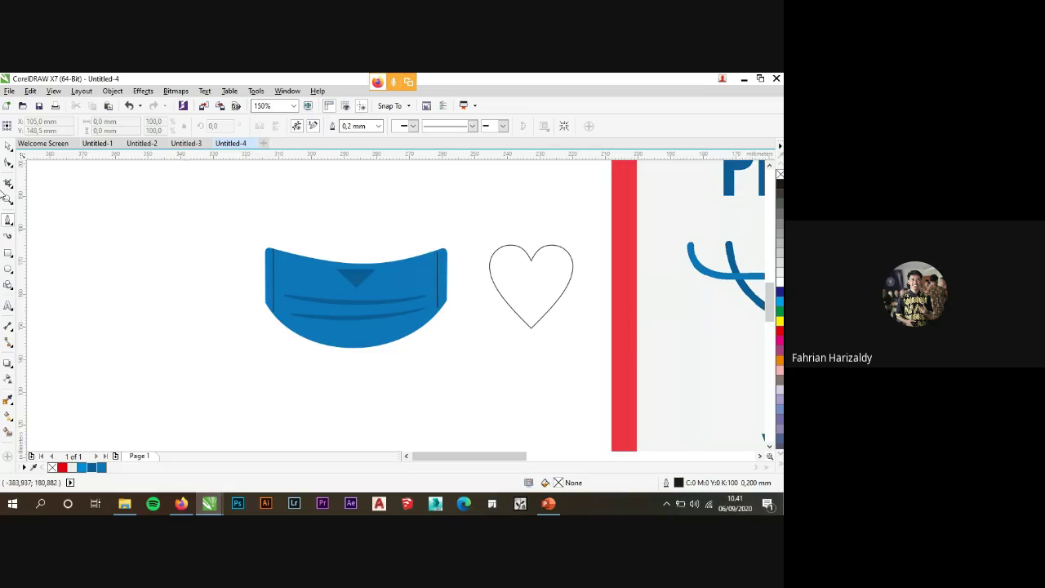
pyautogui.click(8, 145)
pyautogui.scroll(2, 446, 263)
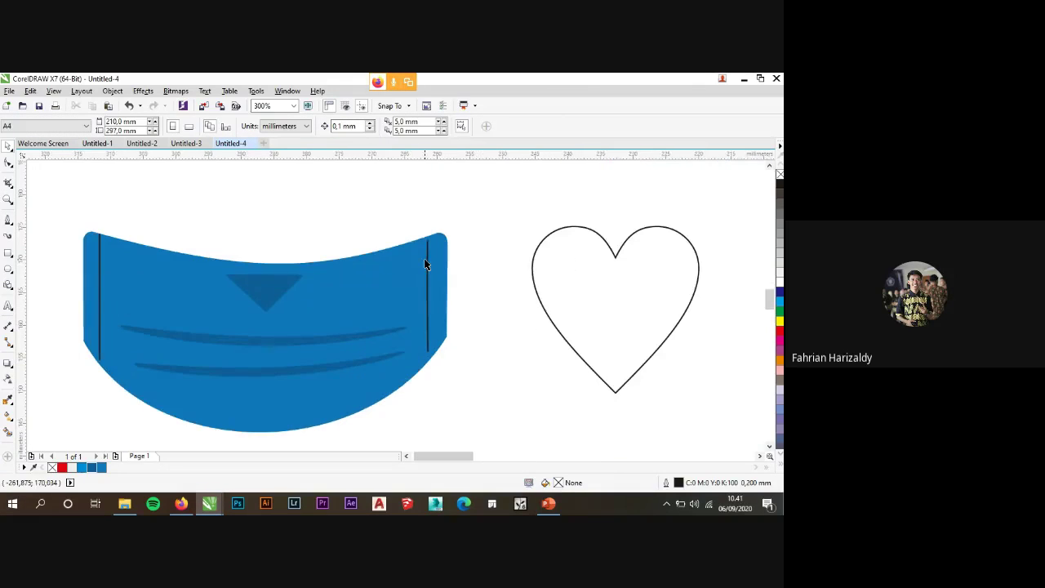
pyautogui.click(426, 261)
pyautogui.keyDown('shift'); pyautogui.click(98, 278); pyautogui.keyUp('shift')
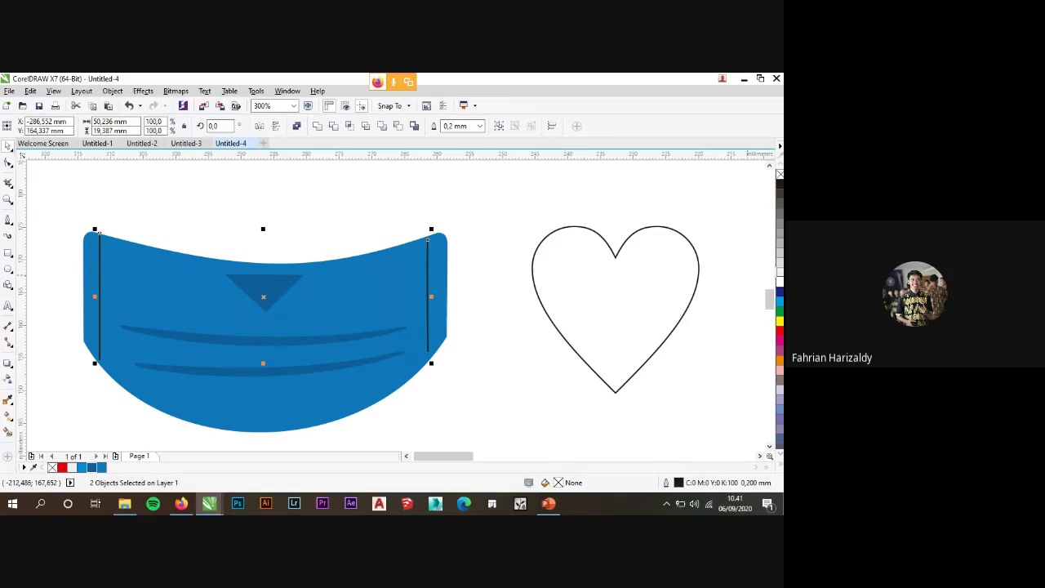
pyautogui.rightClick(780, 296)
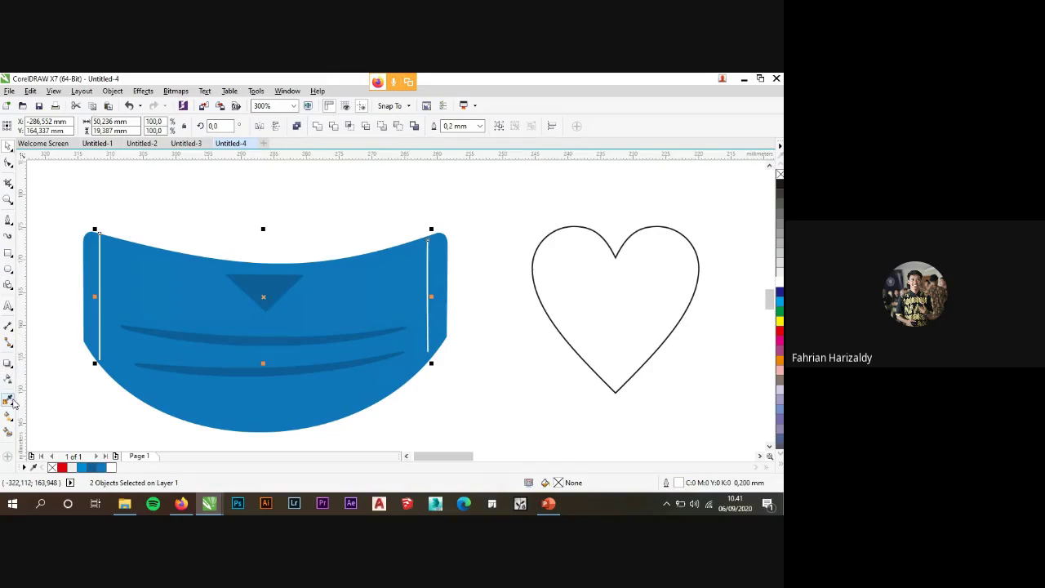
pyautogui.click(9, 221)
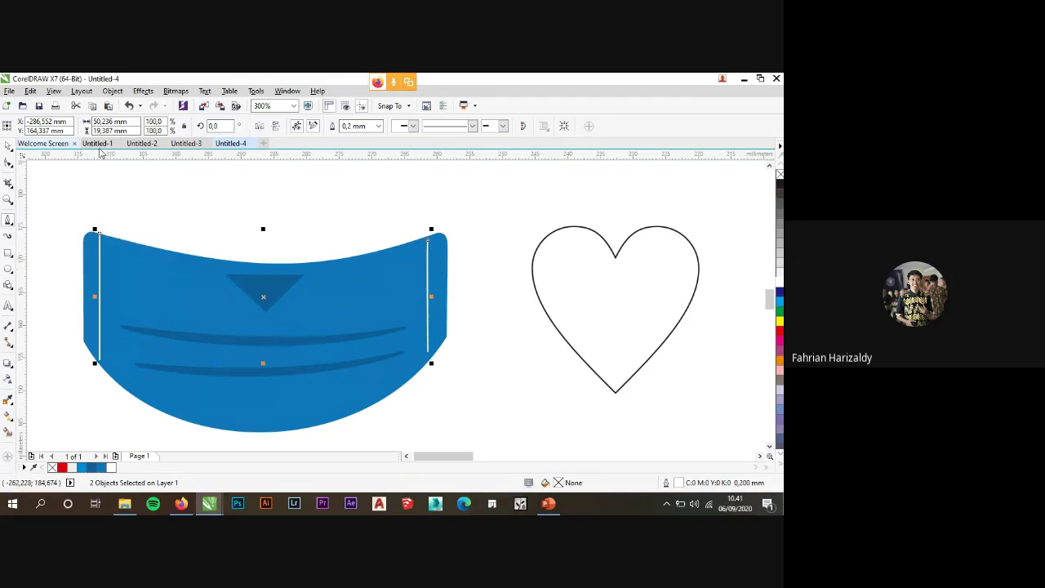
pyautogui.click(7, 145)
pyautogui.click(319, 191)
pyautogui.click(427, 289)
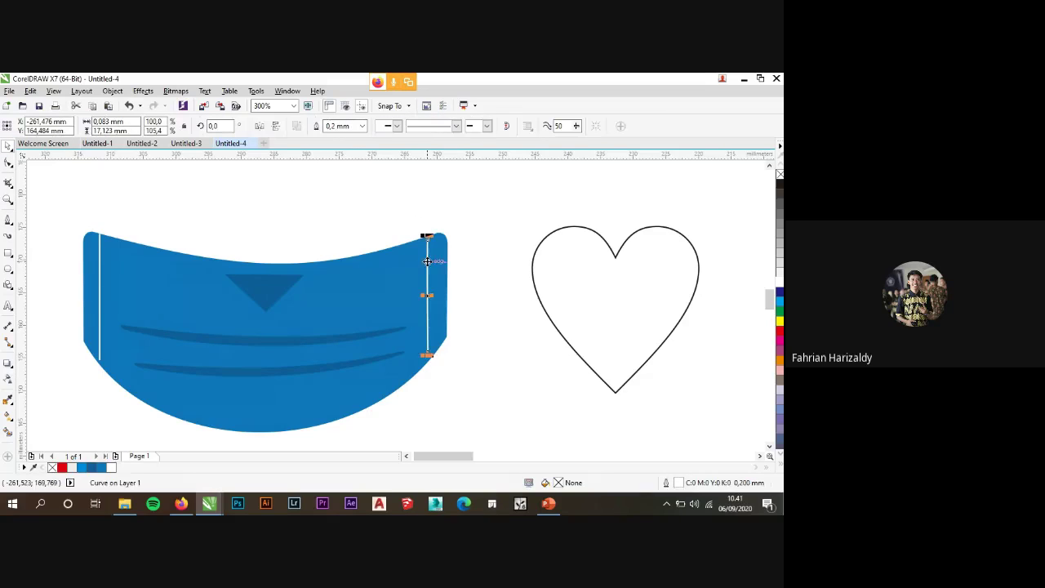
pyautogui.hotkey('ctrl', 'z')
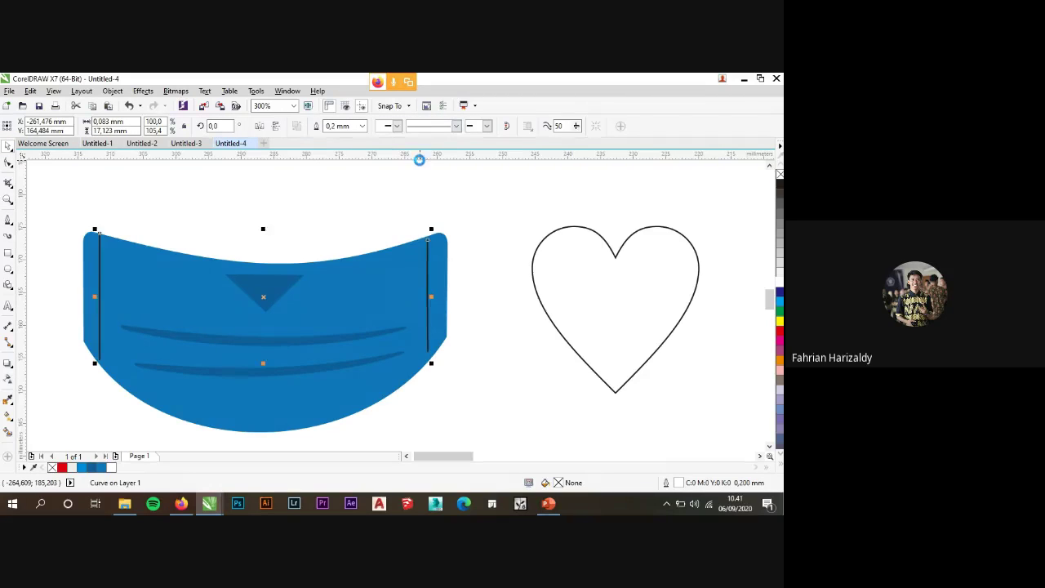
# Apply the closely spaced short-dash line style to the mask's right and left seam lines.
pyautogui.click(436, 191)
pyautogui.click(427, 267)
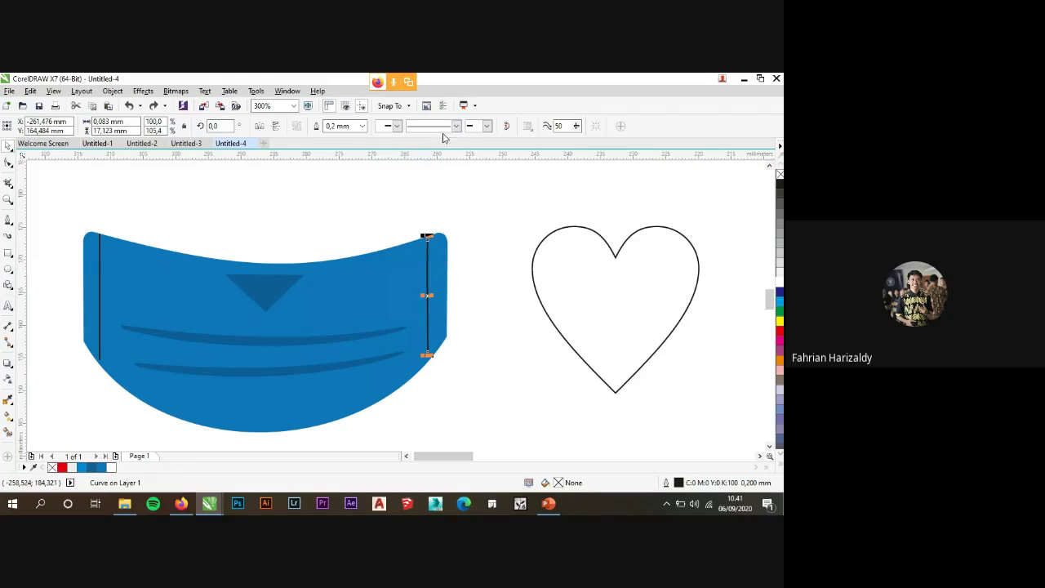
pyautogui.click(9, 221)
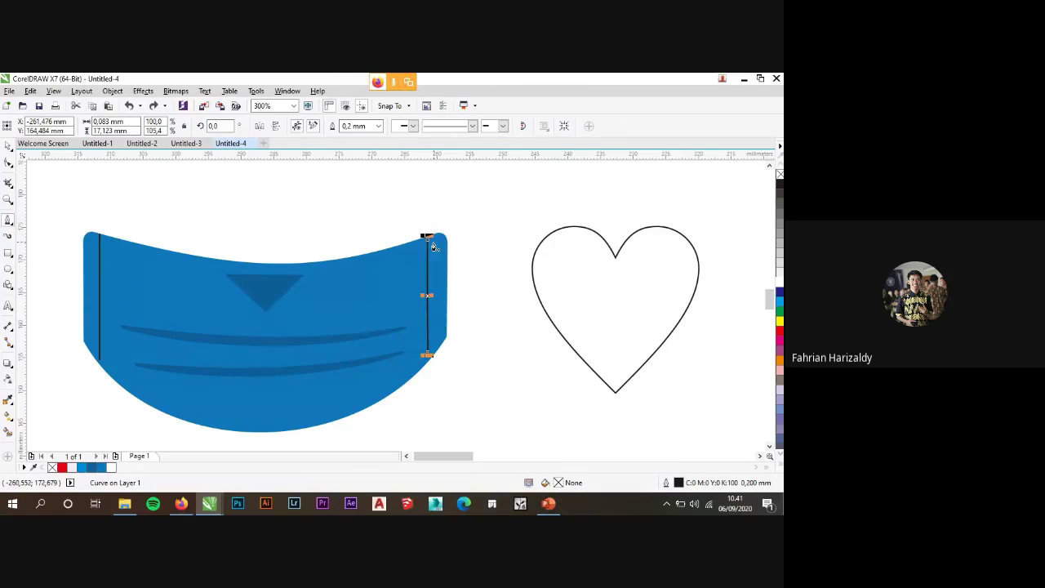
pyautogui.click(465, 126)
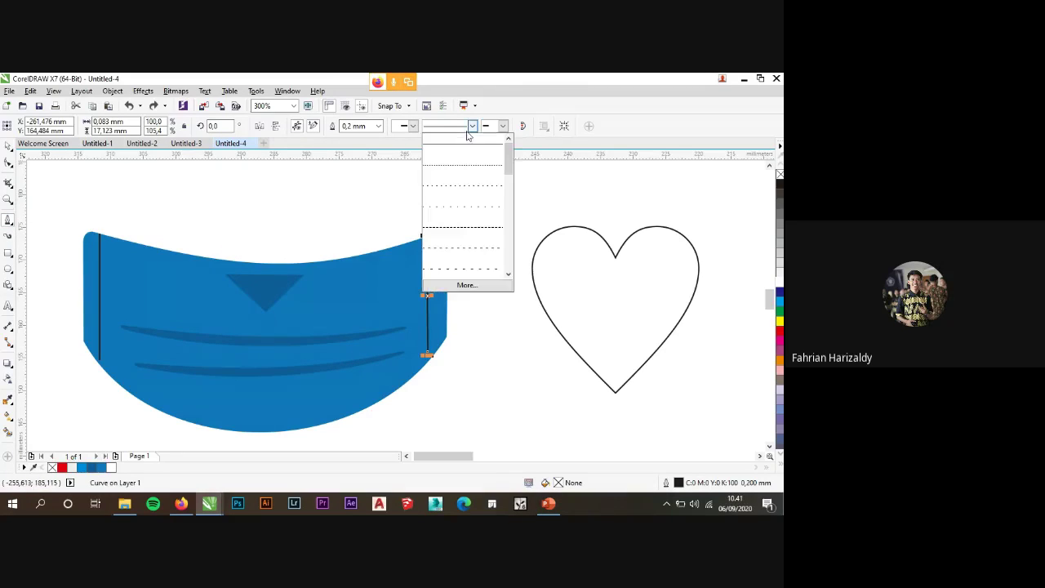
pyautogui.click(456, 227)
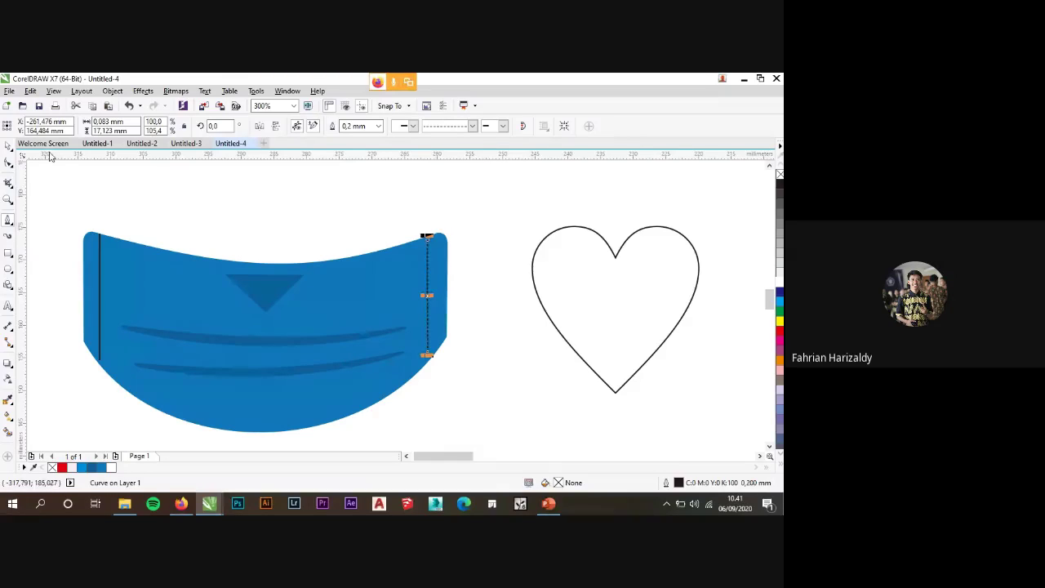
pyautogui.click(99, 265)
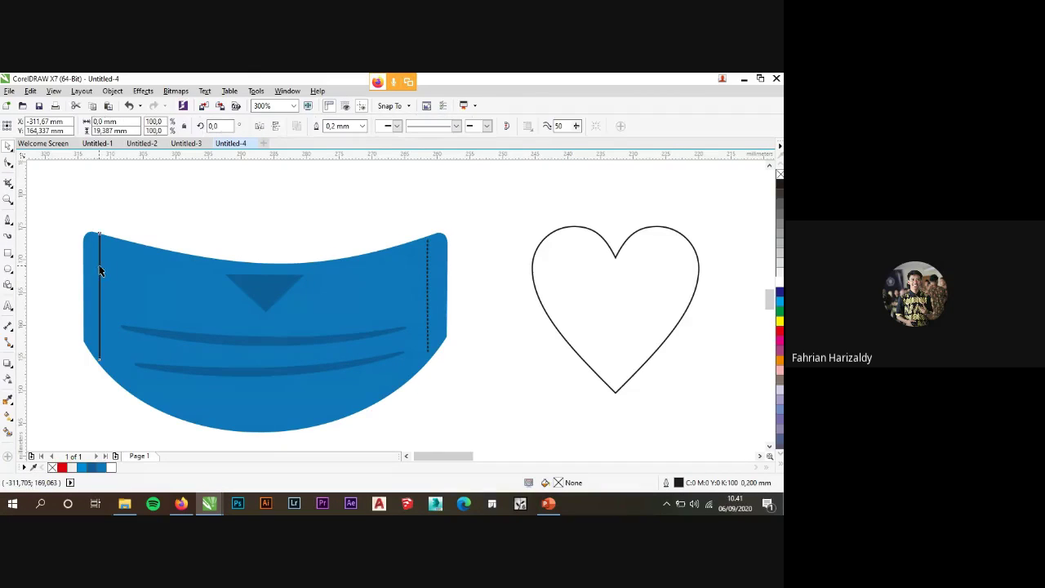
pyautogui.click(435, 127)
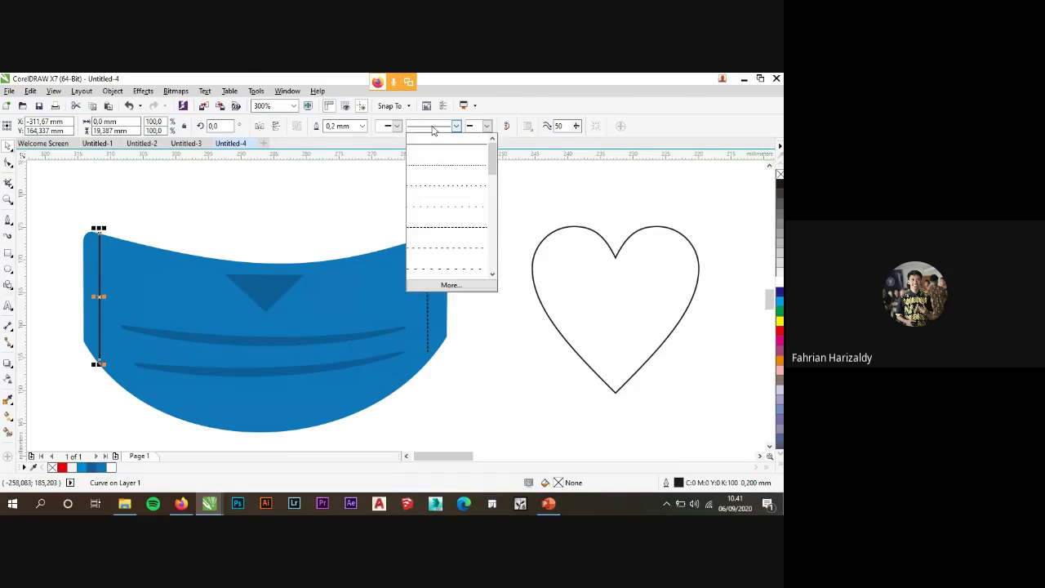
pyautogui.click(451, 227)
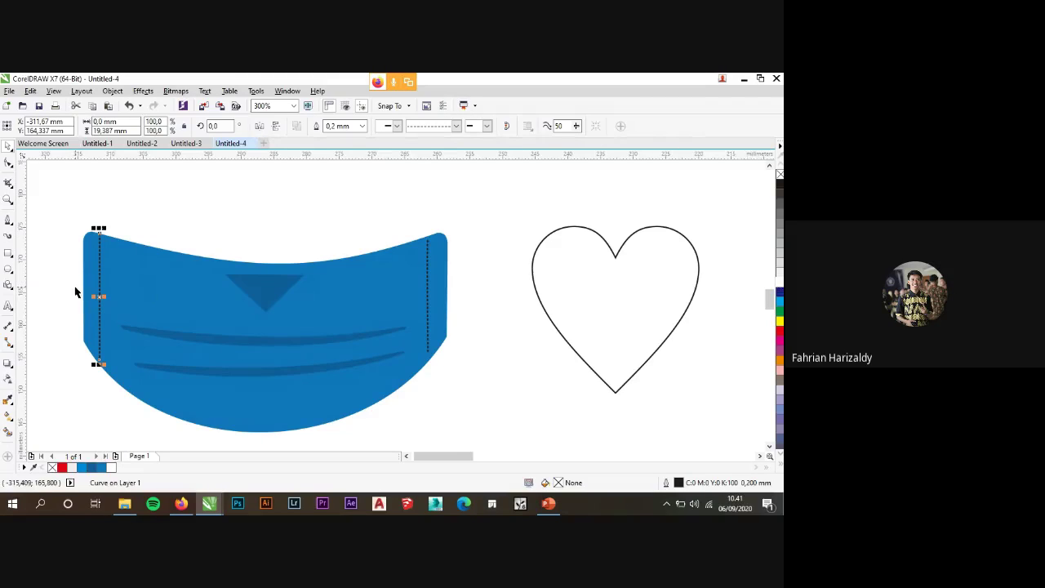
# Set the outline color of both dashed seam lines on the mask to white.
pyautogui.scroll(4, 77, 289)
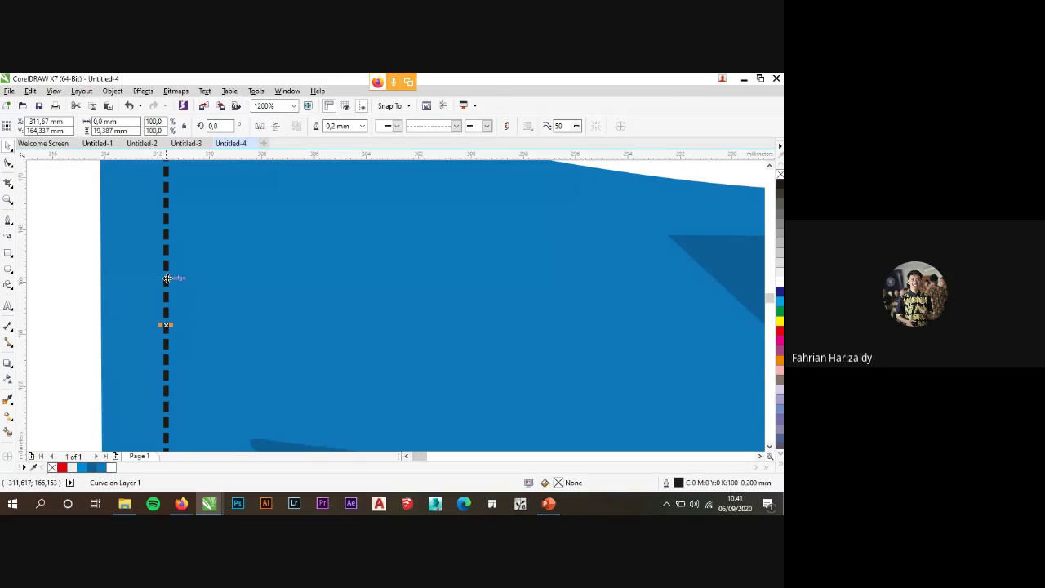
pyautogui.scroll(-2, 166, 277)
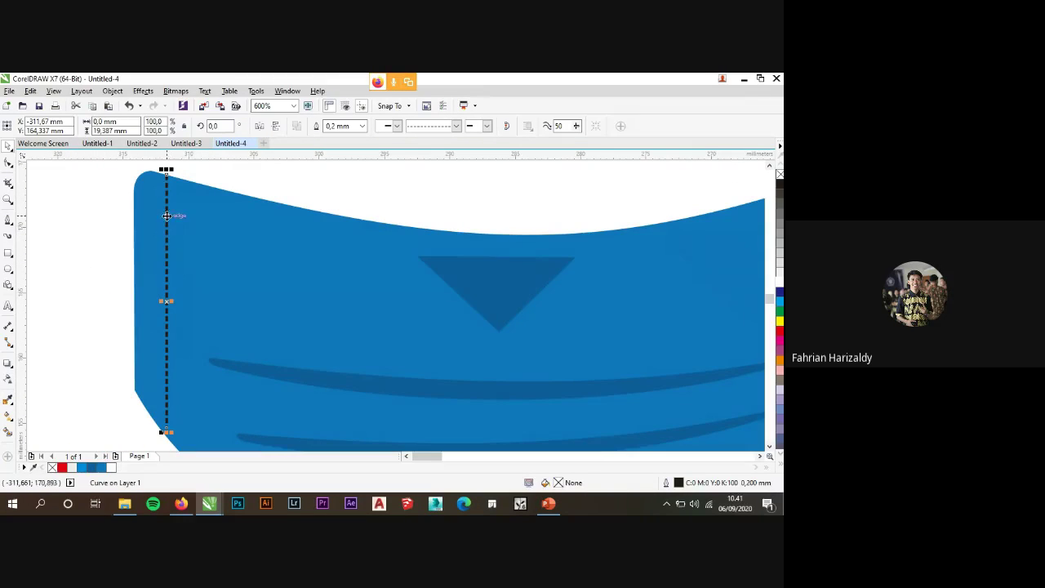
pyautogui.click(778, 283)
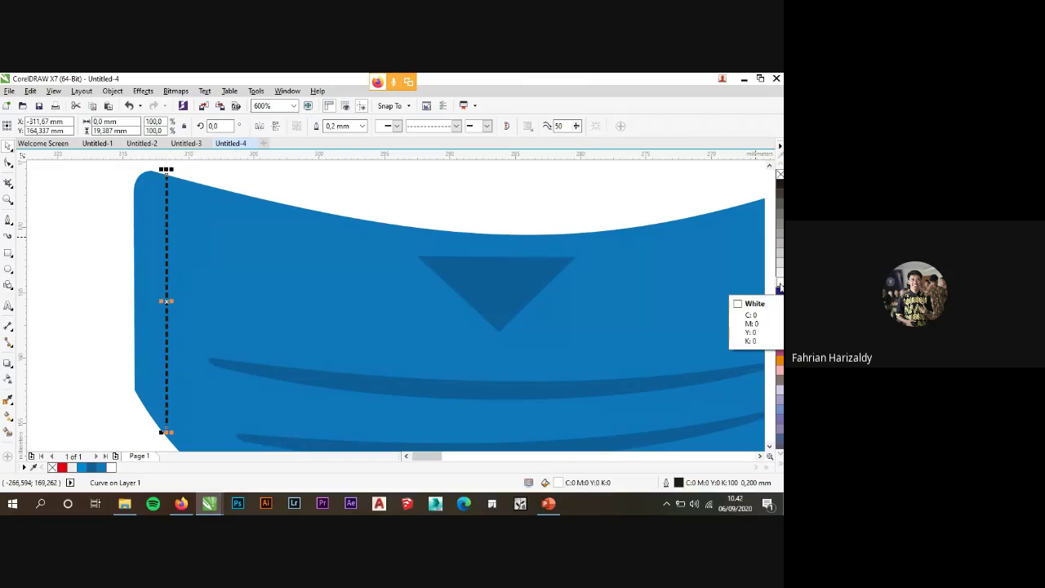
pyautogui.scroll(-2, 208, 214)
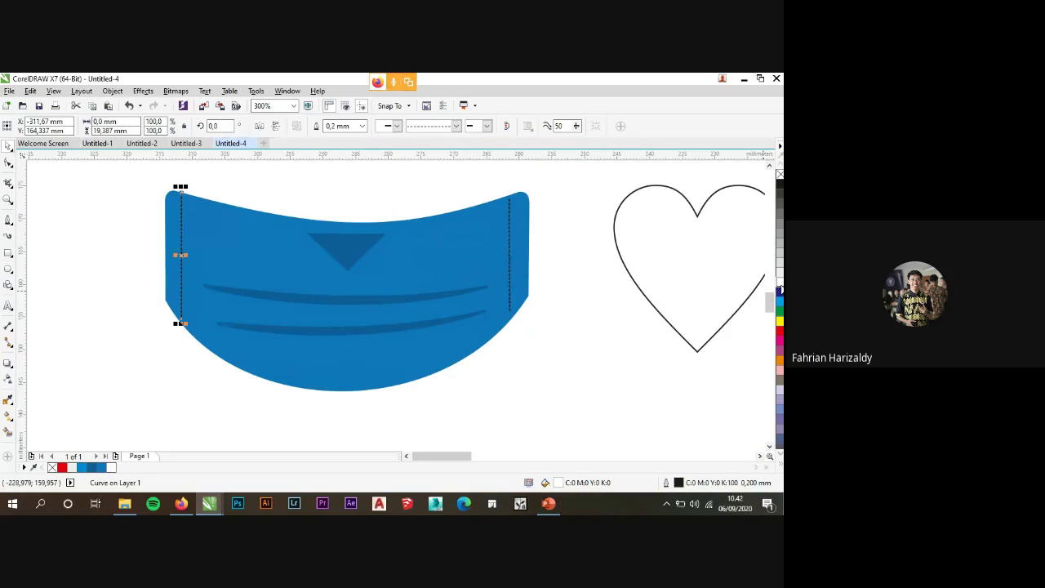
pyautogui.rightClick(779, 286)
pyautogui.click(511, 262)
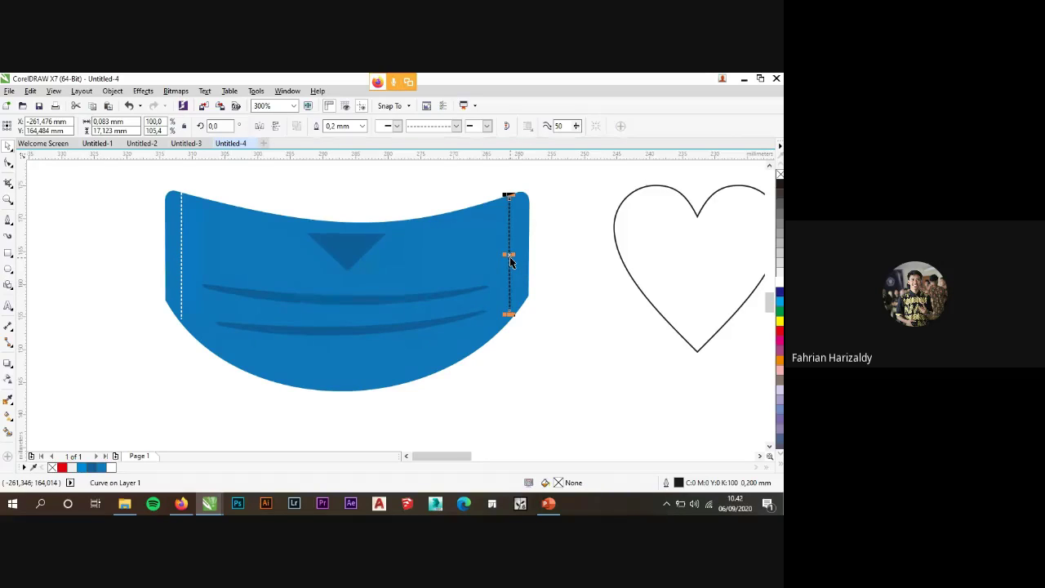
pyautogui.rightClick(778, 285)
pyautogui.click(514, 390)
pyautogui.scroll(-2, 367, 378)
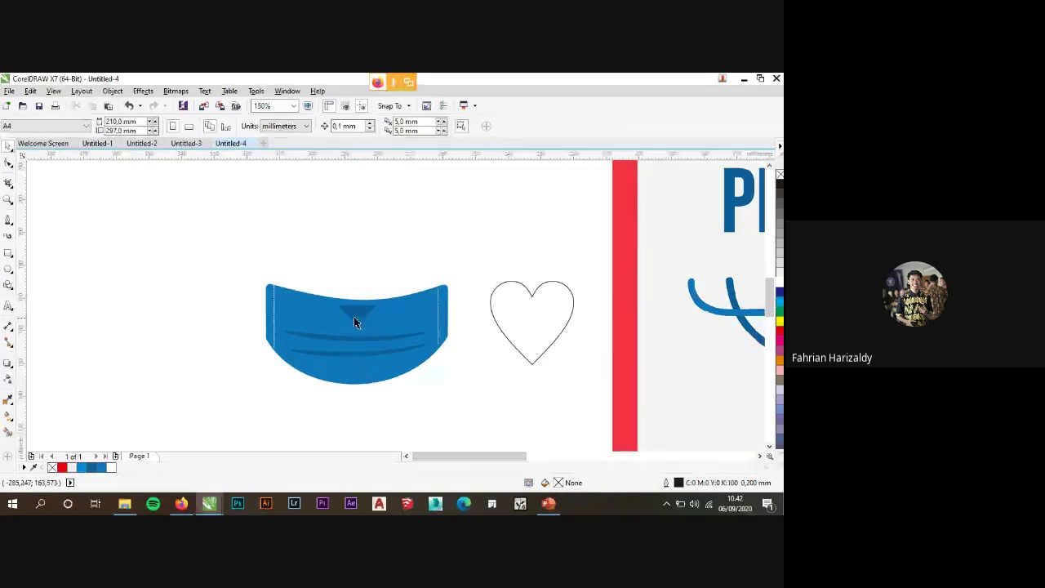
# Move the heart outline onto the mask so its lower tip sits behind the mask's upper middle, as in the reference poster.
pyautogui.scroll(-2, 353, 316)
pyautogui.scroll(2, 618, 316)
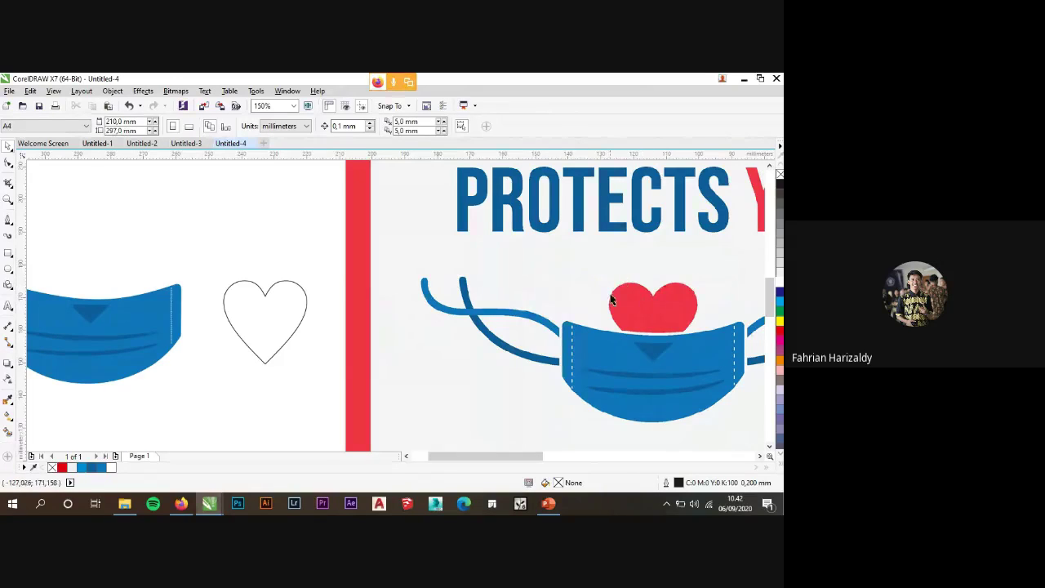
pyautogui.click(262, 332)
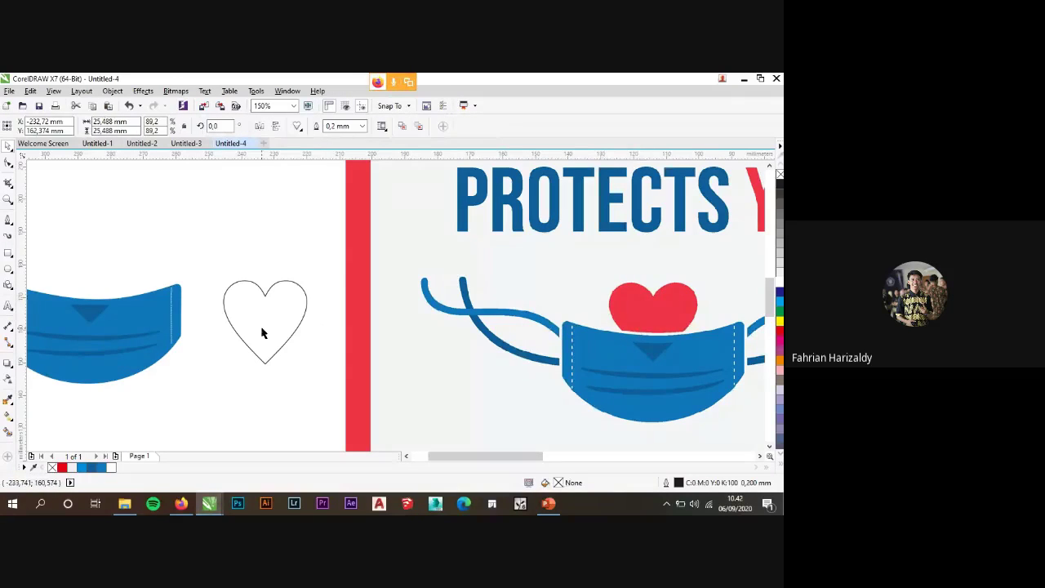
pyautogui.hscroll(-3, 376, 310)
pyautogui.moveTo(444, 356); pyautogui.dragTo(290, 313)
pyautogui.scroll(-1, 264, 324)
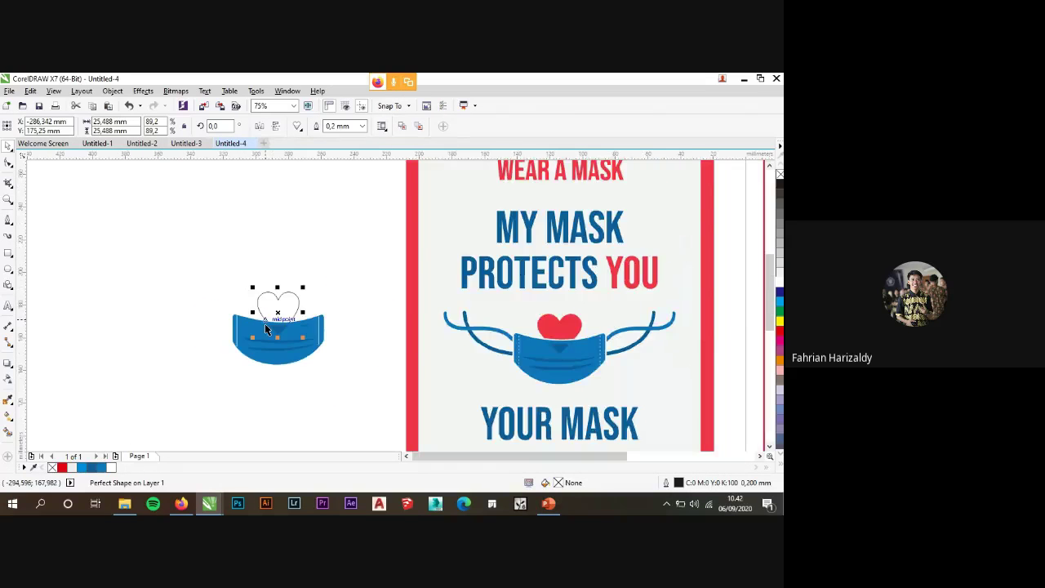
# Shrink the heart slightly to about 25 mm and recenter it a little lower behind the mask.
pyautogui.scroll(2, 264, 324)
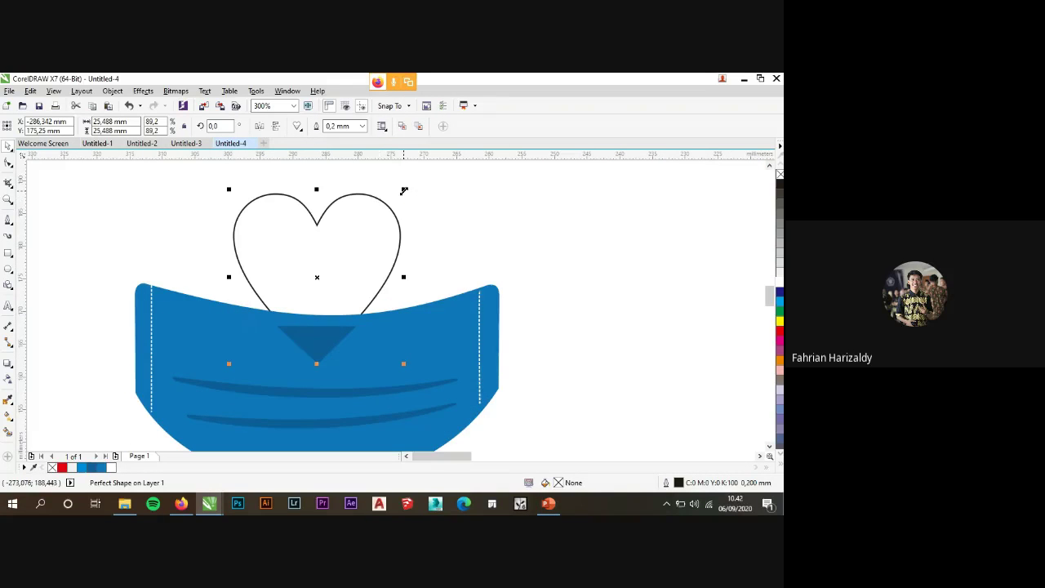
pyautogui.moveTo(402, 191); pyautogui.dragTo(400, 194)
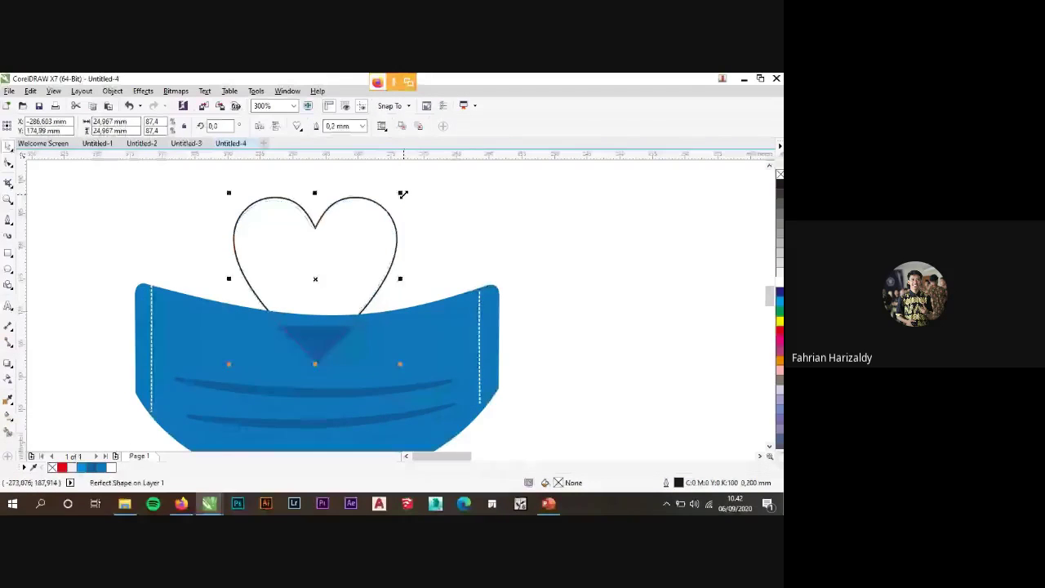
pyautogui.moveTo(372, 256)
pyautogui.mouseDown()
pyautogui.moveTo(367, 269)
pyautogui.moveTo(381, 266)
pyautogui.mouseUp()
pyautogui.click(360, 237)
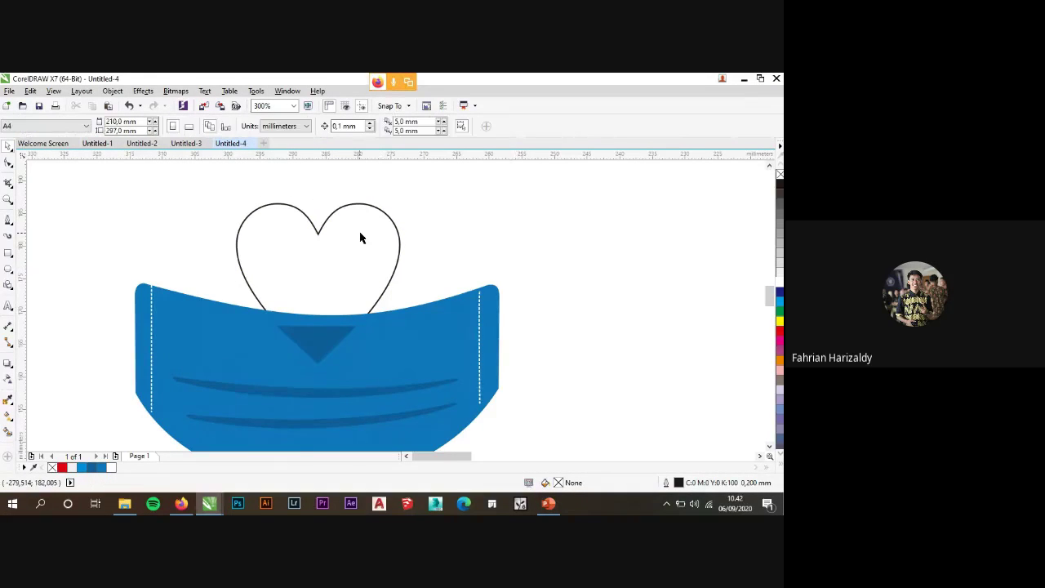
# Trim the heart outline with the mask body and raise the trimmed heart slightly above the mask's upper edge.
pyautogui.scroll(-4, 291, 240)
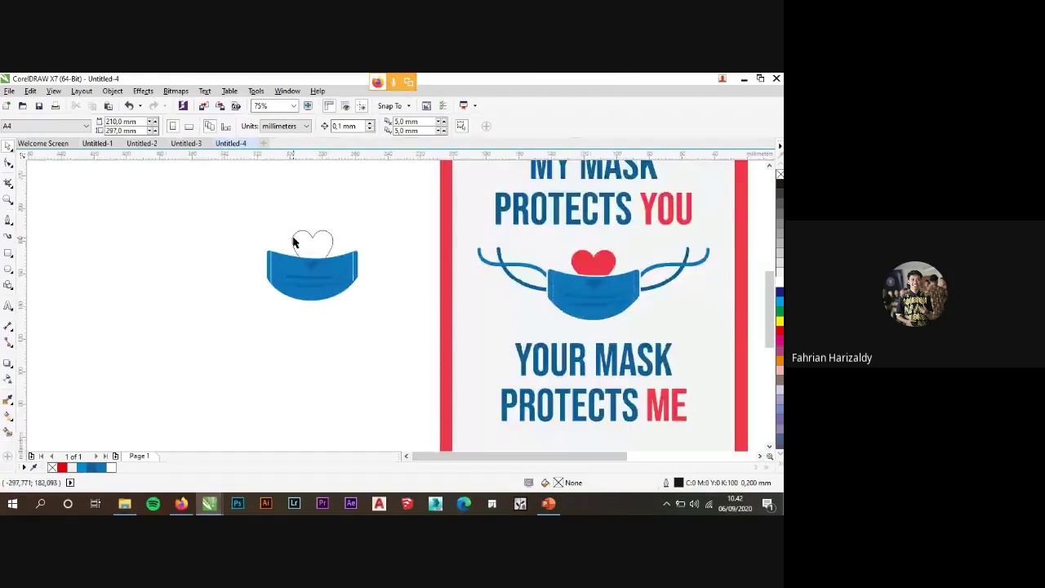
pyautogui.scroll(2, 312, 243)
pyautogui.scroll(2, 312, 243)
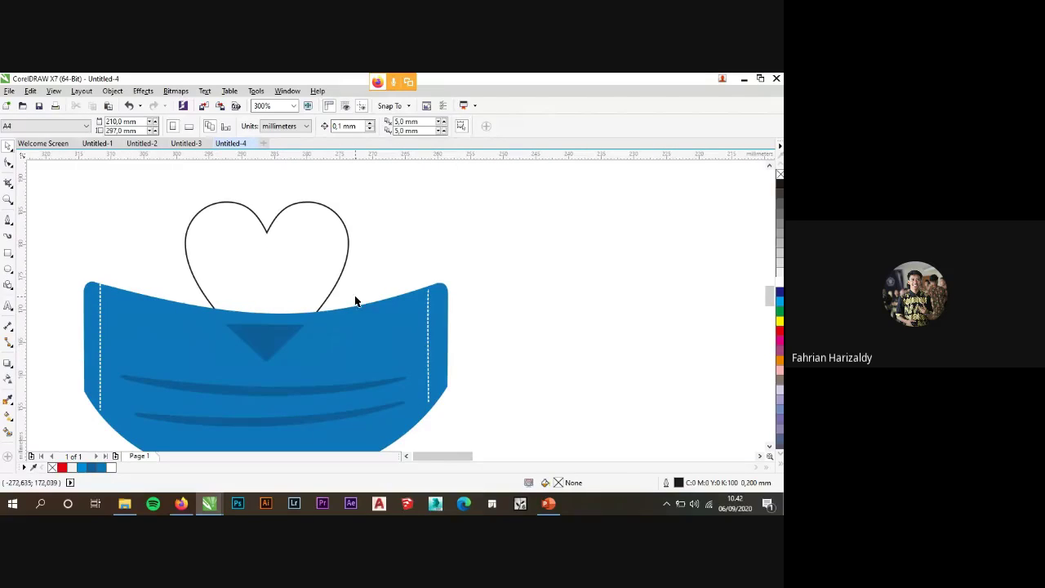
pyautogui.click(366, 337)
pyautogui.click(394, 255)
pyautogui.click(385, 319)
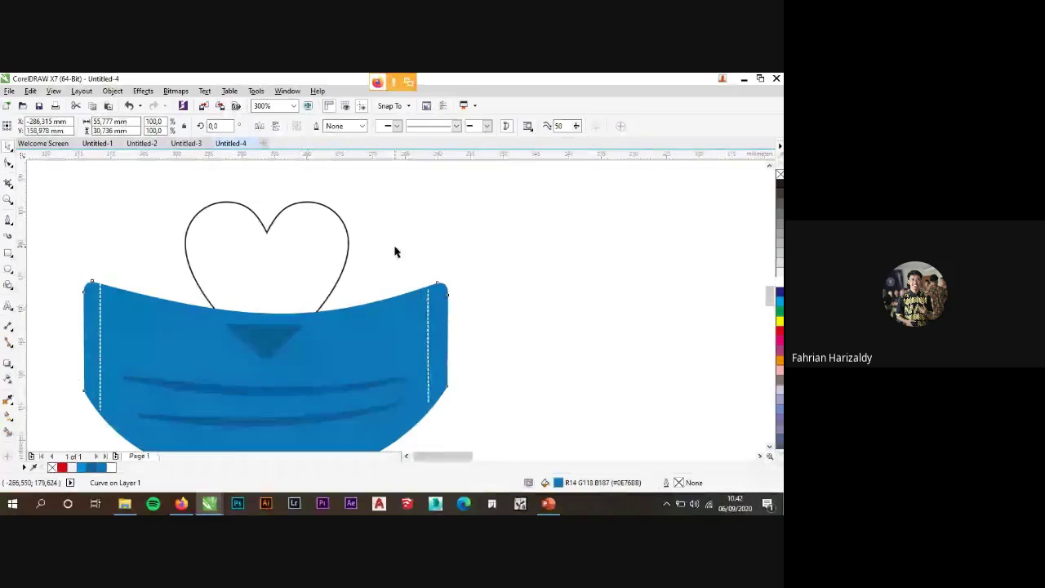
pyautogui.click(309, 258)
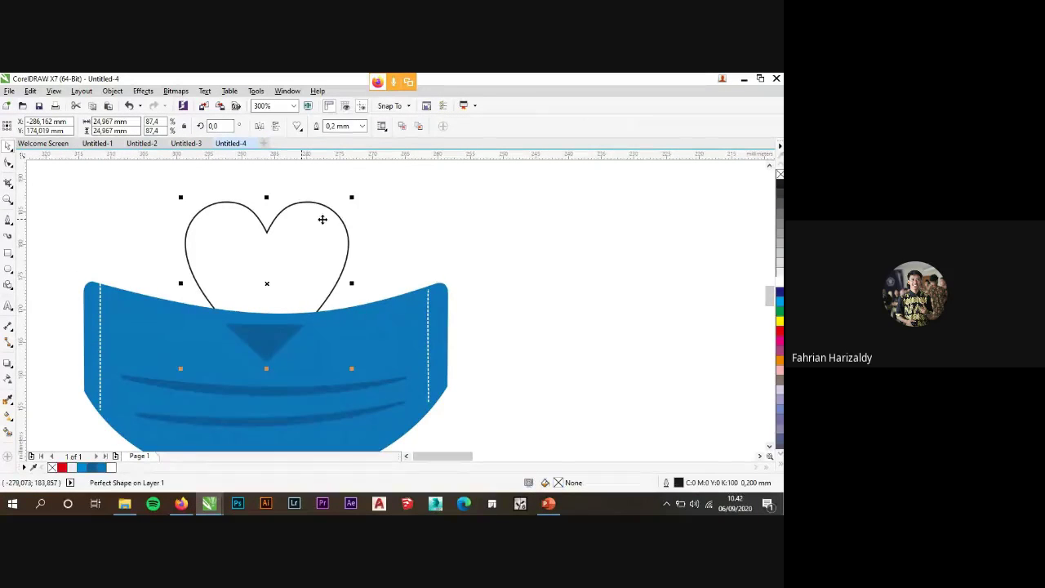
pyautogui.click(480, 213)
pyautogui.click(351, 325)
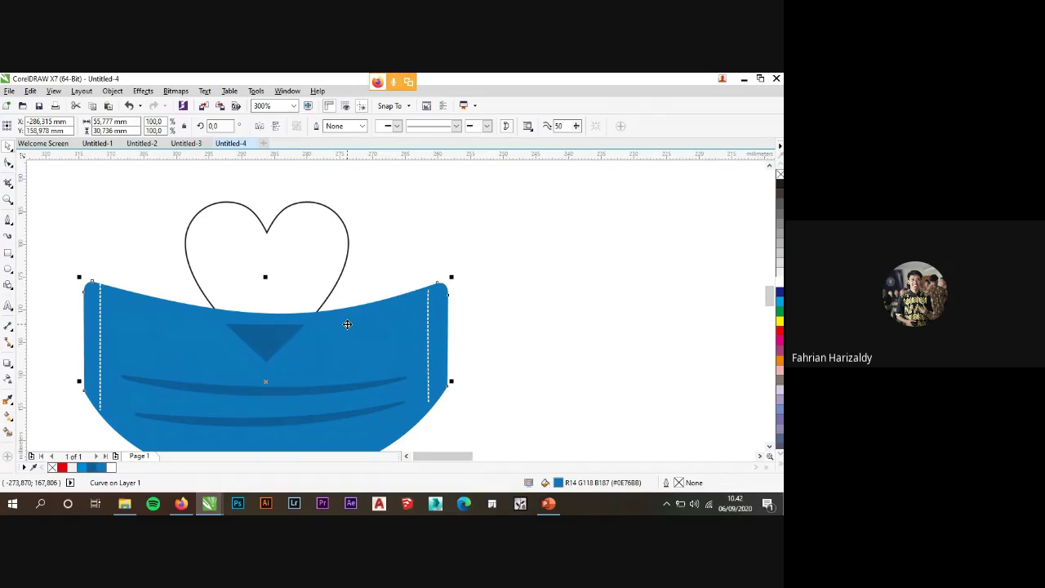
pyautogui.keyDown('shift'); pyautogui.click(334, 248); pyautogui.keyUp('shift')
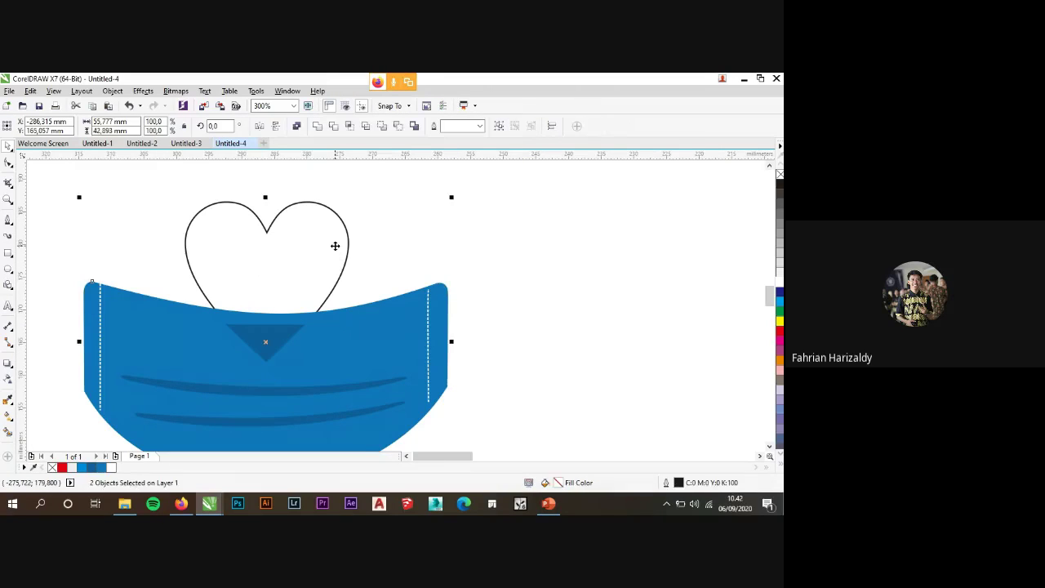
pyautogui.click(333, 126)
pyautogui.moveTo(303, 266); pyautogui.dragTo(303, 259)
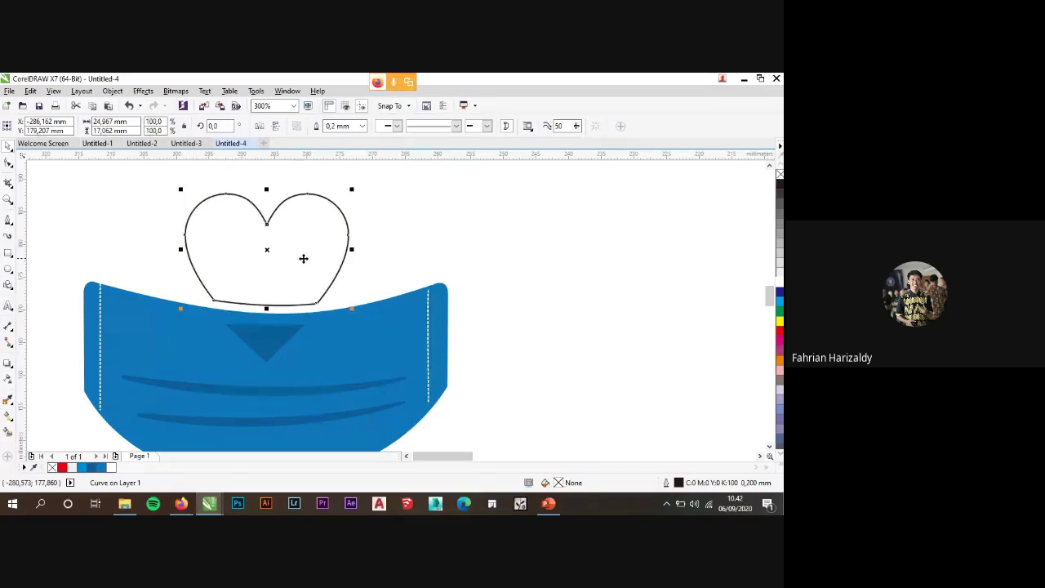
# Fill the trimmed heart with red and remove its outline.
pyautogui.click(62, 466)
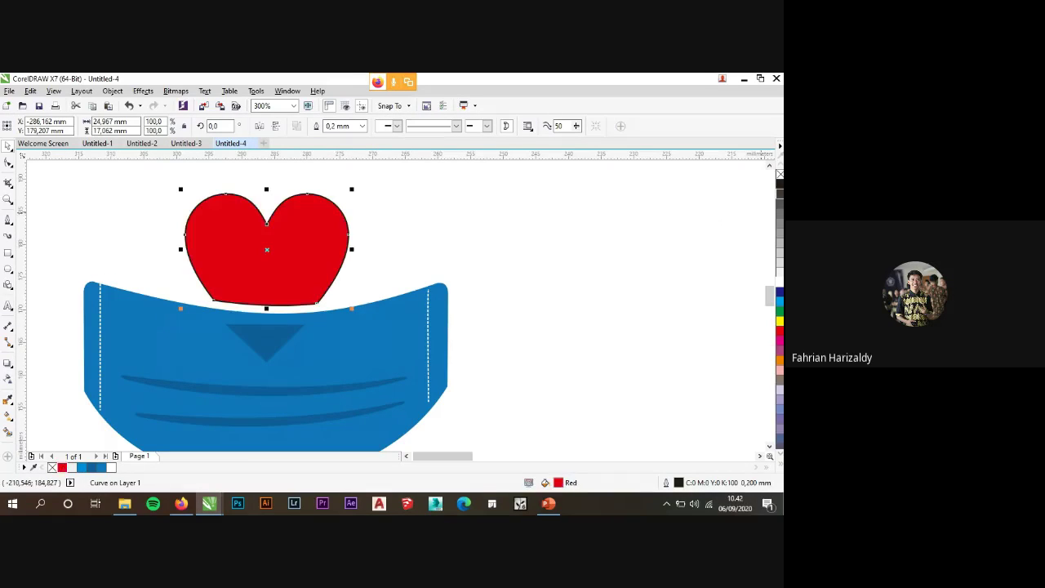
pyautogui.rightClick(779, 174)
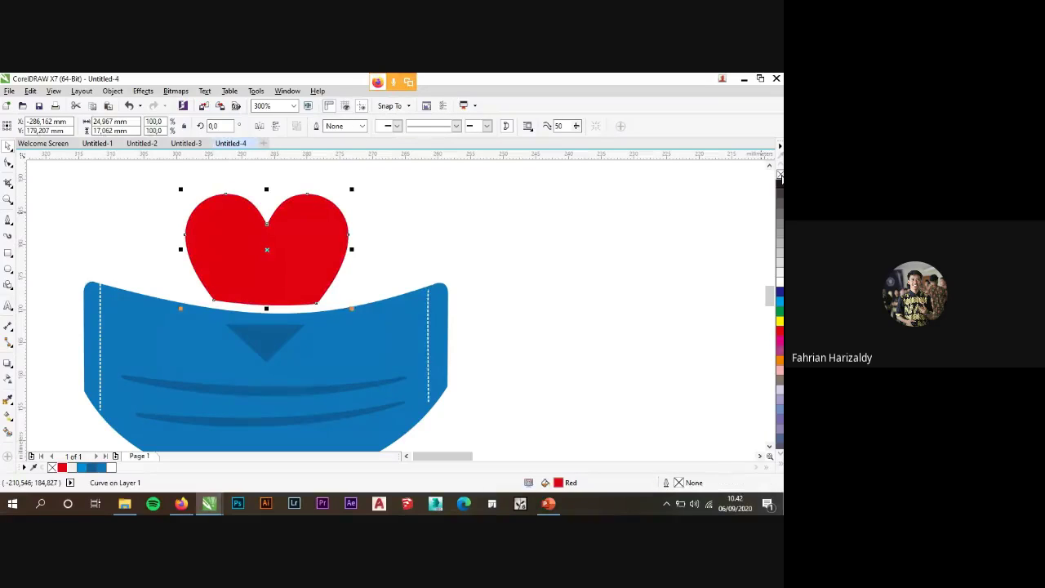
pyautogui.click(563, 243)
# Draw a freehand S-shaped strap curve, about 30 by 14 mm, rising outward from the mask's upper right corner.
pyautogui.scroll(-5, 322, 245)
pyautogui.scroll(2, 338, 240)
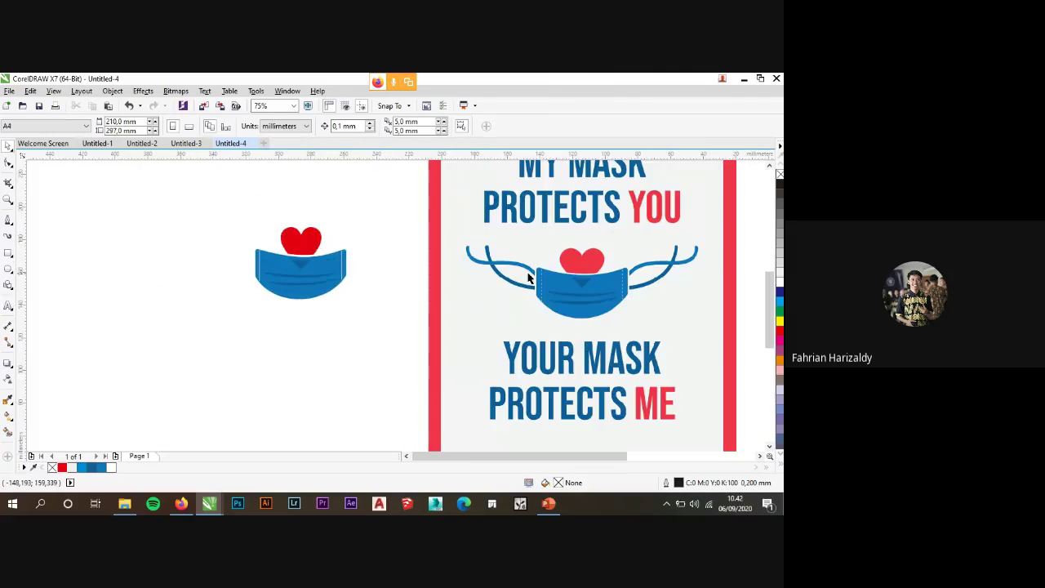
pyautogui.scroll(3, 527, 278)
pyautogui.scroll(-1, 530, 280)
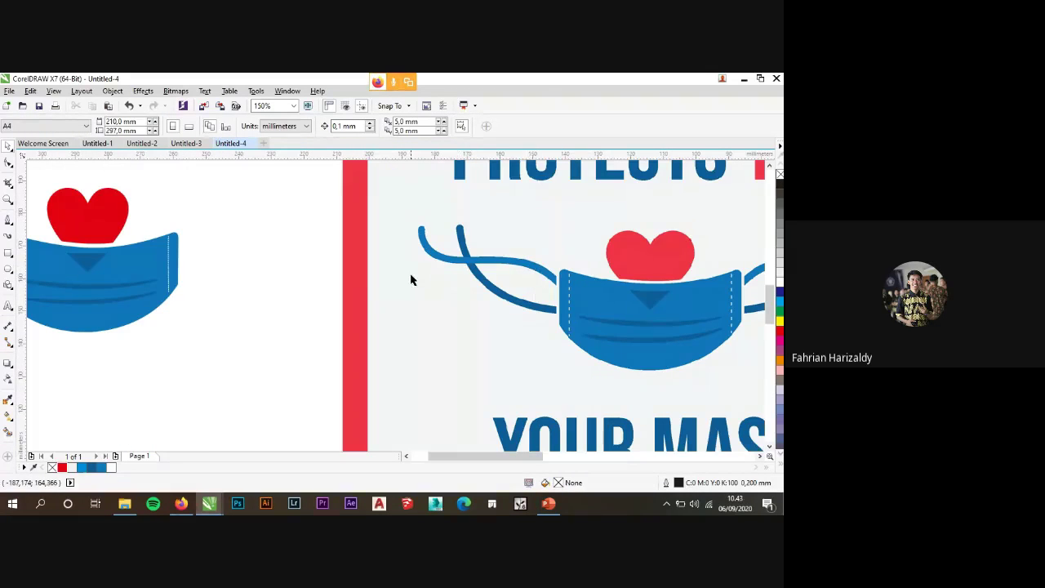
pyautogui.scroll(-2, 410, 280)
pyautogui.scroll(2, 126, 261)
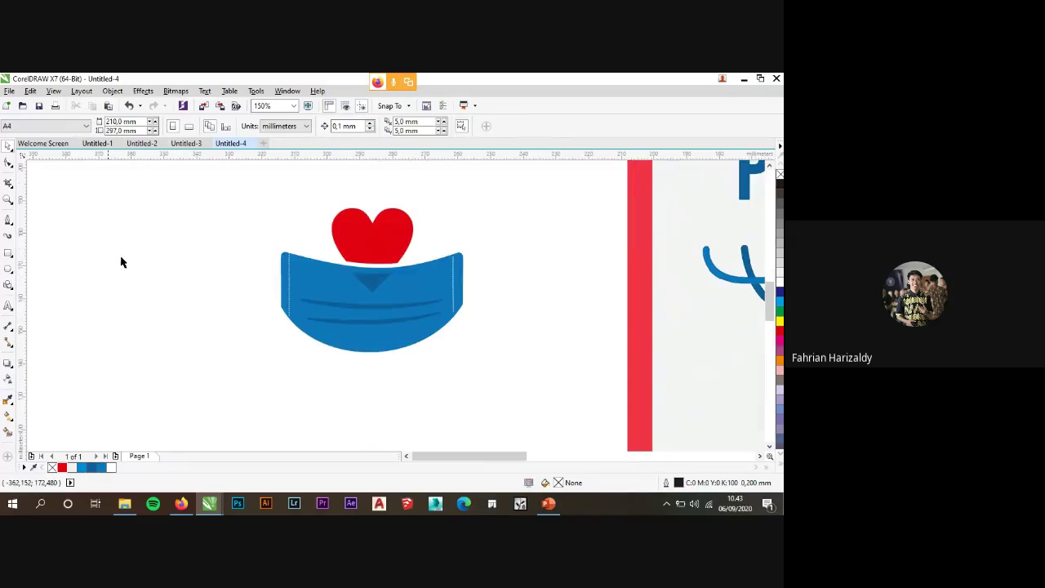
pyautogui.click(10, 223)
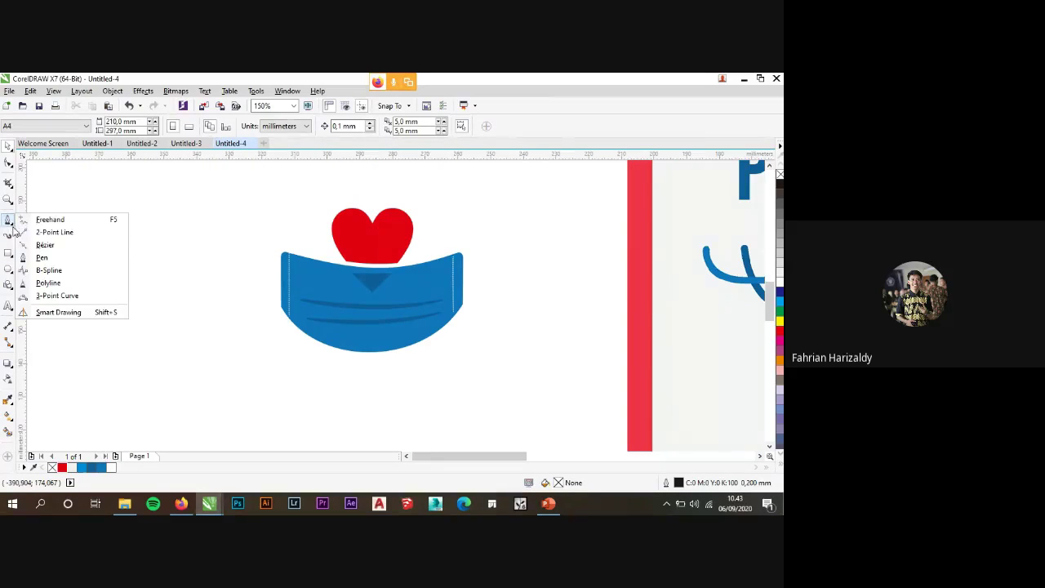
pyautogui.click(61, 222)
pyautogui.scroll(-2, 270, 290)
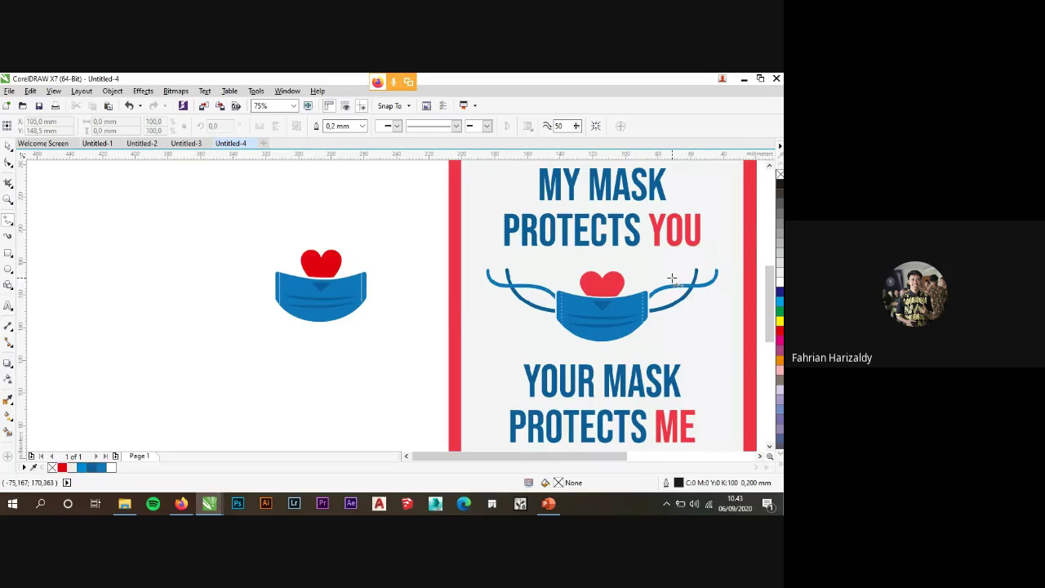
pyautogui.scroll(2, 402, 282)
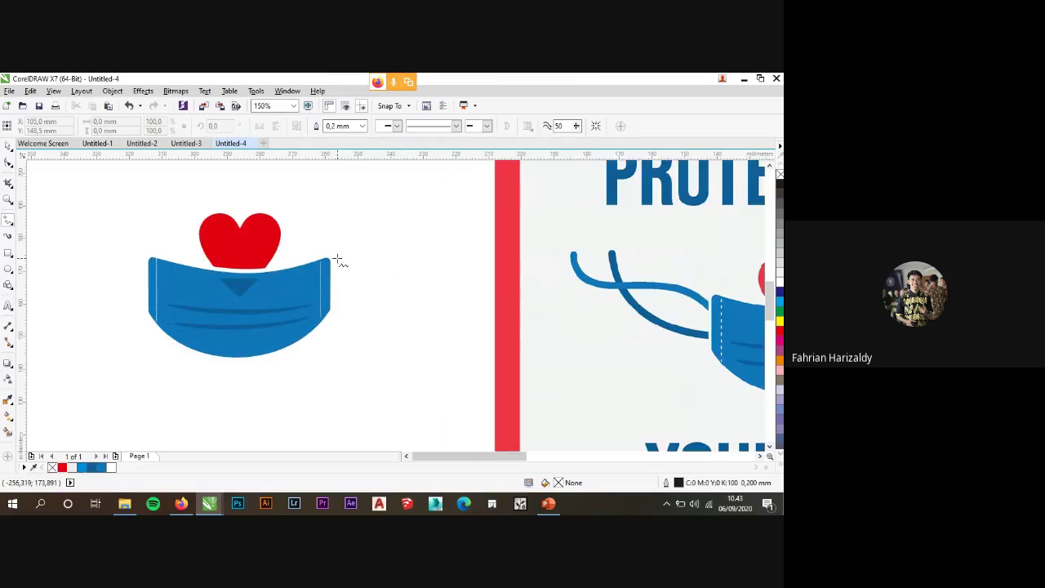
pyautogui.moveTo(337, 260)
pyautogui.mouseDown()
pyautogui.moveTo(405, 239)
pyautogui.moveTo(434, 210)
pyautogui.mouseUp()
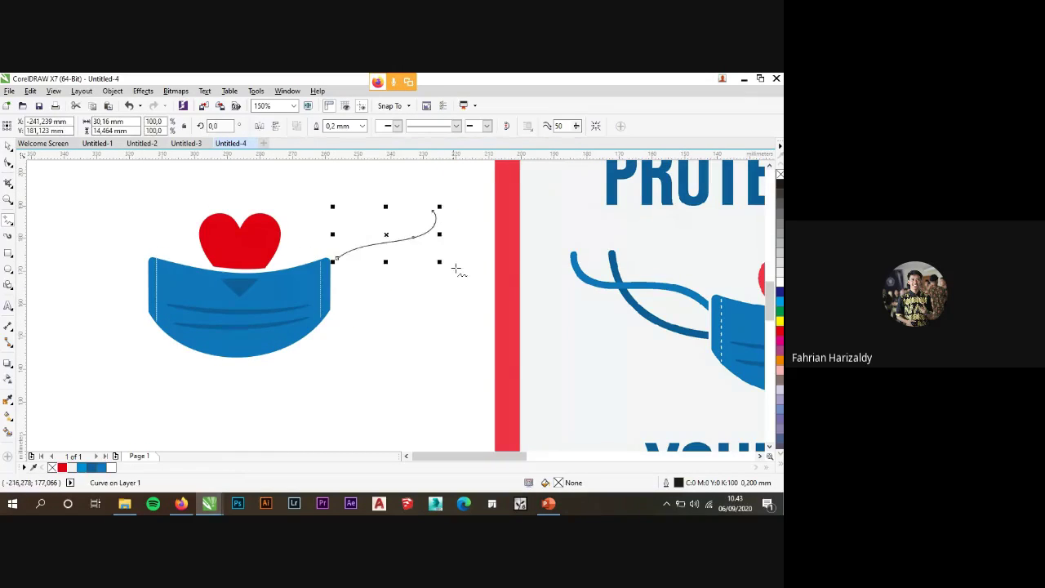
# Draw a second freehand strap curve, about 16 by 23 mm, from the mask's lower right side up across the first strap.
pyautogui.scroll(-2, 297, 292)
pyautogui.scroll(2, 365, 277)
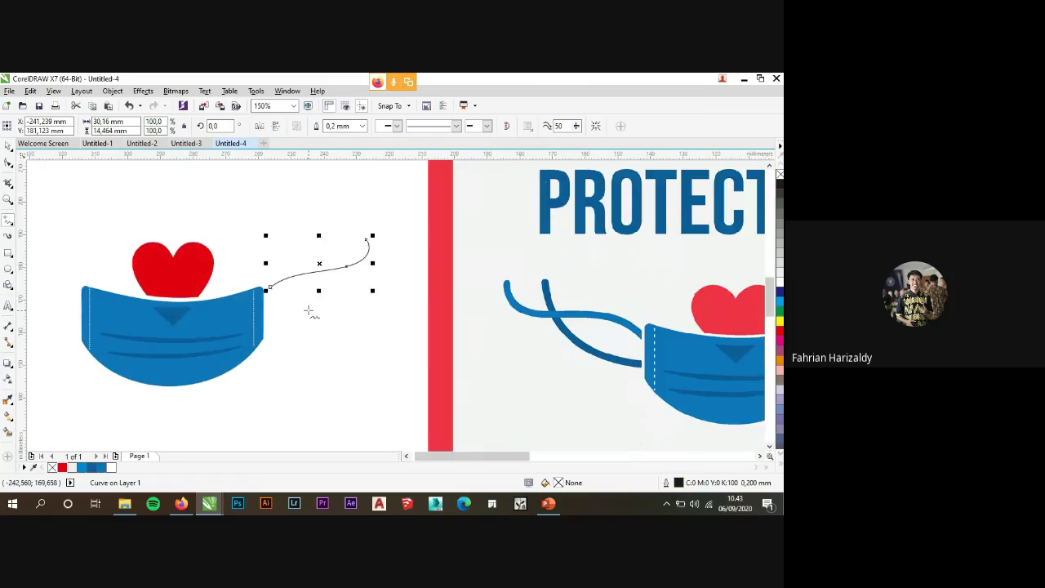
pyautogui.moveTo(271, 323)
pyautogui.mouseDown()
pyautogui.moveTo(307, 297)
pyautogui.moveTo(330, 244)
pyautogui.mouseUp()
pyautogui.scroll(-2, 327, 332)
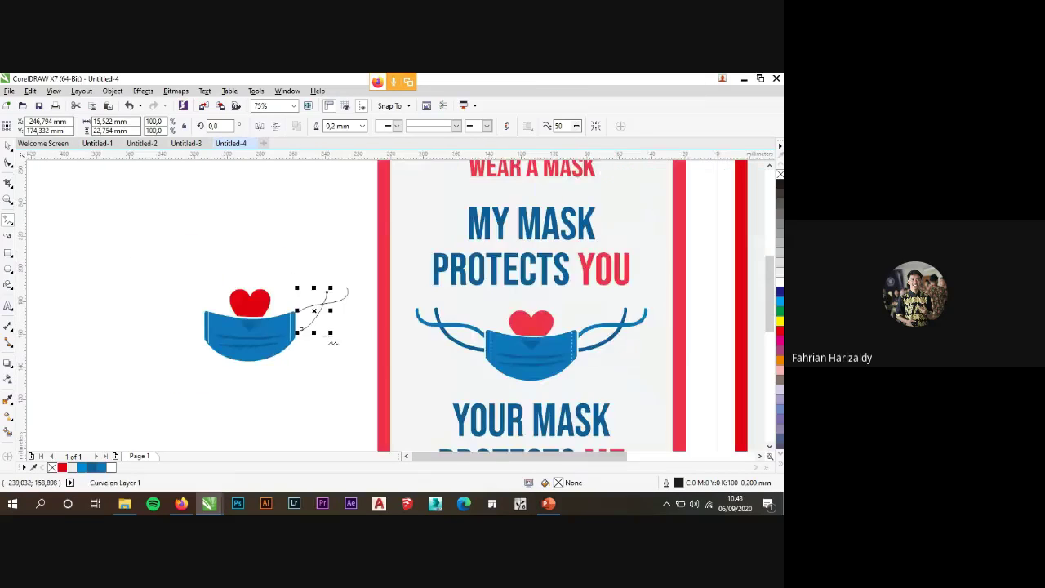
pyautogui.scroll(2, 198, 324)
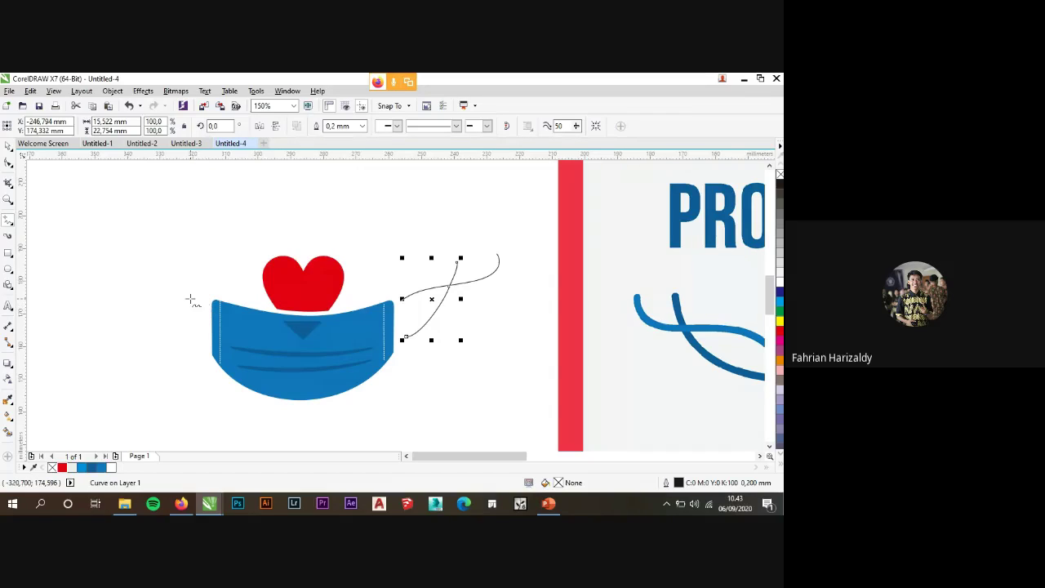
# Copy both right-hand strap curves together to the left side of the mask.
pyautogui.click(7, 146)
pyautogui.click(478, 322)
pyautogui.click(455, 282)
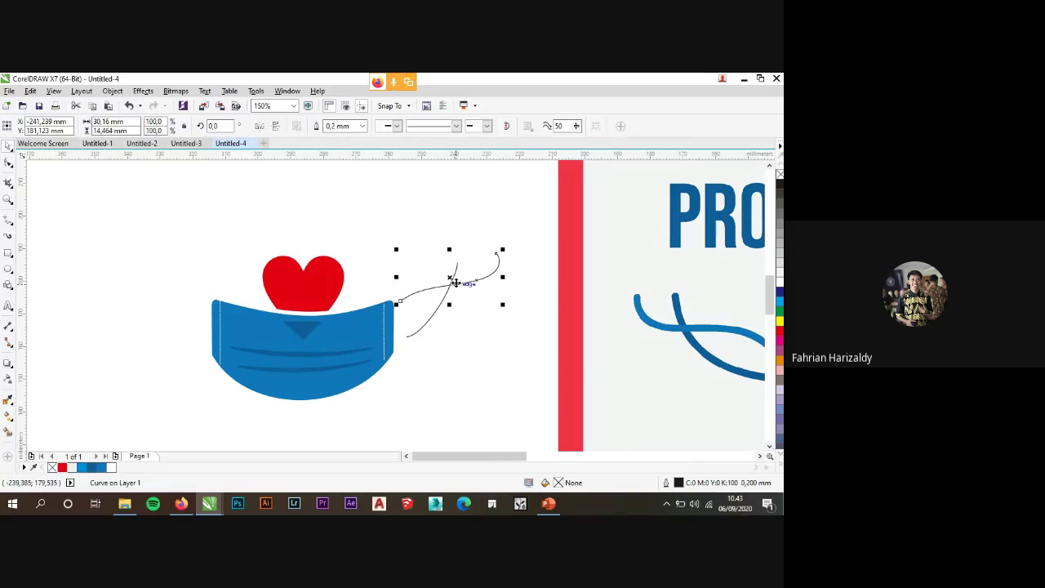
pyautogui.keyDown('shift'); pyautogui.click(435, 309); pyautogui.keyUp('shift')
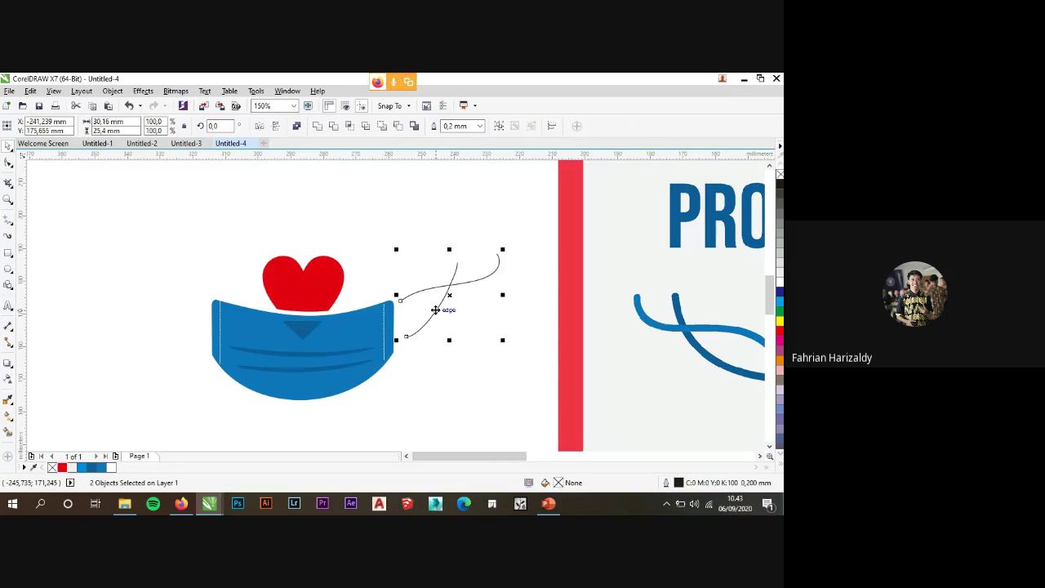
pyautogui.moveTo(435, 309); pyautogui.dragTo(192, 304)
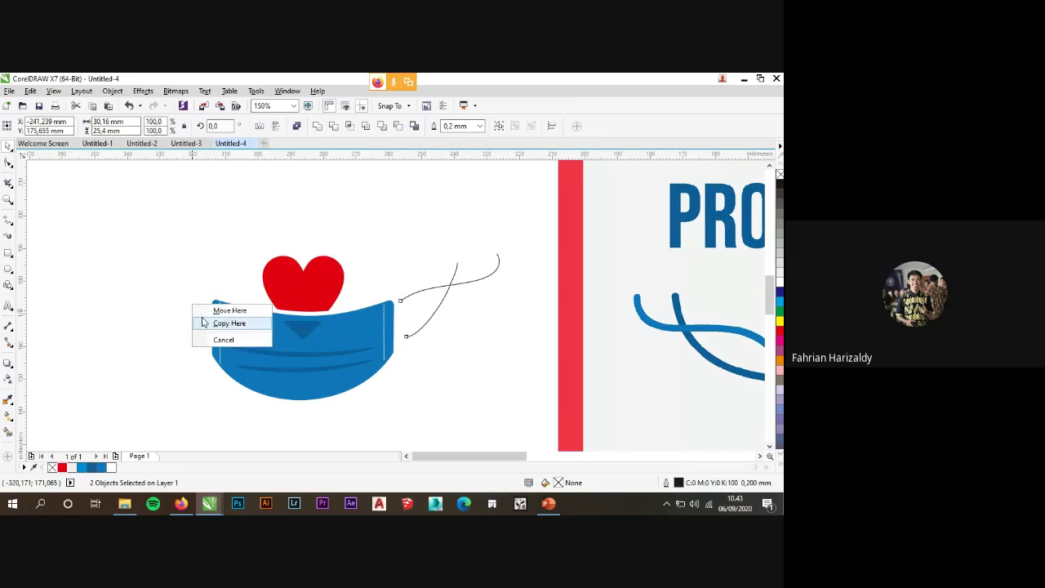
pyautogui.click(202, 322)
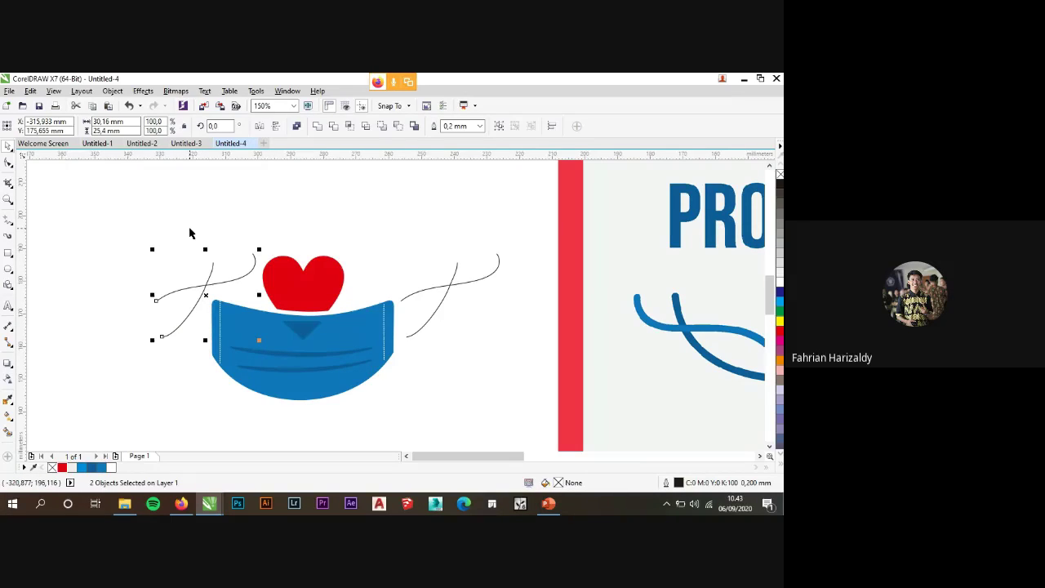
# Mirror the two copied strap curves horizontally and move them outward to meet the mask's left edge.
pyautogui.click(187, 292)
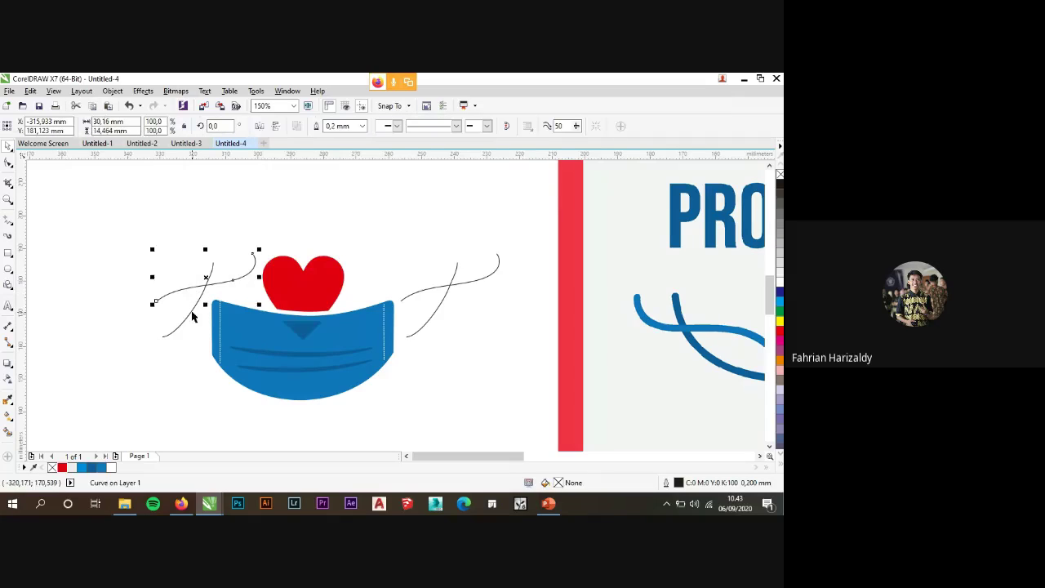
pyautogui.click(254, 208)
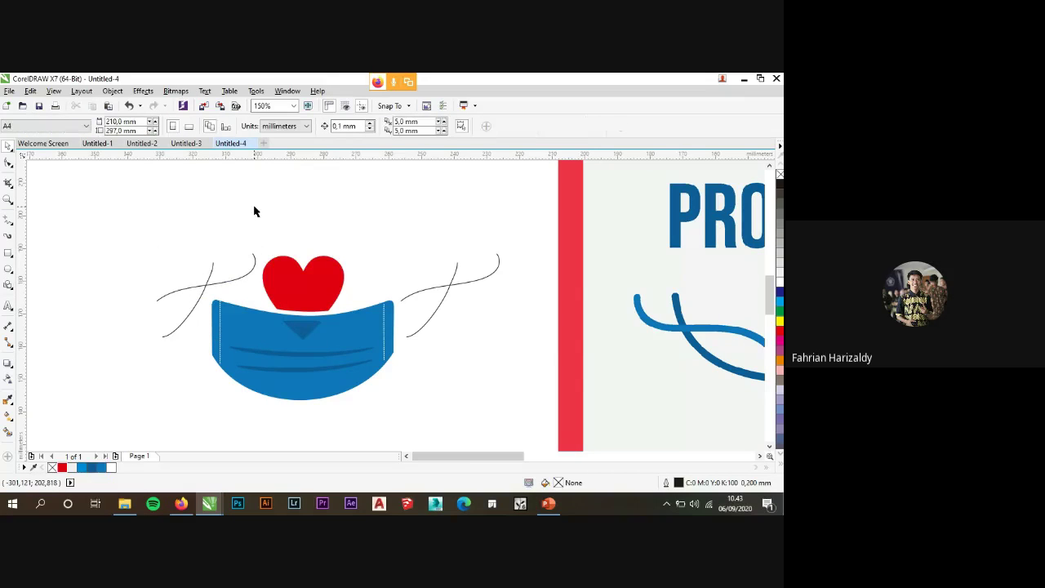
pyautogui.click(221, 285)
pyautogui.scroll(2, 163, 280)
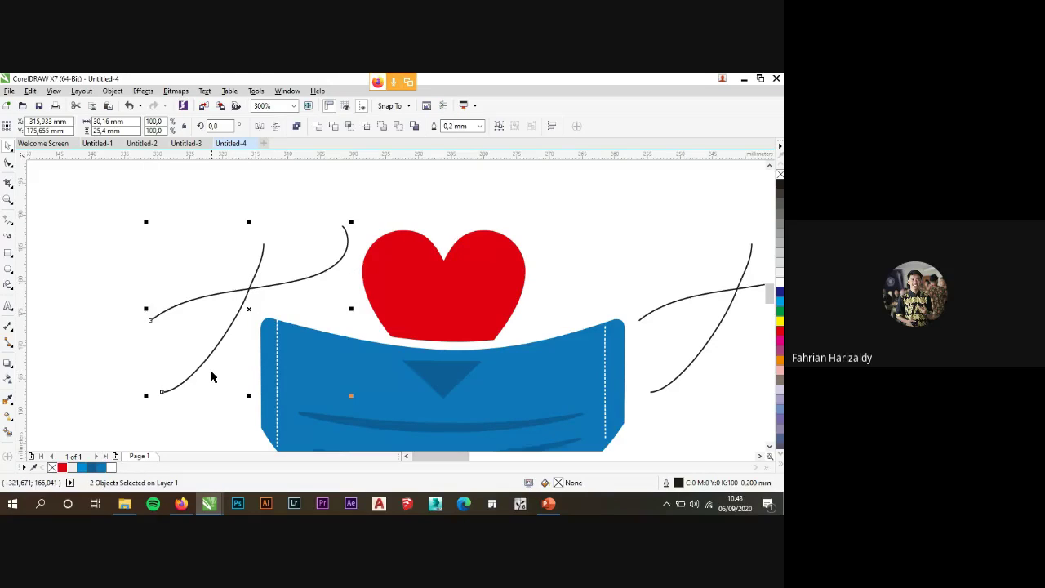
pyautogui.click(259, 128)
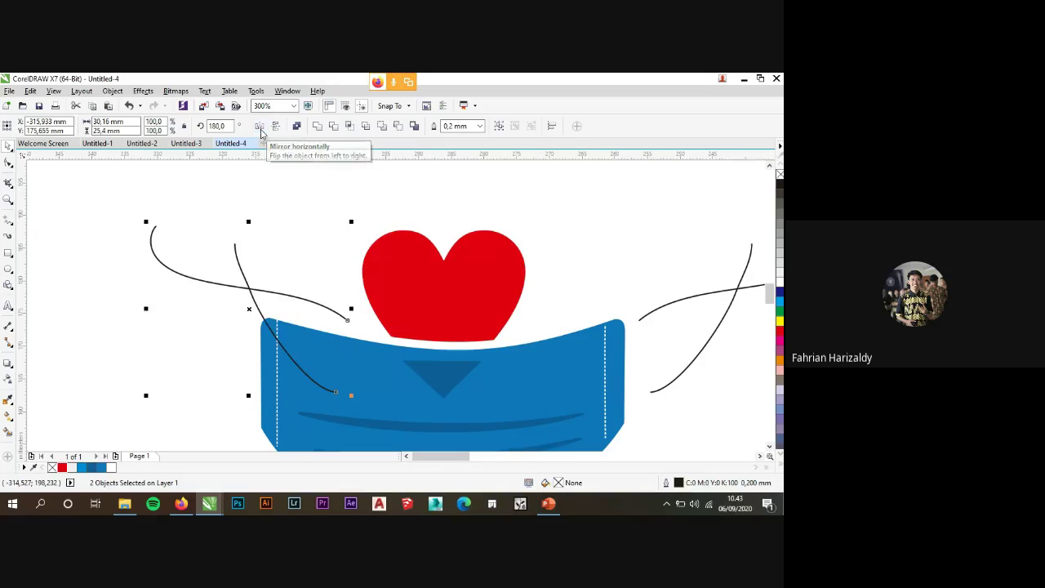
pyautogui.scroll(-2, 261, 280)
pyautogui.moveTo(270, 289); pyautogui.dragTo(226, 286)
pyautogui.click(277, 256)
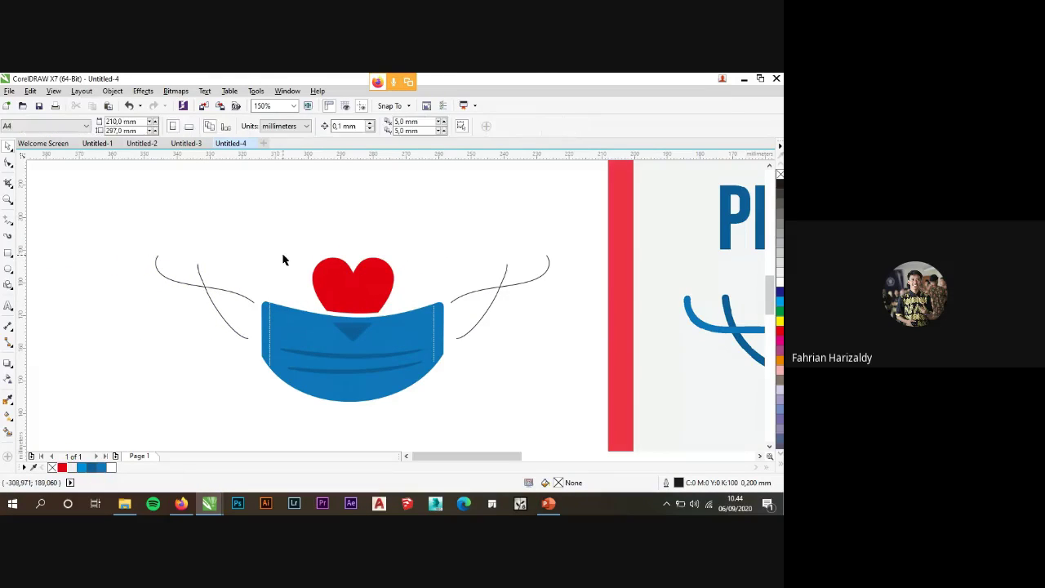
# Set the outline width of the upper left strap curve to 3.0 mm.
pyautogui.scroll(-2, 251, 253)
pyautogui.scroll(2, 227, 256)
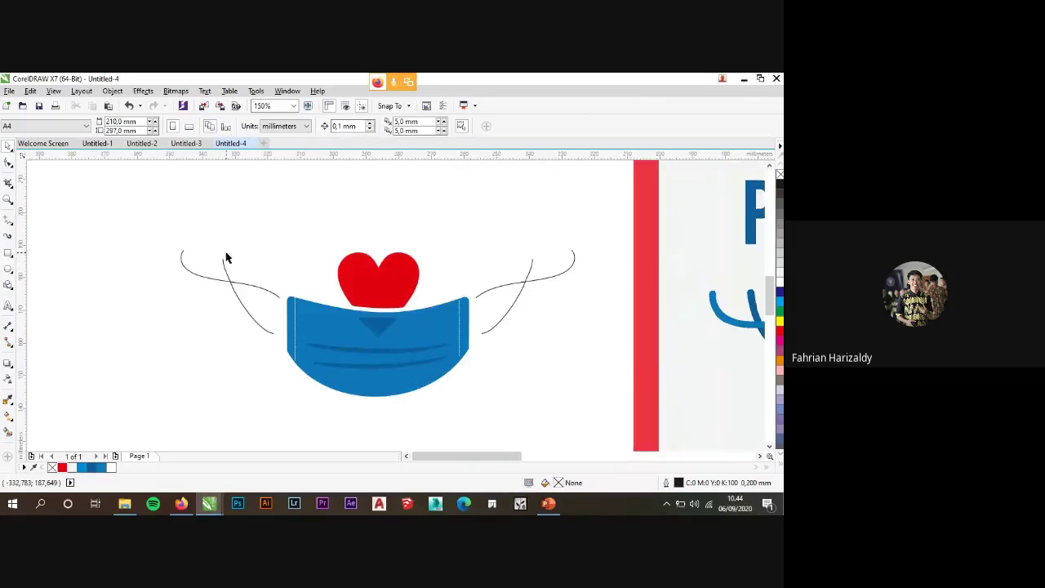
pyautogui.click(247, 288)
pyautogui.scroll(-2, 160, 254)
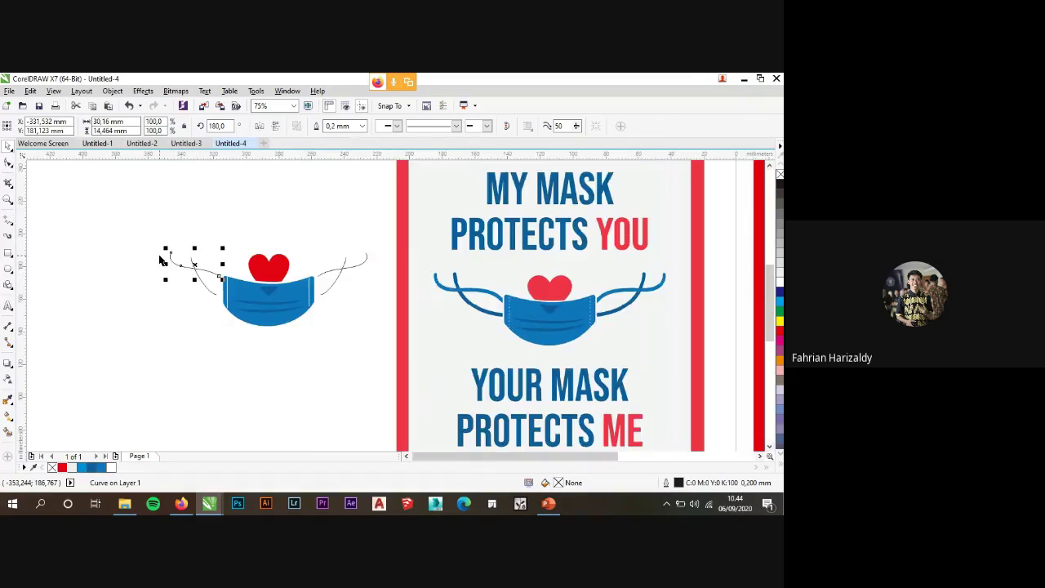
pyautogui.scroll(2, 159, 256)
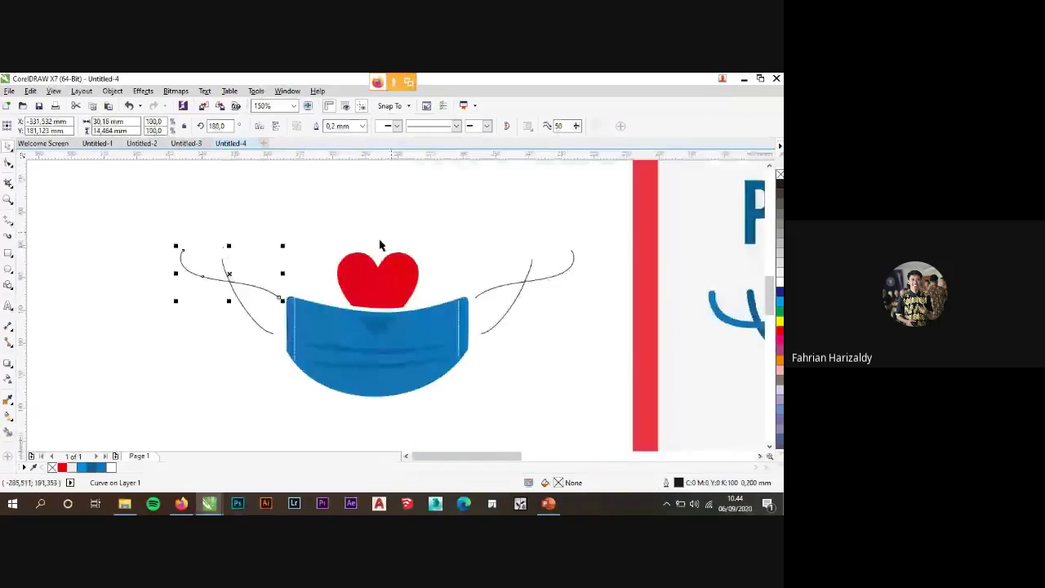
pyautogui.click(362, 127)
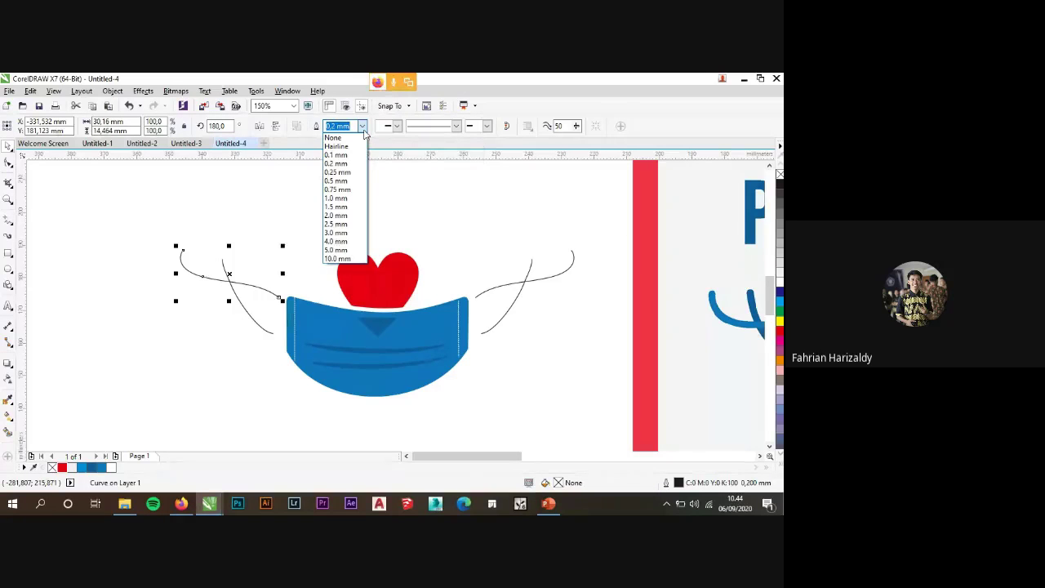
pyautogui.click(360, 199)
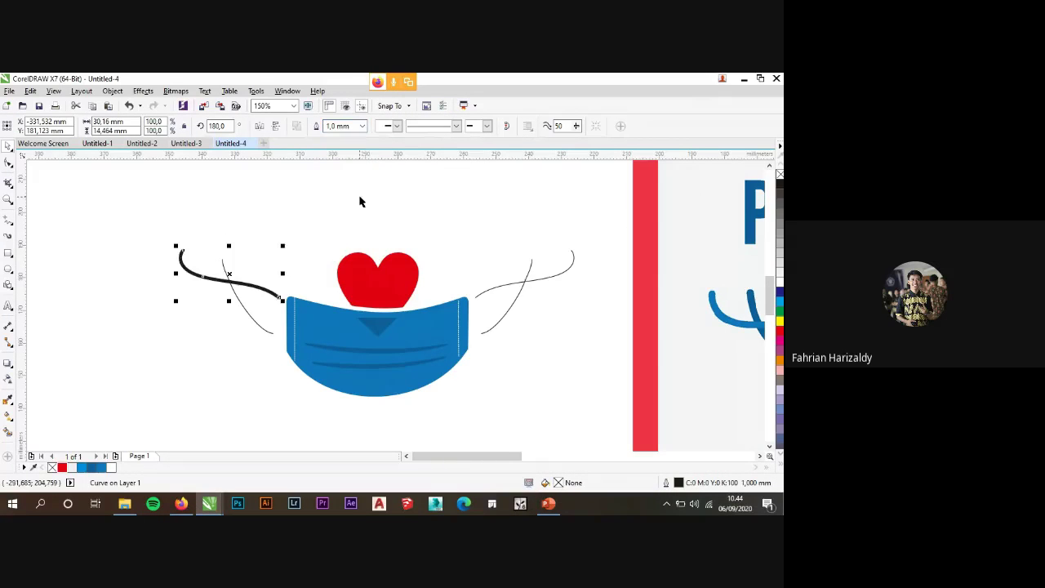
pyautogui.click(363, 128)
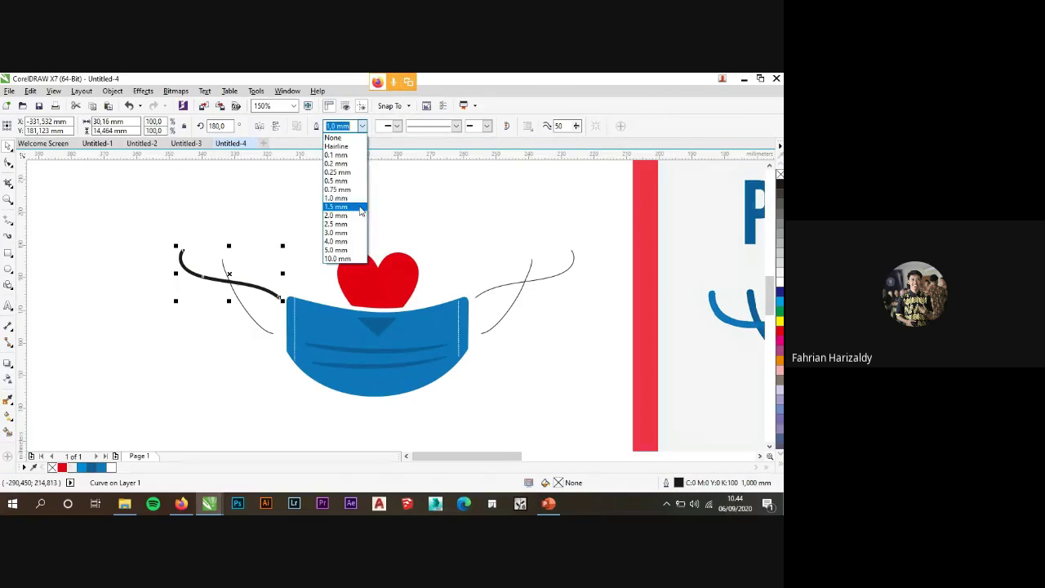
pyautogui.click(358, 233)
pyautogui.scroll(-3, 356, 234)
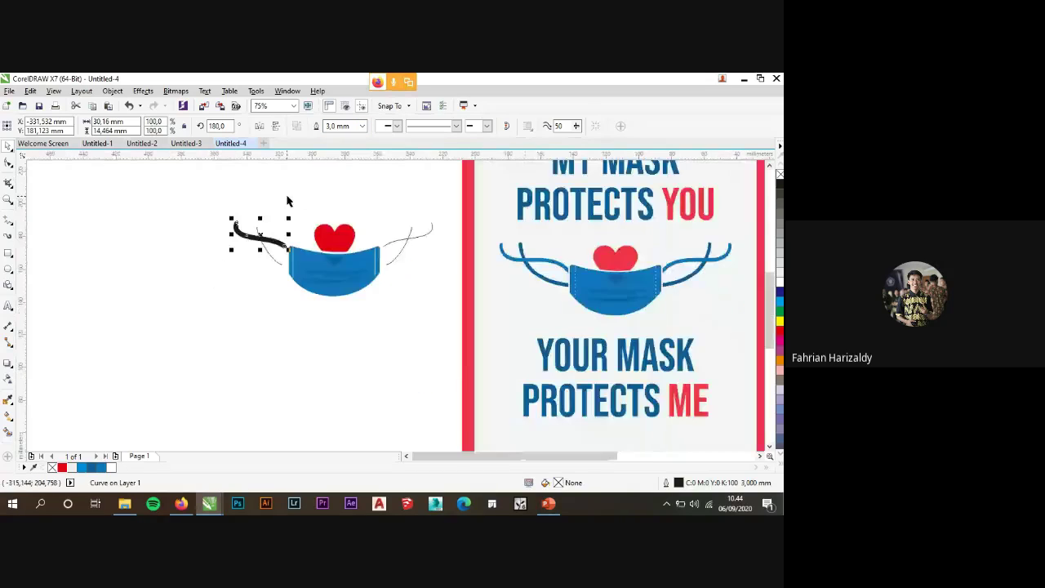
# Undo the last outline width change on the upper left strap curve.
pyautogui.scroll(3, 327, 168)
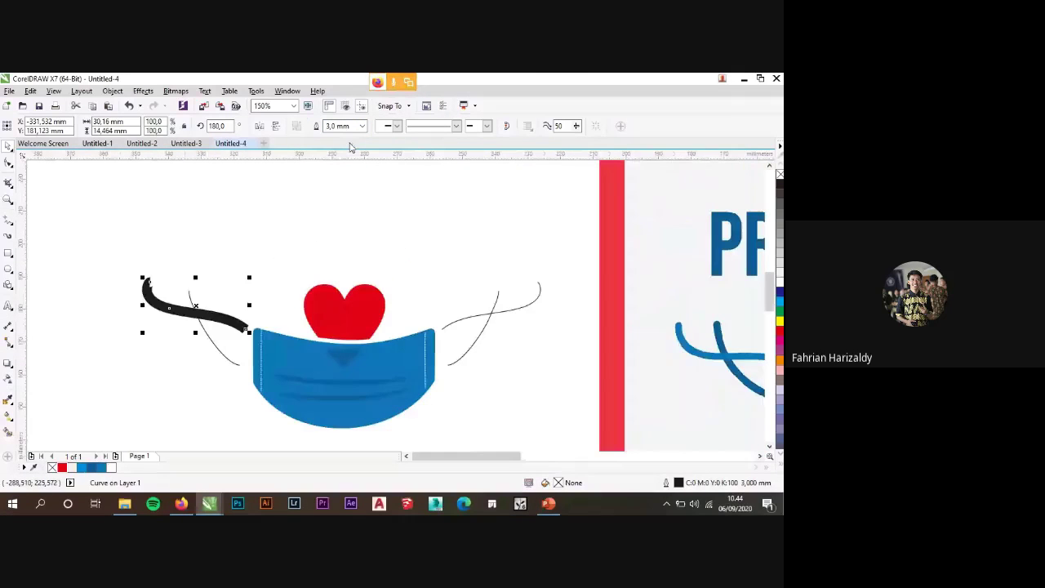
pyautogui.hotkey('ctrl', 'z')
pyautogui.scroll(-2, 243, 212)
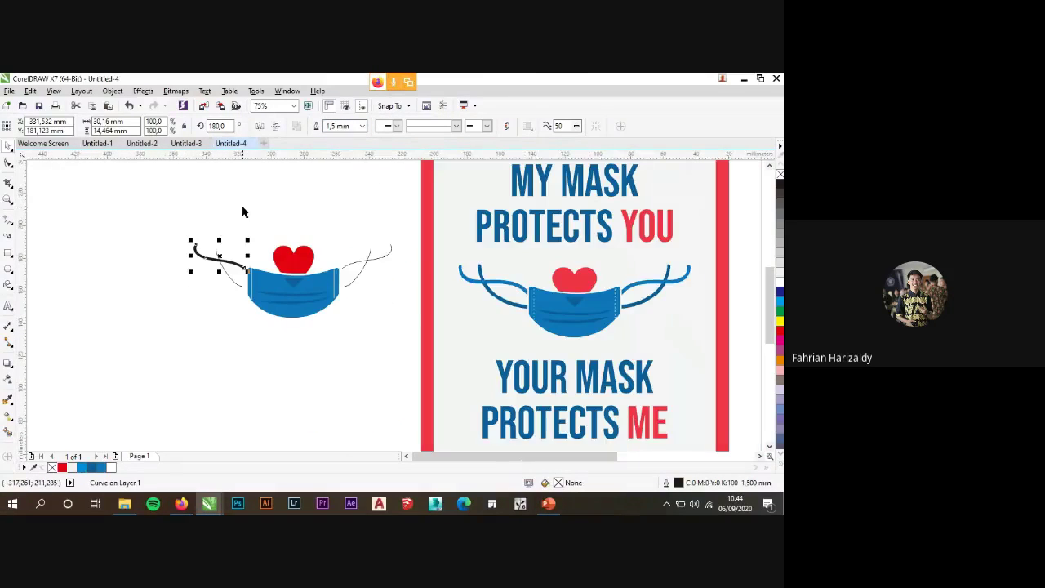
pyautogui.scroll(2, 216, 237)
pyautogui.click(302, 294)
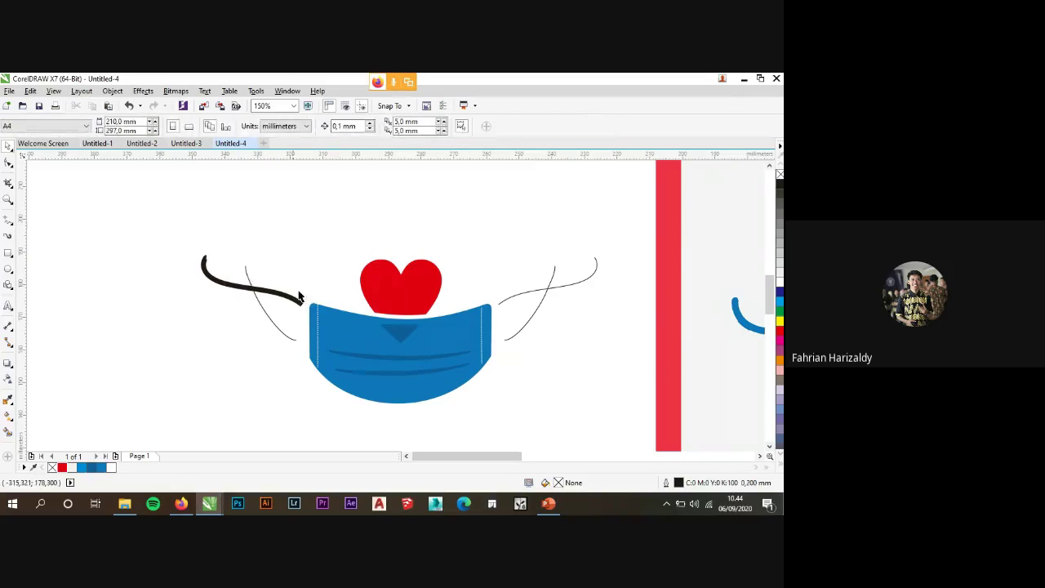
# Set the outline width of the lower left strap curve to 1.5 mm.
pyautogui.click(265, 308)
pyautogui.click(339, 126)
pyautogui.click(362, 128)
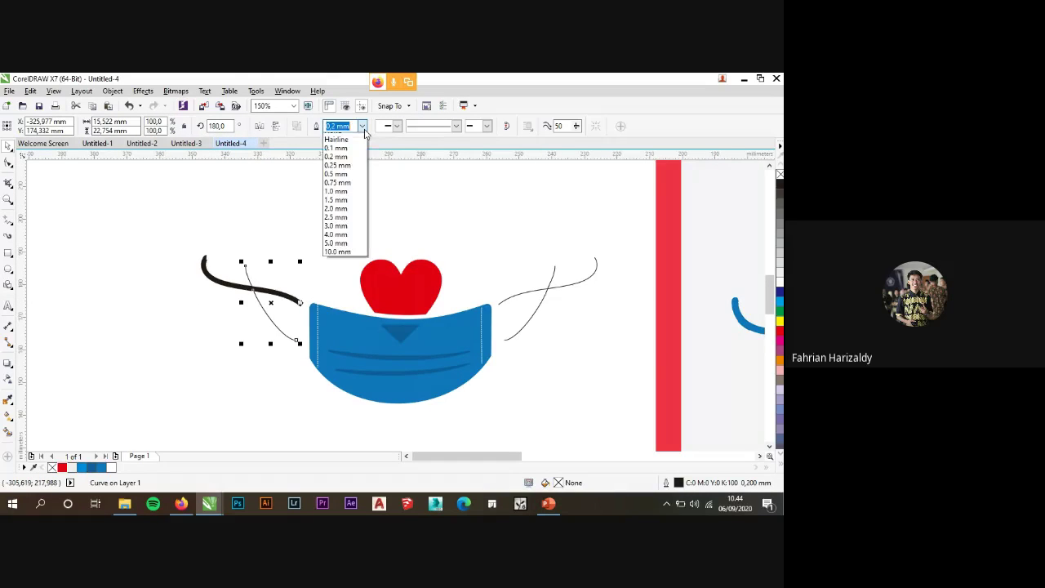
pyautogui.click(337, 206)
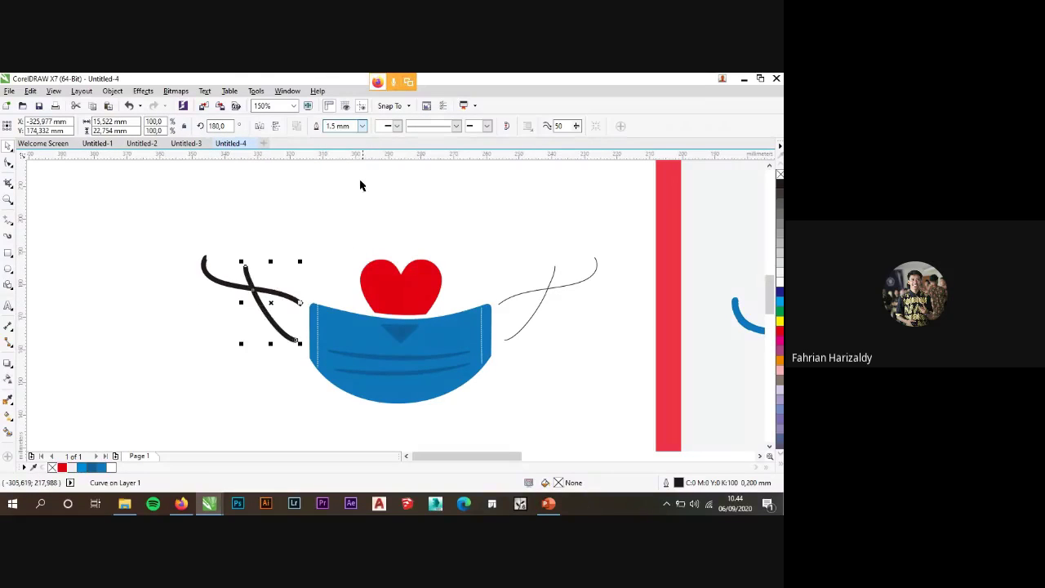
pyautogui.click(487, 126)
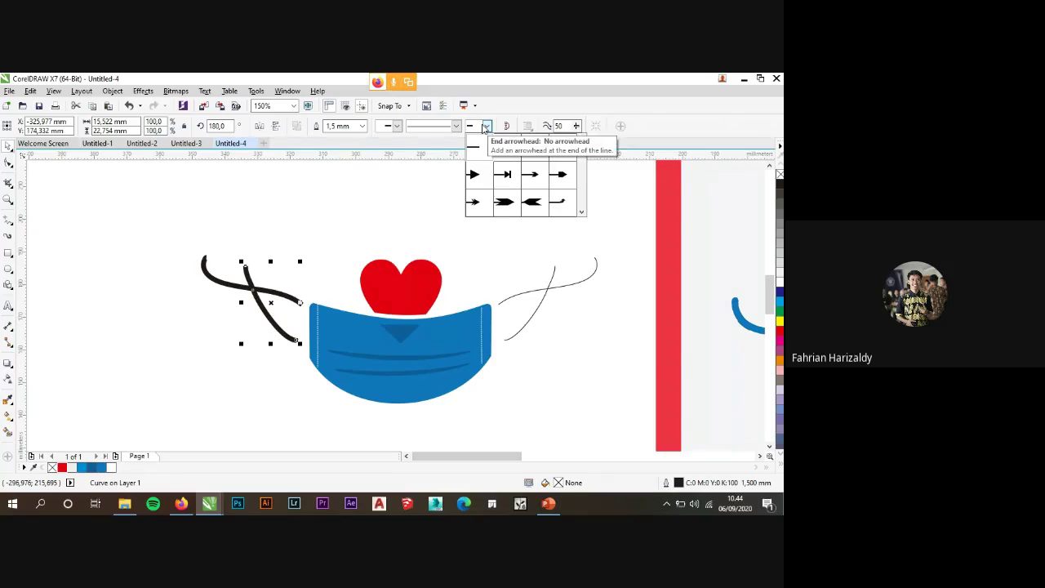
pyautogui.moveTo(585, 157)
pyautogui.mouseDown()
pyautogui.moveTo(583, 208)
pyautogui.moveTo(581, 143)
pyautogui.mouseUp()
pyautogui.press('Escape')
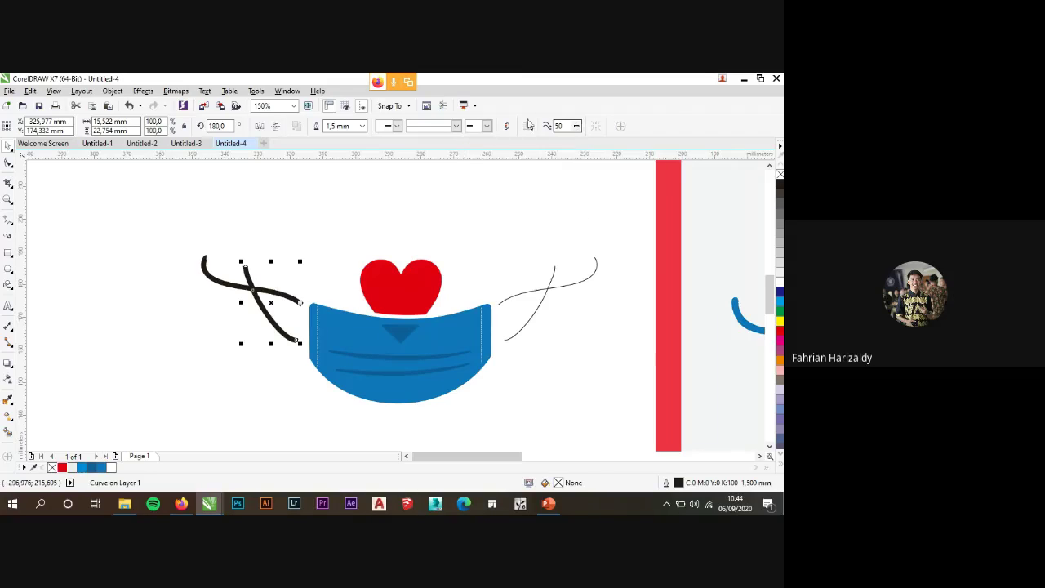
pyautogui.click(310, 272)
pyautogui.scroll(2, 285, 278)
pyautogui.scroll(-2, 225, 267)
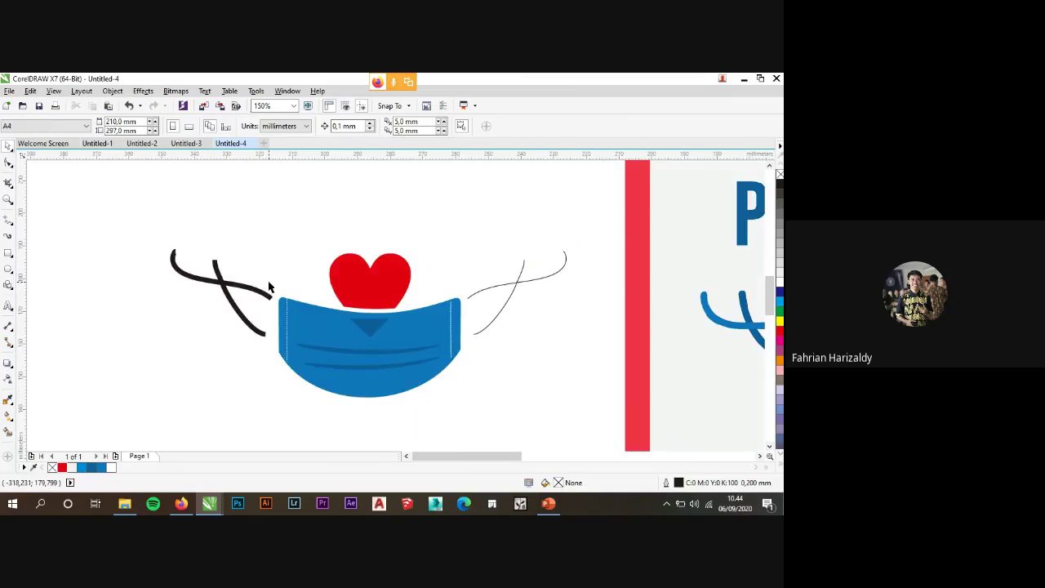
# Set the outline width of both right-hand strap curves to 1.5 mm.
pyautogui.click(476, 282)
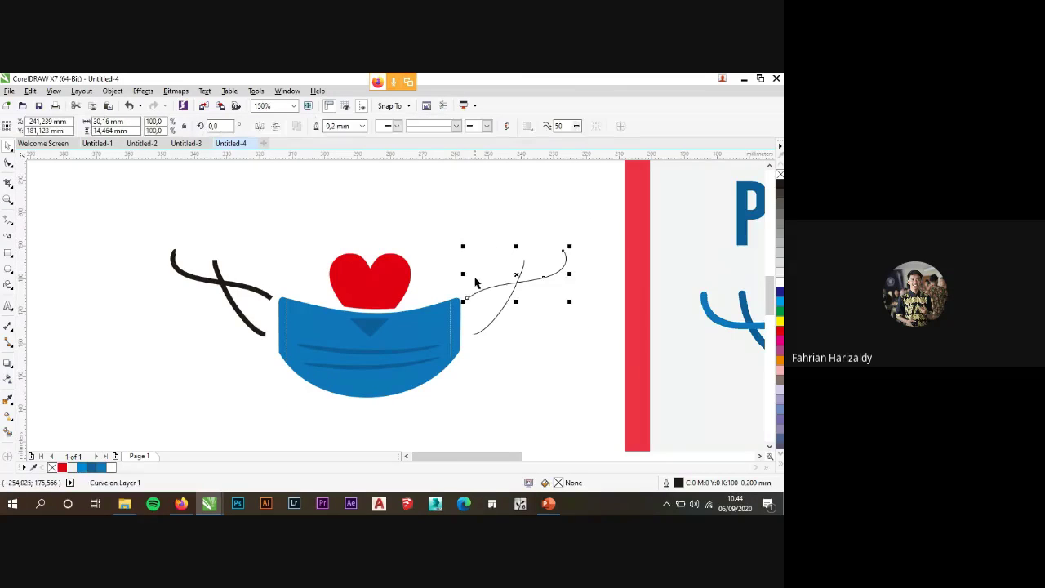
pyautogui.click(362, 126)
pyautogui.click(342, 204)
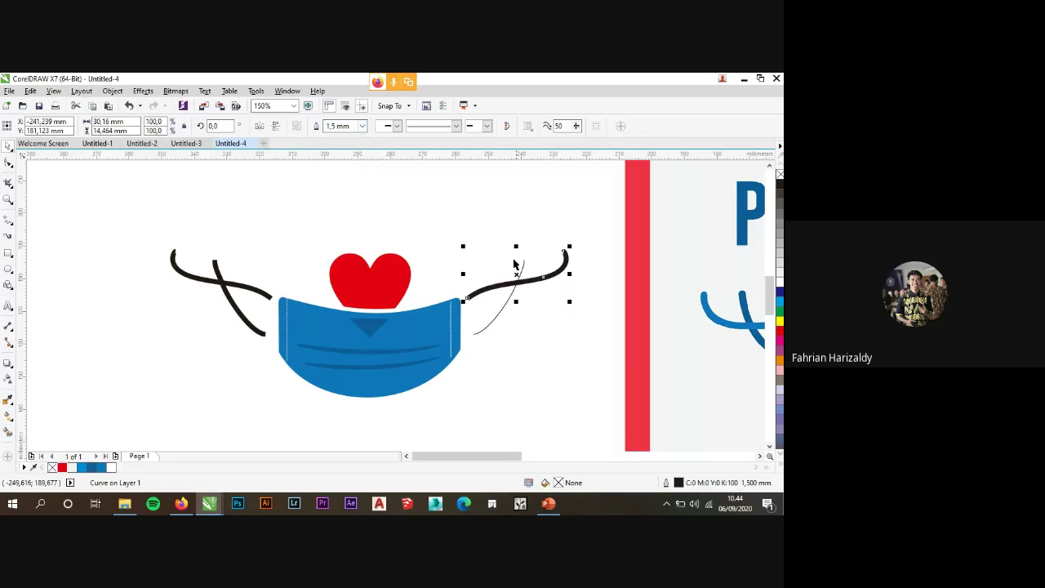
pyautogui.click(507, 308)
pyautogui.click(362, 126)
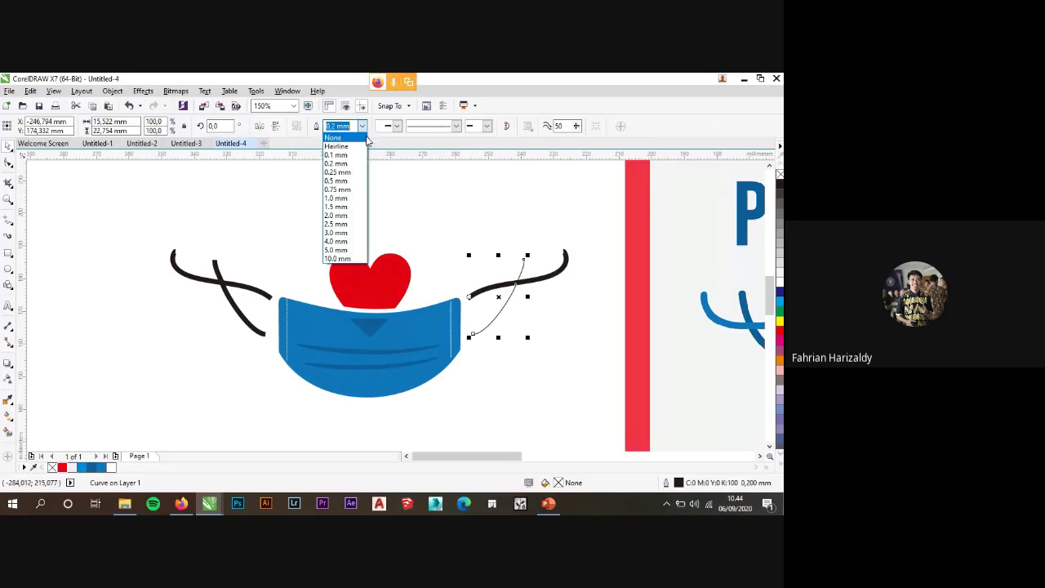
pyautogui.click(359, 209)
pyautogui.click(427, 210)
pyautogui.scroll(-2, 427, 206)
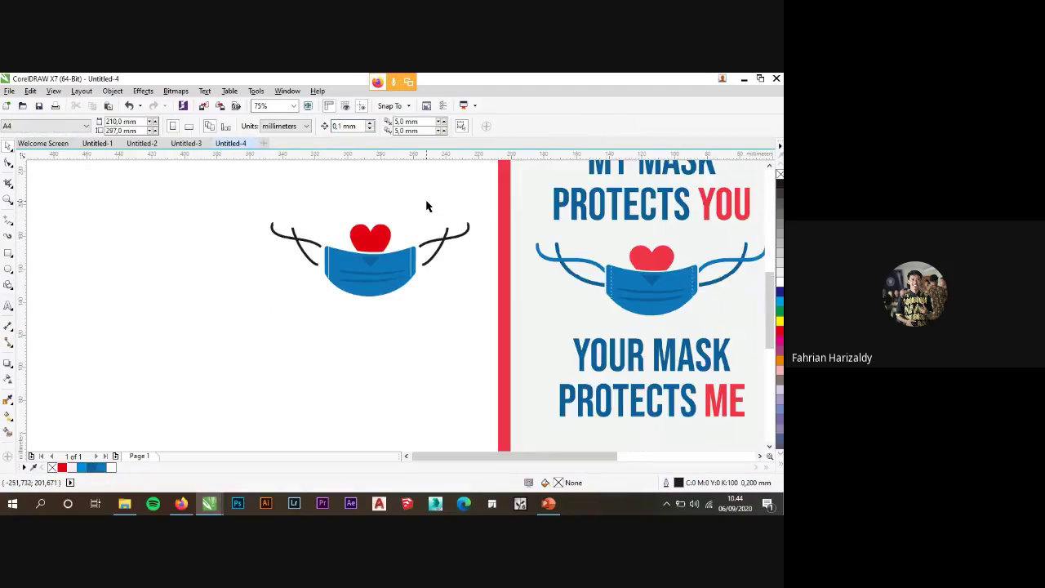
# Examine the end shapes of the right-hand strap curves and compare them with the strap ends in the reference image.
pyautogui.scroll(4, 466, 249)
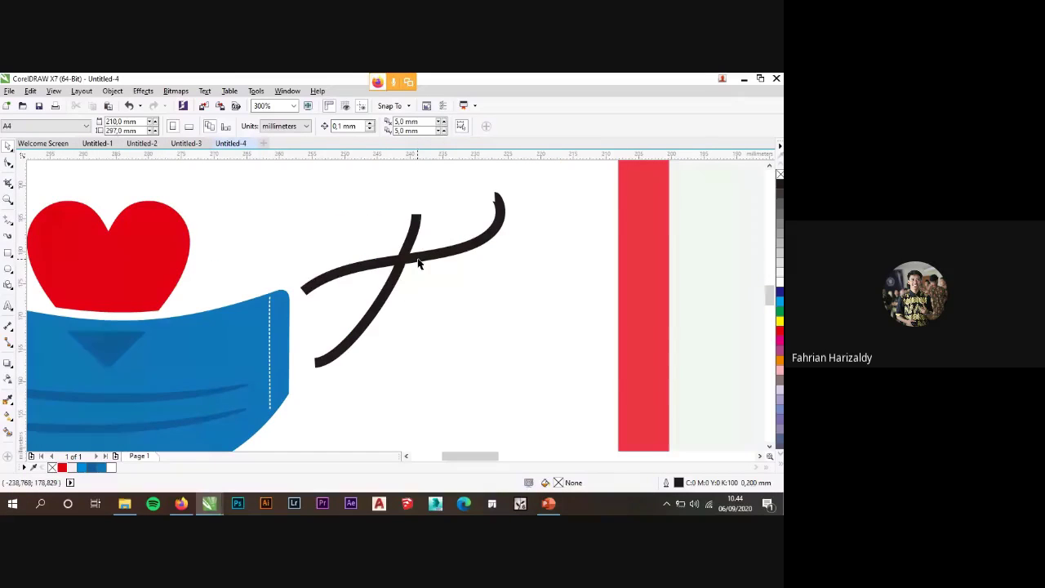
pyautogui.scroll(-4, 417, 263)
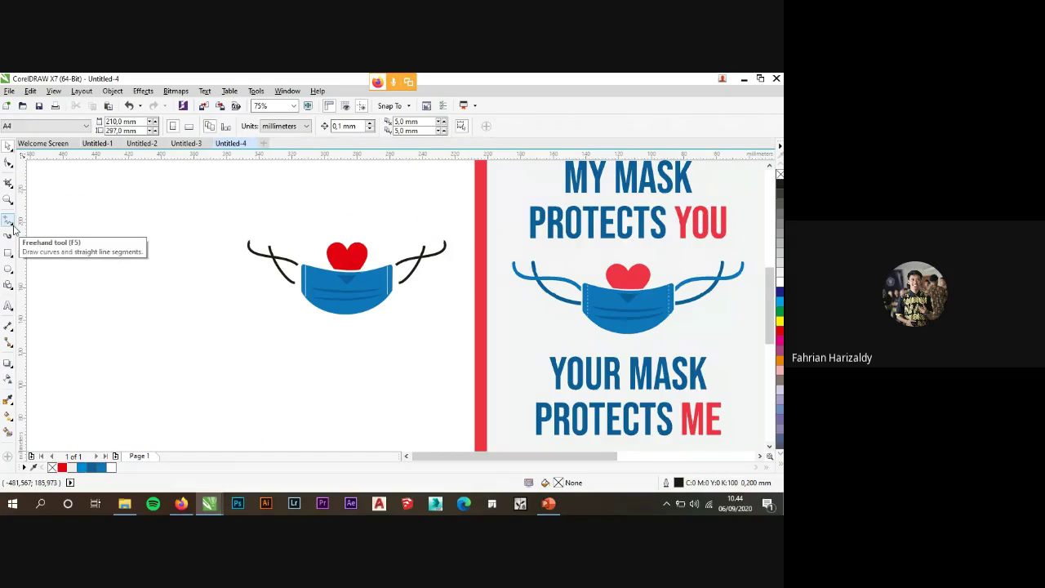
pyautogui.scroll(5, 375, 246)
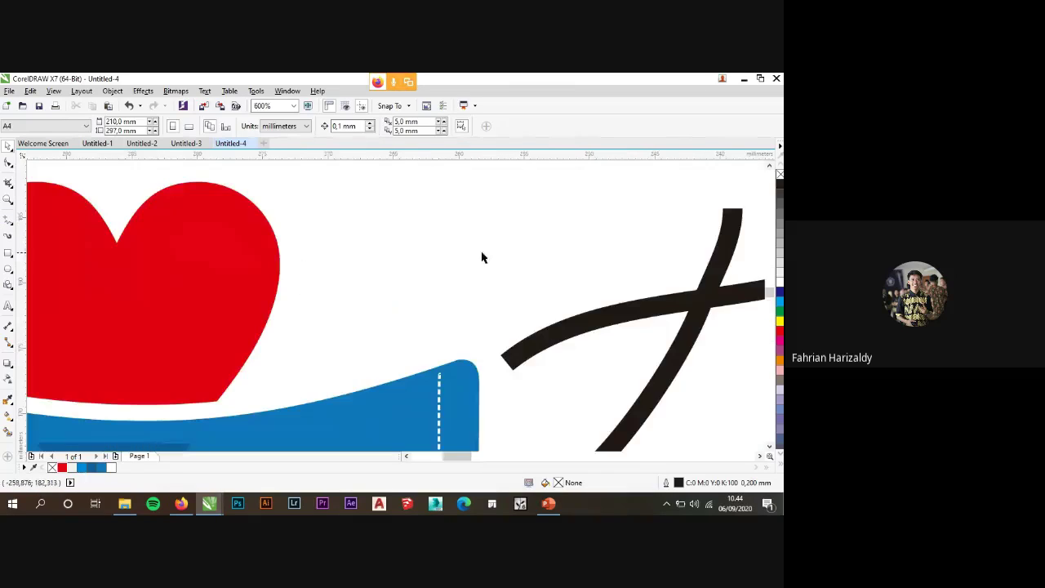
pyautogui.scroll(-5, 399, 269)
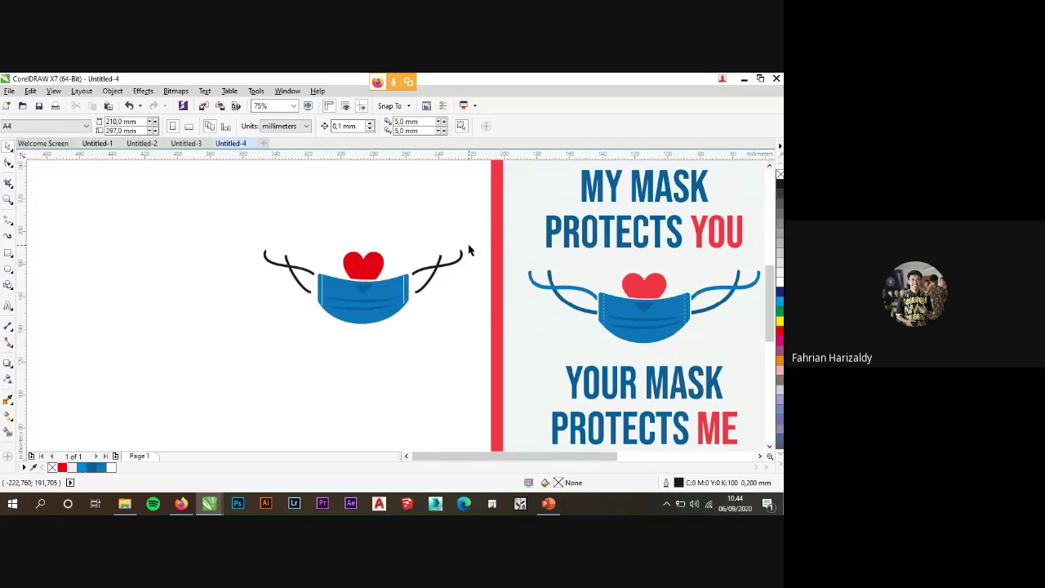
pyautogui.scroll(2, 472, 255)
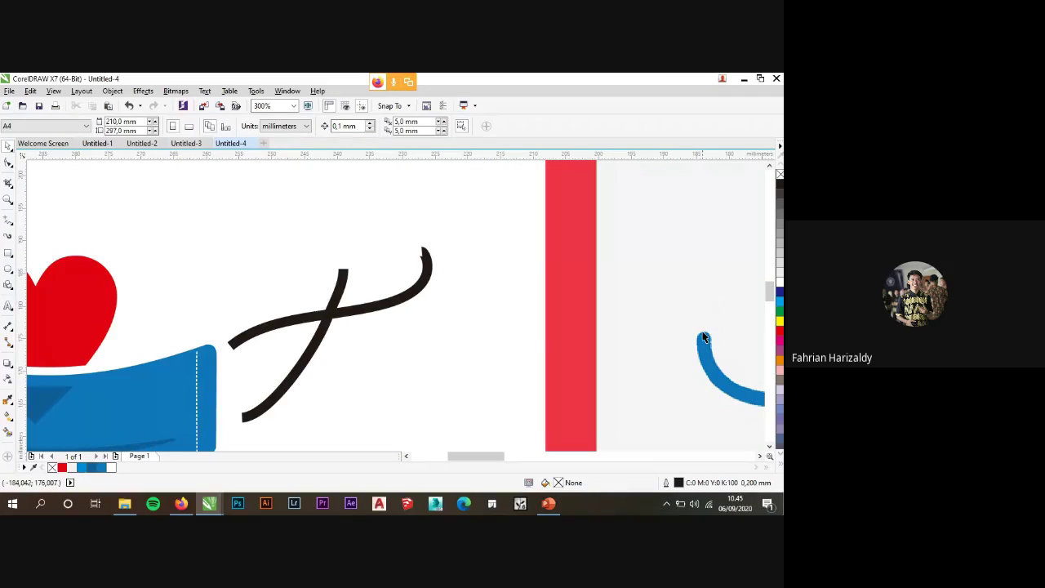
pyautogui.scroll(2, 420, 245)
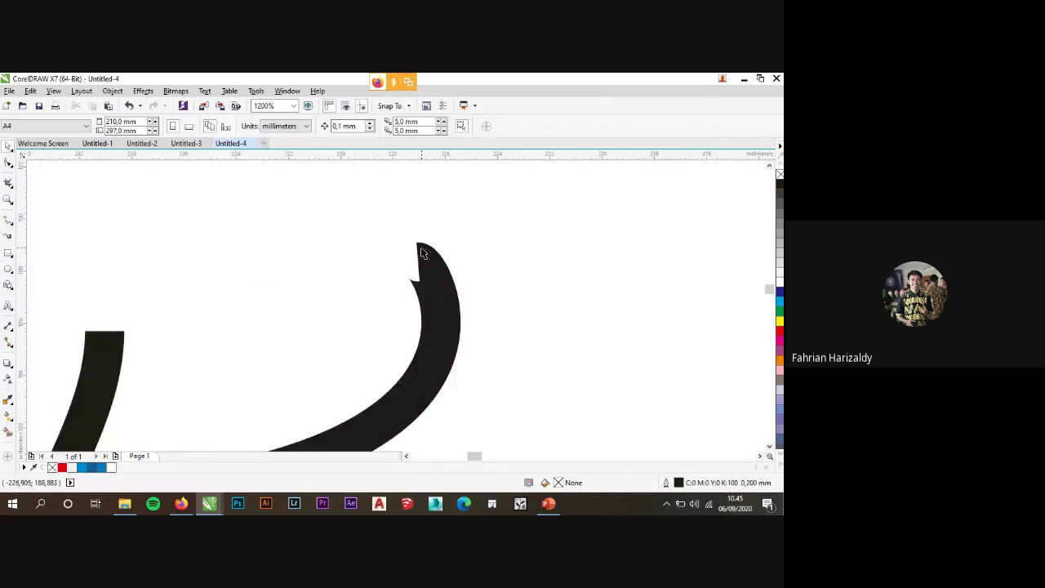
pyautogui.click(418, 245)
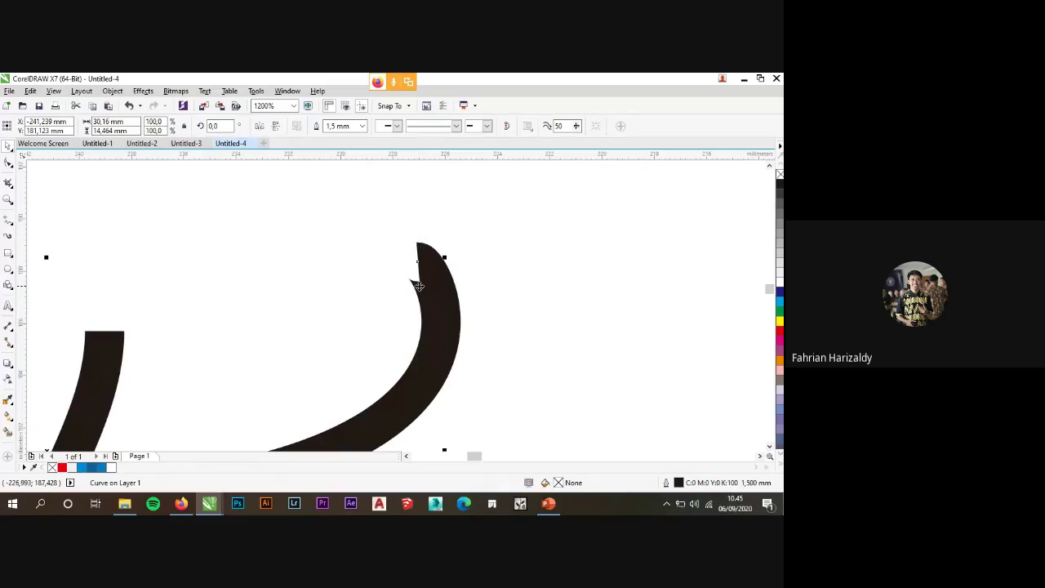
pyautogui.scroll(-1, 280, 245)
# Look through the end arrowhead, line style and start arrowhead options for the lower right strap curve.
pyautogui.click(194, 289)
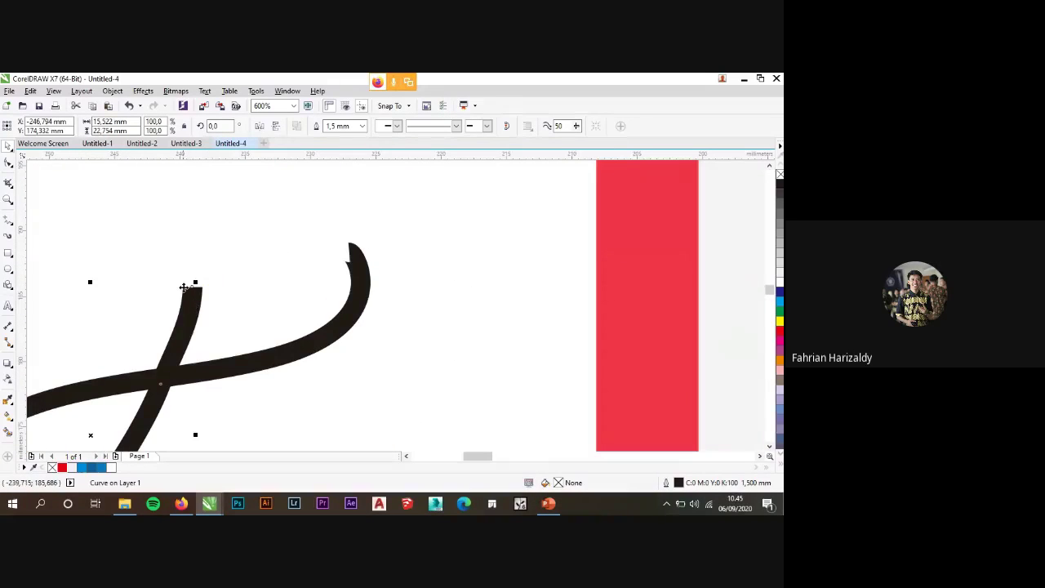
pyautogui.click(486, 126)
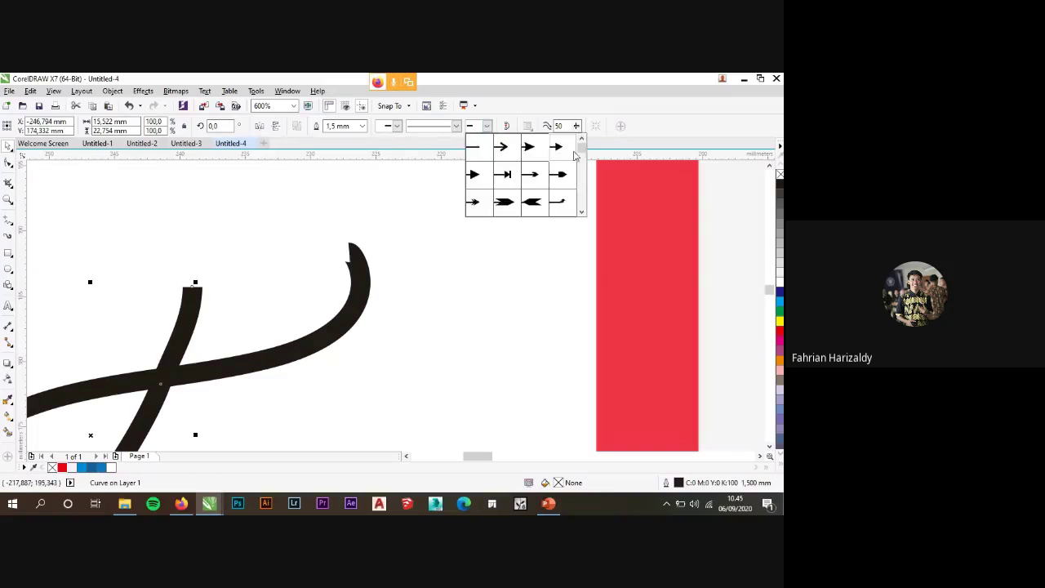
pyautogui.moveTo(582, 152)
pyautogui.mouseDown()
pyautogui.moveTo(582, 208)
pyautogui.moveTo(582, 152)
pyautogui.mouseUp()
pyautogui.click(432, 128)
pyautogui.click(433, 128)
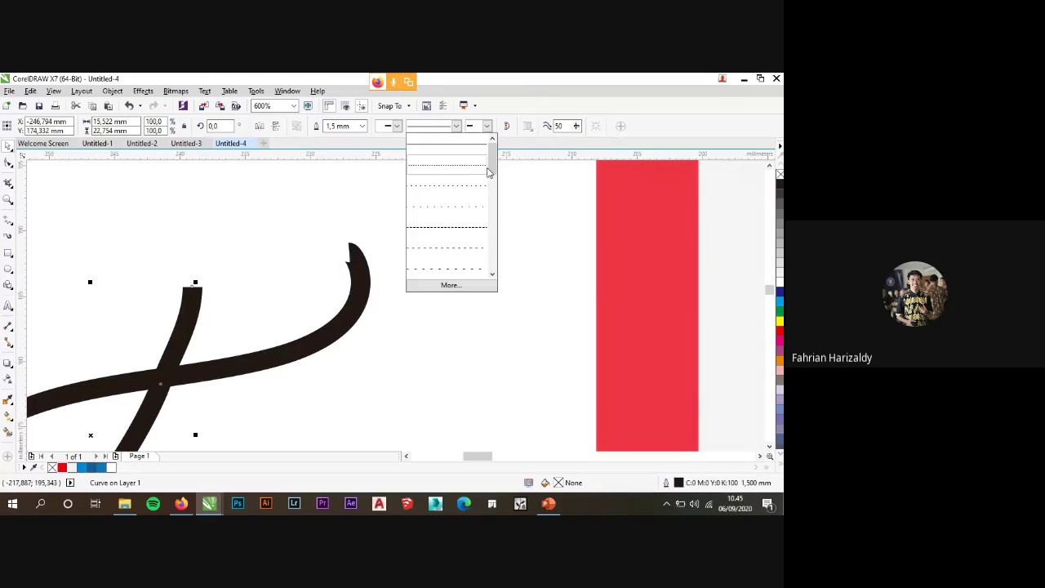
pyautogui.moveTo(488, 172)
pyautogui.mouseDown()
pyautogui.moveTo(492, 249)
pyautogui.moveTo(492, 156)
pyautogui.mouseUp()
pyautogui.click(404, 130)
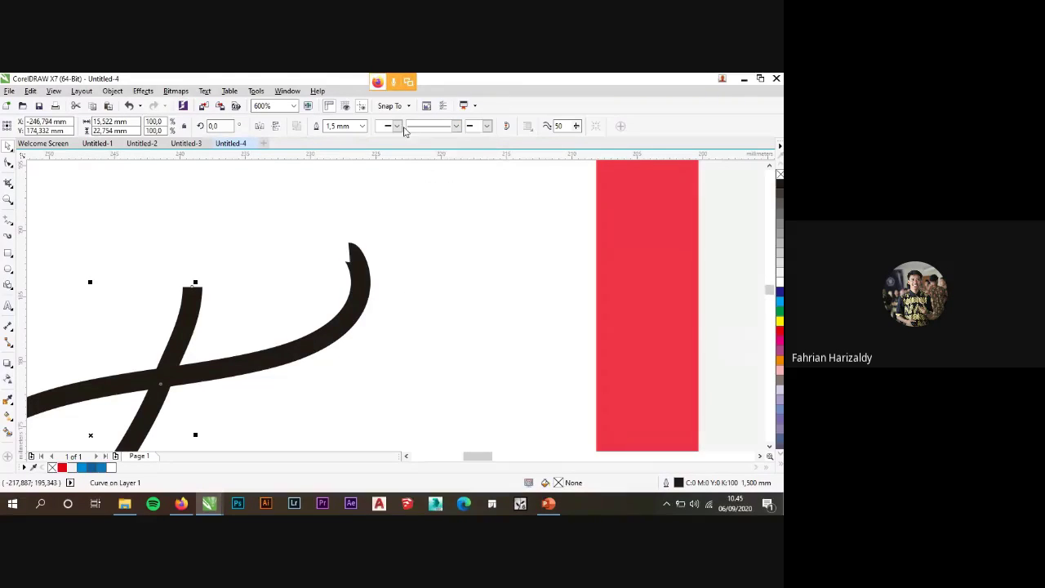
pyautogui.click(398, 126)
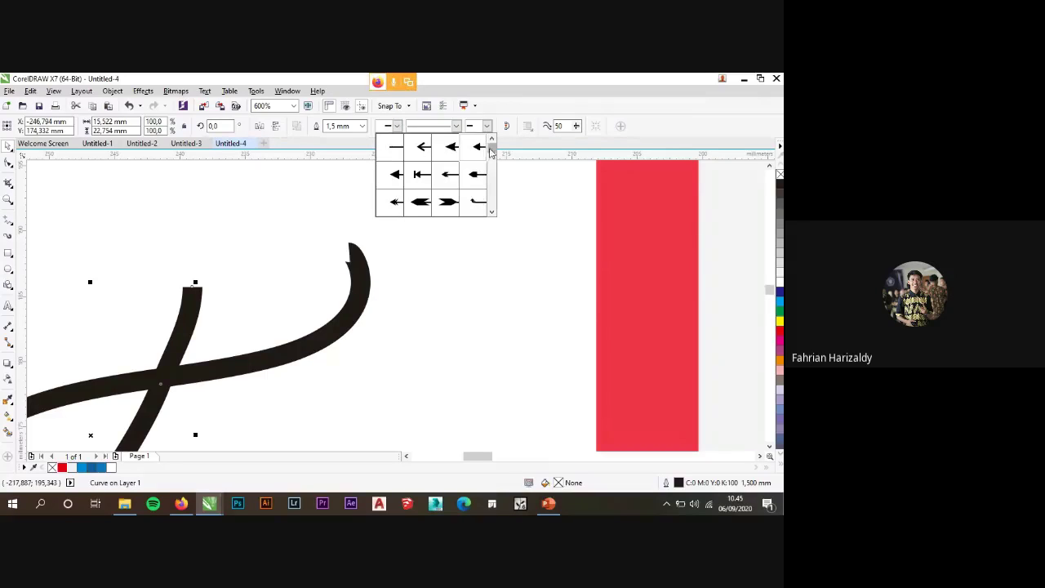
pyautogui.moveTo(491, 153)
pyautogui.mouseDown()
pyautogui.moveTo(490, 198)
pyautogui.moveTo(490, 146)
pyautogui.mouseUp()
pyautogui.click(412, 218)
pyautogui.scroll(-2, 412, 217)
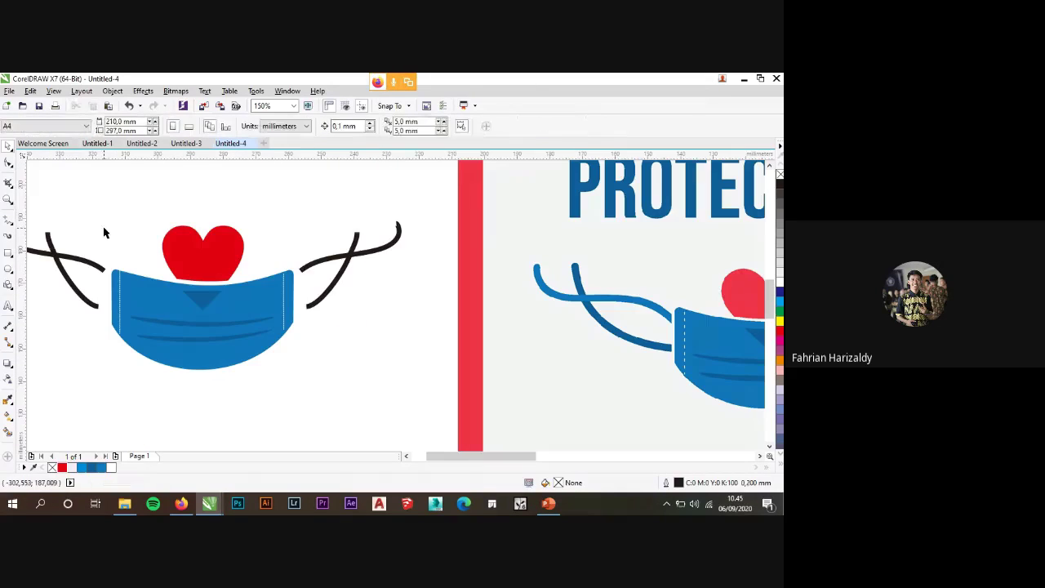
# With the Pen tool, draw a straight segment about 40 by 14 mm over the reference's upper left strap, from its mask end to its outer tip.
pyautogui.click(10, 222)
pyautogui.click(37, 256)
pyautogui.scroll(-2, 38, 255)
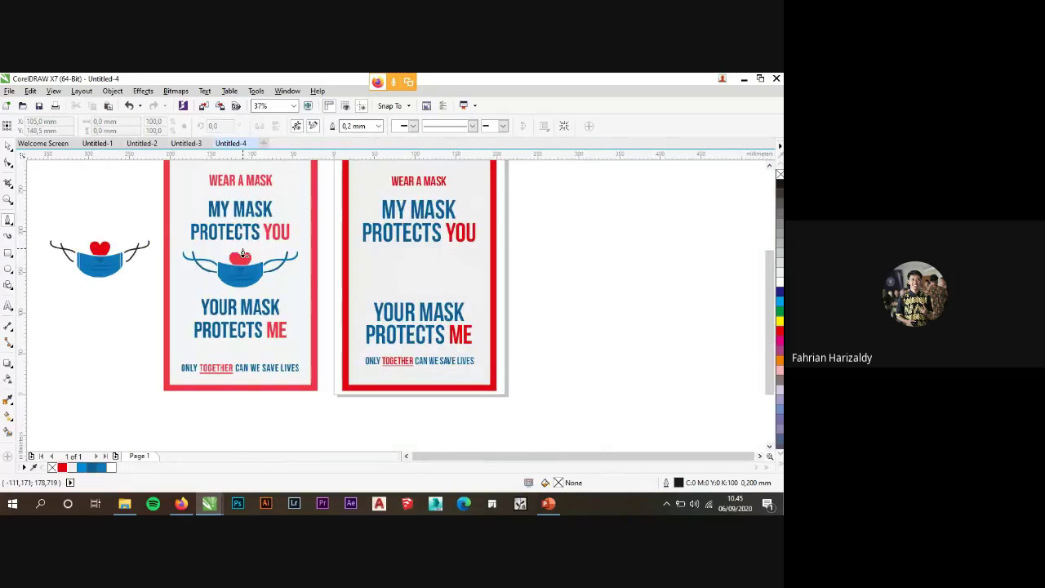
pyautogui.scroll(3, 44, 247)
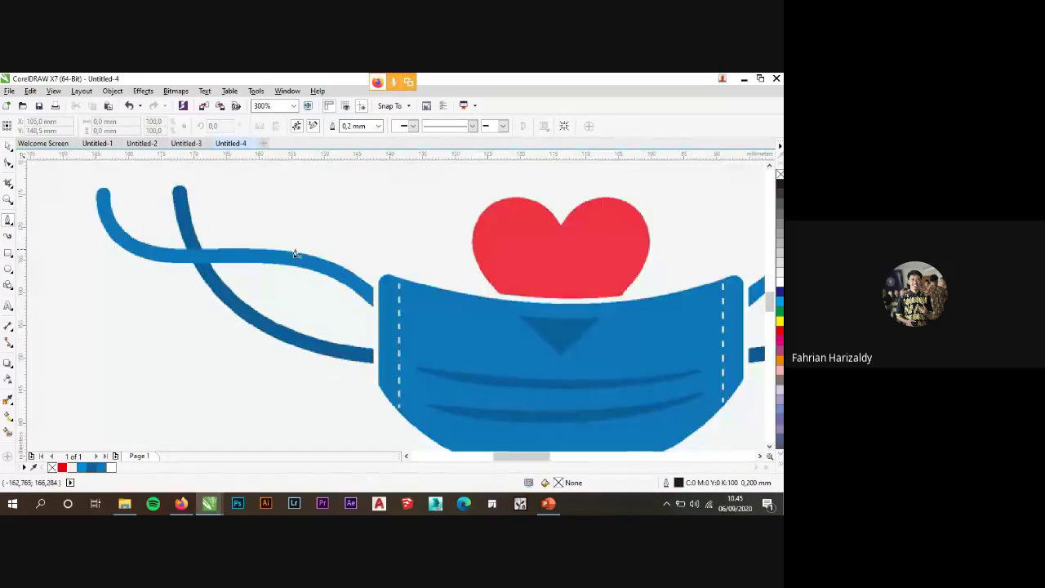
pyautogui.scroll(1, 373, 295)
pyautogui.click(373, 293)
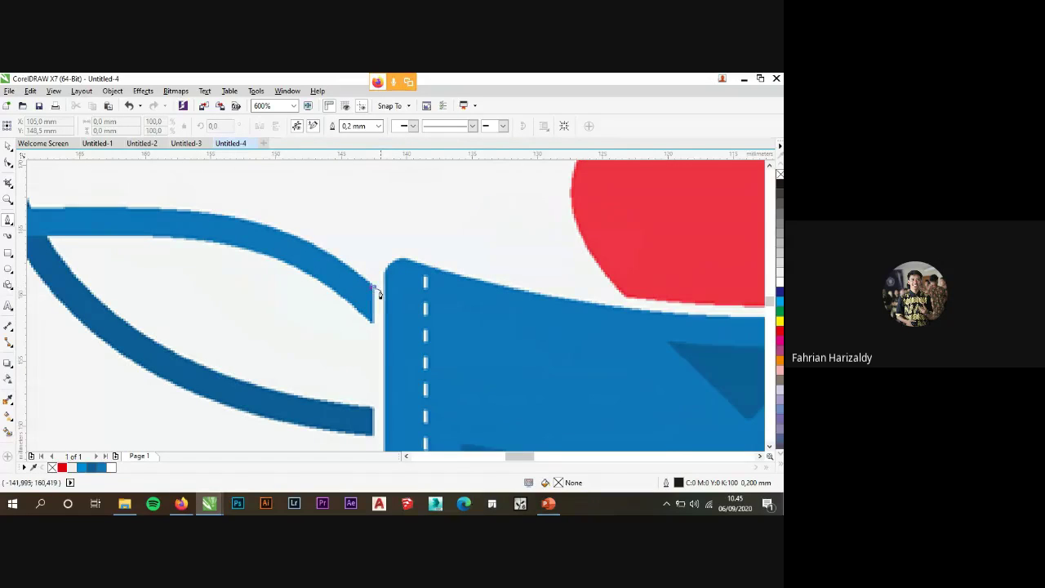
pyautogui.scroll(-1, 378, 291)
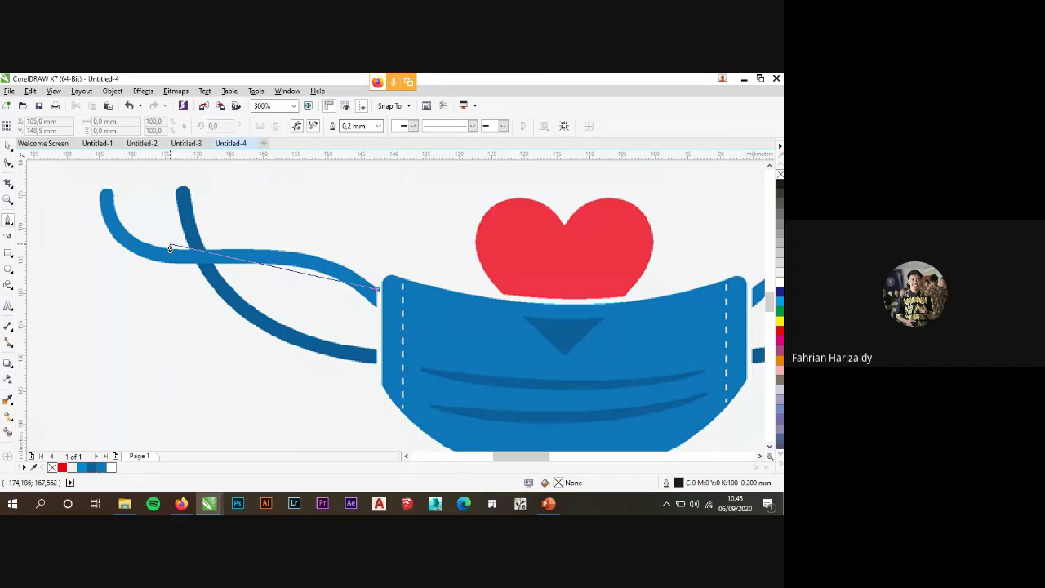
pyautogui.click(105, 196)
# Continue the pen outline across the strap's tip and back to its lower mask-side corner, closing the shape at about 42 by 17 mm.
pyautogui.scroll(1, 104, 196)
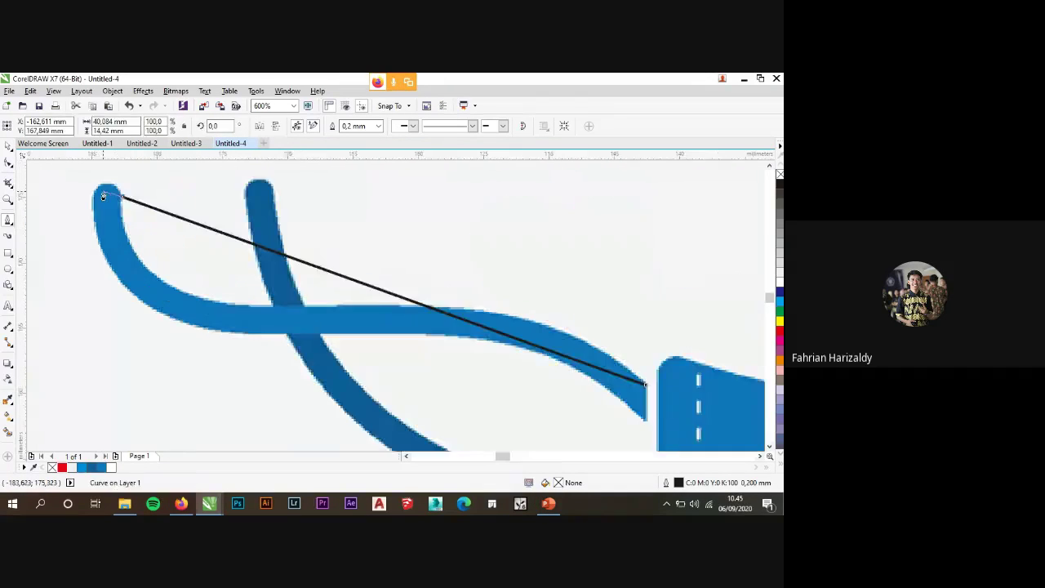
pyautogui.scroll(1, 103, 197)
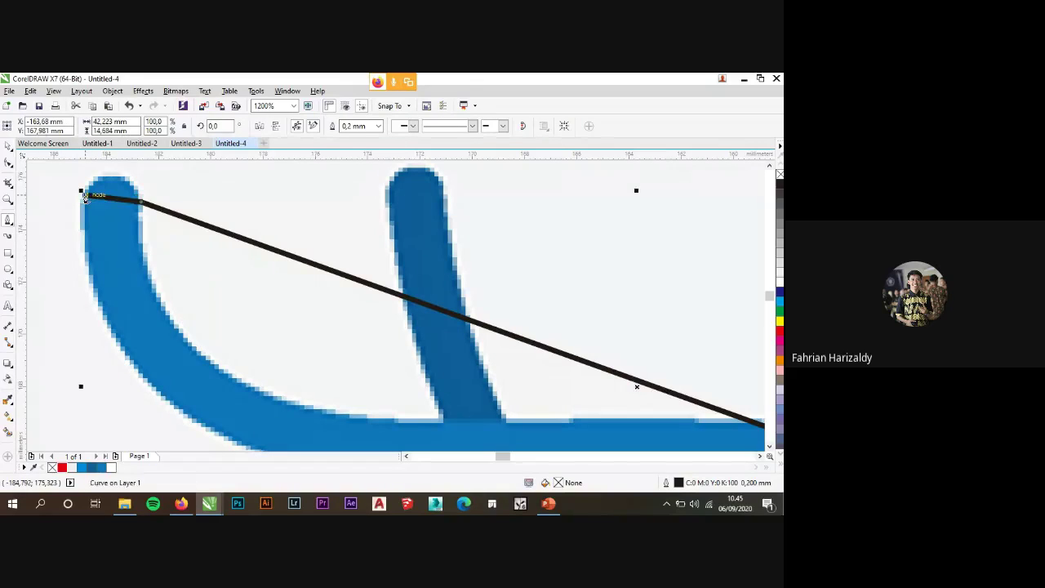
pyautogui.scroll(2, 85, 197)
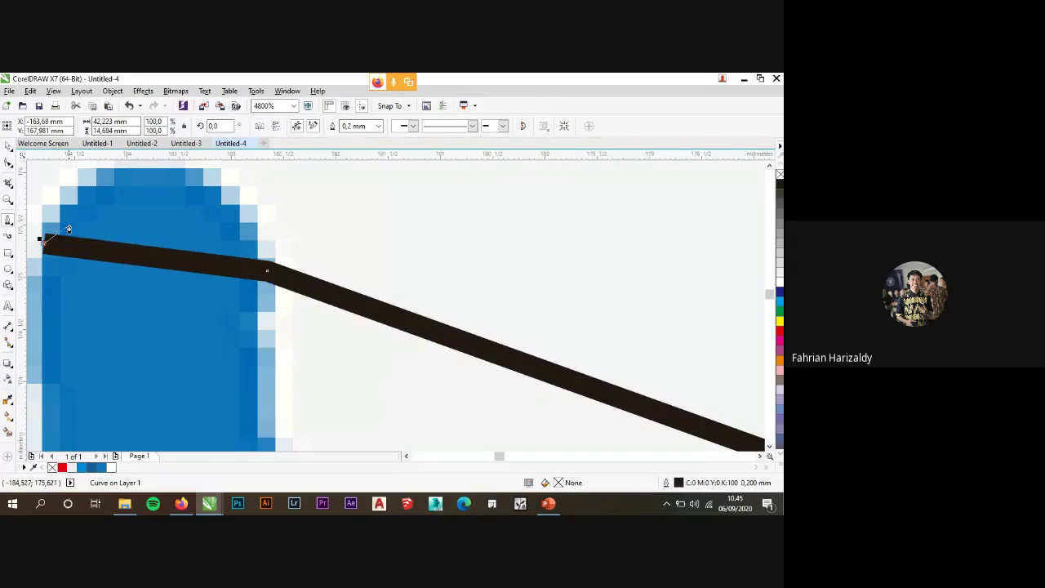
pyautogui.scroll(-4, 180, 200)
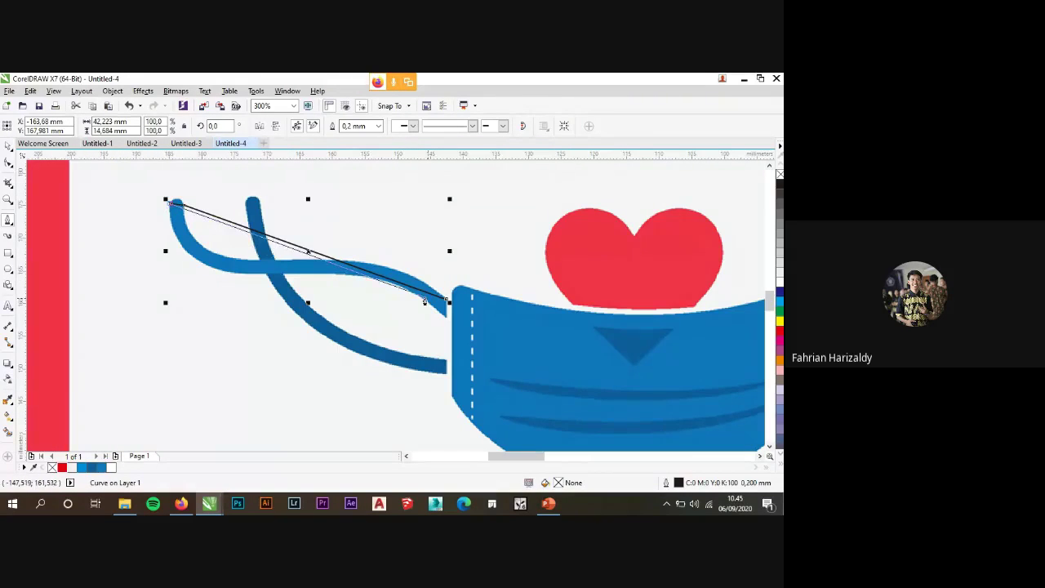
pyautogui.scroll(2, 449, 318)
pyautogui.click(450, 319)
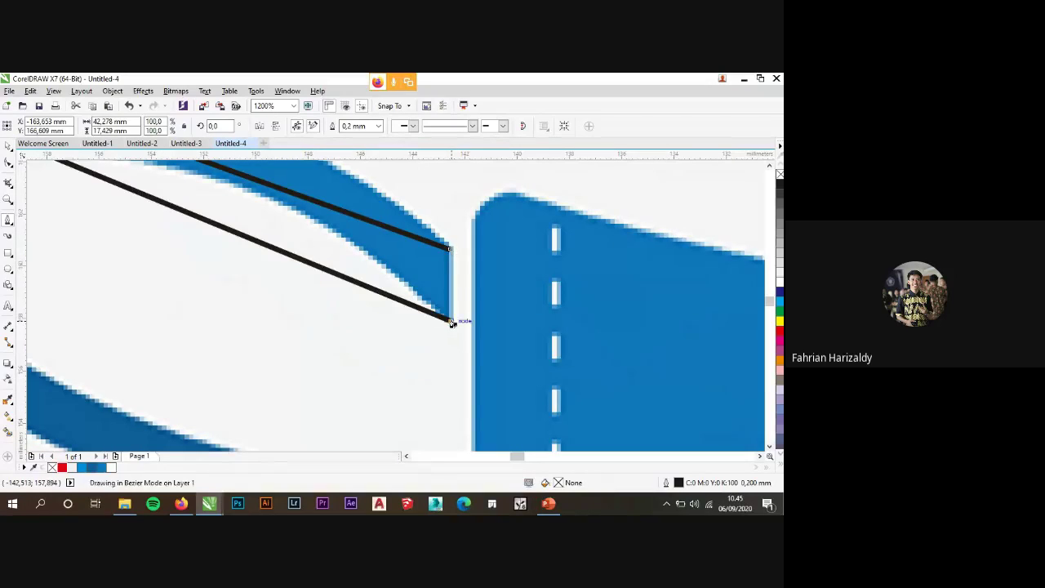
pyautogui.click(448, 247)
pyautogui.scroll(-2, 450, 302)
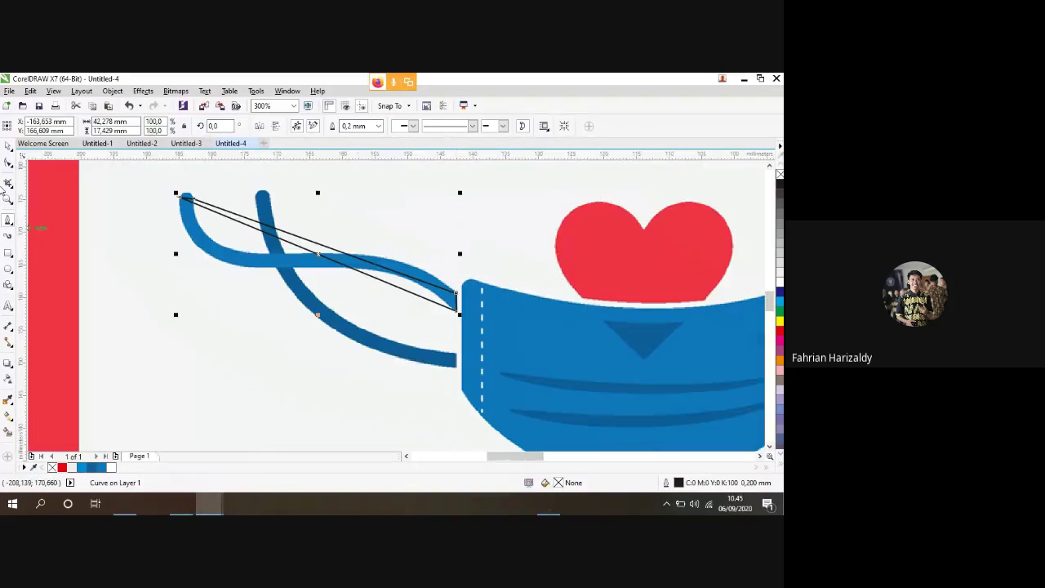
# Convert the lower long edge of the upper left strap outline to a curve and bend it along the reference strap's lower edge.
pyautogui.click(9, 145)
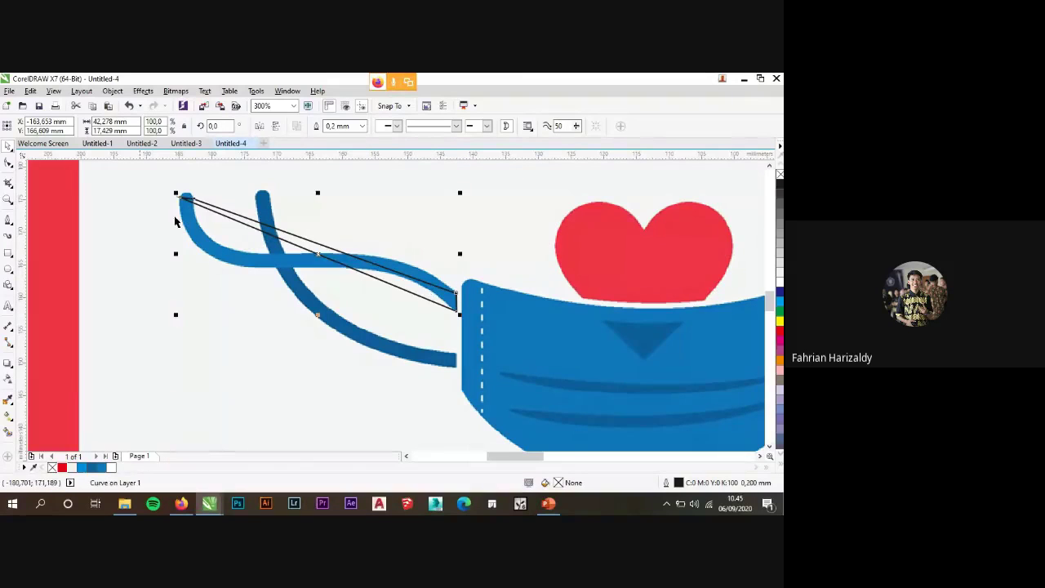
pyautogui.click(8, 161)
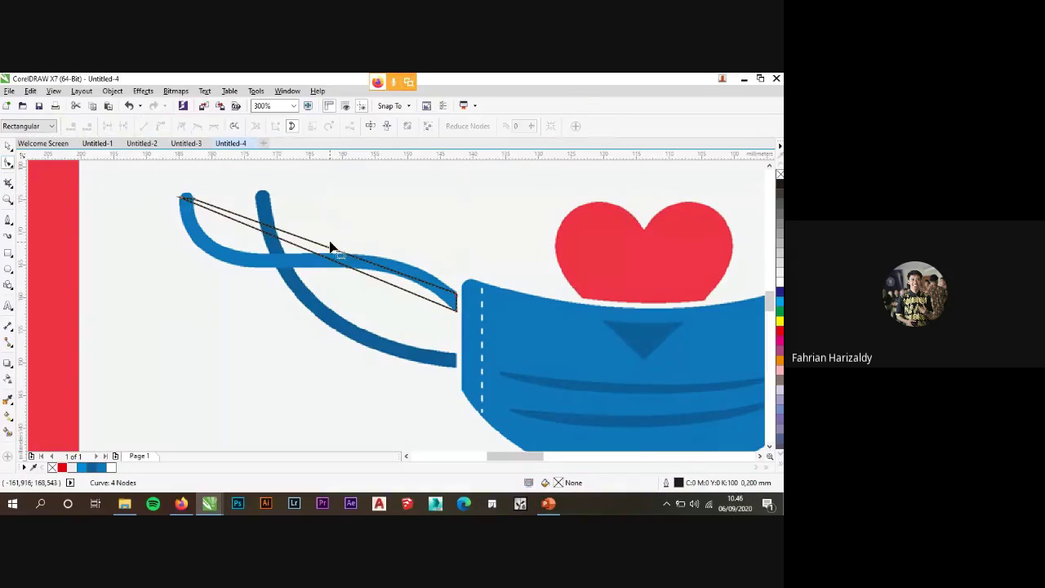
pyautogui.rightClick(319, 256)
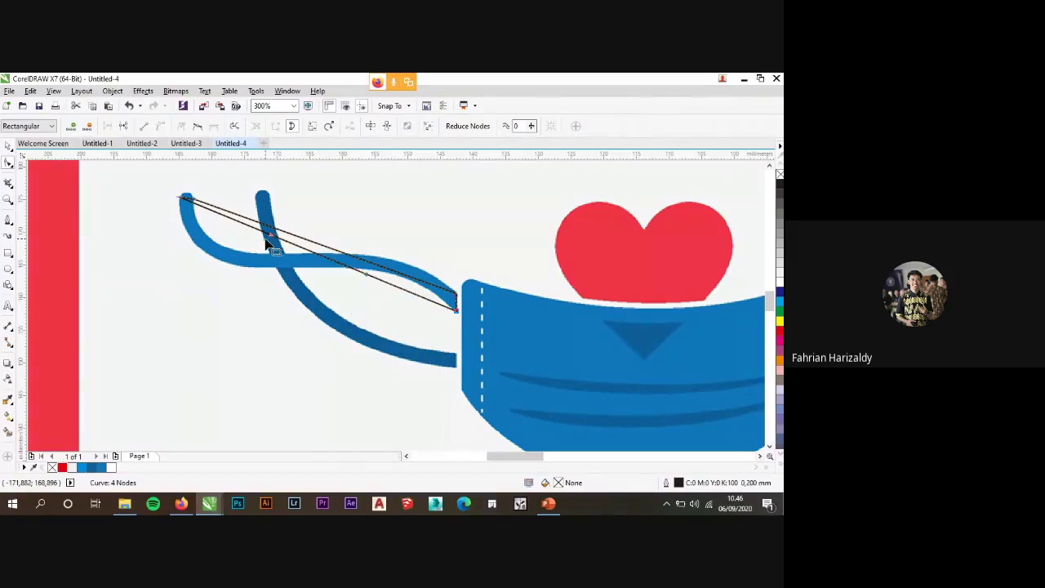
pyautogui.moveTo(265, 243); pyautogui.dragTo(181, 315)
pyautogui.moveTo(368, 278); pyautogui.dragTo(364, 218)
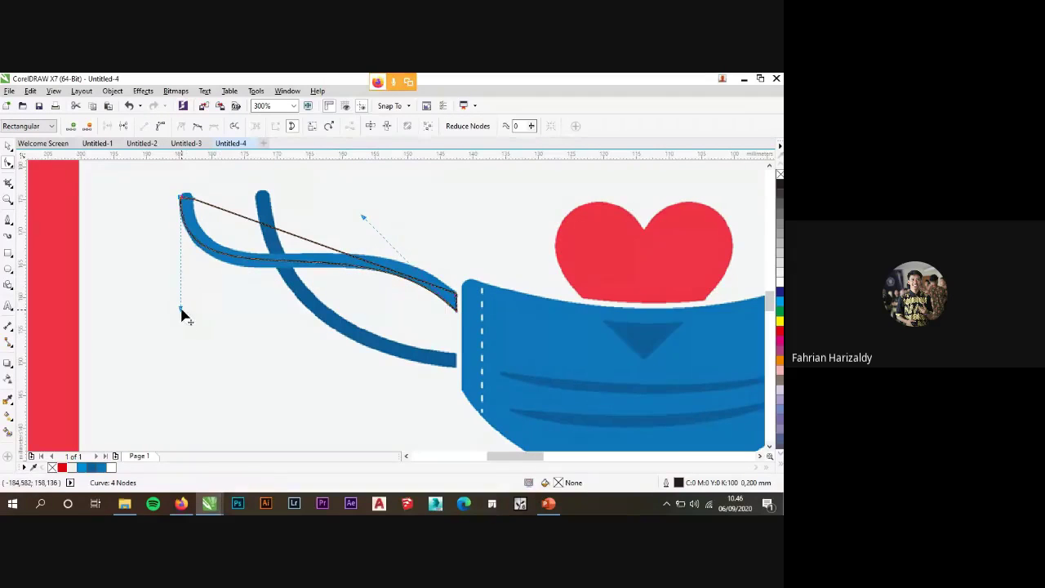
pyautogui.moveTo(179, 310); pyautogui.dragTo(187, 335)
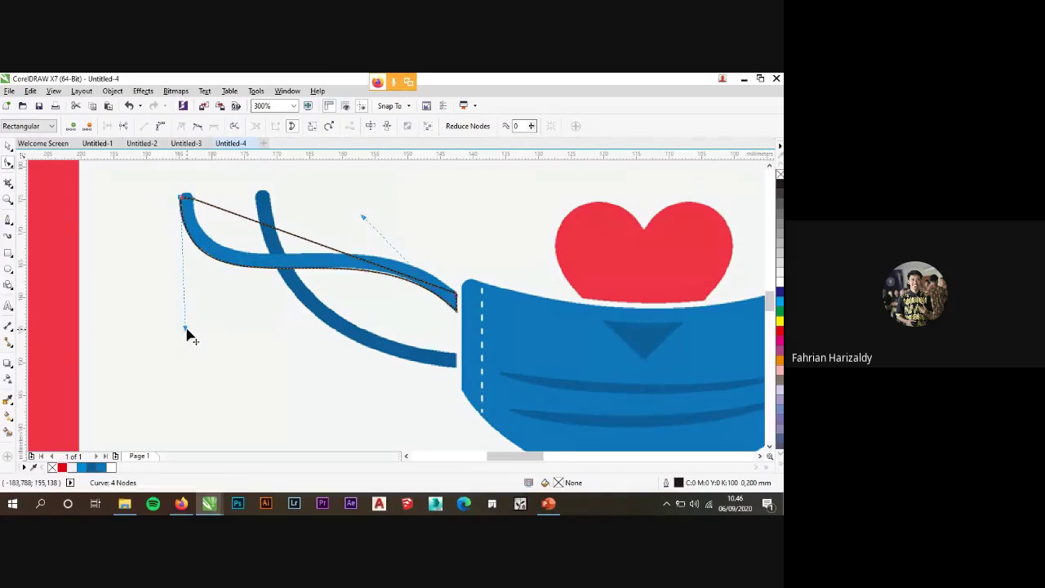
# Convert the upper long edge of the same strap outline to a curve and shape it along the reference strap's upper edge.
pyautogui.click(311, 245)
pyautogui.rightClick(302, 241)
pyautogui.click(356, 290)
pyautogui.moveTo(370, 266); pyautogui.dragTo(384, 227)
pyautogui.moveTo(280, 231); pyautogui.dragTo(183, 297)
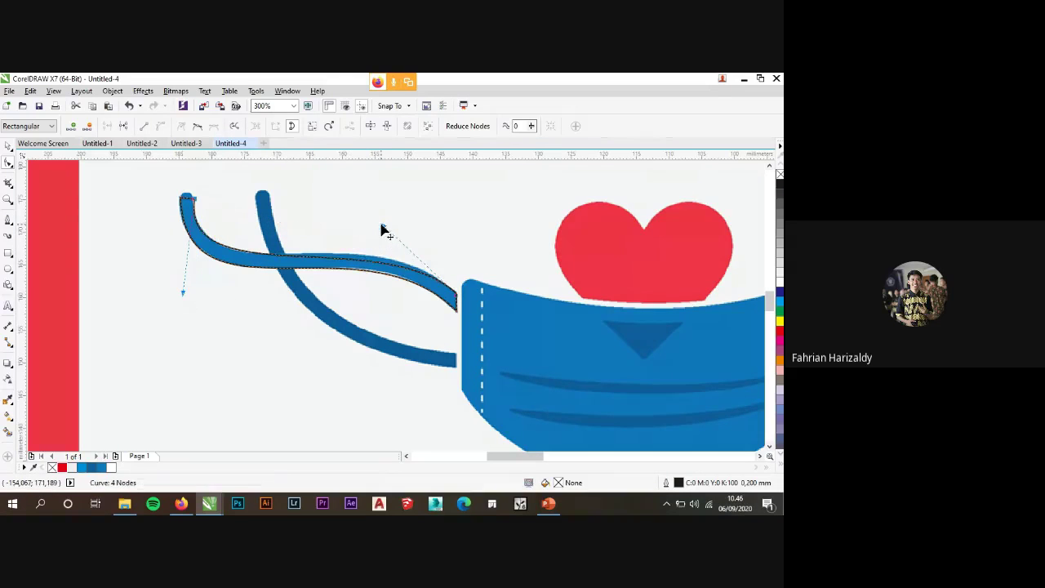
pyautogui.moveTo(383, 226); pyautogui.dragTo(380, 217)
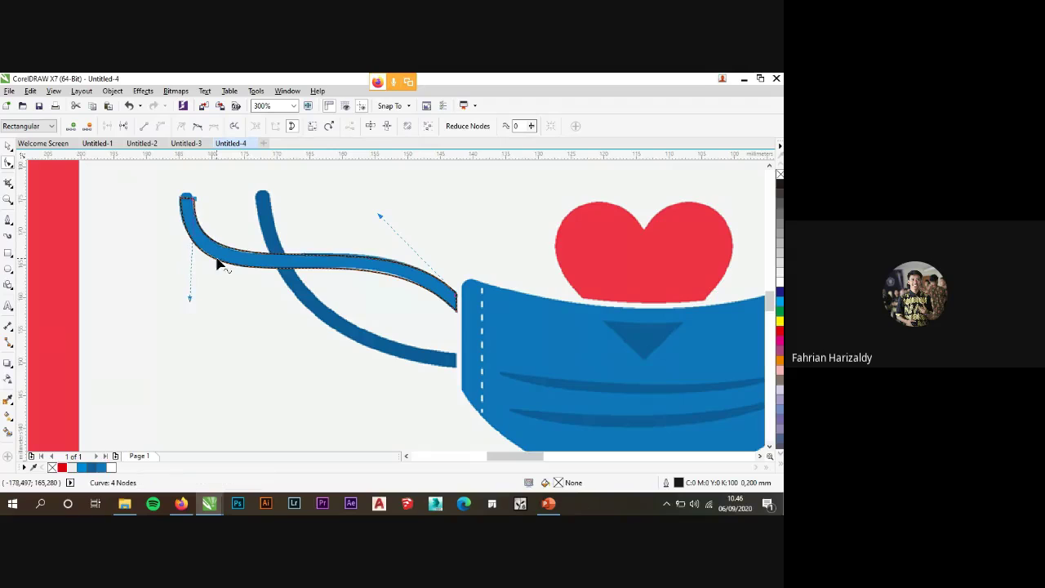
# Convert the short edge at the light blue strap's outer tip to a curve and round it to match the reference's cap.
pyautogui.scroll(2, 184, 193)
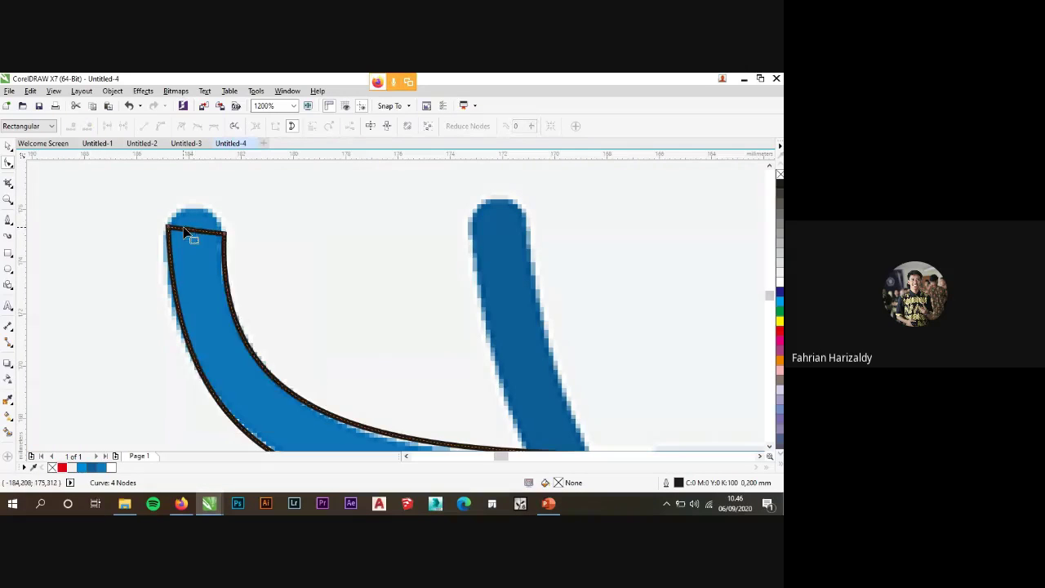
pyautogui.rightClick(192, 228)
pyautogui.click(184, 231)
pyautogui.rightClick(188, 233)
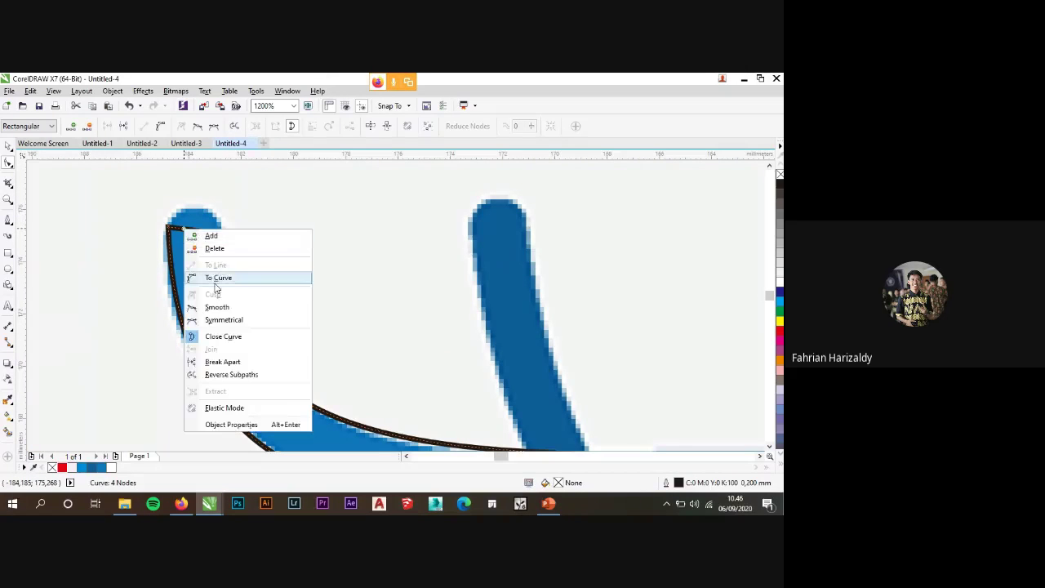
pyautogui.click(187, 234)
pyautogui.scroll(1, 186, 234)
pyautogui.moveTo(186, 239); pyautogui.dragTo(168, 187)
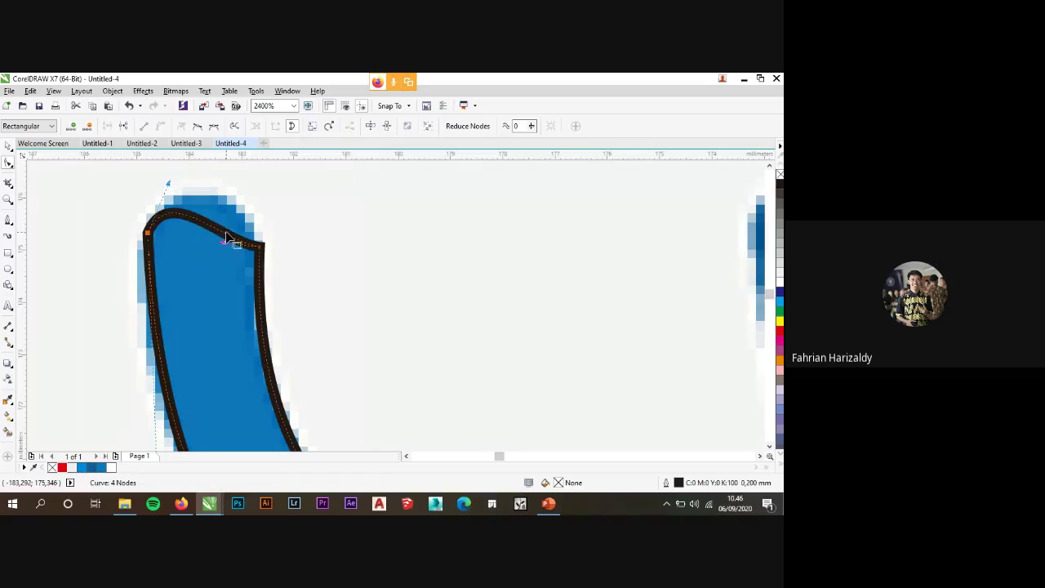
pyautogui.moveTo(227, 244); pyautogui.dragTo(163, 177)
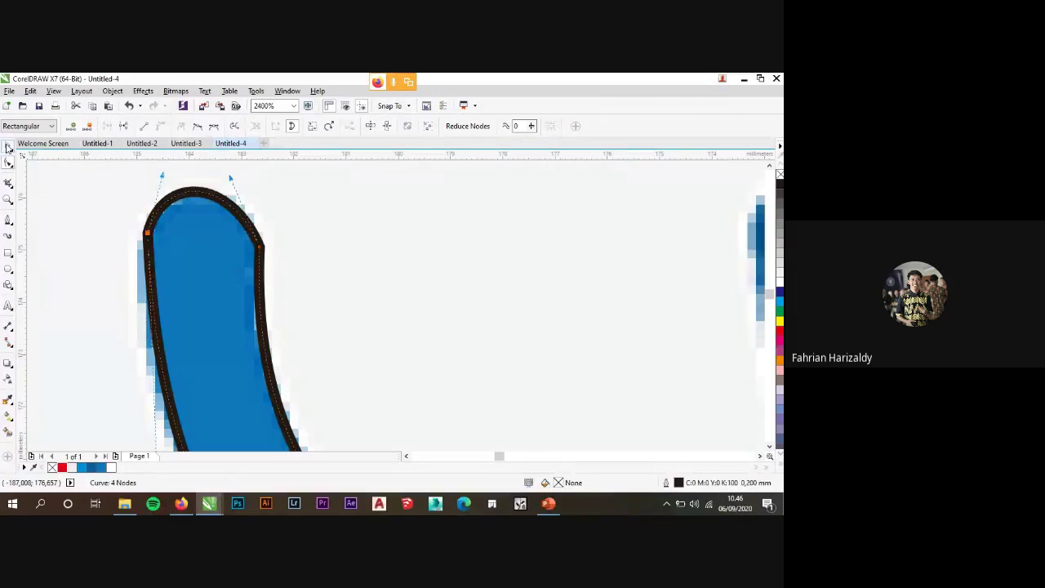
pyautogui.press('space')
pyautogui.scroll(-3, 202, 211)
pyautogui.scroll(-1, 203, 211)
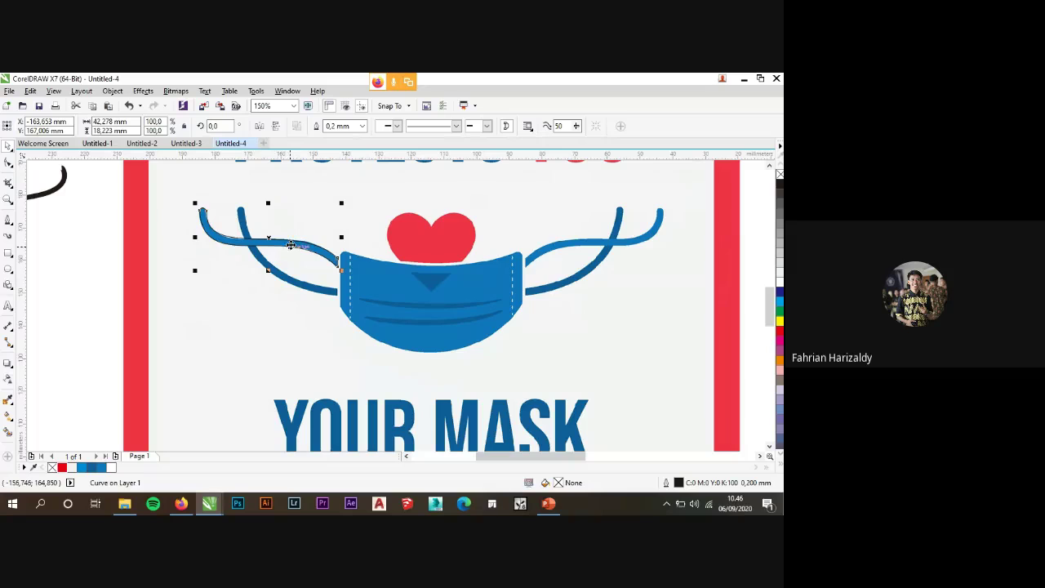
# With the Pen tool, outline the dark left strap with a closed straight-sided shape about 31 by 26 mm, from mask end to tip and back.
pyautogui.press('Escape')
pyautogui.press('F5')
pyautogui.scroll(2, 359, 292)
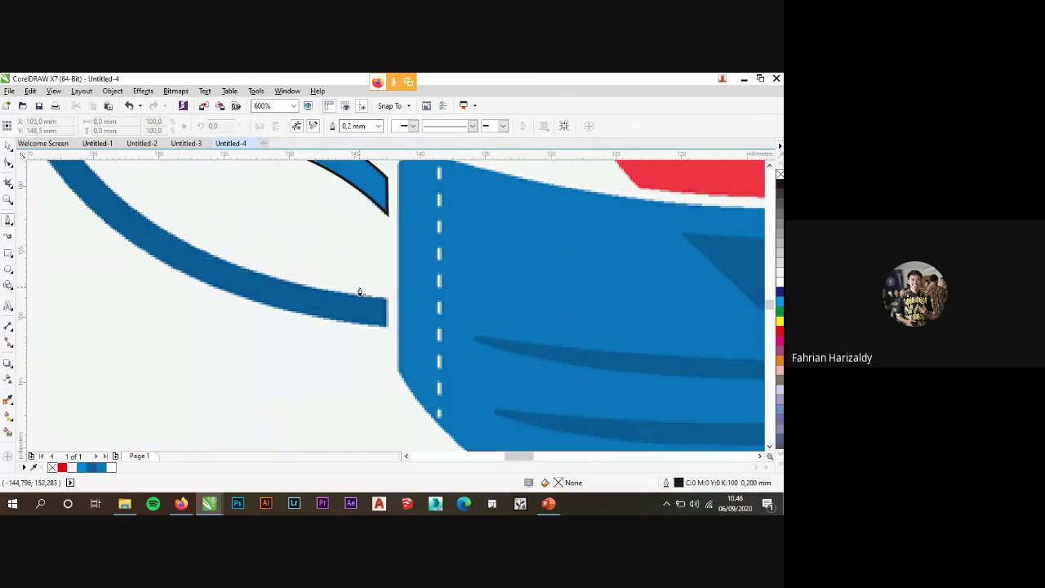
pyautogui.click(385, 326)
pyautogui.scroll(-2, 362, 342)
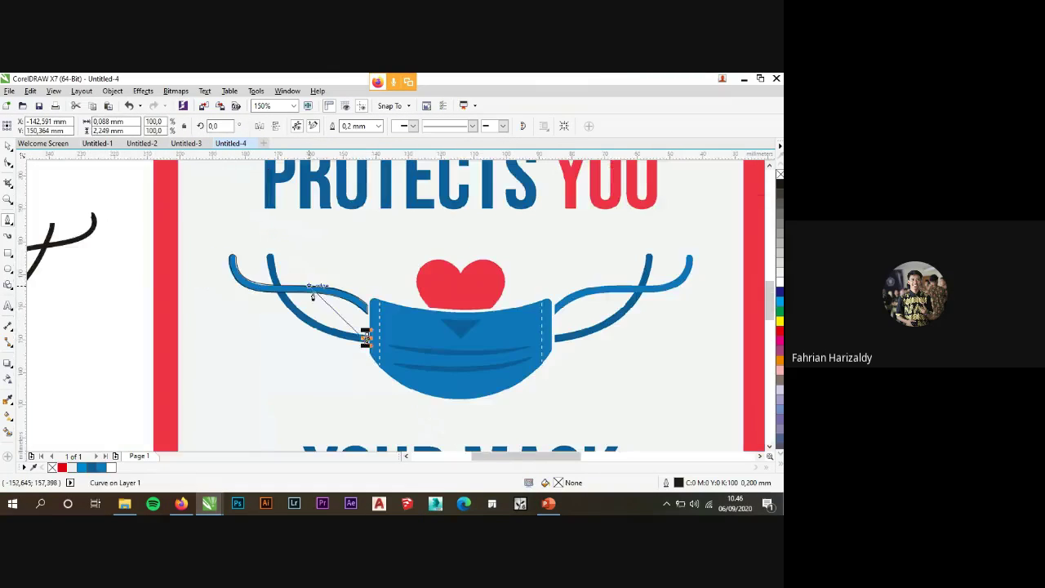
pyautogui.scroll(2, 315, 292)
pyautogui.click(302, 261)
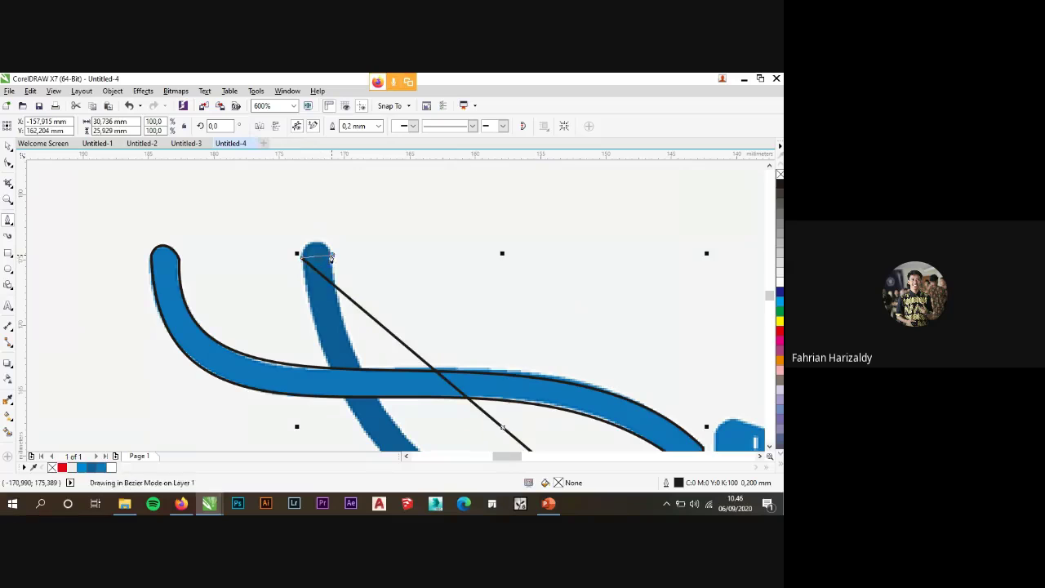
pyautogui.scroll(-2, 310, 236)
pyautogui.scroll(1, 498, 412)
pyautogui.click(397, 329)
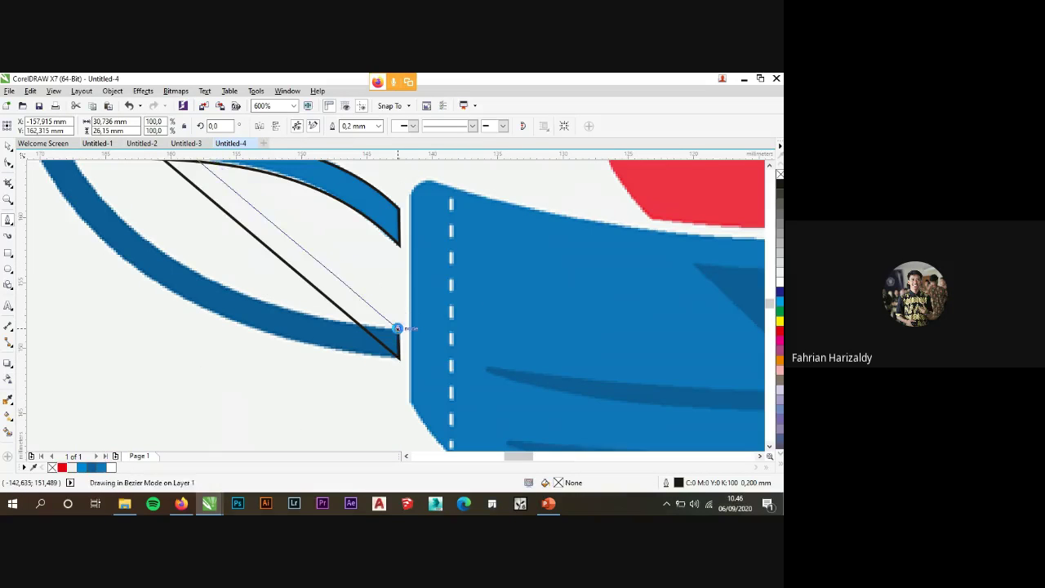
# Convert the lower long edge of the dark strap outline to a curve and bend it along the reference strap's outer edge.
pyautogui.click(8, 163)
pyautogui.rightClick(205, 196)
pyautogui.click(248, 245)
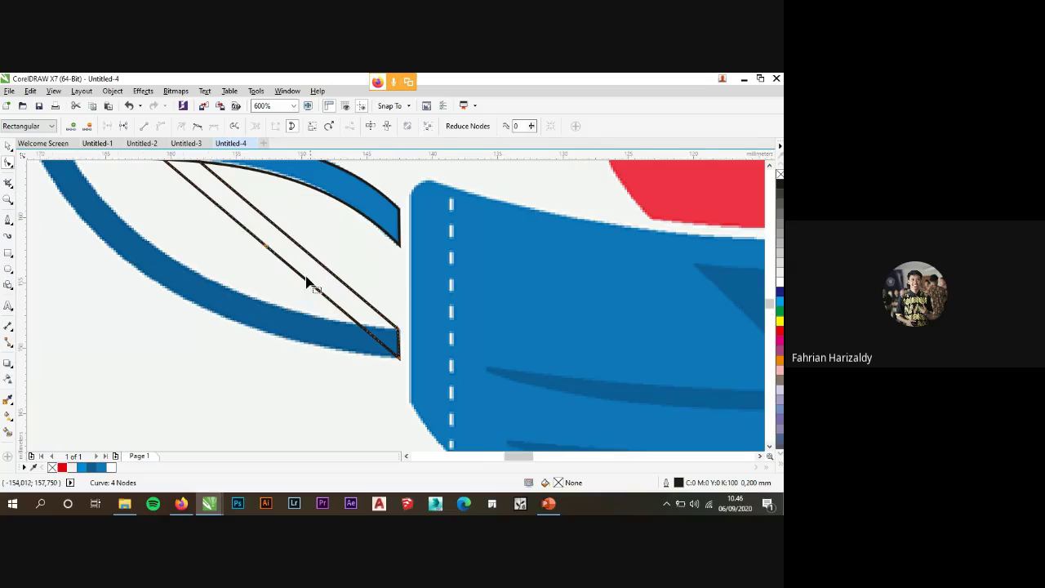
pyautogui.scroll(-1, 308, 284)
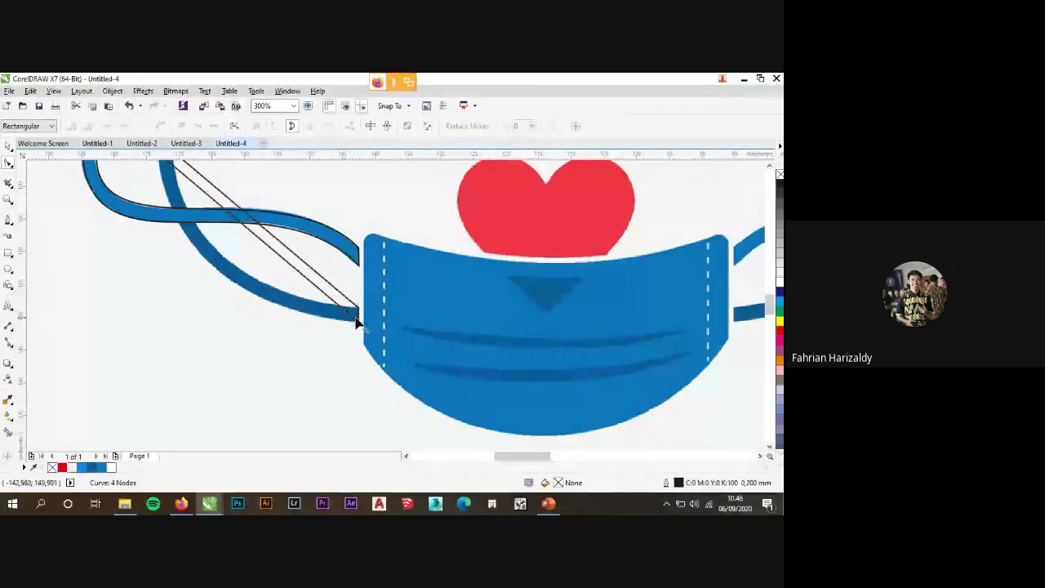
pyautogui.moveTo(294, 276); pyautogui.dragTo(201, 308)
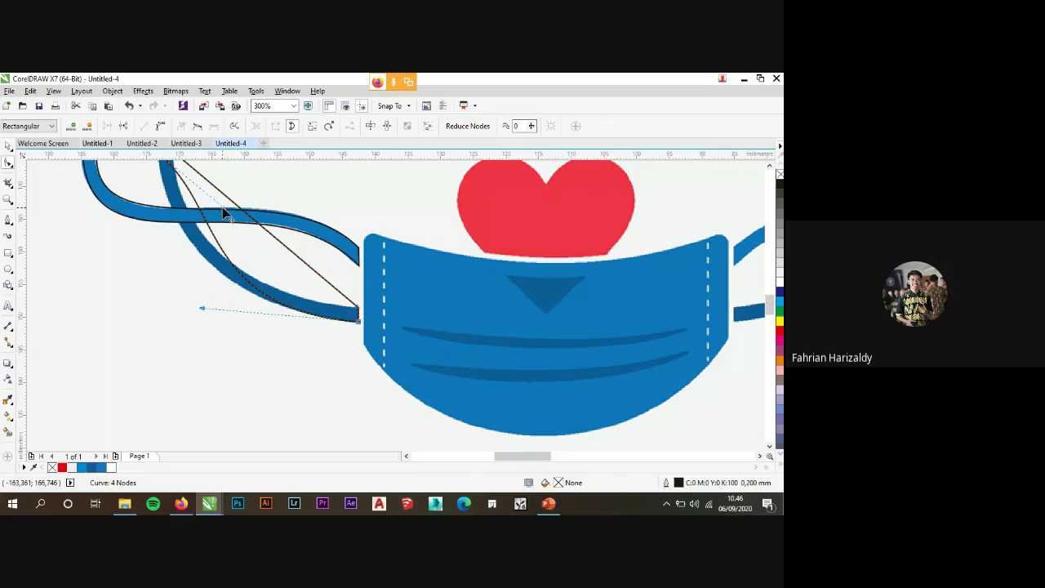
pyautogui.moveTo(224, 214); pyautogui.dragTo(174, 227)
pyautogui.scroll(-1, 240, 292)
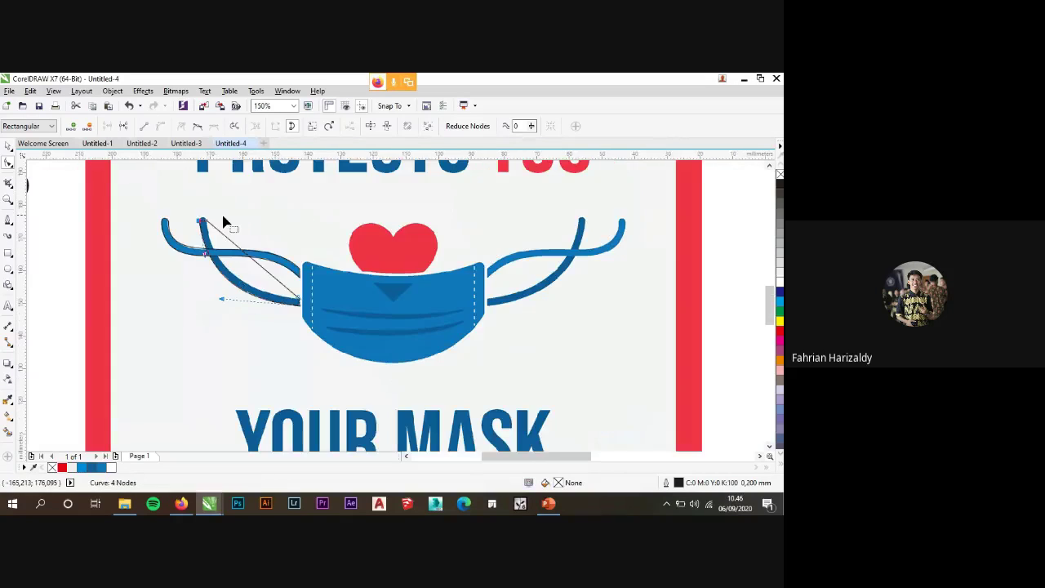
# Convert the dark strap outline's upper long edge to a curve and shape it along the reference strap's inner edge.
pyautogui.scroll(1, 226, 222)
pyautogui.rightClick(217, 246)
pyautogui.click(253, 301)
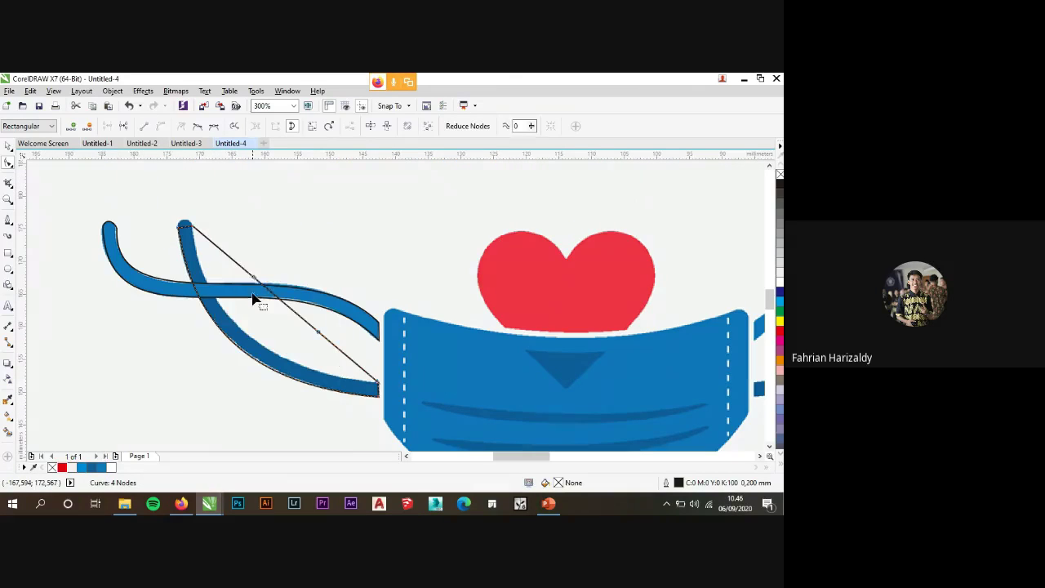
pyautogui.moveTo(255, 278); pyautogui.dragTo(197, 328)
pyautogui.moveTo(318, 336); pyautogui.dragTo(290, 375)
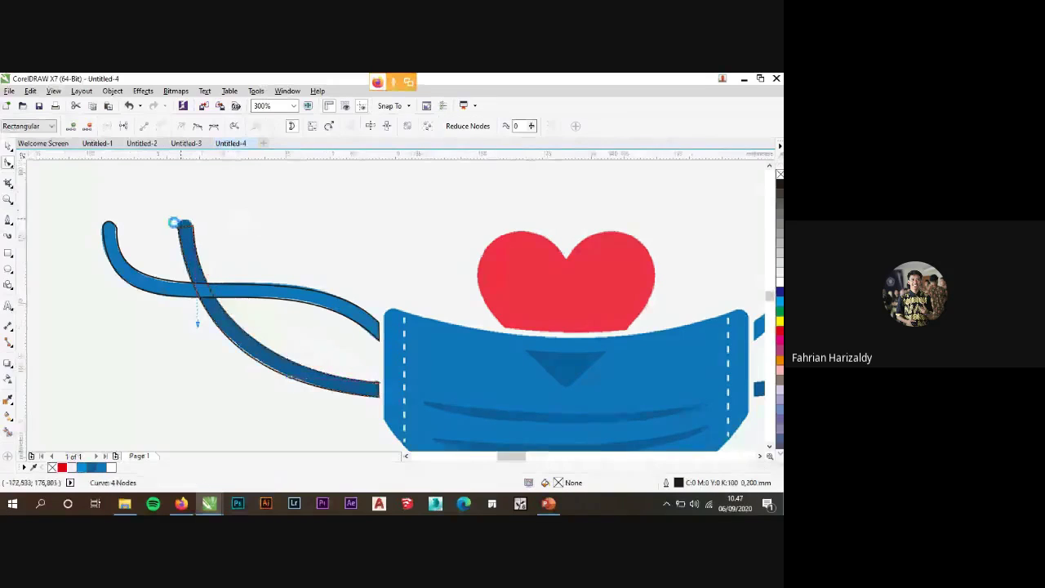
# Convert the short edge at the dark strap's outer tip to a curve and round it over the reference's cap.
pyautogui.scroll(2, 176, 222)
pyautogui.rightClick(211, 246)
pyautogui.click(245, 296)
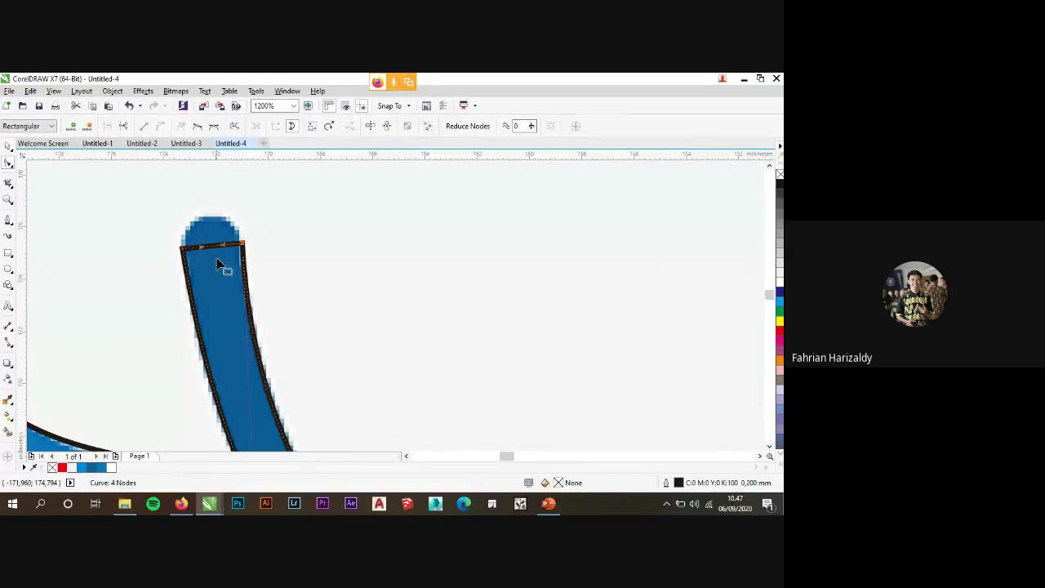
pyautogui.moveTo(203, 249); pyautogui.dragTo(193, 208)
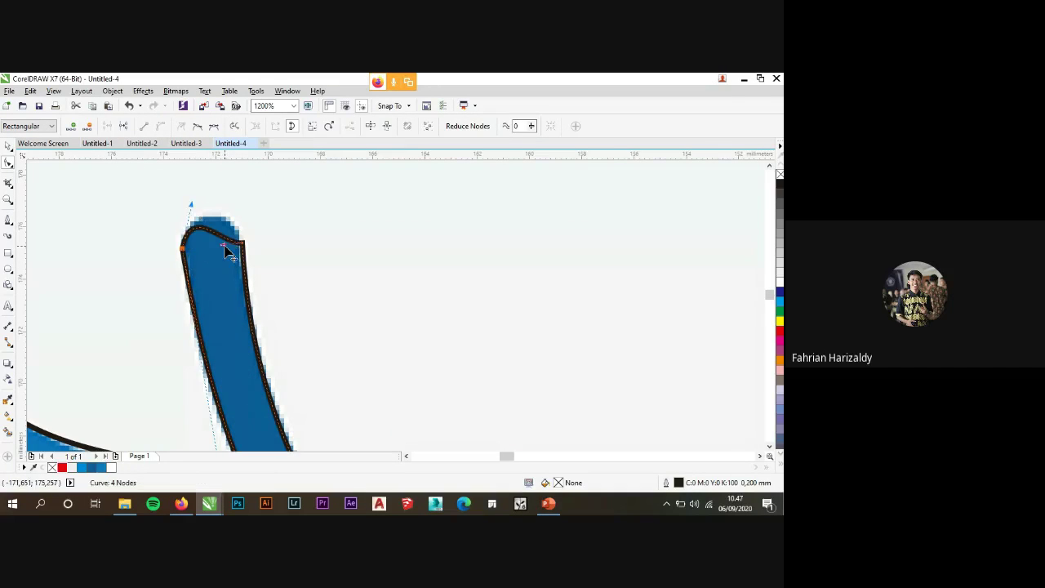
pyautogui.moveTo(222, 246); pyautogui.dragTo(219, 213)
pyautogui.click(8, 145)
pyautogui.scroll(-5, 334, 205)
pyautogui.press('Escape')
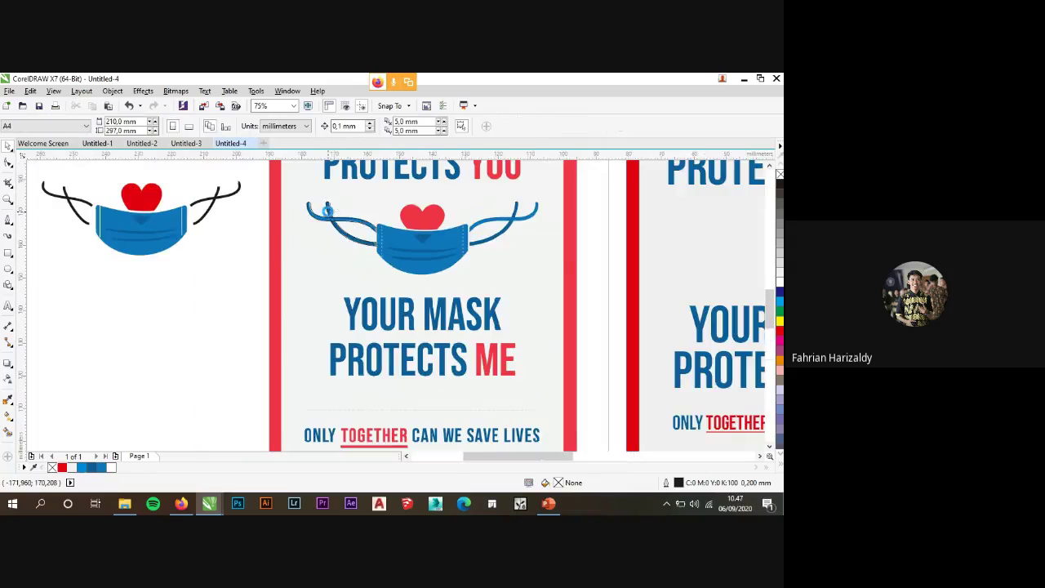
# Fill the upper strap shape with blue #0E76BB and the lower one with dark blue #0C5E98, and remove both outlines.
pyautogui.scroll(2, 317, 242)
pyautogui.click(318, 241)
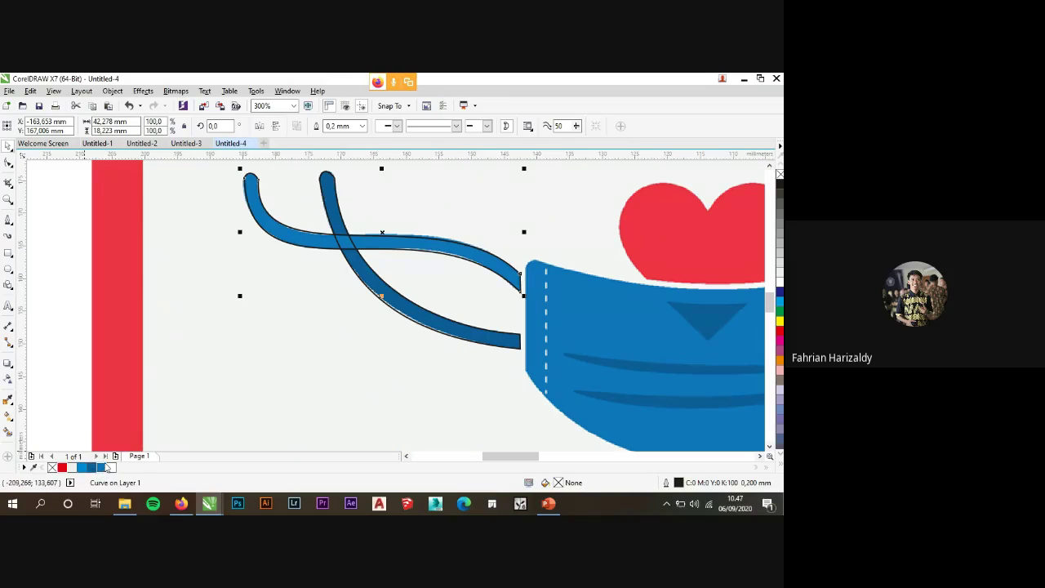
pyautogui.click(271, 296)
pyautogui.click(359, 271)
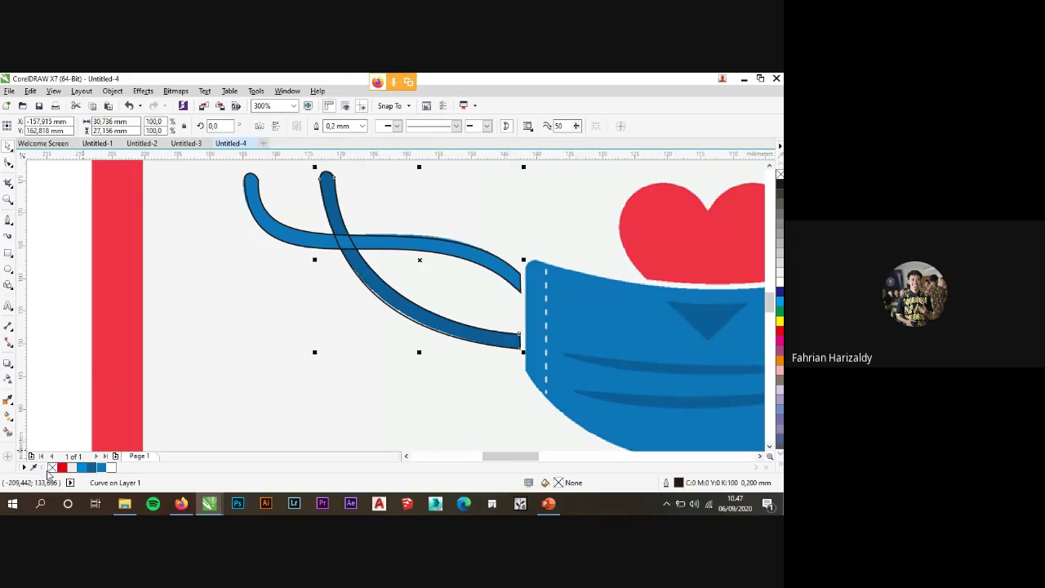
pyautogui.click(93, 467)
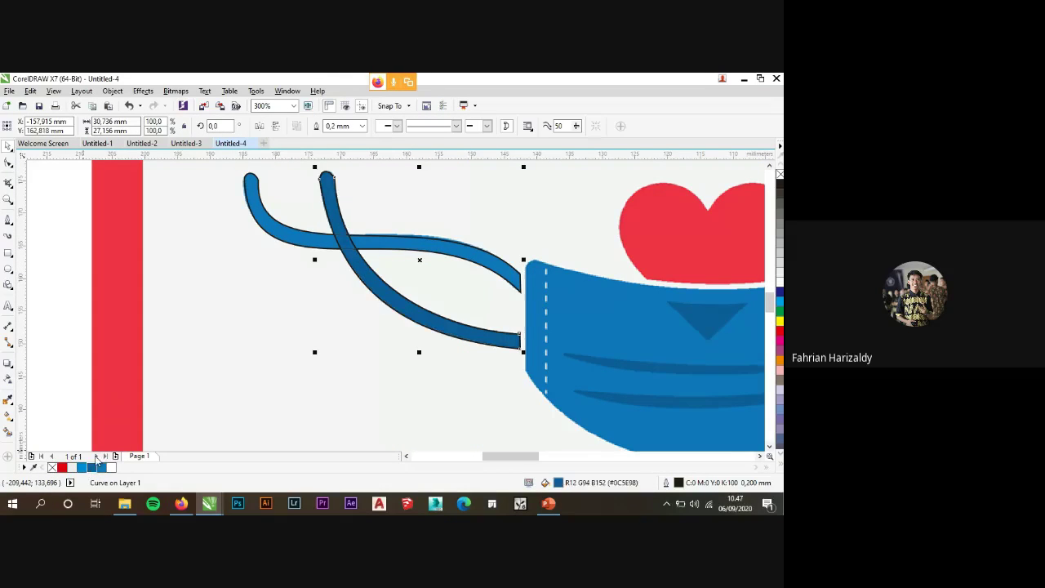
pyautogui.keyDown('shift'); pyautogui.click(478, 257); pyautogui.keyUp('shift')
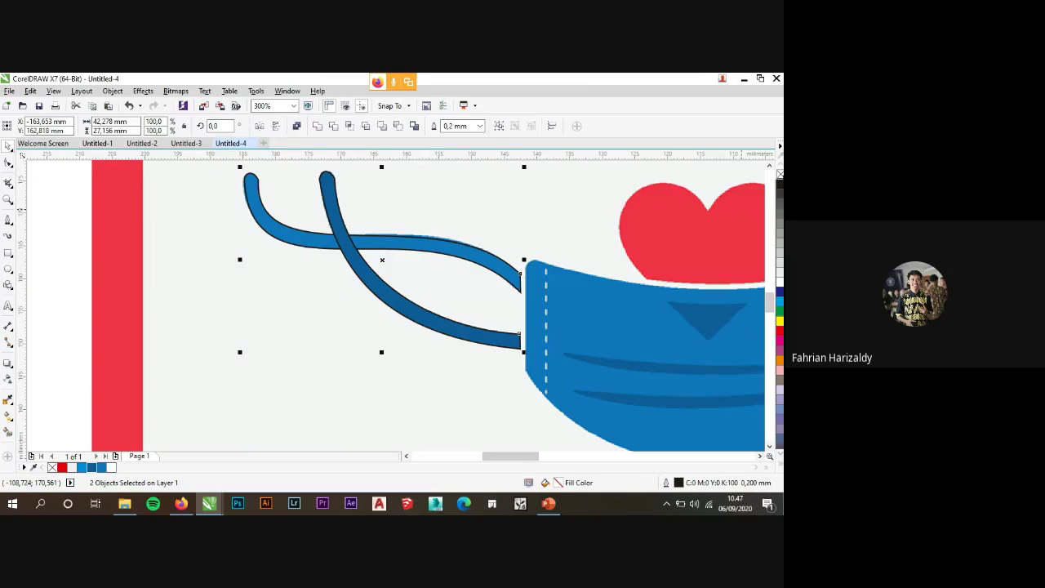
pyautogui.rightClick(780, 174)
# Move the two blue straps off the poster to beside the redrawn mask, and delete the mask's black left-hand strap curves.
pyautogui.scroll(-4, 682, 298)
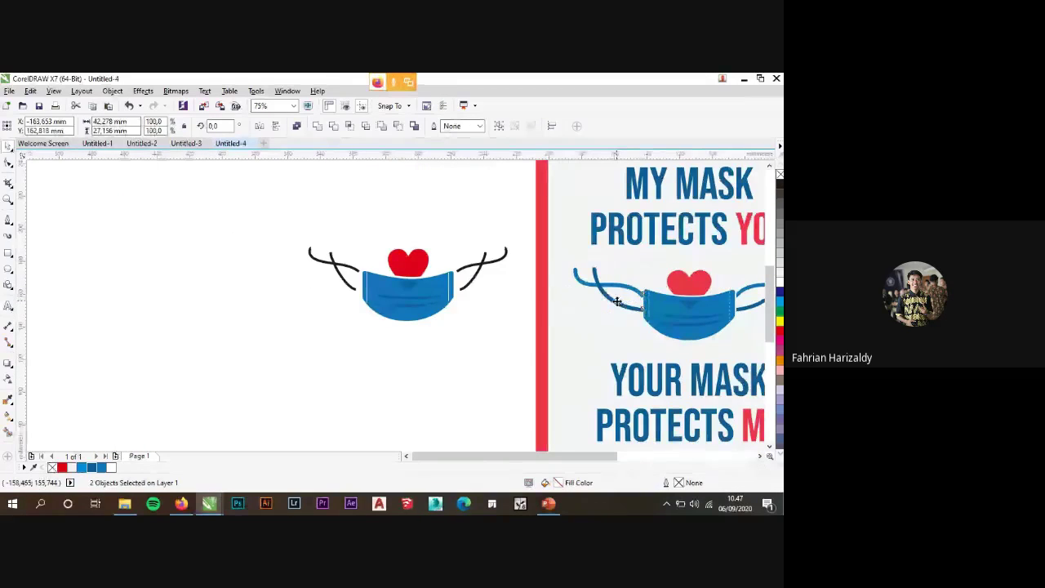
pyautogui.moveTo(617, 302); pyautogui.dragTo(267, 300)
pyautogui.moveTo(292, 227); pyautogui.dragTo(360, 304)
pyautogui.press('Delete')
# Place the pair of blue straps against the redrawn mask's left edge.
pyautogui.moveTo(315, 338); pyautogui.dragTo(197, 258)
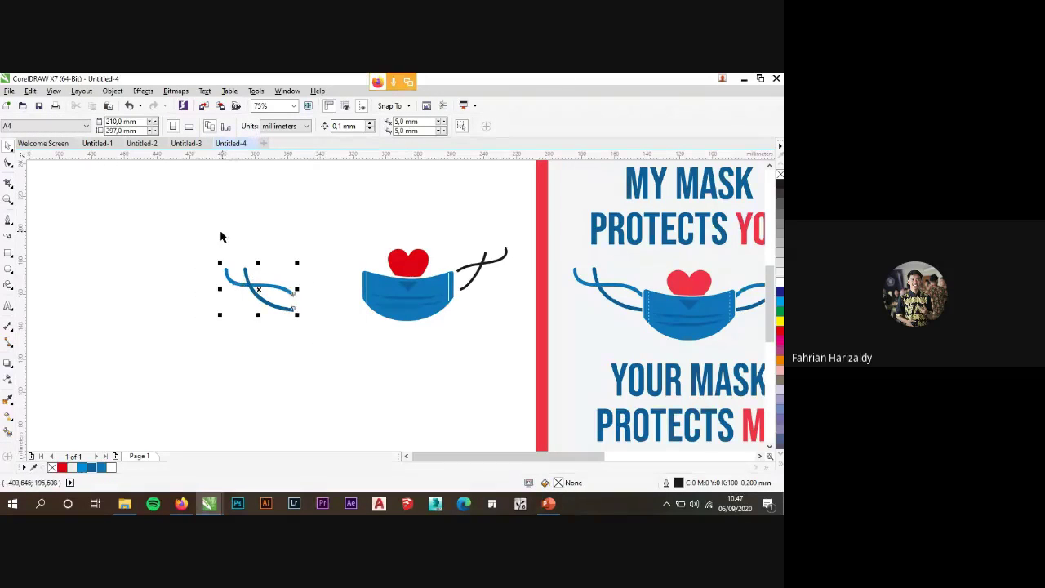
pyautogui.scroll(2, 297, 249)
pyautogui.moveTo(257, 316); pyautogui.dragTo(387, 282)
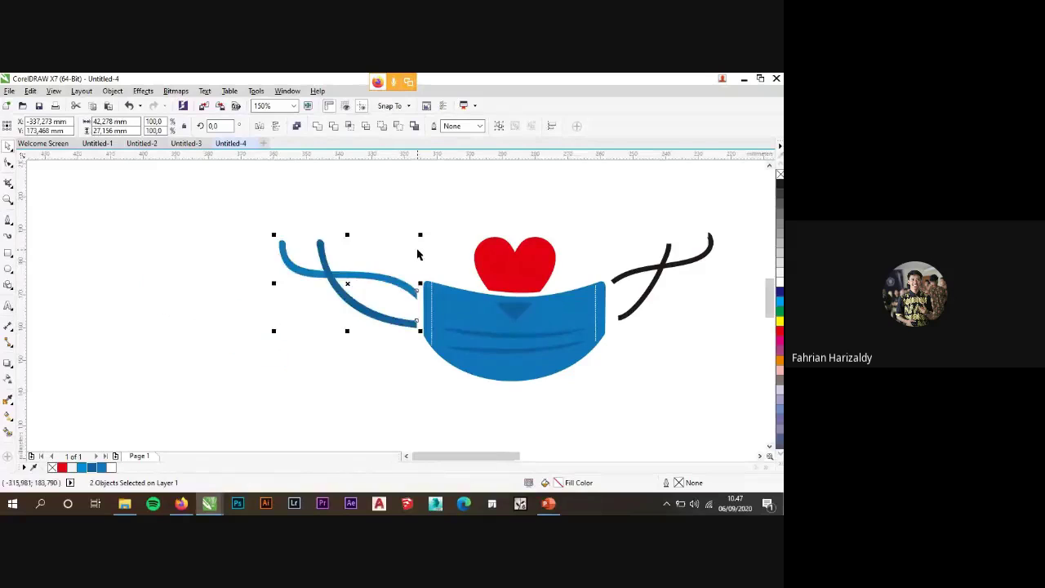
pyautogui.click(366, 221)
# Delete the two black strap curves on the redrawn mask's right side.
pyautogui.scroll(-2, 286, 260)
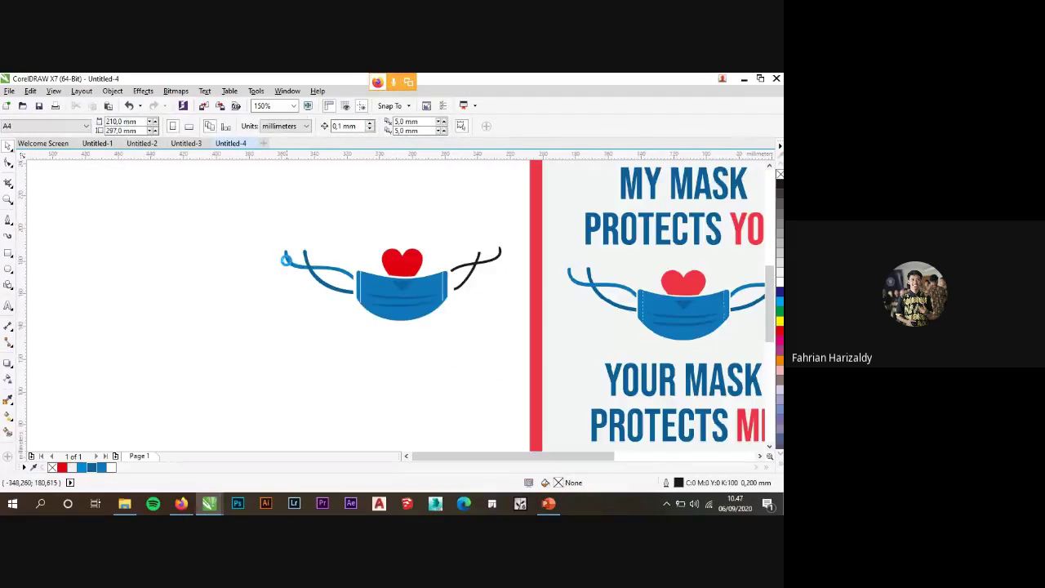
pyautogui.scroll(2, 468, 214)
pyautogui.moveTo(479, 235); pyautogui.dragTo(615, 396)
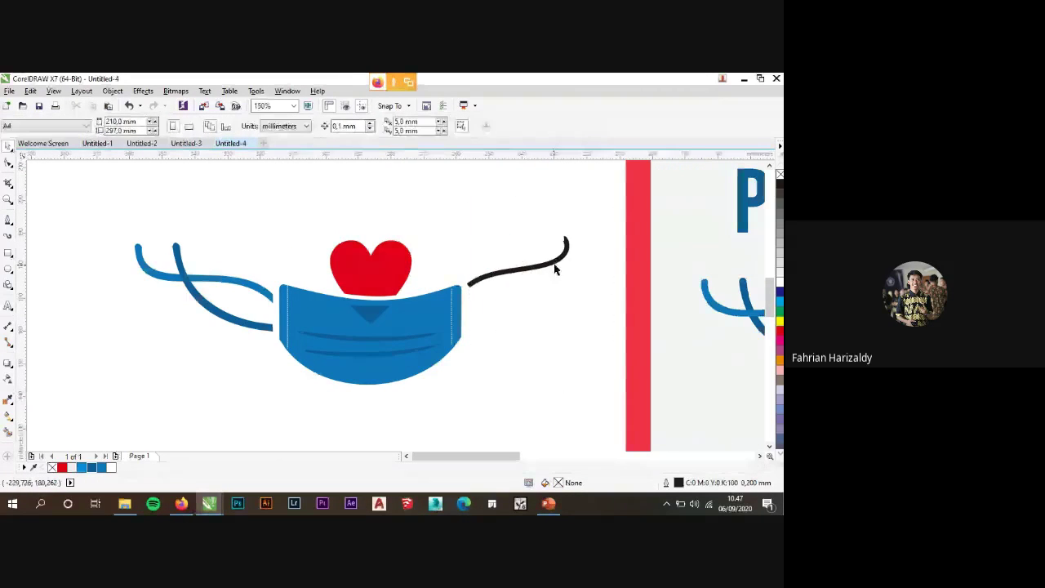
pyautogui.press('Delete')
# Copy the pair of blue straps from the redrawn mask's left side to its right side at the same height.
pyautogui.click(202, 283)
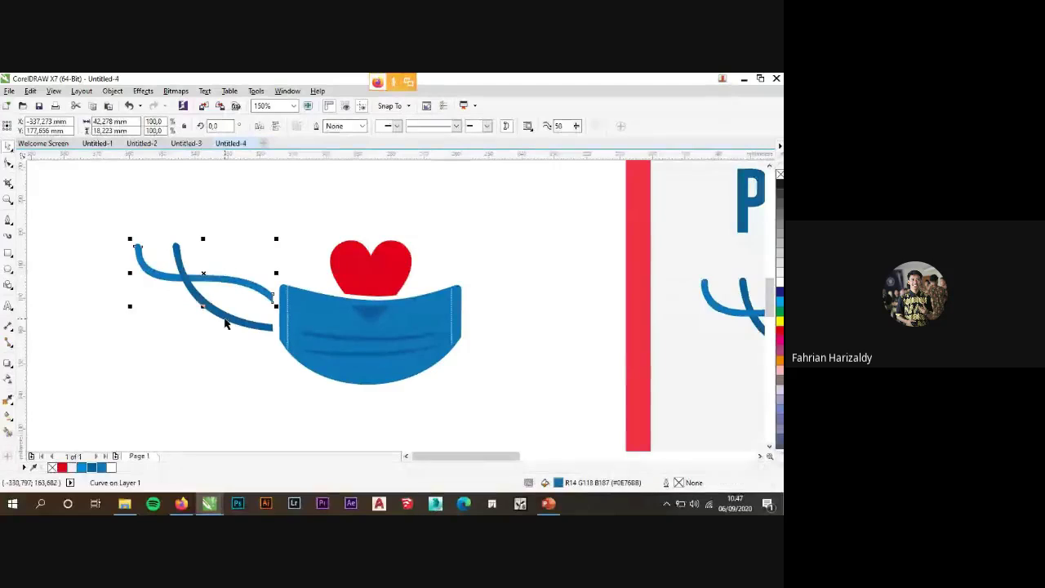
pyautogui.moveTo(107, 193); pyautogui.dragTo(275, 382)
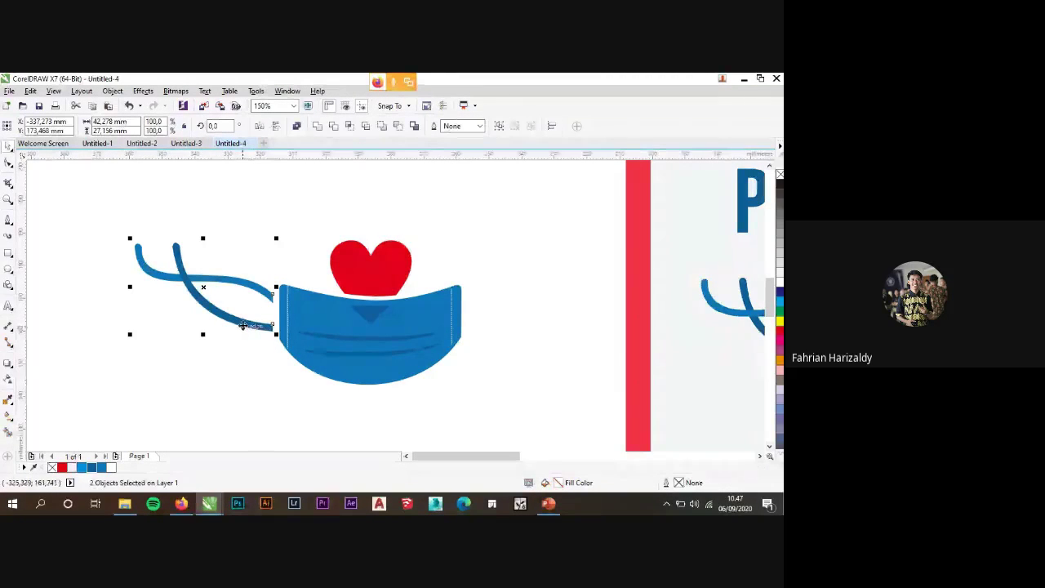
pyautogui.moveTo(237, 327); pyautogui.dragTo(566, 339)
pyautogui.press('Escape')
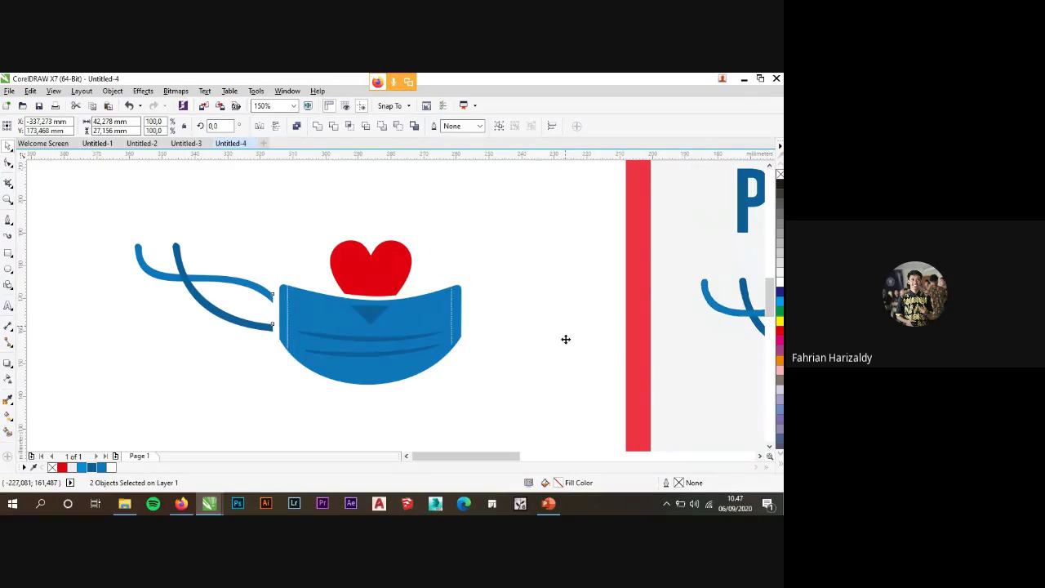
pyautogui.rightClick(566, 339)
pyautogui.click(583, 361)
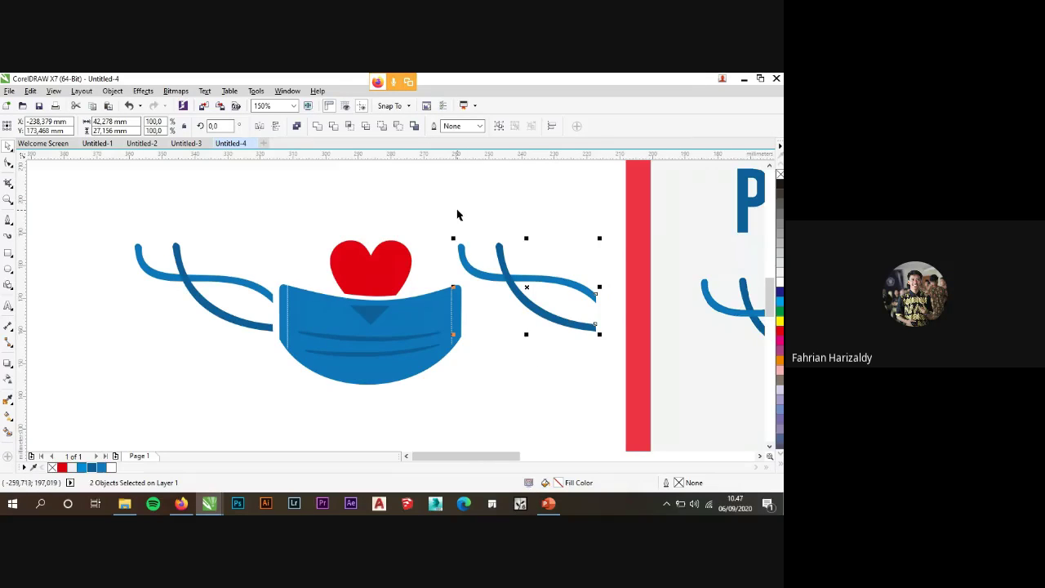
# Mirror the copied straps horizontally and shift them slightly outward from the mask's right edge.
pyautogui.click(262, 126)
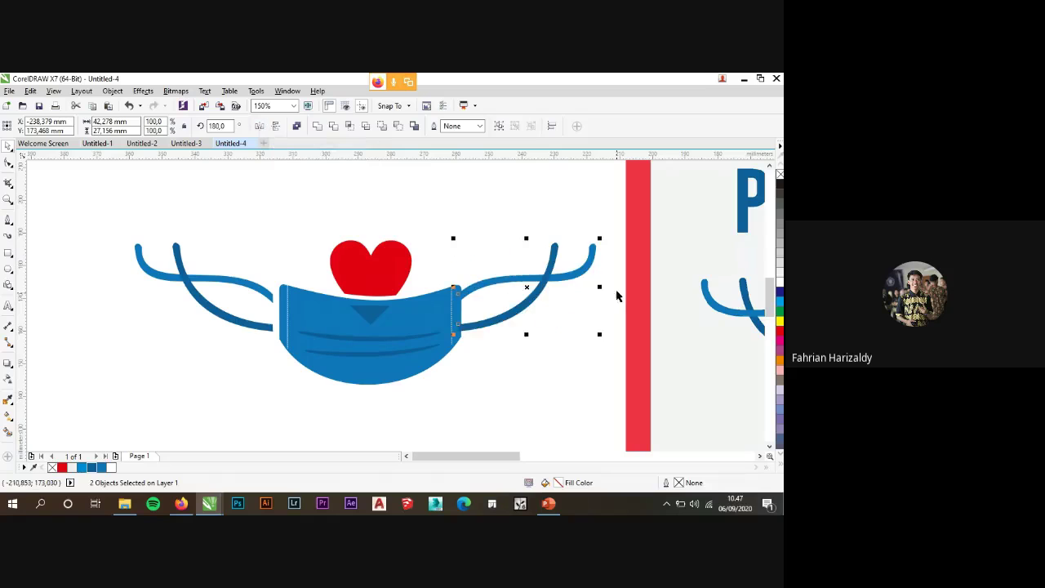
pyautogui.moveTo(502, 282)
pyautogui.mouseDown()
pyautogui.moveTo(591, 298)
pyautogui.moveTo(547, 296)
pyautogui.moveTo(575, 278)
pyautogui.moveTo(511, 282)
pyautogui.mouseUp()
pyautogui.press('Escape')
pyautogui.scroll(-5, 362, 290)
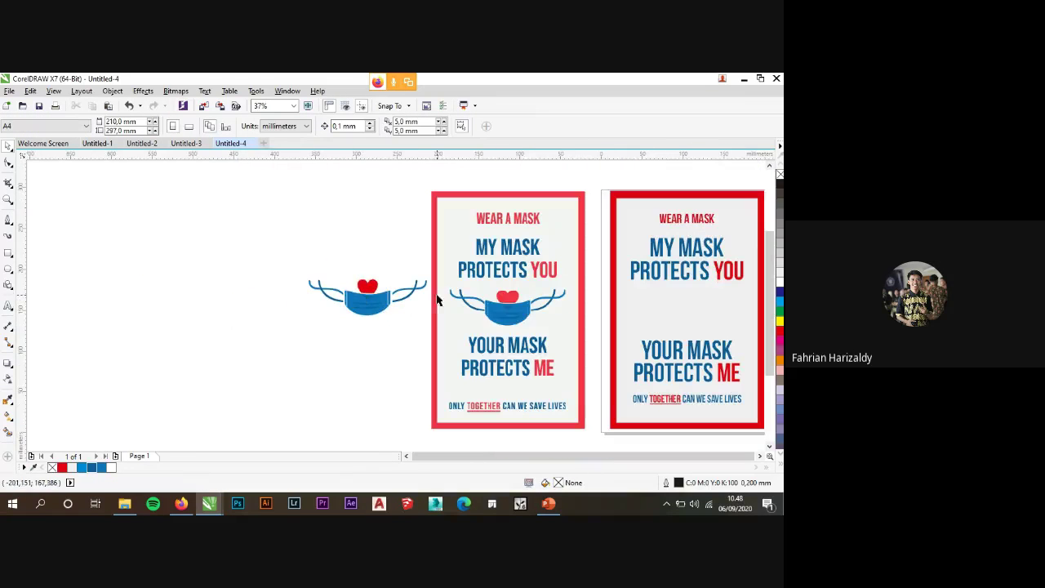
# Move the complete mask, heart and straps into the gap between the two headlines on the redrawn poster.
pyautogui.moveTo(275, 256); pyautogui.dragTo(437, 333)
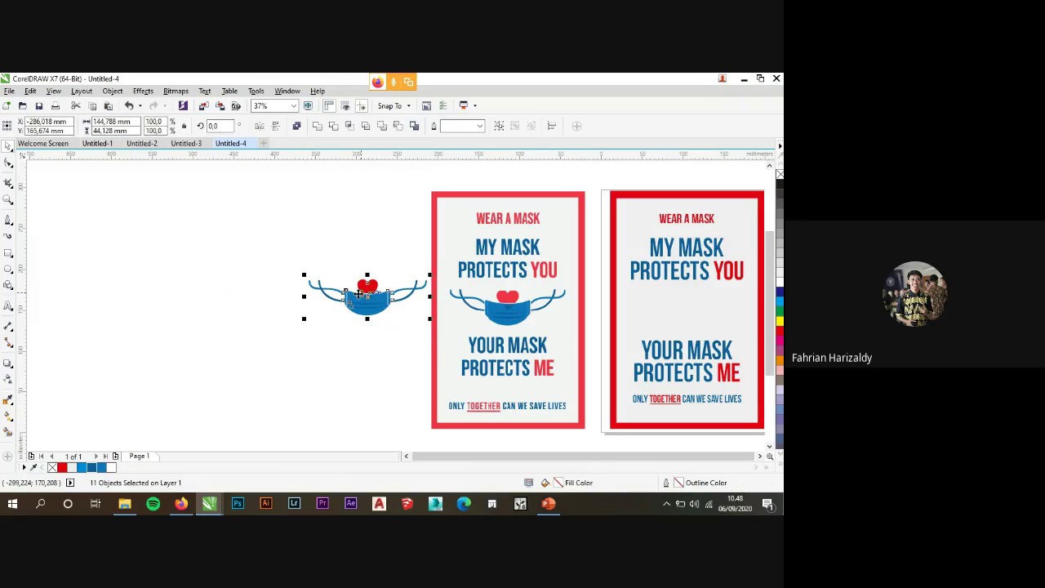
pyautogui.scroll(5, 359, 291)
pyautogui.scroll(-5, 328, 273)
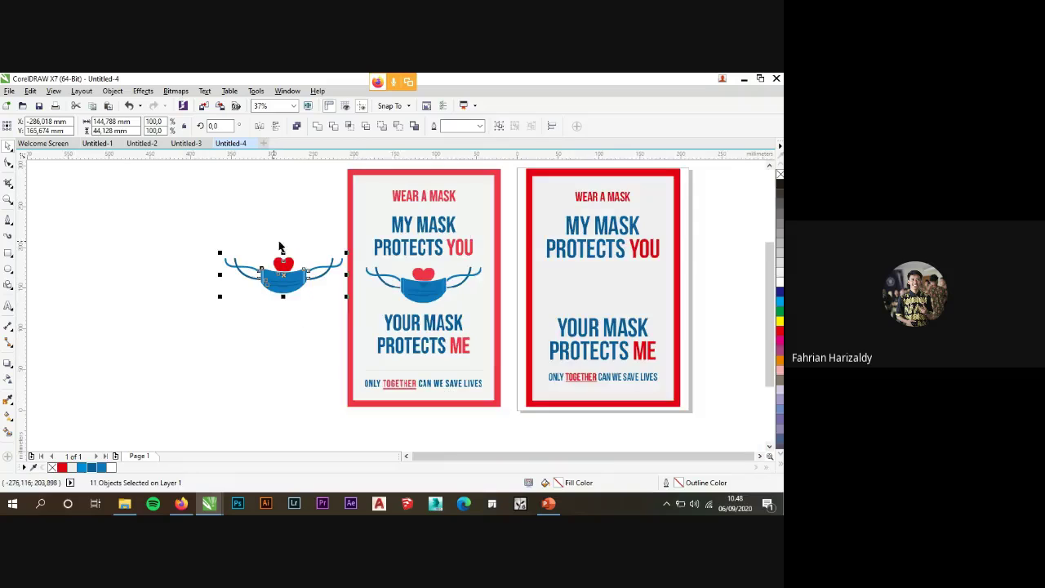
pyautogui.moveTo(191, 210); pyautogui.dragTo(349, 310)
pyautogui.moveTo(283, 283); pyautogui.dragTo(602, 299)
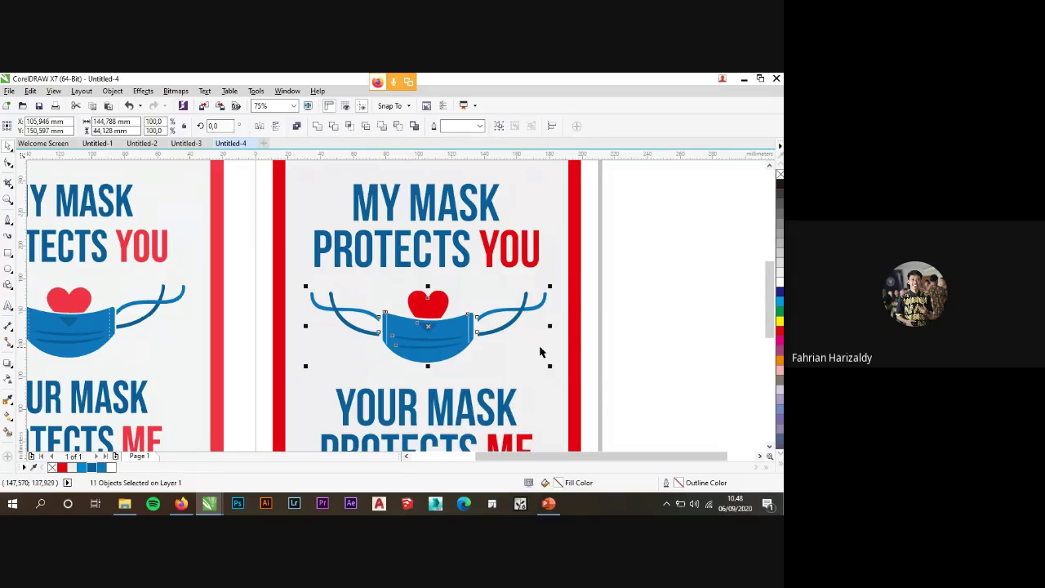
pyautogui.press('Escape')
# Group all the mask, heart and strap shapes on the redrawn poster into one object.
pyautogui.click(461, 321)
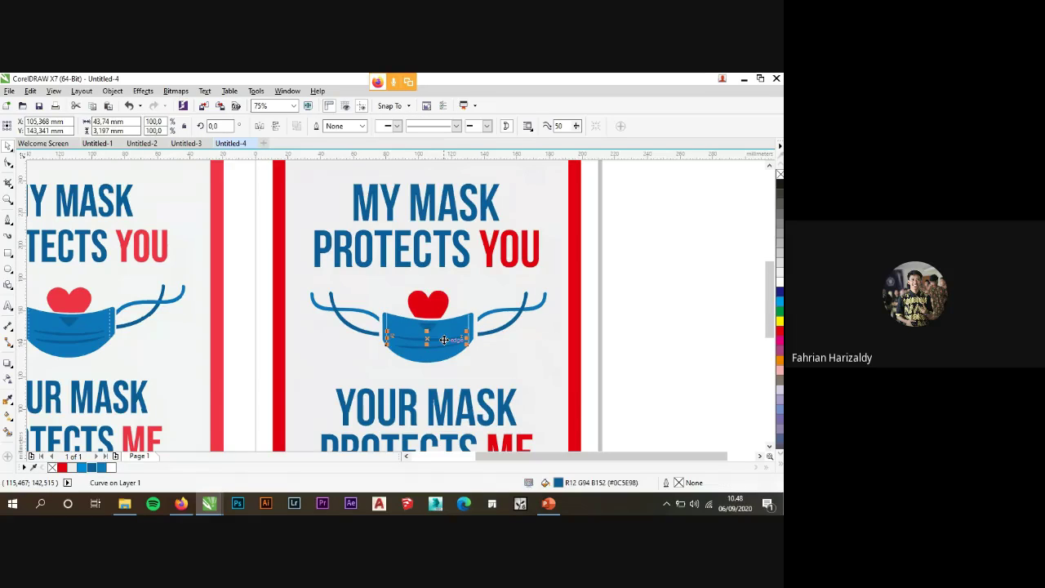
pyautogui.click(646, 334)
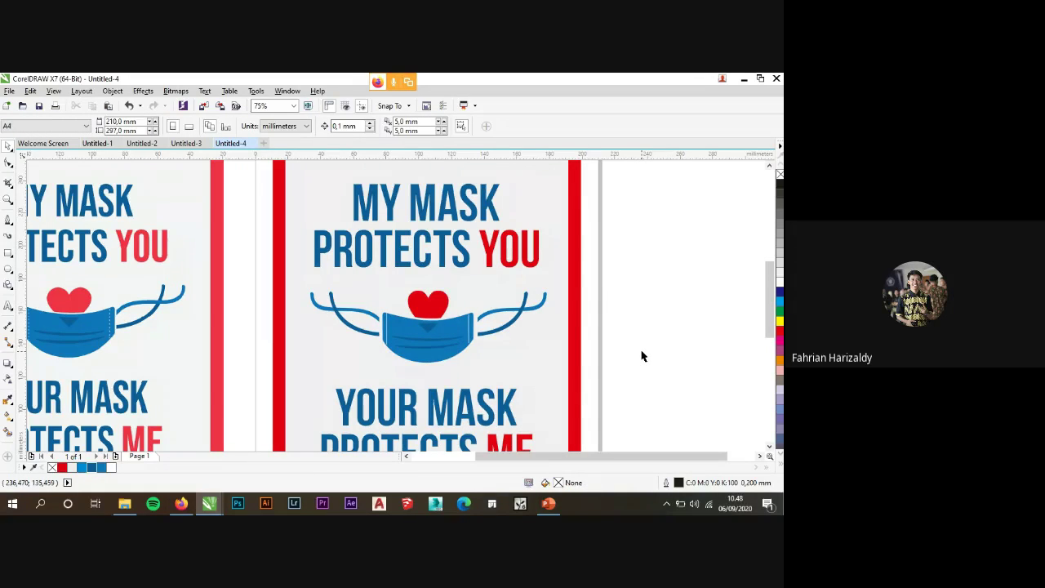
pyautogui.click(449, 332)
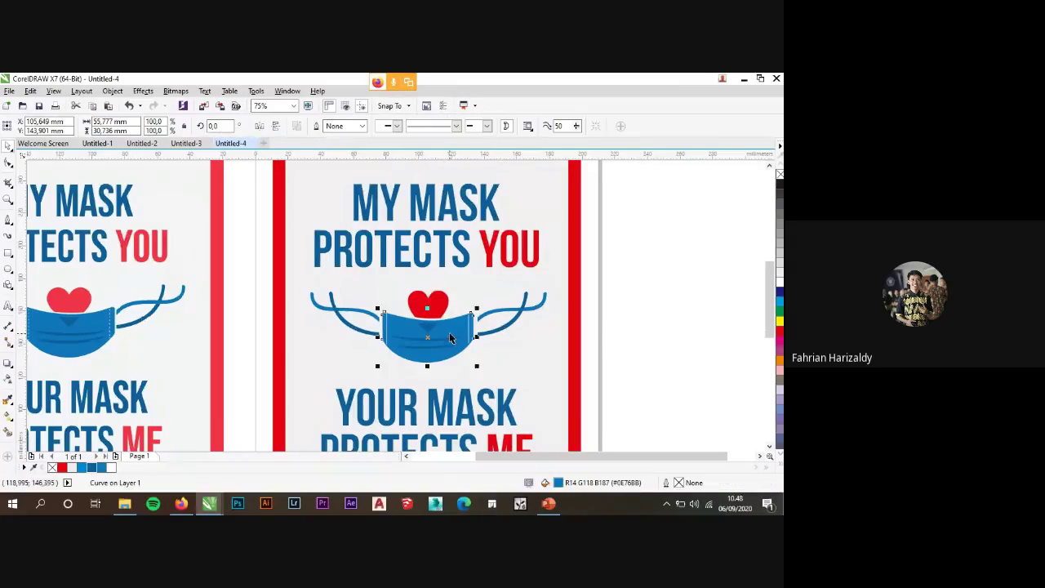
pyautogui.click(700, 374)
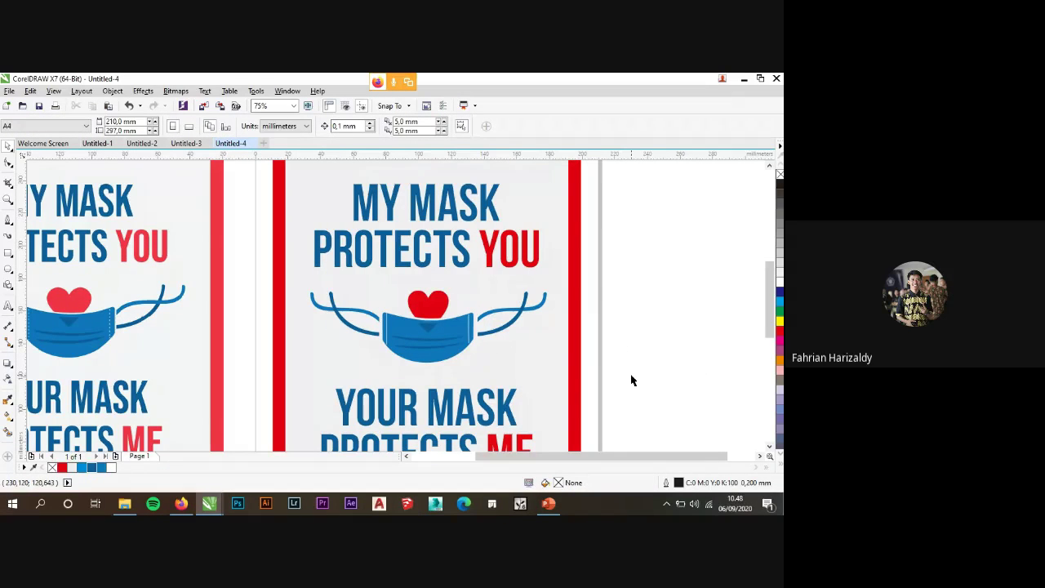
pyautogui.moveTo(632, 381); pyautogui.dragTo(288, 288)
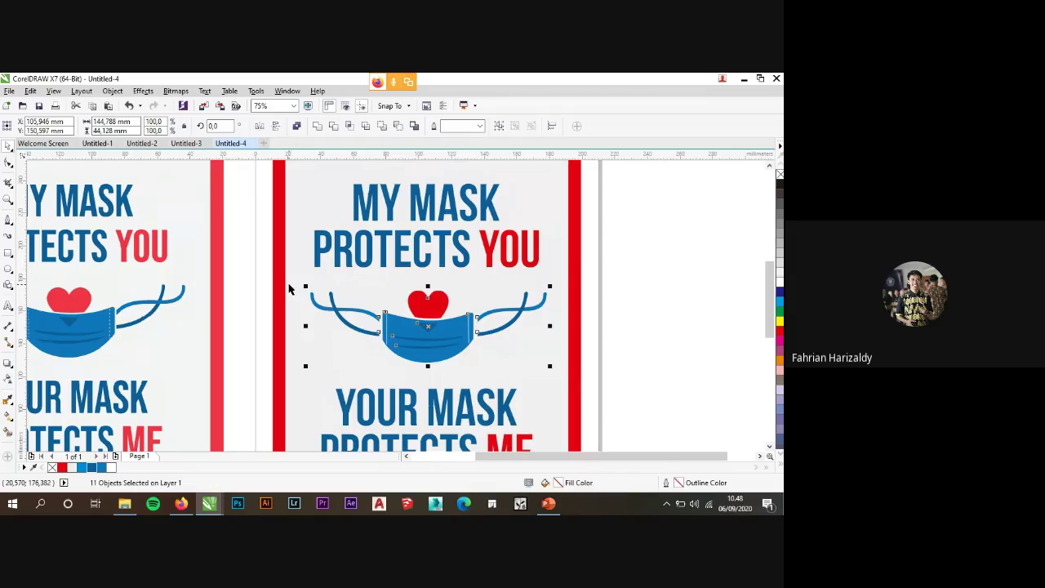
pyautogui.click(498, 126)
# Move the mask group off the redrawn poster to just beyond its right edge, level with the gap between the headlines.
pyautogui.moveTo(385, 324); pyautogui.dragTo(581, 343)
pyautogui.press('F3')
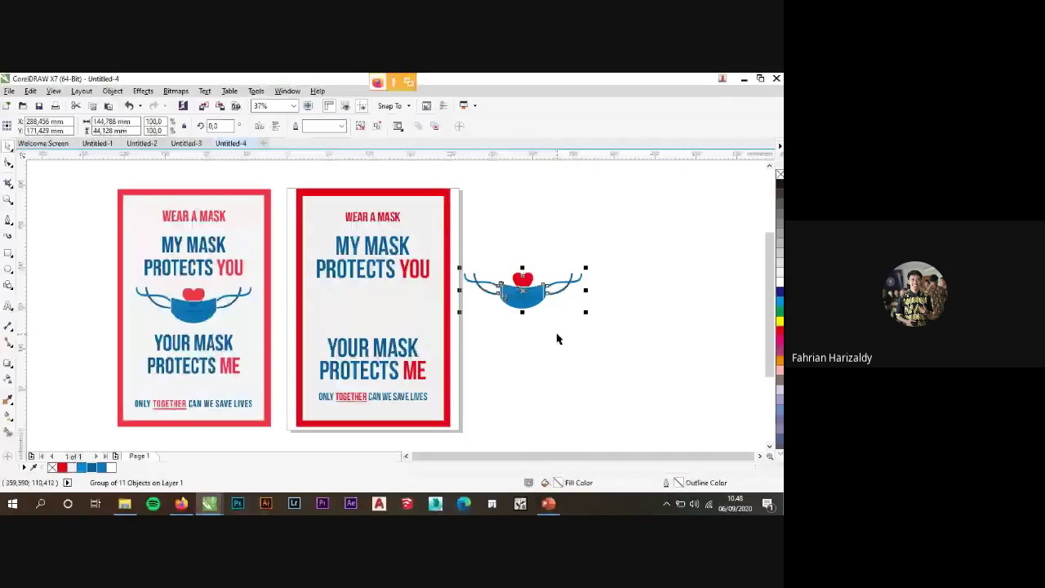
pyautogui.moveTo(528, 298); pyautogui.dragTo(506, 317)
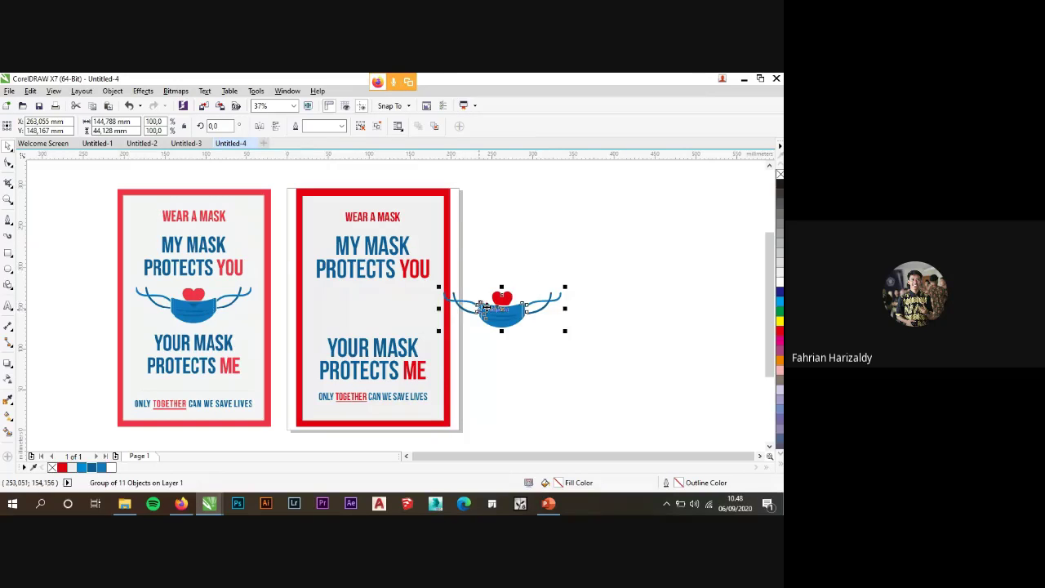
pyautogui.moveTo(485, 307)
pyautogui.mouseDown()
pyautogui.moveTo(506, 288)
pyautogui.moveTo(508, 309)
pyautogui.moveTo(487, 320)
pyautogui.mouseUp()
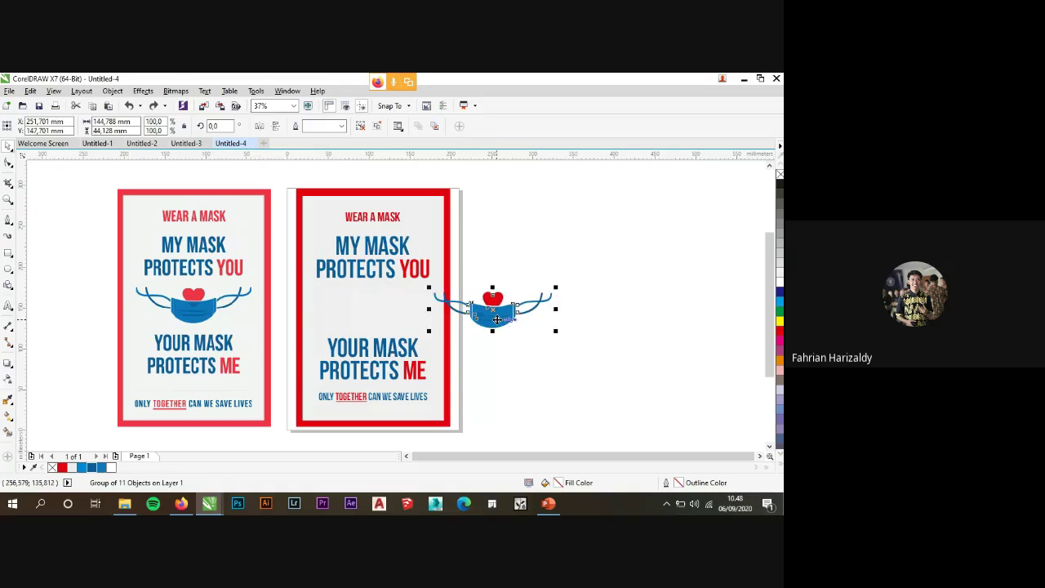
pyautogui.scroll(2, 420, 305)
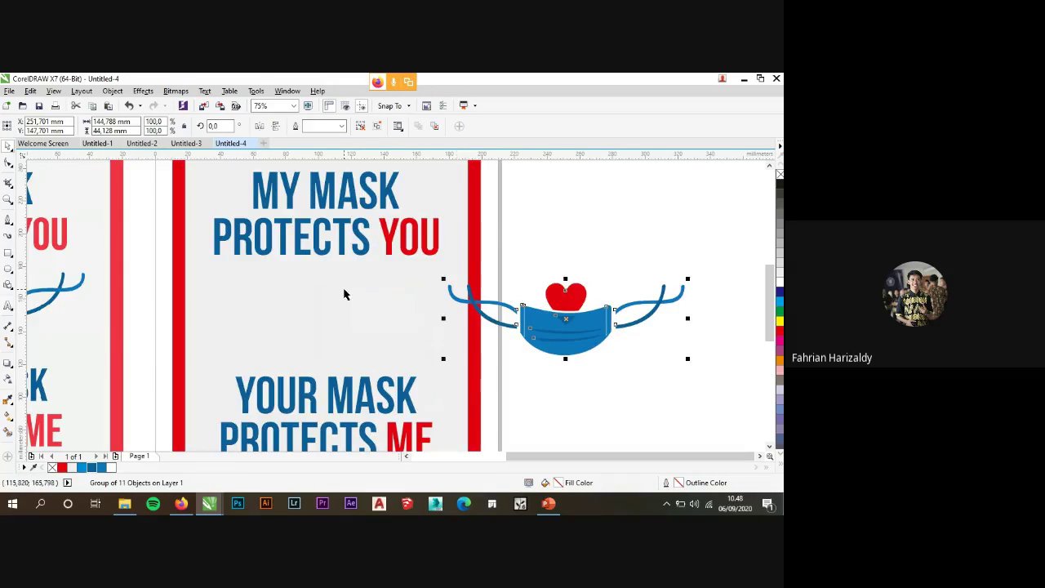
pyautogui.scroll(-2, 346, 291)
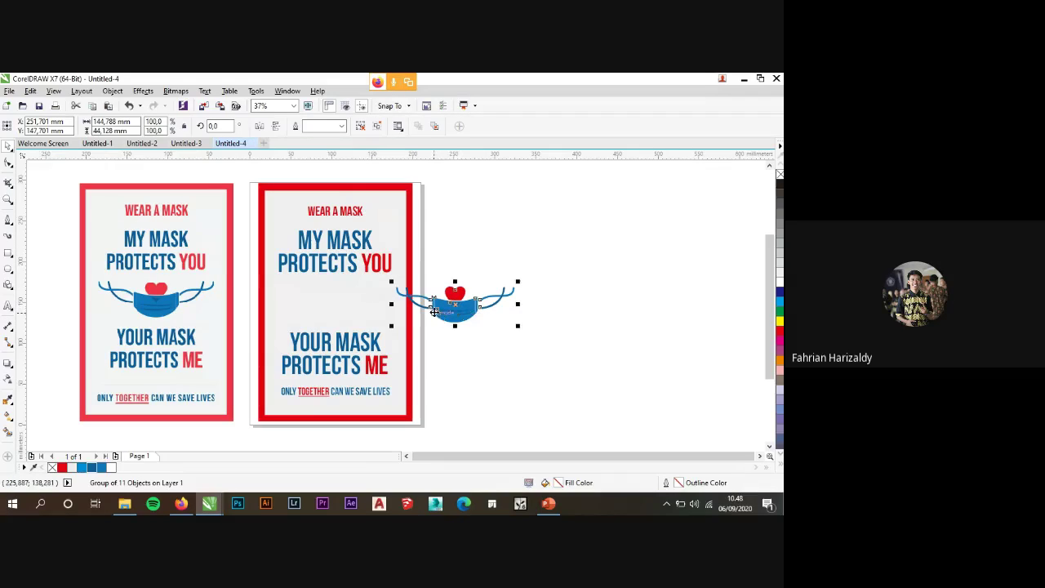
pyautogui.moveTo(454, 312); pyautogui.dragTo(479, 311)
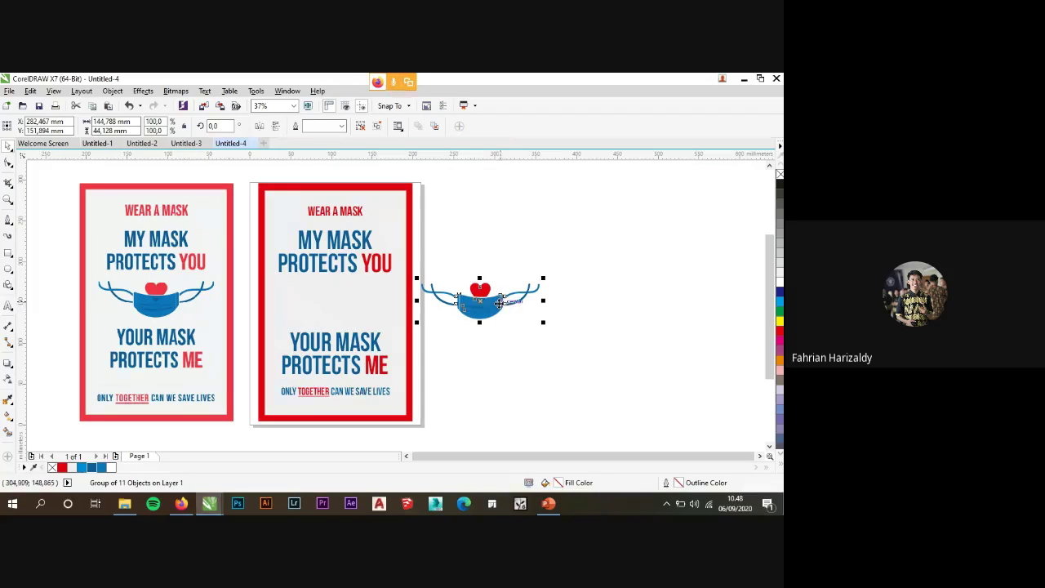
# Align the mask group horizontally to the centre of the redrawn poster's panel.
pyautogui.keyDown('shift'); pyautogui.click(371, 303); pyautogui.keyUp('shift')
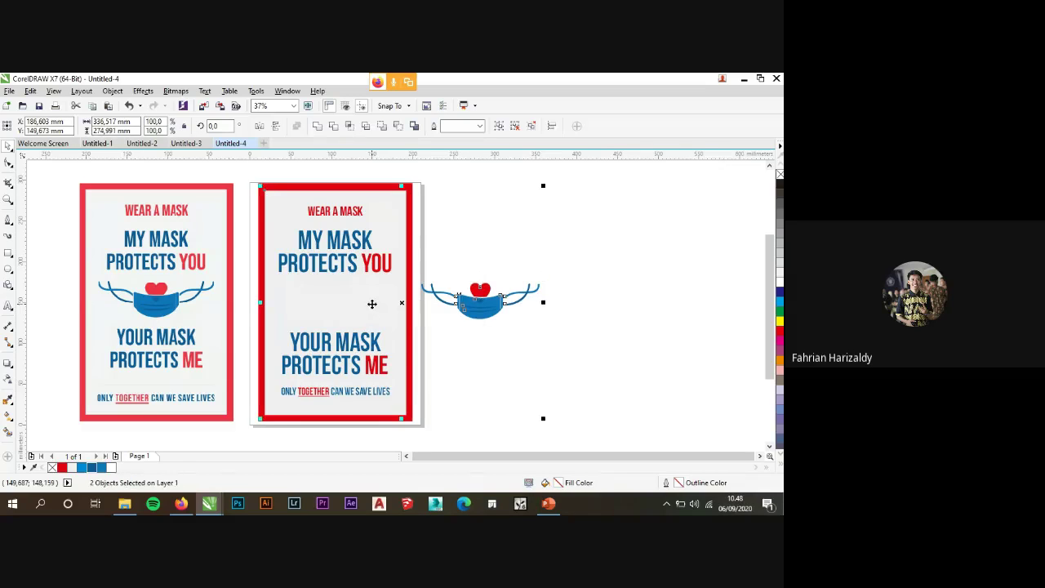
pyautogui.press('c')
pyautogui.click(481, 306)
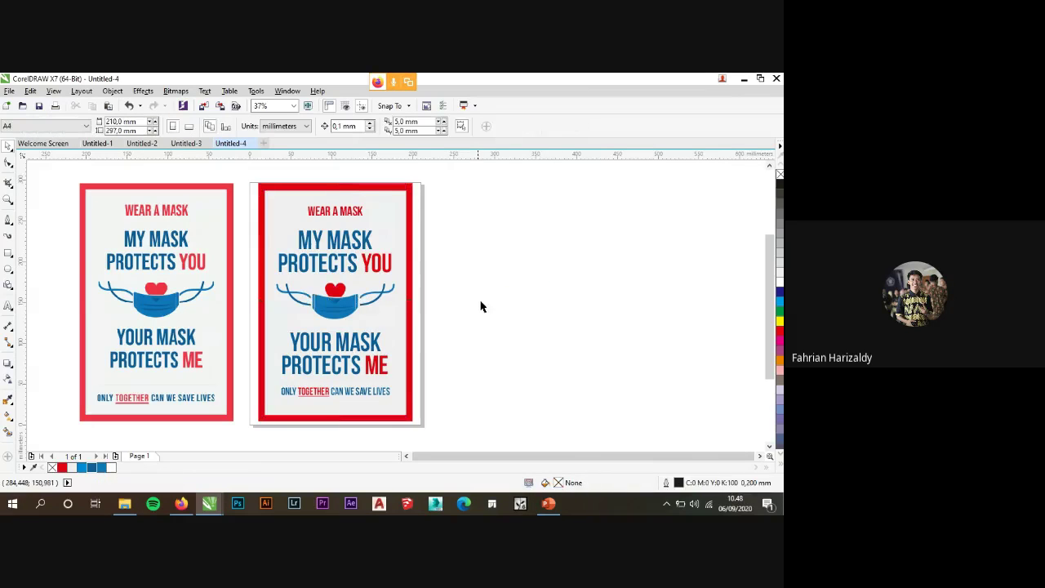
pyautogui.scroll(3, 333, 295)
pyautogui.click(343, 307)
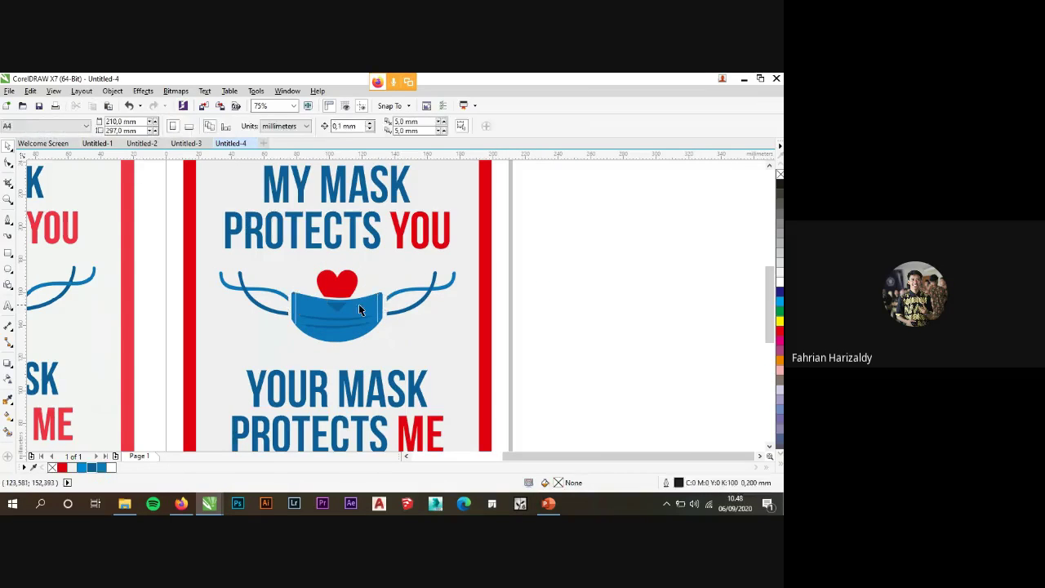
pyautogui.click(530, 306)
pyautogui.scroll(-3, 514, 305)
# Delete the reference image beside the redrawn mask poster and the reference image of the orange-purple design in Untitled-3.
pyautogui.click(283, 320)
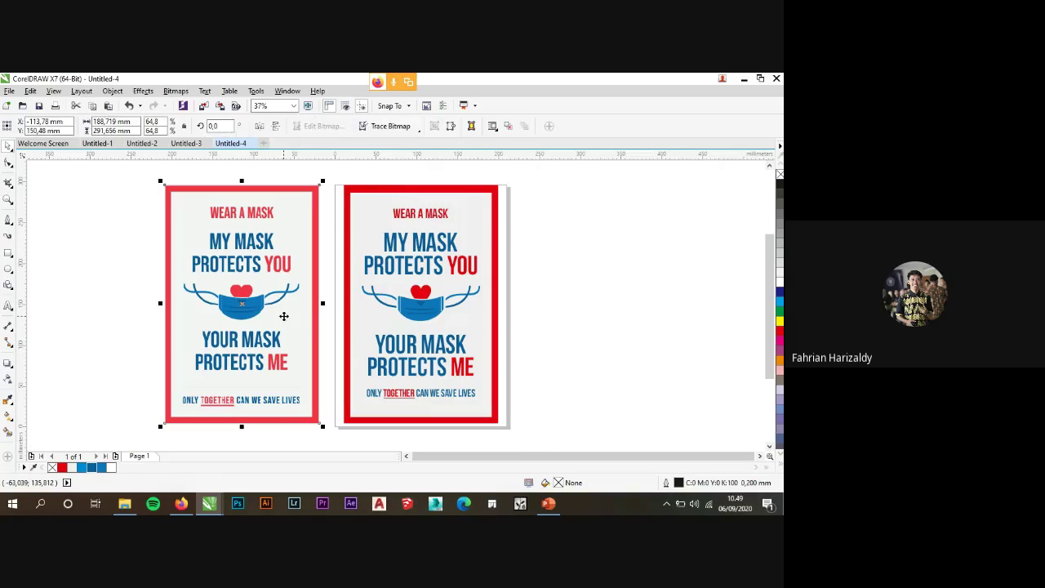
pyautogui.press('Delete')
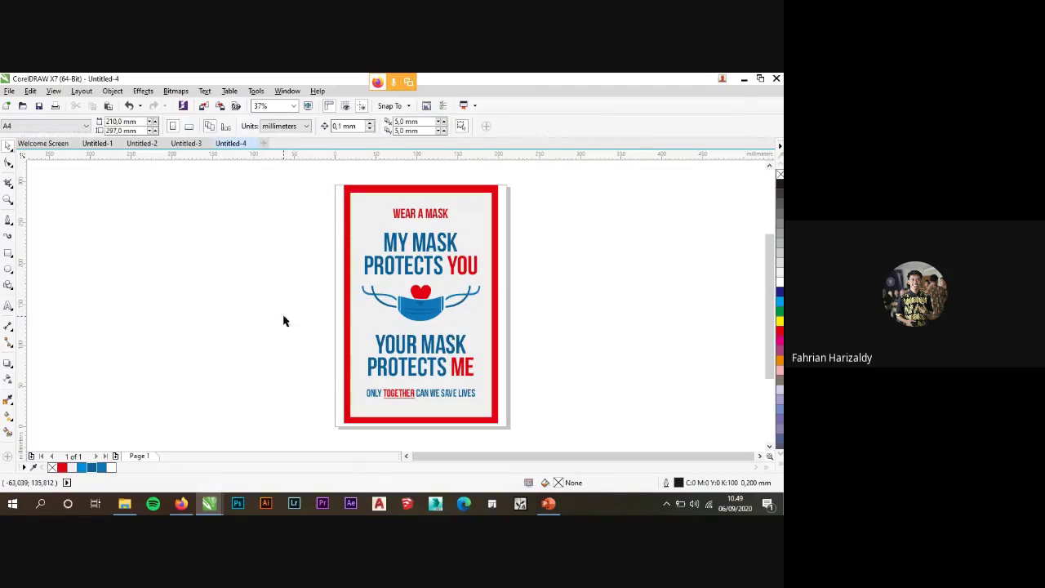
pyautogui.click(188, 144)
pyautogui.click(324, 260)
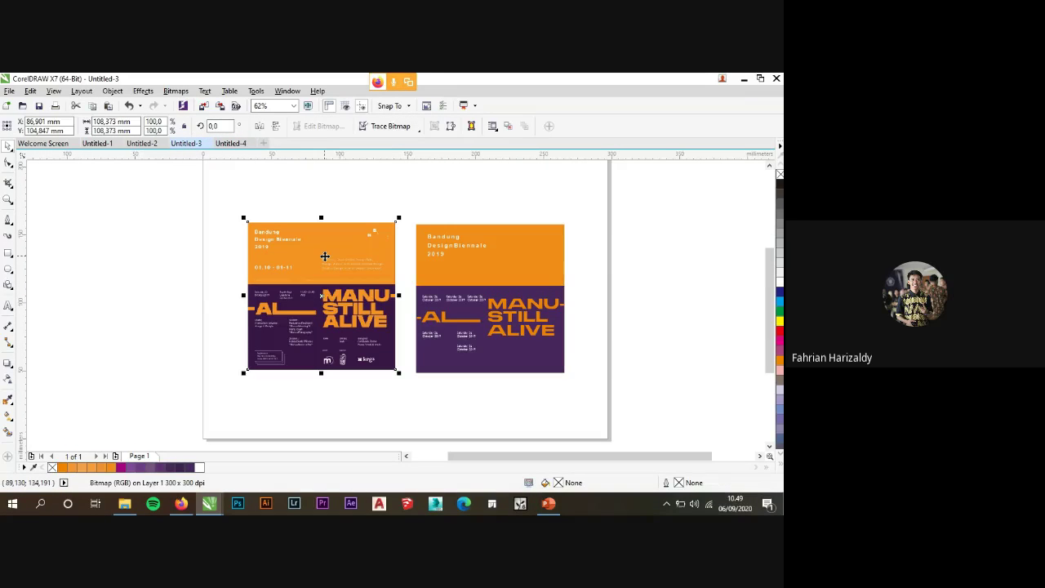
pyautogui.press('Delete')
# Delete the small reference image beside the redrawn HIV/AIDS poster in Untitled-2.
pyautogui.click(140, 143)
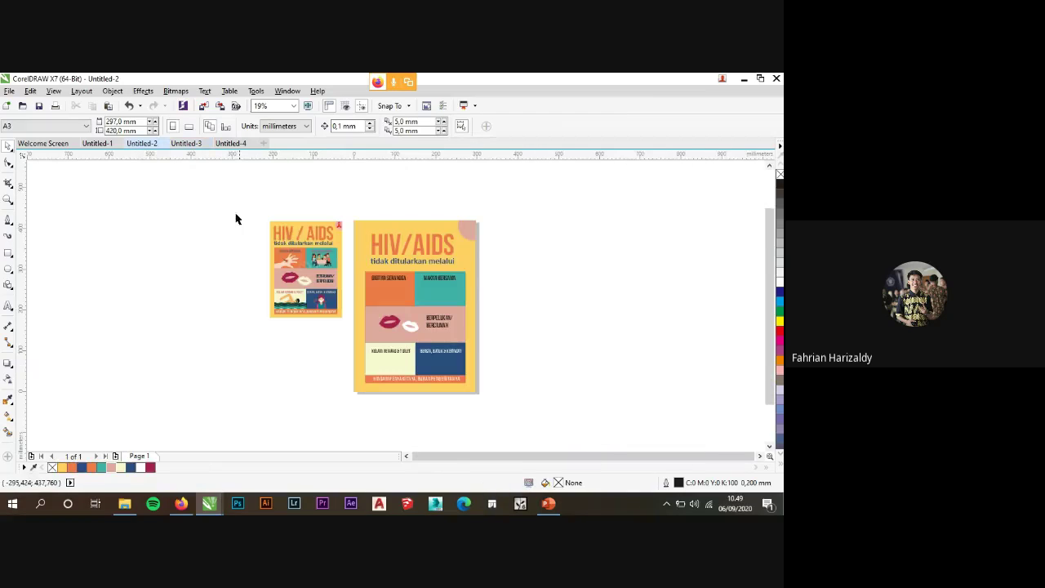
pyautogui.click(297, 256)
pyautogui.press('Delete')
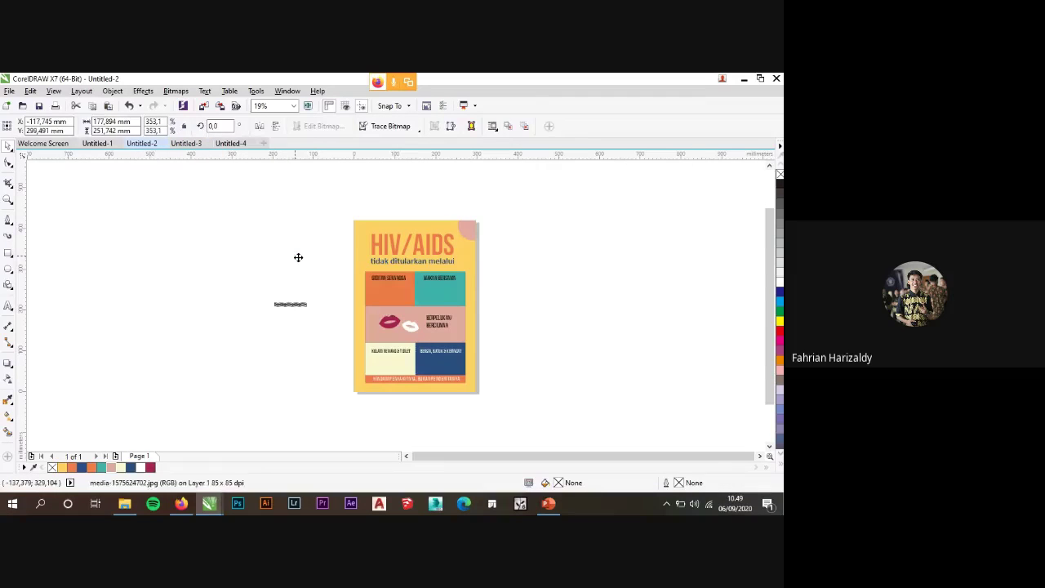
pyautogui.scroll(4, 286, 303)
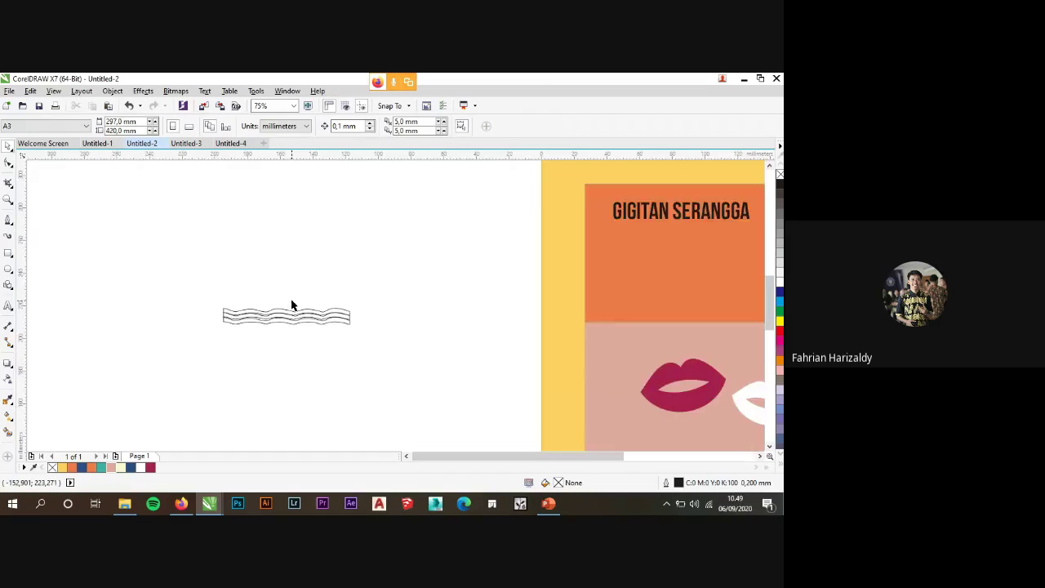
pyautogui.scroll(-2, 291, 303)
# Examine the Bintaro Design District poster's headline, small text and textured half-circle shapes in Untitled-1.
pyautogui.click(98, 143)
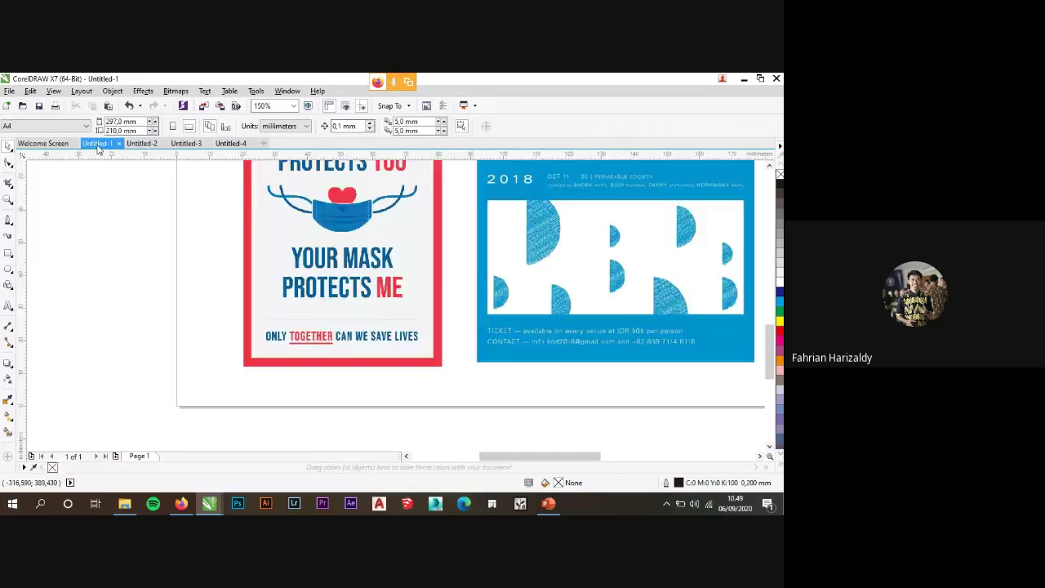
pyautogui.scroll(-3, 359, 267)
pyautogui.scroll(2, 360, 267)
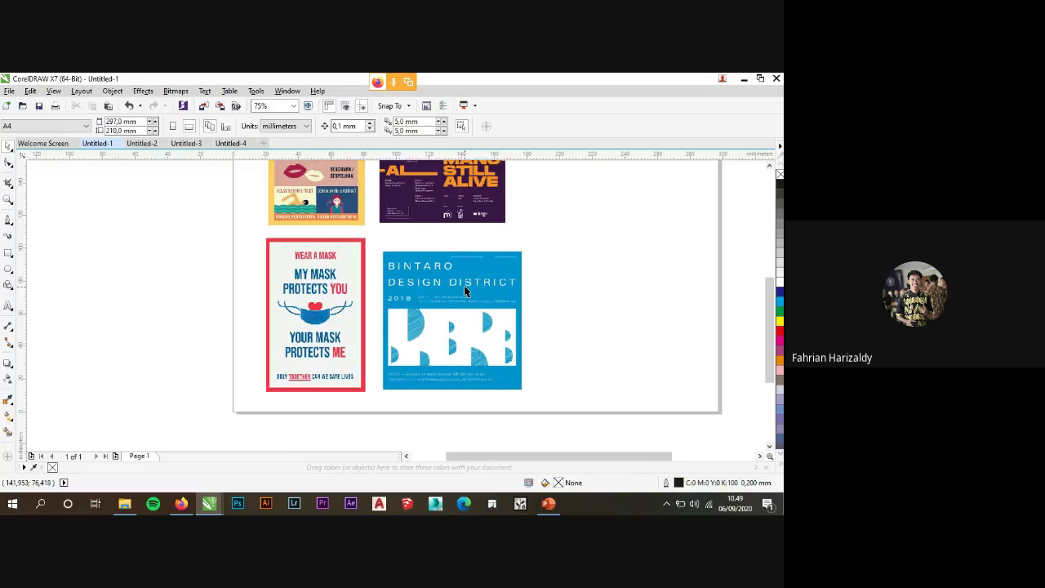
pyautogui.scroll(1, 463, 285)
pyautogui.scroll(-1, 379, 276)
pyautogui.scroll(2, 424, 276)
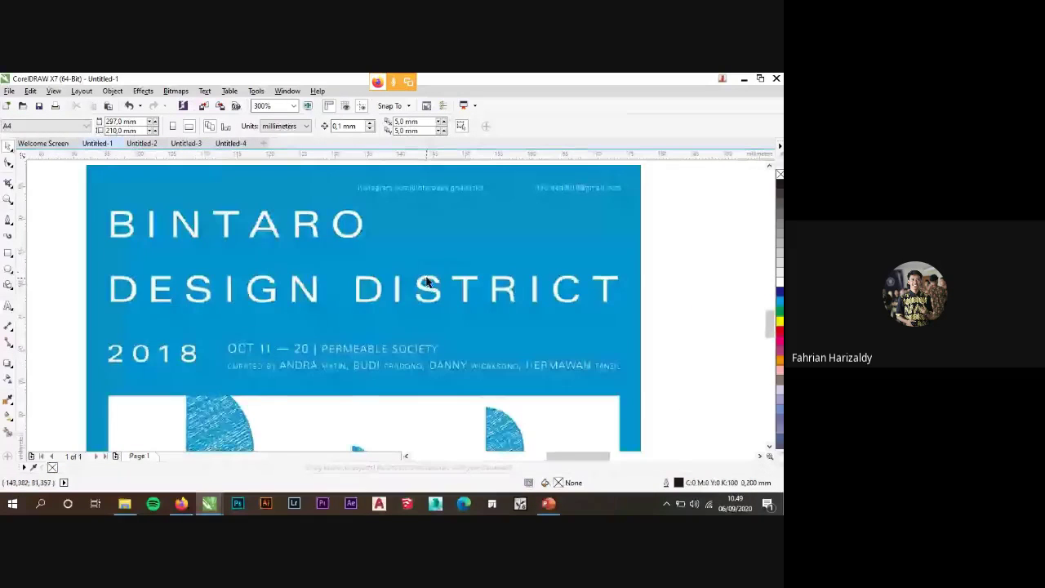
pyautogui.scroll(-2, 418, 290)
pyautogui.scroll(2, 394, 314)
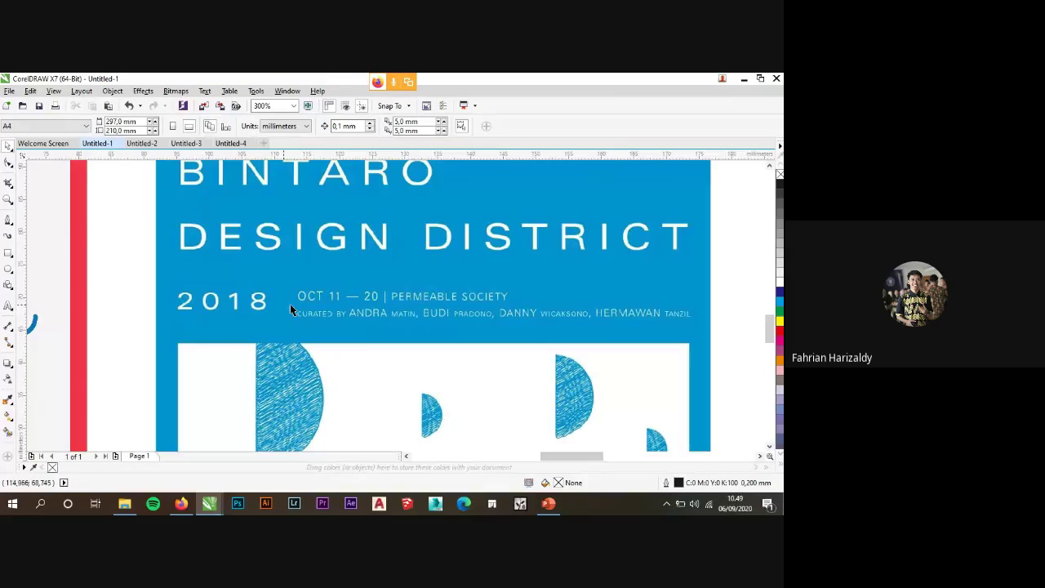
pyautogui.scroll(-2, 278, 294)
pyautogui.scroll(2, 253, 261)
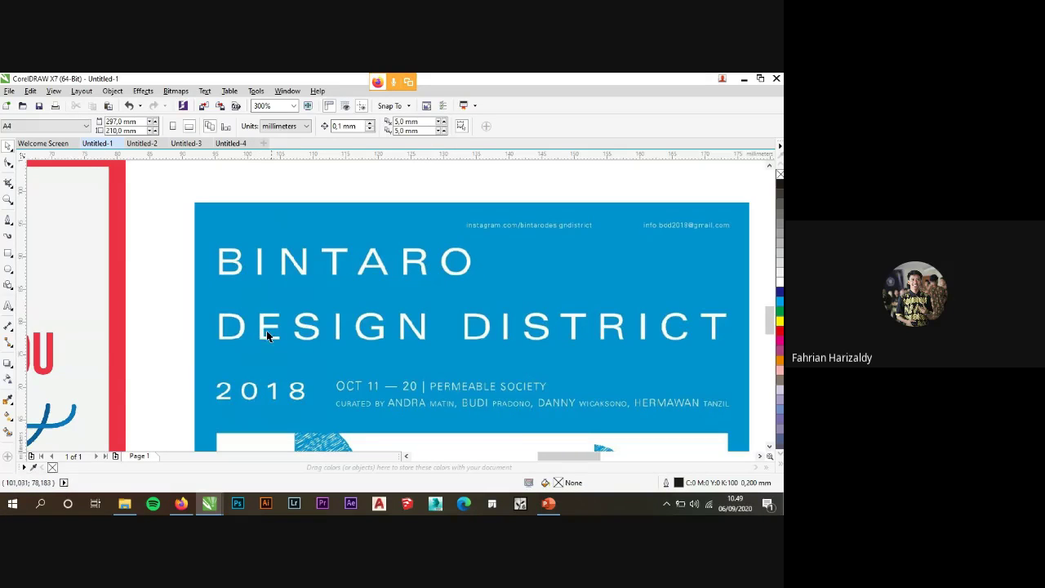
pyautogui.scroll(-1, 385, 294)
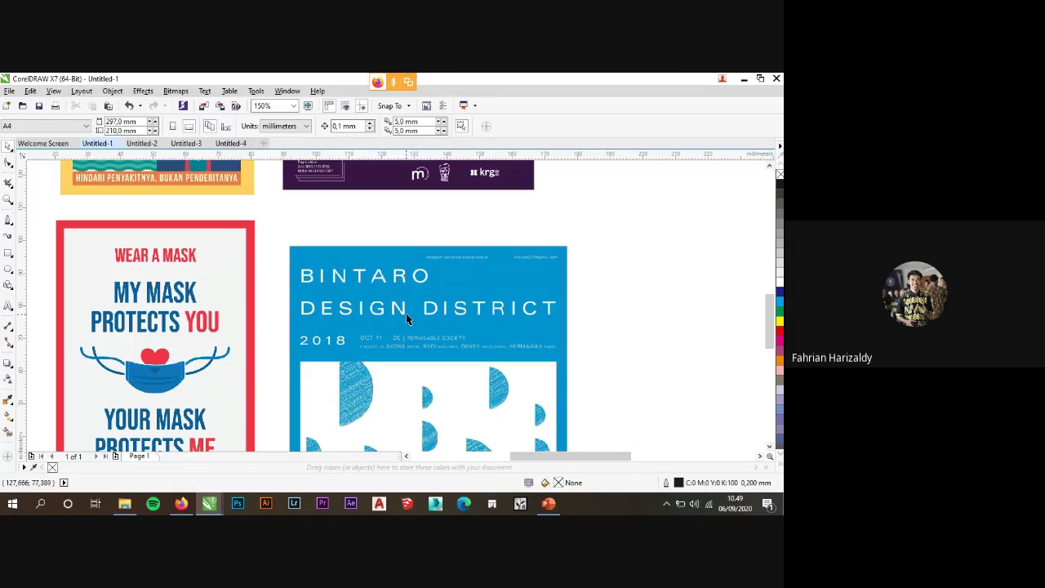
# Inspect the Bintaro Design District poster's ticket and contact lines, date and curator text, and half-circle shapes up close.
pyautogui.scroll(-1, 435, 316)
pyautogui.scroll(2, 383, 358)
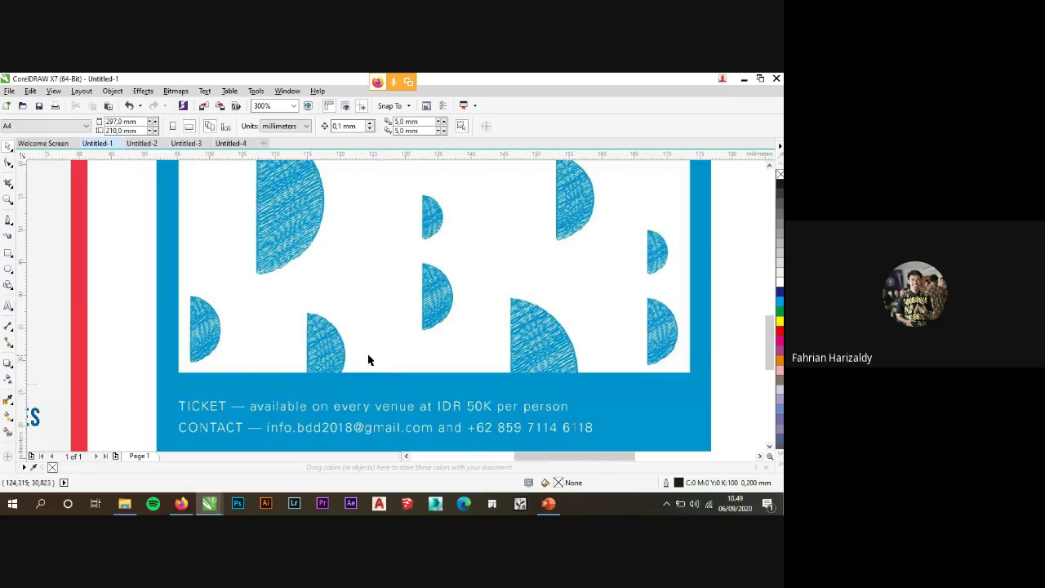
pyautogui.scroll(-1, 367, 355)
pyautogui.scroll(2, 367, 356)
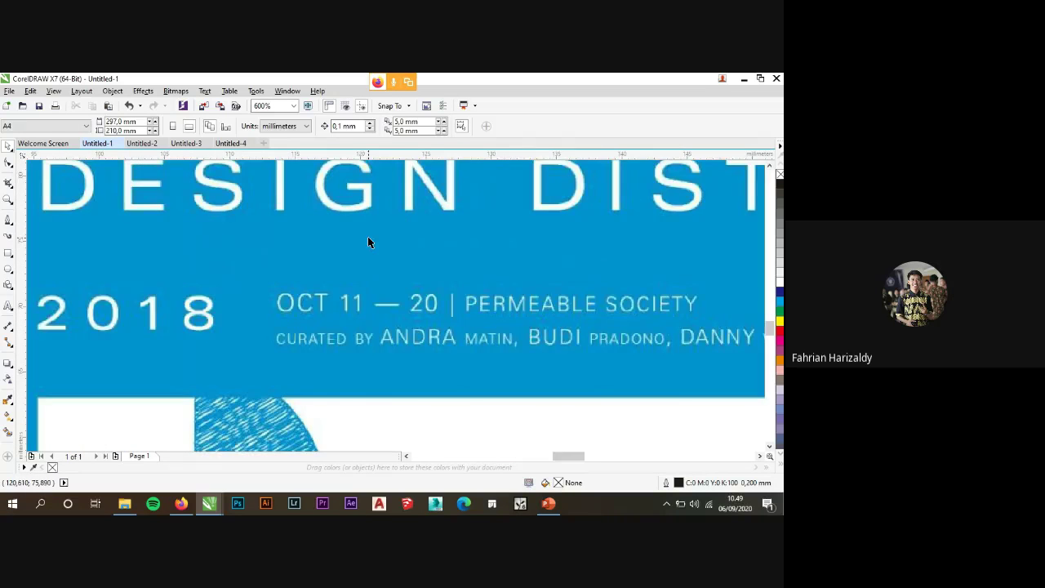
pyautogui.scroll(-3, 421, 307)
# Review the redrawn HIV/AIDS poster in Untitled-2, the orange-purple design in Untitled-3 and the mask poster in Untitled-4.
pyautogui.hotkey('ctrl', 'Tab')
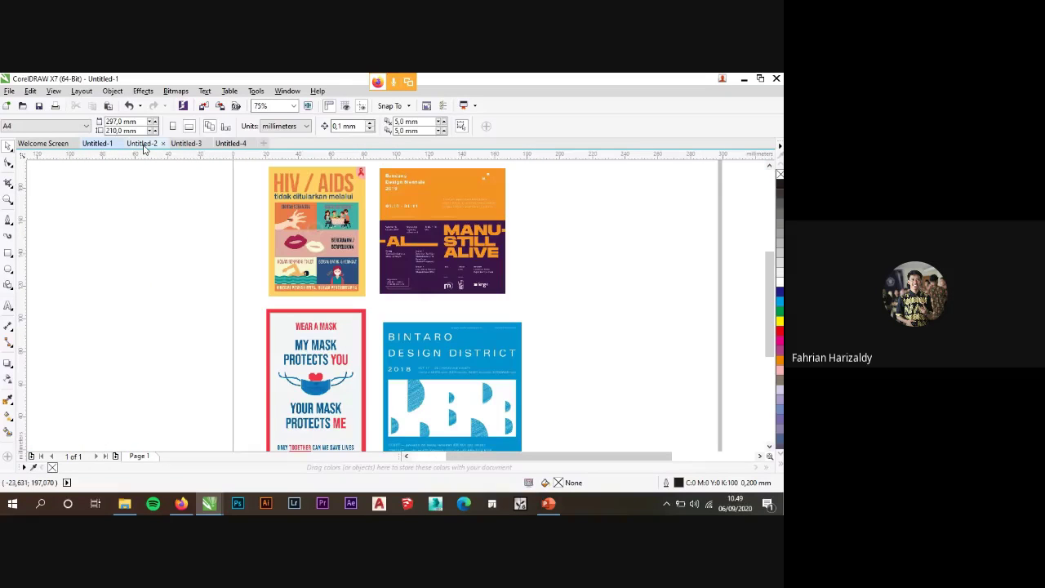
pyautogui.hotkey('ctrl', 'Tab')
pyautogui.scroll(-2, 221, 210)
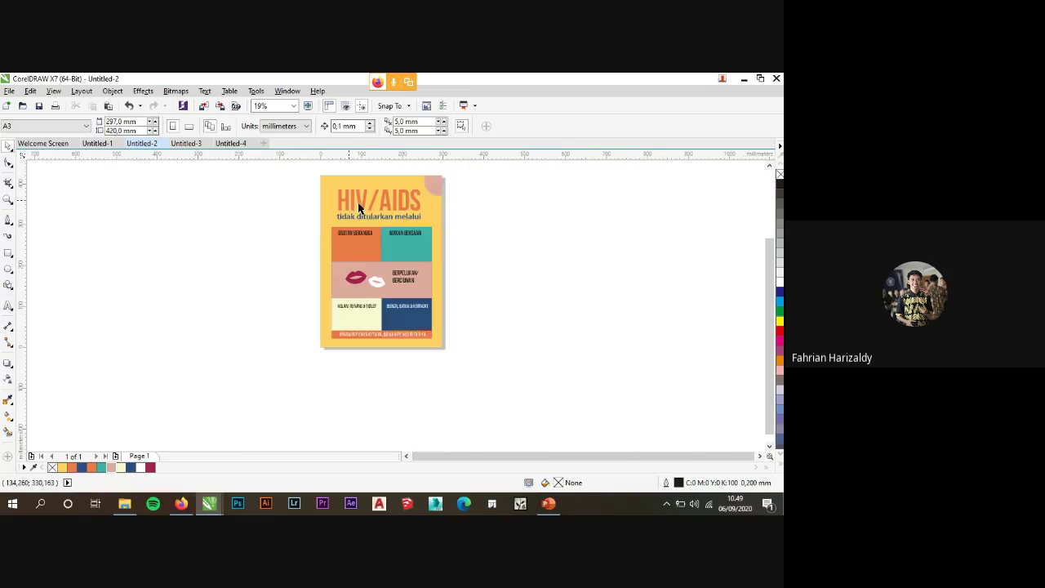
pyautogui.click(186, 143)
pyautogui.scroll(-2, 329, 277)
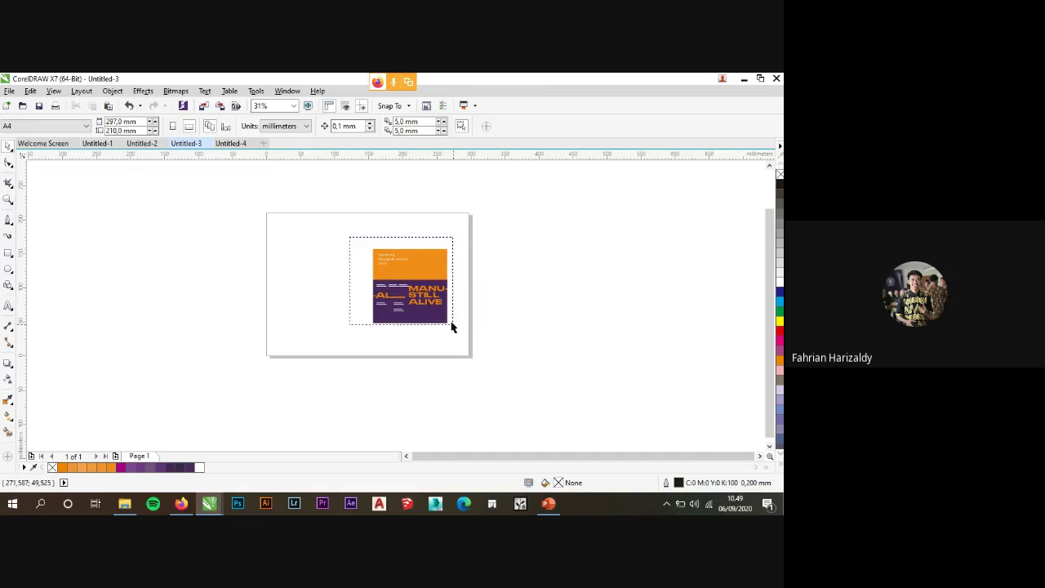
pyautogui.click(232, 144)
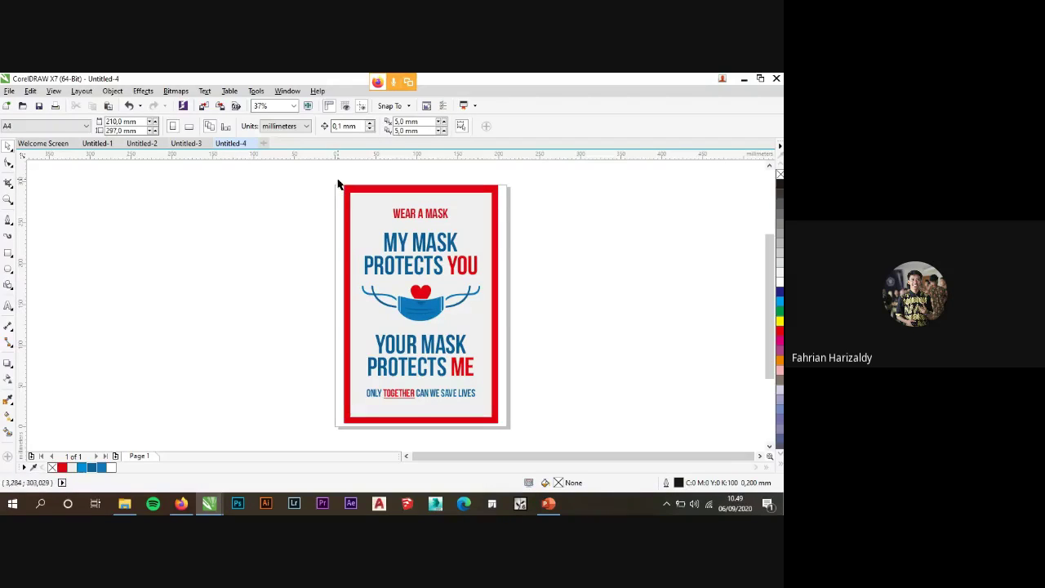
pyautogui.moveTo(326, 175); pyautogui.dragTo(330, 356)
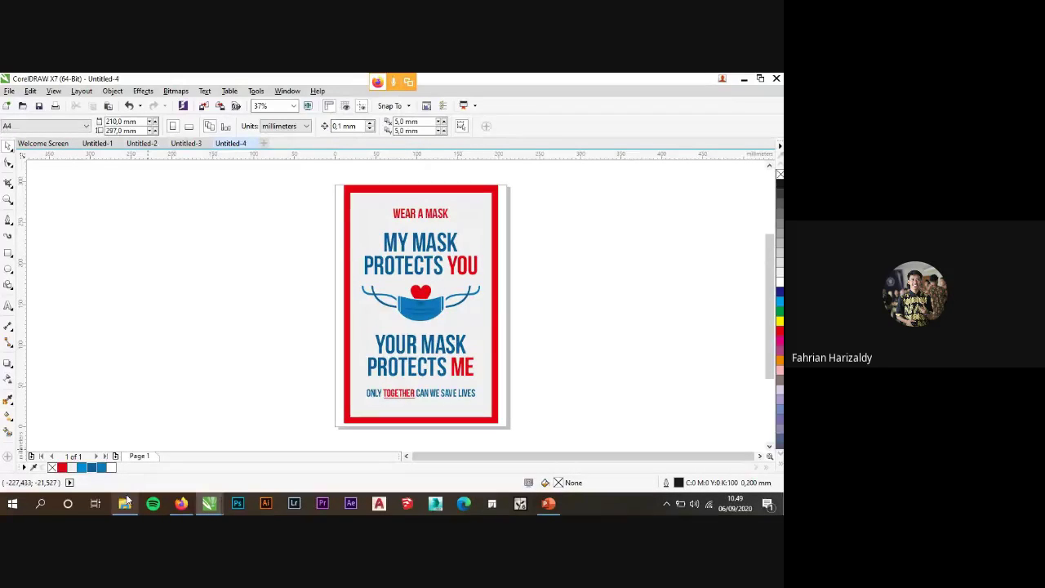
# Switch to File Explorer and open the Kelas Desain - KSI FP UNS presentation from the Tugas > Kuliah folder on DATA 1 (D:).
pyautogui.moveTo(127, 501)
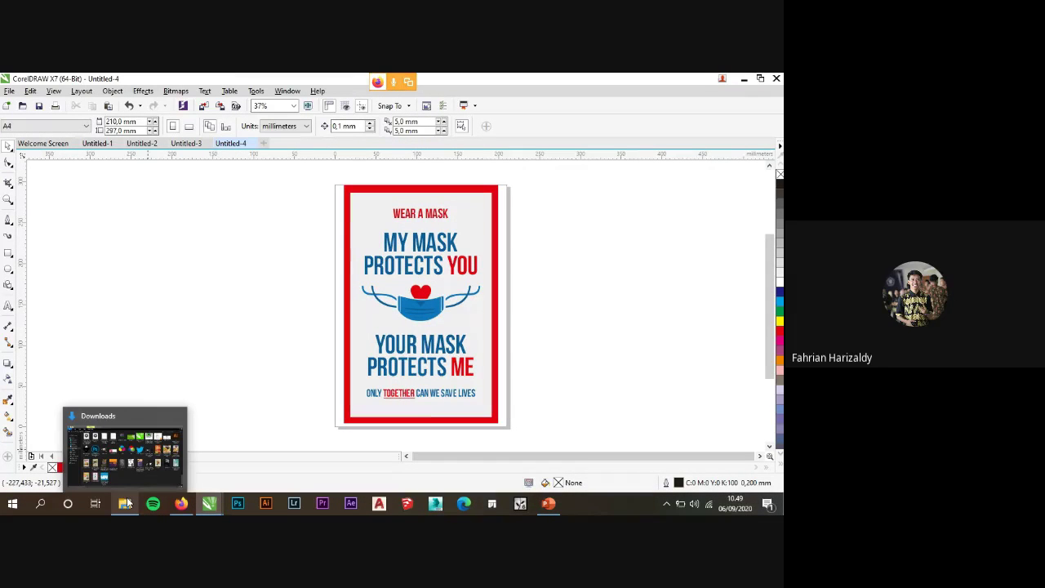
pyautogui.click(127, 506)
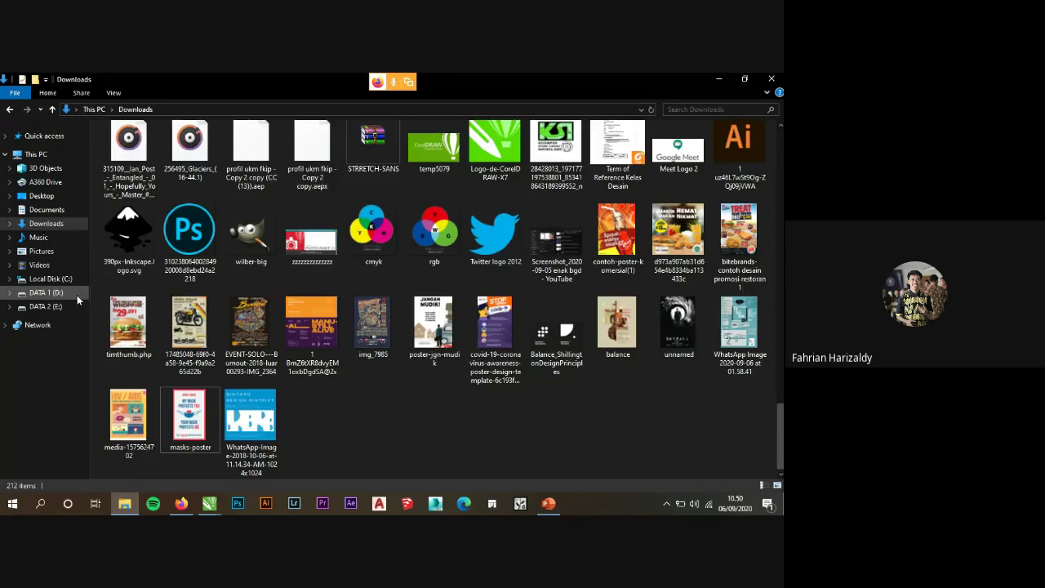
pyautogui.click(75, 295)
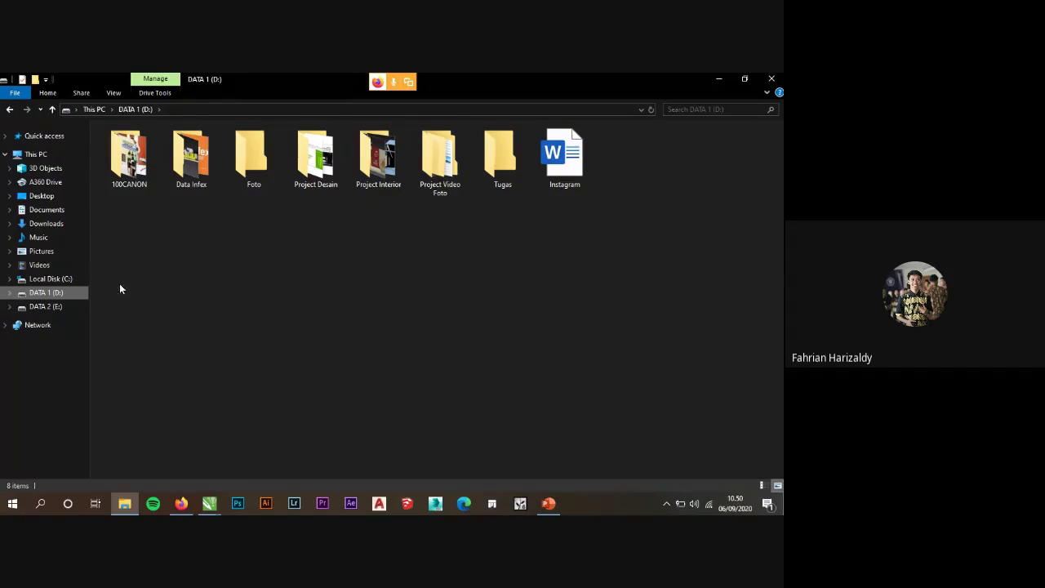
pyautogui.doubleClick(501, 163)
pyautogui.doubleClick(136, 156)
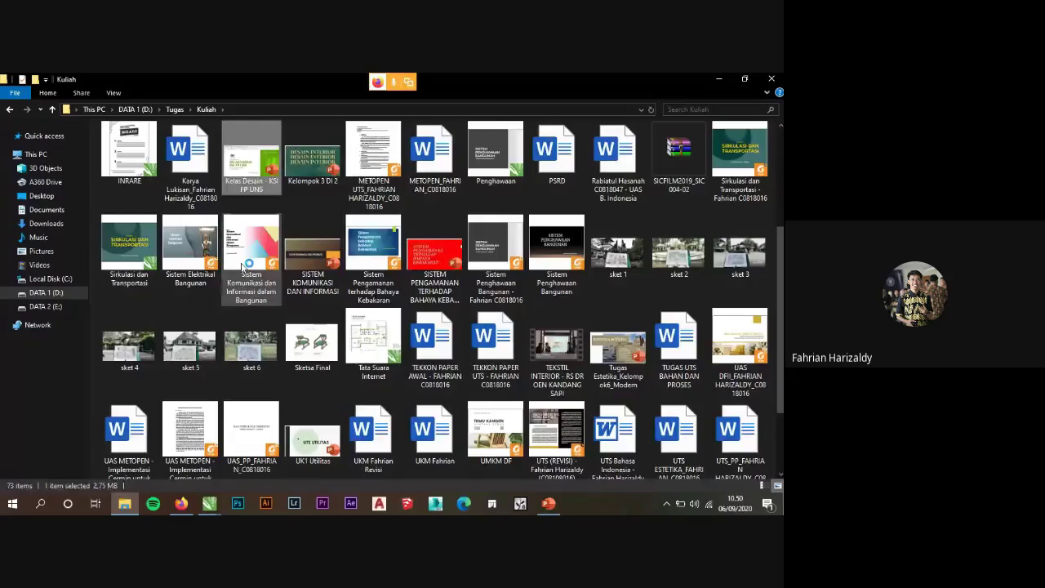
# View slide 6 on what to consider before printing and slide 7 on the difference between CMYK and RGB.
pyautogui.scroll(-4, 65, 330)
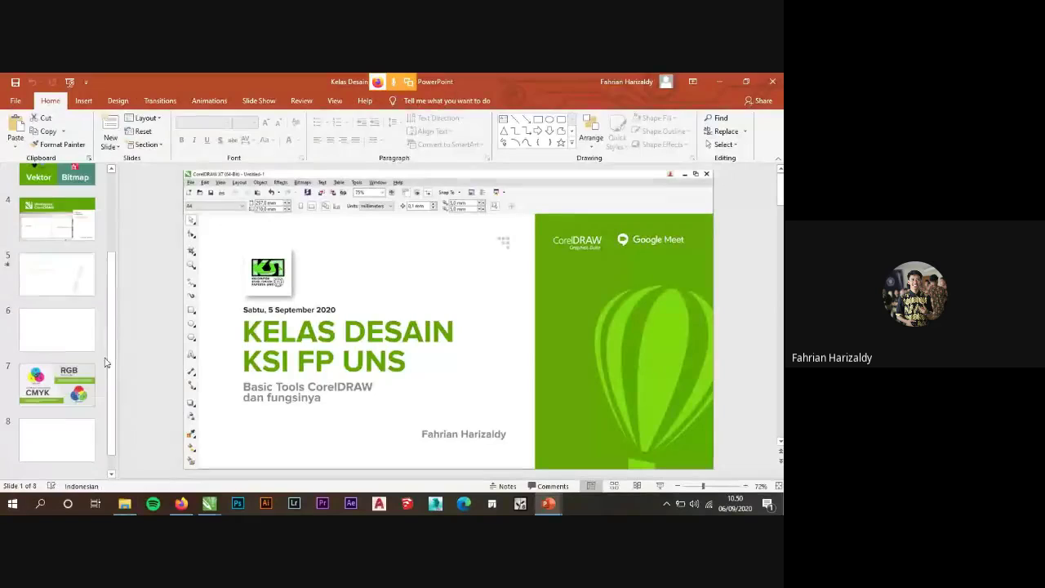
pyautogui.click(65, 330)
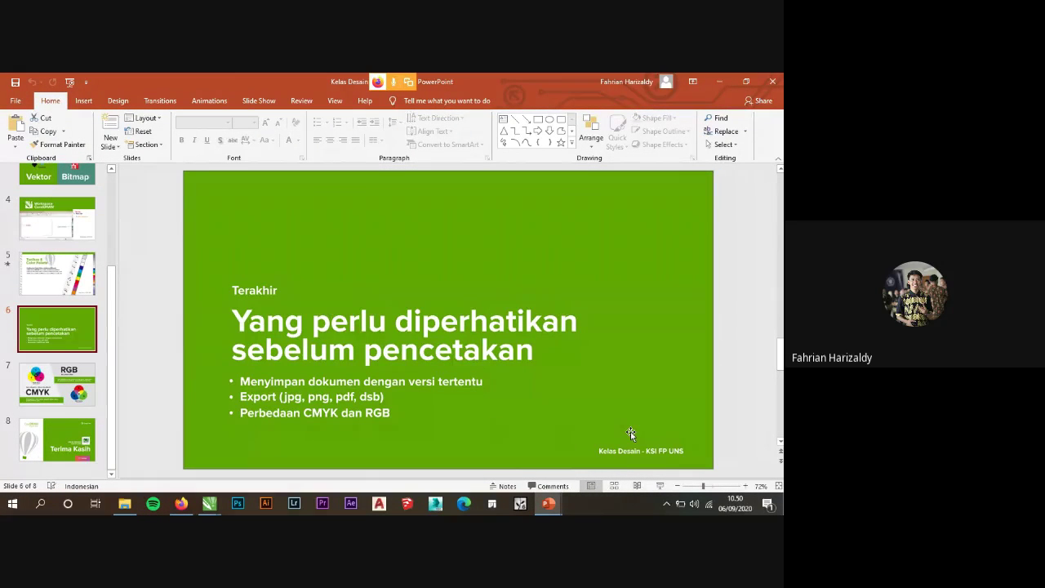
pyautogui.hotkey('alt', 'Tab')
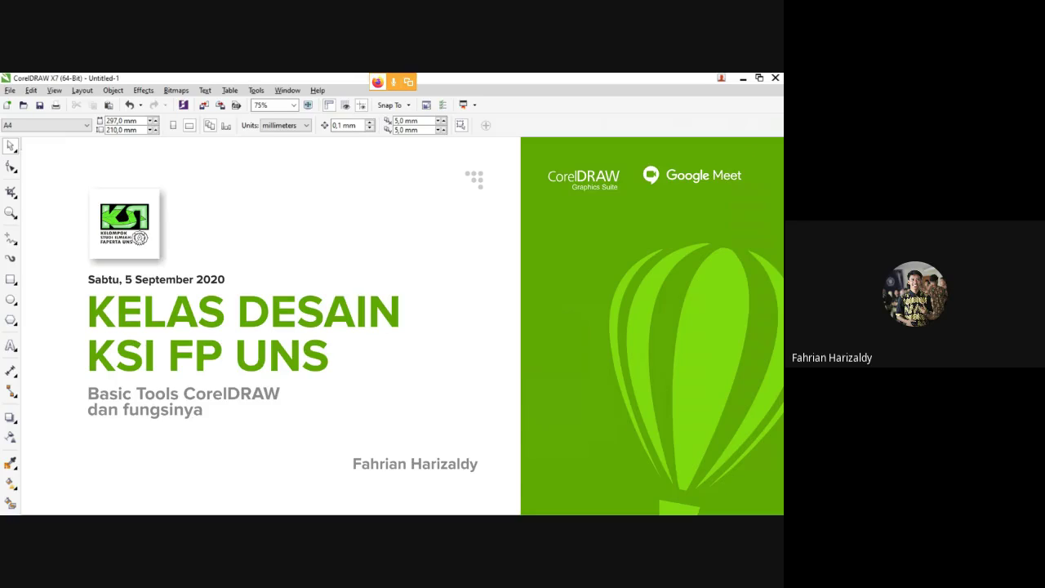
pyautogui.hotkey('alt', 'Tab')
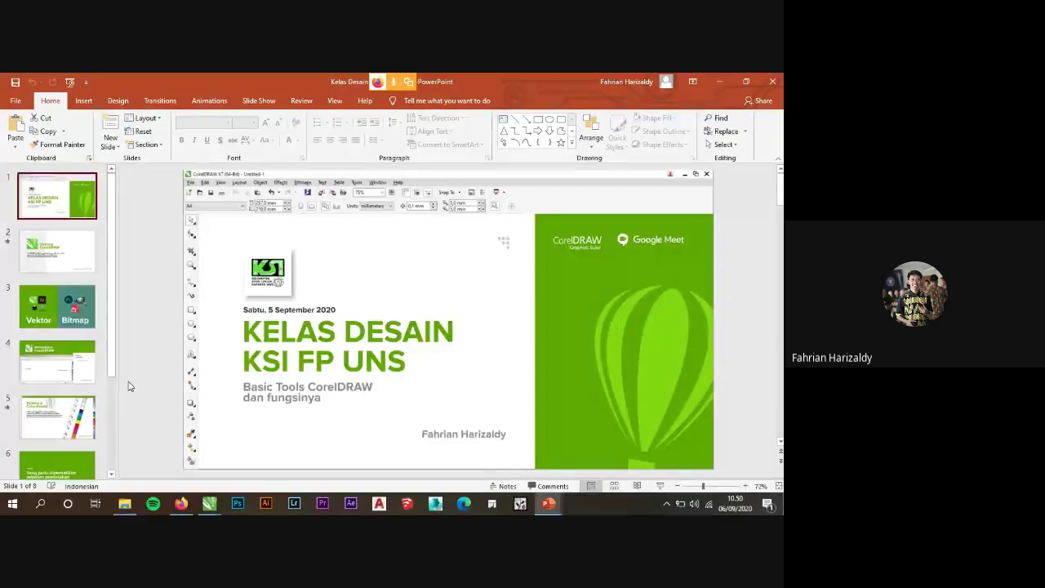
pyautogui.scroll(-2, 129, 384)
pyautogui.scroll(-1, 80, 370)
pyautogui.click(80, 404)
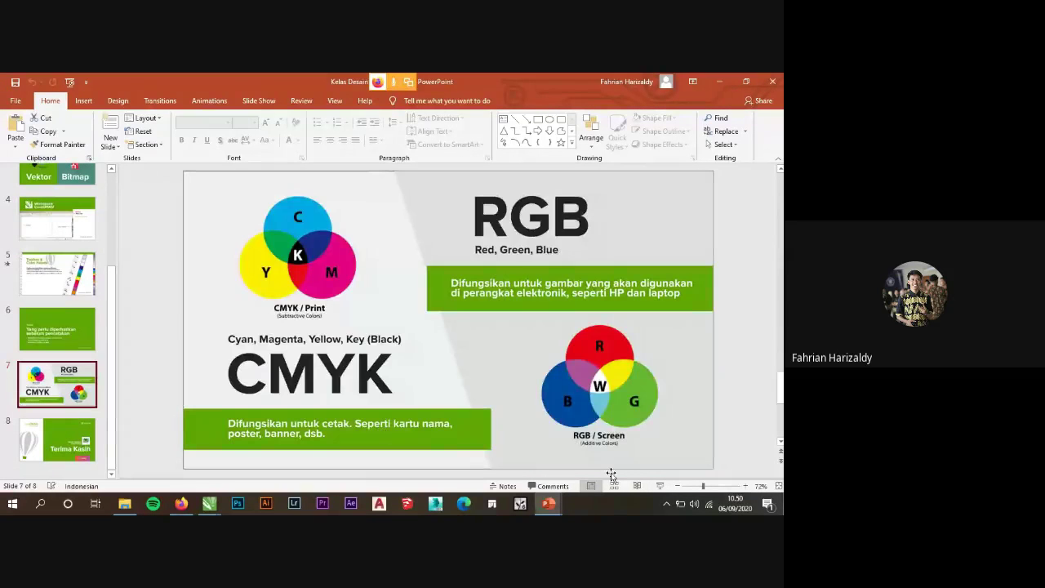
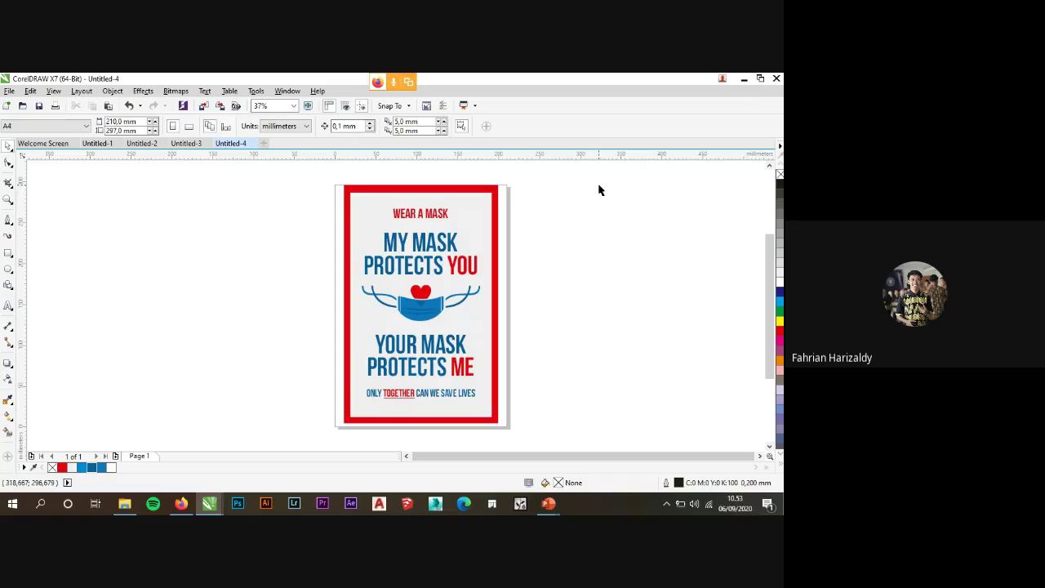
# Switch back to CorelDRAW, crop the redrawn mask poster to its red outer frame, about 189 × 292 mm, and deselect everything.
pyautogui.moveTo(567, 183); pyautogui.dragTo(632, 242)
pyautogui.moveTo(610, 183); pyautogui.dragTo(666, 217)
pyautogui.click(8, 183)
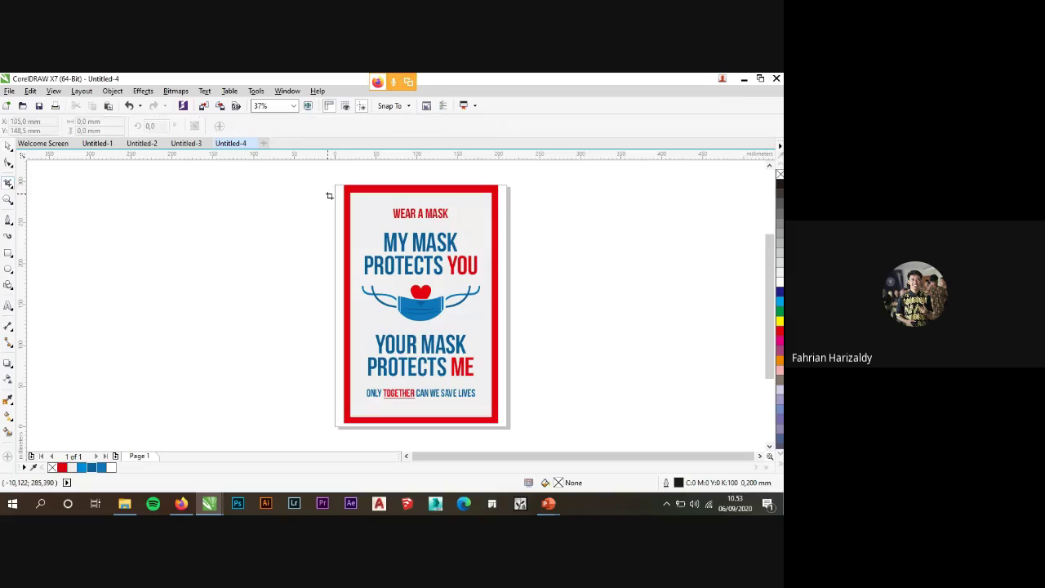
pyautogui.moveTo(344, 187); pyautogui.dragTo(499, 424)
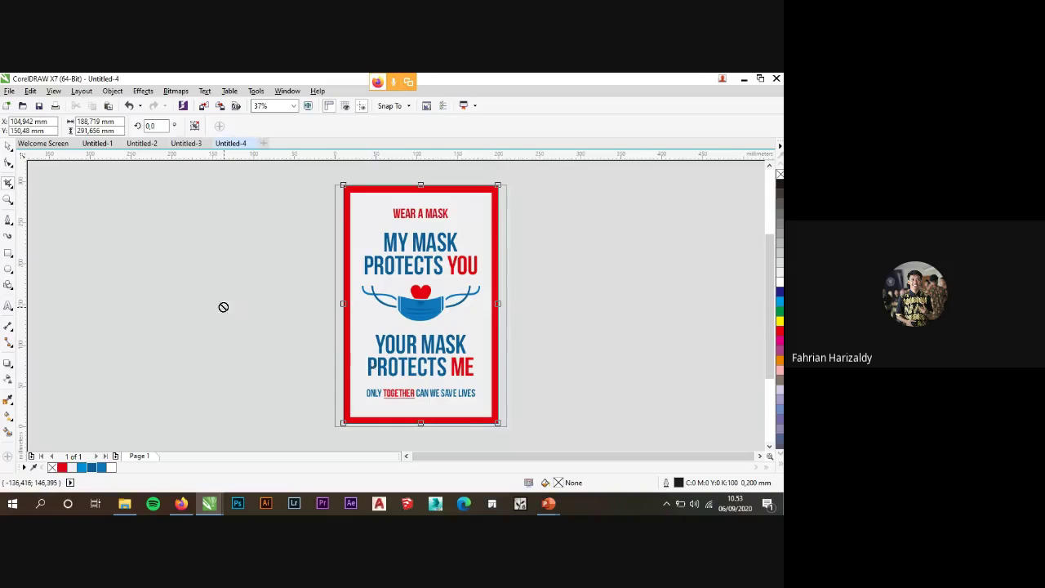
pyautogui.scroll(-3, 248, 310)
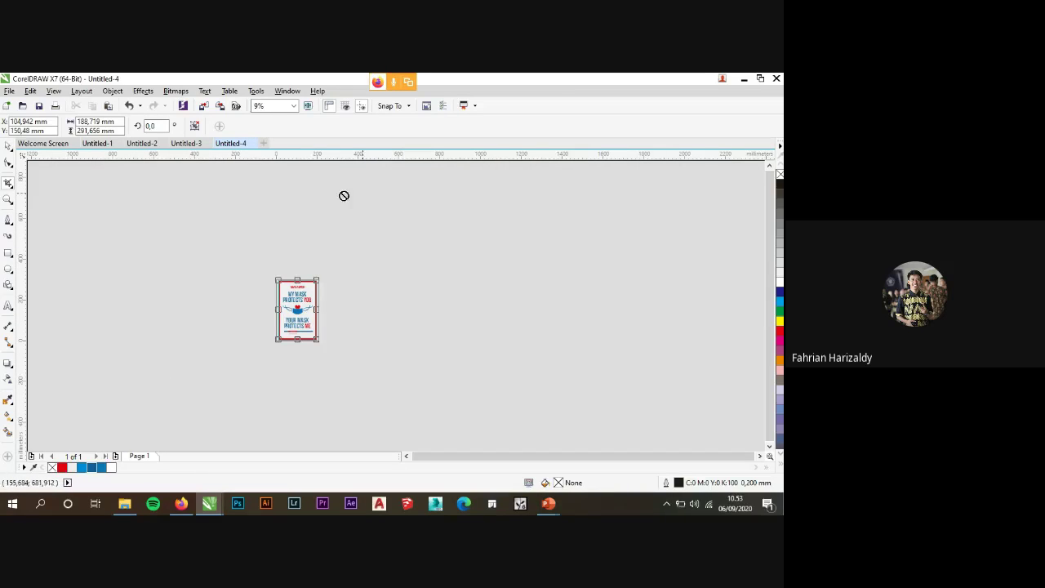
pyautogui.scroll(3, 284, 313)
pyautogui.press('Return')
pyautogui.scroll(2, 284, 312)
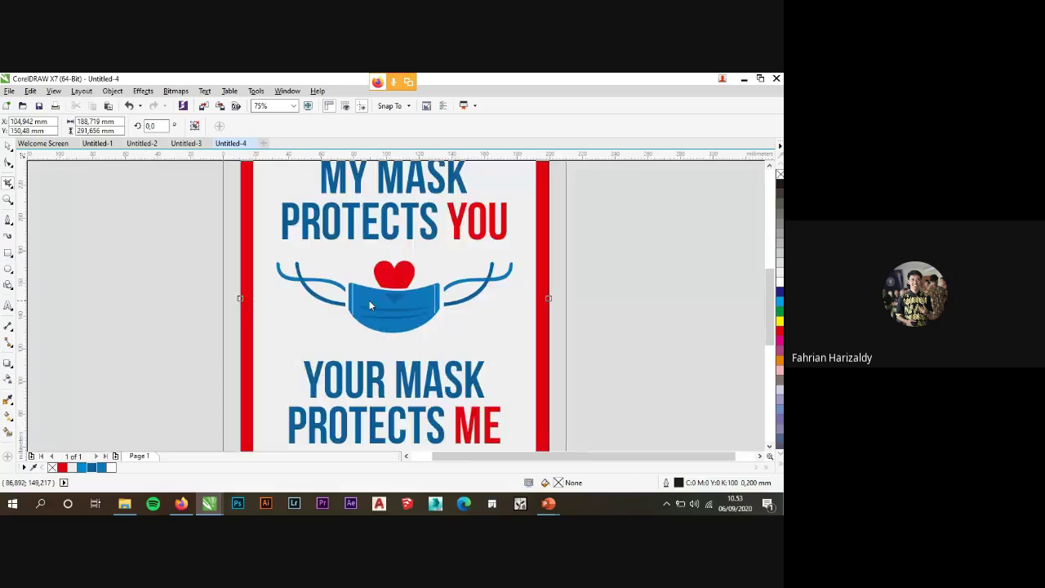
pyautogui.scroll(-2, 415, 286)
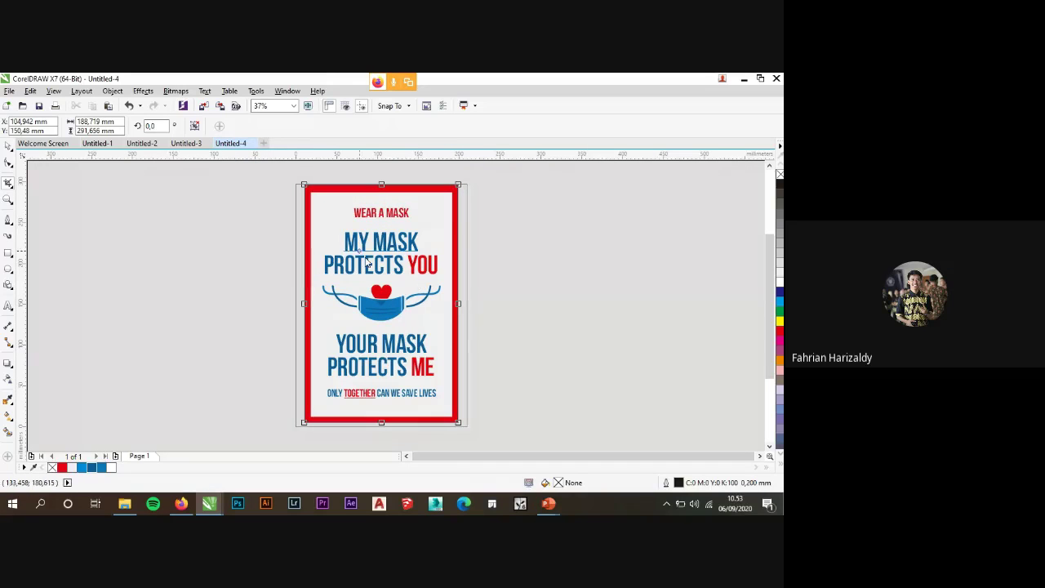
pyautogui.doubleClick(440, 347)
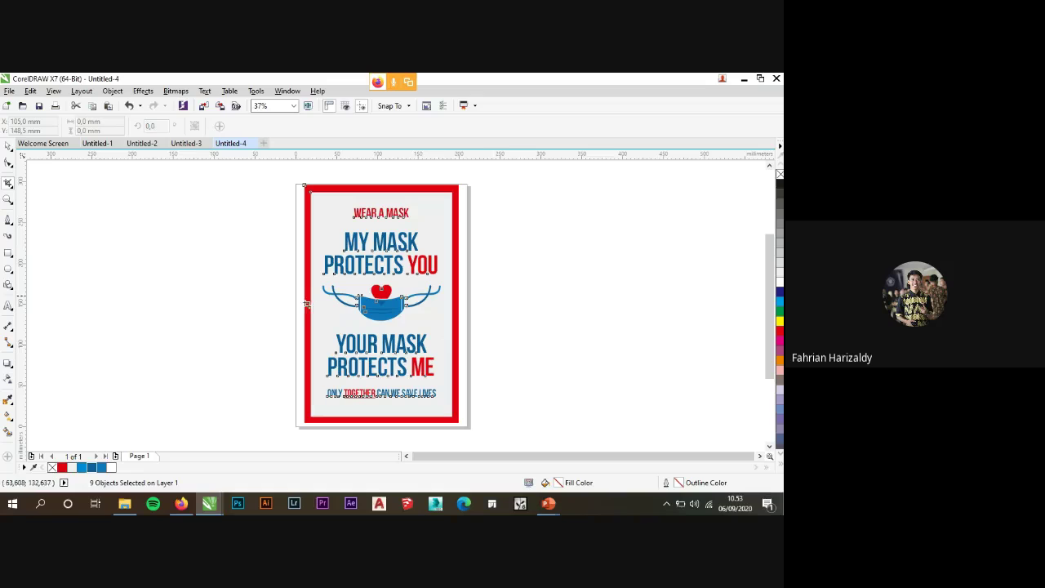
pyautogui.click(9, 145)
pyautogui.click(191, 264)
pyautogui.scroll(-2, 381, 306)
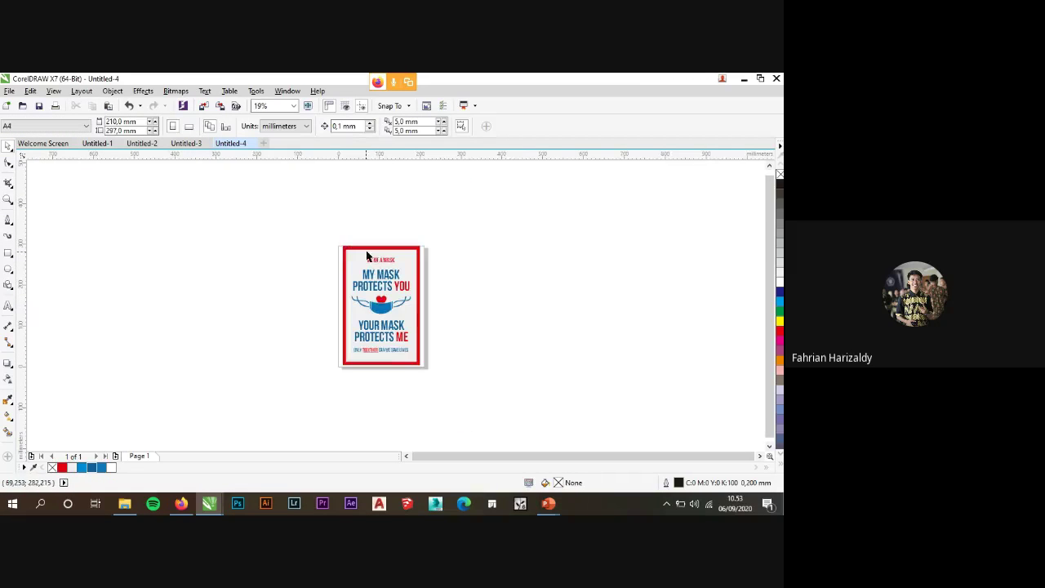
pyautogui.moveTo(204, 226); pyautogui.dragTo(286, 297)
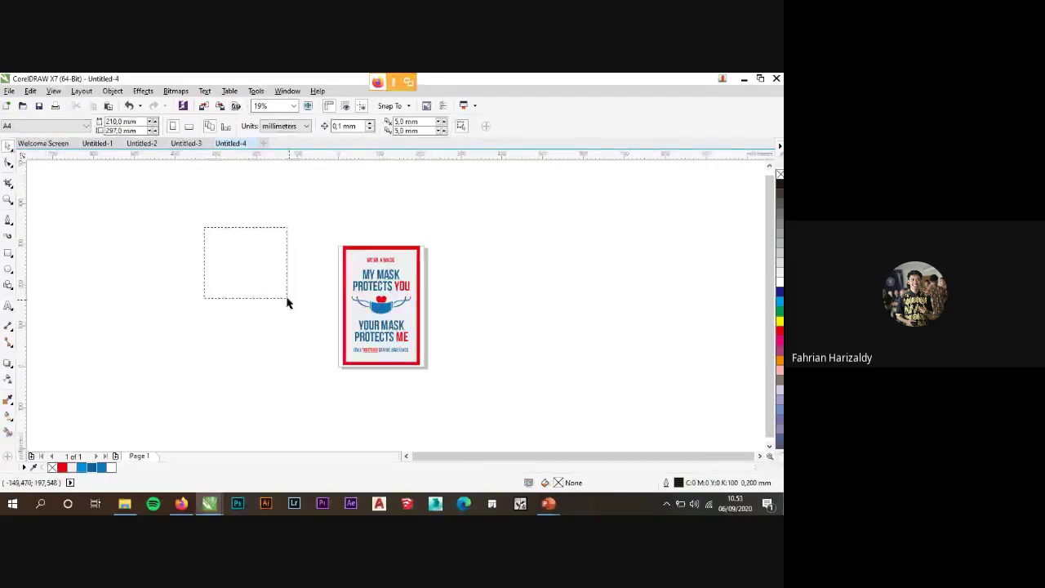
pyautogui.moveTo(316, 192); pyautogui.dragTo(452, 235)
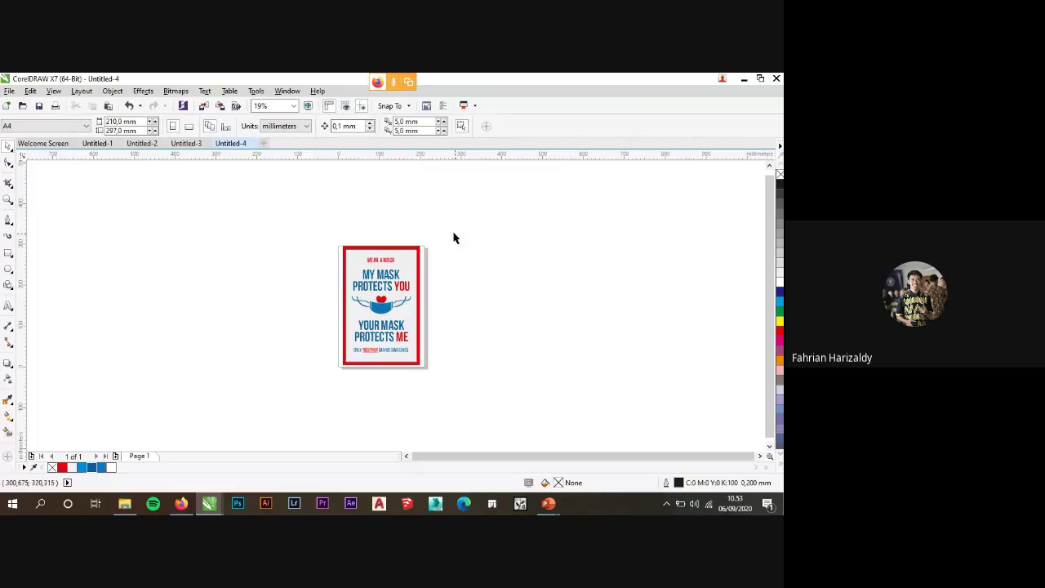
pyautogui.moveTo(448, 308); pyautogui.dragTo(600, 377)
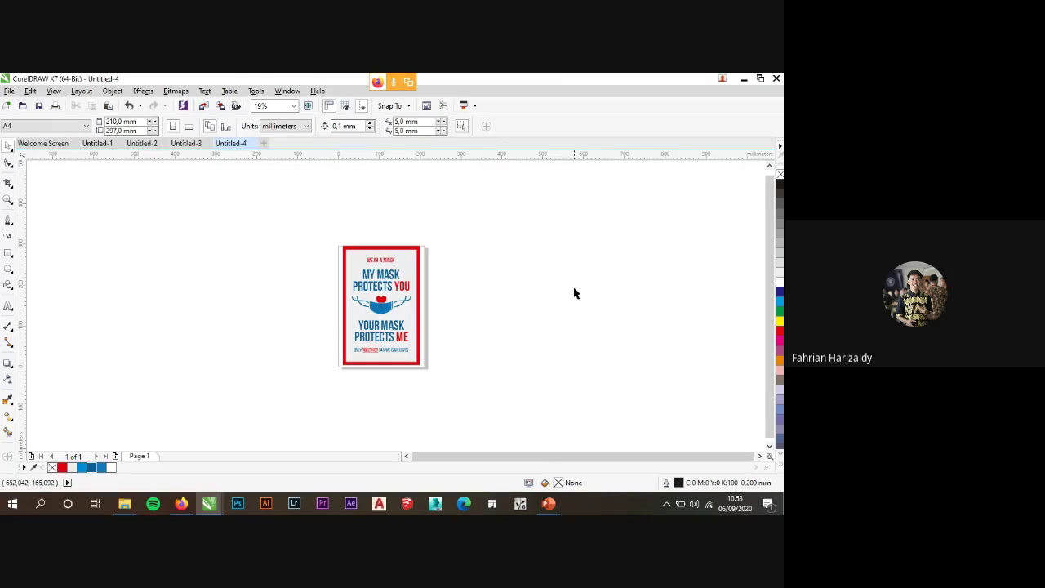
# Start exporting the mask poster and look through the available export file formats.
pyautogui.click(6, 92)
pyautogui.click(501, 310)
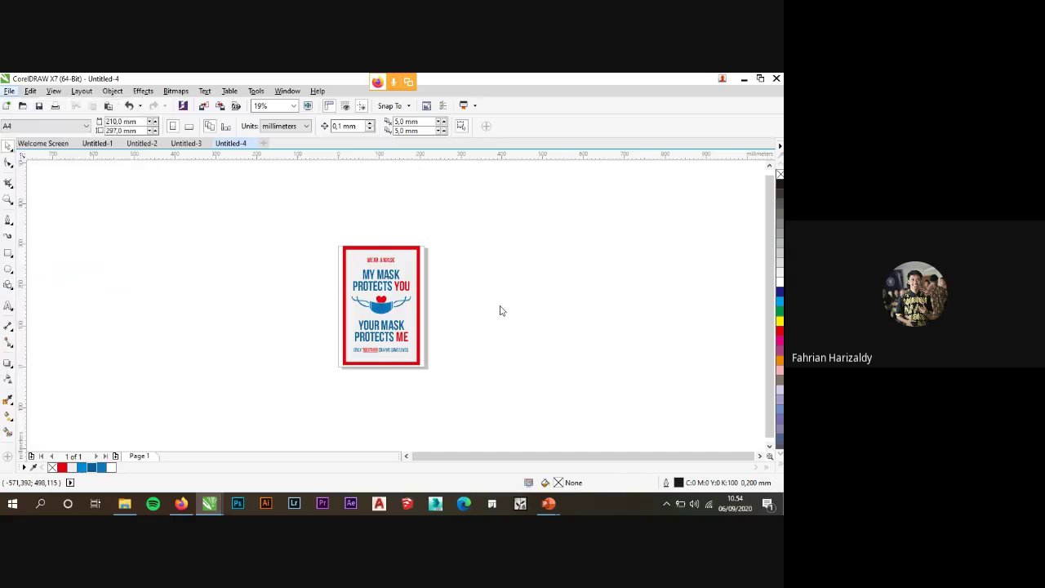
pyautogui.click(310, 286)
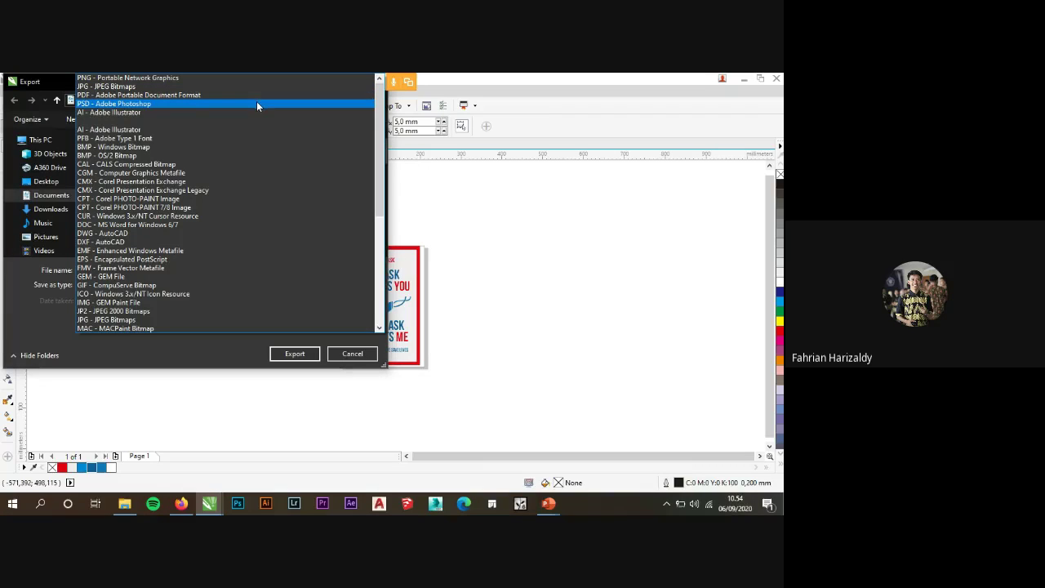
pyautogui.scroll(-1, 225, 189)
pyautogui.scroll(-4, 204, 237)
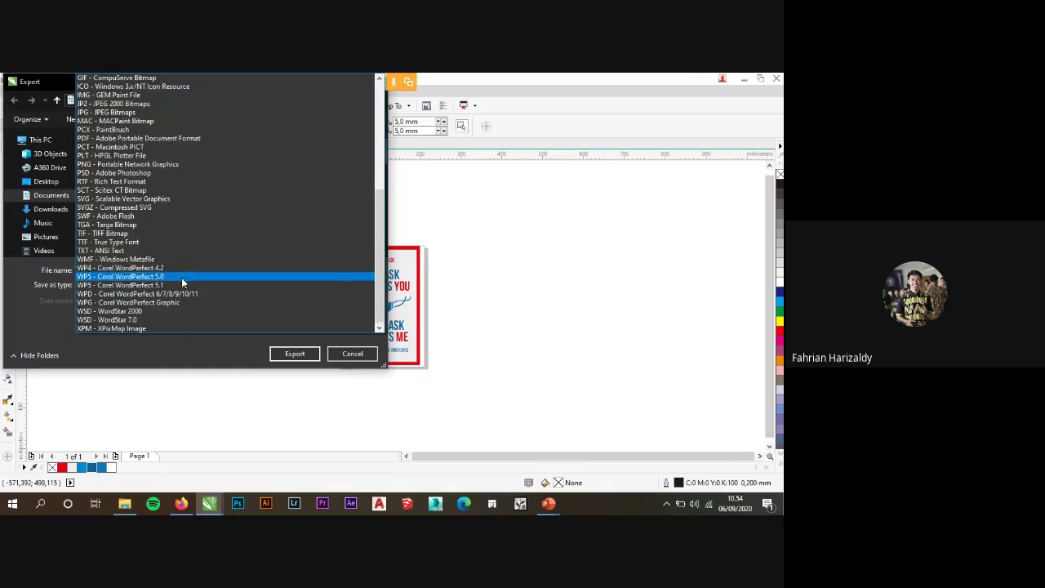
pyautogui.scroll(5, 204, 278)
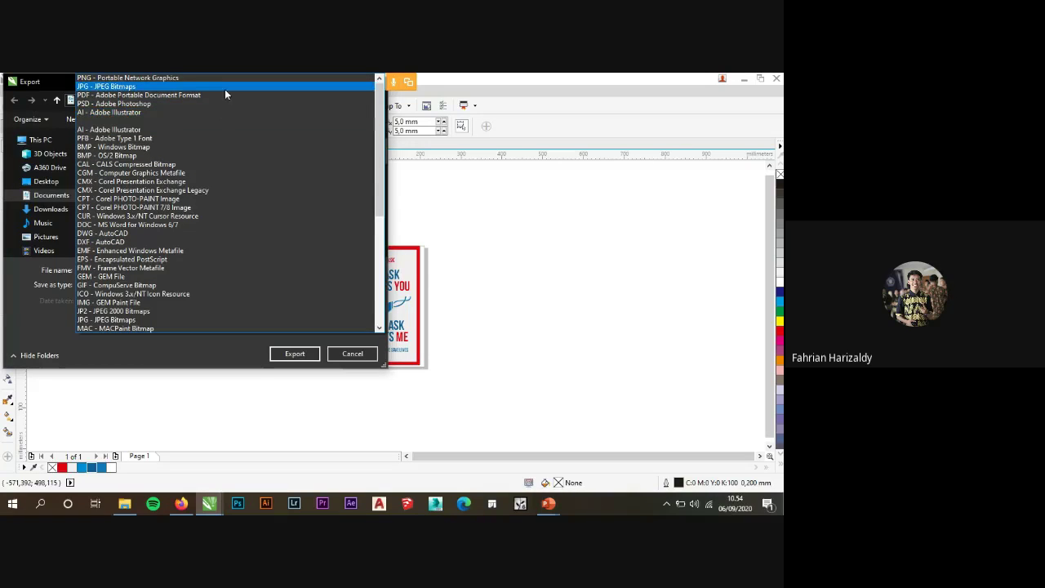
# Try the mask poster's export with the JPG - JPEG Bitmaps type as far as the JPEG settings, then cancel it.
pyautogui.click(170, 85)
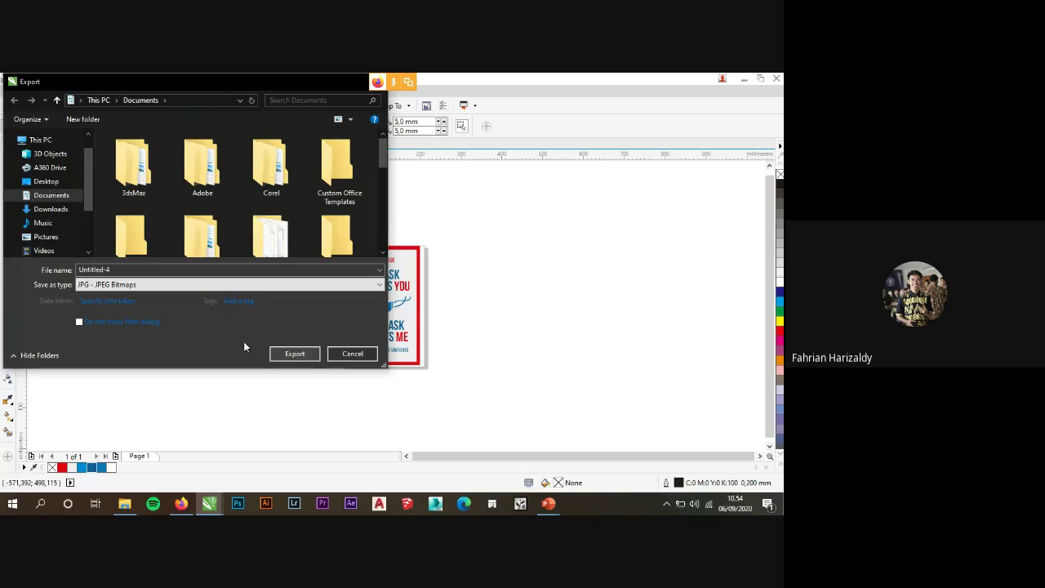
pyautogui.click(79, 322)
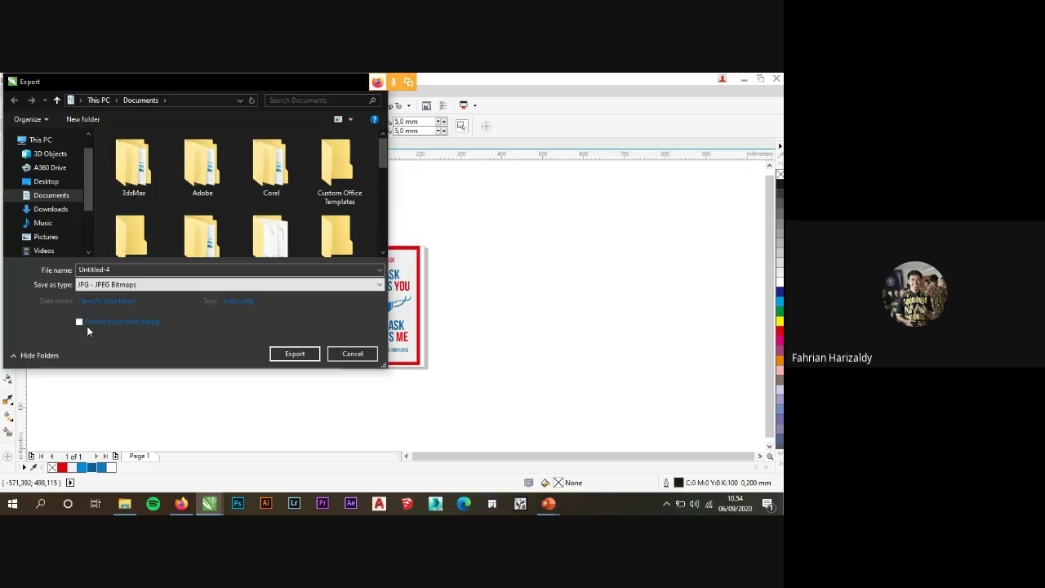
pyautogui.click(299, 356)
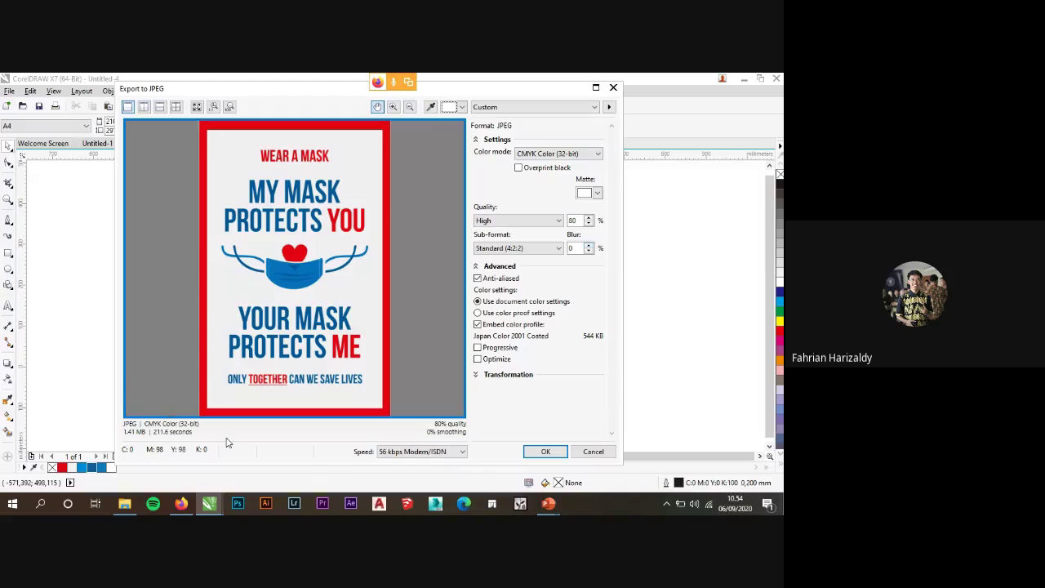
pyautogui.click(593, 452)
# Export the mask poster to Documents as the JPG - JPEG Bitmaps file Untitled-4 with the filter dialog suppressed.
pyautogui.click(9, 91)
pyautogui.click(57, 280)
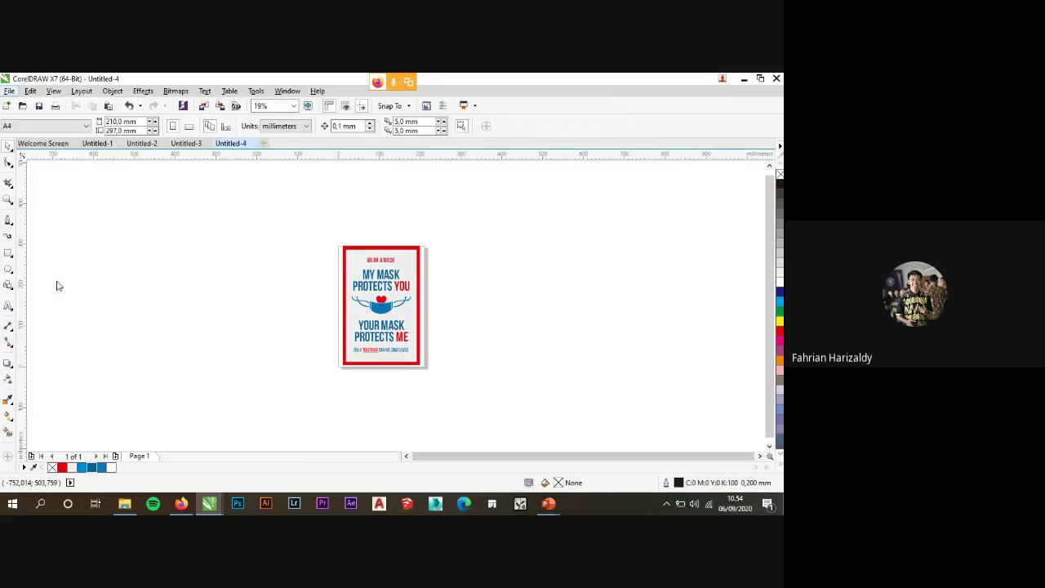
pyautogui.click(102, 321)
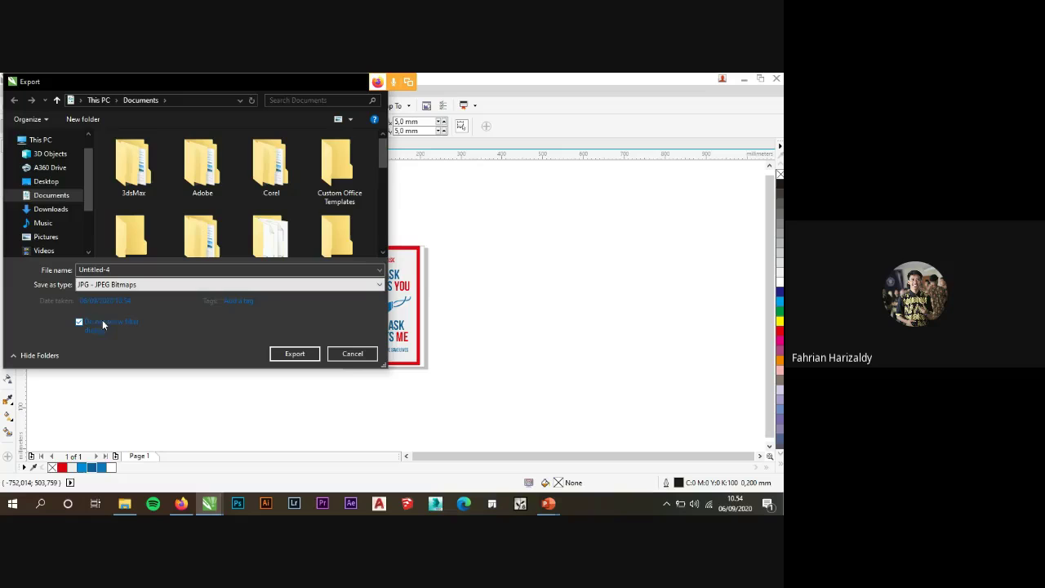
pyautogui.click(298, 353)
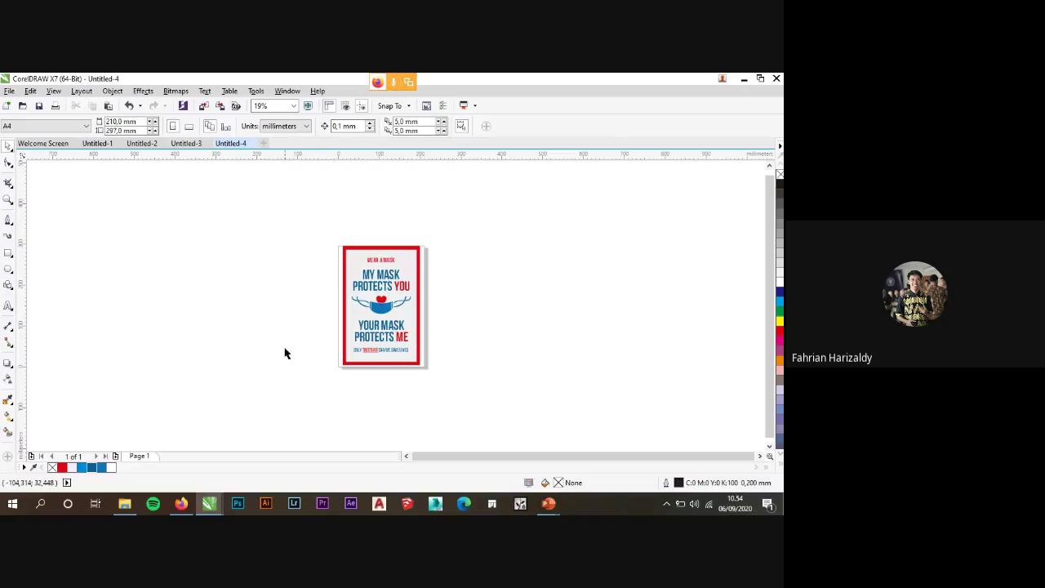
# Export the mask poster as a JPEG again with the filter dialog enabled, replacing the existing Untitled-4.jpg.
pyautogui.click(8, 92)
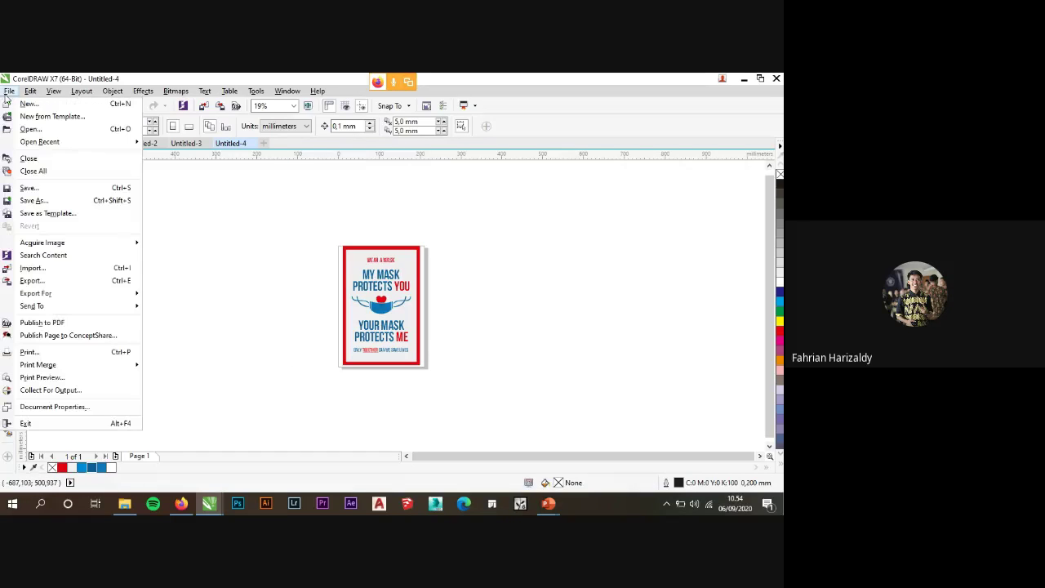
pyautogui.click(47, 280)
pyautogui.click(80, 321)
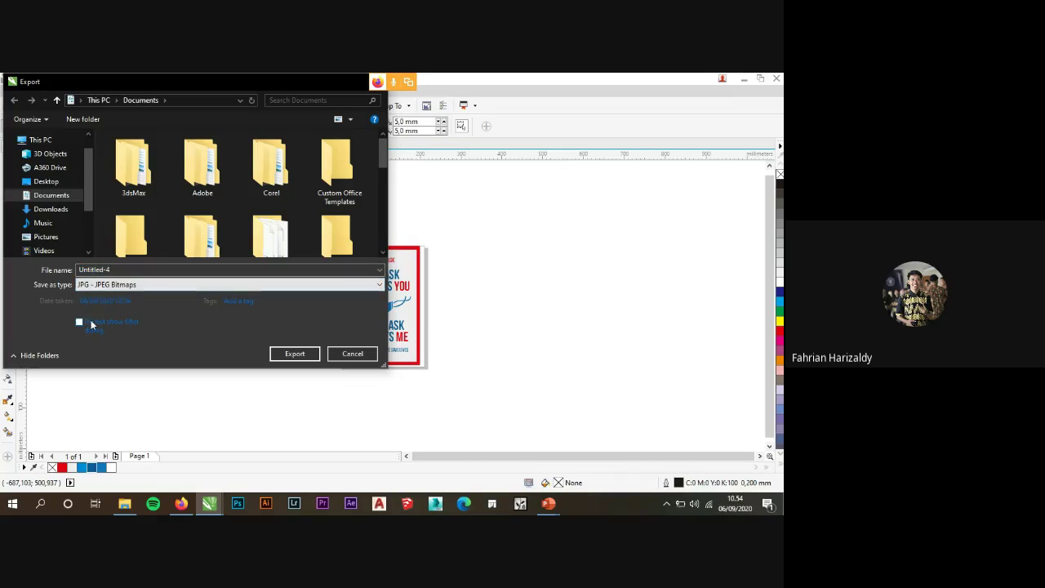
pyautogui.click(277, 354)
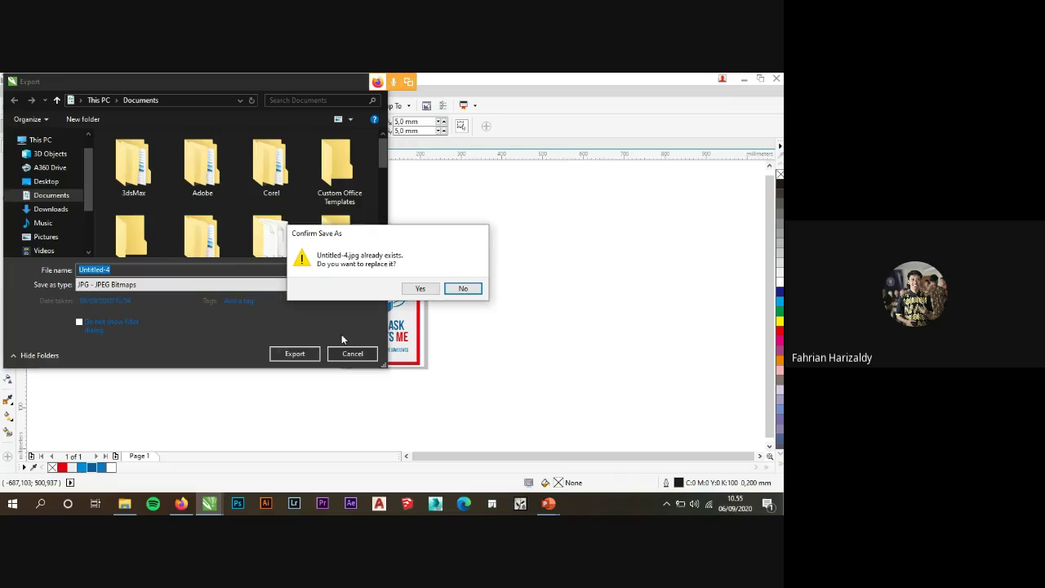
pyautogui.click(421, 288)
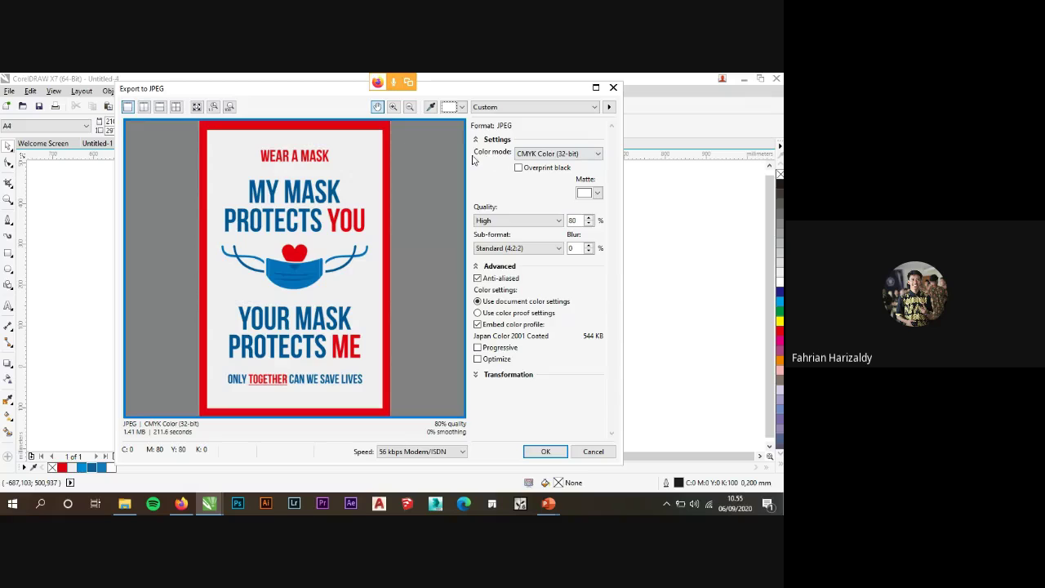
# Try the Grayscale (8-bit), RGB Color (24-bit) and CMYK Color (32-bit) modes for the JPEG export, ending on RGB.
pyautogui.click(523, 155)
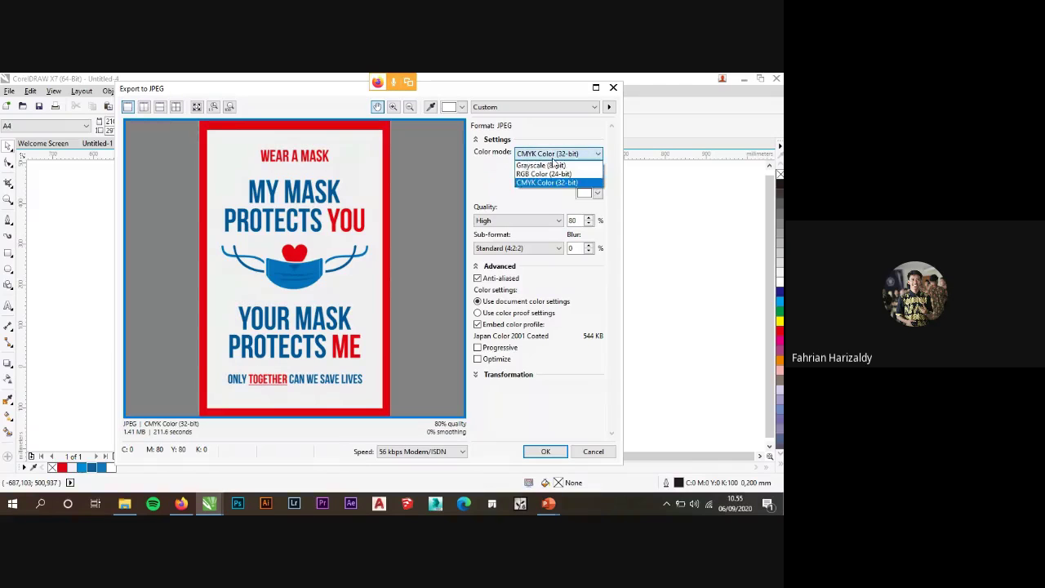
pyautogui.click(575, 166)
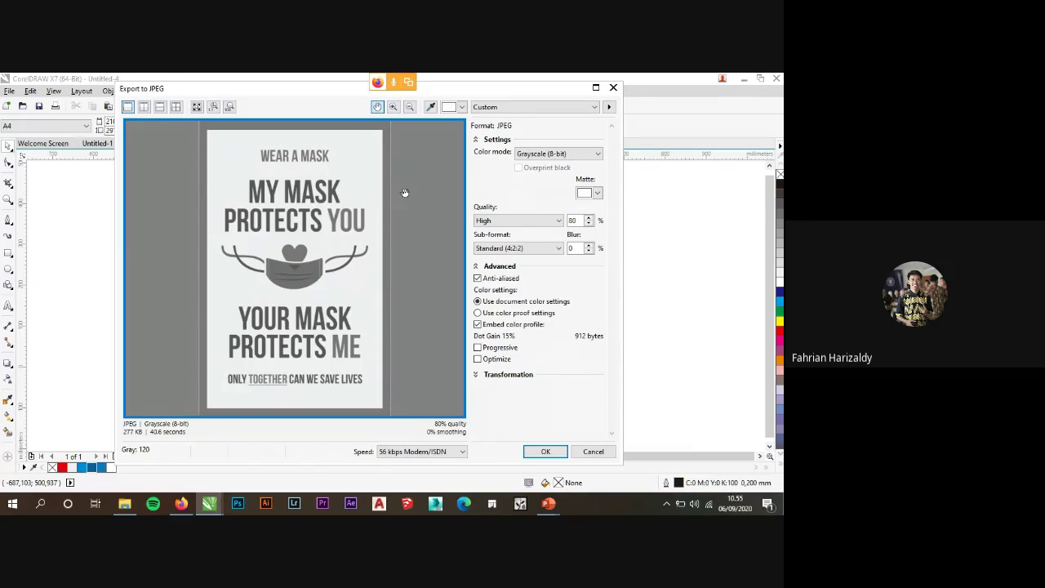
pyautogui.click(586, 154)
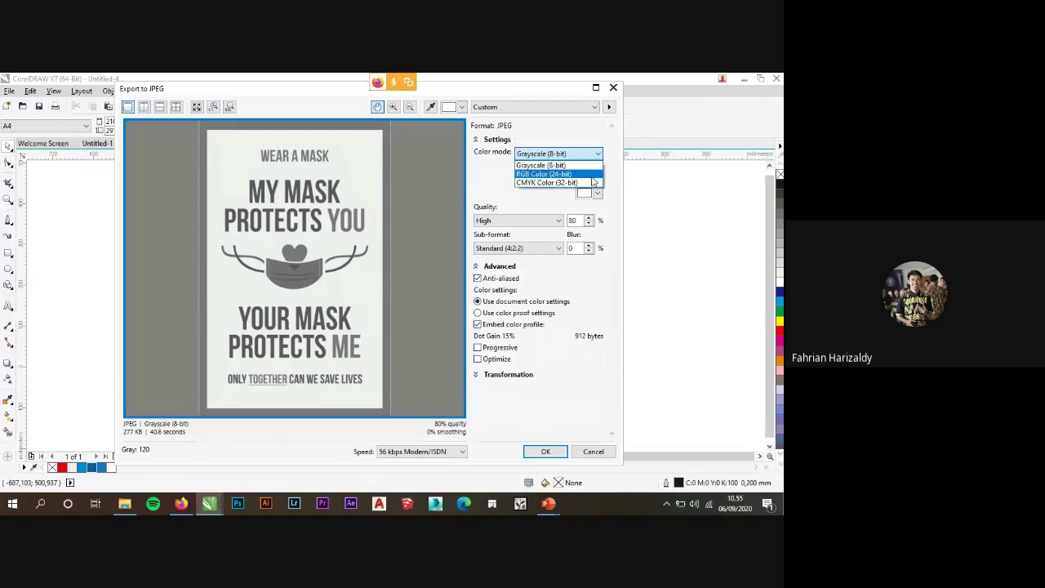
pyautogui.click(592, 175)
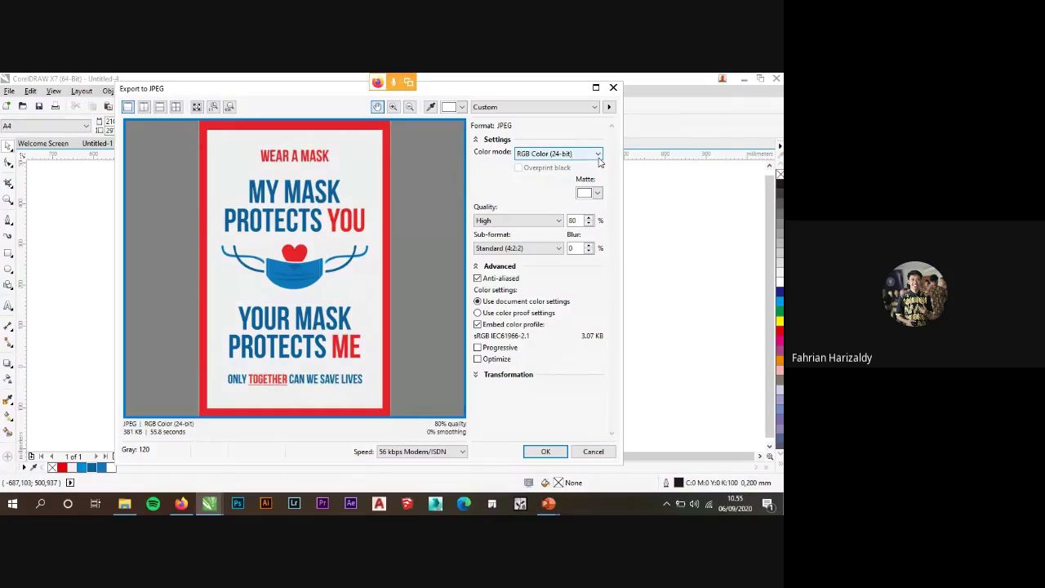
pyautogui.click(599, 157)
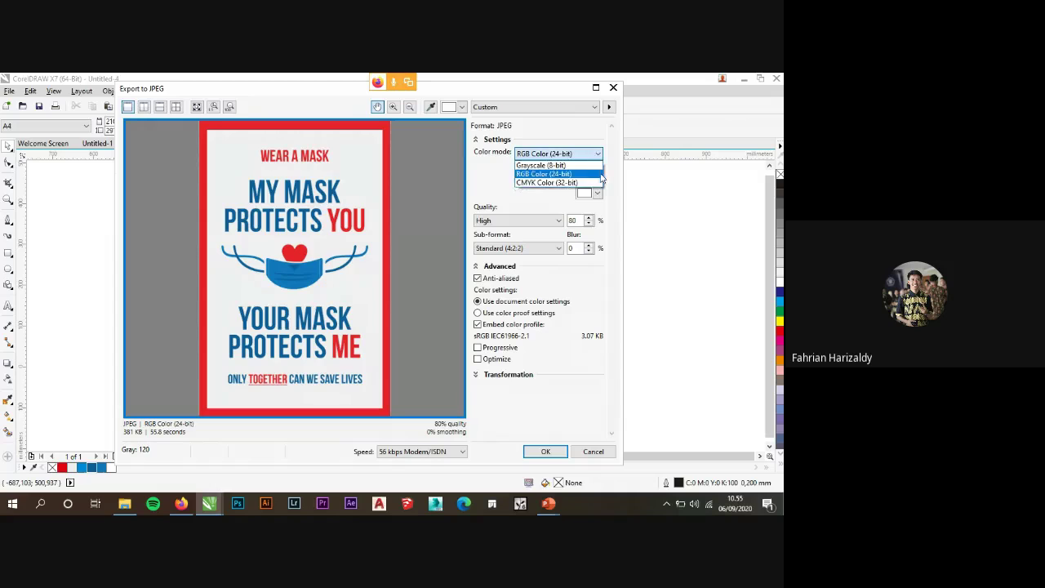
pyautogui.click(598, 181)
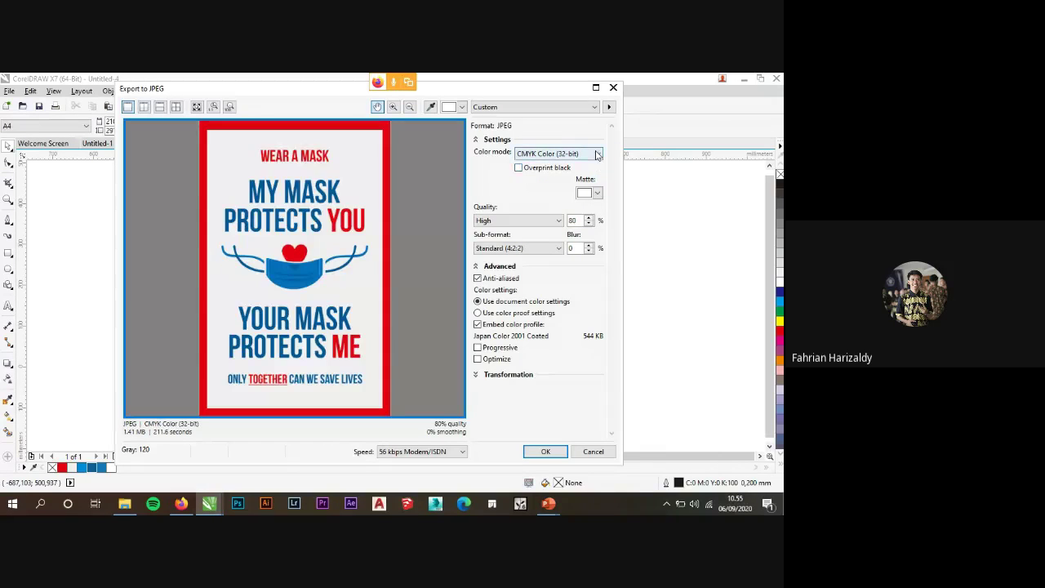
pyautogui.click(598, 153)
pyautogui.click(594, 182)
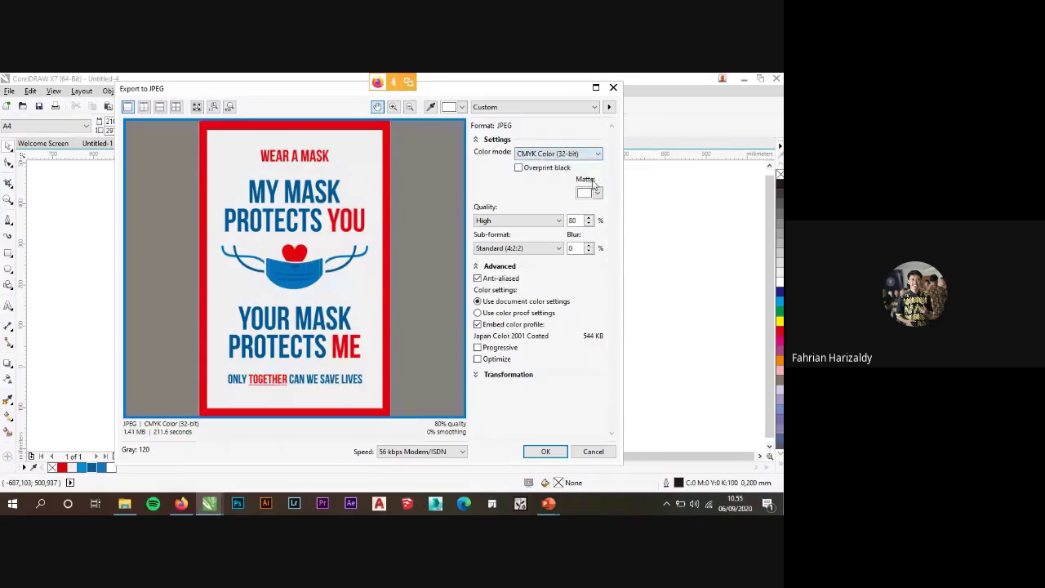
pyautogui.click(597, 153)
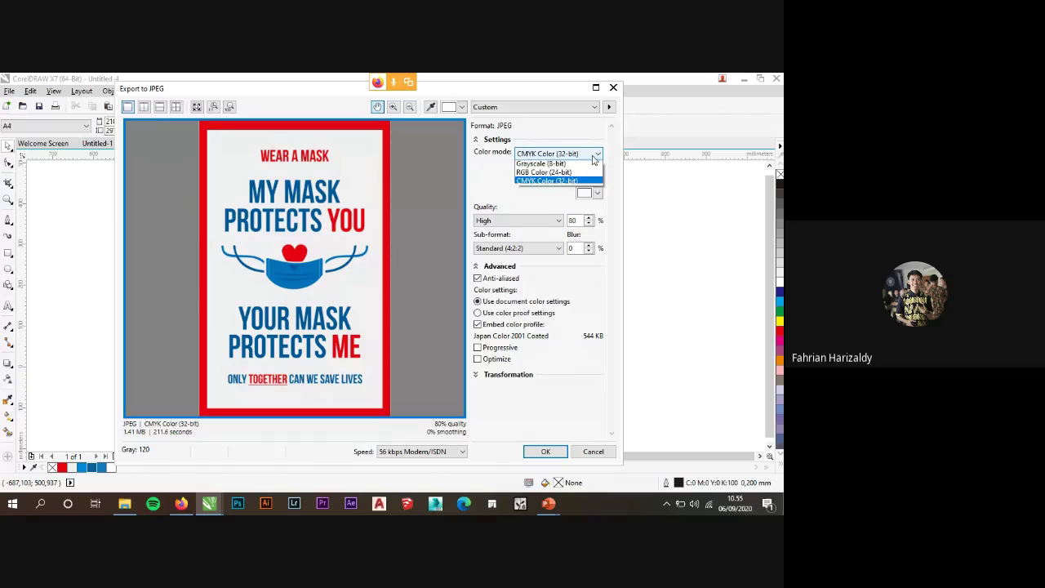
pyautogui.click(588, 173)
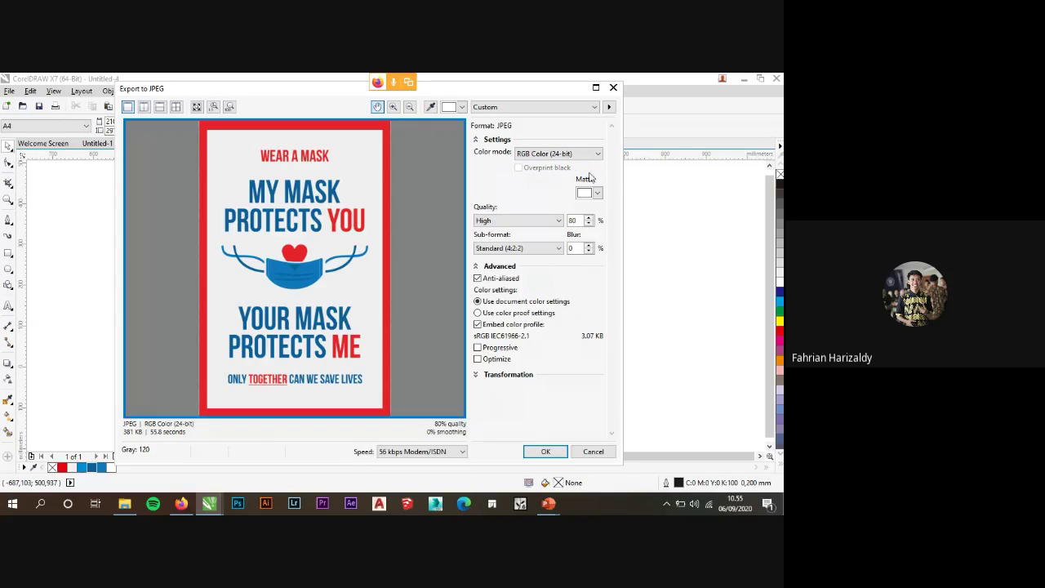
# Show two export previews side by side and compare the RGB and CMYK reds at the frame's upper-right corner.
pyautogui.click(143, 107)
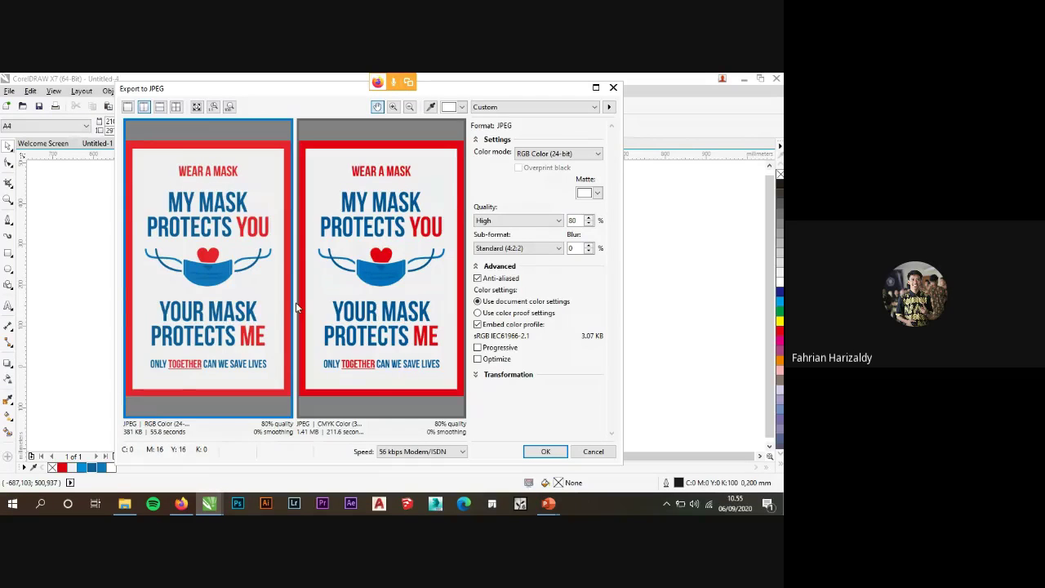
pyautogui.scroll(2, 333, 257)
pyautogui.scroll(3, 262, 133)
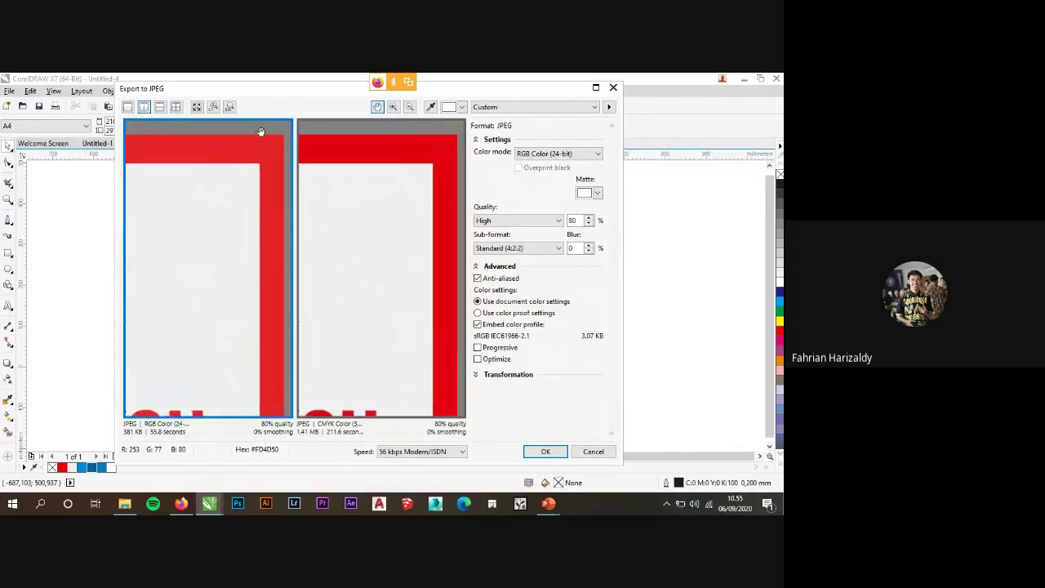
pyautogui.moveTo(261, 133); pyautogui.dragTo(299, 178)
pyautogui.scroll(-1, 299, 178)
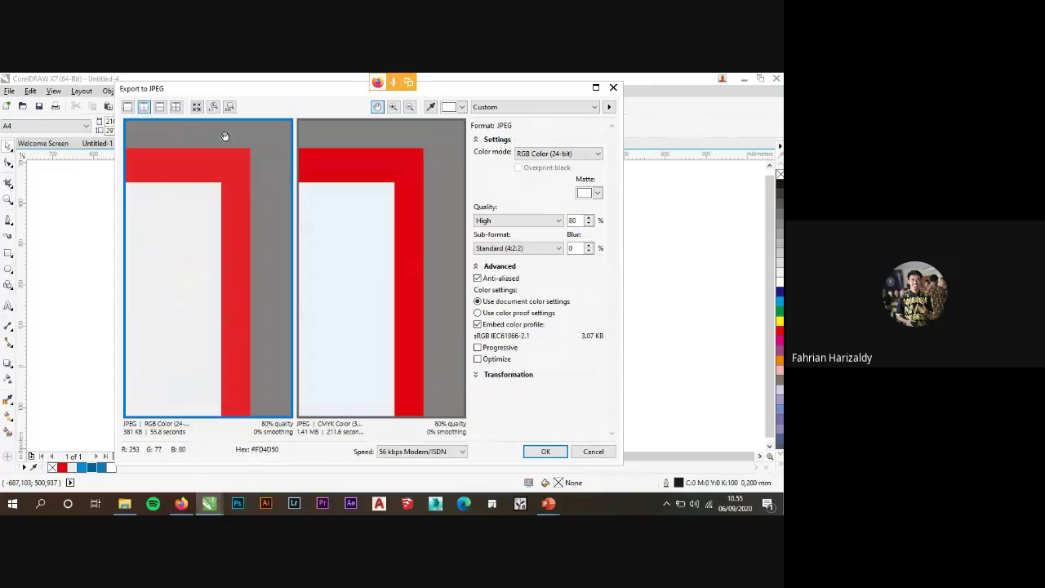
pyautogui.click(388, 182)
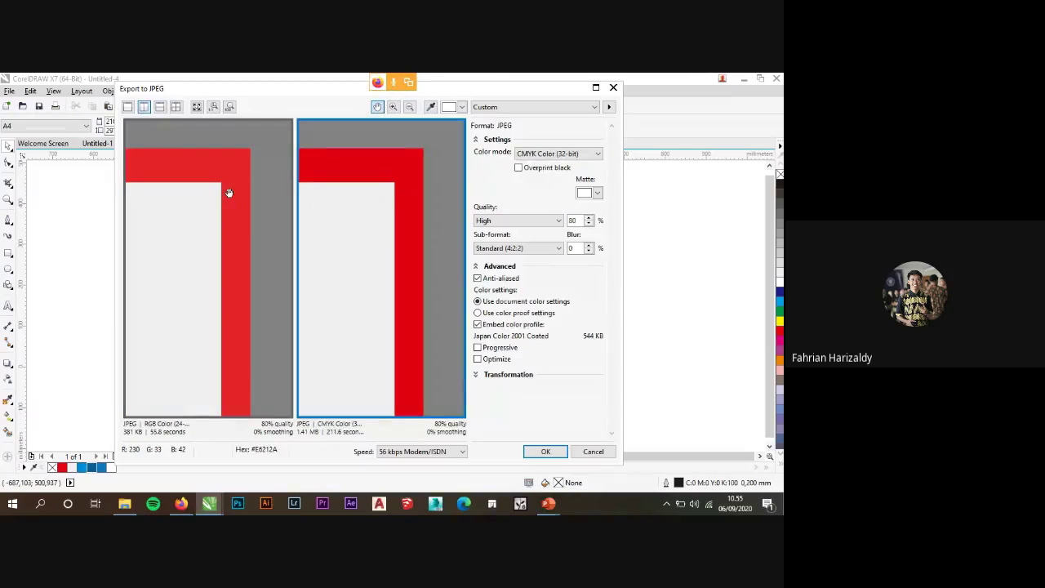
pyautogui.click(228, 194)
pyautogui.click(355, 182)
pyautogui.click(227, 193)
pyautogui.click(373, 196)
pyautogui.click(256, 187)
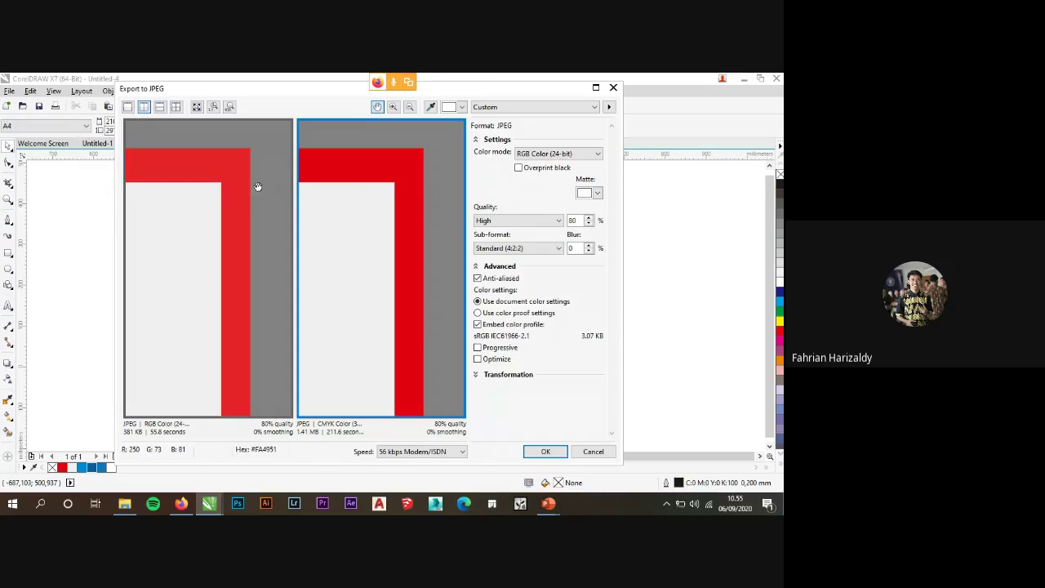
pyautogui.click(345, 182)
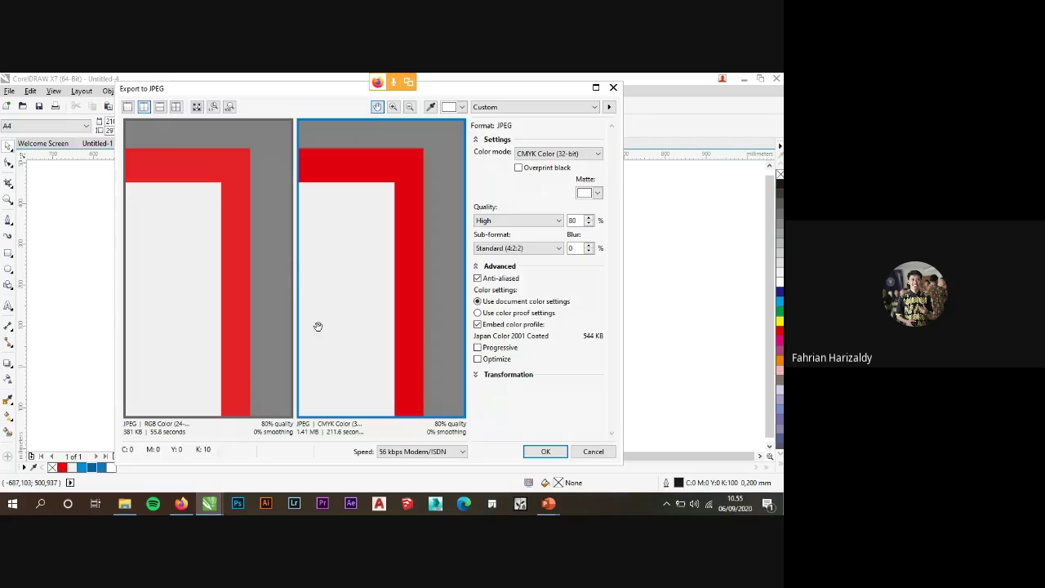
# Compare the RGB and CMYK previews across the poster's headline text, mask drawing and upper red border.
pyautogui.scroll(-5, 380, 266)
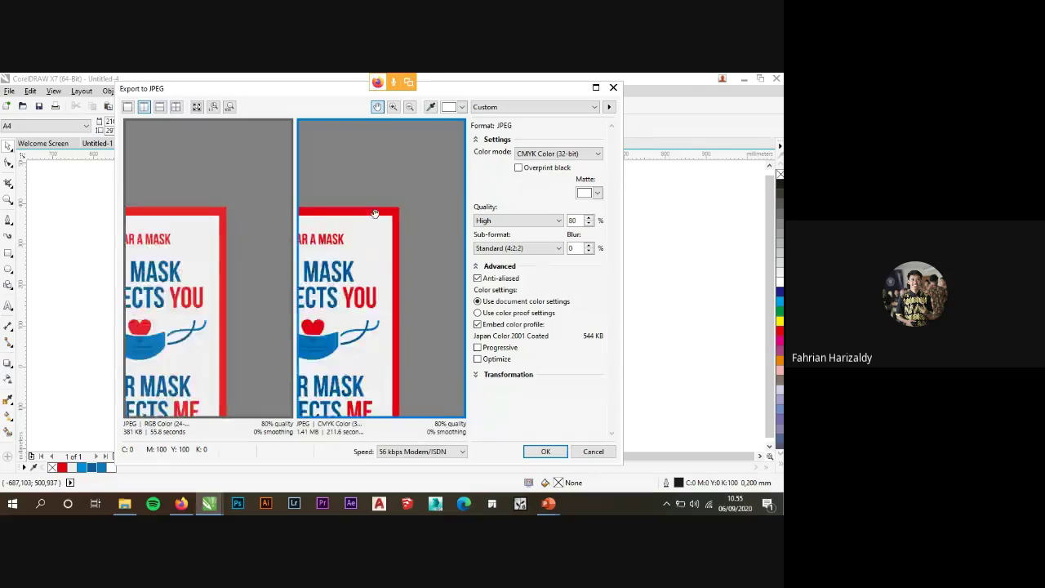
pyautogui.scroll(3, 408, 197)
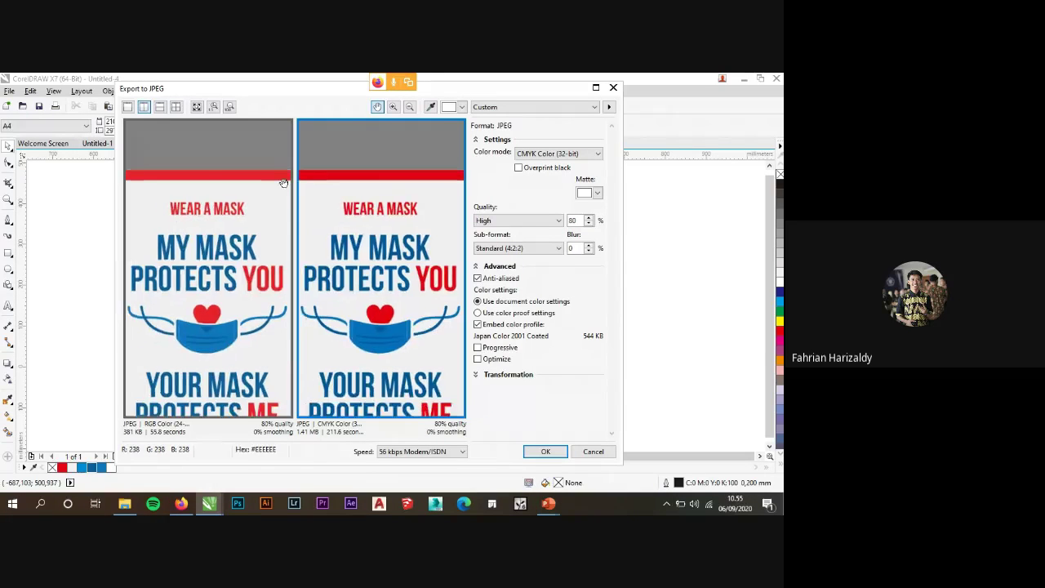
pyautogui.scroll(-1, 281, 184)
pyautogui.scroll(4, 343, 175)
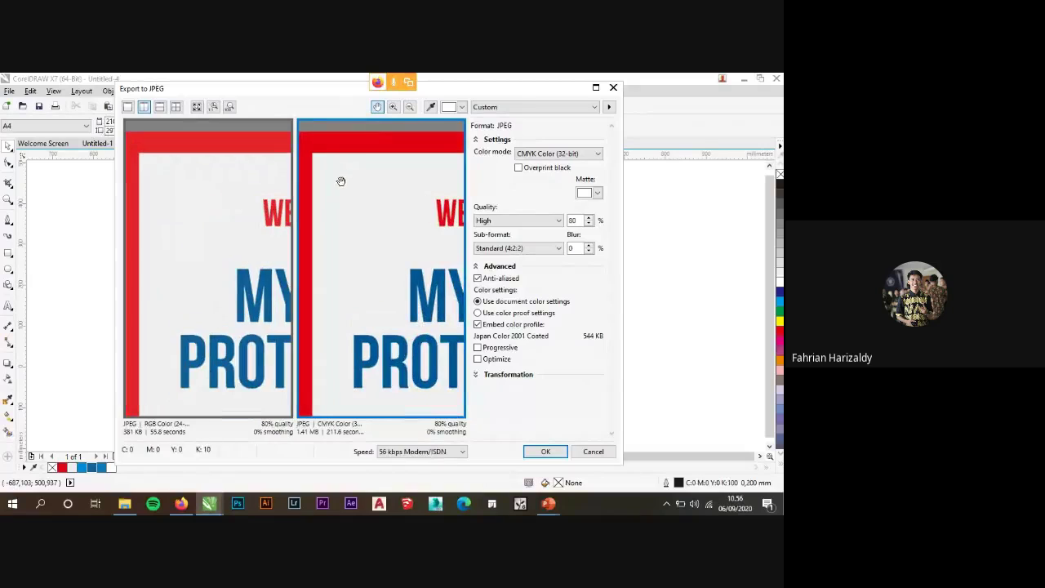
pyautogui.scroll(-2, 252, 138)
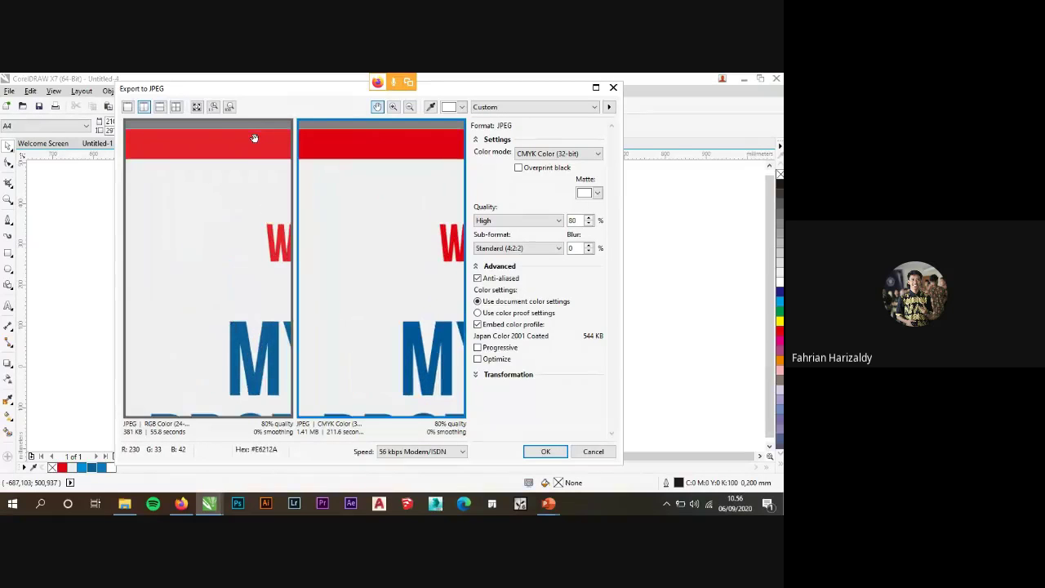
# Return to a single preview, keep the CMYK Color (32-bit) mode, and complete the JPEG export.
pyautogui.click(127, 106)
pyautogui.click(567, 154)
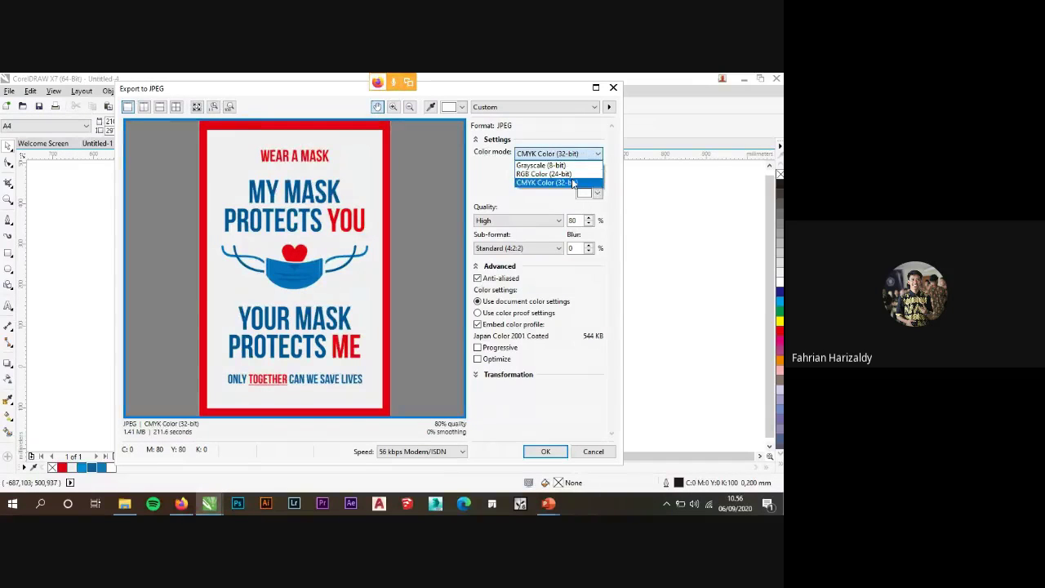
pyautogui.click(571, 186)
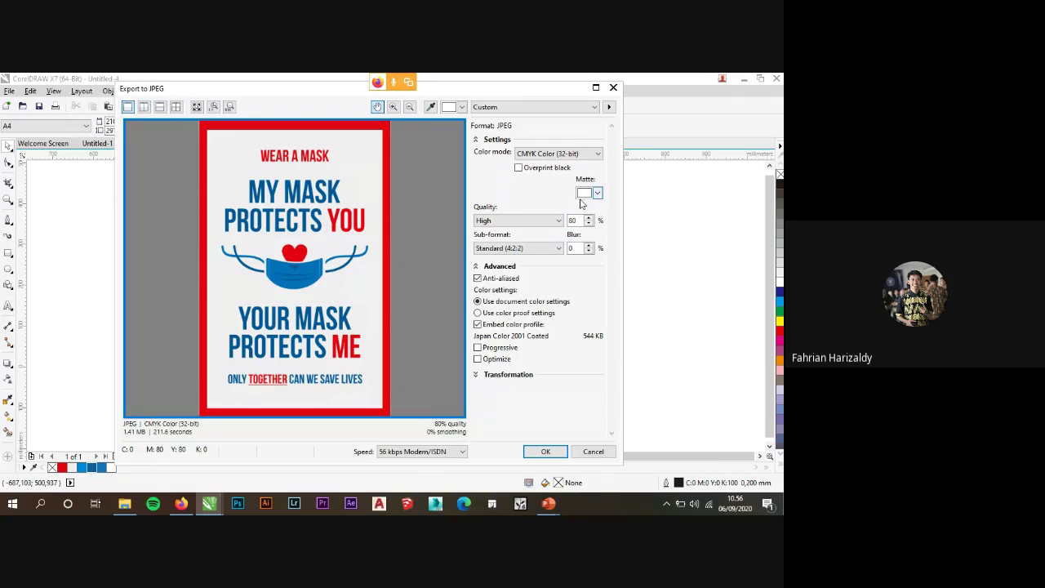
pyautogui.click(545, 452)
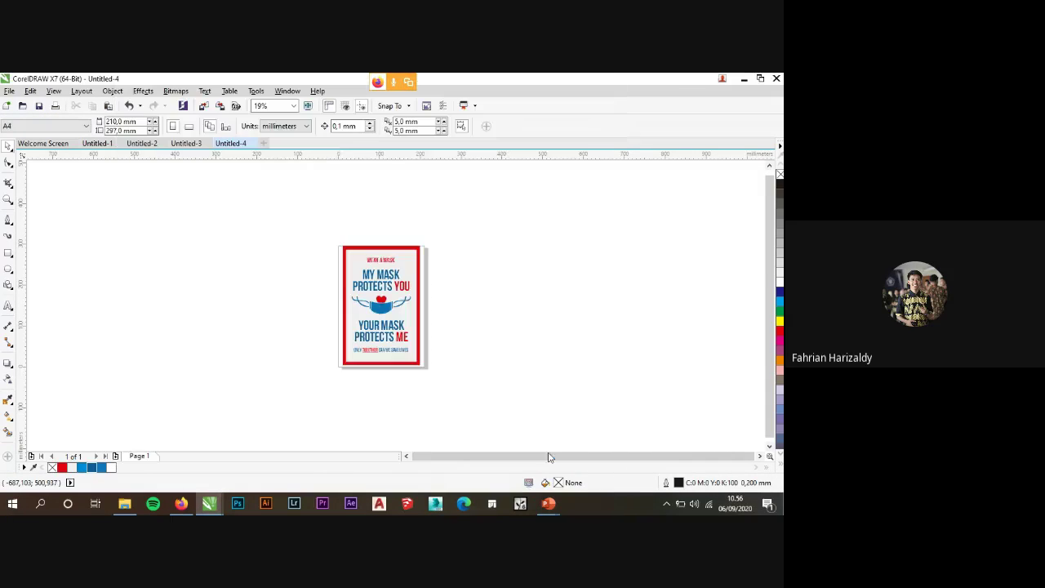
# Switch to File Explorer, find the exported Untitled-4 image in the Documents folder, and open it in Photos.
pyautogui.click(124, 506)
pyautogui.hotkey('alt', 'Up')
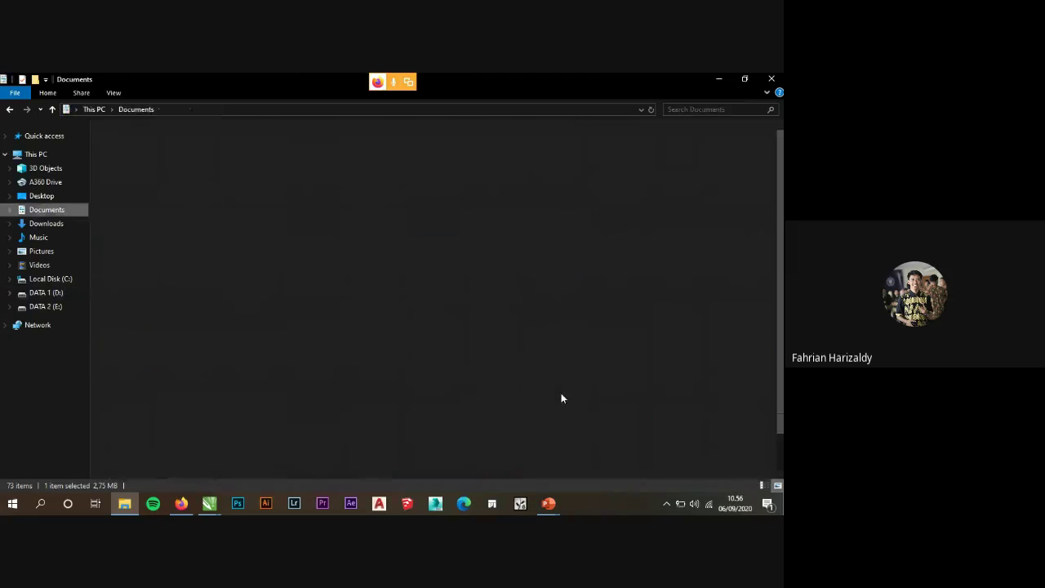
pyautogui.scroll(-2, 560, 393)
pyautogui.click(434, 429)
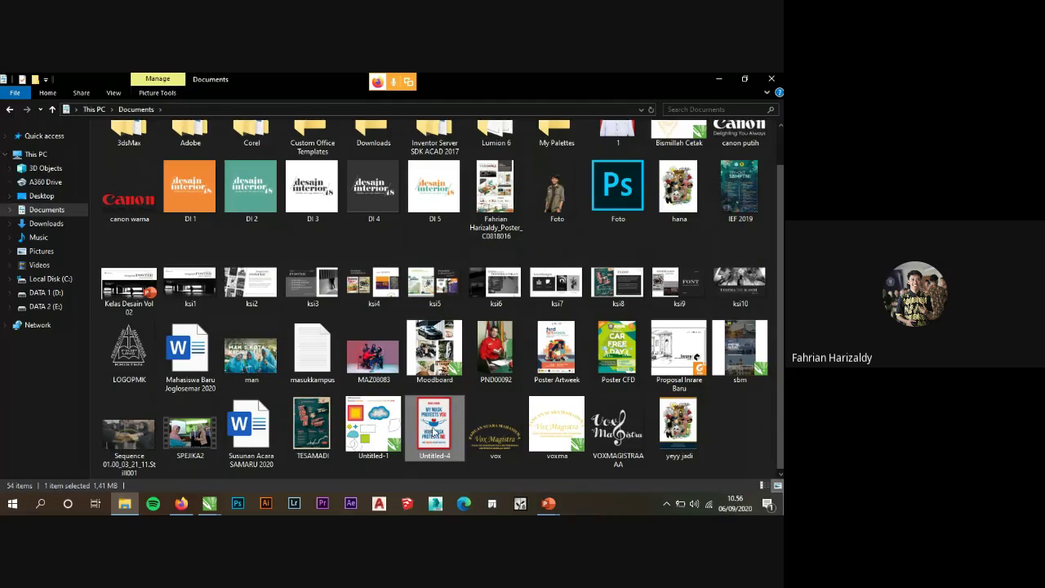
pyautogui.doubleClick(434, 426)
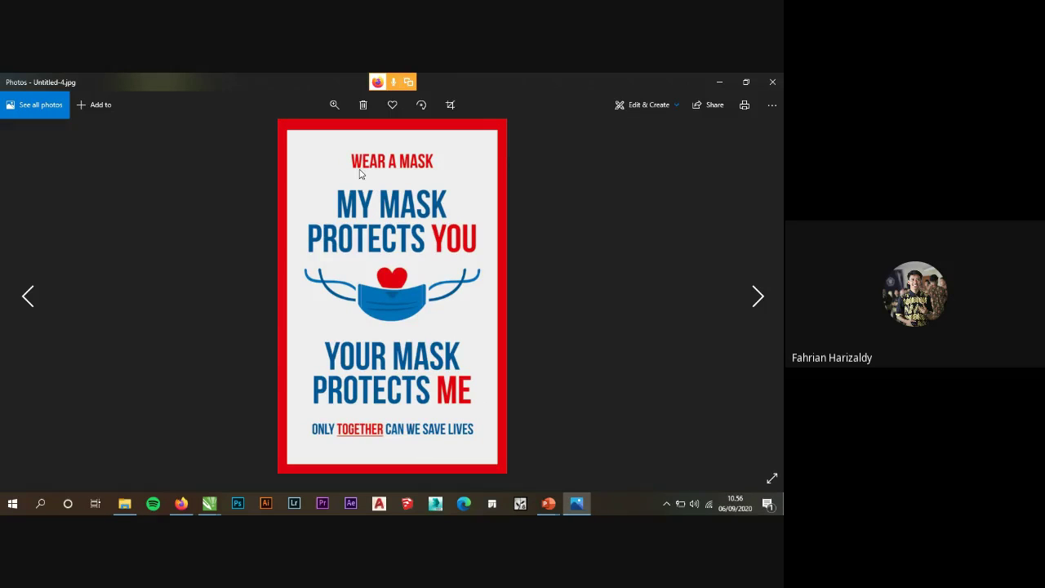
# Inspect the exported mask poster's sharpness in Photos at maximum zoom.
pyautogui.scroll(2, 360, 174)
pyautogui.scroll(-2, 433, 250)
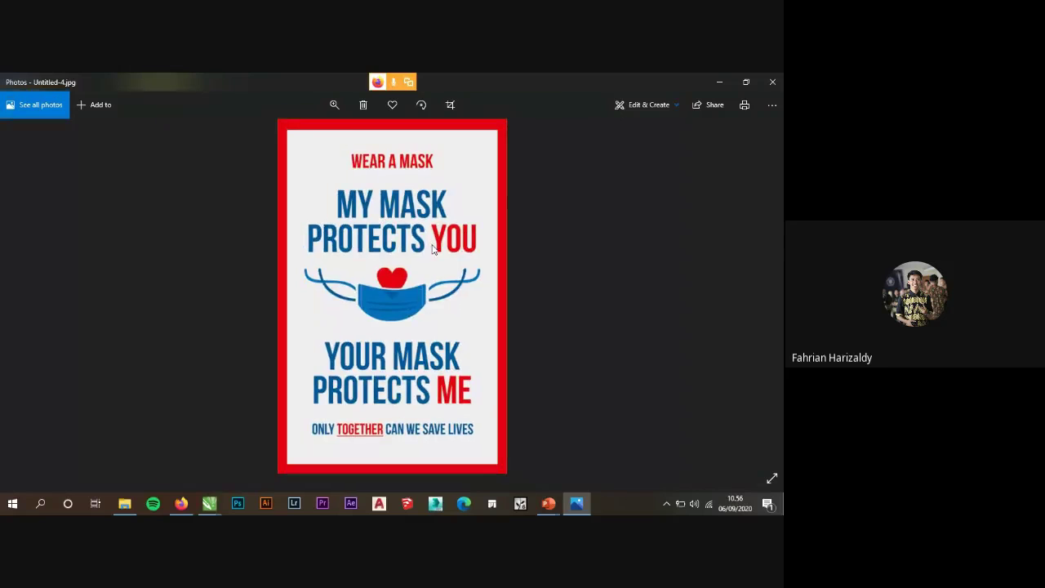
pyautogui.click(334, 104)
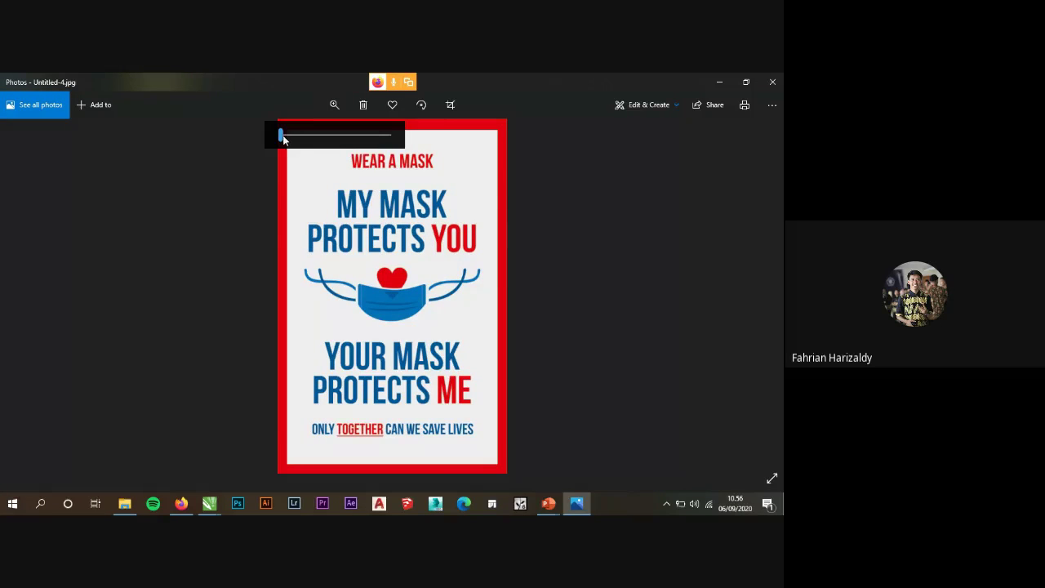
pyautogui.moveTo(282, 136); pyautogui.dragTo(418, 143)
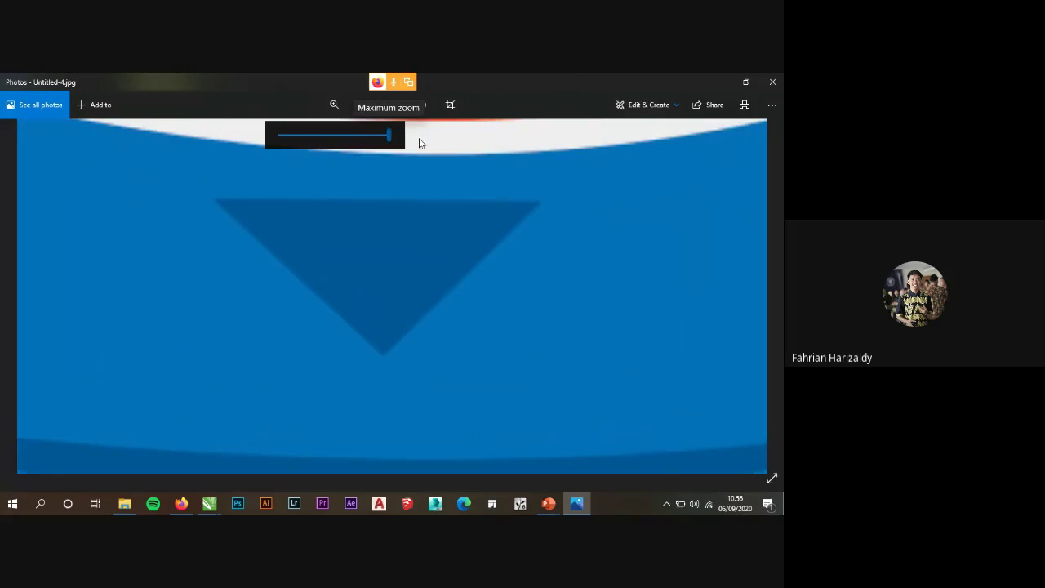
# Examine the edges of the mask body and its ear straps in the exported poster at high magnification.
pyautogui.click(335, 174)
pyautogui.moveTo(332, 124); pyautogui.dragTo(461, 275)
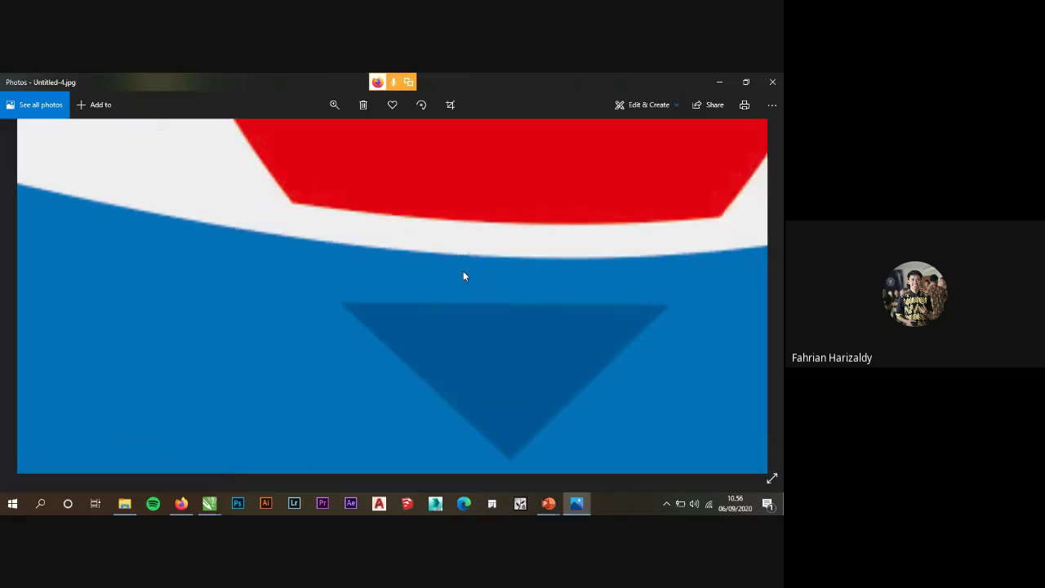
pyautogui.moveTo(317, 236); pyautogui.dragTo(335, 275)
pyautogui.moveTo(223, 262); pyautogui.dragTo(408, 261)
pyautogui.moveTo(319, 264); pyautogui.dragTo(507, 319)
pyautogui.moveTo(367, 204); pyautogui.dragTo(542, 292)
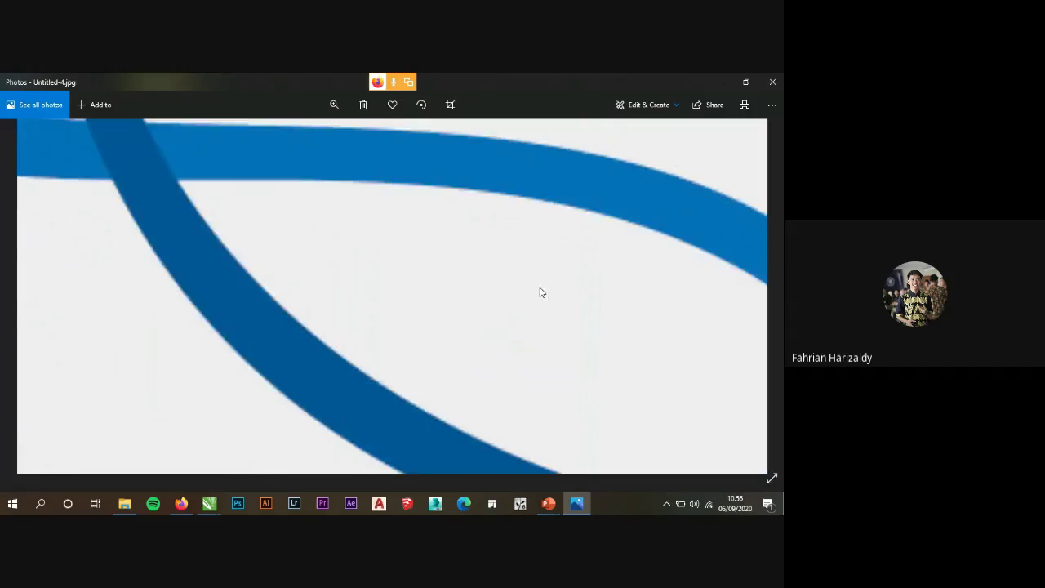
pyautogui.moveTo(231, 226); pyautogui.dragTo(371, 307)
pyautogui.moveTo(243, 194); pyautogui.dragTo(301, 240)
pyautogui.moveTo(250, 83); pyautogui.dragTo(331, 320)
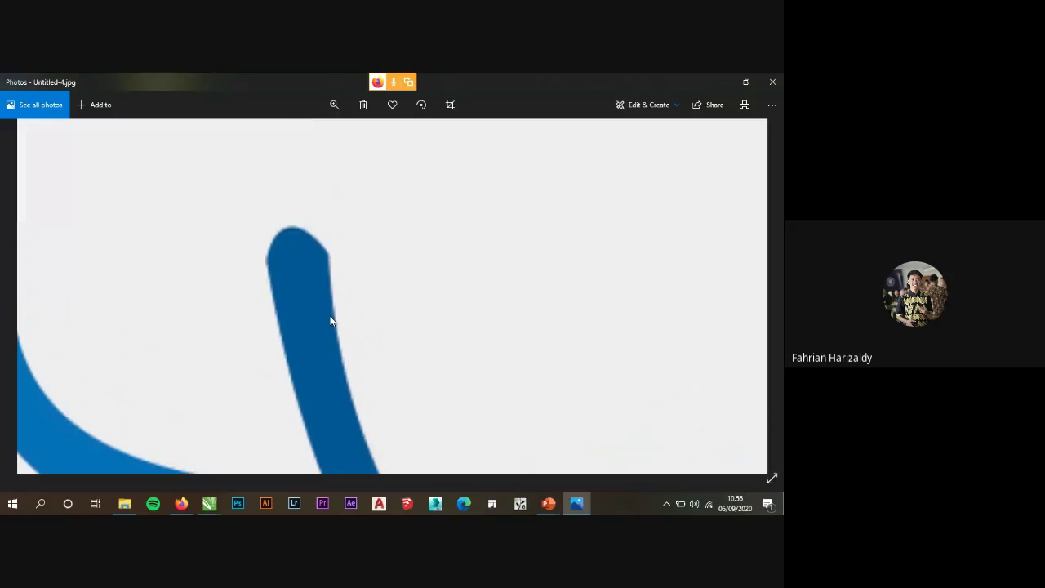
pyautogui.moveTo(329, 233); pyautogui.dragTo(457, 233)
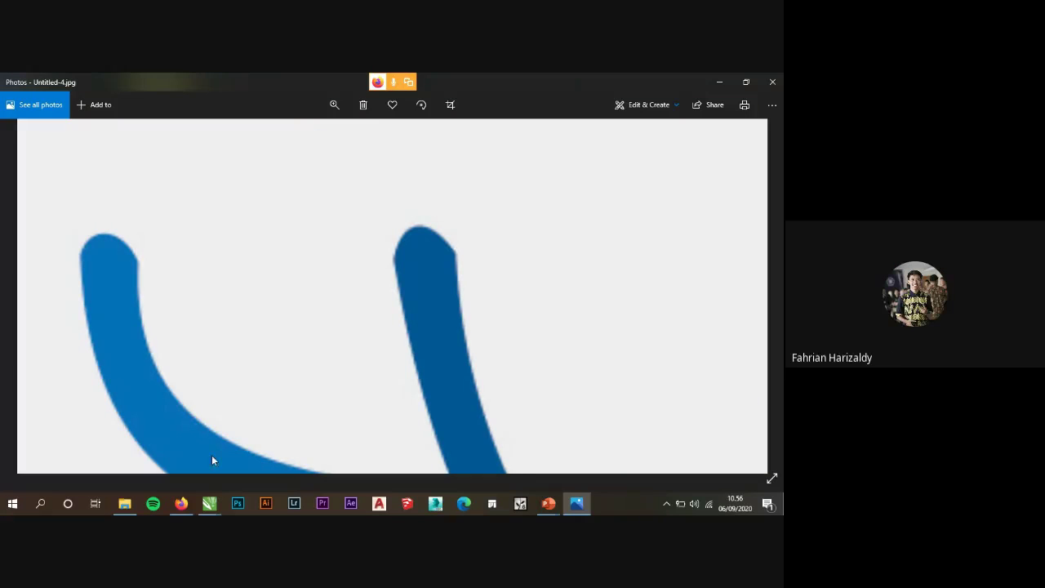
pyautogui.moveTo(192, 503)
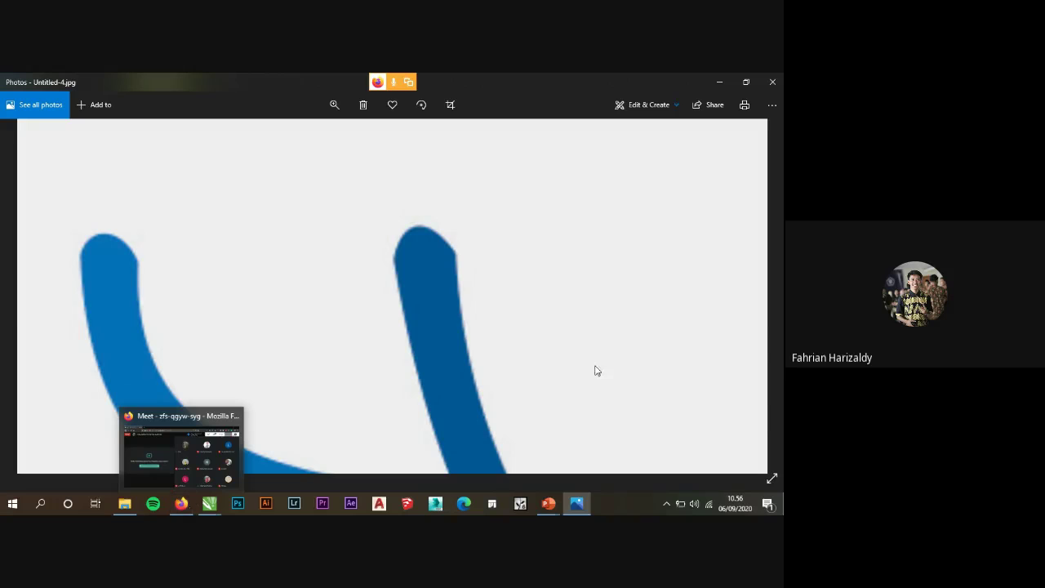
pyautogui.moveTo(628, 318); pyautogui.dragTo(478, 228)
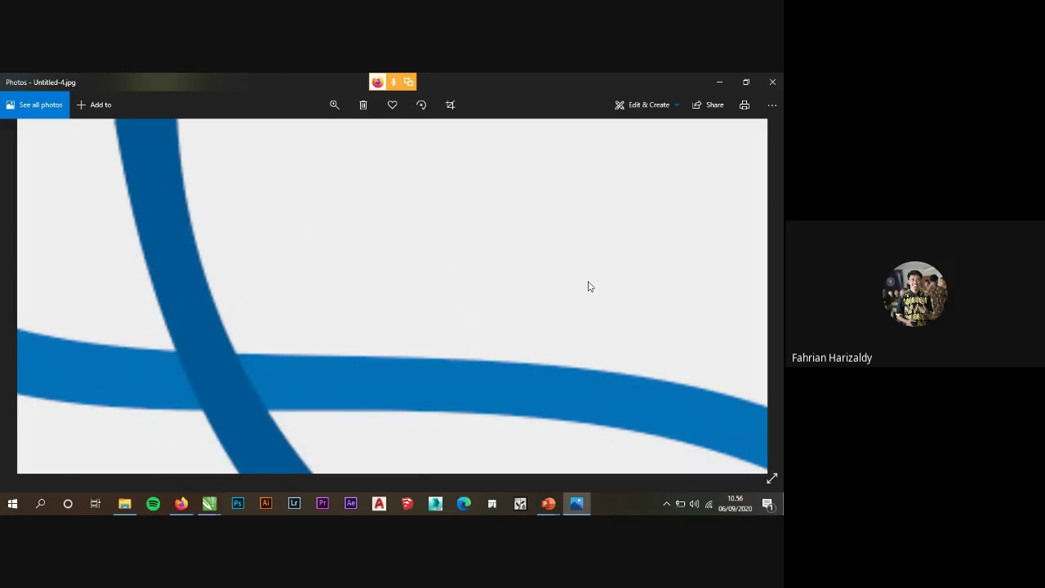
# Return the exported mask poster to full view and close the Photos window.
pyautogui.scroll(-2, 589, 286)
pyautogui.scroll(-5, 364, 215)
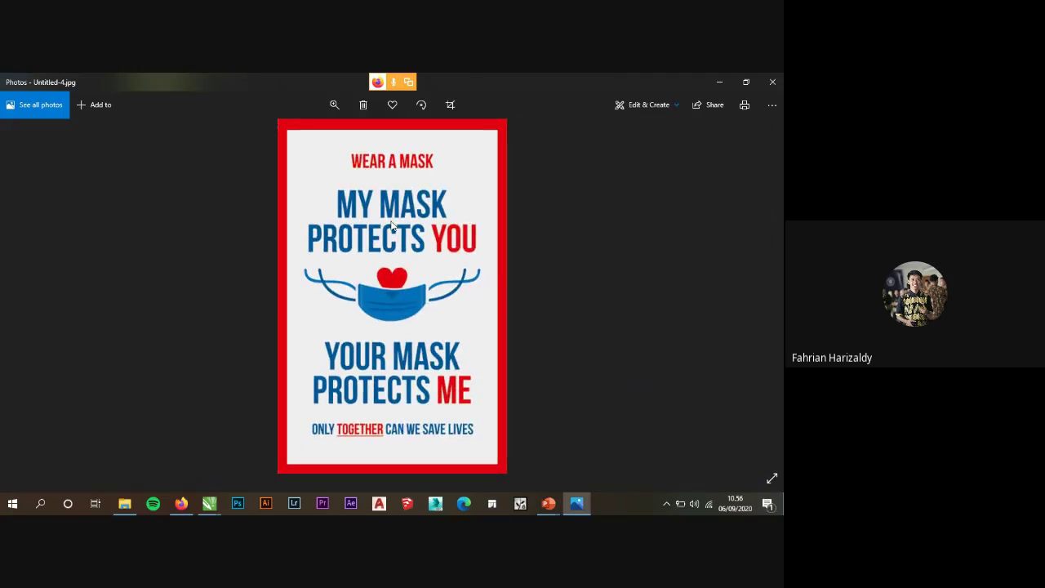
pyautogui.scroll(2, 436, 264)
pyautogui.click(334, 104)
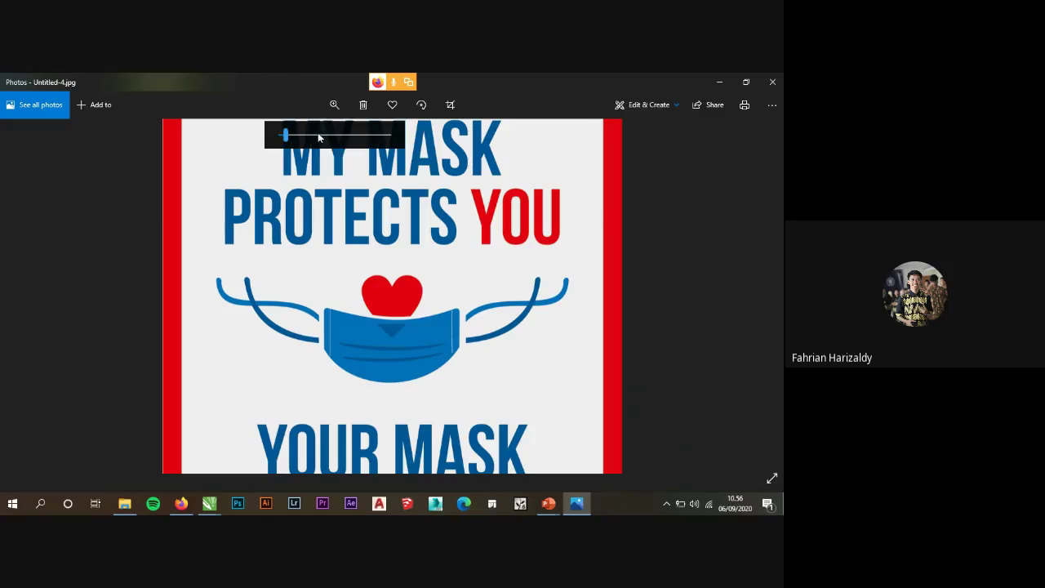
pyautogui.moveTo(287, 136)
pyautogui.mouseDown()
pyautogui.moveTo(336, 137)
pyautogui.moveTo(279, 136)
pyautogui.mouseUp()
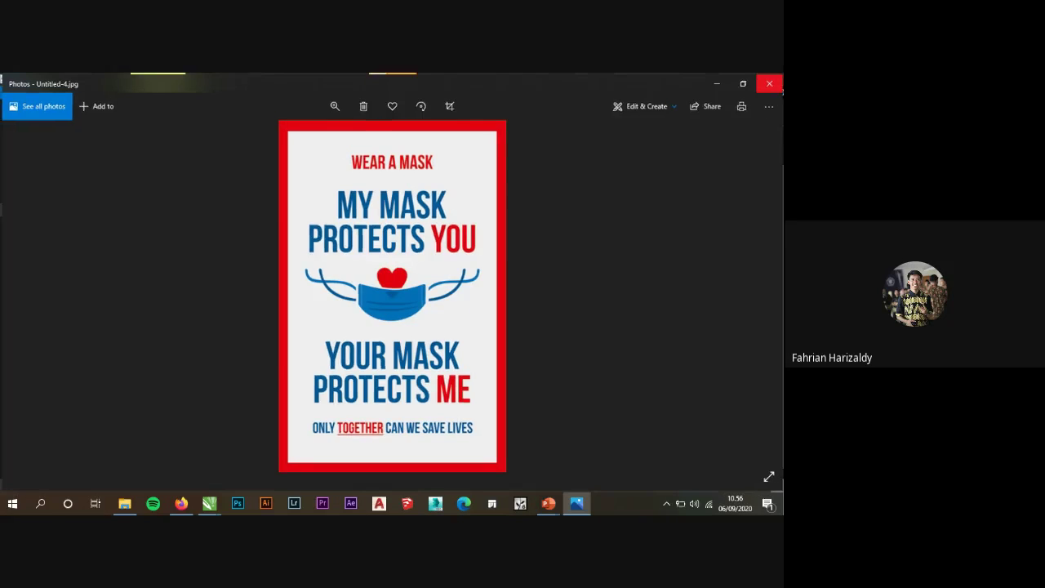
pyautogui.click(772, 82)
# Switch to the Untitled-3 document in CorelDRAW and start exporting its orange-and-purple poster as JPG - JPEG Bitmaps under the name Untitled-3.
pyautogui.moveTo(209, 503)
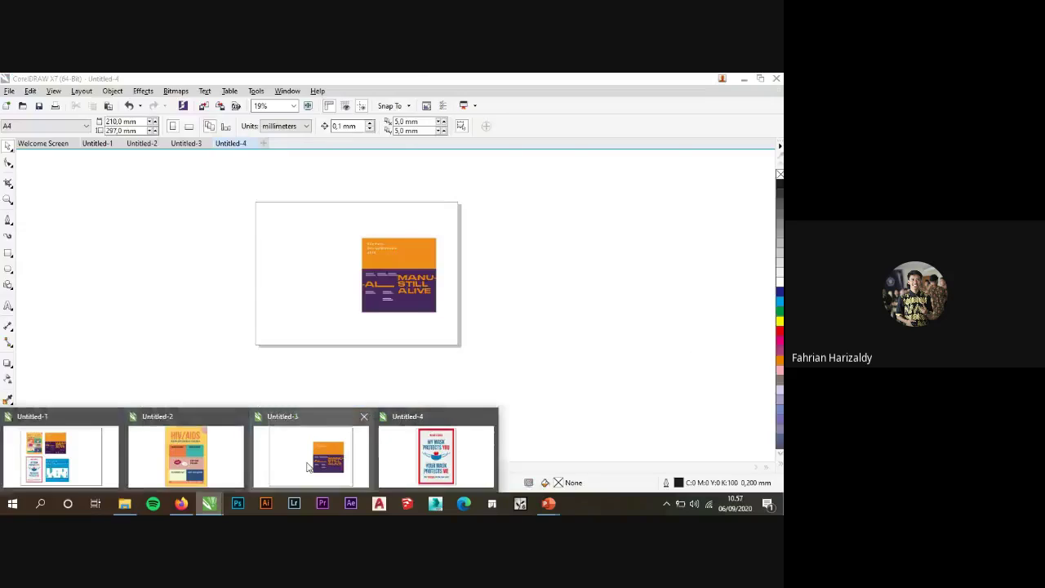
pyautogui.click(307, 466)
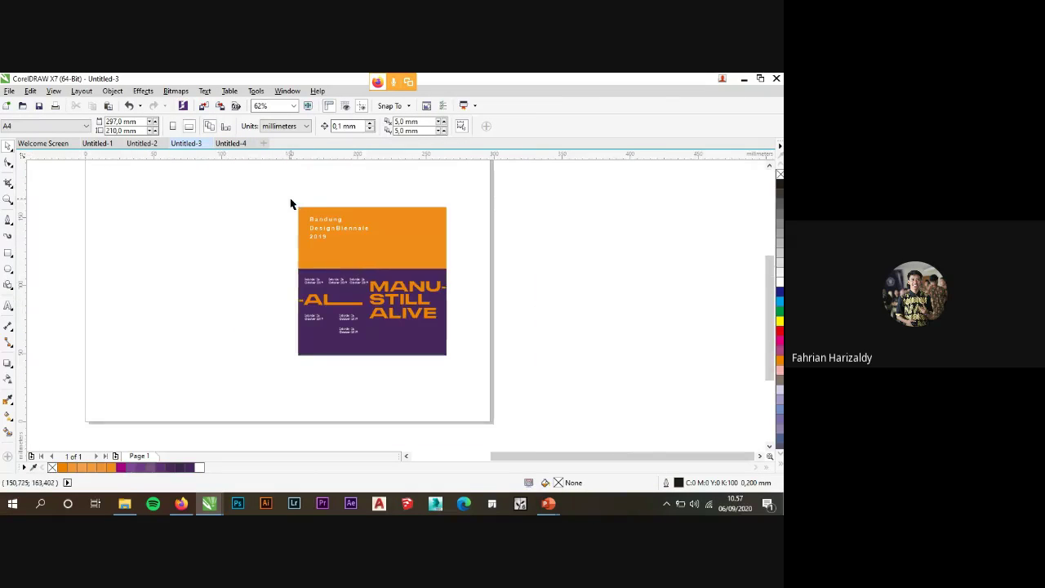
pyautogui.click(9, 91)
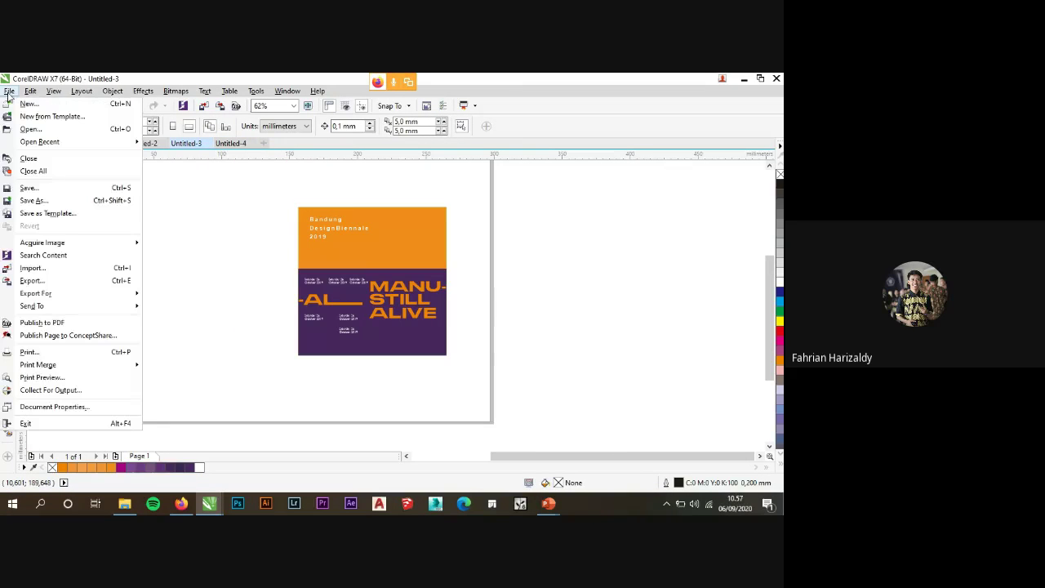
pyautogui.press('Escape')
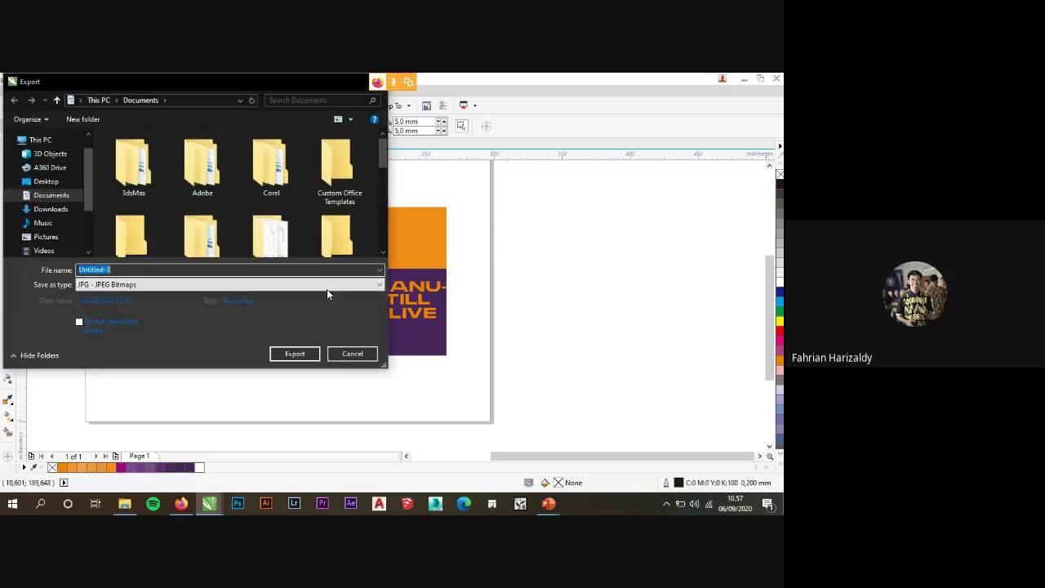
pyautogui.click(238, 287)
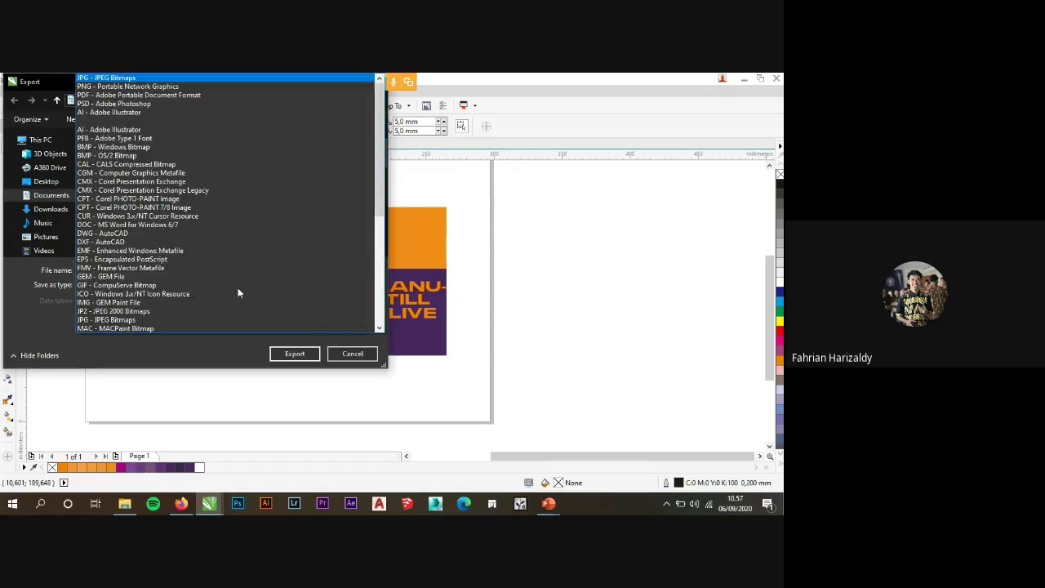
pyautogui.click(217, 79)
pyautogui.click(295, 353)
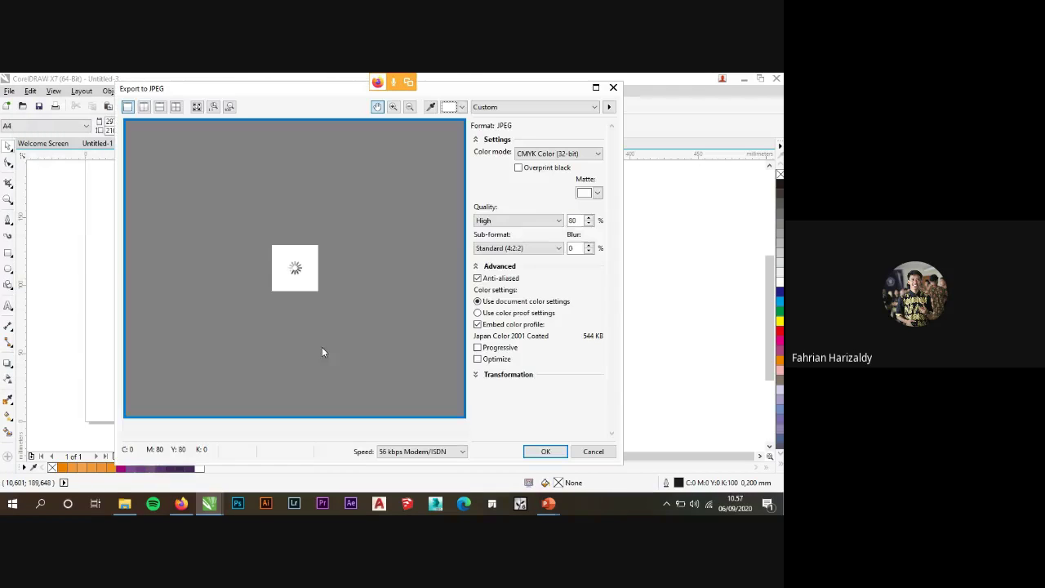
# Compare the poster's RGB and CMYK previews, set the color mode to RGB Color (24-bit), and complete the JPEG export.
pyautogui.click(549, 153)
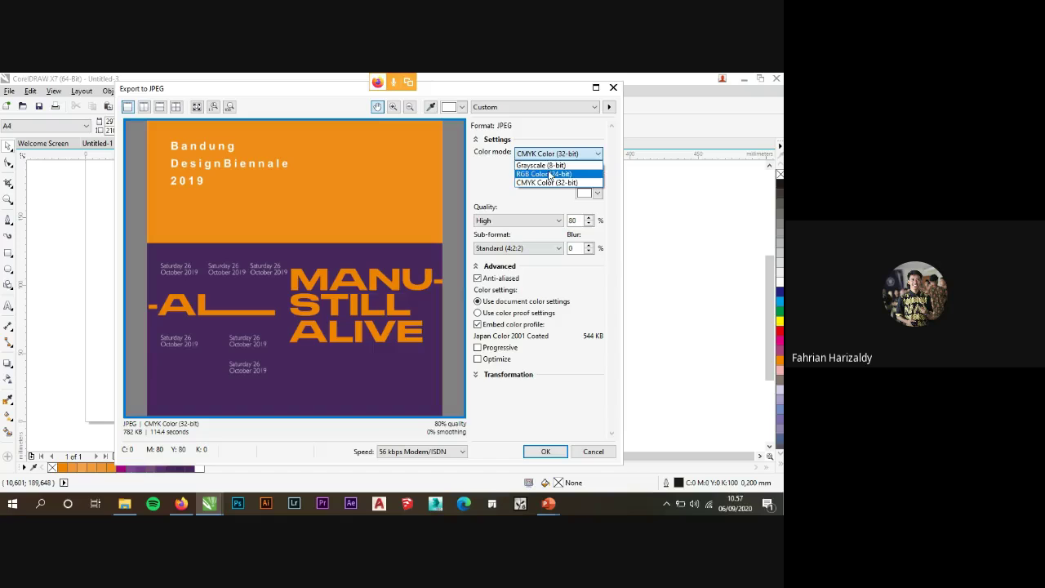
pyautogui.click(546, 174)
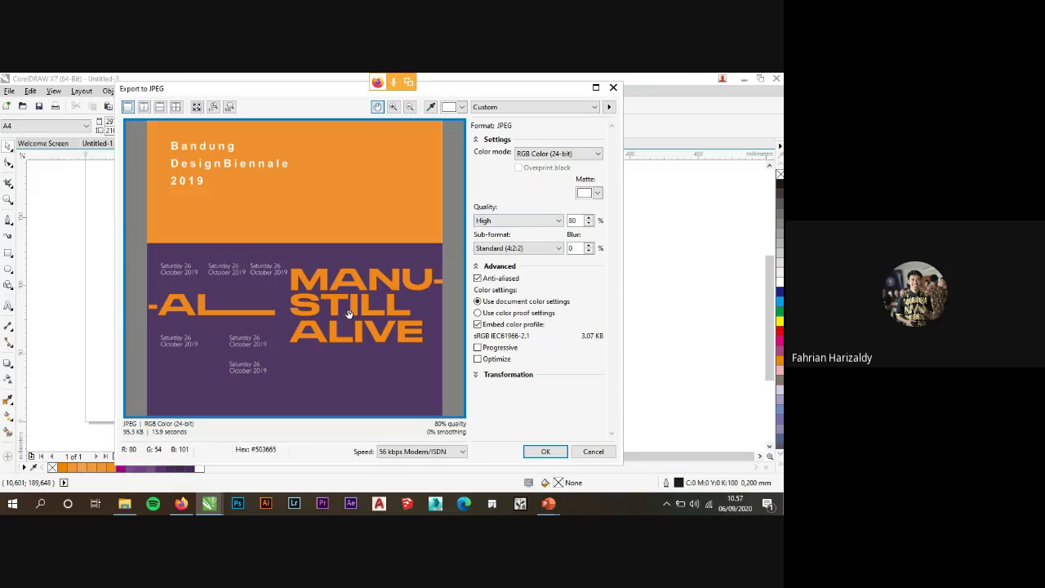
pyautogui.click(539, 155)
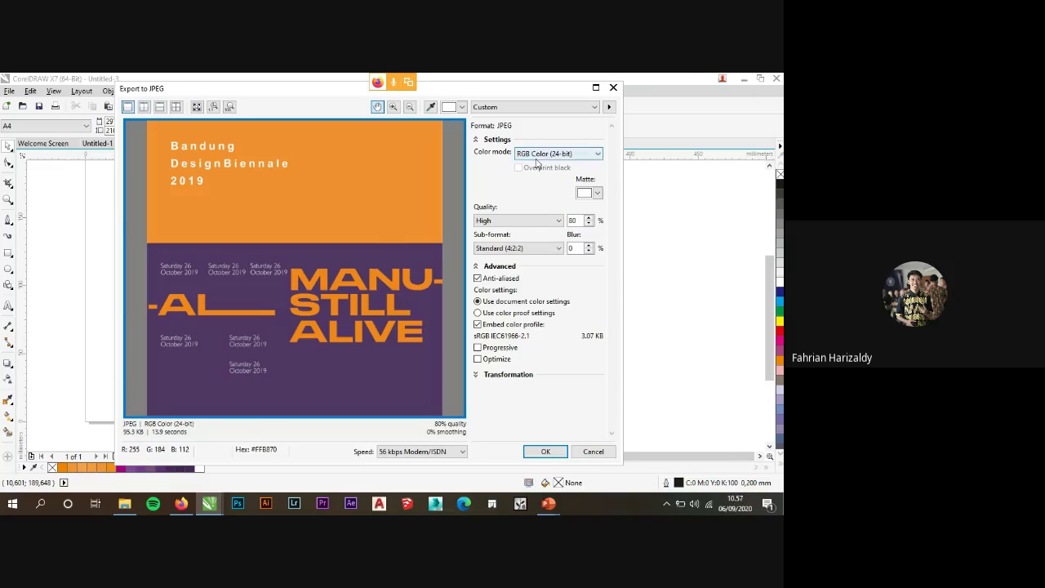
pyautogui.click(538, 182)
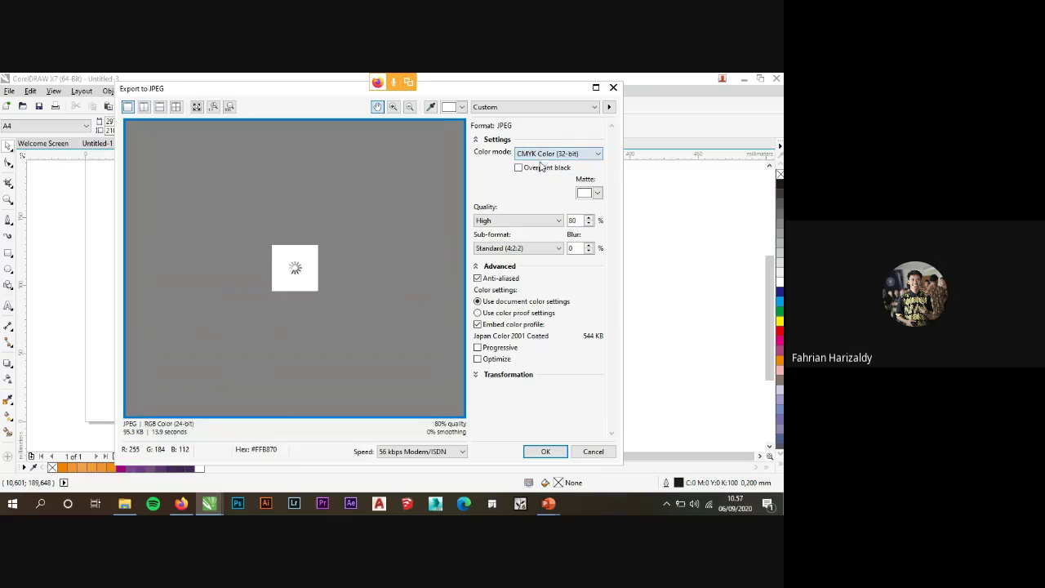
pyautogui.click(540, 153)
pyautogui.click(542, 174)
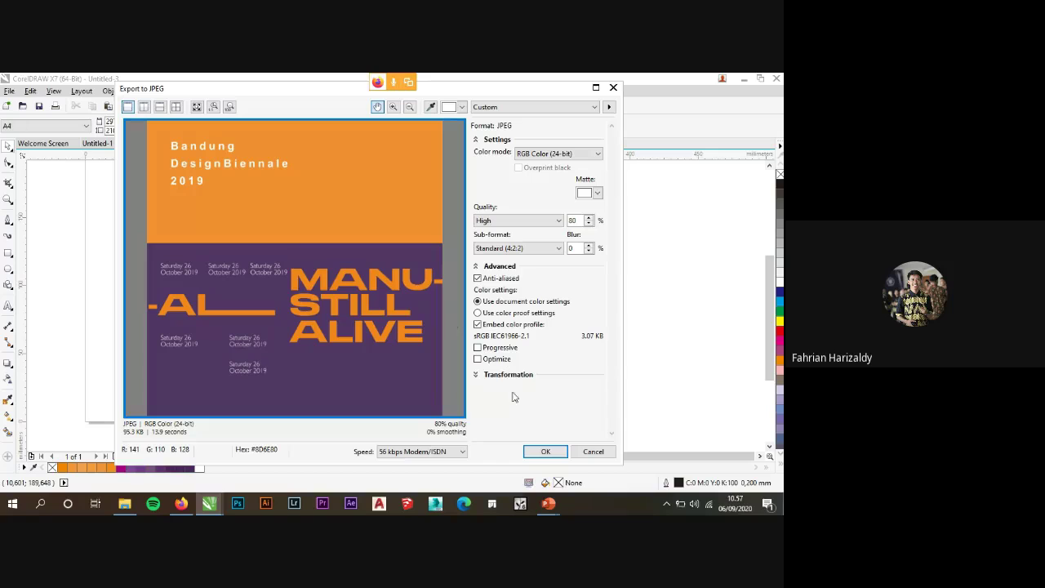
pyautogui.click(542, 452)
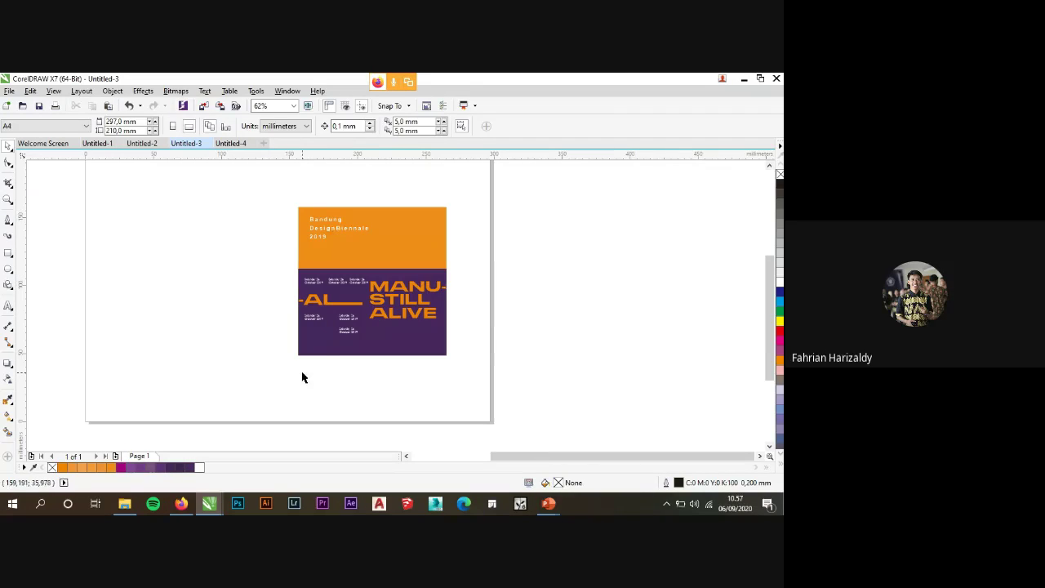
pyautogui.scroll(-2, 363, 363)
pyautogui.scroll(-1, 363, 359)
pyautogui.scroll(2, 345, 314)
pyautogui.scroll(-1, 333, 282)
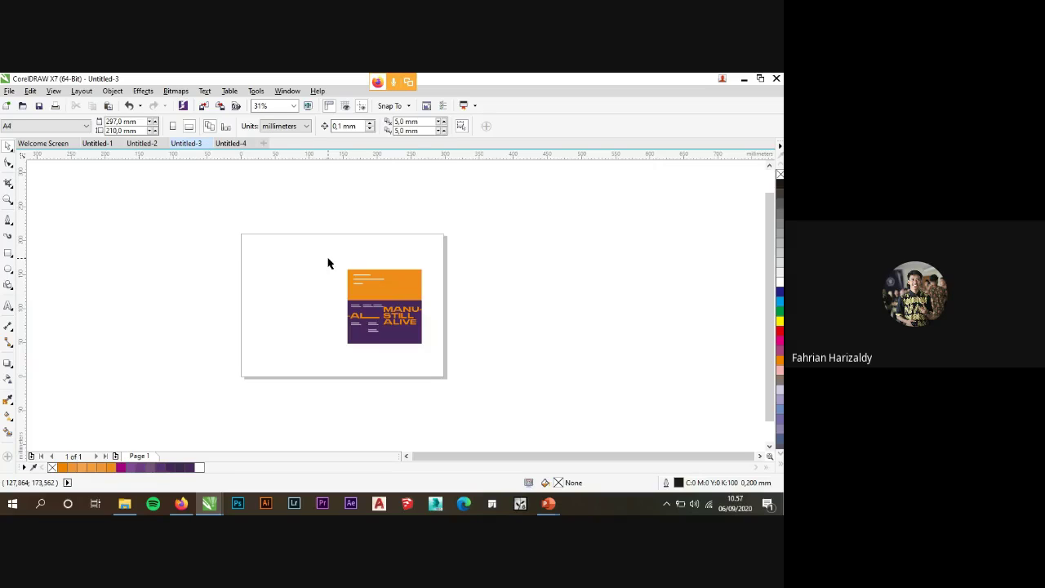
pyautogui.moveTo(342, 263); pyautogui.dragTo(430, 356)
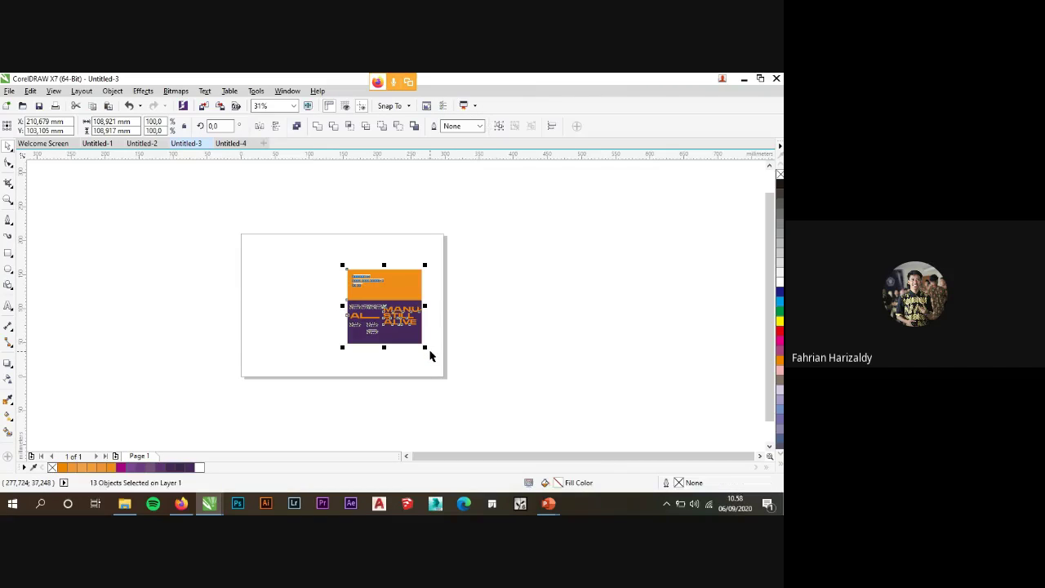
pyautogui.press('Escape')
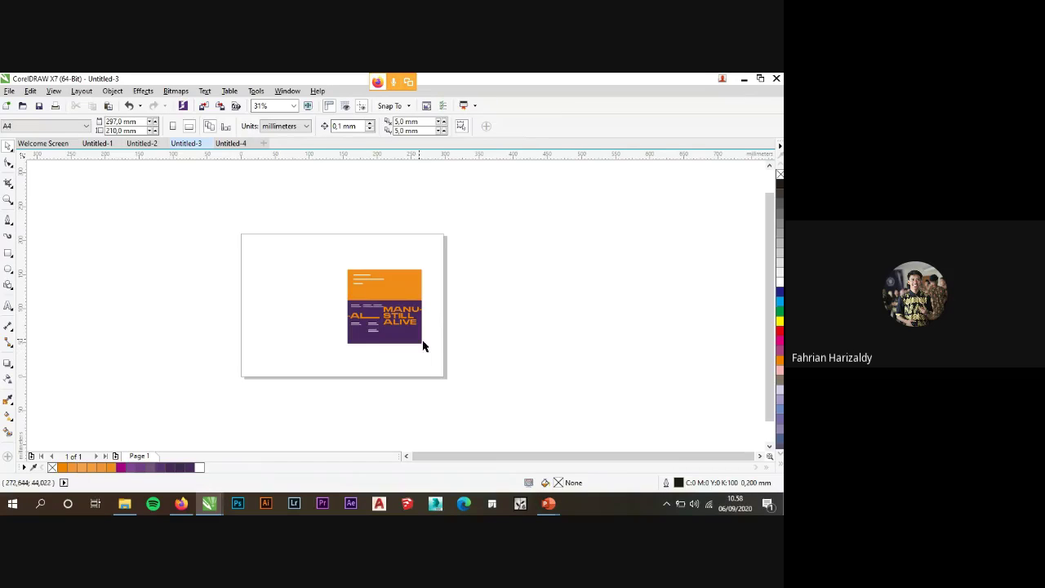
# View the HIV/AIDS poster and the reference posters in Untitled-2 and Untitled-1, and close the Welcome Screen.
pyautogui.click(140, 144)
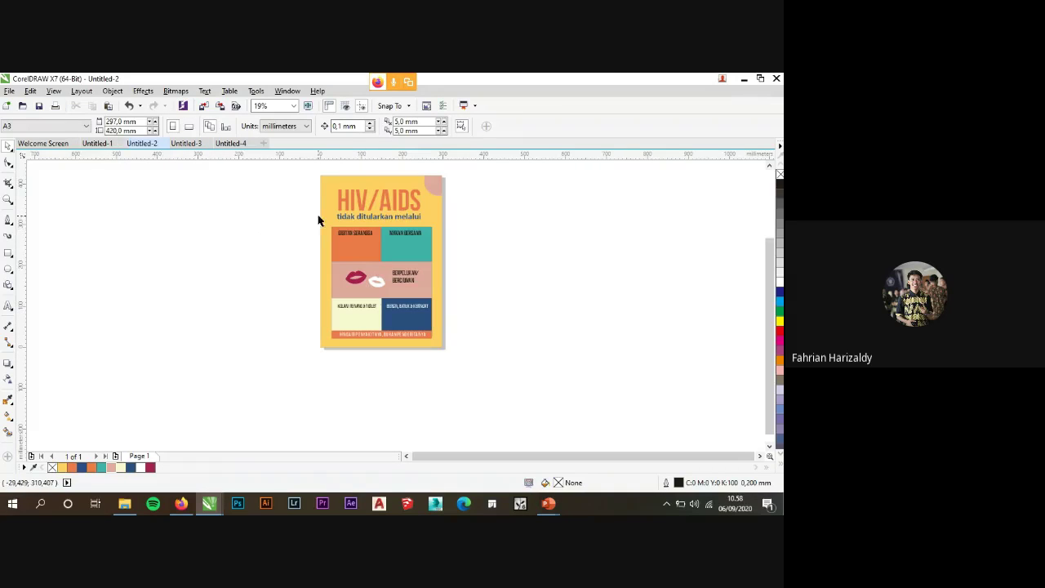
pyautogui.scroll(2, 392, 193)
pyautogui.scroll(1, 245, 201)
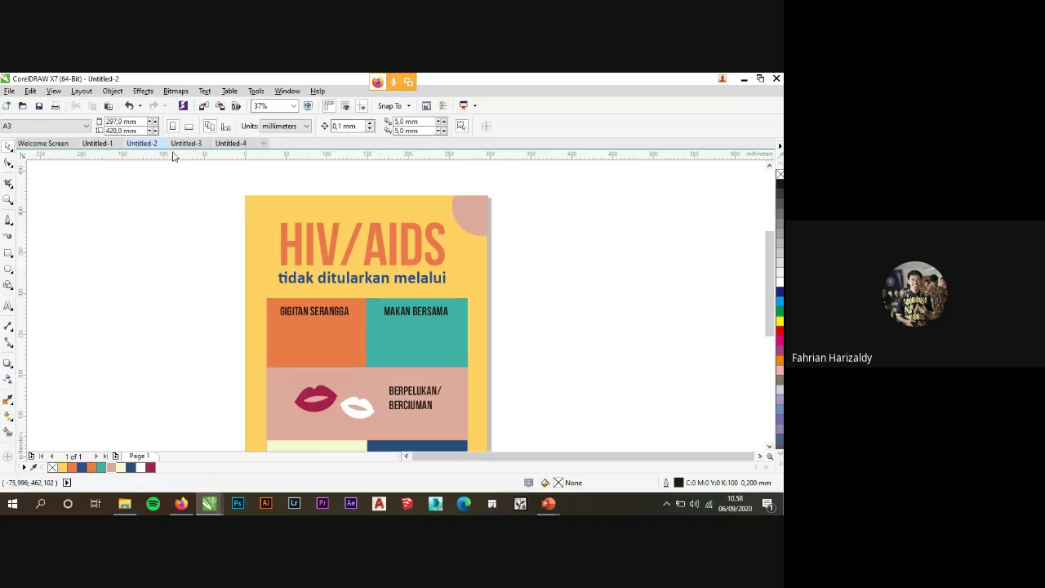
pyautogui.click(97, 143)
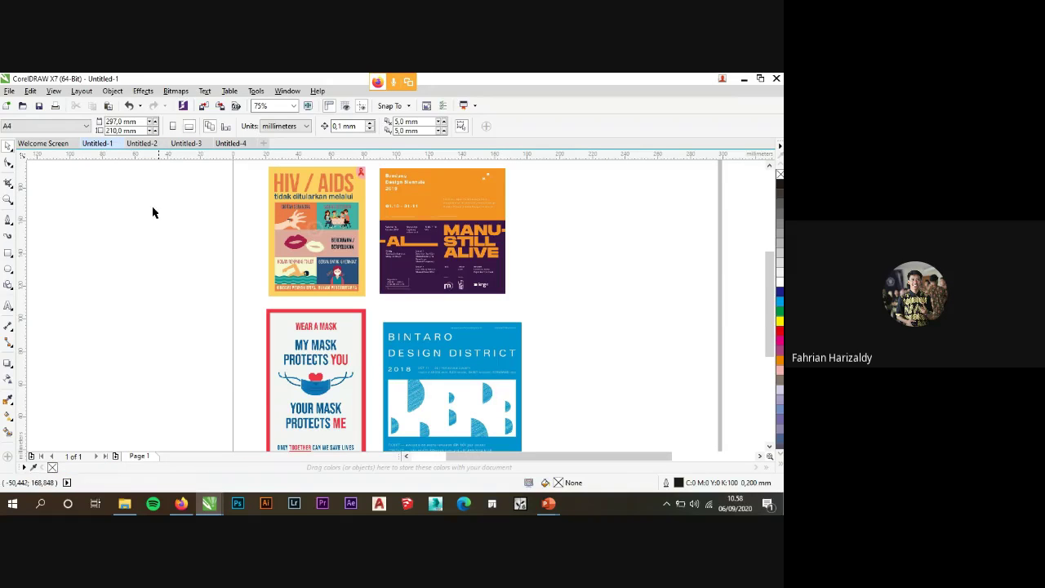
pyautogui.click(74, 144)
# Return to the HIV/AIDS poster in Untitled-2 and show the whole design.
pyautogui.hotkey('ctrl', 'Tab')
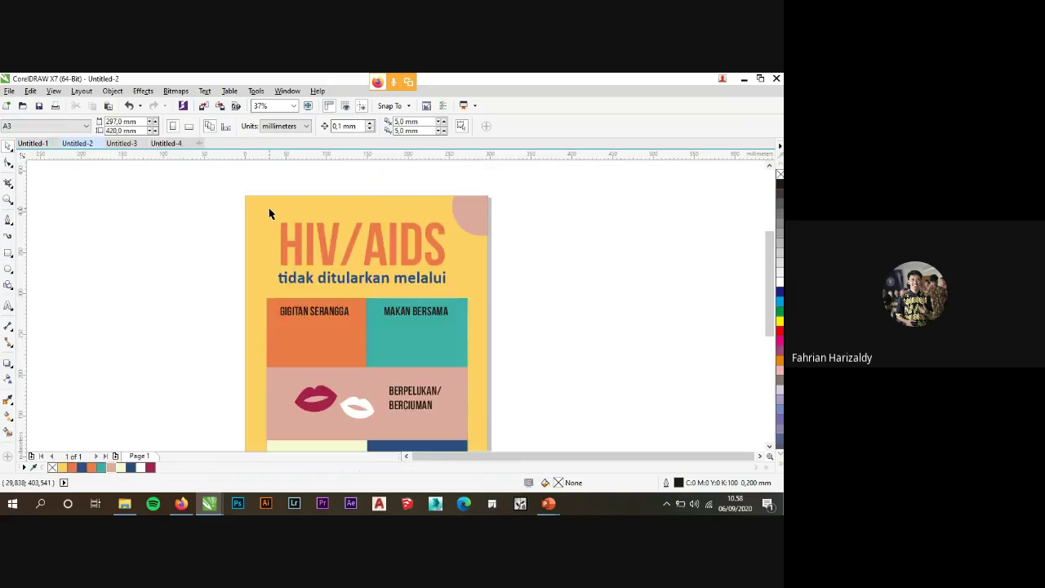
pyautogui.scroll(-2, 269, 212)
pyautogui.moveTo(248, 195); pyautogui.dragTo(391, 387)
pyautogui.click(392, 389)
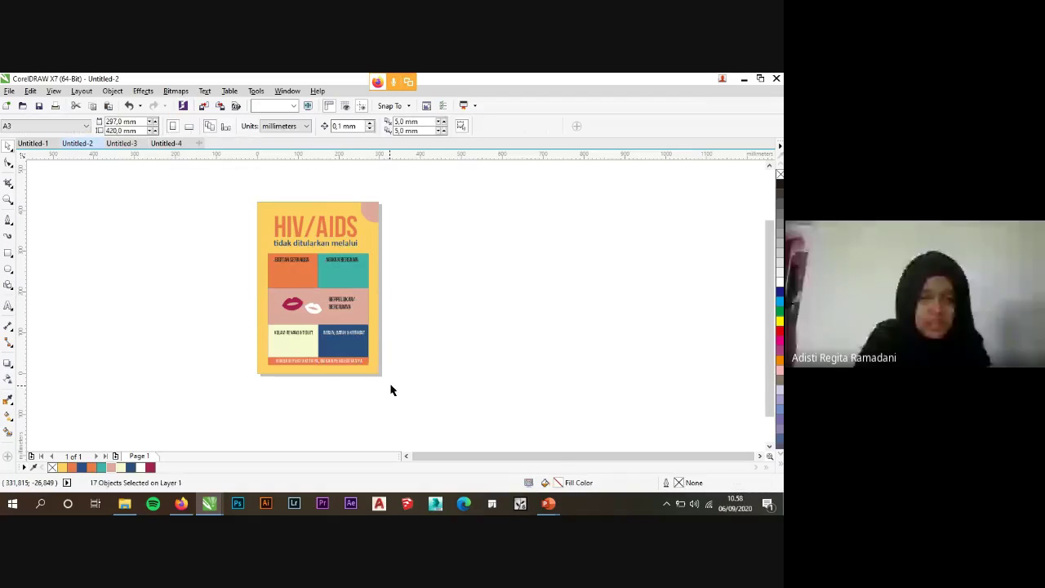
# Switch to the Google Meet call in Firefox, check the meeting chat and participant list, and close the details.
pyautogui.click(192, 496)
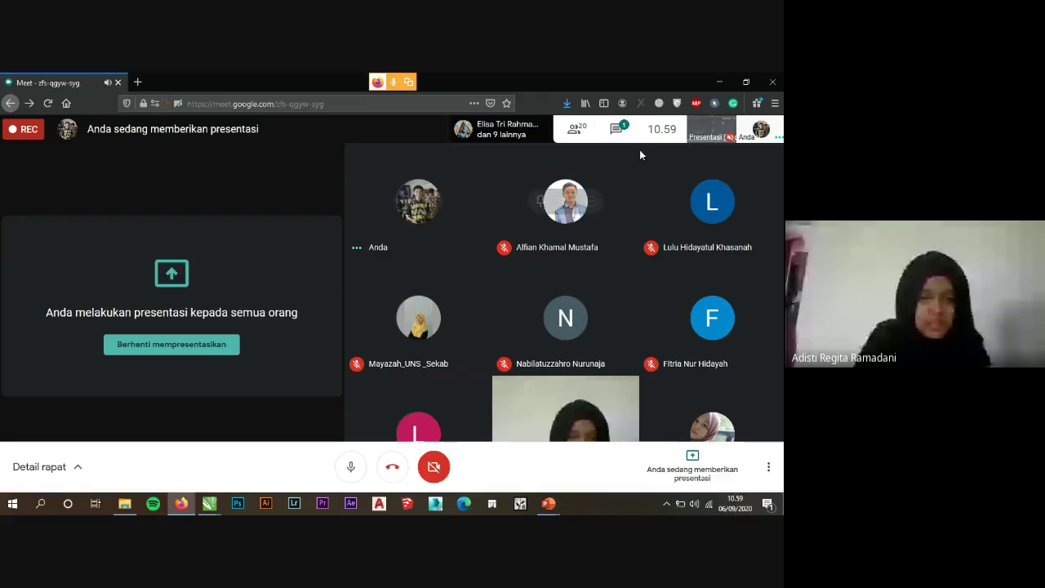
pyautogui.click(616, 130)
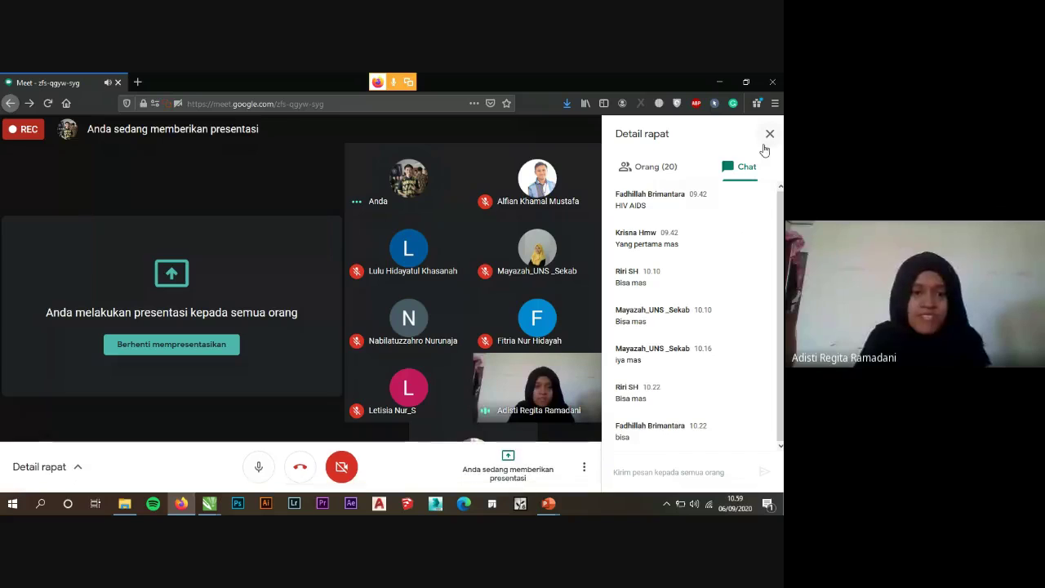
pyautogui.click(662, 168)
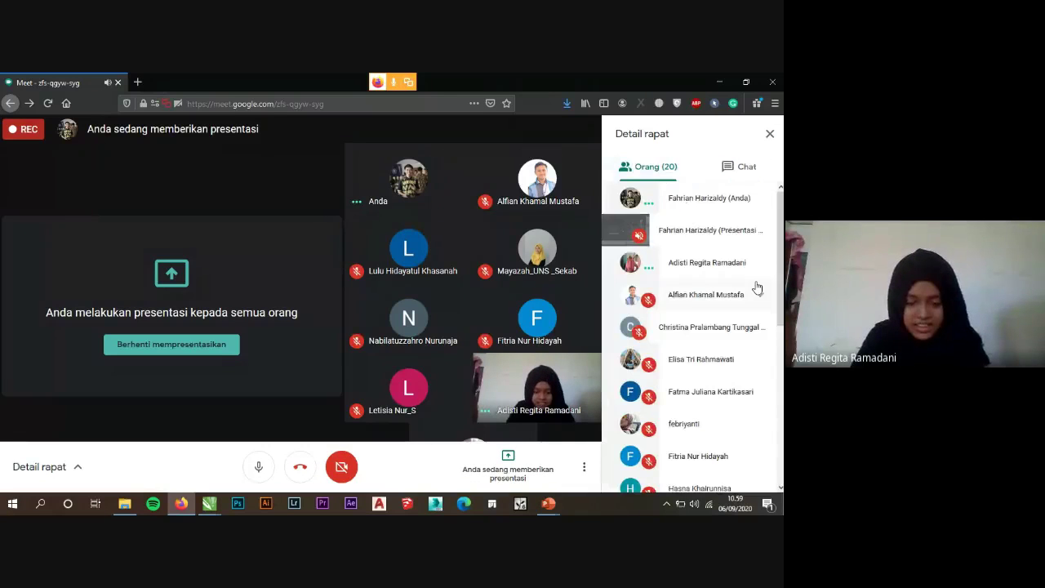
pyautogui.scroll(-5, 755, 290)
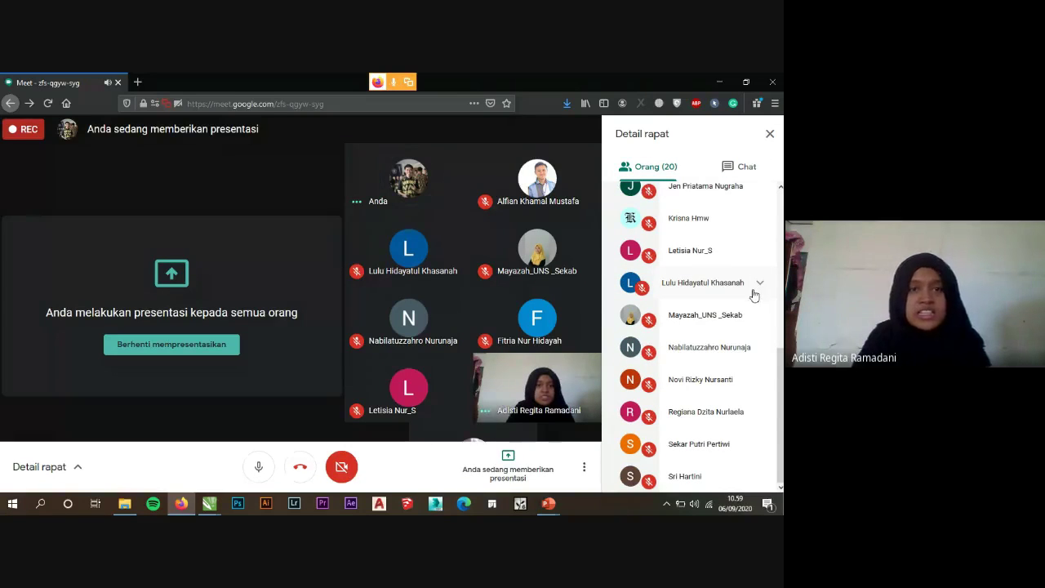
pyautogui.scroll(5, 710, 351)
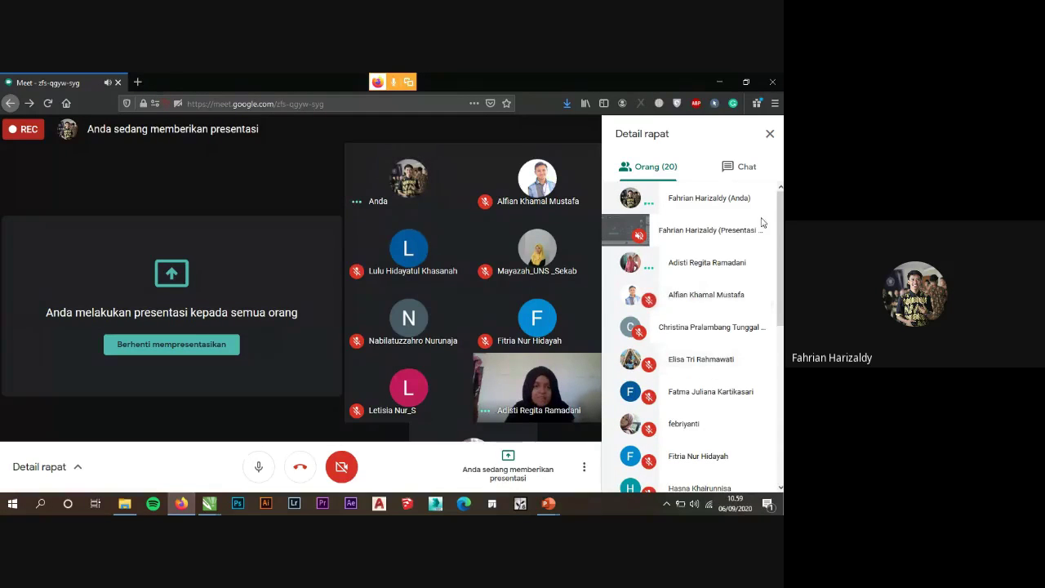
pyautogui.click(769, 135)
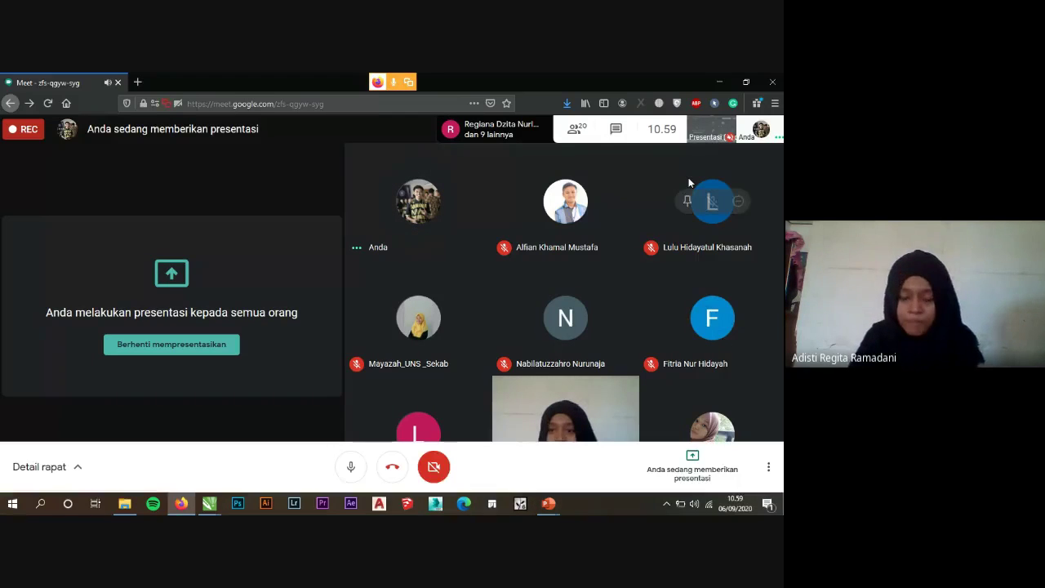
# Switch to the mask poster in CorelDRAW's Untitled-4 and show it at a closer view.
pyautogui.moveTo(711, 318)
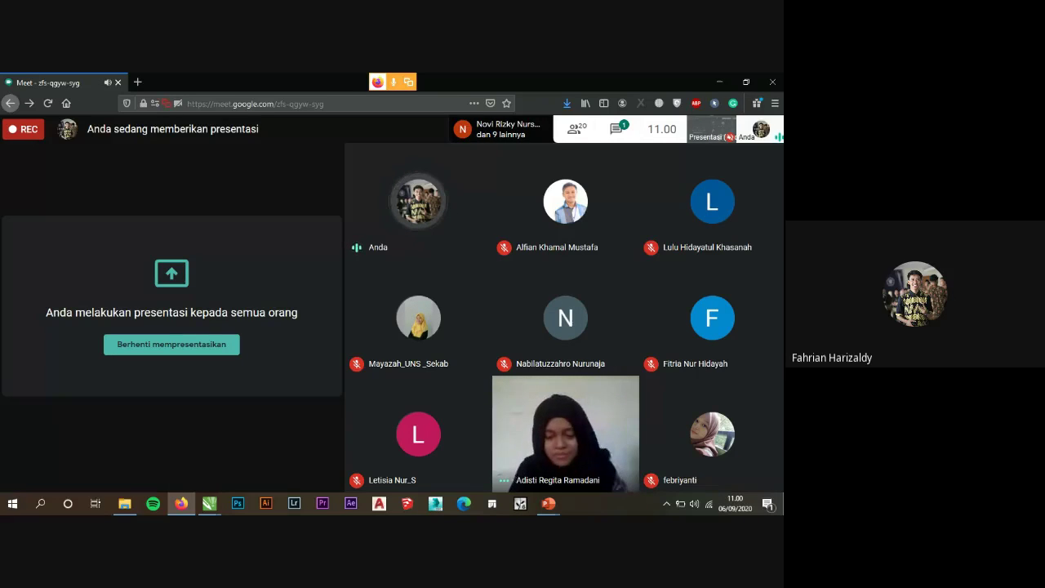
pyautogui.moveTo(199, 505)
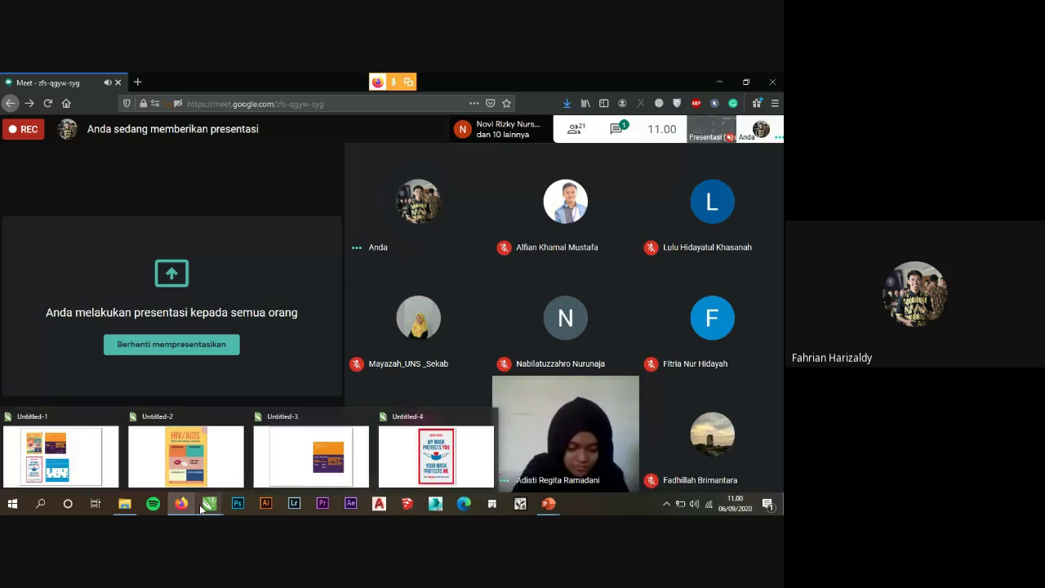
pyautogui.click(420, 460)
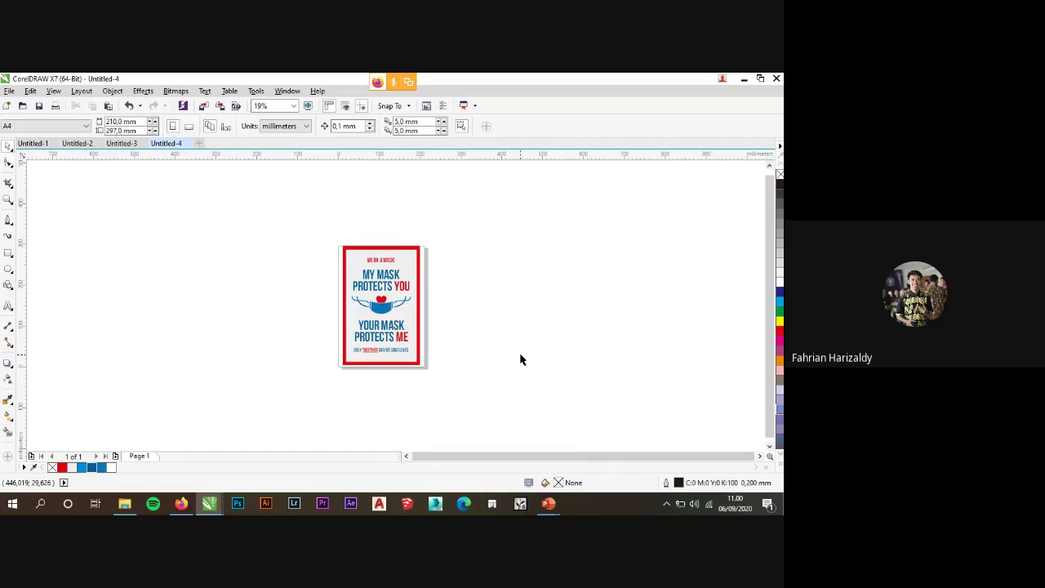
pyautogui.scroll(1, 362, 275)
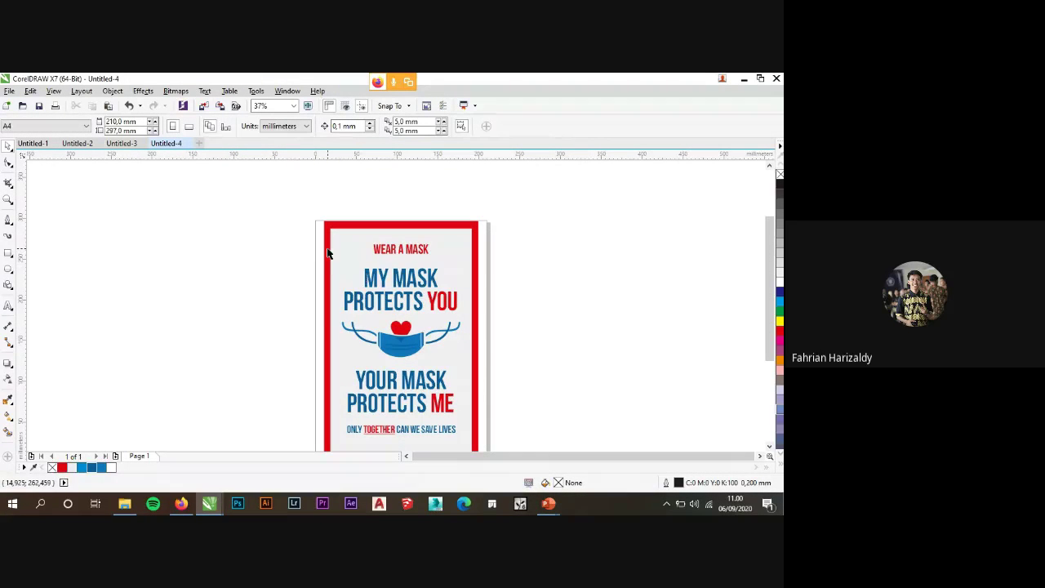
# Search Google for "color palette" in a new Firefox tab and show the image results.
pyautogui.click(180, 503)
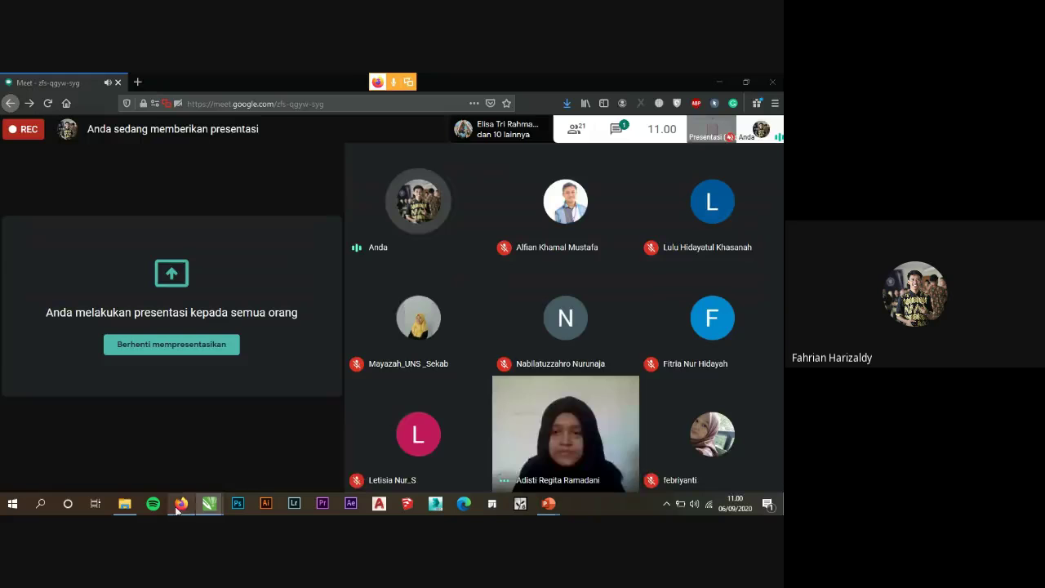
pyautogui.click(138, 82)
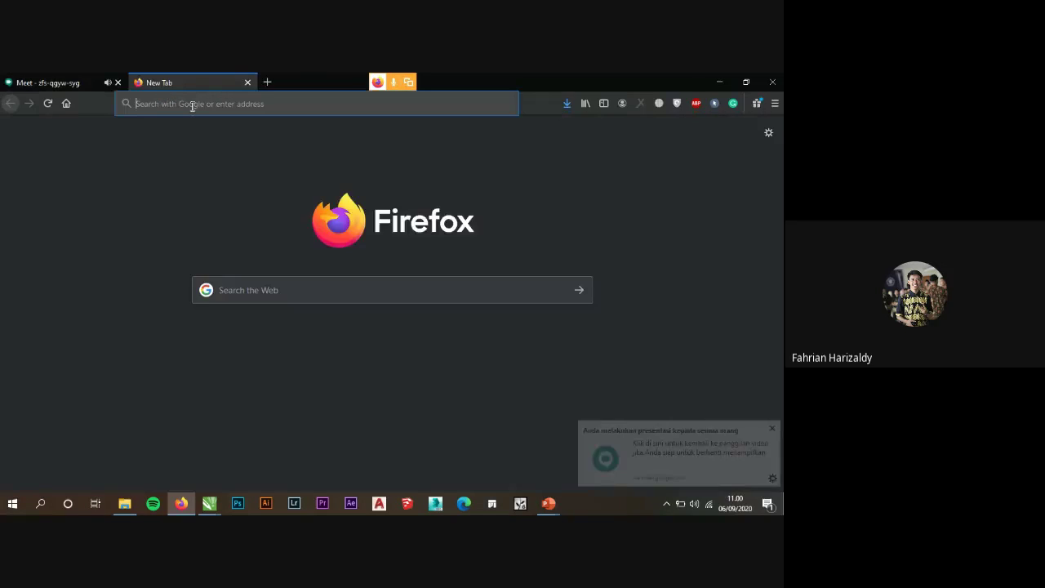
pyautogui.click(193, 104)
pyautogui.write('co')
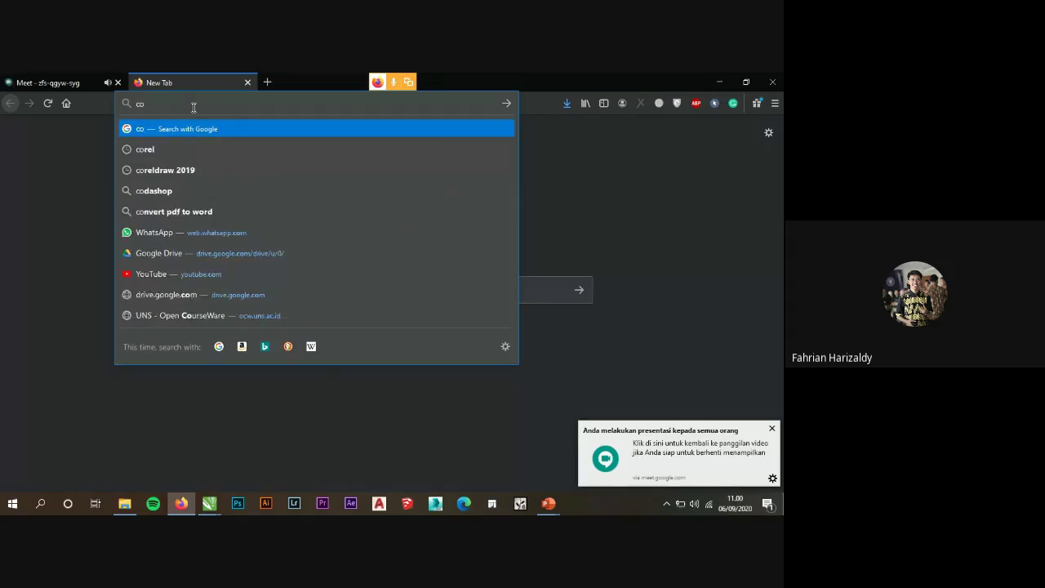
pyautogui.write('lor pal')
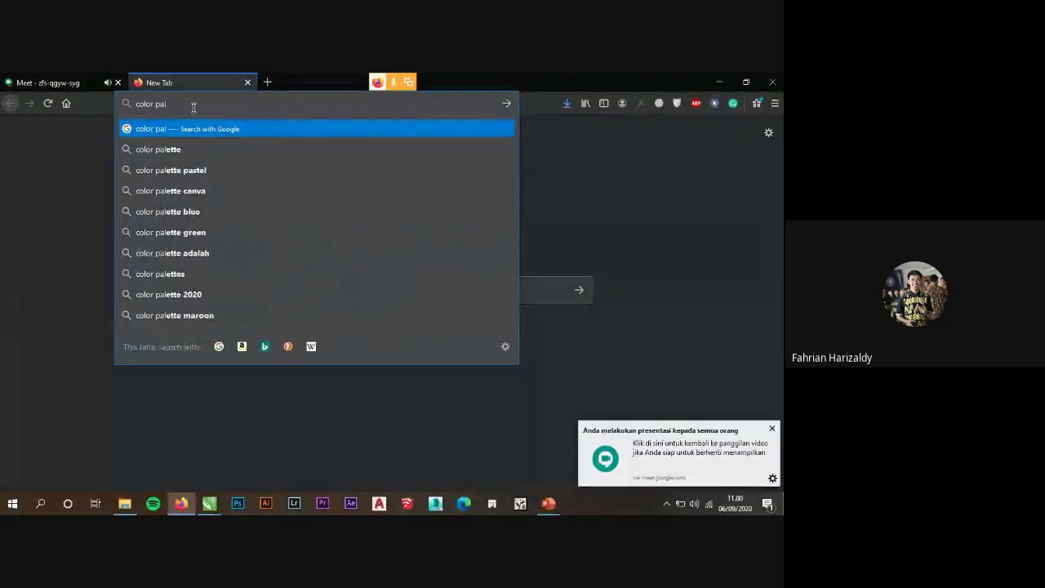
pyautogui.press('Down')
pyautogui.press('Return')
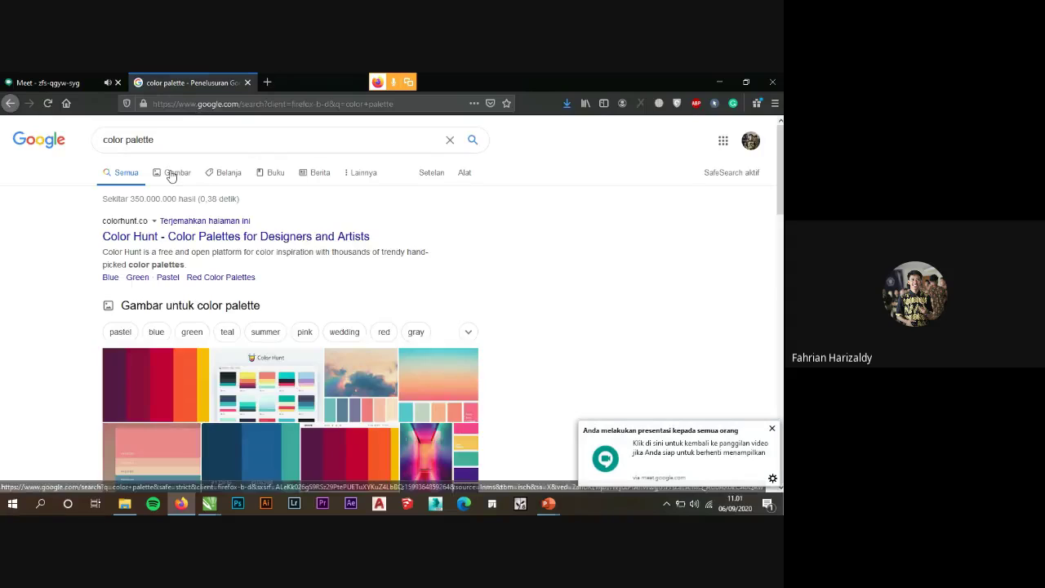
pyautogui.click(171, 174)
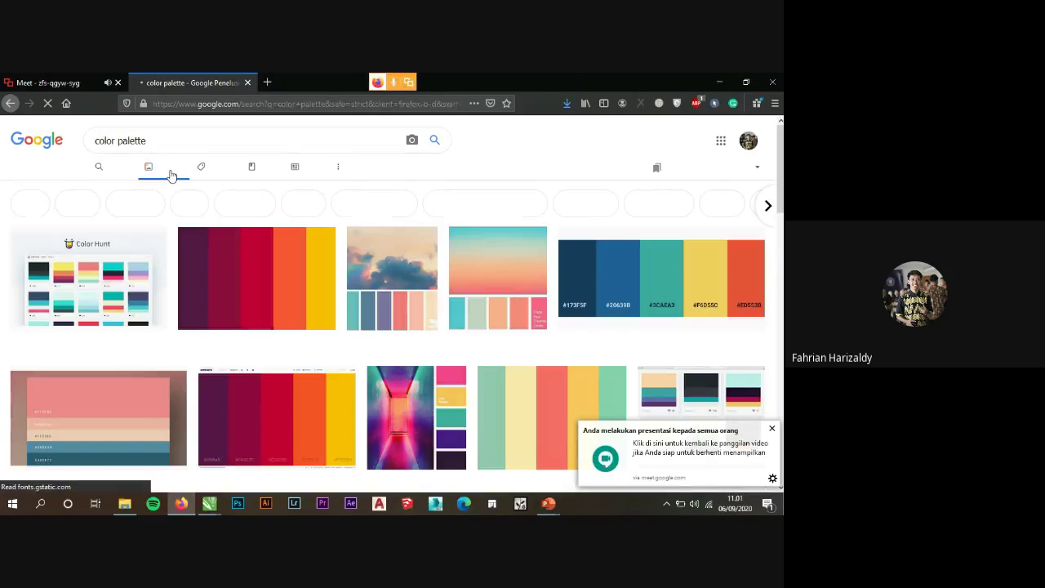
# Preview the Building Your Color Palette image from Refactoring UI, close it, and browse the other color palette images.
pyautogui.scroll(-2, 679, 225)
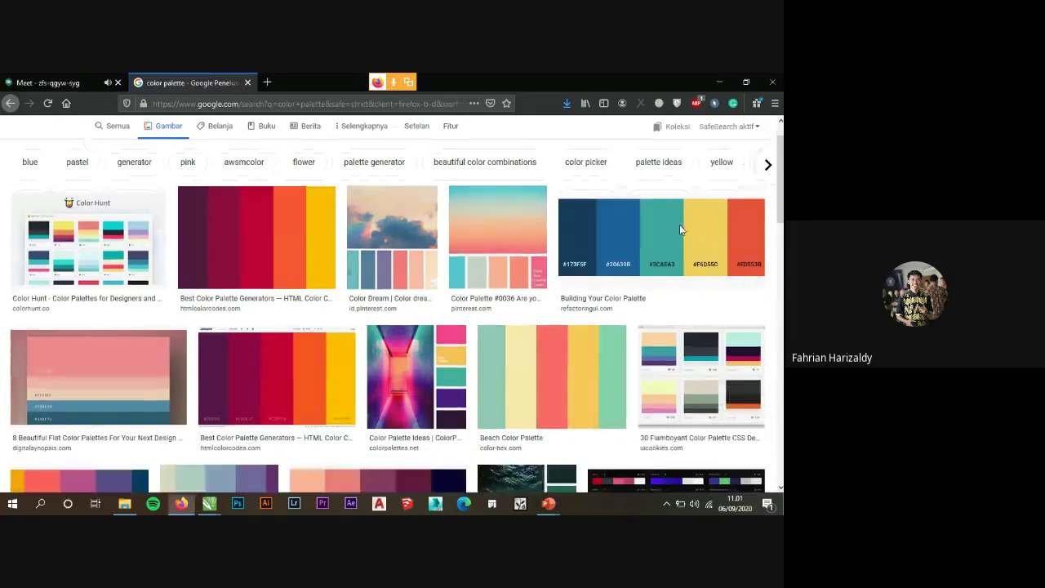
pyautogui.click(679, 227)
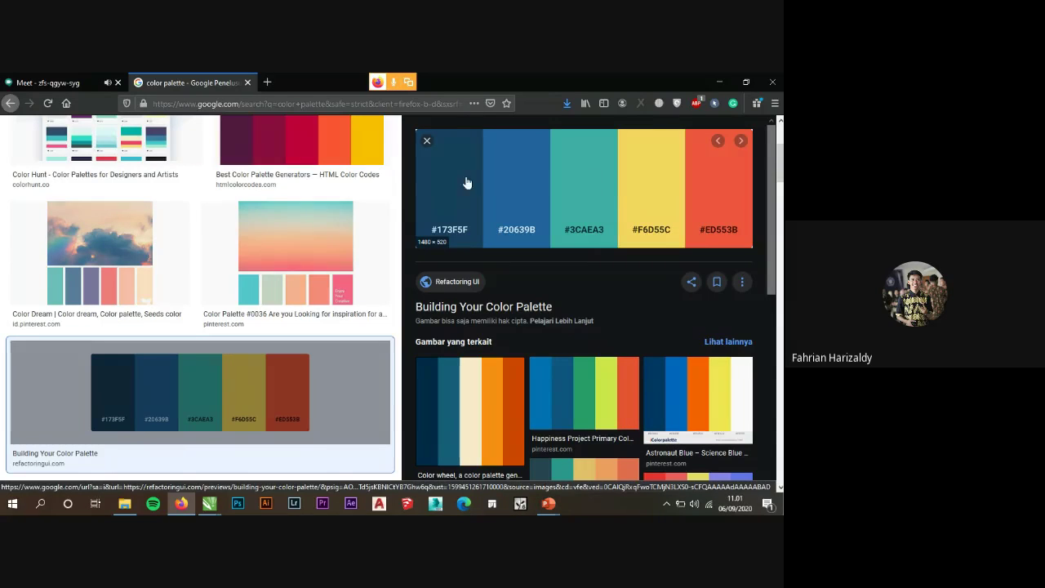
pyautogui.scroll(-3, 672, 215)
pyautogui.scroll(3, 673, 215)
pyautogui.scroll(3, 433, 203)
pyautogui.scroll(-5, 373, 275)
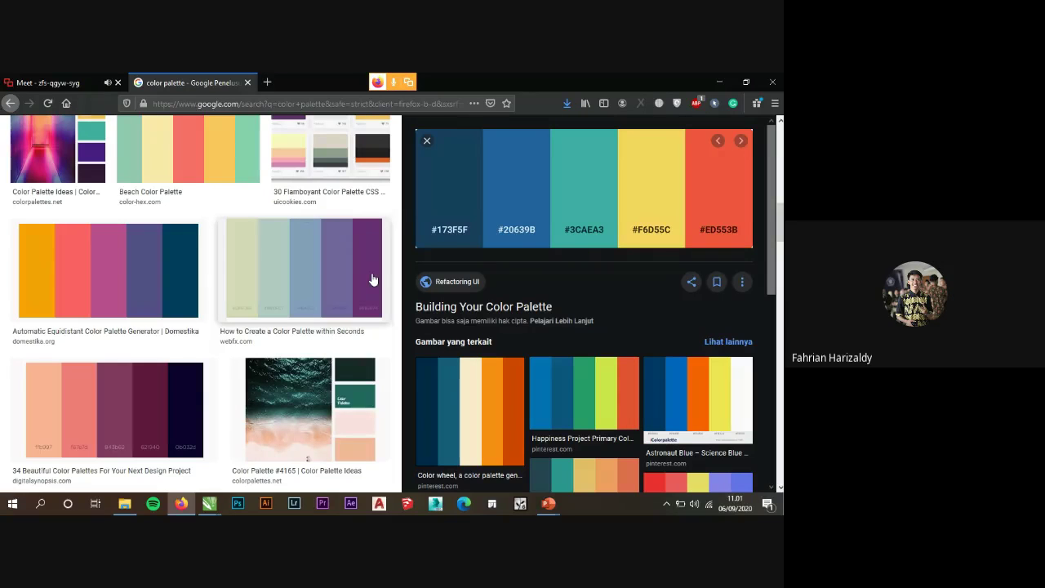
pyautogui.click(426, 145)
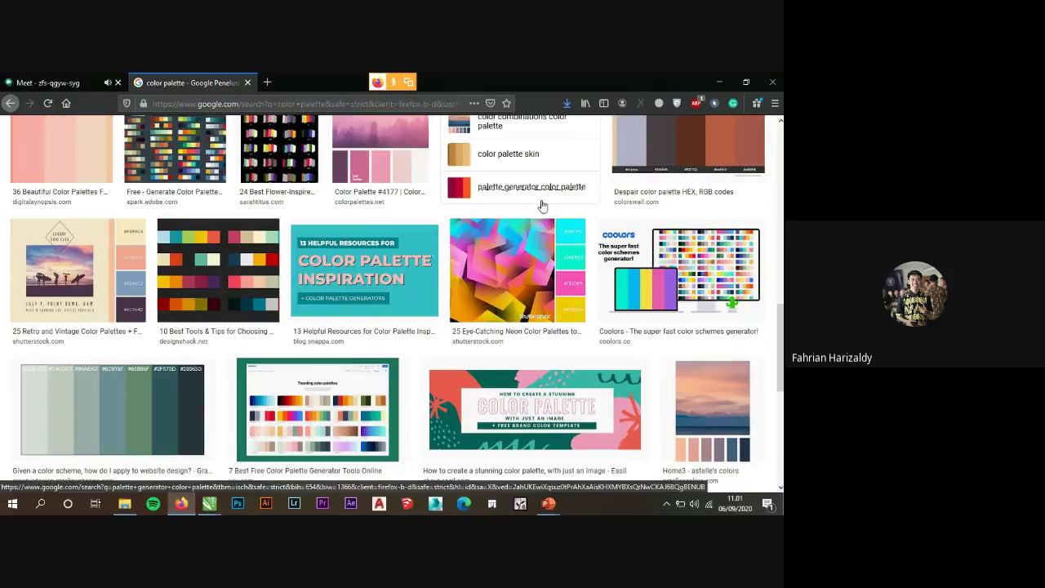
pyautogui.scroll(-1, 489, 245)
pyautogui.scroll(4, 476, 271)
pyautogui.scroll(1, 498, 253)
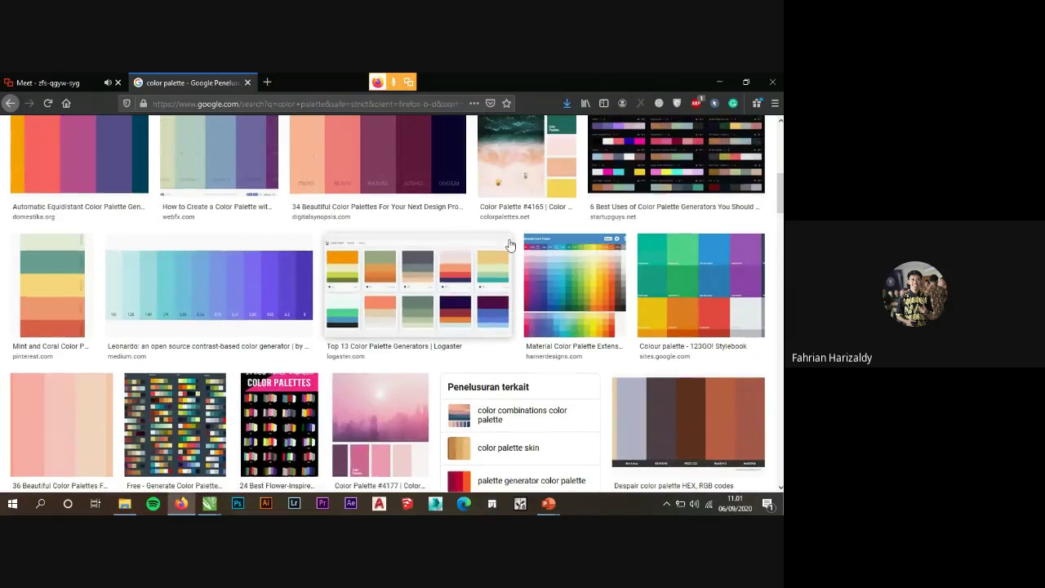
pyautogui.scroll(3, 448, 333)
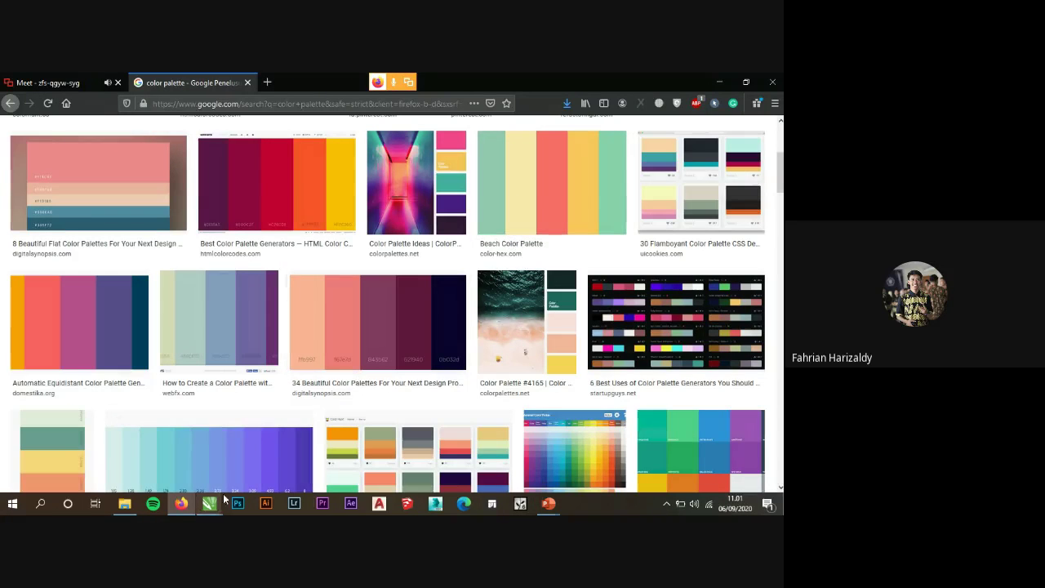
# Return to Untitled-4 in CorelDRAW, show the Color Eyedropper tool, and switch back to the Pick tool.
pyautogui.moveTo(211, 503)
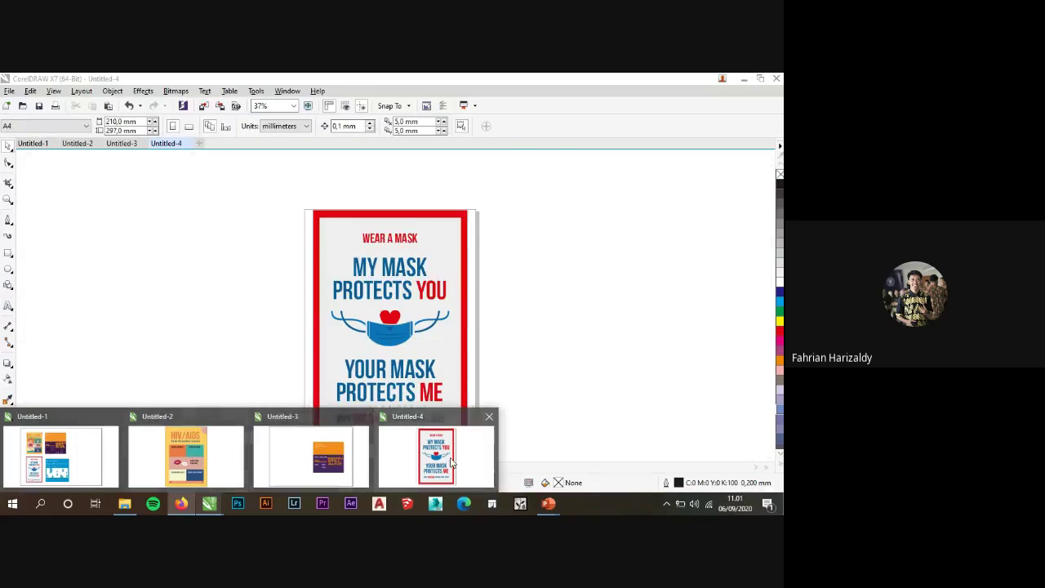
pyautogui.click(414, 439)
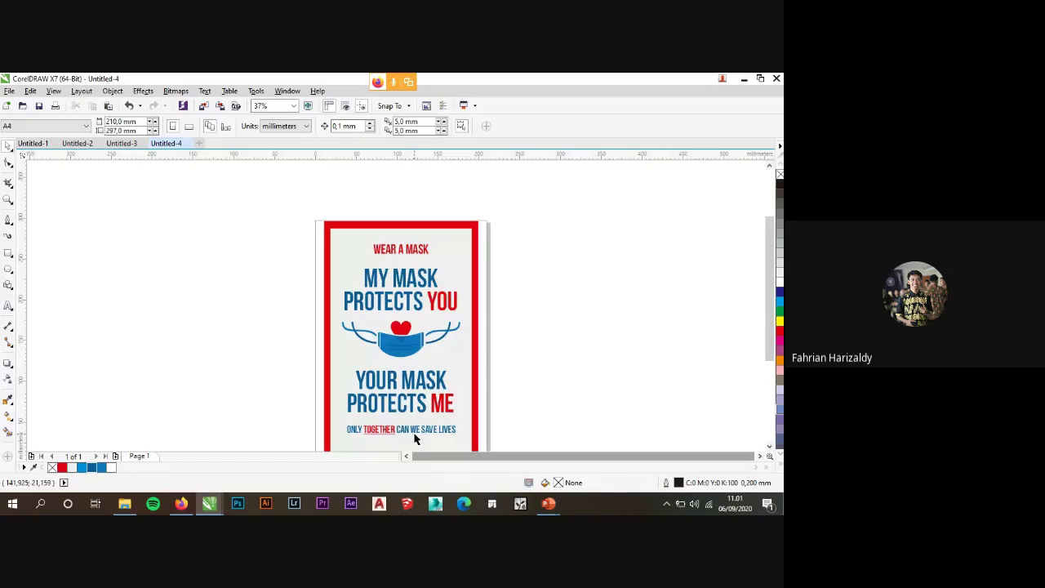
pyautogui.click(12, 399)
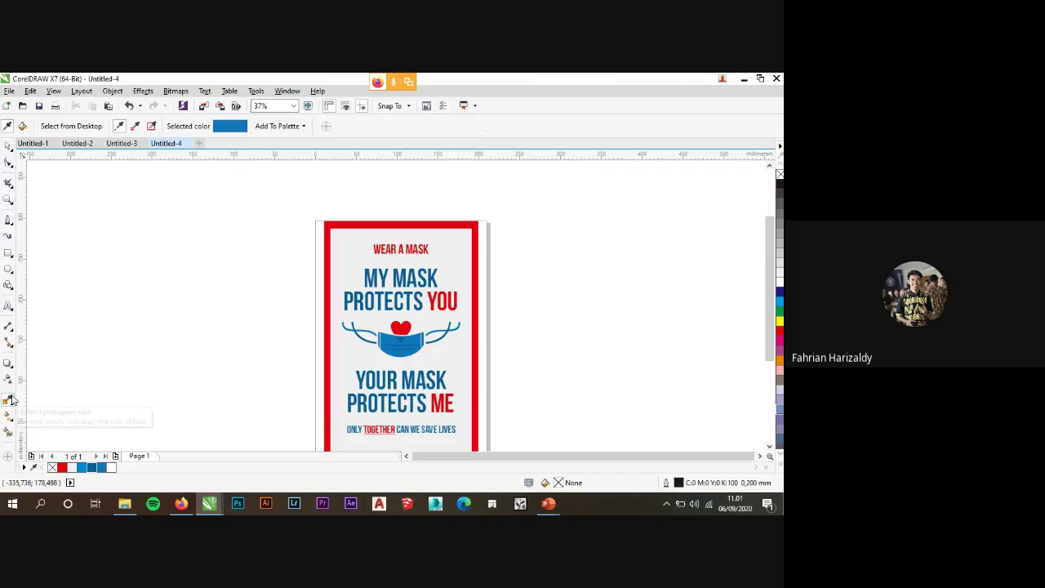
pyautogui.click(9, 144)
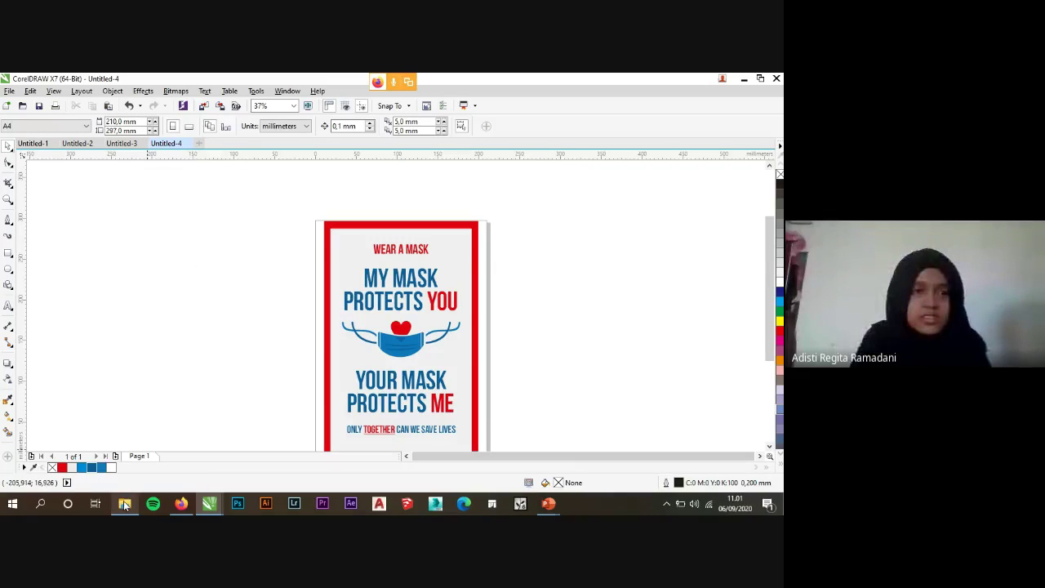
# Return to the Google Meet call in Firefox and read the question session rules and participants' questions in the chat.
pyautogui.click(181, 506)
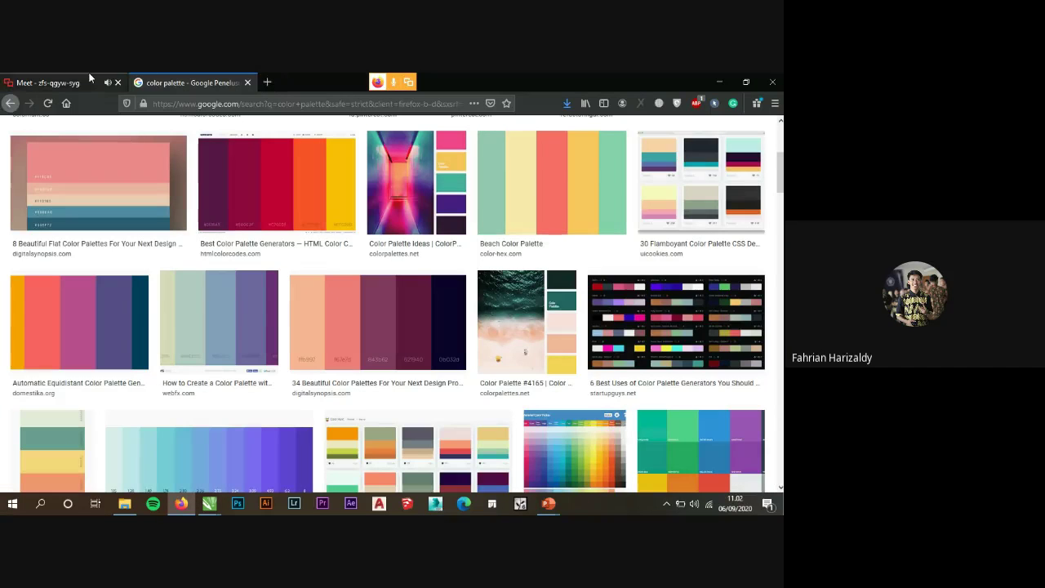
pyautogui.click(49, 83)
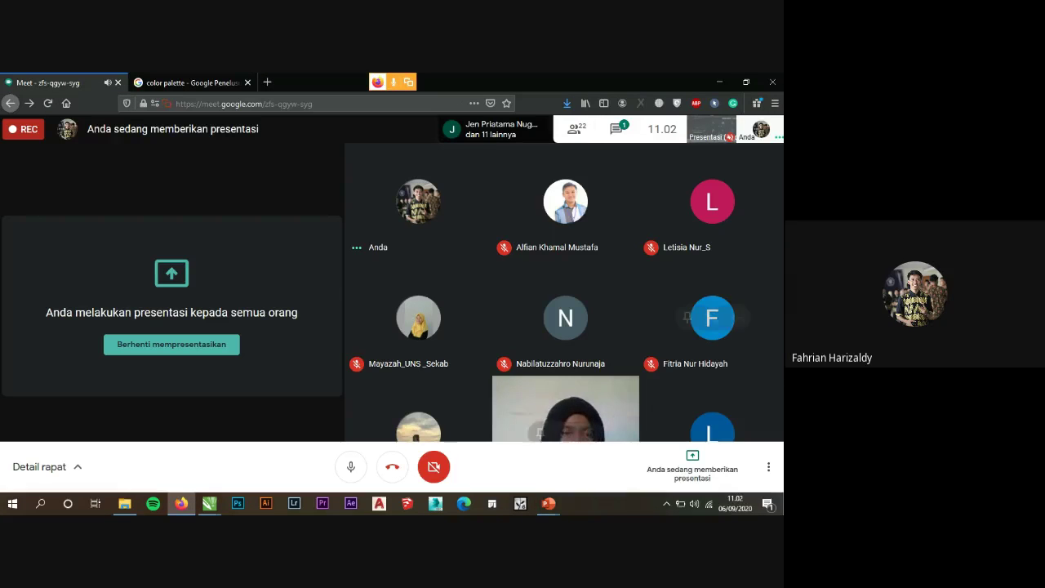
pyautogui.click(616, 129)
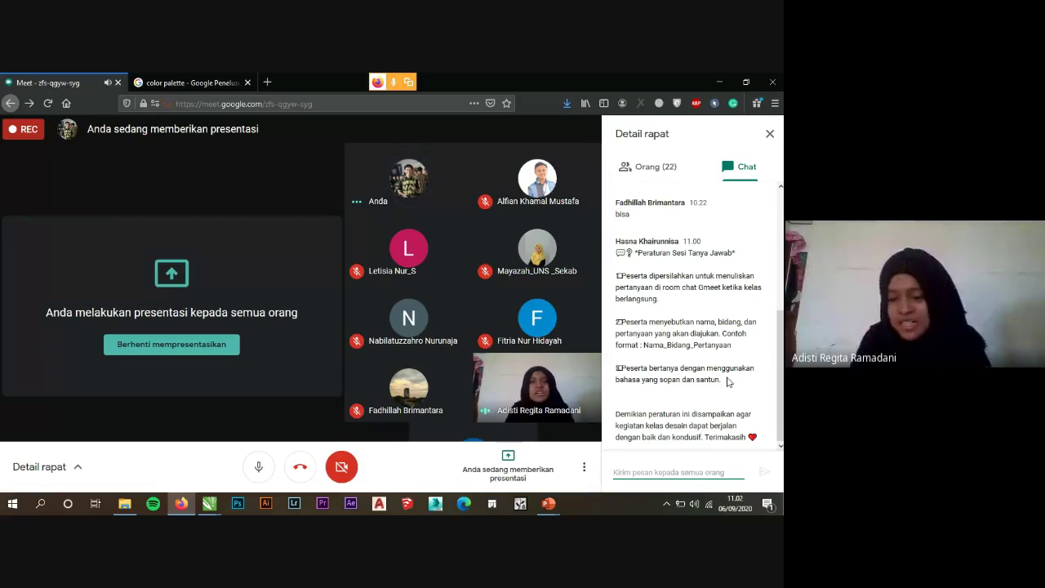
pyautogui.click(769, 134)
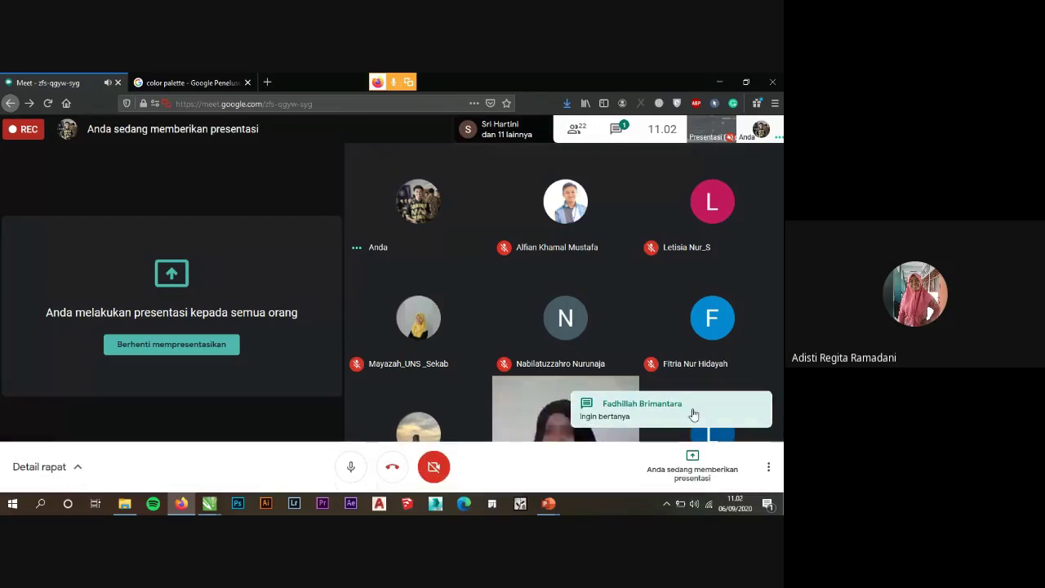
pyautogui.click(614, 130)
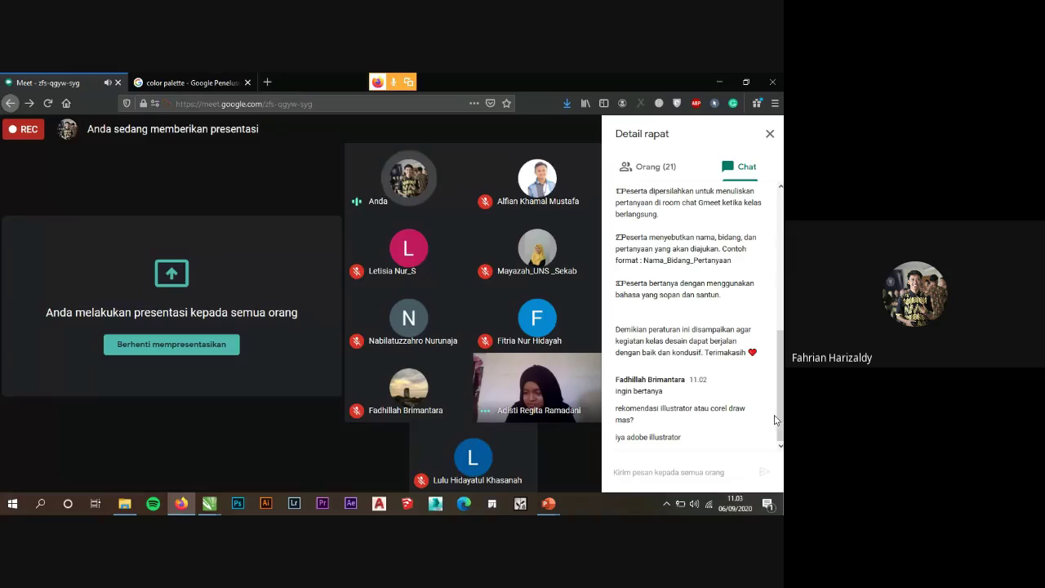
# Switch to the Kelas Desain Vol 02 presentation in PowerPoint, showing its title slide.
pyautogui.click(560, 507)
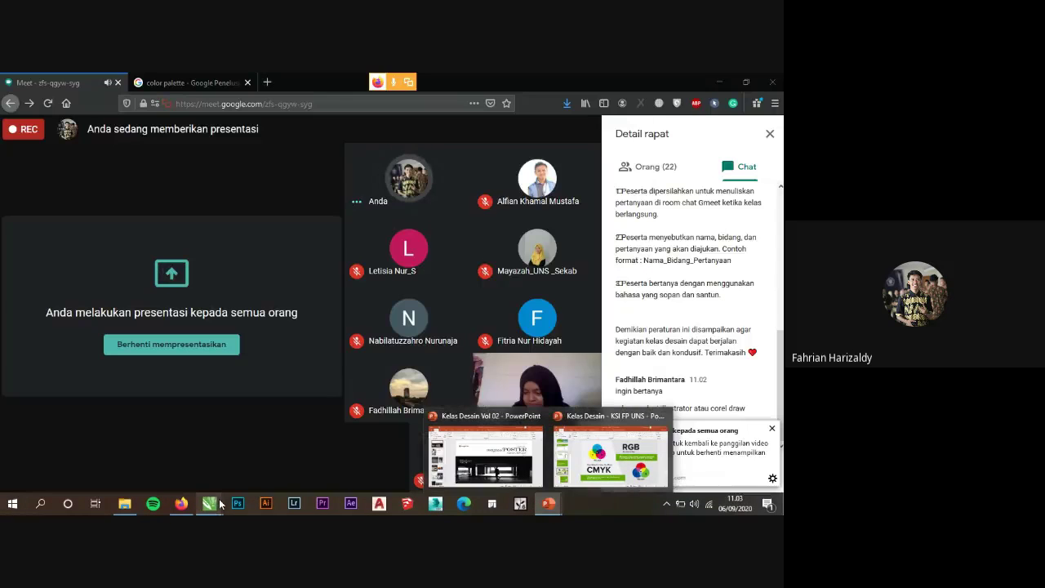
pyautogui.moveTo(213, 505)
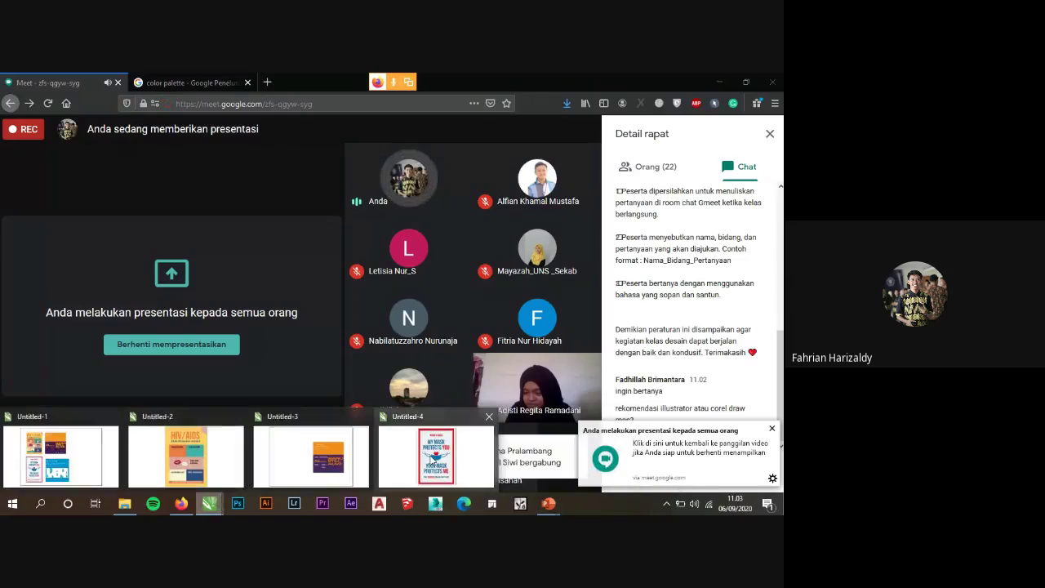
pyautogui.moveTo(558, 506)
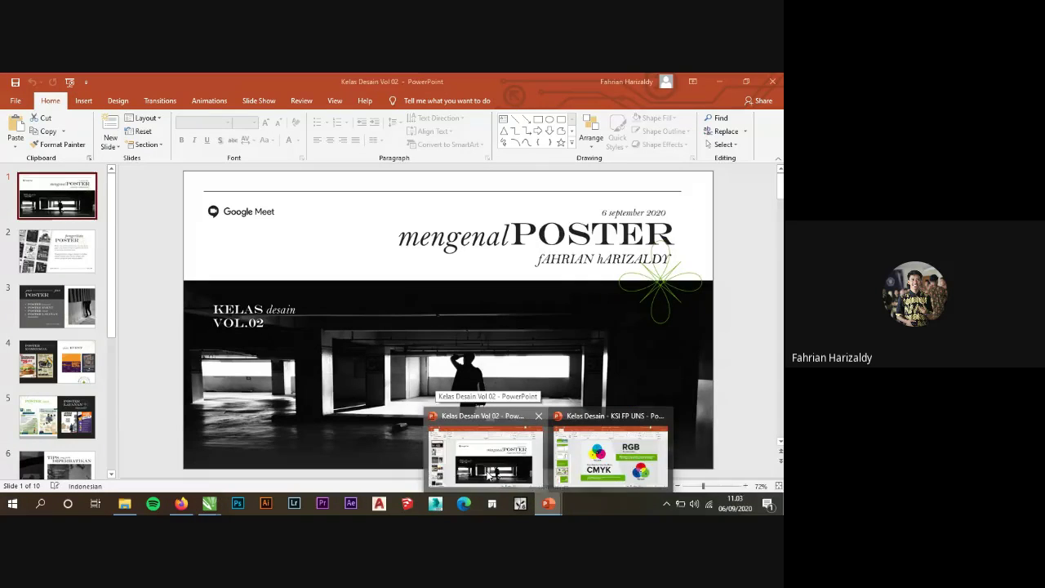
pyautogui.click(488, 473)
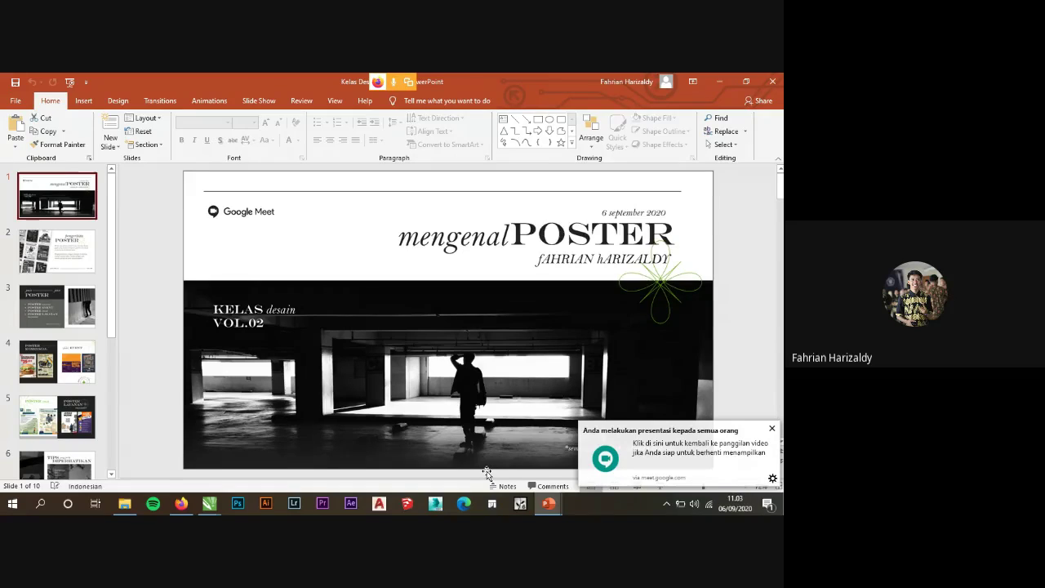
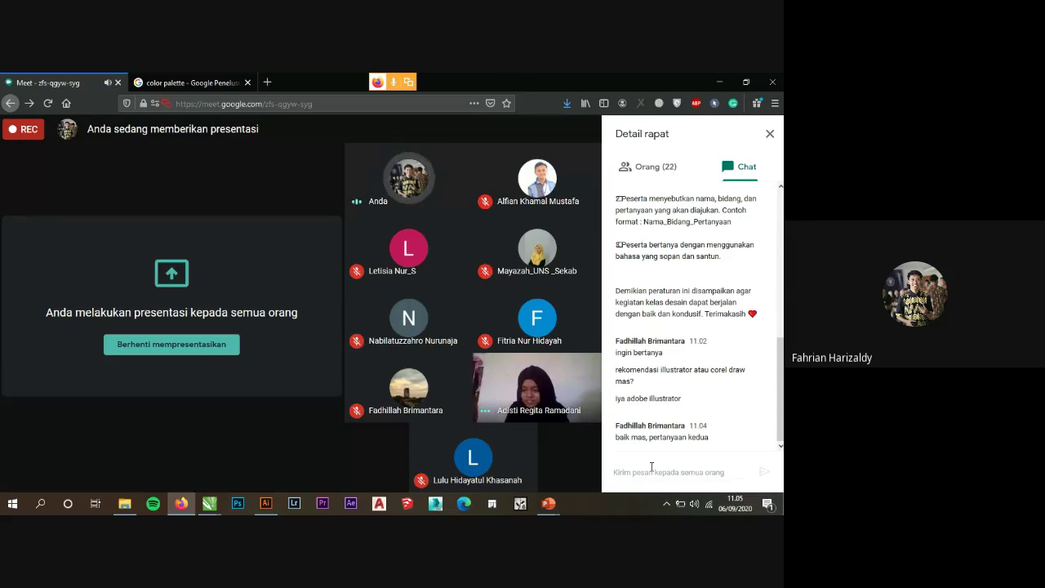
# Close the color palette search tab in Firefox while keeping the Google Meet call open.
pyautogui.click(247, 82)
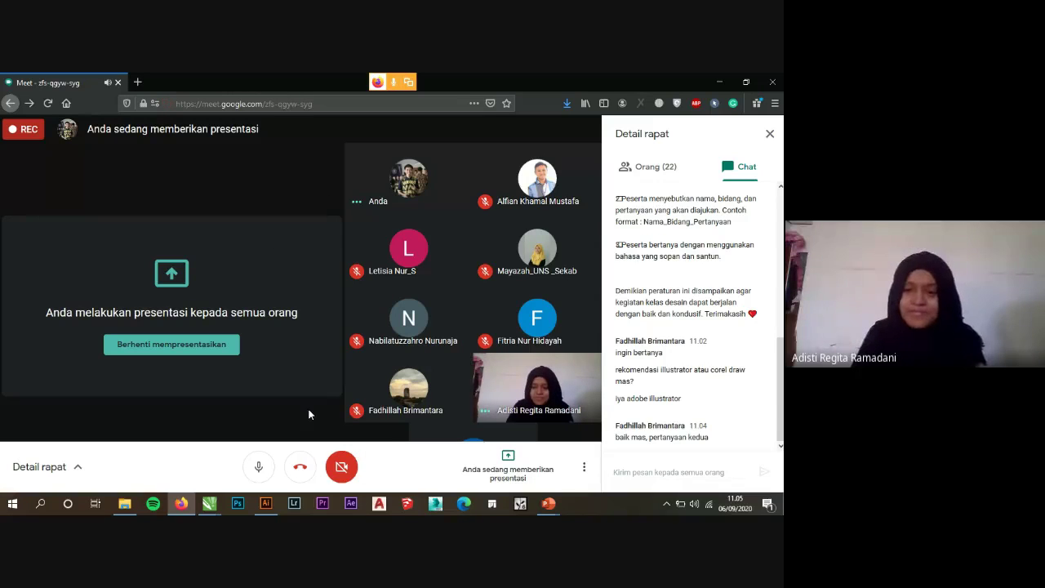
pyautogui.moveTo(266, 503)
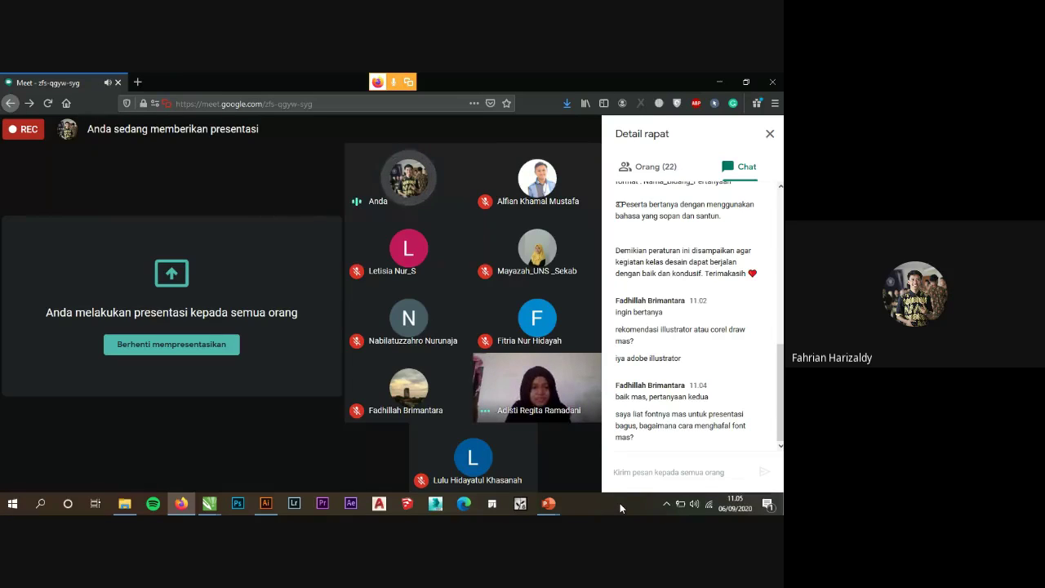
pyautogui.moveTo(266, 426)
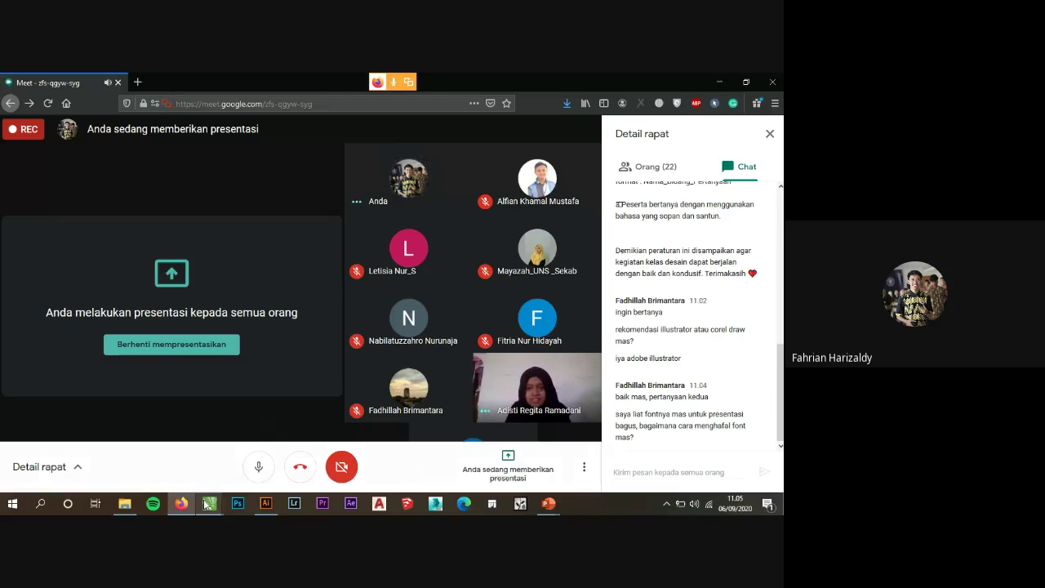
pyautogui.moveTo(209, 501)
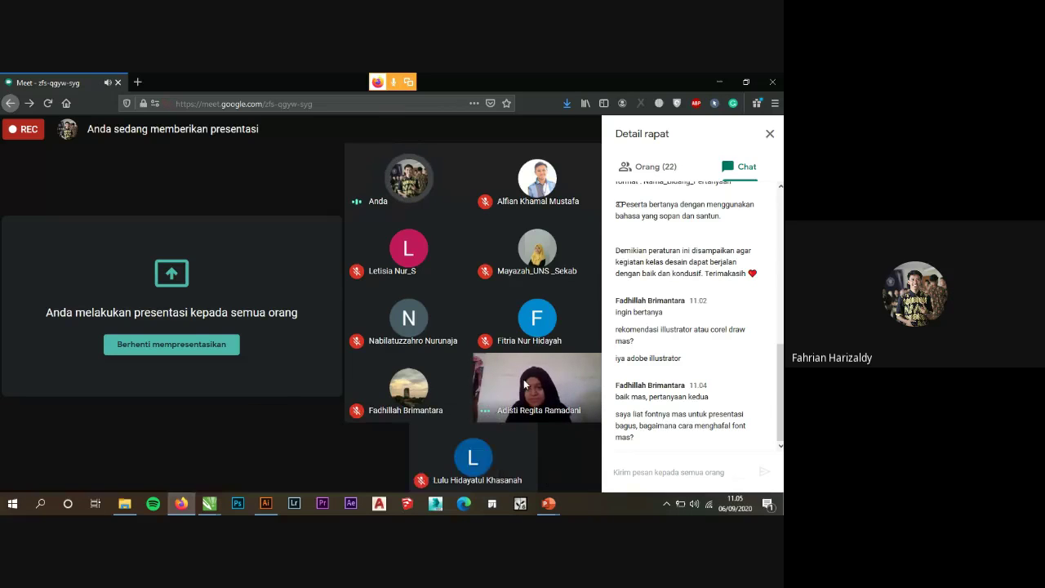
pyautogui.moveTo(317, 174)
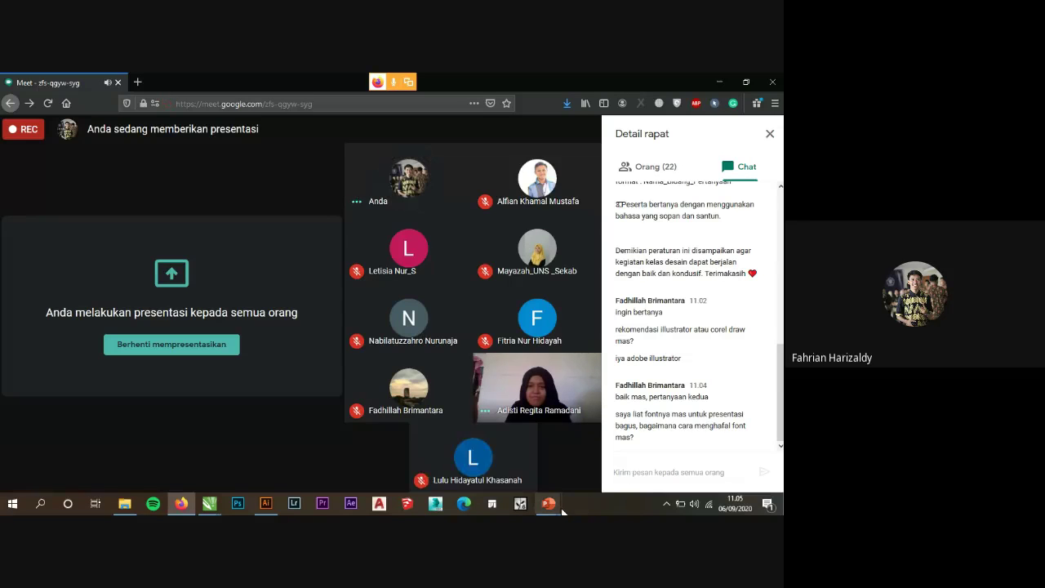
# Switch to the Kelas Desain Vol 02 presentation in PowerPoint, dismiss the Meet notification, and show slide 2 about the definition of a poster.
pyautogui.moveTo(549, 503)
pyautogui.click(493, 470)
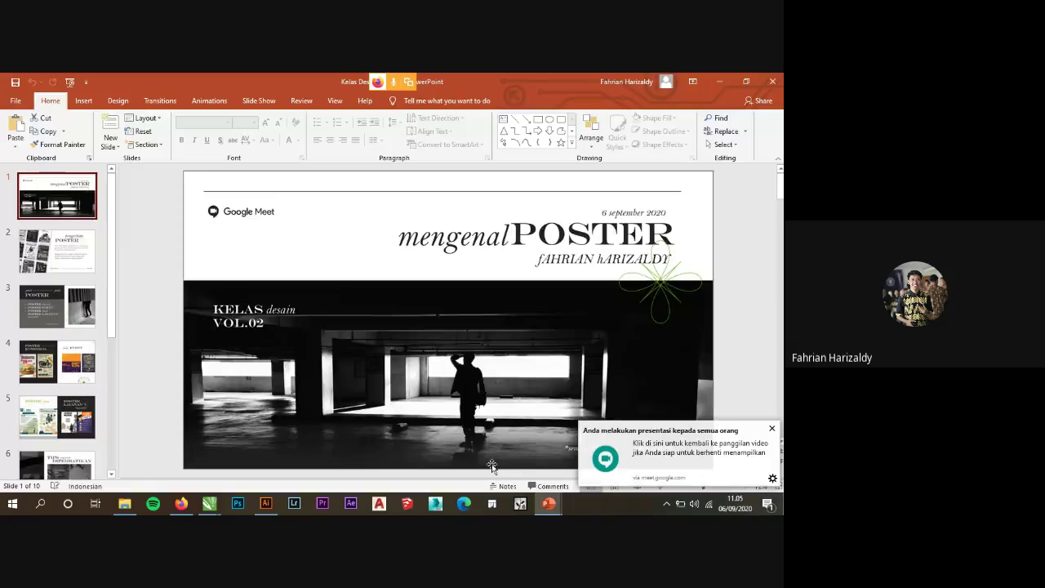
pyautogui.click(771, 429)
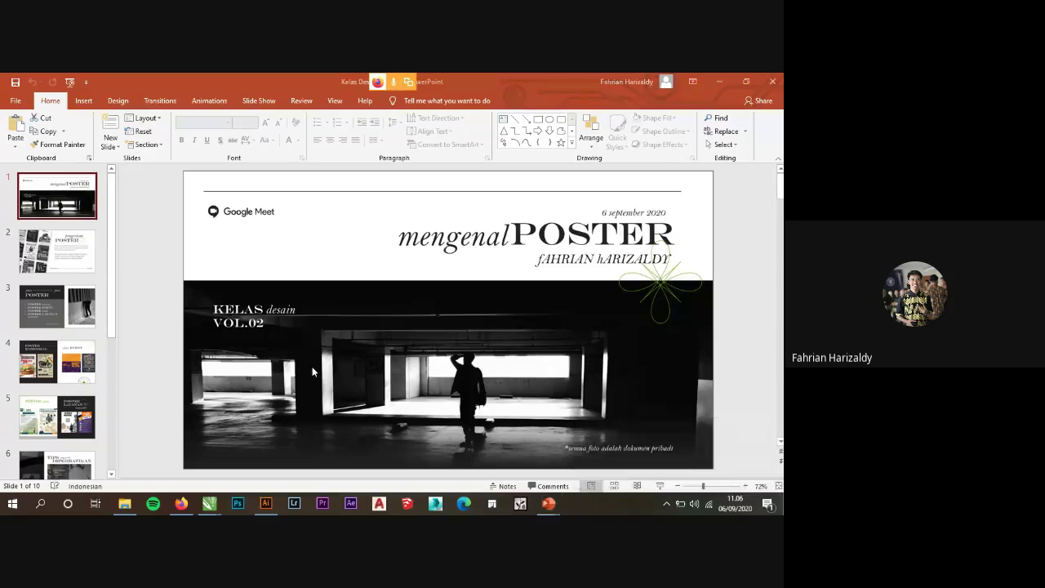
pyautogui.click(47, 273)
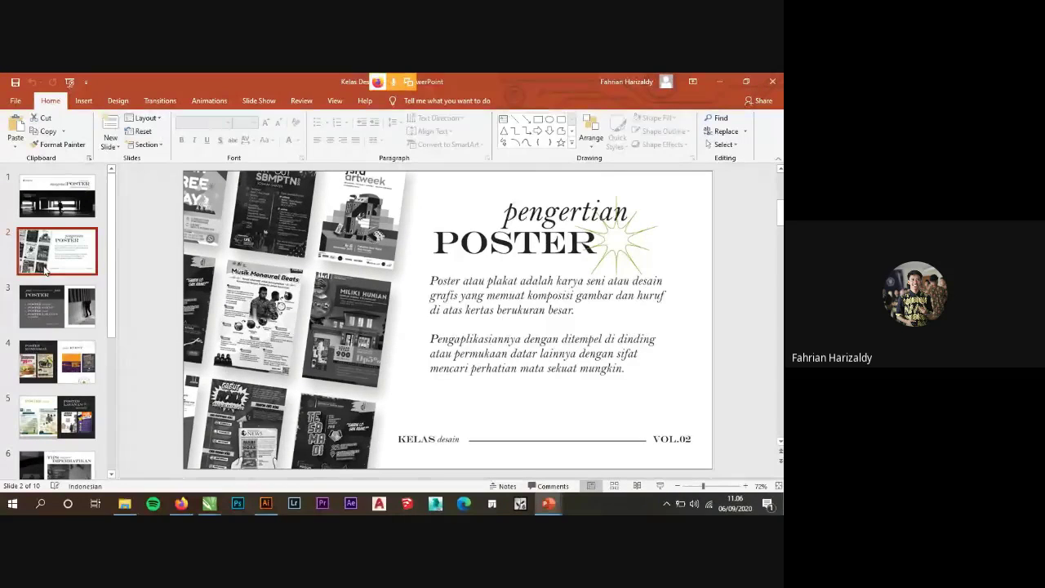
pyautogui.moveTo(111, 261); pyautogui.dragTo(111, 283)
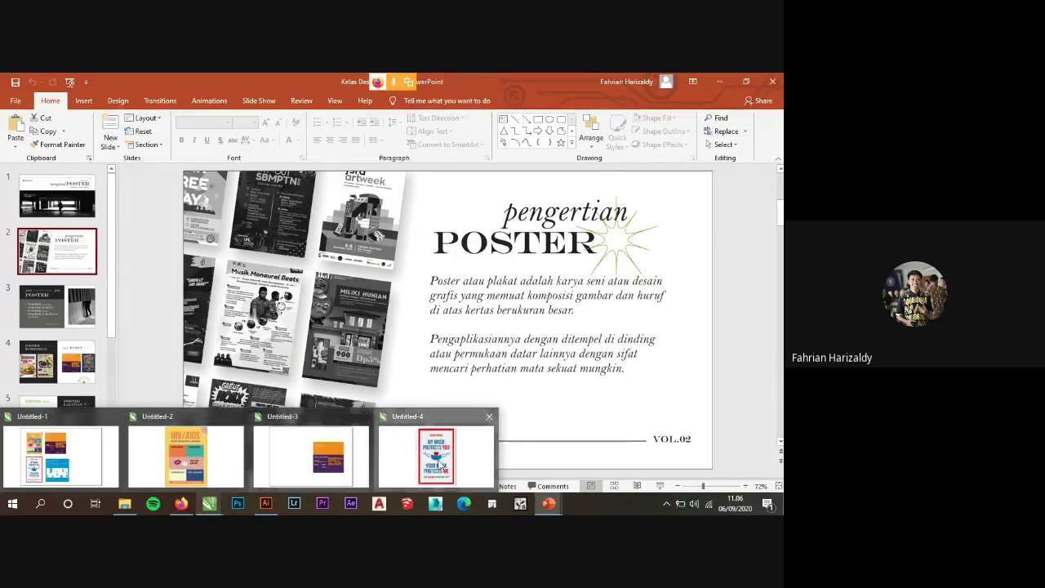
# Switch to Untitled-4 in CorelDRAW and show the font list for the blue MY MASK PROTECTS text without changing its font.
pyautogui.click(424, 453)
pyautogui.scroll(-5, 398, 362)
pyautogui.click(396, 245)
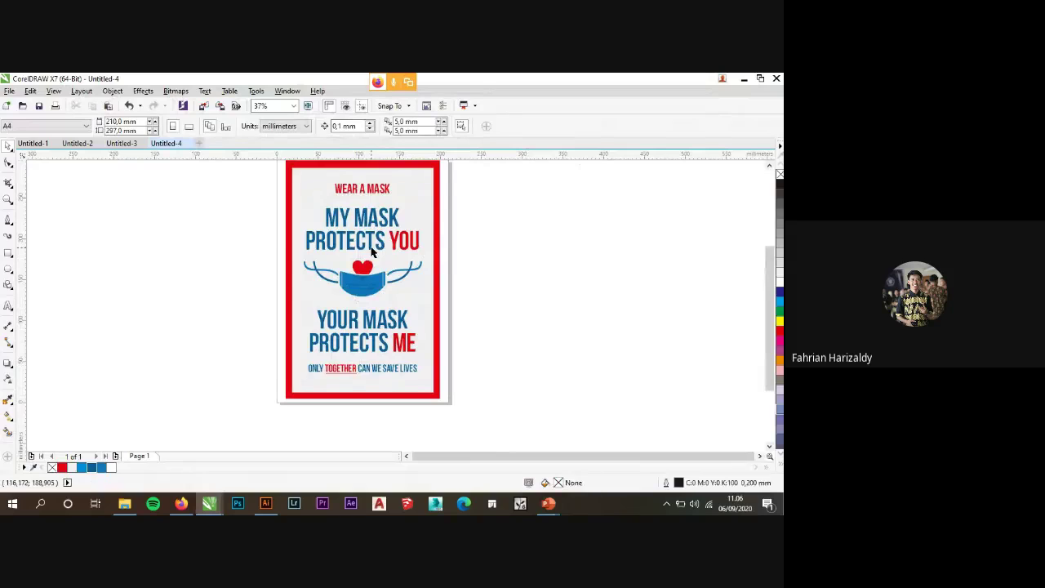
pyautogui.click(320, 126)
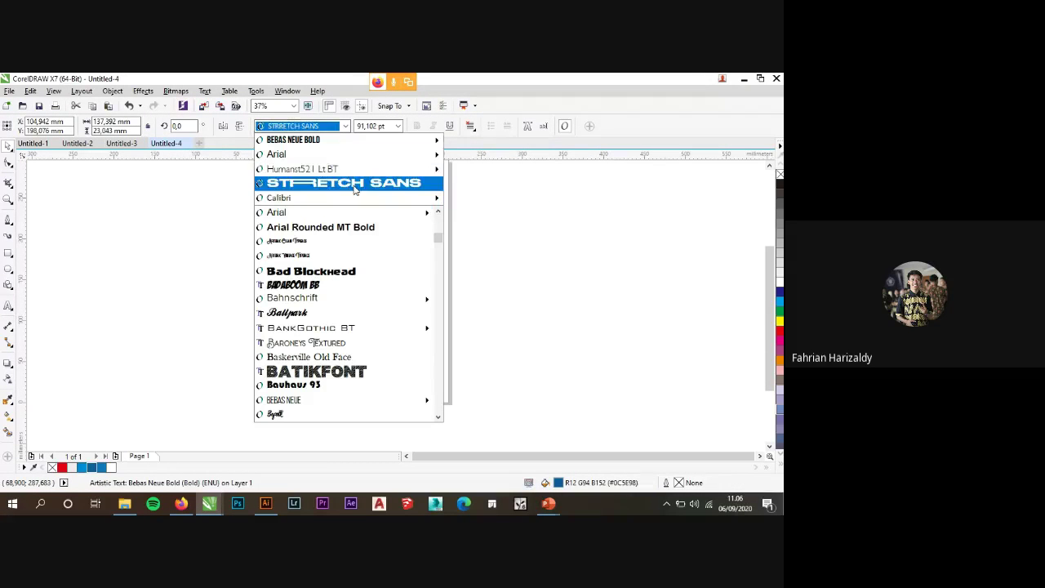
pyautogui.moveTo(408, 169)
pyautogui.click(656, 201)
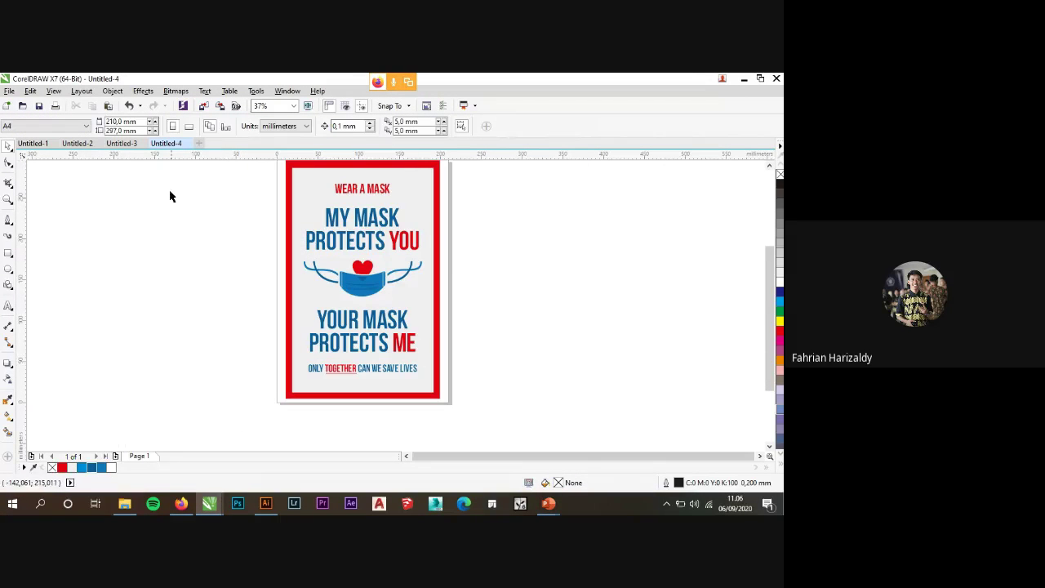
# Open the Untitled-3 document and examine the font of the orange MANU- heading on the purple area, leaving it deselected.
pyautogui.click(121, 144)
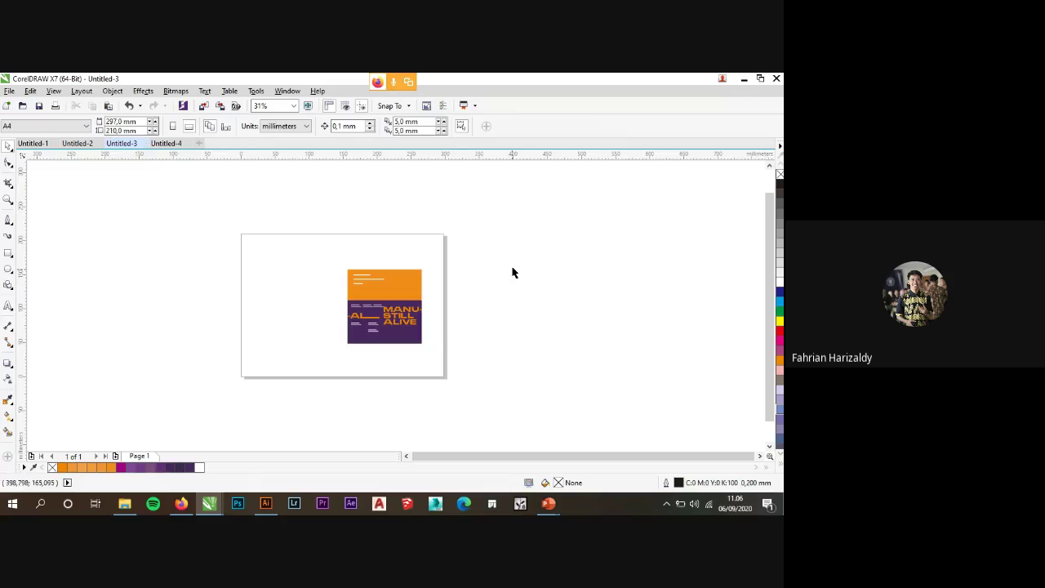
pyautogui.scroll(2, 494, 286)
pyautogui.scroll(4, 390, 322)
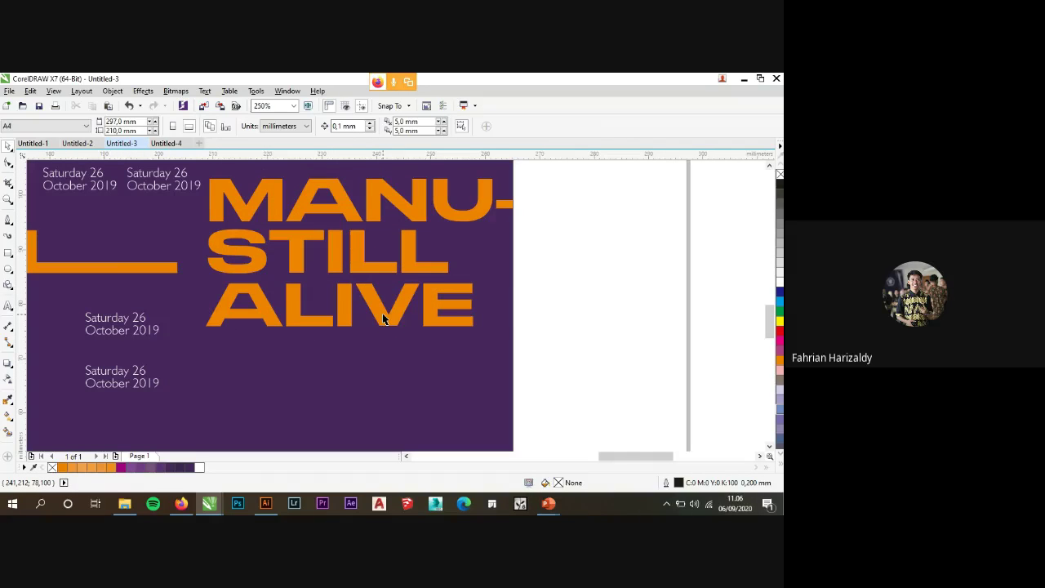
pyautogui.scroll(-4, 383, 319)
pyautogui.scroll(2, 386, 299)
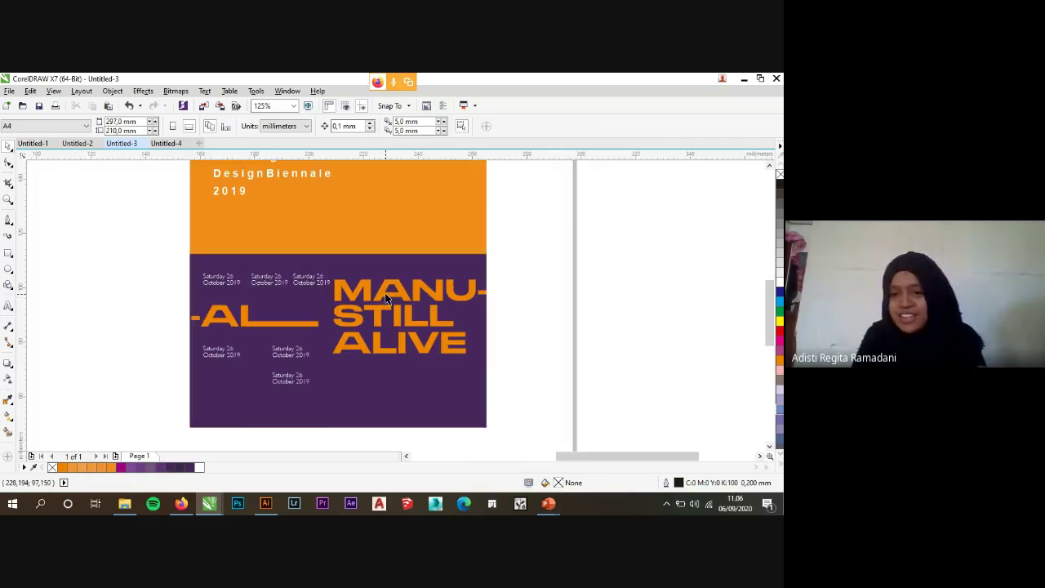
pyautogui.click(387, 299)
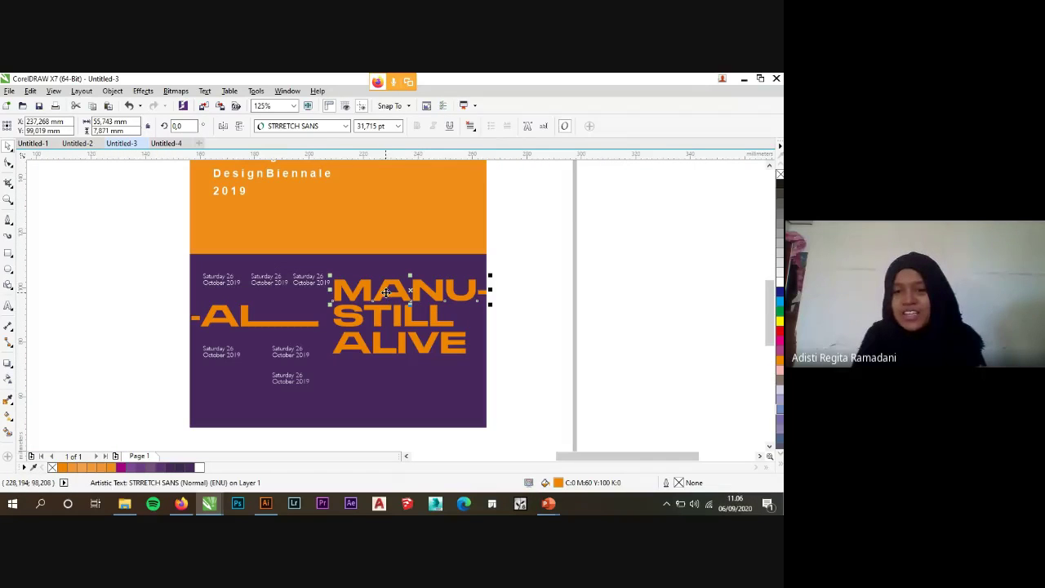
pyautogui.click(558, 240)
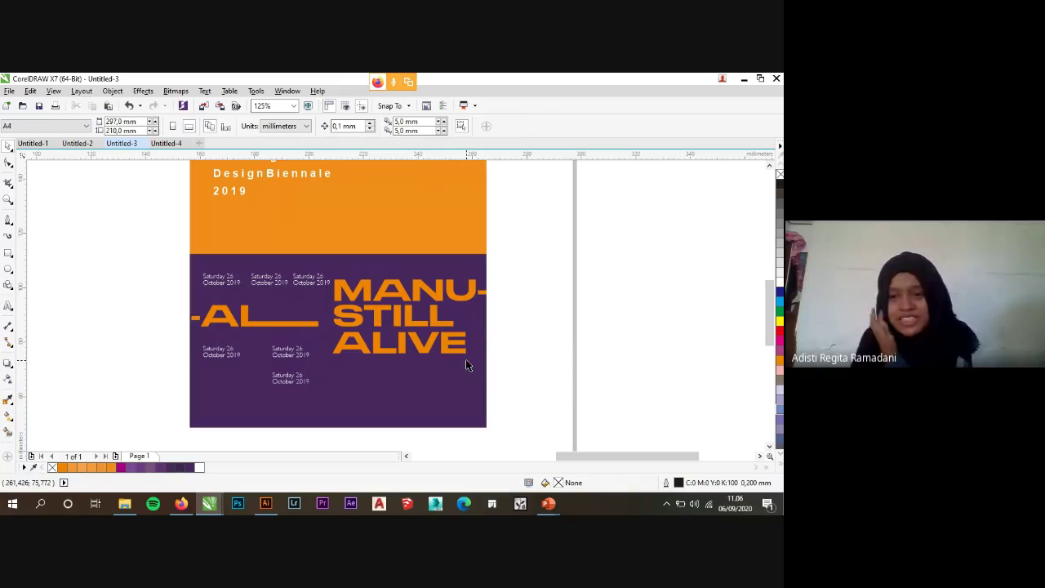
# Return to the Google Meet call in Firefox and look through the chat history for further participants' questions.
pyautogui.click(183, 503)
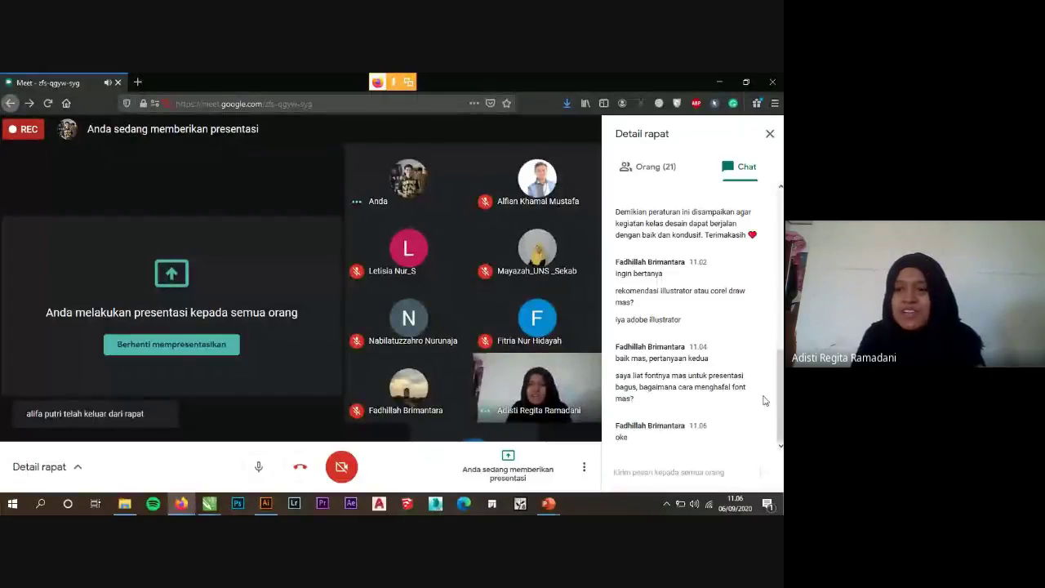
pyautogui.scroll(10, 754, 364)
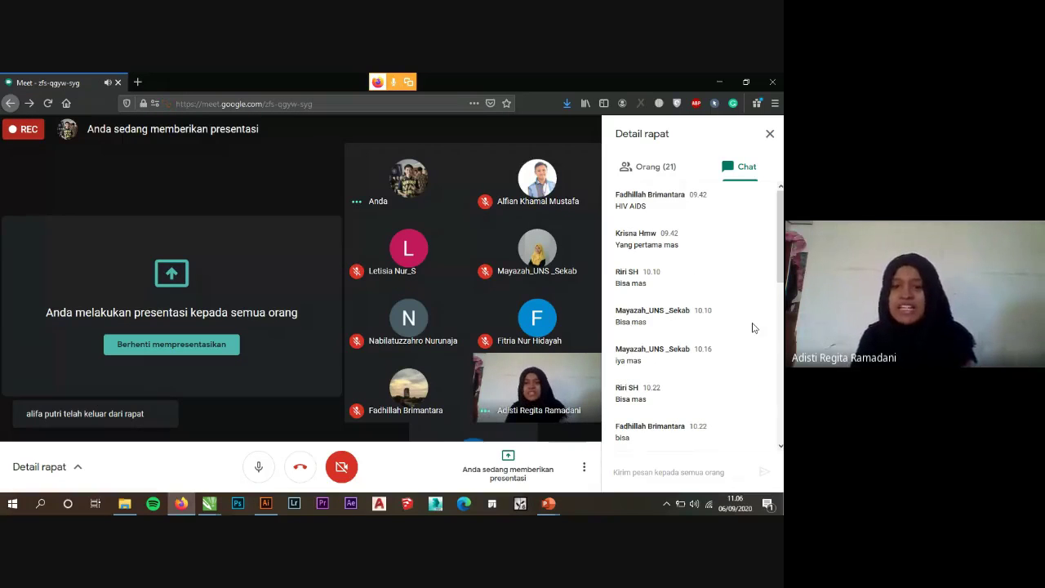
pyautogui.scroll(-10, 754, 328)
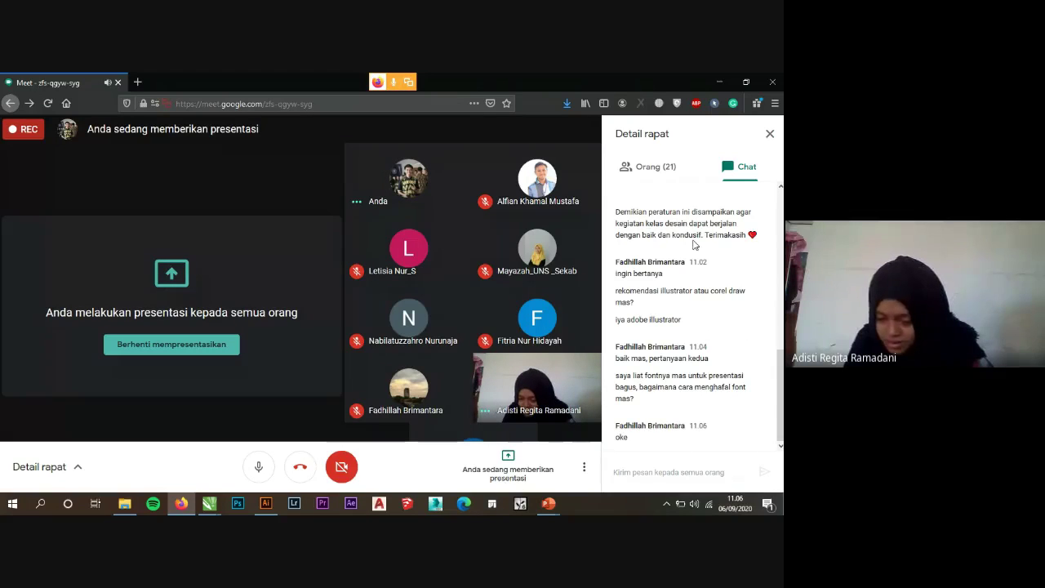
pyautogui.click(674, 168)
pyautogui.click(724, 169)
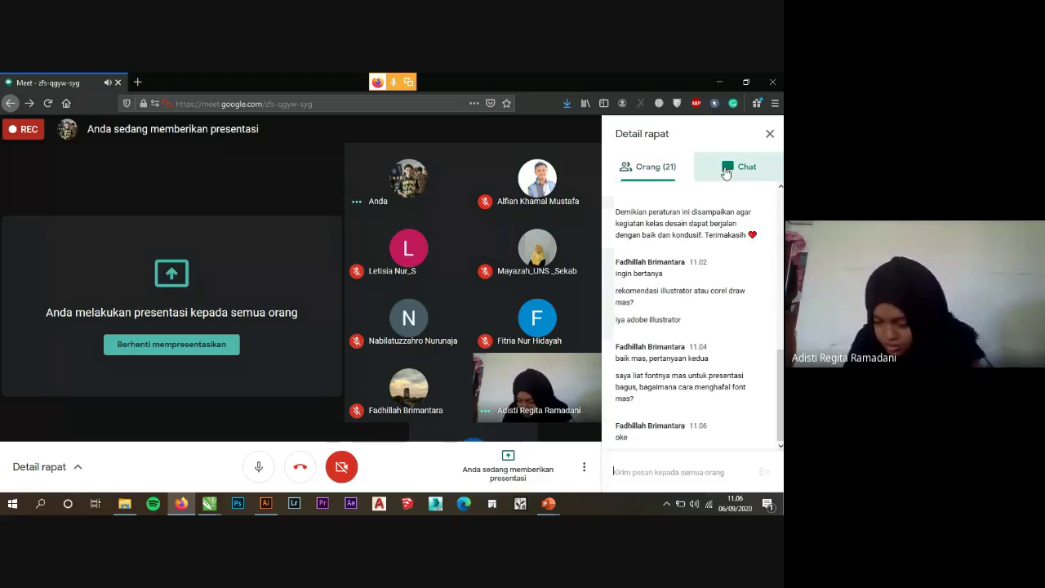
pyautogui.click(725, 446)
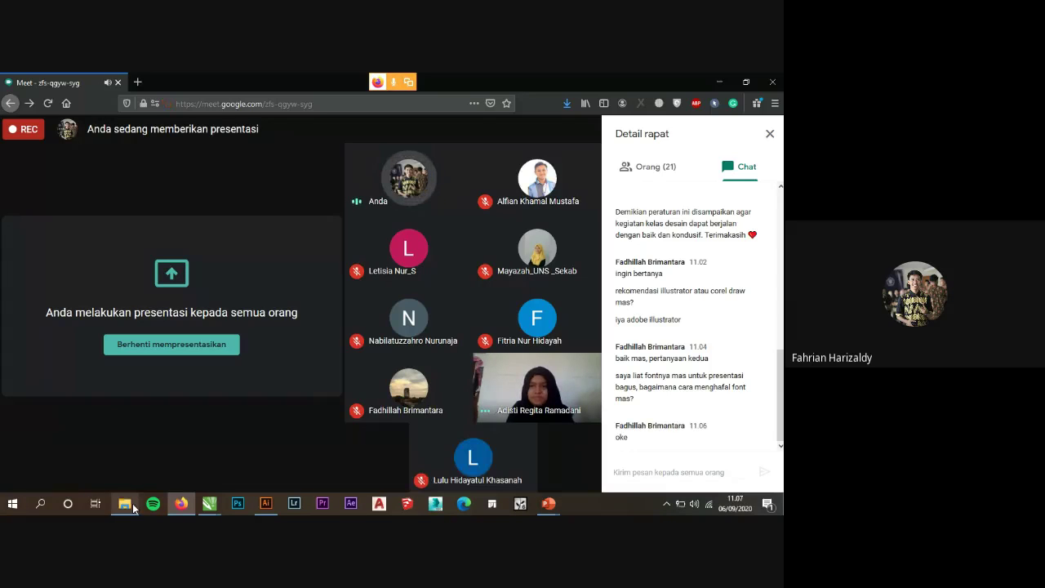
# View the exported Untitled-3 poster image from the Documents folder, close it, and return to the Google Meet chat in Firefox.
pyautogui.click(147, 476)
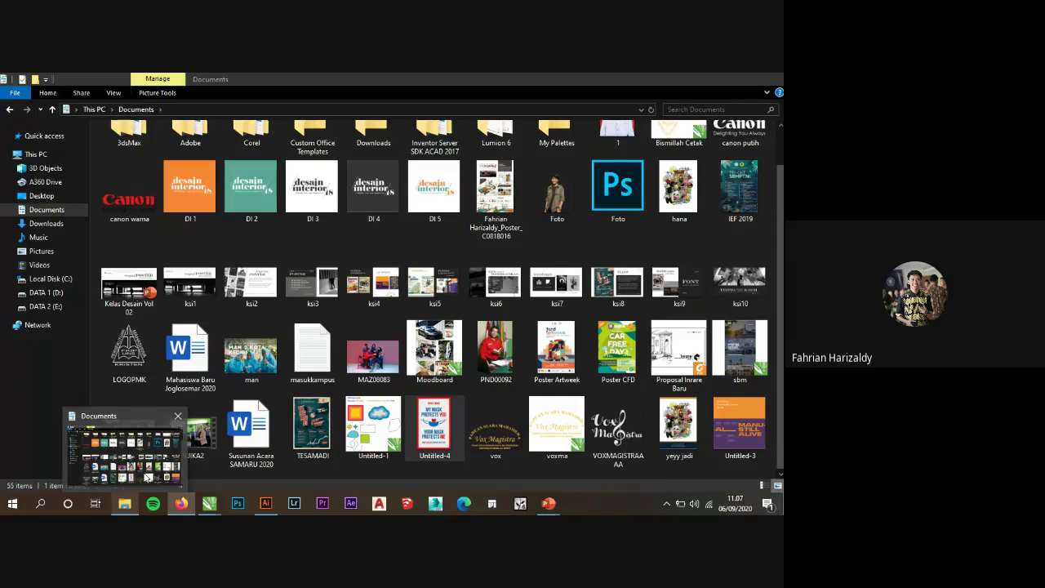
pyautogui.click(771, 428)
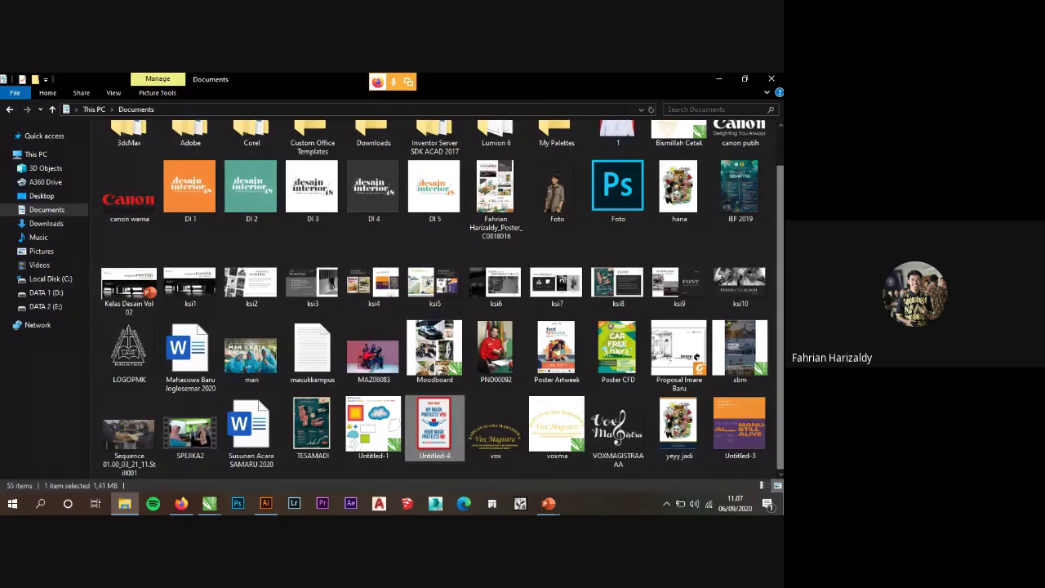
pyautogui.click(755, 440)
pyautogui.doubleClick(754, 441)
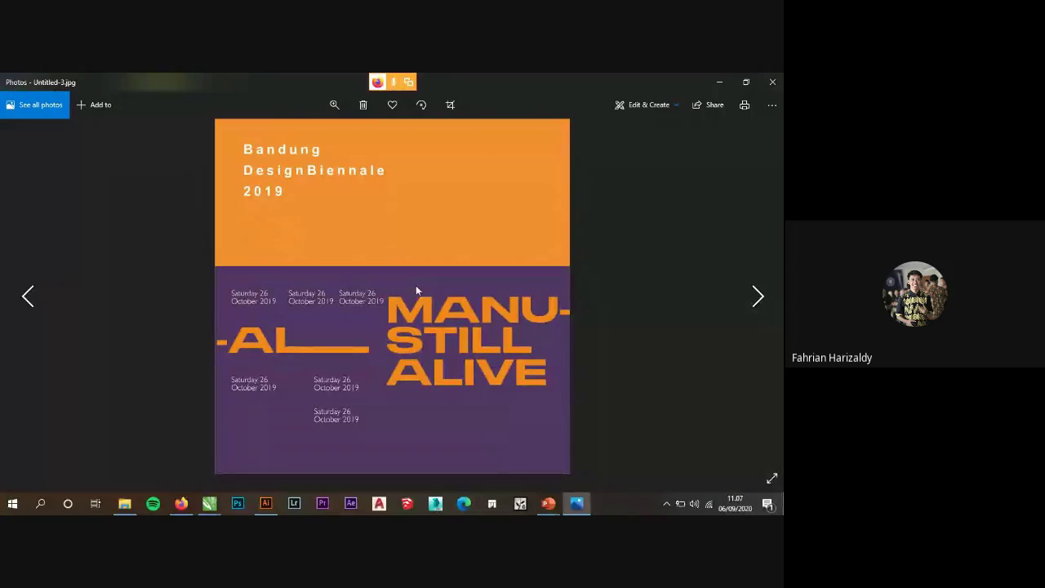
pyautogui.click(772, 81)
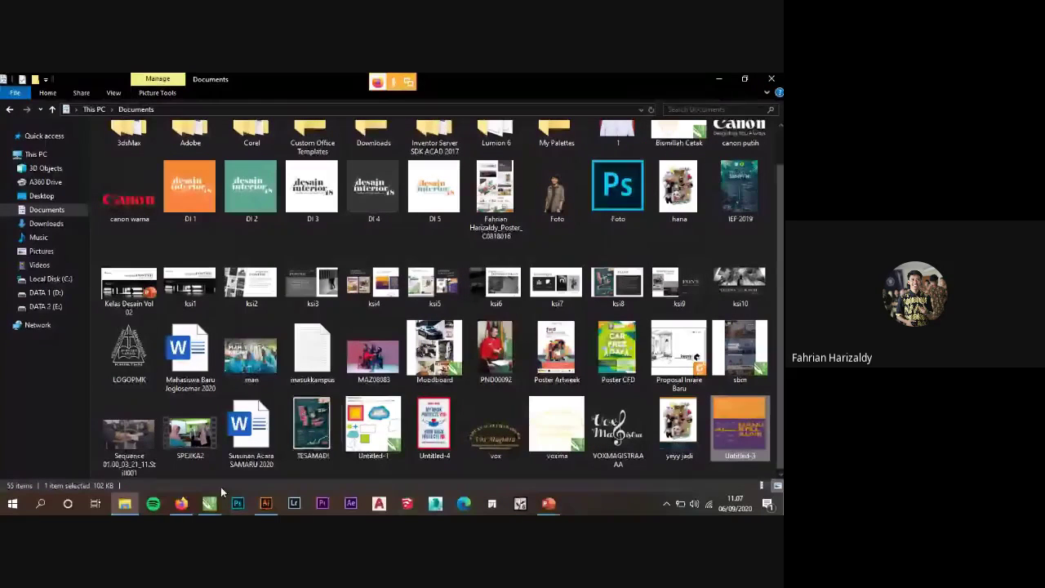
pyautogui.moveTo(181, 503)
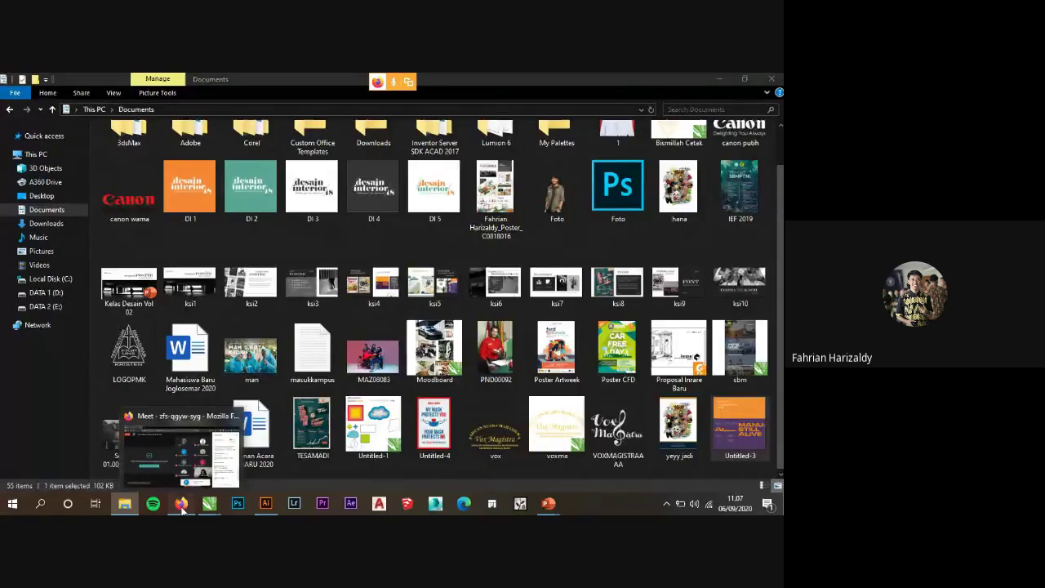
pyautogui.click(196, 428)
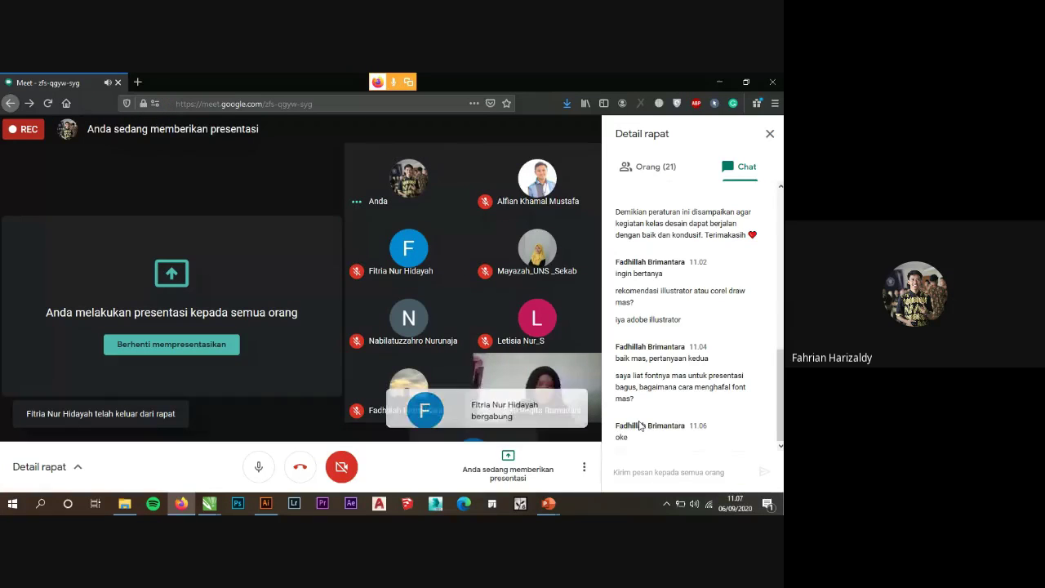